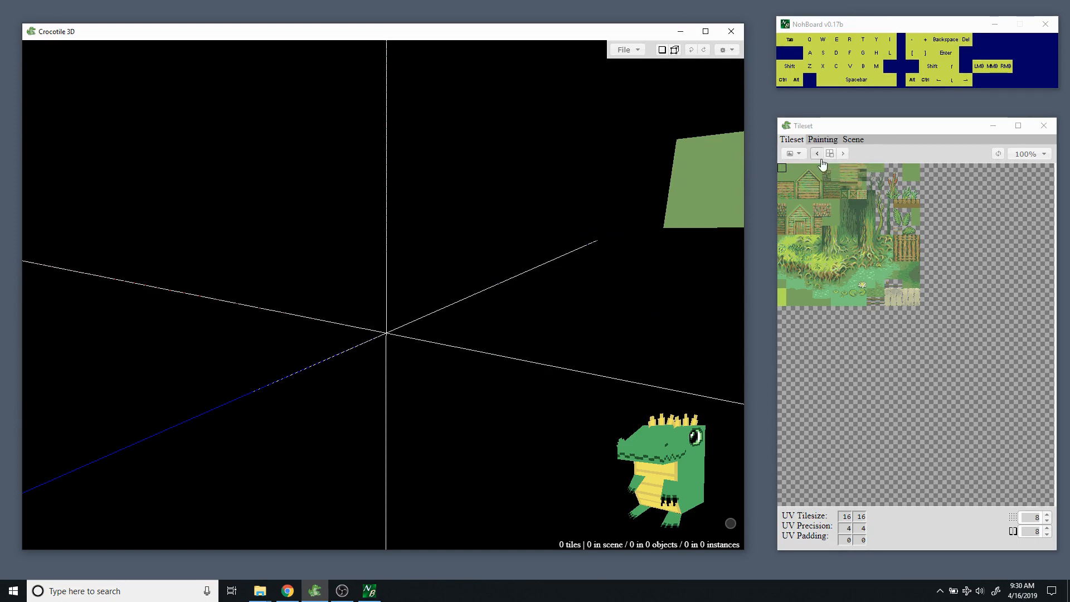
Resize the tileset canvas to a width of 1 tile and a height of 1 tile.
left_click(801, 155)
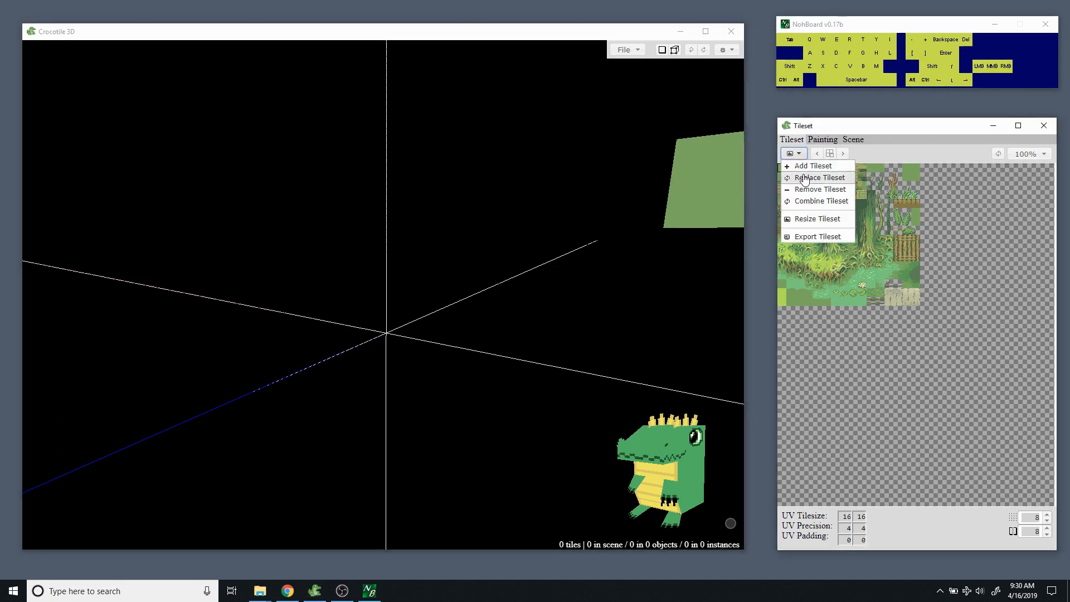
left_click(804, 217)
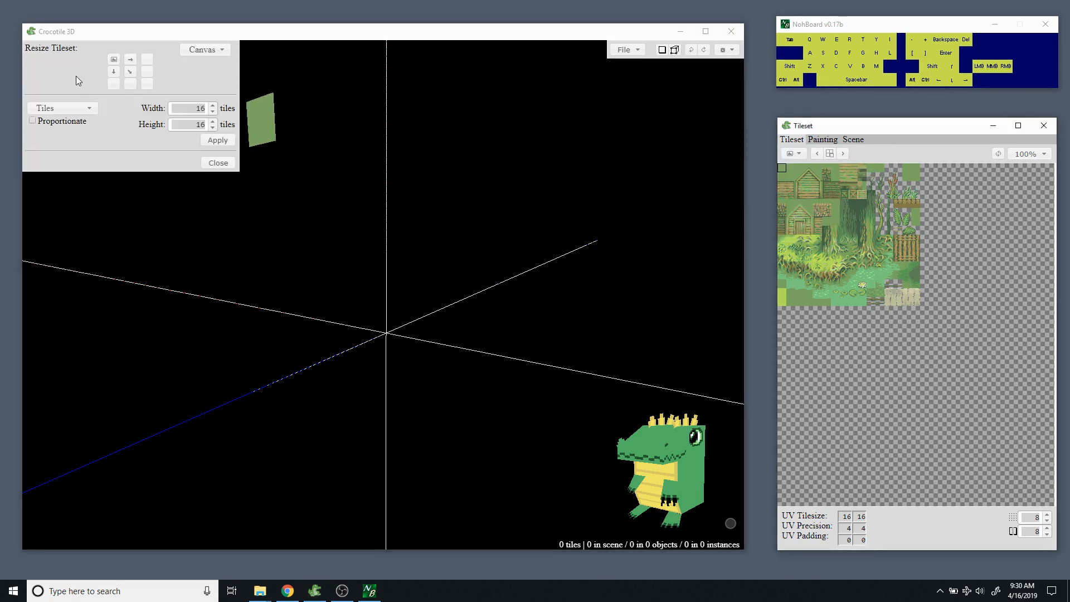
left_click(191, 111)
left_click(202, 124)
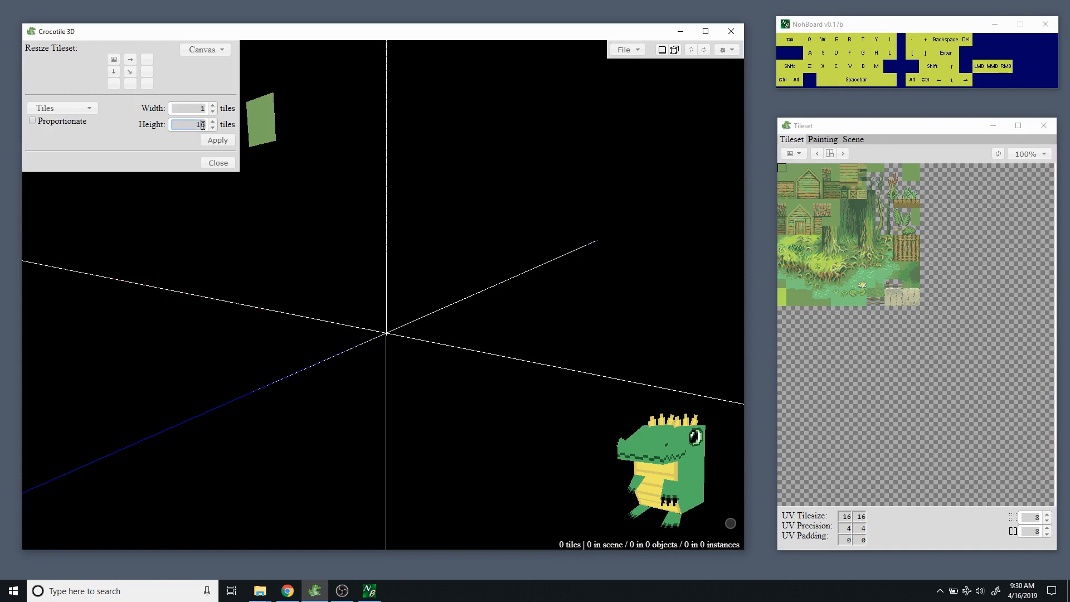
left_click(213, 142)
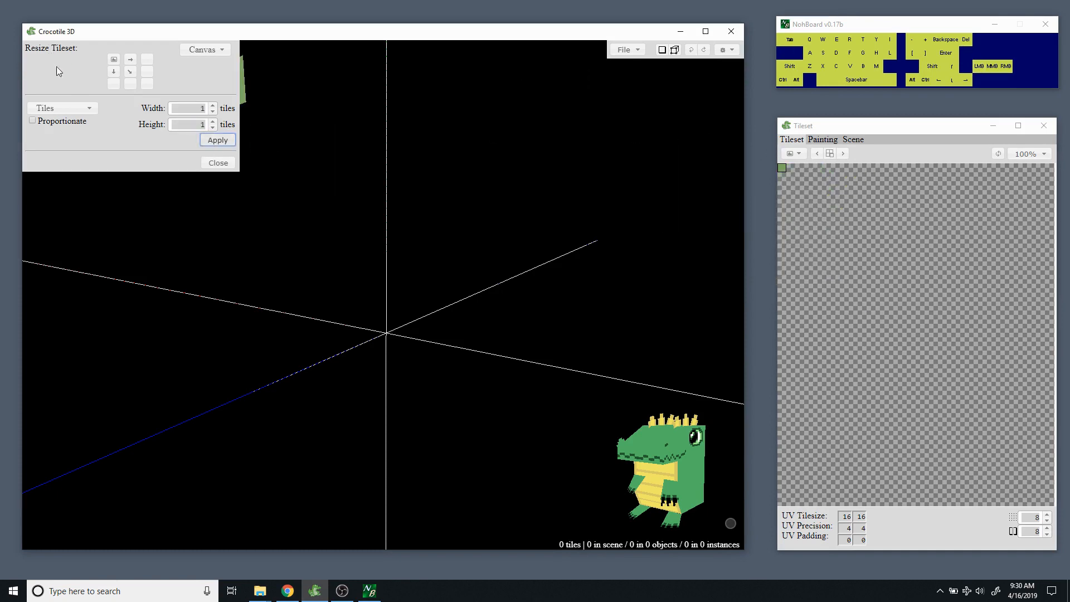
Resize the tileset canvas to a width of 8 tiles and a height of 8 tiles, and close the resize settings.
left_click(190, 112)
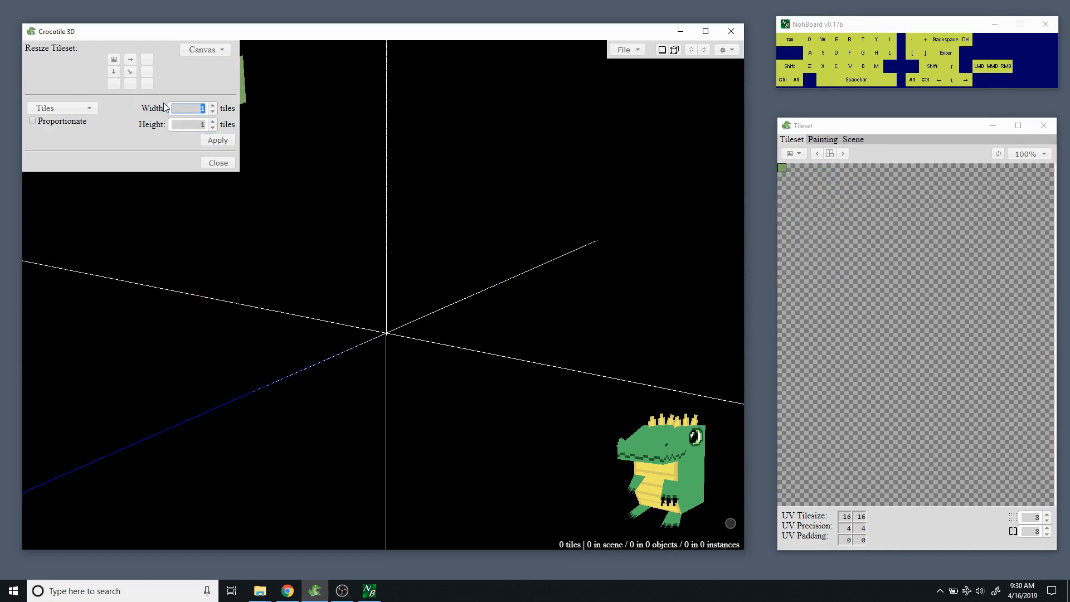
type("8")
left_click(201, 125)
type("8")
left_click(218, 140)
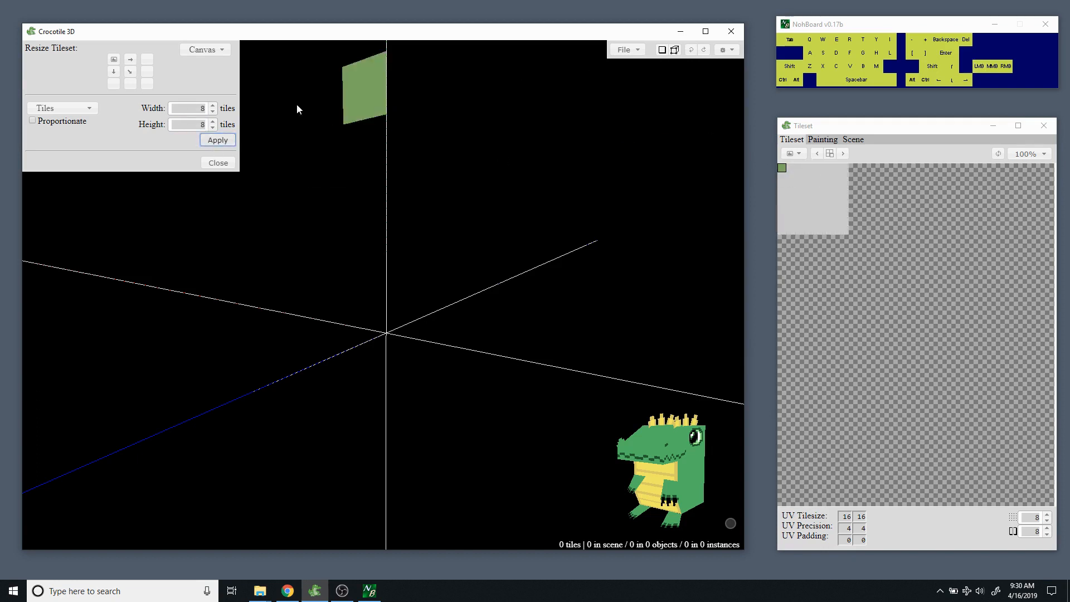
left_click(214, 162)
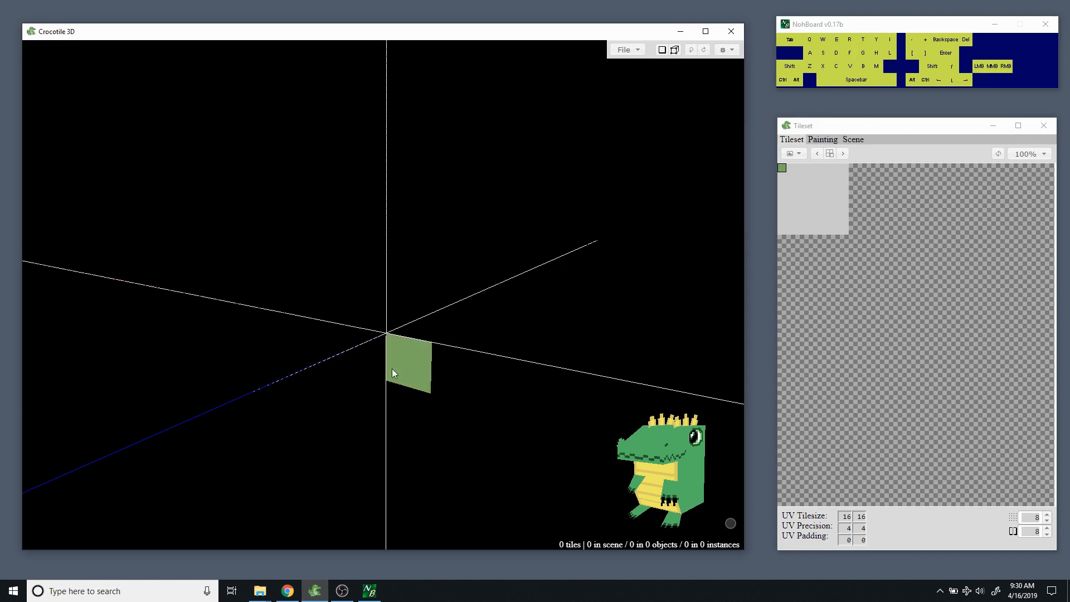
Examine a single blank tile in the 3D scene and the tileset window's Painting and Scene views, ending on the Tileset view.
key("space")
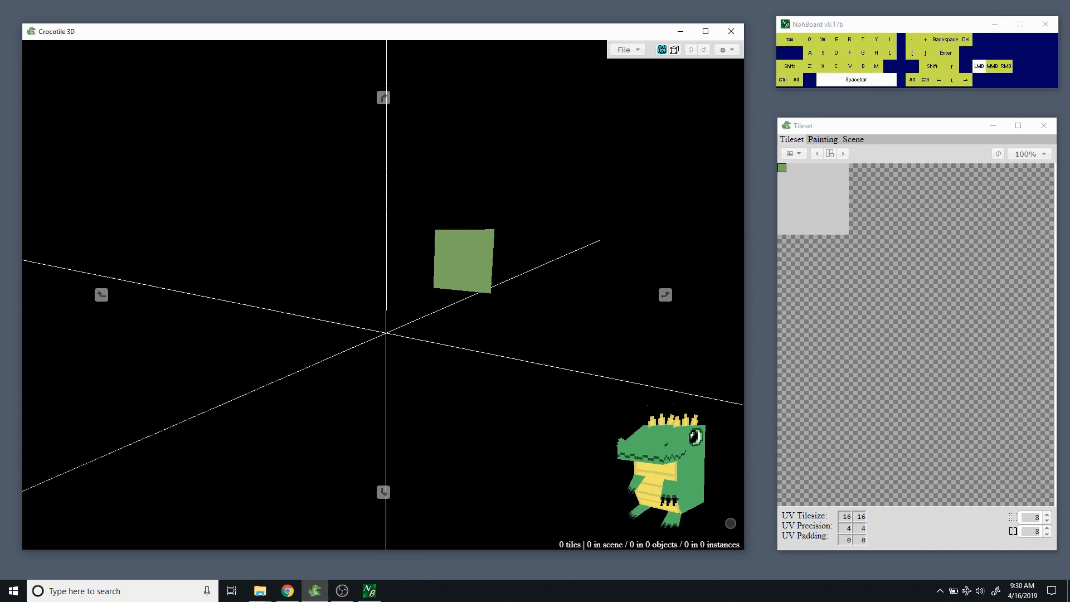
left_click(795, 179)
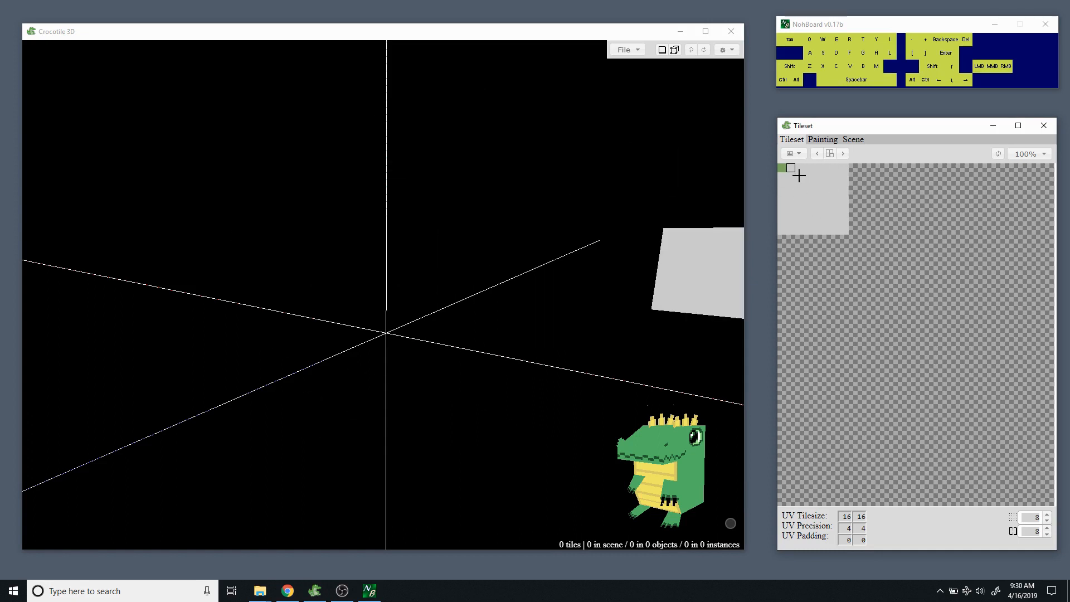
left_click(822, 139)
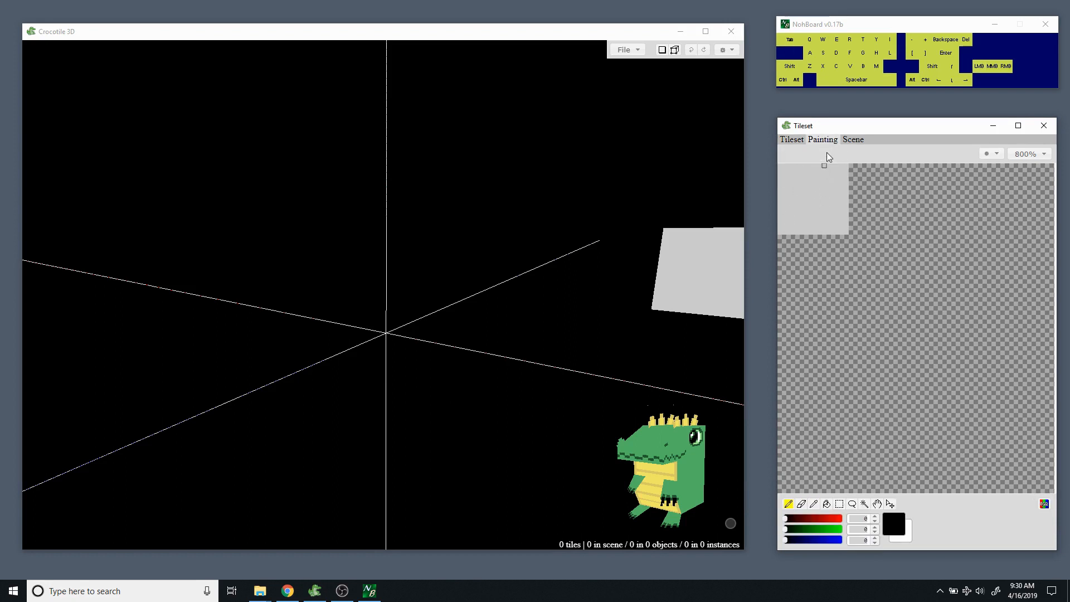
left_click(854, 139)
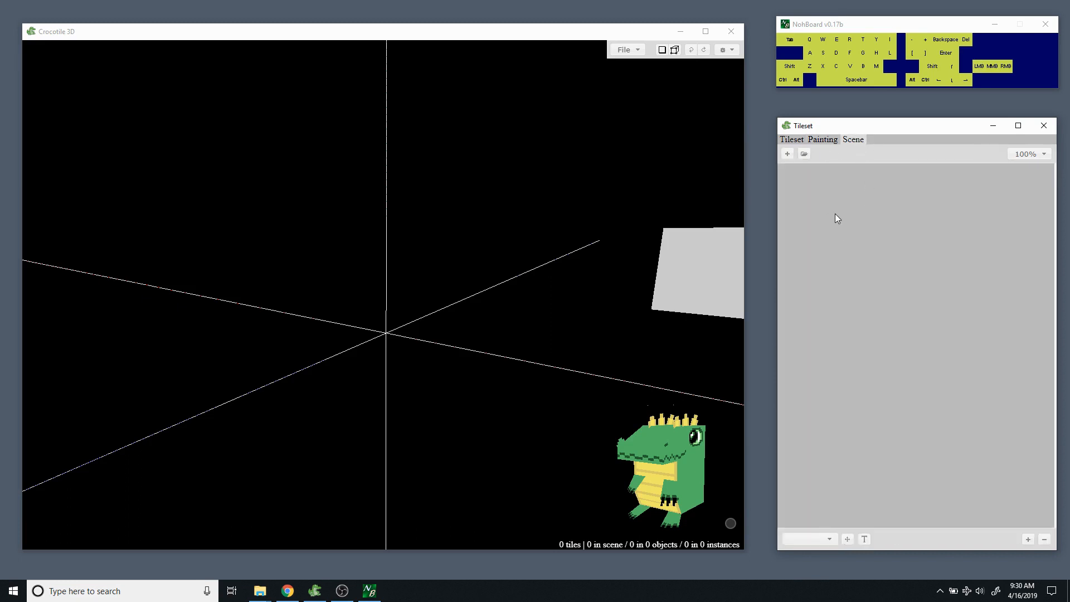
left_click(824, 140)
left_click(791, 139)
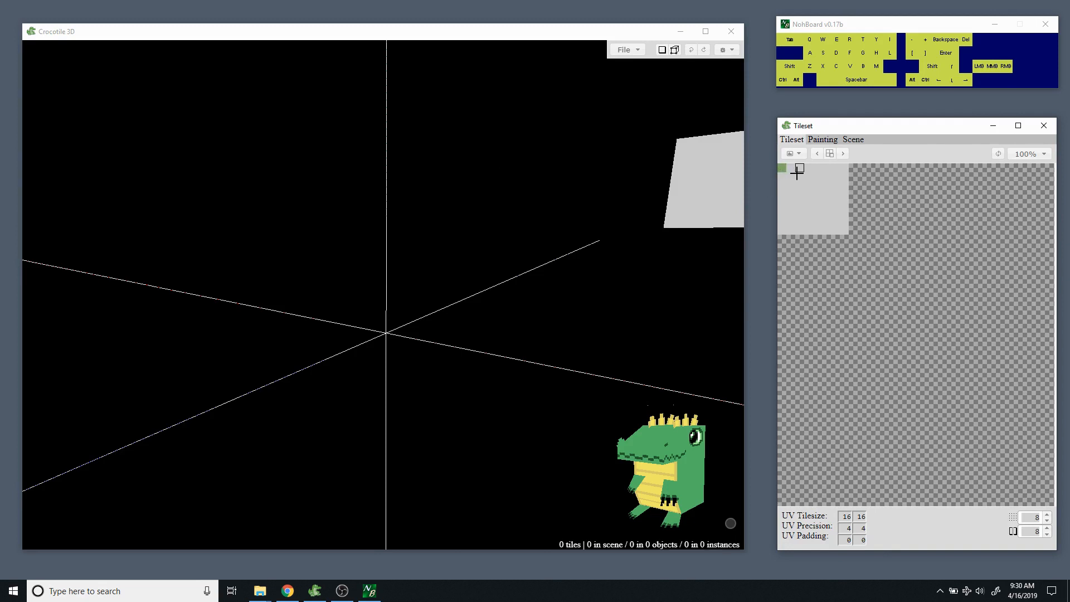
Select a 2 by 2 block of blank tiles beside the green tile and paint a black tree outline with a rounded crown and striped trunk.
left_click_drag(794, 171, 801, 177)
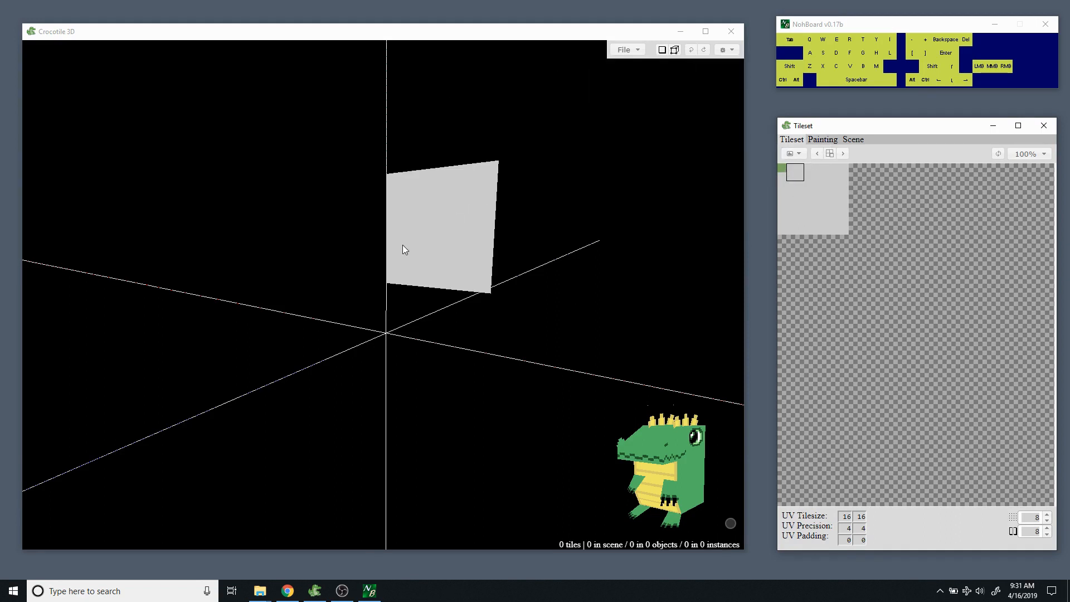
left_click(825, 141)
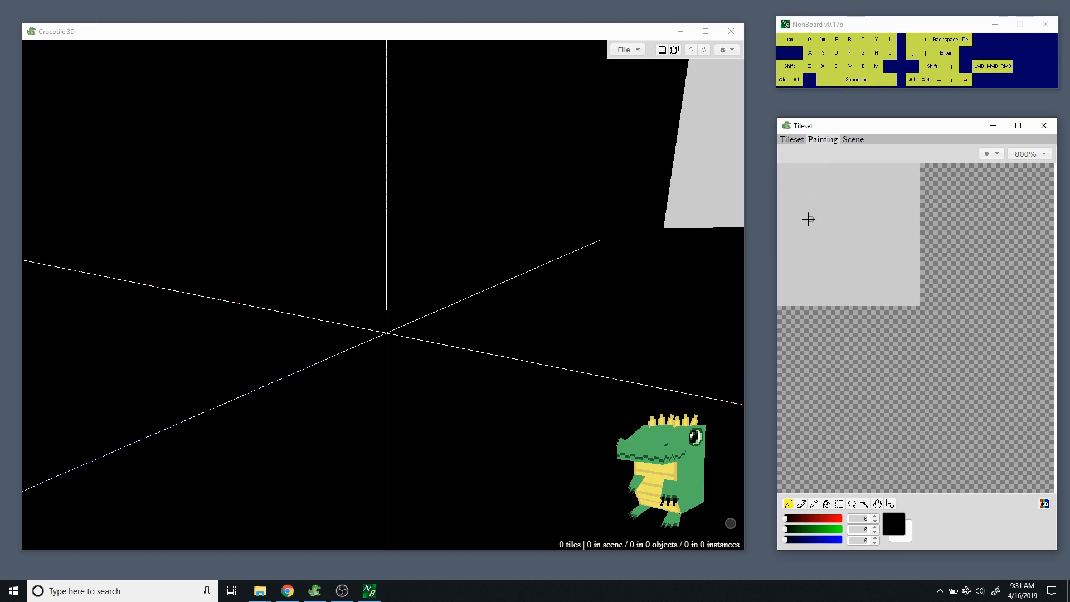
mouse_move(810, 217)
left_mouse_down()
mouse_move(787, 203)
mouse_move(802, 174)
mouse_move(899, 177)
mouse_move(887, 215)
left_mouse_up()
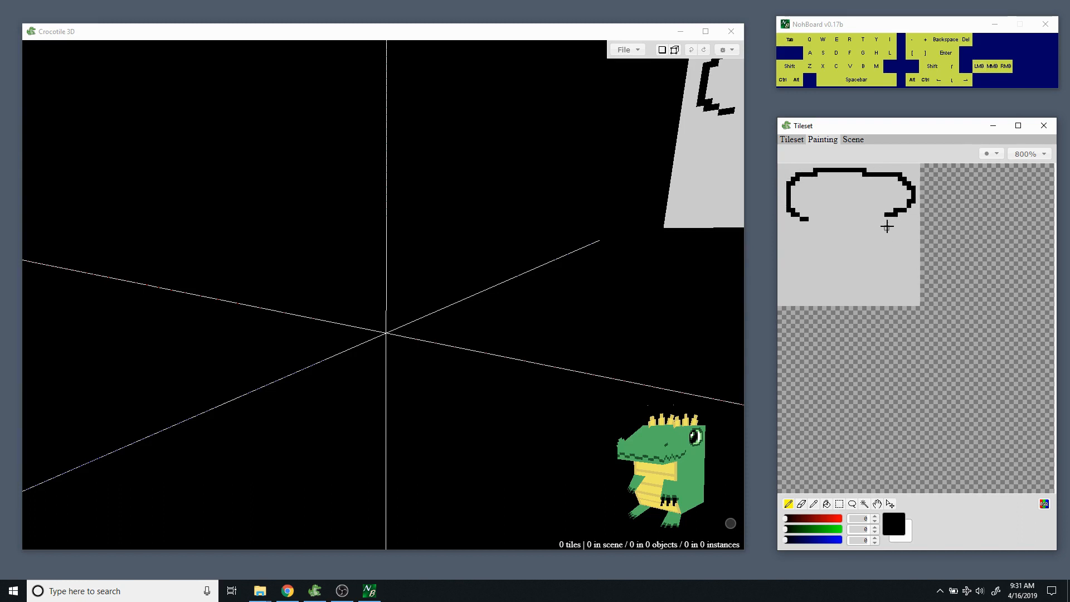
left_click_drag(886, 220, 888, 273)
mouse_move(808, 219)
left_mouse_down()
mouse_move(817, 277)
mouse_move(832, 223)
mouse_move(838, 283)
left_mouse_up()
mouse_move(846, 283)
left_mouse_down()
mouse_move(848, 224)
mouse_move(856, 279)
mouse_move(867, 227)
mouse_move(877, 245)
mouse_move(880, 316)
mouse_move(866, 279)
left_mouse_up()
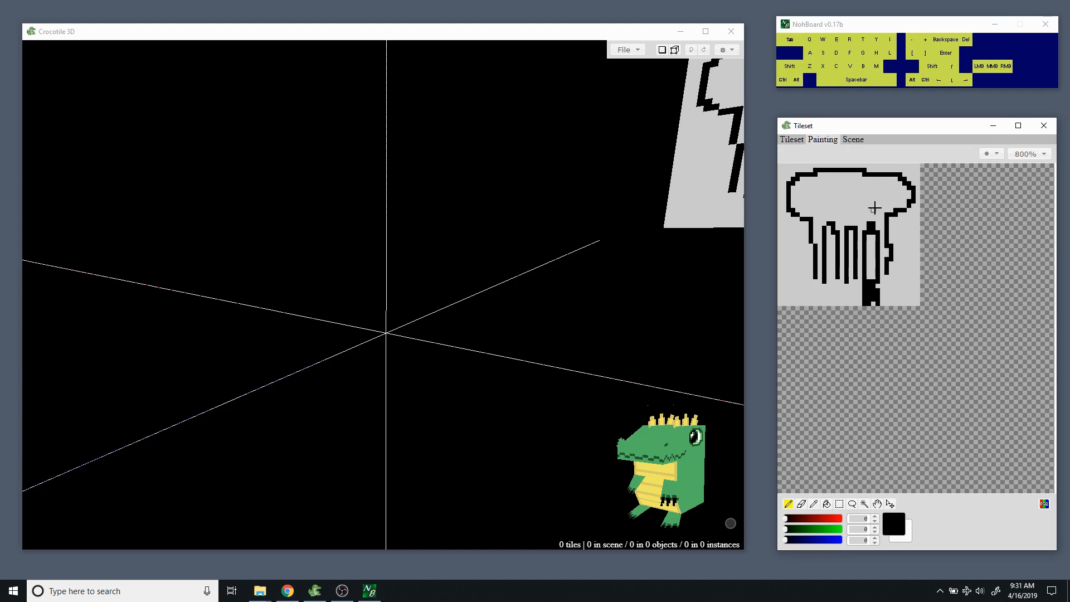
Sample the grey background and black outline colours to clear the filled trunk base and extend the trunk's edge lines to the tile's lower edge.
left_click(898, 235, "alt")
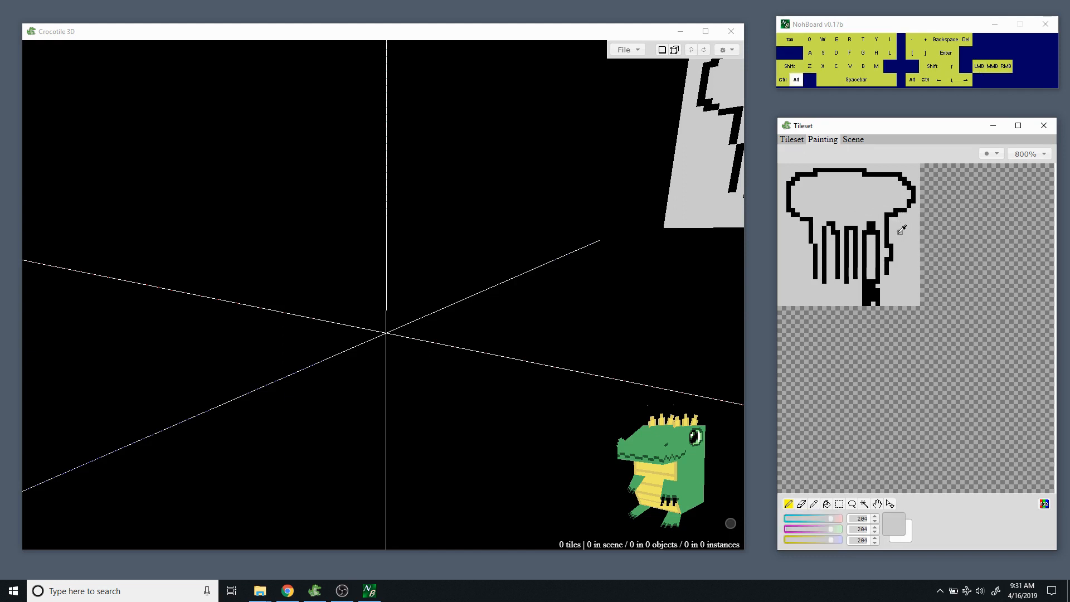
left_click(891, 213, "alt")
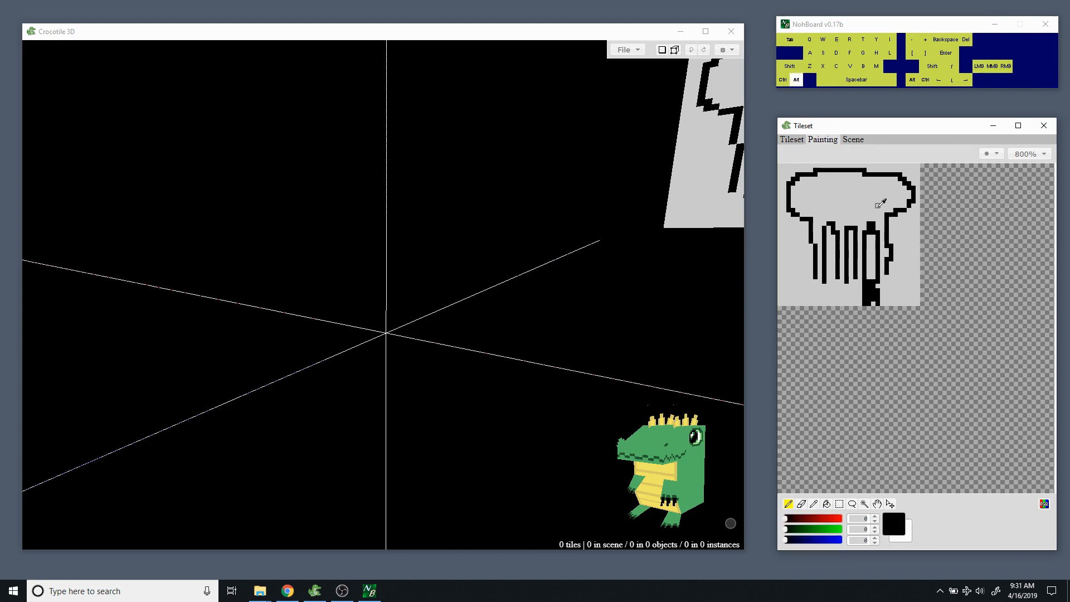
left_click(878, 206, "alt")
left_click(888, 214, "alt")
left_click(900, 229, "alt")
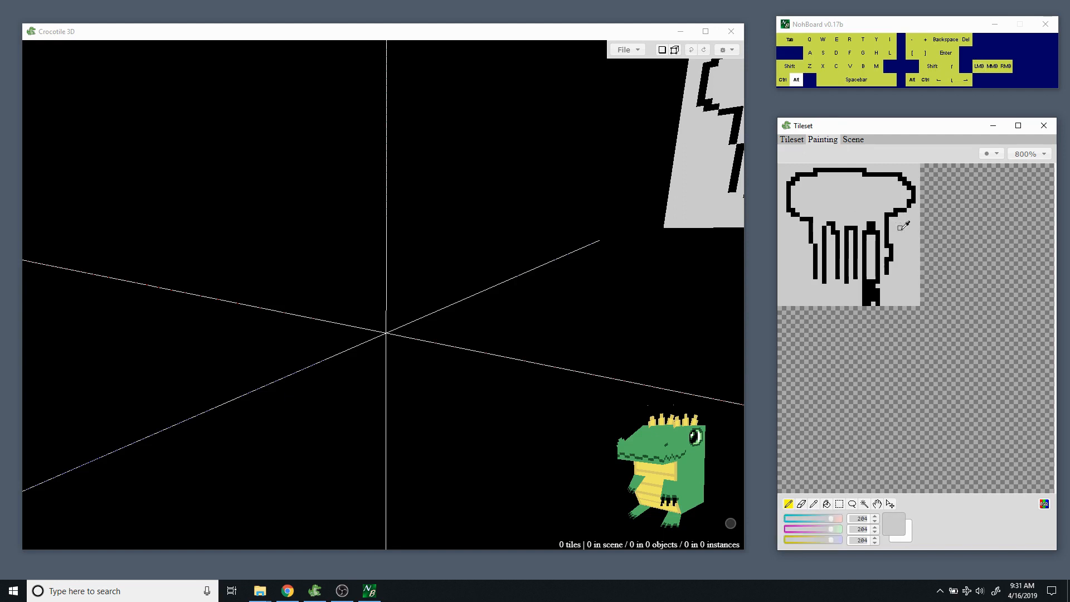
left_click_drag(878, 268, 873, 283)
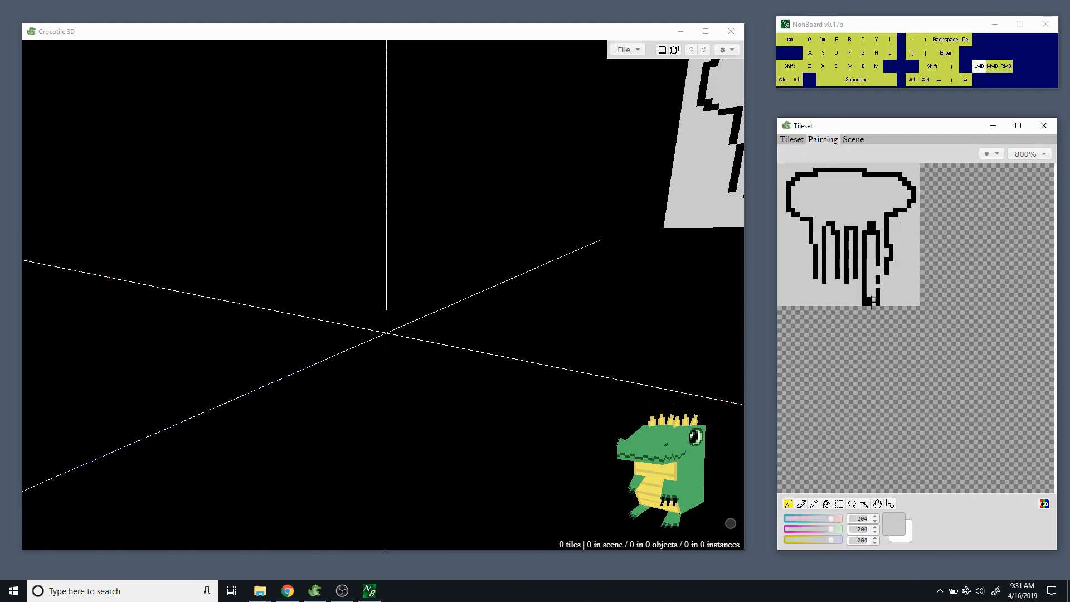
left_click(890, 255, "alt")
mouse_move(886, 269)
left_mouse_down()
mouse_move(887, 306)
mouse_move(859, 308)
mouse_move(859, 284)
mouse_move(862, 305)
left_mouse_up()
left_click(860, 273, "alt")
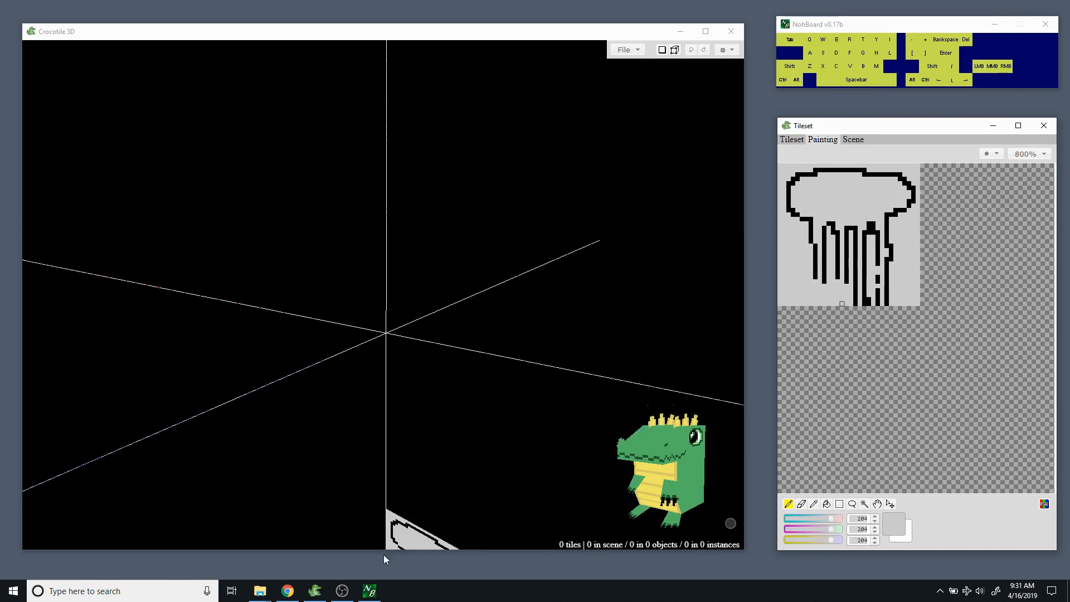
Switch to the browser, read the Tilesets section of the Crocotile 3D How to Use page, and return to the painting.
left_click(314, 590)
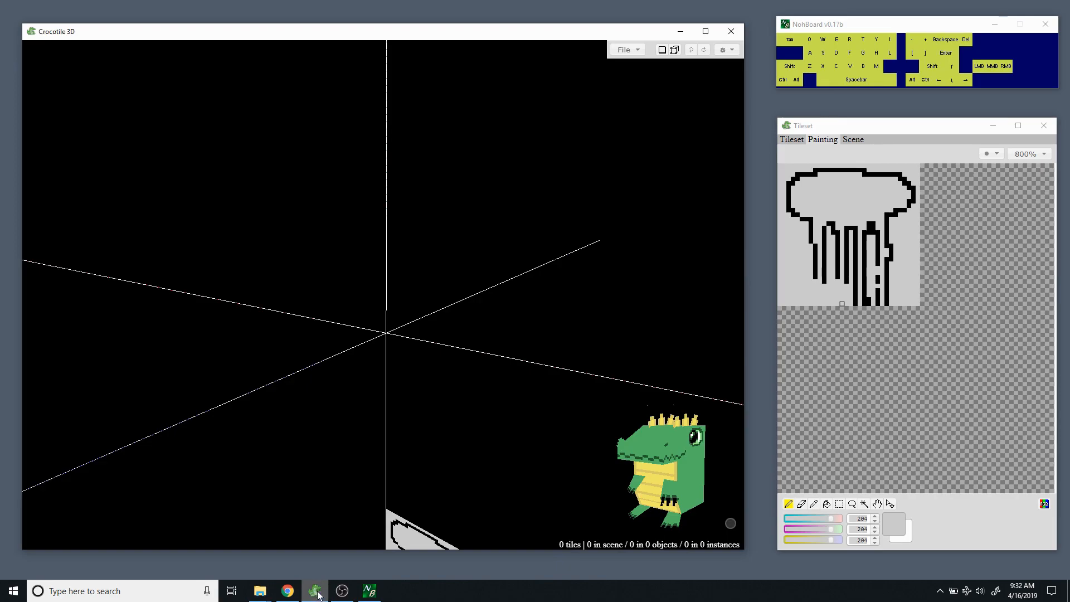
left_click(281, 594)
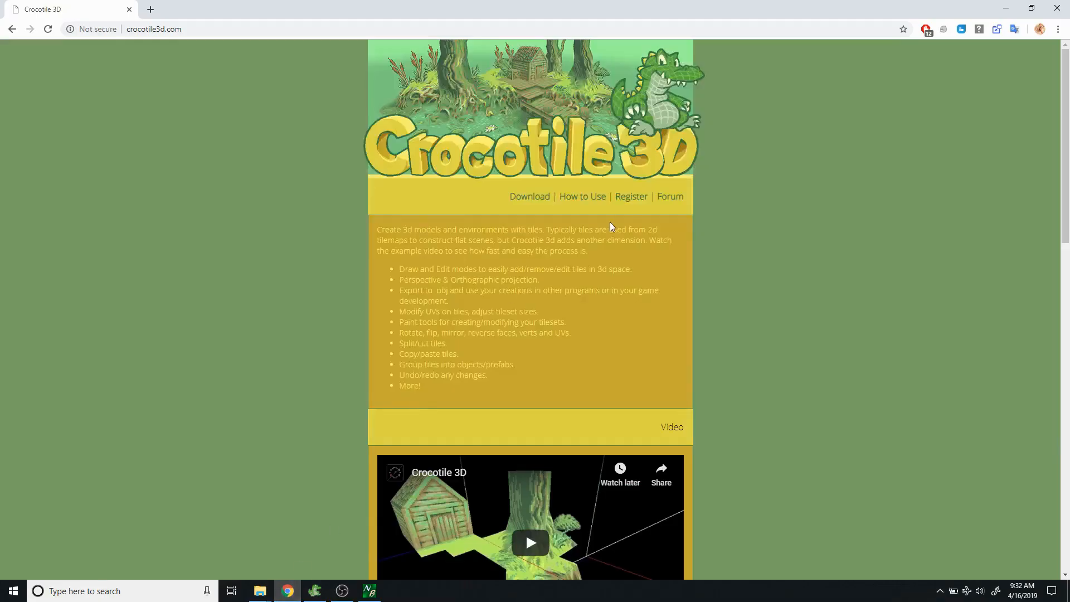
left_click(582, 197)
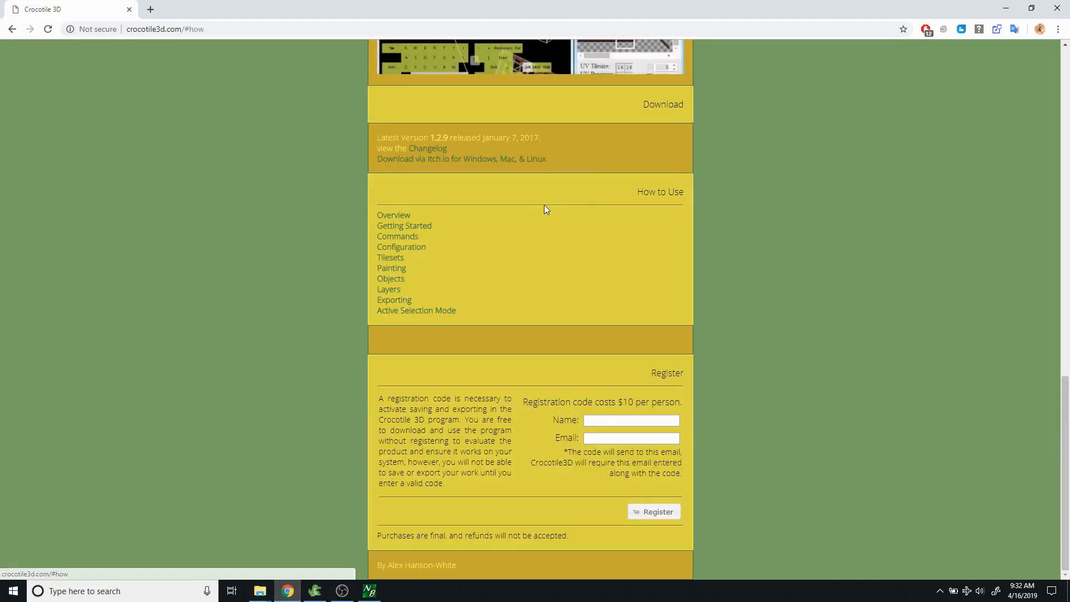
left_click(398, 259)
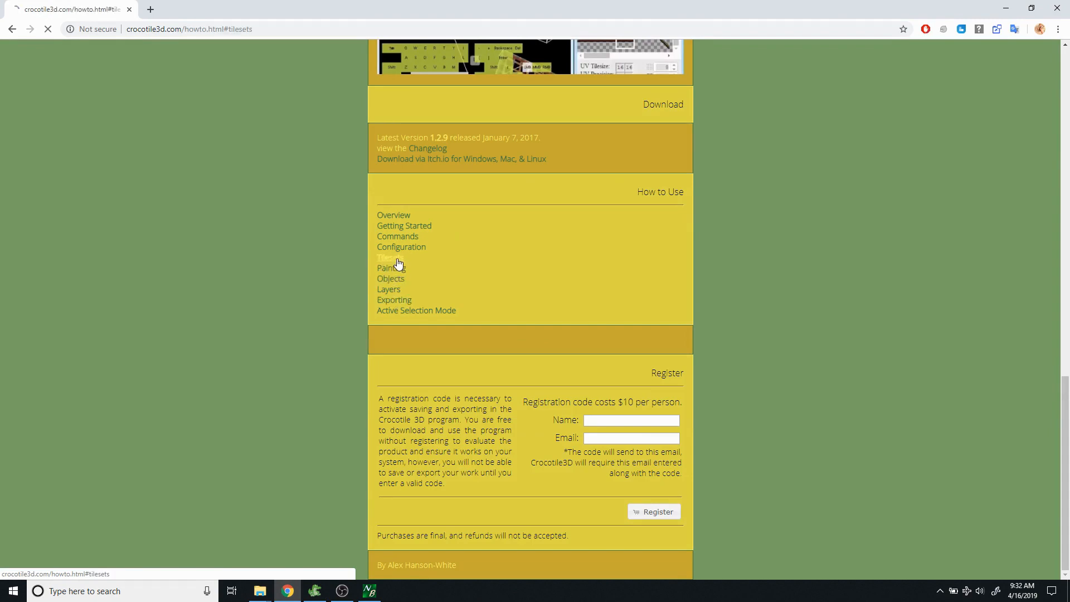
scroll(404, 257, "down", 8)
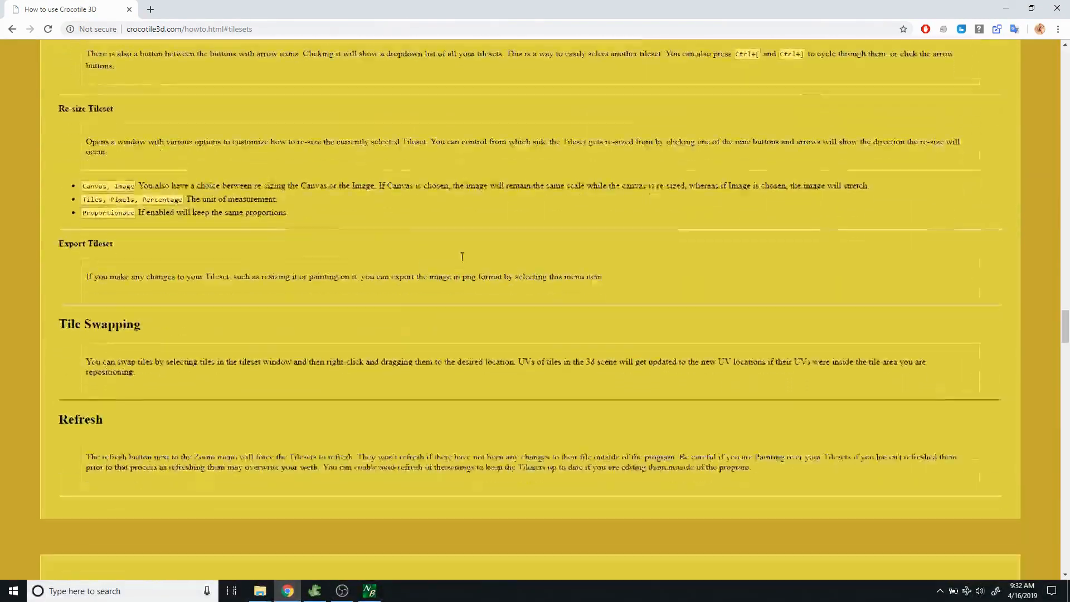
left_click_drag(1065, 327, 1067, 296)
left_click(315, 591)
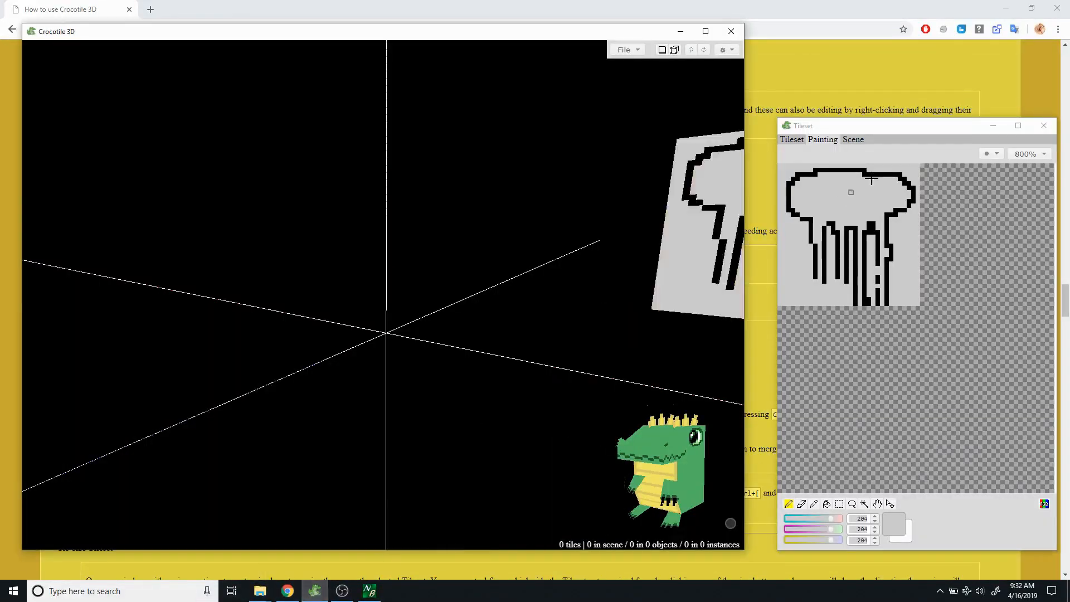
left_click(1006, 8)
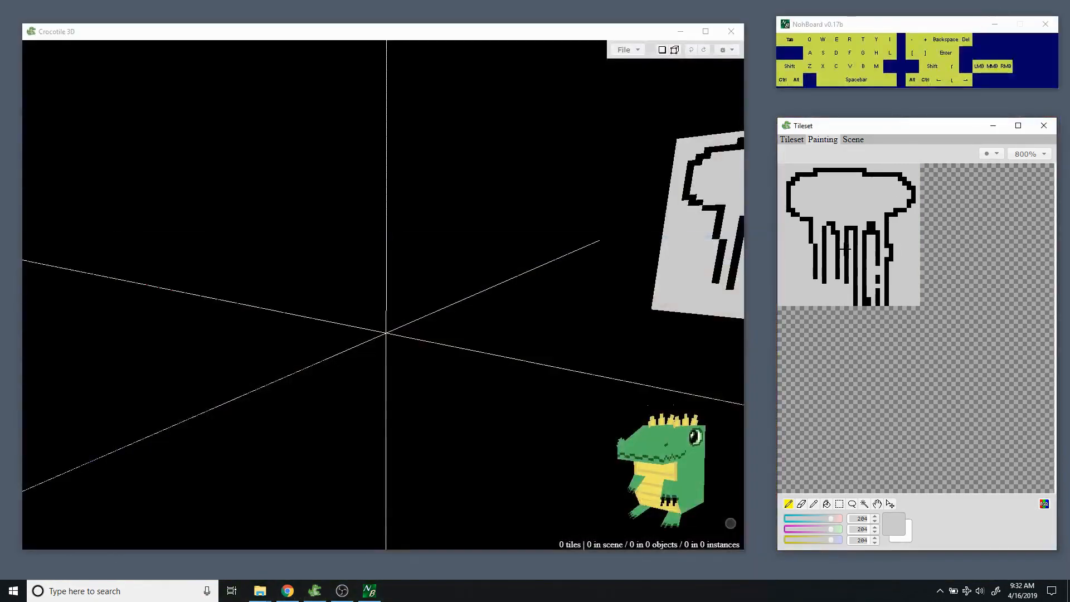
Erase the stray trunk pixels, extend the remaining black trunk lines to the tile's lower edge, and close the underside of the crown.
left_click(877, 281)
left_click(879, 273, "alt")
left_click_drag(846, 280, 846, 315)
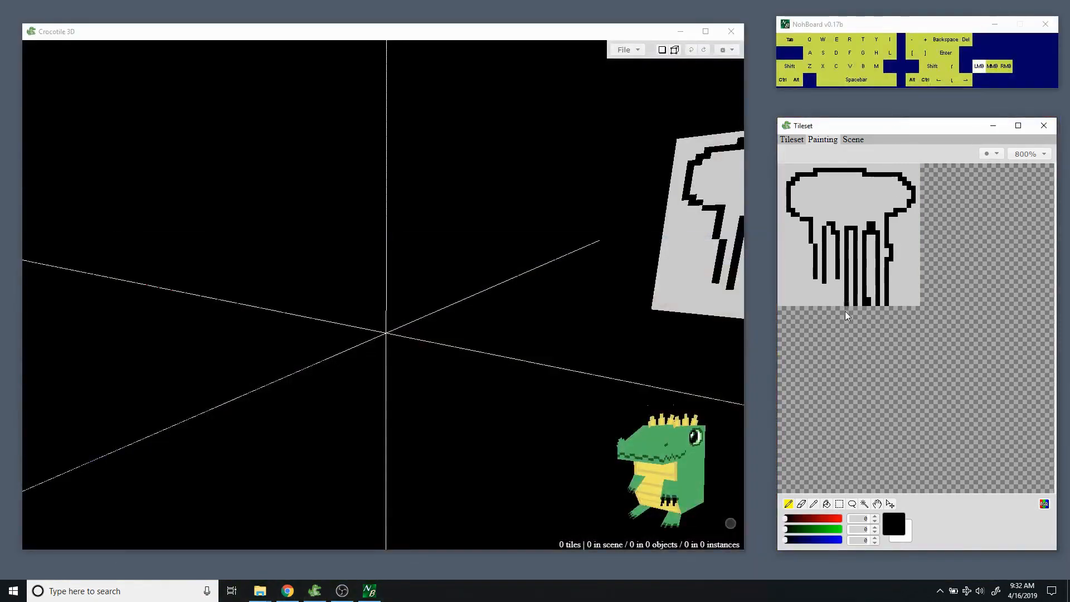
mouse_move(837, 278)
left_mouse_down()
mouse_move(837, 307)
mouse_move(817, 305)
left_mouse_up()
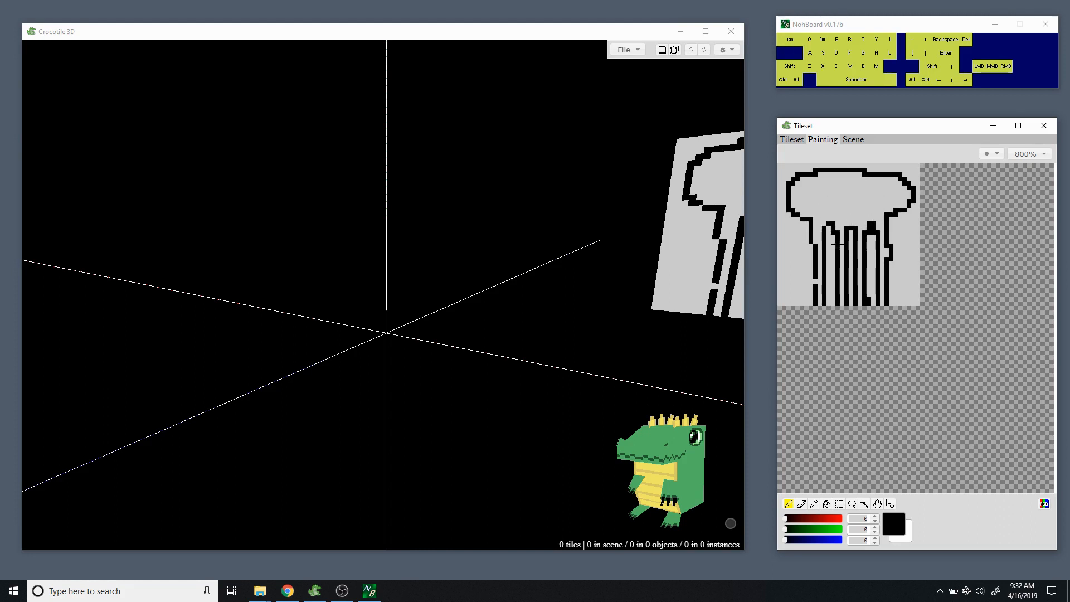
left_click_drag(811, 217, 890, 222)
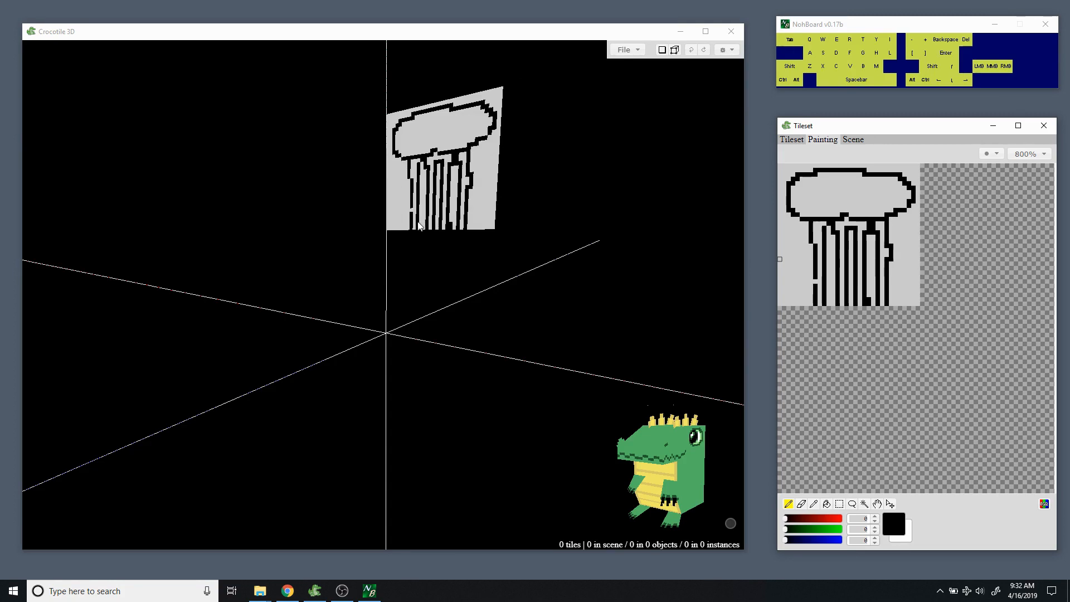
Place the painted tree tile in the 3D scene beside the vertical axis, inspect it from another angle, and return to the Tileset view.
left_click(414, 217)
key("space")
left_click_drag(573, 221, 521, 220)
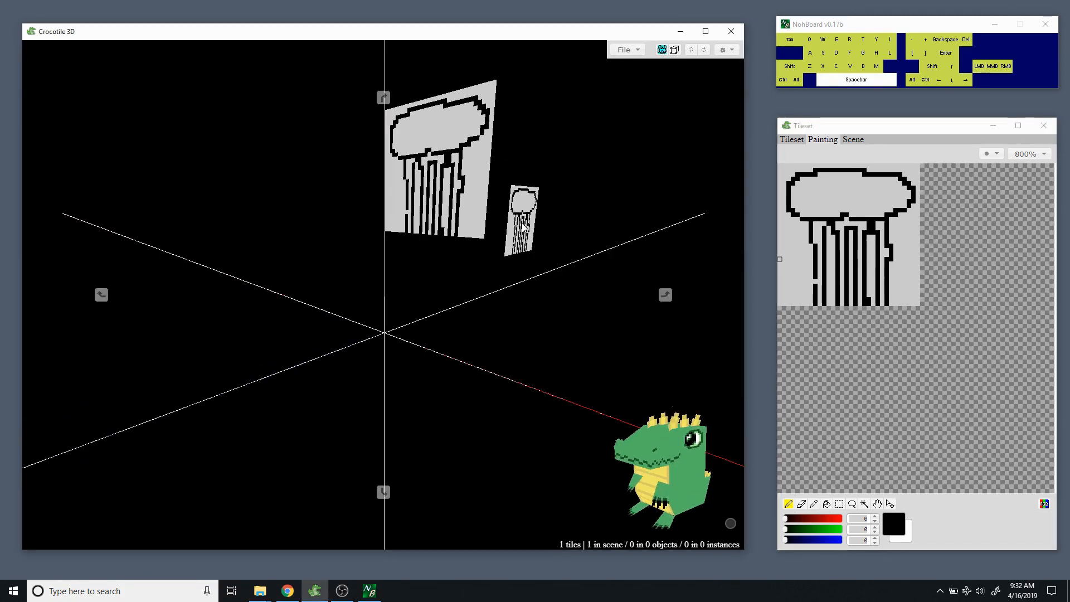
mouse_move(521, 220)
middle_mouse_down()
mouse_move(479, 248)
mouse_move(523, 241)
mouse_move(523, 200)
middle_mouse_up()
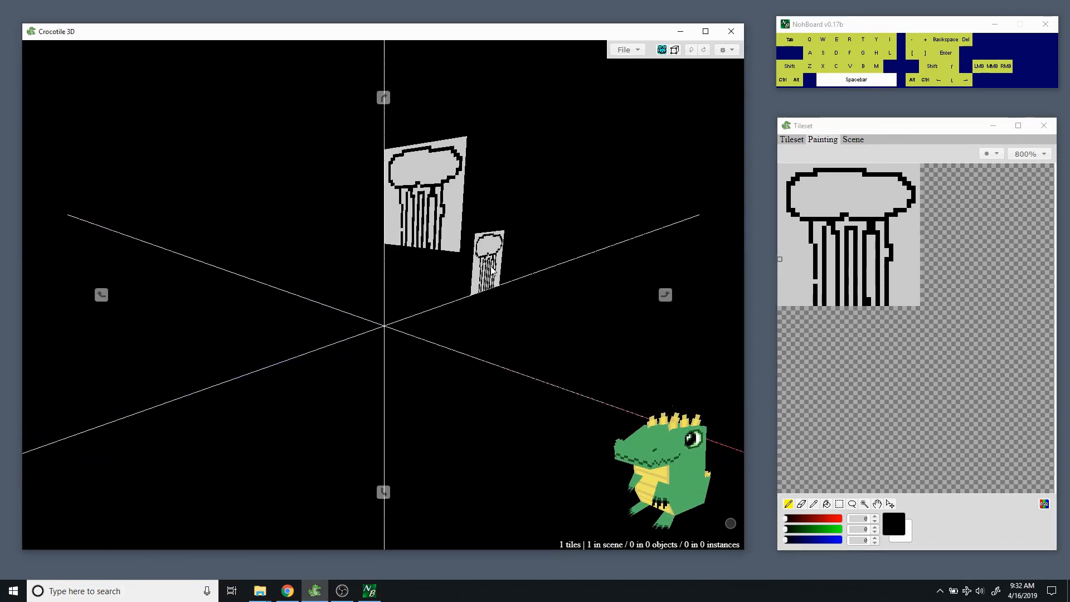
mouse_move(488, 262)
left_mouse_down()
mouse_move(591, 262)
mouse_move(490, 245)
mouse_move(501, 251)
left_mouse_up()
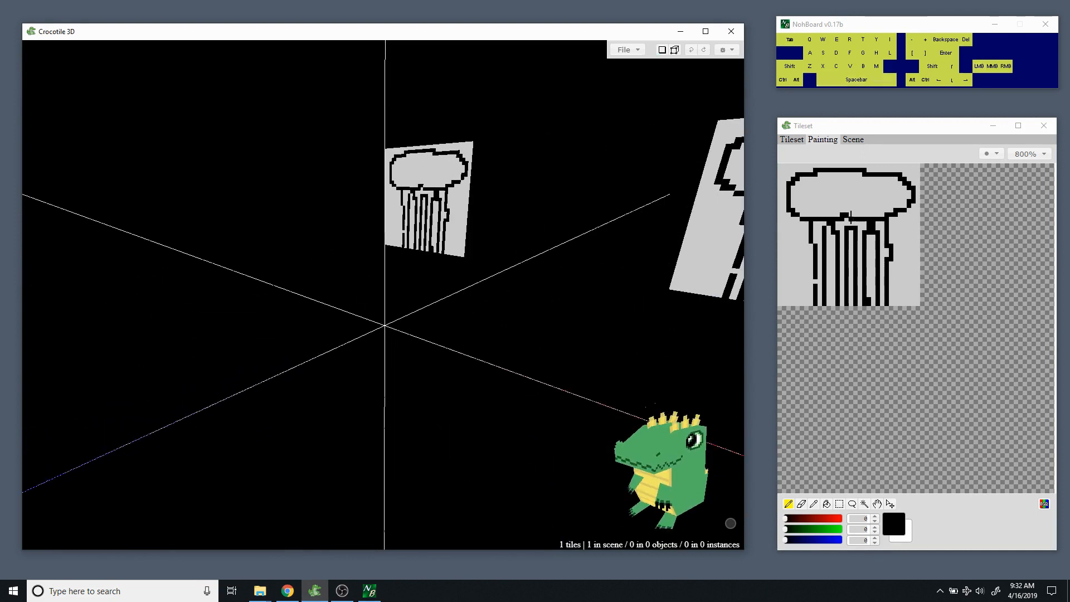
left_click(791, 139)
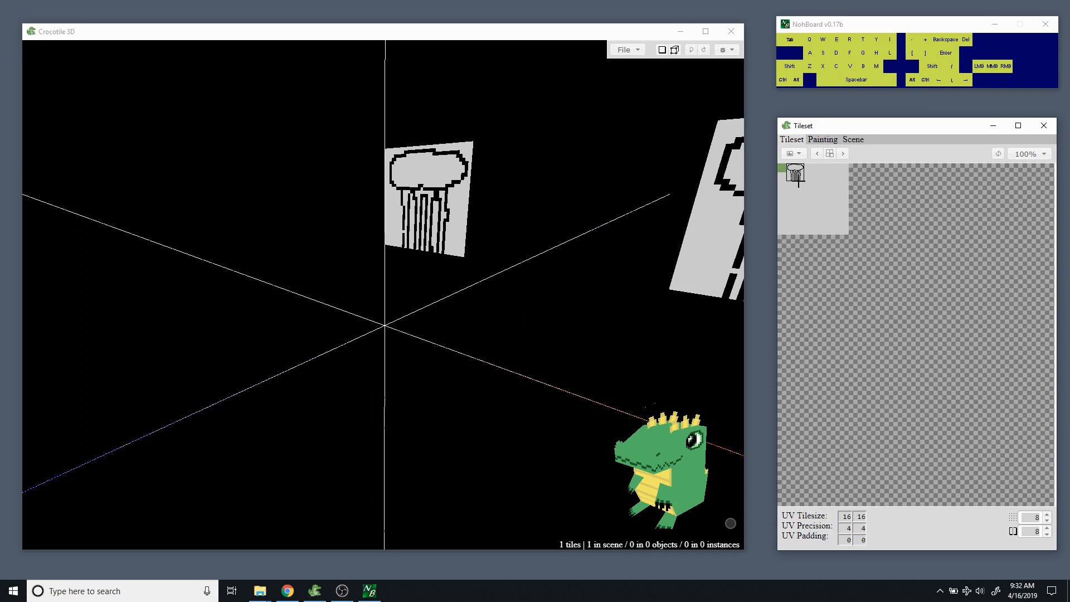
Select the blank tile directly below the tree, paint a black rounded-square outline filling most of it, and return to the Tileset view.
left_click(795, 188)
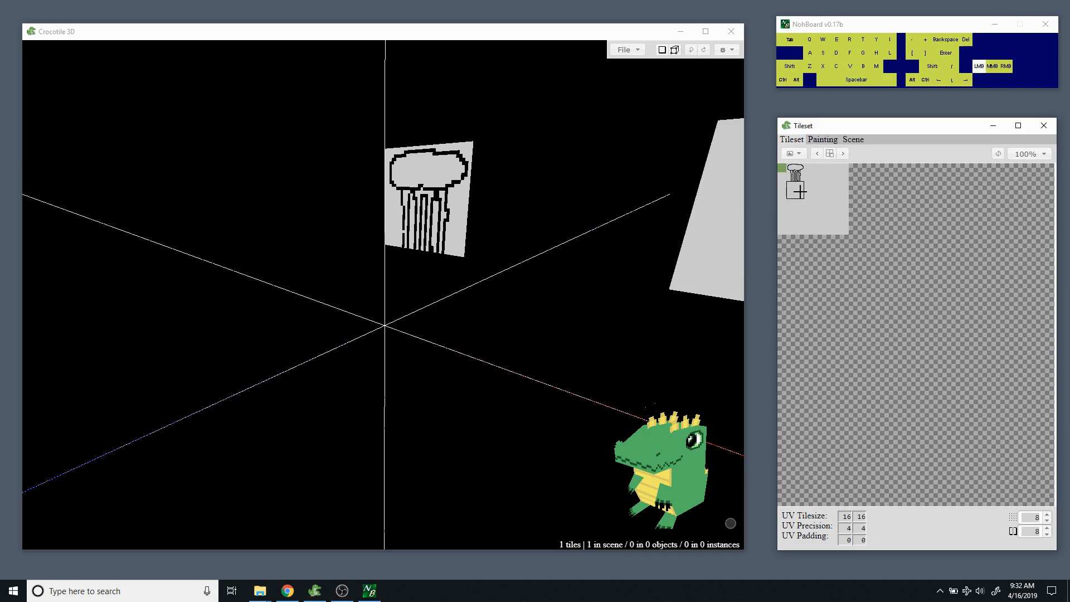
left_click(825, 139)
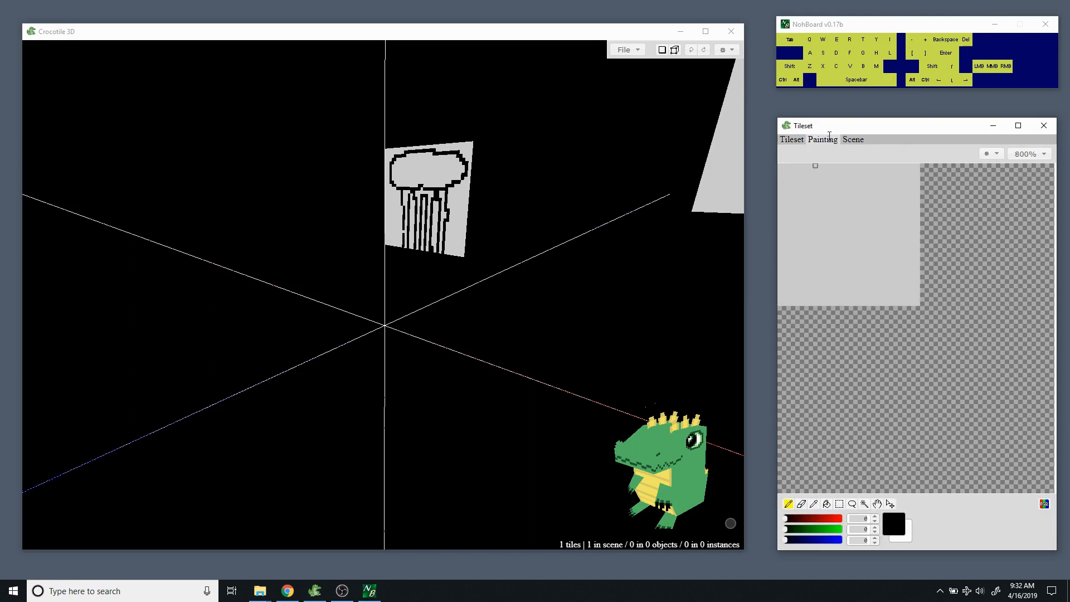
mouse_move(839, 183)
left_mouse_down()
mouse_move(797, 195)
mouse_move(804, 281)
mouse_move(865, 290)
mouse_move(902, 268)
mouse_move(901, 218)
mouse_move(883, 188)
mouse_move(802, 182)
left_mouse_up()
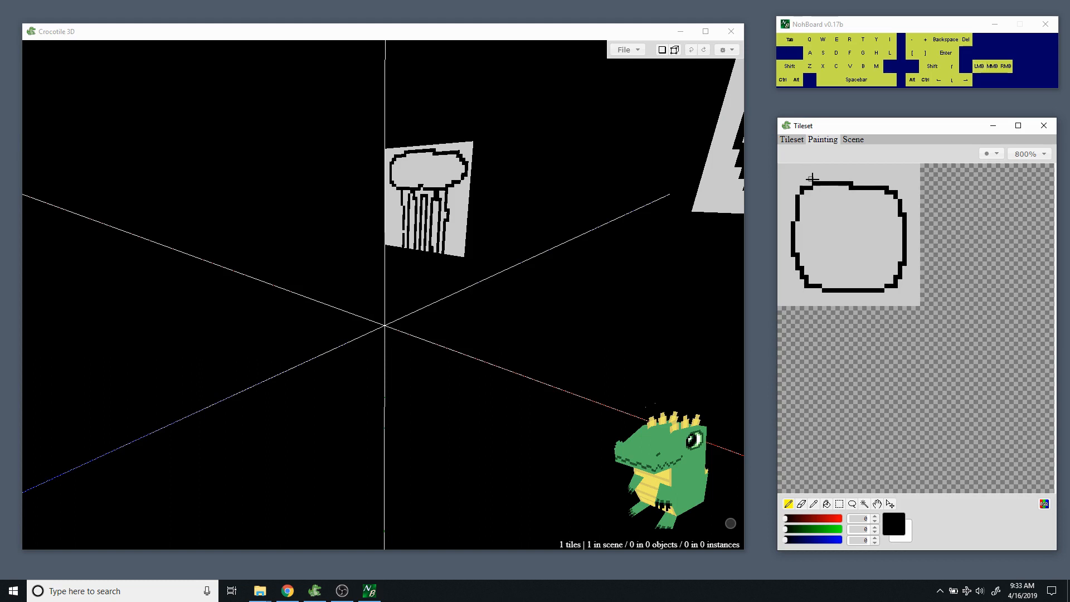
left_click(794, 143)
Orbit the 3D scene to examine how the rounded-square tile preview is oriented from below, from above and from the front.
key("space")
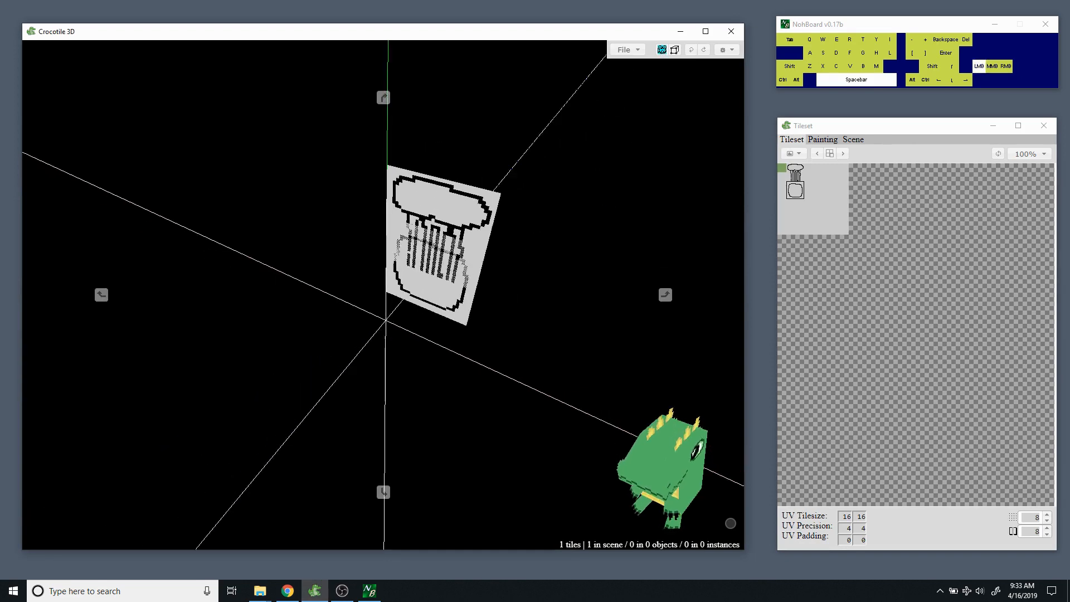
key("space")
mouse_move(437, 377)
left_mouse_down()
mouse_move(381, 294)
mouse_move(419, 335)
mouse_move(426, 390)
mouse_move(446, 368)
left_mouse_up()
left_click_drag(424, 357, 447, 394)
right_click_drag(447, 398, 419, 389)
left_click_drag(412, 387, 446, 379)
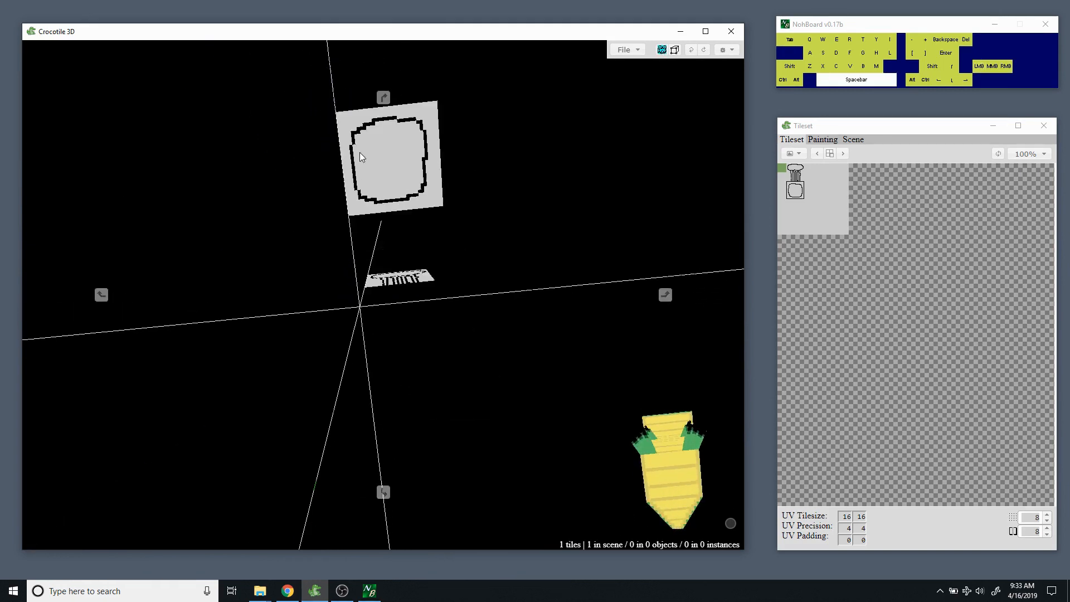
left_click_drag(360, 155, 360, 351)
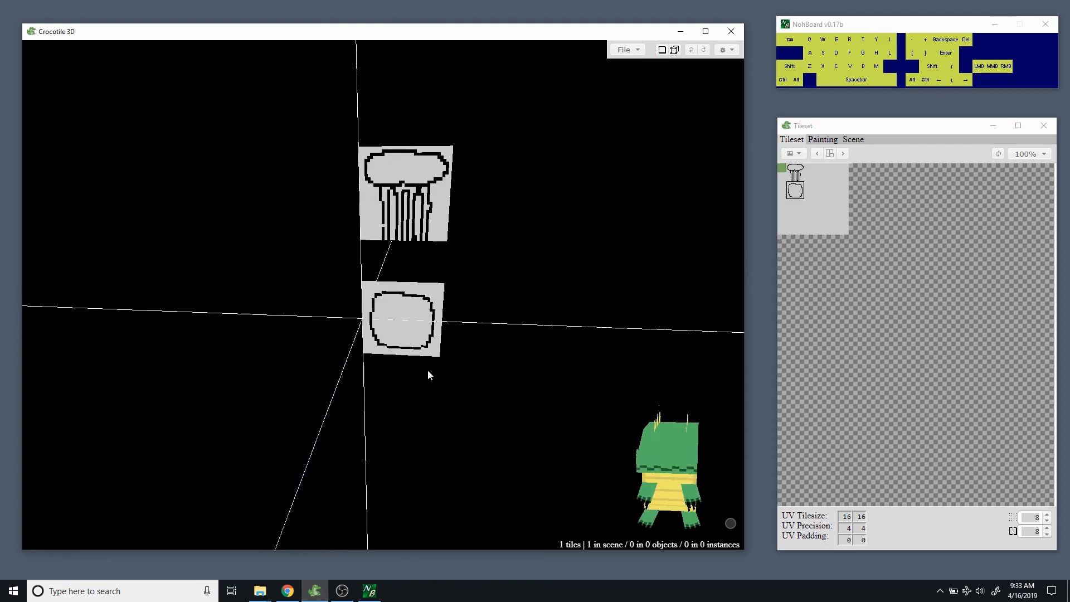
Move the 3D cursor back and forth along the horizontal axis and one step vertically, ending back at the origin.
key("d")
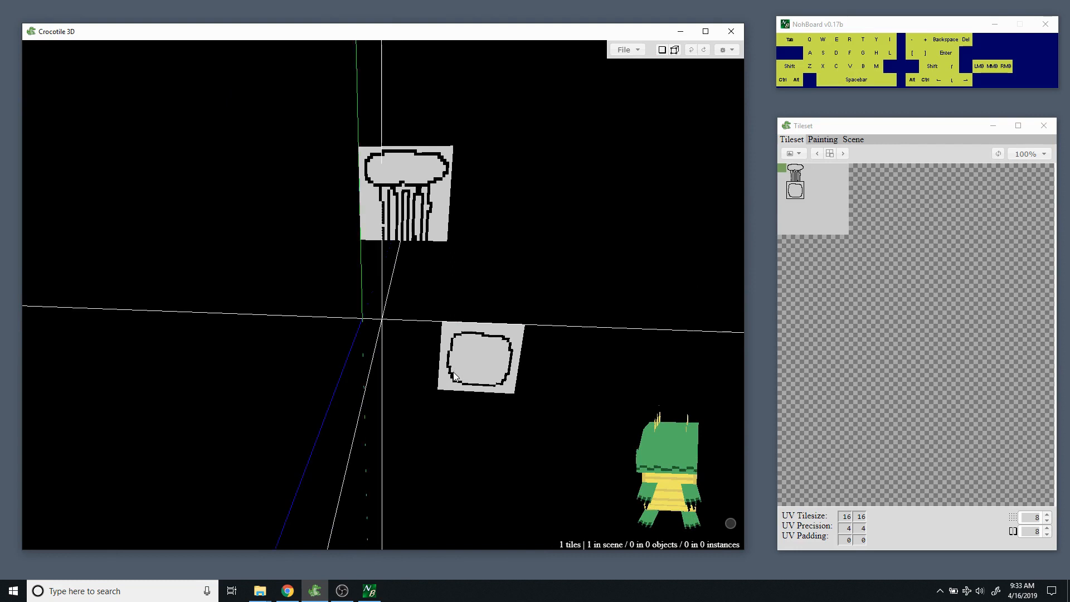
key("a")
key("a")
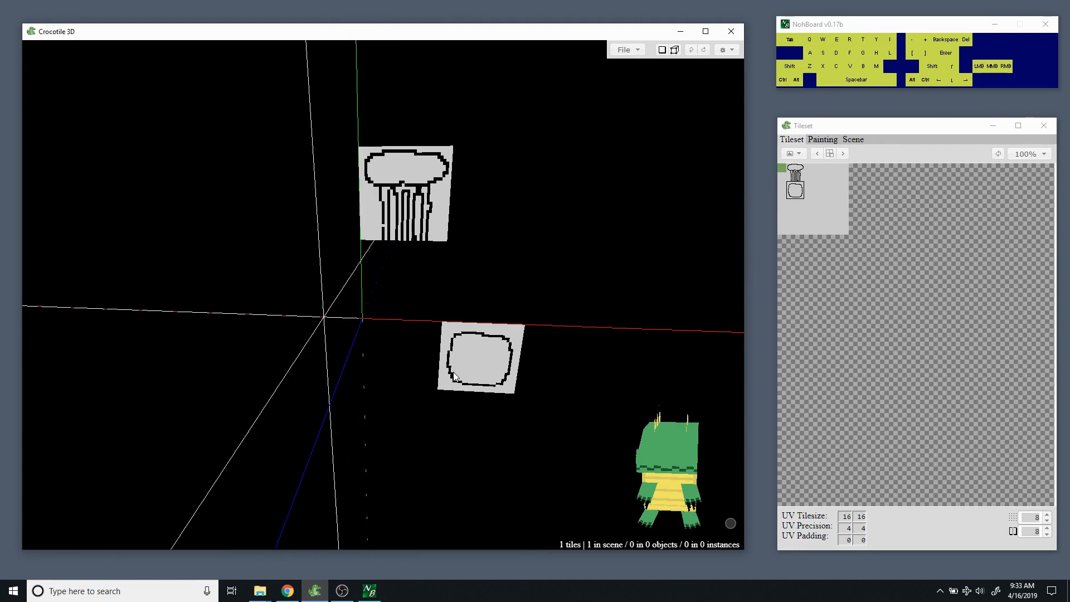
key("d")
key("d")
key("d")
key("a")
key("a")
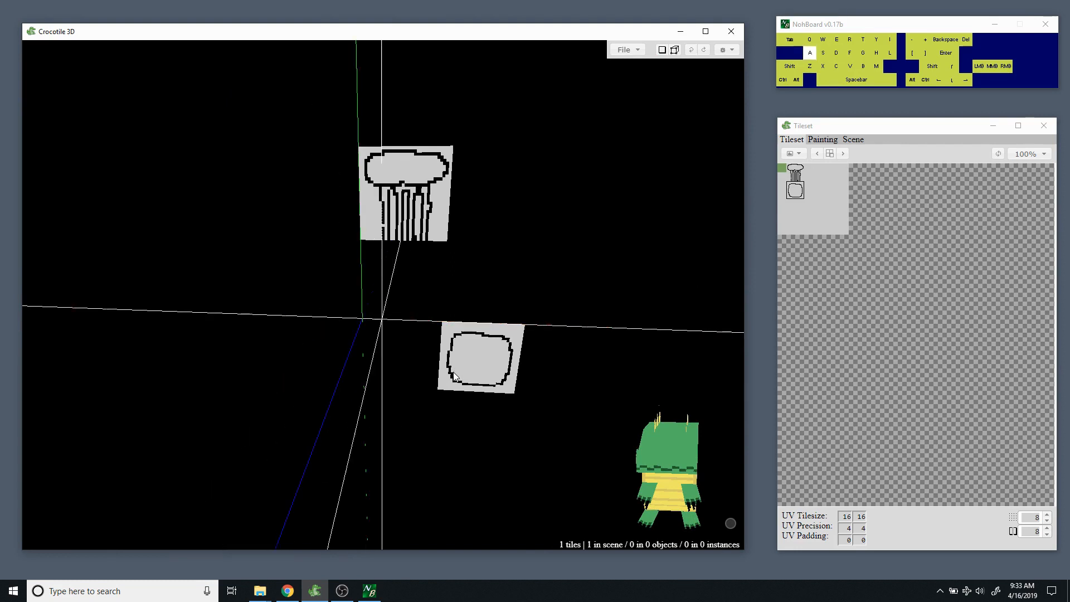
key("w")
key("s")
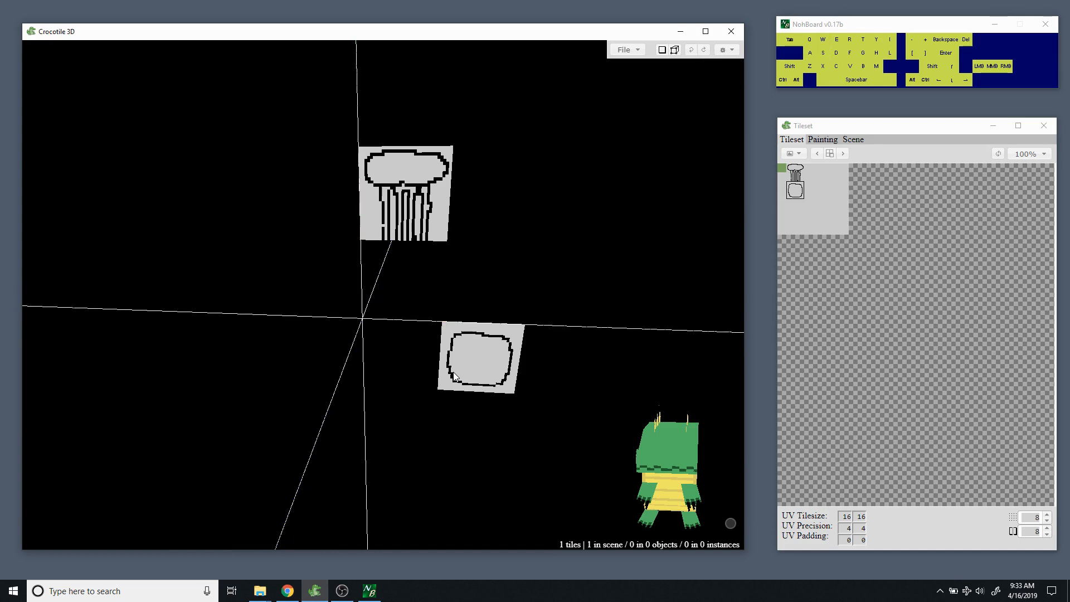
Try forward and backward movement in view-navigation mode, and step the 3D cursor to both sides of the origin and back.
key("space")
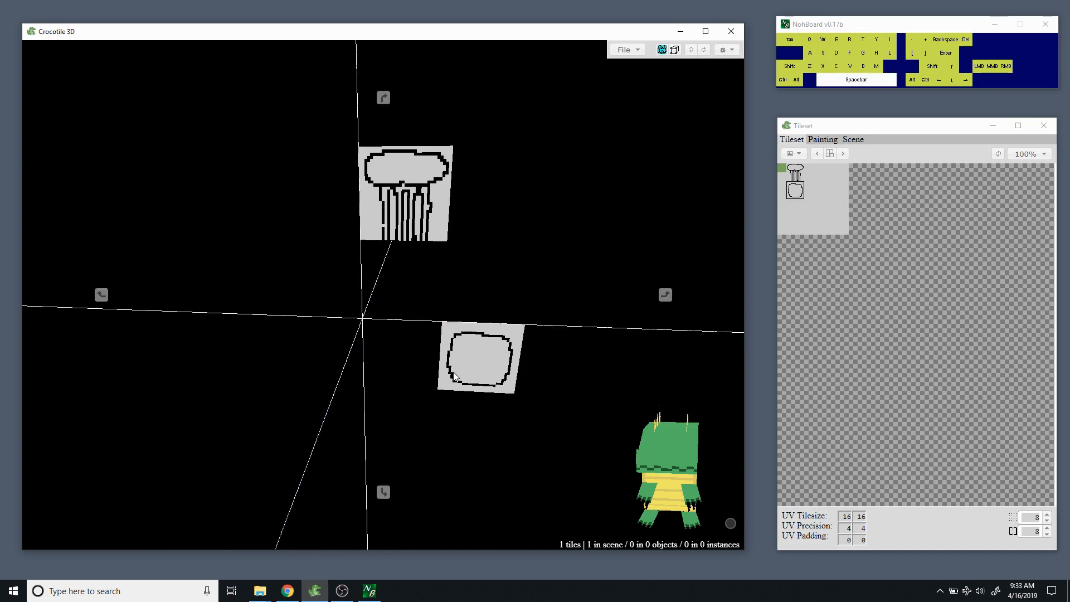
key("space+w")
key("space+w")
key("space+w")
key("space+s")
key("space+s")
key("space+s")
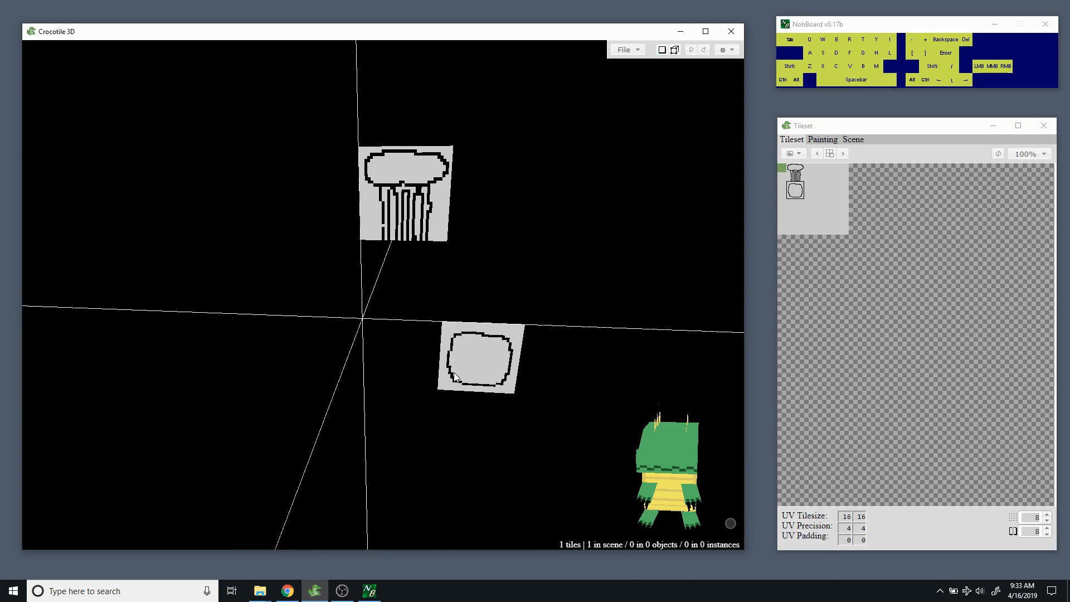
key("d")
key("a")
key("a")
key("d")
Move the 3D cursor up the vertical axis to the lower corner of the tree tile.
key("s")
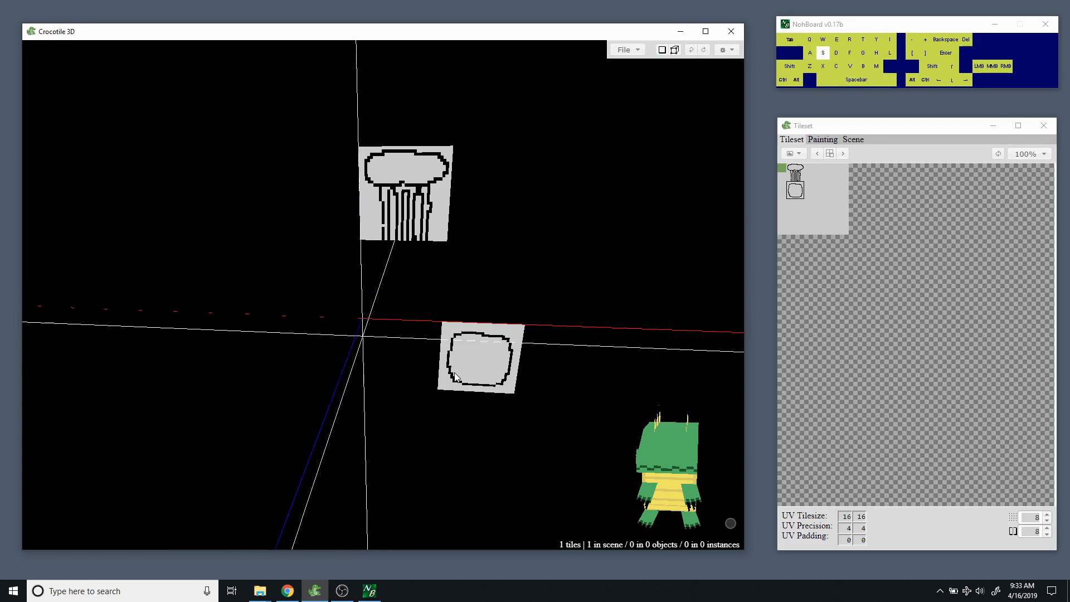
key("w")
key("w")
key("w")
key("w")
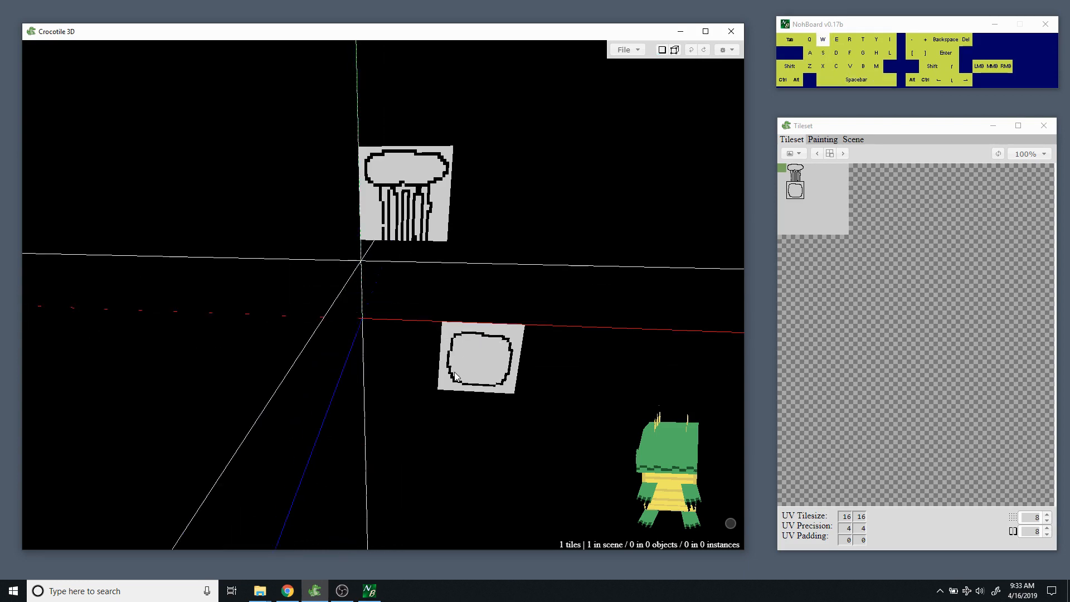
key("w")
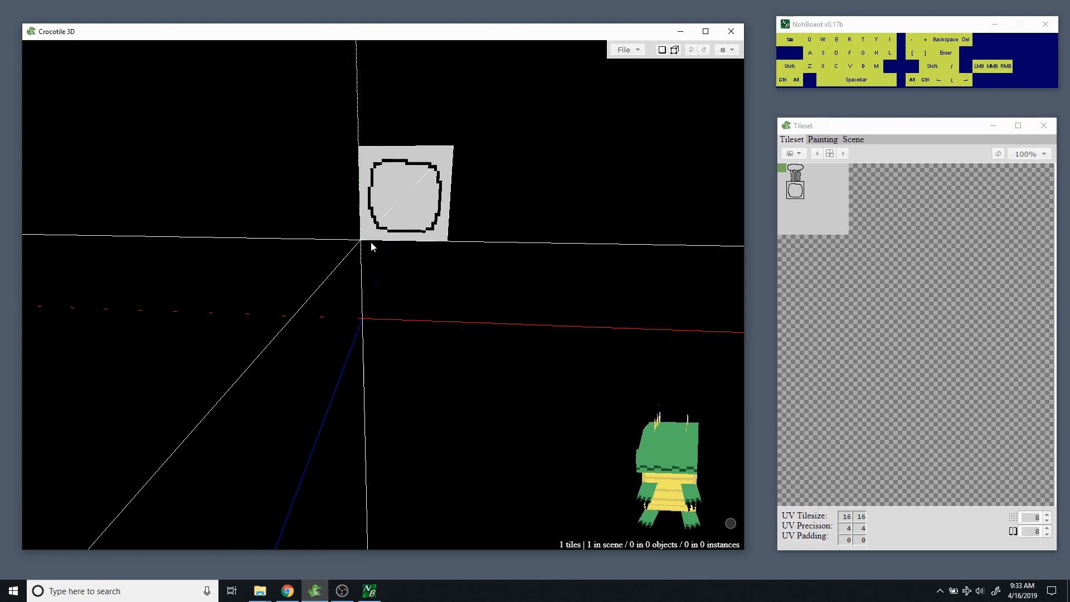
View the scene from above, test moving the 3D cursor there, and compare the tile preview's orientation from the front and from above.
key("space")
left_click_drag(393, 288, 419, 339)
key("space")
key("w")
key("w")
key("w")
key("w")
key("w")
key("w")
key("w")
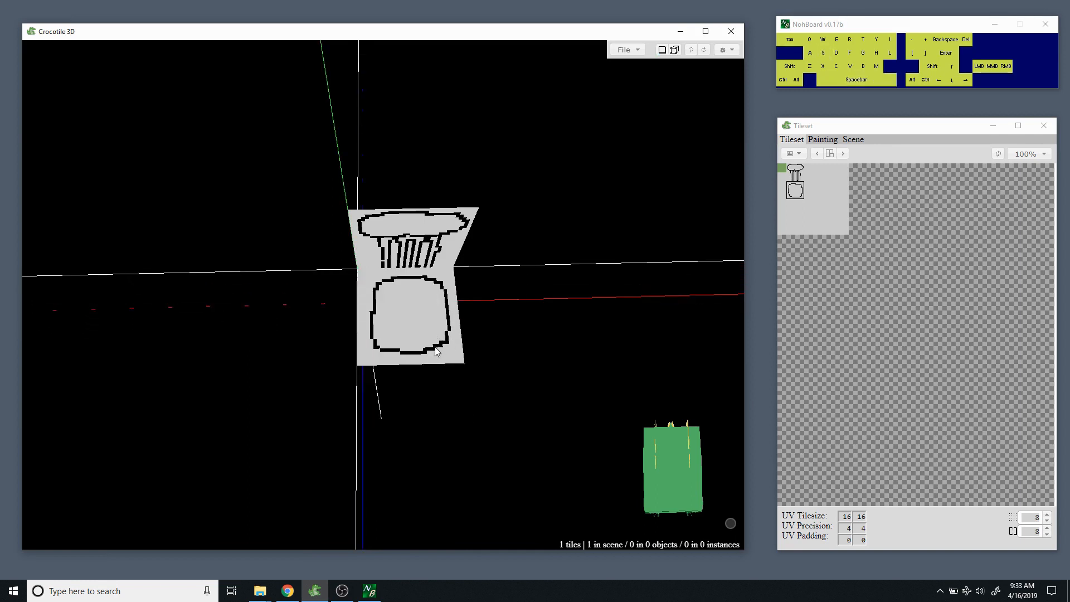
key("space")
left_click_drag(430, 352, 416, 298)
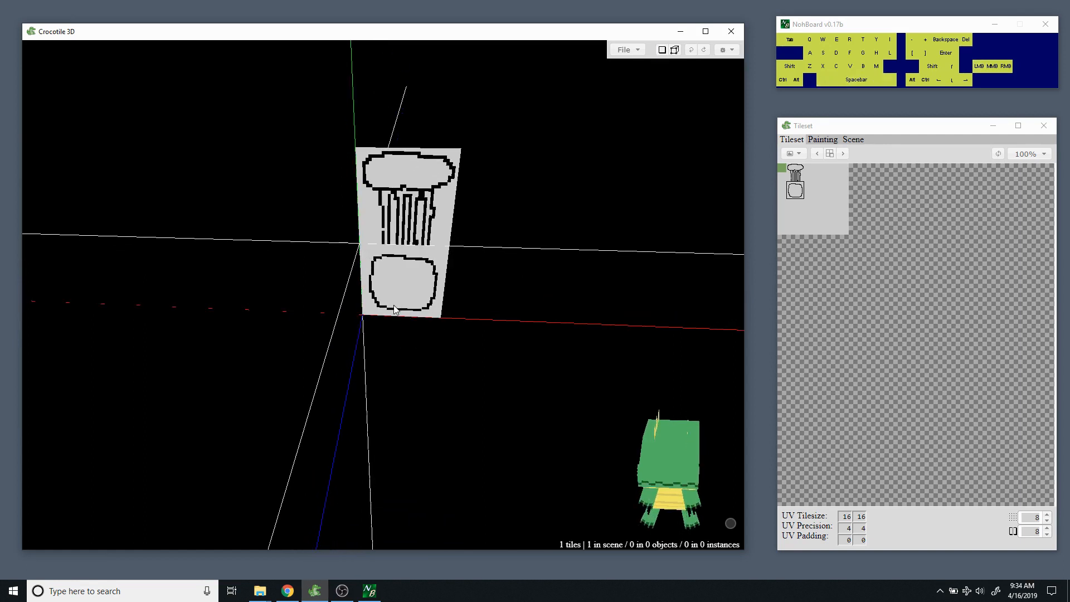
key("space")
left_click_drag(393, 307, 420, 344)
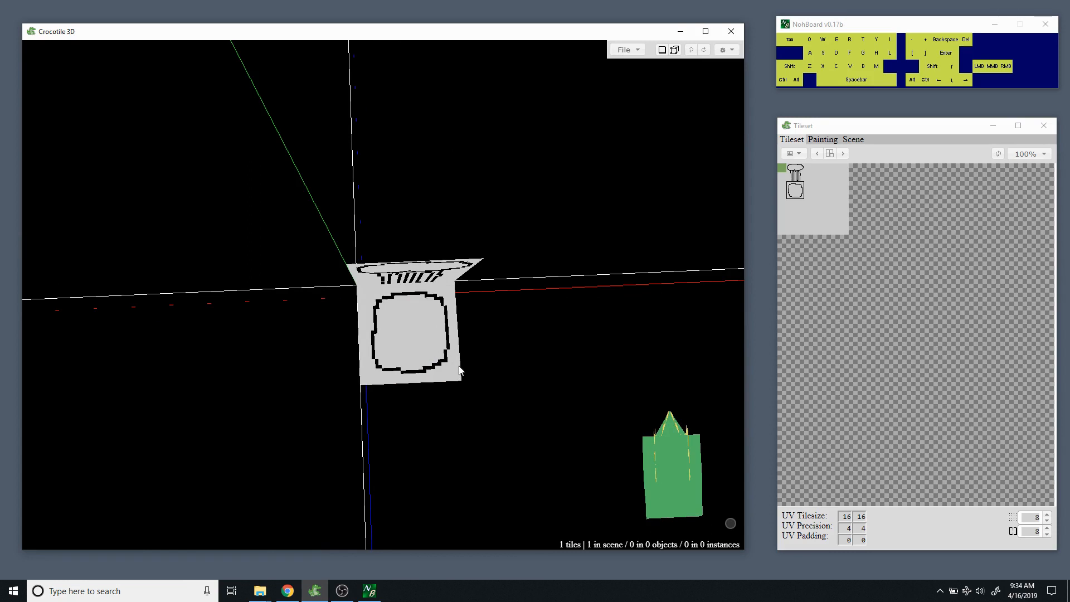
Rotate the rounded-square tile in quarter turns, place it flat against the tree tile's lower edge, and inspect it from the front.
key("q")
key("e")
key("e")
key("e")
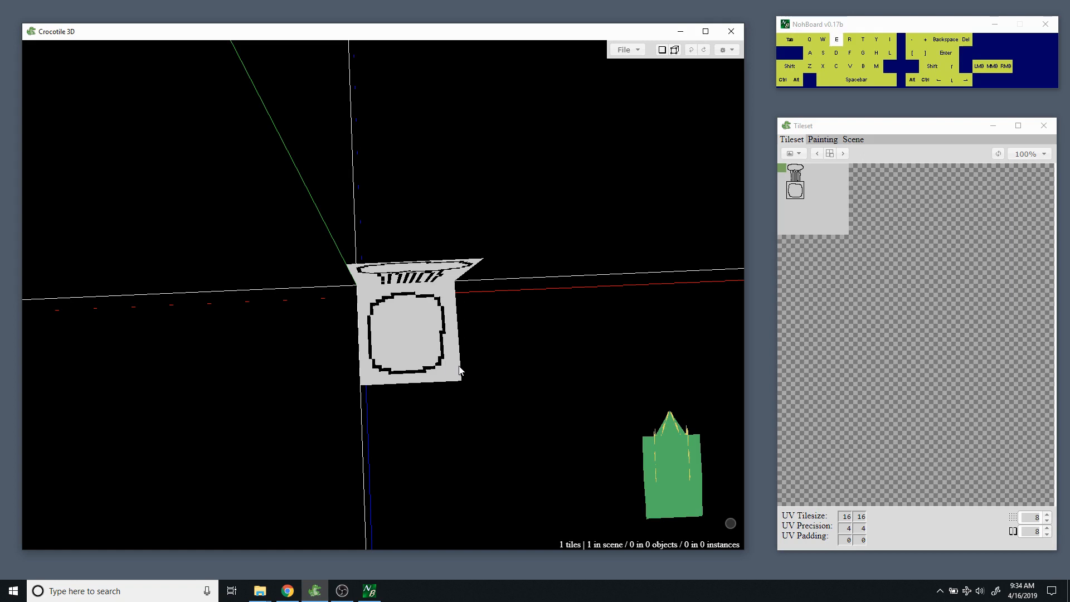
key("e")
key("e")
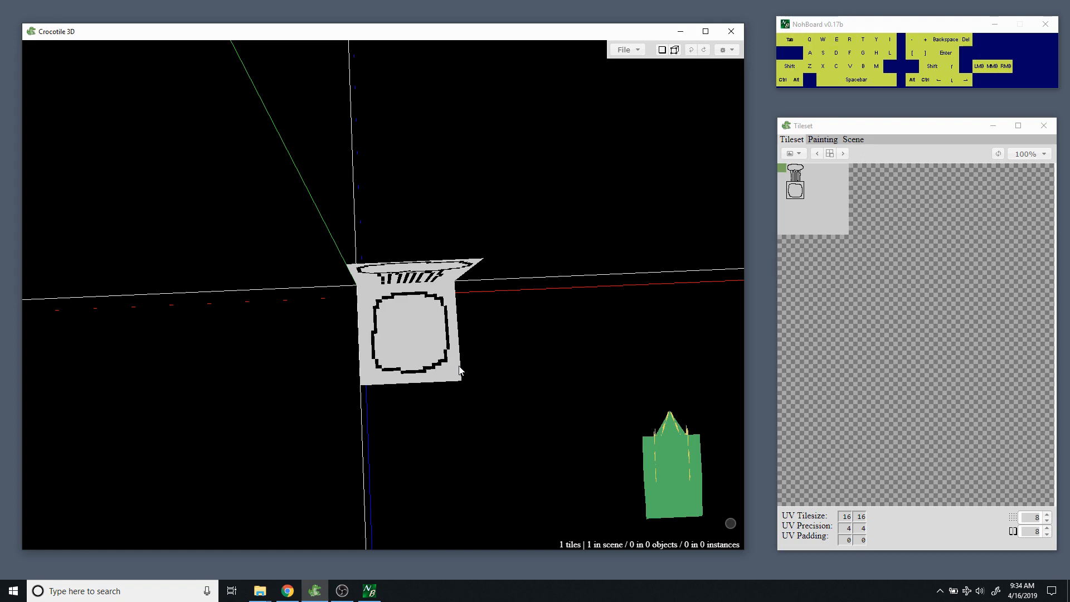
key("e")
key("e")
key("e")
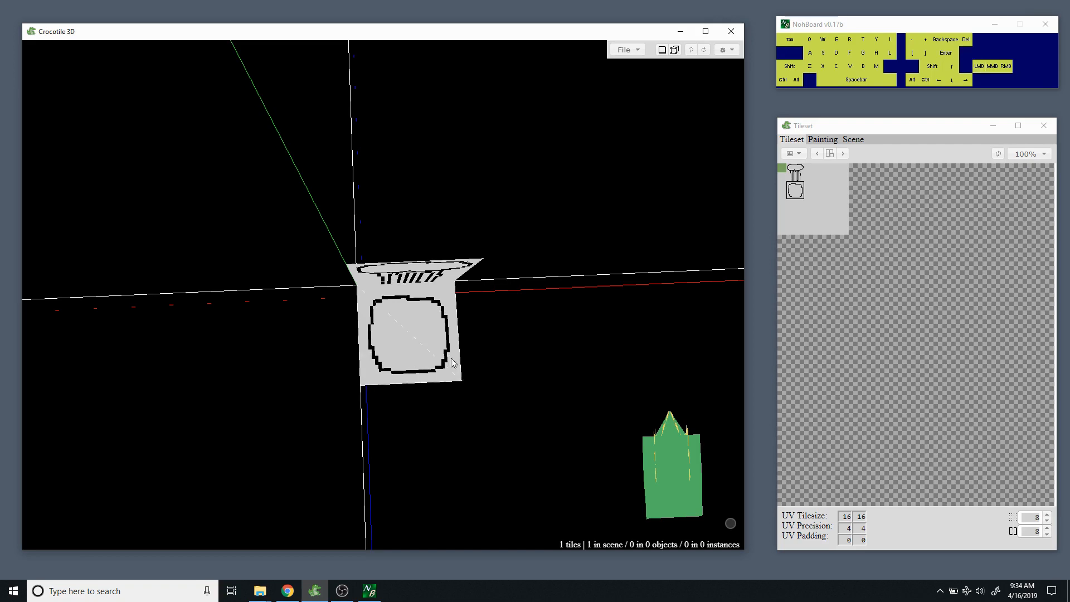
left_click(451, 359)
key("space")
left_click_drag(479, 405, 462, 349)
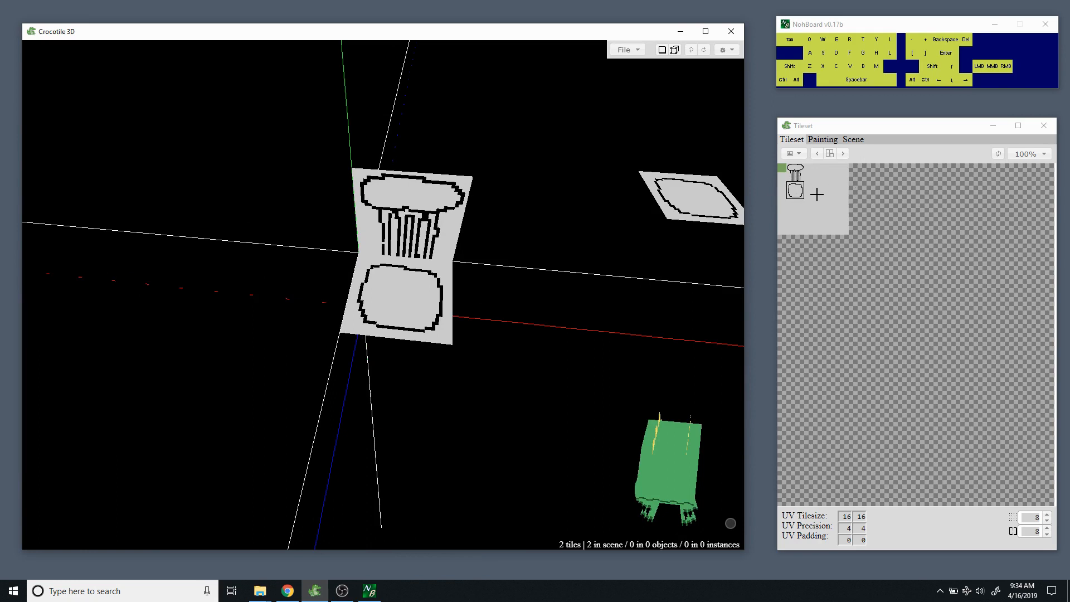
Set the tileset zoom to 400%.
scroll(836, 200, "up", 2, "ctrl")
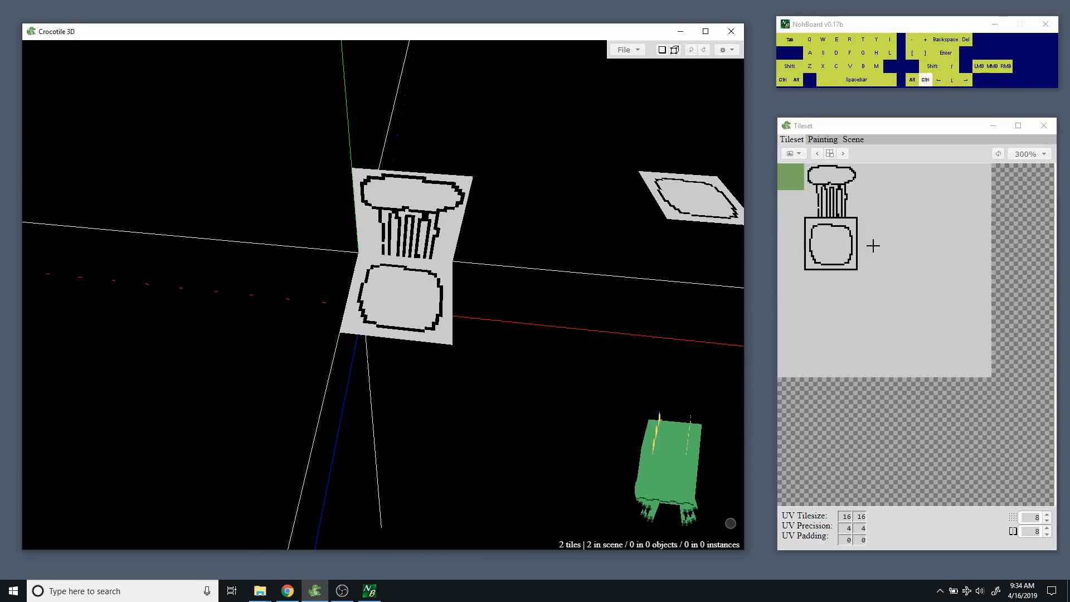
scroll(873, 246, "up", 2, "ctrl")
scroll(896, 283, "down", 1, "ctrl")
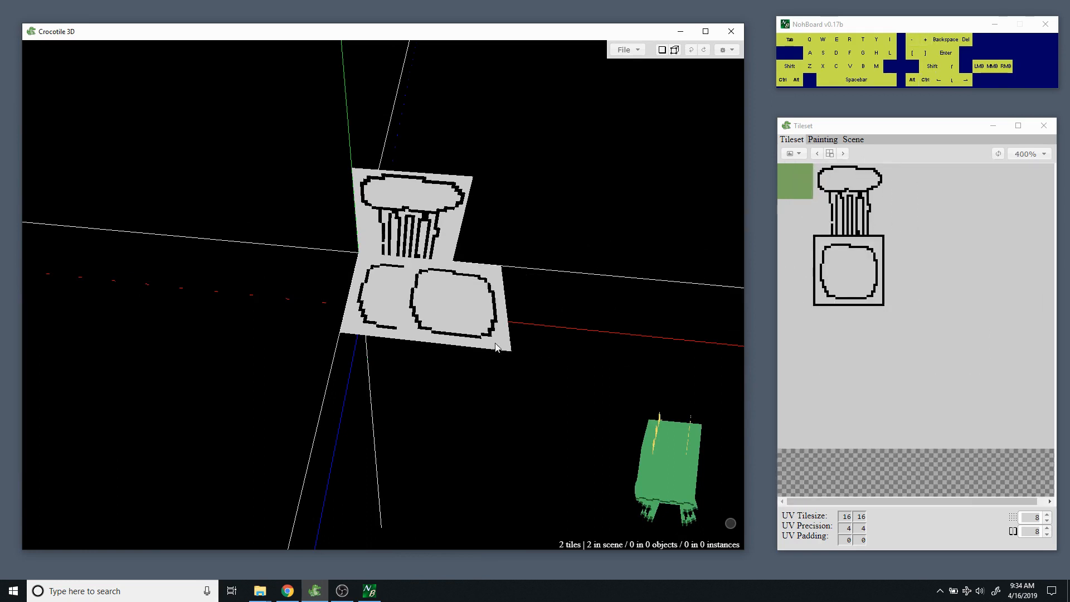
key("space")
left_click_drag(529, 329, 493, 292)
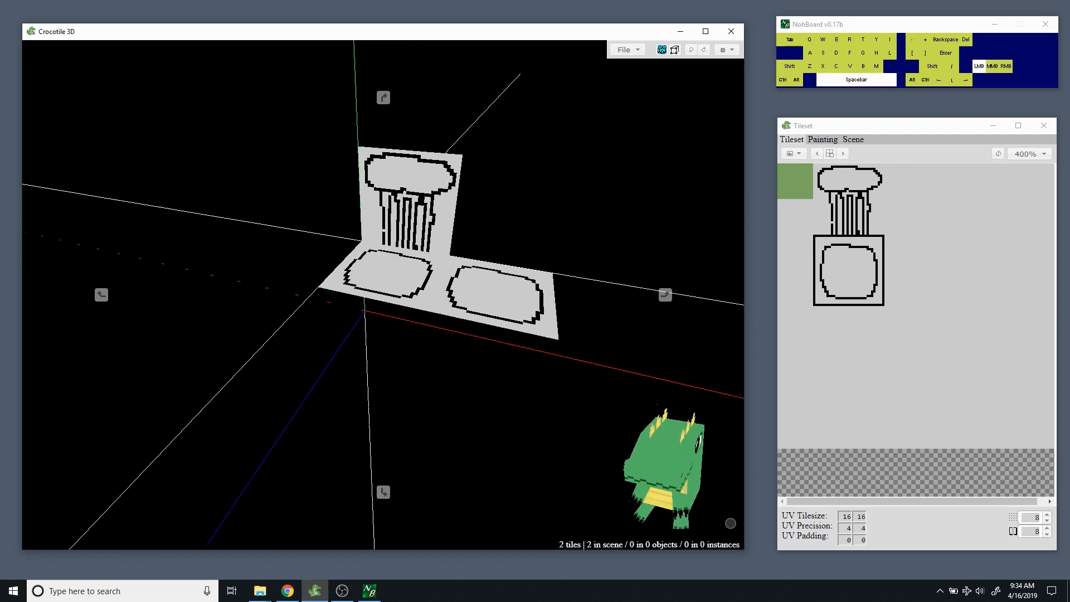
key("ctrl+equal")
key("ctrl+minus")
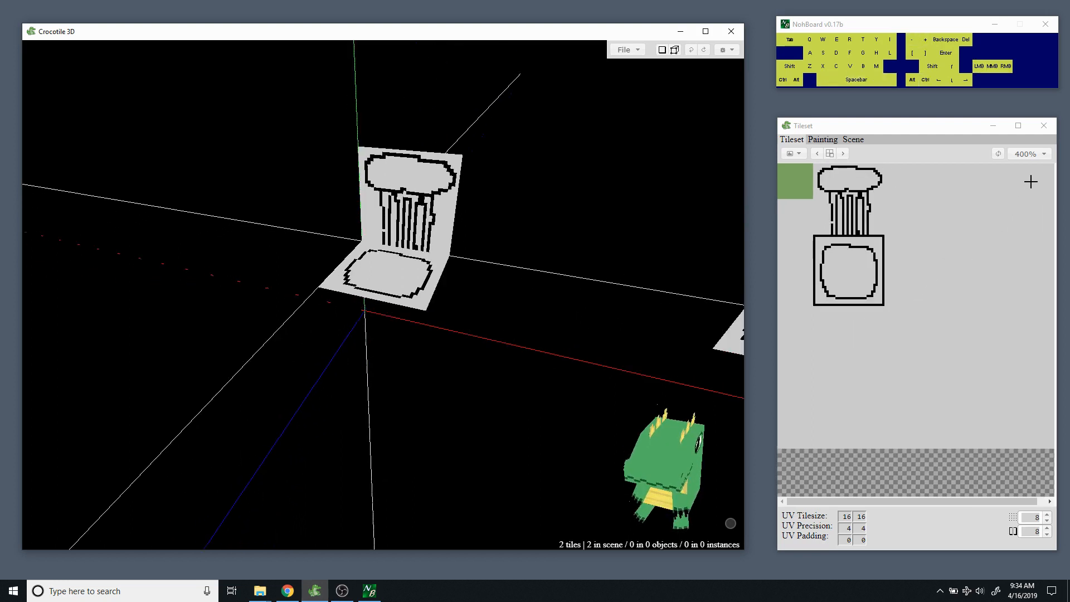
left_click(1036, 154)
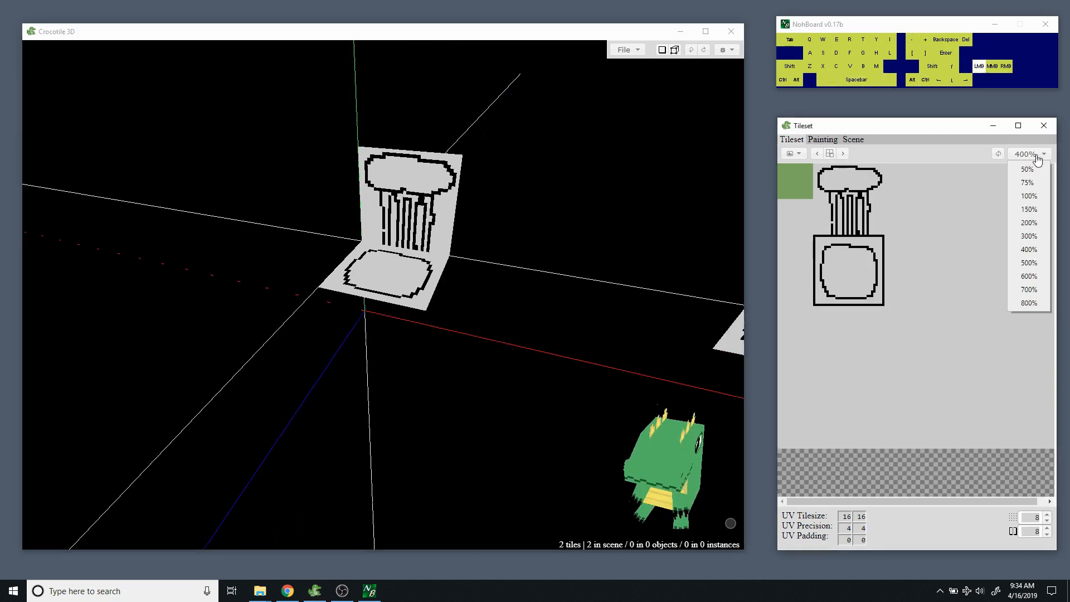
left_click(1029, 250)
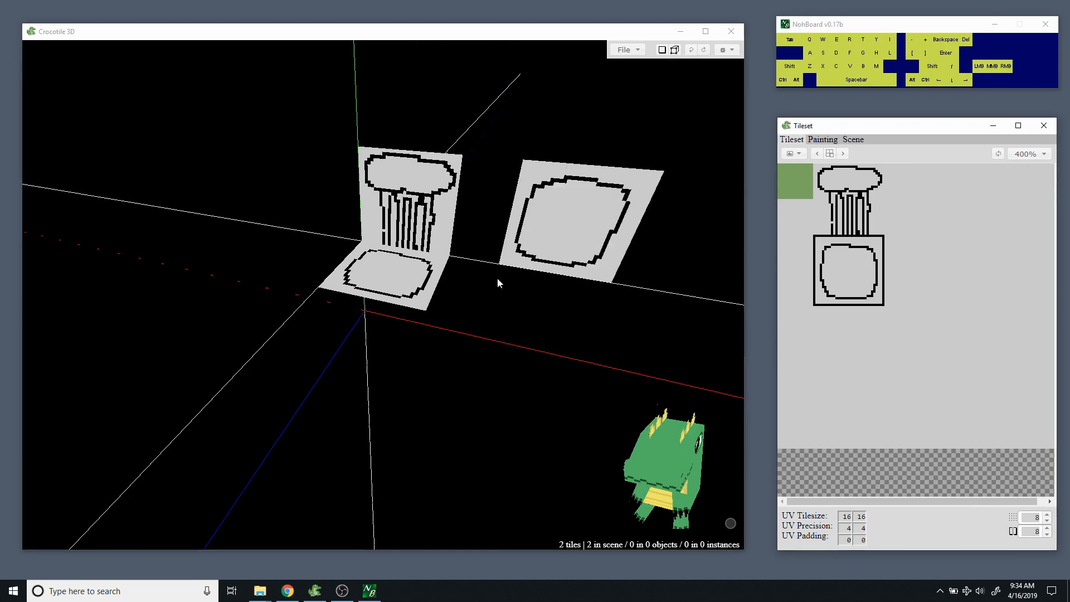
Examine the upright tree tile and the flat rounded-square tile from several angles in the 3D scene.
key("space")
left_click_drag(490, 290, 482, 260)
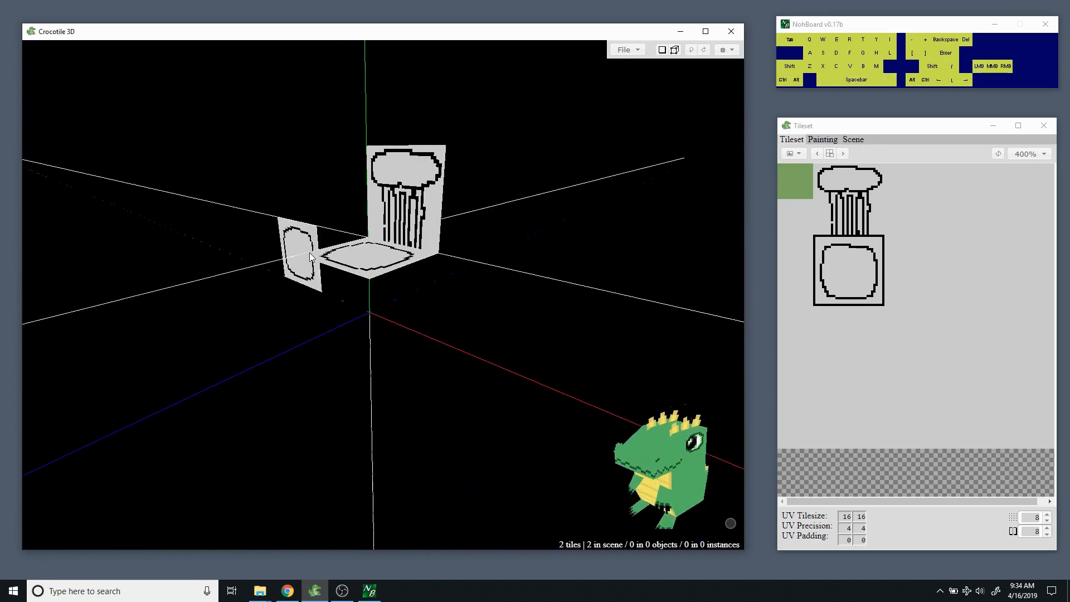
left_click_drag(414, 350, 387, 318)
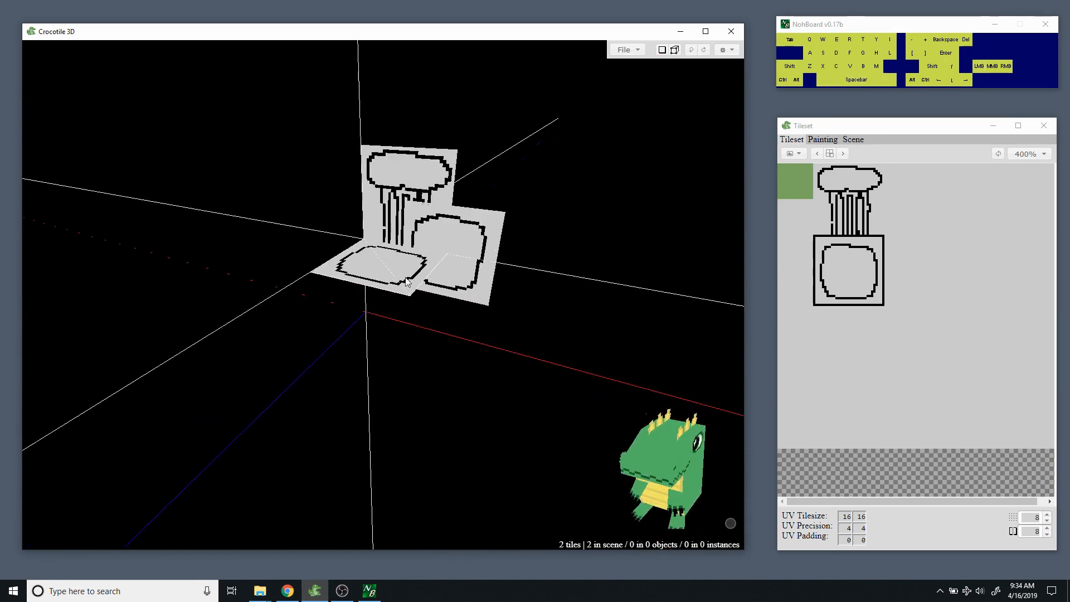
key("space")
left_click_drag(402, 319, 349, 292)
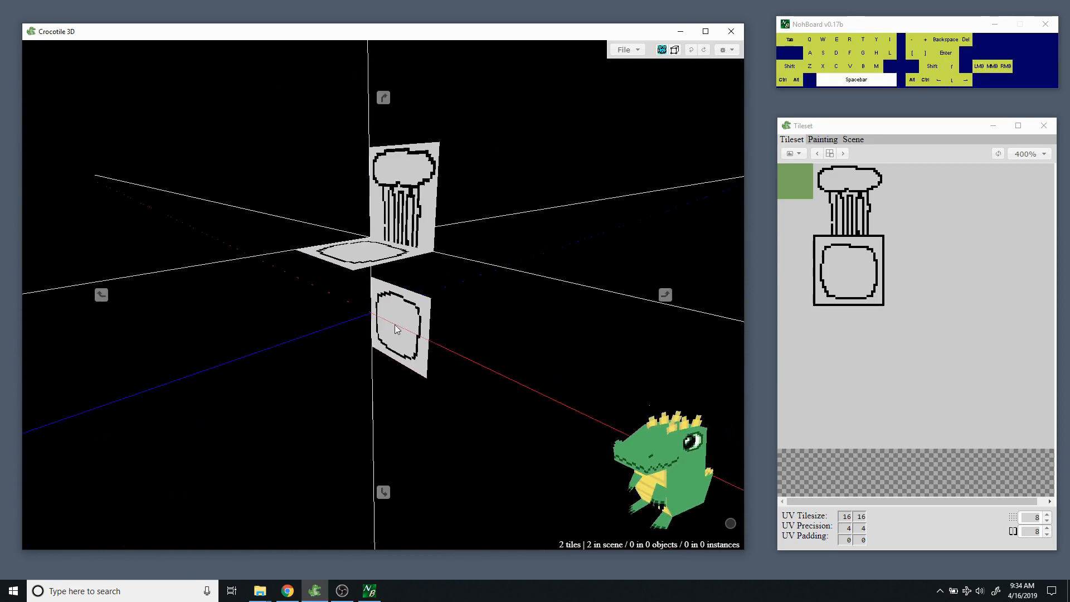
key("space")
mouse_move(383, 342)
left_mouse_down()
mouse_move(452, 338)
mouse_move(355, 342)
mouse_move(261, 321)
mouse_move(268, 243)
mouse_move(225, 282)
mouse_move(197, 336)
mouse_move(228, 346)
mouse_move(390, 346)
left_mouse_up()
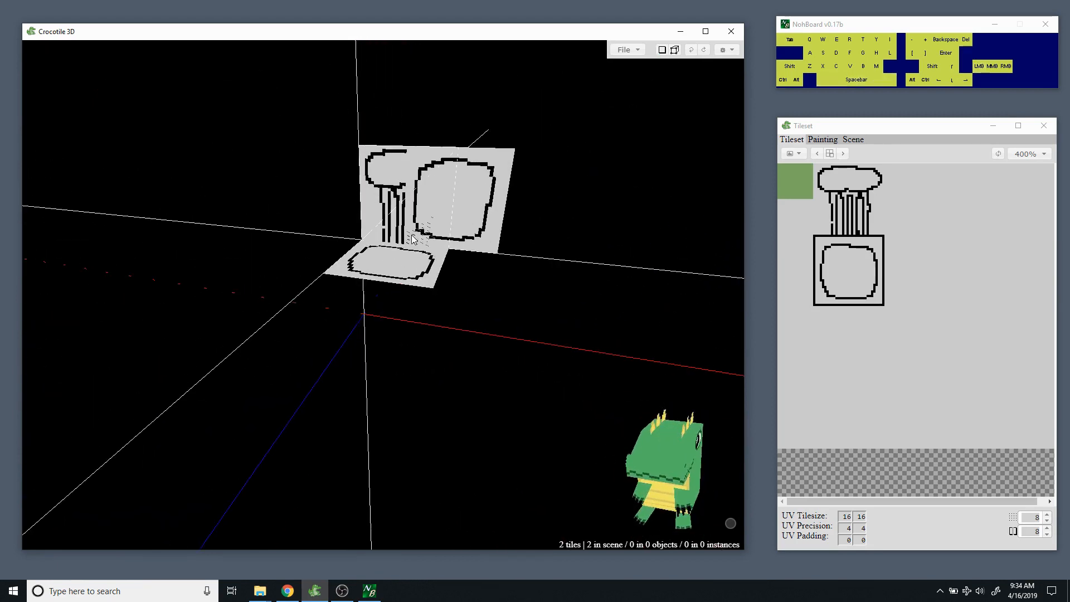
left_click_drag(490, 284, 464, 321)
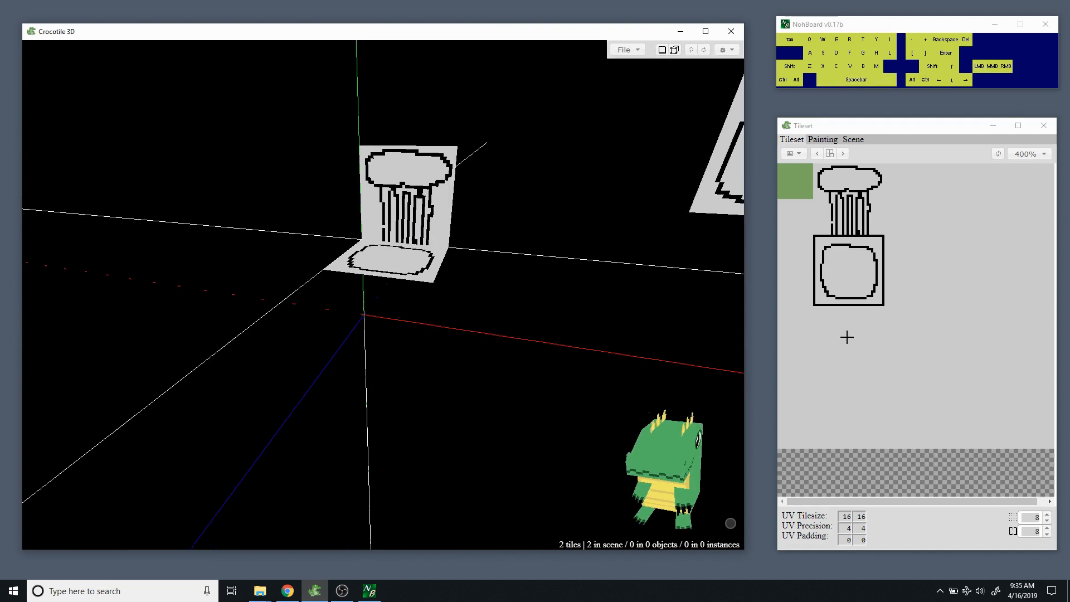
Select the blank tile area below the rounded-square tile and paint jagged black outlines of two chair legs along its left and right sides.
left_click_drag(846, 337, 862, 350)
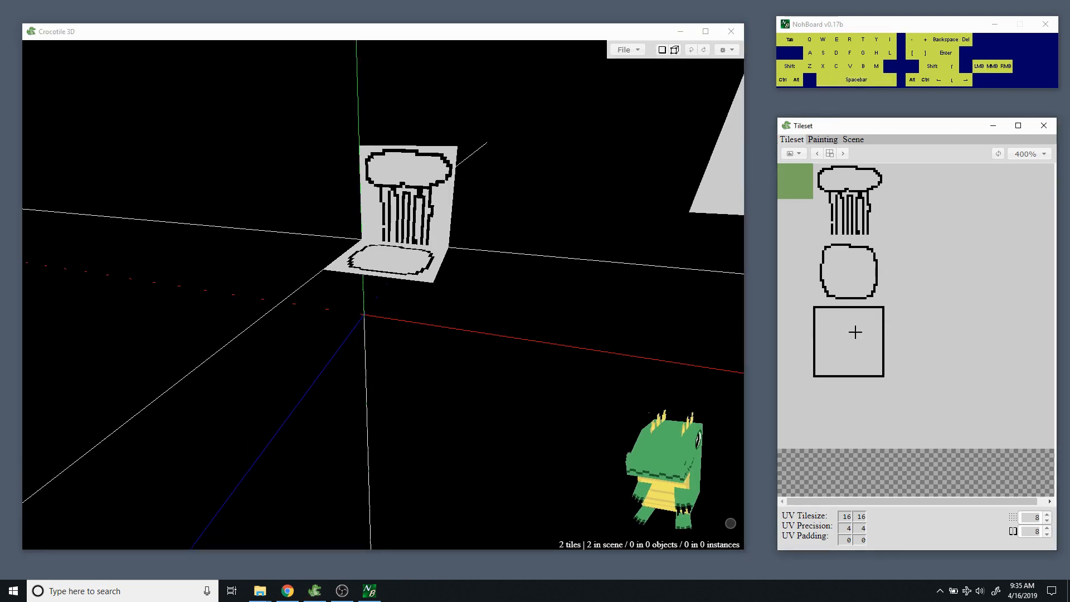
left_click(823, 139)
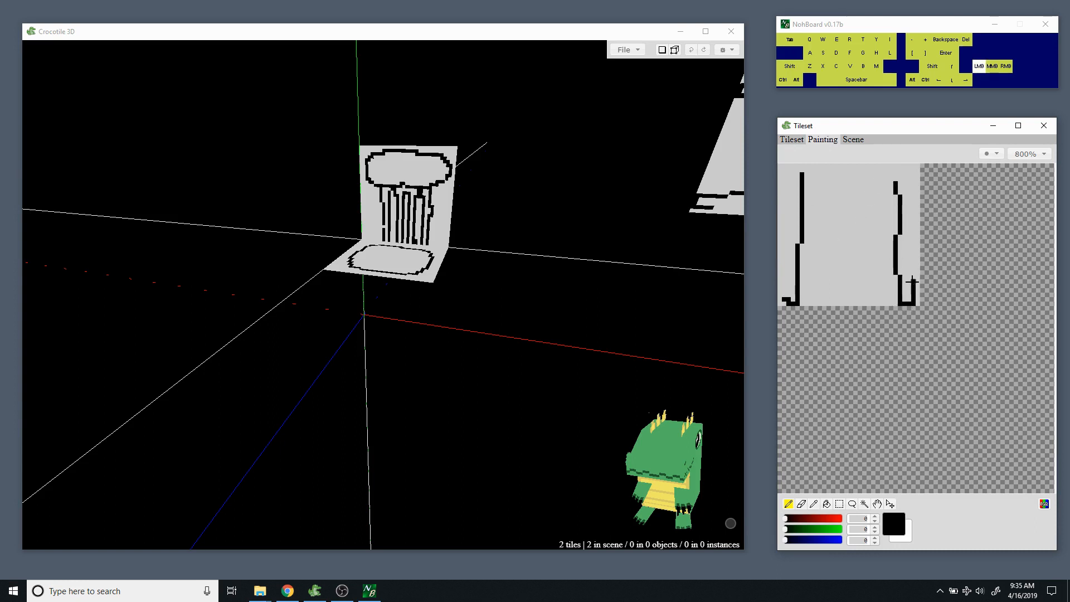
left_click_drag(790, 249, 789, 163)
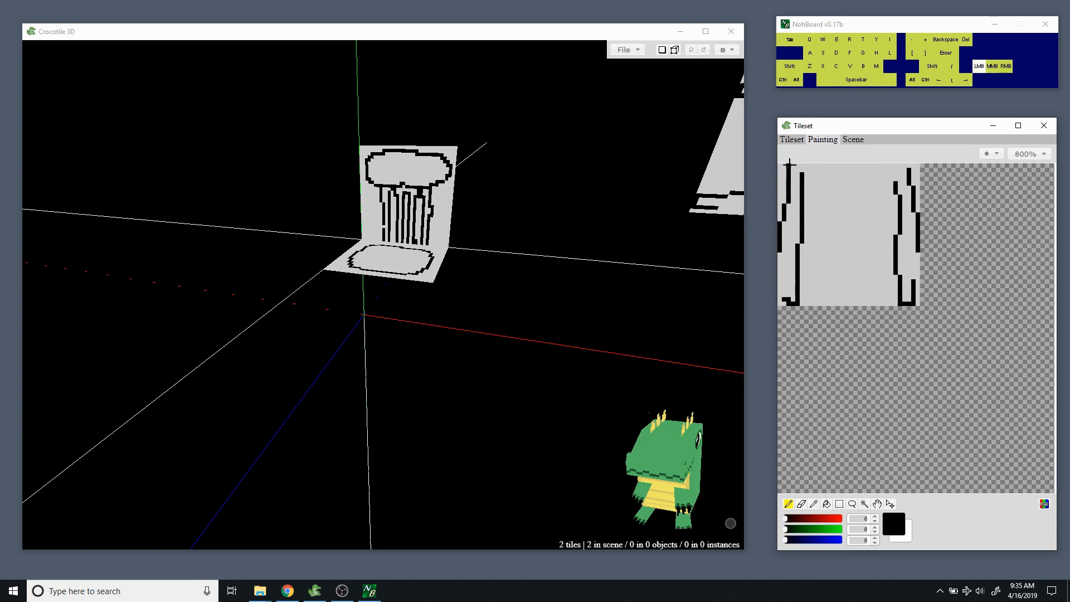
left_click(792, 139)
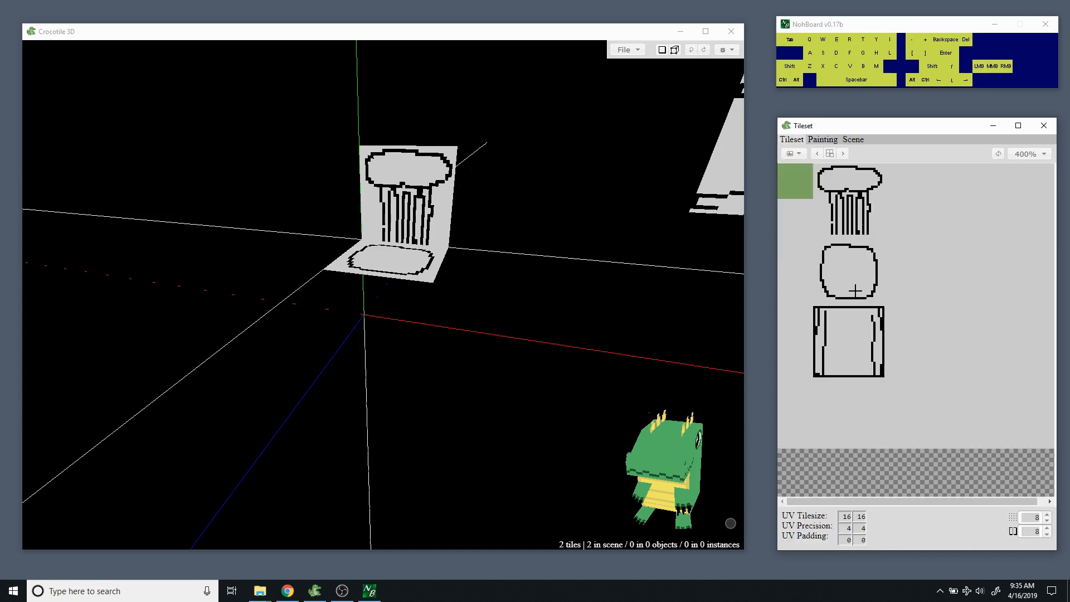
Set the 3D cursor at the seat's front edge and rotate the leg tile so both legs stand vertically below the seat.
key("space")
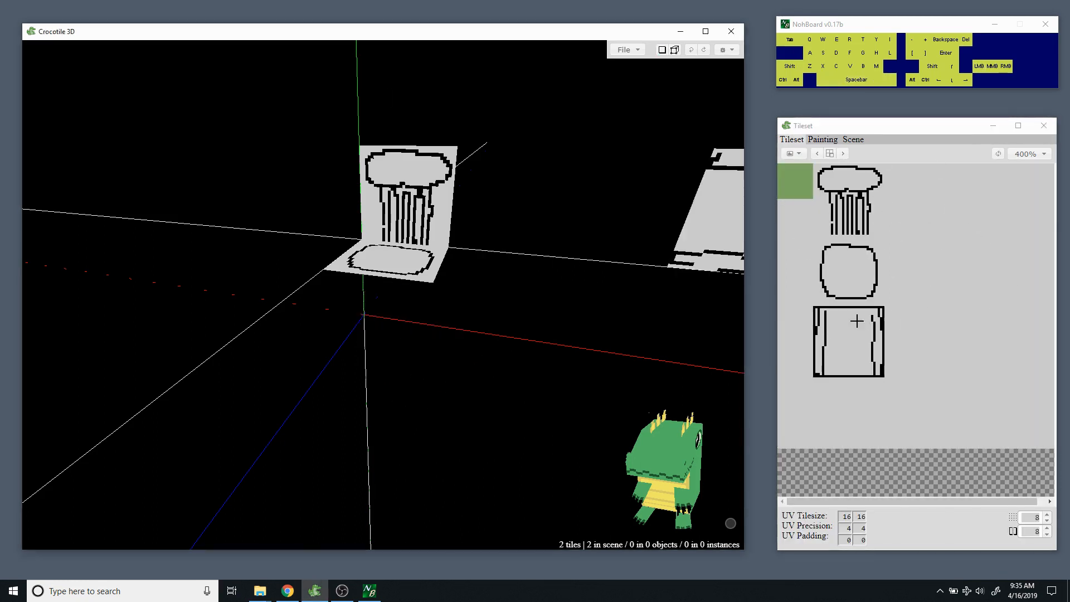
key("space")
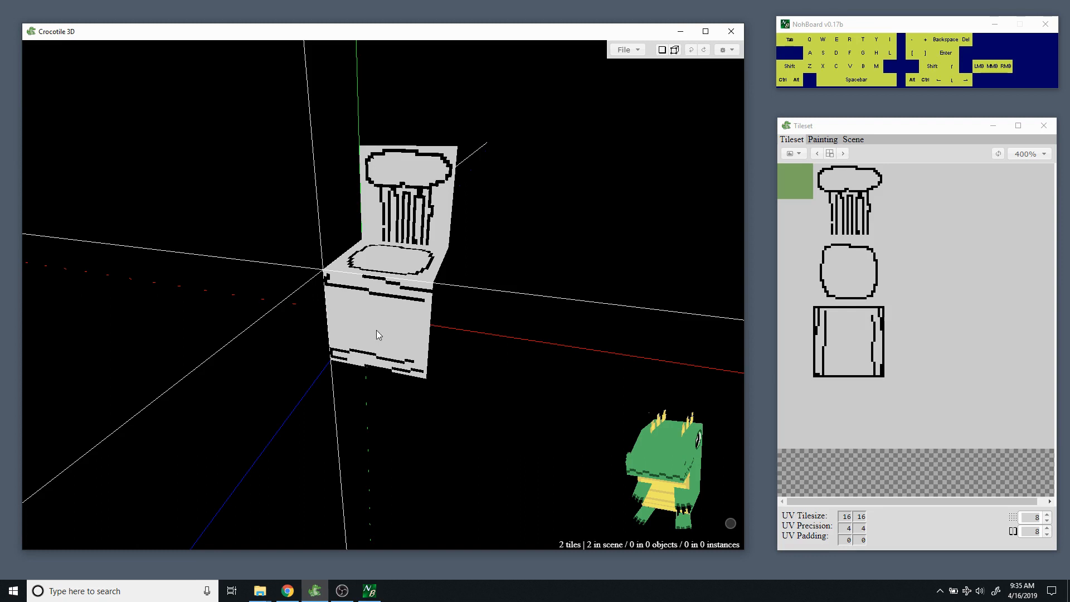
key("space")
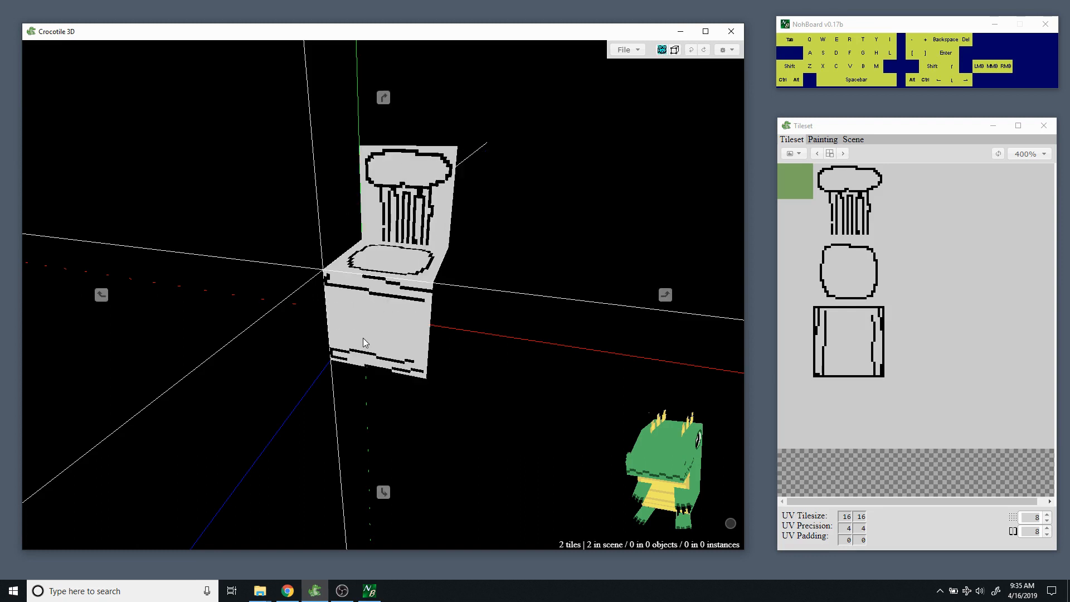
left_click_drag(362, 338, 394, 307)
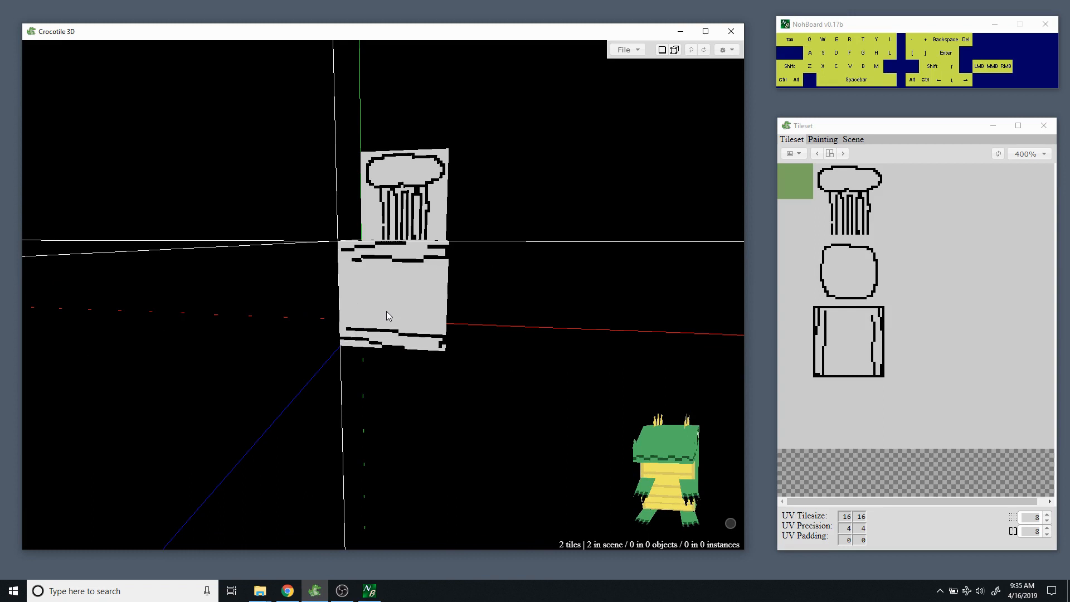
key("q")
key("q")
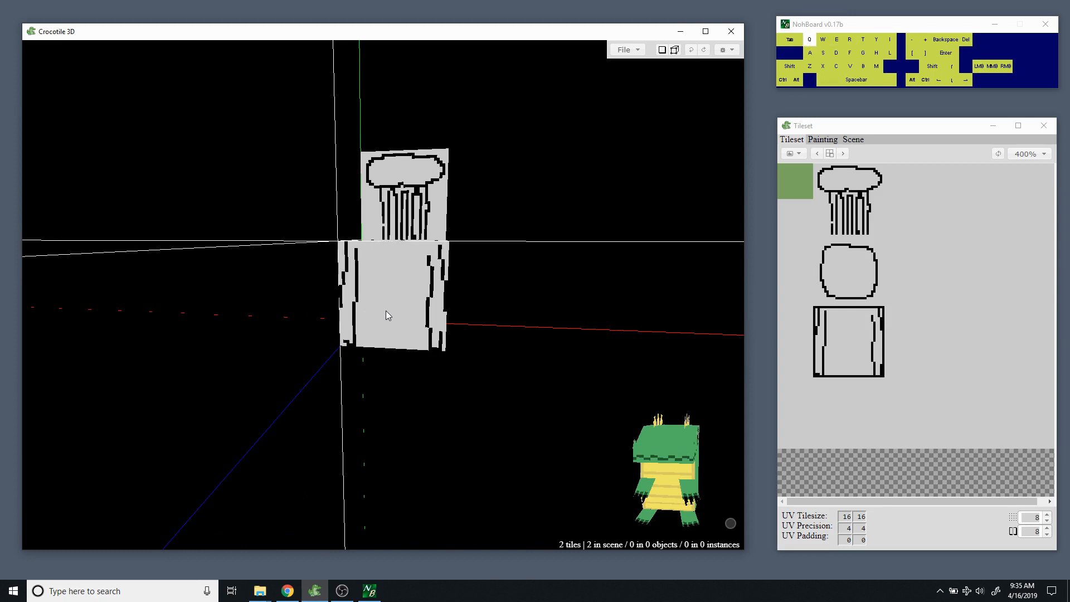
key("e")
key("e")
key("q")
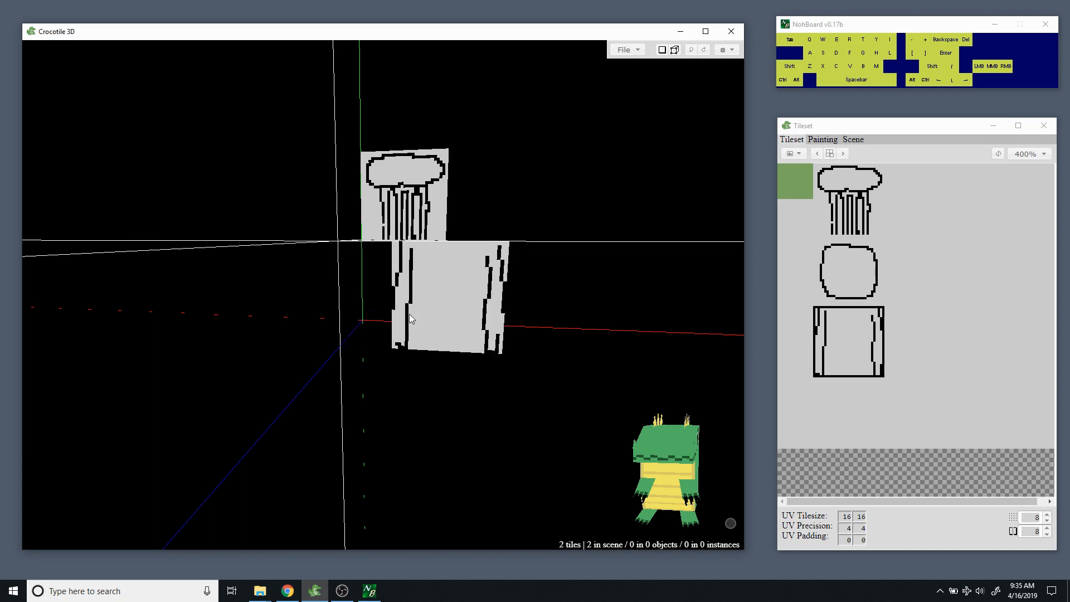
Try flipping the leg tile vertically and horizontally, restoring its original orientation.
key("f")
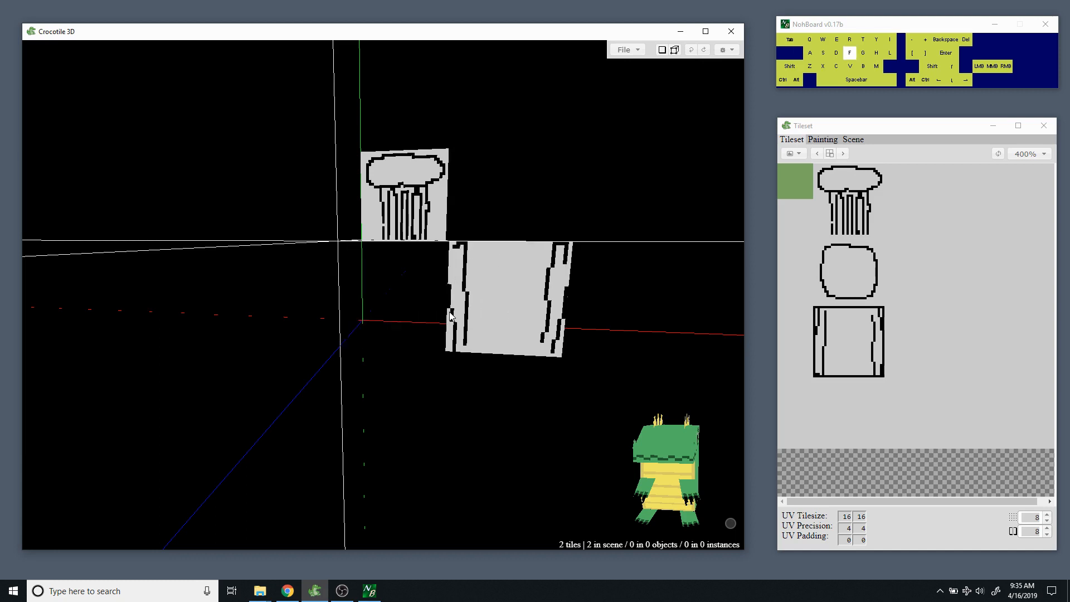
key("f")
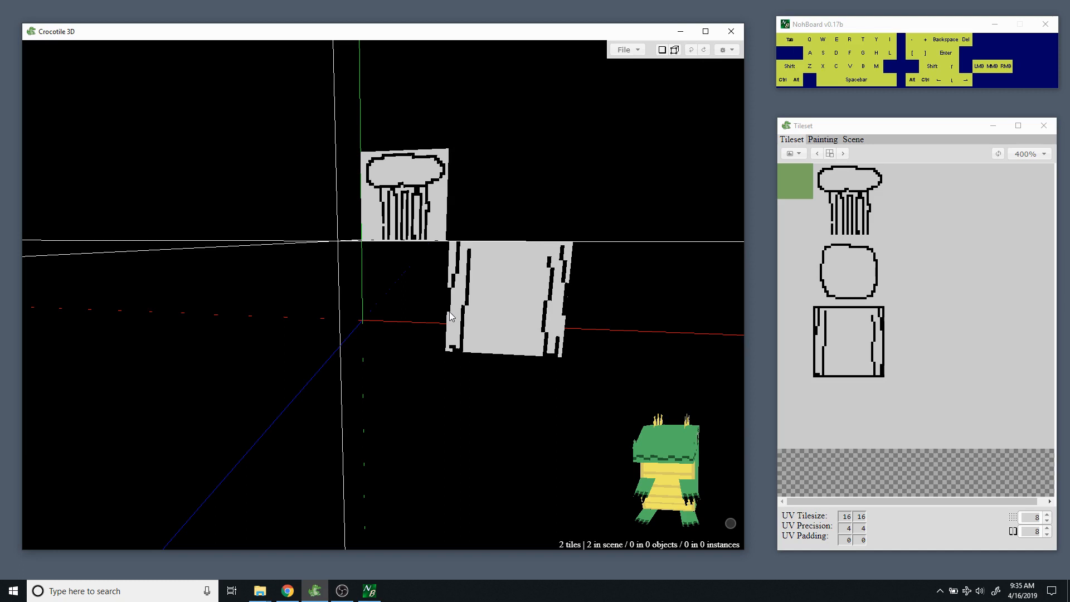
key("f")
key("f")
key("r")
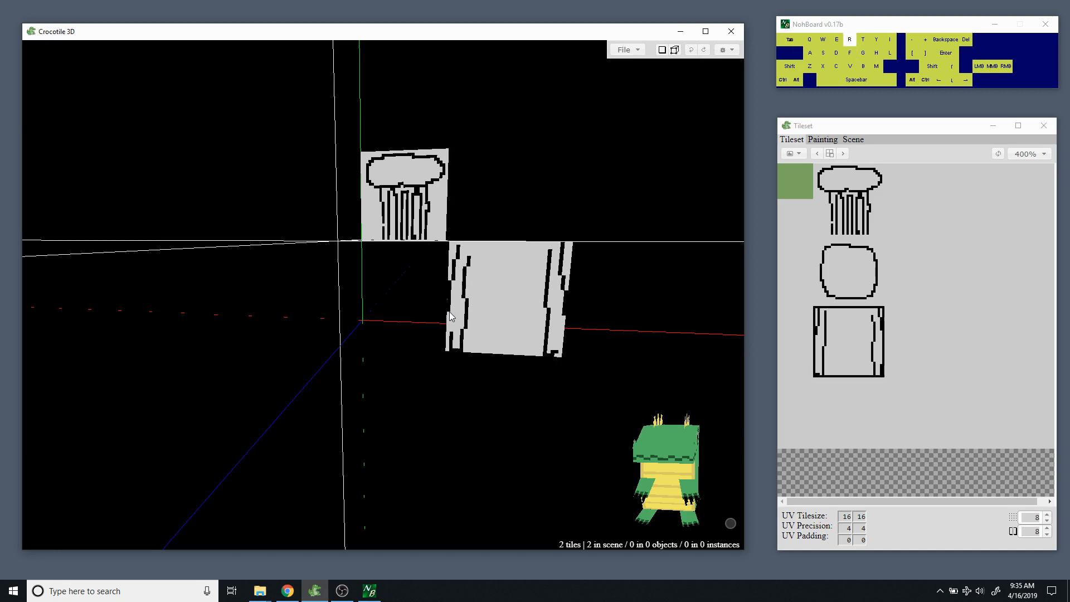
key("r")
key("r")
key("r")
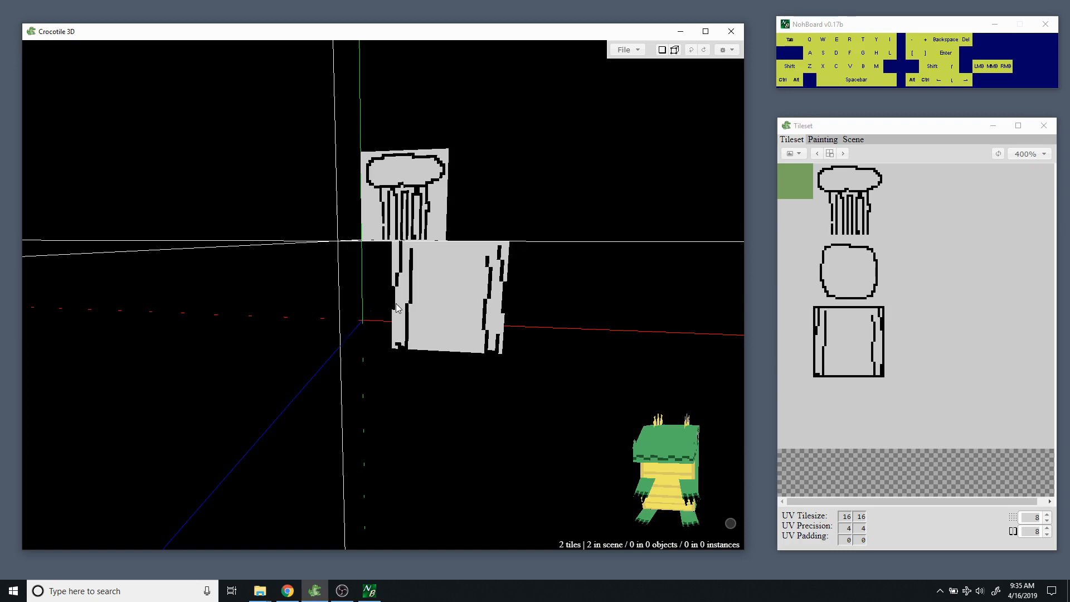
Place the leg tile beneath the seat's front edge and inspect the chair from several angles.
left_click(389, 304)
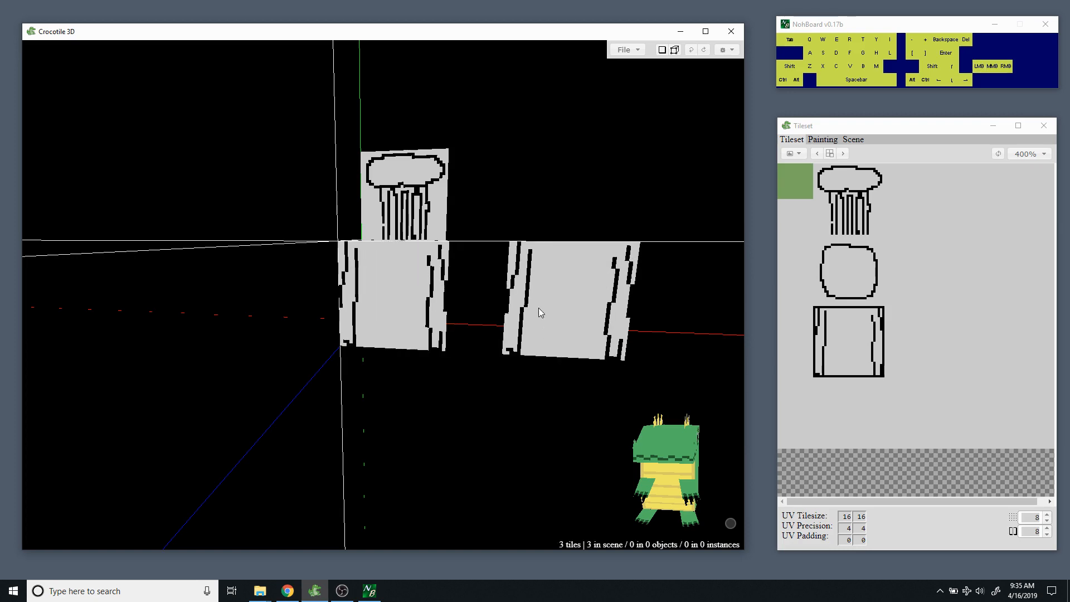
key("space")
left_click_drag(538, 308, 433, 288)
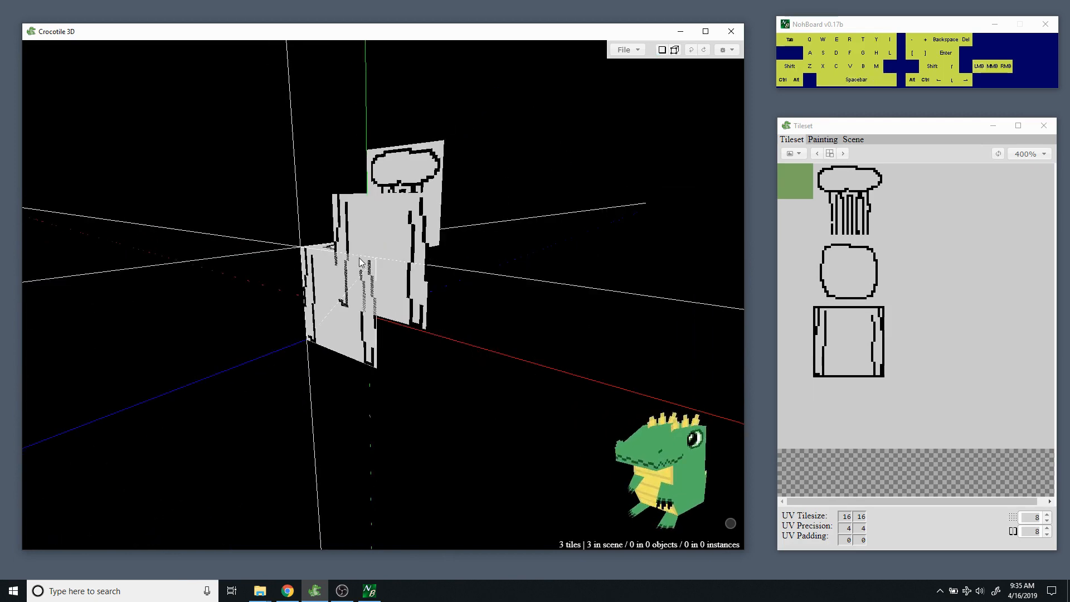
key("space")
mouse_move(478, 326)
left_mouse_down()
mouse_move(469, 346)
mouse_move(446, 334)
mouse_move(459, 335)
left_mouse_up()
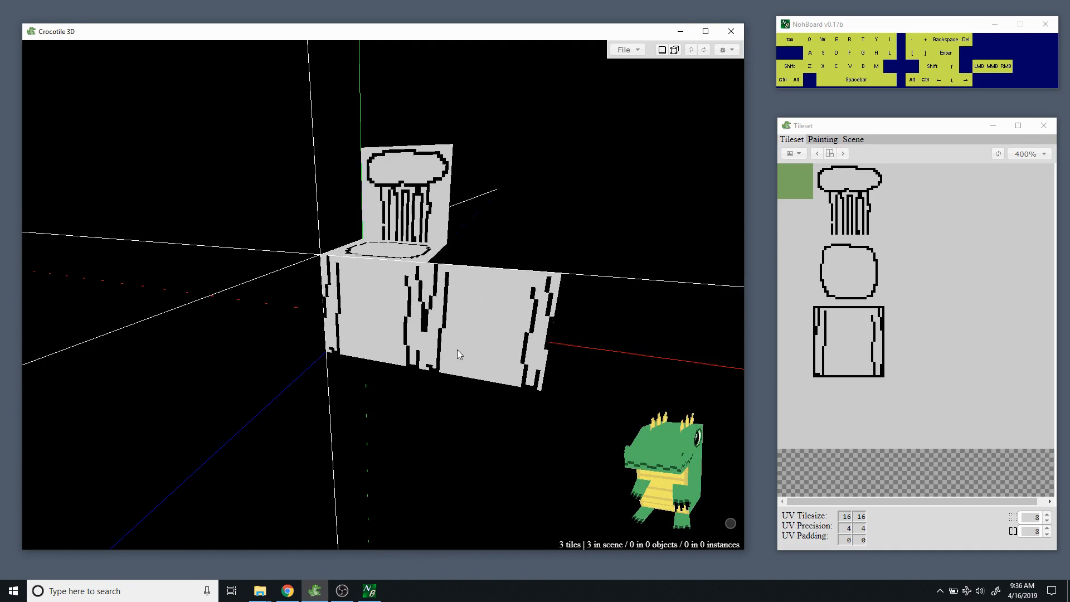
key("space")
mouse_move(457, 349)
left_mouse_down()
mouse_move(463, 329)
mouse_move(460, 357)
mouse_move(436, 353)
left_mouse_up()
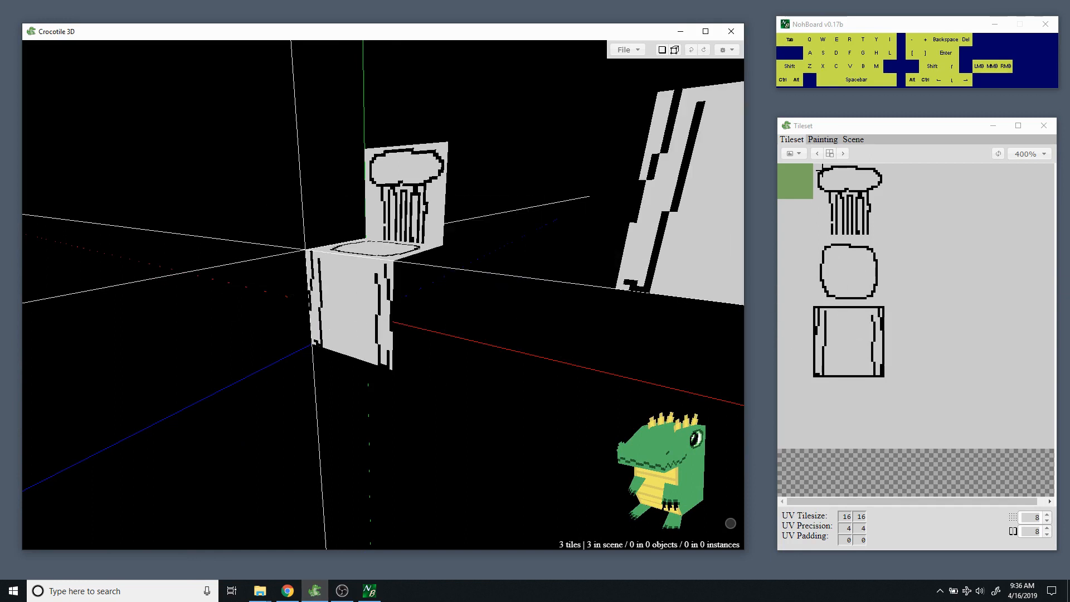
Erase narrow vertical strips from the gray background in the middle of the leg tile.
left_click(825, 140)
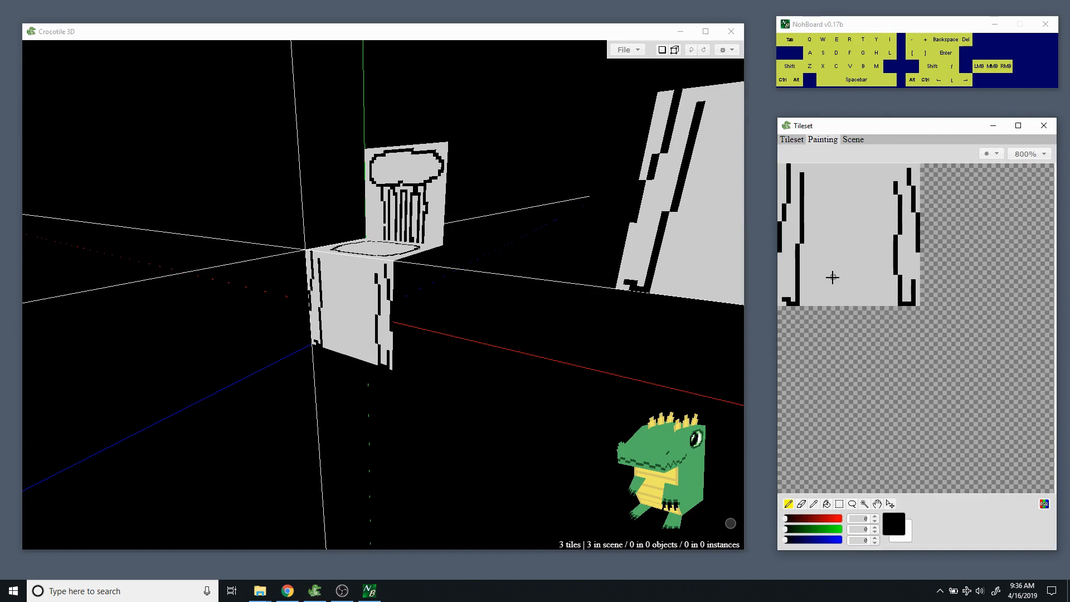
key("e")
mouse_move(830, 236)
left_mouse_down()
mouse_move(822, 207)
mouse_move(829, 251)
left_mouse_up()
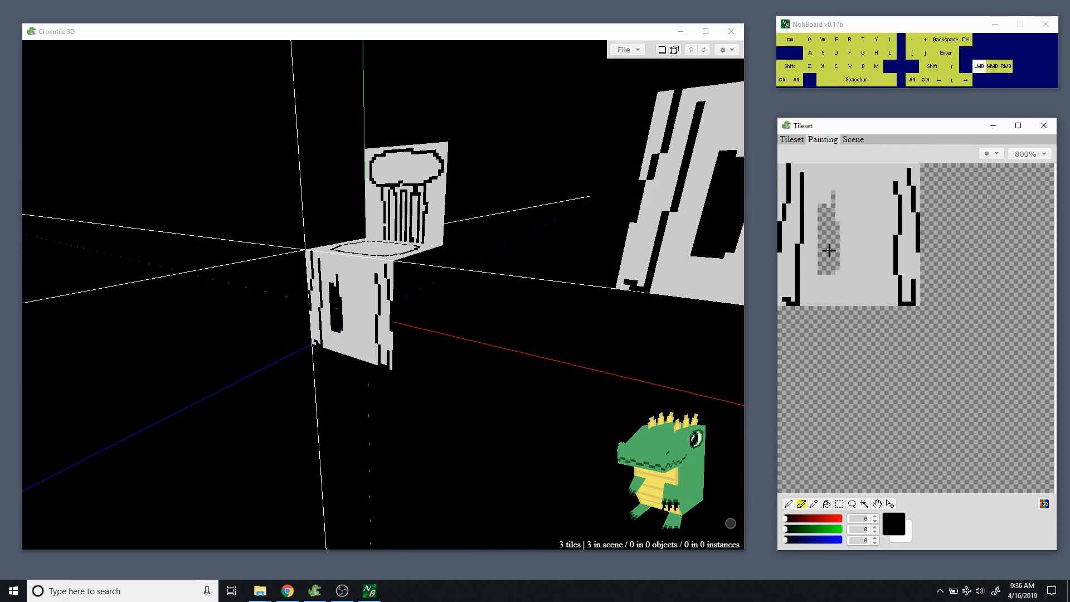
left_click_drag(831, 206, 831, 208)
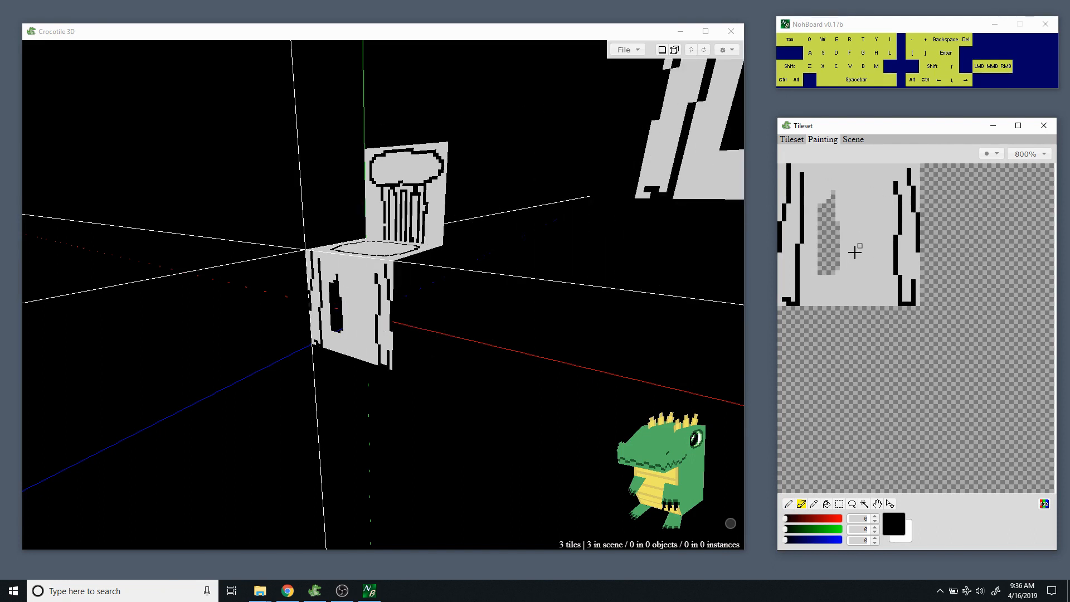
left_click_drag(840, 264, 854, 261)
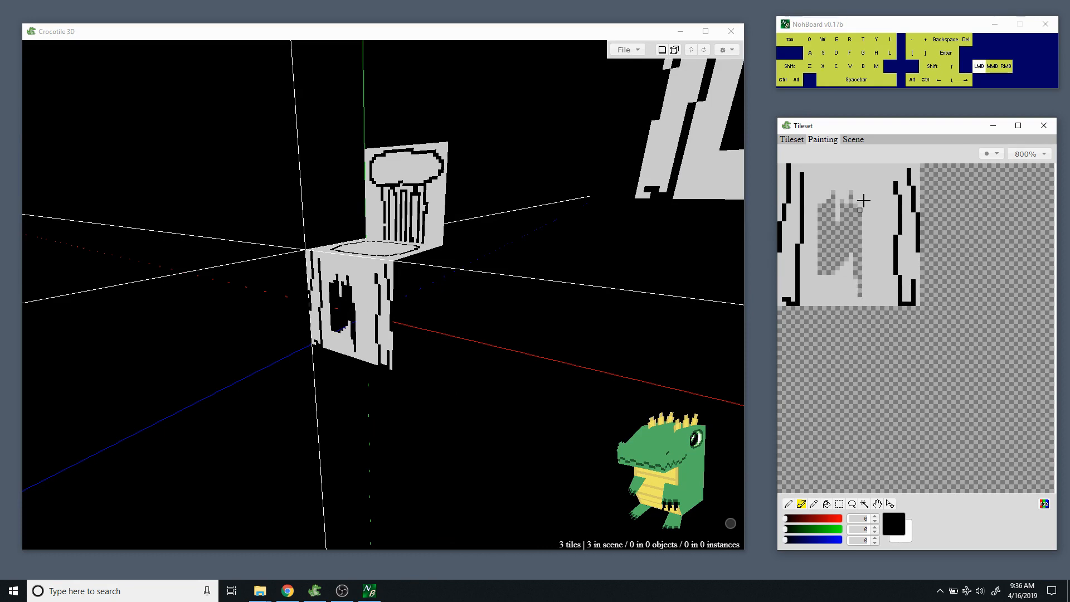
left_click_drag(864, 200, 874, 221)
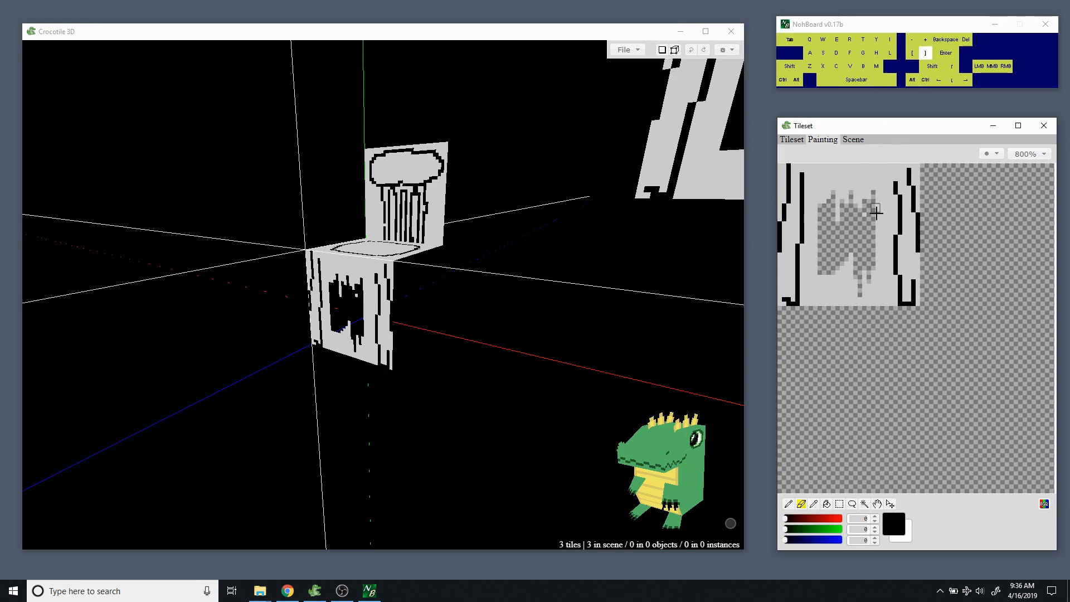
Enlarge the eraser and clear the remaining gray background between the two painted legs.
key("bracketright")
key("bracketright")
key("bracketright")
key("bracketright")
mouse_move(844, 212)
left_mouse_down()
mouse_move(841, 177)
mouse_move(859, 178)
mouse_move(855, 296)
mouse_move(832, 296)
mouse_move(824, 178)
left_mouse_up()
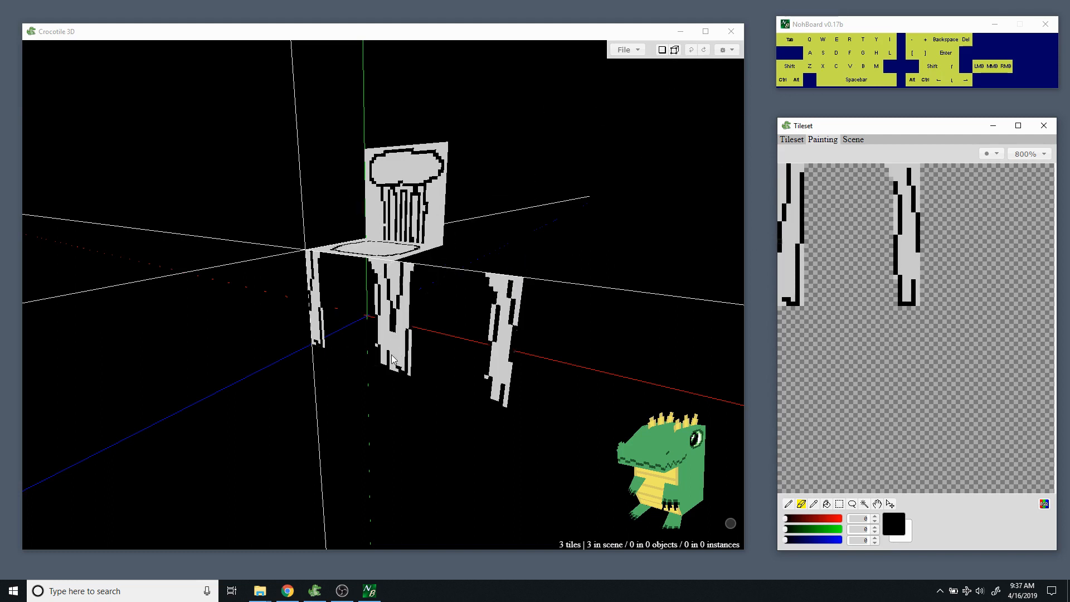
Try placing extra leg tiles beside the front legs, test undoing and redoing the edits, and undo the extra placements.
key("space")
left_click(424, 356)
key("ctrl+z")
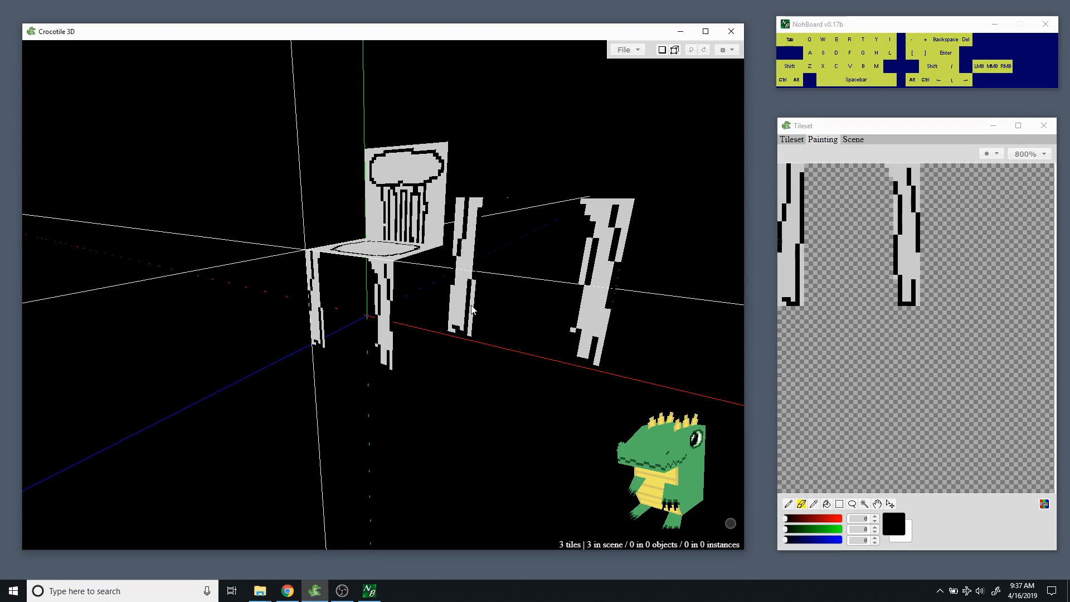
key("space")
mouse_move(460, 316)
left_mouse_down()
mouse_move(604, 316)
mouse_move(473, 317)
left_mouse_up()
key("ctrl+z")
key("ctrl+z")
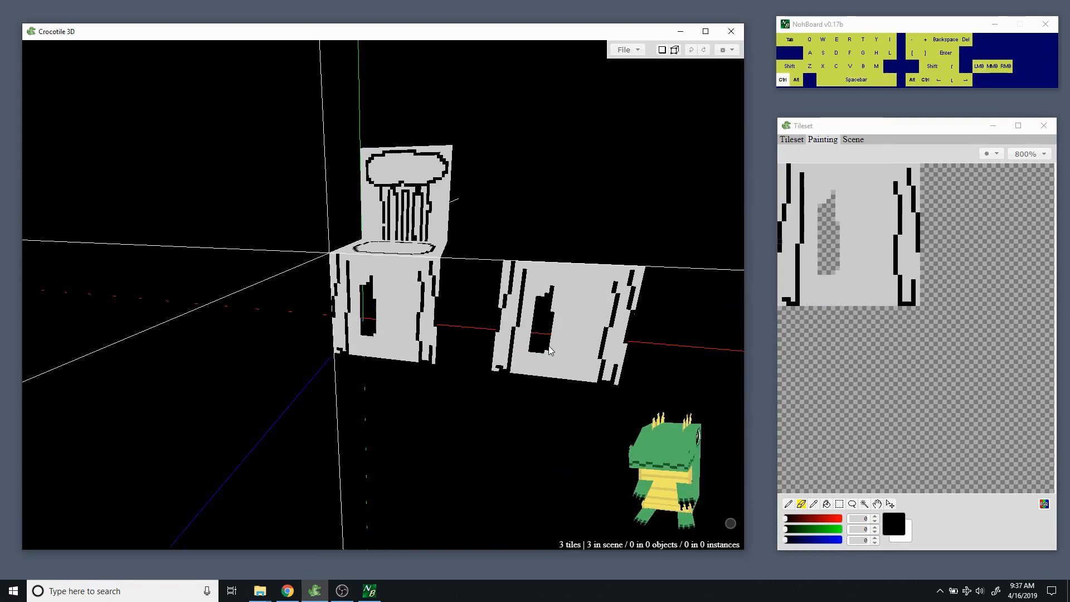
key("ctrl+y")
key("ctrl+y")
key("ctrl+y")
key("ctrl+y")
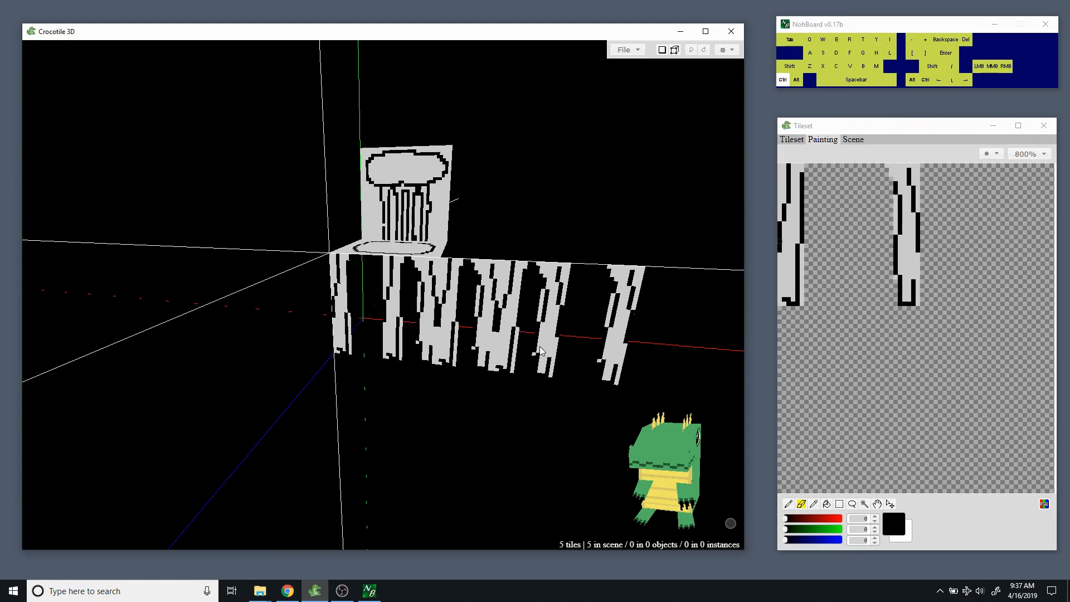
key("ctrl+z")
key("ctrl+z")
Set the placement plane at the seat's rear edge and place a second leg tile beneath it, facing backward.
key("space")
left_click_drag(490, 298, 508, 310)
key("space")
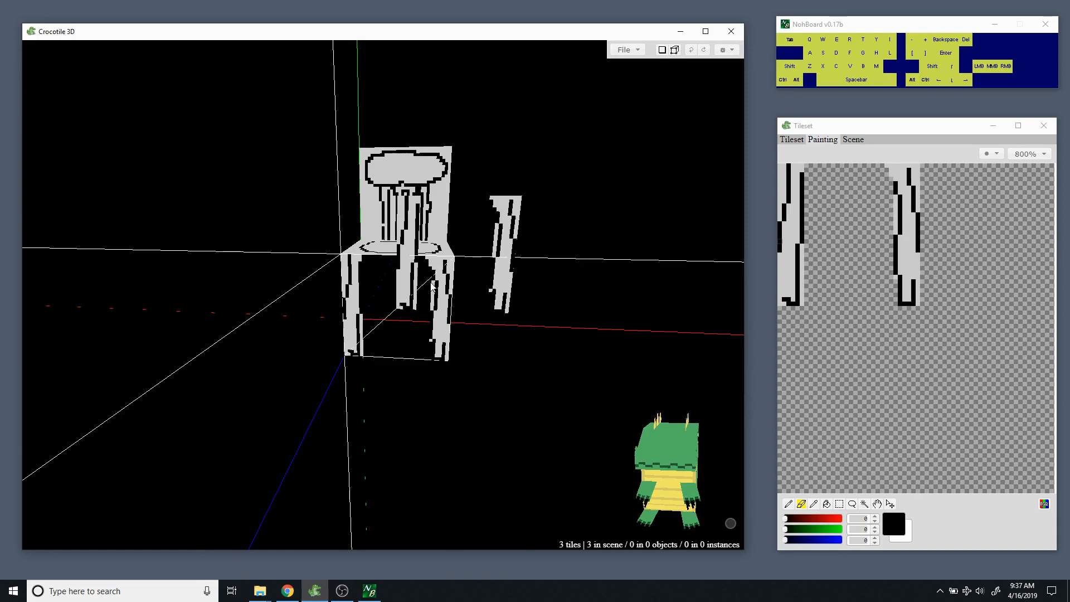
key("space")
left_click_drag(423, 303, 440, 331)
key("space")
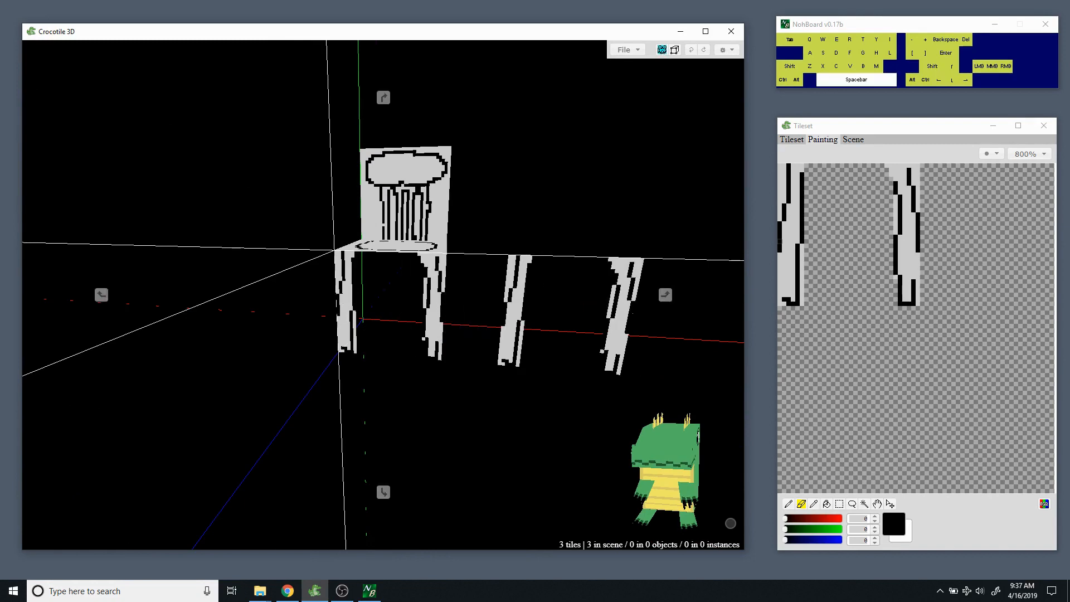
left_click_drag(563, 330, 374, 312)
middle_click_drag(577, 284, 636, 265)
right_click_drag(446, 312, 490, 362)
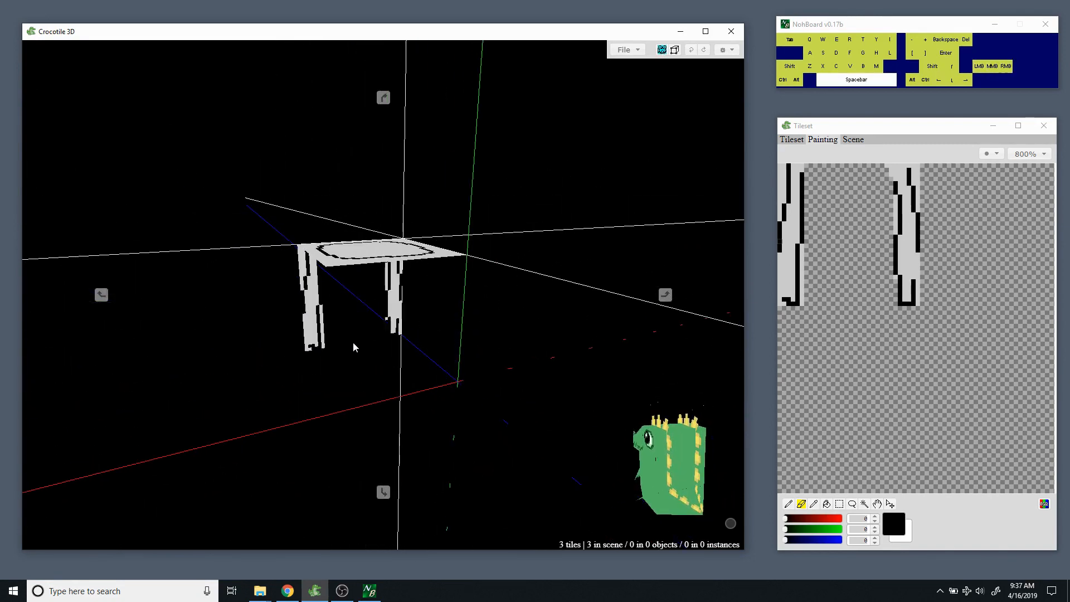
left_click_drag(354, 346, 369, 392)
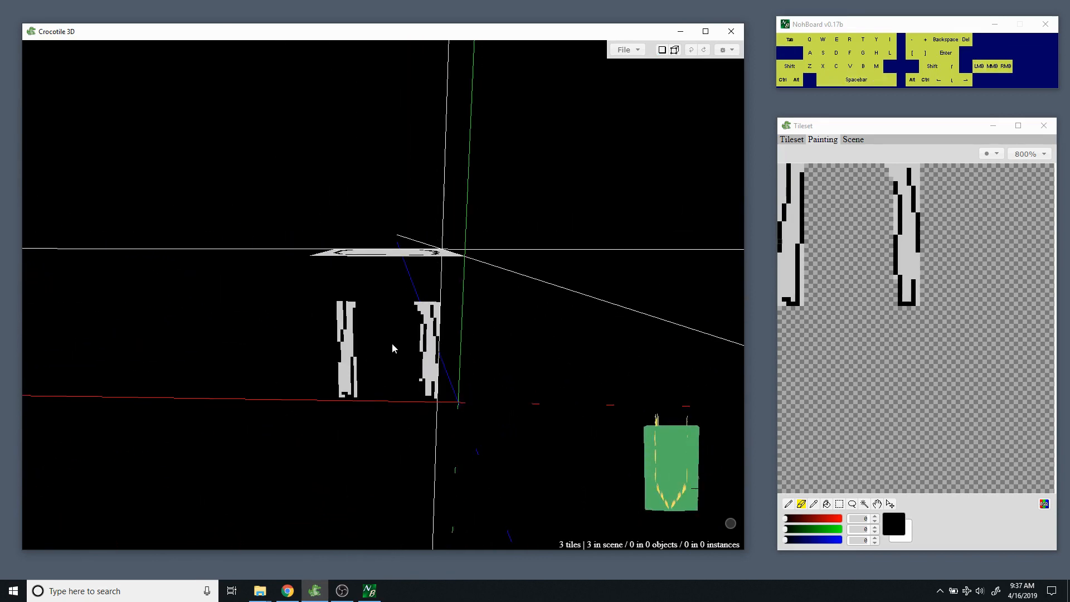
key("space+s")
key("space+s")
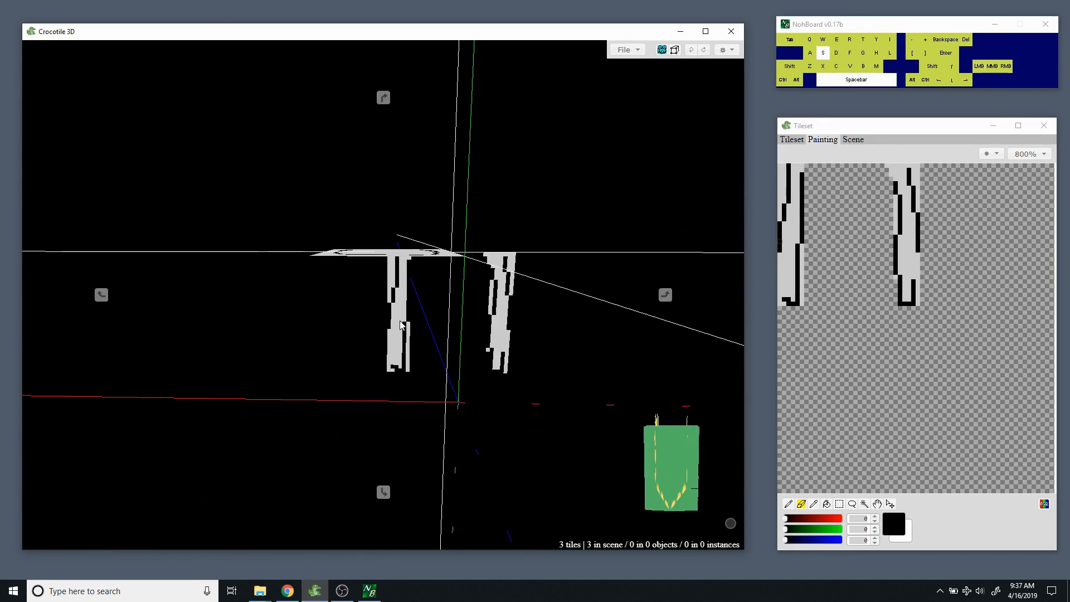
left_click(353, 346)
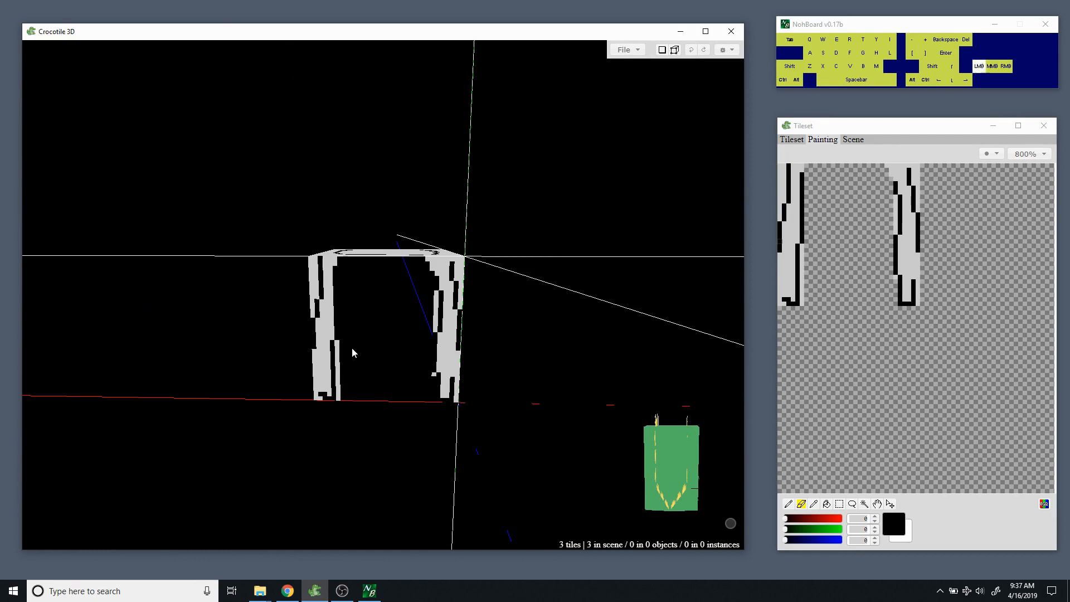
Examine the chair's backrest, seat and legs from behind and from the front in the 3D scene.
left_click_drag(377, 457, 440, 440)
middle_click_drag(329, 334, 351, 385)
left_click_drag(334, 379, 502, 379)
mouse_move(390, 353)
left_mouse_down()
mouse_move(206, 353)
mouse_move(374, 353)
left_mouse_up()
middle_click_drag(374, 352, 401, 329)
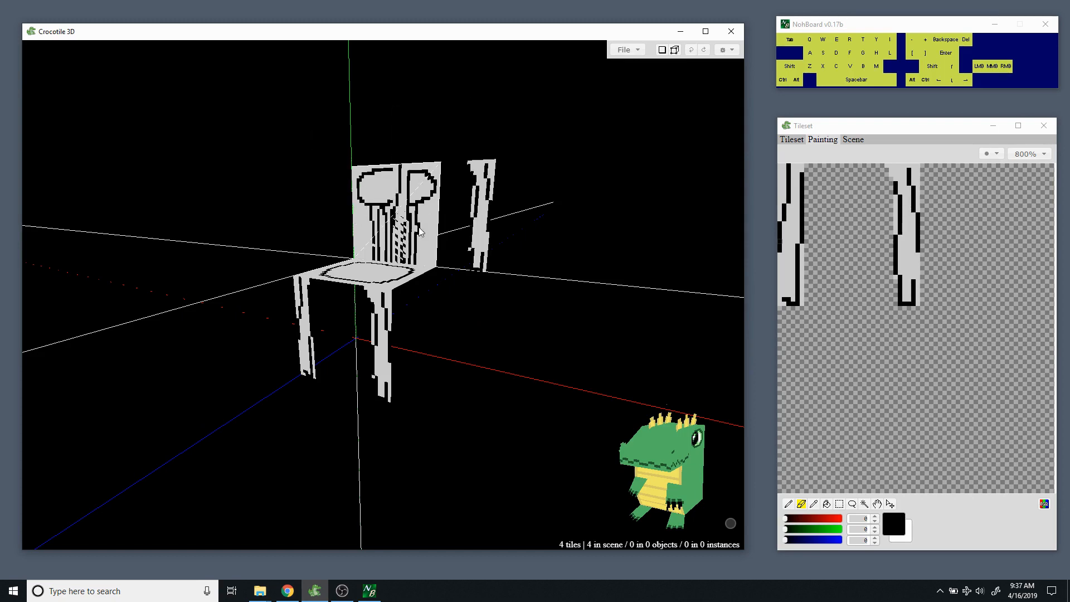
key("space")
left_click_drag(477, 220, 377, 220)
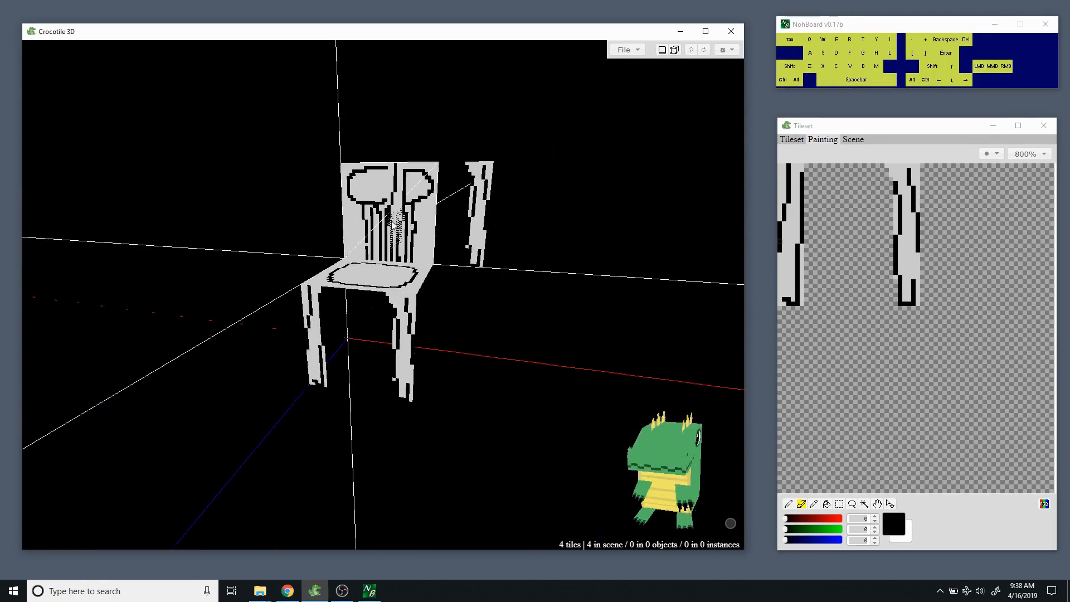
Try replacing the chair's backrest and seat with the leg tile, and undo both replacements.
key("space")
left_click_drag(475, 270, 458, 262)
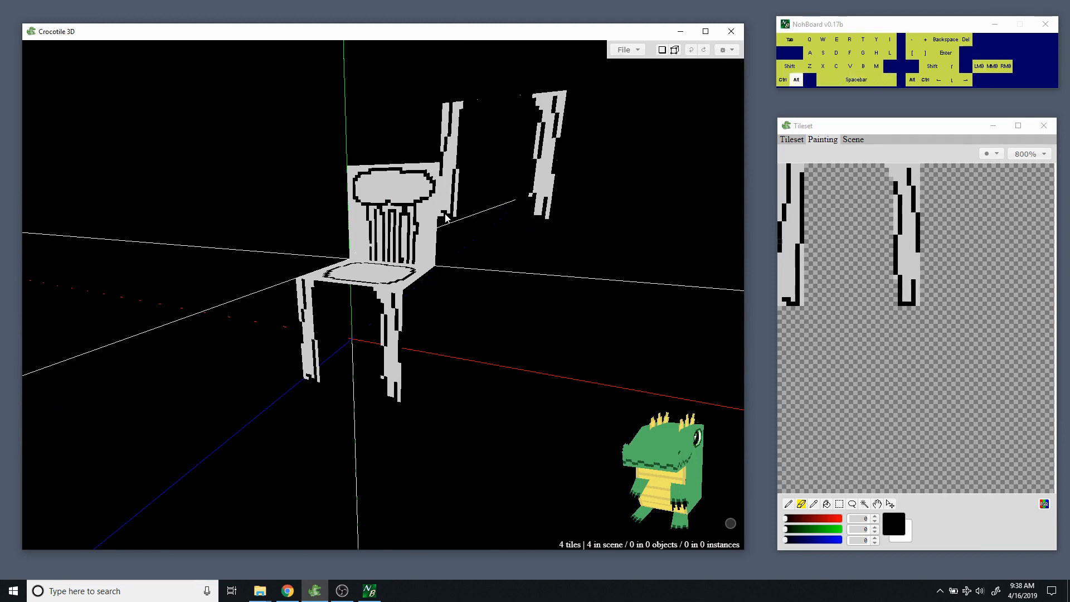
left_click(416, 216, "alt")
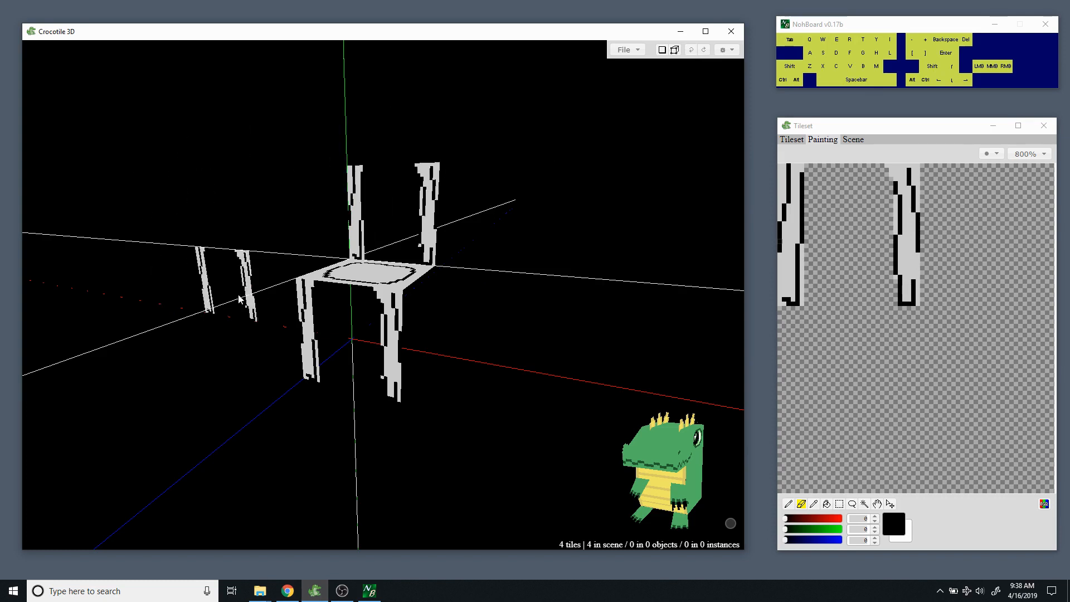
left_click(380, 268, "alt")
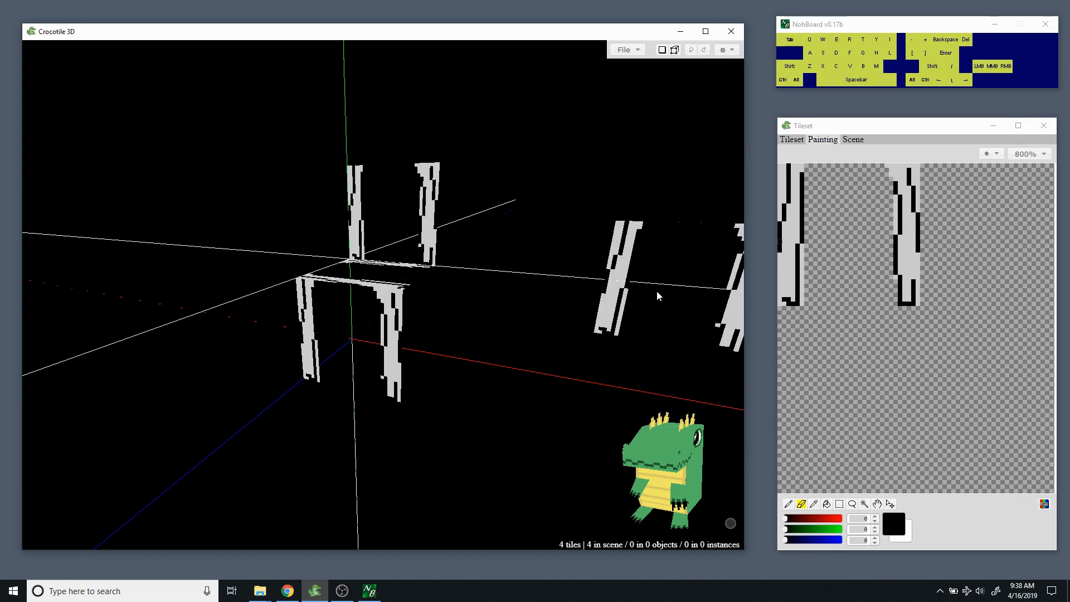
key("ctrl+z")
key("ctrl+z")
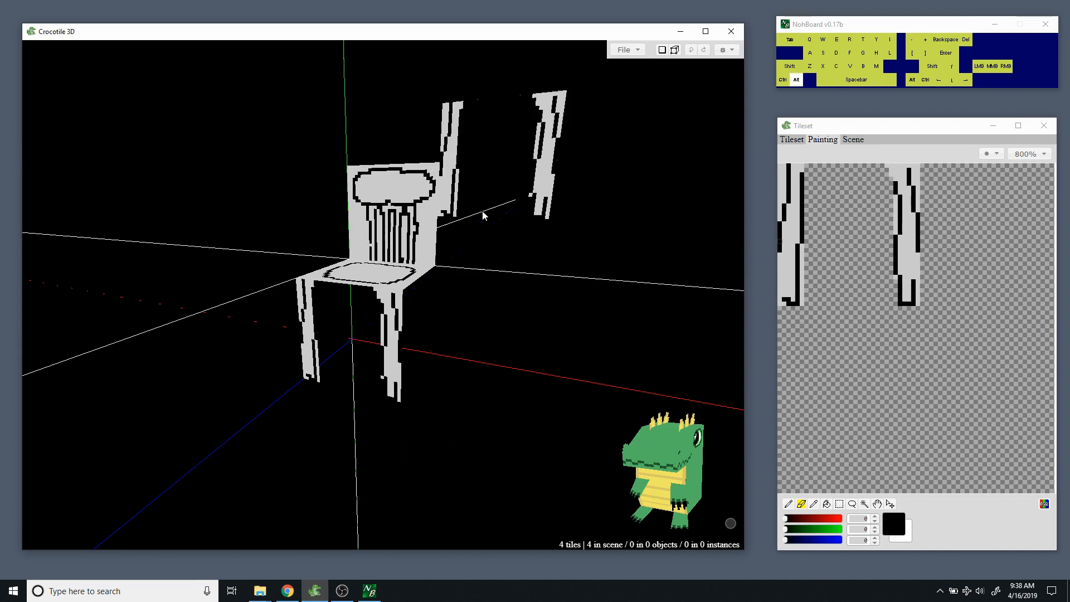
Sample the backrest, leg and seat tiles from the chair in turn as the drawing tile, ending with the backrest tile.
left_click(390, 210, "alt")
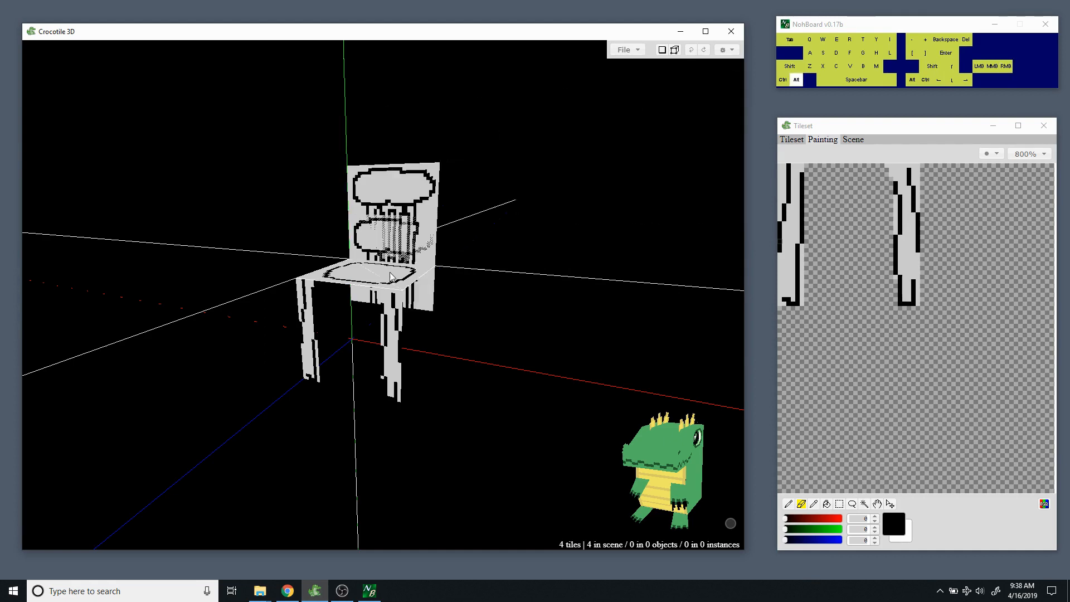
left_click(389, 357, "alt")
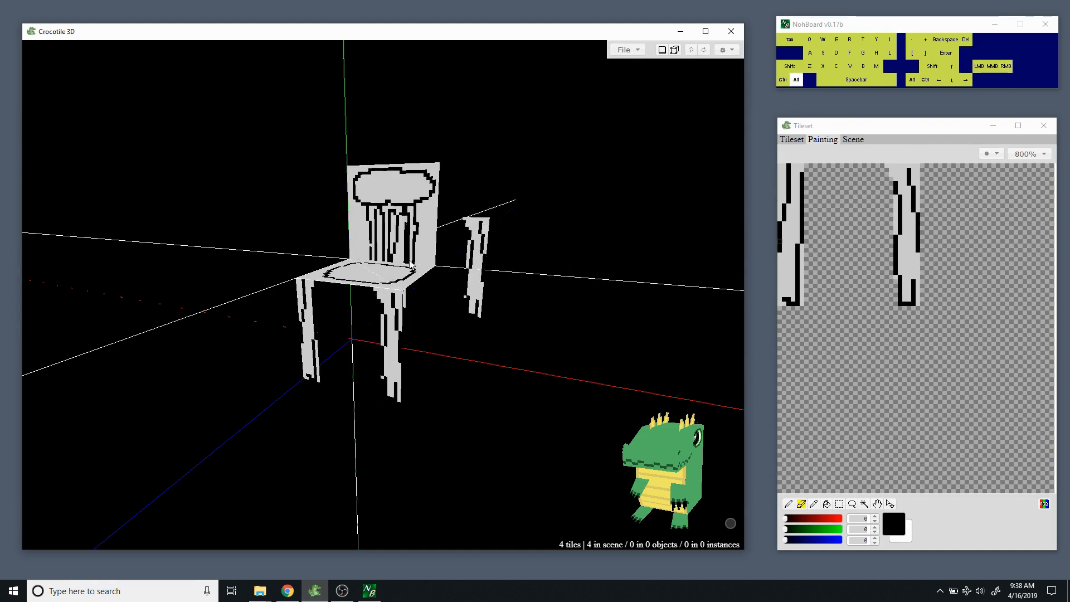
left_click(397, 225, "alt")
key("space")
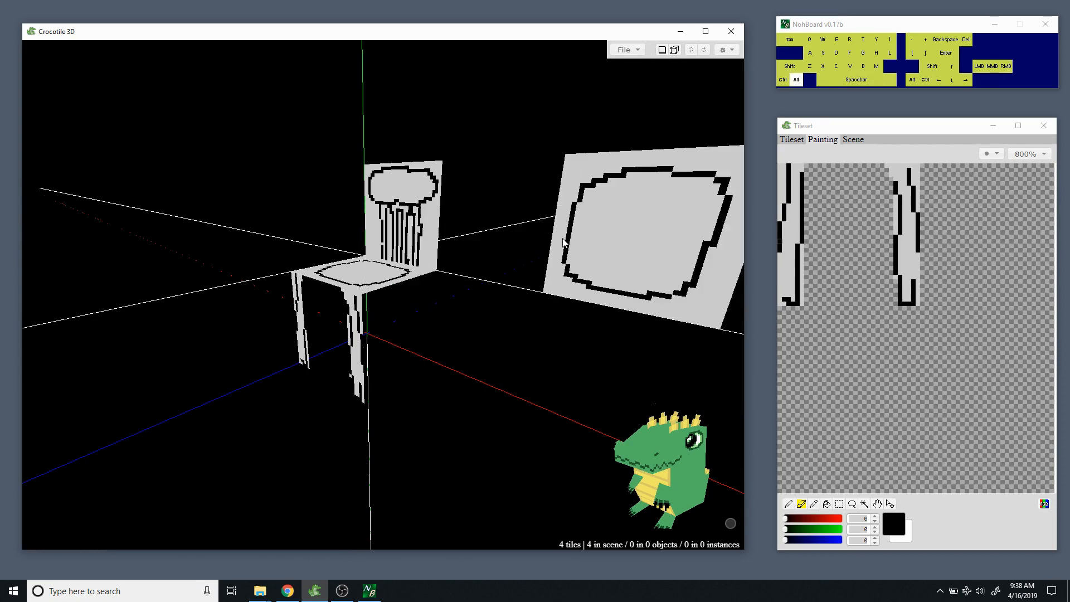
left_click_drag(513, 335, 498, 290)
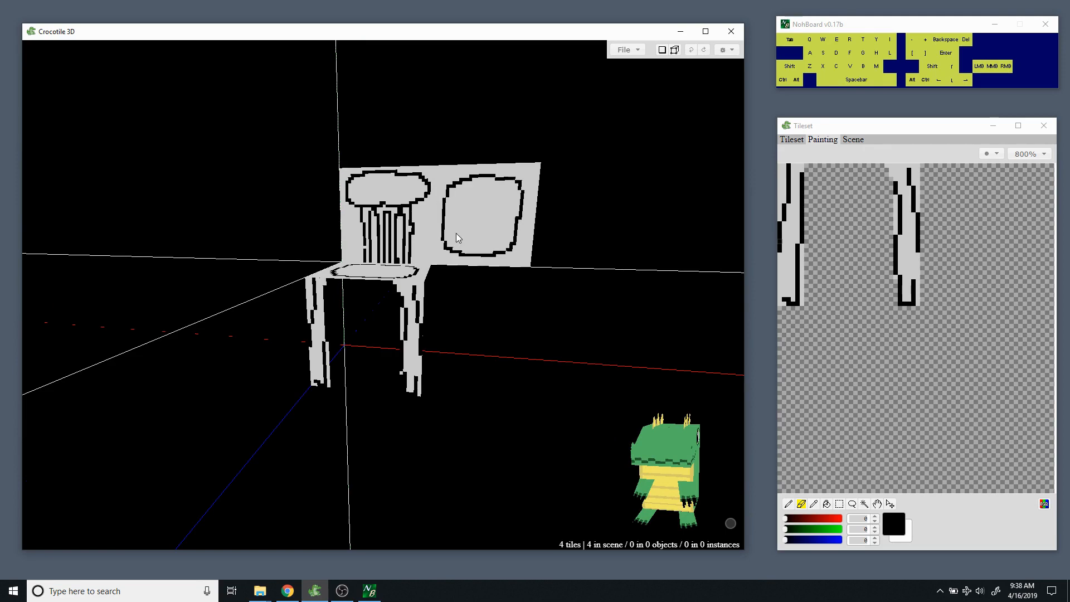
left_click(416, 199, "alt")
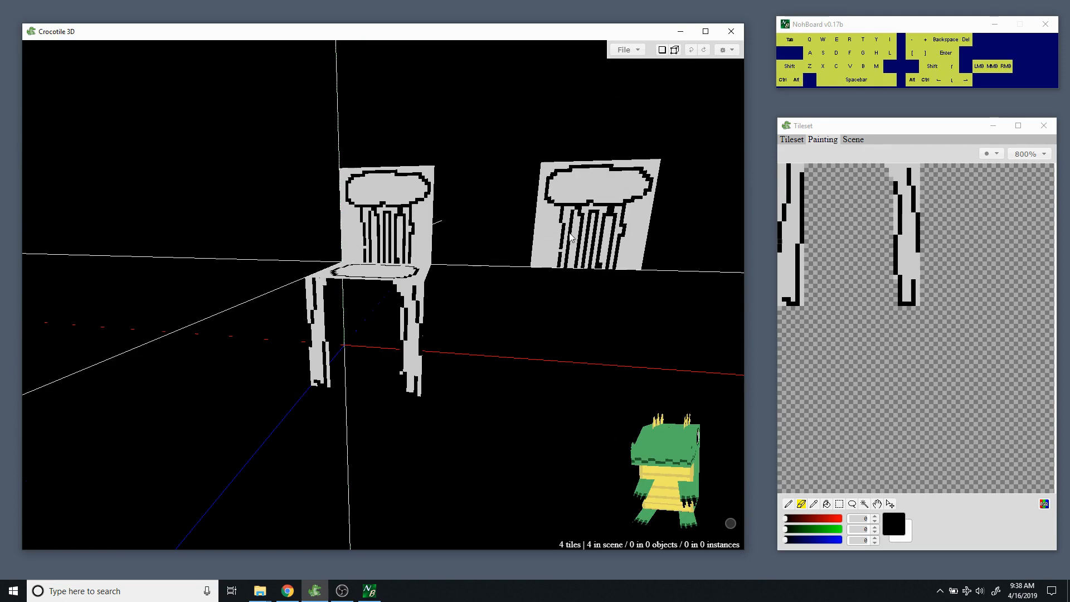
left_click_drag(524, 239, 470, 251)
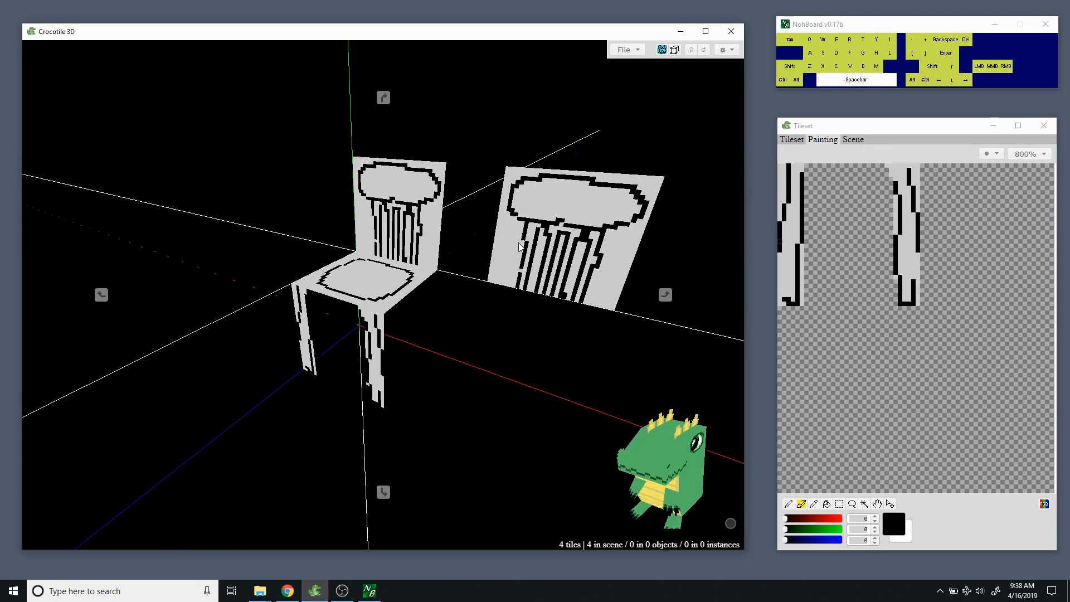
Try applying the backrest tile to the seat, undo the replacement, and sample the leg tile again.
left_click(363, 285)
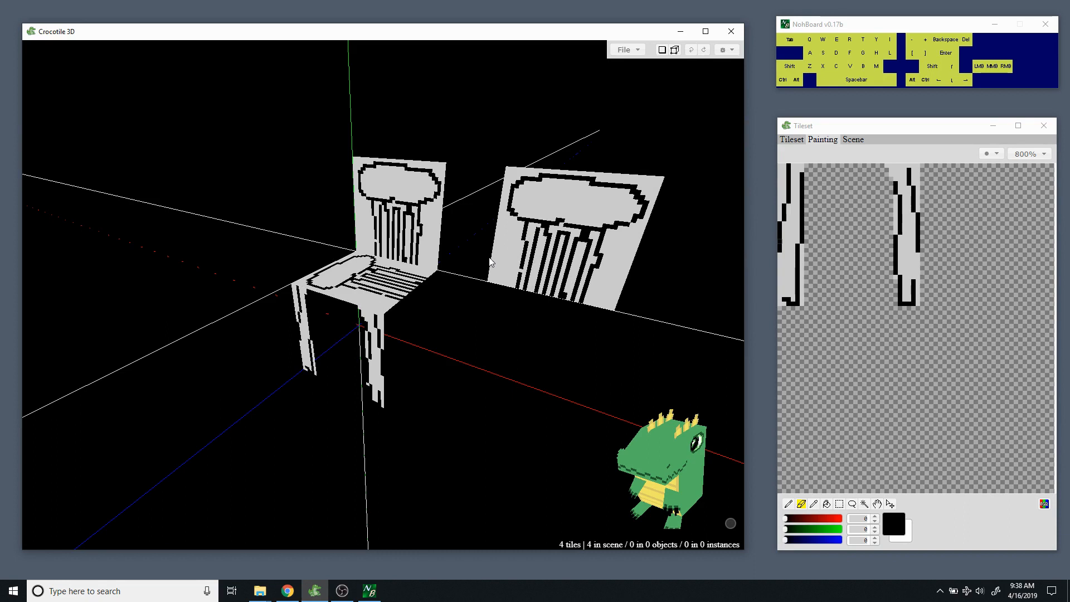
key("alt")
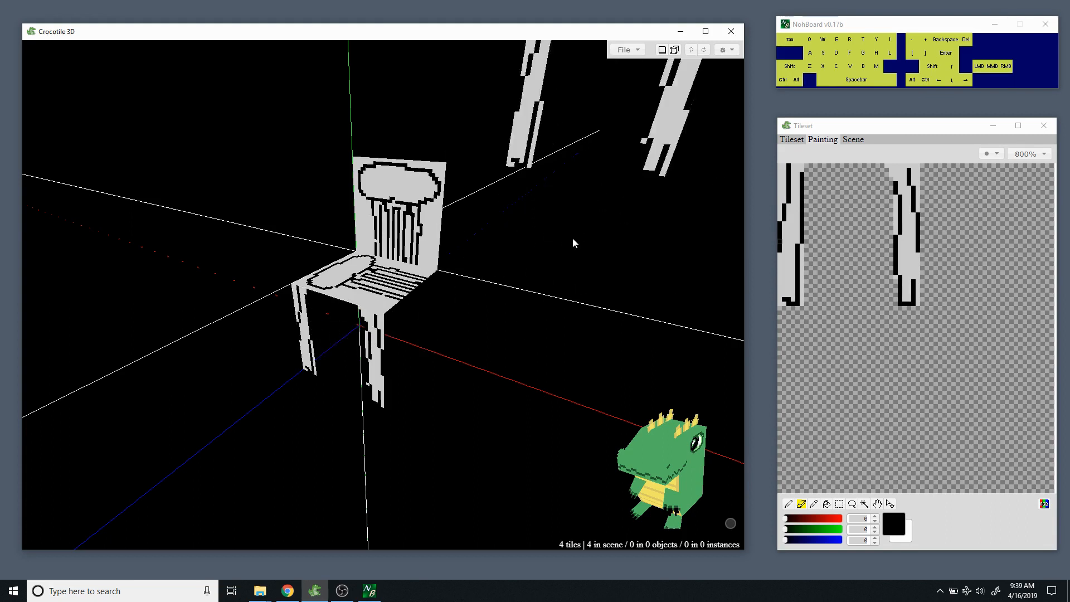
key("ctrl+z")
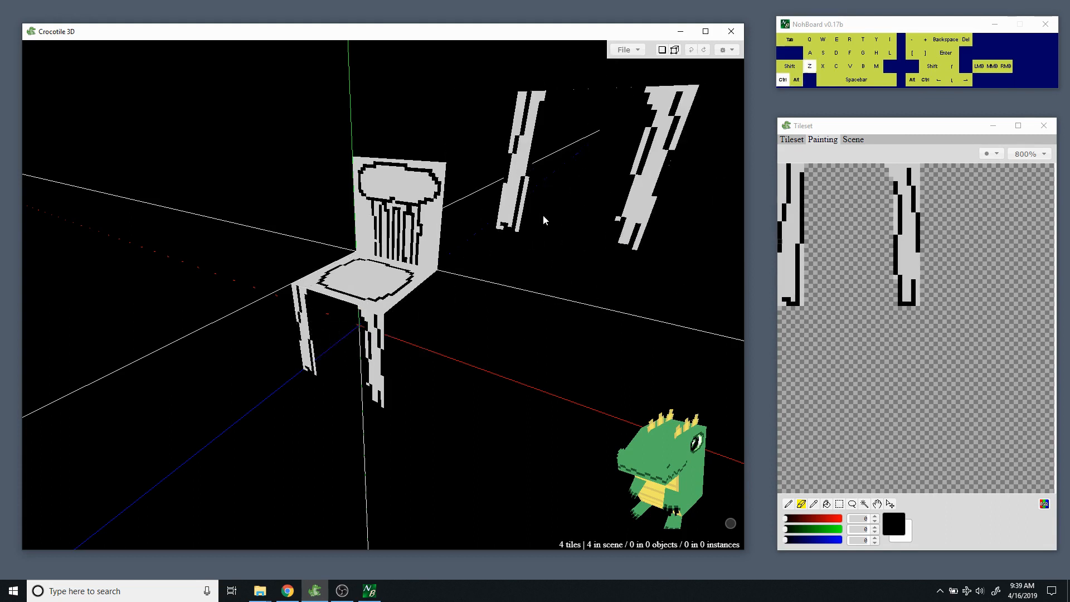
Show the whole tileset and select the chair's backrest tile in edit mode.
left_click_drag(543, 215, 435, 226)
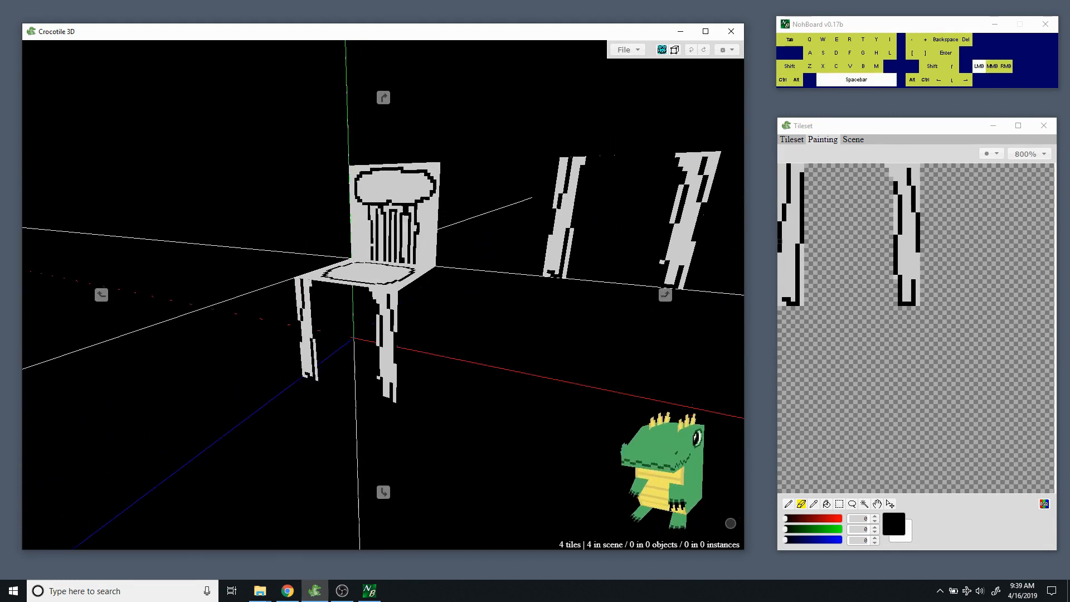
key("space")
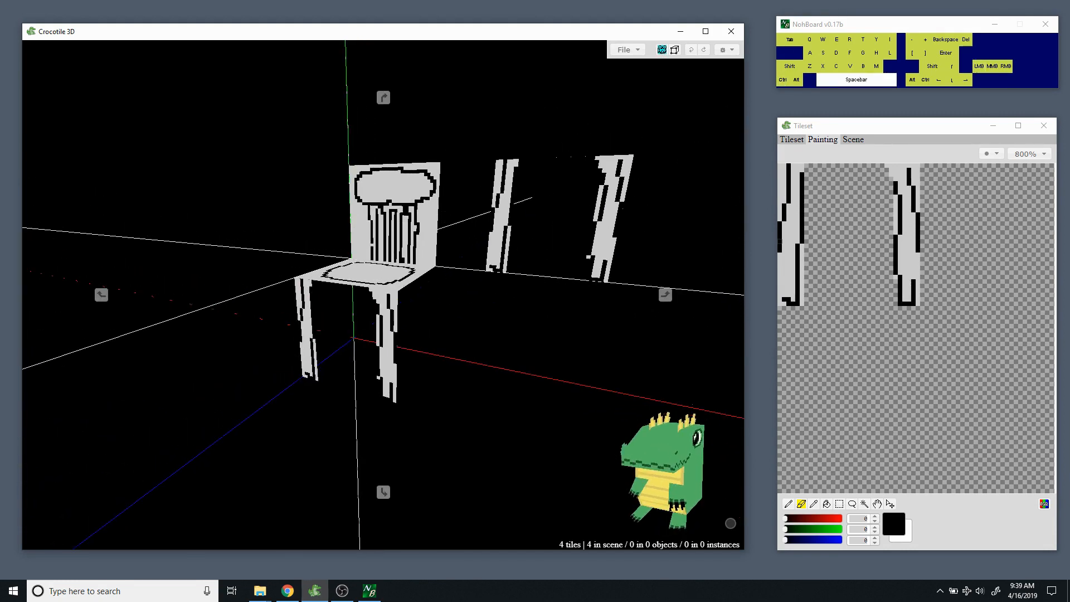
mouse_move(517, 236)
left_mouse_down()
mouse_move(563, 235)
mouse_move(517, 236)
left_mouse_up()
mouse_move(517, 235)
middle_mouse_down()
mouse_move(517, 207)
mouse_move(517, 229)
middle_mouse_up()
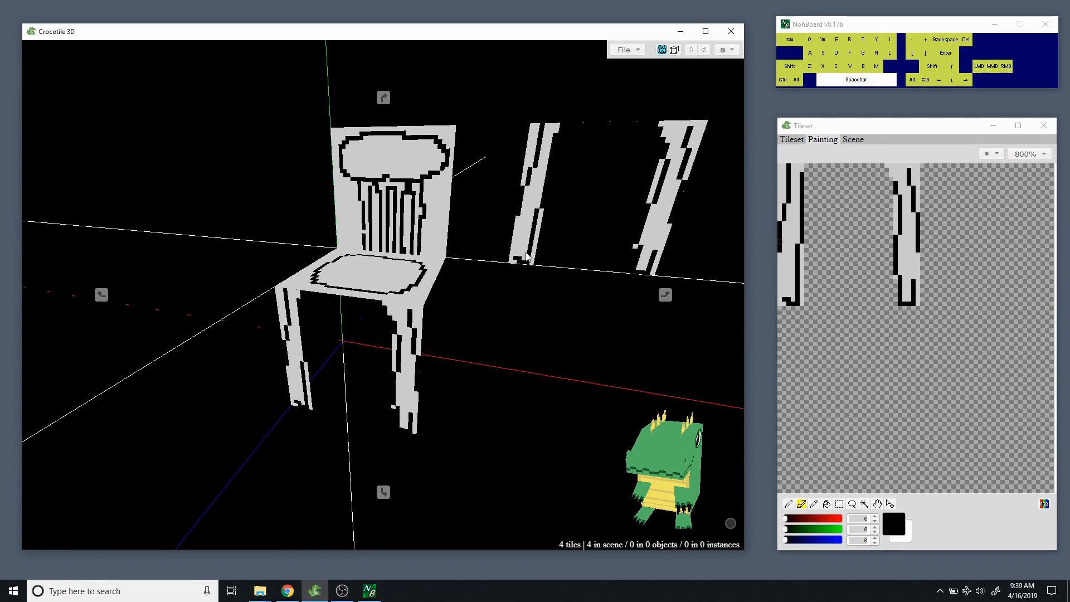
left_click_drag(517, 236, 493, 240)
right_click_drag(518, 236, 510, 281)
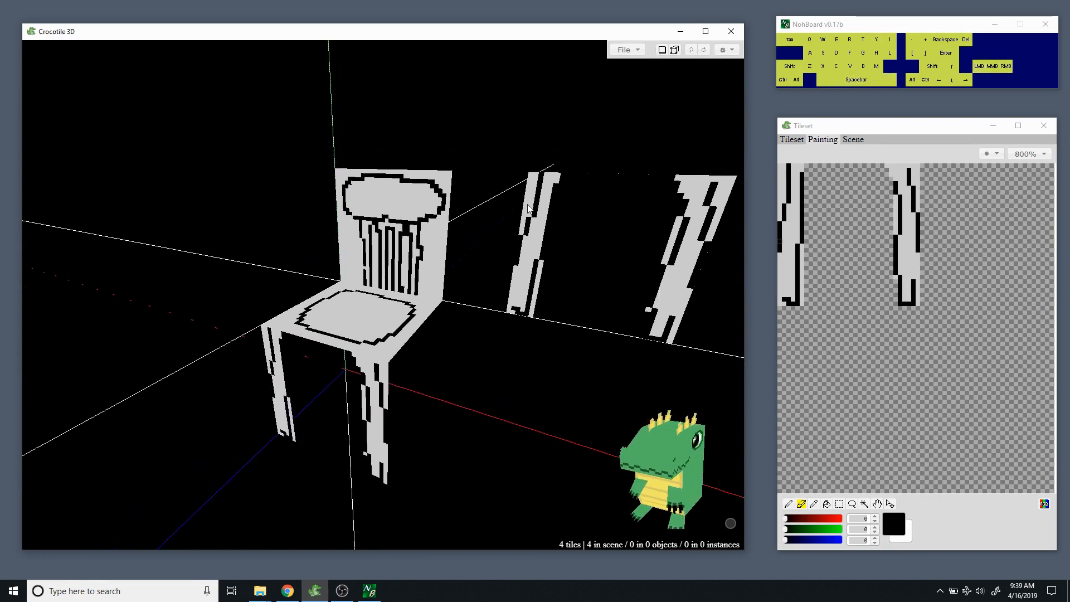
left_click(792, 139)
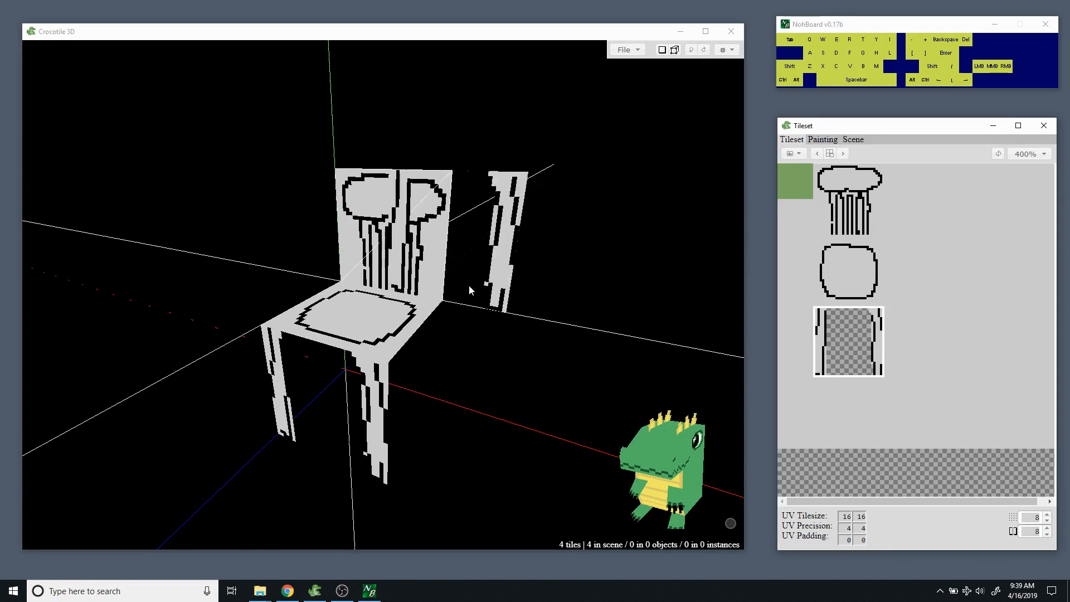
key("Tab")
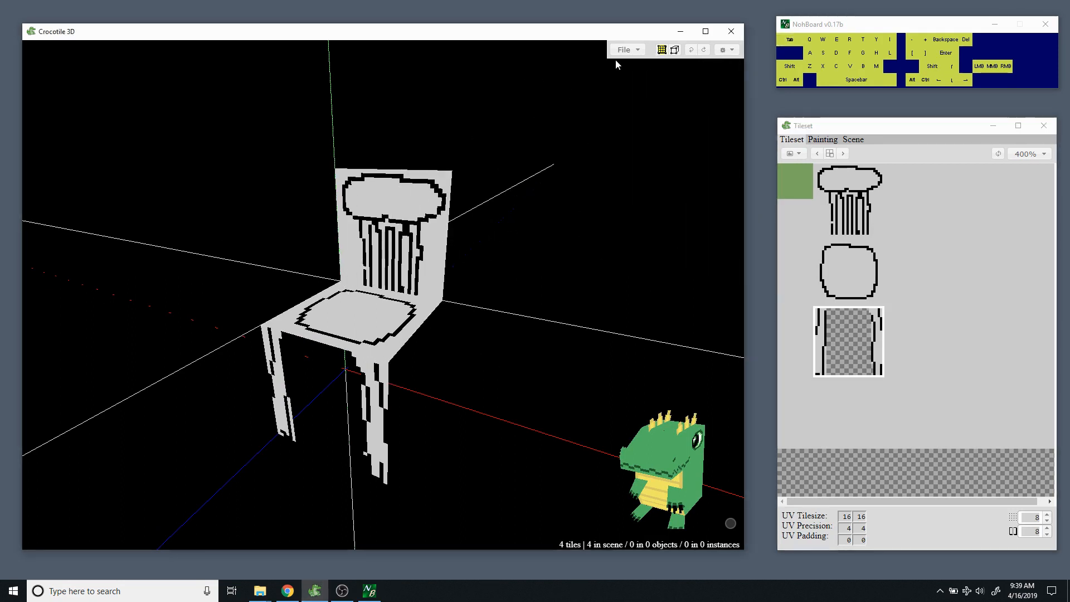
left_click(404, 239)
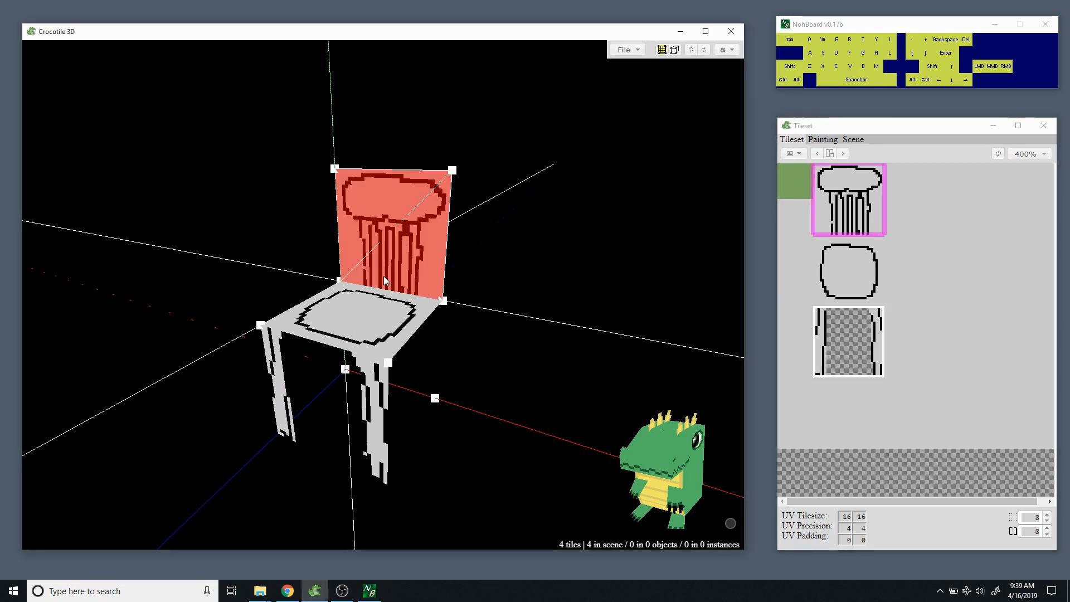
key("Tab")
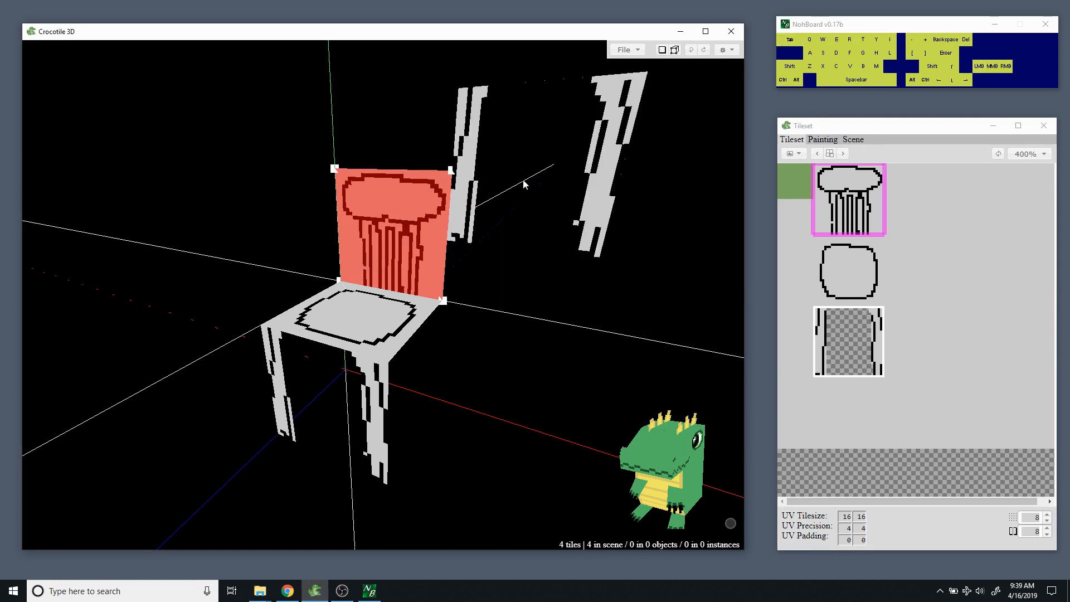
key("Tab")
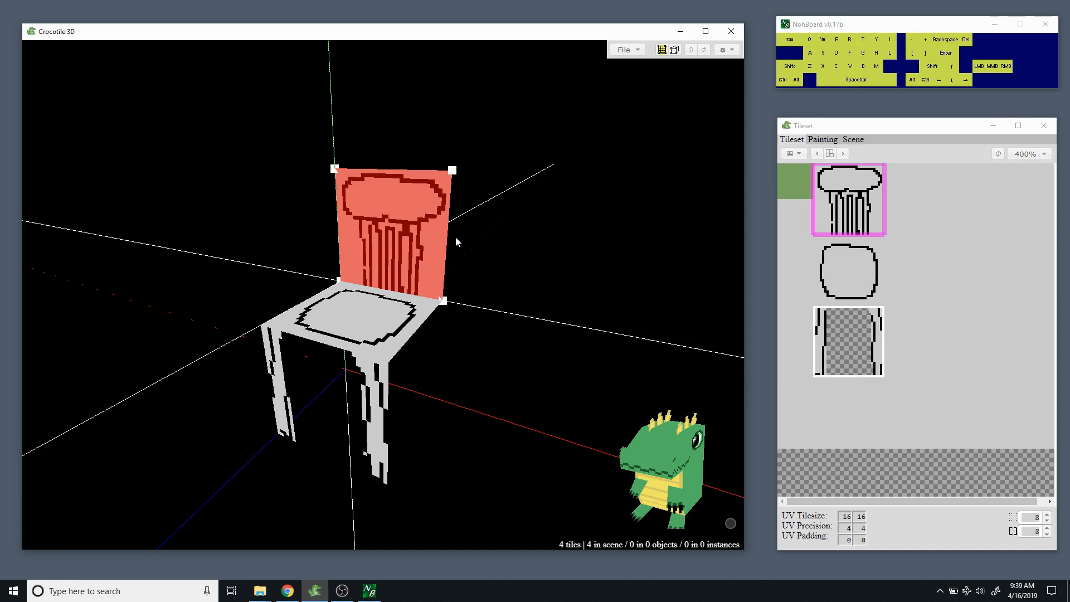
Extend the selection to the seat and front legs, and deselect the legs, seat and backrest one by one.
left_click(354, 329, "shift")
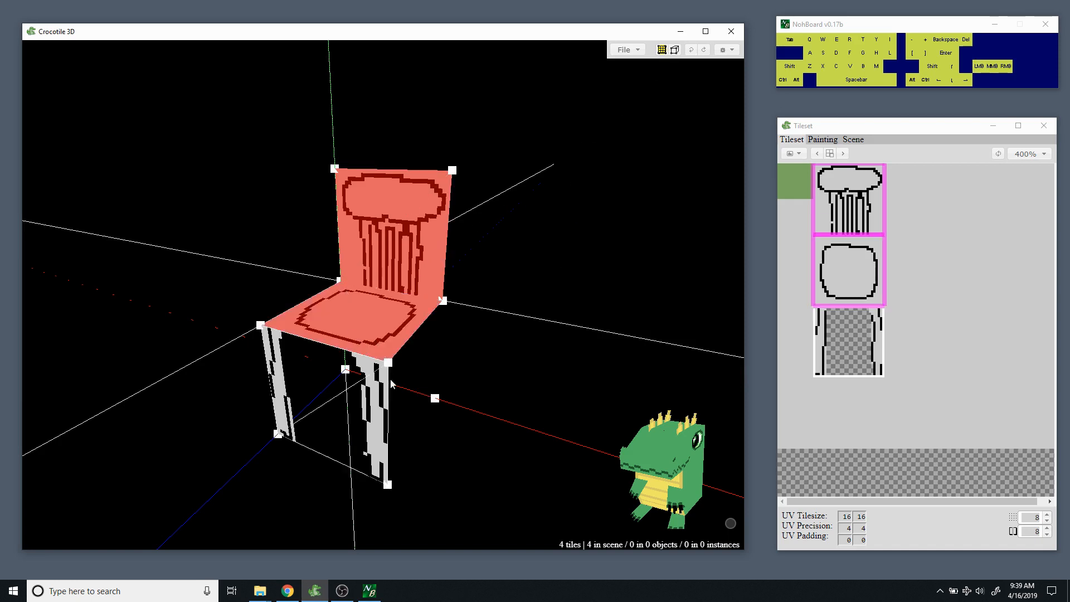
left_click(372, 399, "shift")
left_click(362, 385, "ctrl")
left_click(370, 335, "ctrl")
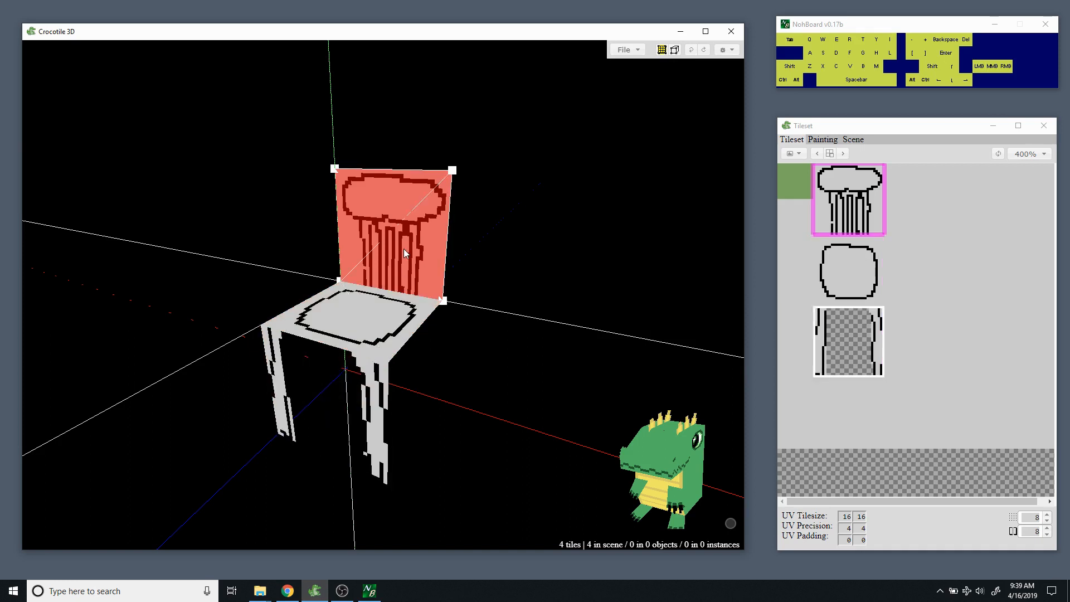
left_click(403, 248, "ctrl")
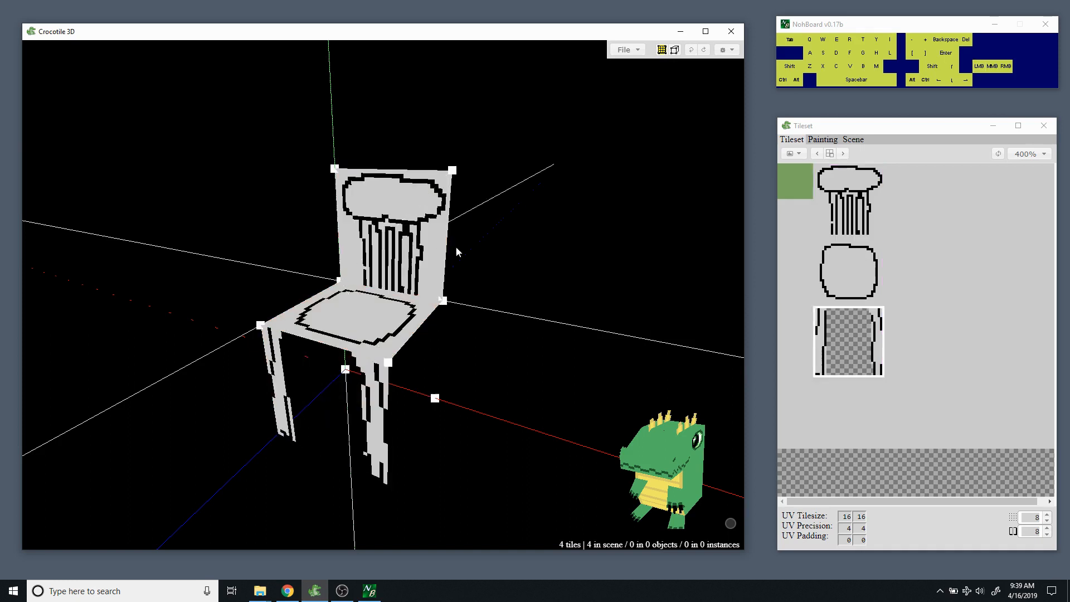
Select the backrest and seat together and clear the whole selection.
left_click(410, 276)
left_click(365, 307, "shift")
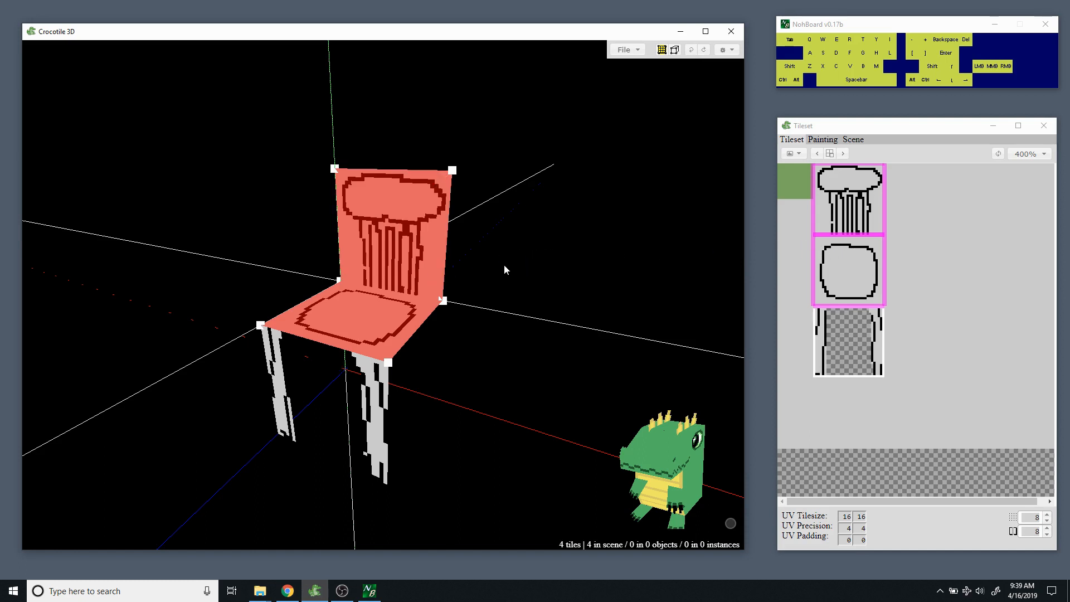
left_click(501, 231, "ctrl")
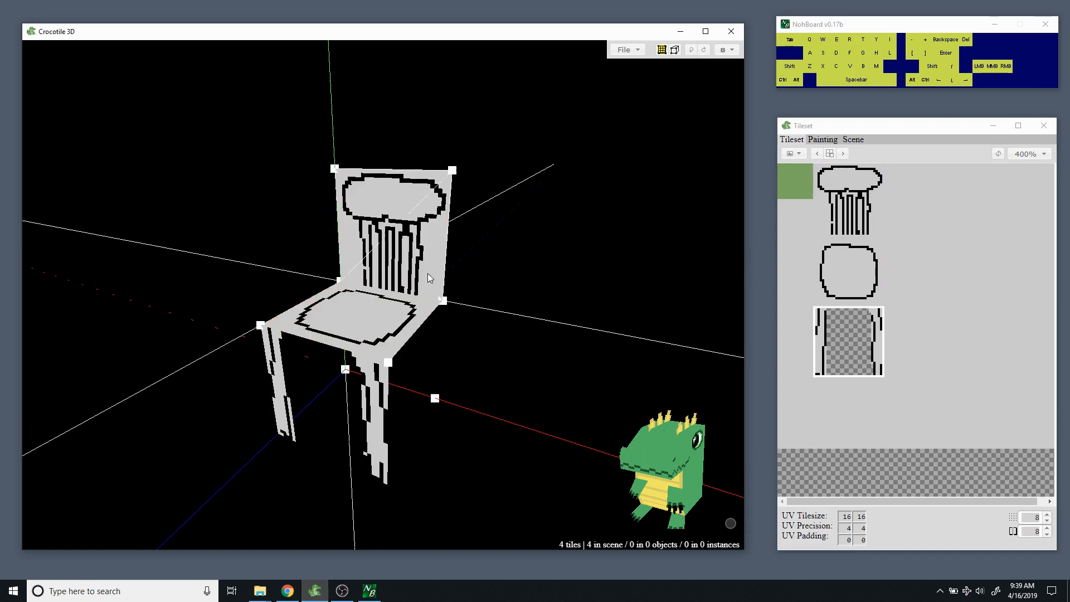
Select the backrest's upper-right corner vertex and nudge its UV point around the tileset, ending lower and further inward.
left_click(447, 226)
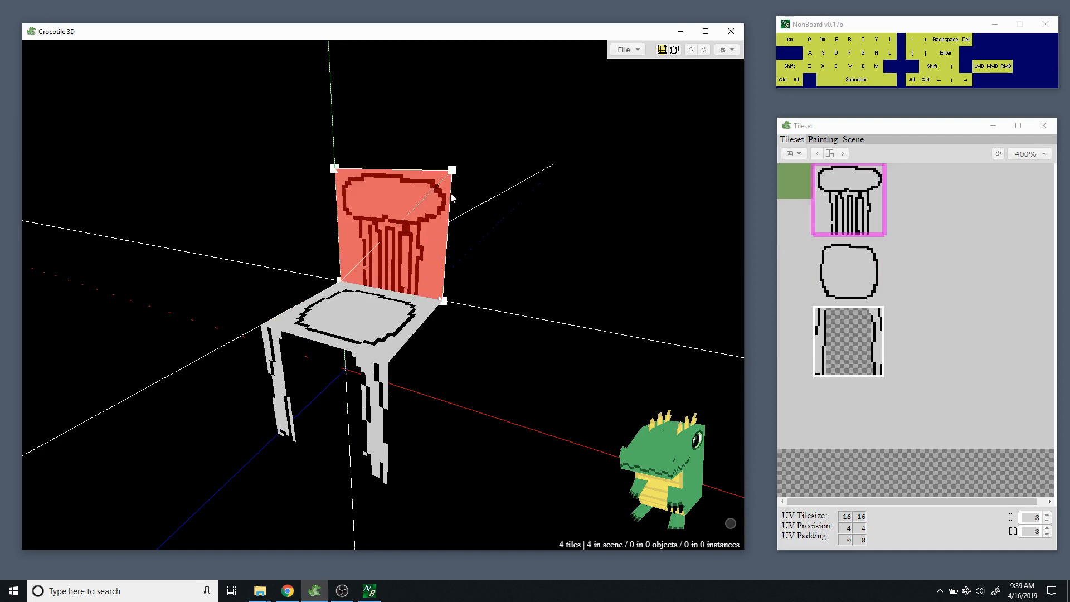
left_click(453, 169)
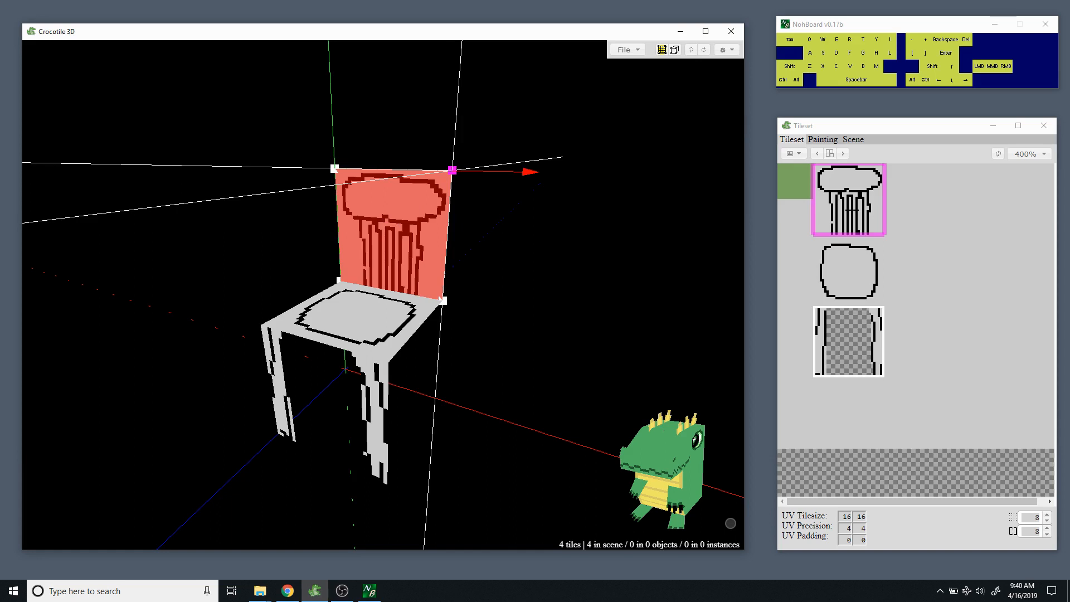
key("Left")
key("Down")
key("Down")
key("Down")
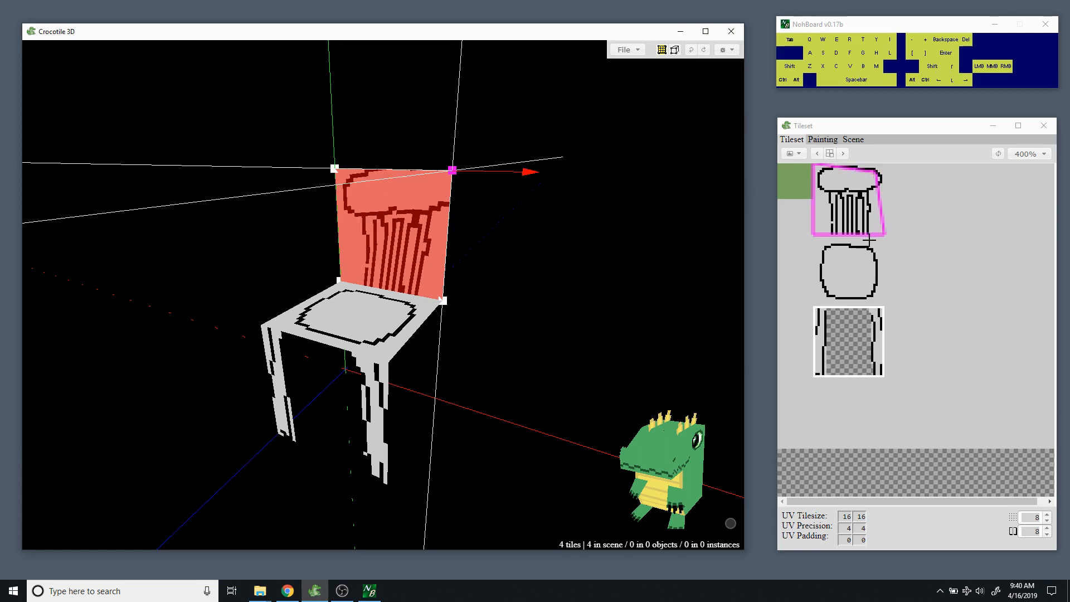
key("Left")
key("Left")
key("Right")
key("Right")
key("Right")
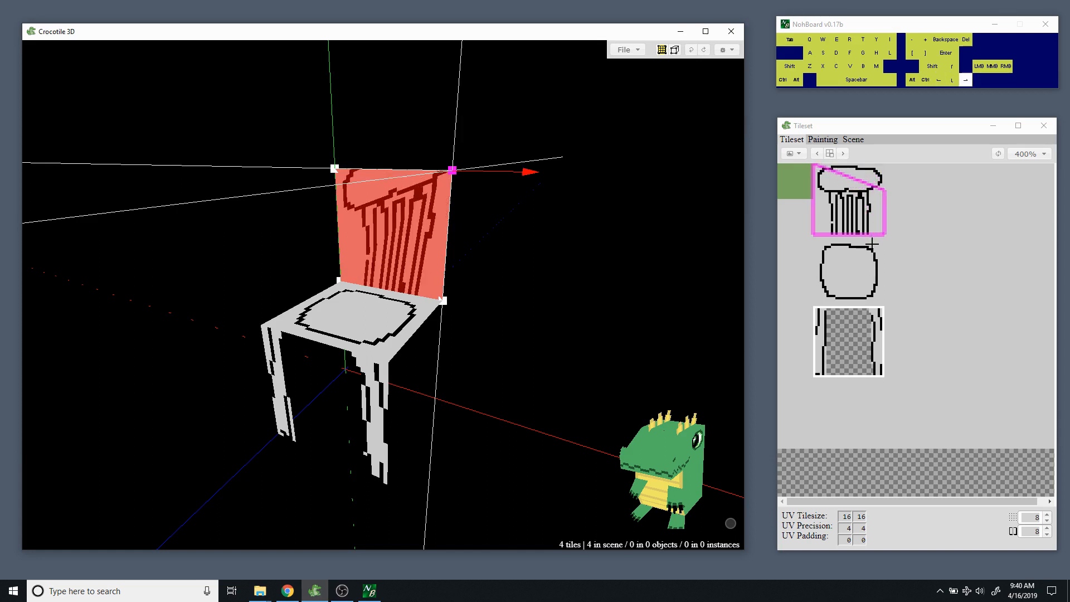
key("Up")
key("Up")
key("Up")
key("Left")
key("Left")
key("Left")
key("Down")
key("Down")
key("Down")
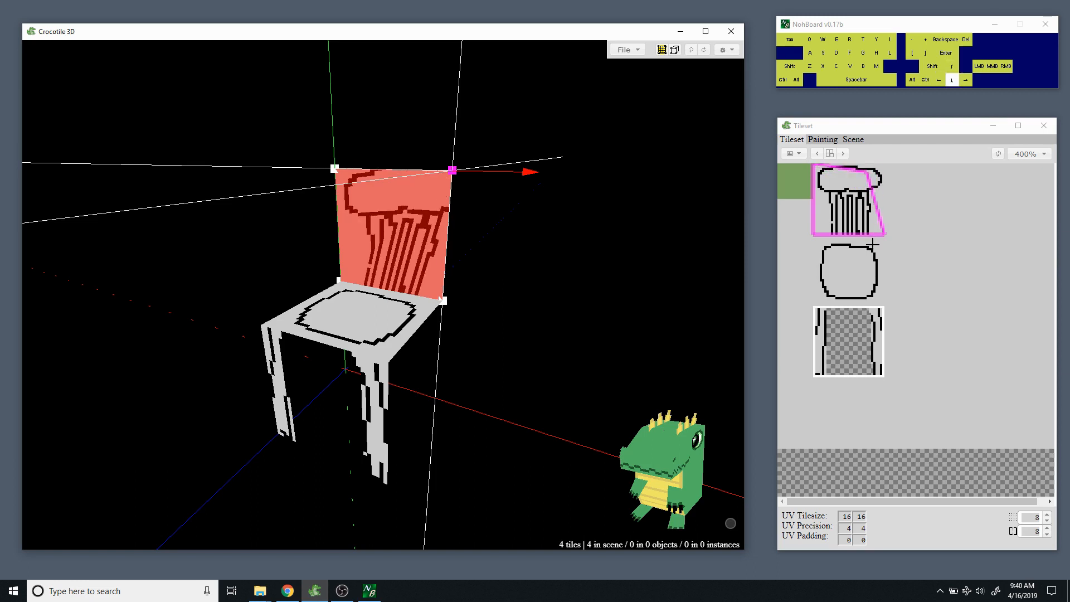
key("Left")
key("Left")
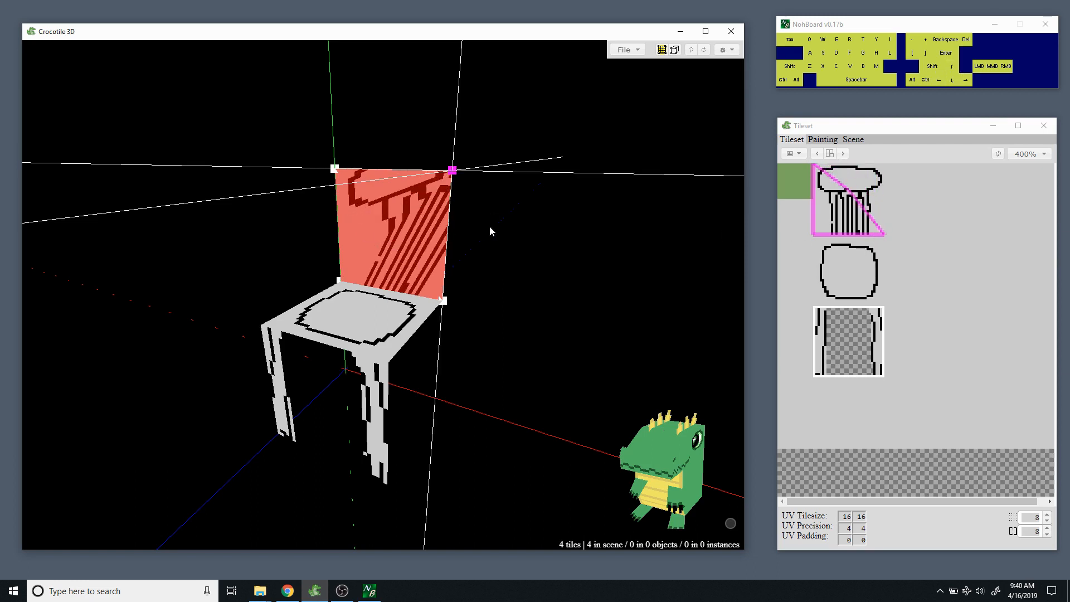
Return the vertex's UV point to the upper-right corner of the backrest tile and shift it slightly downward.
key("d")
key("d")
key("d")
key("d")
key("w")
key("w")
key("w")
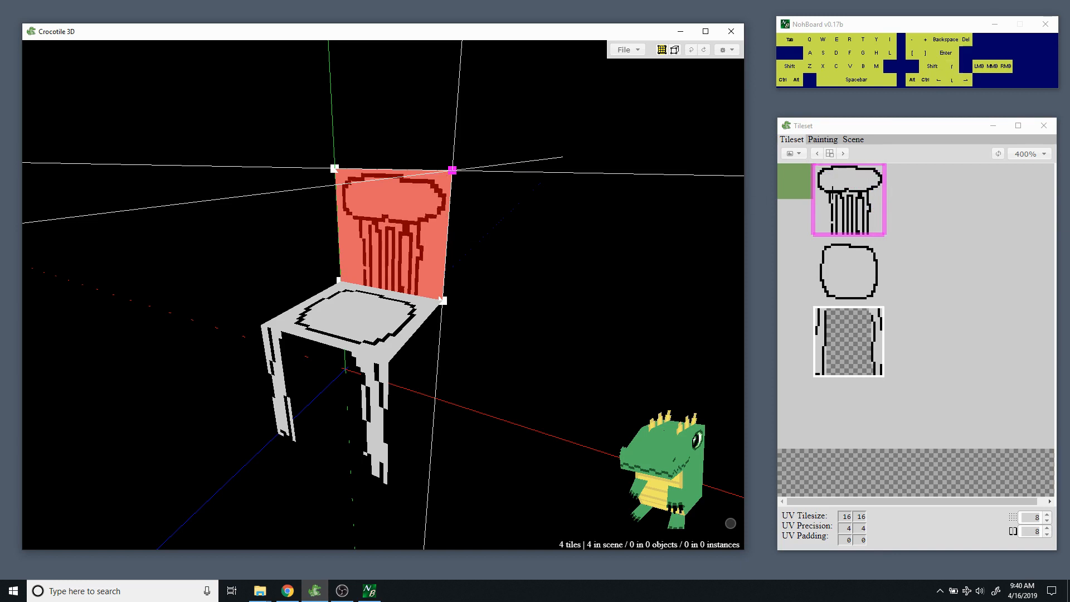
mouse_move(883, 166)
right_mouse_down()
mouse_move(864, 186)
mouse_move(904, 205)
mouse_move(877, 173)
right_mouse_up()
key("d")
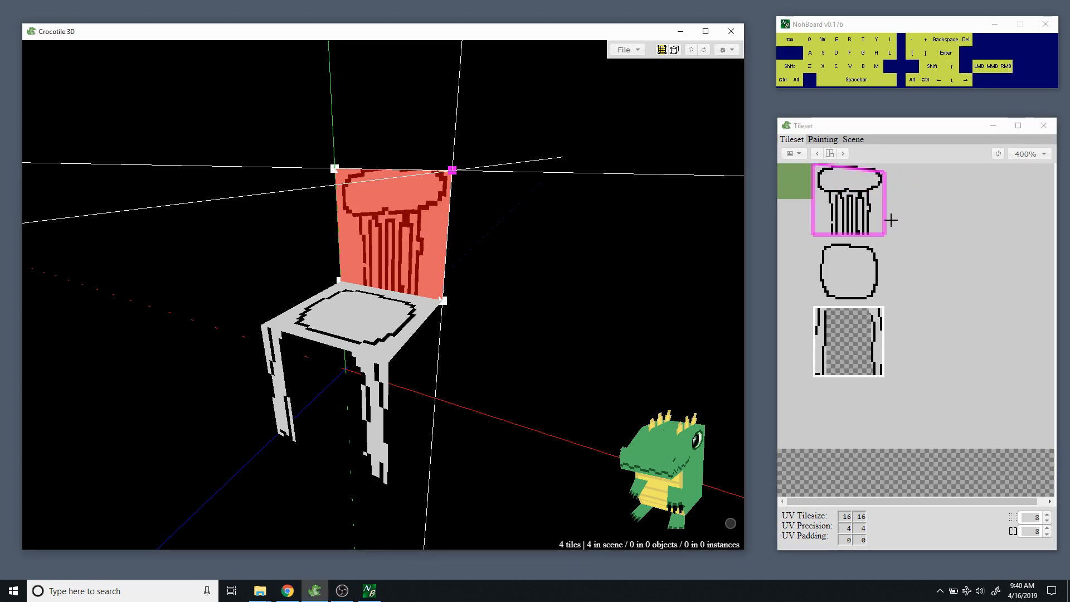
Move the selected vertex's UV point up to the backrest tile's upper-right corner and deselect the backrest.
key("w")
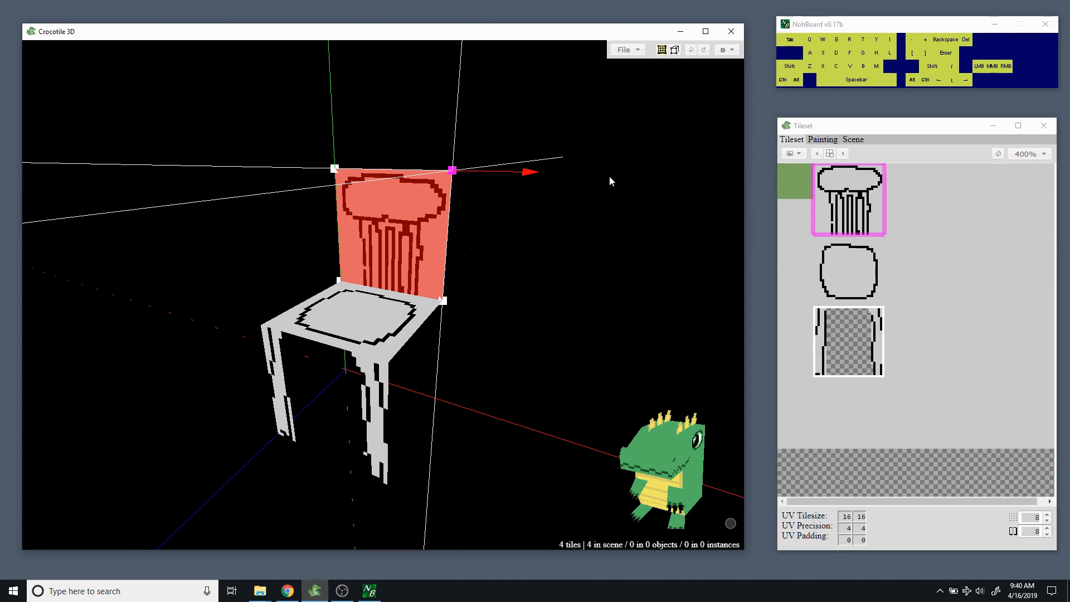
left_click(411, 237, "ctrl")
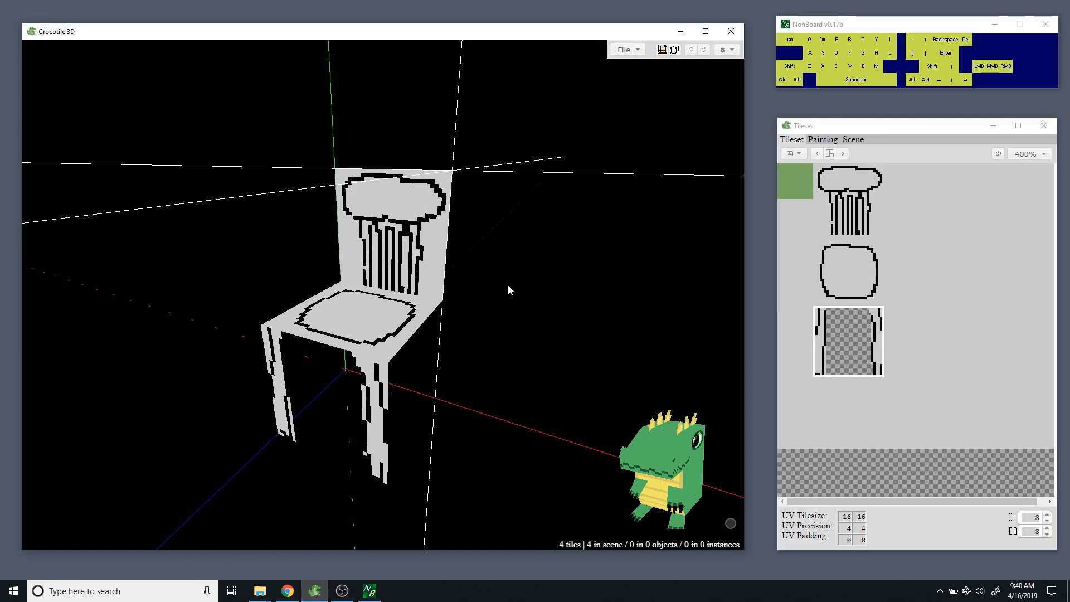
Select the seat tile and switch it from normal selection to face-splitting mode.
key("space")
left_click_drag(513, 337, 491, 335)
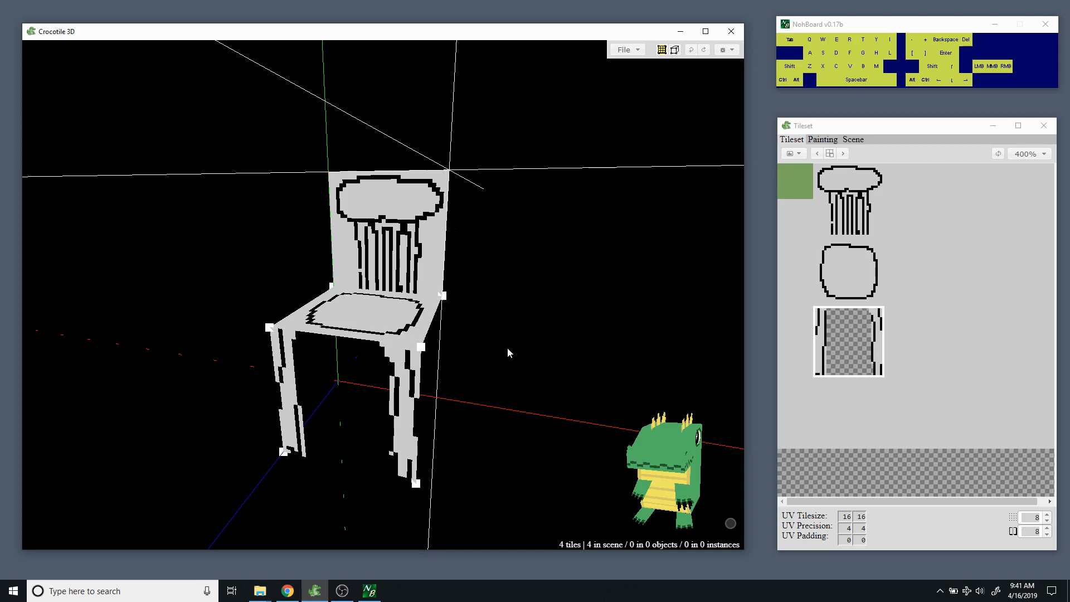
left_click_drag(482, 329, 376, 349)
left_click(399, 337)
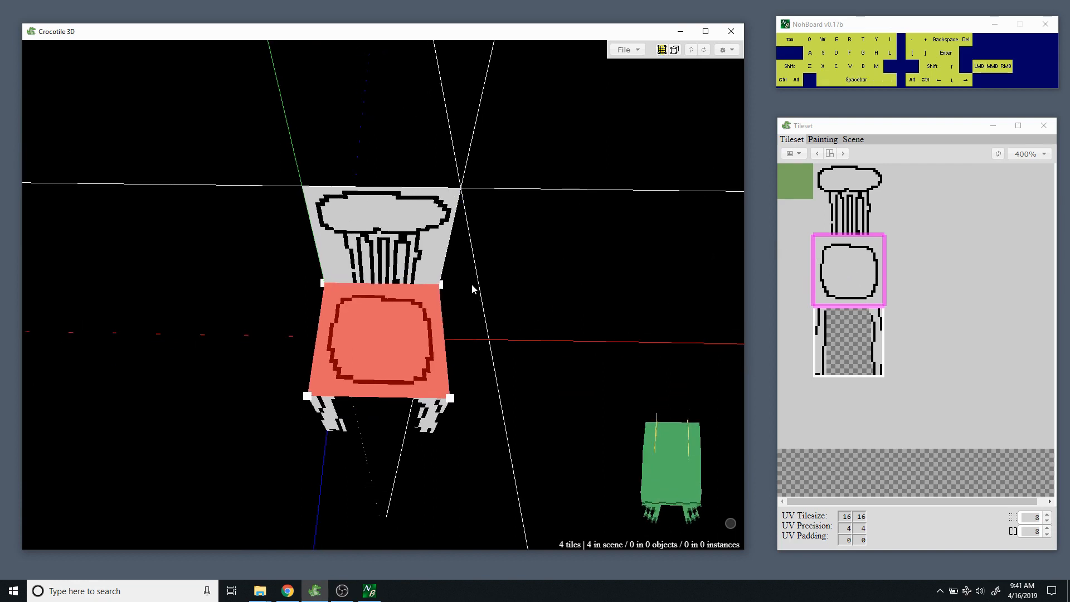
left_click_drag(357, 320, 323, 309)
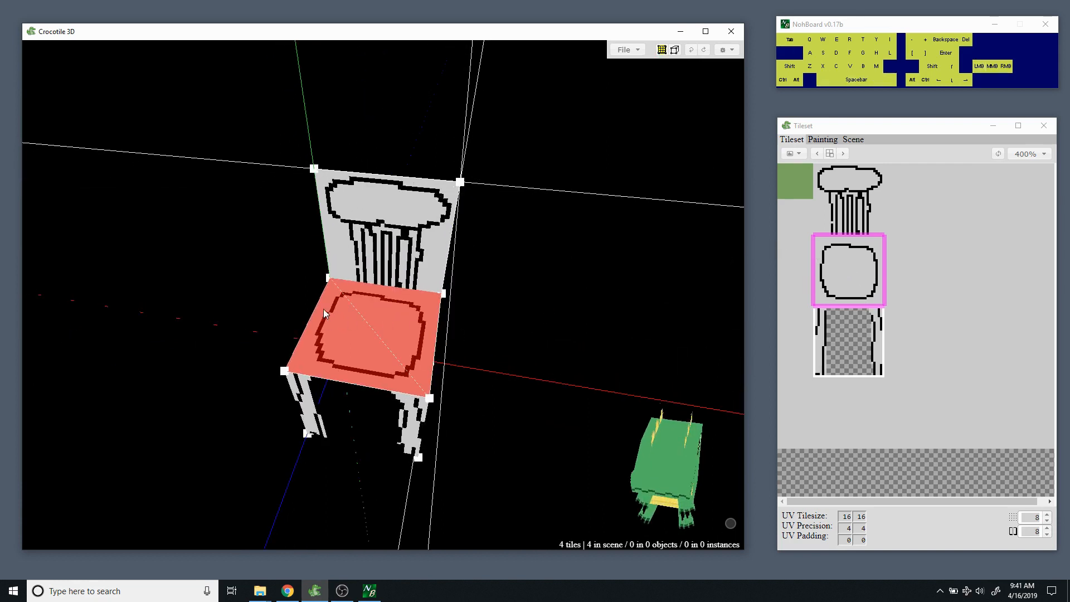
left_click_drag(493, 329, 422, 384)
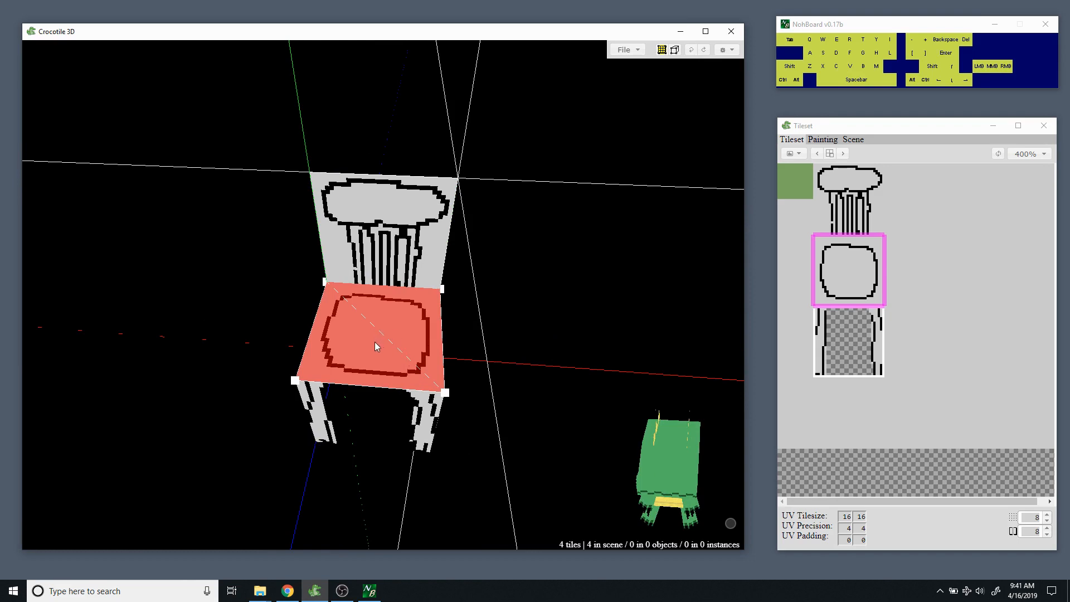
mouse_move(503, 342)
left_mouse_down()
mouse_move(404, 318)
mouse_move(549, 328)
mouse_move(513, 329)
mouse_move(504, 346)
left_mouse_up()
right_click_drag(504, 346, 563, 320)
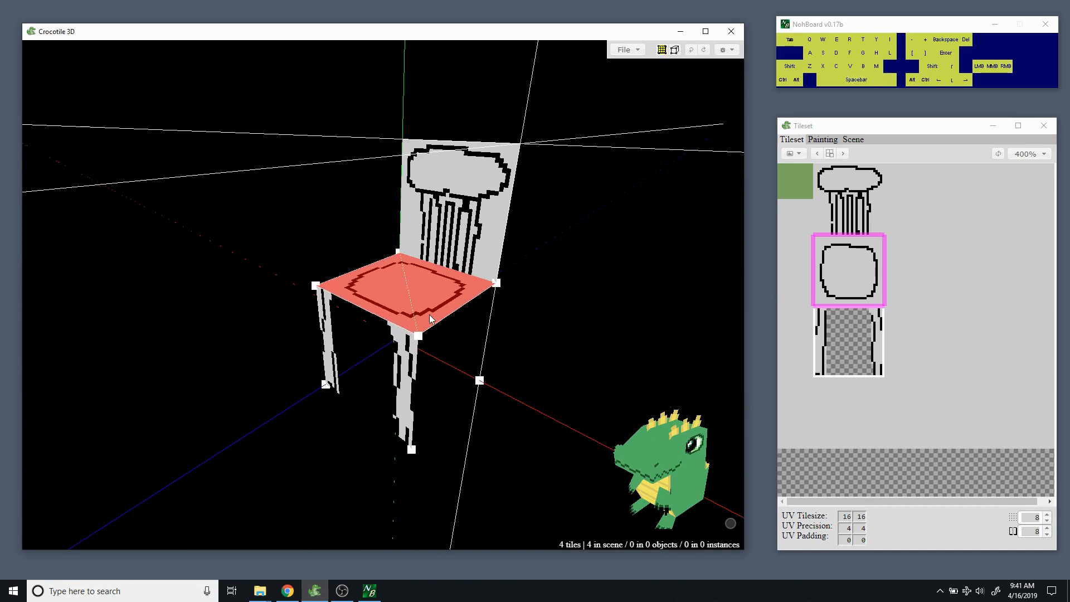
left_click_drag(620, 240, 660, 239)
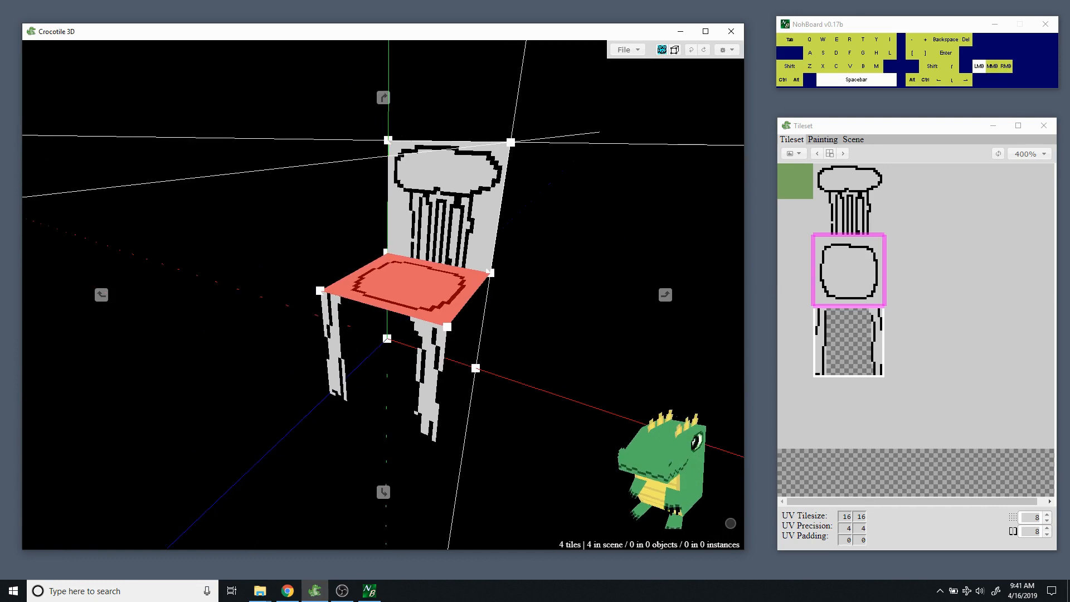
left_click_drag(539, 293, 539, 292)
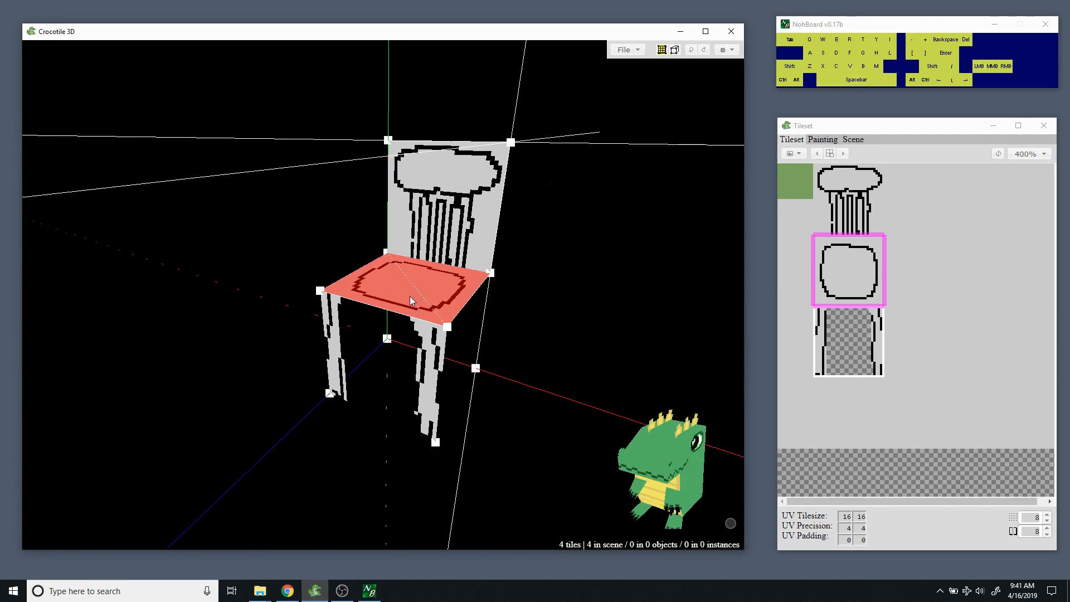
key("Return")
left_click(424, 283)
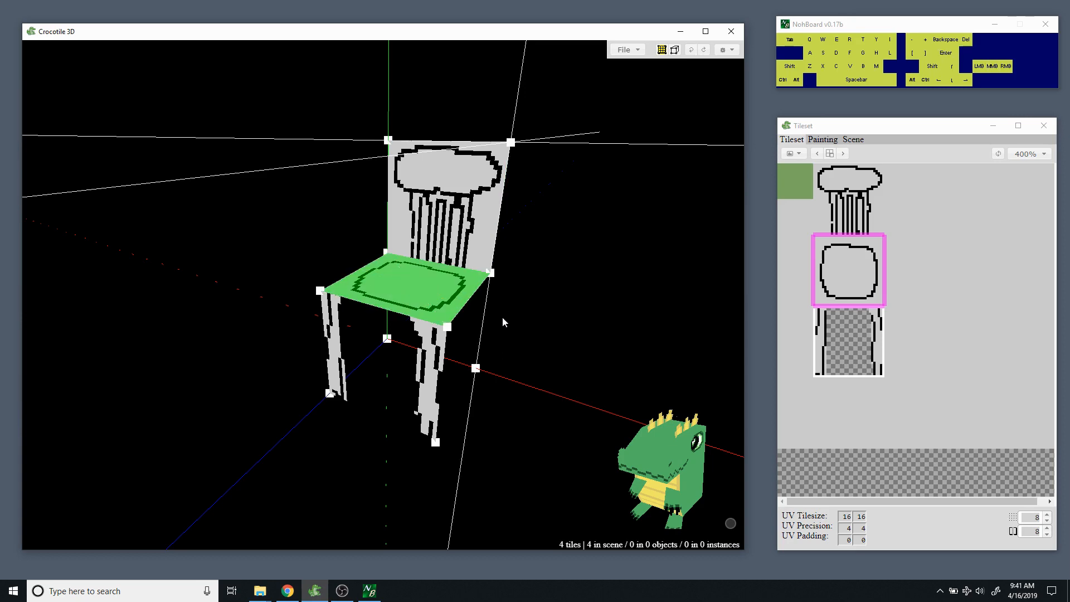
Set the face split increment to 1.
key("space")
mouse_move(509, 313)
left_mouse_down()
mouse_move(529, 313)
mouse_move(496, 334)
mouse_move(509, 314)
left_mouse_up()
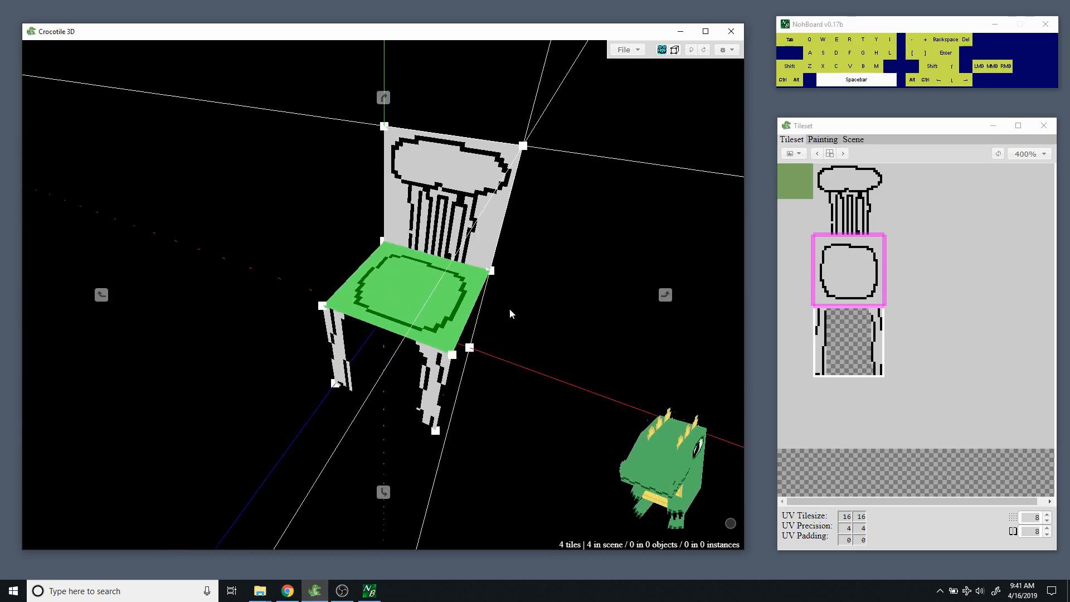
right_click_drag(509, 313, 485, 296)
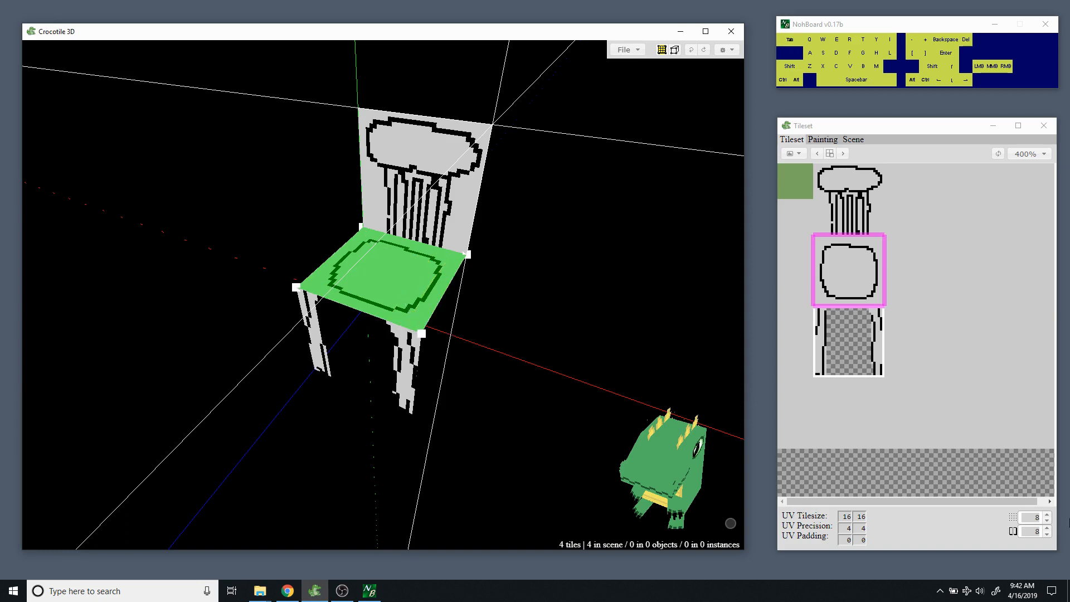
left_click(1032, 531)
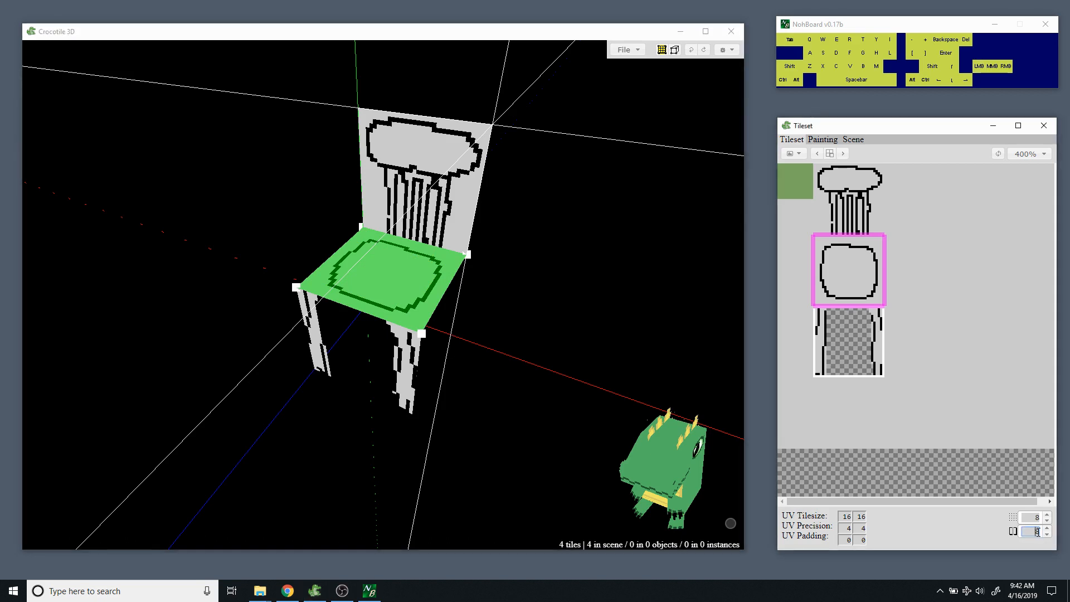
left_click(1048, 534)
left_click(1048, 527)
left_click(1047, 535)
left_click(1047, 533)
left_click(1047, 528)
left_click(1047, 528)
left_click(1048, 535)
left_click(1048, 535)
left_click(1048, 535)
Split the seat face from front to back along a line just inside its right edge.
key("space")
left_click_drag(478, 315, 454, 292)
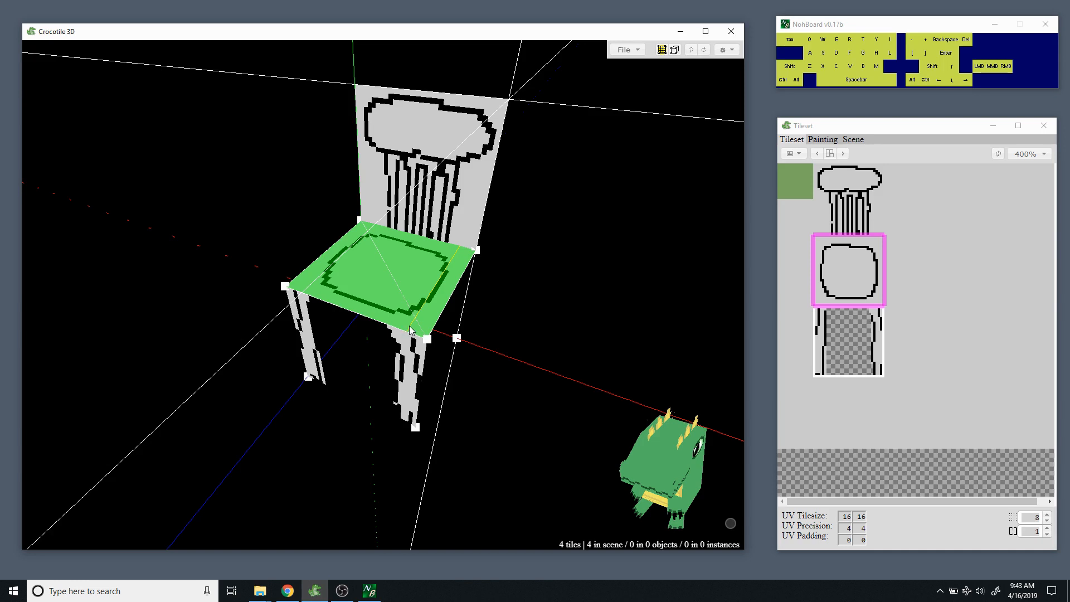
right_click(410, 329)
mouse_move(433, 370)
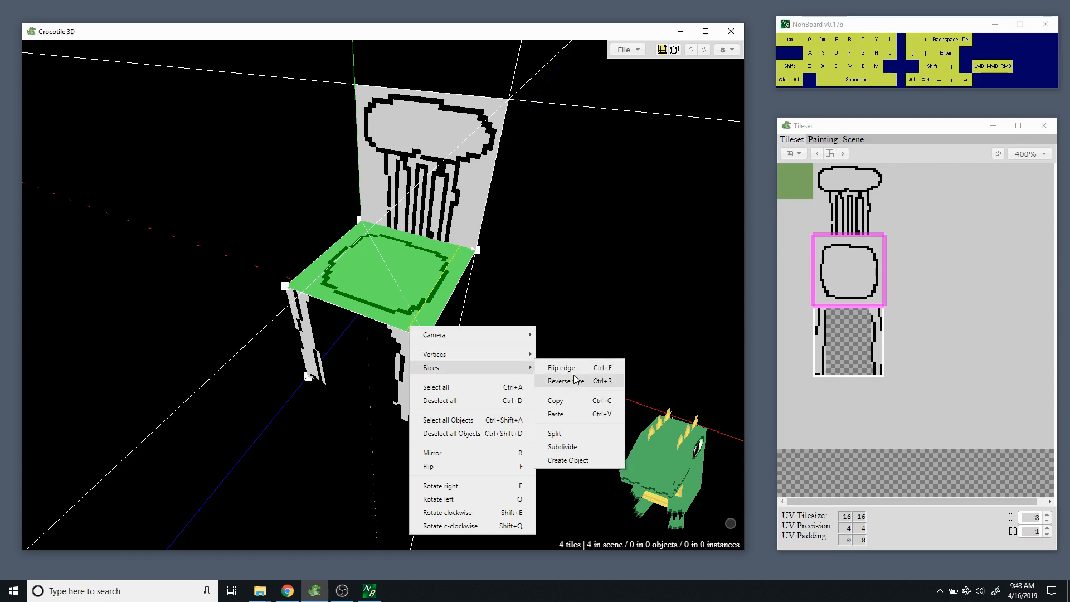
left_click(557, 434)
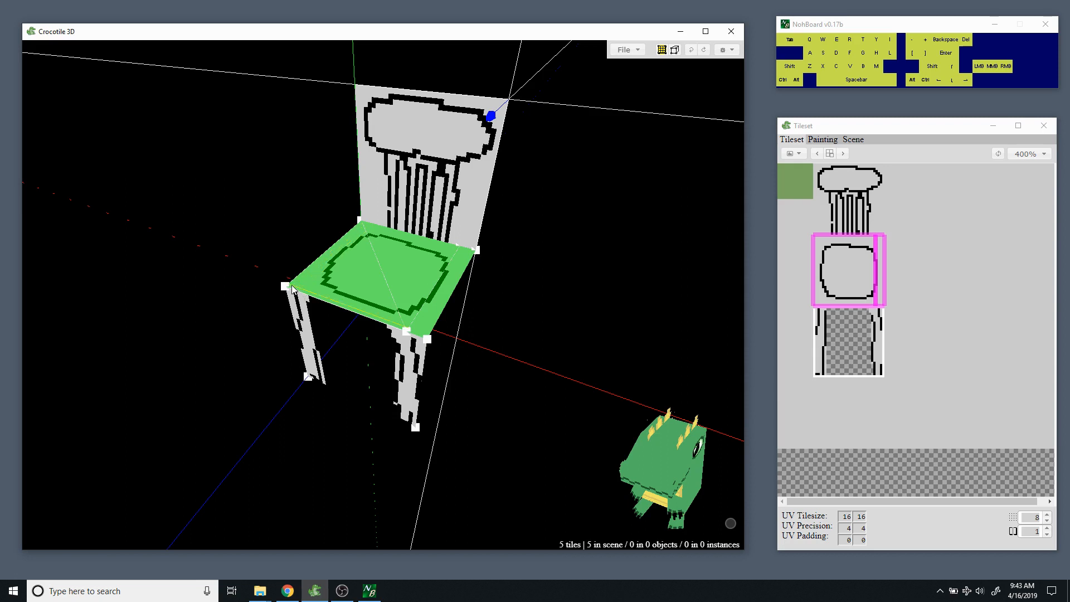
Split the remaining seat face from front to back along a line just inside its left edge.
key("space")
left_click_drag(305, 290, 368, 309)
middle_click_drag(368, 310, 368, 270)
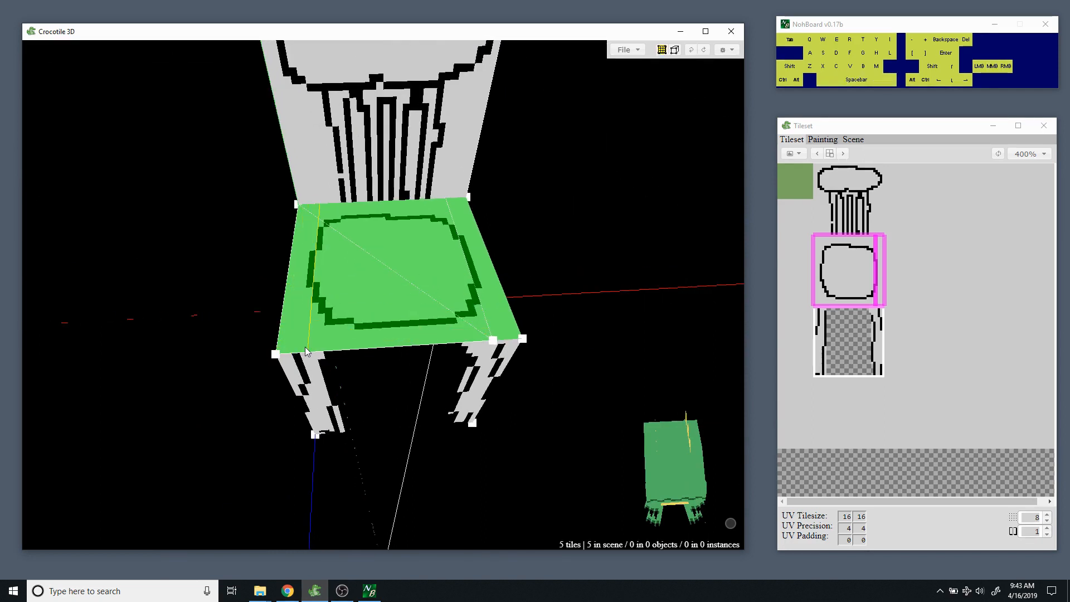
right_click(305, 348)
mouse_move(328, 390)
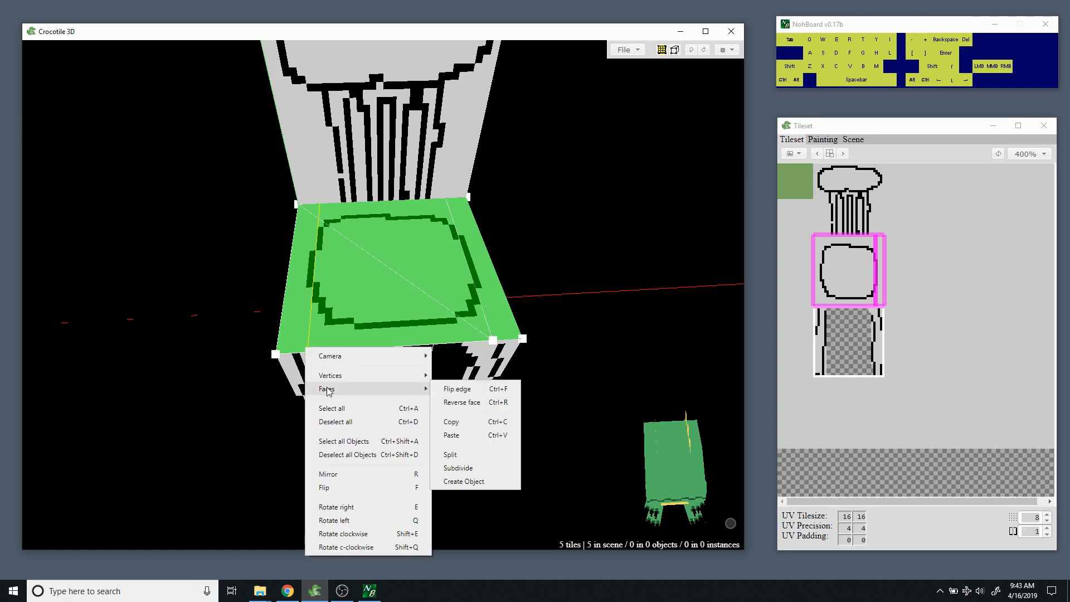
left_click(459, 456)
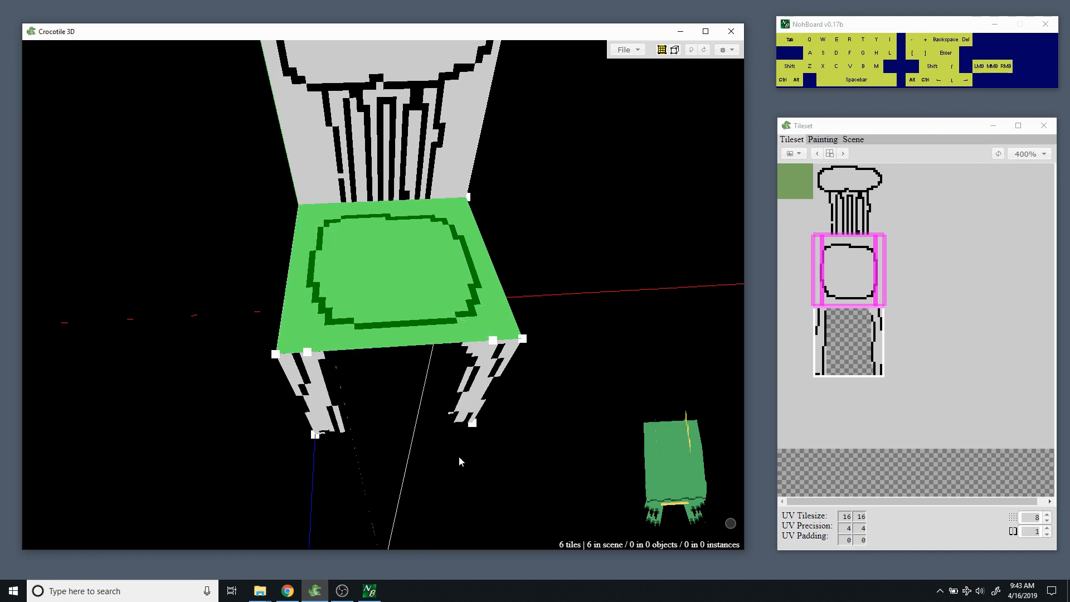
Leave face-splitting mode on the seat, toggle the selection of its split faces, and deselect everything.
left_click(365, 267)
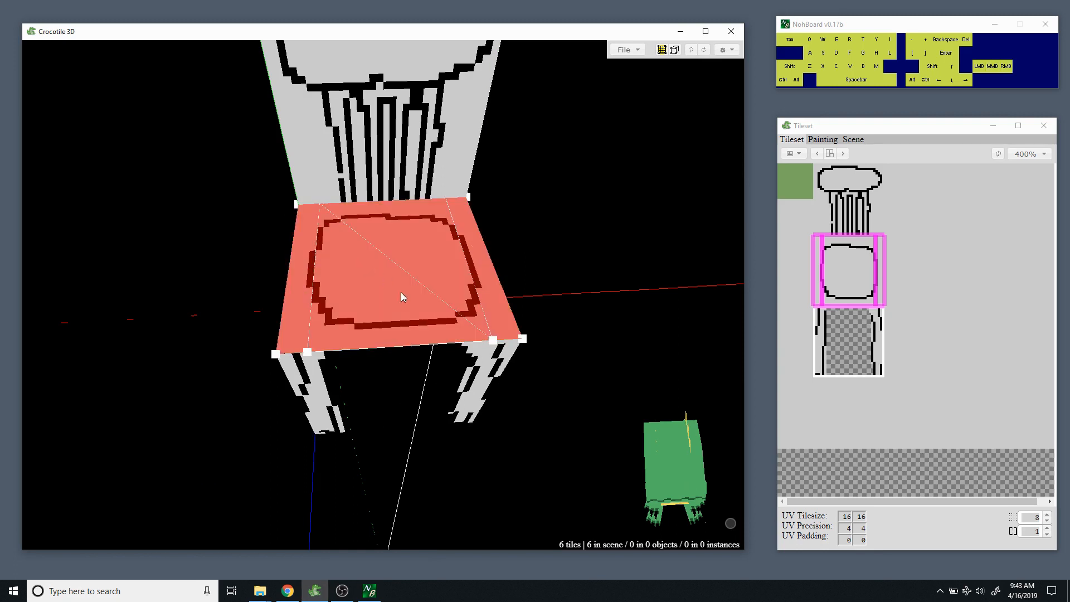
left_click_drag(385, 332, 462, 310)
left_click(443, 304)
left_click(444, 304)
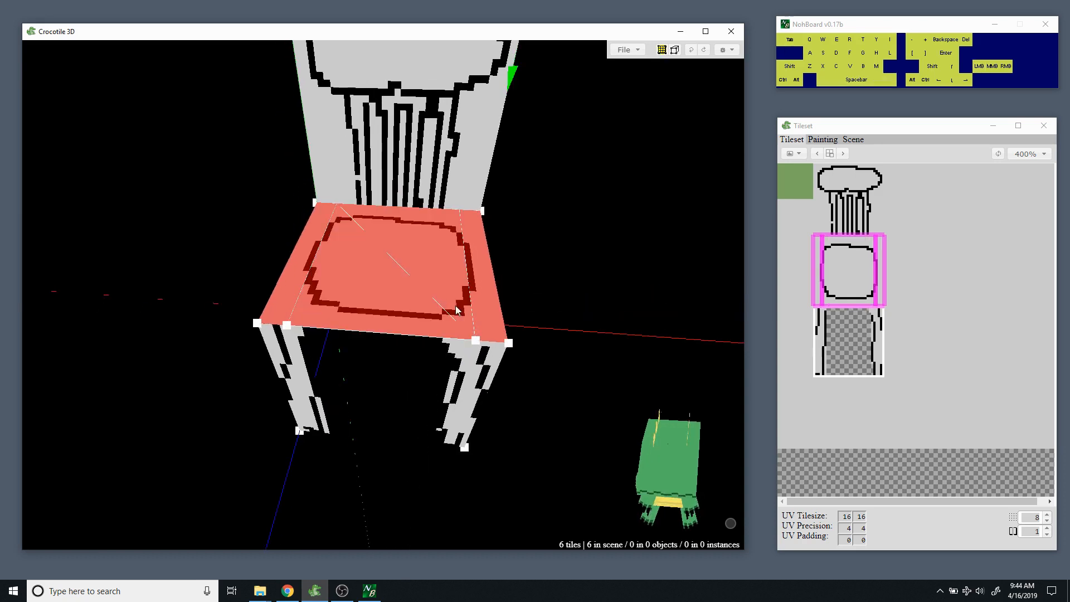
left_click(477, 306)
left_click(477, 306)
left_click_drag(425, 309, 367, 294)
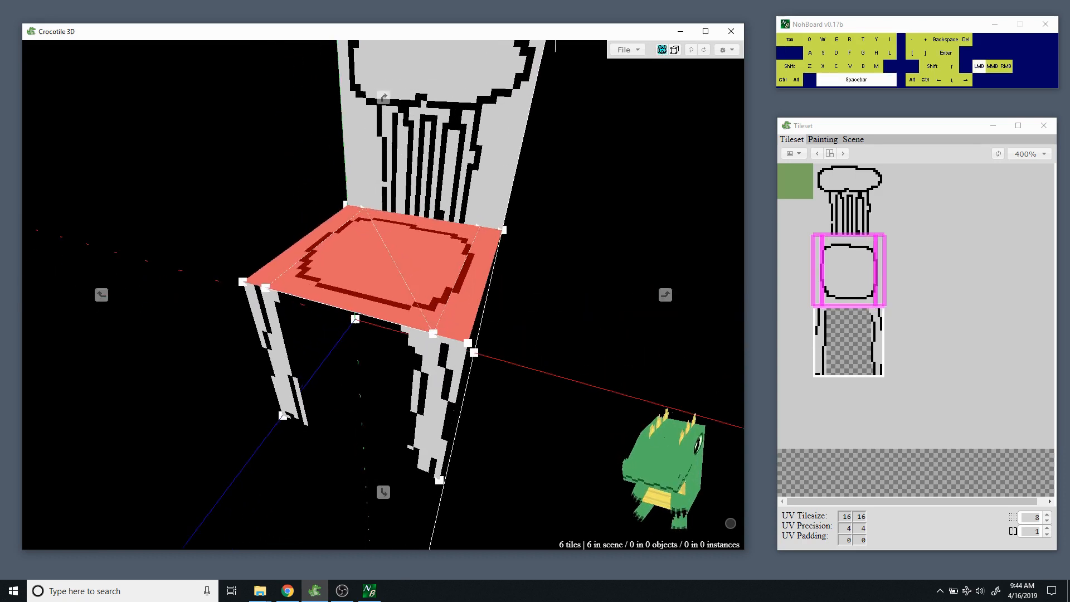
left_click(438, 281)
left_click(423, 282)
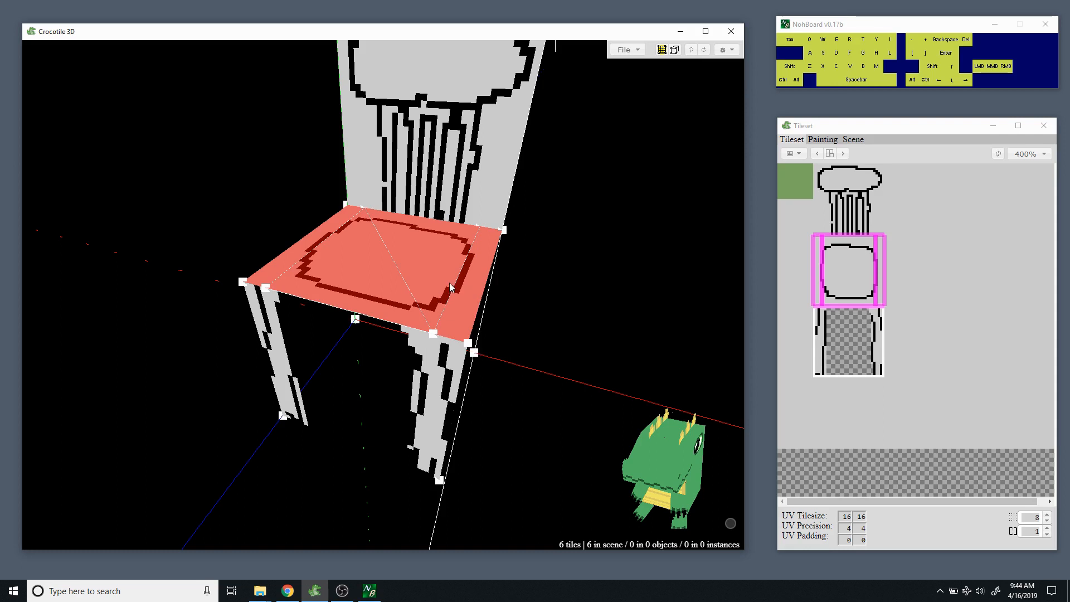
key("ctrl+d")
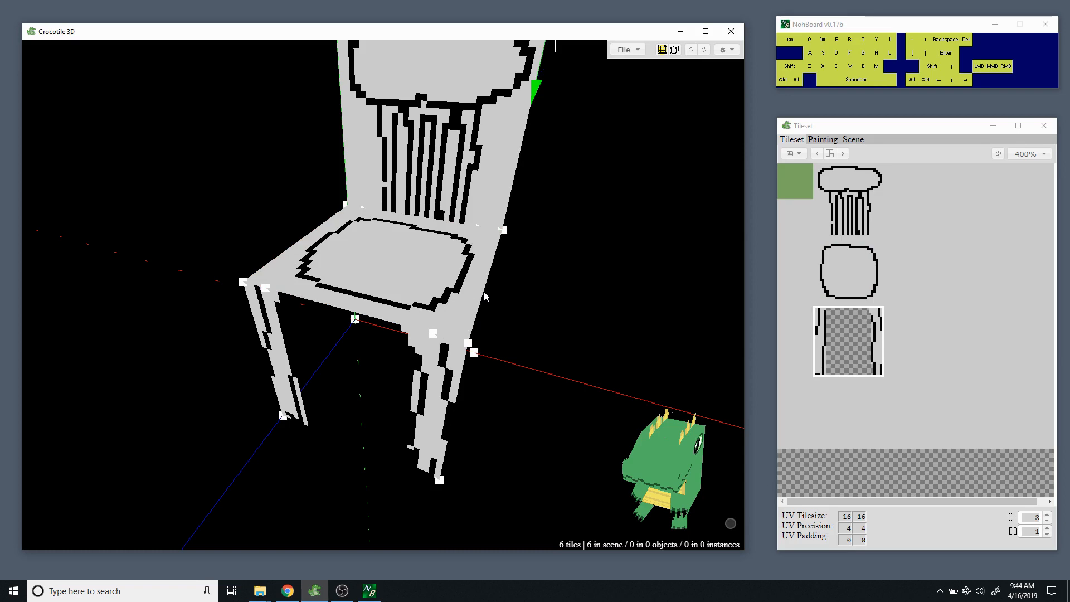
Select every tile in the scene and clear the whole selection.
key("space")
mouse_move(530, 323)
left_mouse_down()
mouse_move(502, 329)
mouse_move(549, 314)
mouse_move(524, 322)
left_mouse_up()
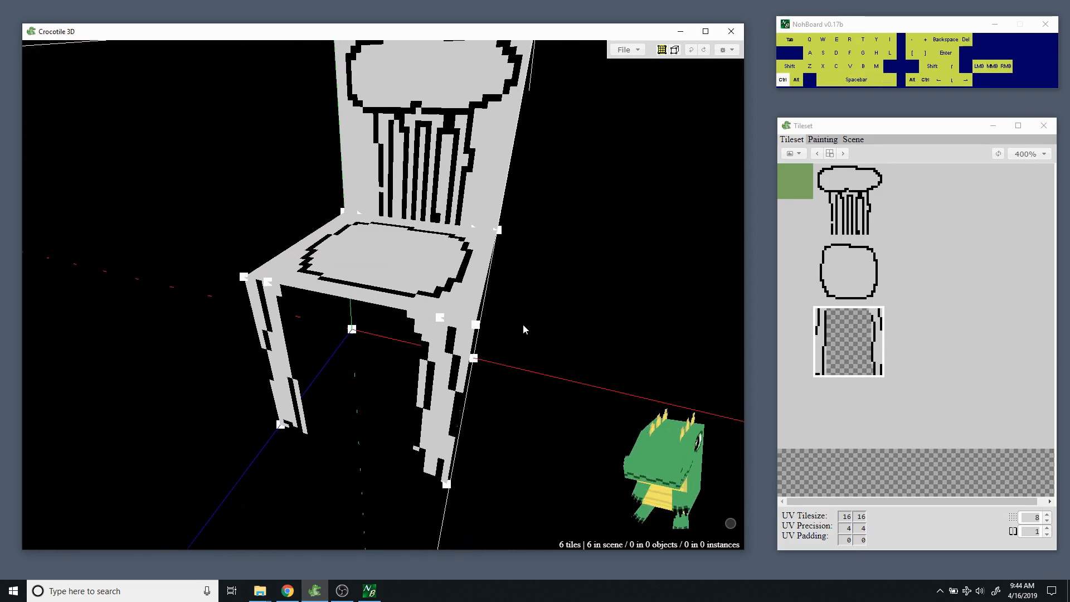
key("ctrl+a")
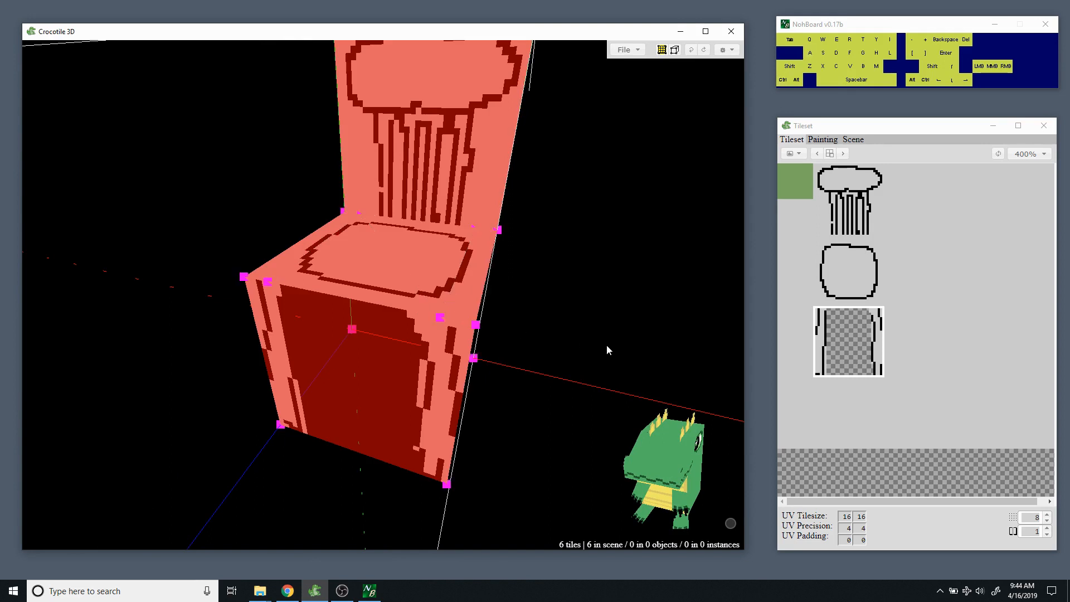
key("space")
mouse_move(606, 346)
left_mouse_down()
mouse_move(580, 340)
mouse_move(597, 347)
left_mouse_up()
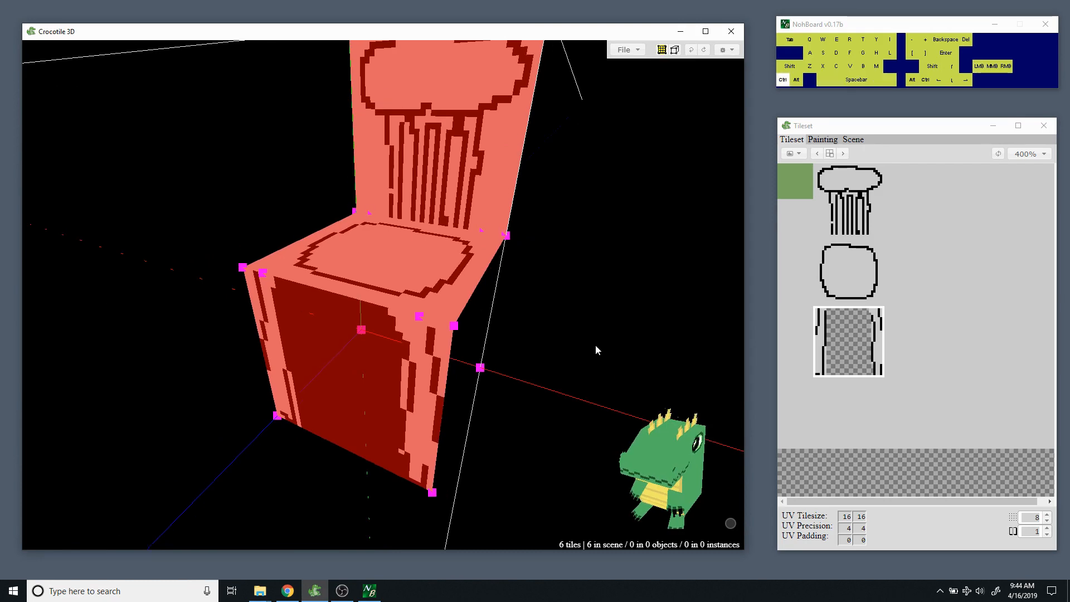
key("ctrl+d")
Select only the narrow face strip split off along the seat's right side.
key("space")
left_click_drag(580, 341, 433, 329)
key("space")
left_click(452, 333)
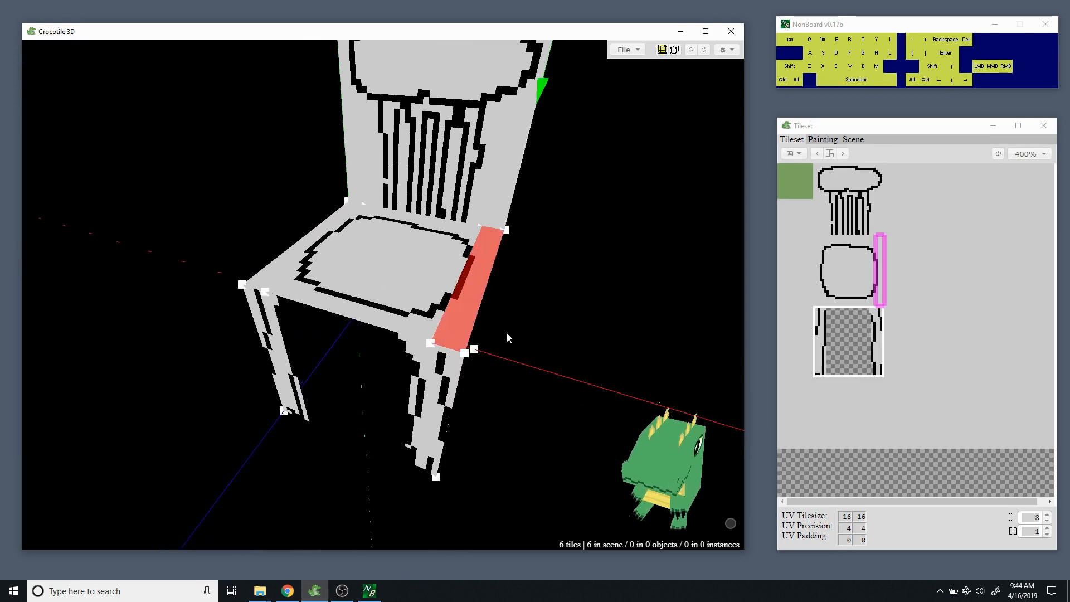
key("space")
left_click_drag(506, 332, 369, 344)
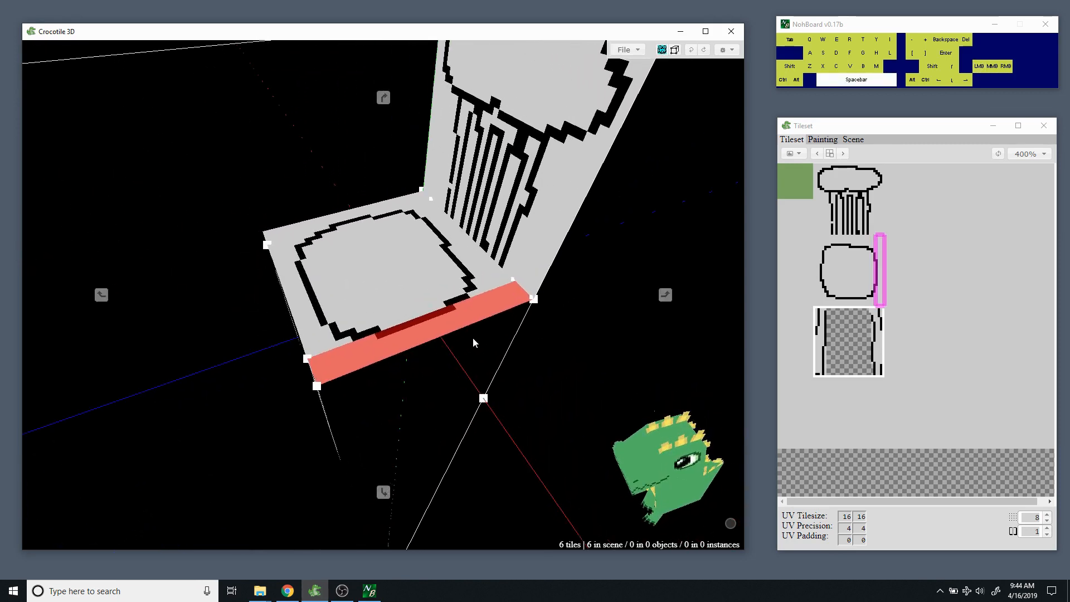
left_click_drag(473, 336, 437, 367)
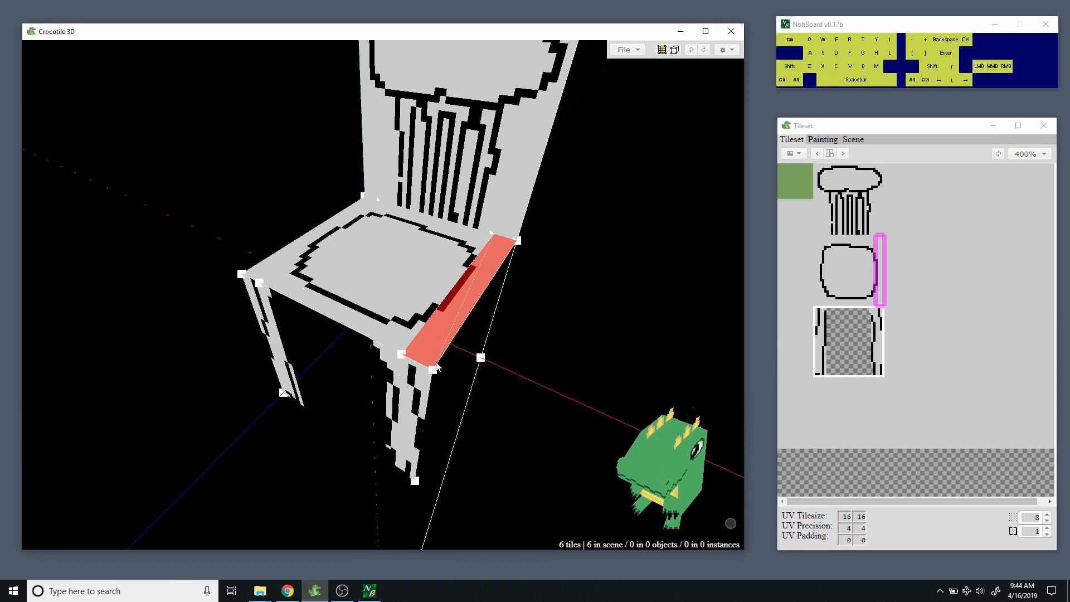
key("space")
left_click_drag(507, 370, 485, 362)
left_click_drag(385, 385, 421, 407)
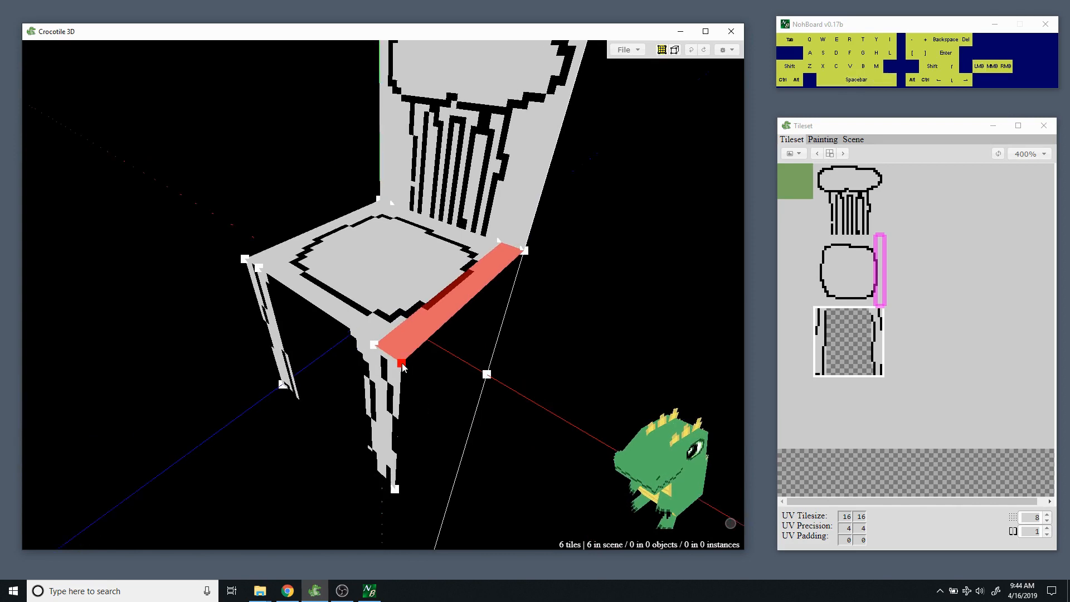
Select the strip's outer front corner vertex above the right front leg.
left_click(402, 363)
key("space")
left_click_drag(566, 373, 551, 340)
key("d")
key("a")
key("space")
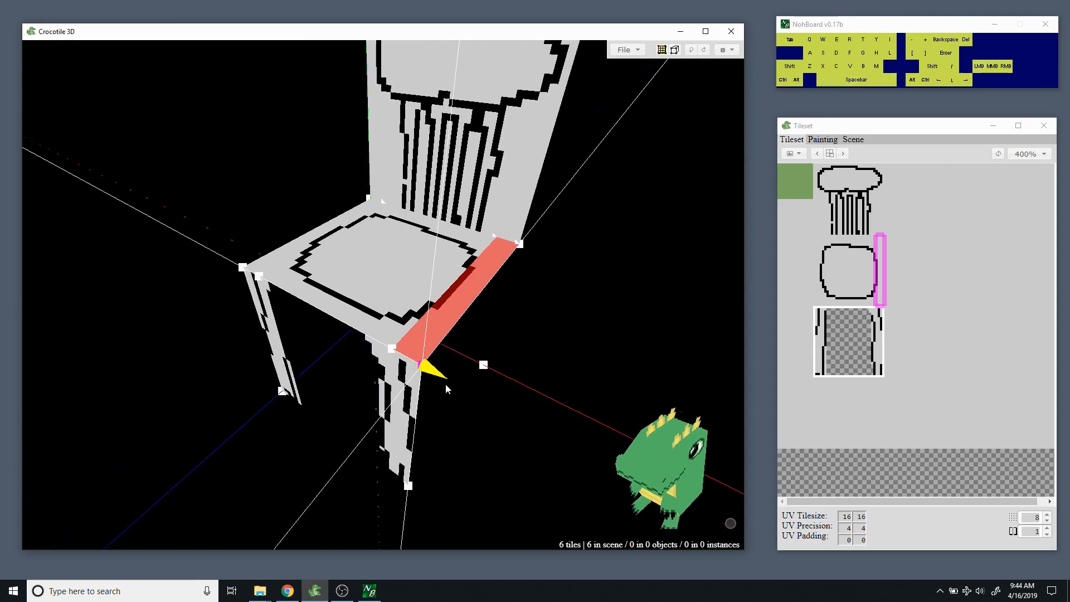
Turn off the crosshair arrows in the program settings.
left_click(724, 49)
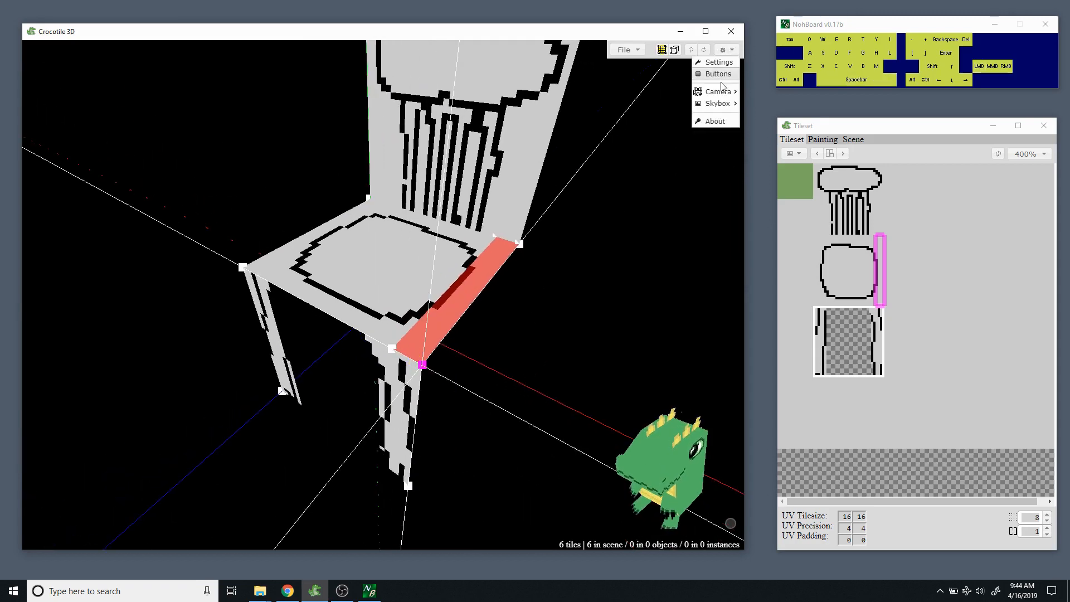
left_click(719, 63)
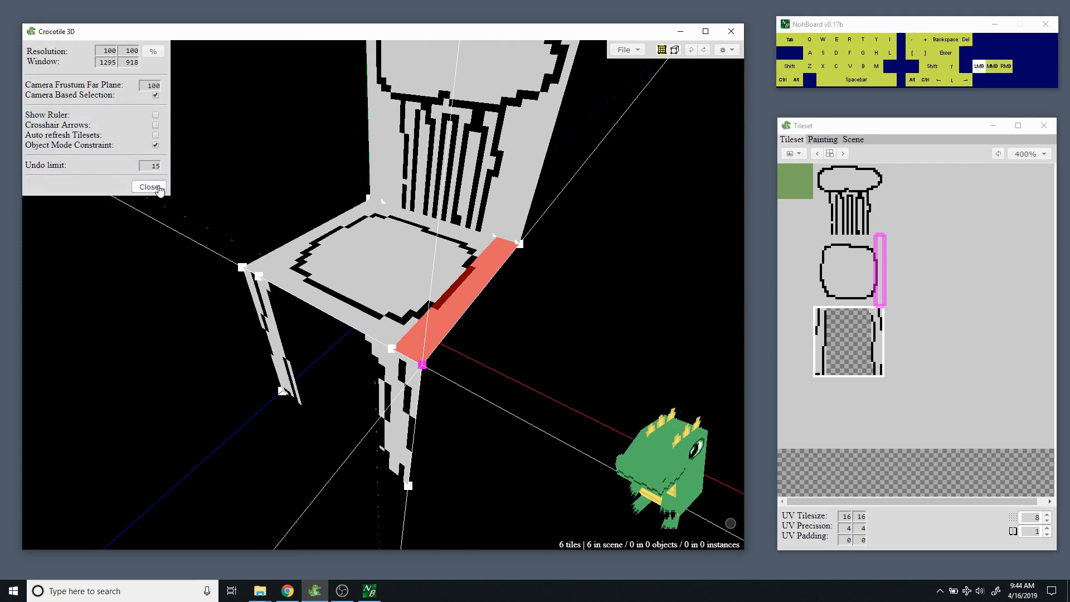
left_click(148, 186)
left_click_drag(485, 365, 485, 394)
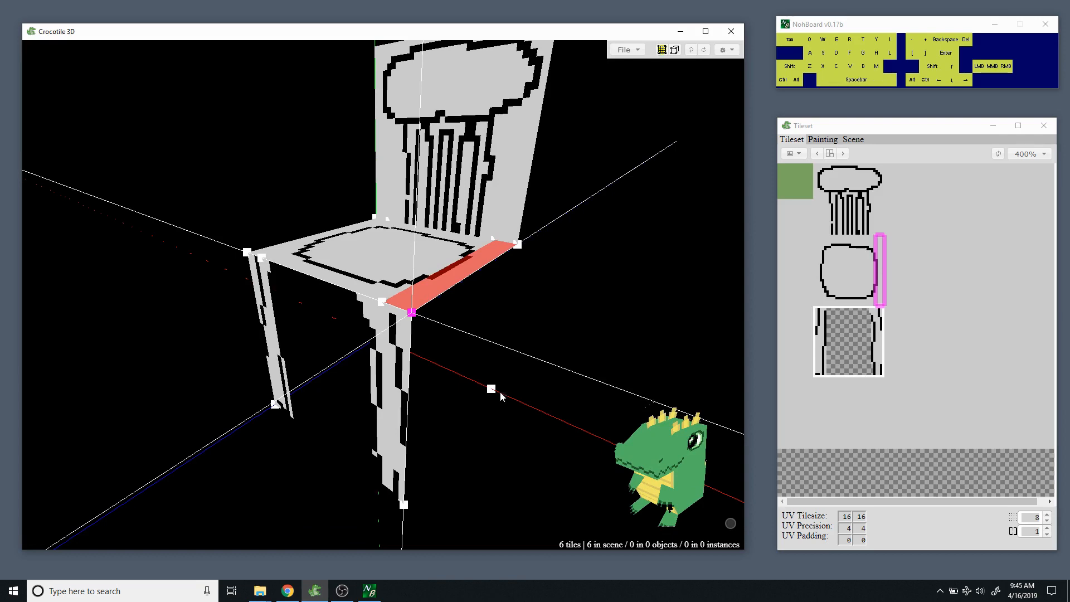
Try moving the selected corner vertex and face strip sideways in both directions along the red axis and back.
left_click_drag(463, 362, 477, 336)
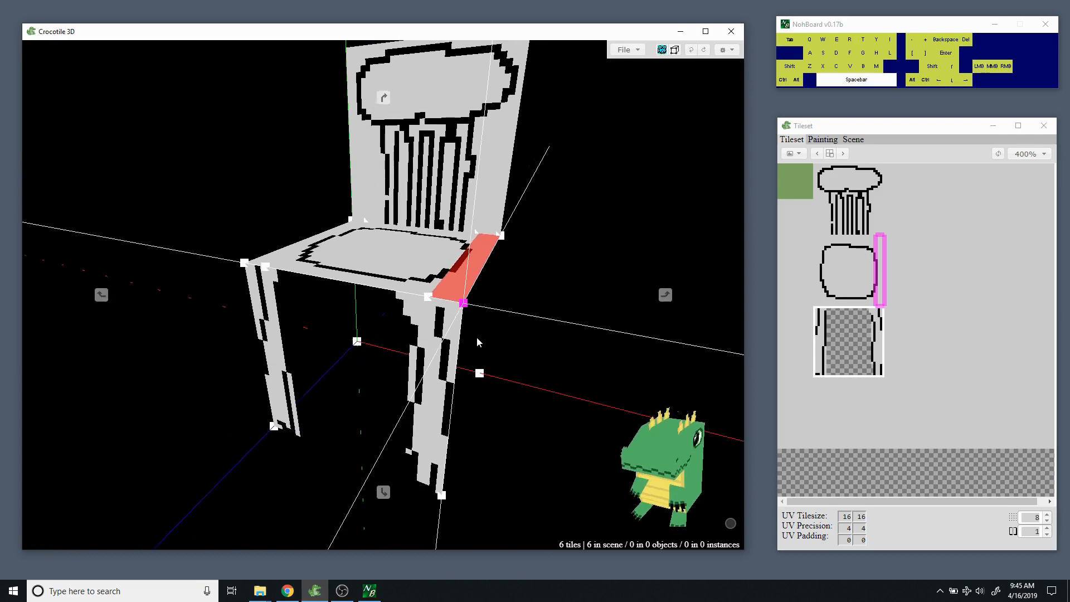
left_click_drag(529, 309, 538, 317)
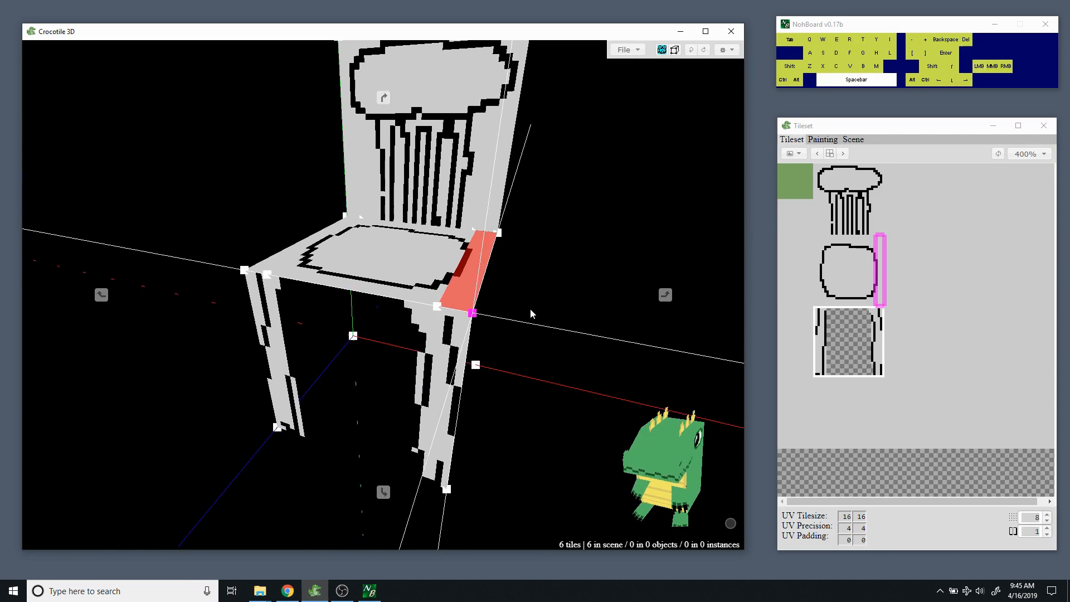
right_click_drag(531, 312, 493, 295)
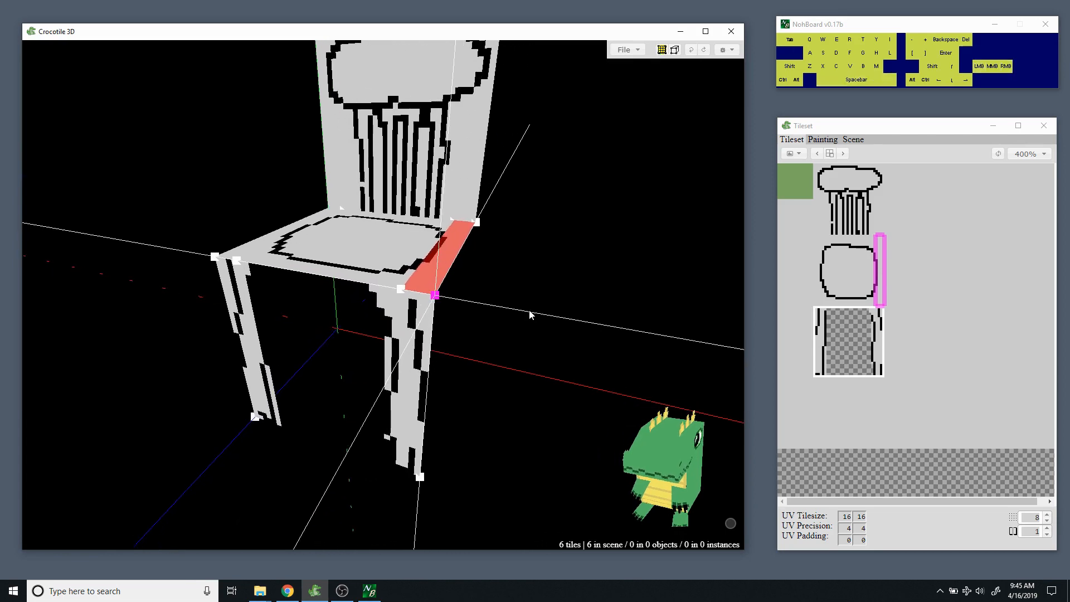
mouse_move(481, 309)
left_mouse_down()
mouse_move(441, 309)
mouse_move(489, 303)
mouse_move(450, 320)
mouse_move(491, 317)
left_mouse_up()
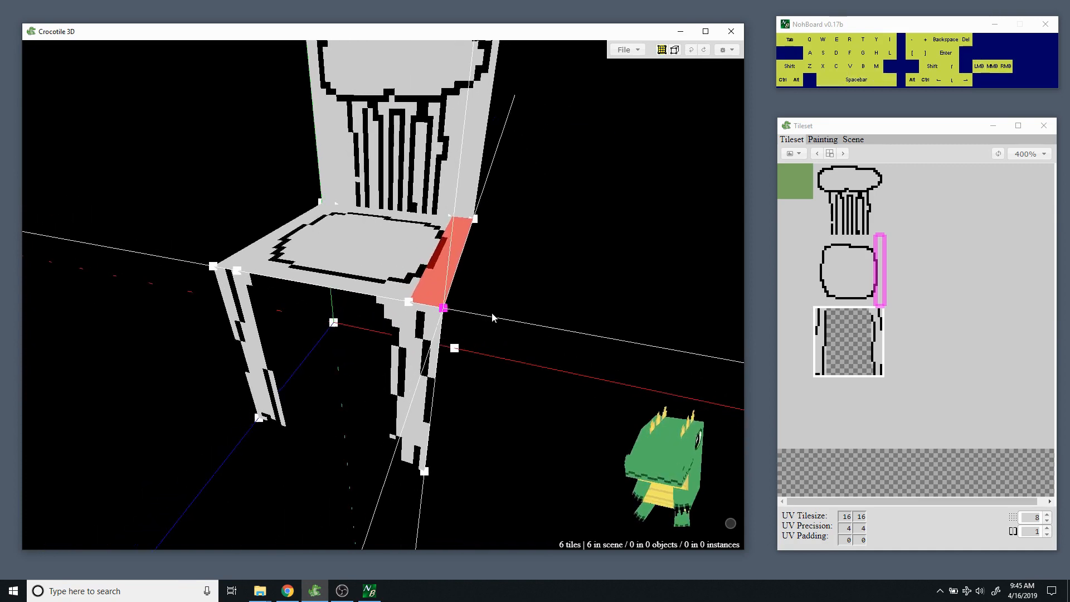
key("d")
key("a")
key("a")
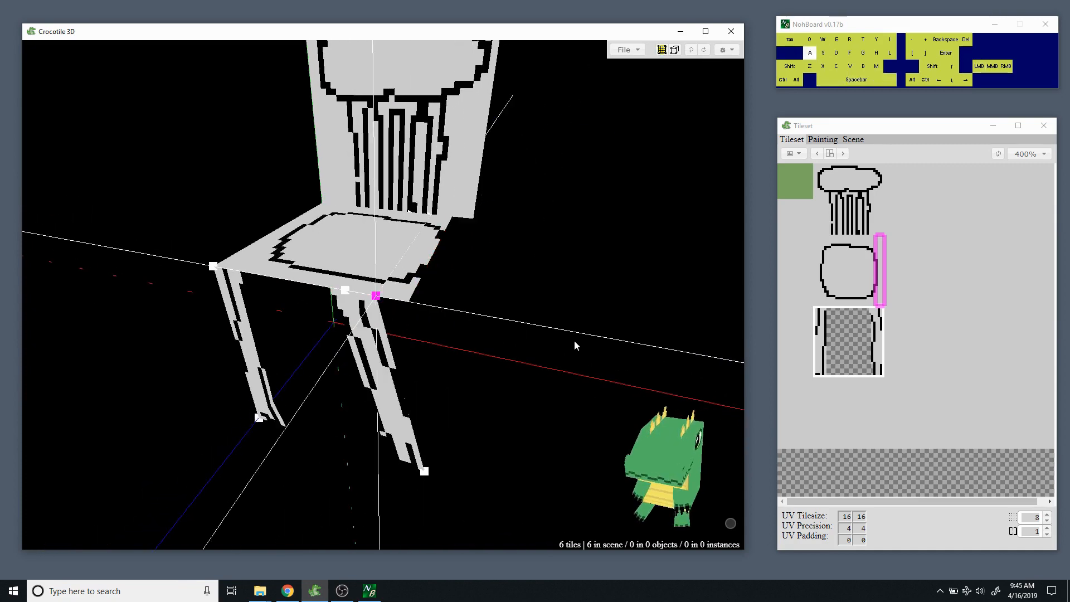
key("d")
key("d")
key("a")
key("d")
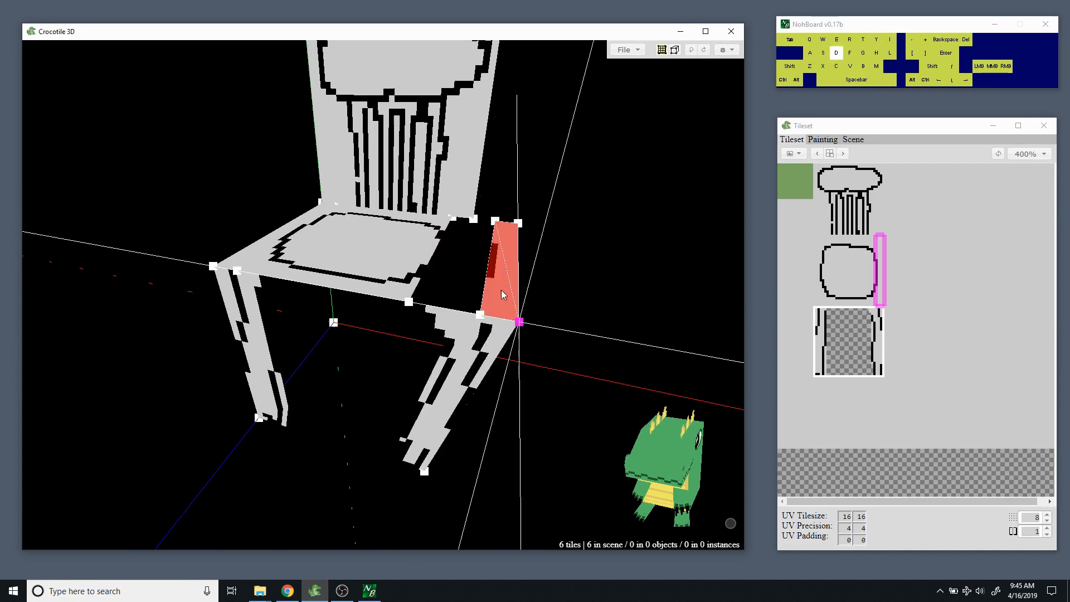
key("s")
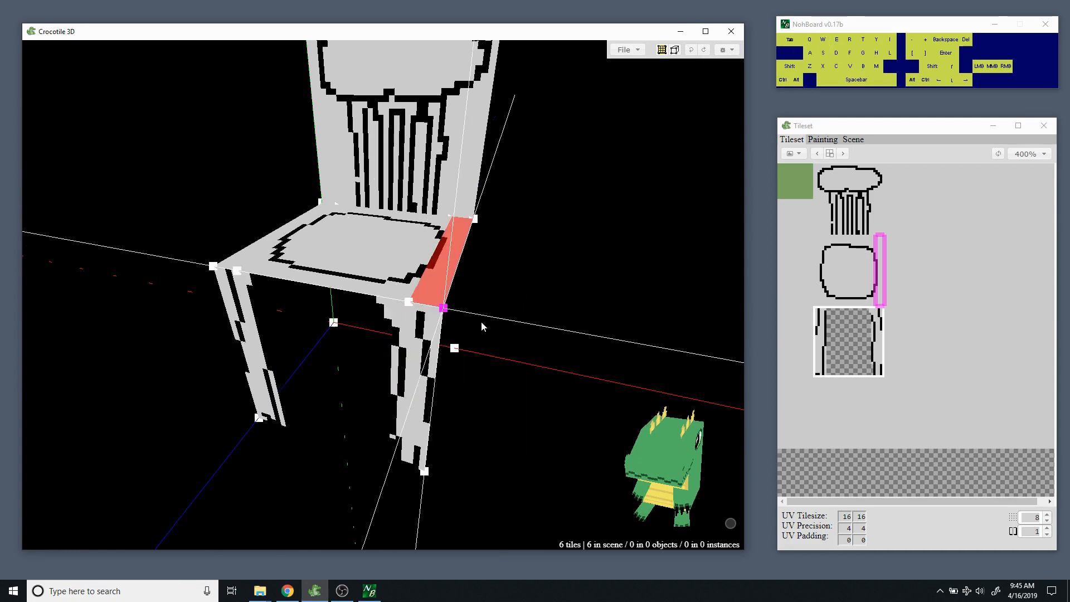
Try moving the selected strip and corner vertex down and sideways, and return them to the seat's edge.
key("s")
key("d")
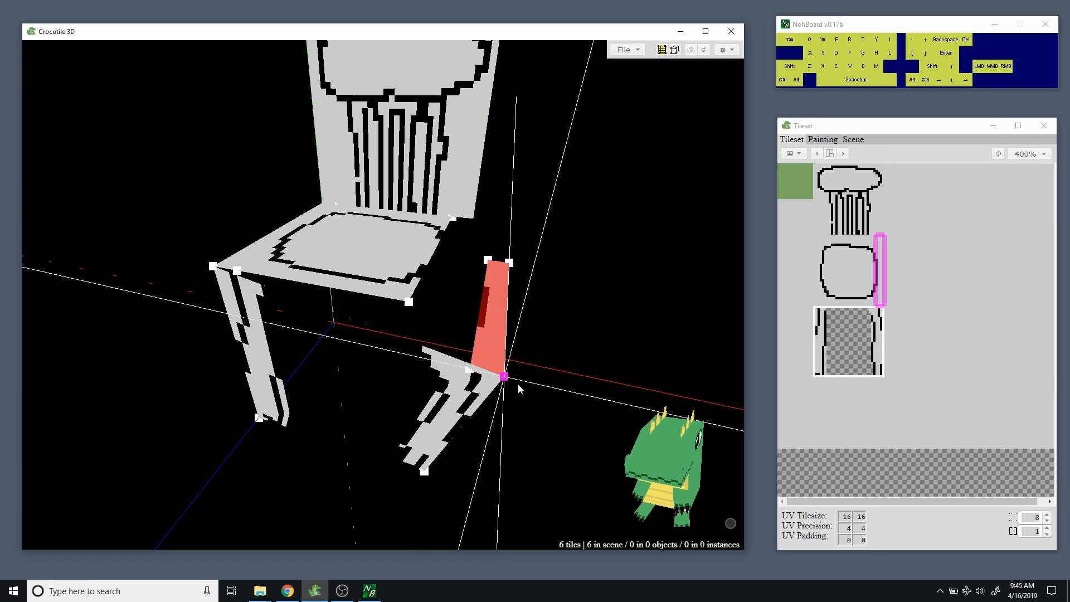
key("a")
key("w")
key("space")
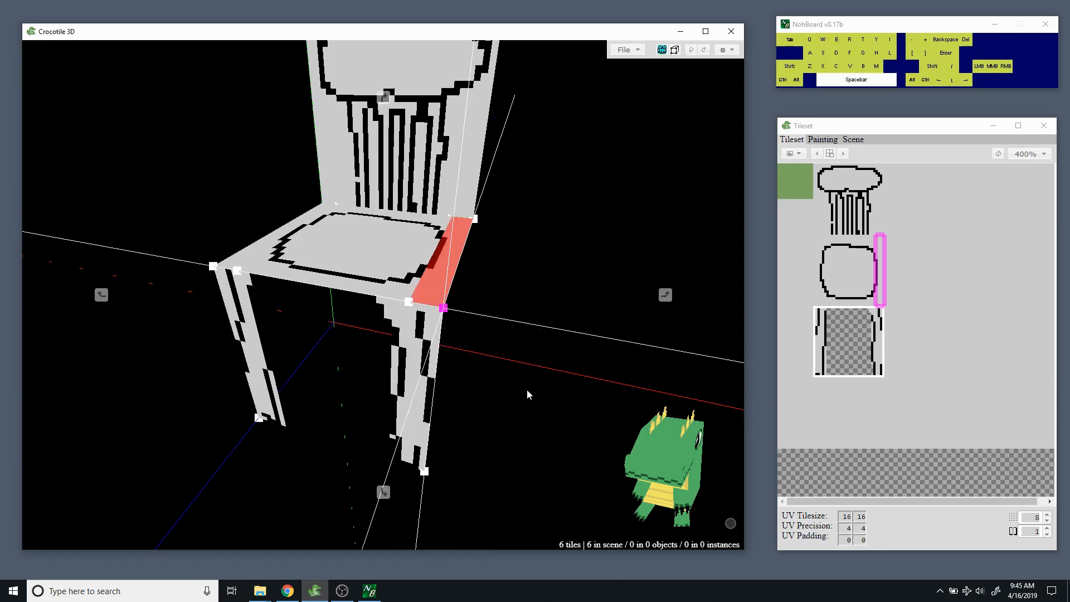
left_click_drag(526, 389, 515, 339)
key("w")
key("s")
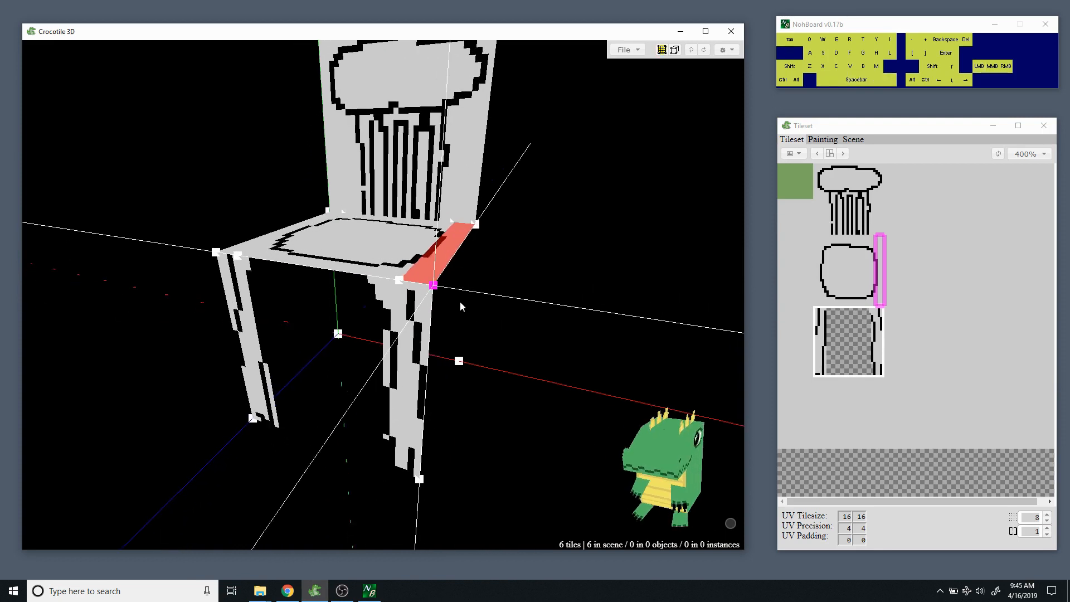
Try moving only the crosshair around the scene without the selection, and return it to the strip's corner vertex.
key("shift")
key("shift+d")
key("shift+d")
key("shift+a")
key("shift+a")
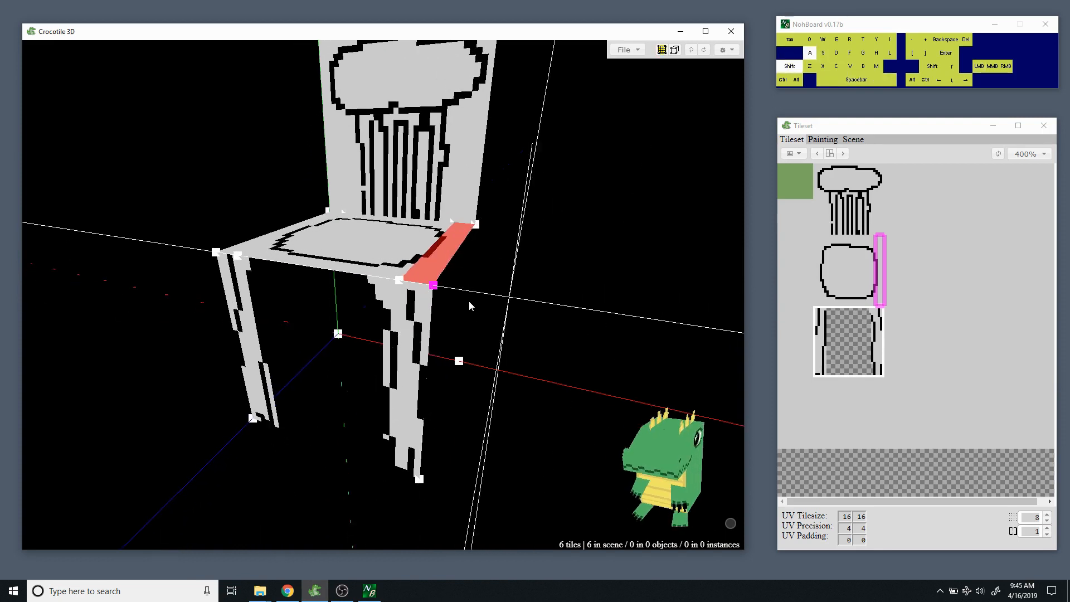
key("shift+d")
key("shift+w")
key("shift+s")
key("shift+a")
key("shift+d")
key("shift+a")
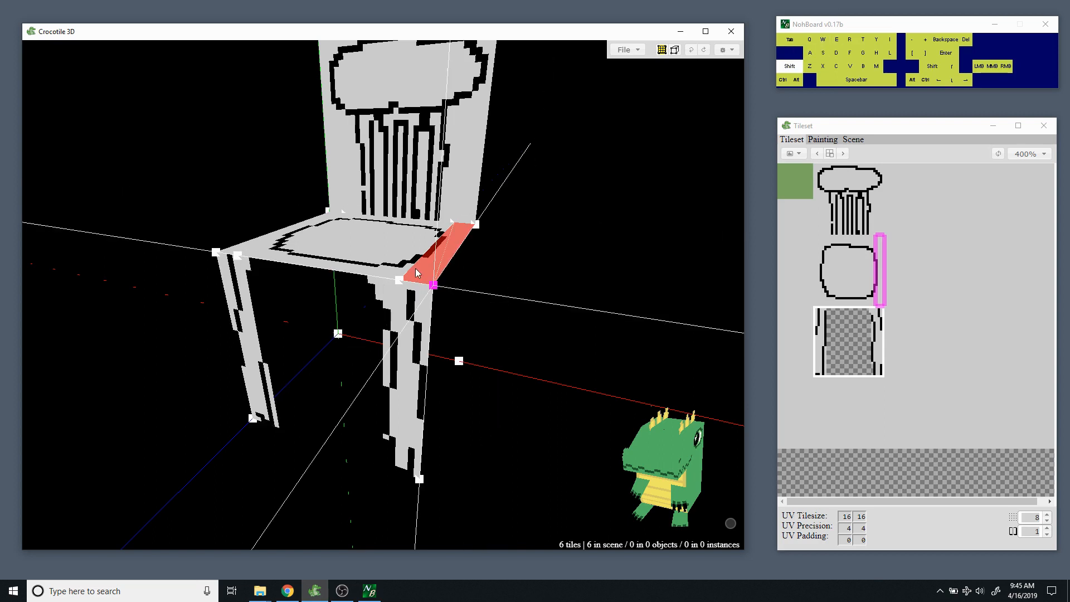
key("shift+w")
key("shift+s")
Try rotating the selected strip around the crosshair at its outer front corner, and restore its orientation.
key("space")
left_click_drag(506, 310, 509, 310)
key("e")
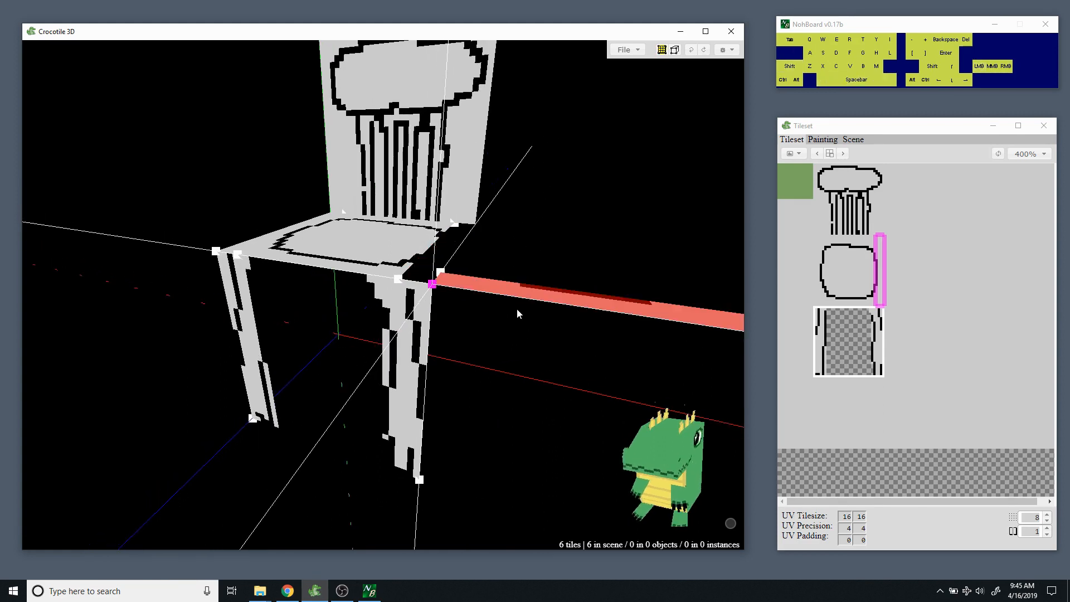
key("e")
key("e")
key("q")
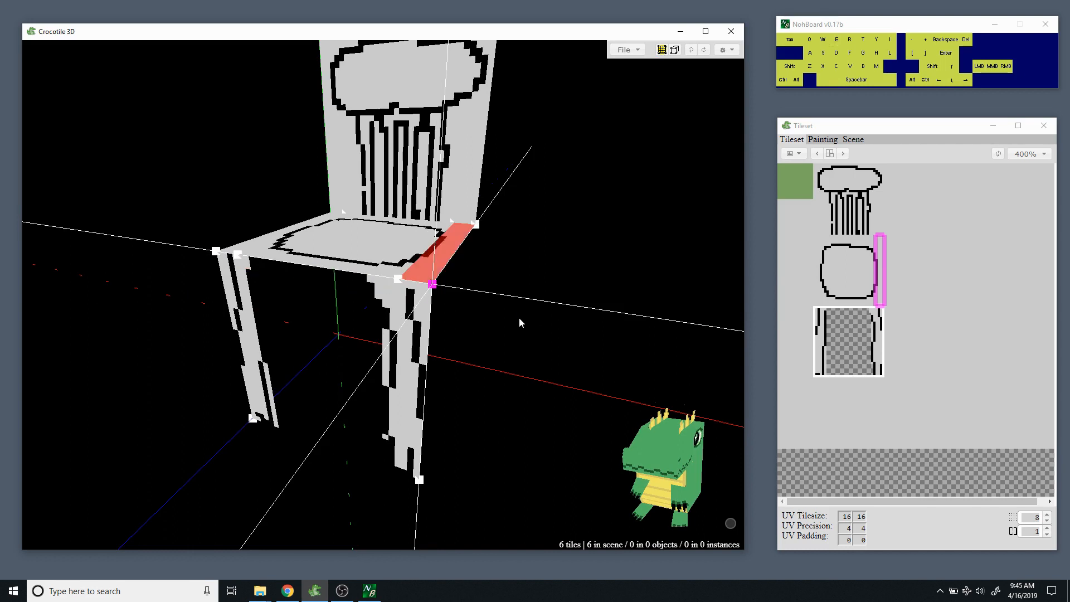
Clear the selection of the face strip and its outer front corner vertex.
key("space")
left_click_drag(520, 323, 489, 309)
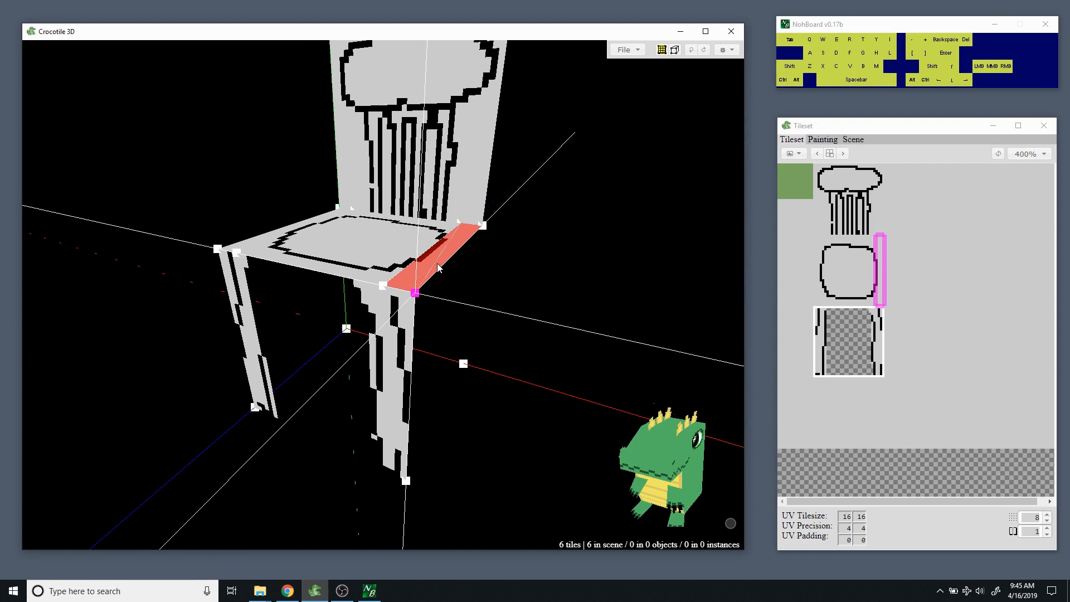
left_click(415, 294)
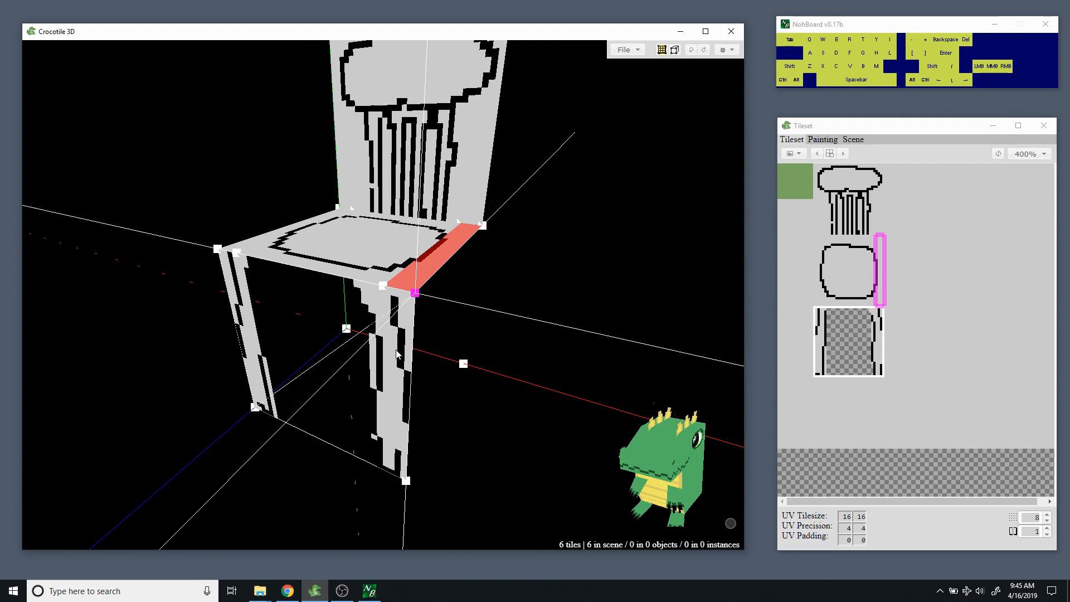
key("d")
key("a")
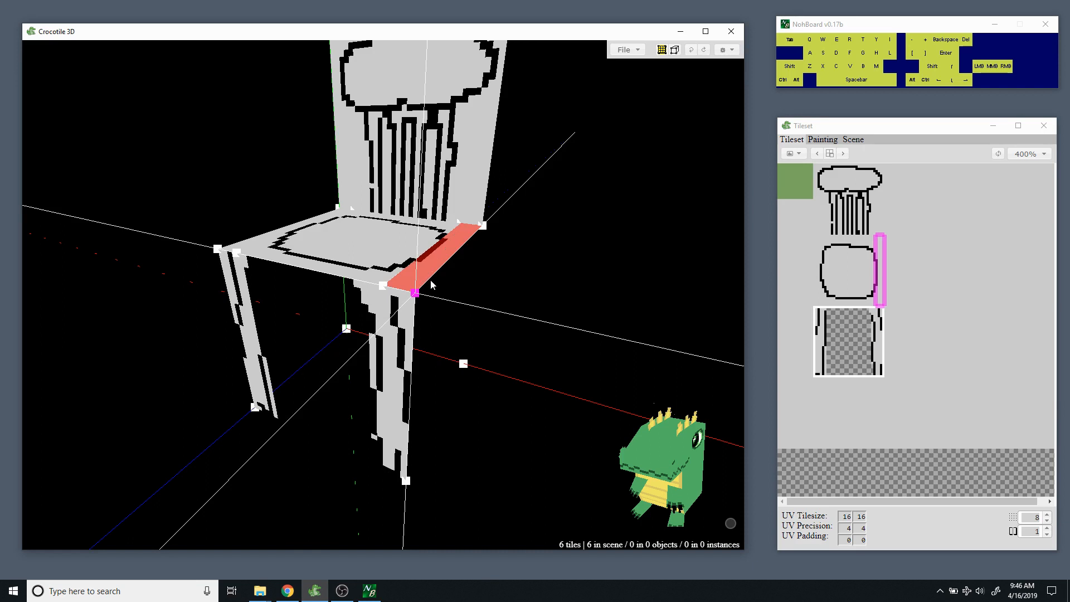
left_click(463, 308)
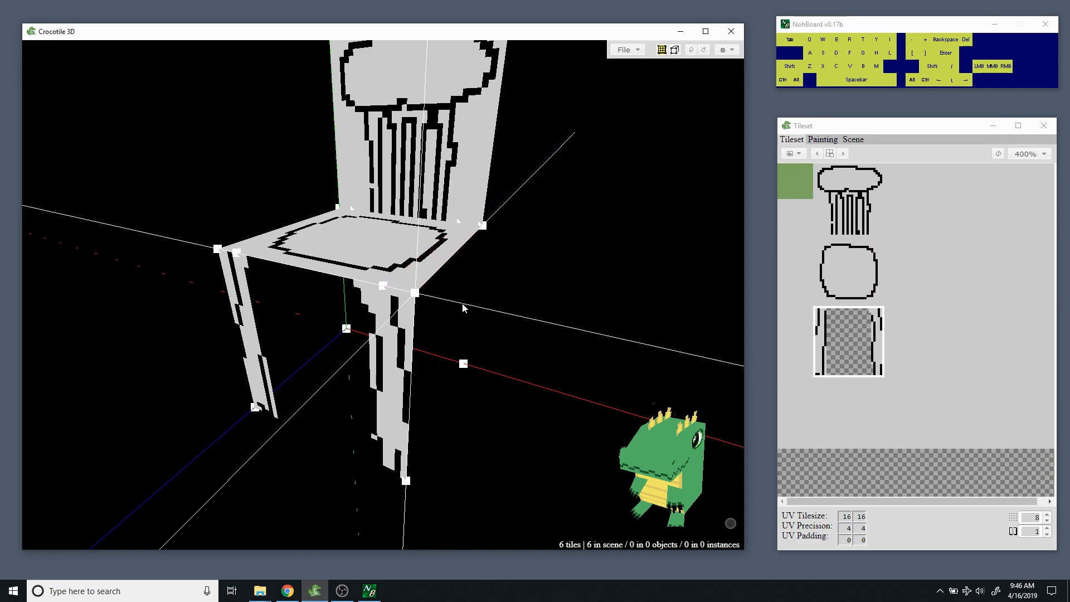
Select only the seat's right face strip, try moving it sideways away from the seat, and undo the move.
left_click(430, 270)
key("d")
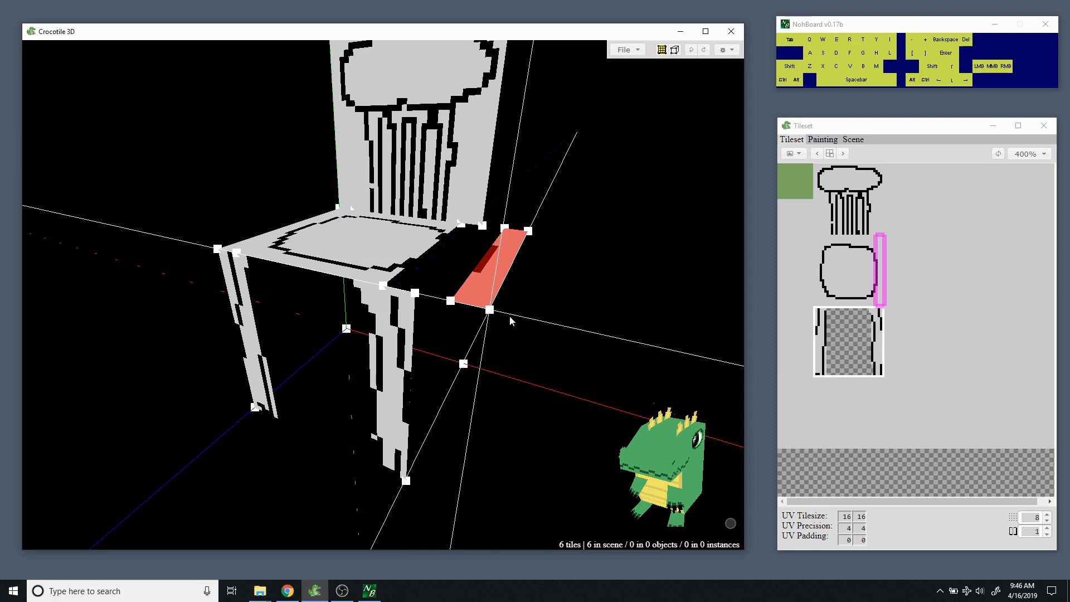
key("ctrl+z")
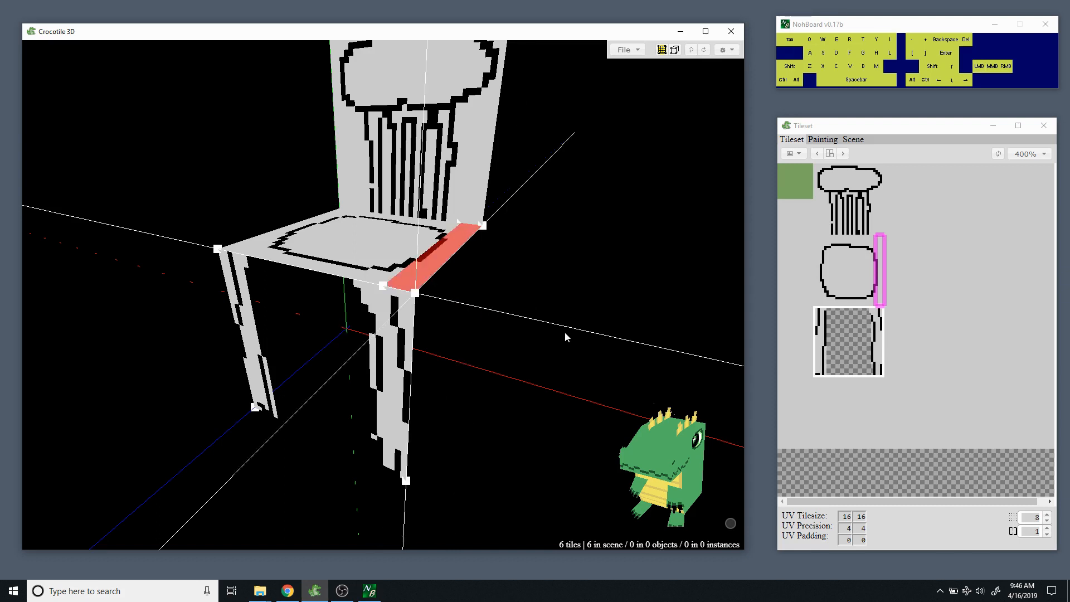
key("d")
left_click_drag(499, 314, 442, 284)
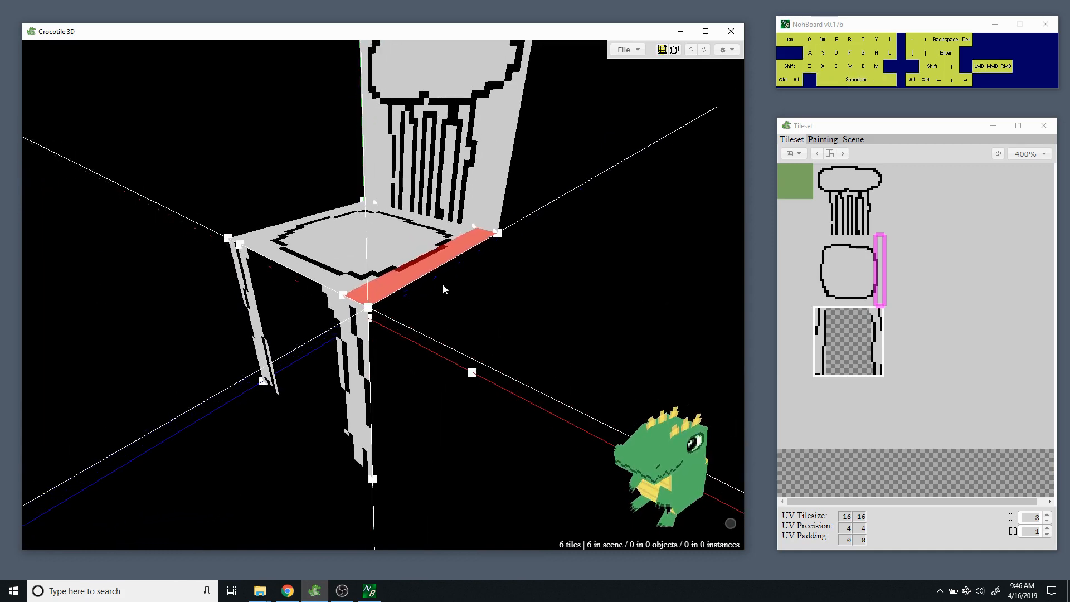
Deselect the face strip along the seat's right side.
left_click(407, 276)
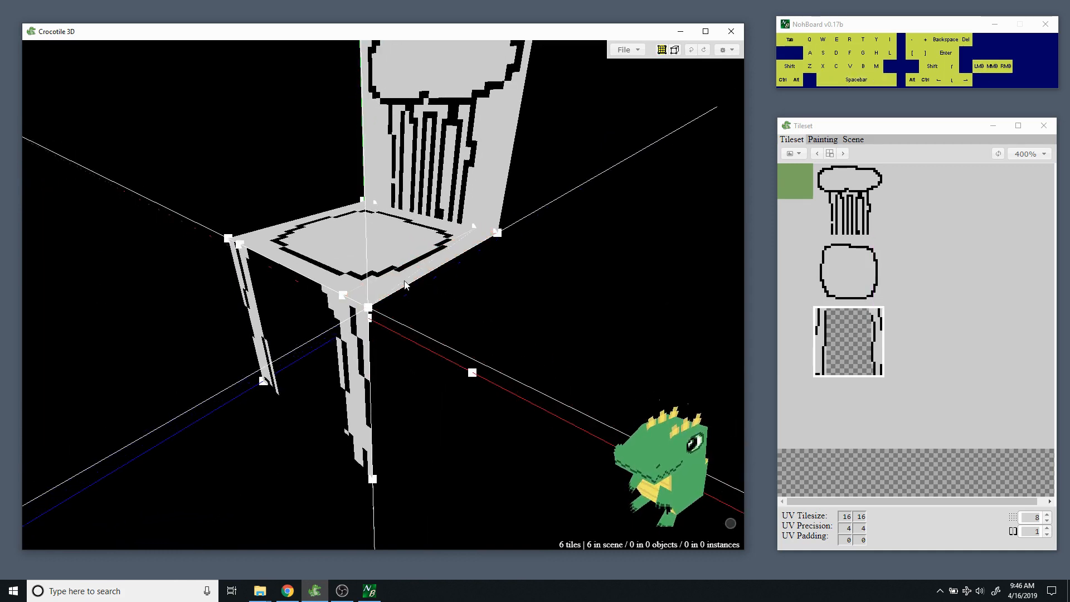
left_click_drag(467, 314, 473, 316)
right_click_drag(473, 315, 506, 300)
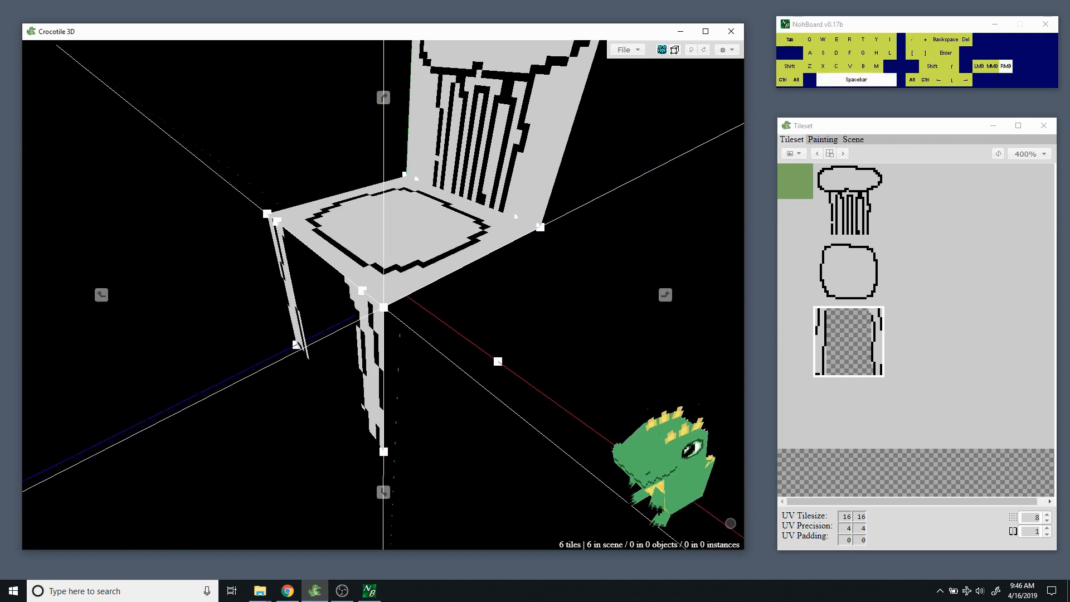
mouse_move(506, 299)
left_mouse_down()
mouse_move(524, 285)
mouse_move(491, 306)
mouse_move(505, 301)
left_mouse_up()
mouse_move(504, 301)
middle_mouse_down()
mouse_move(504, 287)
mouse_move(490, 316)
middle_mouse_up()
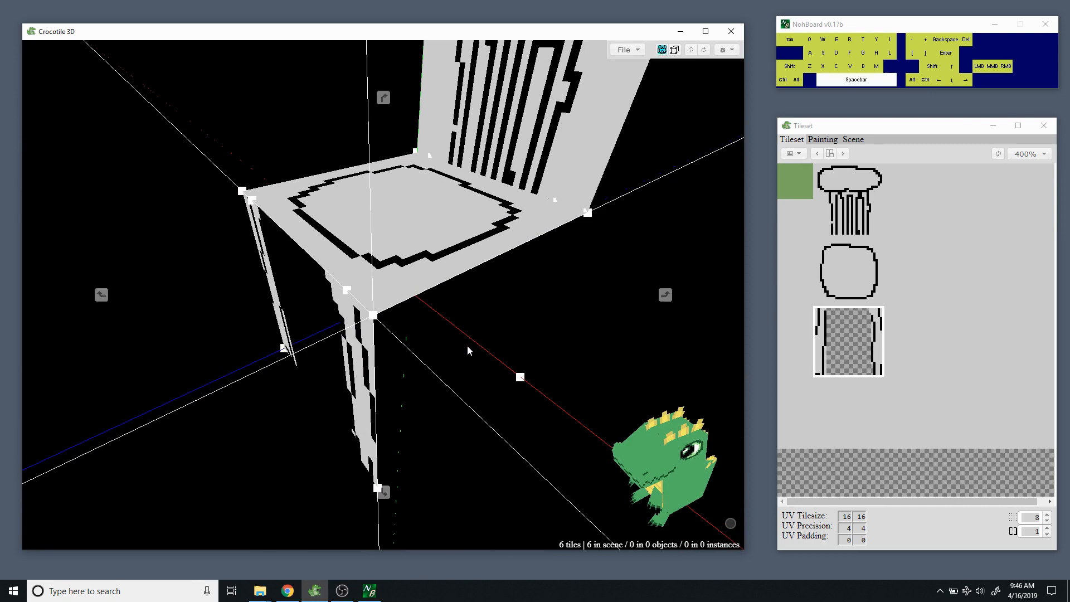
mouse_move(467, 346)
left_mouse_down()
mouse_move(480, 337)
mouse_move(472, 348)
left_mouse_up()
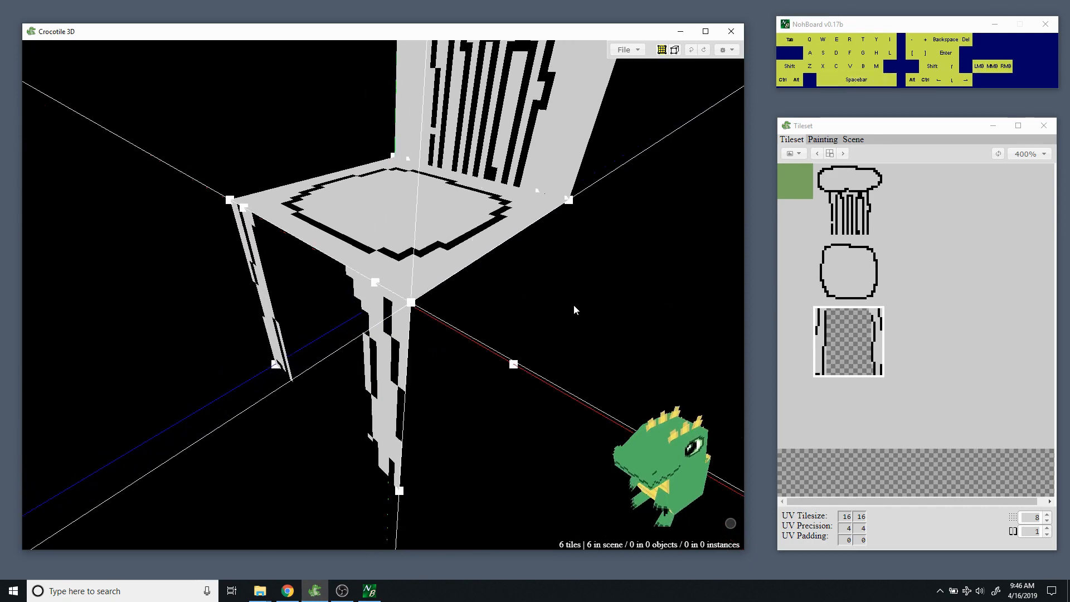
mouse_move(573, 304)
left_mouse_down()
mouse_move(551, 312)
mouse_move(563, 312)
left_mouse_up()
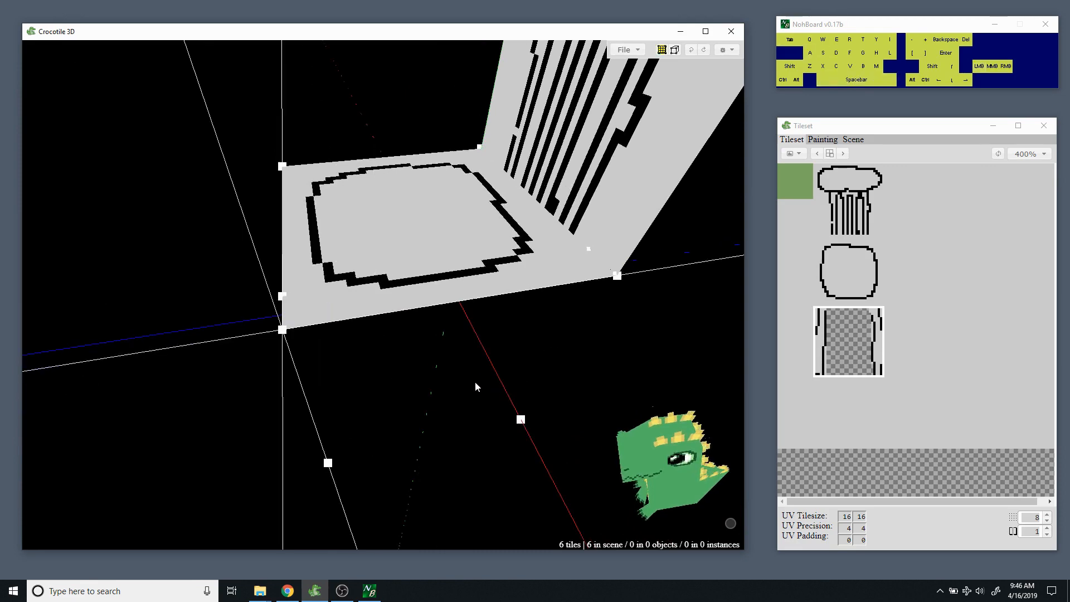
Select only the strip's outer front corner vertex and try moving it along the seat's right edge and back.
left_click_drag(451, 399, 466, 393)
key("d")
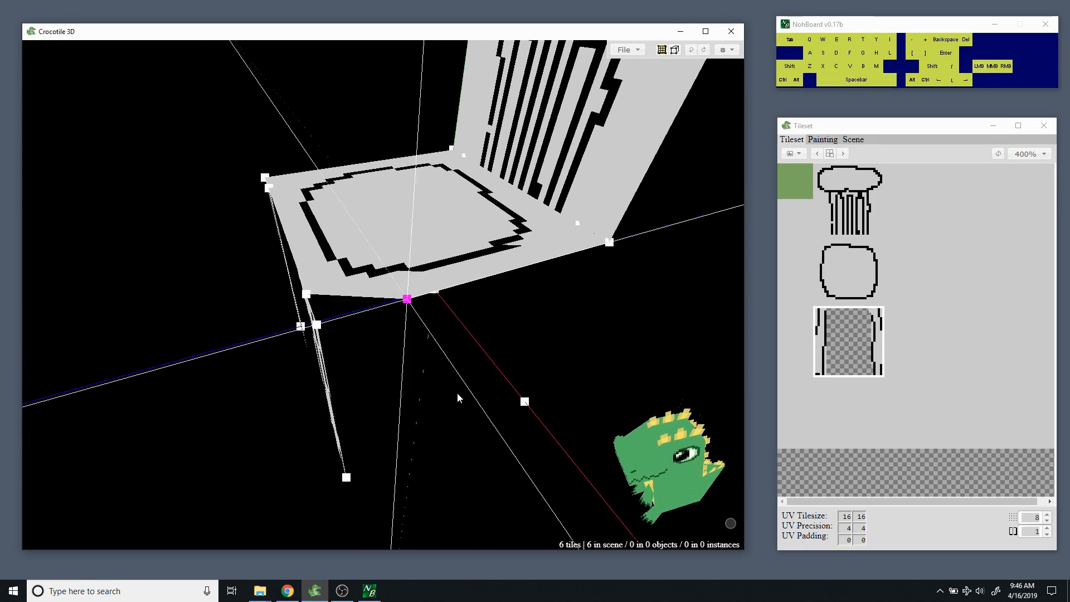
key("a")
key("d")
key("a")
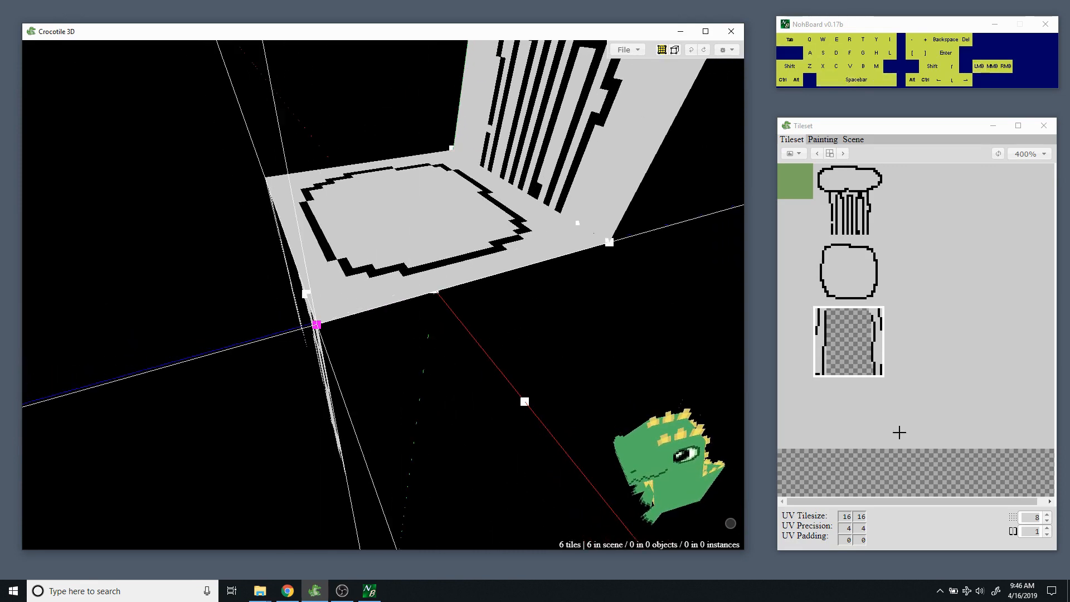
Set the grid movement size to 4 and move the corner vertex one step back along the seat's right edge.
left_click(1046, 522)
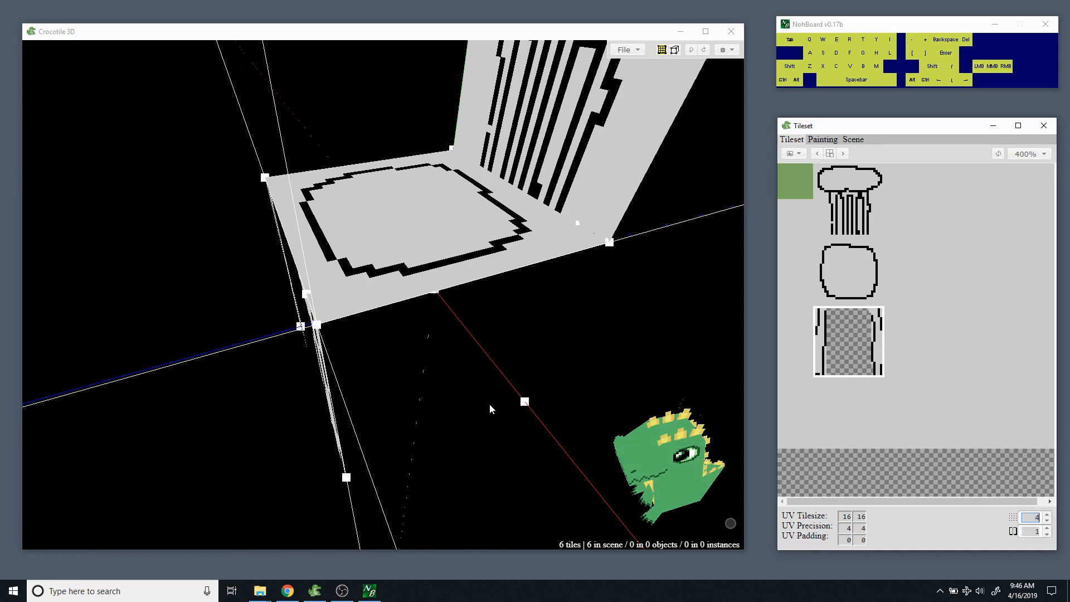
left_click(548, 323)
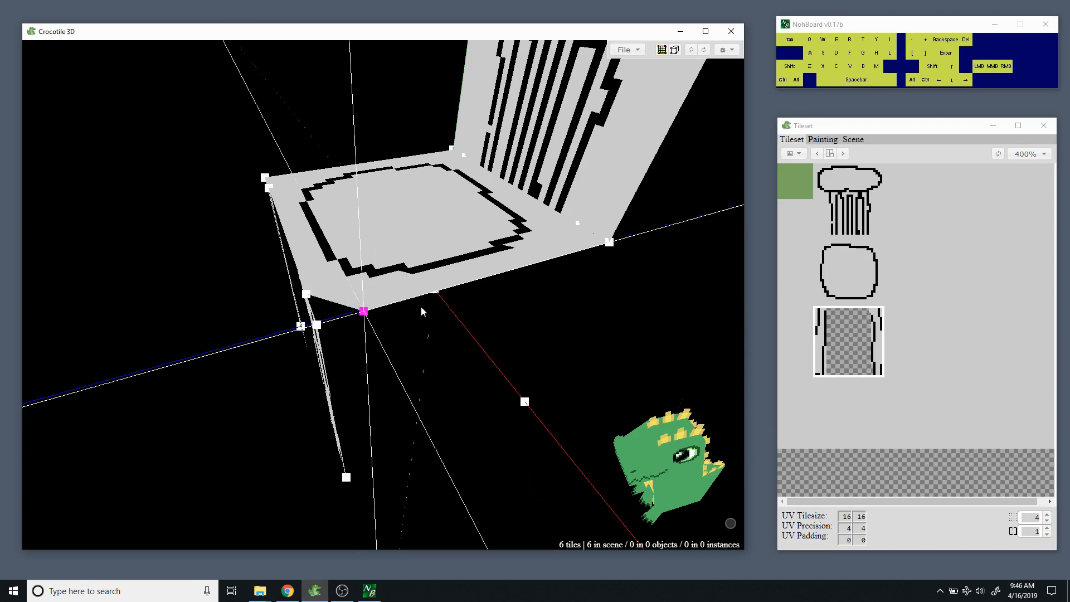
key("space")
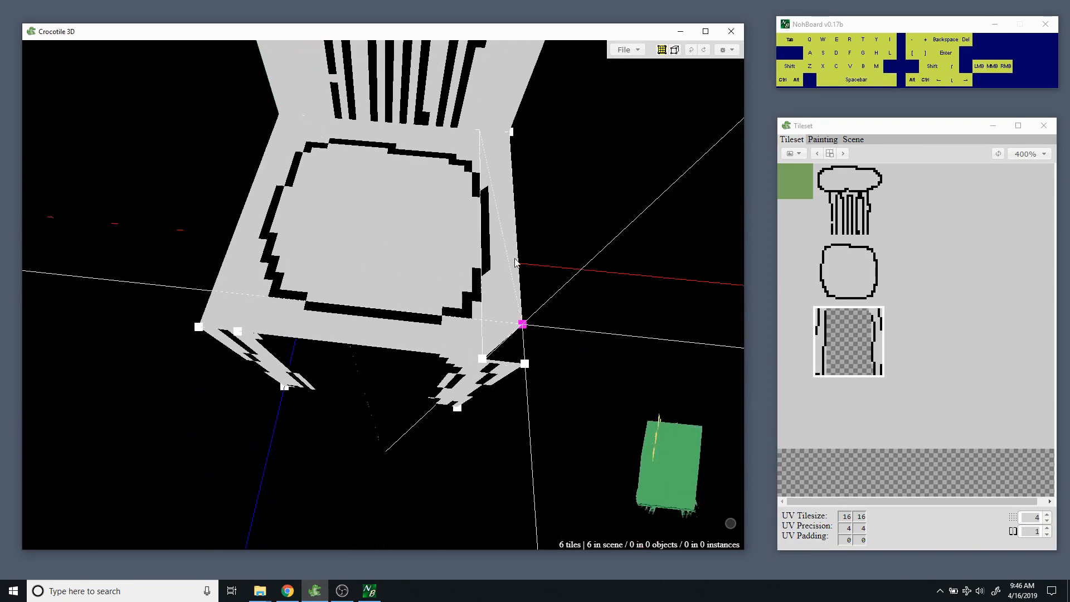
key("space")
left_click_drag(547, 242, 570, 235)
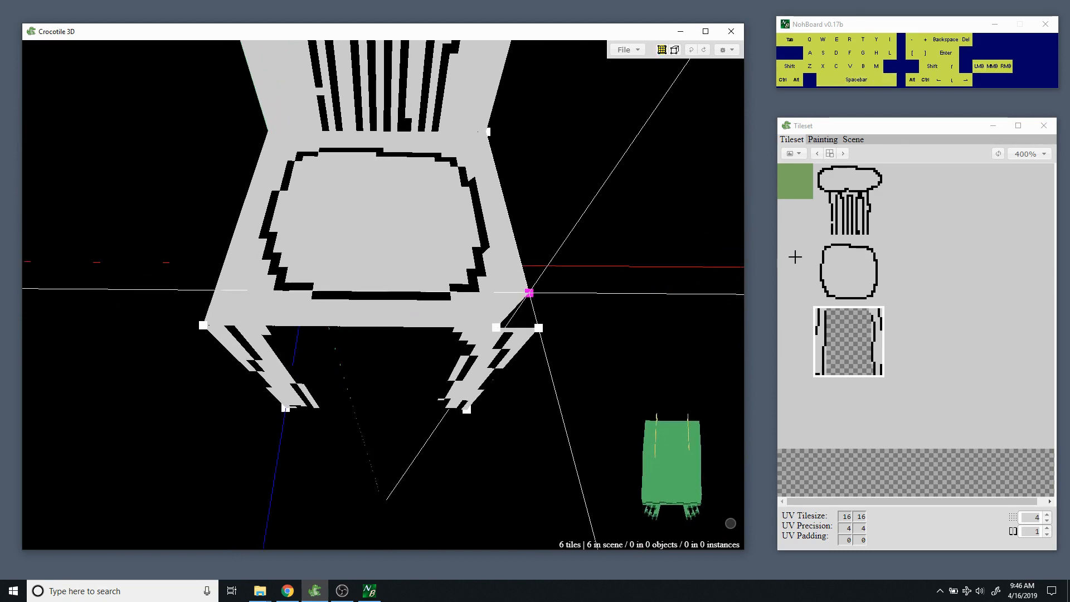
Add the face strip along the seat's right side to the selection.
left_click(502, 277)
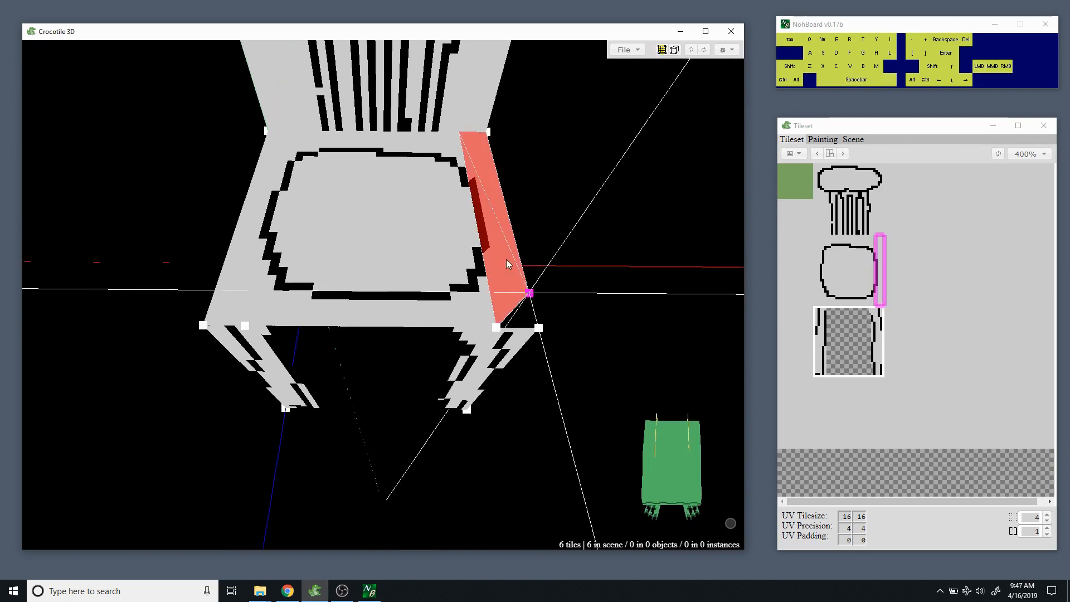
key("space")
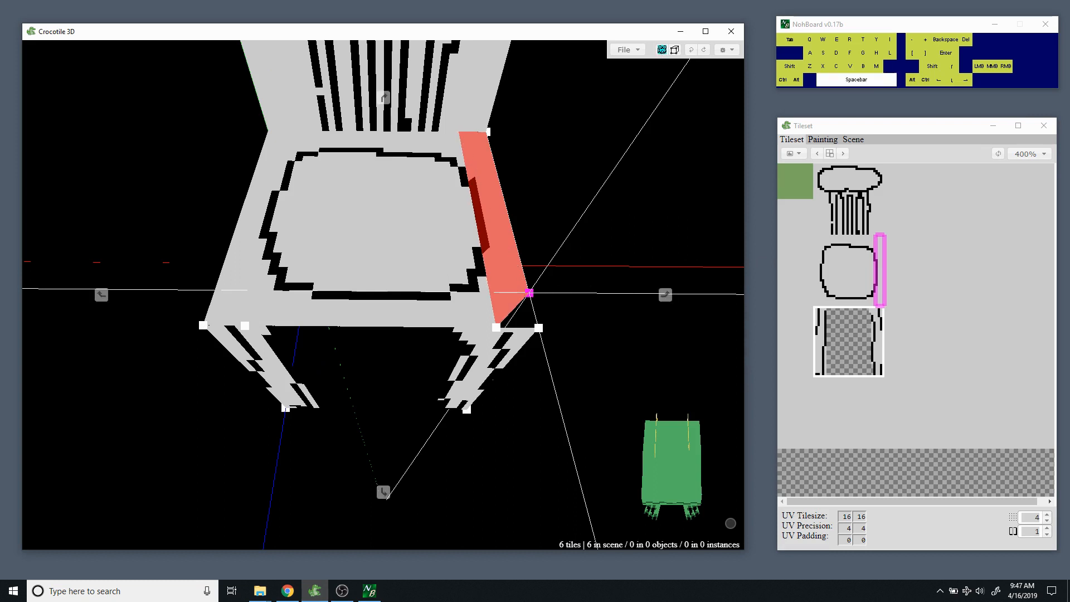
left_click_drag(600, 272, 575, 290)
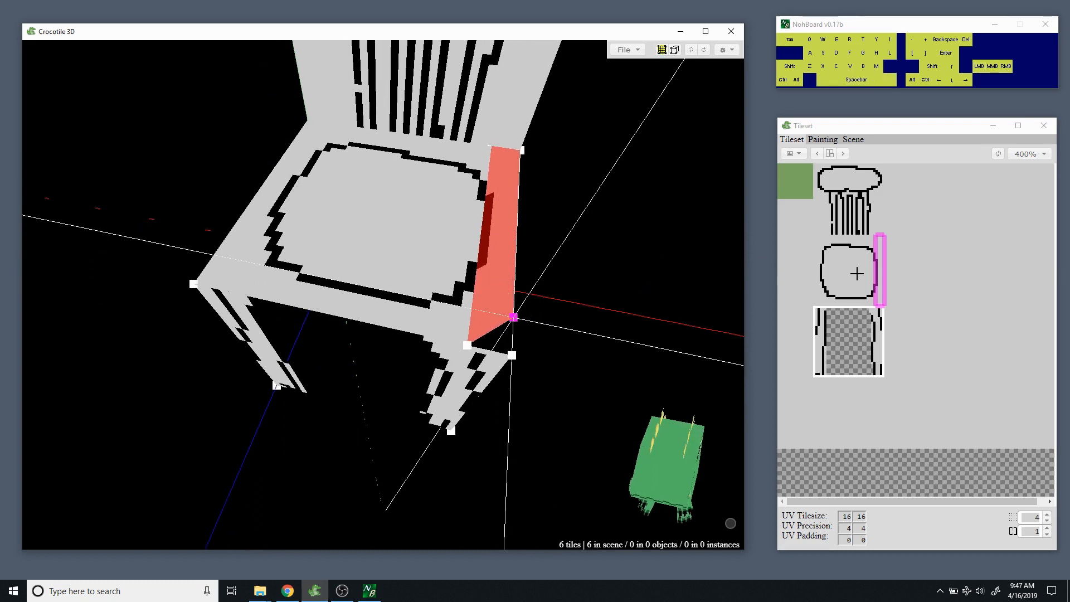
Move the strip's outer front UV corner upward in the tileset to cut off that corner of its texture.
left_click(514, 318)
key("Down")
key("Up")
left_click_drag(898, 307, 892, 309)
key("space")
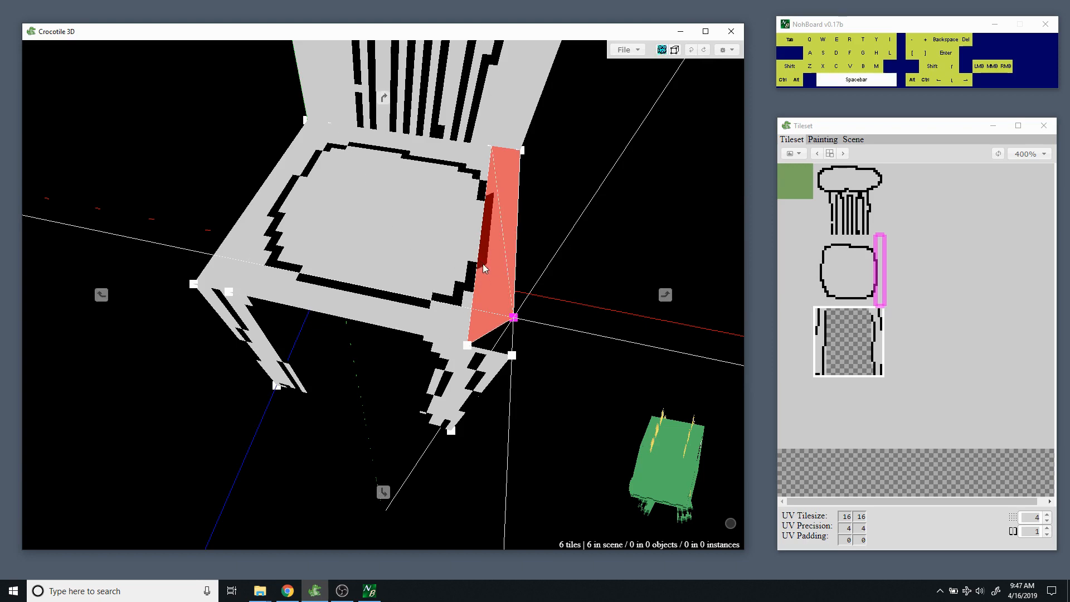
middle_click_drag(483, 269, 484, 301)
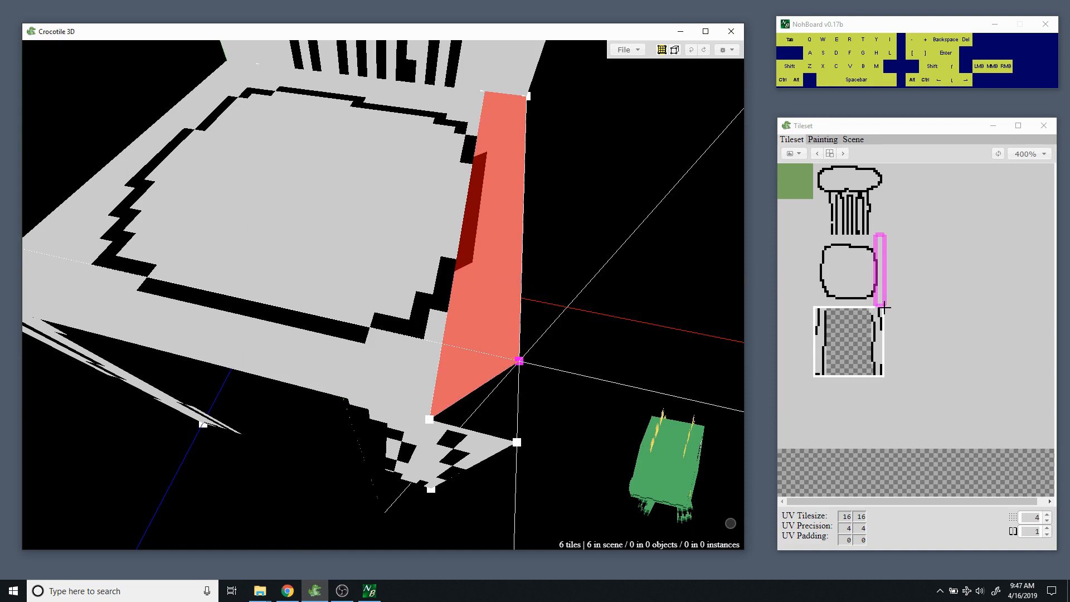
left_click_drag(885, 308, 885, 306)
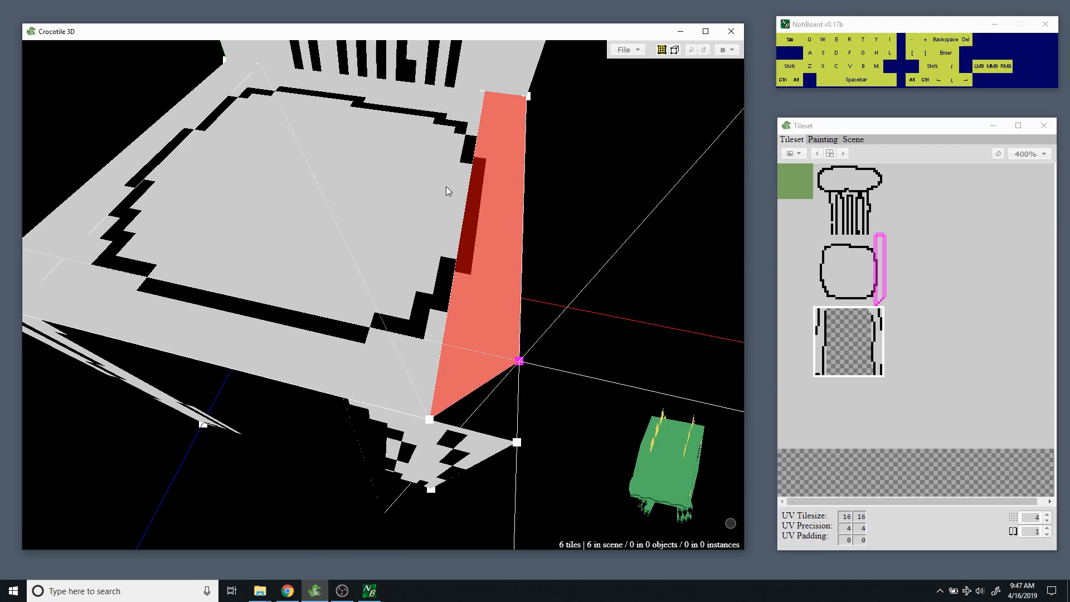
Examine how the texture of the seat's right strip lines up with the seat, from above and from the front.
key("space")
left_click_drag(315, 251, 520, 239)
key("space")
middle_click_drag(451, 186, 453, 226)
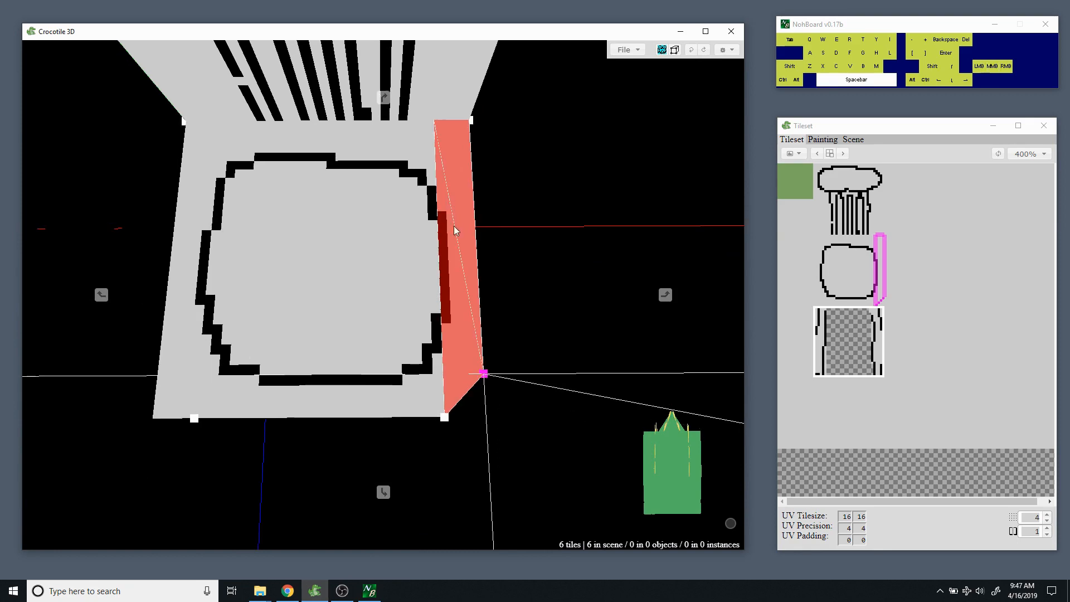
key("space")
left_click_drag(393, 273, 337, 184)
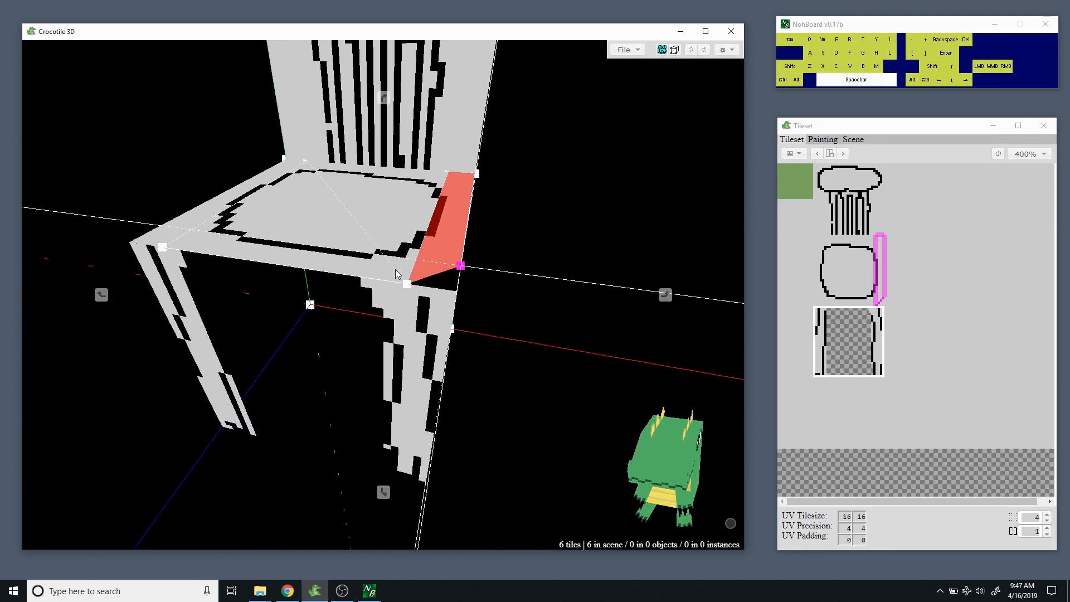
key("space")
mouse_move(518, 268)
left_mouse_down()
mouse_move(531, 266)
mouse_move(515, 271)
left_mouse_up()
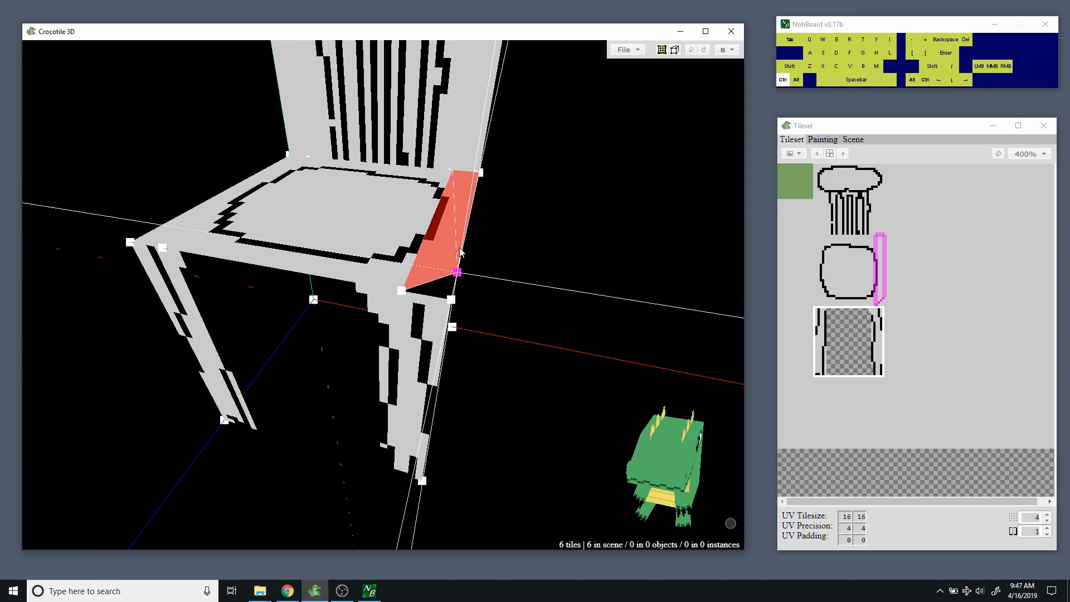
Shift the strip one step away from the seat's right edge, move it back against the seat and deselect it.
key("ctrl+d")
key("space")
left_click_drag(527, 309, 485, 390)
left_click_drag(384, 404, 601, 268)
left_click(542, 245)
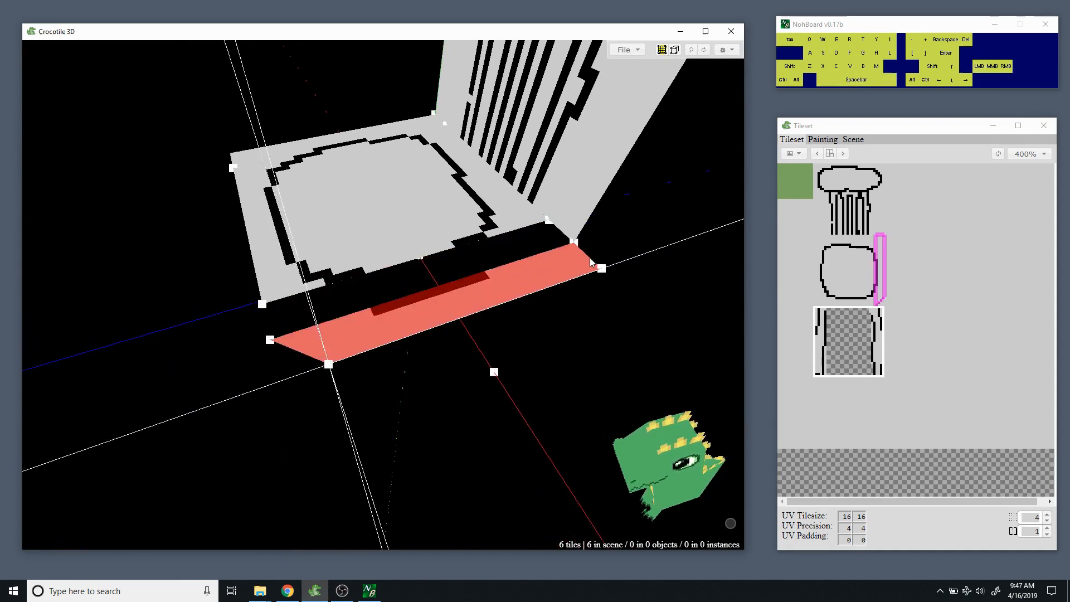
left_click(562, 264)
left_click(547, 272)
key("w")
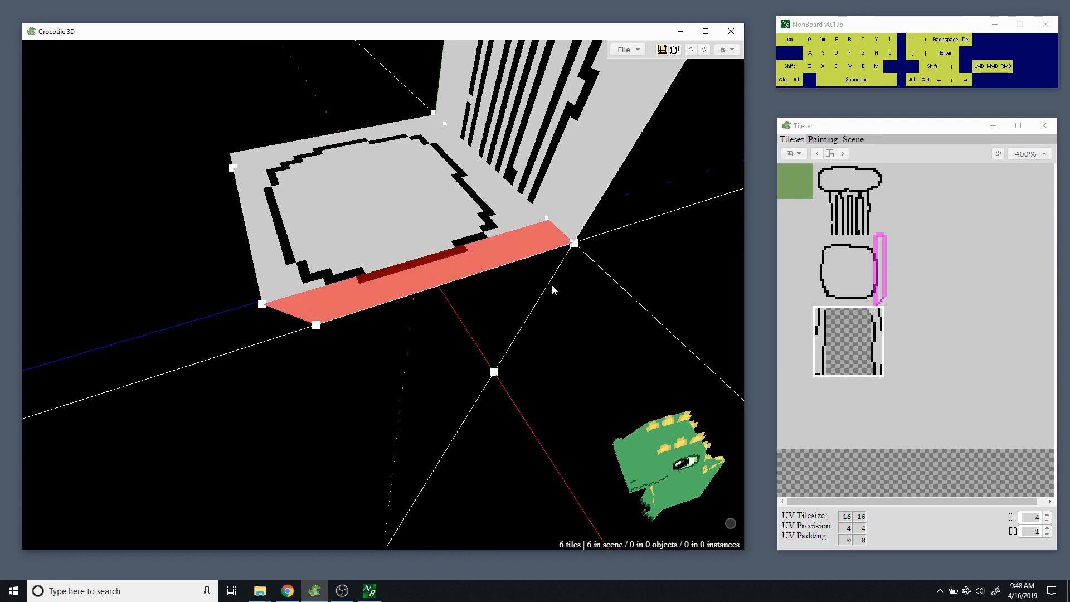
left_click(532, 252)
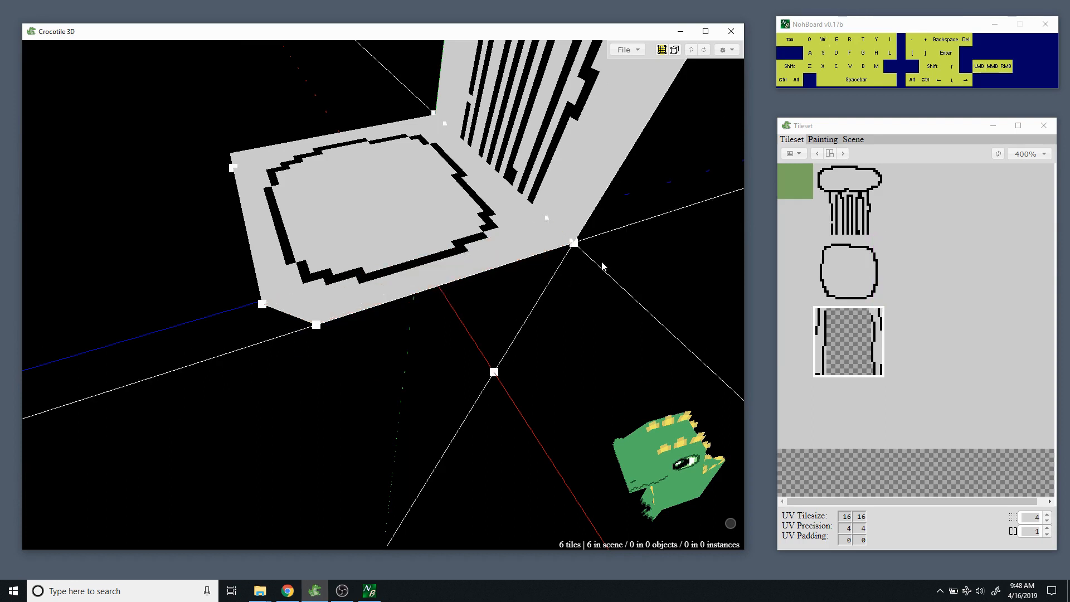
Move the right strip's outer back corner vertex one step forward and cut the matching UV corner in the tileset.
key("space")
left_click_drag(552, 272, 724, 328)
key("s")
key("space")
left_click_drag(541, 310, 560, 283)
left_click(506, 241)
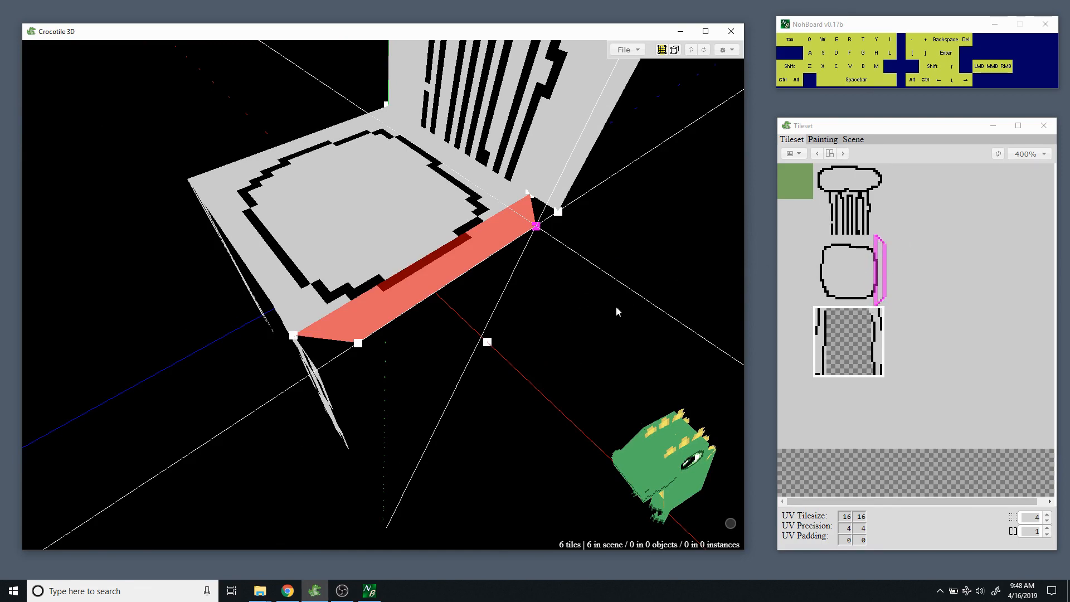
Deselect the right strip and examine the seat's cut corners from above and from the front.
left_click_drag(617, 306, 447, 235)
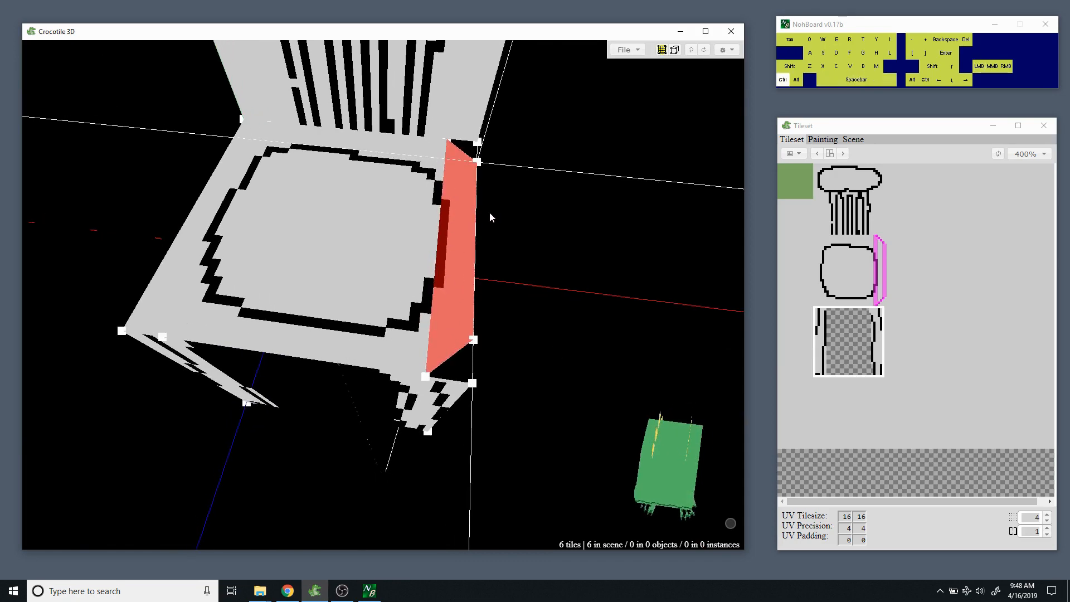
mouse_move(523, 241)
left_mouse_down()
mouse_move(399, 83)
mouse_move(432, 162)
mouse_move(495, 201)
mouse_move(500, 227)
left_mouse_up()
middle_click_drag(498, 228, 498, 274)
middle_click_drag(496, 206, 493, 227)
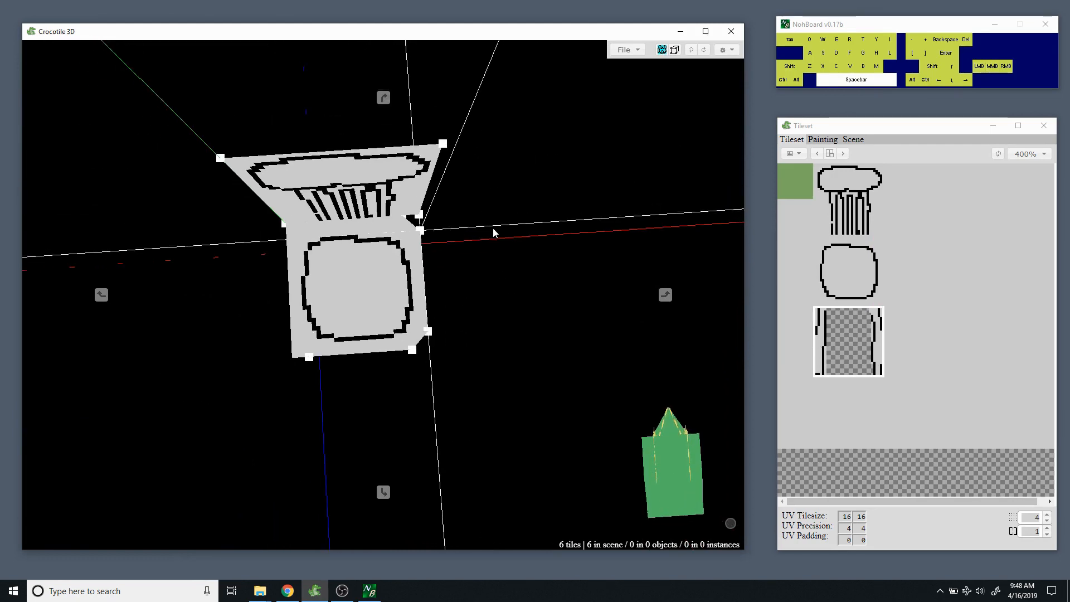
left_click_drag(401, 374, 382, 301)
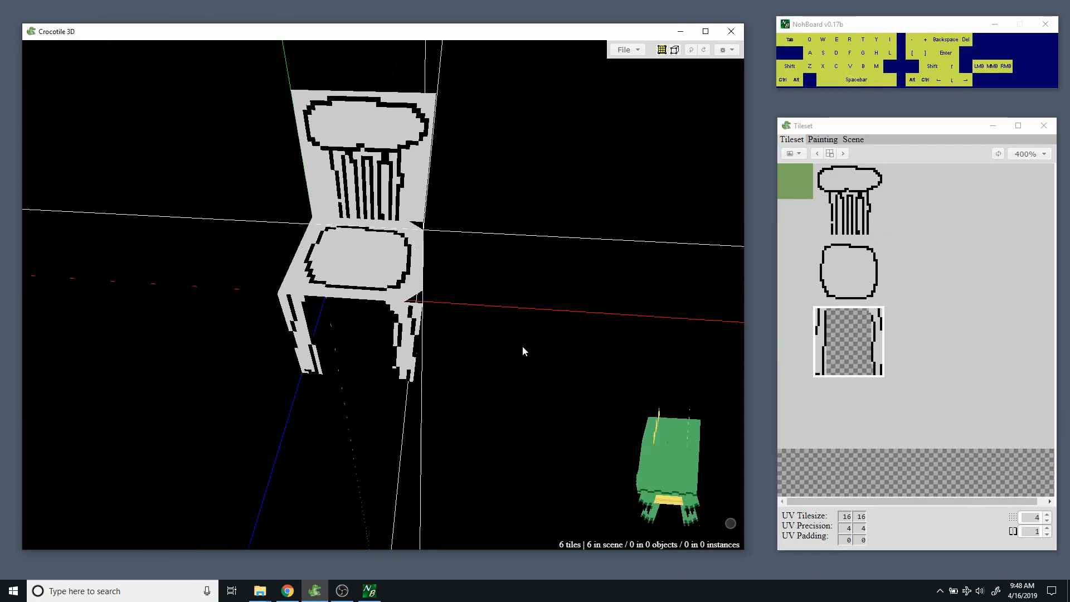
left_click(413, 224)
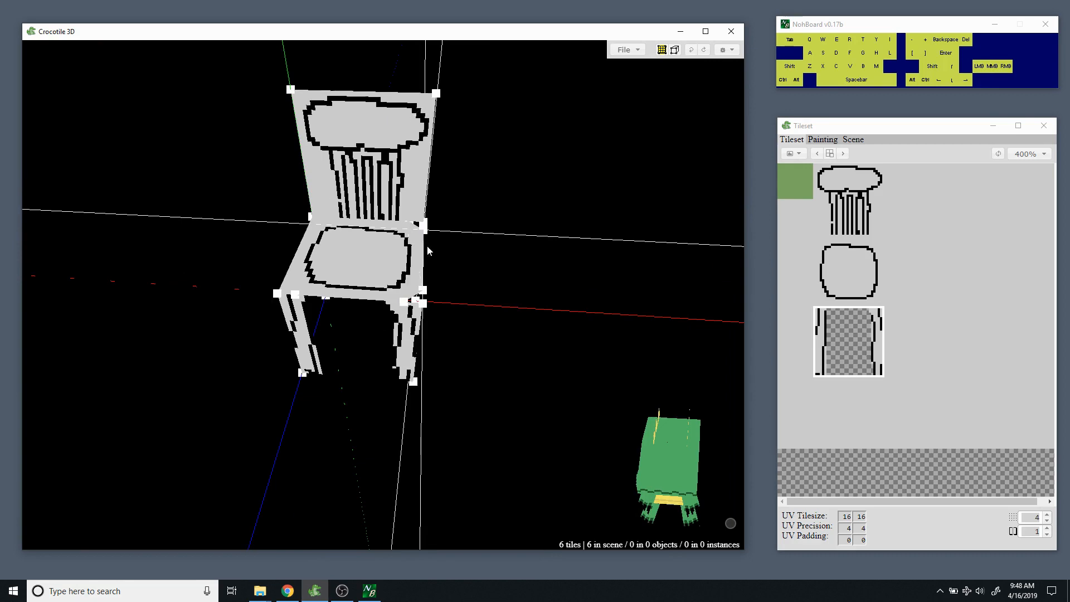
key("space")
left_click_drag(433, 306, 506, 312)
middle_click_drag(506, 313, 507, 279)
middle_click_drag(411, 305, 411, 296)
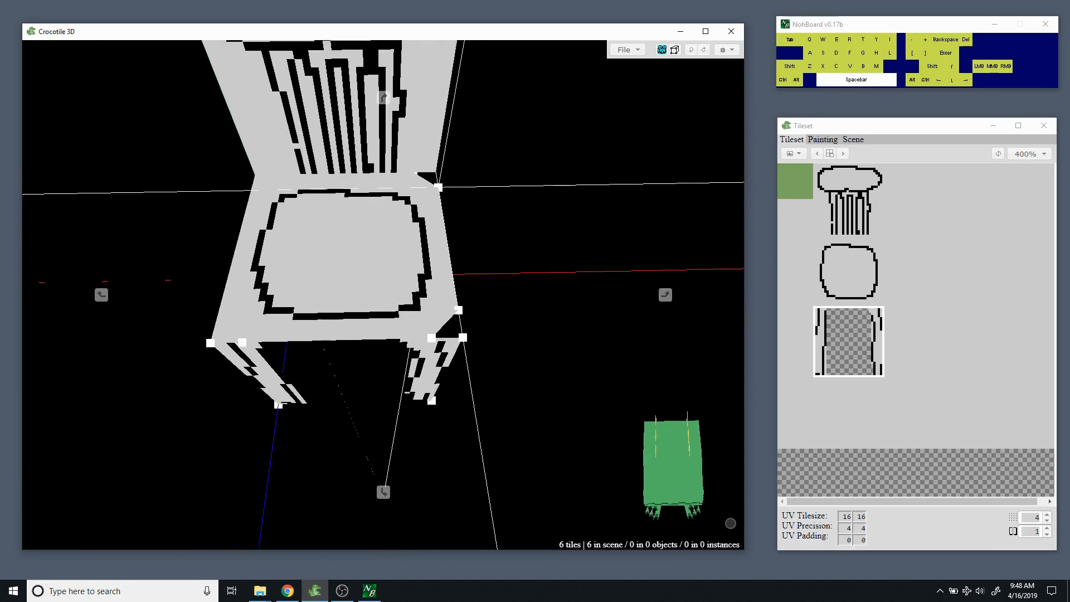
Select the strip along the seat's left side and move it one step outward, away from the seat.
right_click_drag(411, 295, 497, 295)
left_click(326, 316)
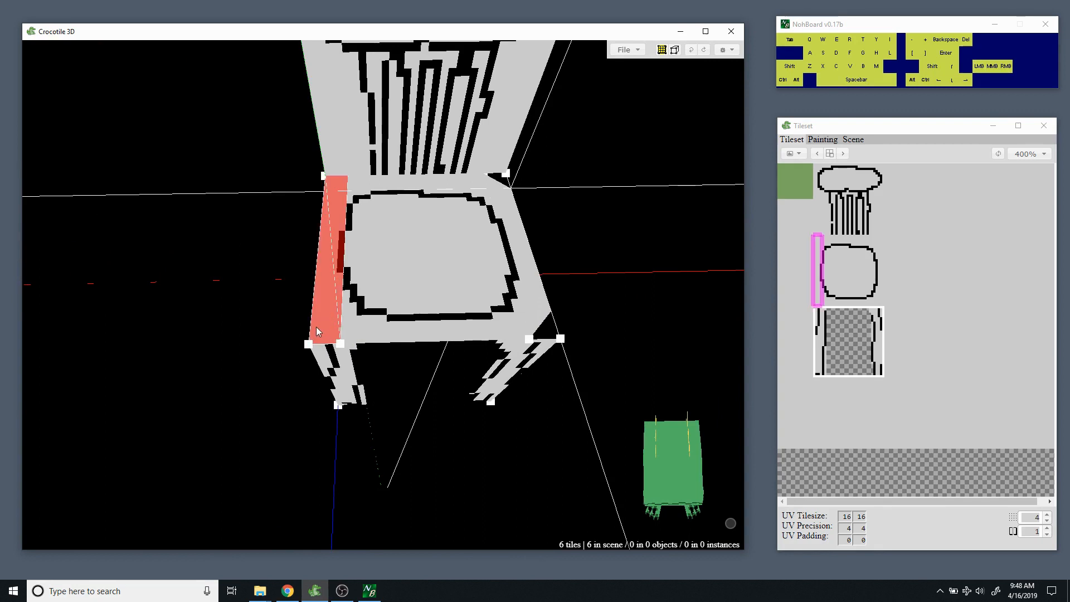
mouse_move(328, 302)
left_mouse_down()
mouse_move(295, 319)
mouse_move(292, 298)
left_mouse_up()
left_click(295, 299)
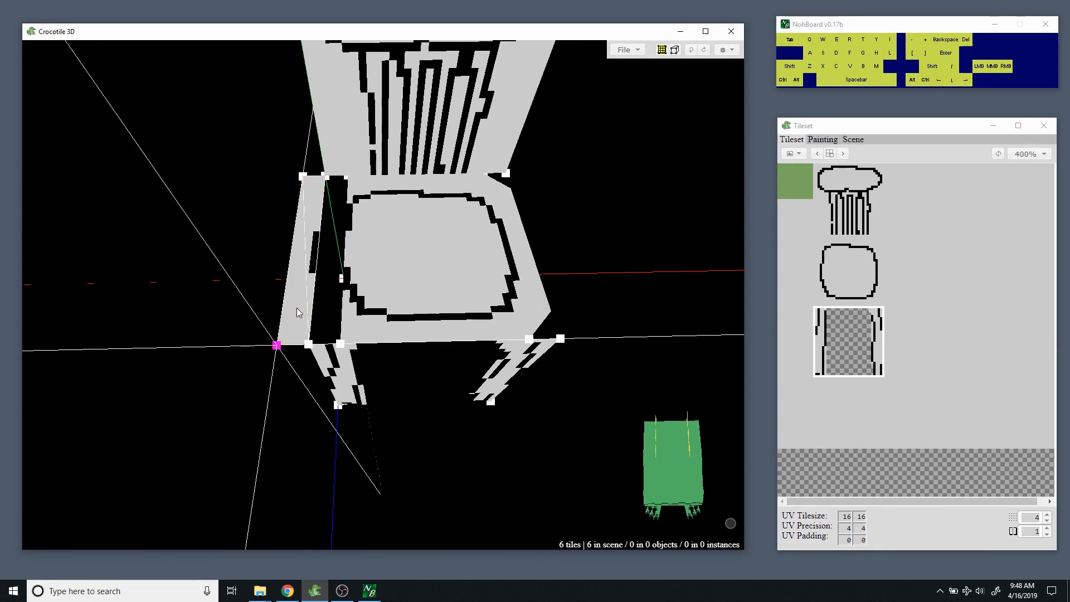
Move the left strip's outer front corner vertex one step back and its outer back corner vertex one step forward.
left_click_drag(289, 353, 289, 276)
left_click(294, 253)
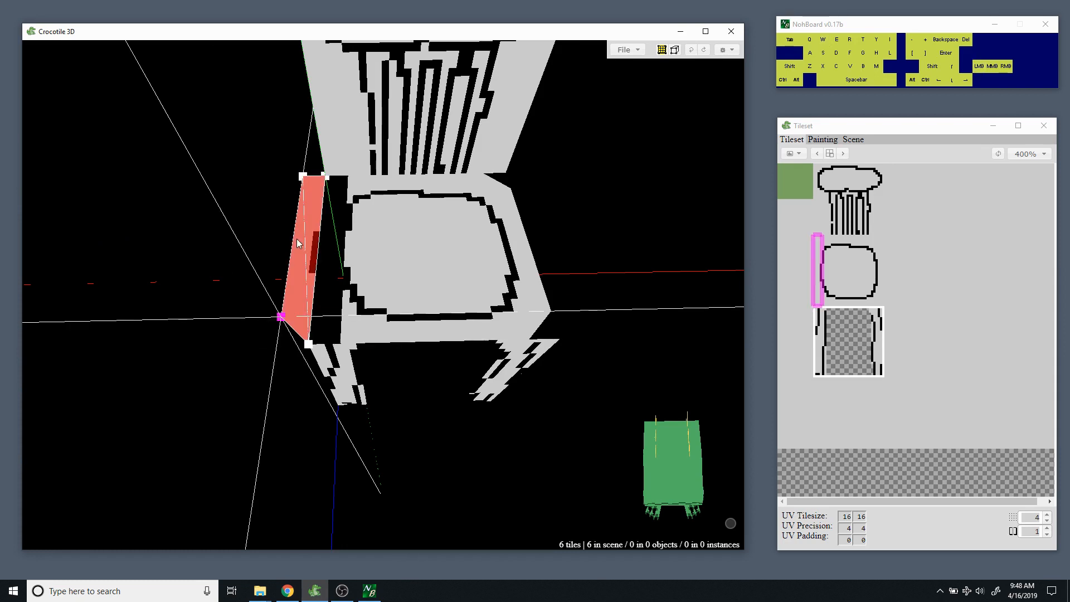
left_click(300, 283, "ctrl")
left_click(303, 176)
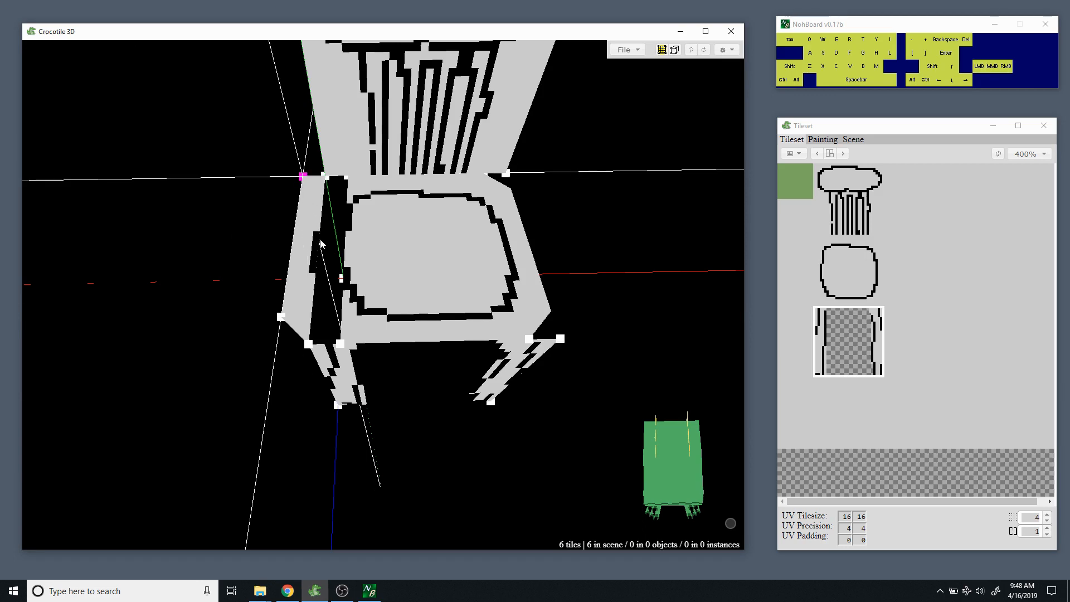
key("s")
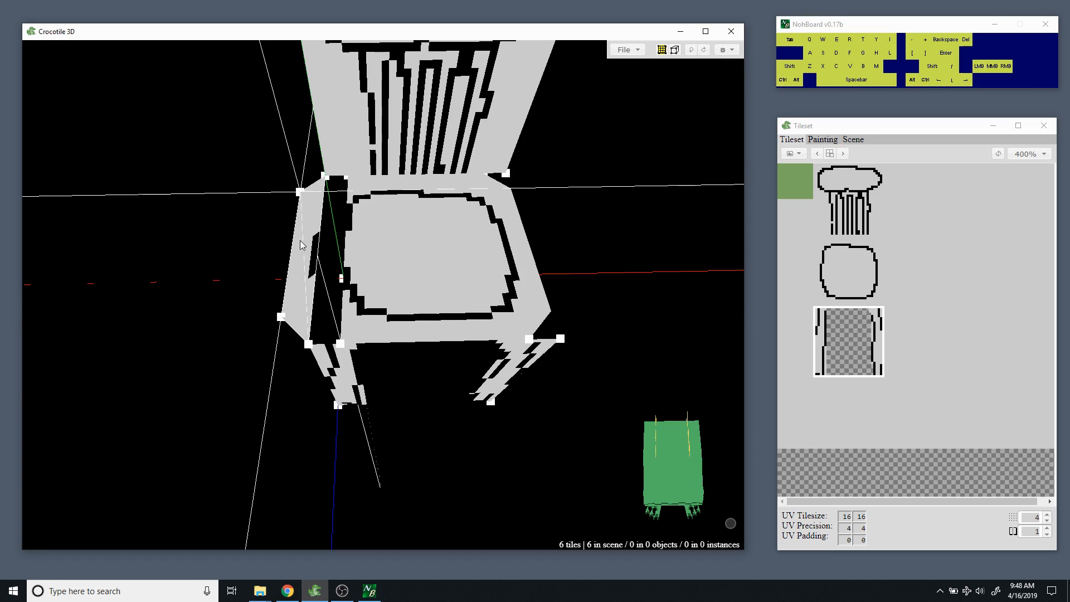
Select the left strip and cut both outer corners of its UV area in the tileset to match its shape.
left_click(300, 242)
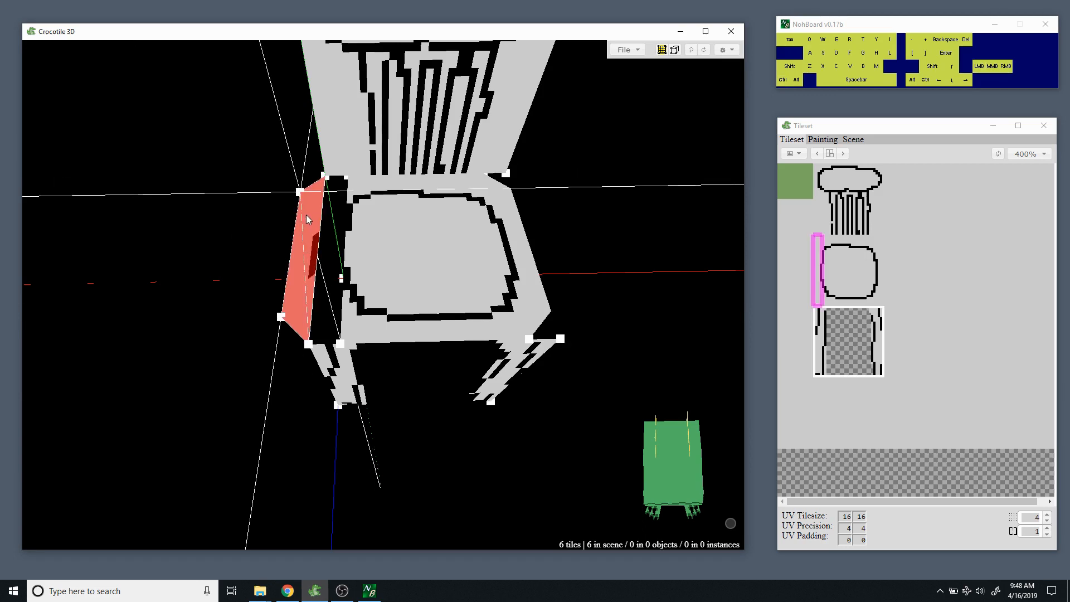
left_click(300, 192)
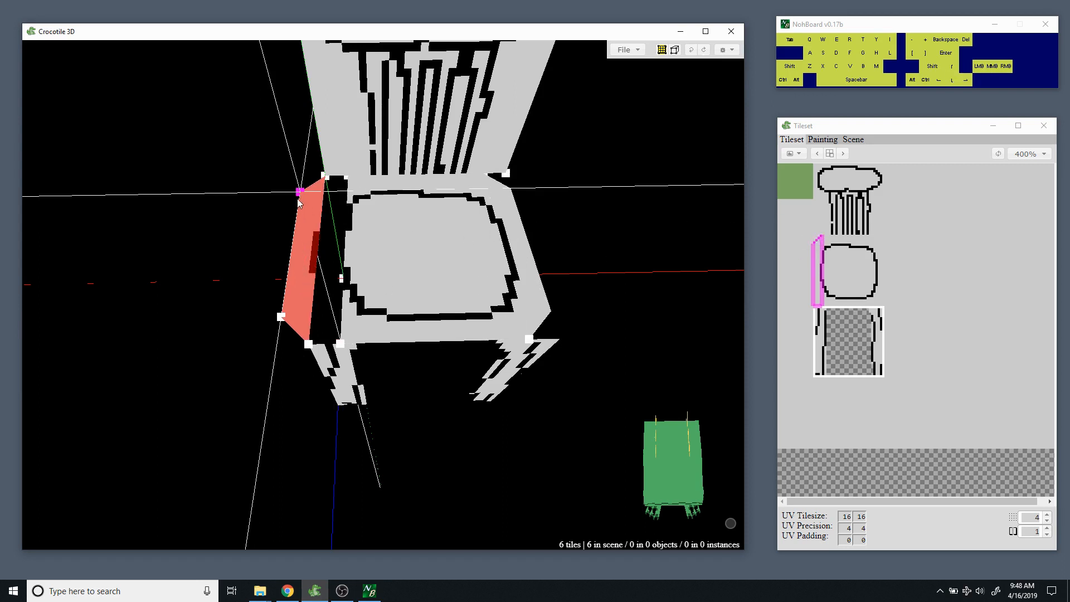
left_click(281, 317)
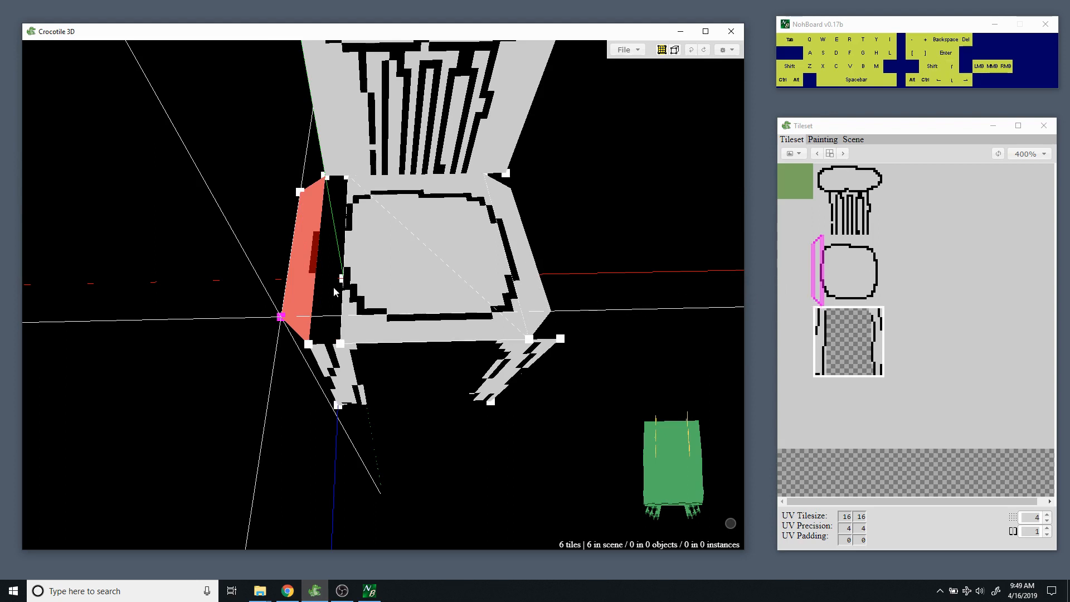
Move the reshaped left strip one step inward against the seat and deselect it.
left_click_drag(303, 285, 326, 286)
key("ctrl+d")
key("space")
left_click_drag(607, 301, 310, 260)
key("space")
key("space")
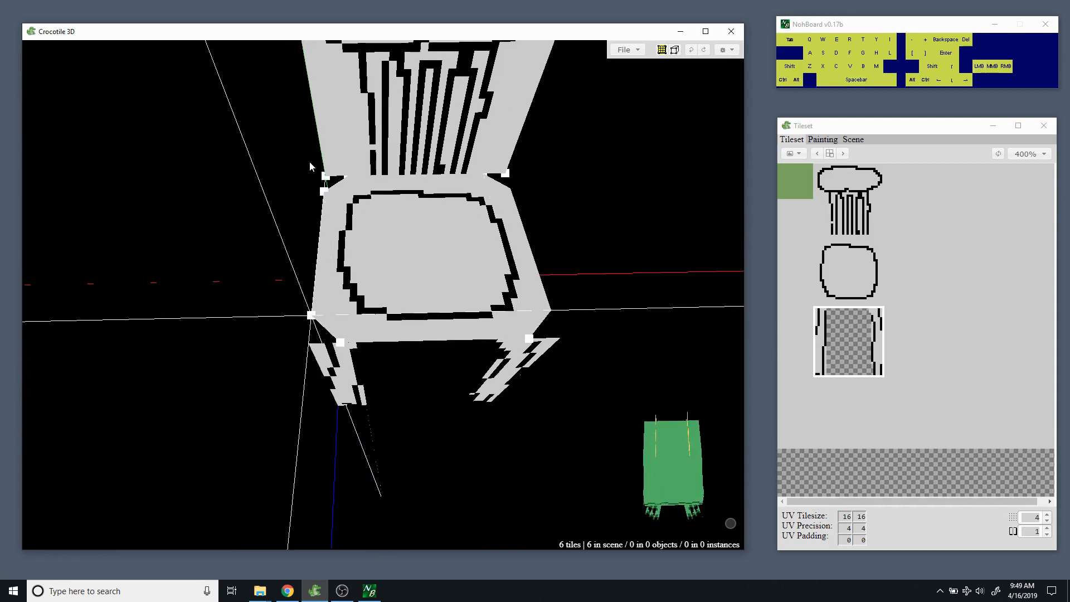
Examine the chair's cut seat corners, legs and backrest from several angles and distances.
key("space")
mouse_move(309, 167)
left_mouse_down()
mouse_move(390, 134)
mouse_move(363, 172)
mouse_move(318, 162)
left_mouse_up()
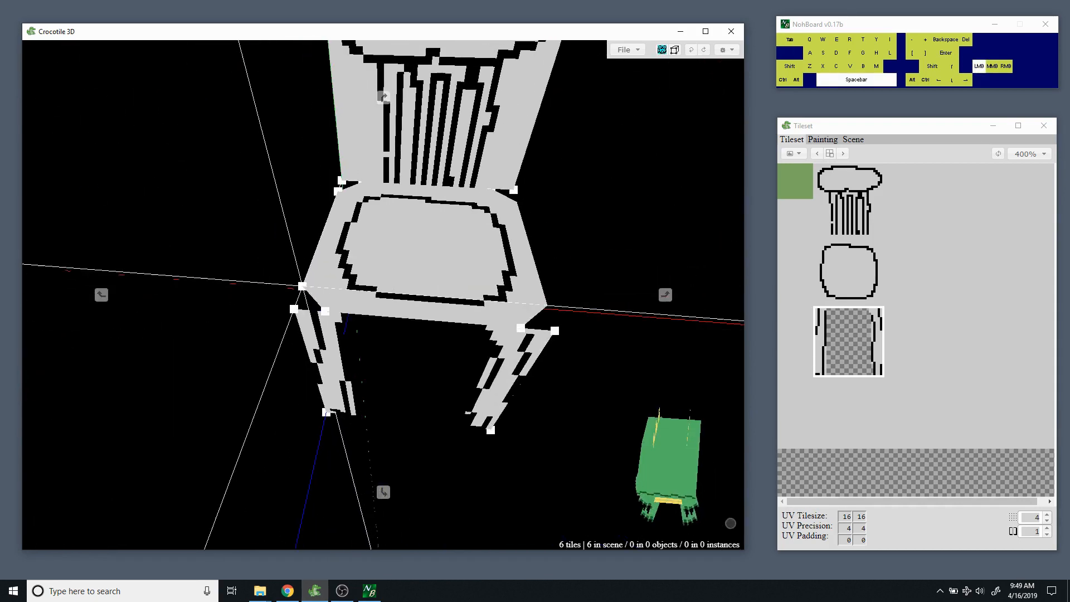
key("space")
left_click_drag(297, 237, 251, 204)
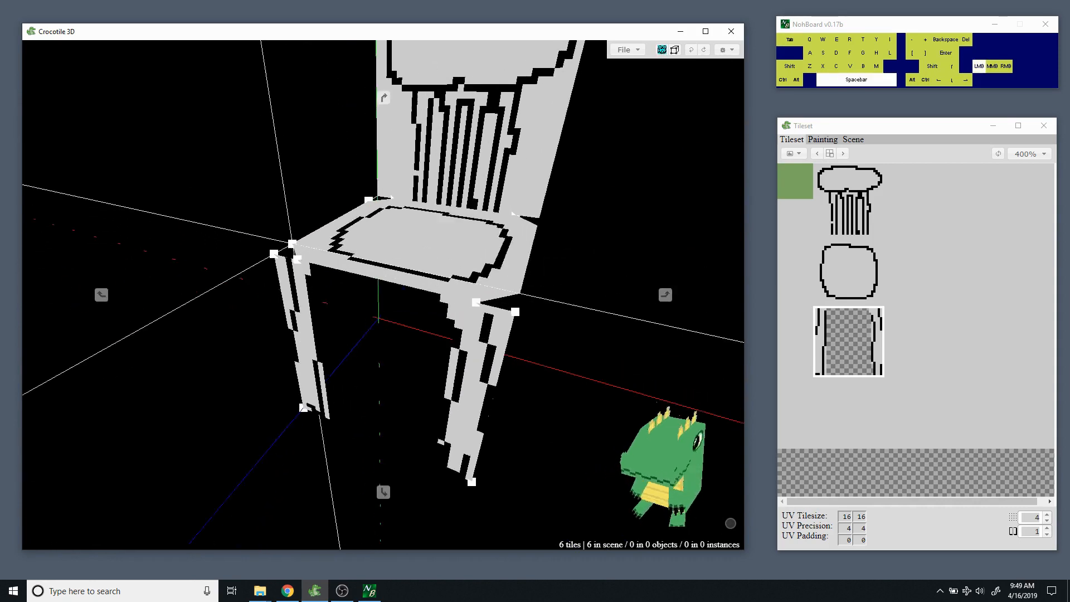
left_click_drag(446, 218, 387, 243)
key("space")
middle_click_drag(387, 244, 387, 279)
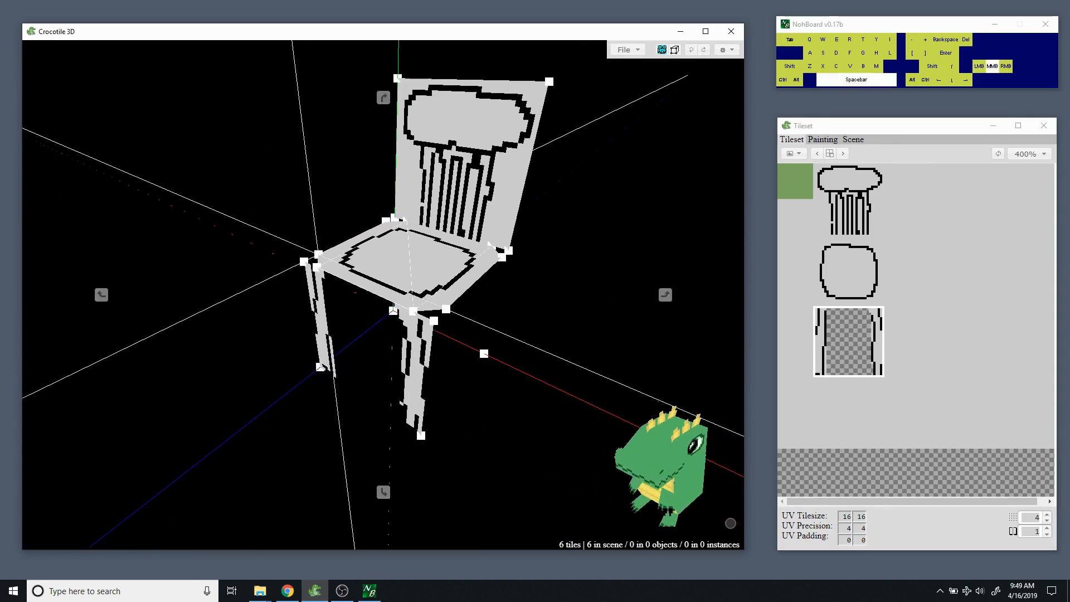
key("space")
left_click_drag(499, 327, 521, 345)
middle_click_drag(520, 346, 520, 310)
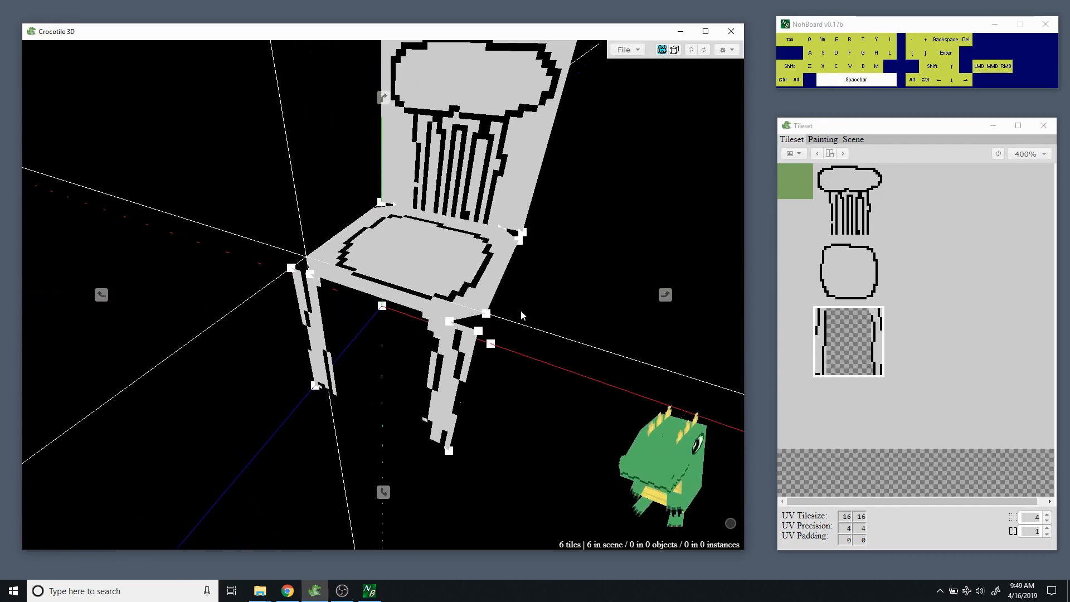
key("space")
left_click_drag(493, 295, 566, 249)
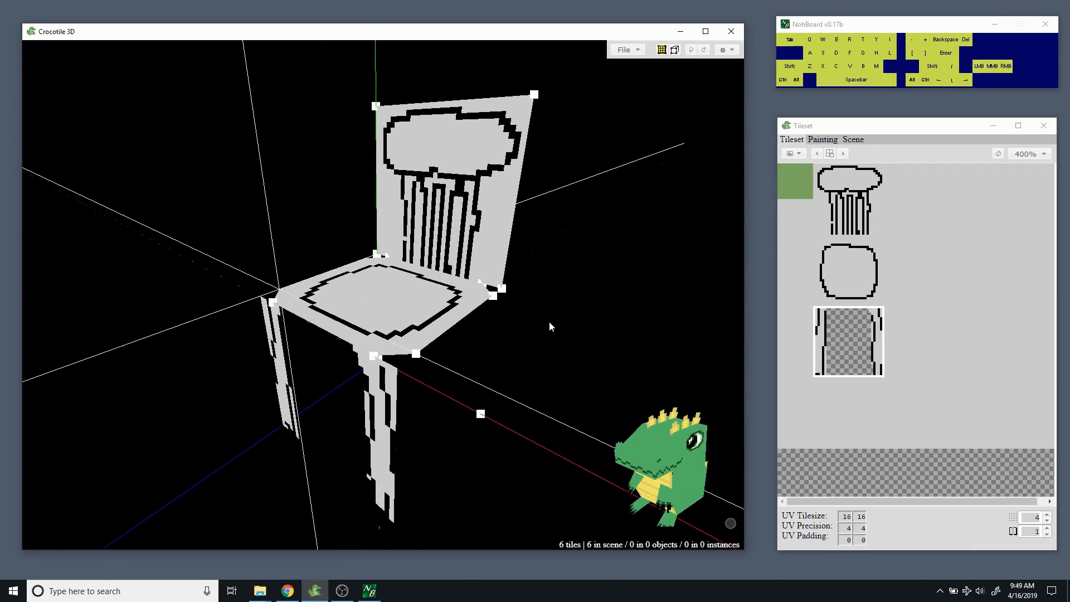
key("space")
left_click_drag(550, 323, 510, 293)
key("space")
key("space")
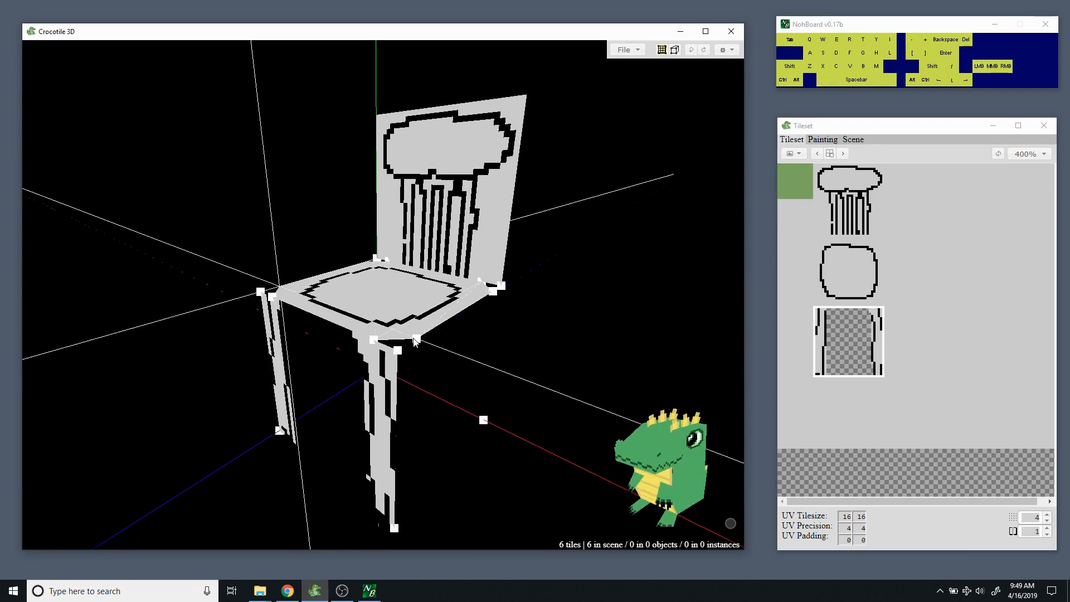
key("space")
middle_click_drag(396, 275, 450, 302)
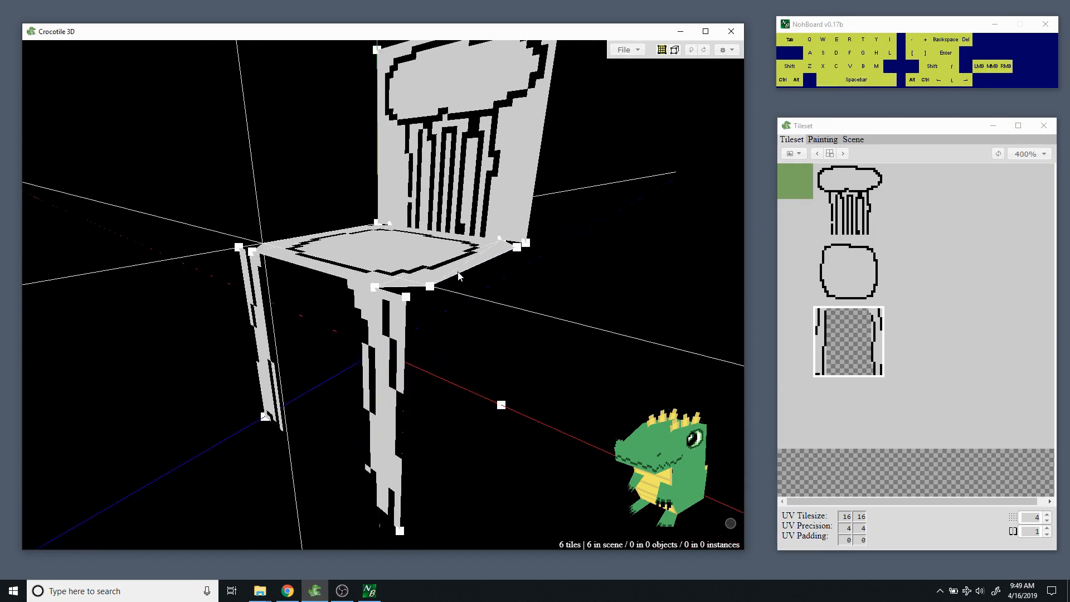
Select an area one tile wide and two high beside the seat in the tileset and paint a black vertical line near its left edge.
left_click(889, 282)
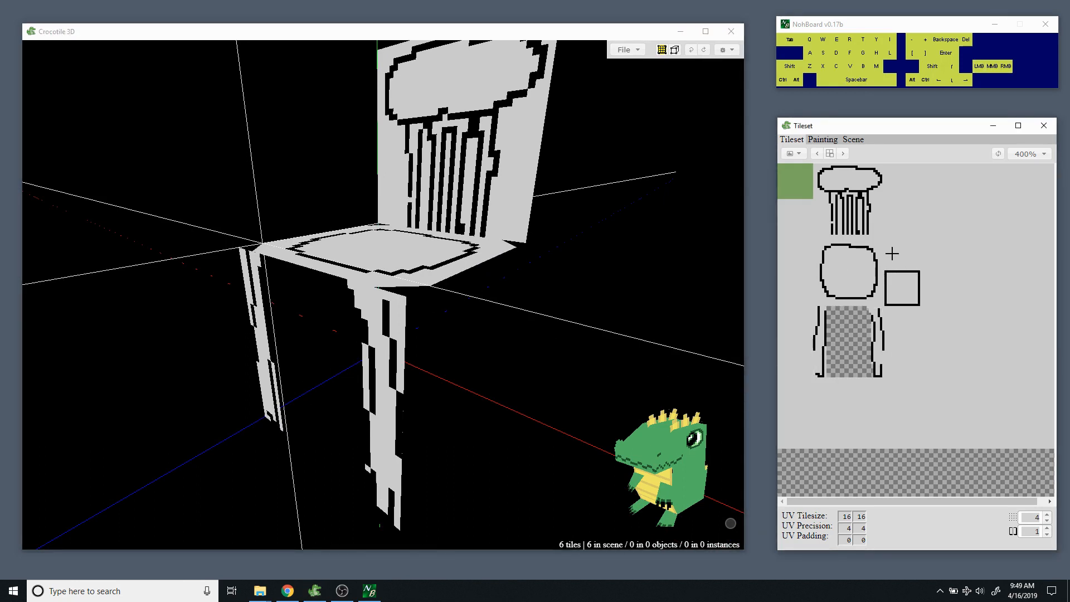
left_click_drag(892, 254, 894, 281)
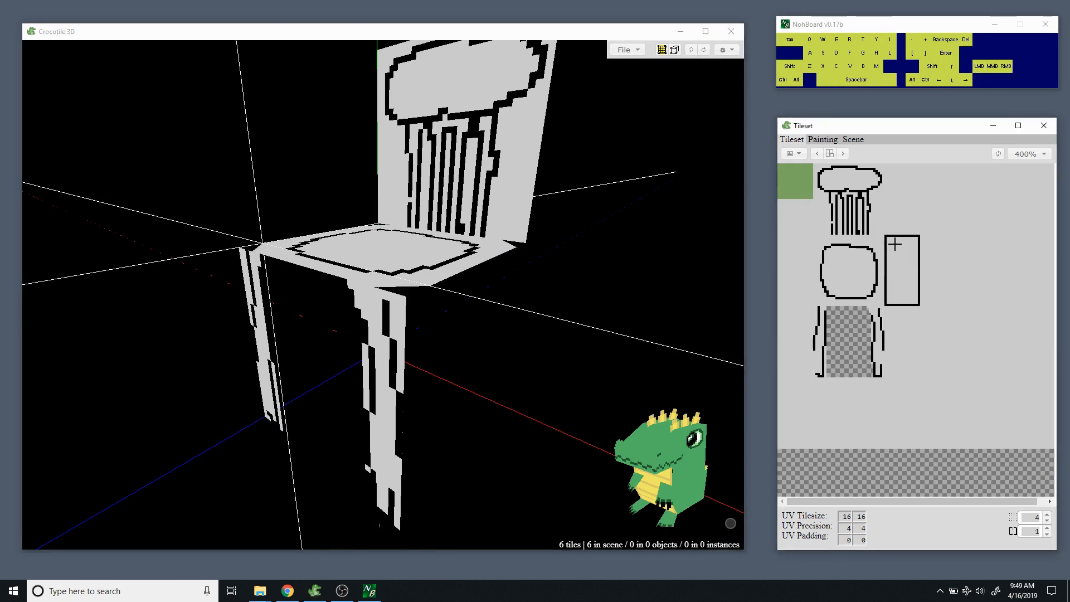
left_click(886, 275)
left_click(822, 140)
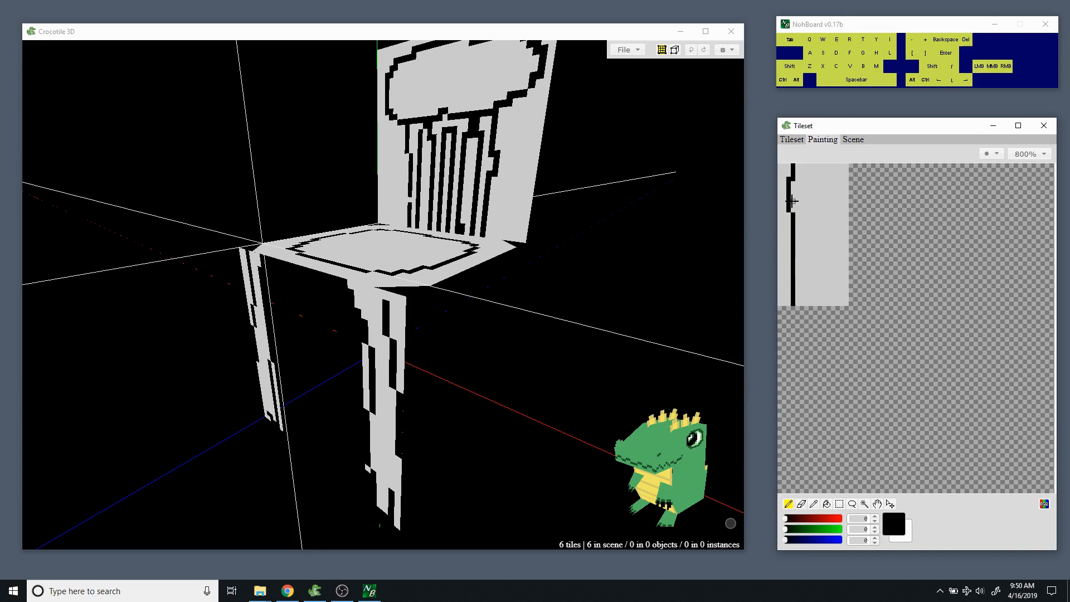
left_click(799, 141)
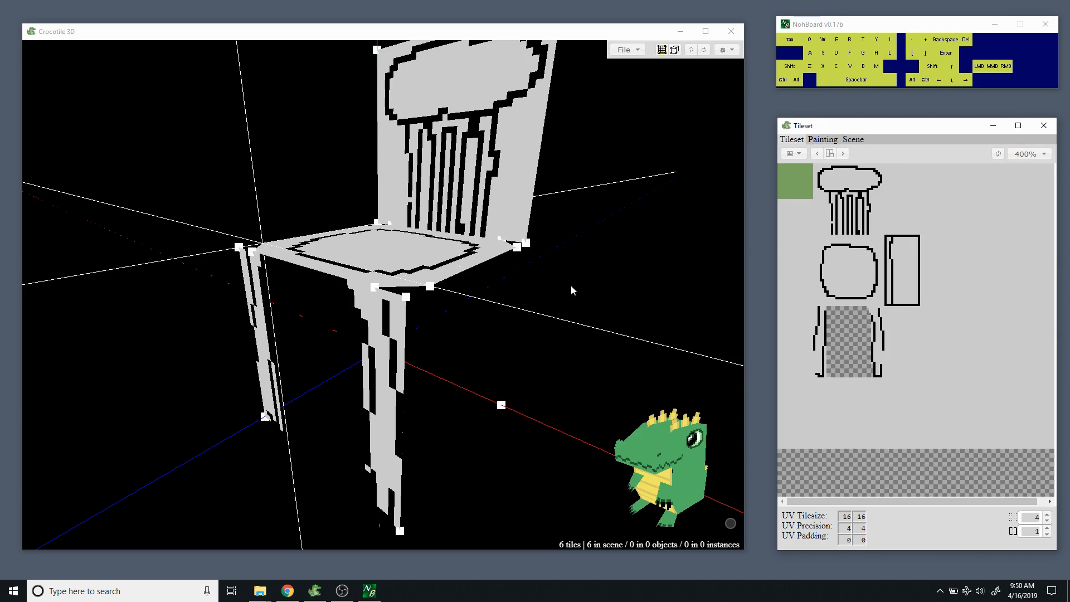
Place the painted one-by-two tile flat against the seat's right edge.
key("space")
left_click_drag(523, 341, 510, 317)
key("space")
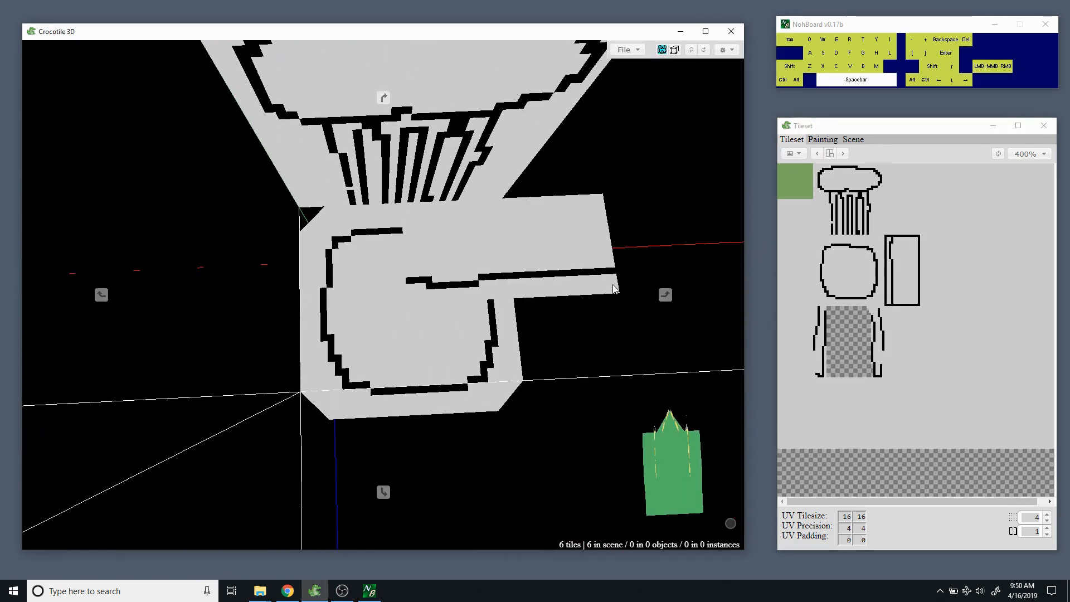
right_click_drag(614, 286, 463, 277)
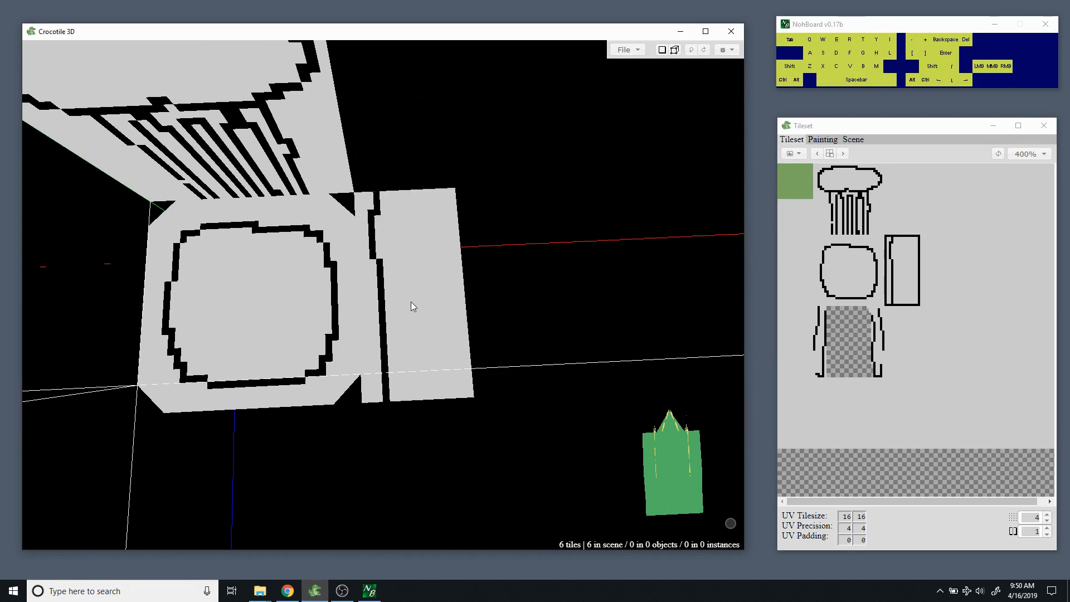
left_click(409, 306)
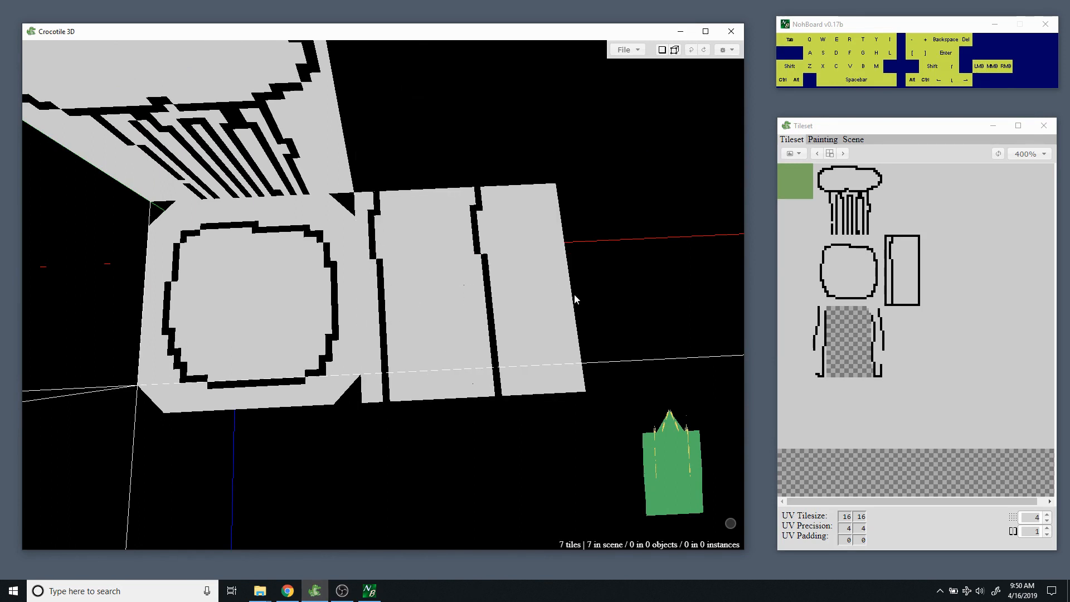
Select the flat side tile and rotate it about the seat's front right corner so it hangs down from the seat edge.
key("space")
left_click_drag(573, 360, 543, 268)
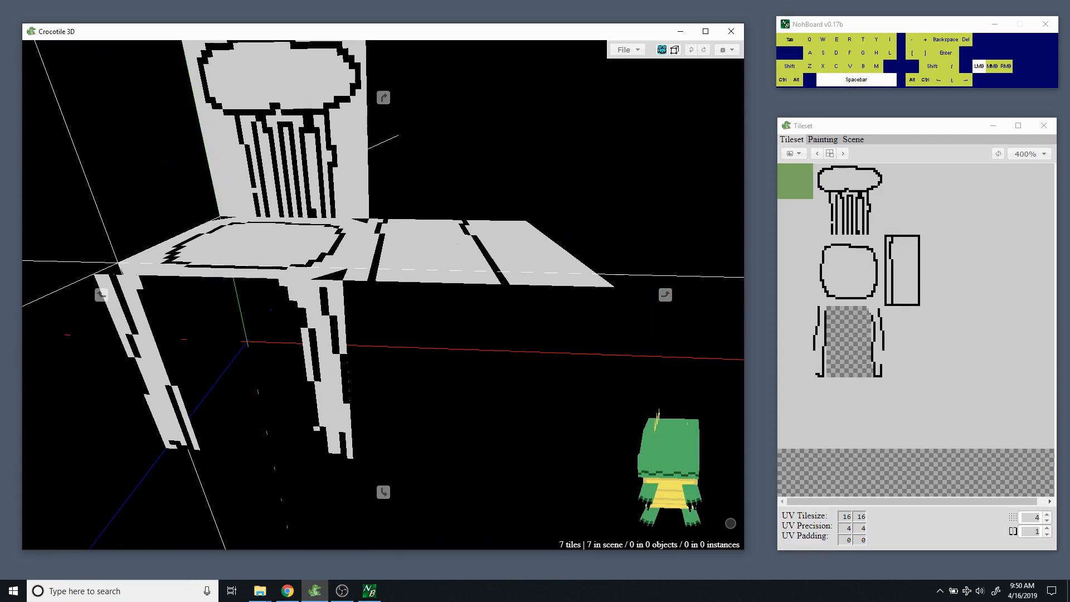
key("Tab")
key("space")
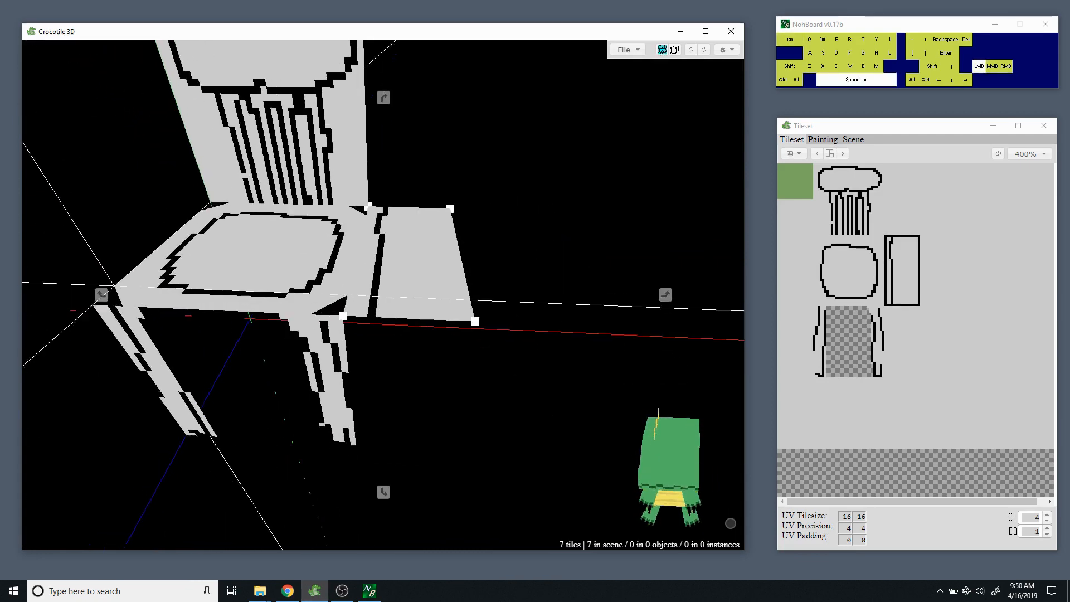
left_click(413, 286)
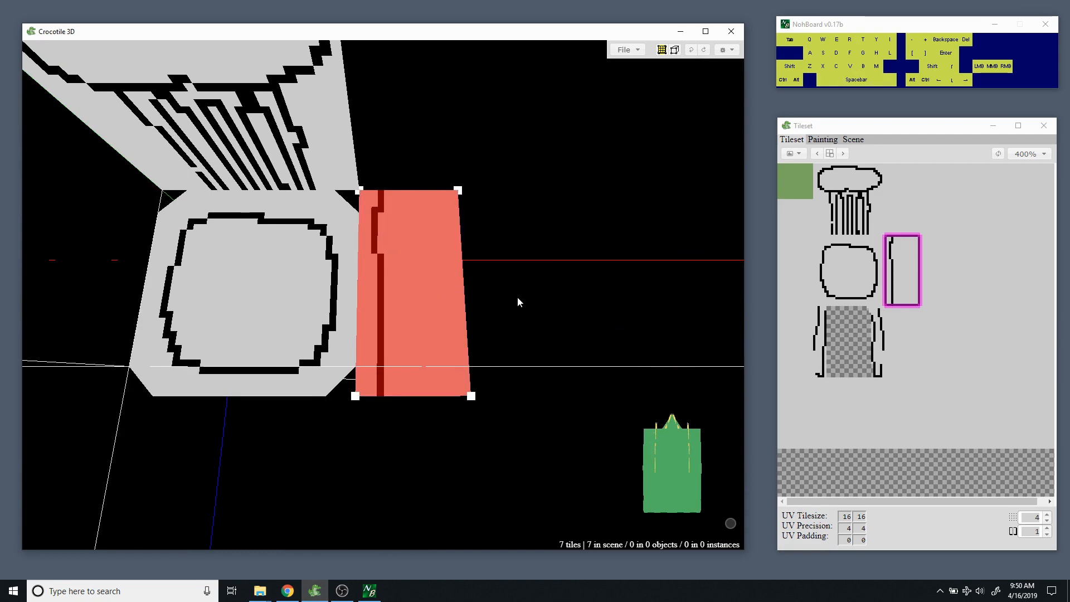
key("space")
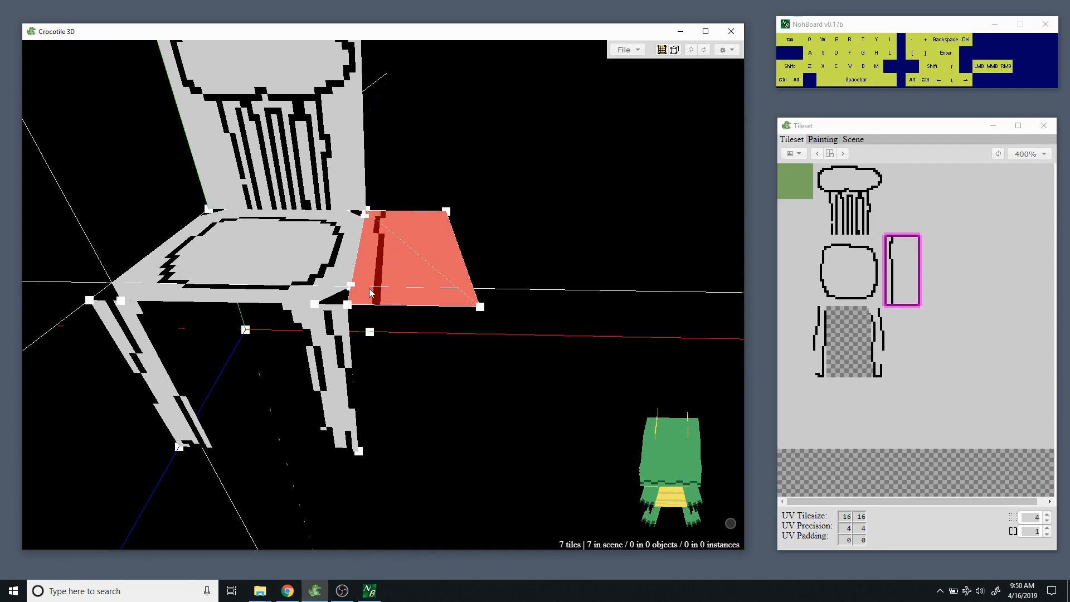
left_click(352, 307)
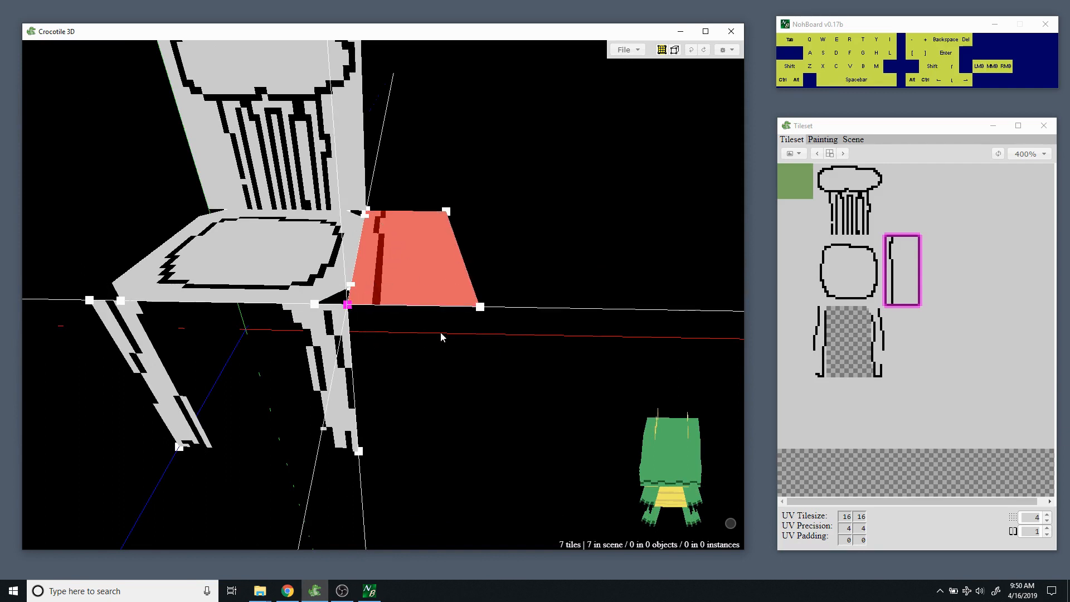
key("space")
left_click_drag(549, 296, 480, 346)
key("e")
key("space")
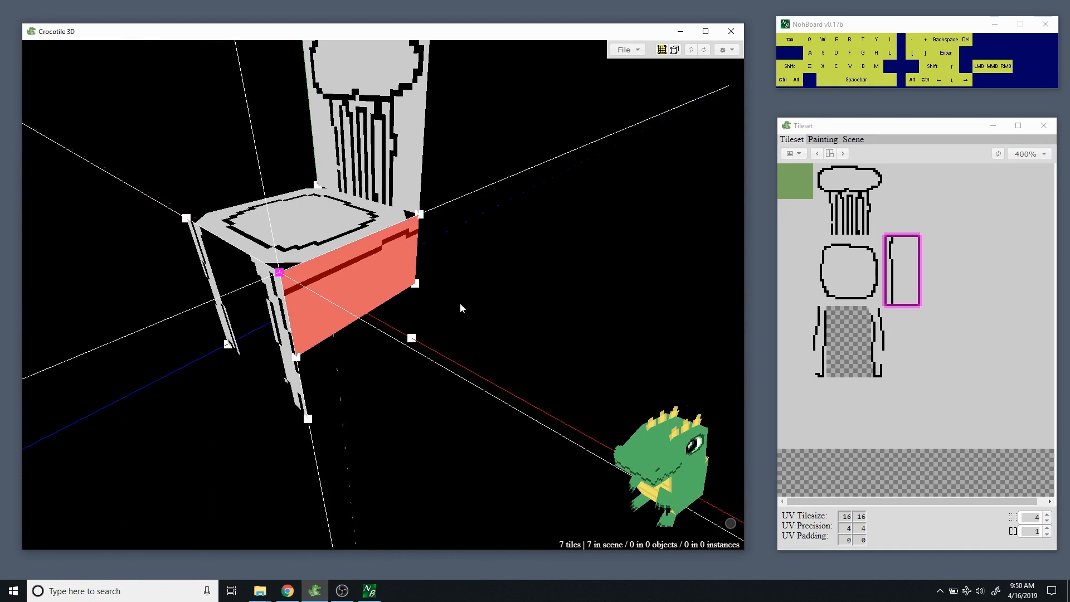
Delete the rotated side tile and place the same tile again directly as a vertical panel along the seat's right edge.
key("Delete")
key("ctrl+d")
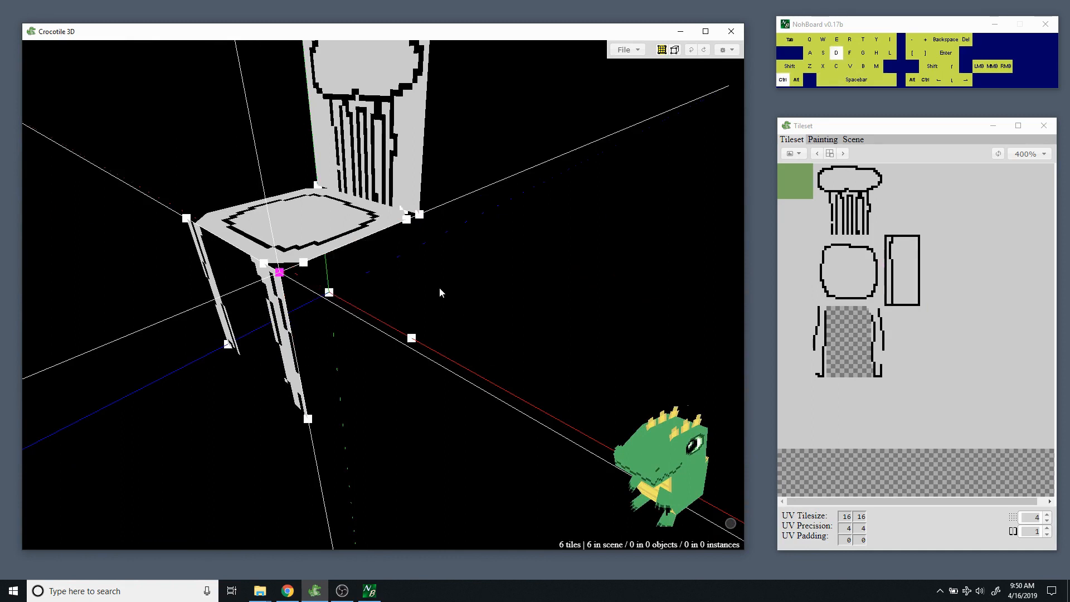
key("Tab")
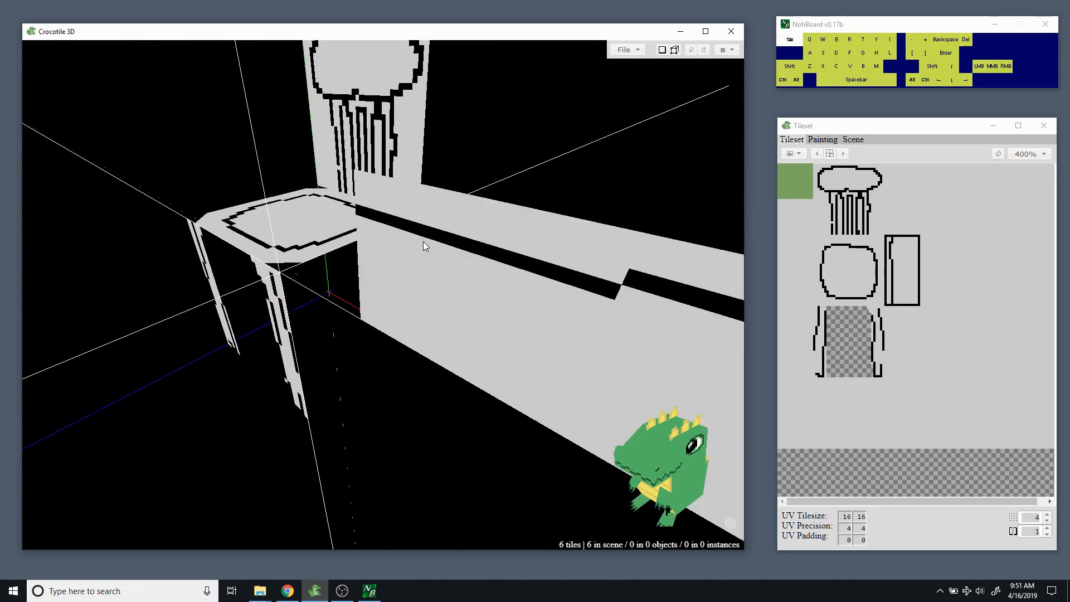
left_click_drag(397, 286, 474, 263)
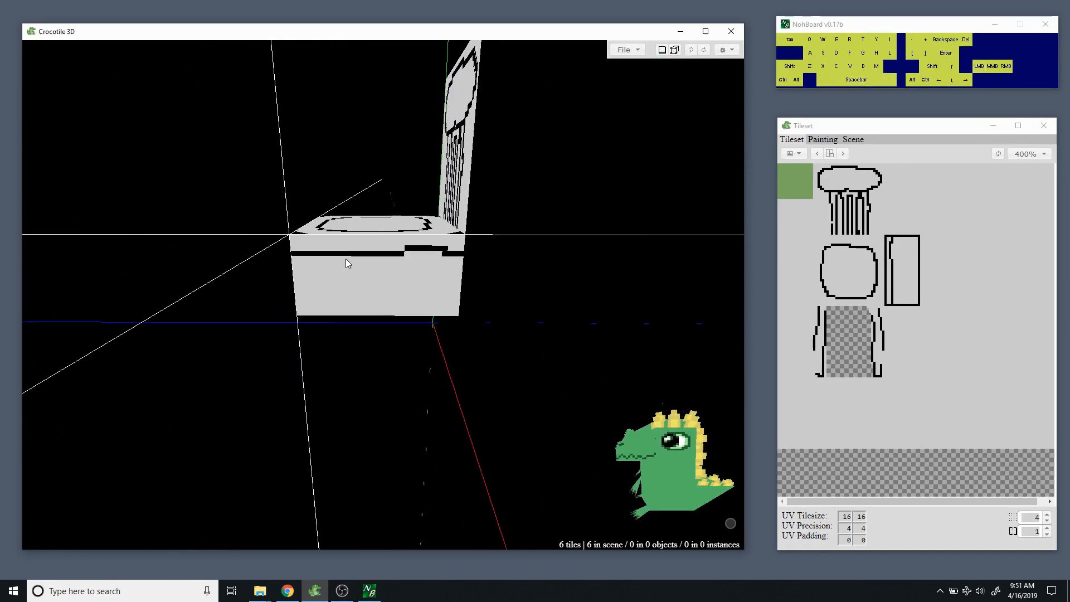
left_click(369, 274)
Select the vertical side panel and split its face lengthwise just below the black line.
left_click_drag(400, 349, 349, 379)
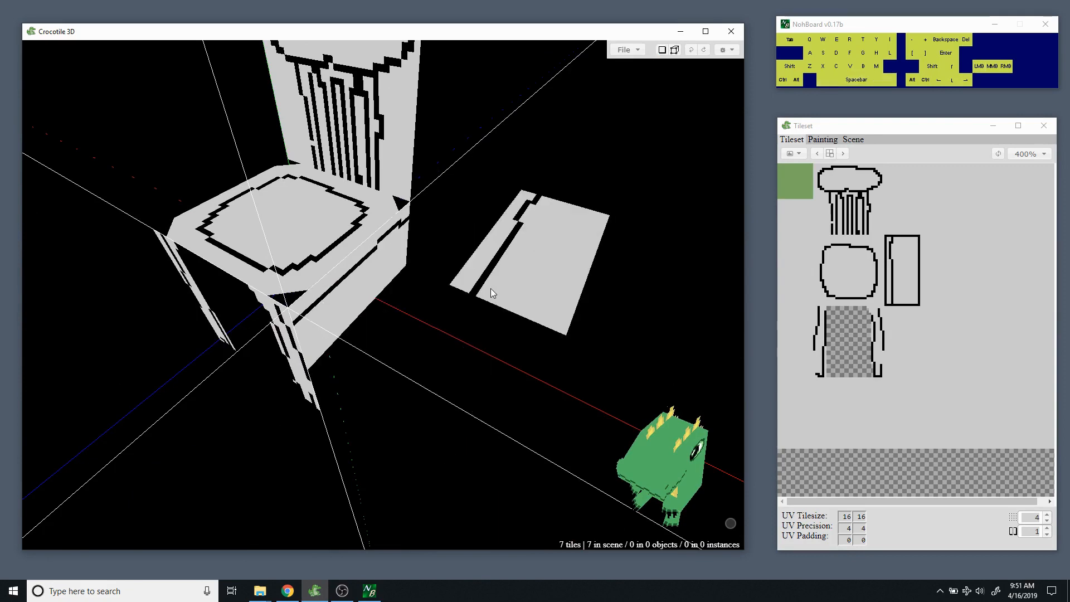
left_click_drag(497, 286, 453, 286)
mouse_move(381, 285)
left_mouse_down()
mouse_move(401, 282)
mouse_move(362, 290)
mouse_move(391, 279)
mouse_move(380, 277)
left_mouse_up()
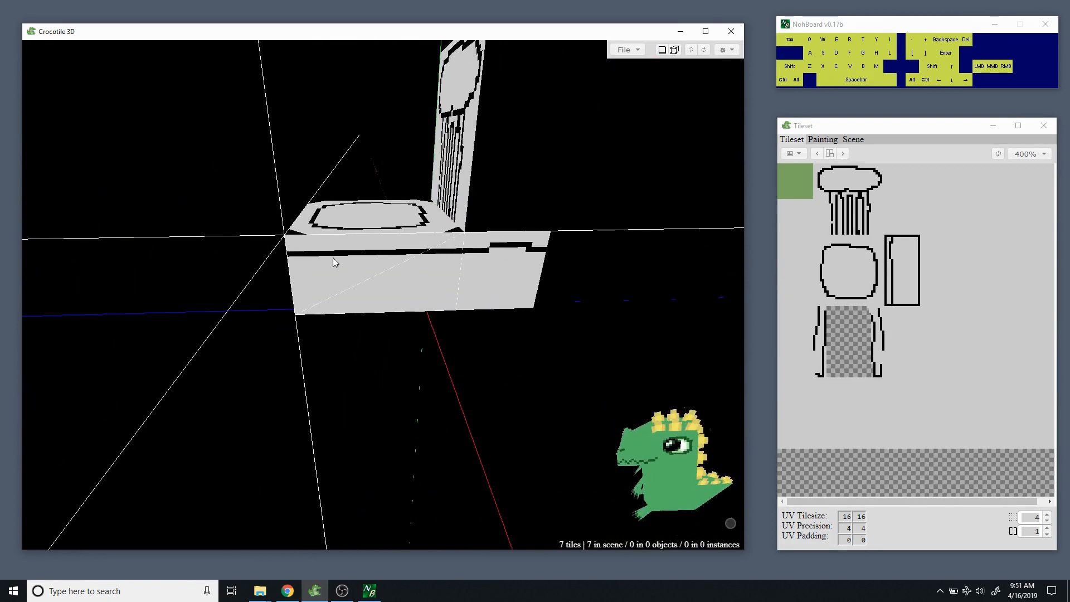
left_click_drag(359, 325, 335, 303)
key("Tab")
left_click(370, 282)
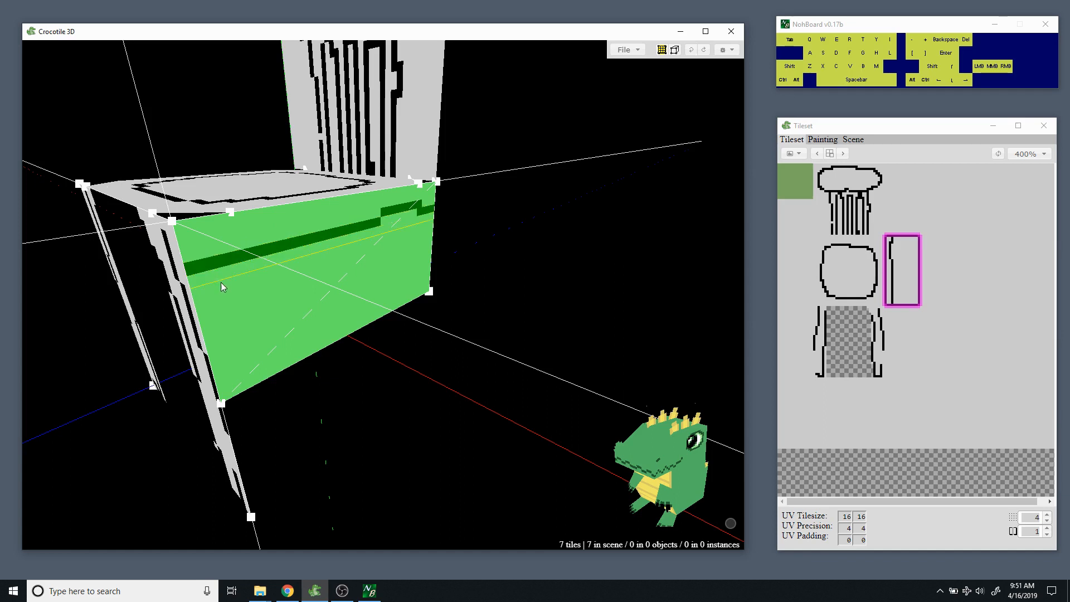
right_click(216, 271)
mouse_move(256, 309)
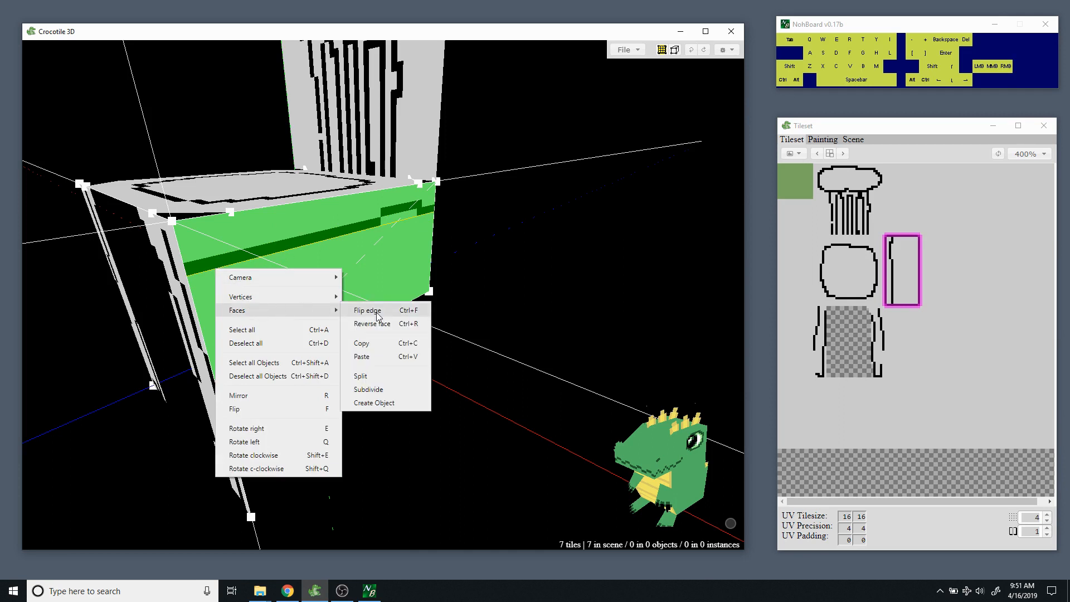
left_click(374, 387)
Deselect the upper strip of the split side panel and delete the lower part.
key("Tab")
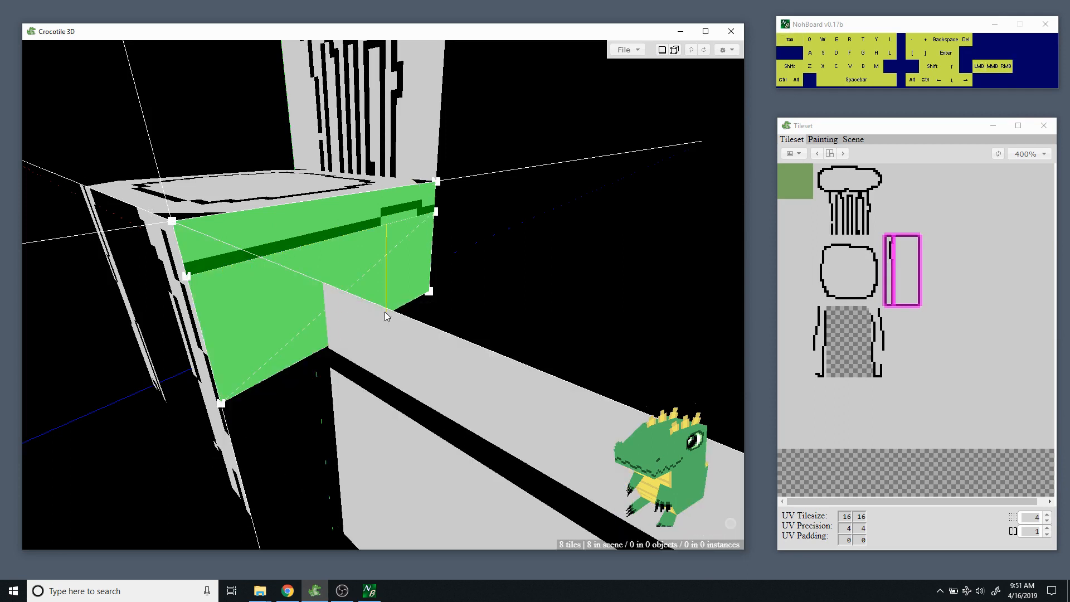
key("Tab")
key("Escape")
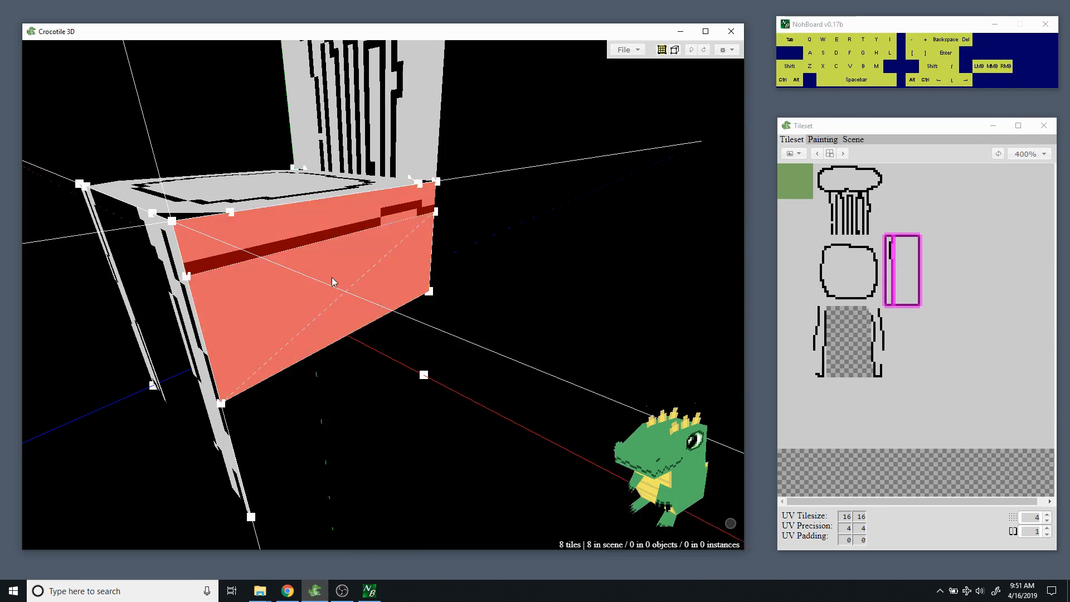
key("Tab")
key("Tab")
left_click(279, 242, "ctrl")
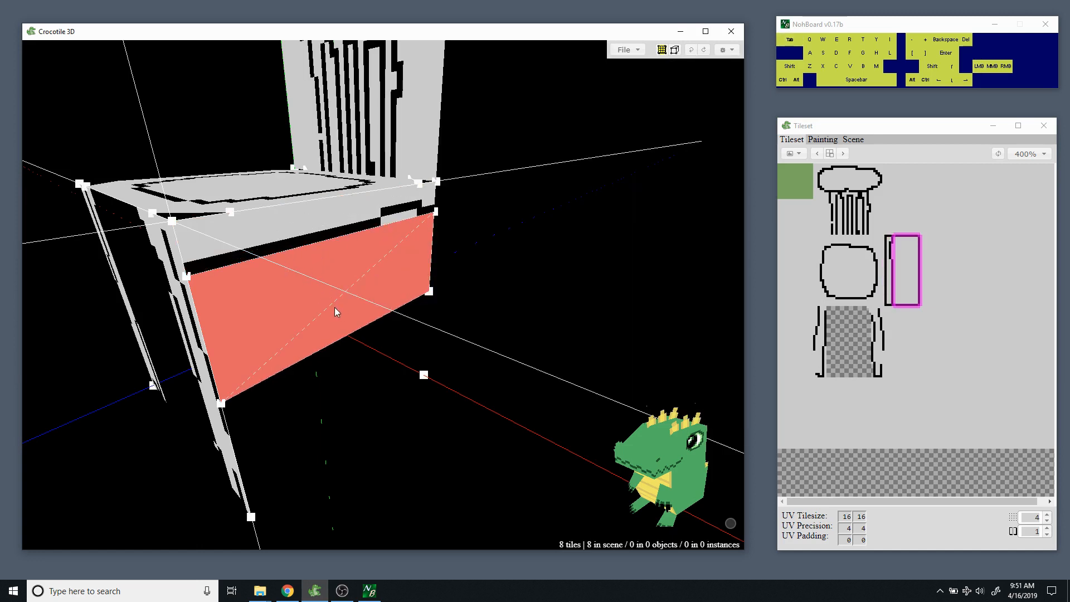
key("Delete")
key("space")
left_click_drag(350, 272, 274, 228)
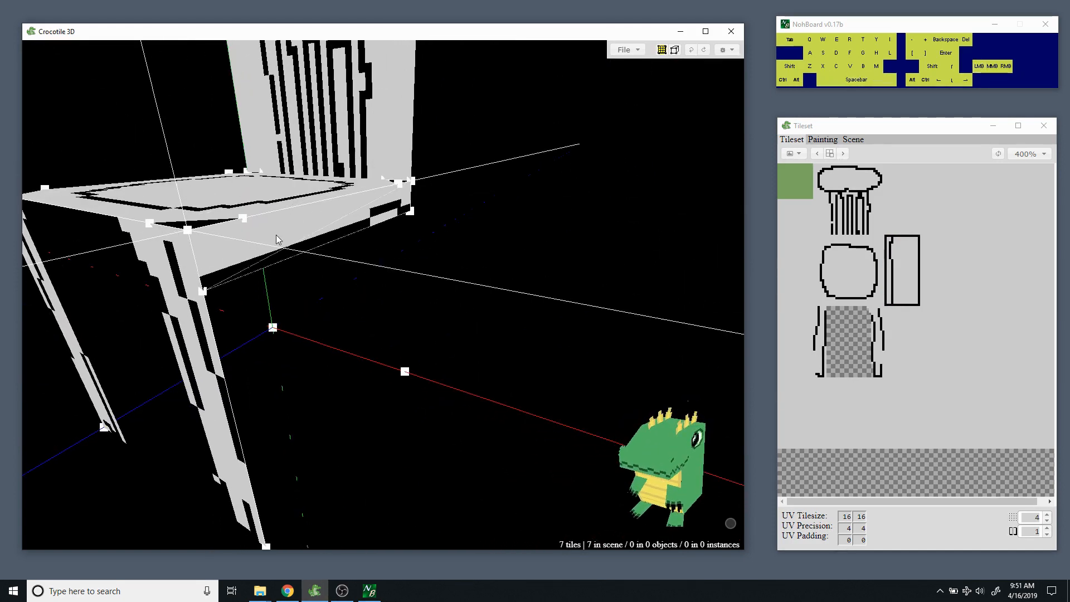
Select the remaining side strip and split it vertically where the seat's front corner cut begins.
key("space")
mouse_move(362, 279)
middle_mouse_down()
mouse_move(379, 274)
mouse_move(371, 279)
middle_mouse_up()
key("space")
left_click_drag(370, 279, 368, 328)
key("Tab")
middle_click_drag(368, 328, 291, 259)
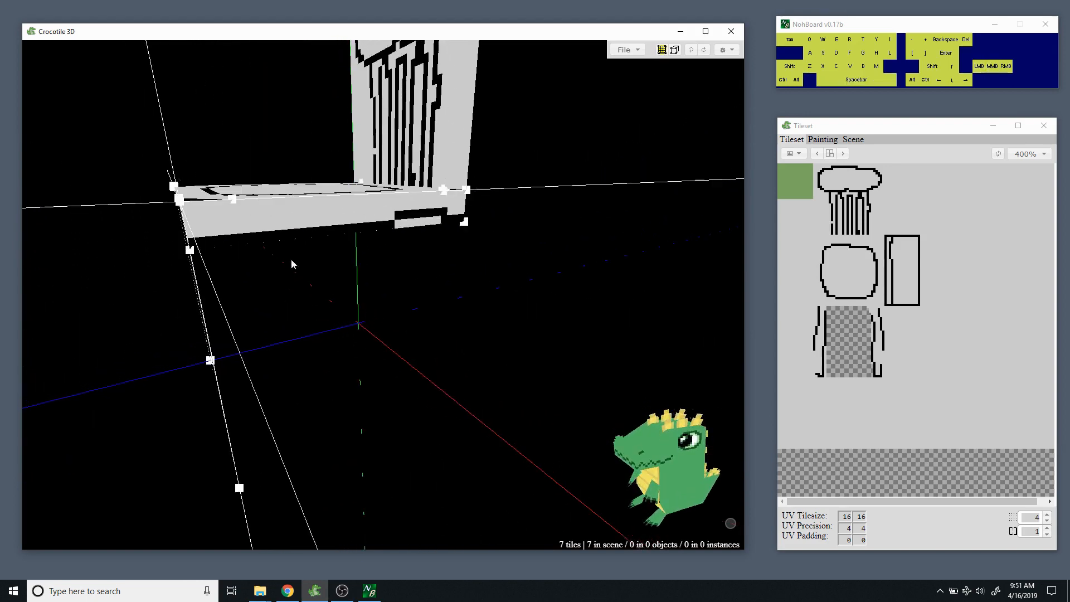
left_click(268, 238)
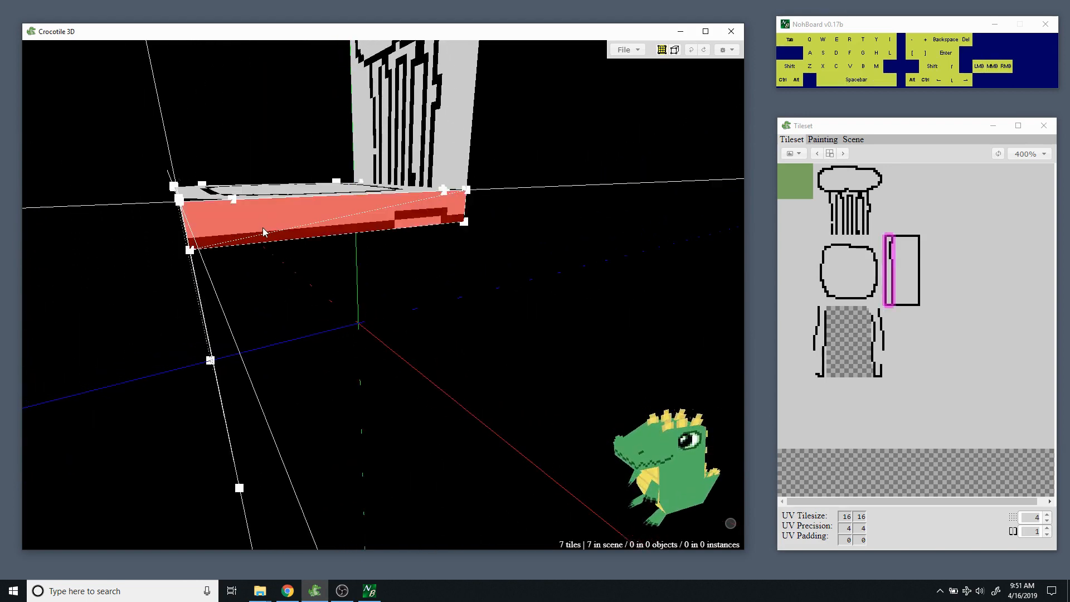
key("c")
key("space")
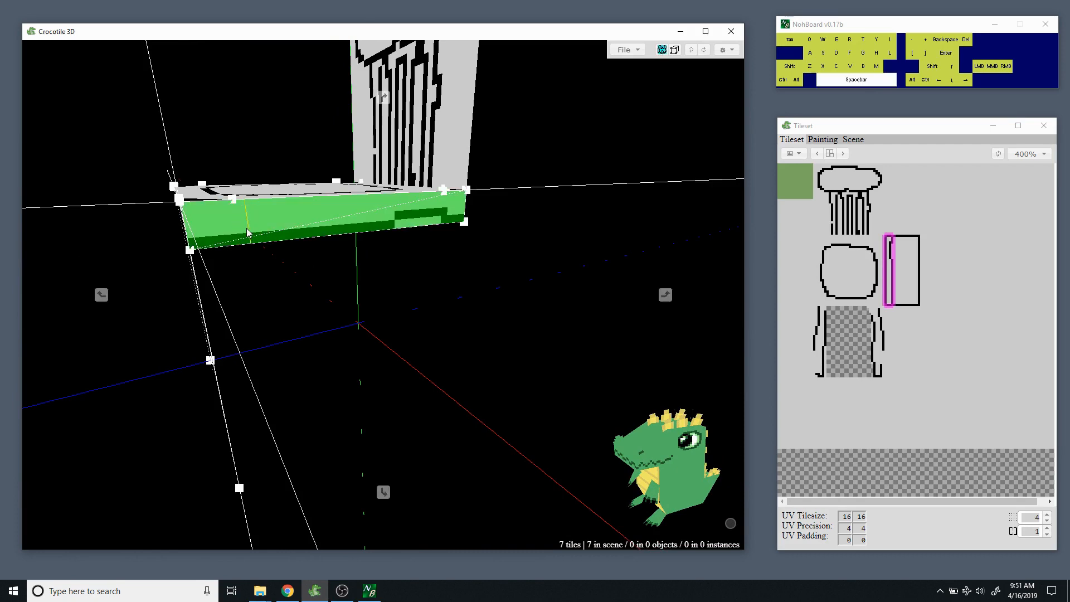
right_click_drag(246, 227, 381, 277)
middle_click_drag(382, 278, 368, 247)
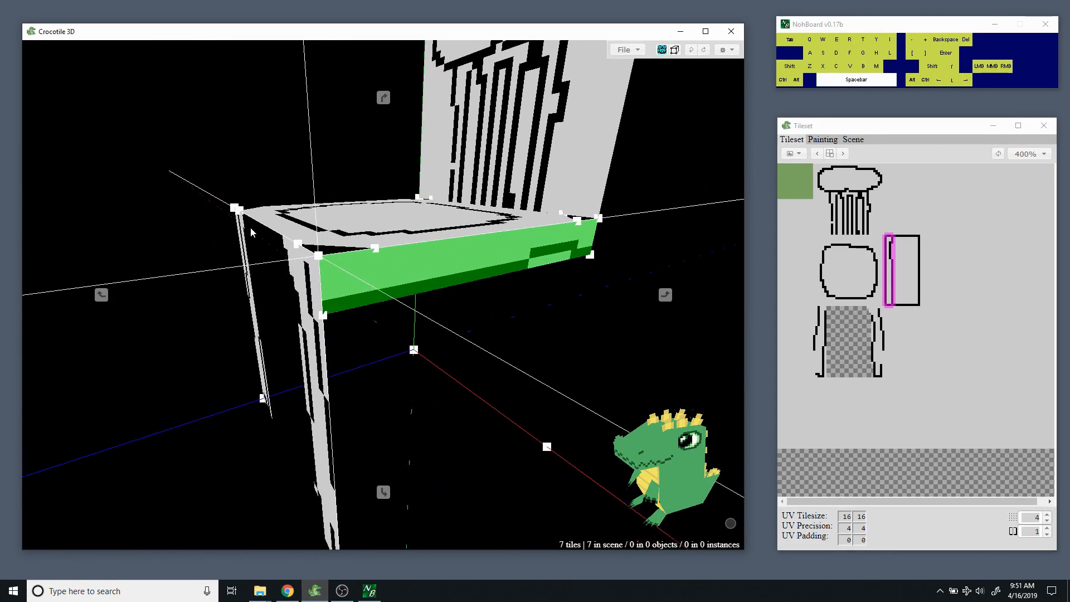
right_click(376, 273)
mouse_move(402, 315)
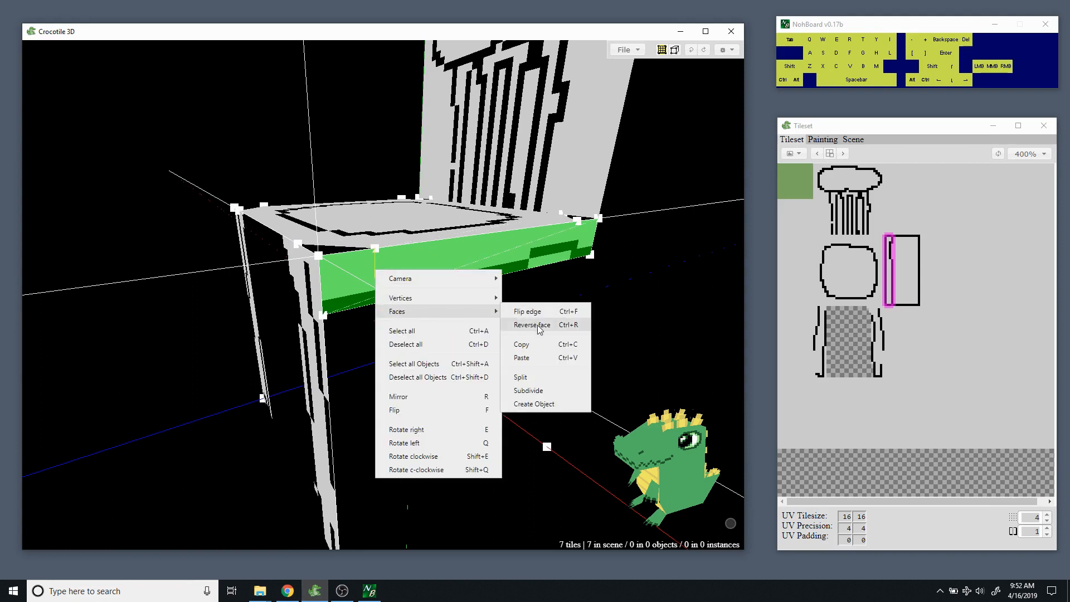
left_click(531, 382)
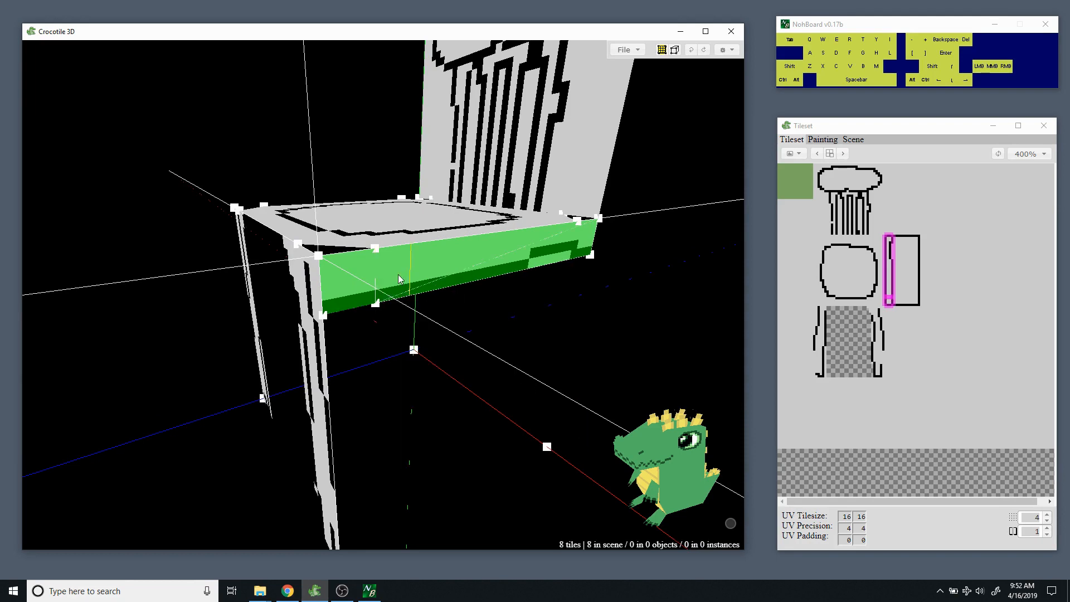
Split the side strip vertically again where the seat's rear corner cut begins, near the backrest.
key("space")
left_click_drag(580, 247, 634, 251)
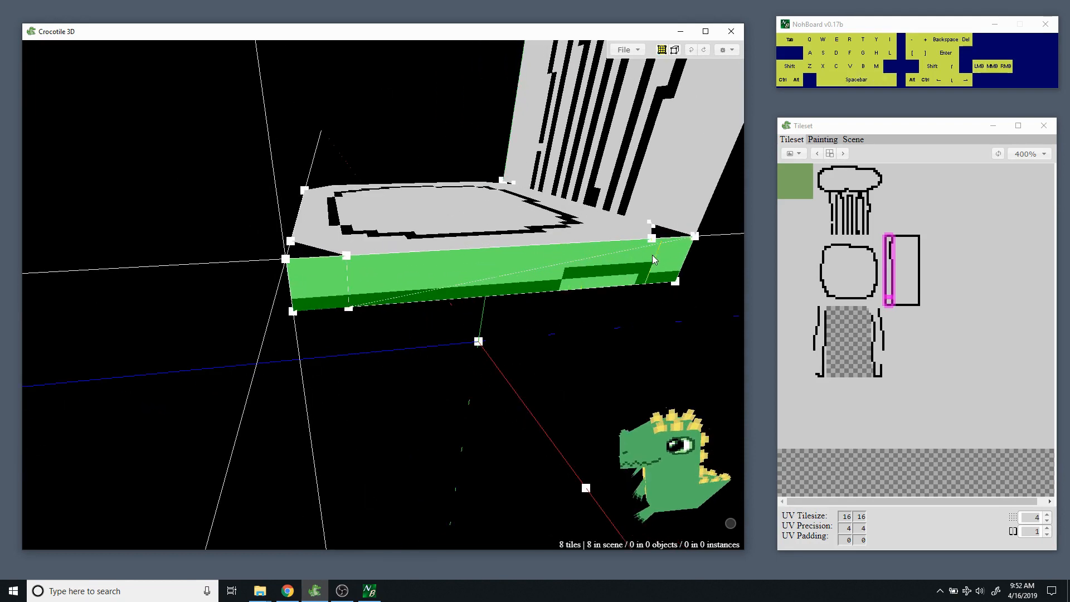
right_click(649, 258)
mouse_move(671, 301)
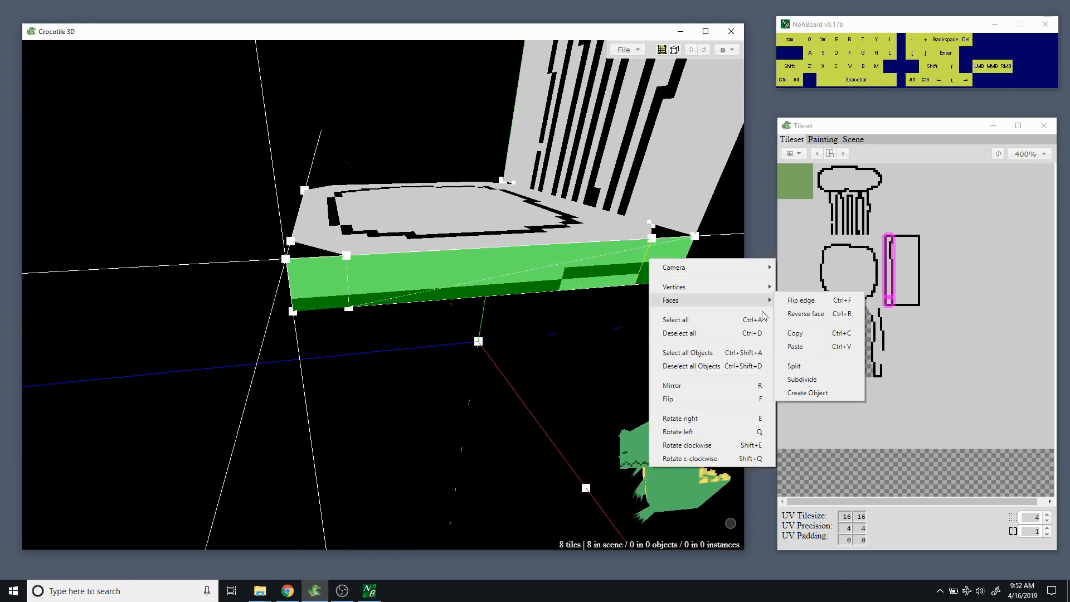
left_click(796, 367)
Deselect the strip's middle piece so only the two short end pieces stay selected.
key("space")
left_click_drag(480, 337, 479, 328)
middle_click(479, 323)
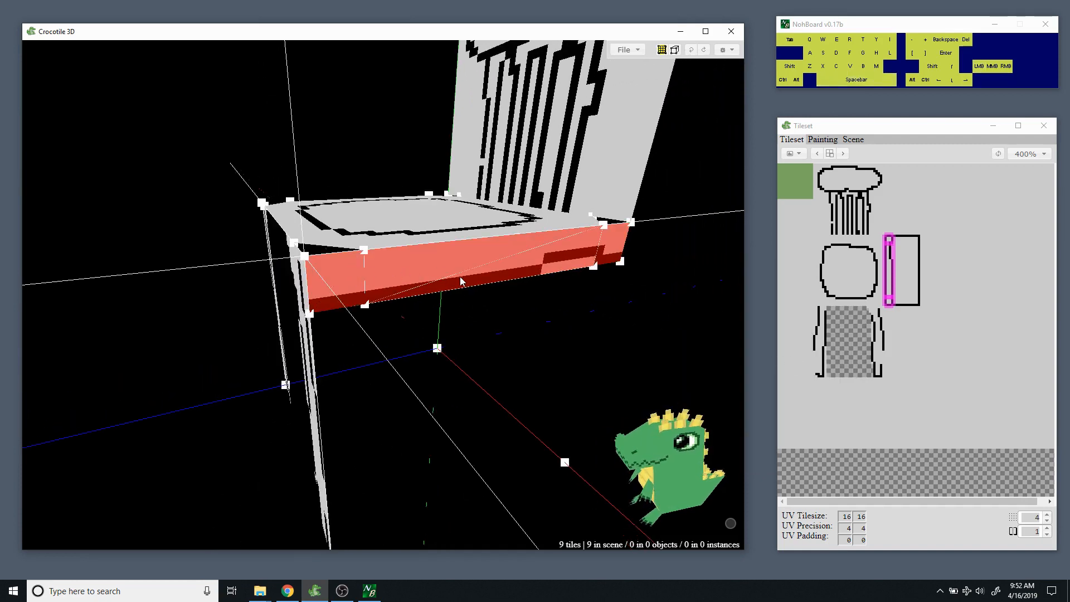
key("space")
mouse_move(461, 281)
left_mouse_down()
mouse_move(479, 282)
mouse_move(478, 271)
left_mouse_up()
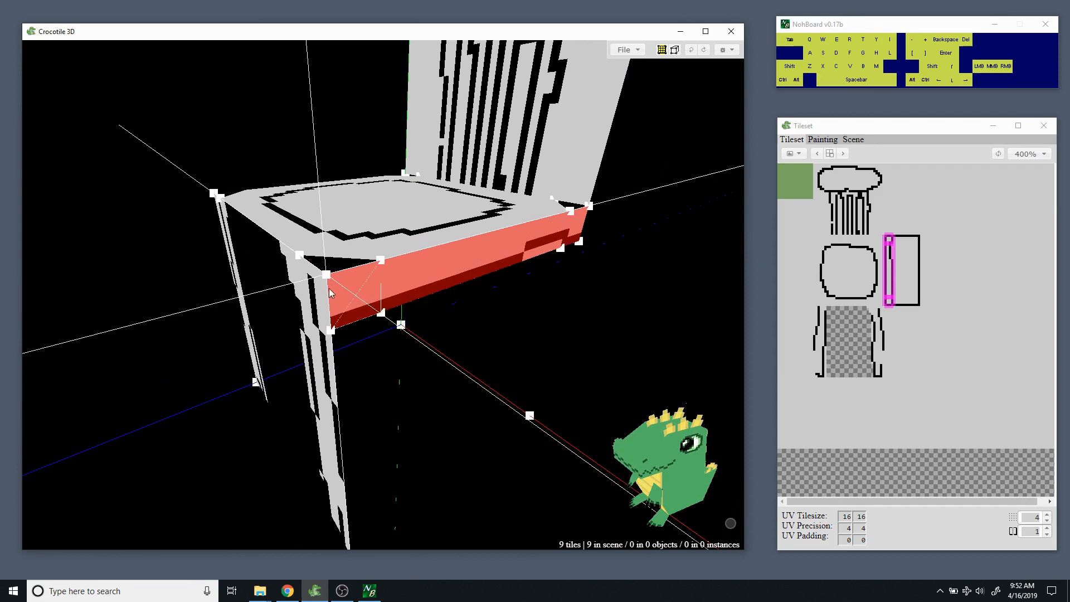
key("space")
right_click(429, 271)
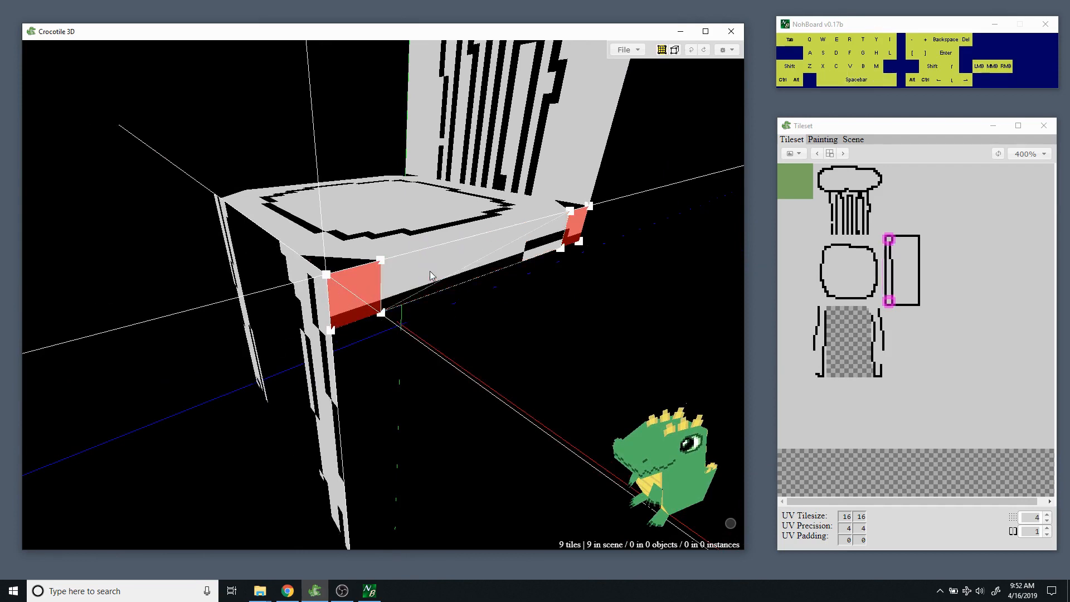
Move the two end pieces away from the seat and select the front piece's two outer vertices.
key("space")
left_click_drag(430, 271, 500, 309)
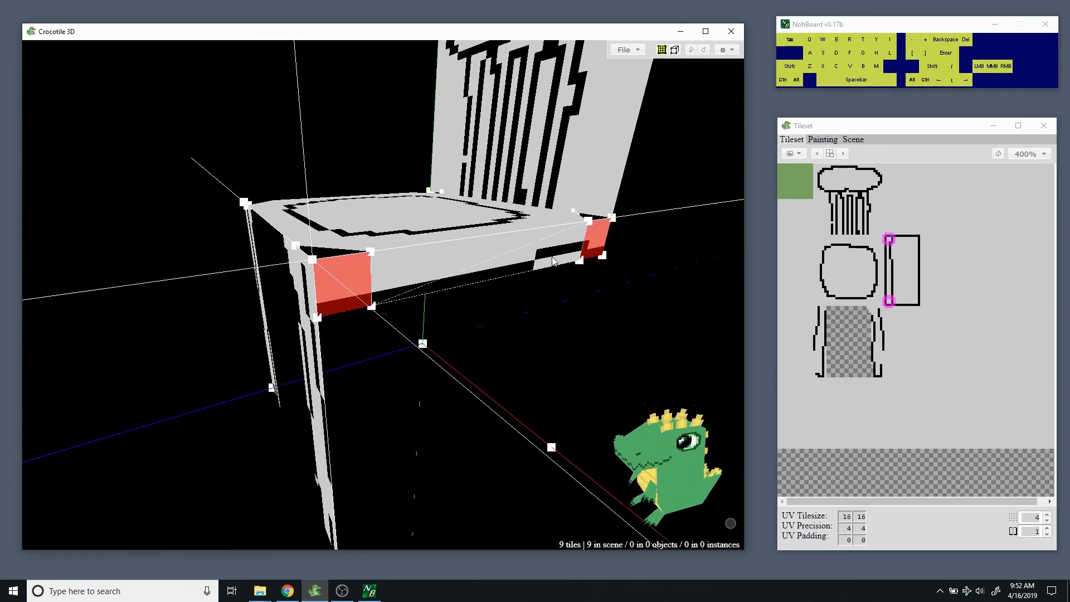
key("space")
left_click_drag(403, 320, 476, 345)
key("space")
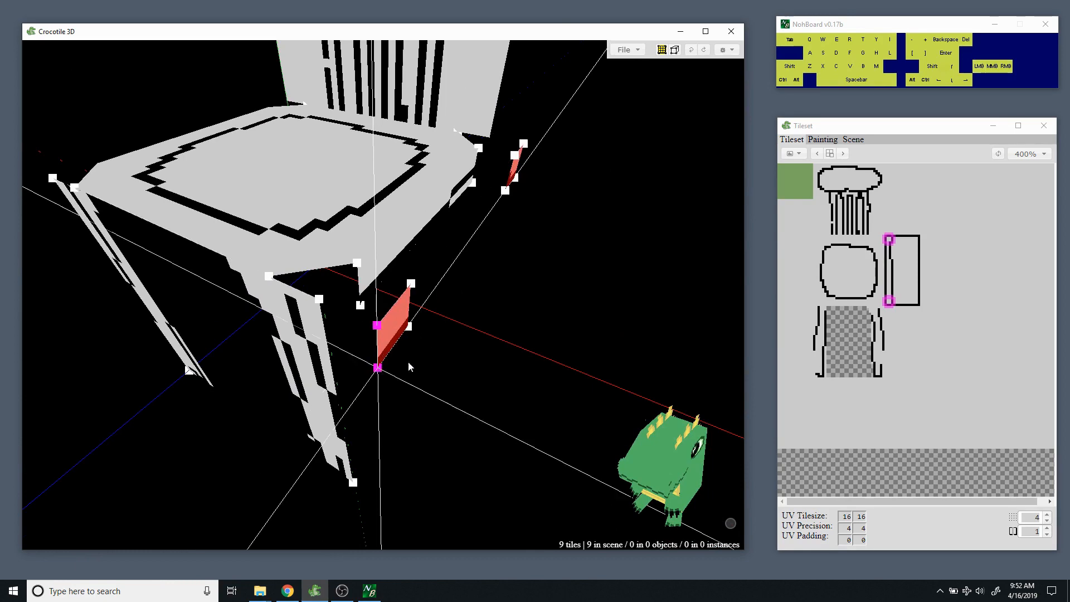
Move the outer vertices of the two strip end pieces inward to run parallel to the seat's corner cuts.
key("space")
left_click_drag(410, 366, 726, 313)
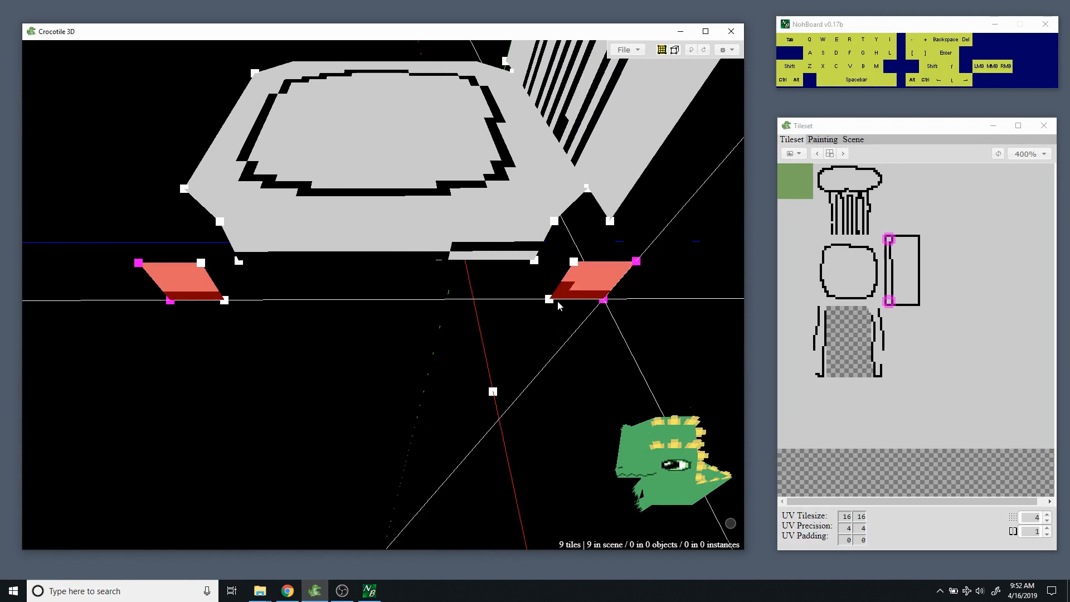
left_click(574, 289)
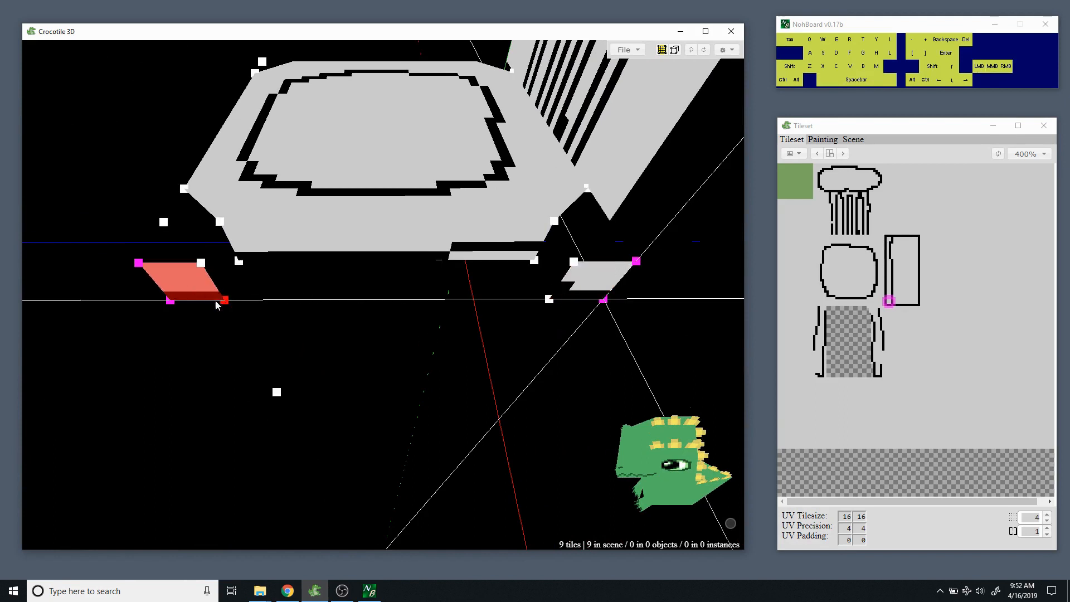
key("space")
left_click_drag(292, 352, 416, 358)
key("w")
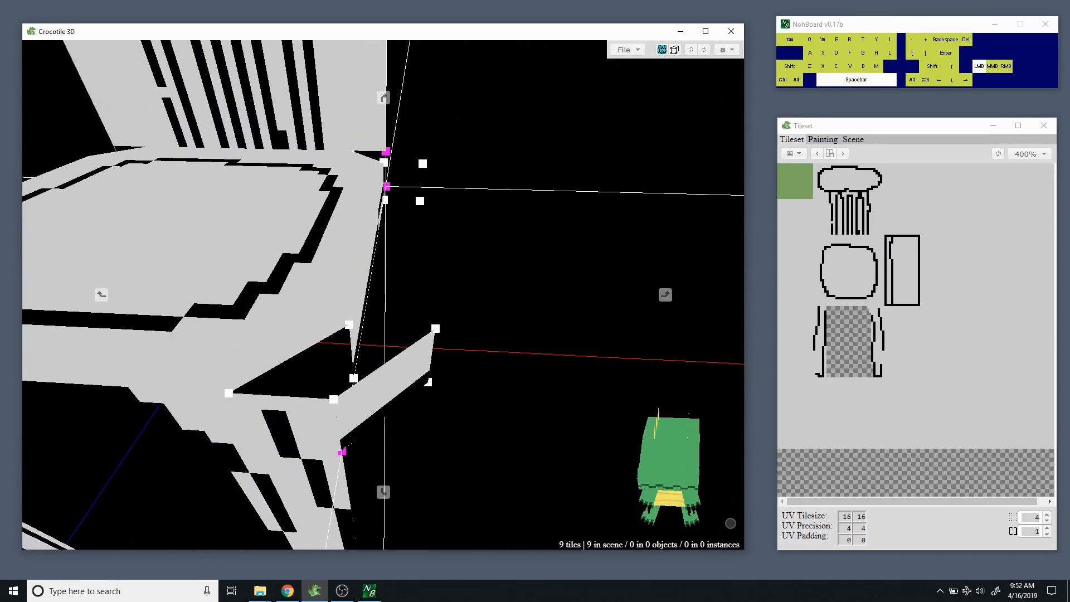
Move the two angled end pieces back against the seat's front and rear corner cuts and clear the selection.
key("space")
left_click(430, 371)
key("space")
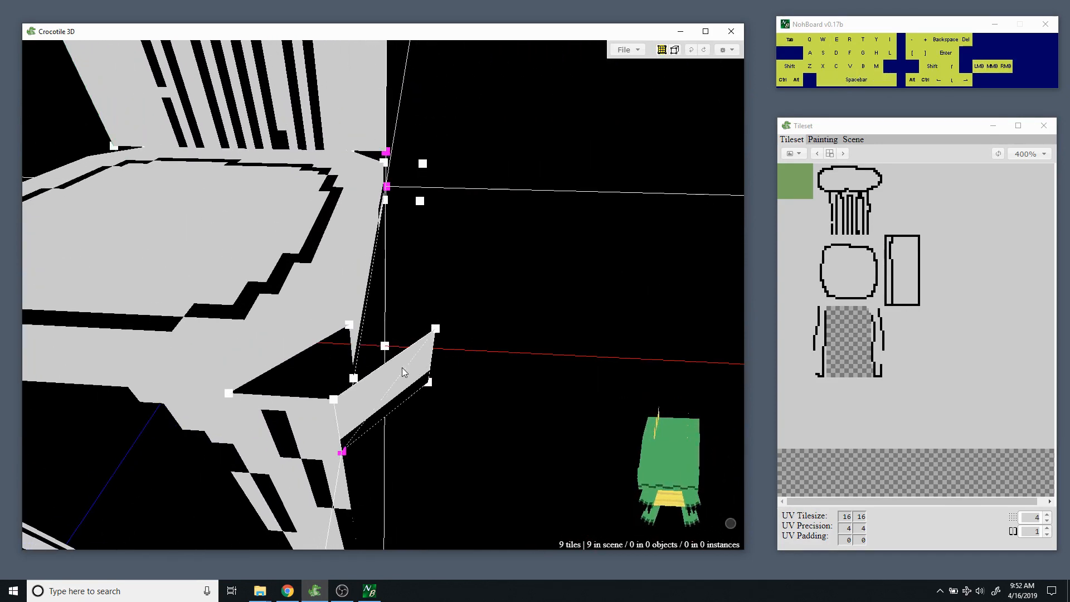
left_click(402, 367)
key("space")
left_click_drag(543, 317, 618, 294)
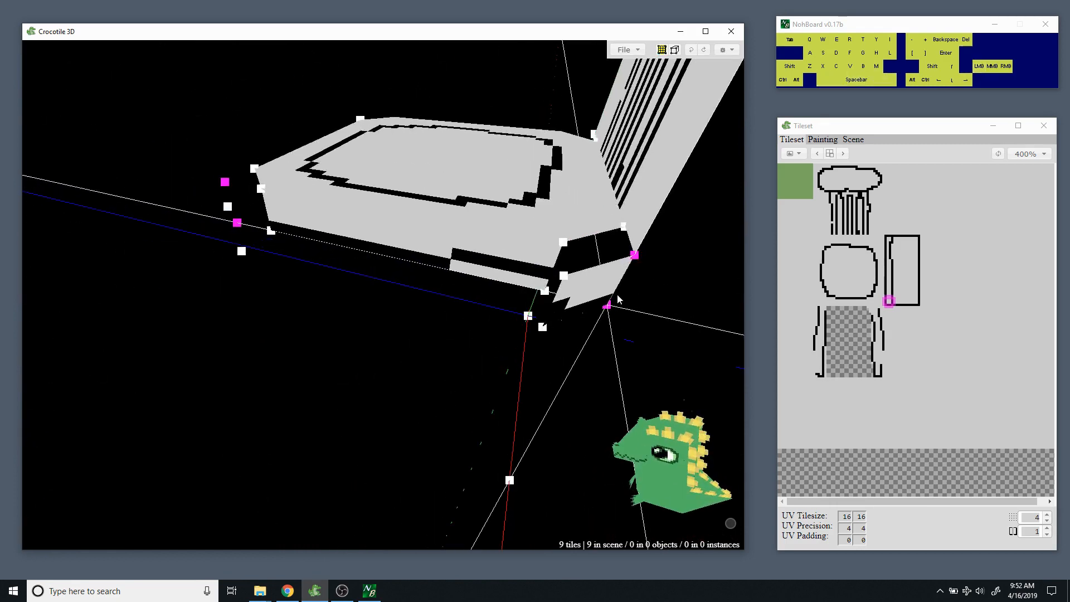
left_click(597, 294)
key("space")
key("w")
left_click_drag(344, 344, 502, 344)
key("ctrl+d")
key("space")
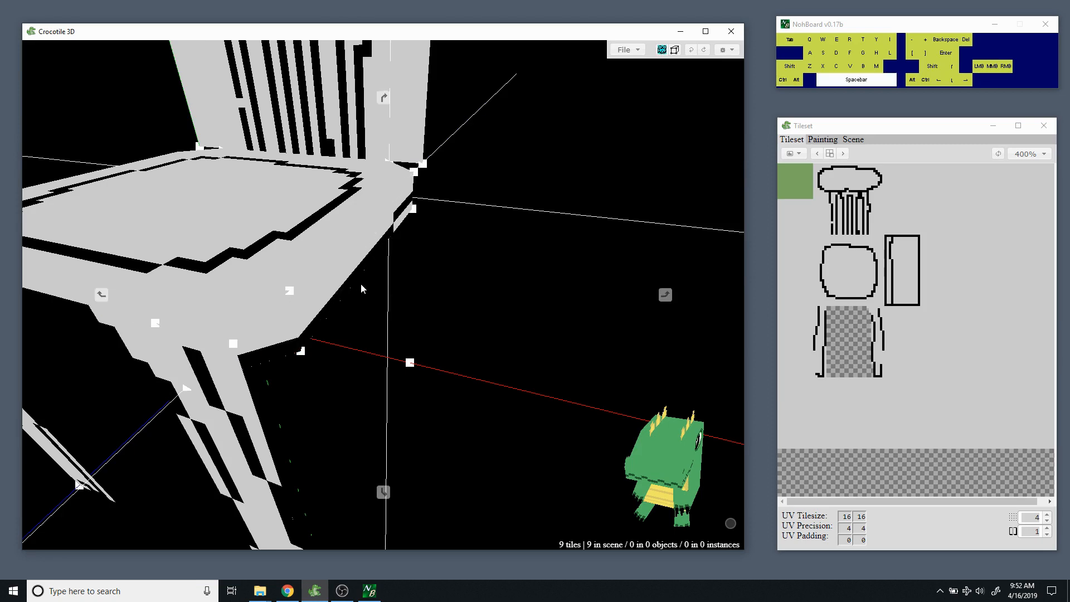
Examine the fit of the angled strip pieces under the seat's corners from several angles.
left_click_drag(360, 283, 341, 253)
key("space")
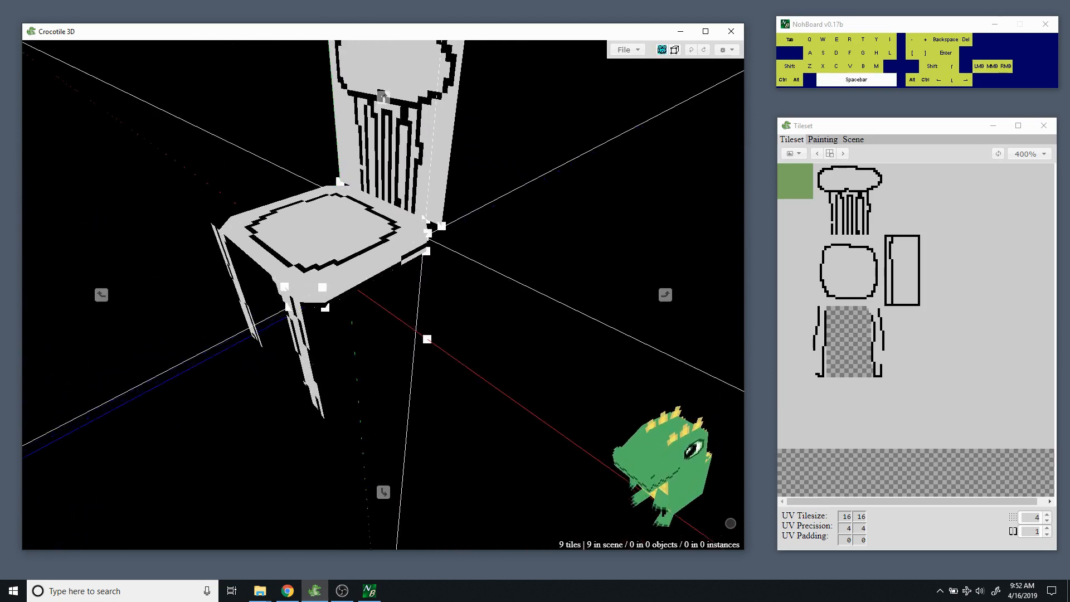
scroll(423, 313, "up", 2)
key("space")
left_click_drag(273, 278, 326, 291)
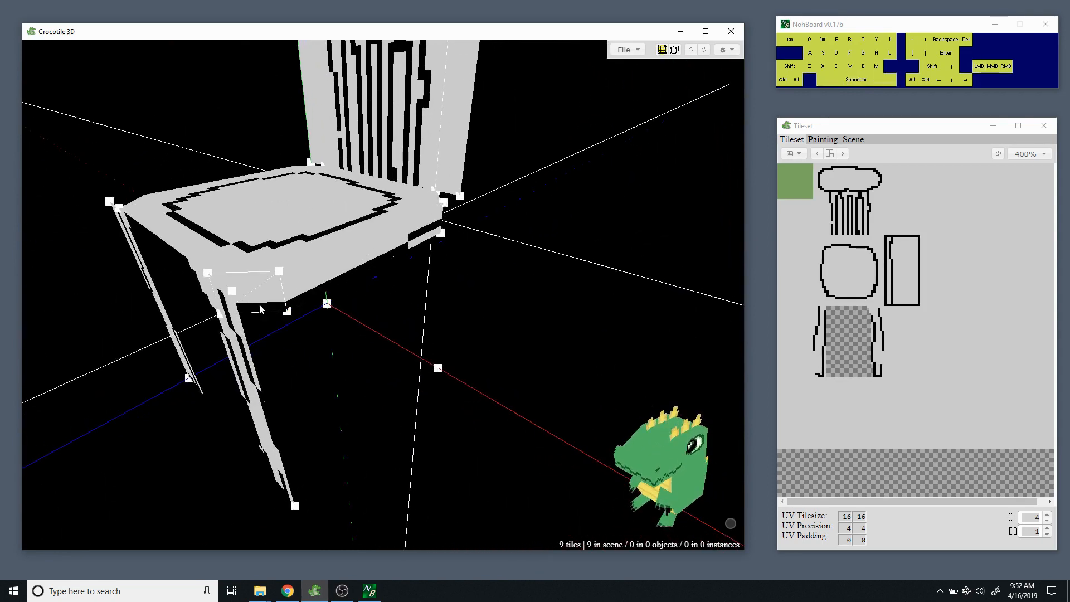
key("space")
left_click_drag(425, 328, 386, 285)
Open the side strip tile for painting and draw a straight black pencil line across the jog in its outline.
key("space")
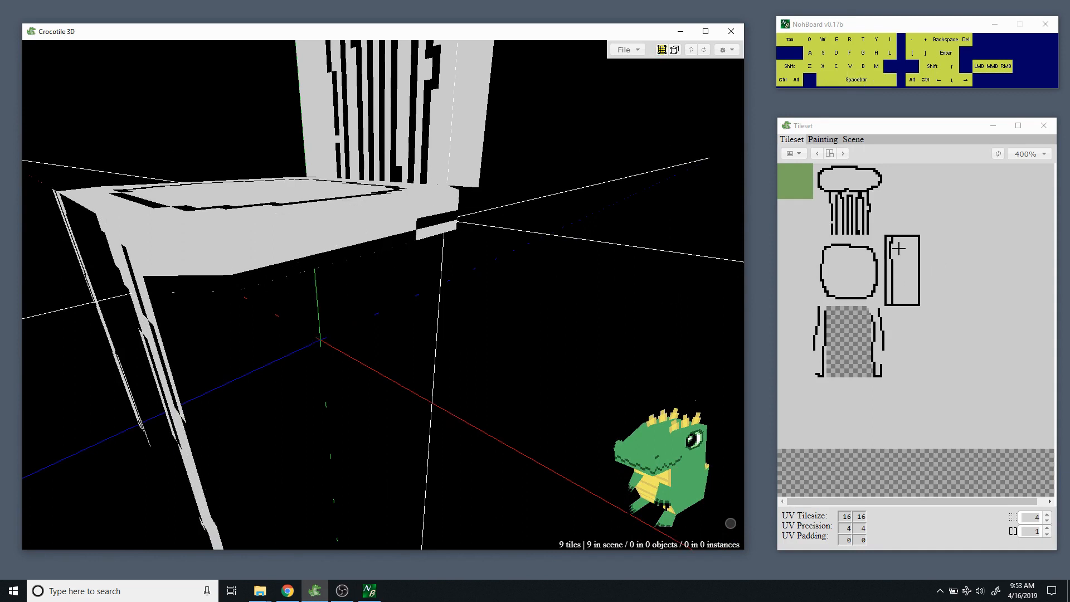
left_click(823, 154)
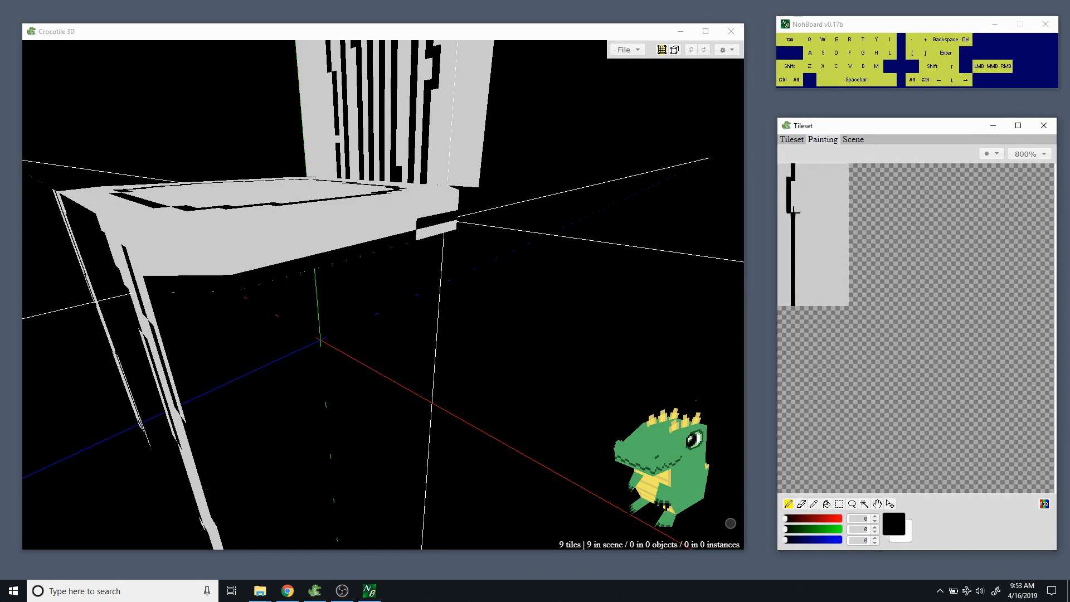
left_click_drag(794, 211, 794, 188)
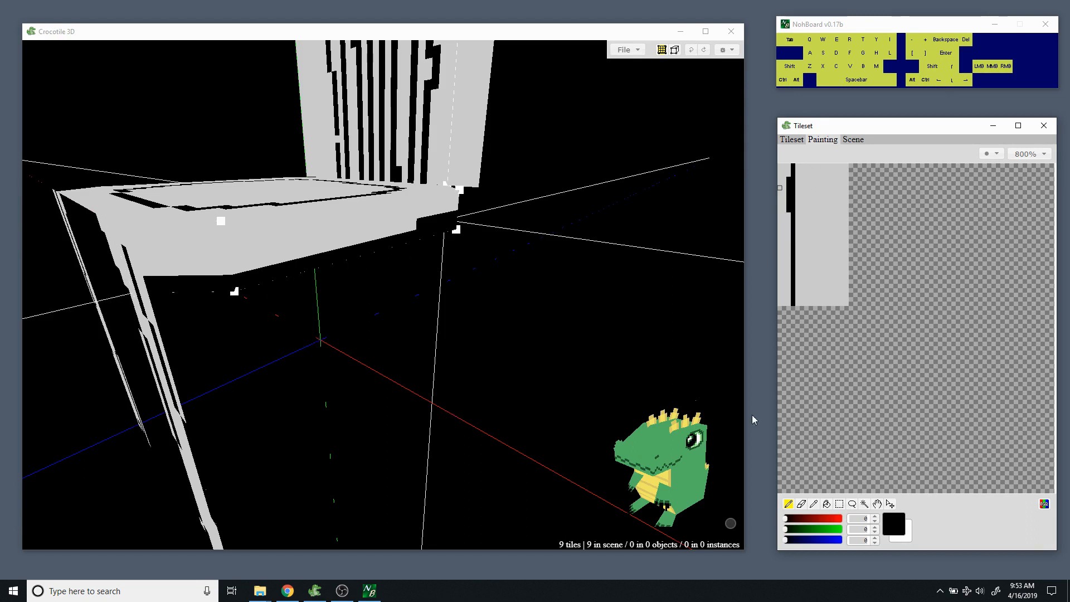
Erase the gray area enclosed beside the strip's black line using the Magic Wand with Contiguous enabled.
left_click(864, 504)
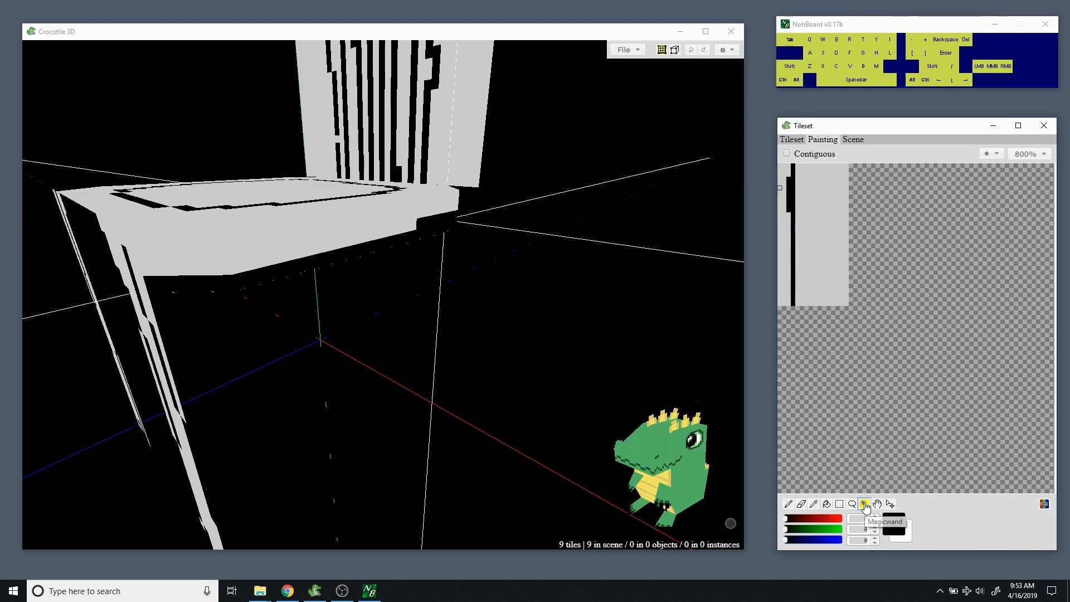
left_click(822, 286)
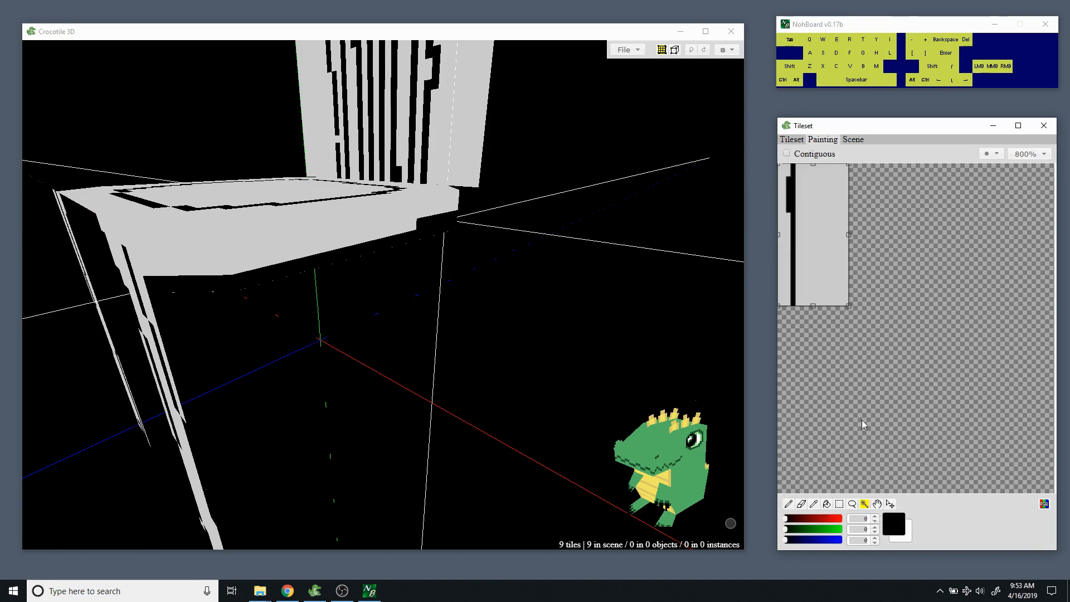
left_click(787, 154)
key("ctrl+d")
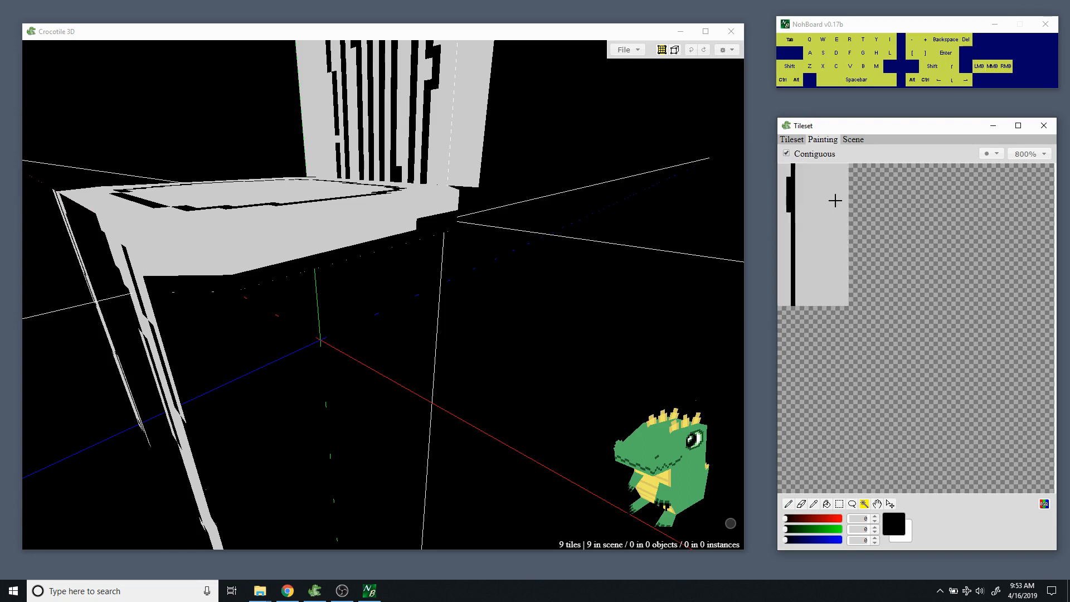
left_click(817, 200)
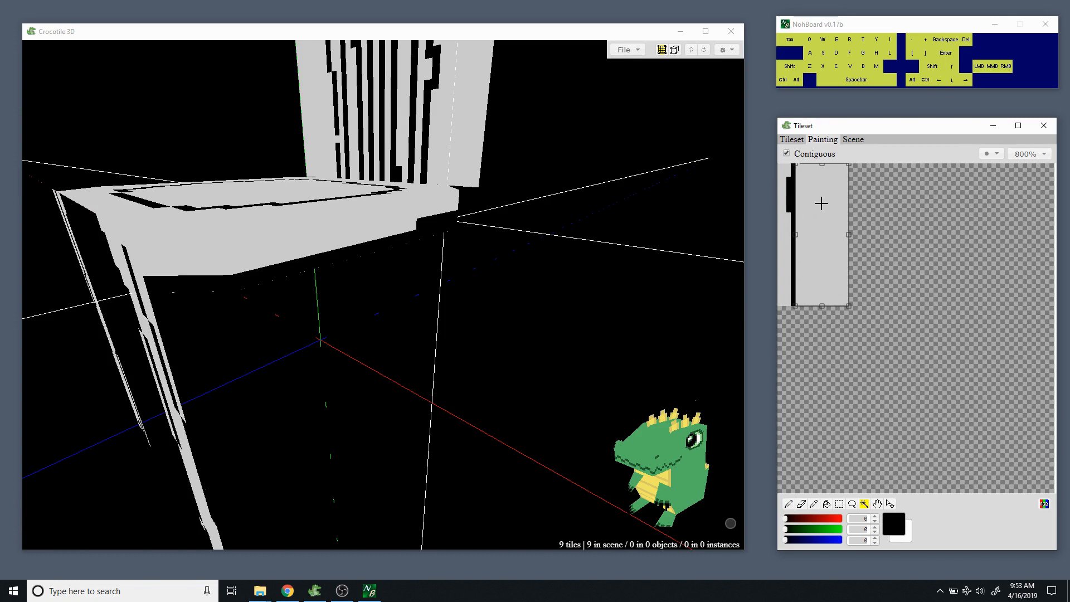
left_click(828, 202)
key("BackSpace")
left_click(829, 217)
mouse_move(817, 210)
left_mouse_down("ctrl")
mouse_move(836, 222)
mouse_move(832, 247)
mouse_move(813, 224)
left_mouse_up("ctrl")
key("Delete")
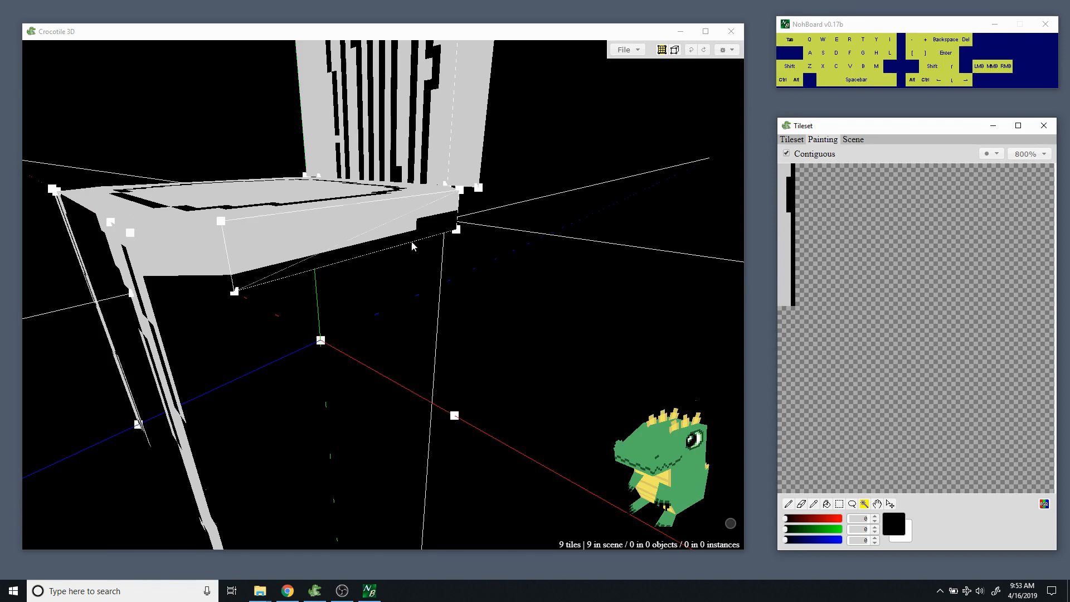
Examine the repainted side strip around the seat's front corner.
key("space")
left_click(381, 289)
key("space")
mouse_move(372, 293)
left_mouse_down()
mouse_move(407, 245)
mouse_move(357, 281)
mouse_move(245, 262)
mouse_move(295, 285)
mouse_move(250, 270)
mouse_move(335, 234)
mouse_move(382, 307)
mouse_move(369, 291)
left_mouse_up()
right_click_drag(356, 278, 474, 279)
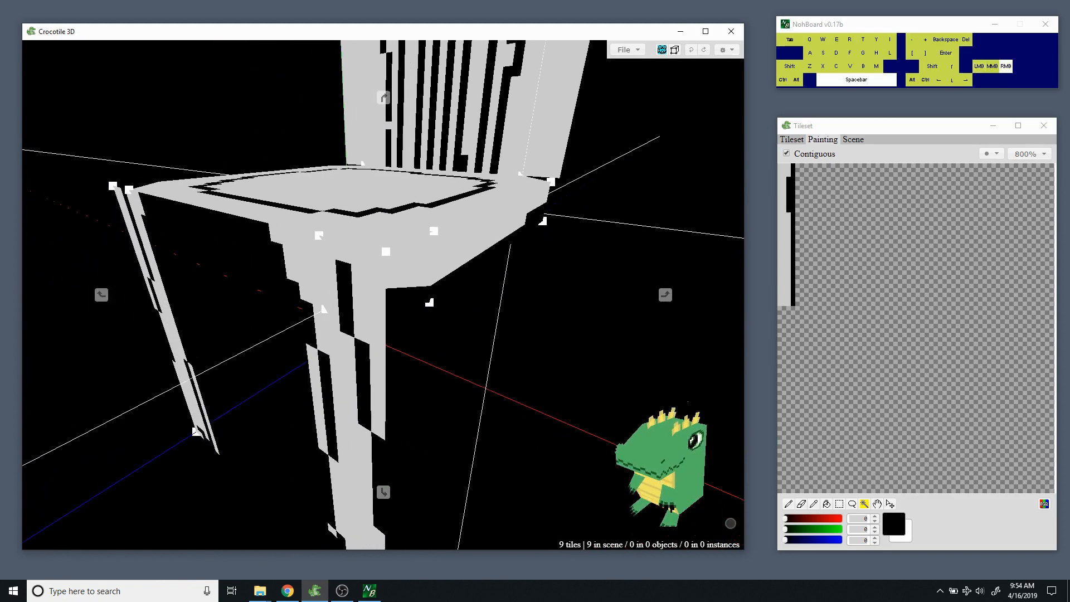
right_click_drag(399, 277, 358, 279)
Return to the tileset and select the tile covering the upper half of the side strip drawing.
left_click(787, 141)
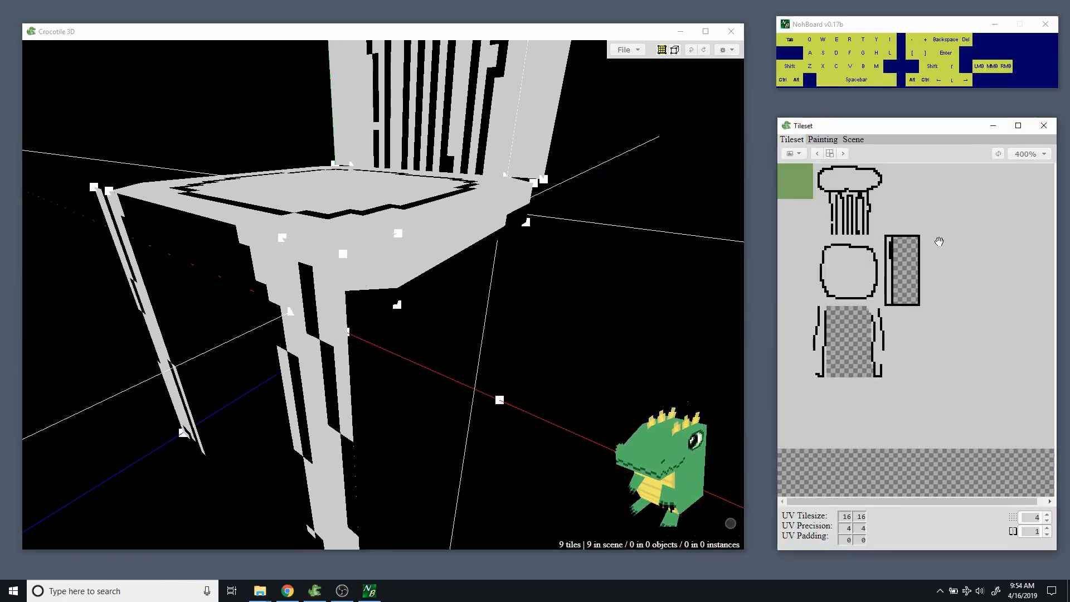
left_click(904, 287)
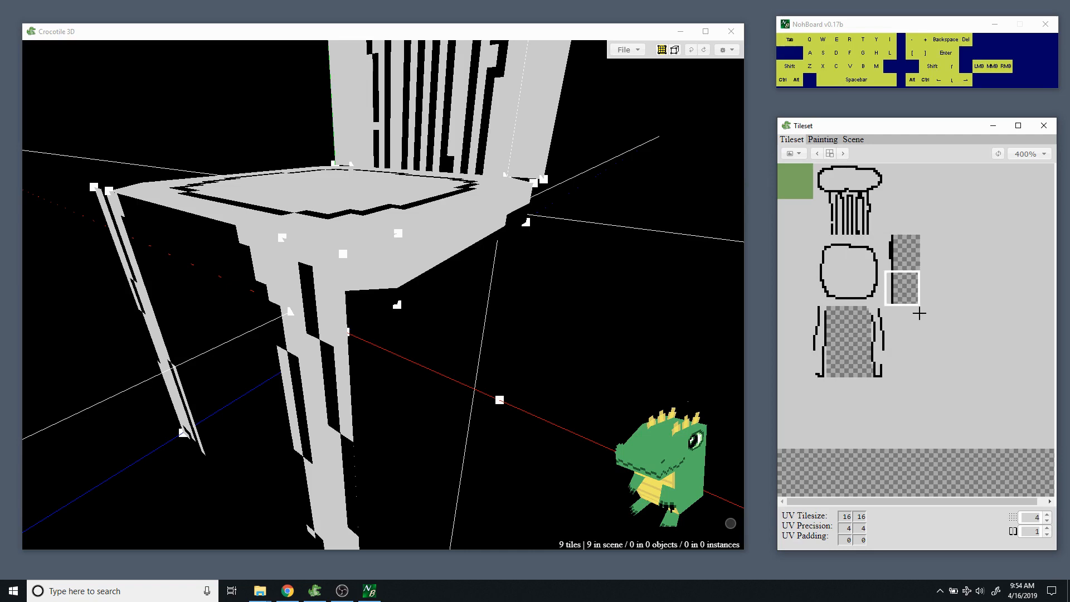
left_click(906, 260)
key("space")
mouse_move(480, 312)
left_mouse_down()
mouse_move(478, 341)
mouse_move(460, 307)
mouse_move(490, 322)
left_mouse_up()
key("space")
key("space")
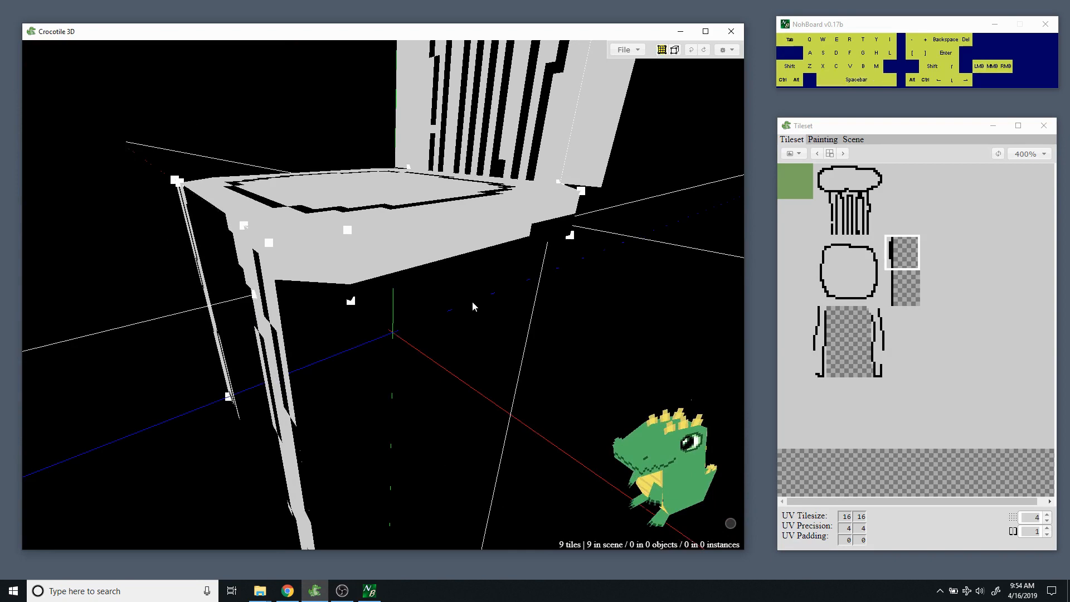
Select all three side strip pieces under the seat: the front corner, the middle and the rear corner.
left_click(335, 272)
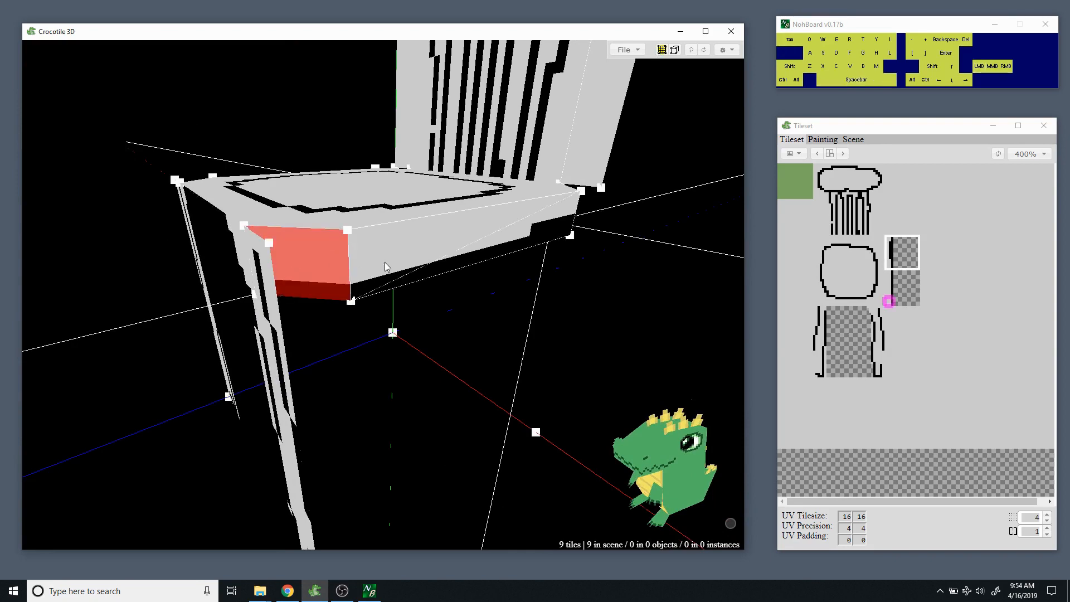
left_click(385, 262)
key("space")
left_click_drag(437, 333, 497, 350)
right_click_drag(496, 350, 499, 345)
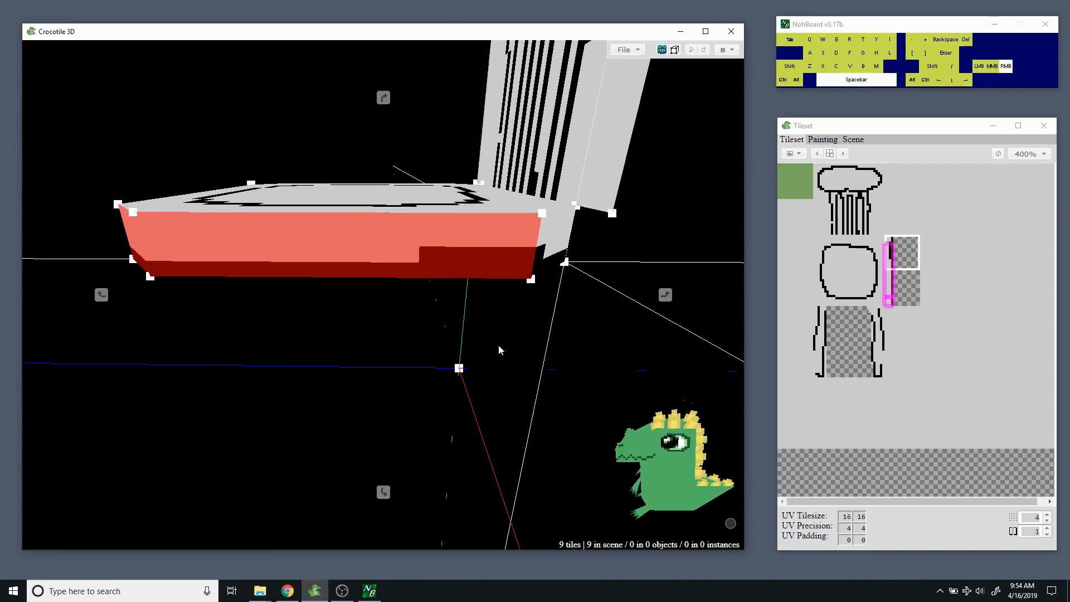
key("space")
left_click_drag(344, 360, 362, 362)
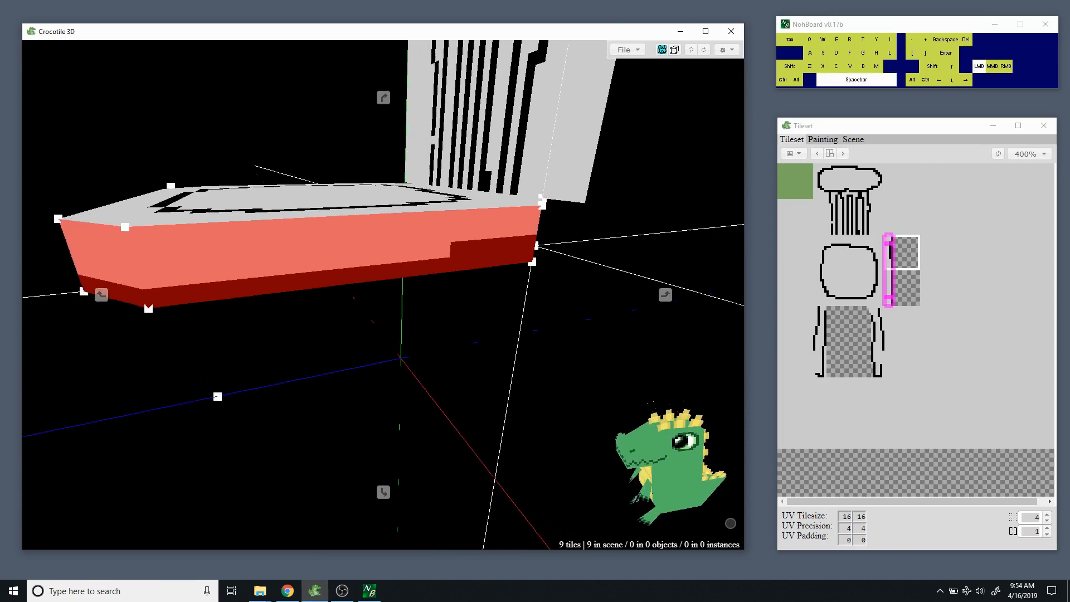
left_click_drag(279, 335, 316, 354)
middle_click_drag(316, 353, 323, 378)
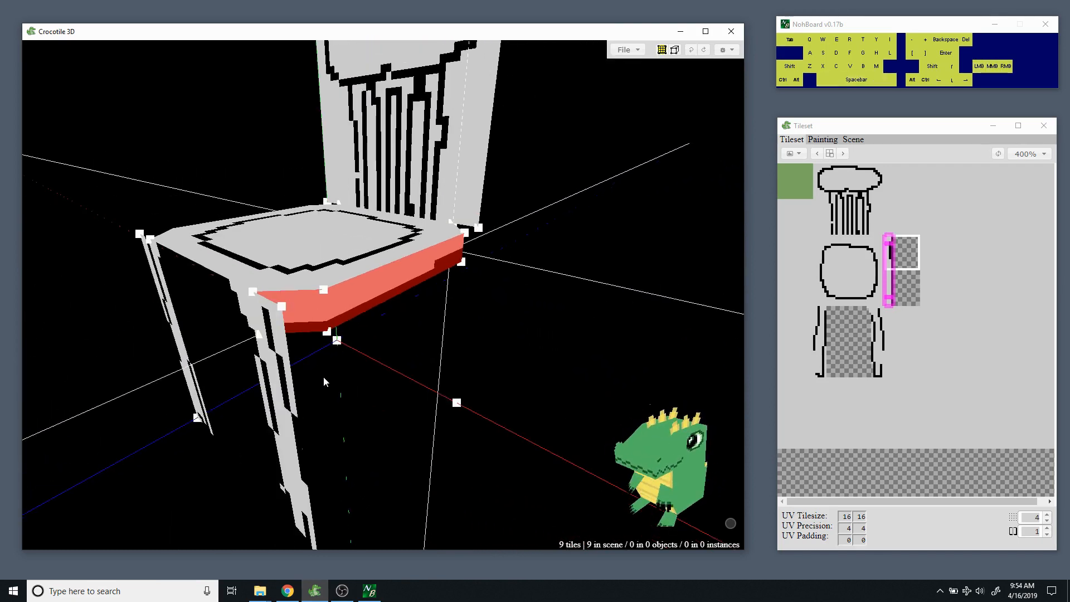
Set the 3D cursor on the upper front corner vertex of the seat's selected side panel.
key("space")
left_click_drag(324, 382, 276, 386)
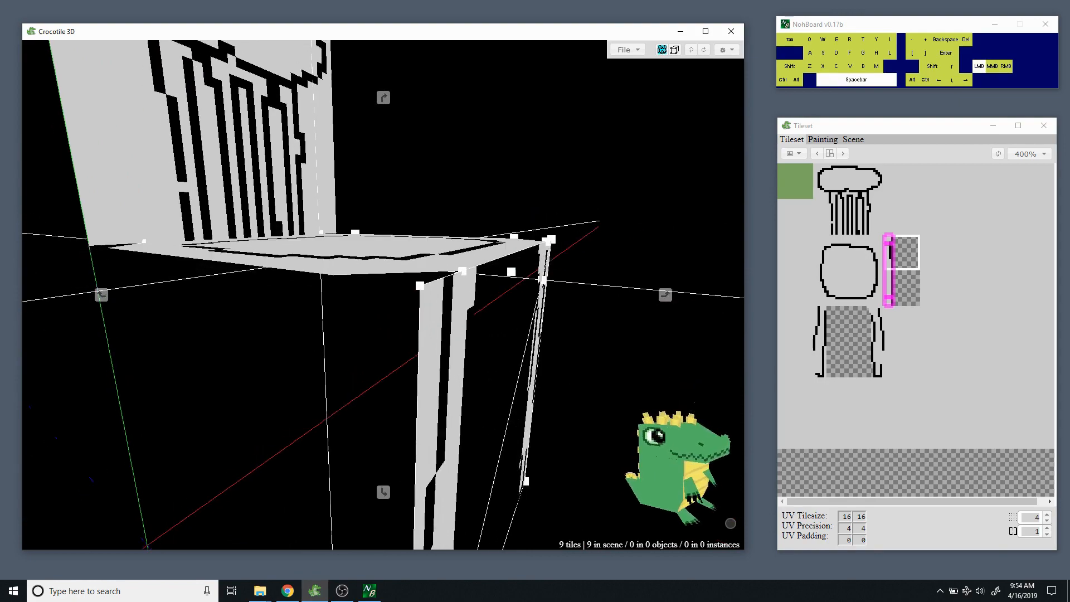
key("space")
left_click_drag(202, 300, 83, 348)
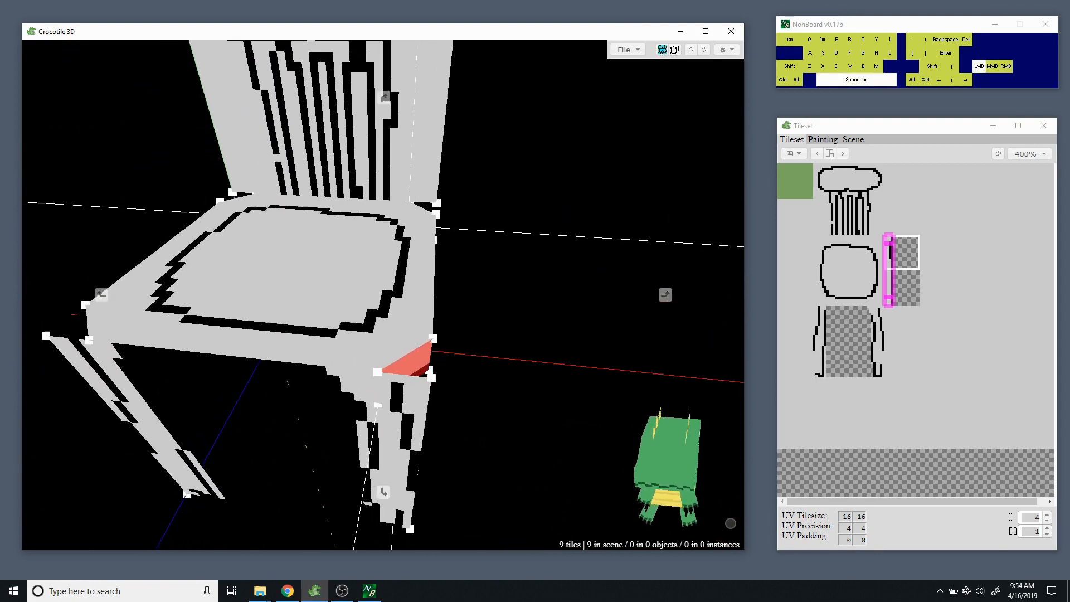
left_click_drag(454, 326, 419, 306)
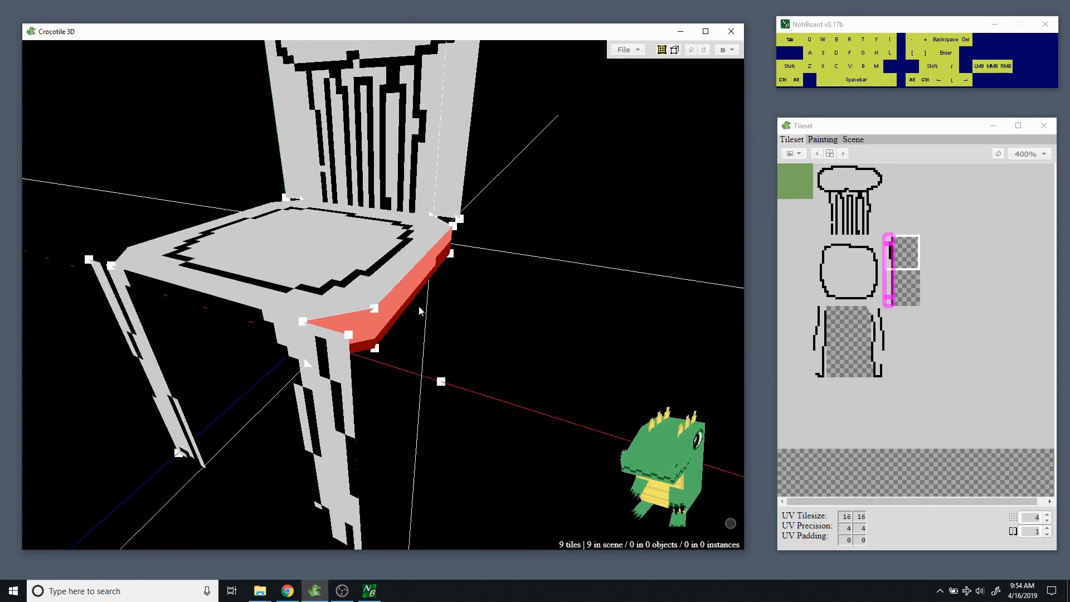
left_click(375, 310)
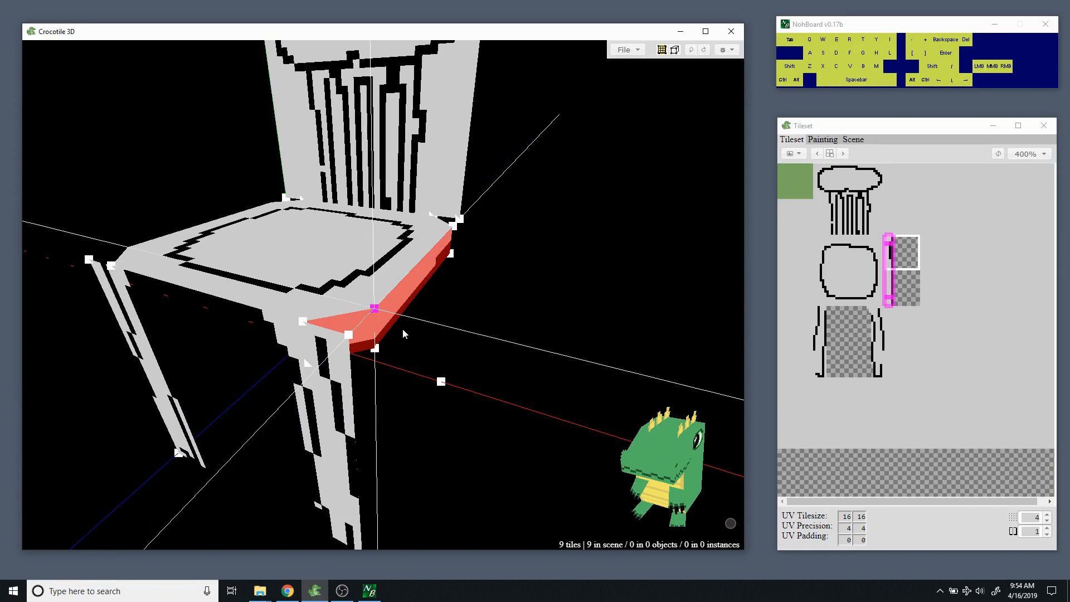
mouse_move(406, 380)
left_mouse_down()
mouse_move(362, 365)
mouse_move(399, 384)
left_mouse_up()
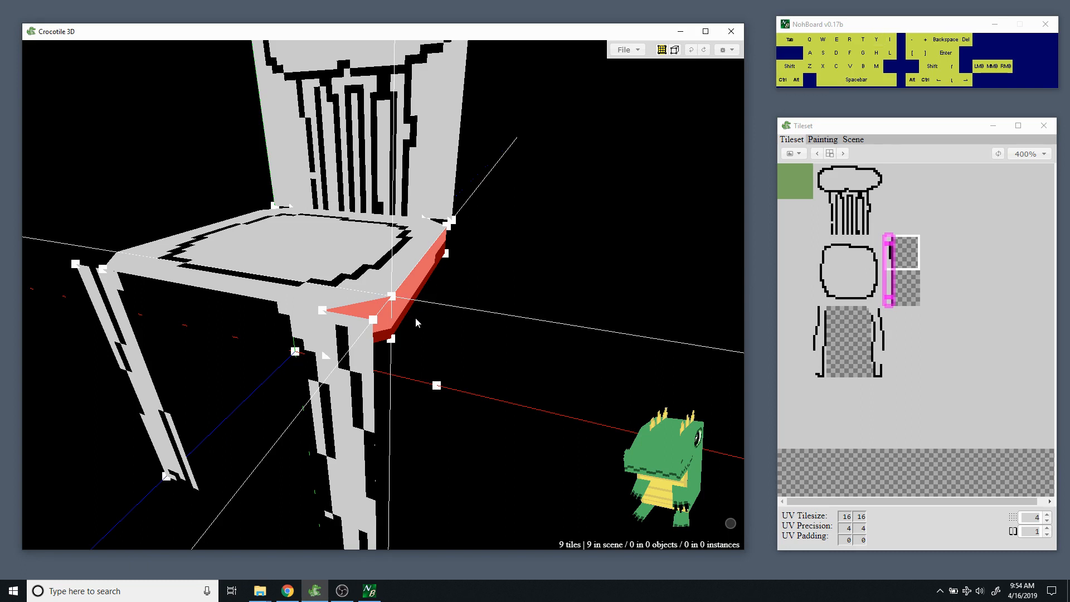
Try shifting the selected side panel tiles outward from the seat and back to their place.
key("d")
key("a")
key("d")
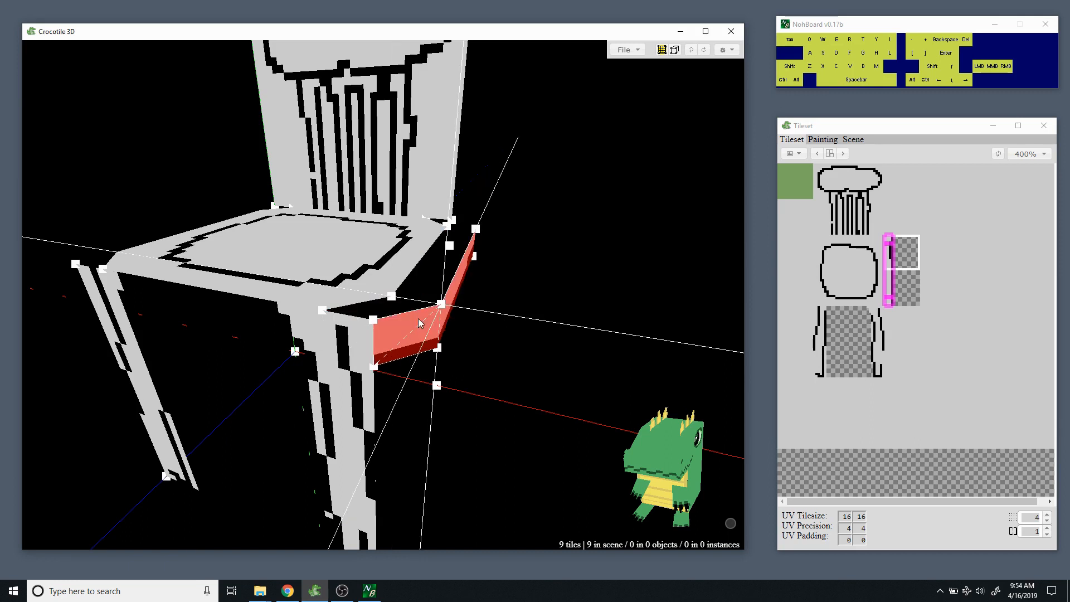
key("a")
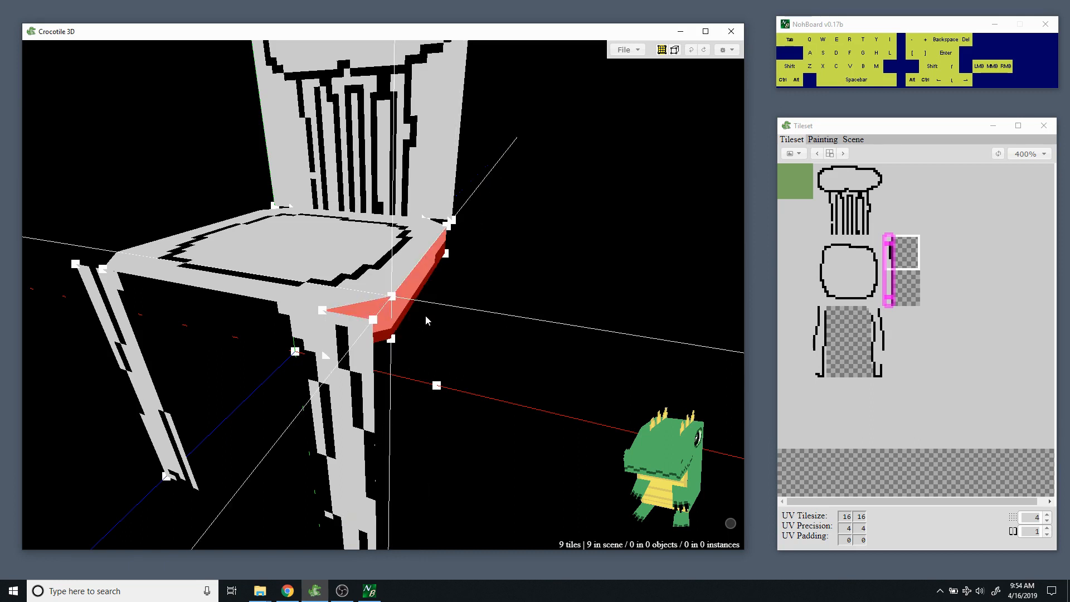
Paste a duplicate of the seat's side panel tiles and try moving it outward from the seat.
key("ctrl")
key("ctrl+v")
key("d")
key("d")
key("a")
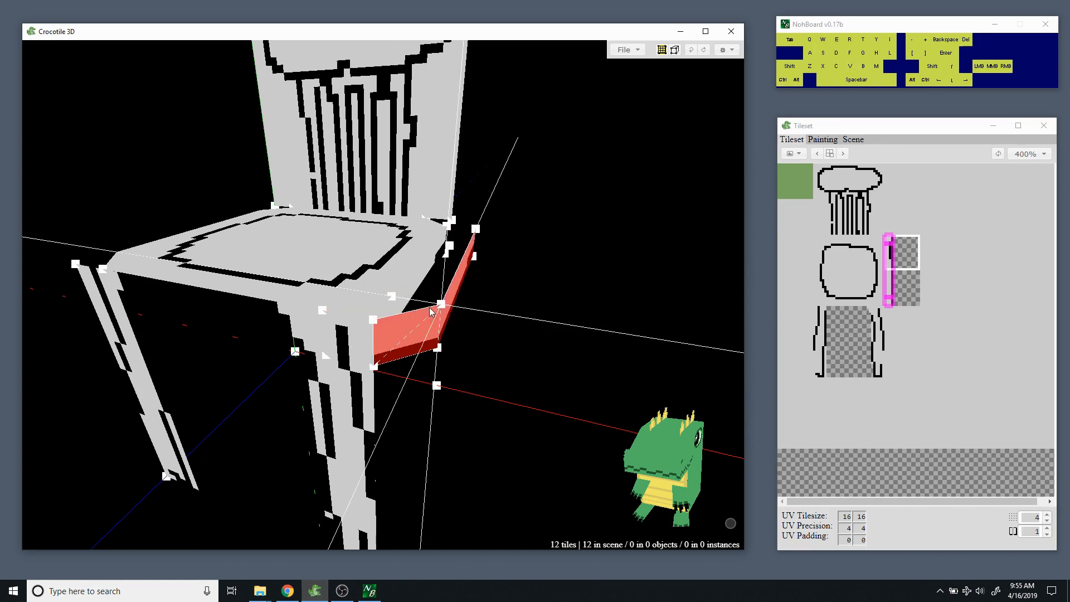
key("d")
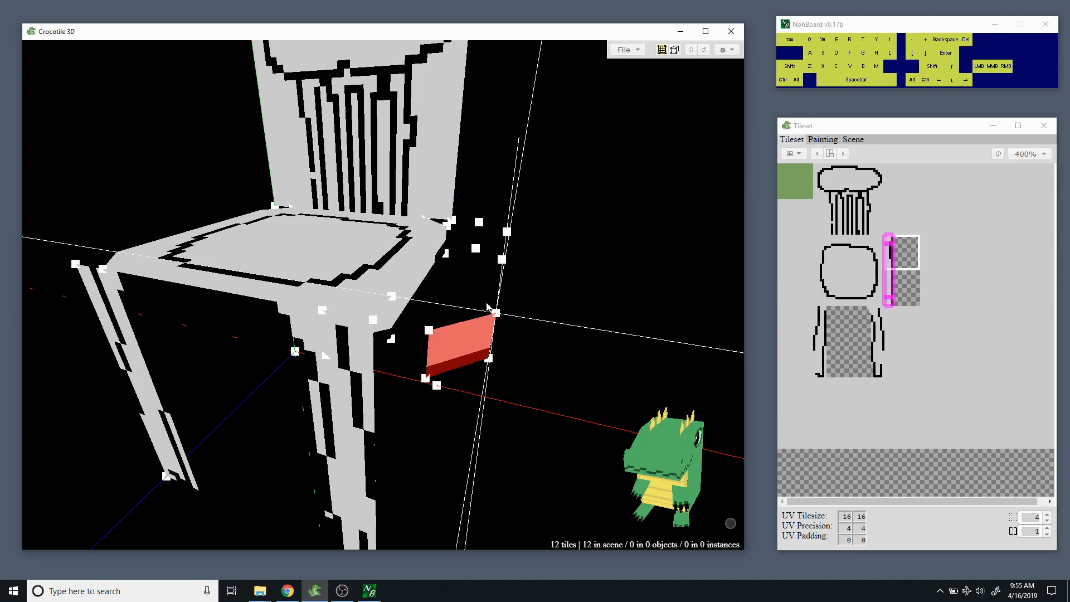
key("space")
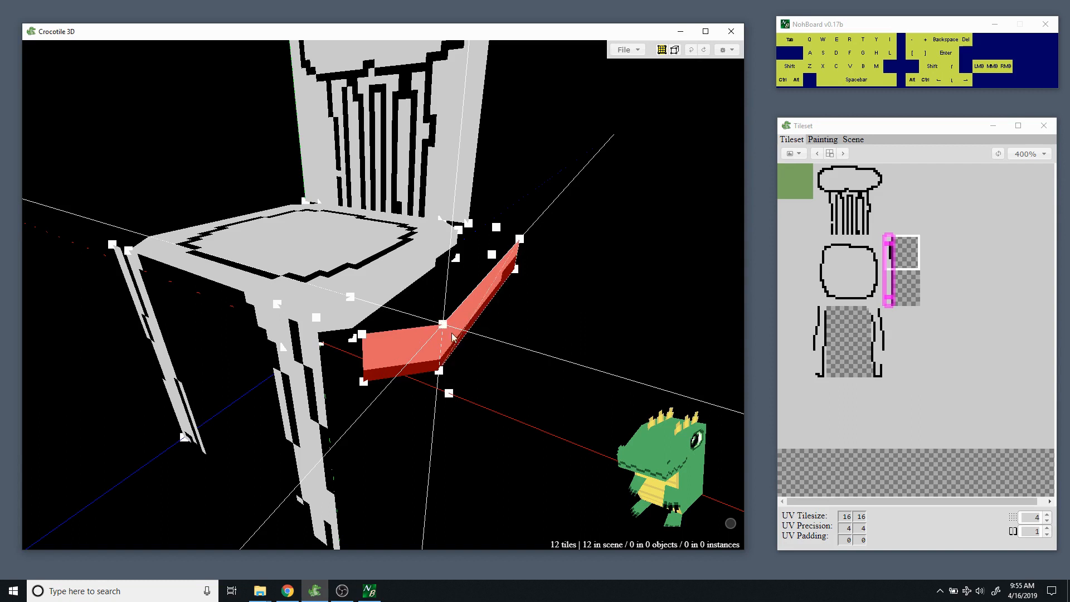
Undo the moves of the duplicated side panel and delete the duplicate tiles.
key("ctrl+z")
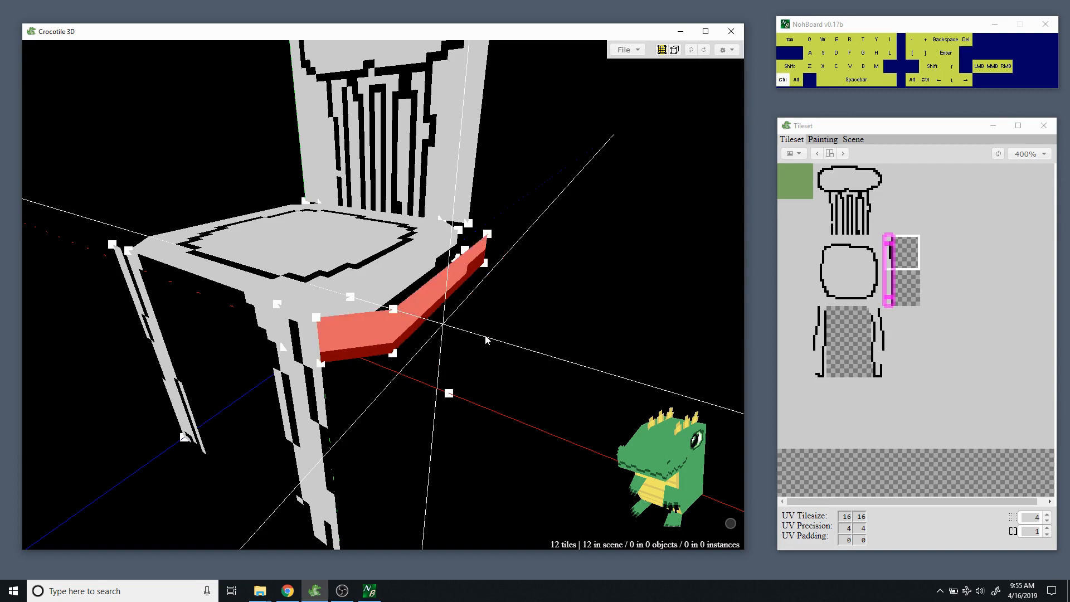
key("ctrl+y")
key("ctrl+z")
key("ctrl+z")
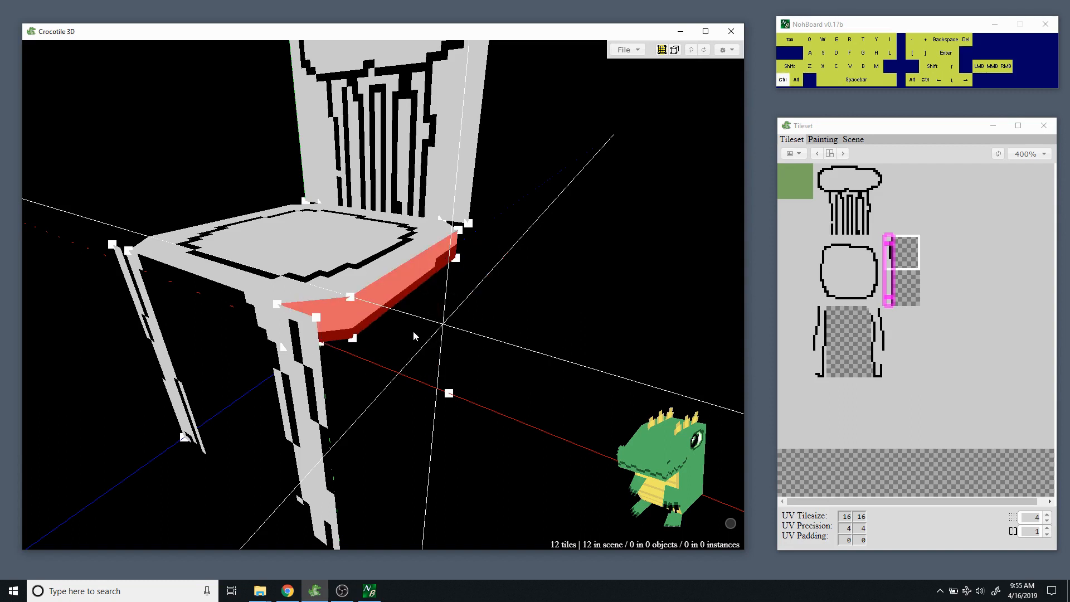
key("Delete")
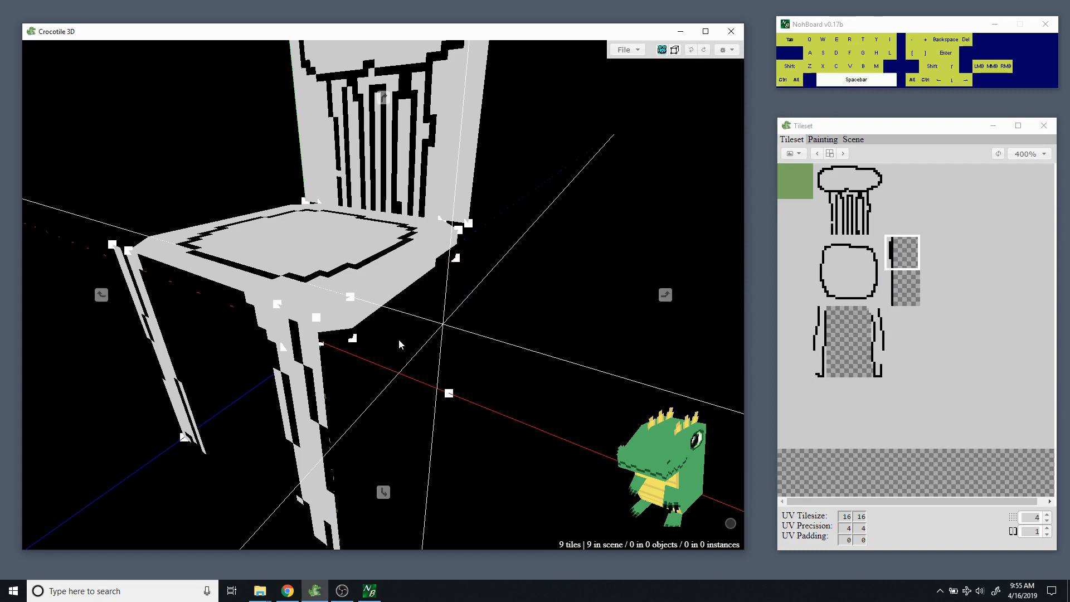
Select the three tiles that form the side panel along the seat's edge.
left_click_drag(399, 339, 392, 322)
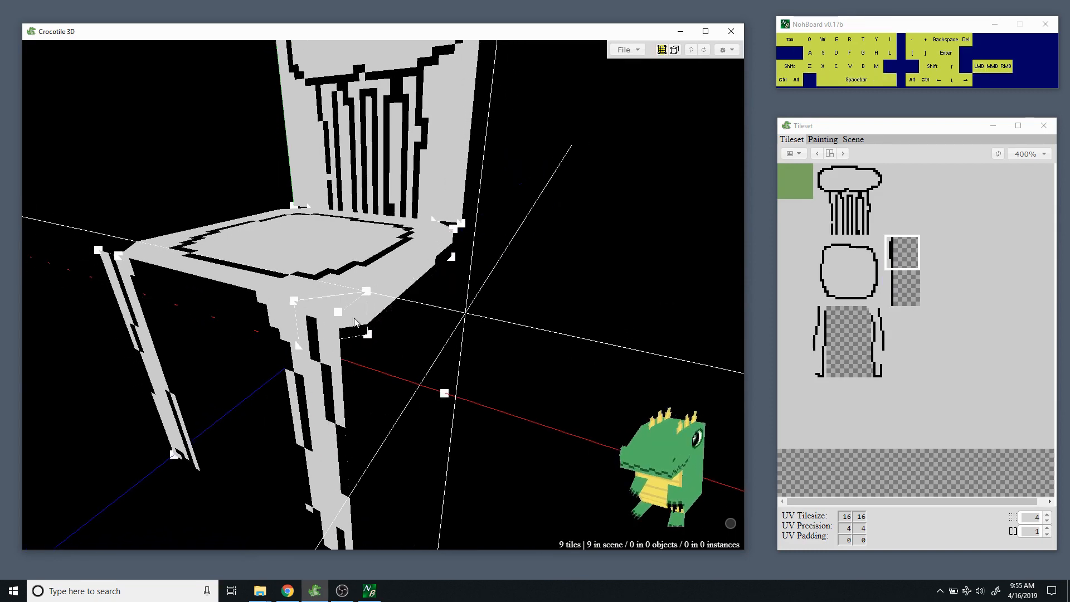
left_click_drag(389, 306, 367, 324)
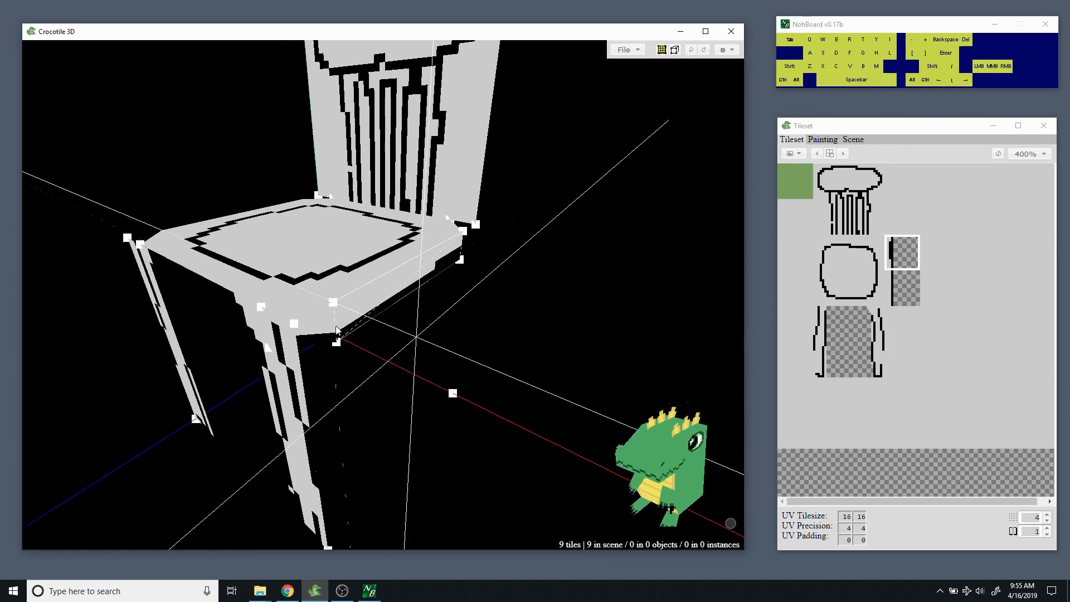
left_click(316, 325)
left_click(360, 316)
left_click_drag(359, 318, 521, 292)
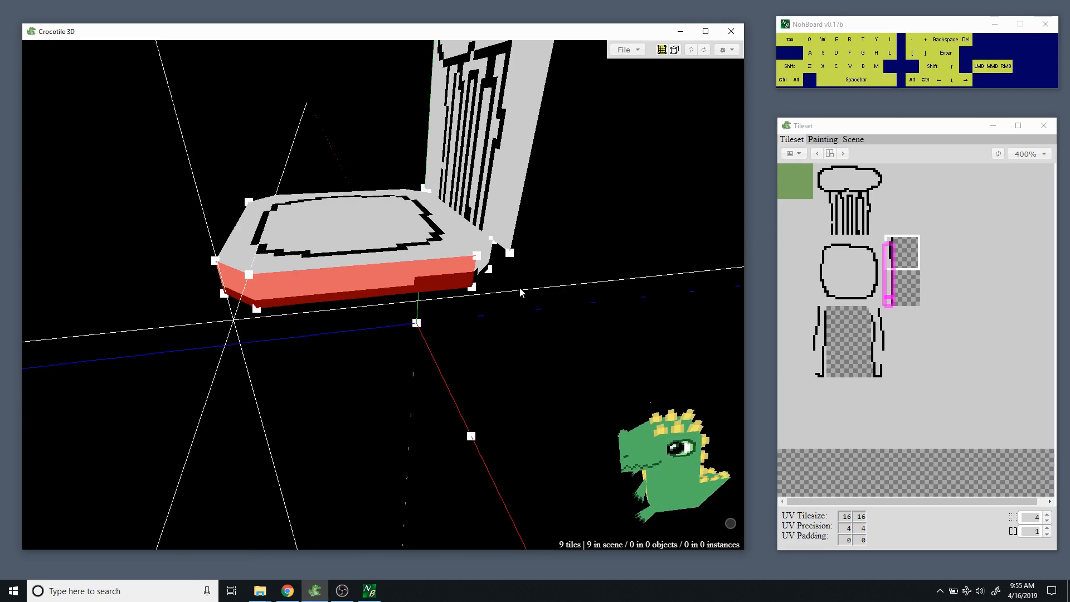
left_click_drag(404, 345, 396, 359)
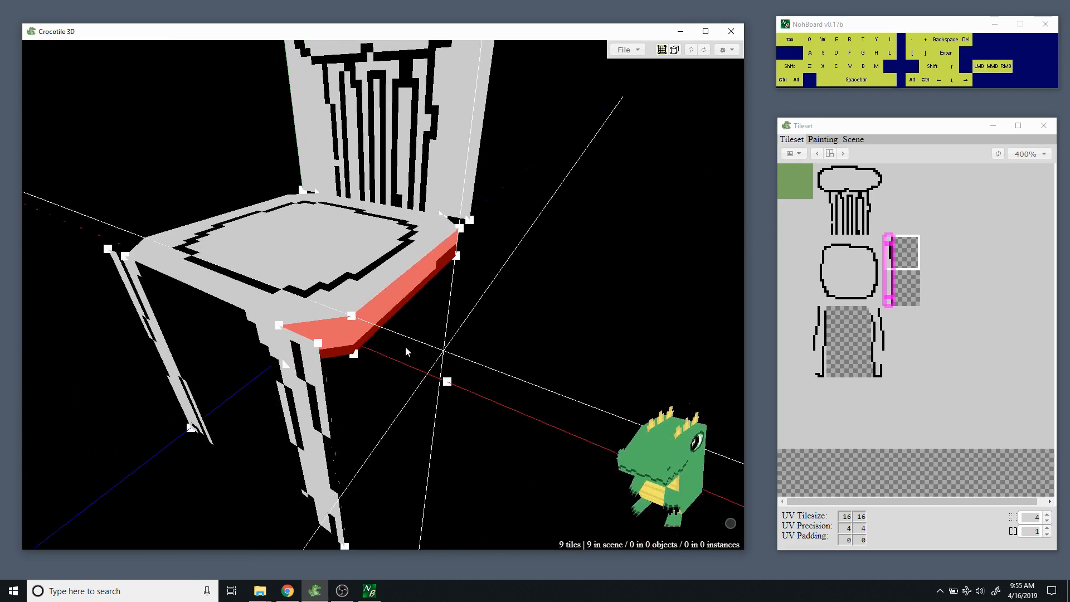
Paste a copy of the three side panel tiles at a new 3D cursor position above the seat.
left_click_drag(406, 346, 413, 378)
key("ctrl+d")
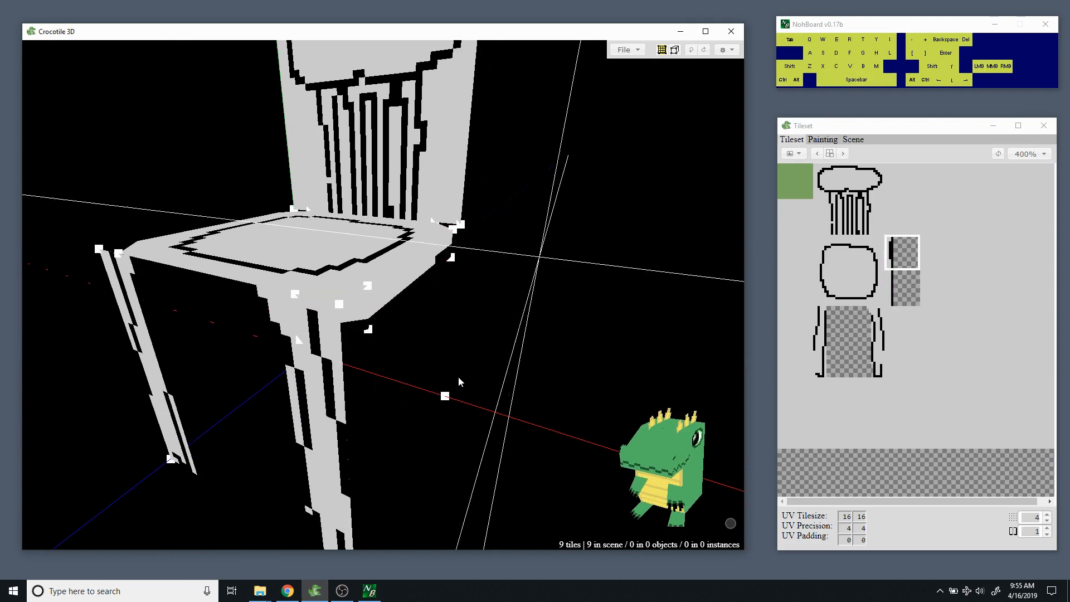
key("ctrl+v")
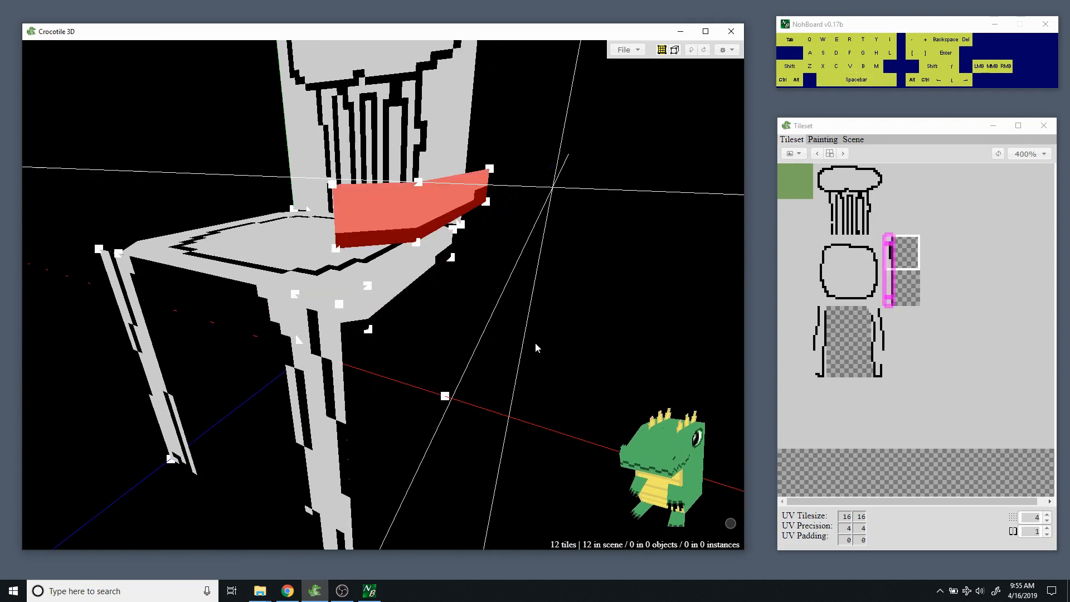
Move the pasted side panel tiles across to the opposite side of the chair.
key("space")
key("space")
left_click_drag(547, 232, 503, 245)
key("space")
middle_click_drag(549, 258, 529, 333)
left_click_drag(500, 316, 530, 351)
key("a")
key("a")
key("a")
key("space")
left_click_drag(223, 235, 219, 234)
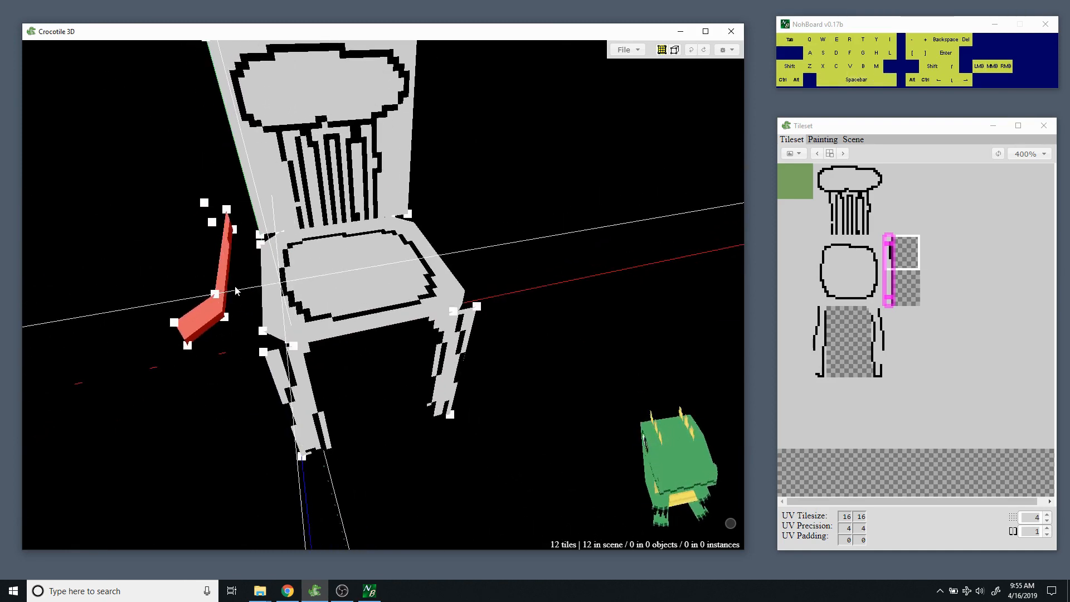
Flip the pasted side panel horizontally so its shape mirrors the original panel.
key("space")
left_click_drag(222, 392, 221, 390)
right_click_drag(222, 392, 267, 377)
mouse_move(223, 392)
middle_mouse_down()
mouse_move(222, 348)
mouse_move(221, 418)
mouse_move(221, 402)
middle_mouse_up()
left_click_drag(221, 399, 234, 396)
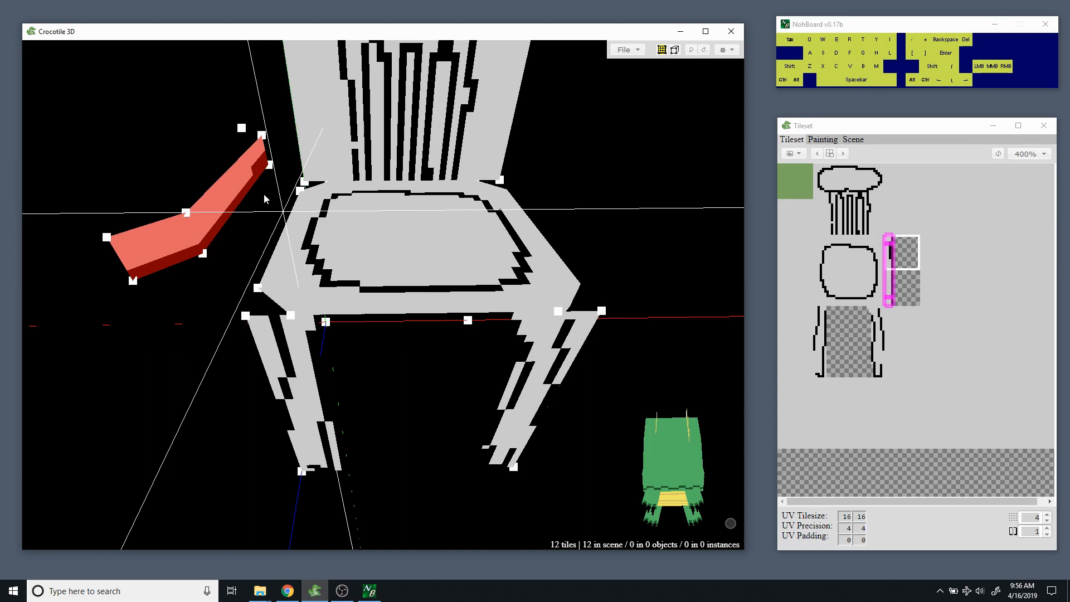
key("f")
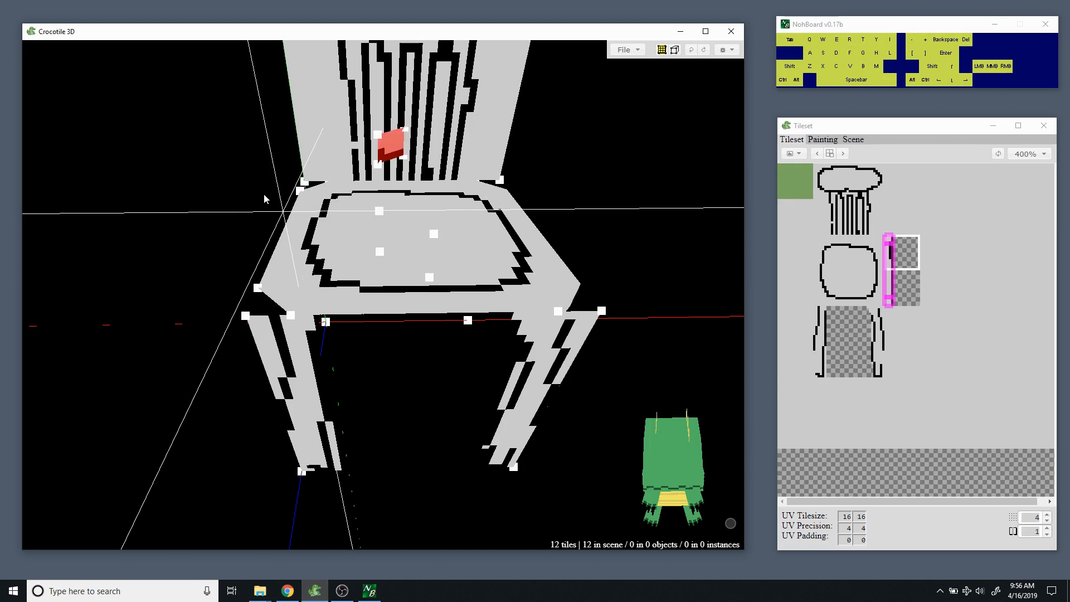
key("r")
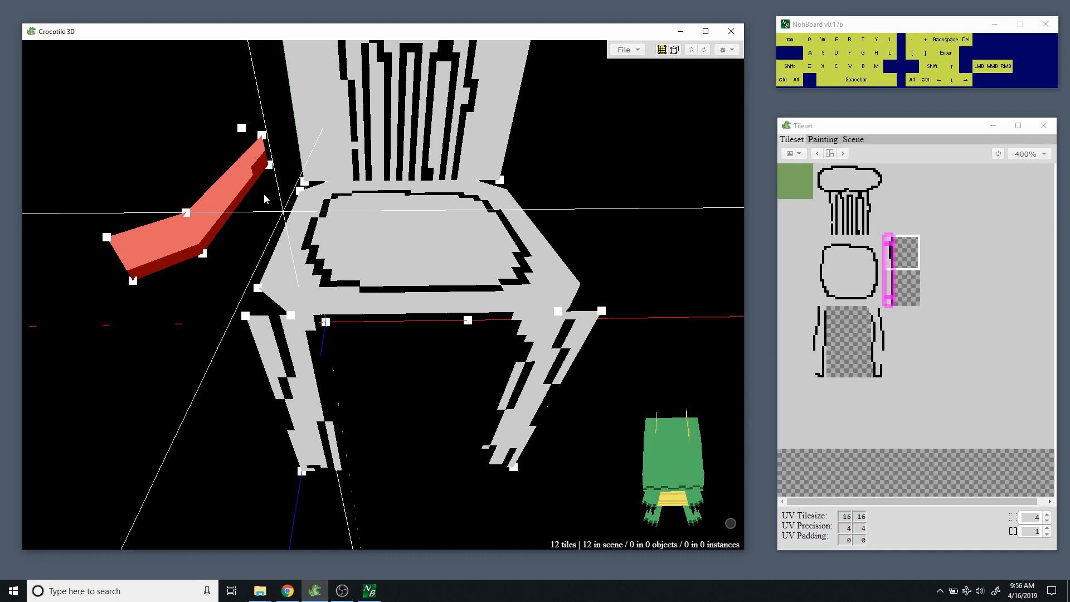
key("f")
key("f")
key("r")
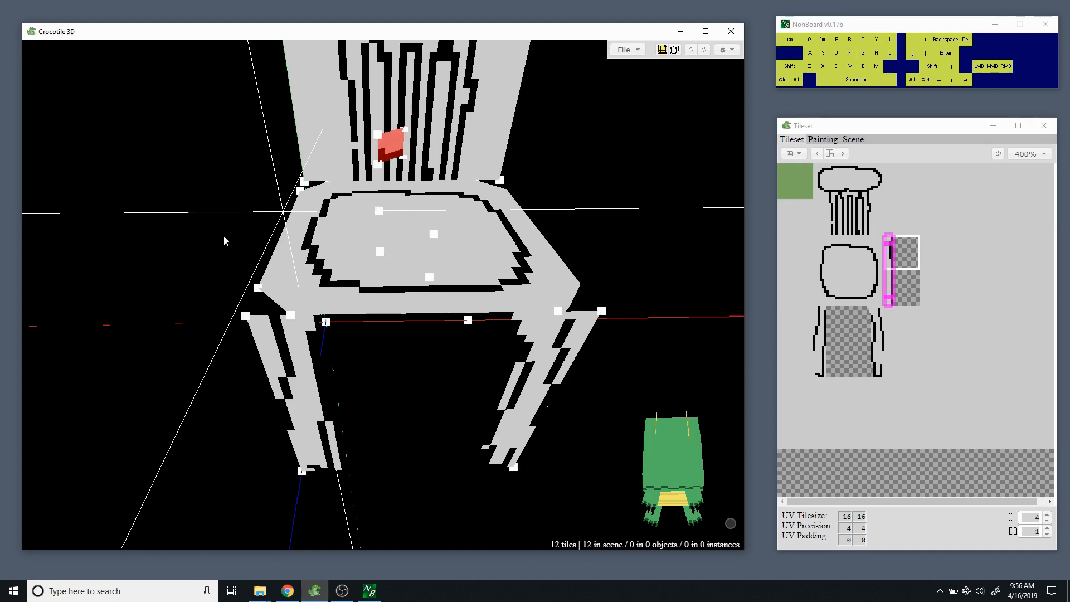
Reverse the face direction of the mirrored side panel tiles so they face outward from the chair.
left_click_drag(223, 235, 352, 187)
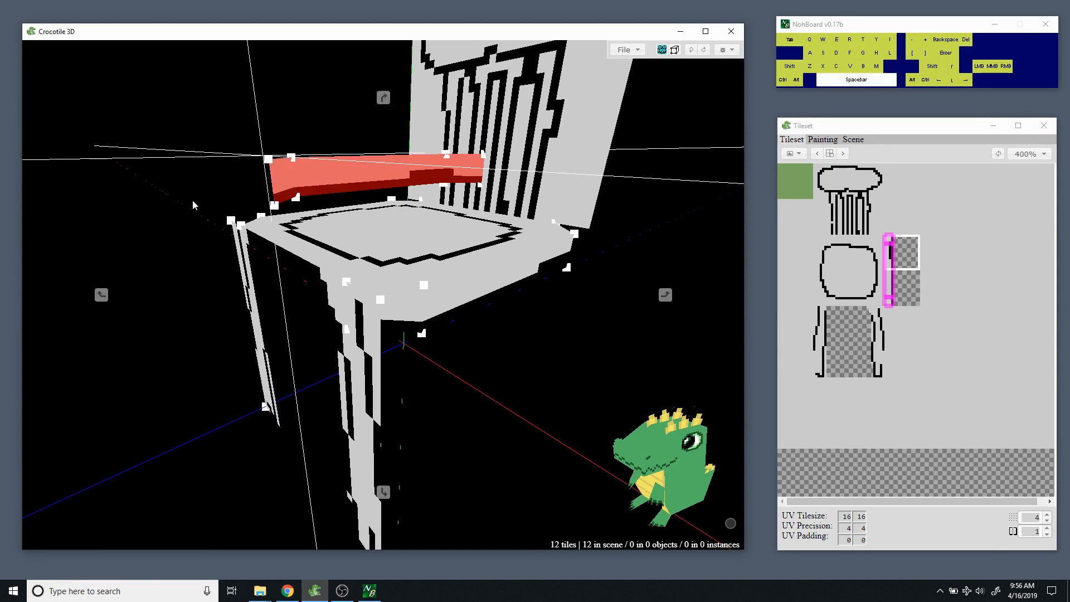
left_click_drag(203, 208, 290, 220)
left_click_drag(194, 196, 217, 199)
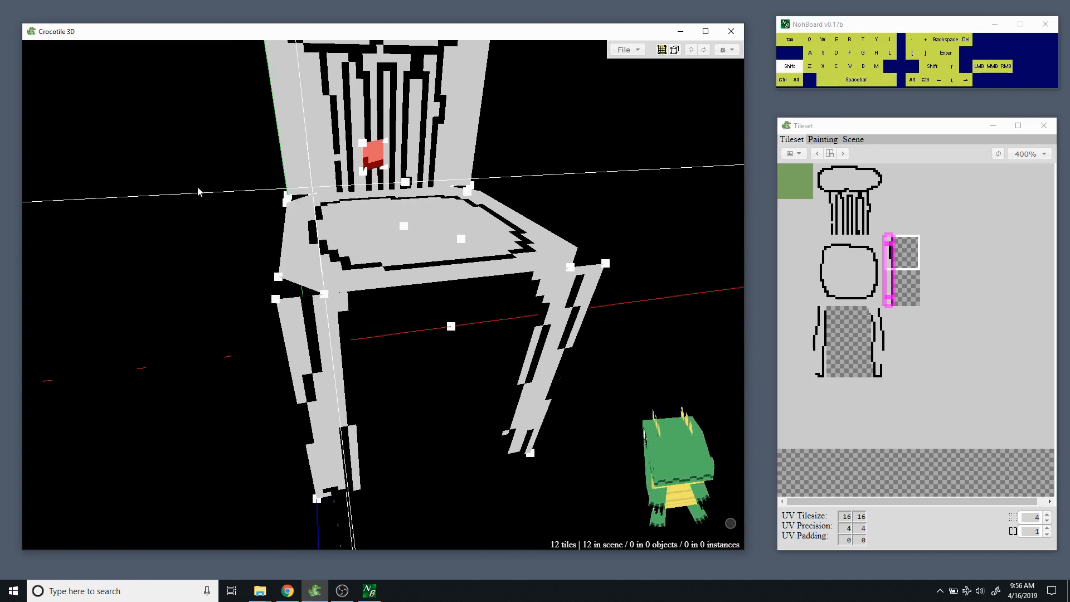
key("r")
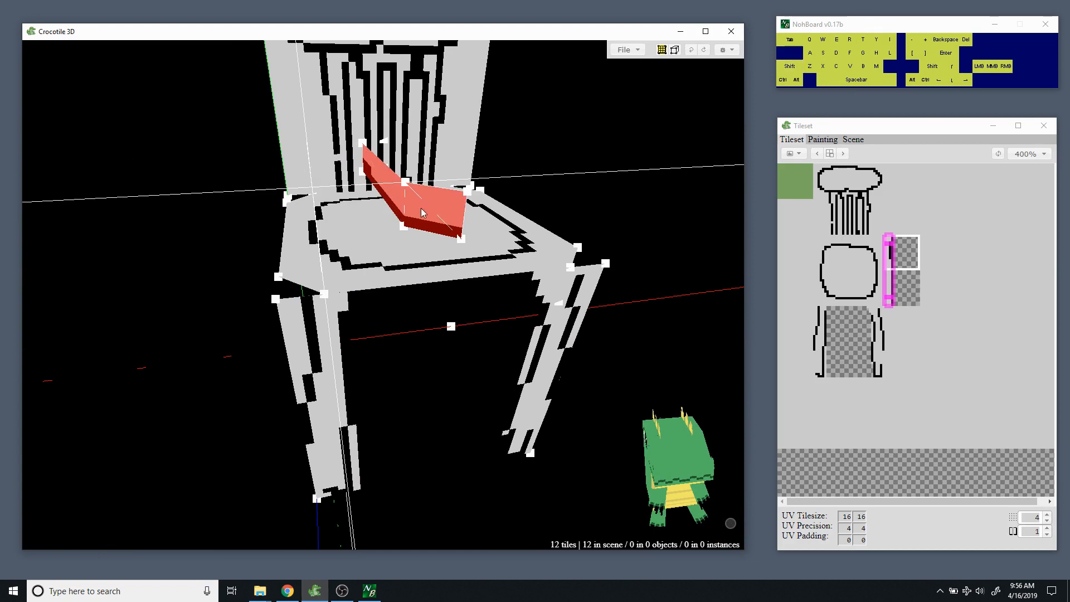
mouse_move(367, 205)
left_mouse_down()
mouse_move(390, 190)
mouse_move(368, 205)
left_mouse_up()
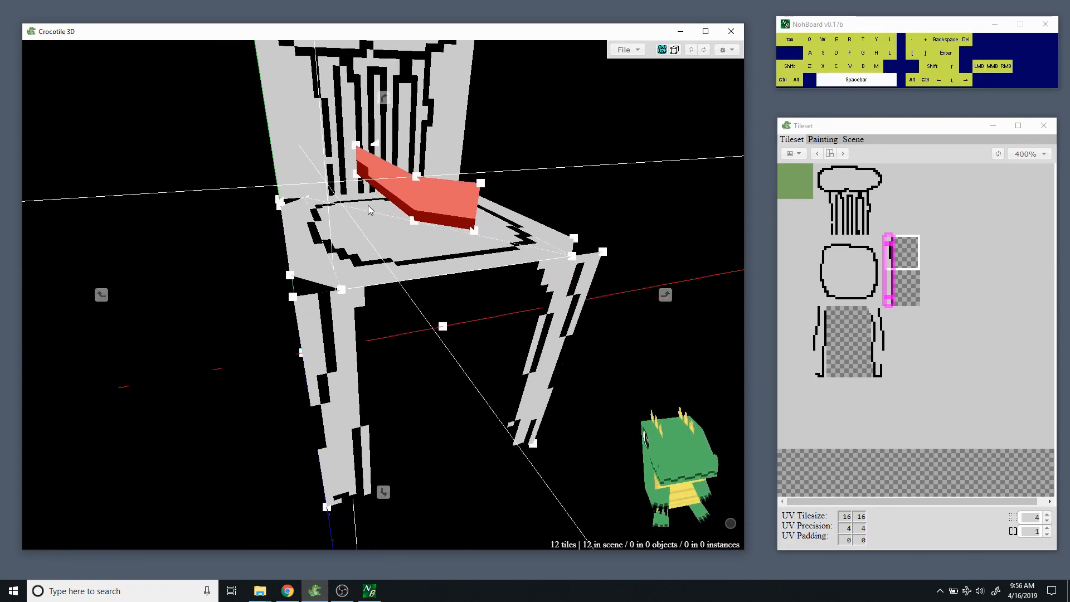
key("shift")
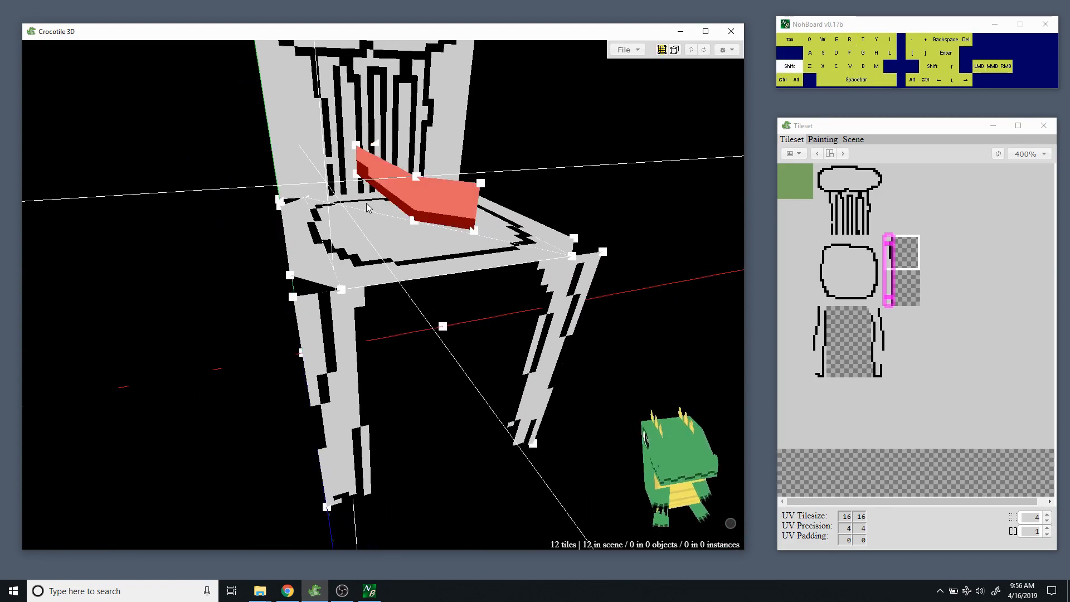
key("shift+r")
Move the mirrored side panel outward and down onto the uncovered side edge of the seat.
key("a")
key("a")
key("a")
key("a")
key("d")
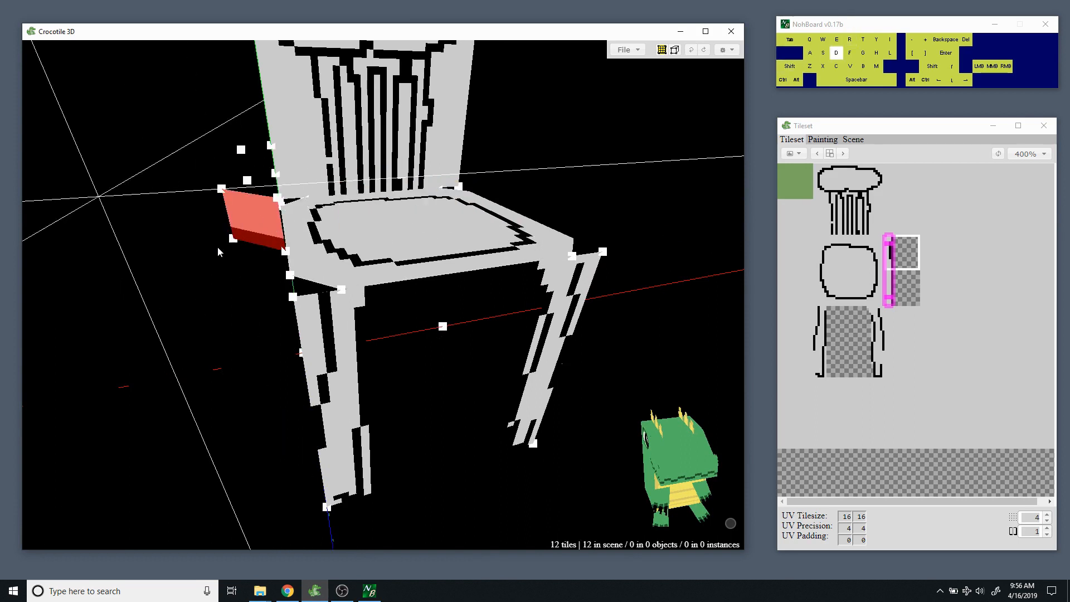
key("s")
key("space")
left_click_drag(219, 246, 178, 266)
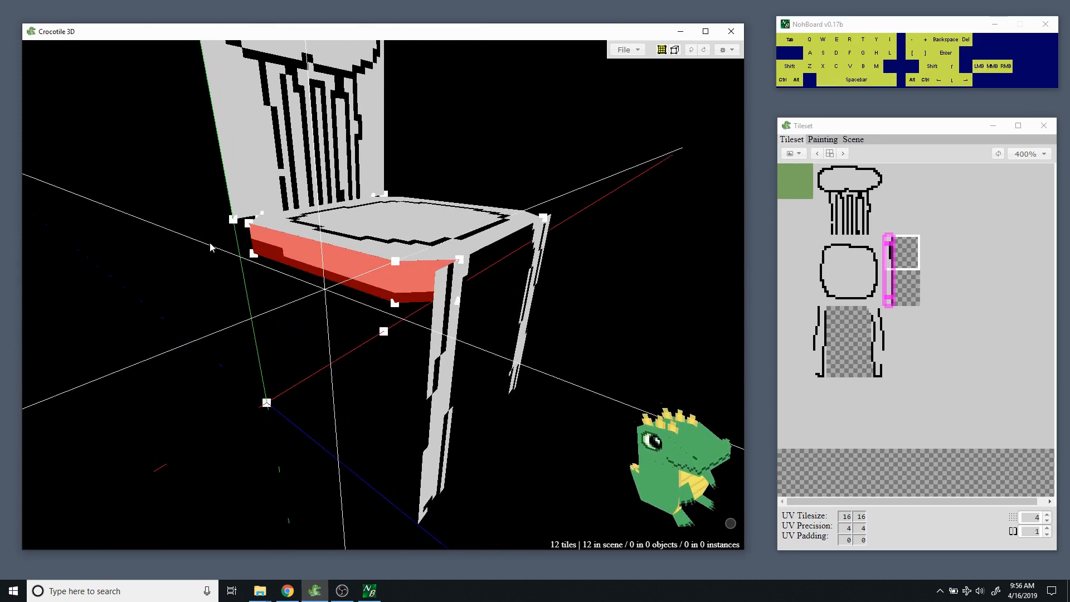
Clear the tile selection and examine the fit of the mirrored panel from several sides of the chair.
key("ctrl+d")
key("space")
left_click_drag(225, 248, 401, 226)
left_click_drag(415, 350, 338, 350)
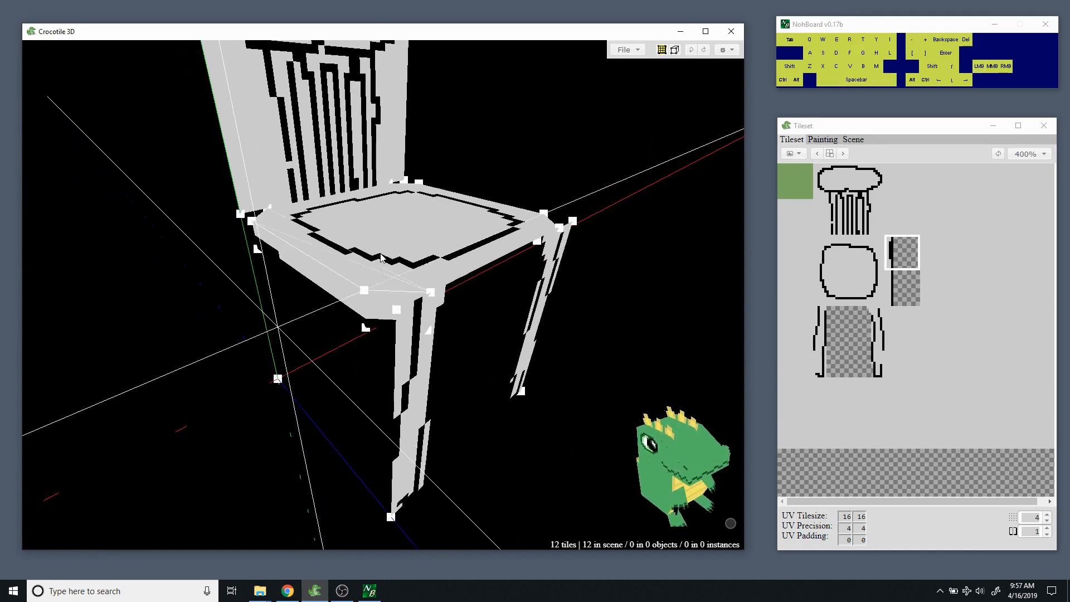
left_click_drag(602, 403, 387, 366)
middle_click_drag(387, 362, 378, 340)
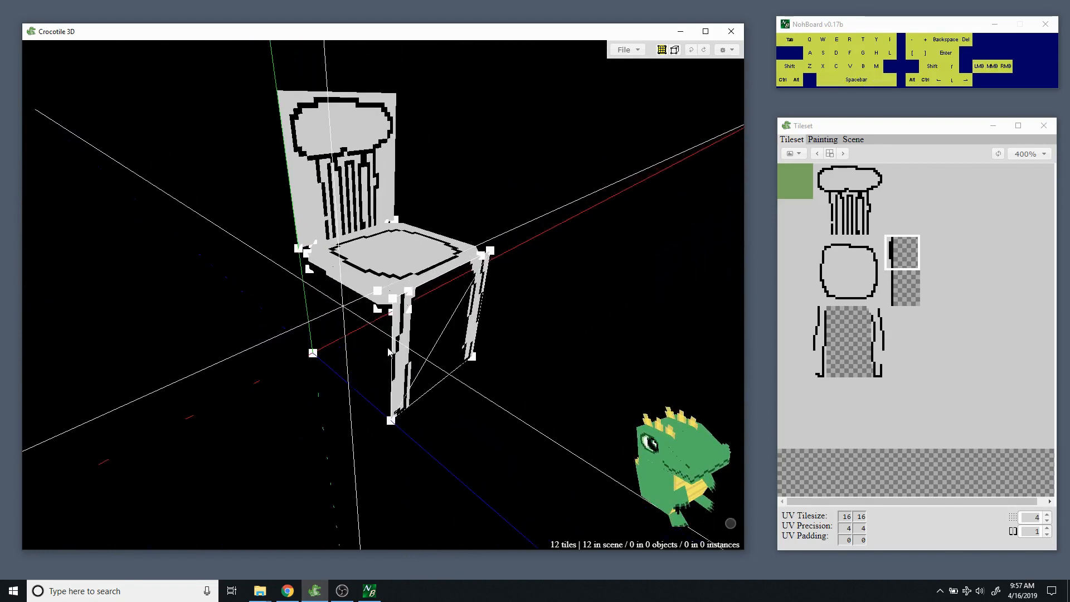
left_click_drag(378, 340, 516, 296)
Save the chair project.
key("space")
key("space")
key("ctrl+s")
key("space")
key("space")
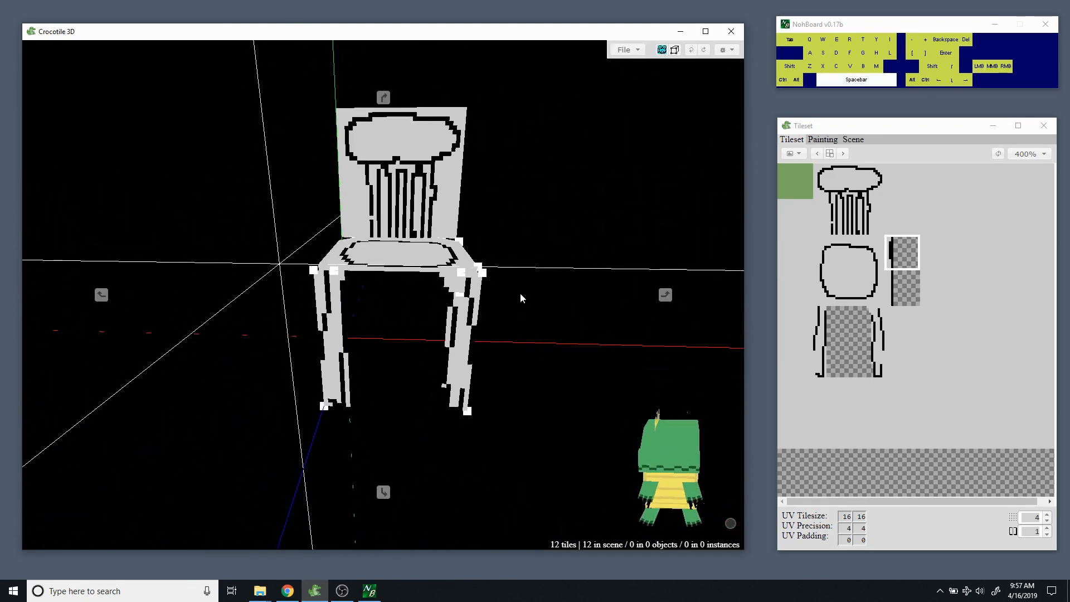
scroll(520, 298, "up", 5)
key("space")
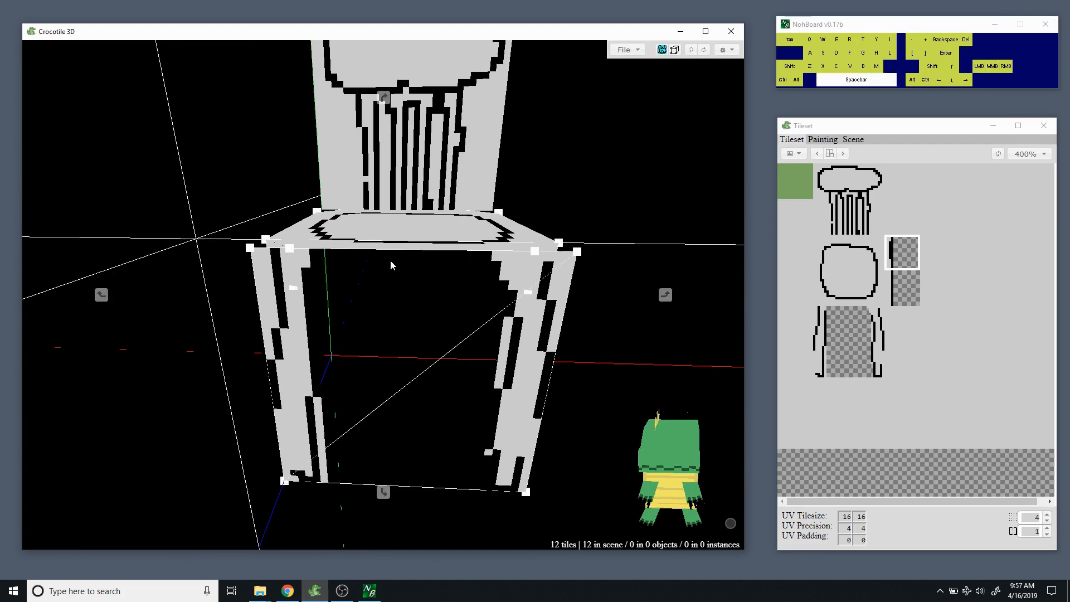
Paint a black vertical line along the outer part of the blank tile below the side-panel tiles in the tileset.
mouse_move(310, 284)
left_mouse_down()
mouse_move(404, 286)
mouse_move(301, 286)
mouse_move(264, 253)
mouse_move(258, 264)
mouse_move(310, 292)
left_mouse_up()
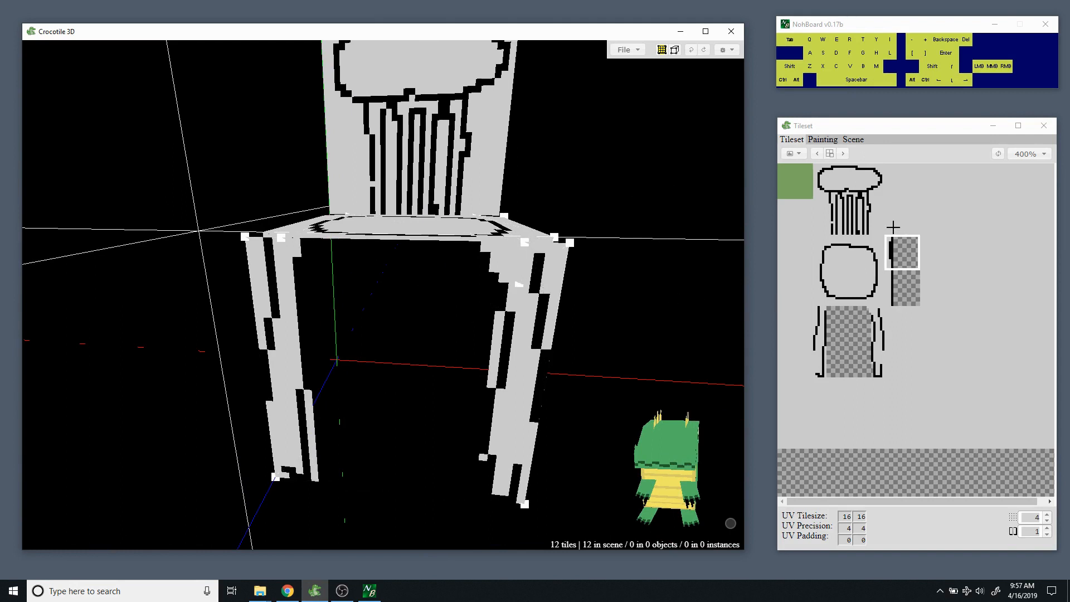
left_click(899, 323)
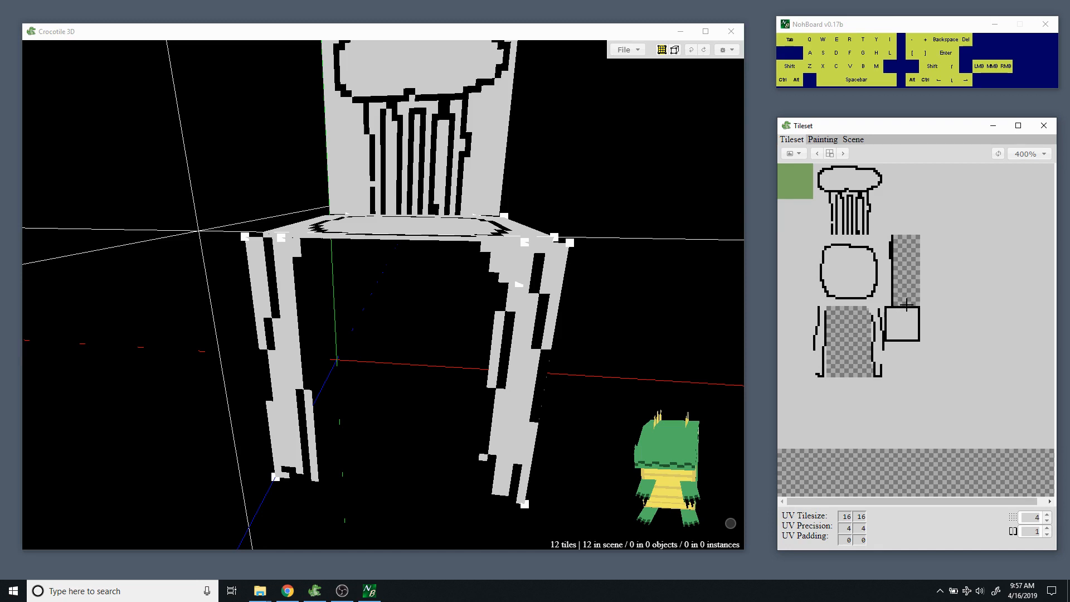
left_click(822, 140)
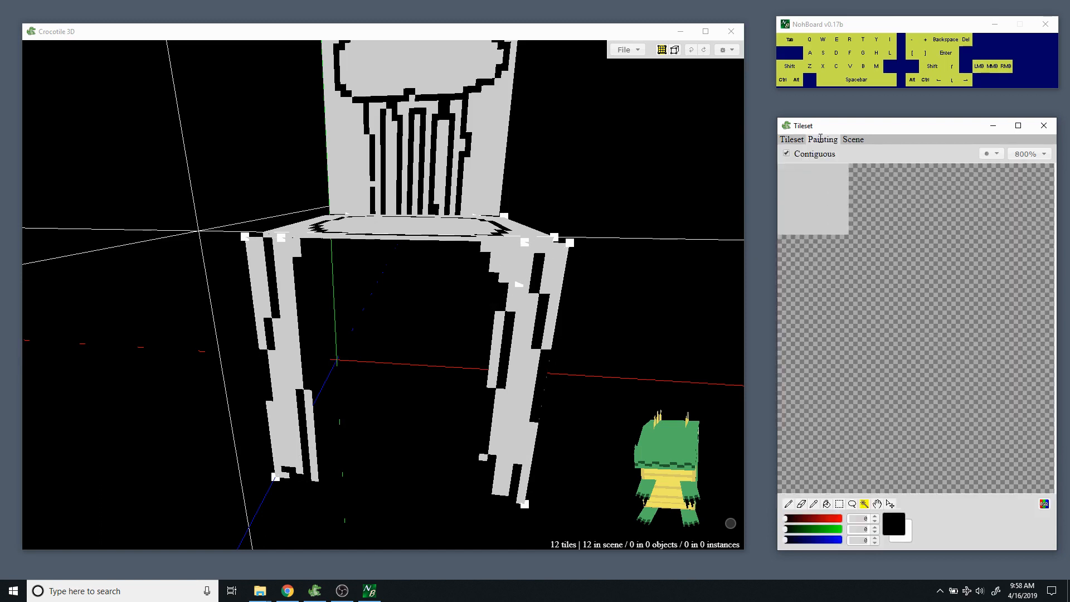
left_click(788, 179)
left_click(791, 198)
key("b")
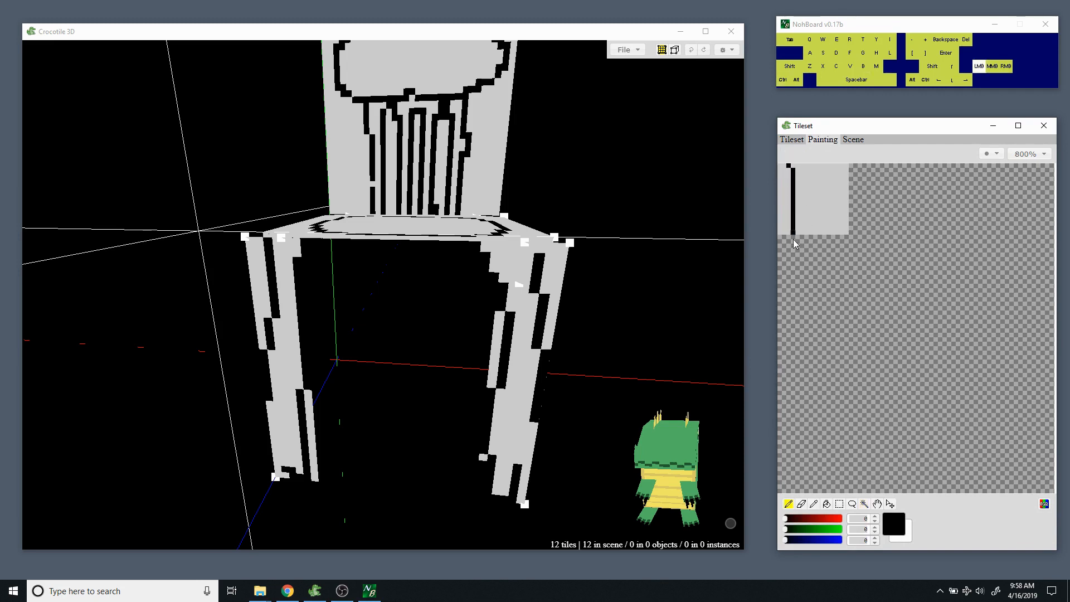
left_click(795, 143)
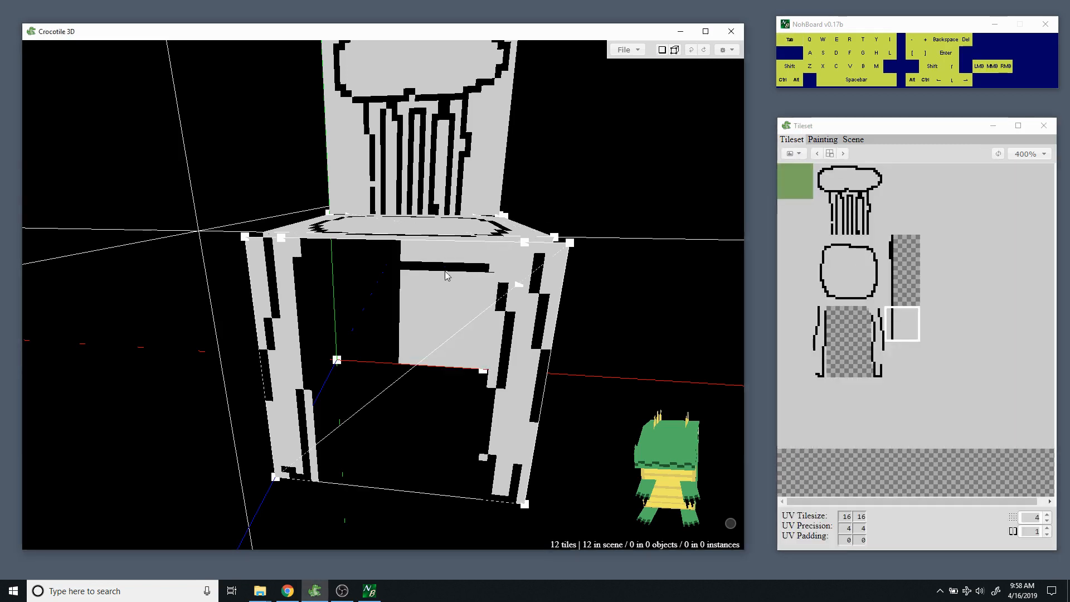
Set the 3D cursor at the seat's front corner and place the newly painted tile on the chair's front, under the seat.
key("space")
left_click_drag(630, 312, 630, 313)
left_click_drag(560, 286, 463, 346)
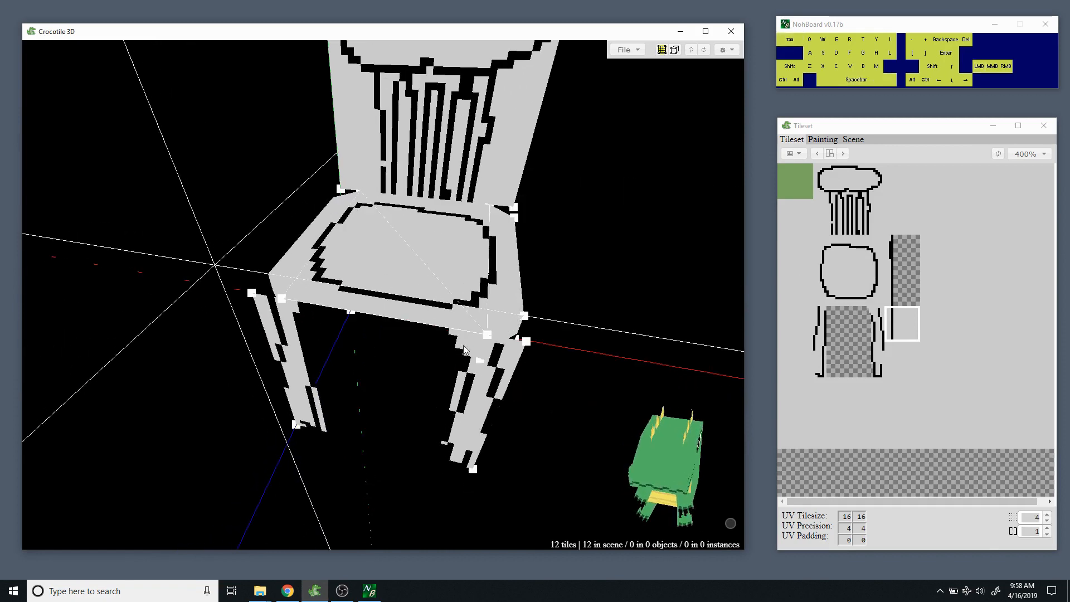
left_click(489, 335)
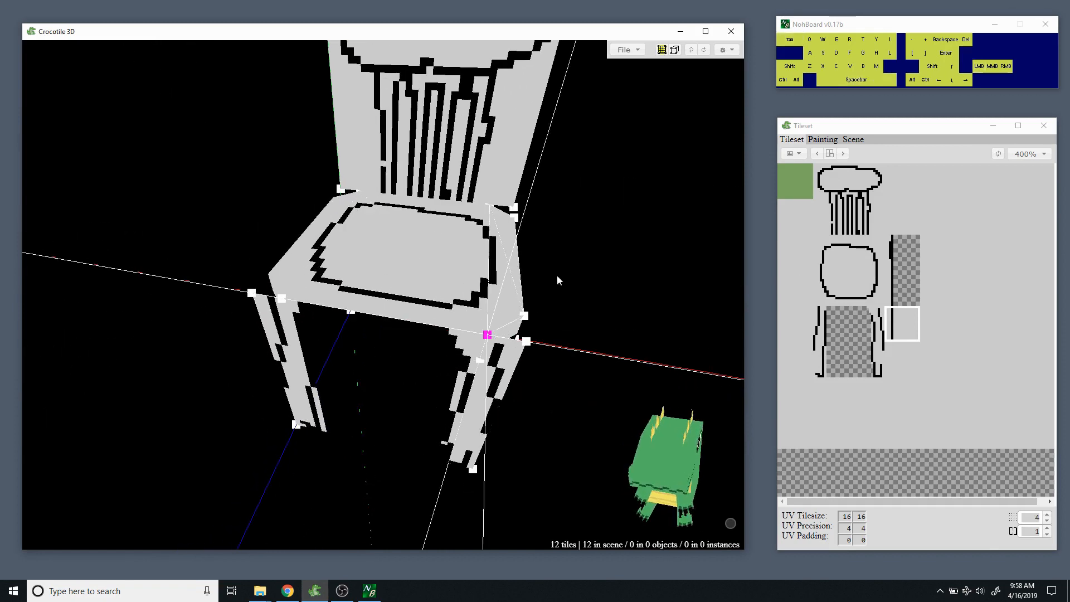
key("Tab")
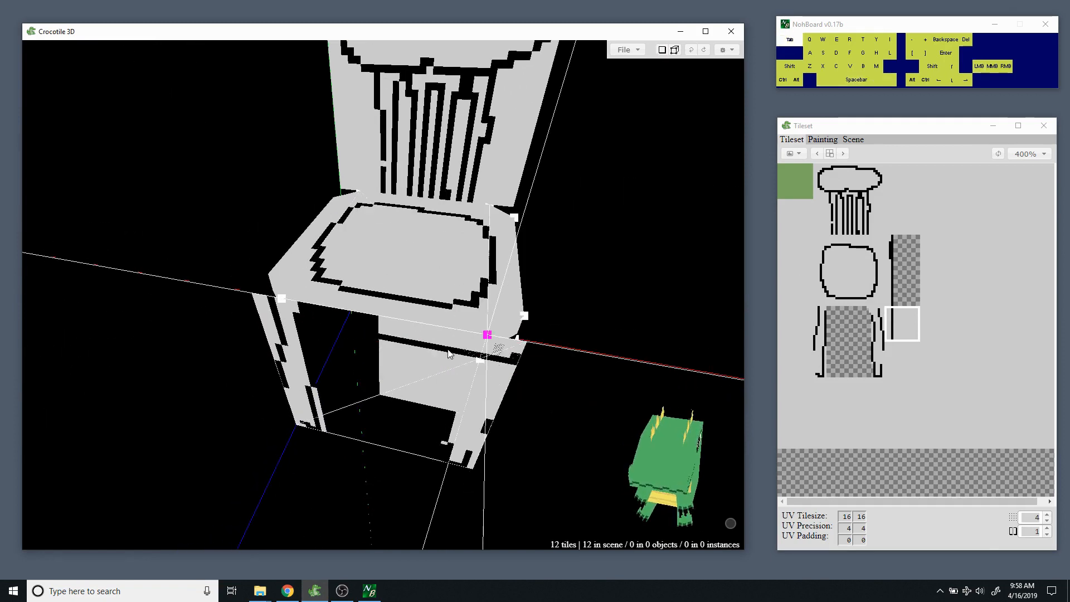
left_click_drag(449, 353, 407, 373)
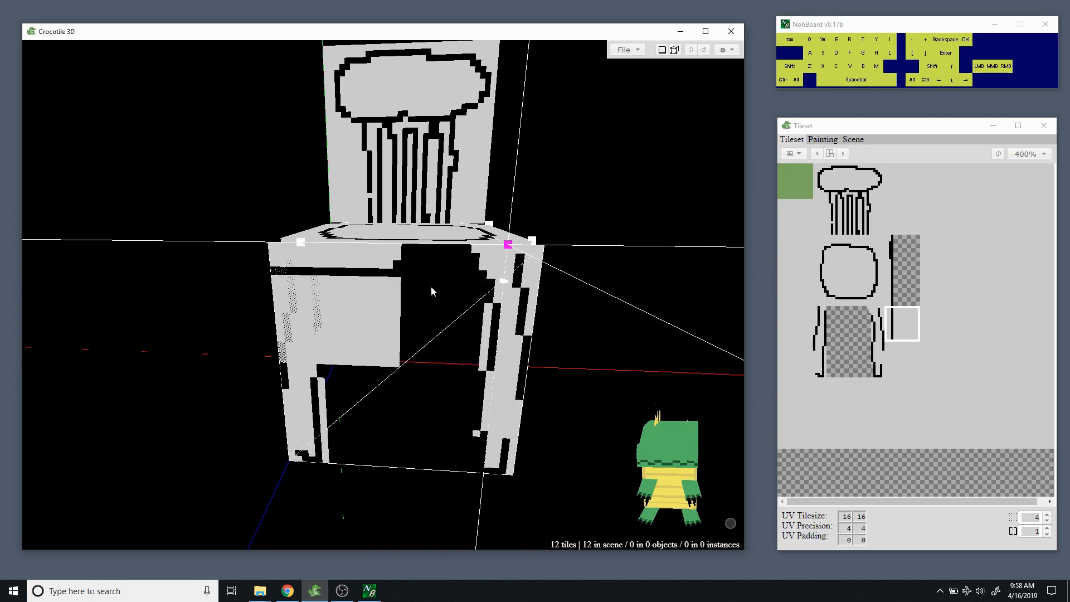
left_click(386, 287)
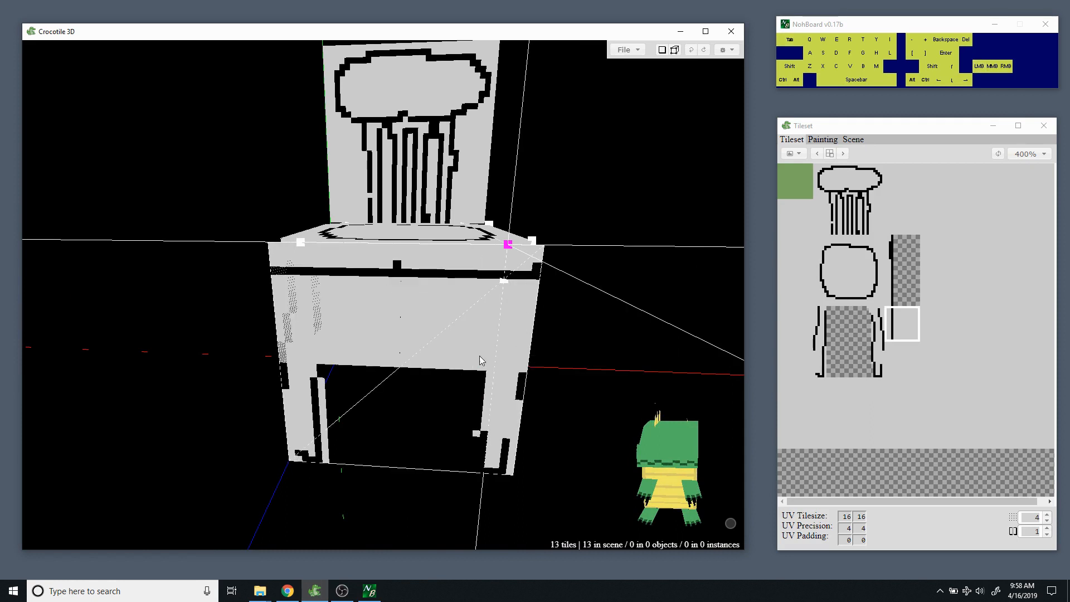
Select the large front leg tile, move it back behind the new front tile, and clear the selection.
key("Tab")
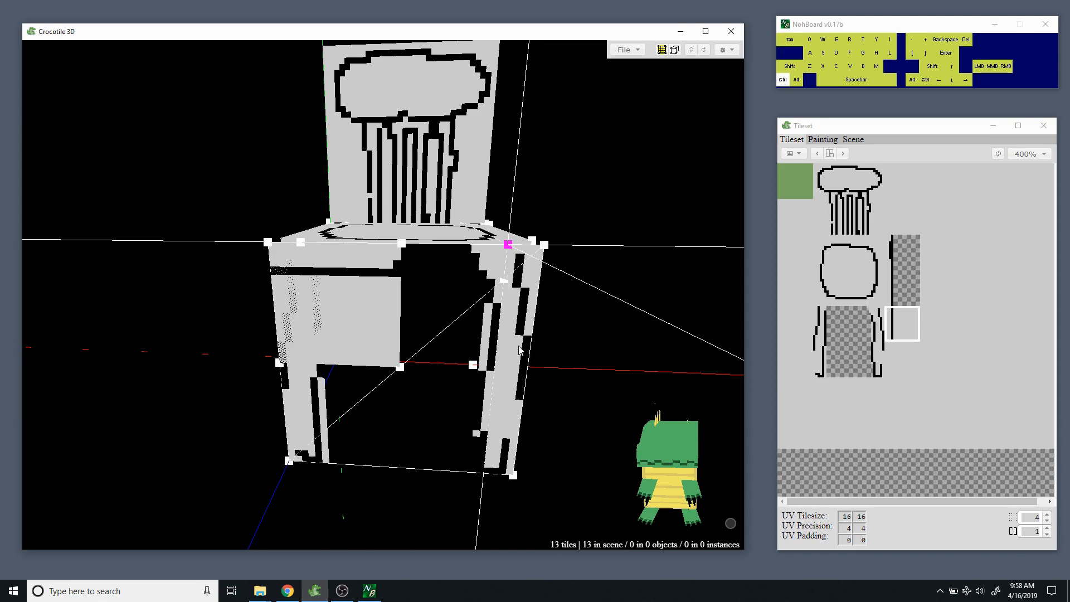
key("space")
right_click_drag(573, 323, 580, 292)
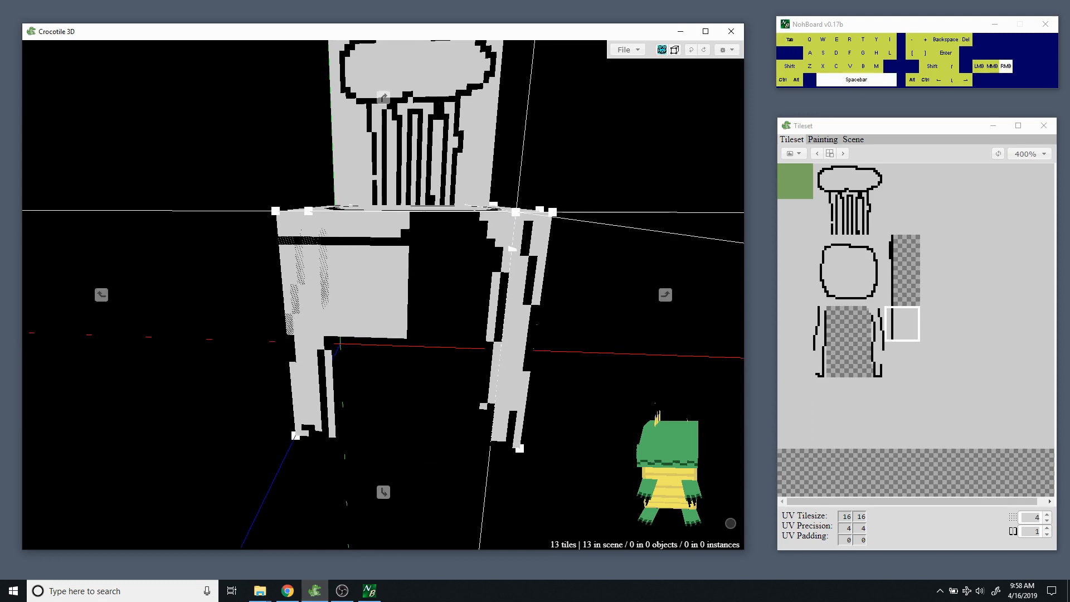
left_click_drag(383, 277, 400, 334)
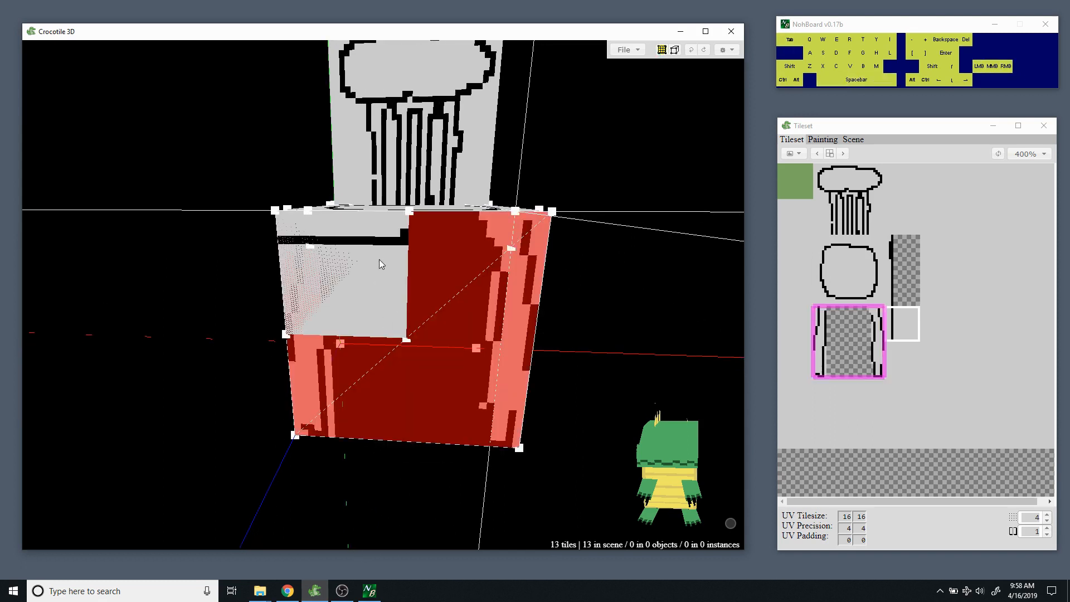
key("space")
left_click_drag(376, 285, 410, 279)
key("space")
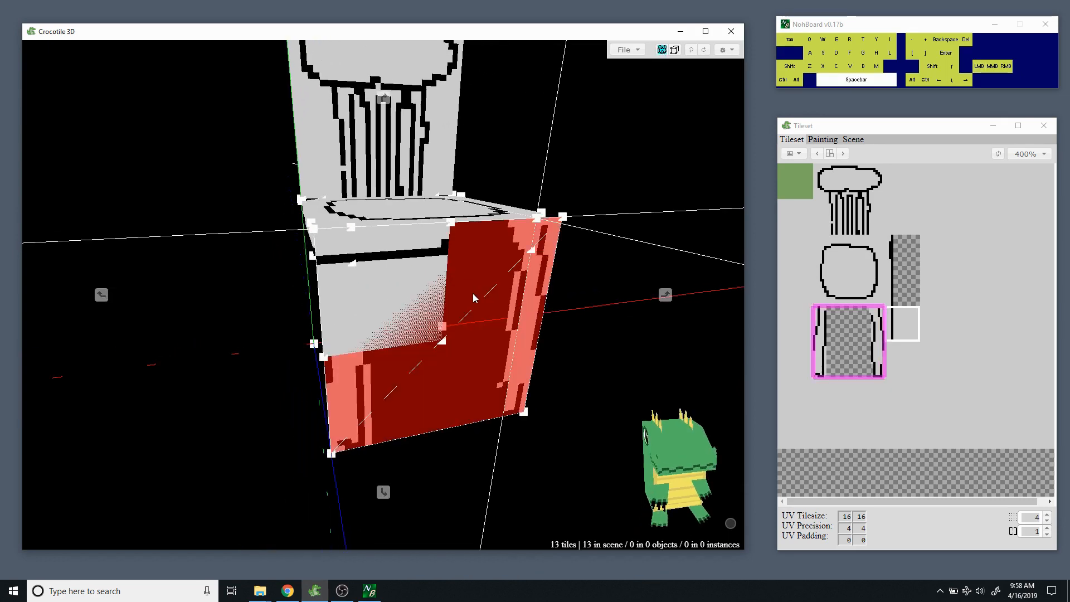
left_click_drag(473, 294, 440, 271)
right_click_drag(506, 301, 479, 289)
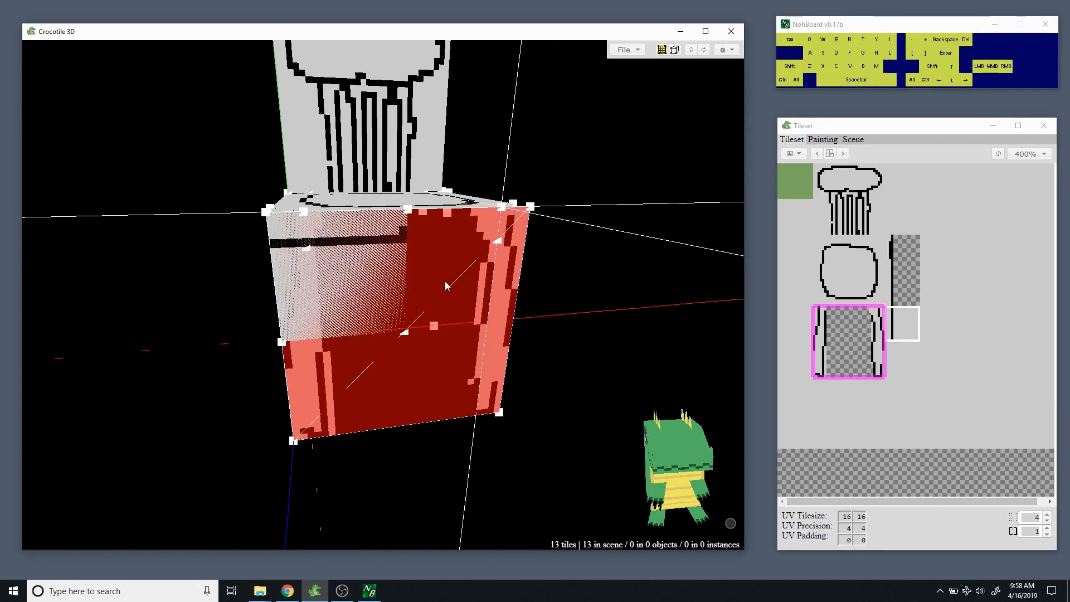
key("s")
key("w")
key("space+w")
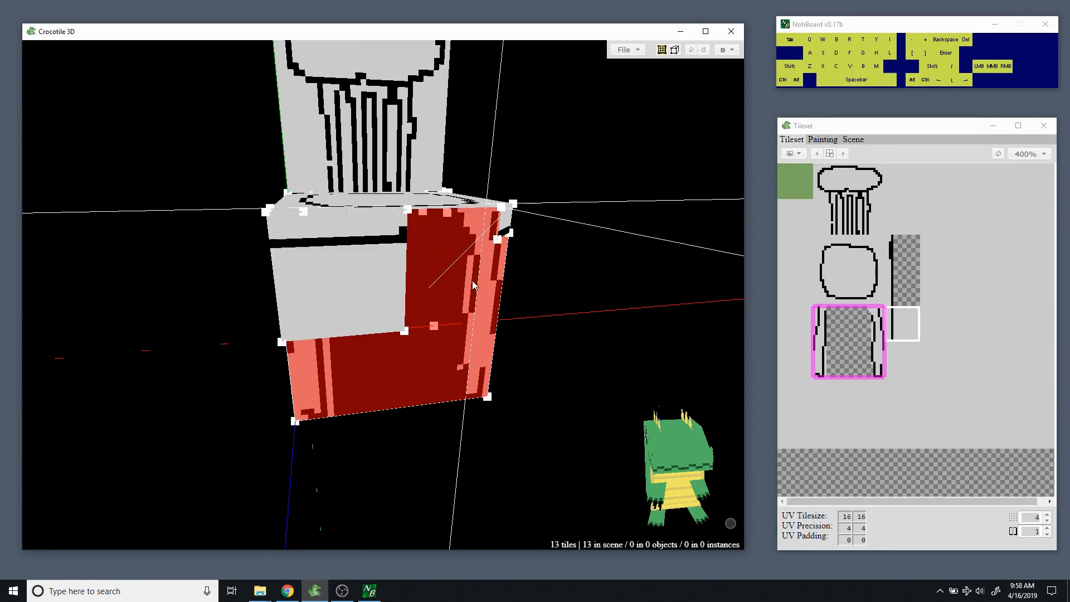
key("ctrl+d")
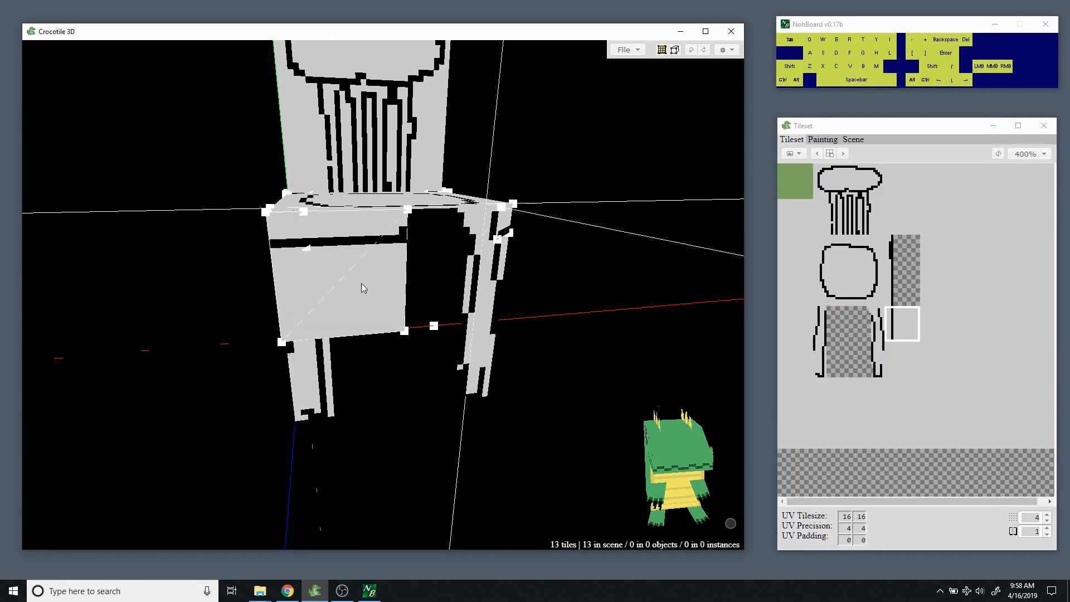
Move the front tile's two free side vertices across to the opposite front corner so it spans the seat's full width.
left_click(362, 284)
left_click_drag(585, 307, 369, 333)
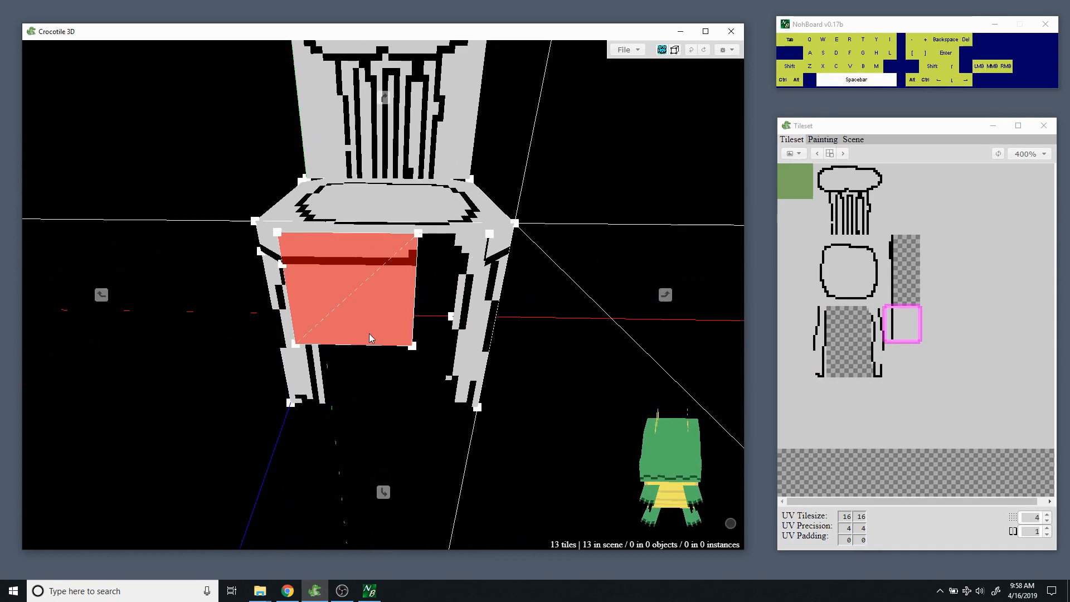
middle_click_drag(369, 334, 383, 315)
left_click(419, 300, "ctrl")
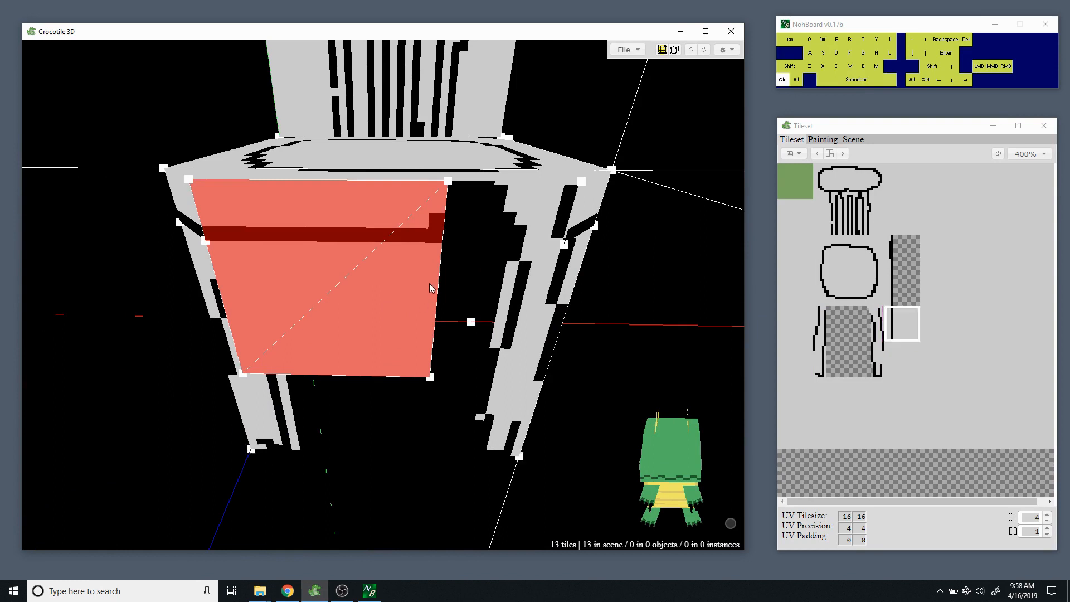
left_click(448, 181)
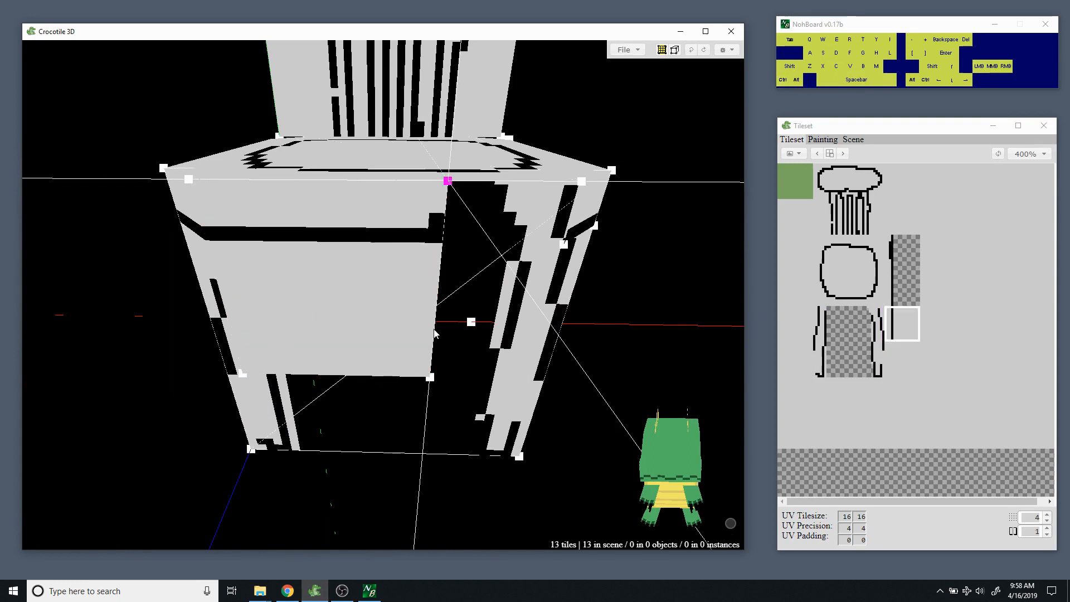
left_click(430, 381)
key("d")
key("d")
key("a")
key("d")
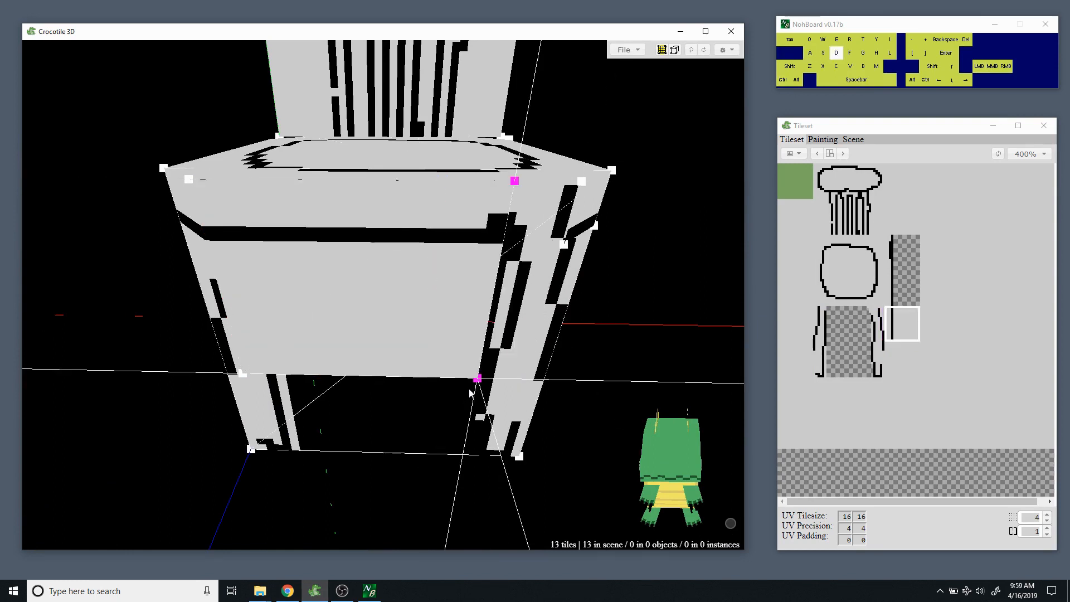
key("ctrl+d")
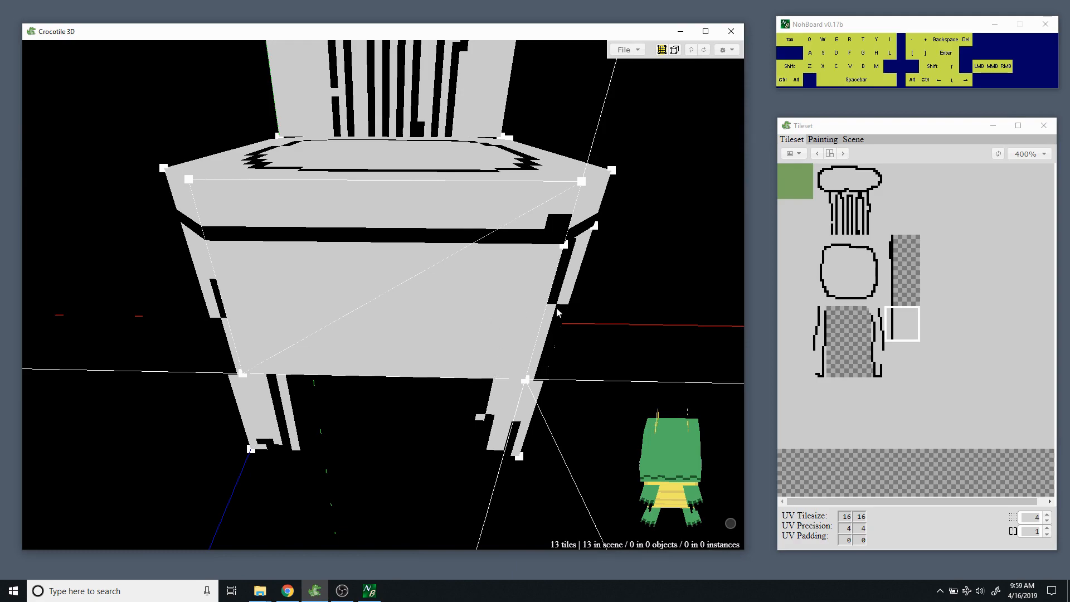
Select the front tile and its two lower vertices, and narrow its UV area to the strip containing the black line.
key("space")
left_click_drag(557, 309, 516, 242)
key("space")
left_click_drag(369, 236, 407, 241)
left_click(372, 219)
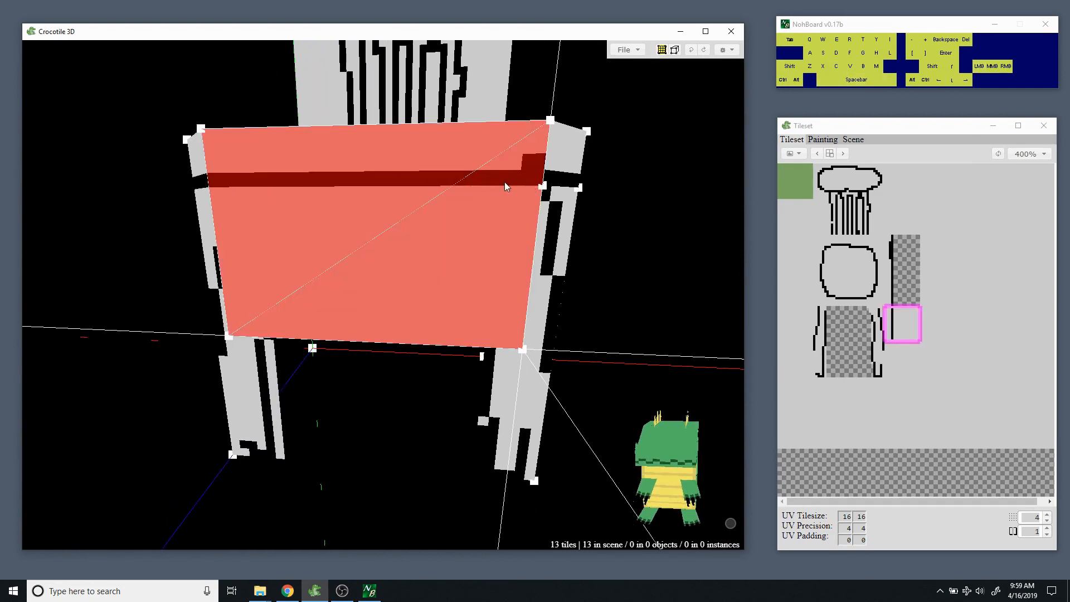
left_click(522, 350)
left_click(229, 337, "shift")
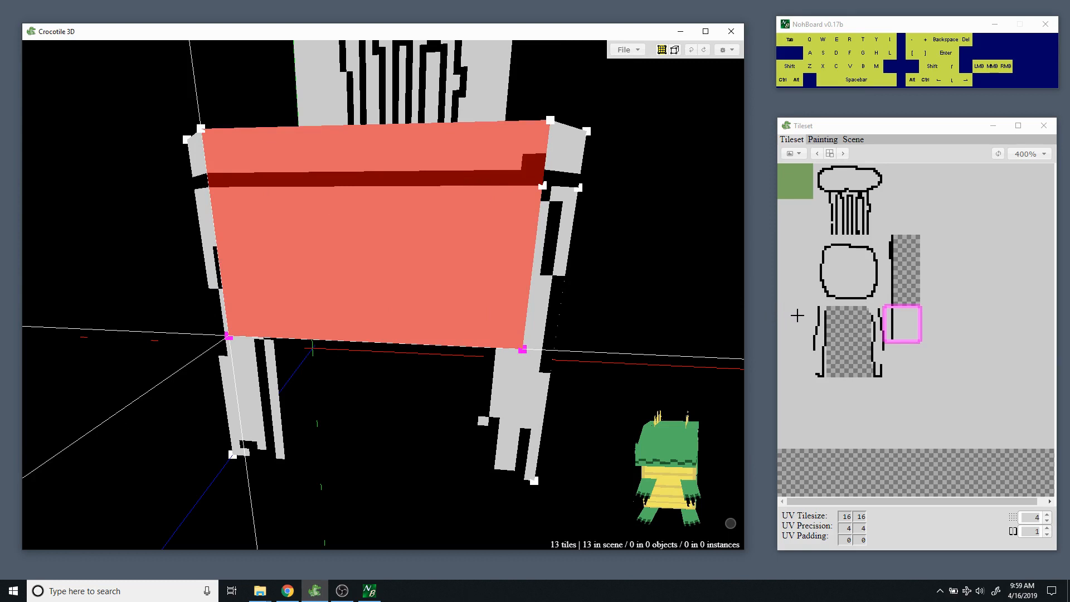
key("Left")
key("Left")
key("Left")
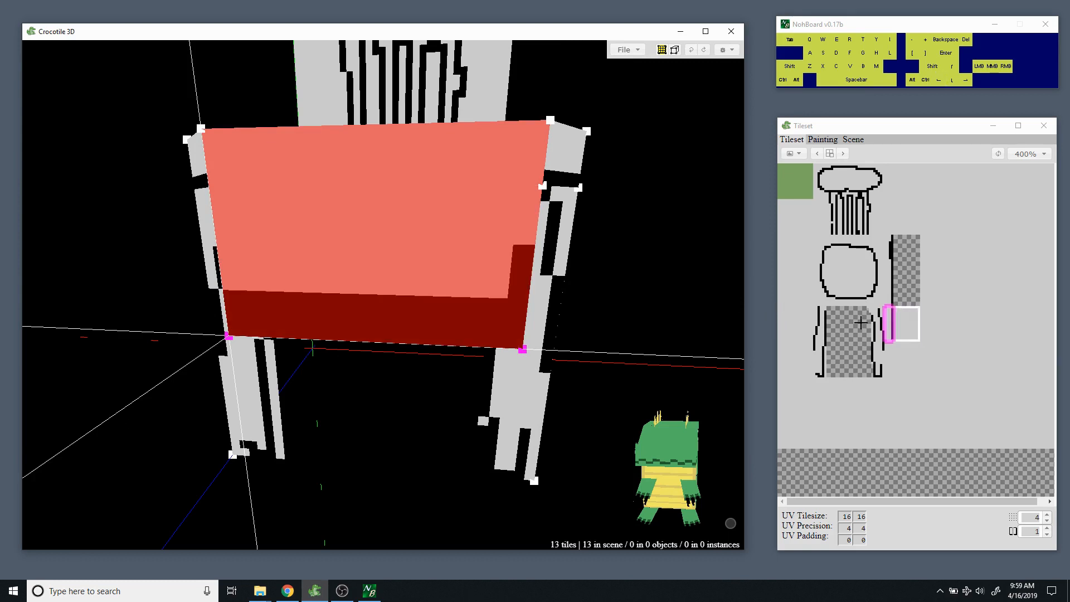
key("Right")
key("Left")
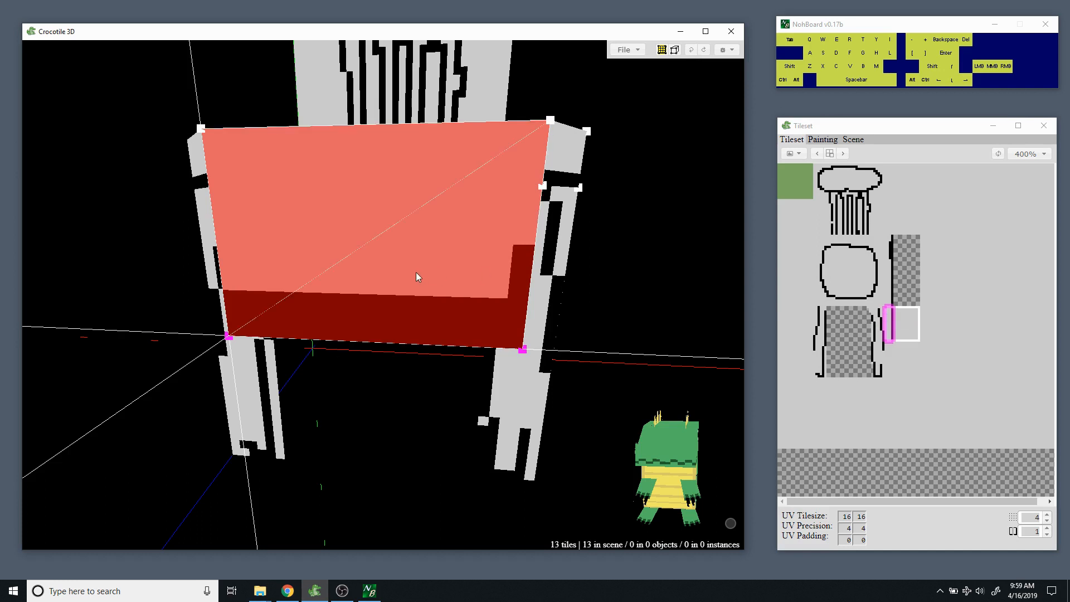
Deselect the front tile and raise its two lower vertices level with the bottom edges of the side panels.
left_click(375, 253)
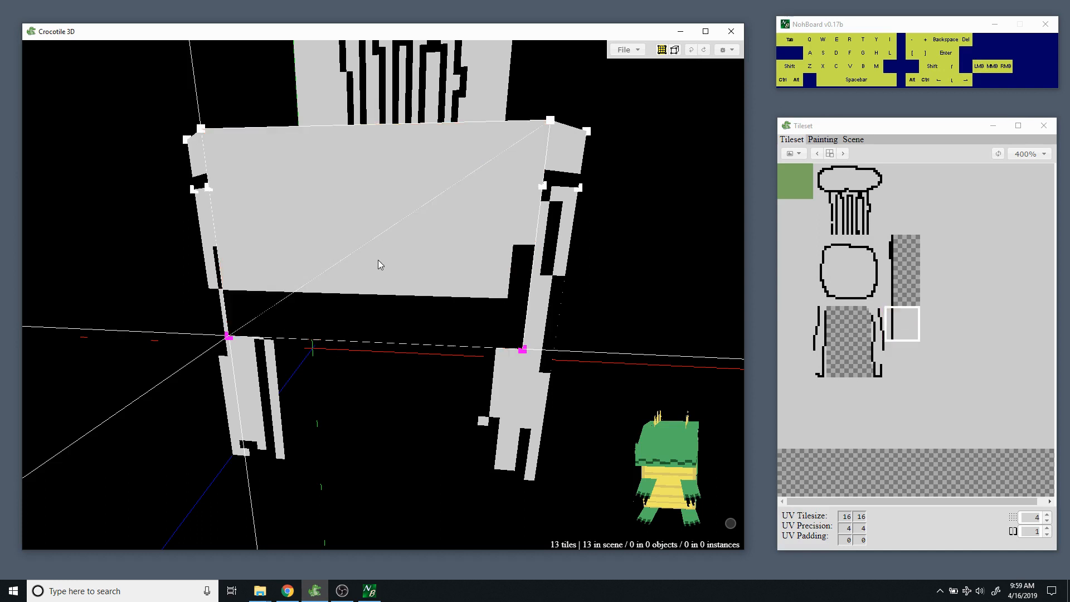
key("w")
key("w")
key("w")
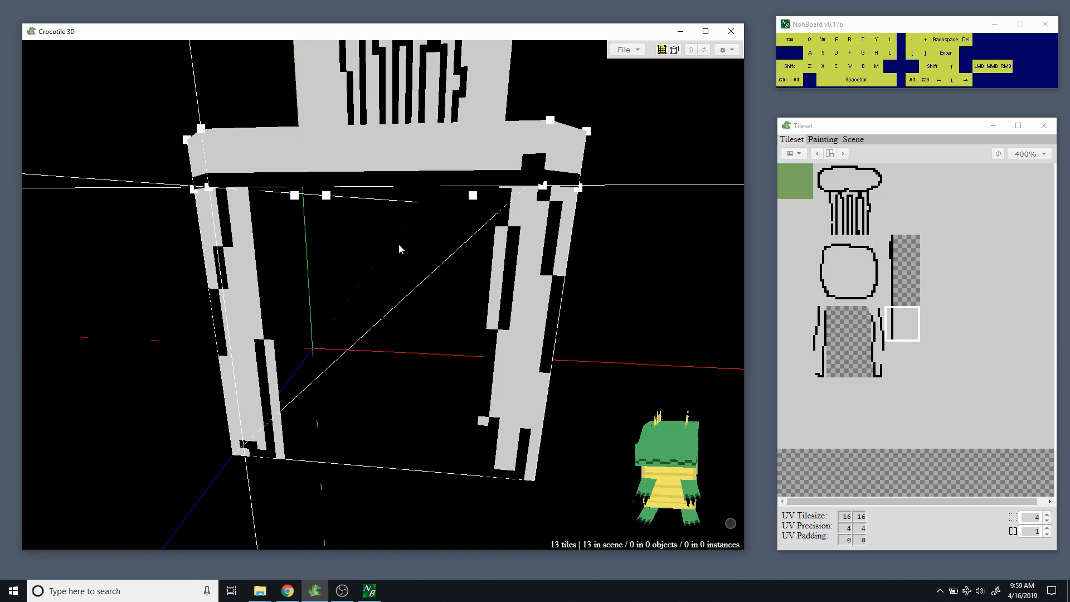
Examine how the front panel meets the side panels and legs from several angles and distances.
key("space")
left_click_drag(388, 209, 456, 279)
key("space")
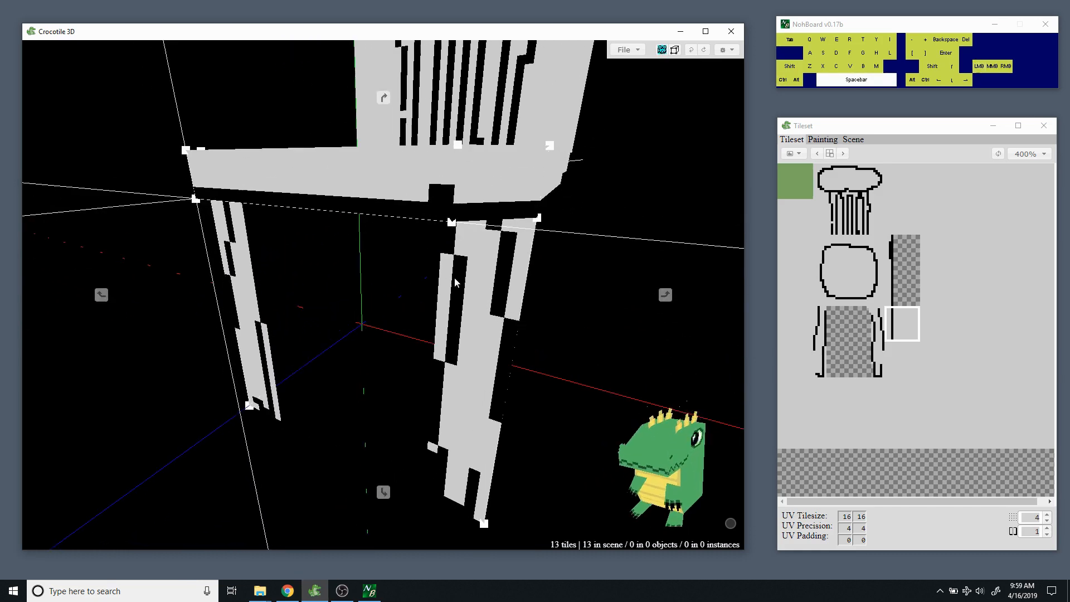
scroll(442, 270, "down", 5)
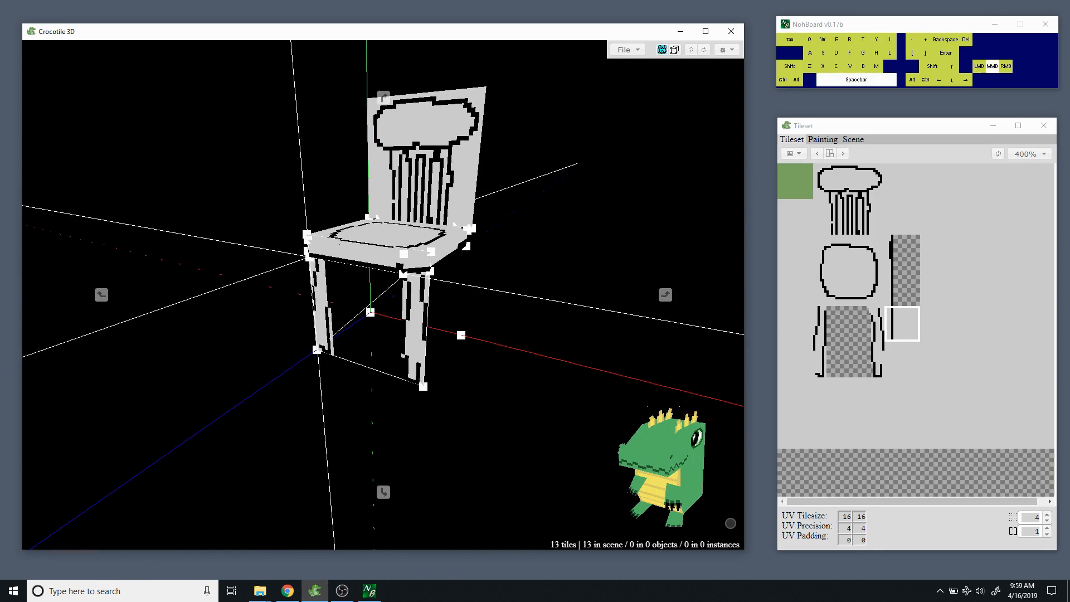
scroll(442, 269, "up", 5)
left_click_drag(358, 298, 335, 265)
mouse_move(414, 257)
left_mouse_down()
mouse_move(413, 279)
mouse_move(385, 268)
mouse_move(429, 262)
mouse_move(414, 249)
left_mouse_up()
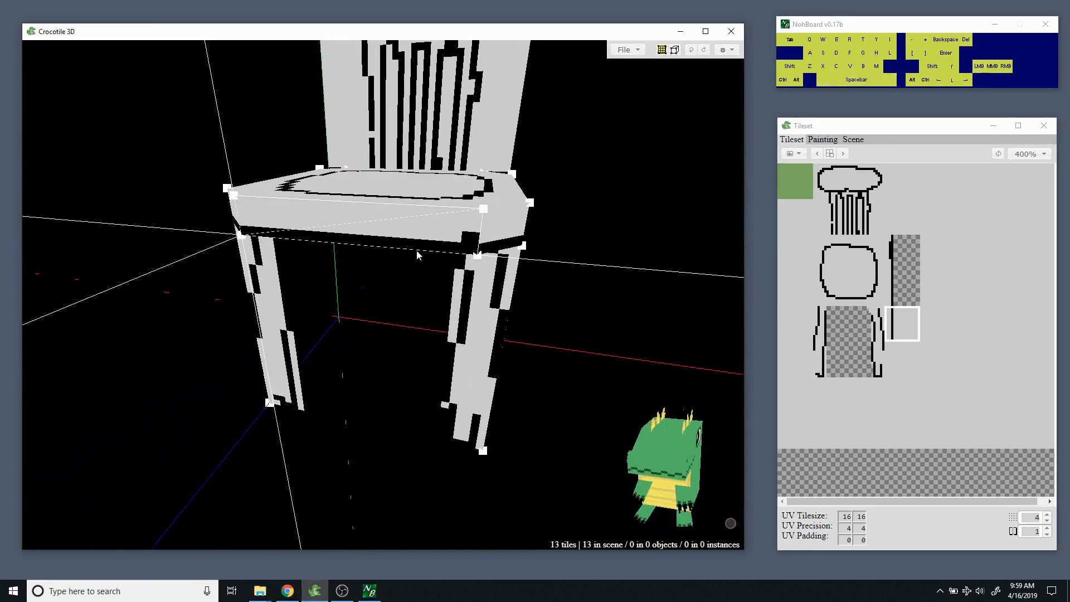
Select the grey area on the inner side of the painted tile's black line with the magic wand and erase it to transparency.
left_click(823, 140)
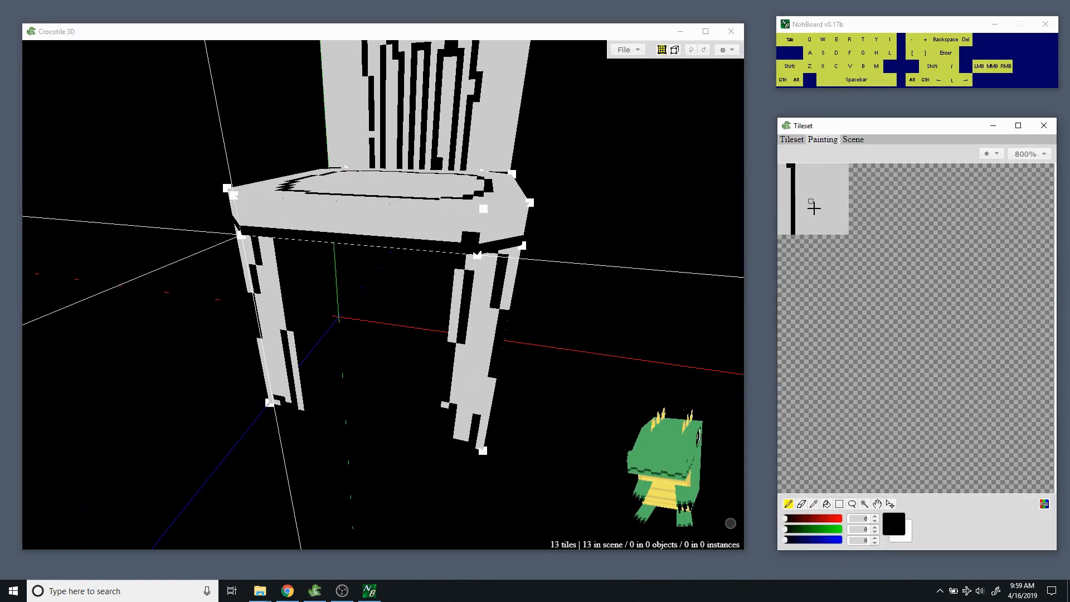
left_click(863, 504)
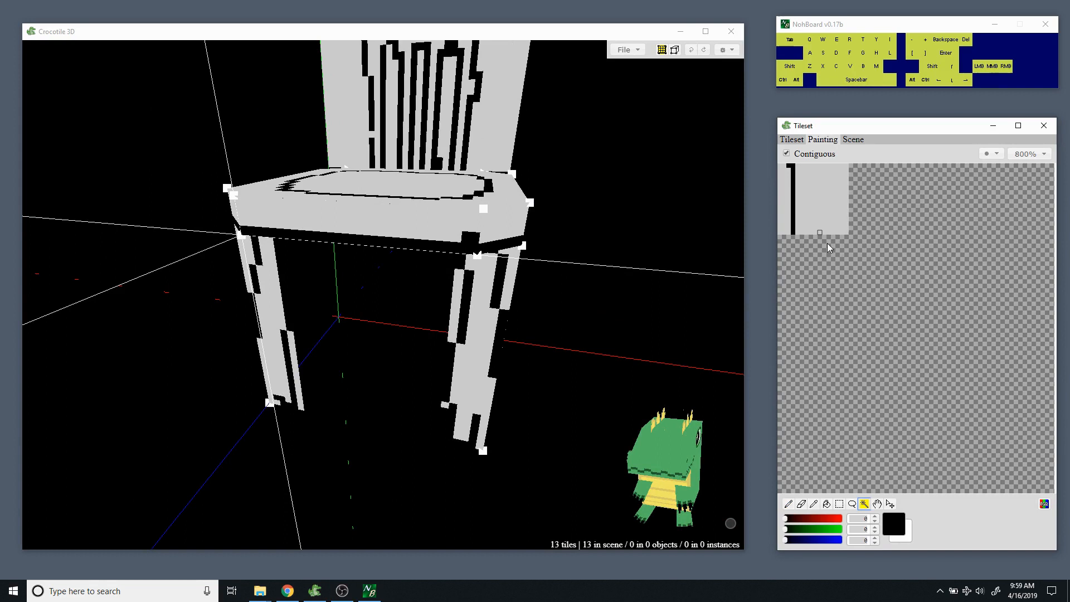
left_click(826, 194)
left_click_drag(826, 206, 816, 269, "ctrl")
key("Delete")
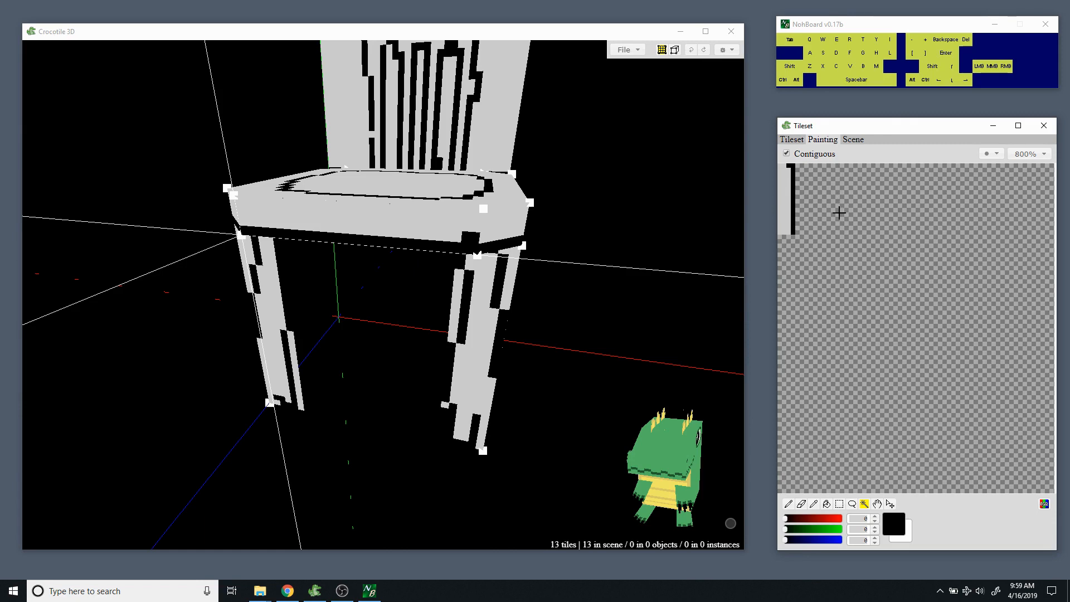
left_click(801, 139)
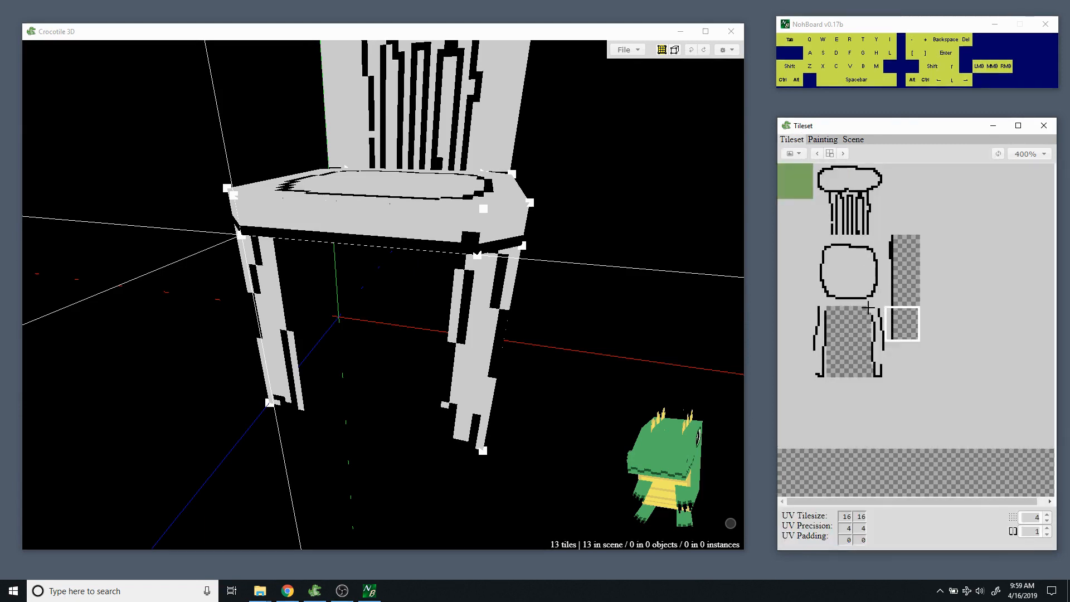
Copy the front panel under the seat and paste it along the seat's rear edge, facing outward as the back panel.
left_click_drag(410, 309, 312, 287)
key("w")
left_click_drag(314, 223, 334, 321)
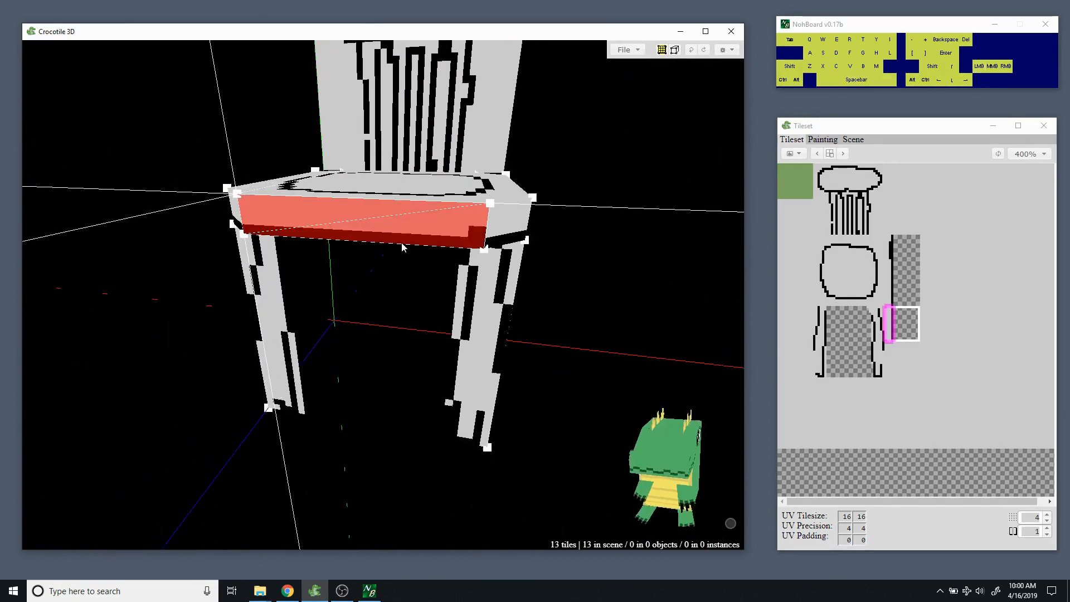
key("space")
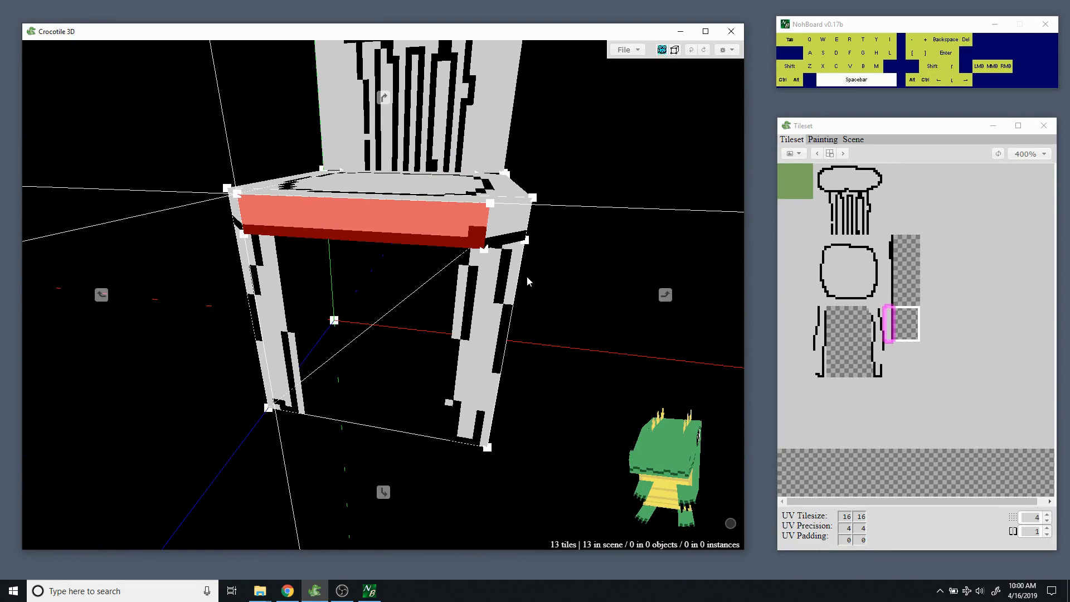
left_click_drag(430, 268, 538, 280)
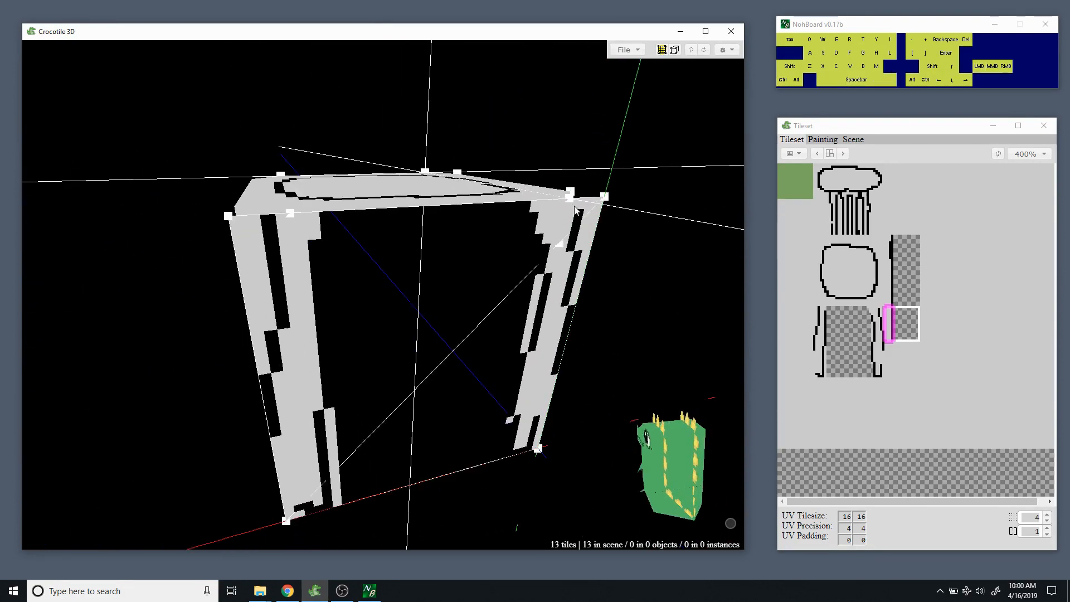
left_click(569, 201)
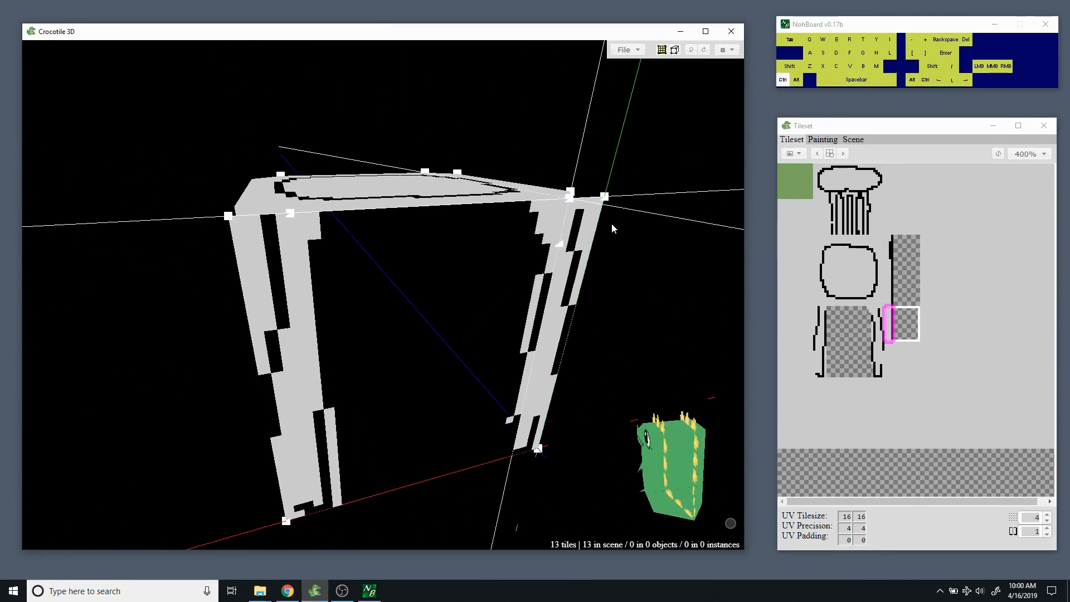
key("ctrl+v")
left_click_drag(422, 317, 404, 323)
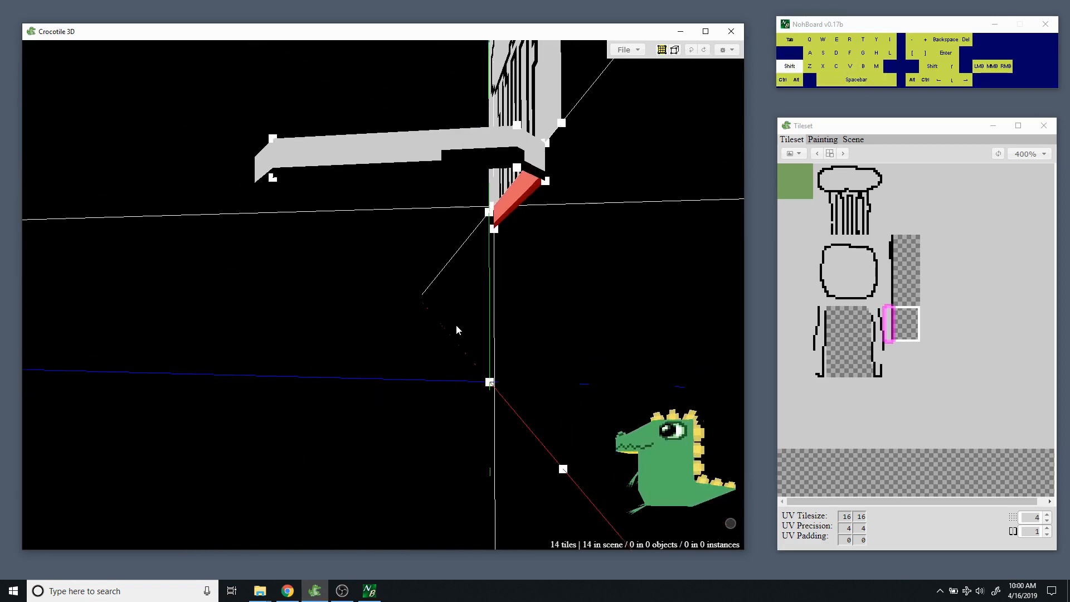
left_click_drag(483, 301, 411, 233)
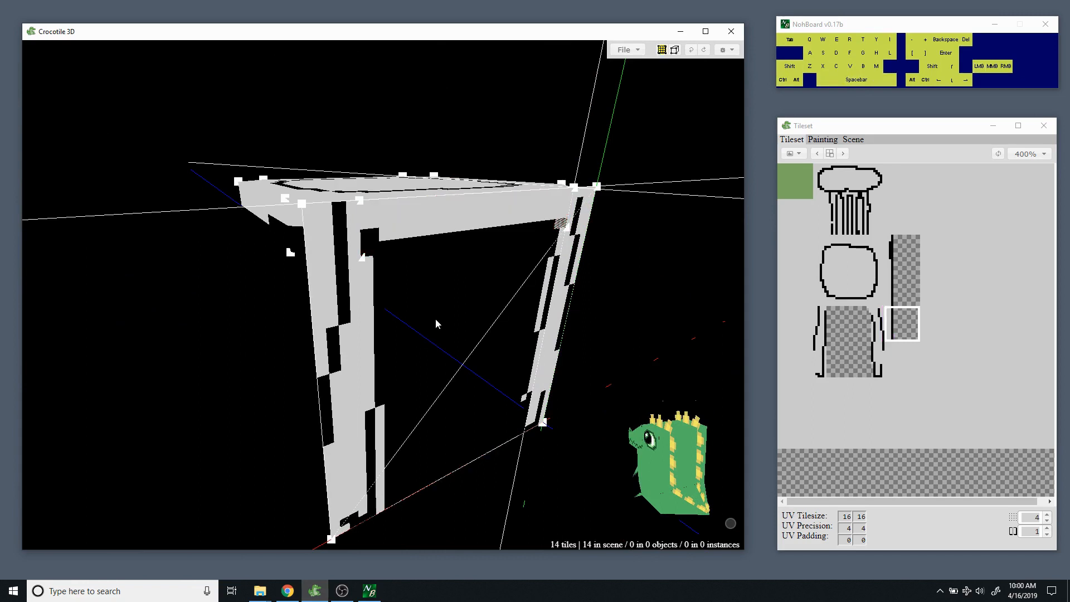
Examine the new back panel and how it meets the rear legs and corner panels, viewed from behind and the side.
key("space+w")
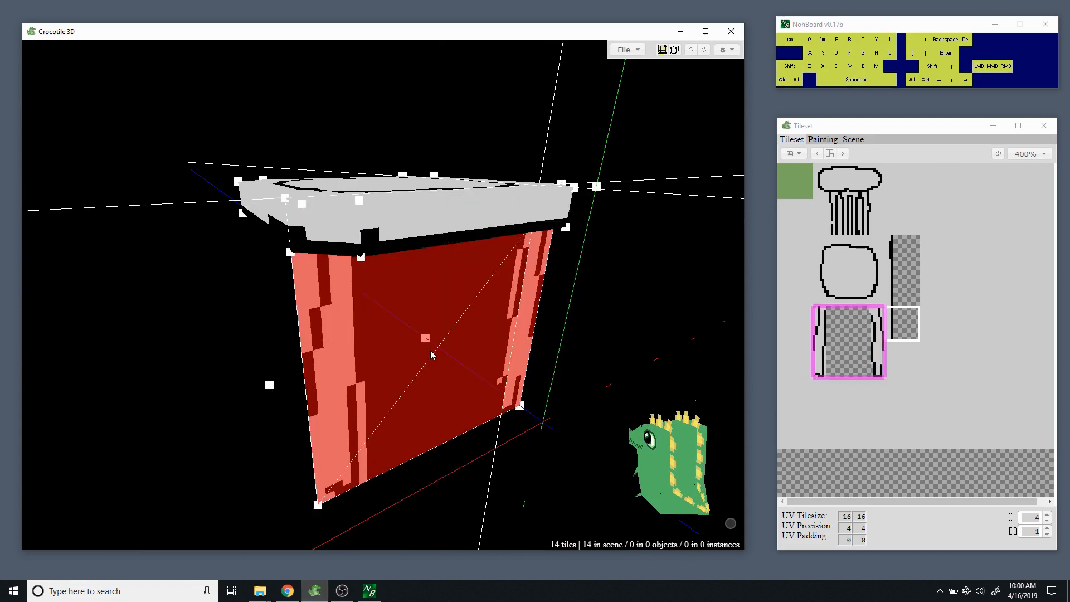
key("ctrl+d")
mouse_move(429, 350)
left_mouse_down()
mouse_move(552, 350)
mouse_move(253, 370)
left_mouse_up()
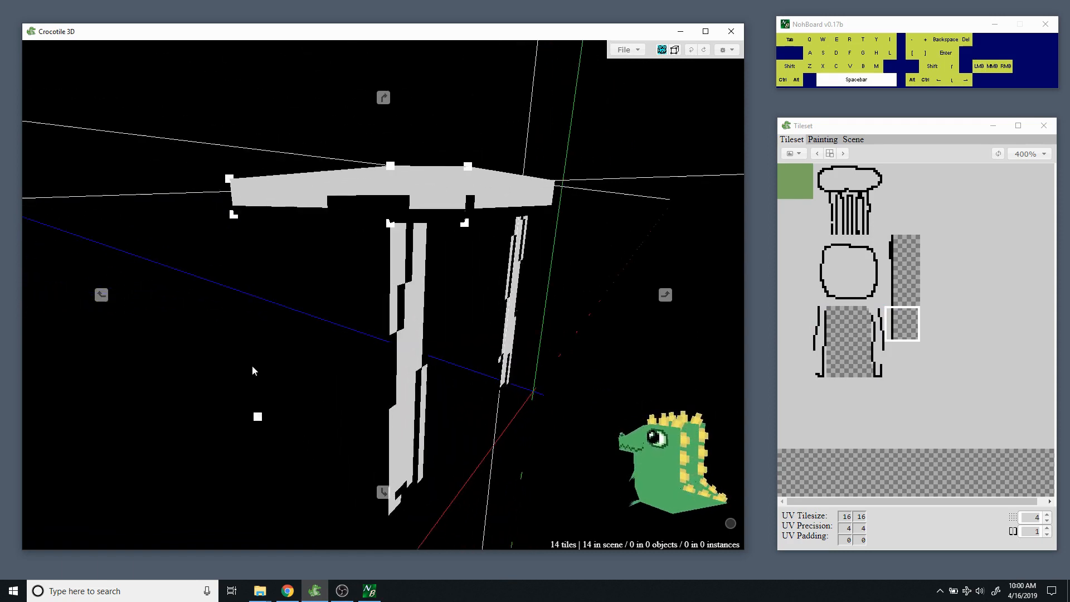
middle_click_drag(253, 370, 262, 346)
key("Tab")
left_click_drag(261, 346, 98, 359)
left_click_drag(390, 320, 285, 310)
middle_click_drag(284, 310, 284, 340)
left_click_drag(284, 340, 309, 344)
scroll(474, 352, "up", 8)
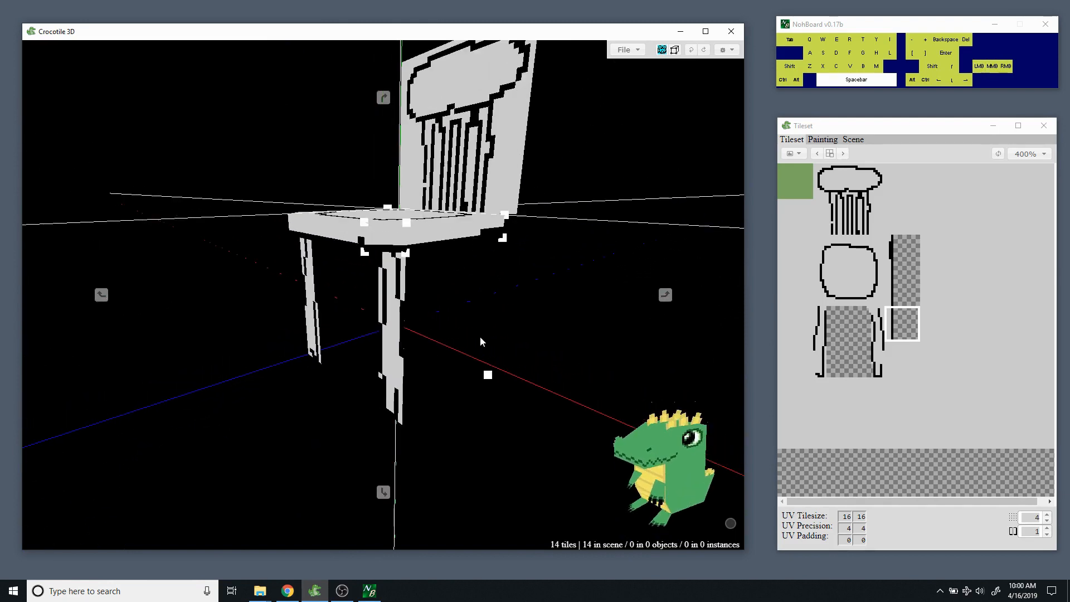
left_click_drag(474, 228, 569, 258)
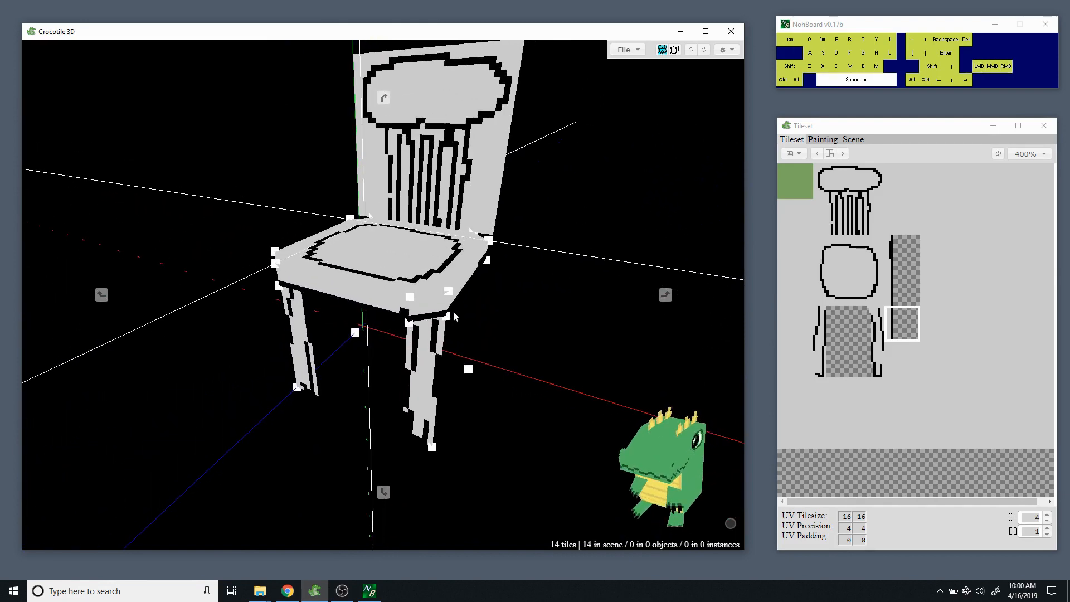
Examine the whole chair from the front corners, from above and from low angles, checking the seat outline, panels and legs.
right_click_drag(568, 258, 551, 277)
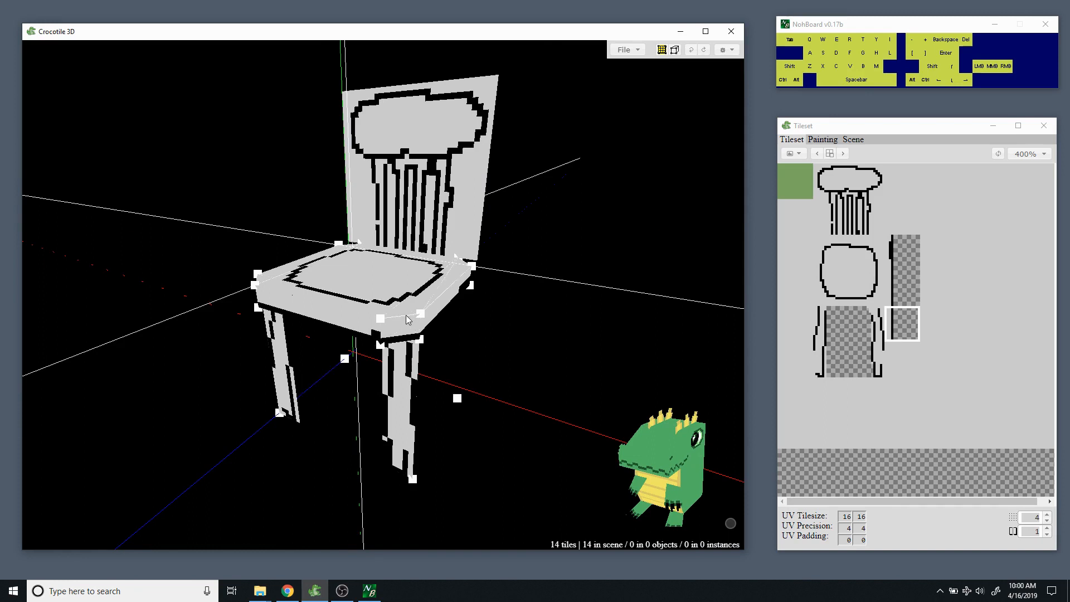
left_click_drag(496, 332, 366, 289)
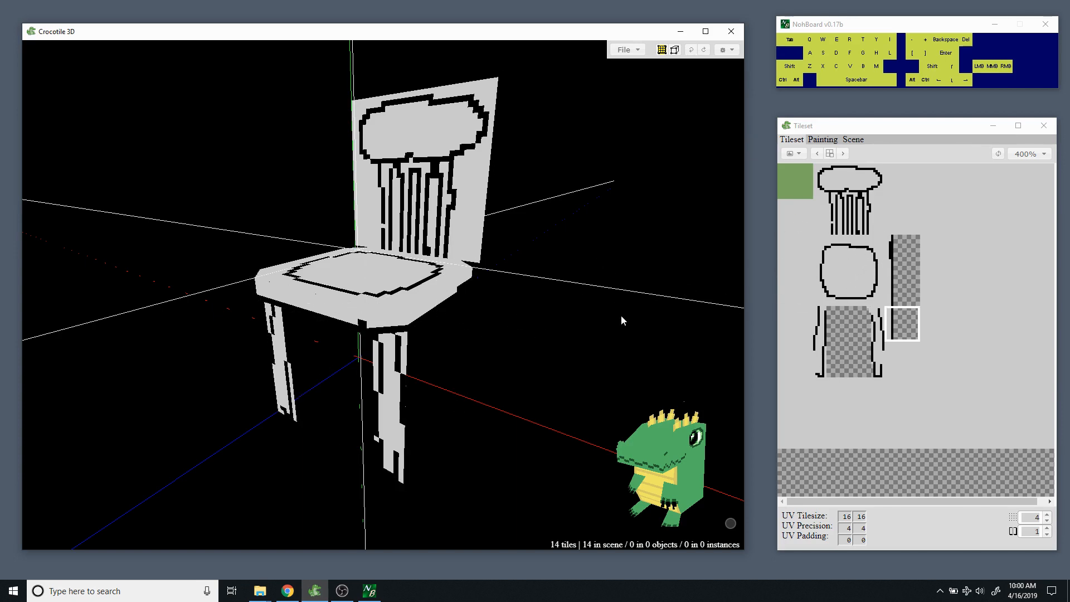
left_click_drag(483, 336, 512, 347)
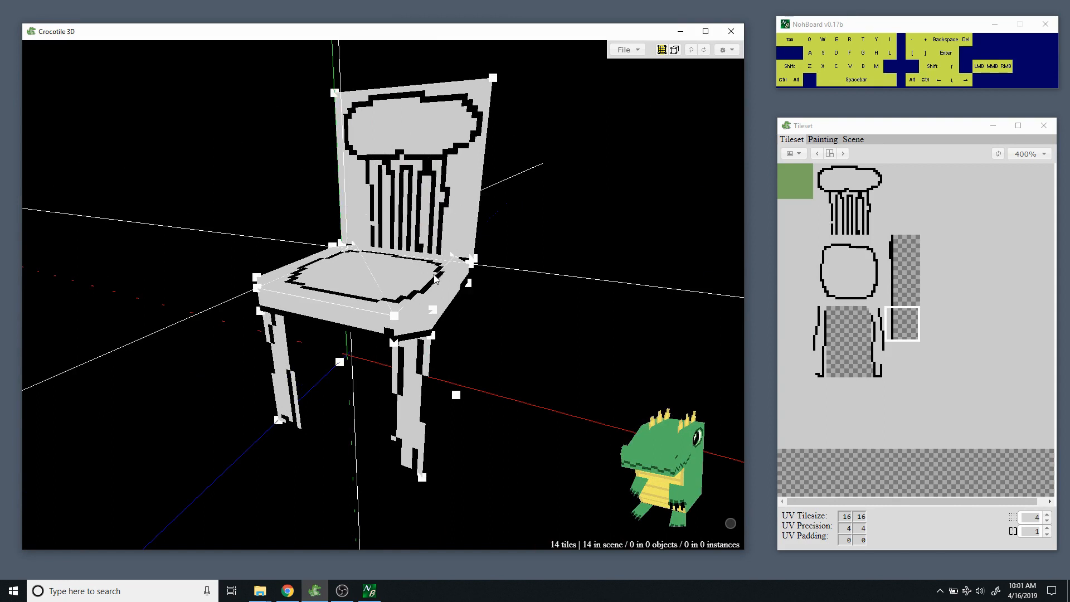
key("space")
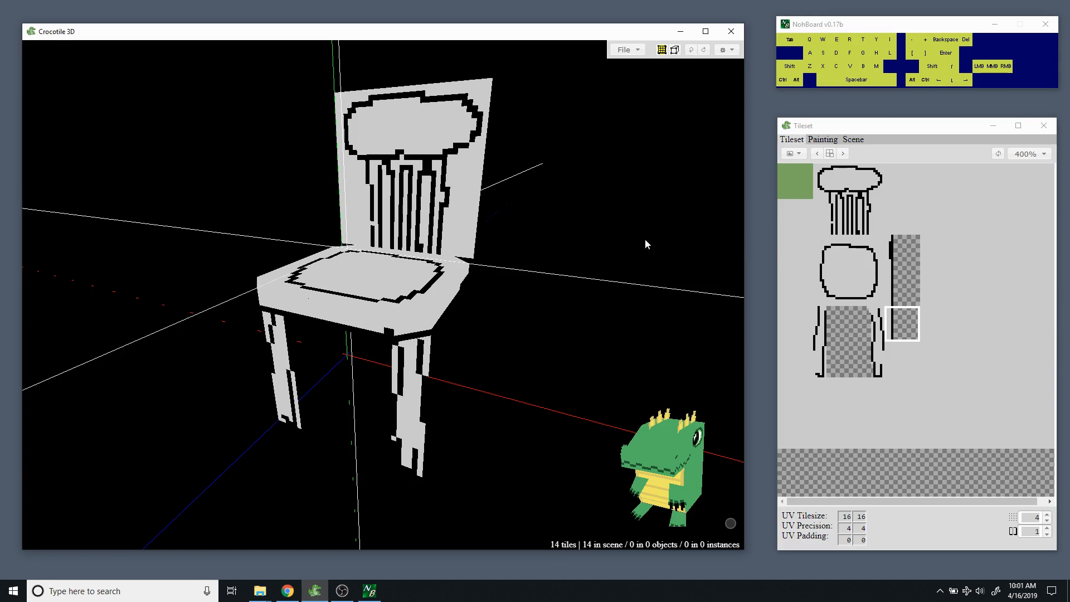
key("space")
mouse_move(537, 302)
left_mouse_down()
mouse_move(486, 303)
mouse_move(535, 302)
mouse_move(538, 291)
left_mouse_up()
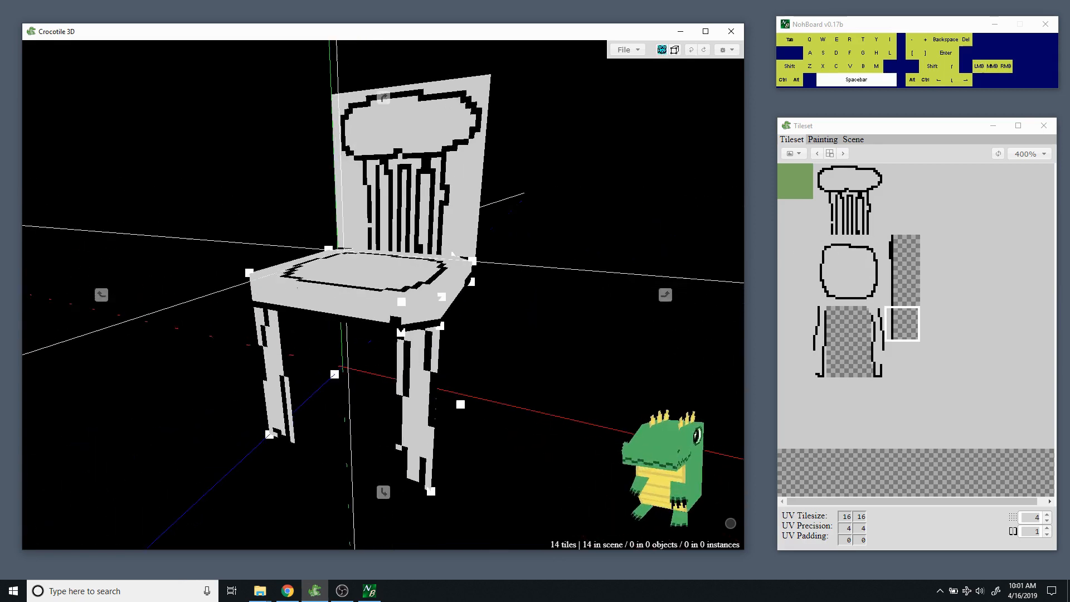
middle_click_drag(234, 251, 234, 228)
left_click_drag(234, 229, 333, 280)
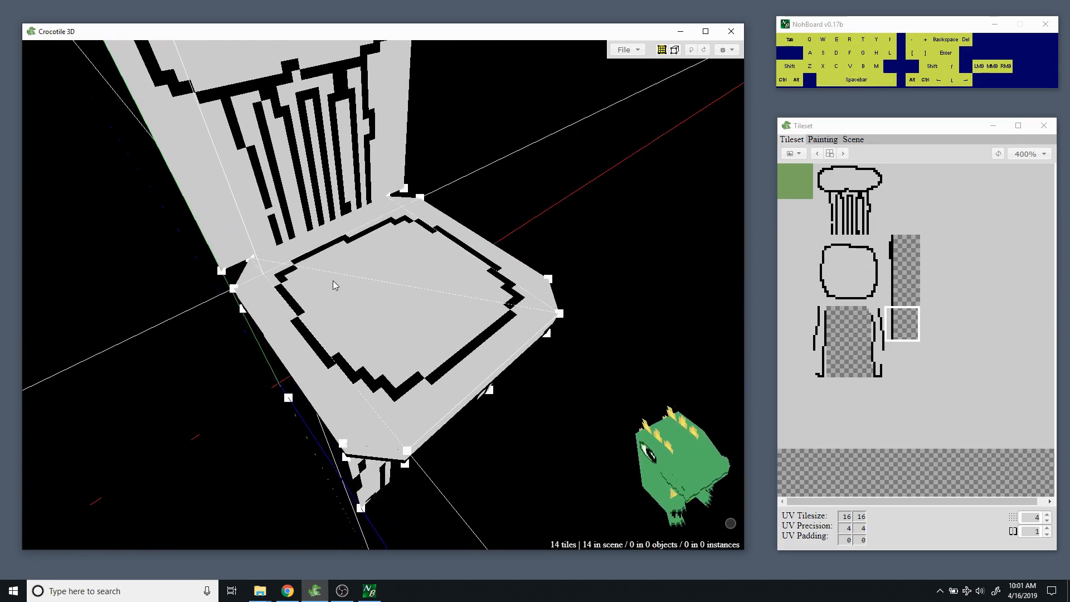
key("space")
left_click_drag(323, 326, 405, 368)
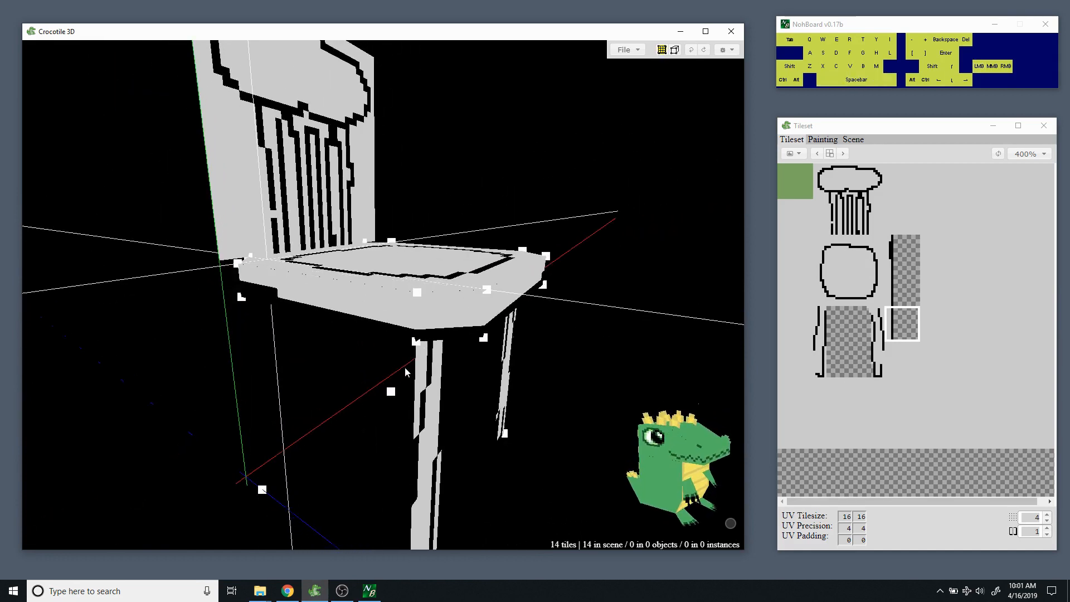
key("space")
left_click_drag(498, 351, 371, 379)
key("space")
right_click_drag(546, 296, 545, 373)
left_click_drag(518, 295, 517, 279)
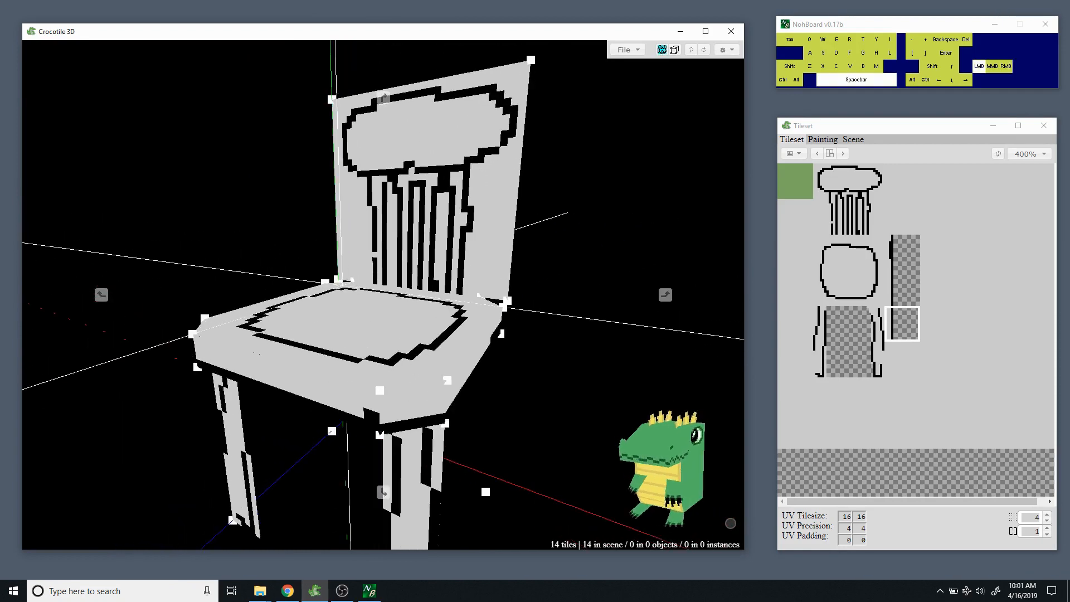
middle_click_drag(518, 278, 526, 332)
key("space")
left_click_drag(526, 332, 502, 313)
right_click_drag(350, 385, 355, 363)
left_click_drag(356, 363, 419, 308)
key("space")
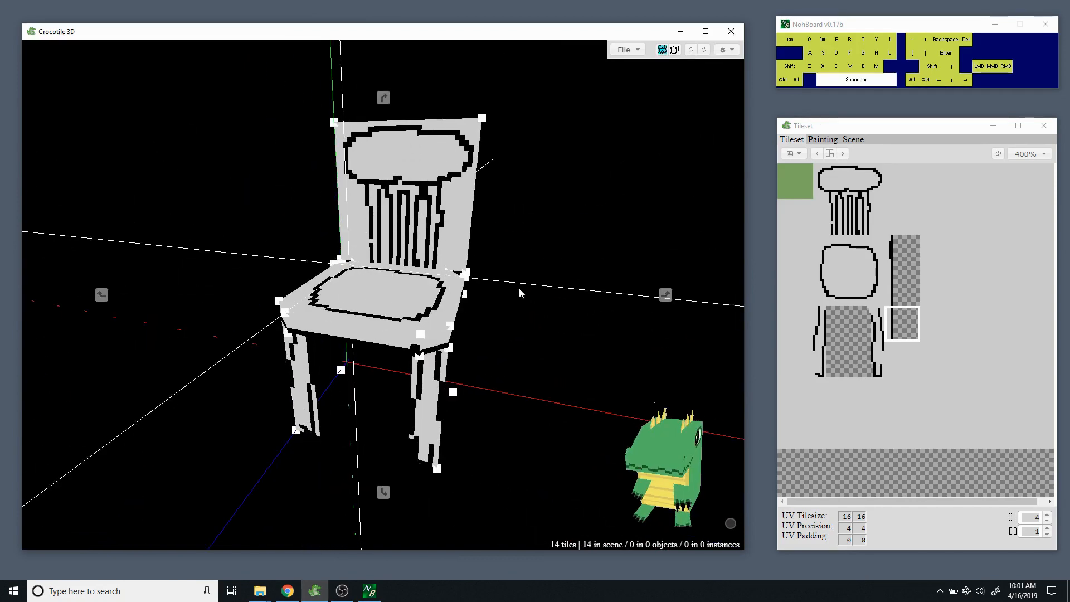
left_click_drag(520, 292, 481, 283)
middle_click_drag(481, 283, 520, 287)
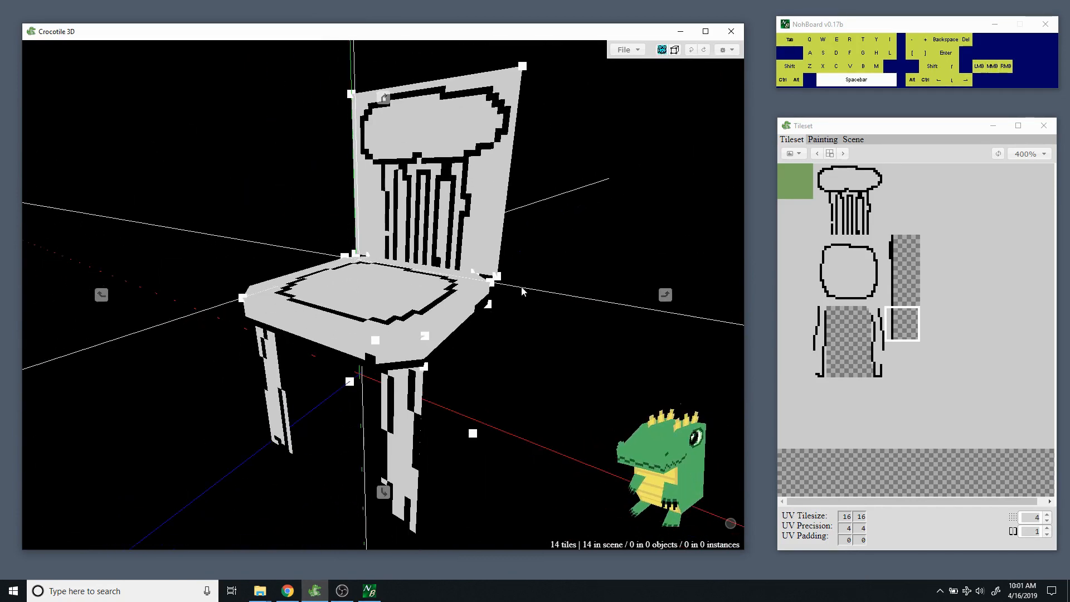
key("space")
mouse_move(540, 327)
left_mouse_down()
mouse_move(457, 304)
mouse_move(540, 318)
left_mouse_up()
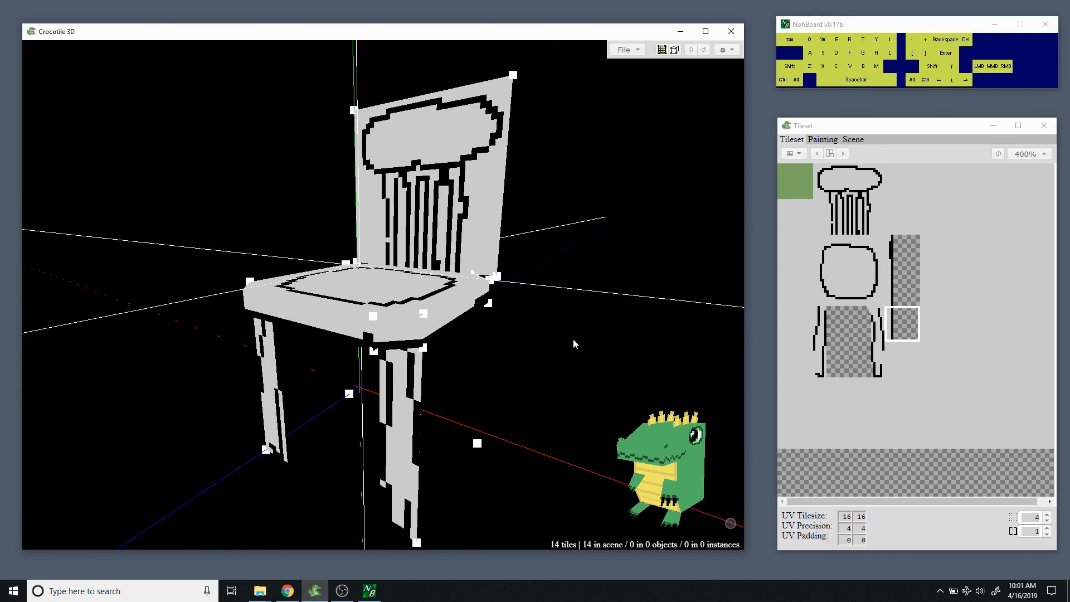
key("space")
left_click_drag(573, 343, 560, 335)
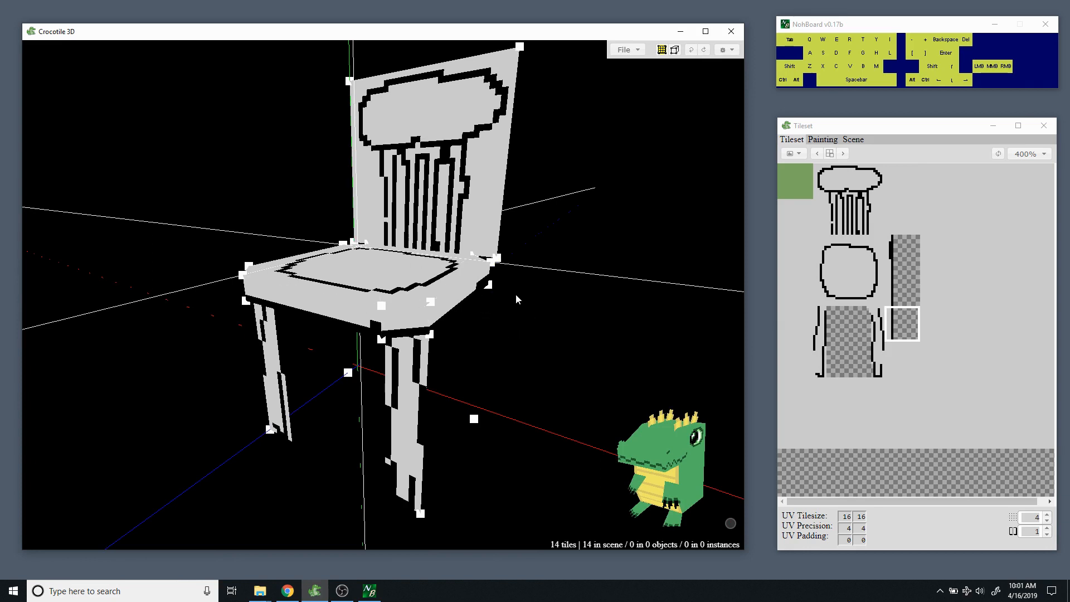
key("space")
key("space")
left_click_drag(545, 182, 572, 199)
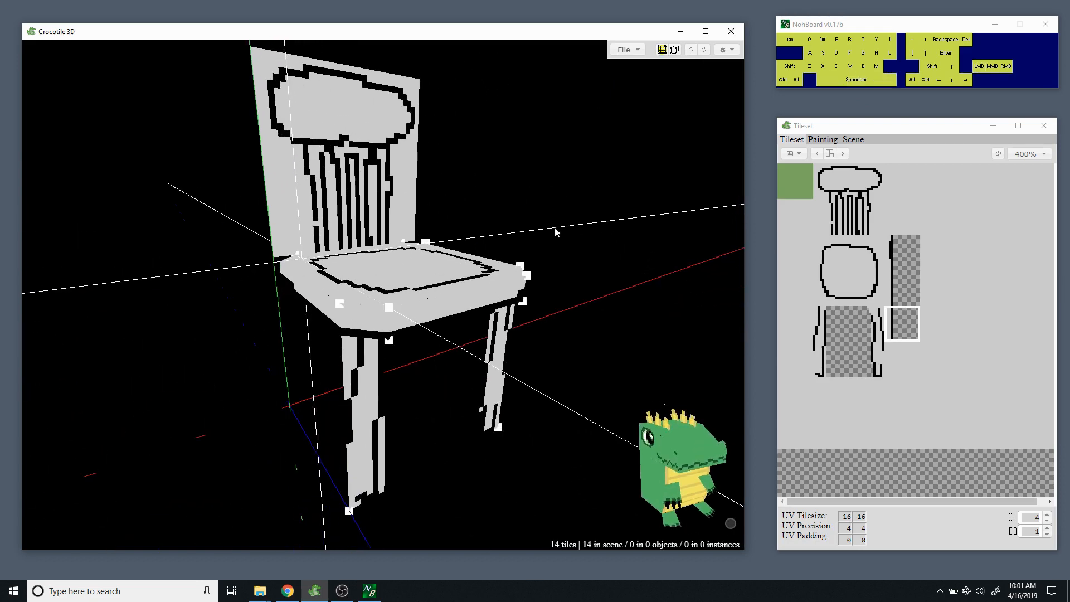
key("space")
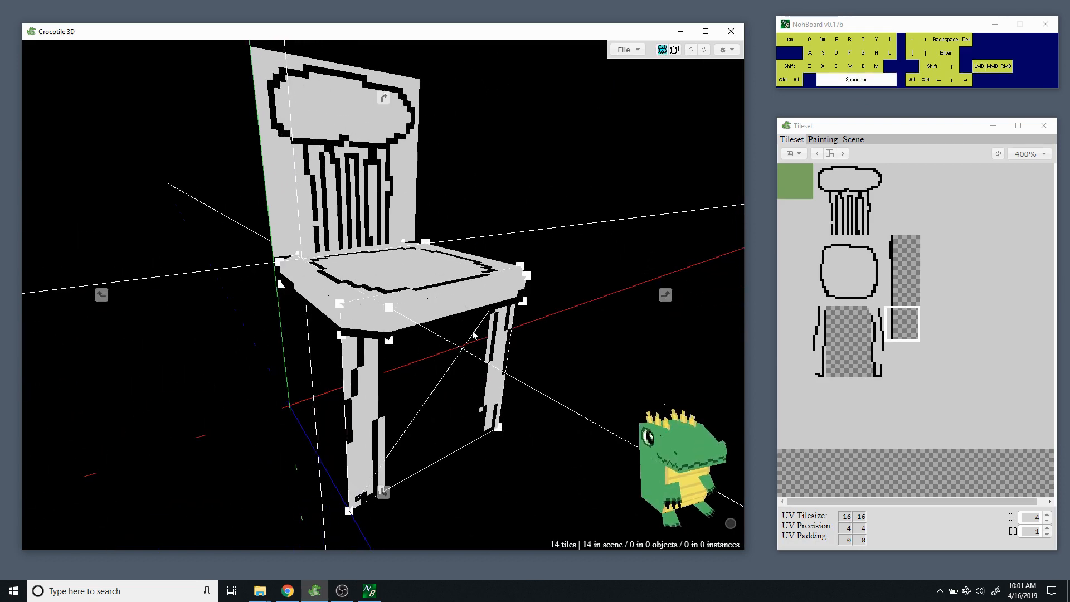
left_click_drag(450, 319, 542, 329)
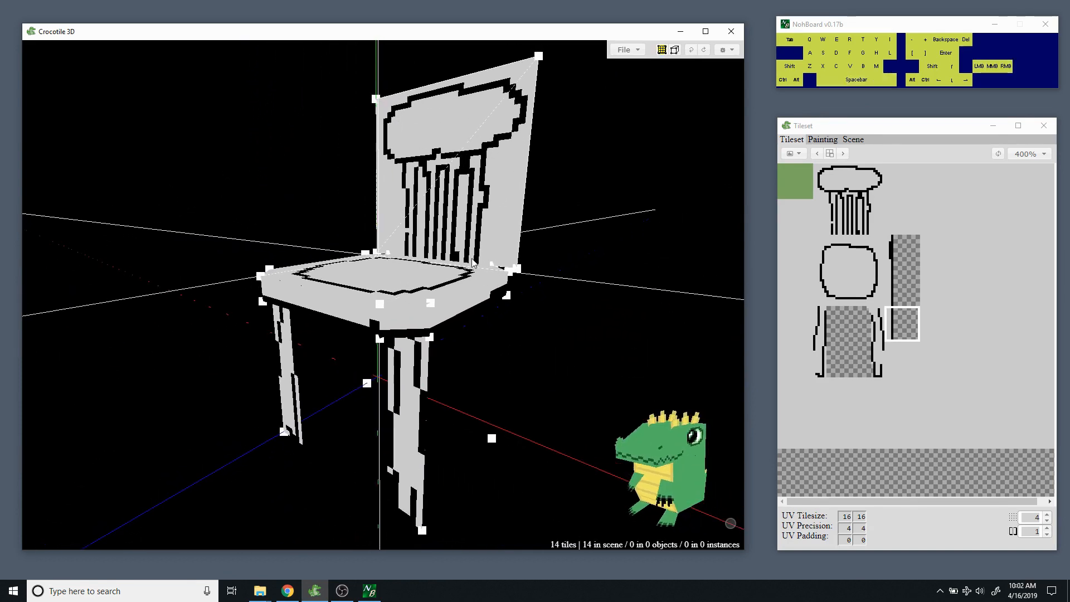
mouse_move(472, 386)
left_mouse_down()
mouse_move(501, 385)
mouse_move(482, 386)
left_mouse_up()
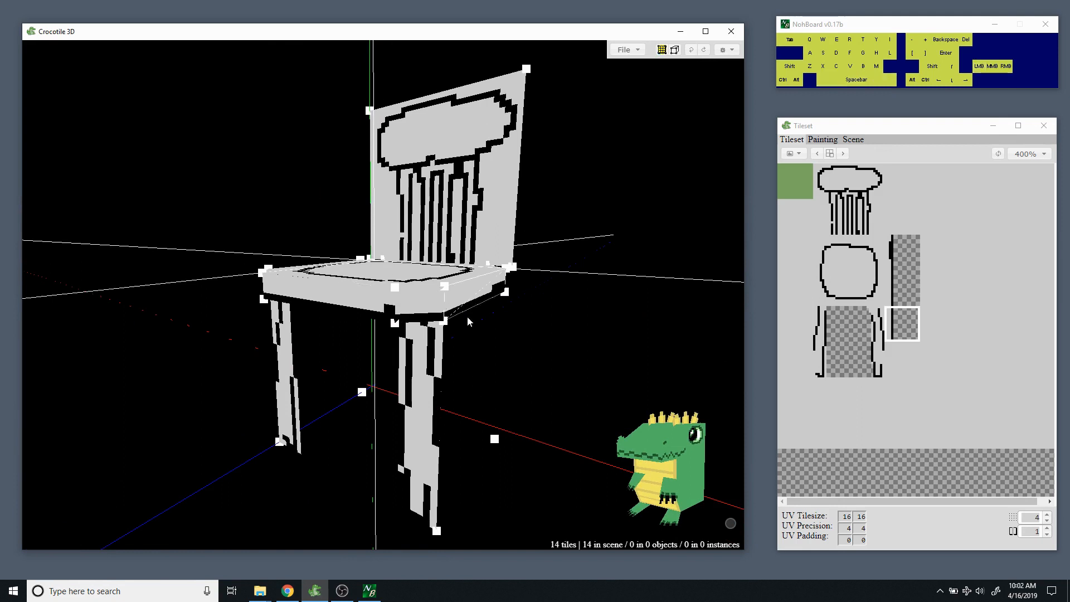
left_click_drag(468, 318, 404, 342)
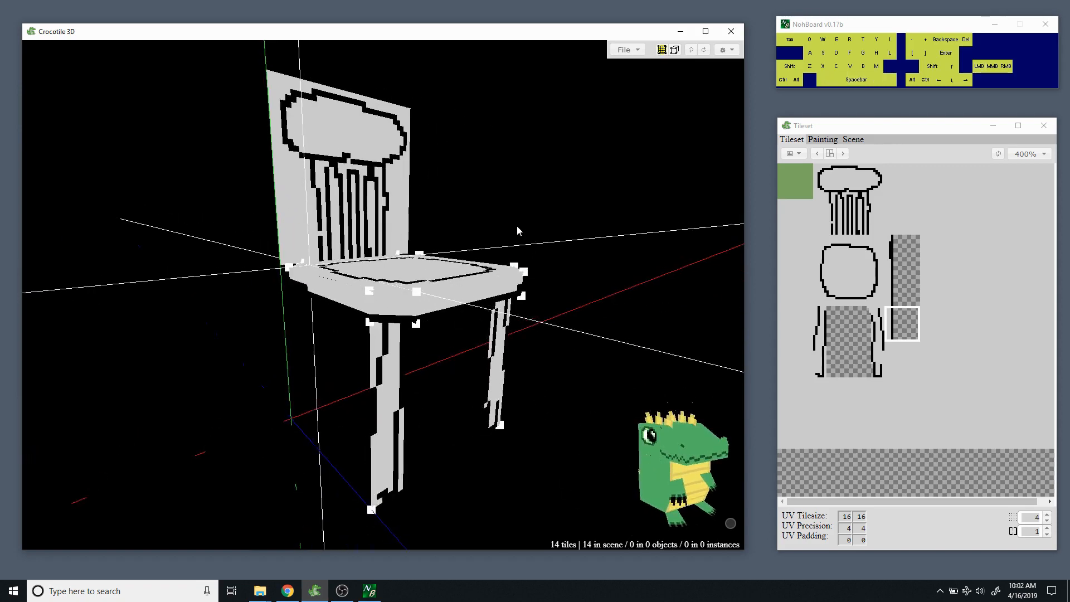
left_click_drag(529, 247, 523, 245)
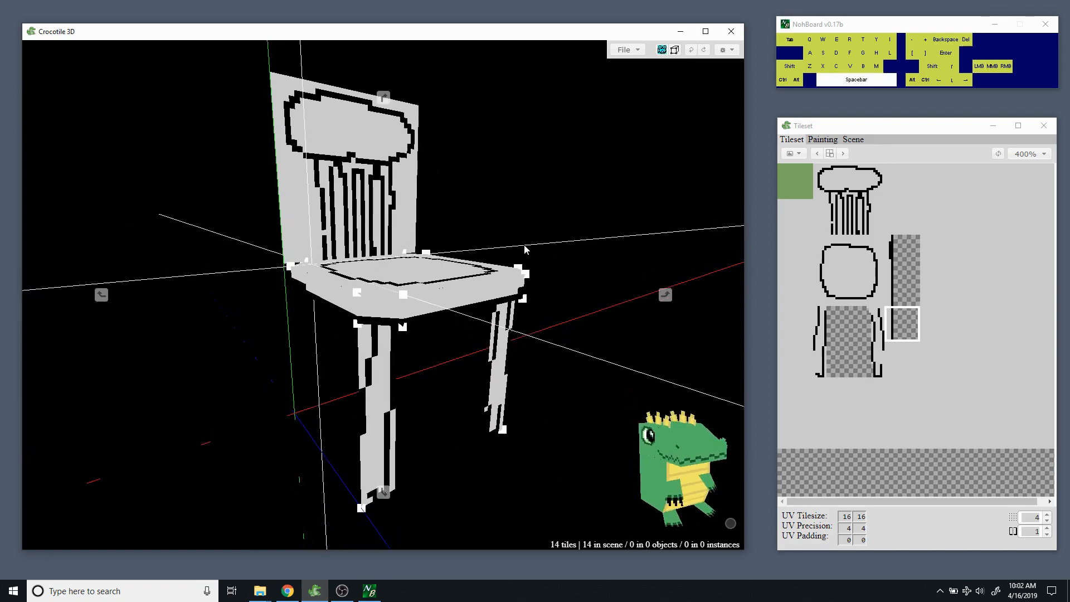
middle_click_drag(520, 245, 520, 236)
left_click_drag(496, 286, 476, 287)
right_click_drag(476, 283, 473, 254)
left_click_drag(476, 319, 481, 306)
mouse_move(481, 306)
middle_mouse_down()
mouse_move(480, 330)
mouse_move(477, 315)
middle_mouse_up()
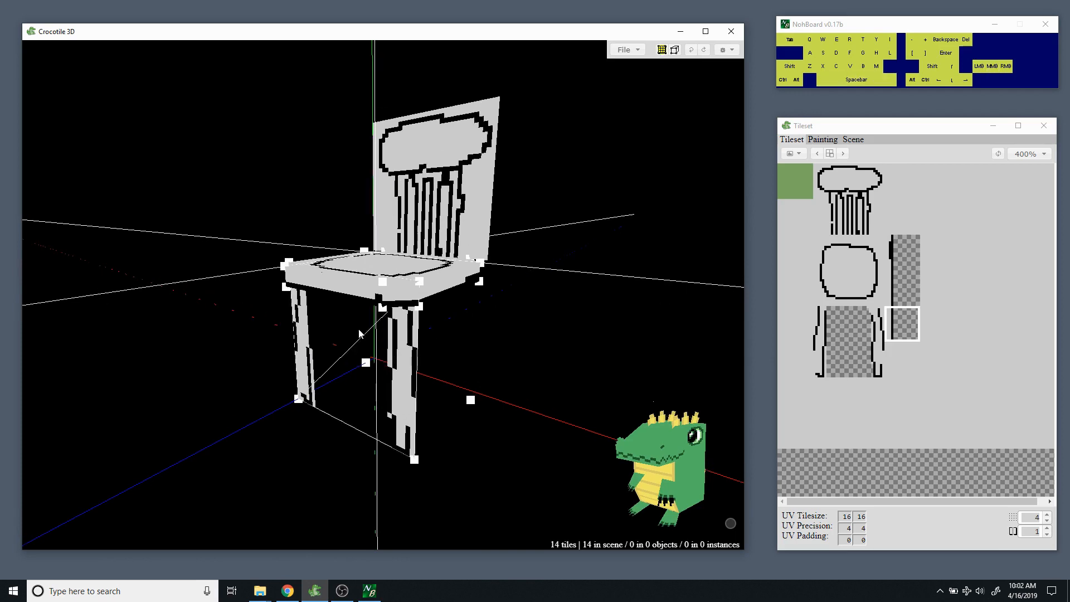
left_click_drag(477, 313, 438, 337)
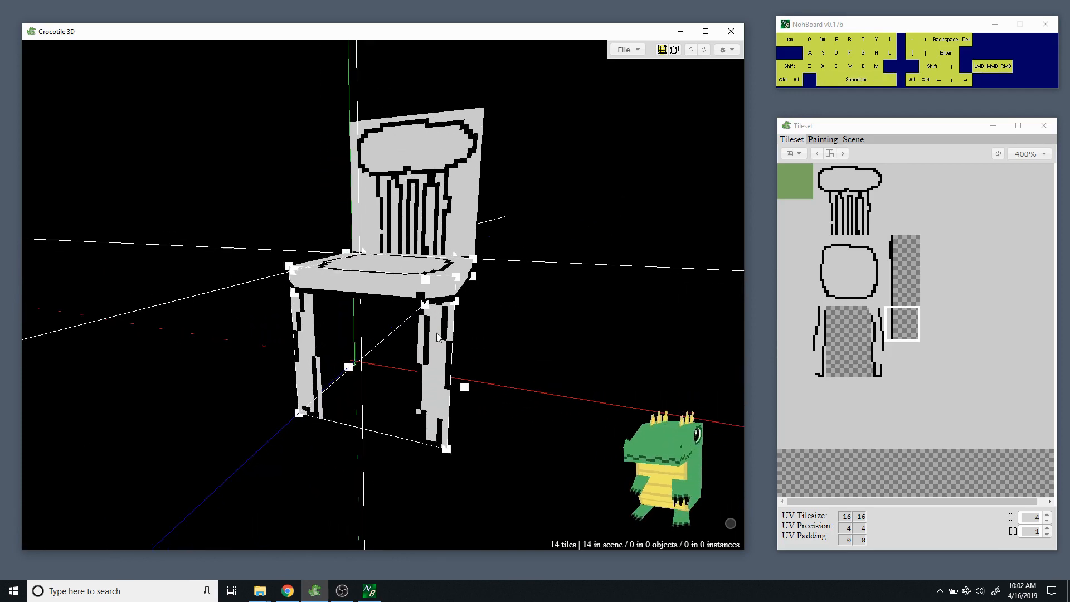
Select the front legs tile and inspect how its single surface carries both legs below the front panel.
key("ctrl+d")
middle_click_drag(530, 313, 485, 355)
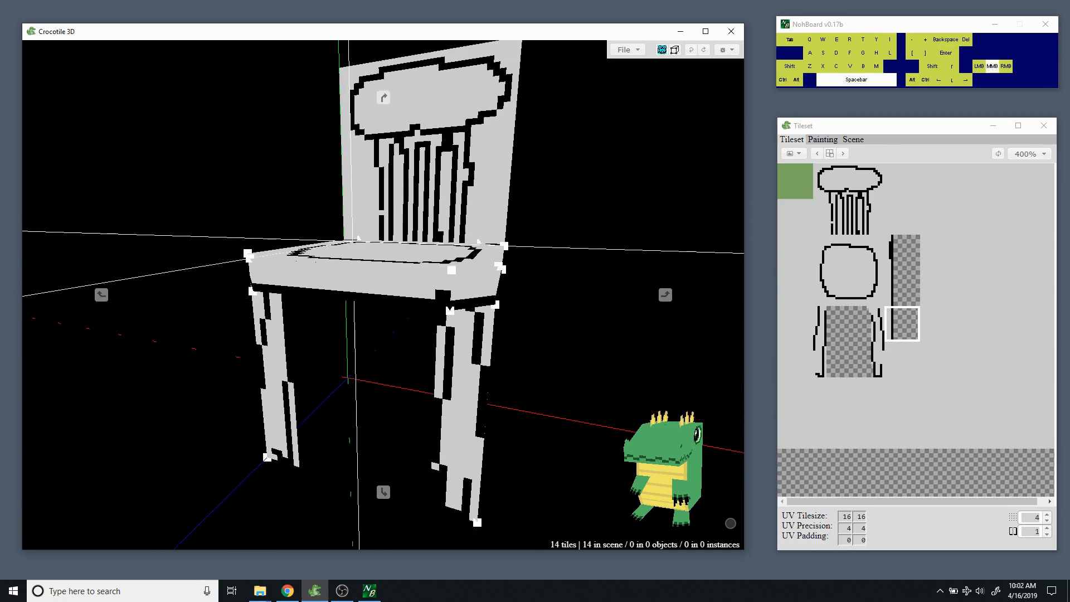
key("space")
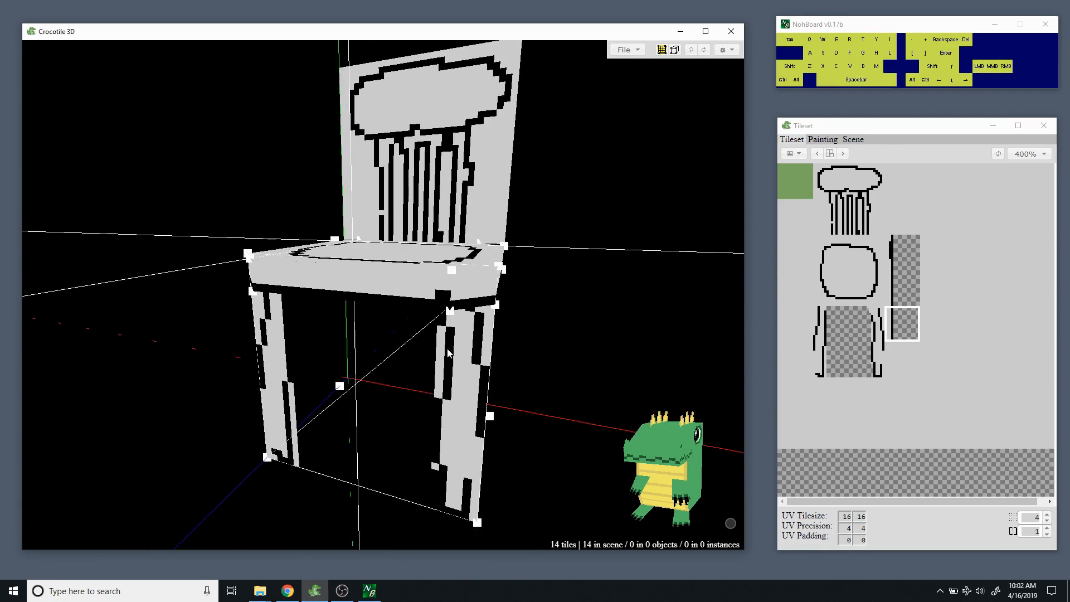
left_click(449, 351)
mouse_move(376, 352)
left_mouse_down()
mouse_move(474, 345)
mouse_move(389, 350)
left_mouse_up()
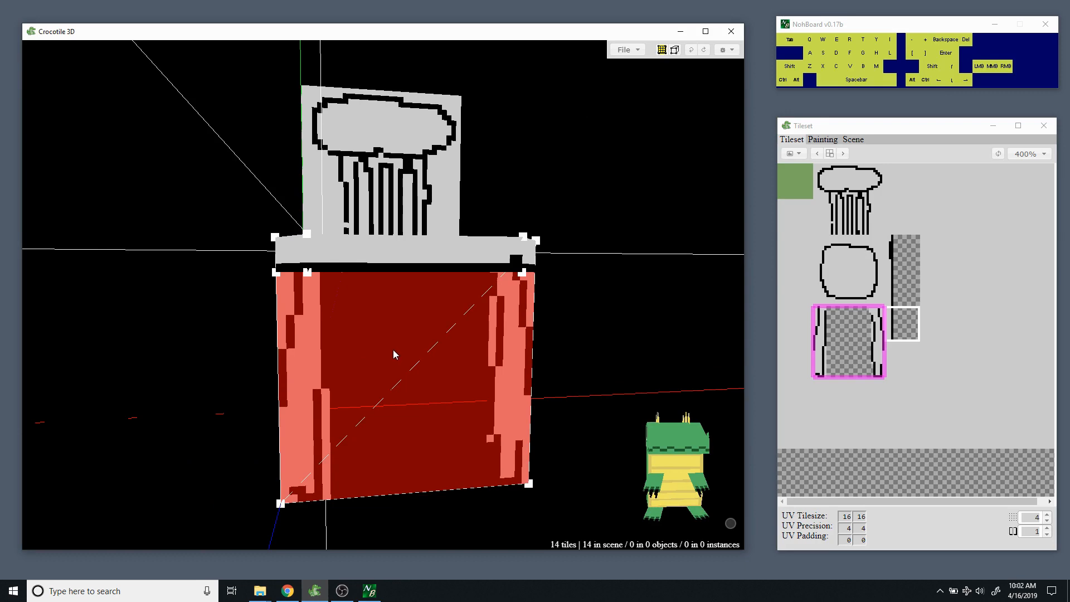
key("space")
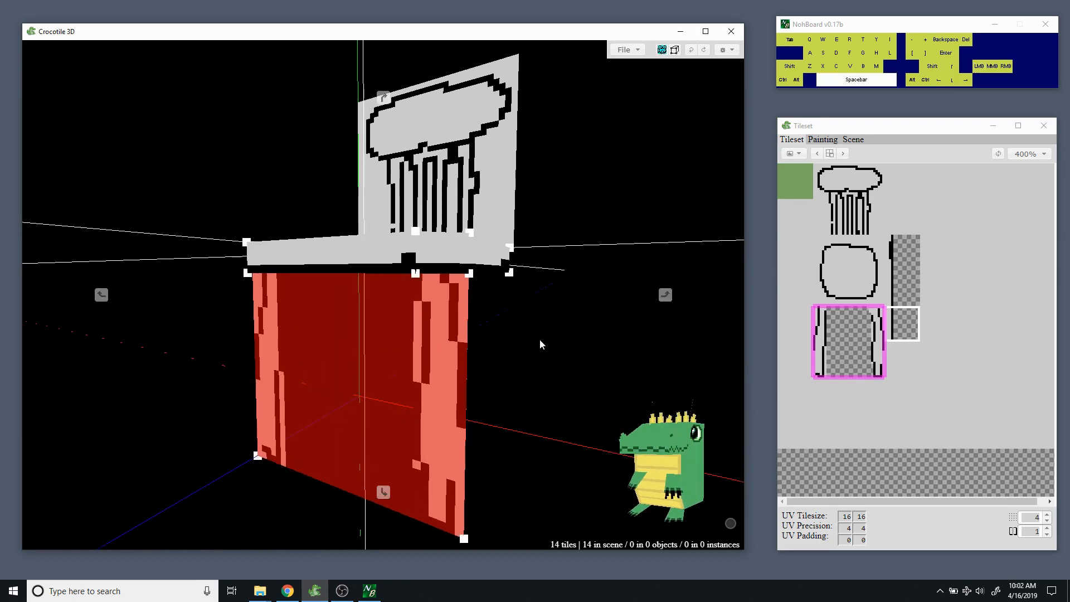
Try to shift the edge vertices of the rear corner panel sideways at the seat's back corner.
key("space")
right_click_drag(540, 343, 538, 312)
left_click_drag(540, 343, 491, 357)
mouse_move(491, 357)
middle_mouse_down()
mouse_move(491, 385)
mouse_move(491, 362)
middle_mouse_up()
left_click_drag(490, 362, 377, 299)
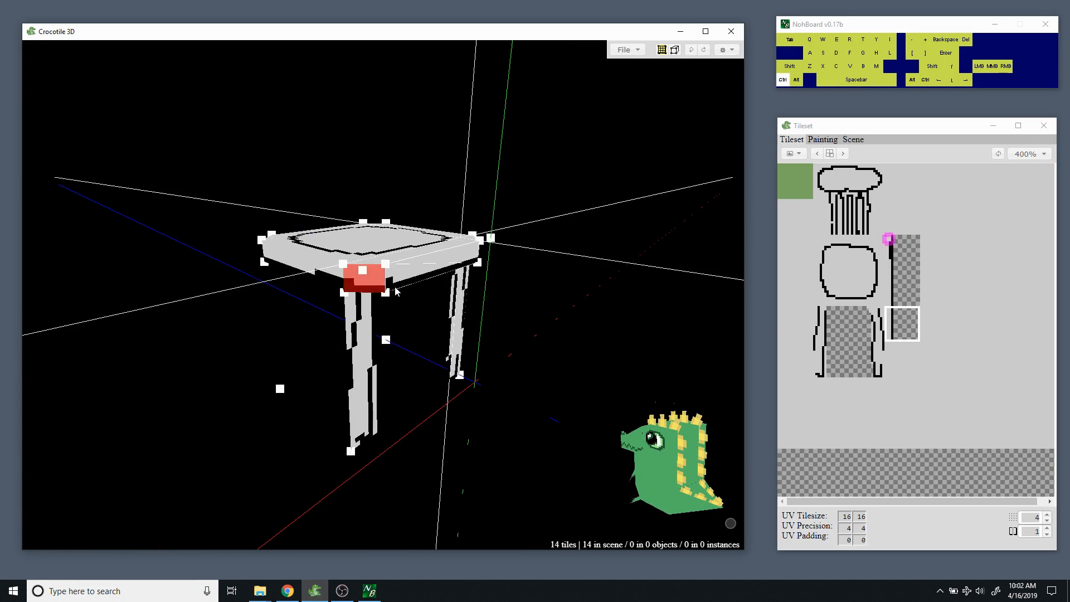
key("ctrl+a")
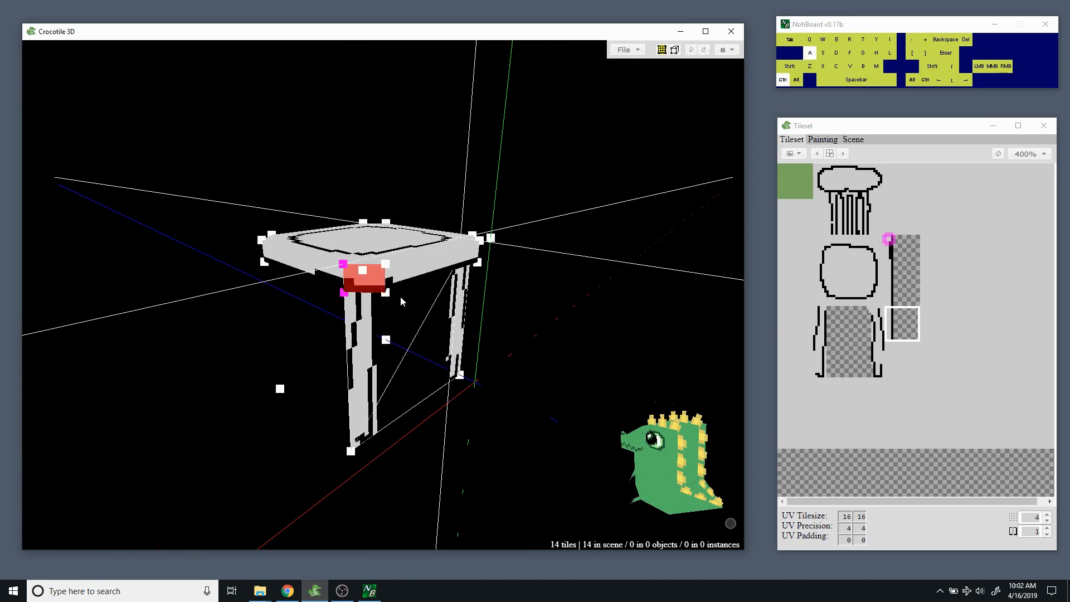
left_click_drag(400, 297, 352, 290)
key("d")
key("d")
key("a")
left_click_drag(392, 256, 392, 256)
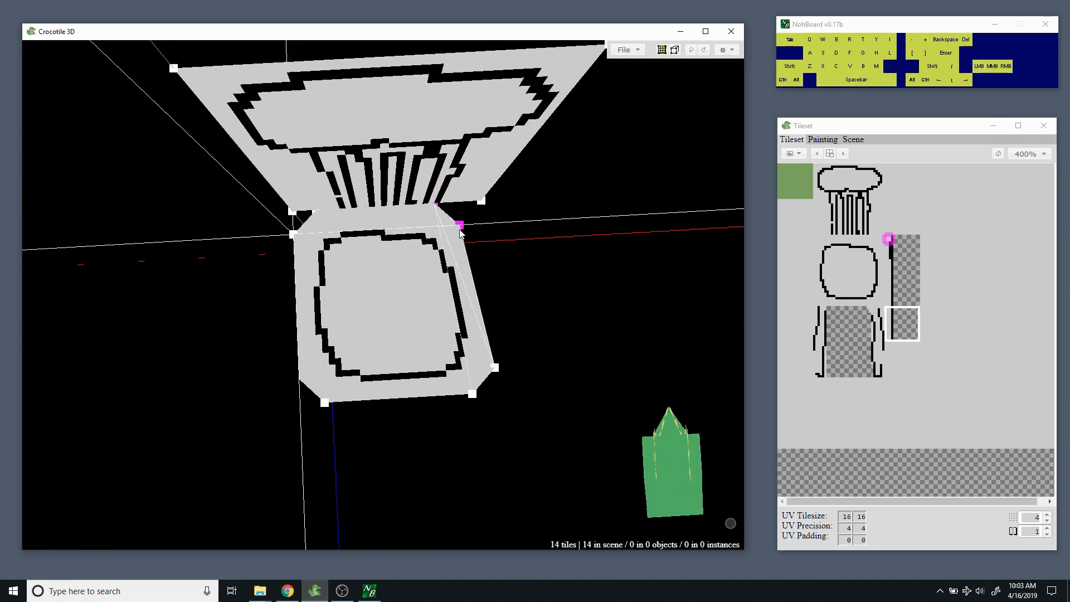
Examine the seat and front legs from above, from the front corners and at a low angle.
left_click_drag(477, 246, 483, 273)
left_click_drag(349, 279, 349, 279)
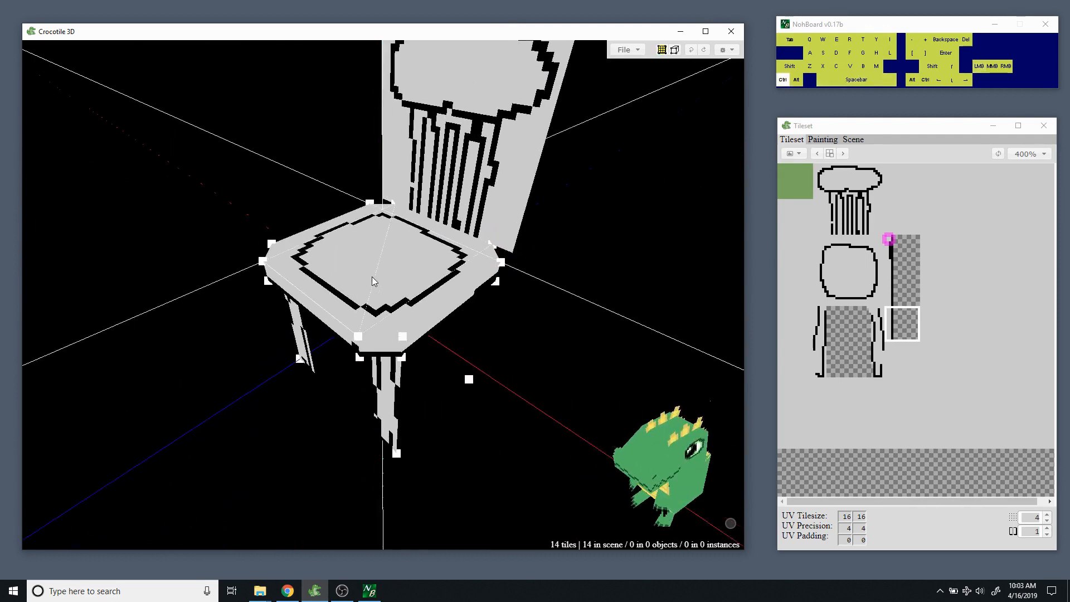
mouse_move(489, 312)
left_mouse_down()
mouse_move(424, 304)
mouse_move(413, 287)
mouse_move(476, 320)
left_mouse_up()
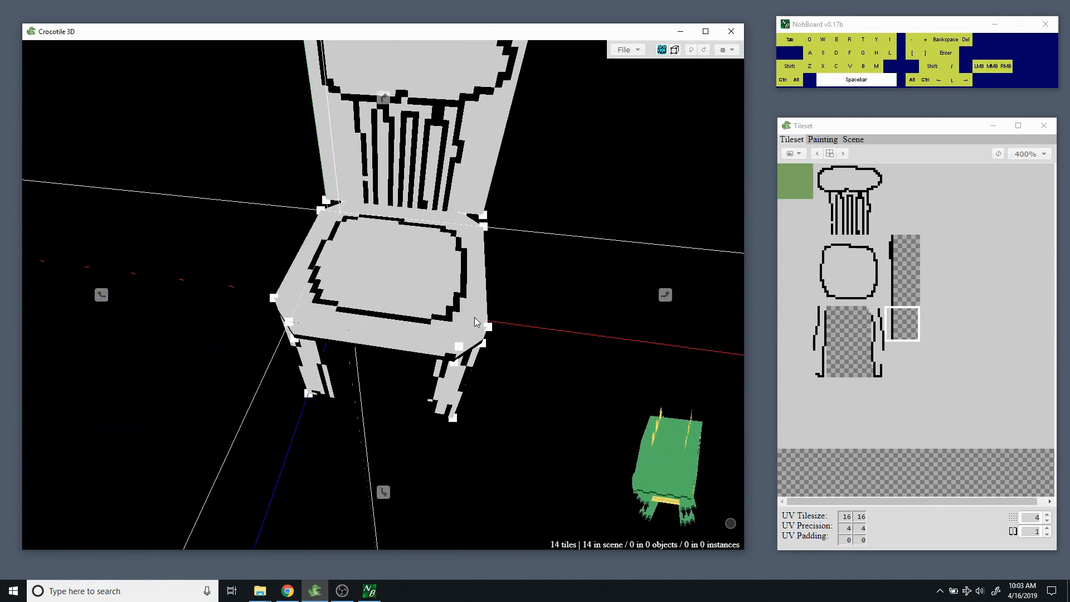
right_click_drag(475, 320, 514, 292)
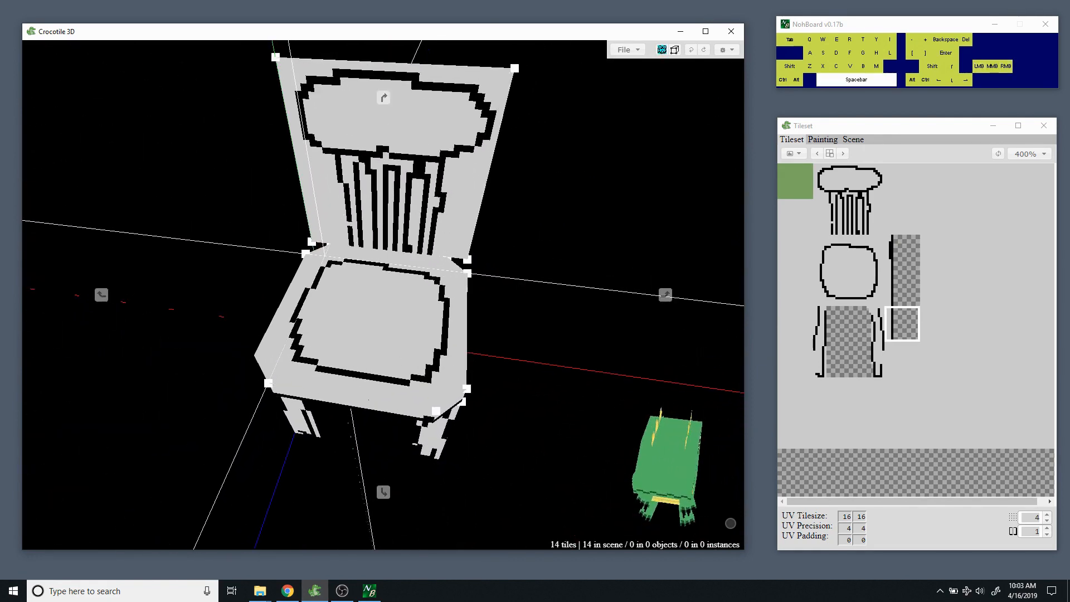
left_click_drag(389, 193, 455, 420)
left_click_drag(365, 338, 334, 345)
left_click_drag(514, 341, 519, 341)
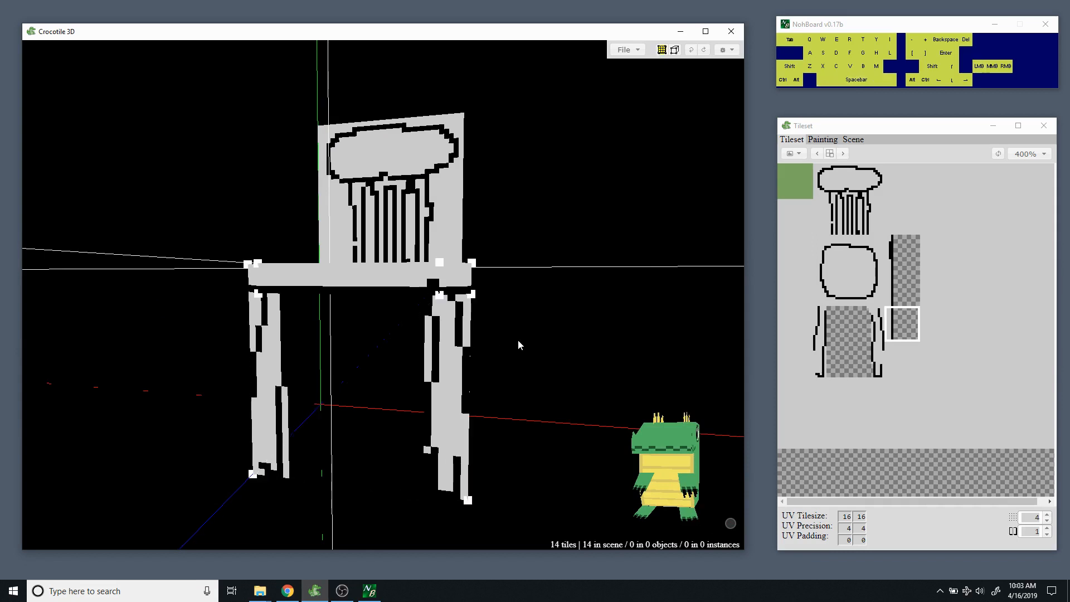
key("space")
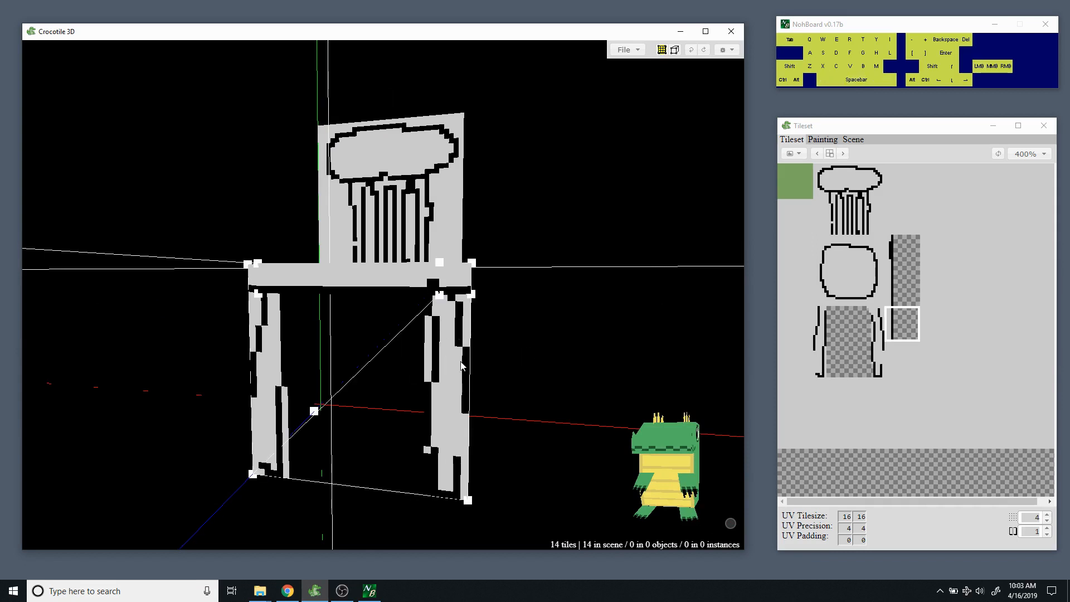
key("space")
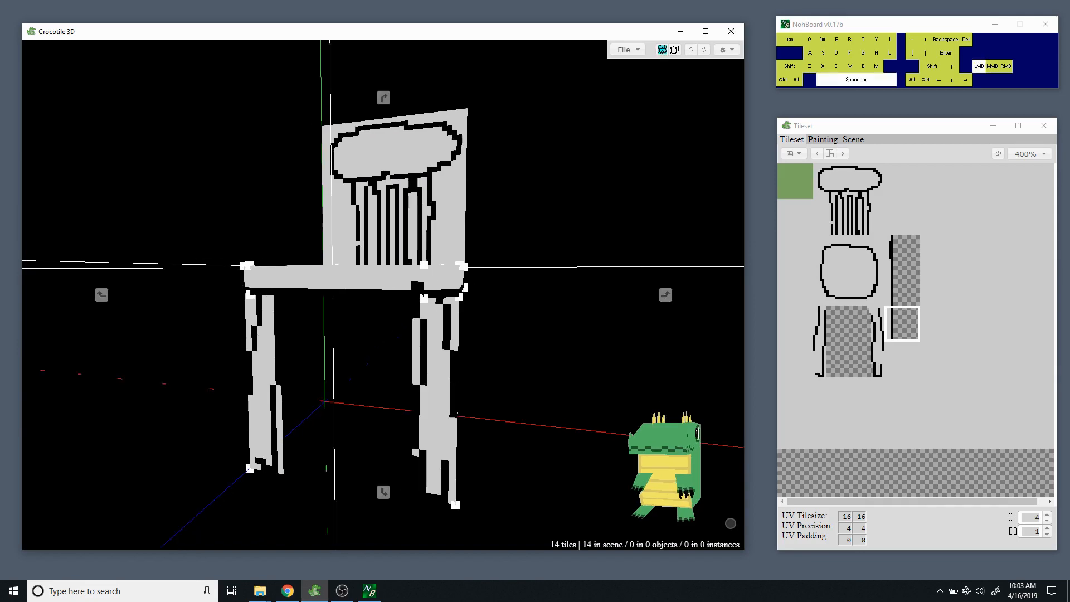
left_click_drag(443, 359, 503, 349)
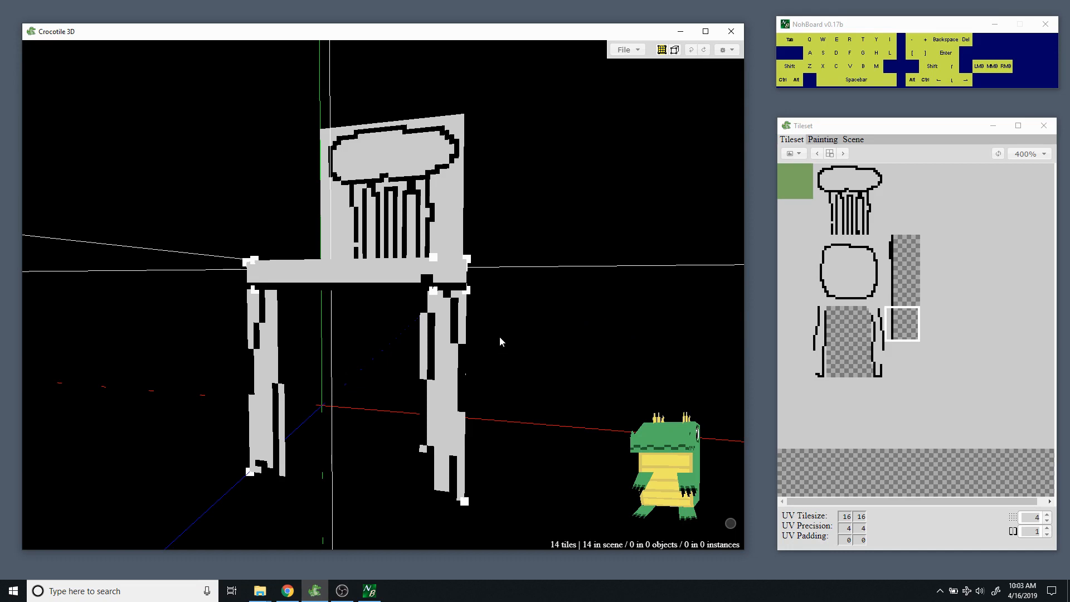
key("space")
middle_click_drag(500, 341, 503, 317)
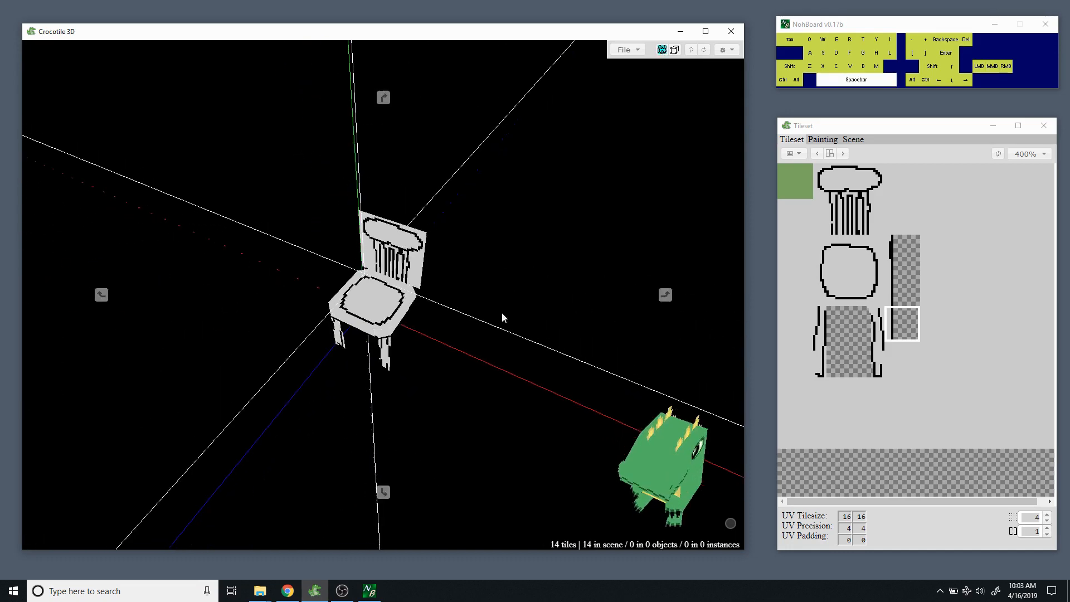
Try moving the two bottom vertices of the front legs tile forward so the legs slant outward.
left_click_drag(502, 317, 413, 349)
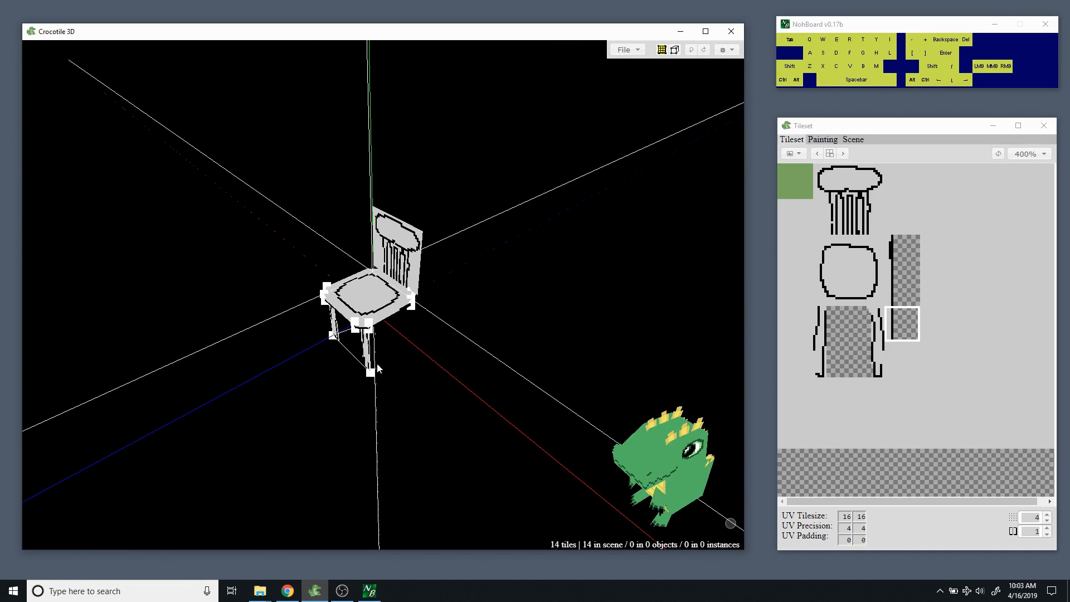
left_click(371, 371)
left_click(333, 337, "shift")
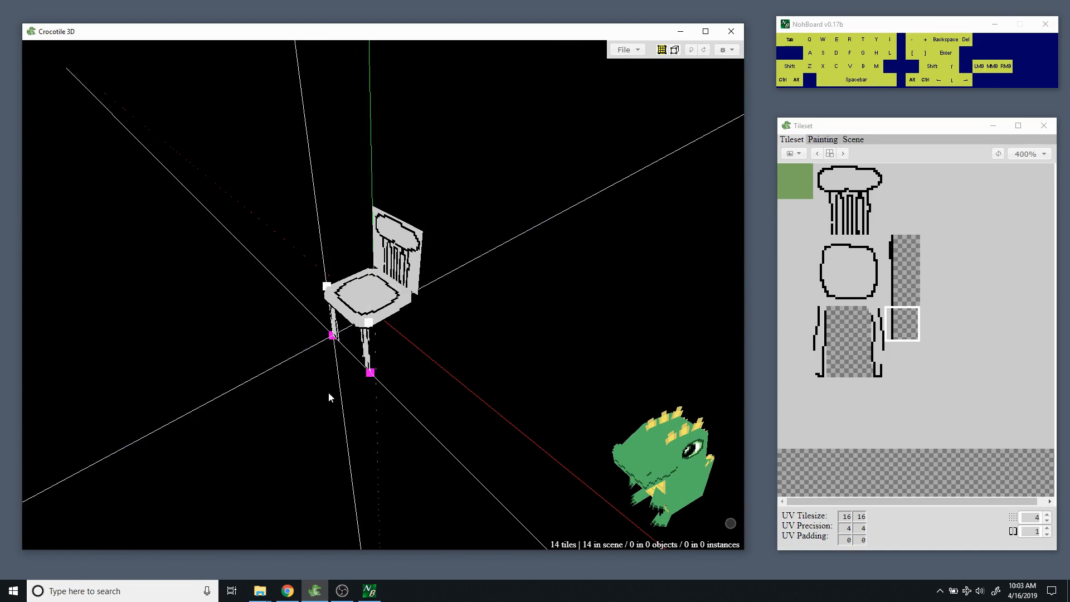
key("space")
key("s")
key("w")
key("a")
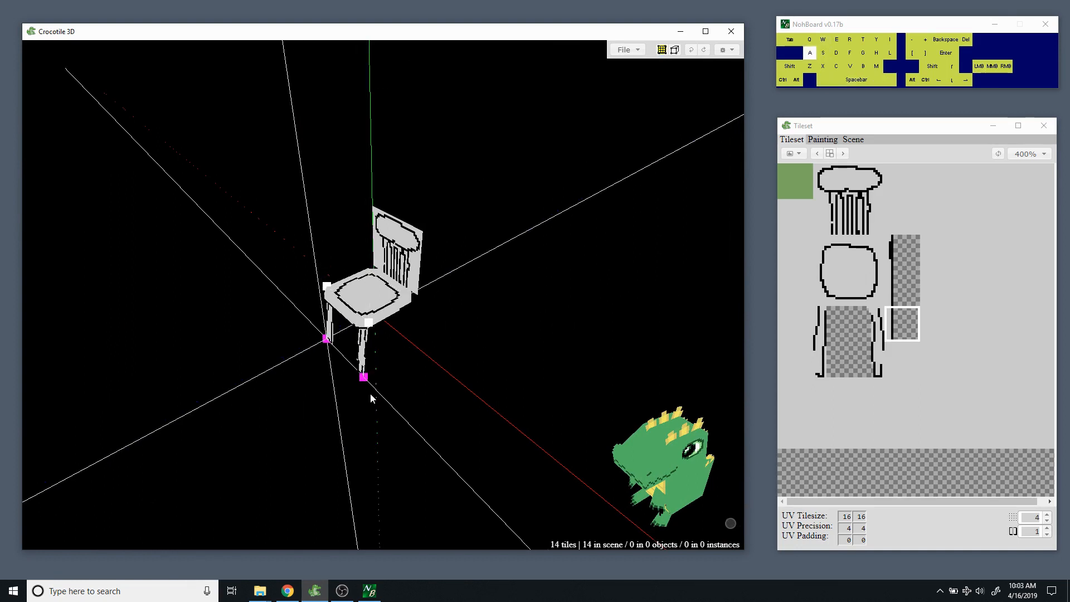
key("space")
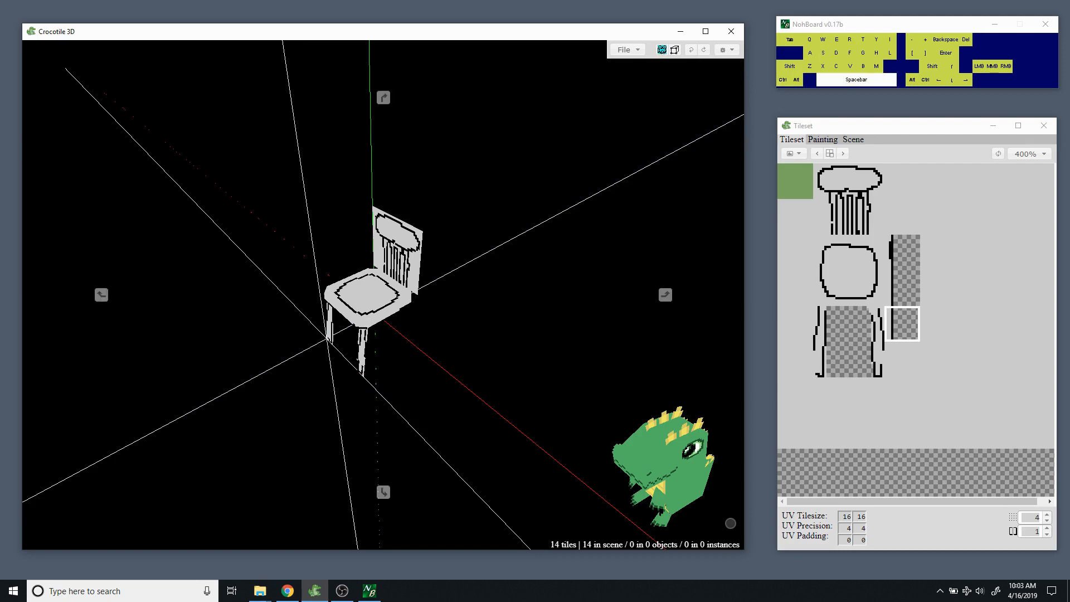
Examine the chair with its slanted front legs from the front corners and from farther away.
left_click_drag(397, 384, 316, 420)
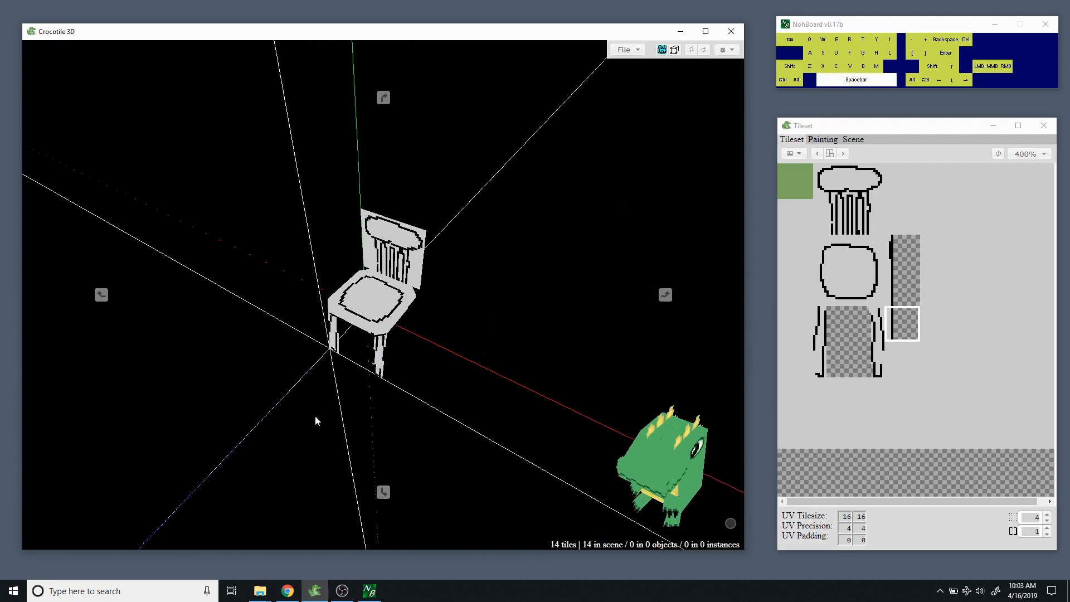
middle_click_drag(315, 420, 441, 427)
left_click_drag(441, 428, 448, 424)
middle_click_drag(449, 424, 449, 433)
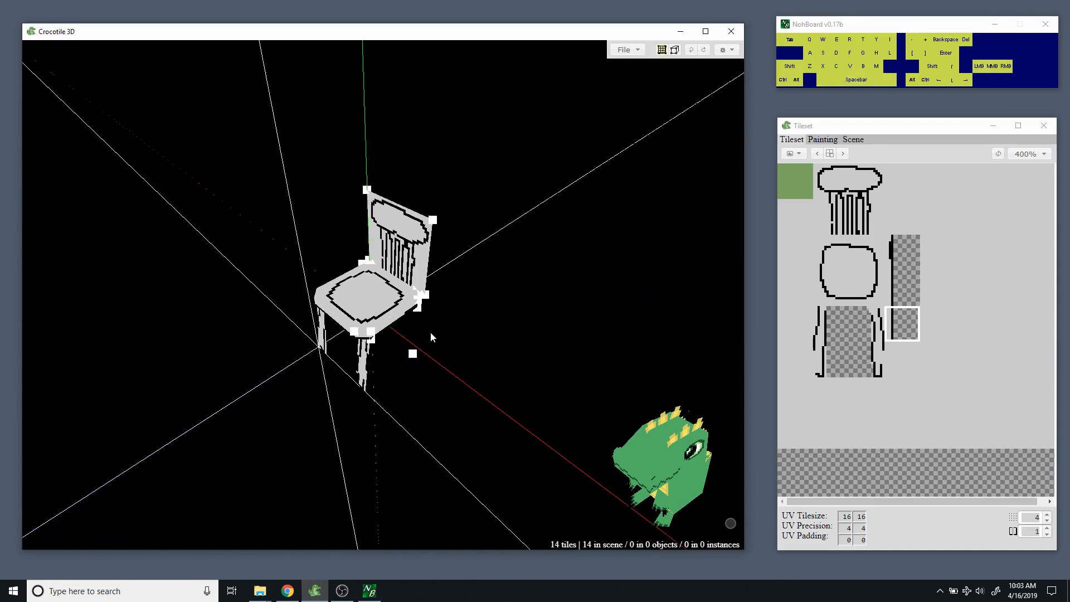
key("space")
left_click_drag(443, 352, 452, 352)
middle_click_drag(452, 351, 434, 370)
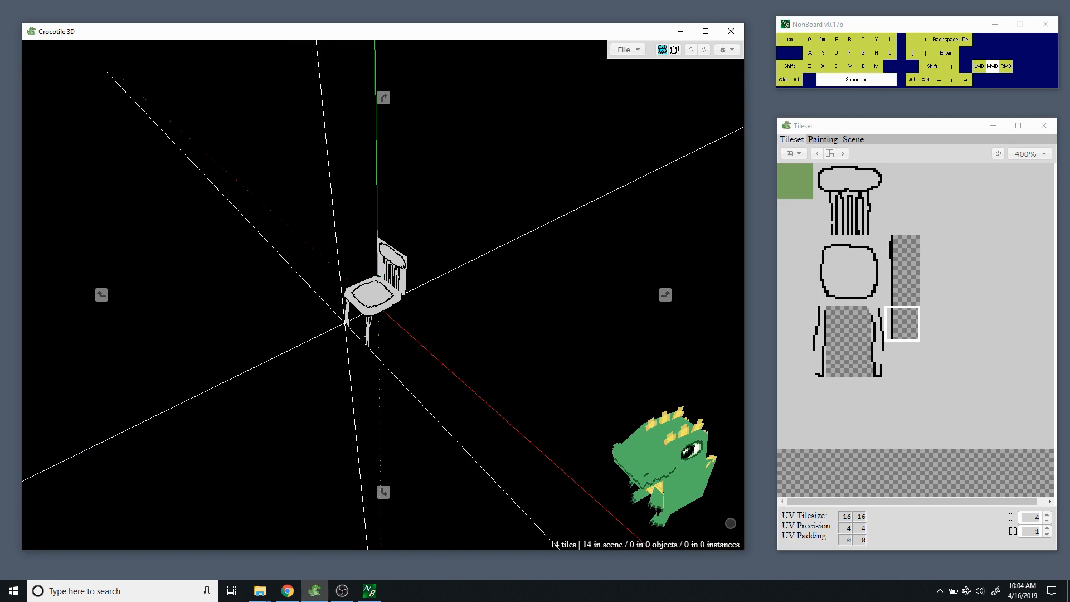
key("space")
left_click_drag(434, 370, 445, 379)
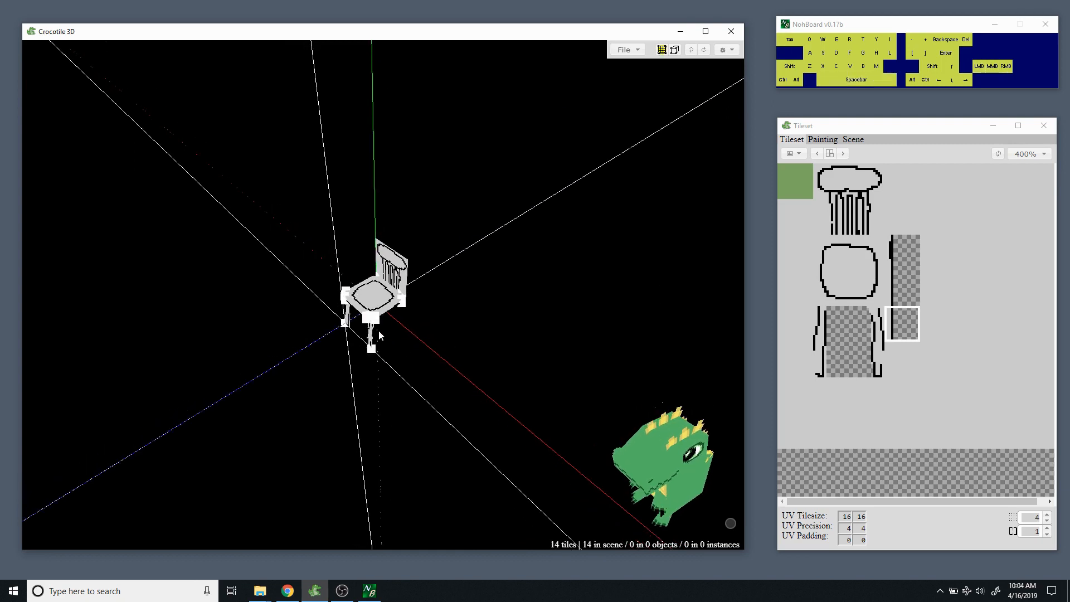
key("space")
mouse_move(389, 360)
middle_mouse_down()
mouse_move(390, 340)
mouse_move(389, 349)
middle_mouse_up()
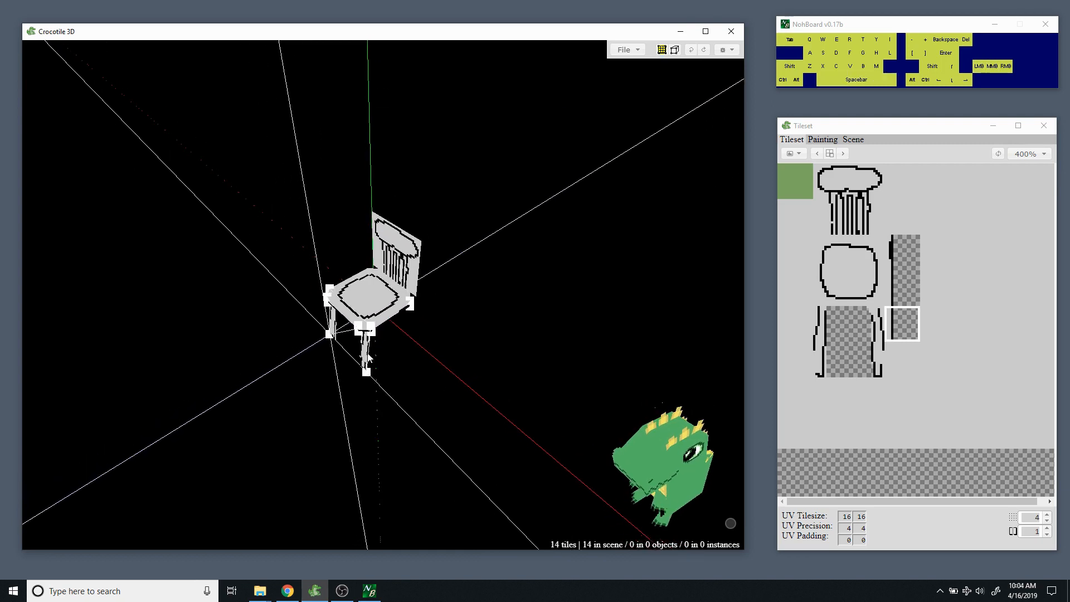
key("space")
Try reversing the face of the rear legs tile so it points forward, and check all four legs from the front.
left_click_drag(253, 413, 253, 352)
left_click(389, 334)
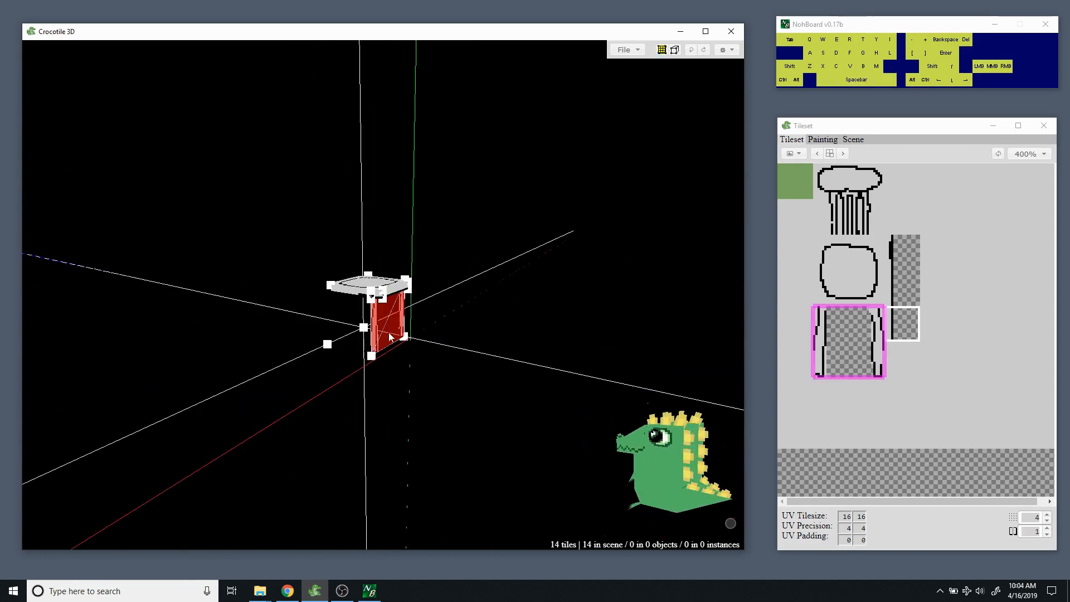
key("shift+r")
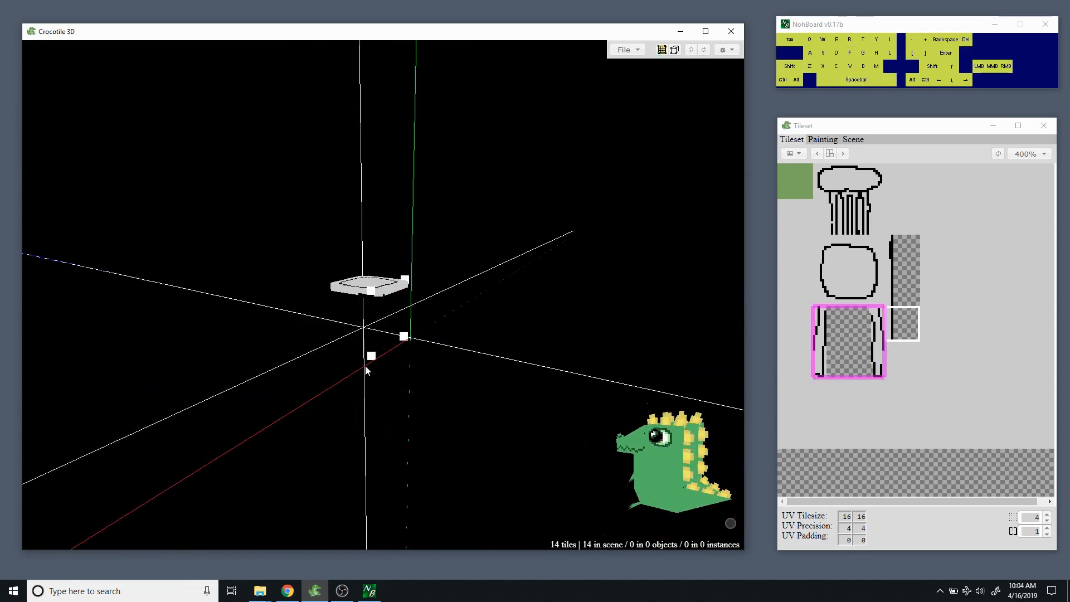
left_click_drag(365, 366, 286, 370)
left_click(296, 359)
left_click_drag(499, 333, 488, 333)
middle_click_drag(488, 333, 457, 416)
mouse_move(456, 416)
left_mouse_down()
mouse_move(423, 416)
mouse_move(457, 407)
left_mouse_up()
middle_click_drag(456, 407, 424, 335)
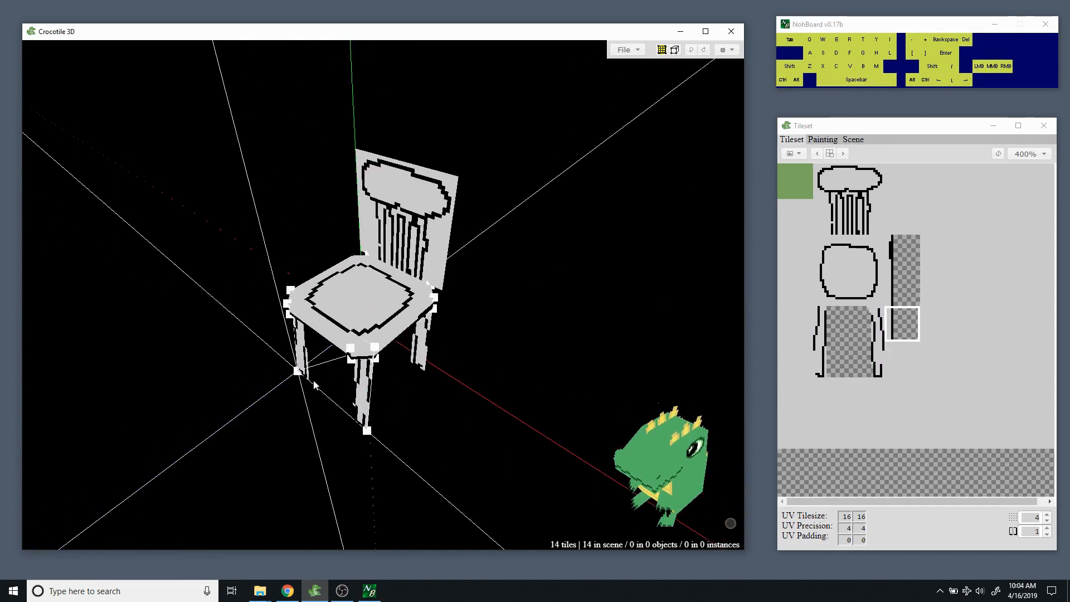
mouse_move(437, 422)
left_mouse_down()
mouse_move(411, 421)
mouse_move(477, 407)
mouse_move(554, 421)
mouse_move(394, 422)
mouse_move(452, 411)
mouse_move(422, 418)
mouse_move(448, 422)
mouse_move(436, 426)
left_mouse_up()
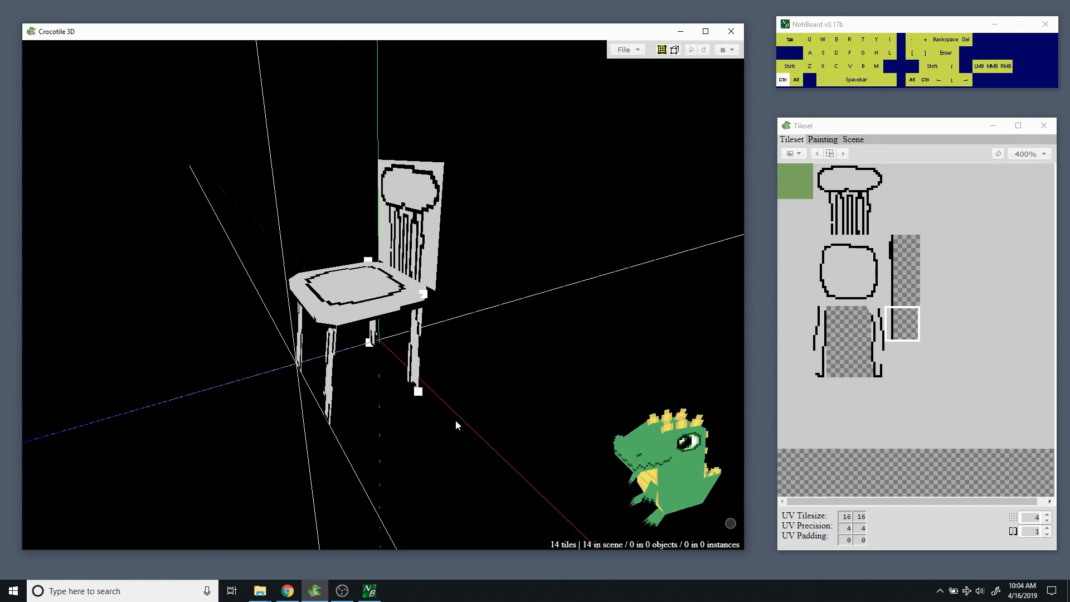
Undo the rear legs tile's face reversal and the forward shift of the front legs' bottom vertices.
key("ctrl+z")
key("ctrl+z")
key("space")
mouse_move(301, 430)
left_mouse_down()
mouse_move(362, 427)
mouse_move(303, 428)
left_mouse_up()
key("ctrl+z")
key("ctrl+z")
key("ctrl+z")
key("ctrl+z")
key("ctrl+z")
key("ctrl+z")
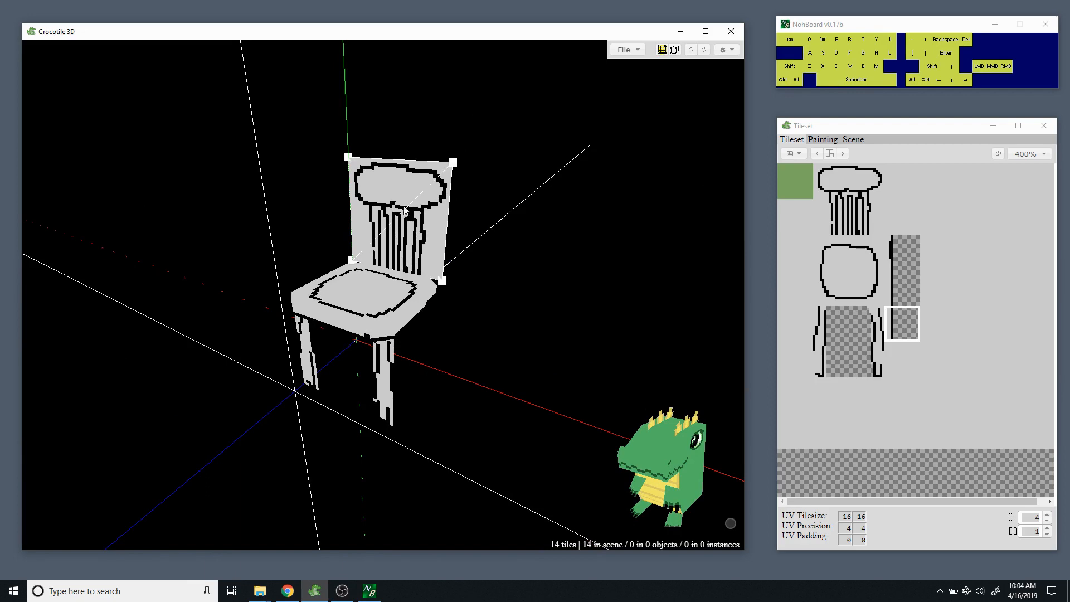
Examine the backrest tile and how it meets the seat, viewed close up from the front and front corner.
key("space")
middle_click_drag(399, 233, 399, 200)
middle_click_drag(462, 446, 461, 425)
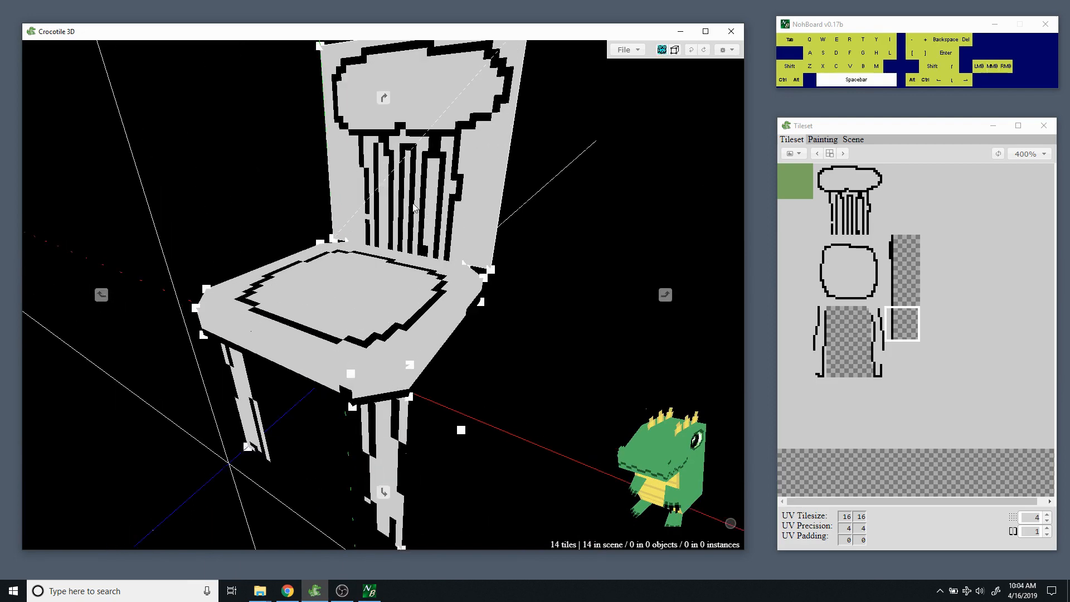
key("space")
left_click_drag(462, 426, 535, 427)
right_click_drag(536, 427, 544, 477)
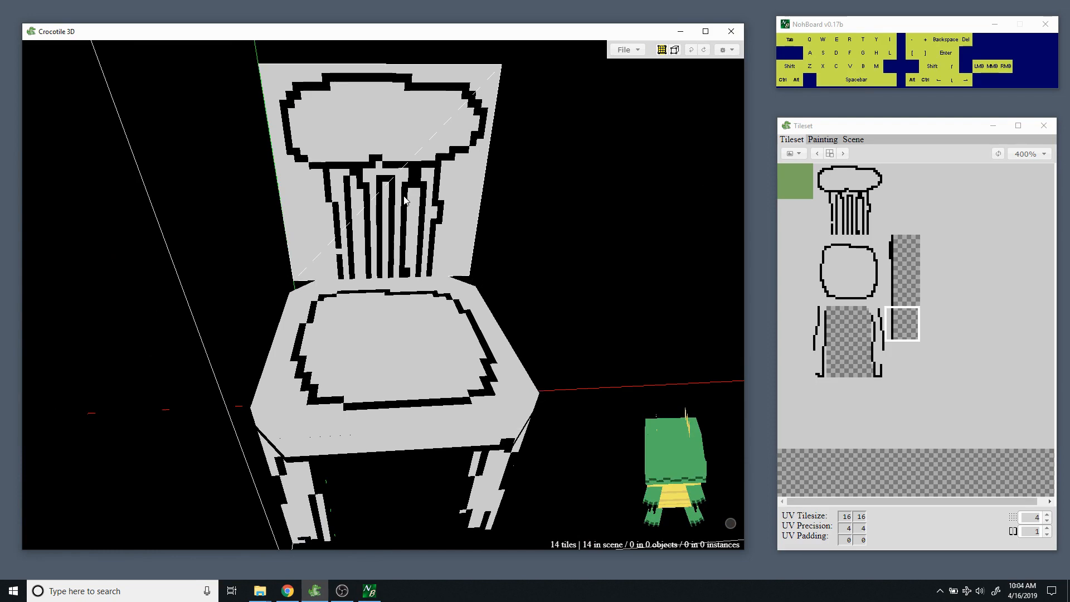
key("space")
left_click_drag(402, 194, 438, 226)
key("space")
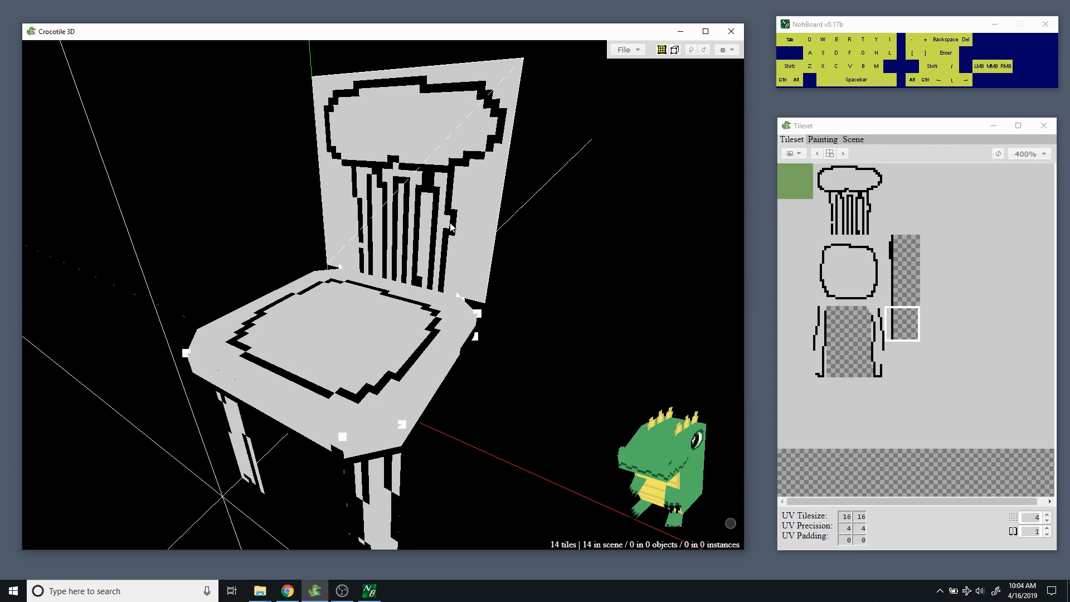
left_click_drag(452, 226, 422, 183)
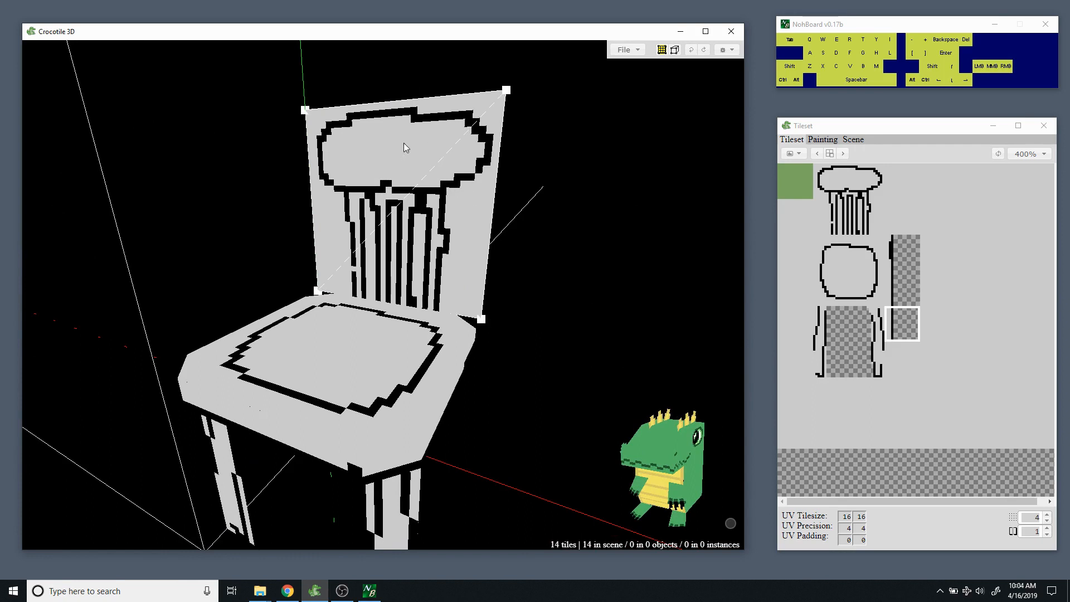
Select the backrest tile and split it along a horizontal line between the rounded top shape and the slats.
left_click_drag(453, 195, 504, 193)
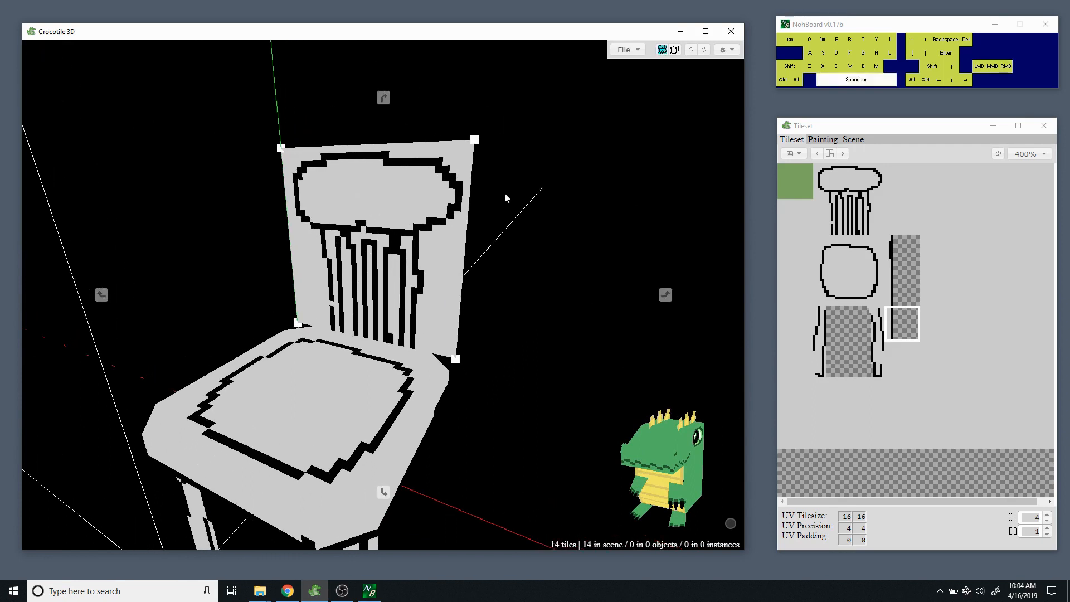
left_click(420, 240)
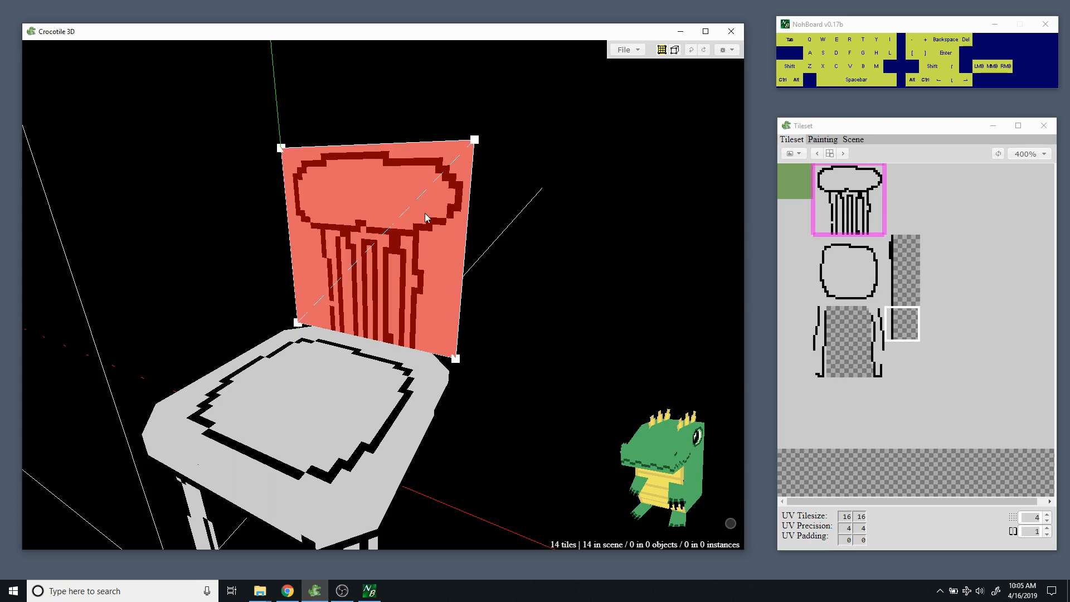
middle_click(415, 241)
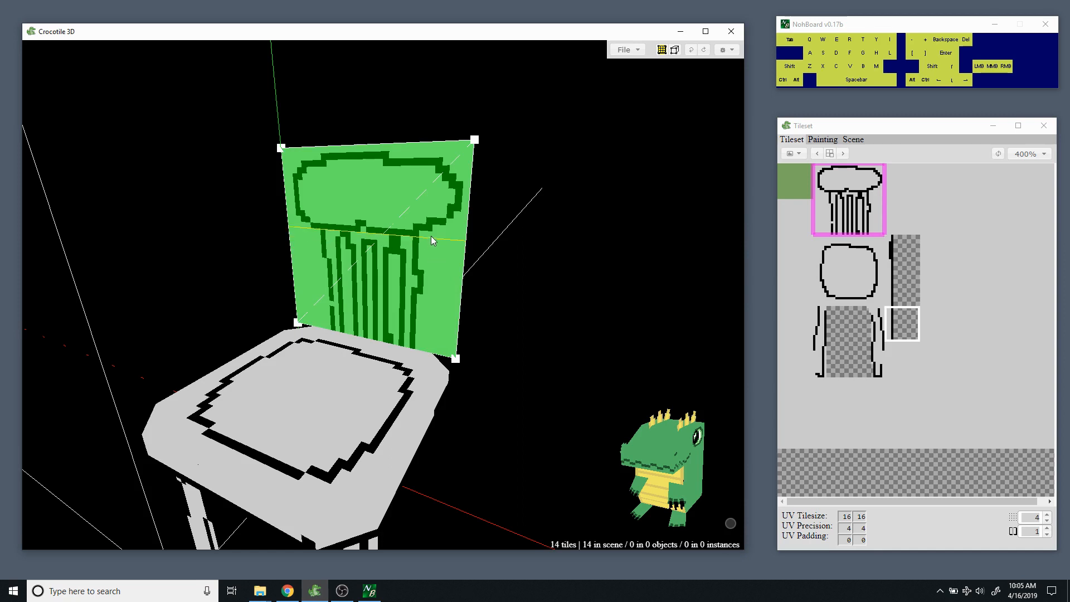
right_click(446, 241)
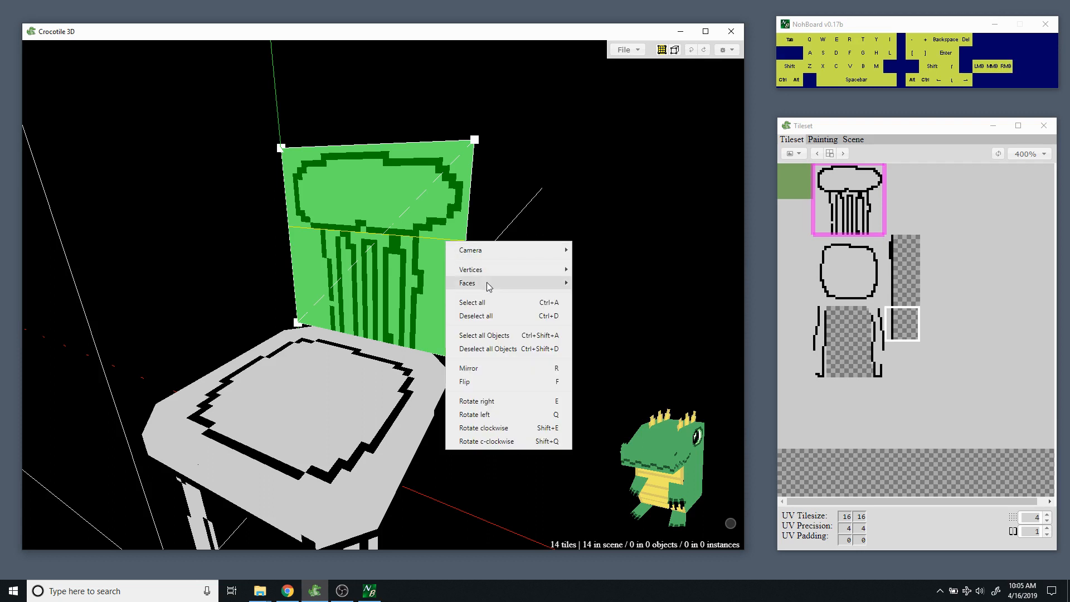
mouse_move(487, 282)
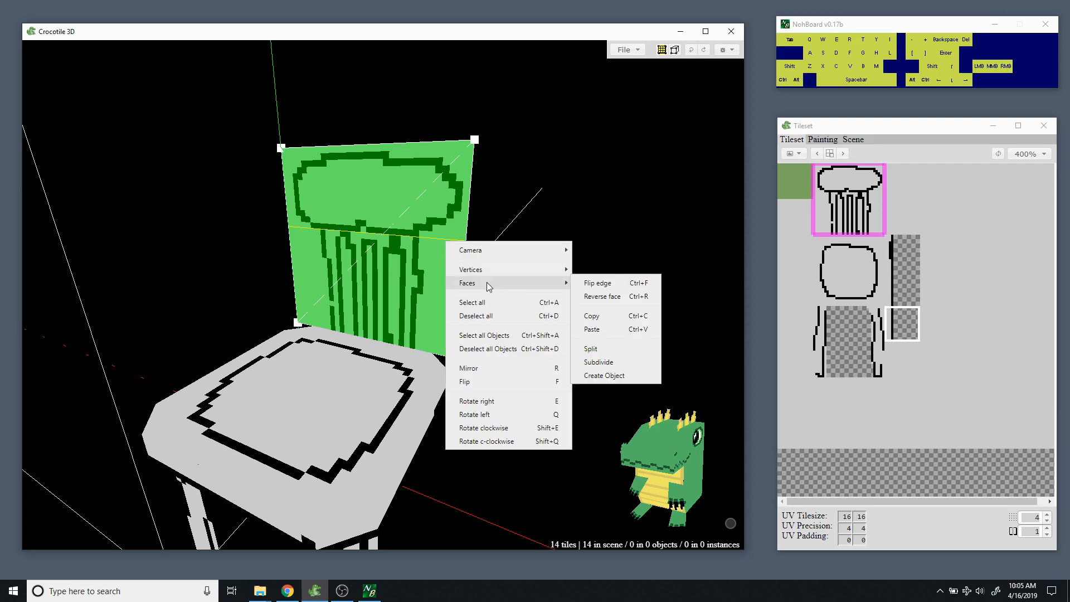
left_click(602, 350)
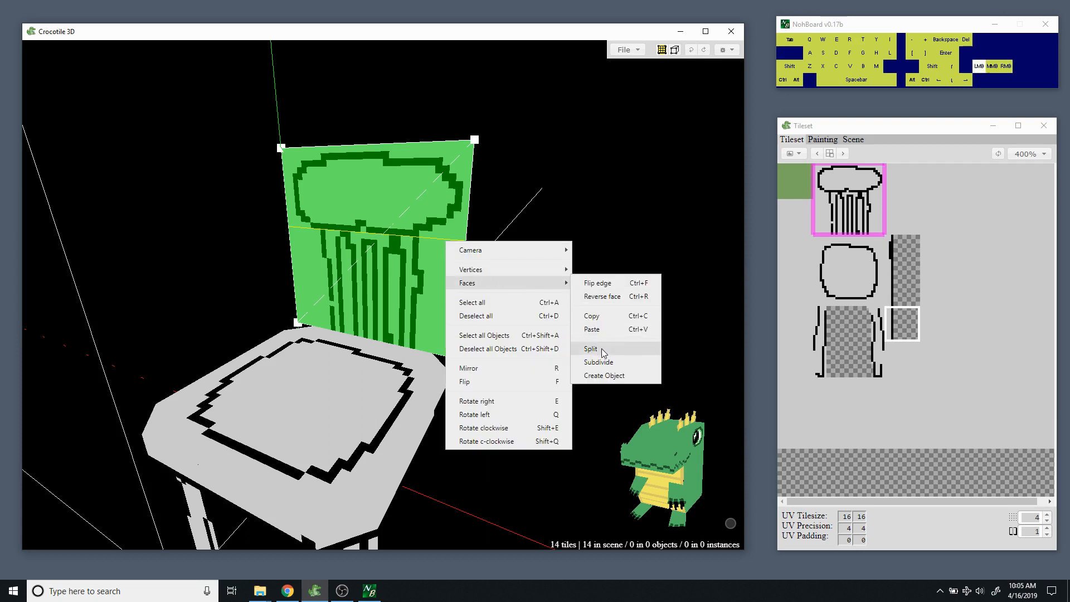
Clear the selection after the split and select only the upper backrest tile with the rounded shape.
middle_click(428, 252)
left_click(429, 234)
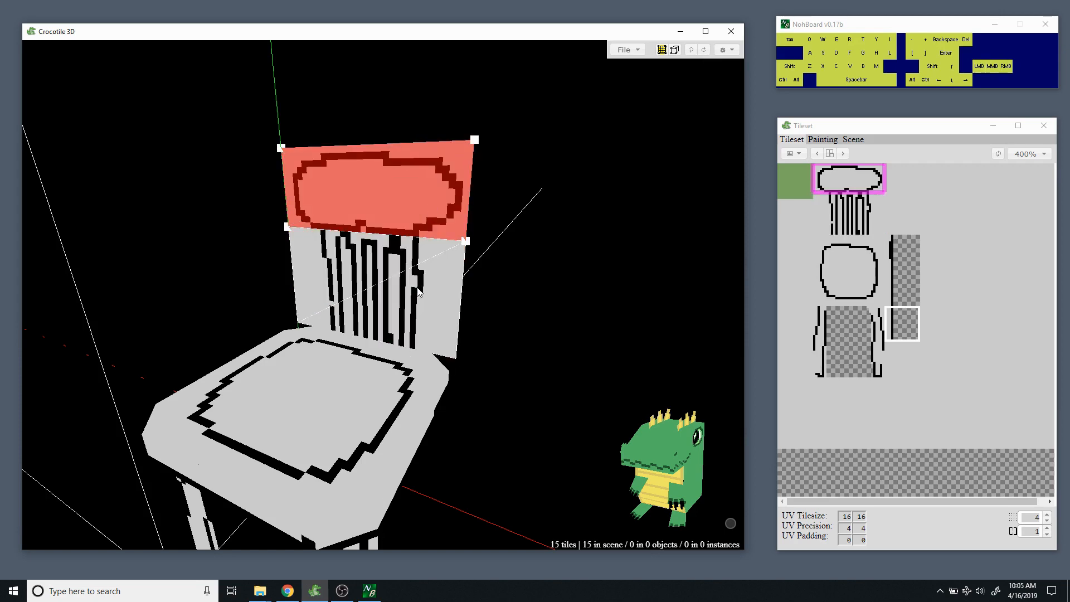
key("space")
left_click_drag(430, 234, 412, 209)
mouse_move(530, 313)
left_mouse_down()
mouse_move(518, 310)
mouse_move(530, 313)
left_mouse_up()
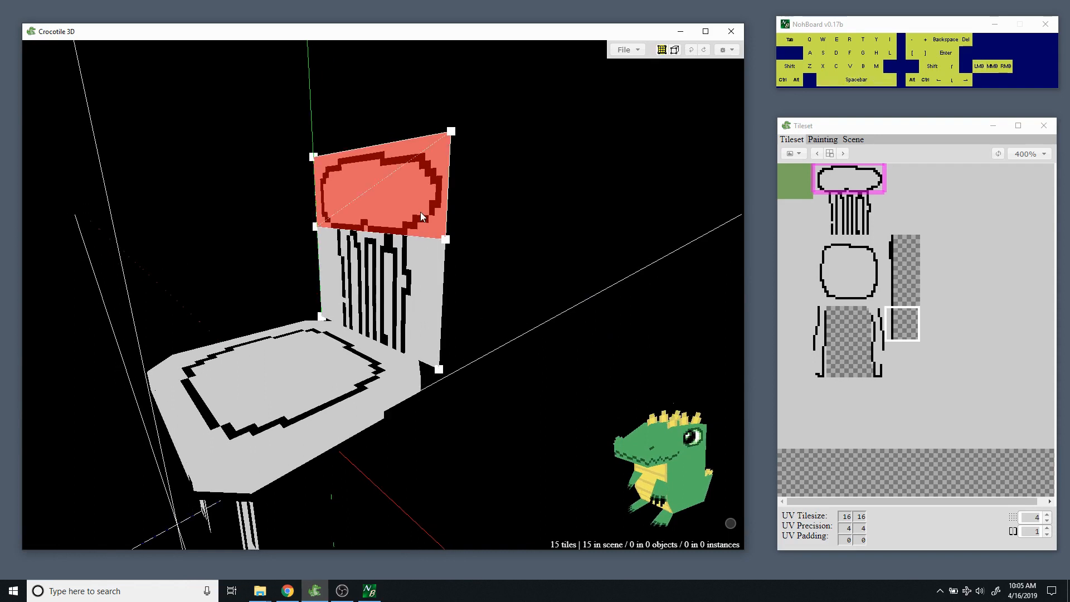
key("Escape")
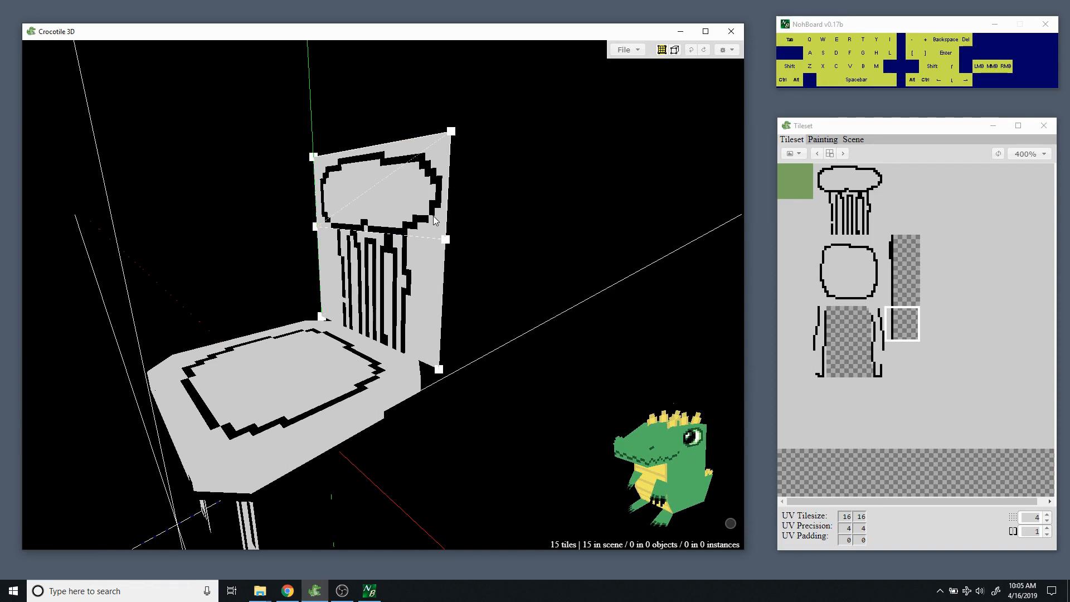
left_click(405, 189)
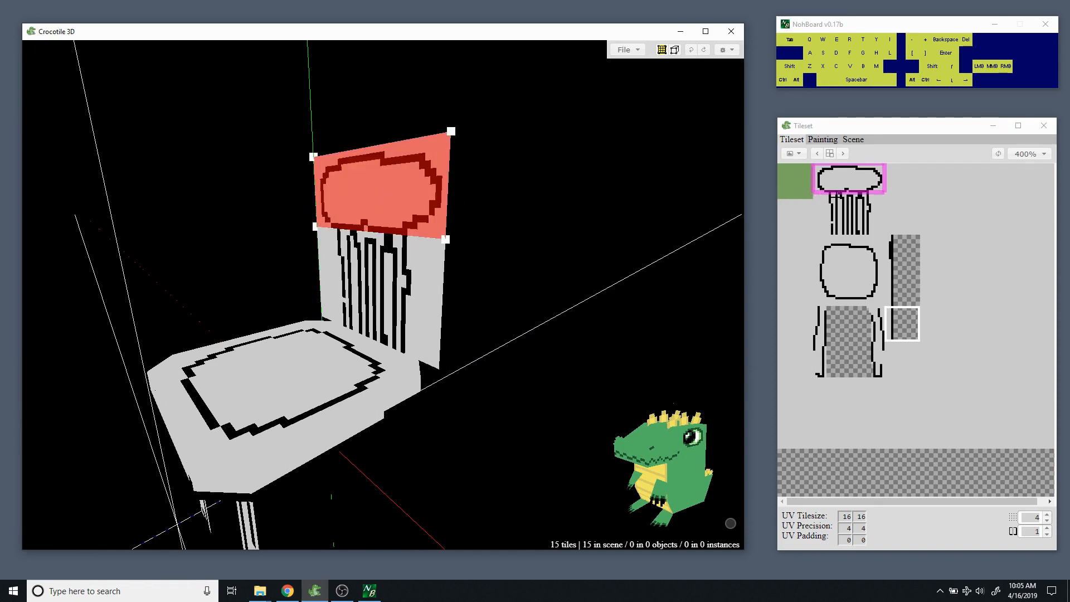
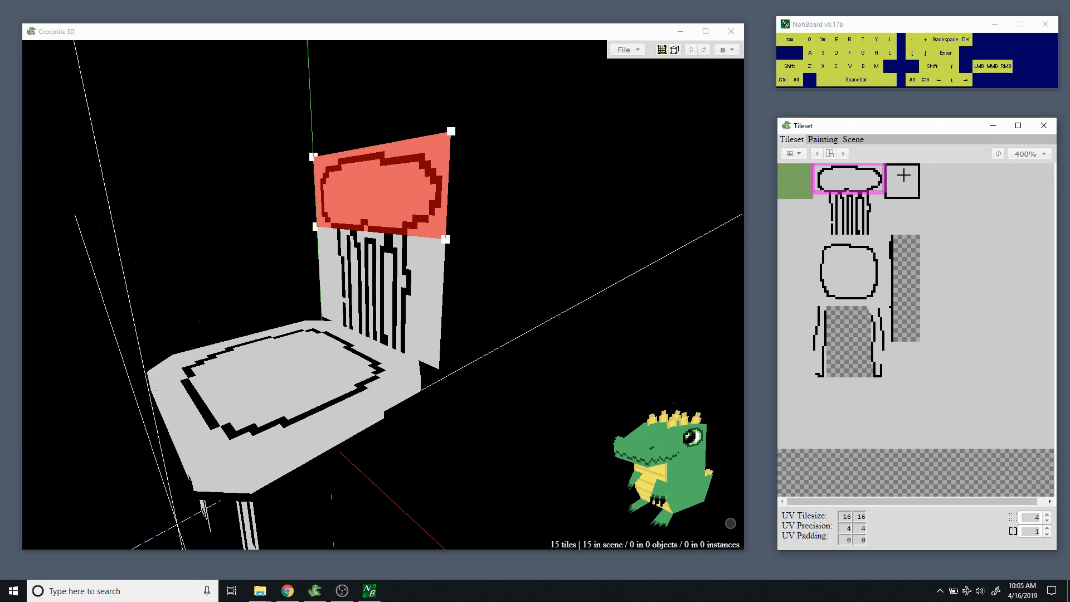
Paint a vertical black line with a thicker stretch on the blank grey tile beside the backrest artwork.
left_click(819, 139)
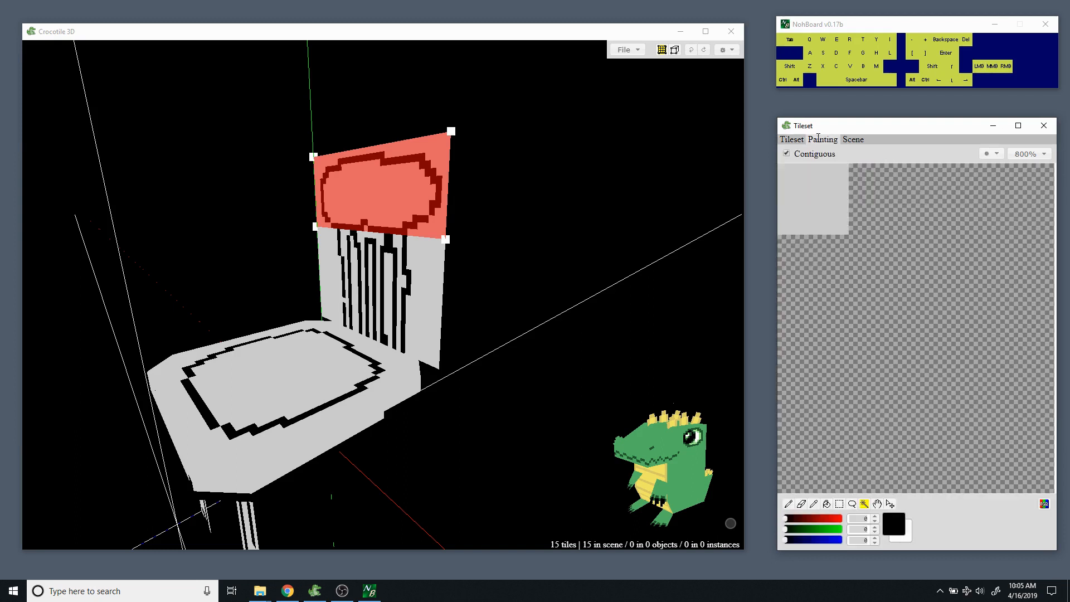
left_click(794, 166)
key("ctrl+d")
left_click(790, 504)
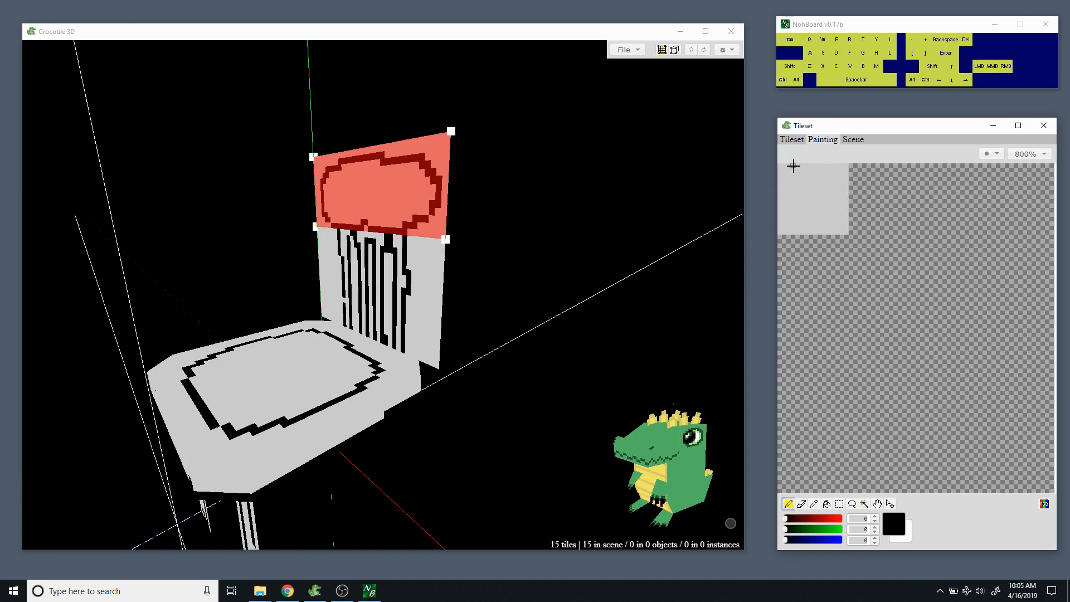
left_click_drag(794, 166, 795, 222)
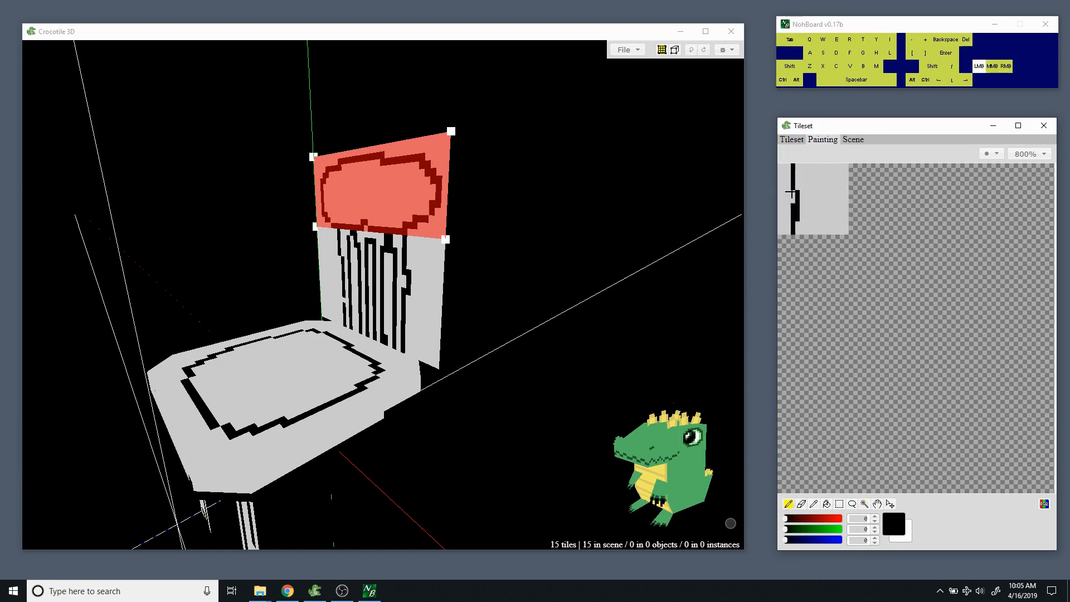
left_click(792, 139)
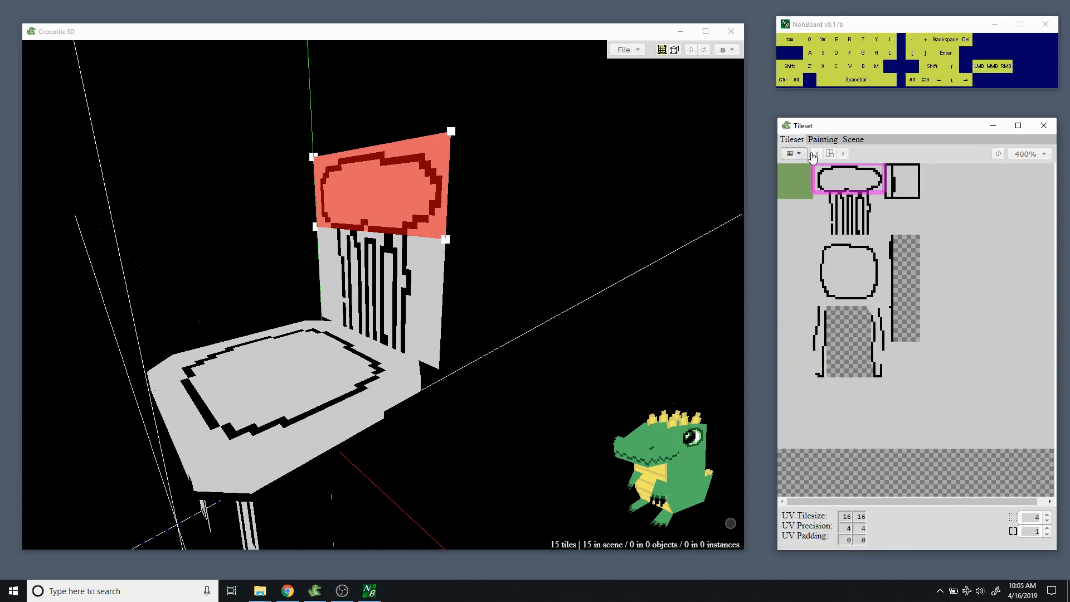
Move the drawing guides to the backrest's upper corner vertex nearest the view and clear the selection.
left_click(507, 200)
key("space")
left_click_drag(474, 187, 516, 200)
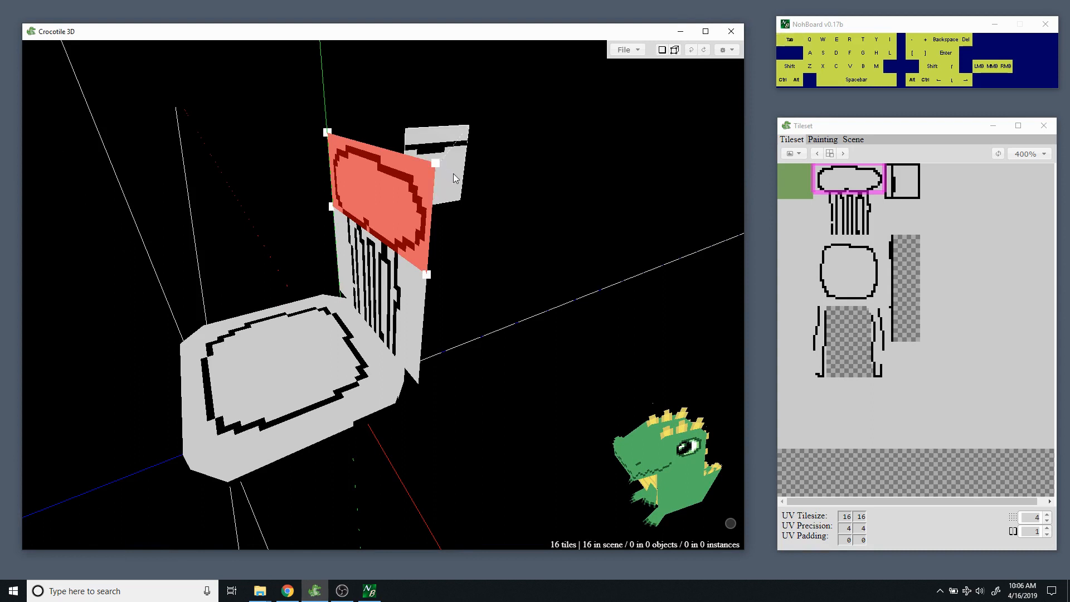
key("Tab")
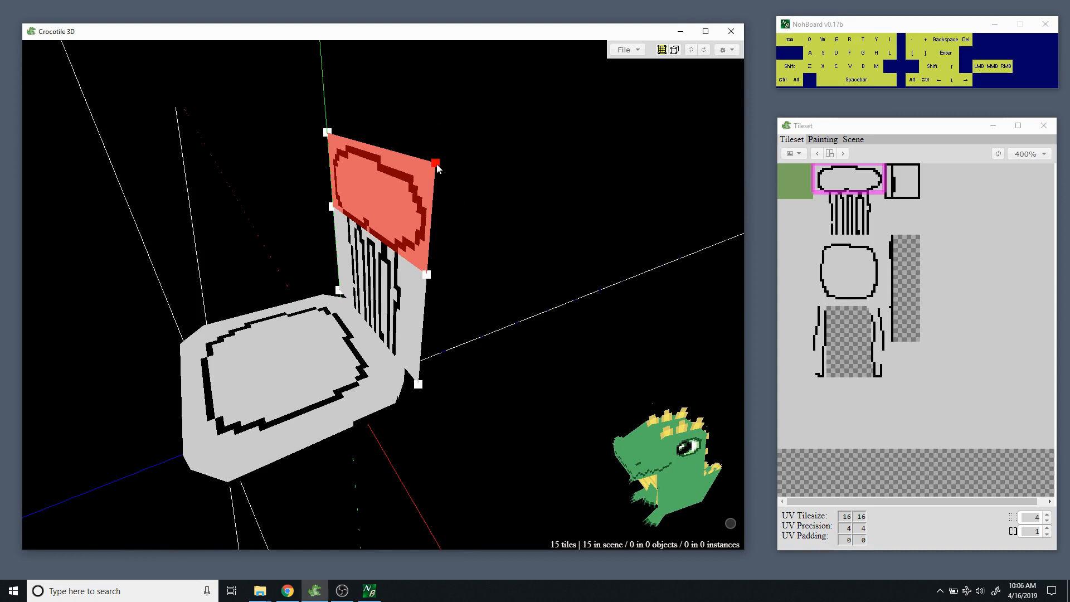
left_click(437, 167)
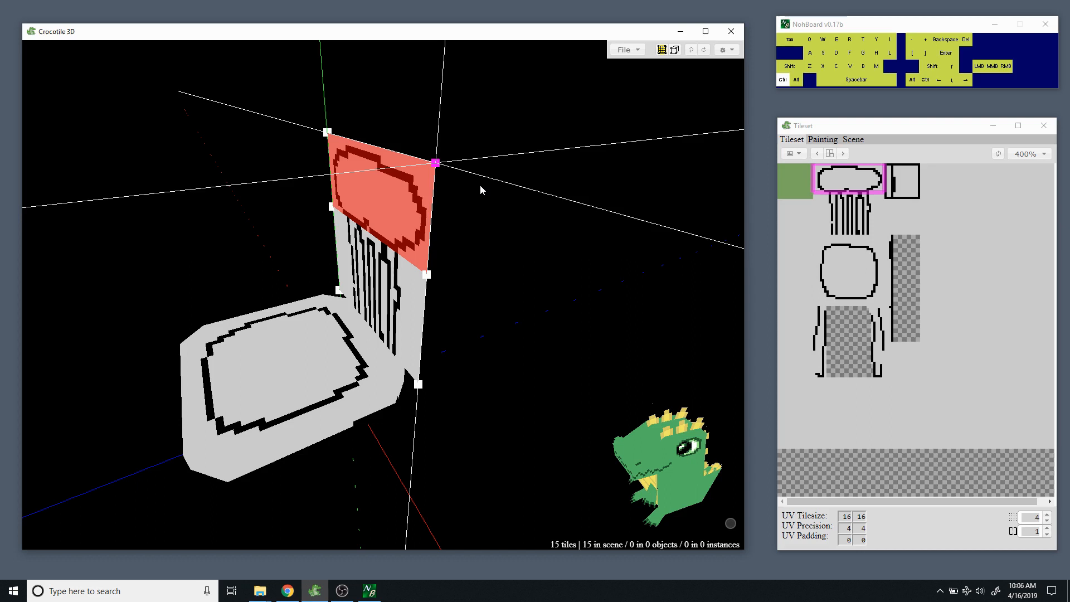
key("ctrl+d")
key("ctrl+d")
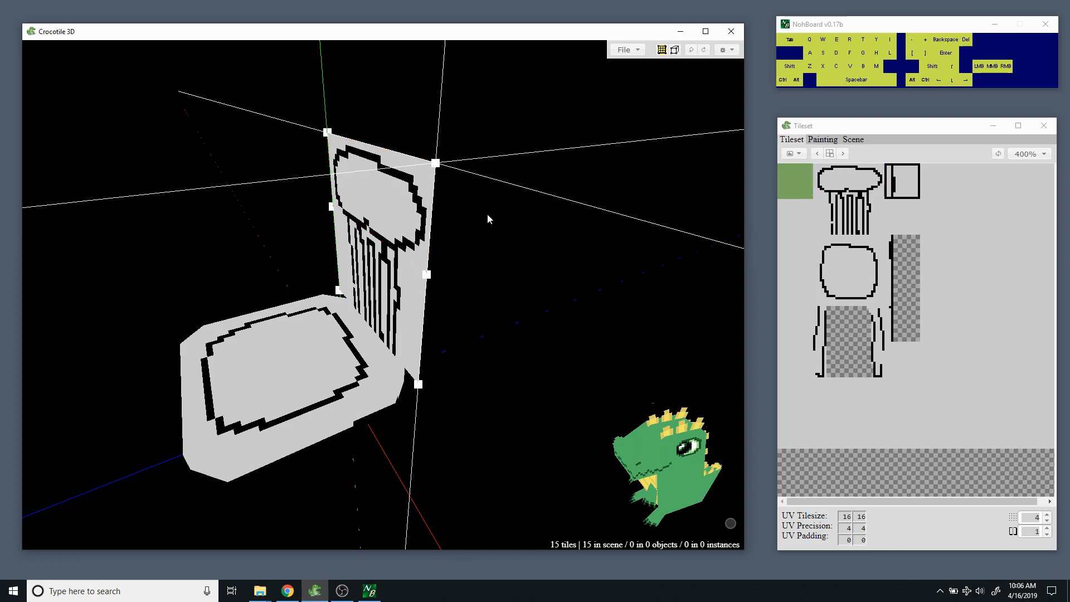
Rotate the painted side tile so its black line runs upright and place it against the backrest's side edge.
key("space")
left_click_drag(487, 215, 486, 205)
key("Tab")
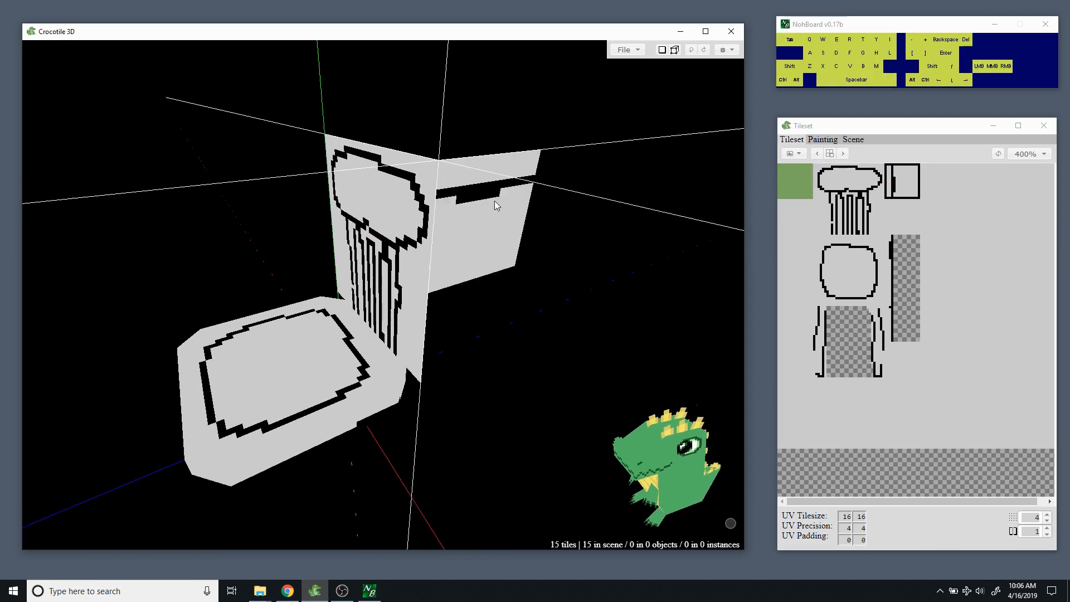
key("r")
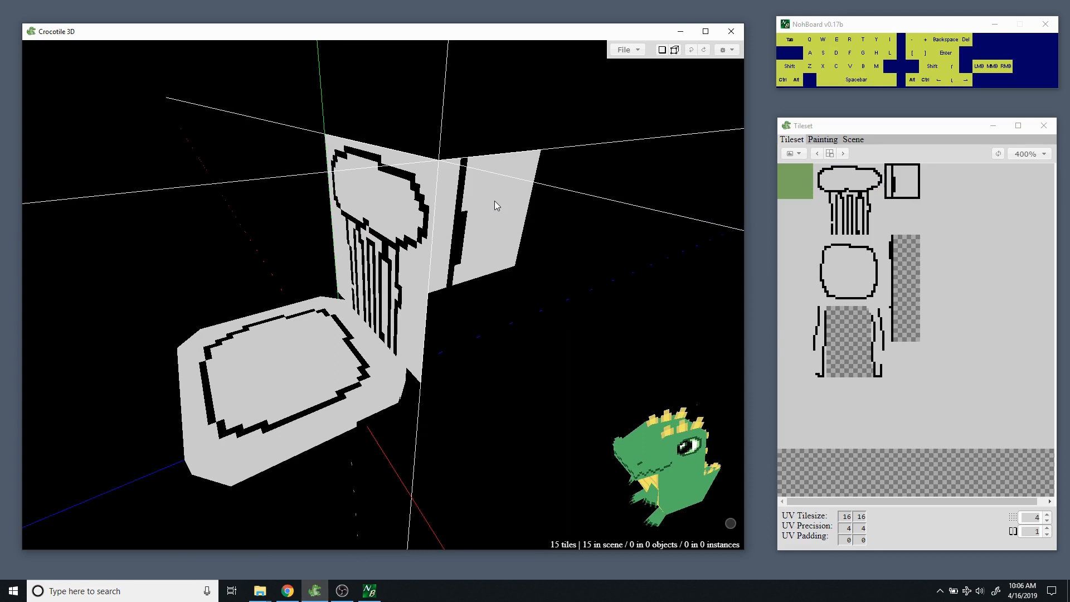
left_click(472, 228)
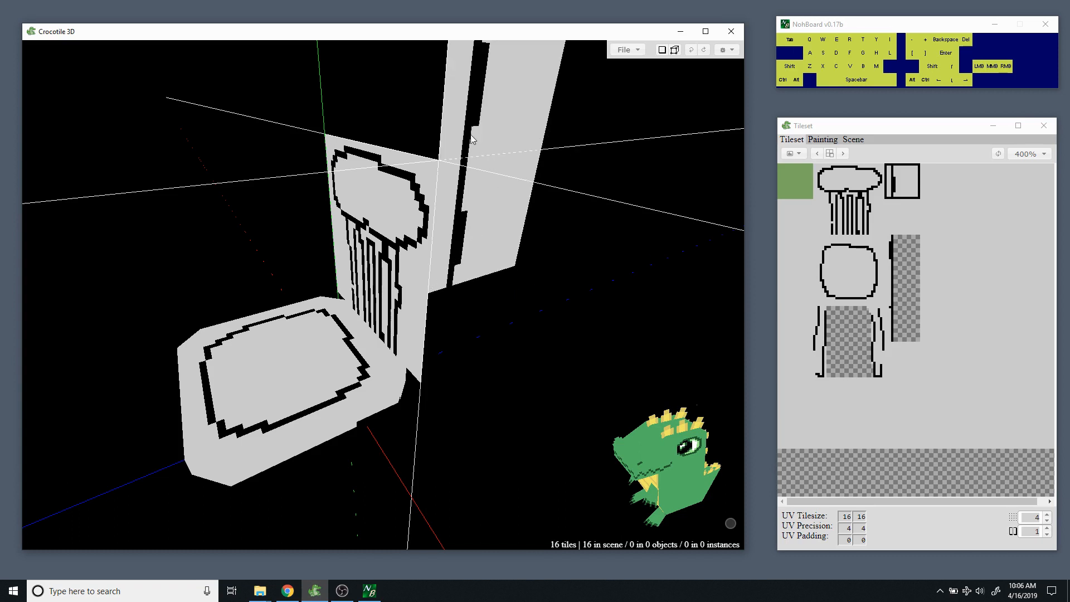
Pick the green tile with the grey tile below it and paint a black line down the full height.
left_click_drag(457, 128, 407, 108)
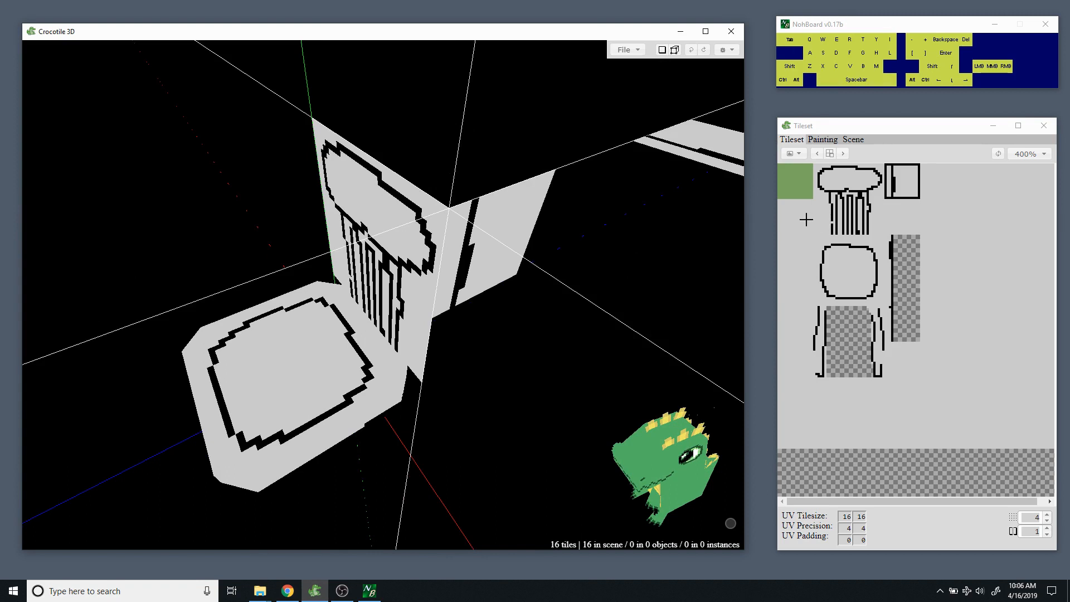
left_click_drag(807, 185, 801, 204)
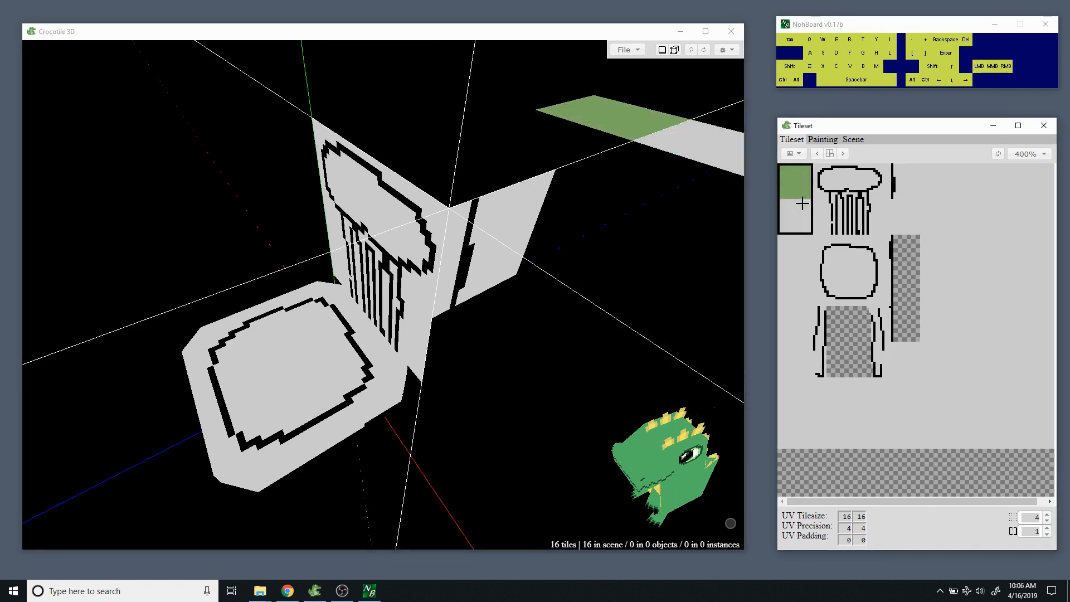
left_click(822, 140)
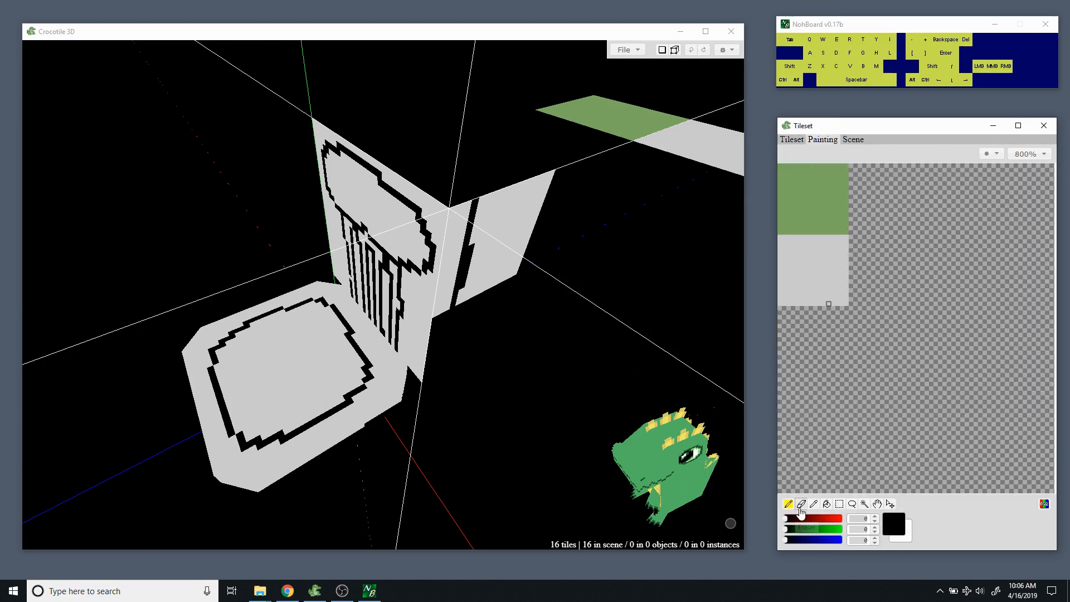
left_click_drag(831, 303, 836, 162)
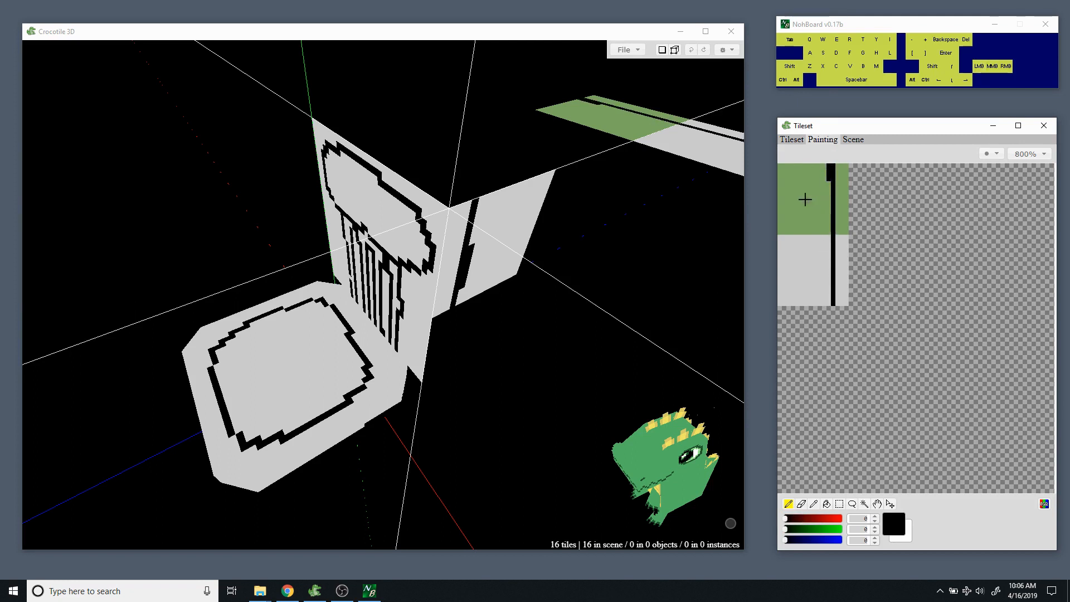
Select the wide green and grey areas beside the black line with the magic wand and erase them to transparency.
left_click(864, 503)
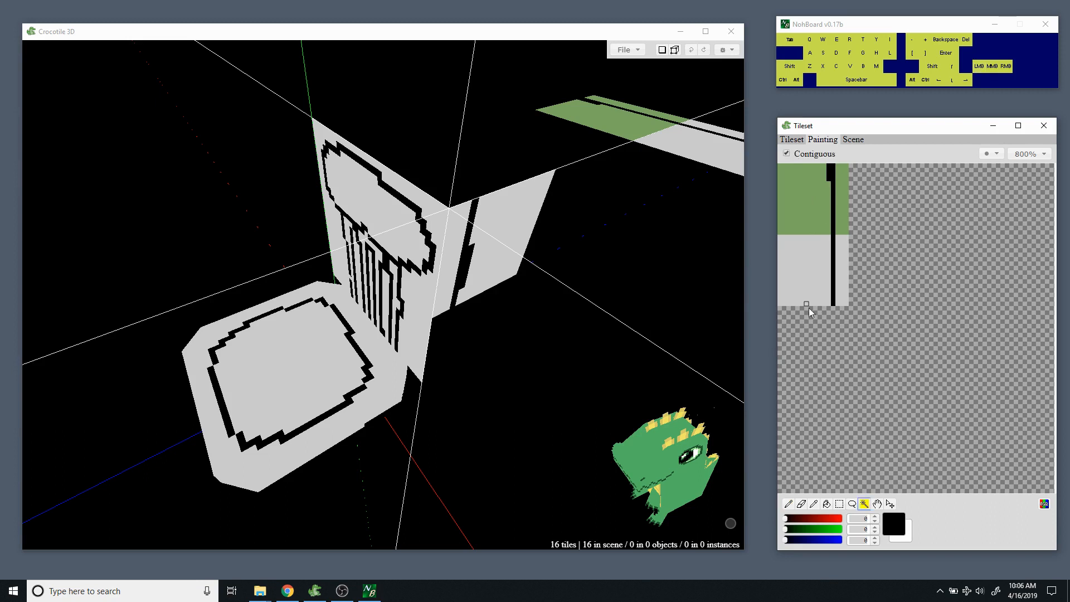
left_click(805, 279)
key("Delete")
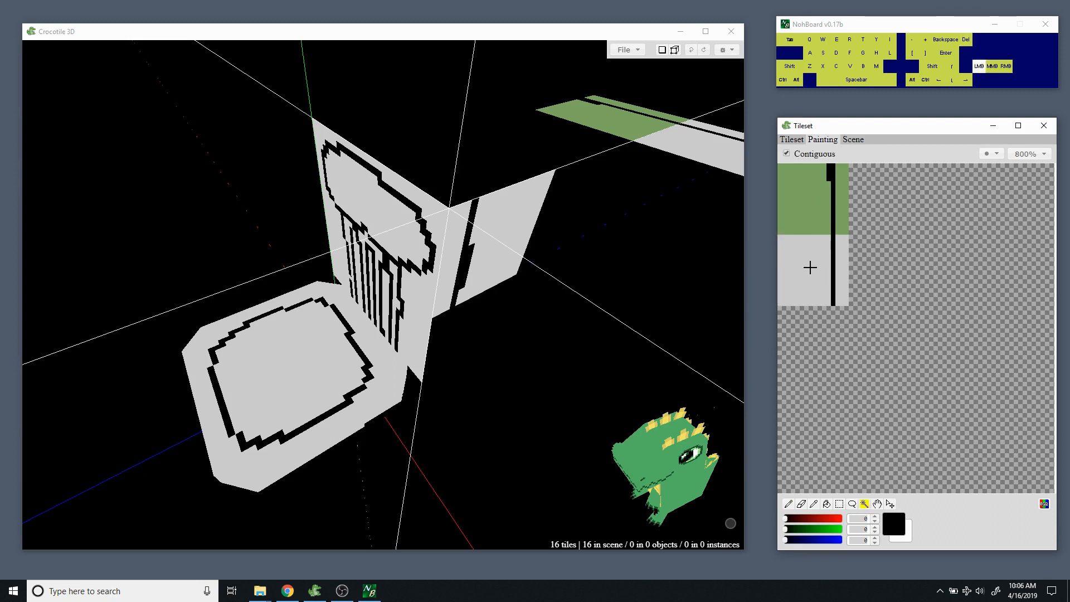
left_click(809, 262)
key("shift")
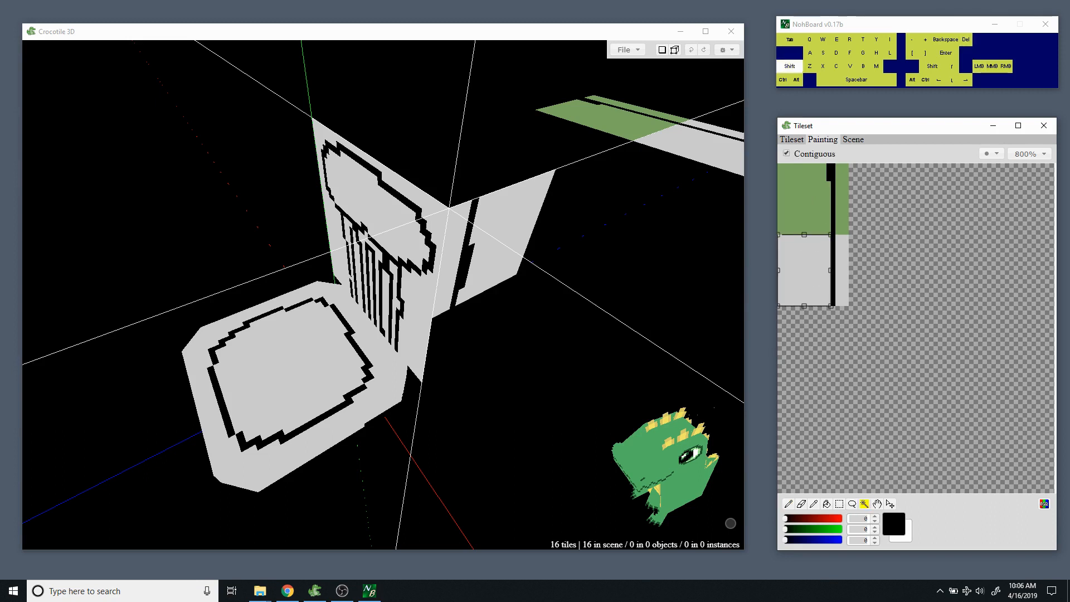
left_click(810, 222, "shift")
key("ctrl")
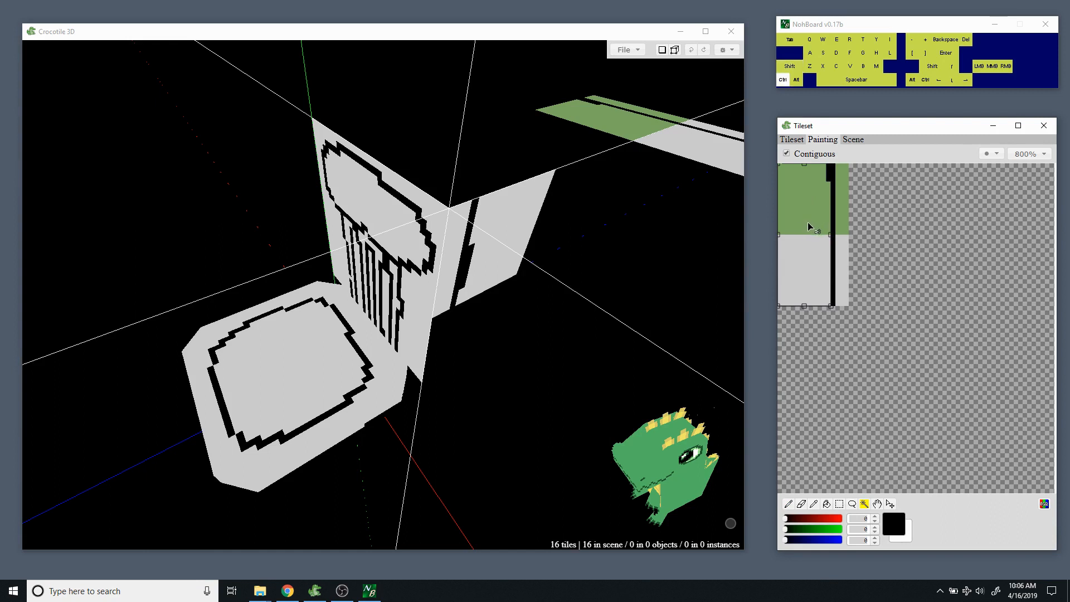
left_click_drag(809, 226, 816, 272, "ctrl")
key("Delete")
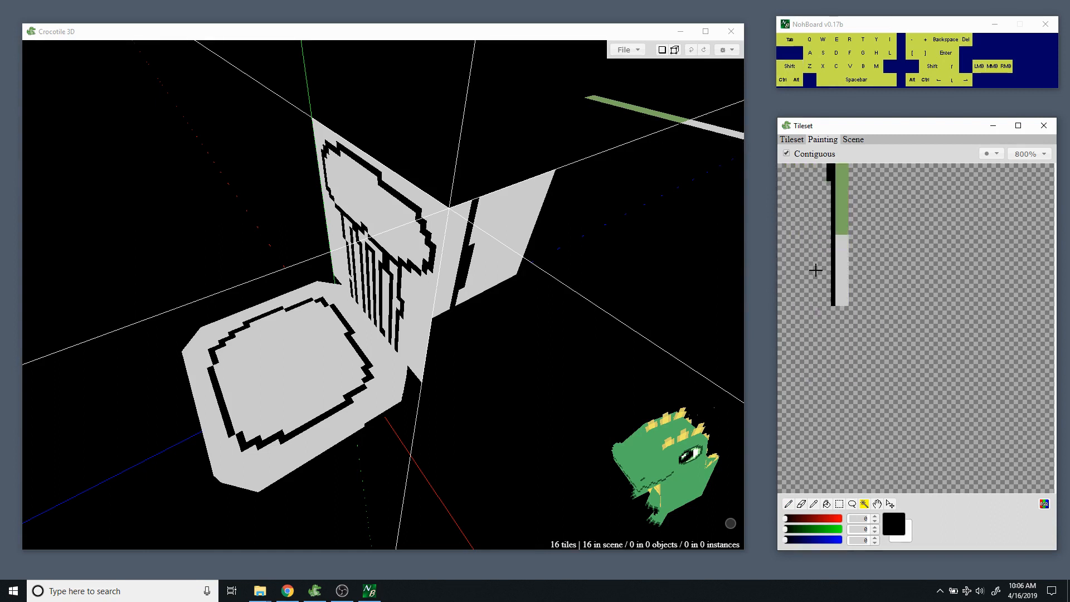
Sample the light grey (204, 204, 204) and fill the remaining green strip beside the black line with it.
left_click(827, 504)
left_click(844, 250)
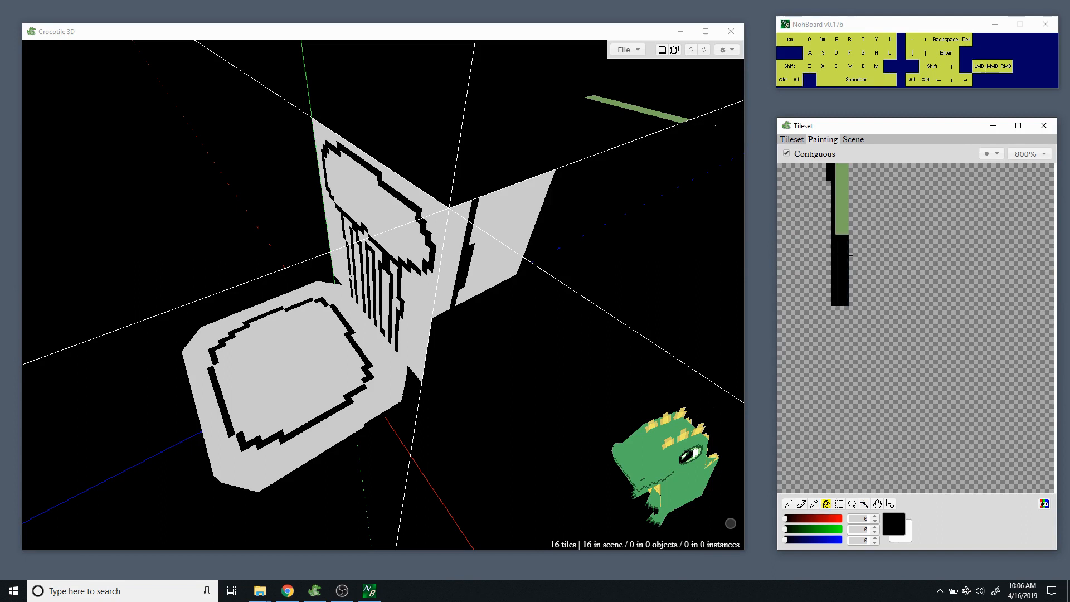
key("ctrl+z")
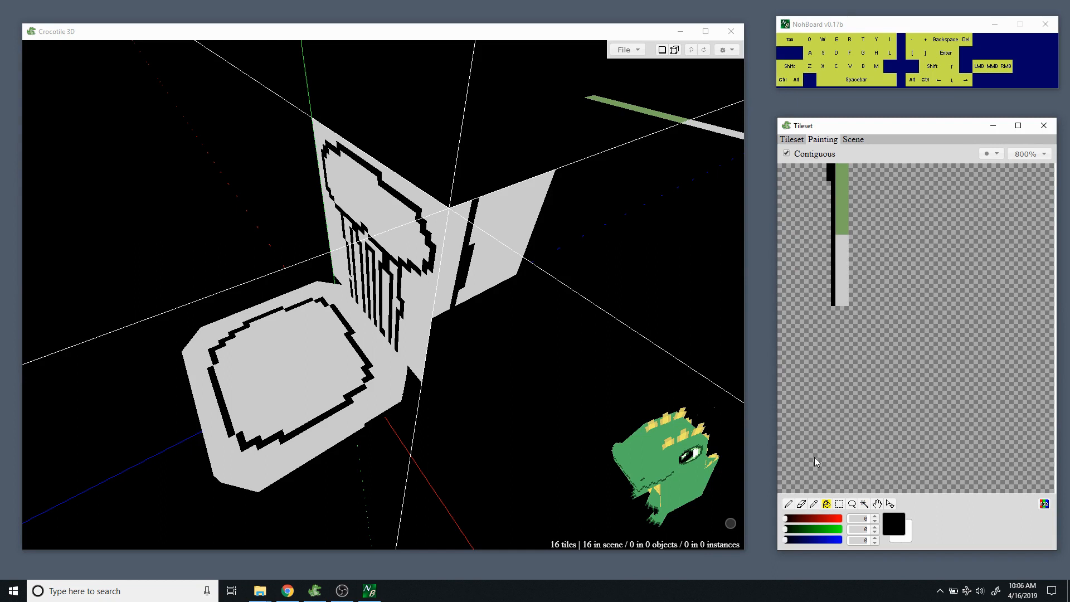
key("alt")
left_click(846, 268, "alt")
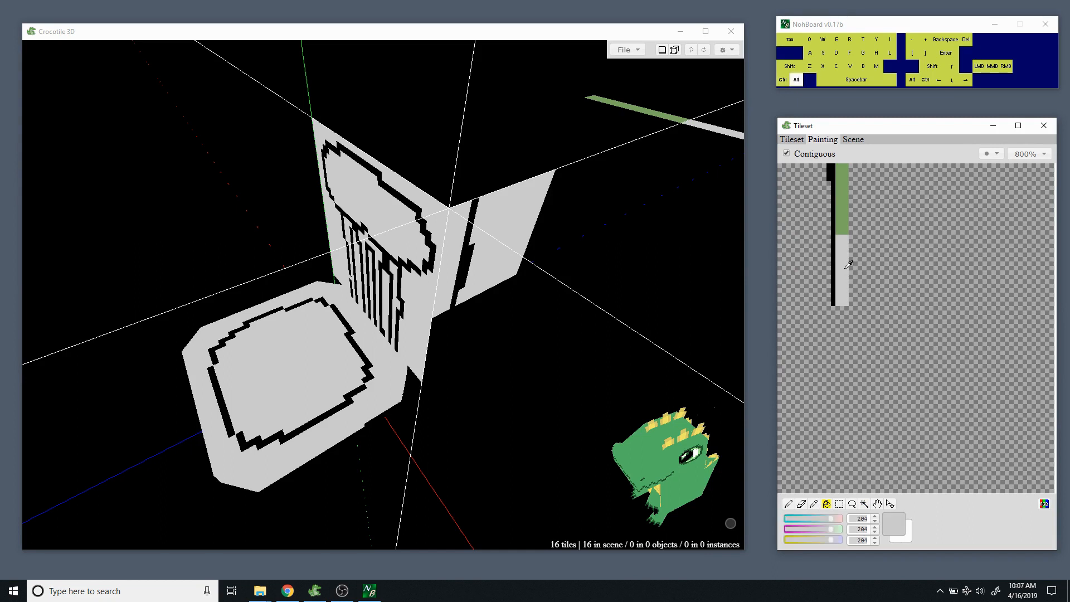
left_click(845, 213)
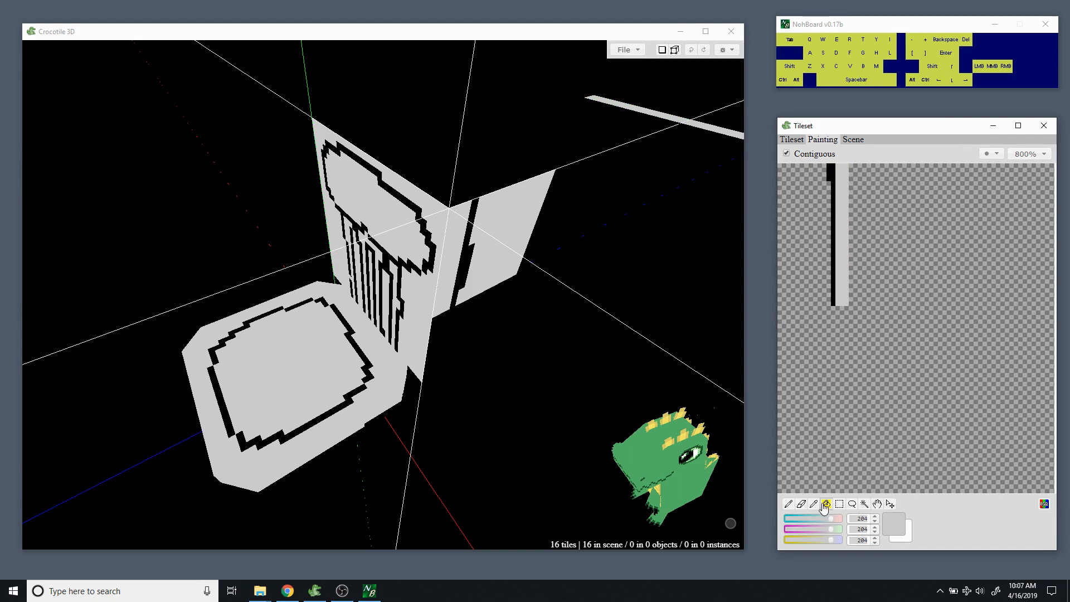
left_click(789, 505)
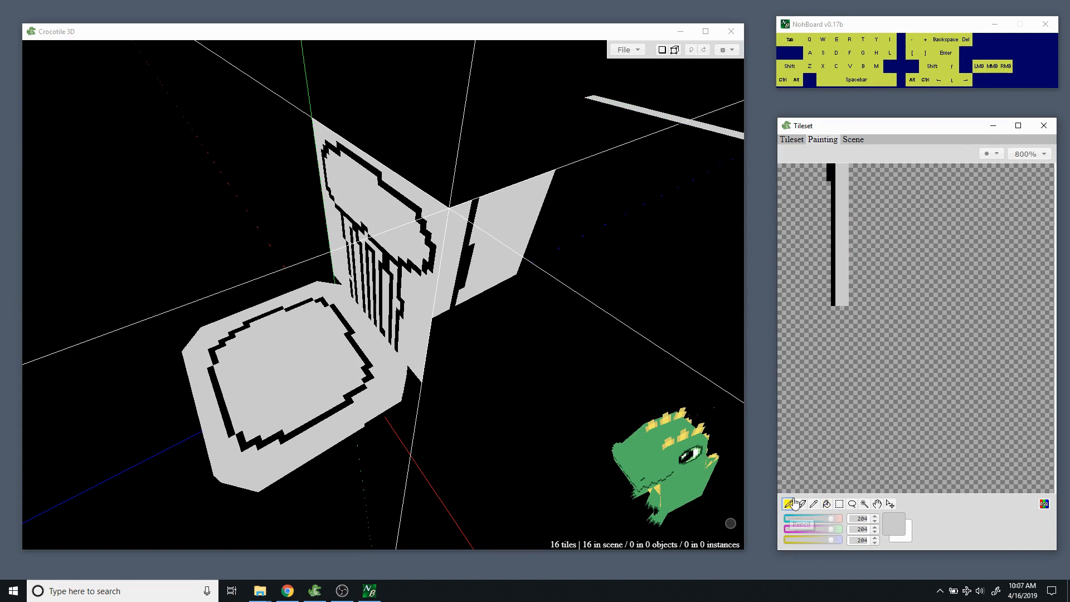
Place the edited two-tile strip flat along the top edge of the backrest.
left_click(795, 140)
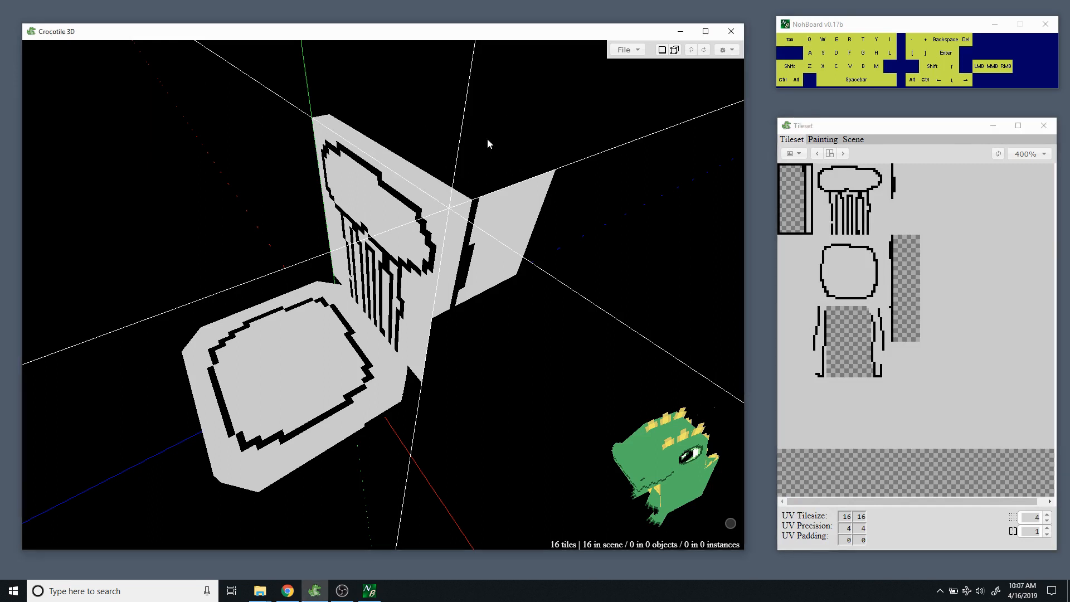
left_click(453, 156)
key("space")
left_click_drag(528, 162, 469, 175)
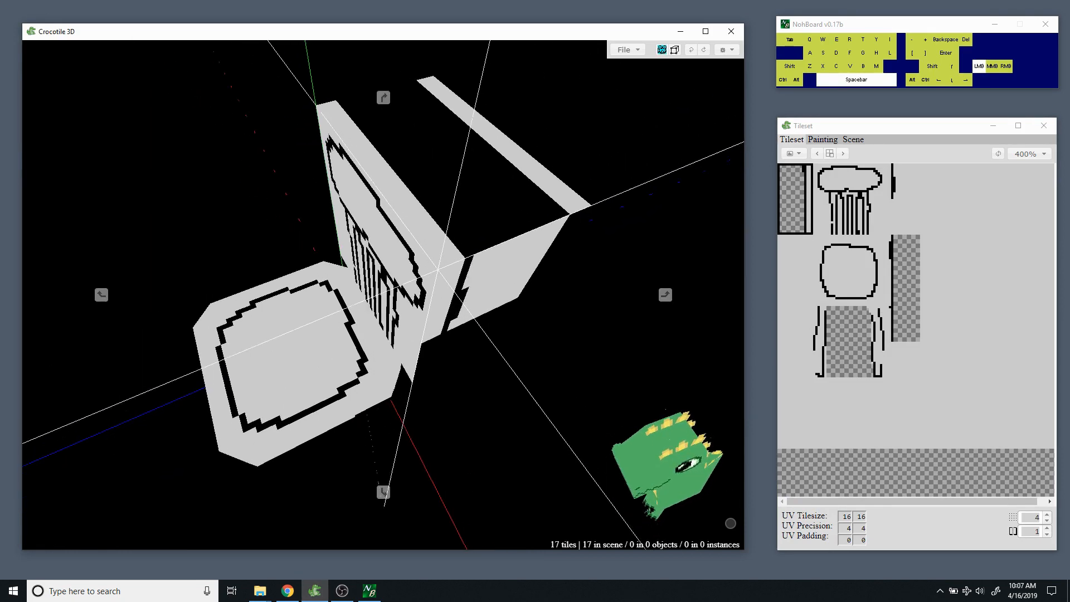
Select the top and side tiles of the upper backrest and split the side tile along its black line.
key("Tab")
key("space")
mouse_move(480, 262)
left_mouse_down()
mouse_move(424, 207)
mouse_move(490, 217)
mouse_move(476, 244)
left_mouse_up()
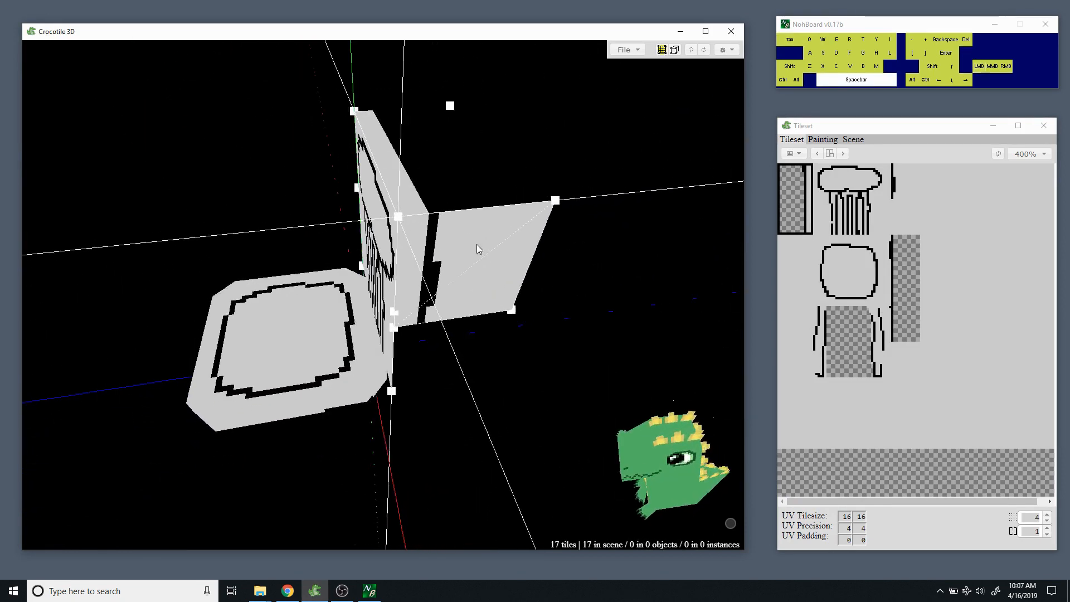
left_click(442, 183)
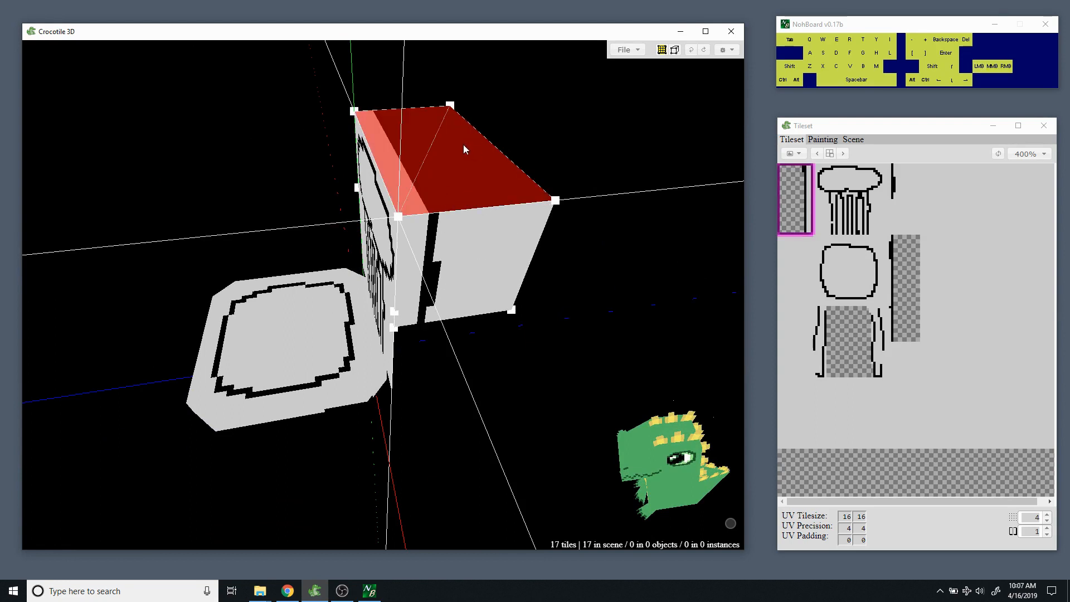
left_click(454, 242, "shift")
left_click(476, 213)
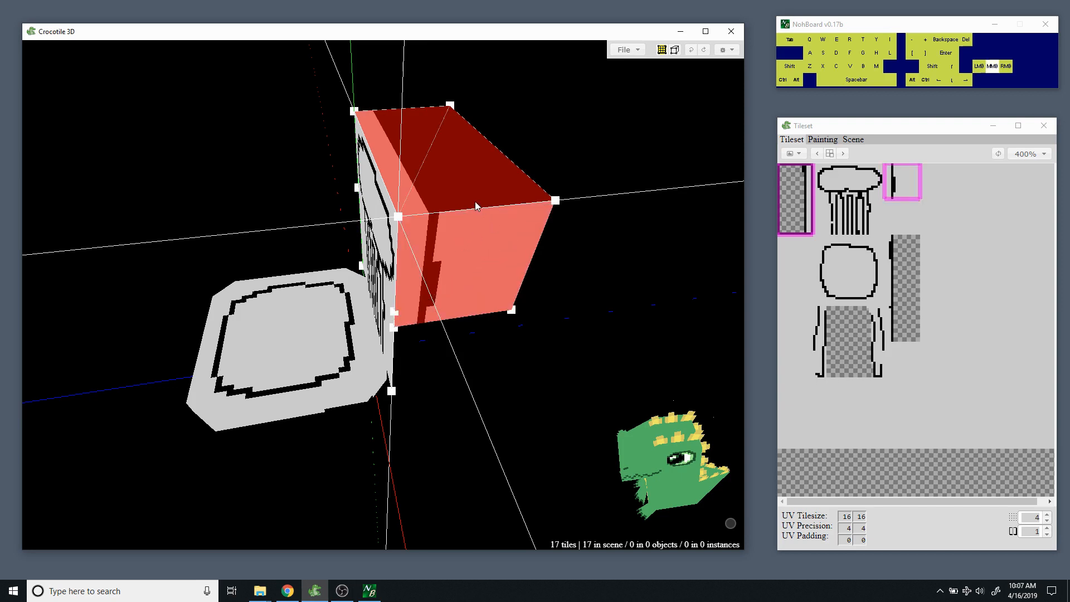
right_click(443, 220)
mouse_move(464, 259)
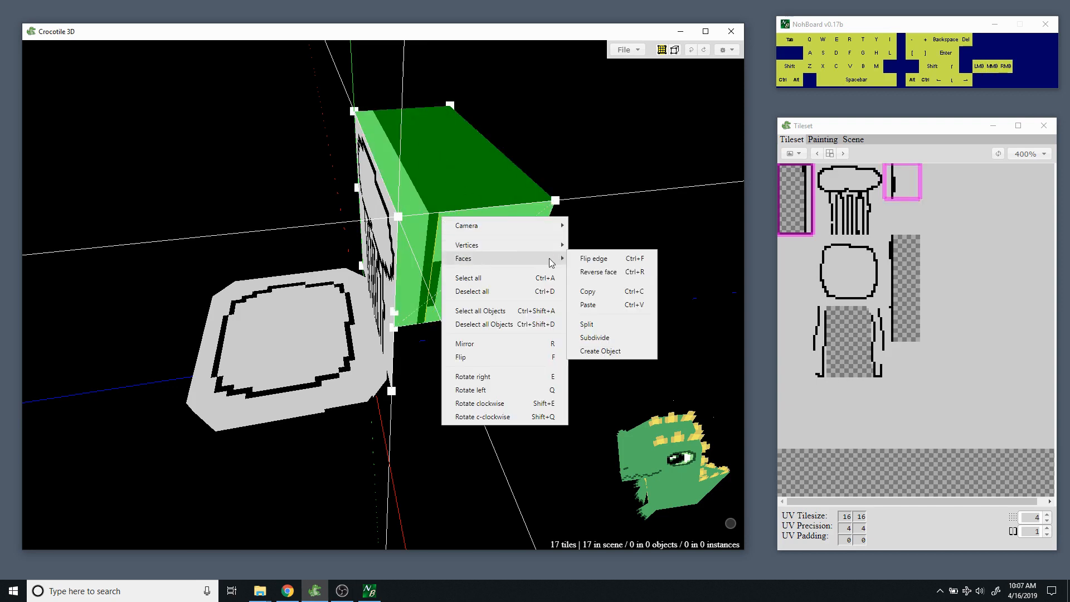
left_click(589, 322)
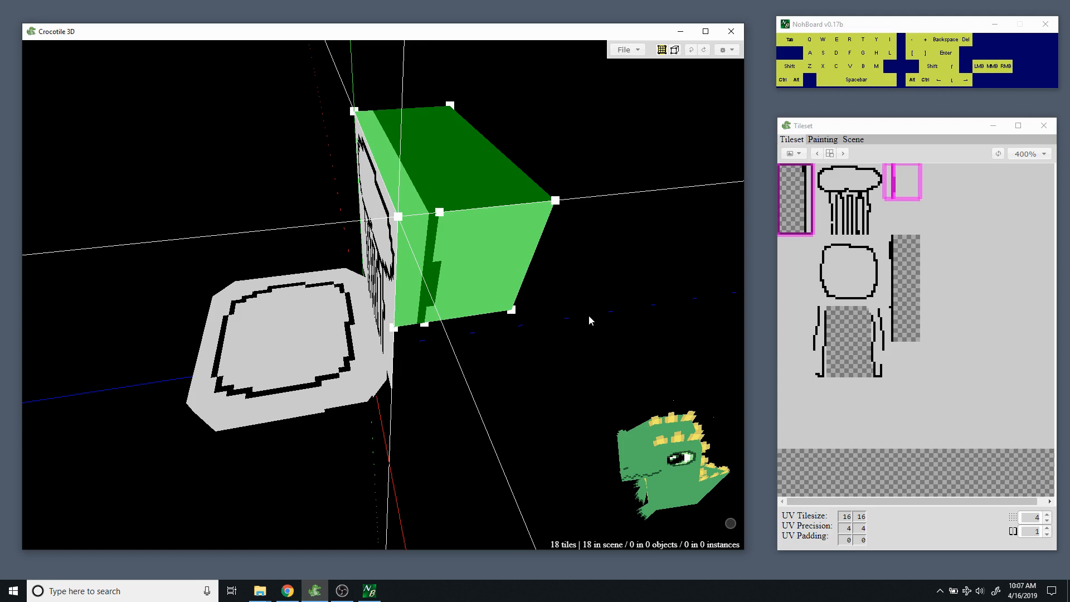
Split the backrest's top tile lengthwise along its black line.
right_click(435, 201)
mouse_move(477, 242)
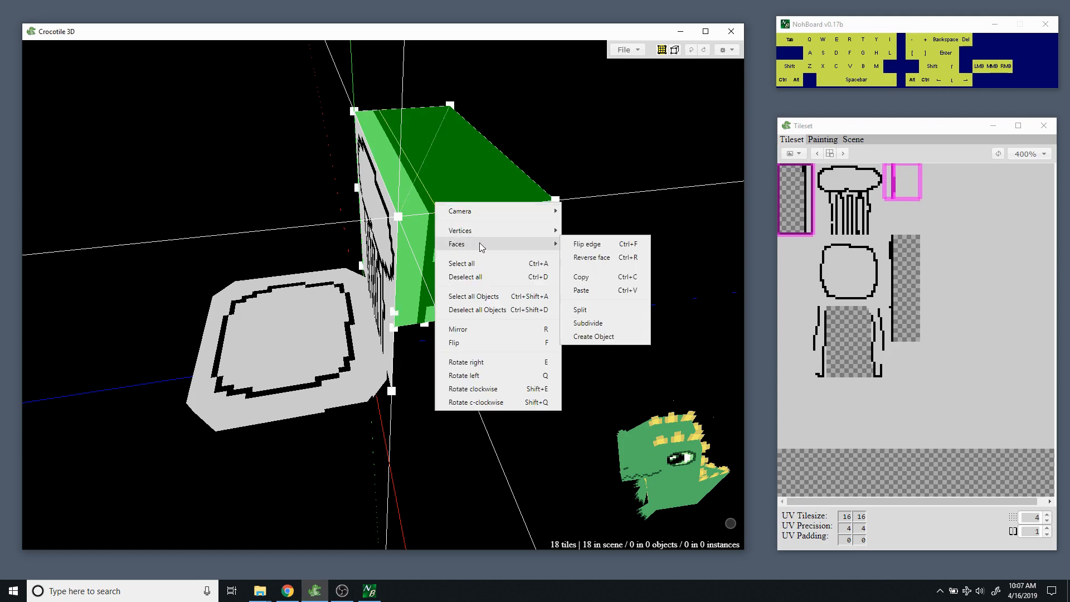
left_click(604, 311)
middle_click(486, 206)
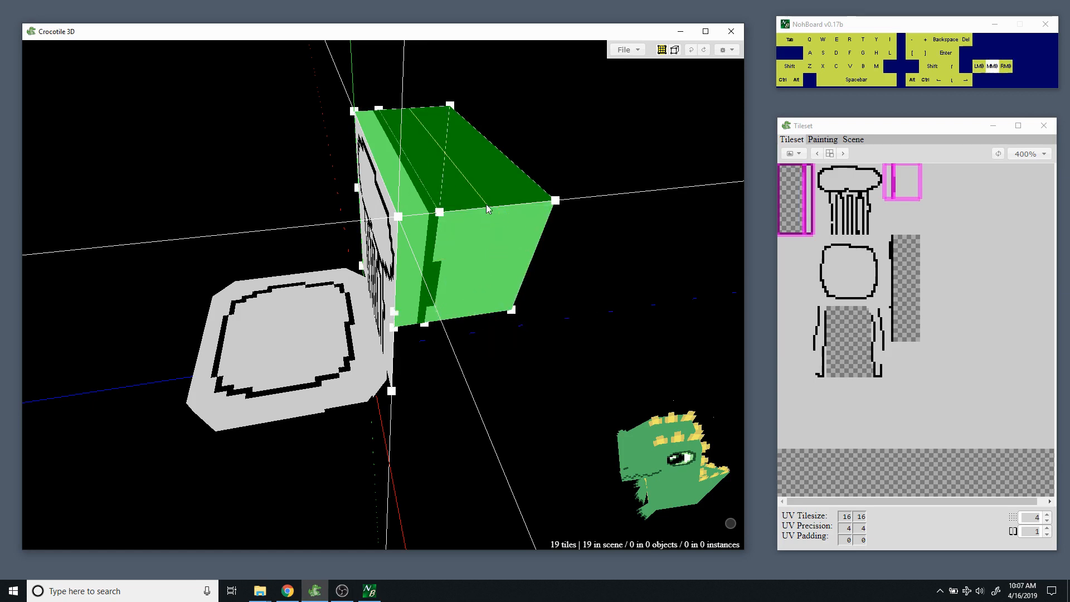
Deselect the narrow strips against the backrest and delete the wide surplus pieces of the side and top tiles.
left_click(417, 226, "ctrl")
left_click(413, 207, "ctrl")
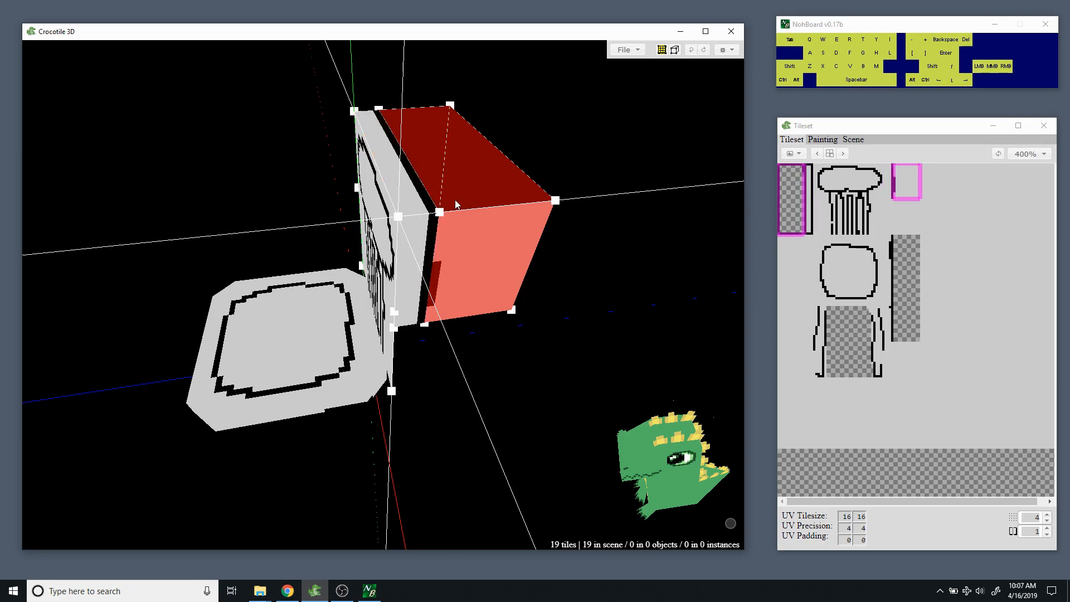
key("Delete")
left_click_drag(456, 177, 334, 253)
Erase the grey area on the wide side of the black line in the backrest's side tile image to transparency.
left_click(895, 179)
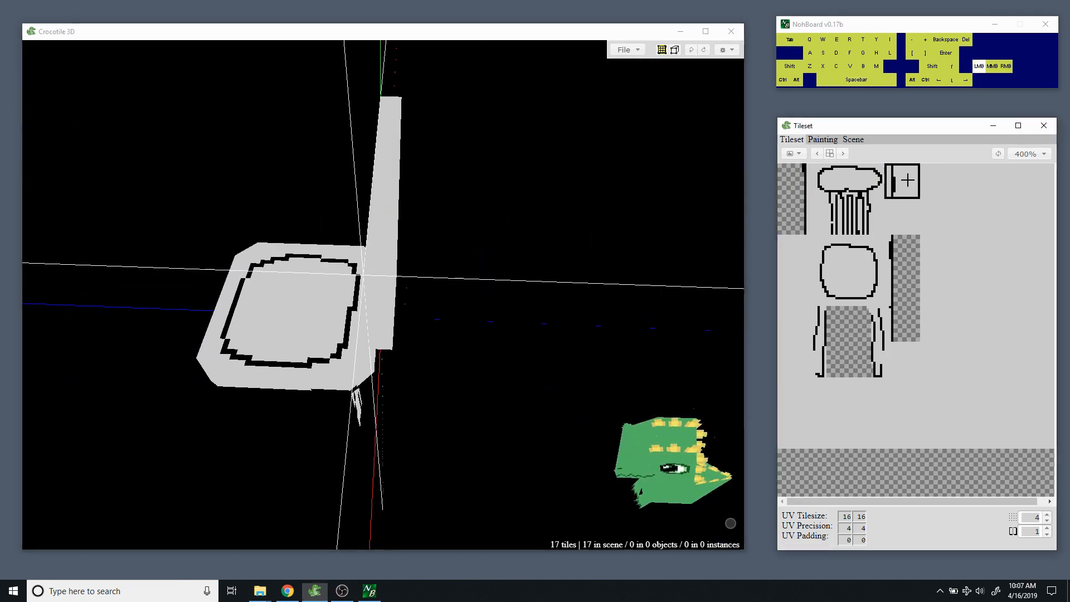
left_click(821, 140)
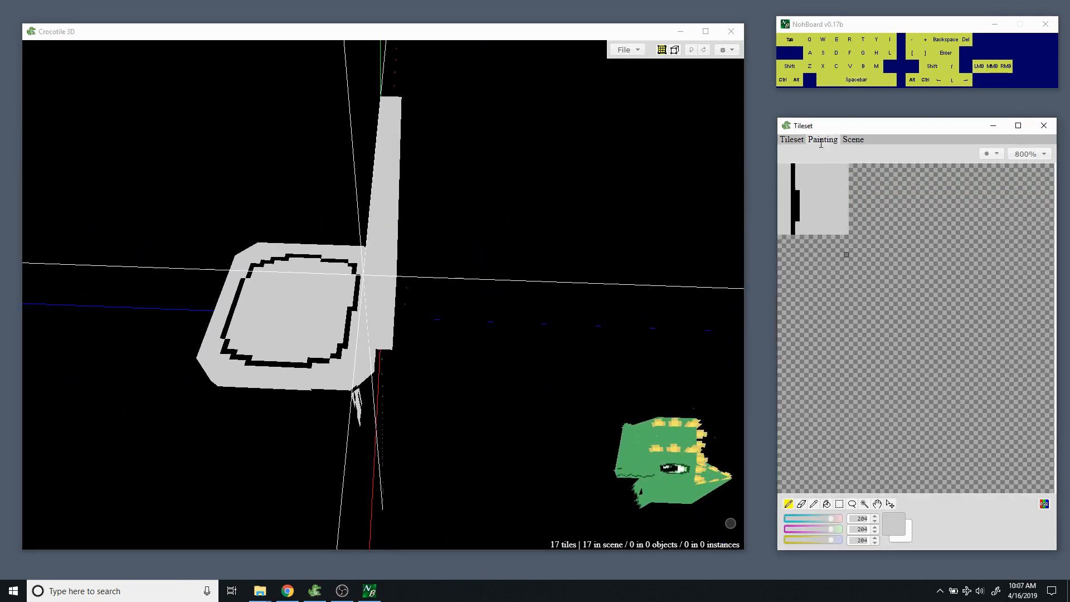
left_click(865, 504)
left_click(821, 196)
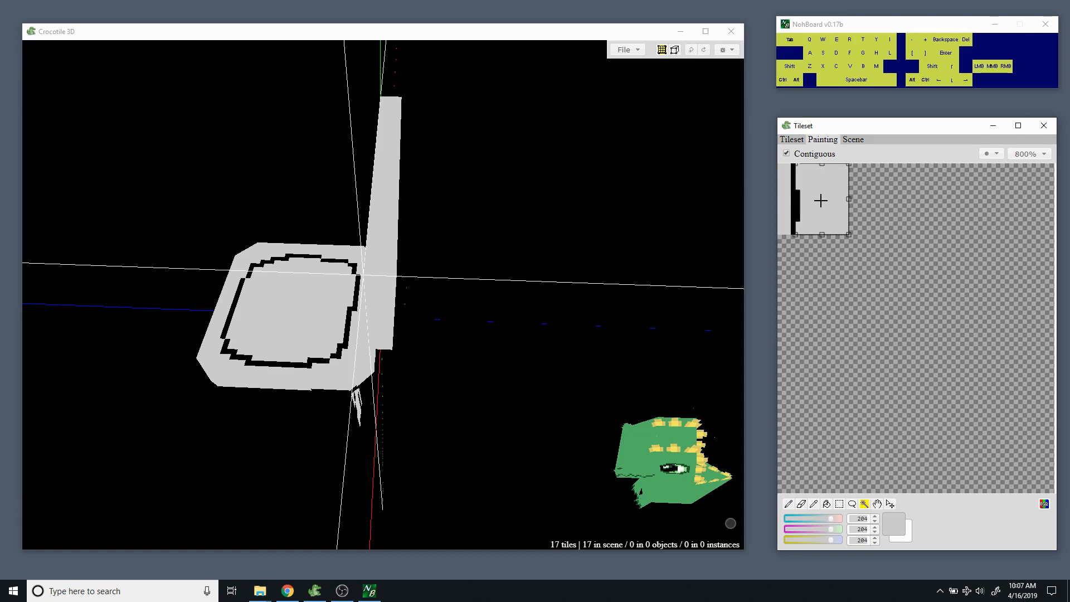
mouse_move(821, 199)
left_mouse_down("ctrl")
mouse_move(836, 237)
mouse_move(815, 196)
left_mouse_up("ctrl")
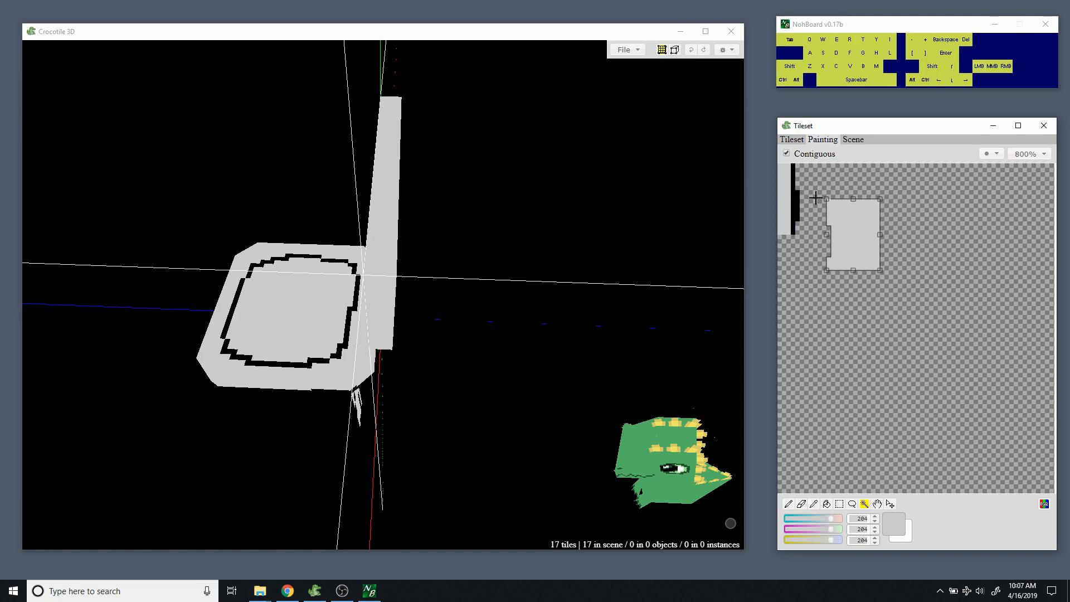
key("Delete")
left_click(801, 139)
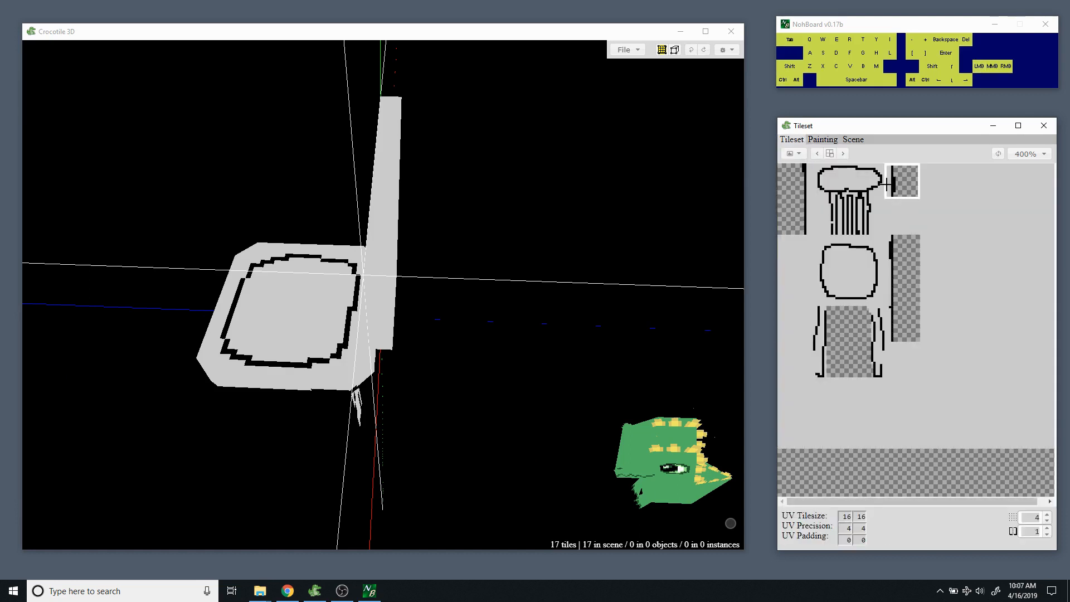
Examine how the lower edge of the side tile meets the front tile of the upper backrest.
key("space")
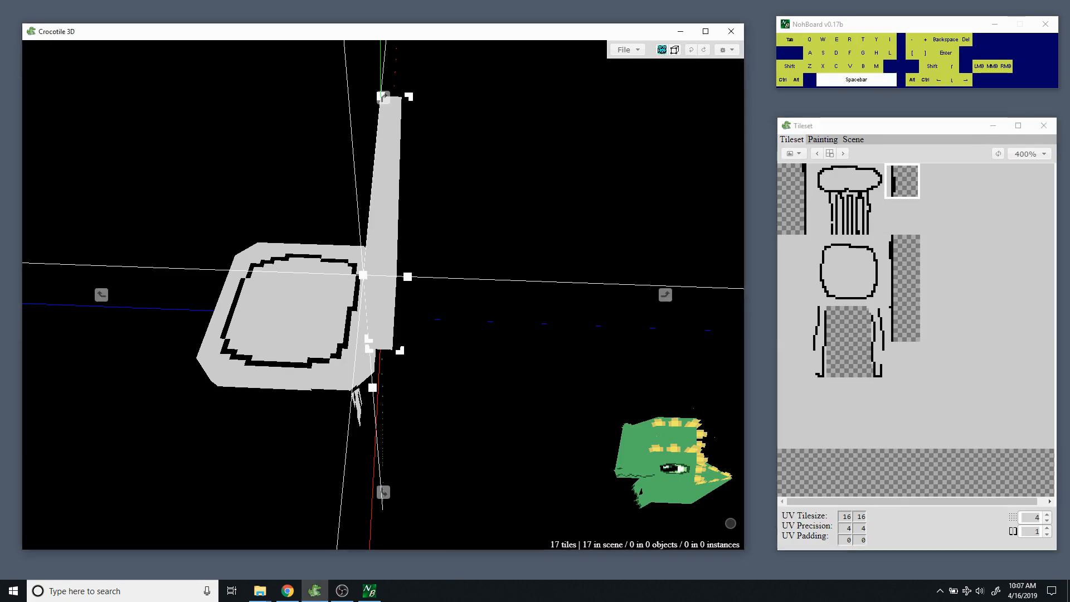
left_click_drag(444, 210, 437, 186)
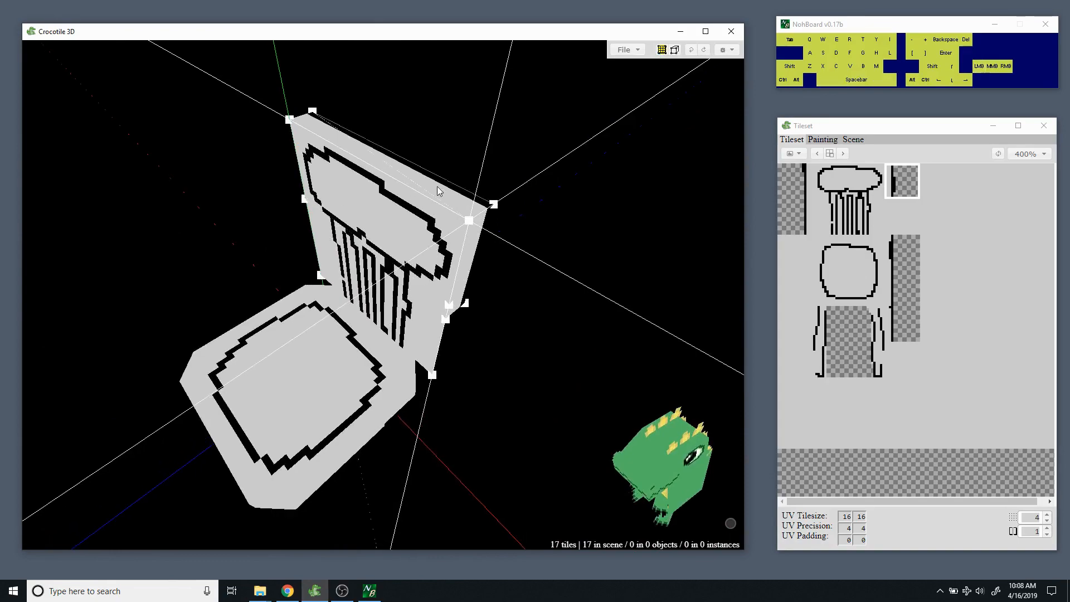
key("space")
left_click_drag(404, 218, 440, 265)
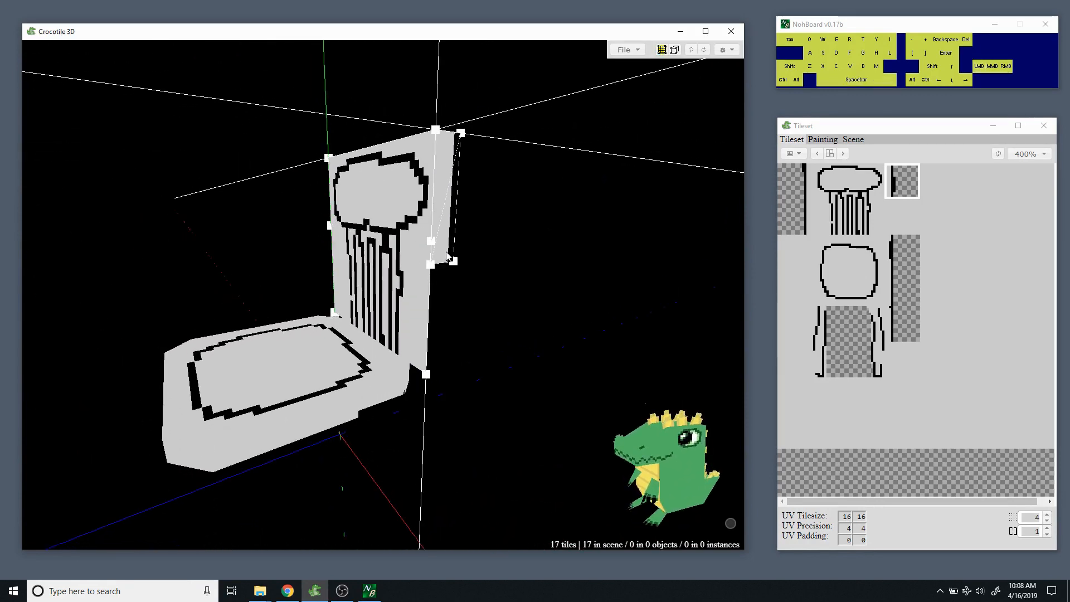
left_click(446, 240)
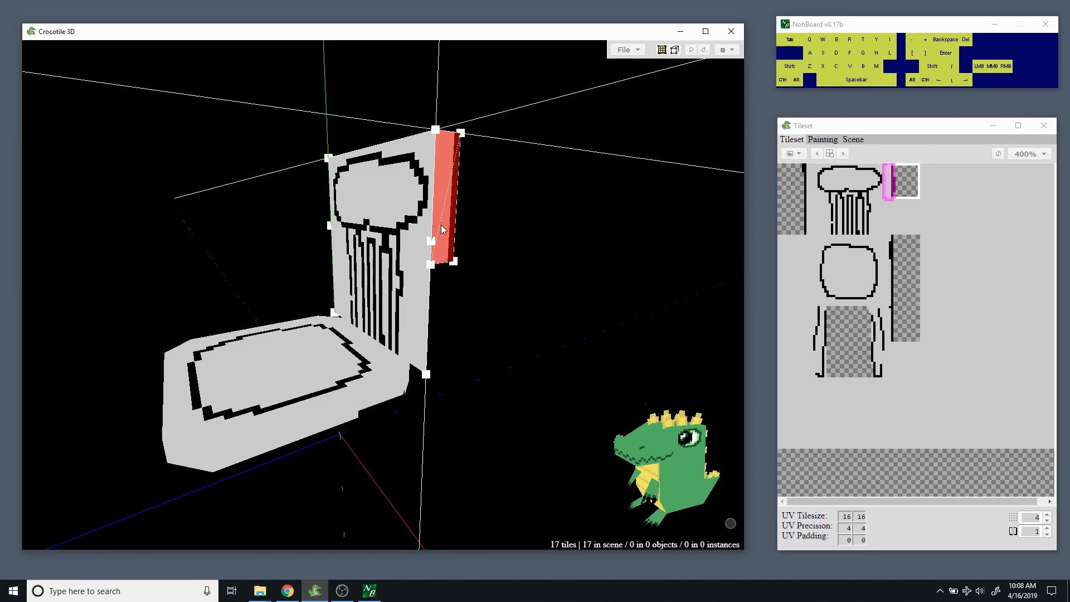
mouse_move(445, 248)
left_mouse_down()
mouse_move(393, 215)
mouse_move(438, 241)
left_mouse_up()
left_click(393, 215, "shift")
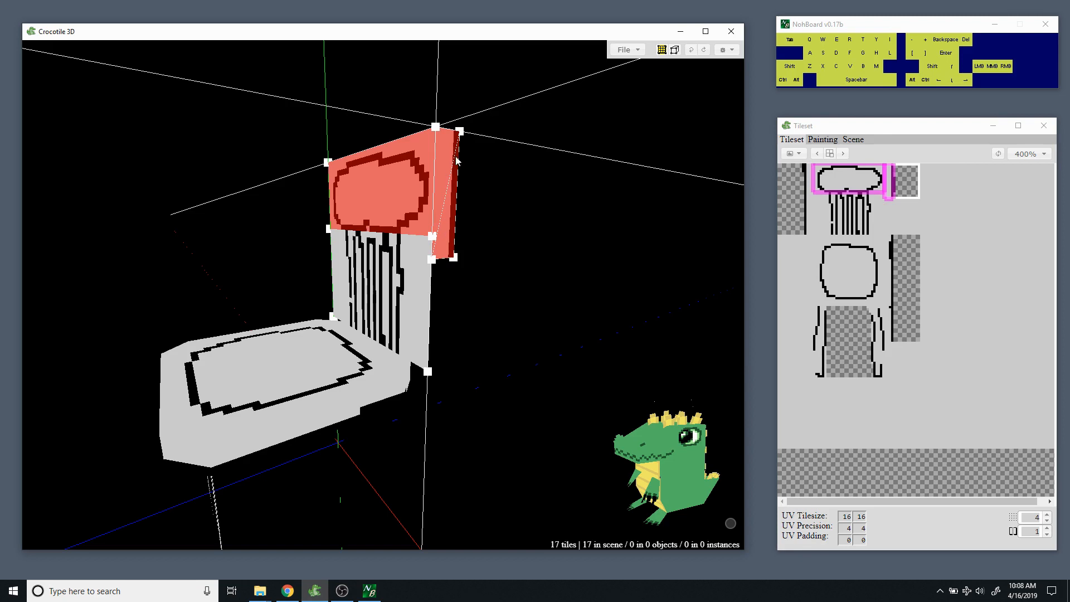
key("space")
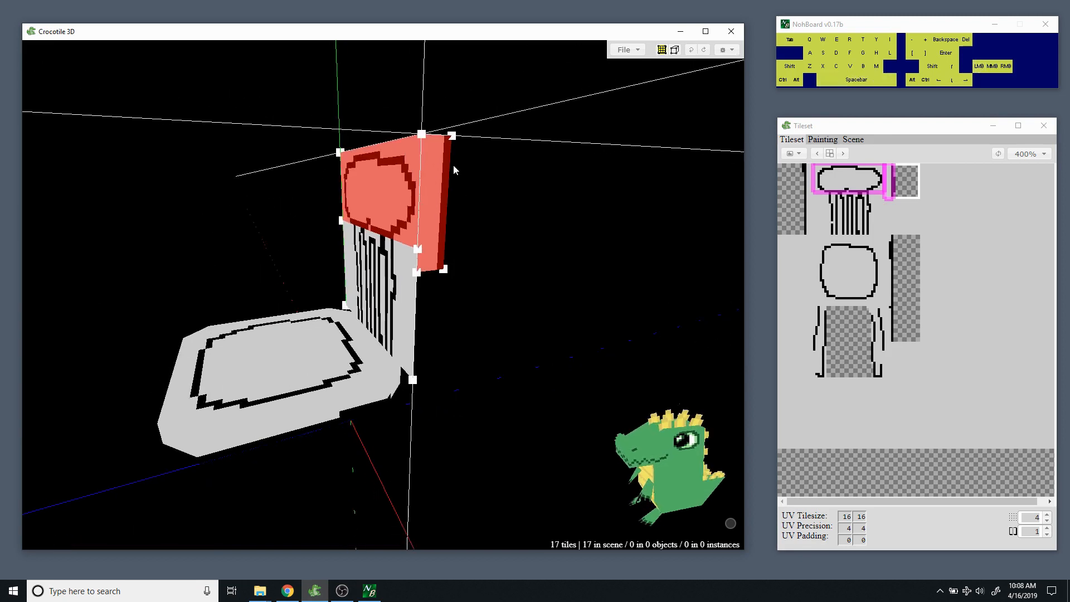
key("space")
middle_click_drag(468, 191, 458, 239)
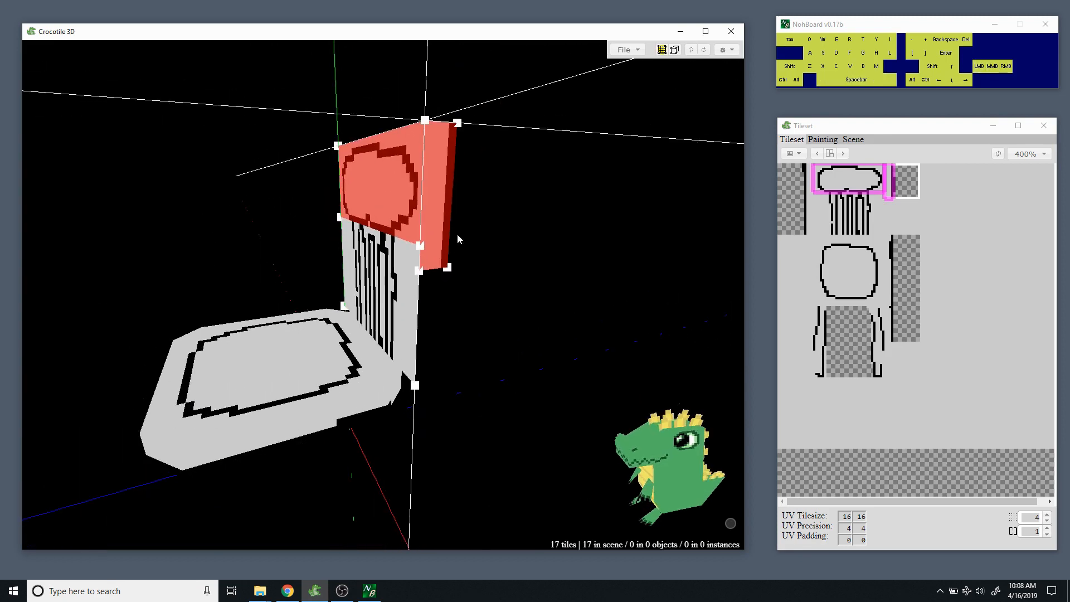
Select only the side tile's two bottom vertices and move them up one grid step.
left_click(450, 268)
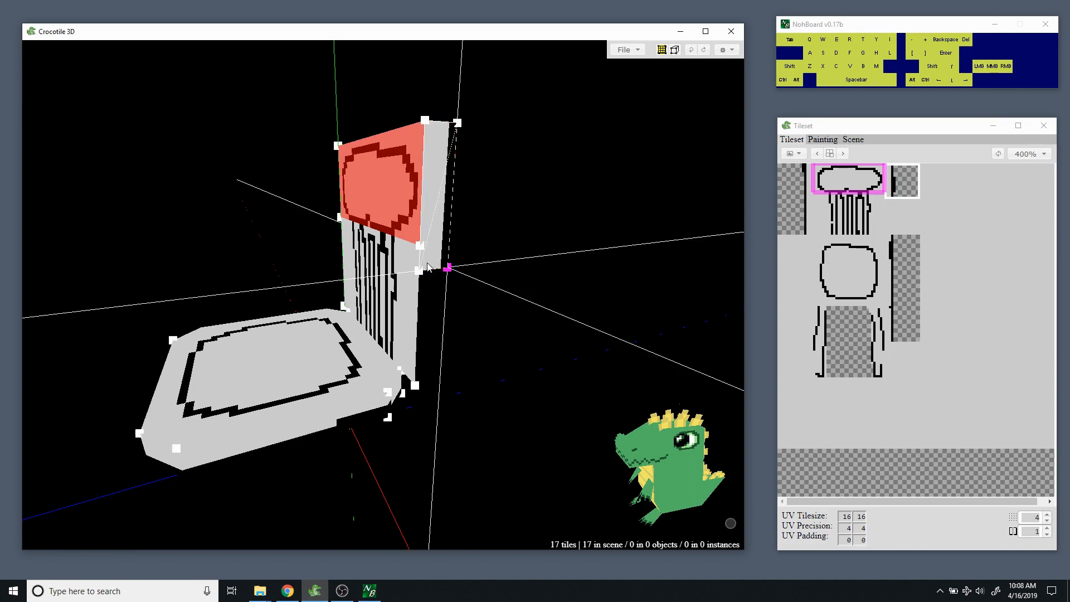
left_click(418, 270)
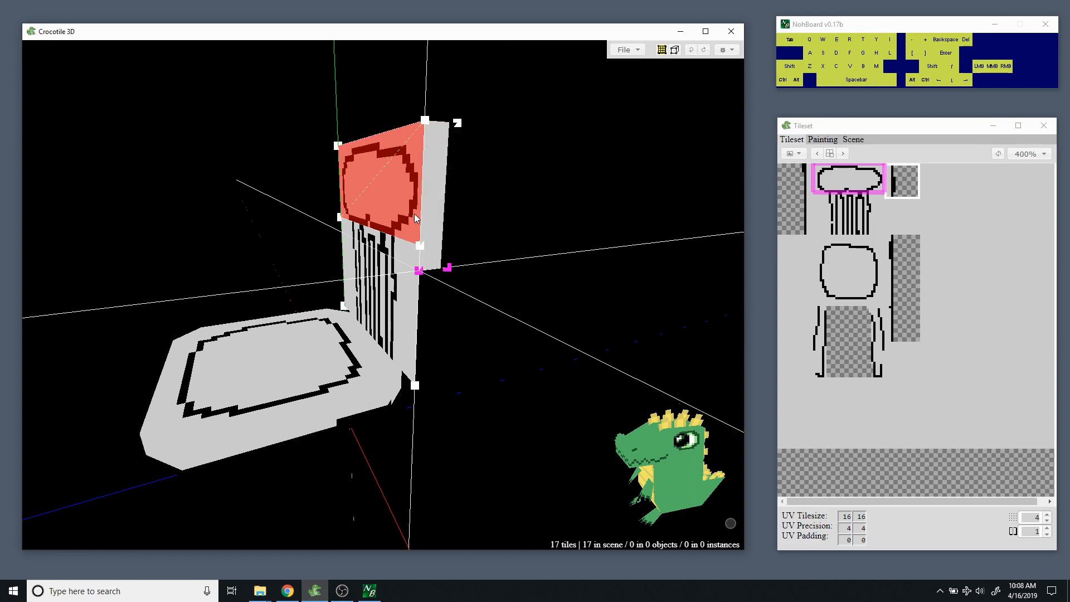
left_click(388, 193)
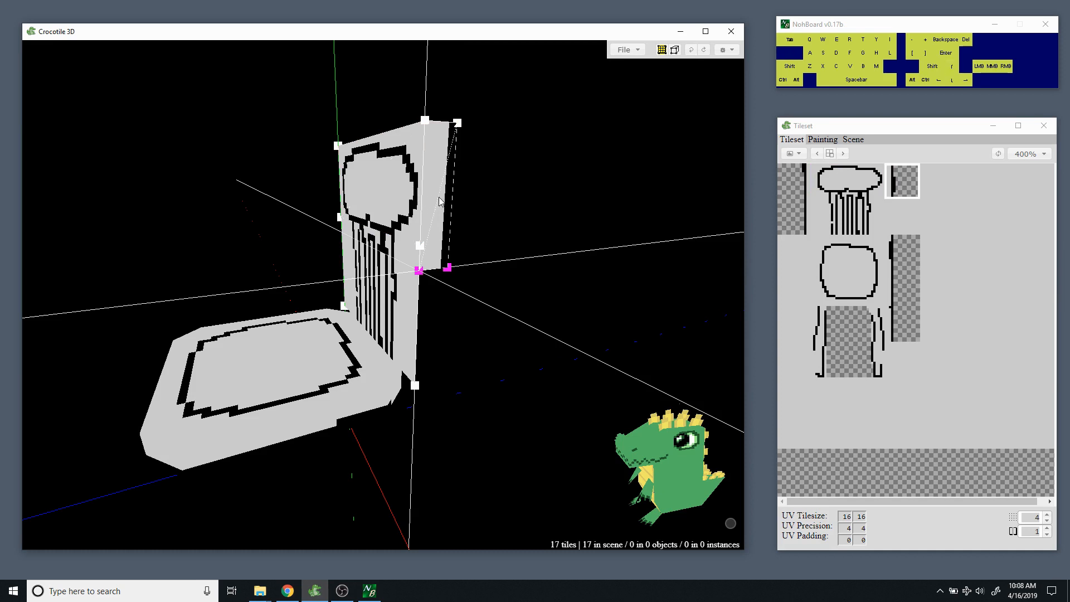
key("Down")
key("r")
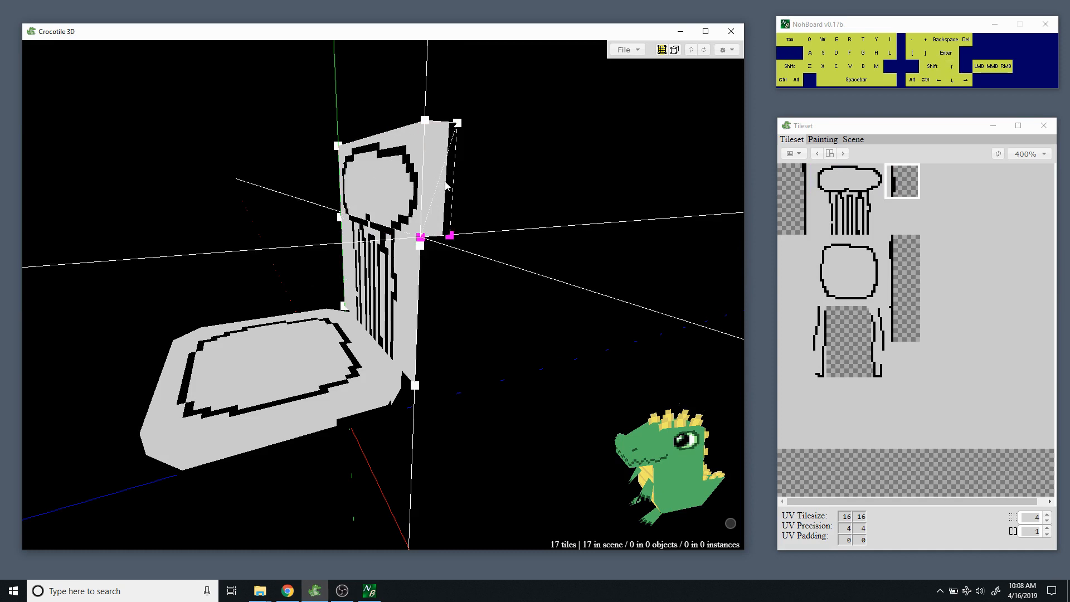
Set the grid size to 1 for finer vertex movement.
key("space")
left_click_drag(427, 214, 474, 234)
right_click_drag(427, 214, 408, 248)
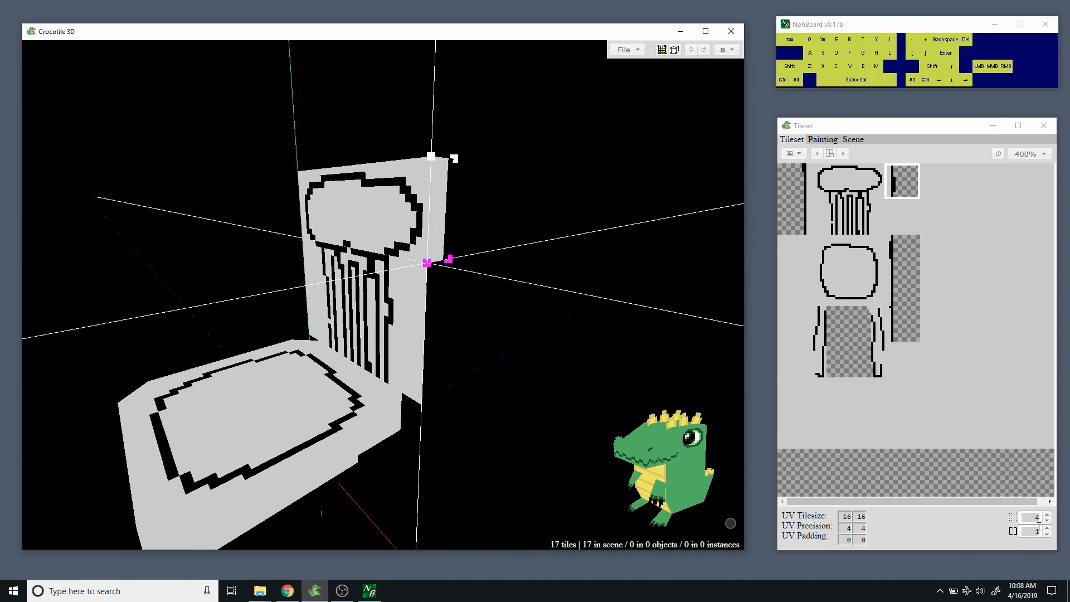
key("space")
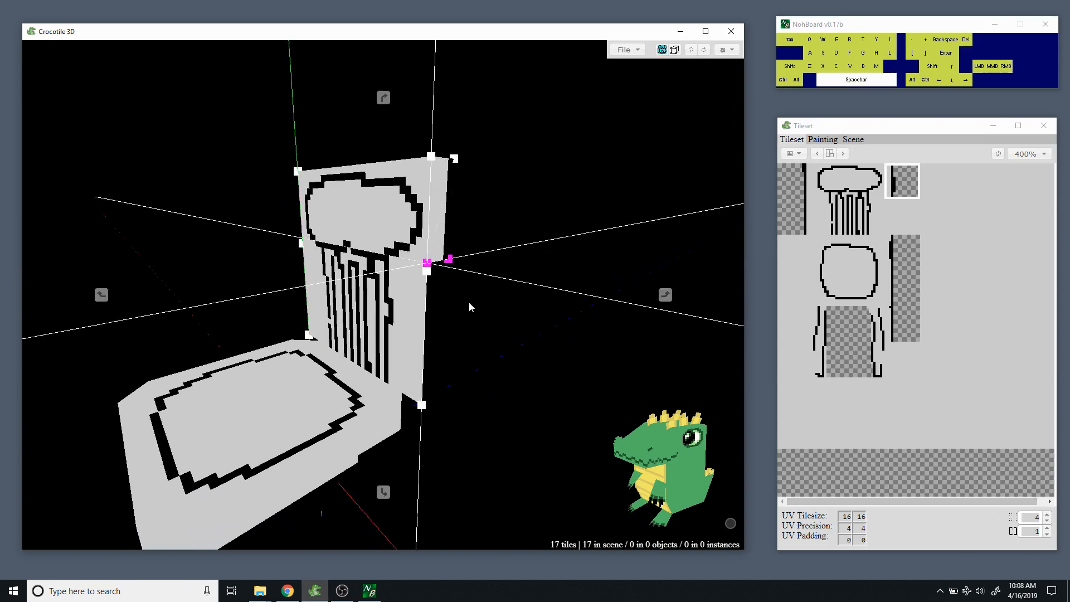
left_click_drag(469, 302, 491, 296)
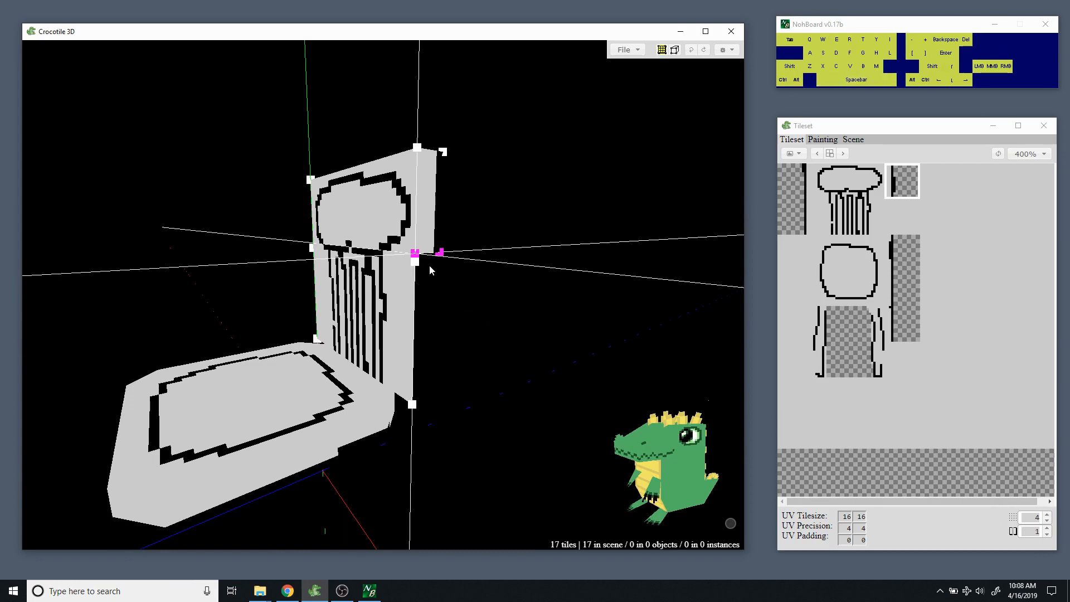
left_click(1047, 520)
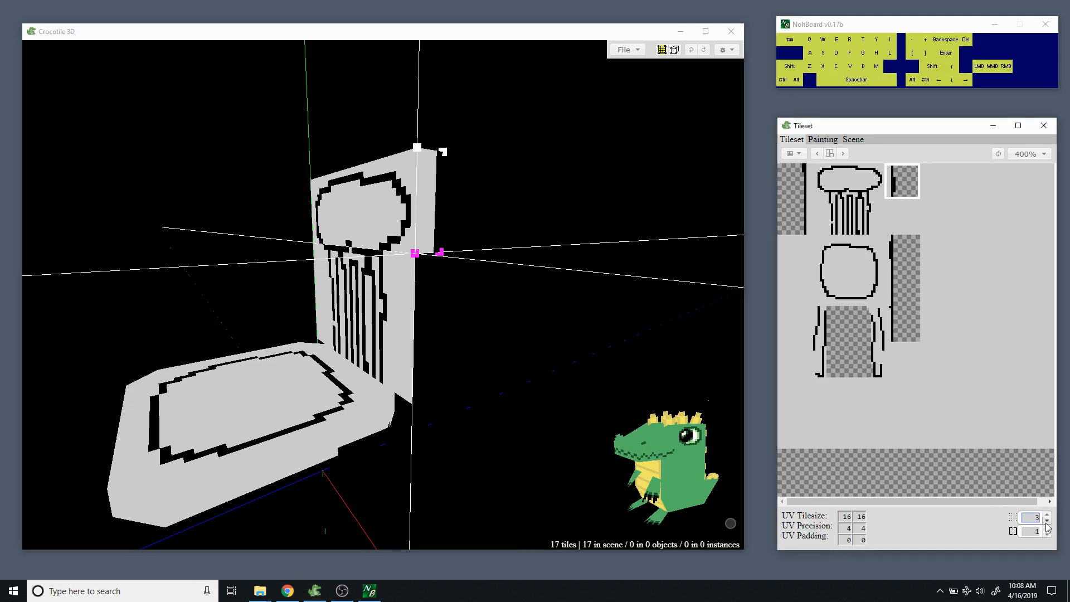
left_click(449, 280)
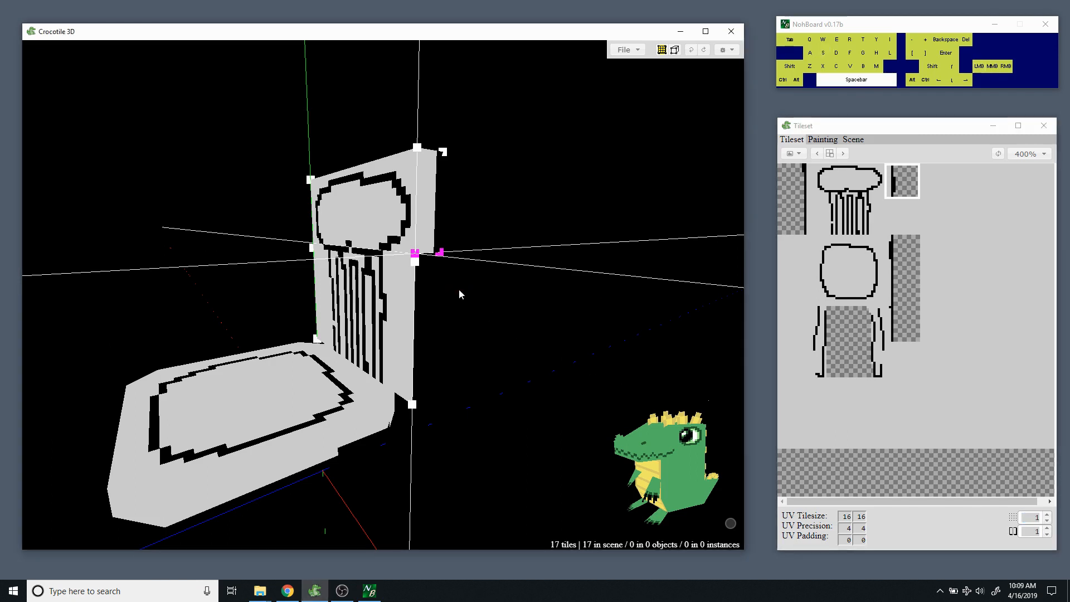
Lower the side tile's bottom vertices to the lower corner of the upper backrest's front tile and clear the selection.
key("space")
left_click_drag(463, 290, 506, 274)
key("s")
key("space")
key("w")
key("w")
key("s")
key("s")
key("space")
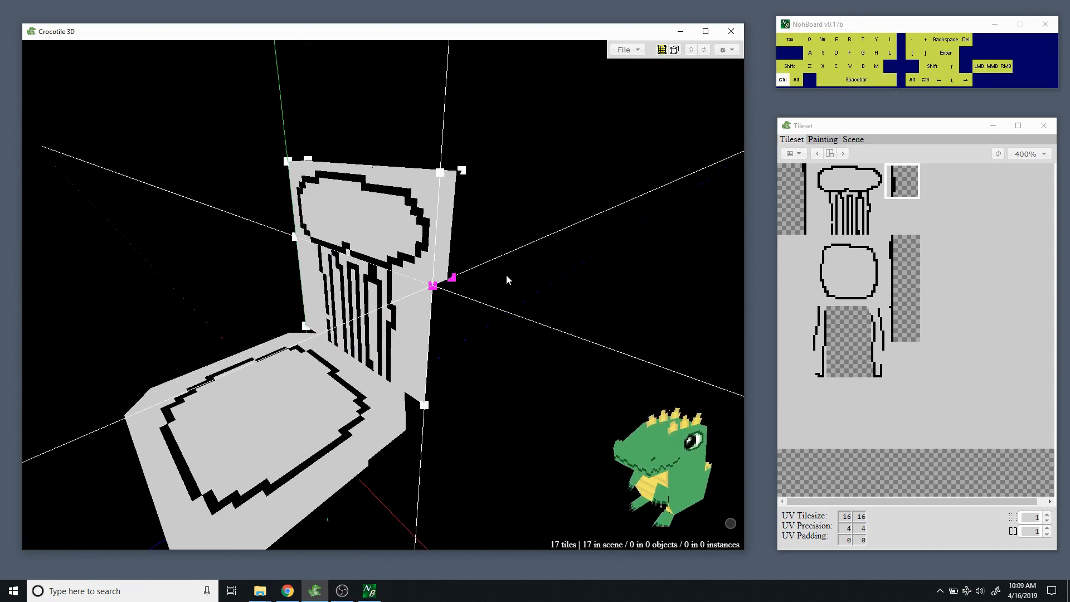
key("ctrl+a")
key("space")
left_click_drag(479, 321, 456, 289)
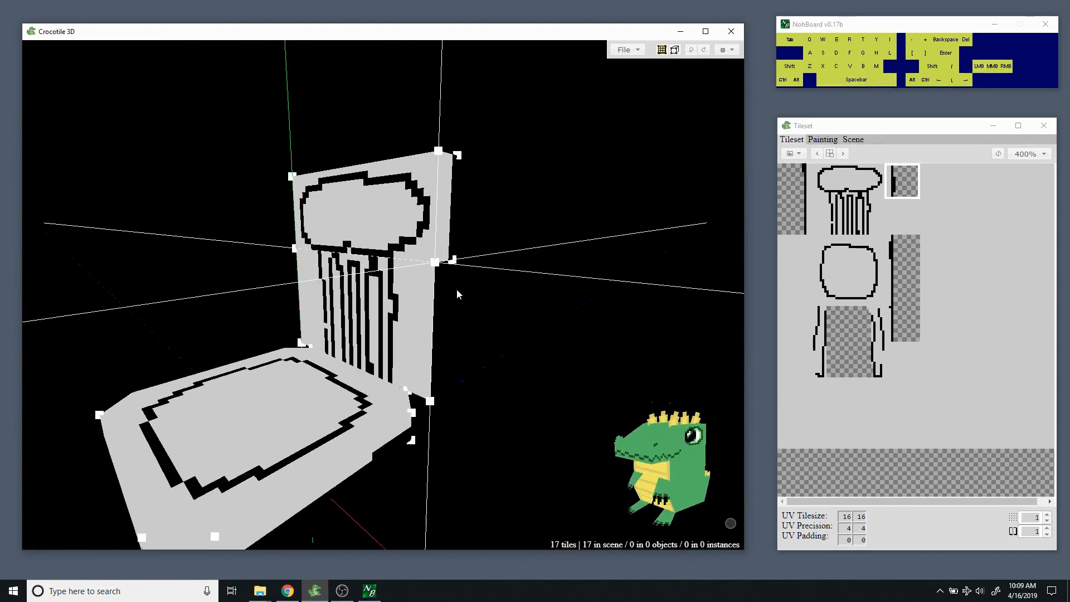
left_click(444, 238)
left_click(424, 238, "shift")
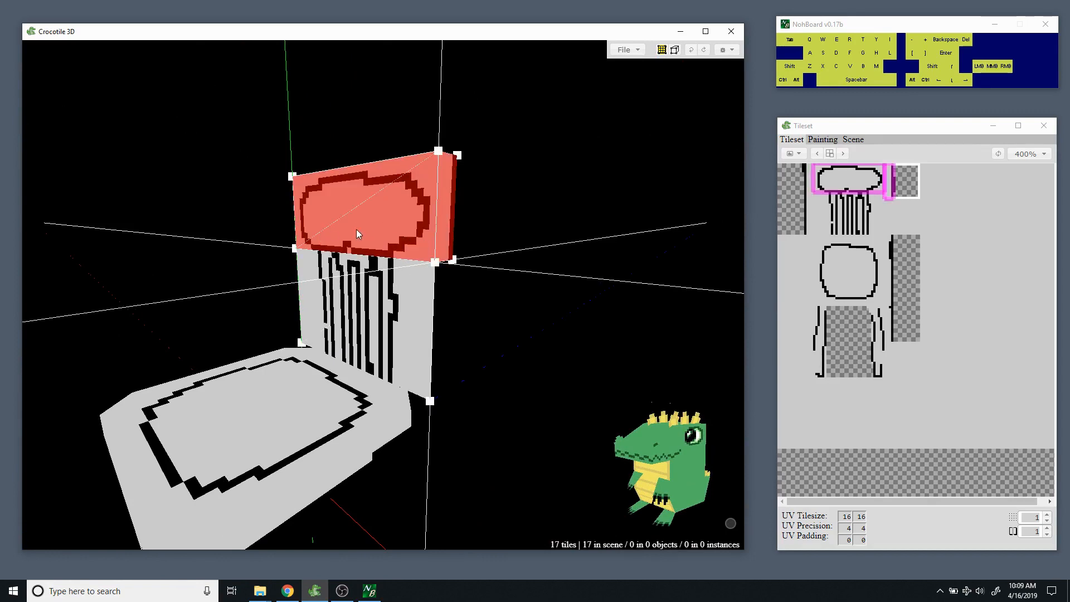
left_click_drag(389, 226, 444, 213)
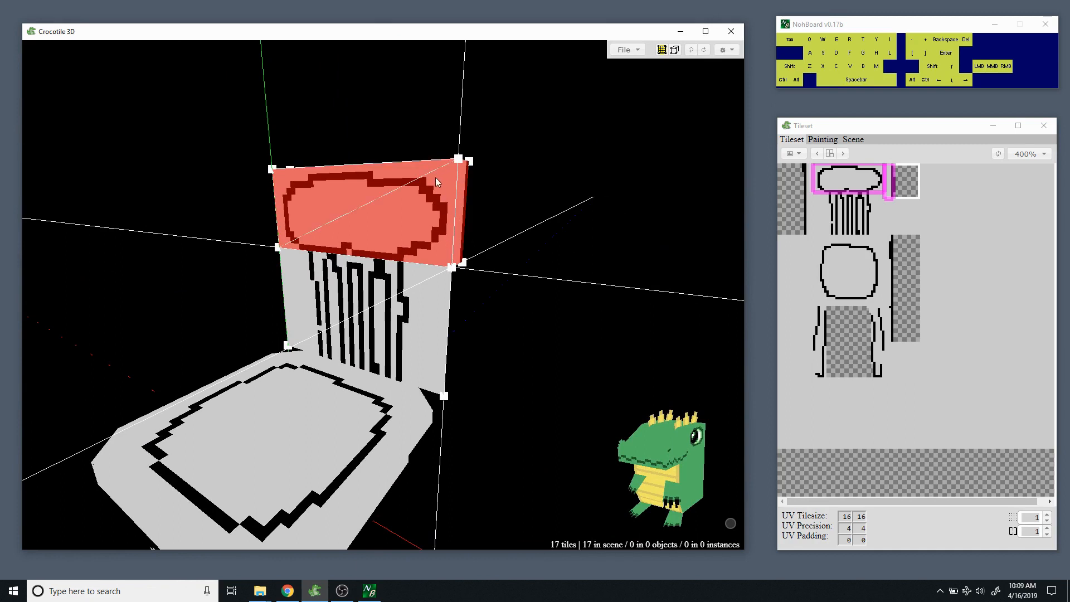
key("ctrl+d")
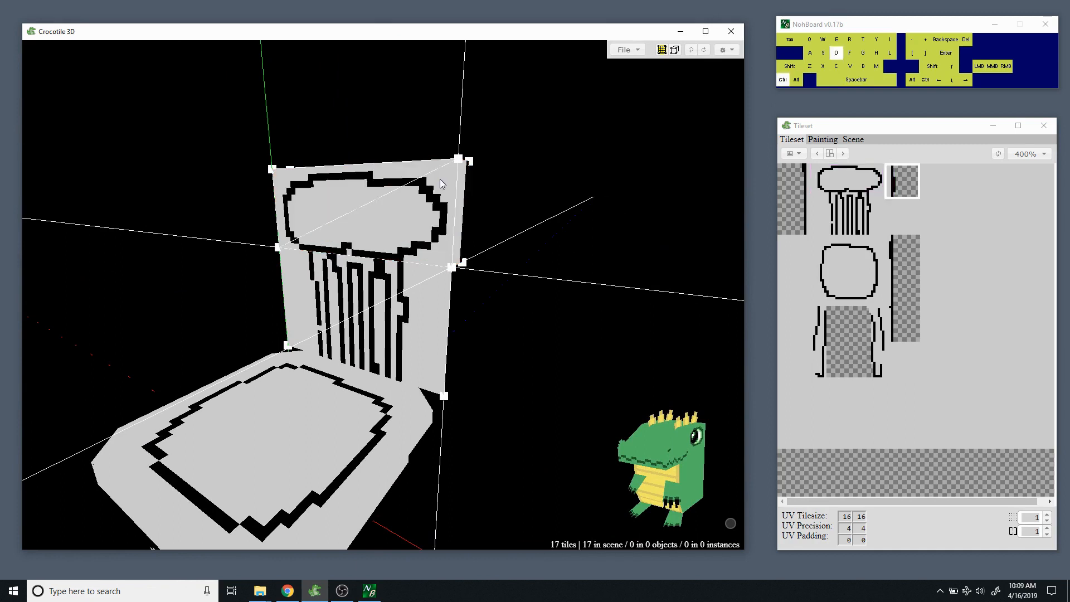
Split the upper backrest's front tile with a vertical cut near its right end.
left_click(429, 219)
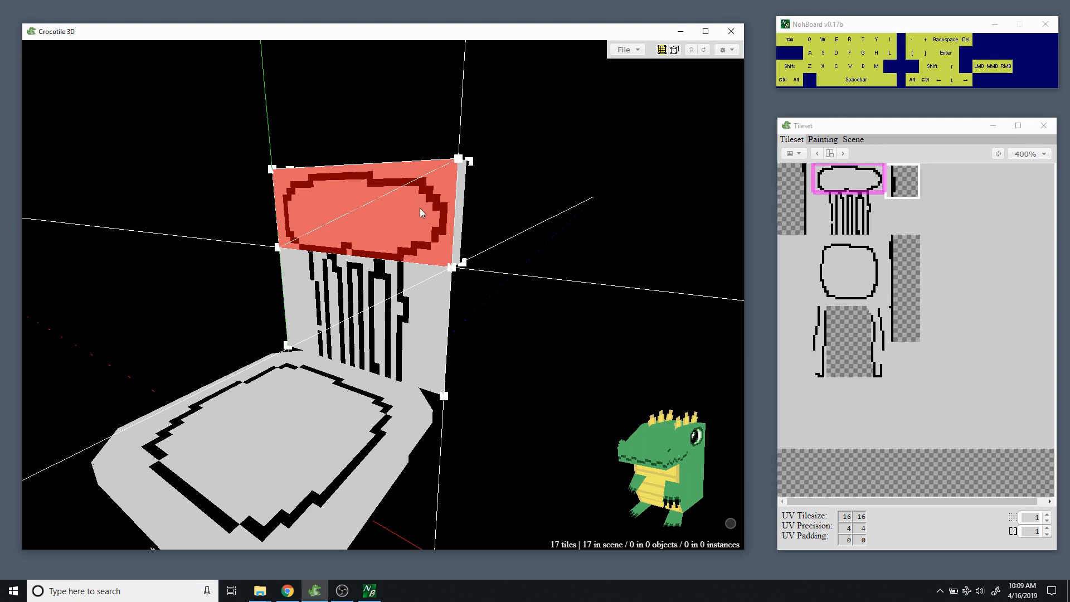
key("c")
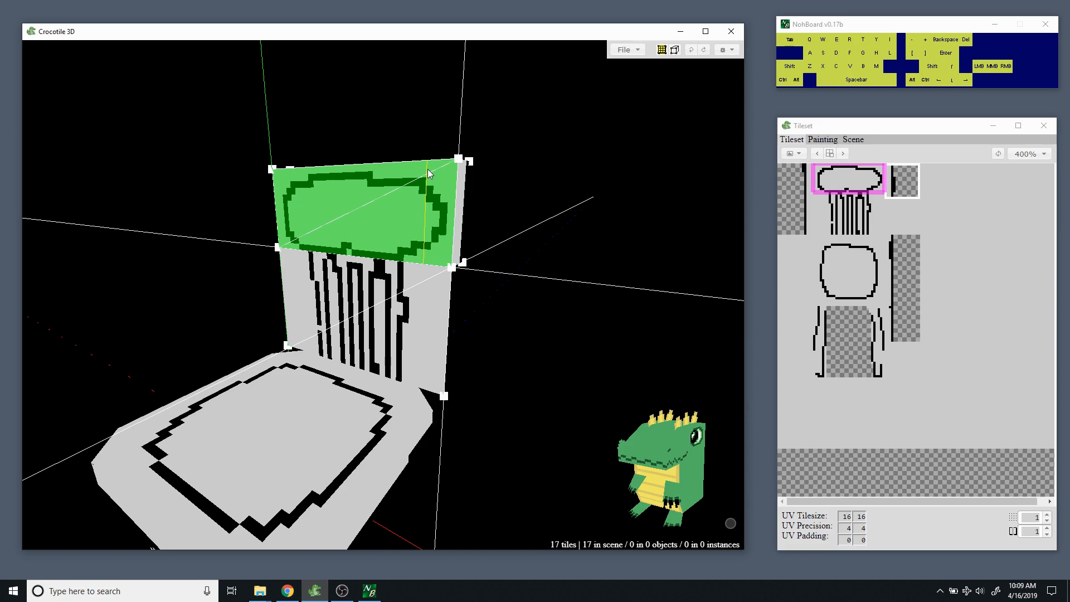
right_click(428, 169)
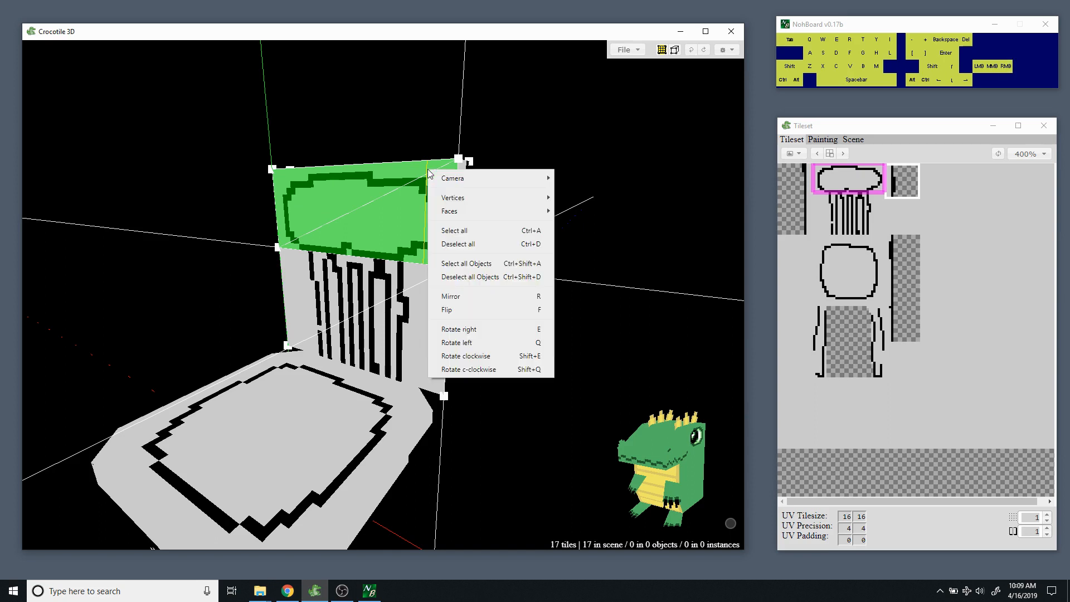
mouse_move(463, 210)
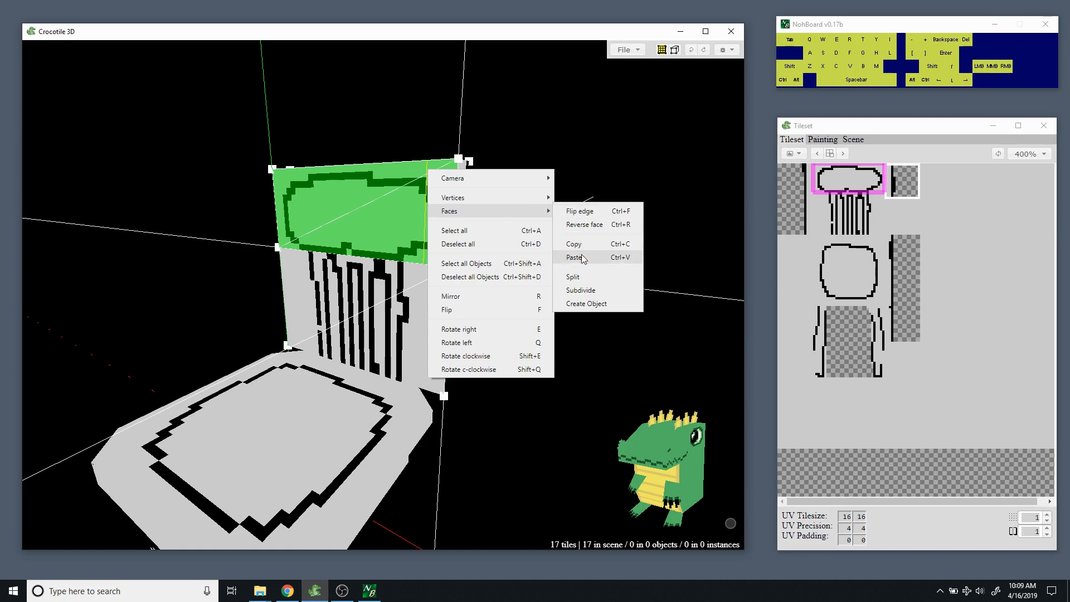
left_click(577, 277)
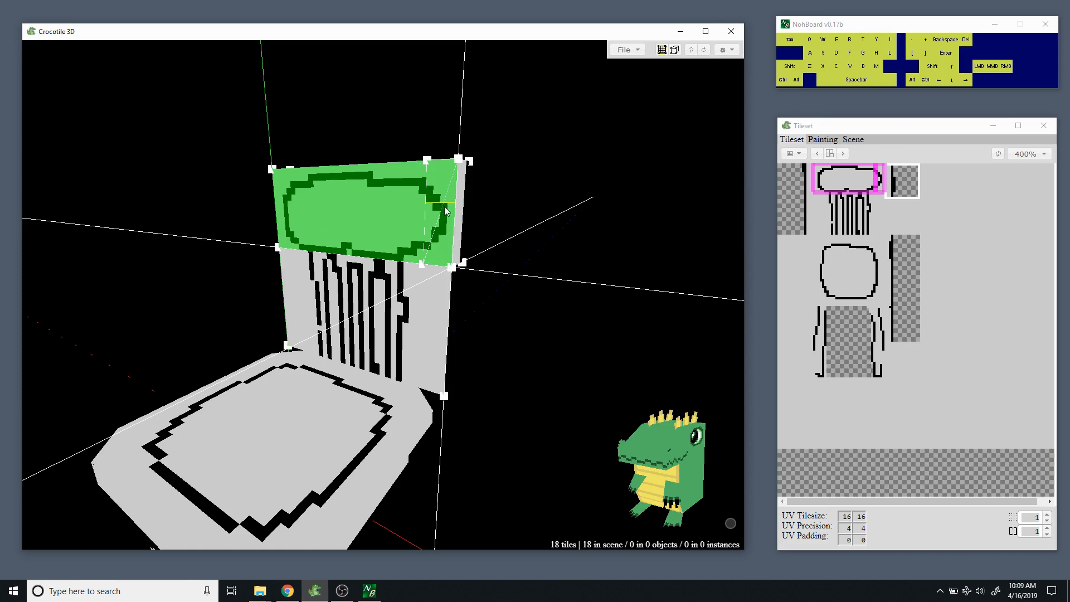
Split the upper backrest's front tile with a second vertical cut near its left end.
key("space")
left_click_drag(388, 209, 279, 186)
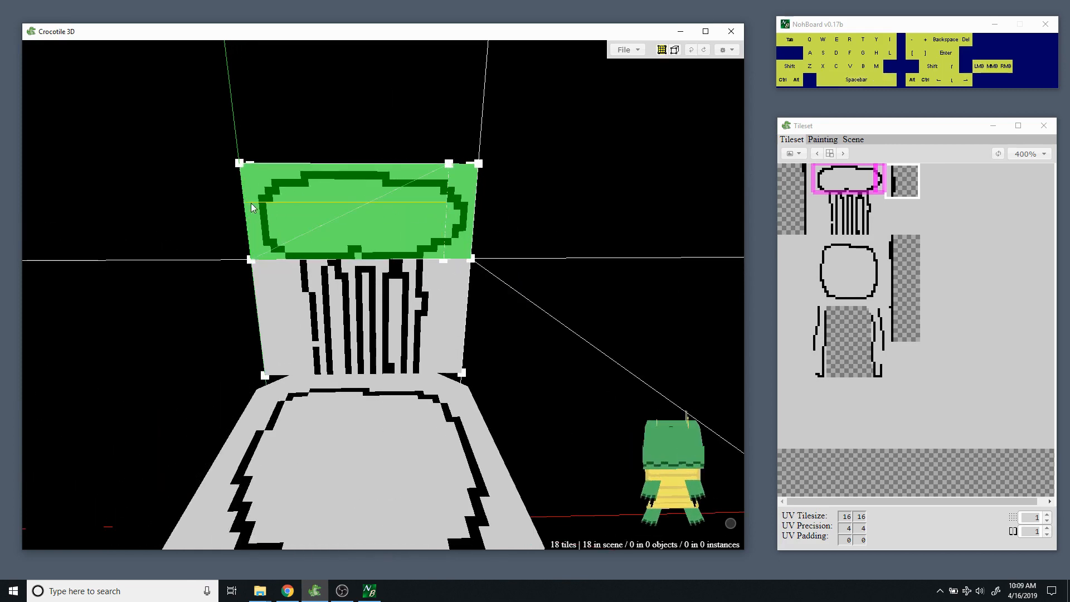
right_click(270, 173)
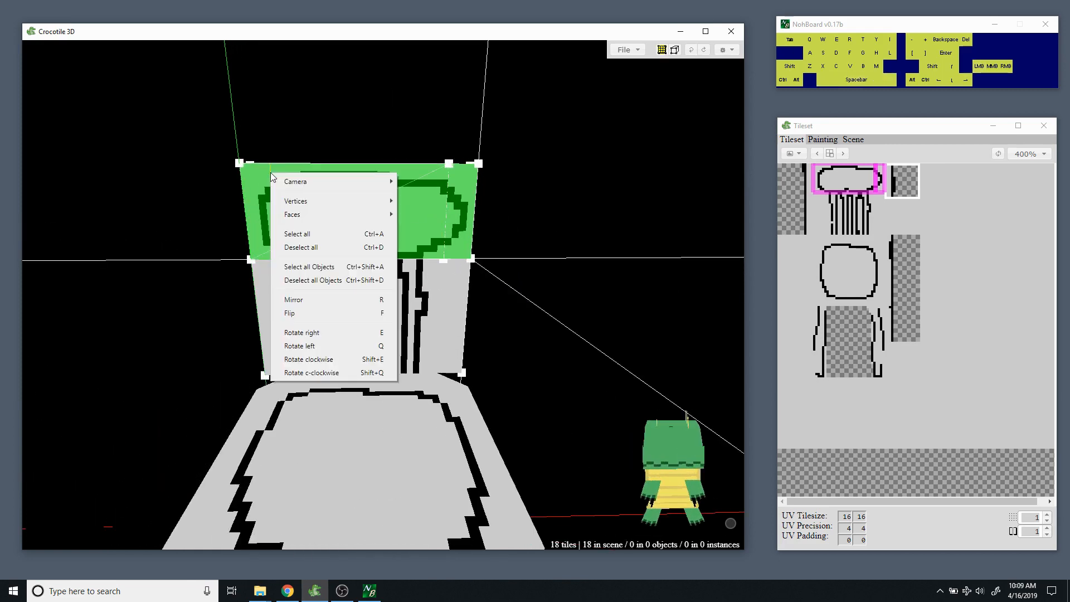
mouse_move(296, 215)
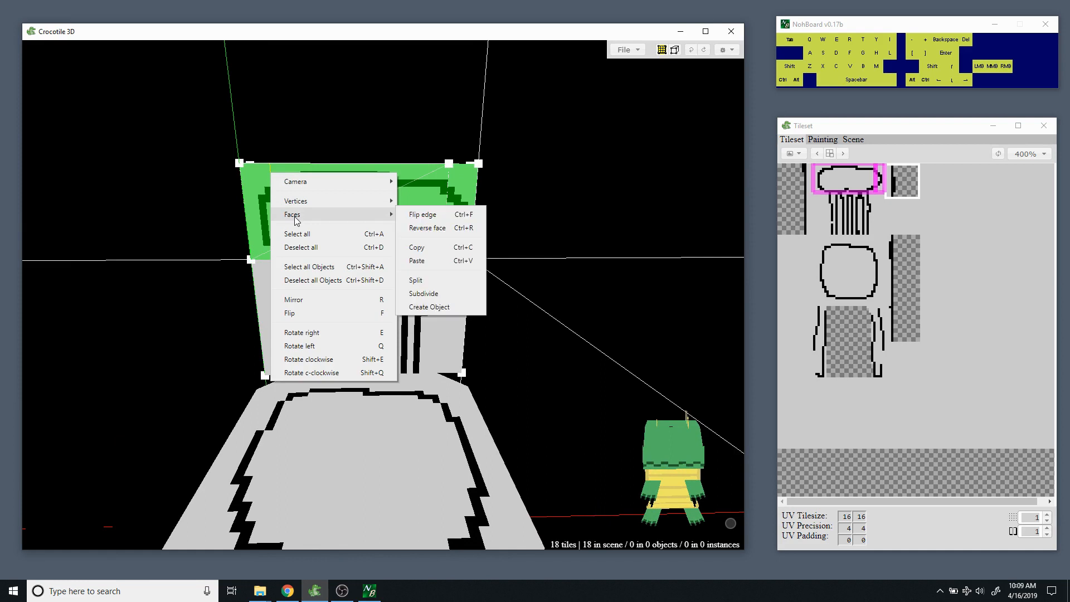
left_click(424, 282)
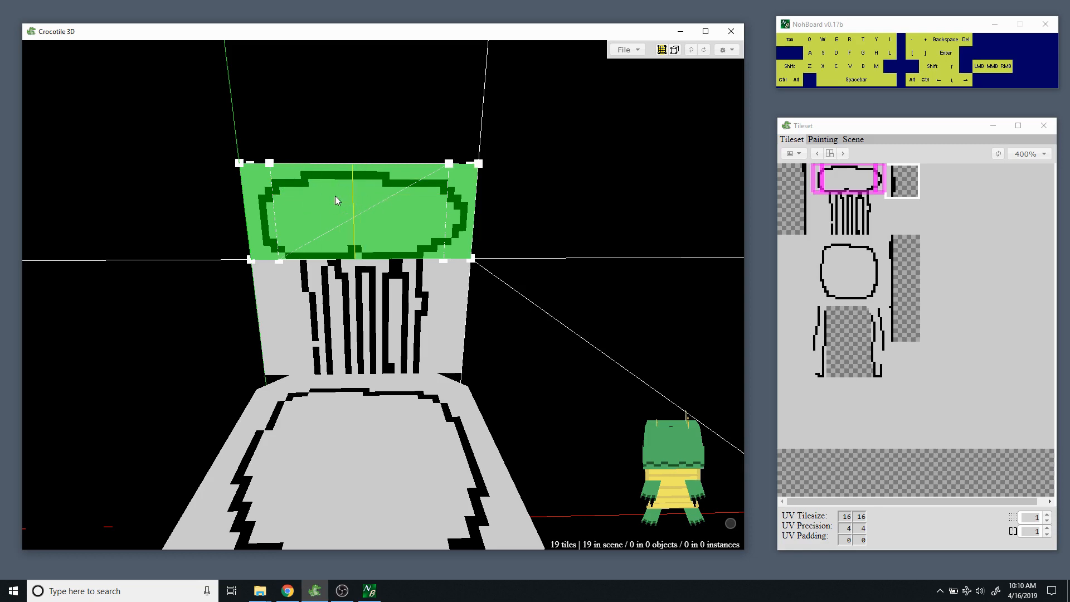
Split the backrest's top strip near its left end, in line with the front tile's left cut.
left_click(296, 189)
mouse_move(303, 199)
left_mouse_down()
mouse_move(262, 212)
mouse_move(256, 184)
mouse_move(234, 173)
mouse_move(261, 202)
mouse_move(203, 193)
mouse_move(355, 177)
mouse_move(264, 204)
left_mouse_up()
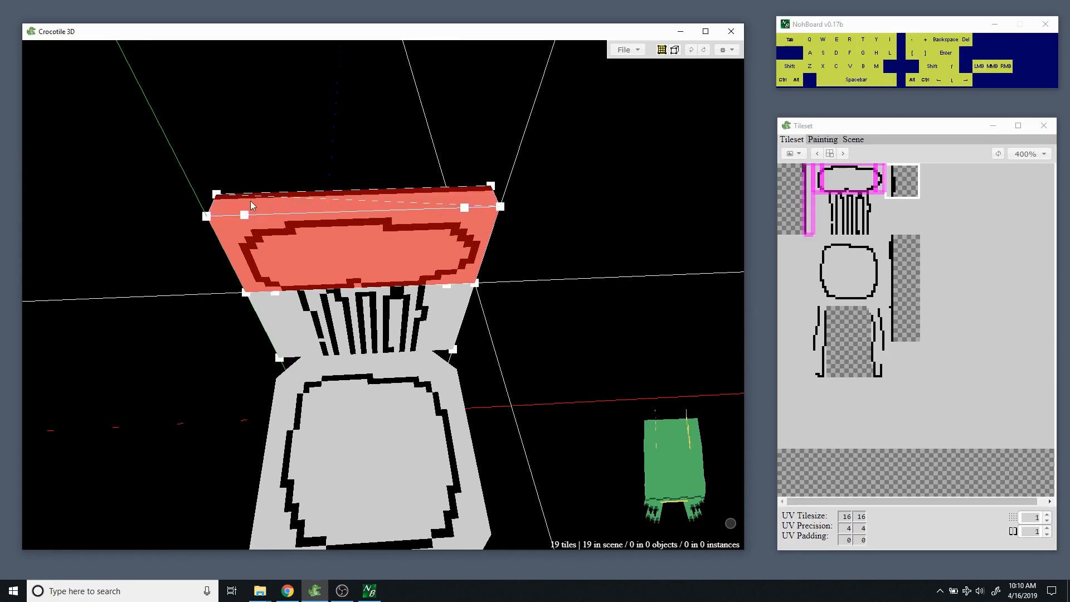
left_click(251, 201)
right_click(250, 201)
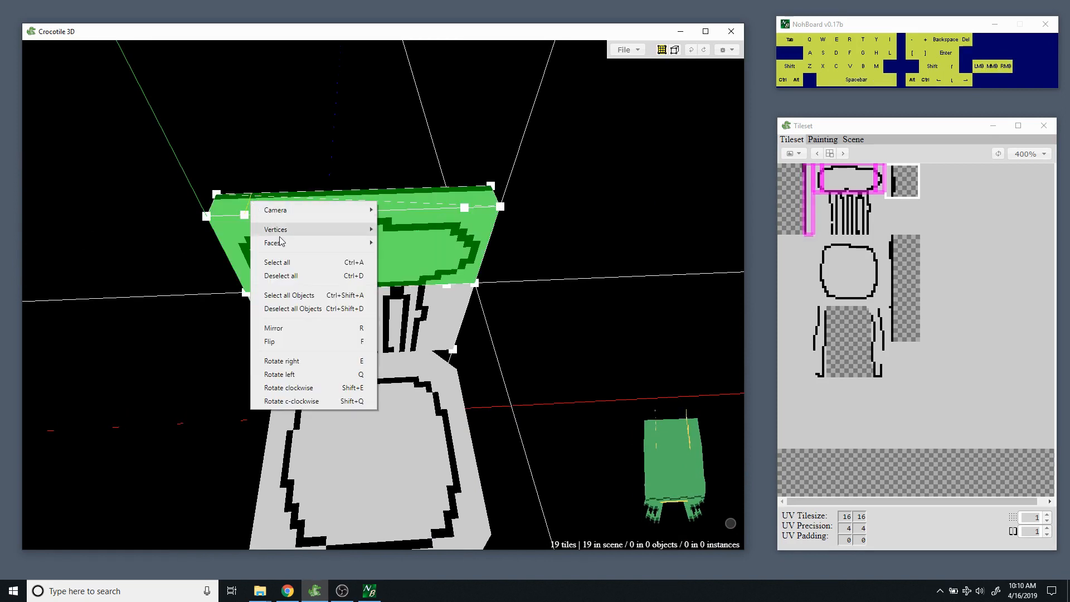
mouse_move(281, 242)
left_click(400, 306)
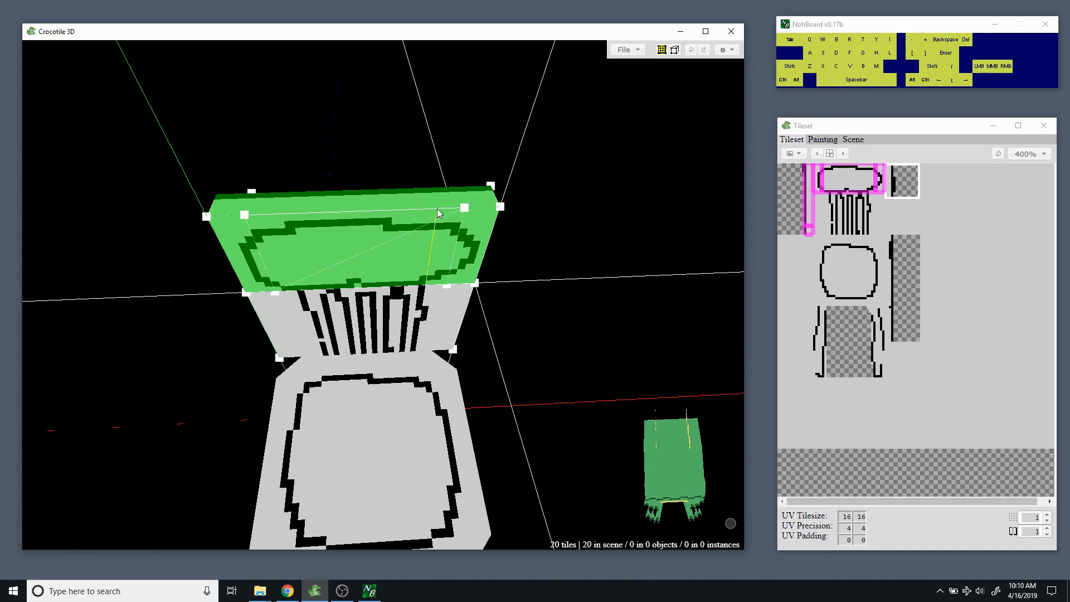
Split the backrest's top strip near its right end, in line with the front cut, and clear the selection.
right_click(459, 196)
mouse_move(582, 241)
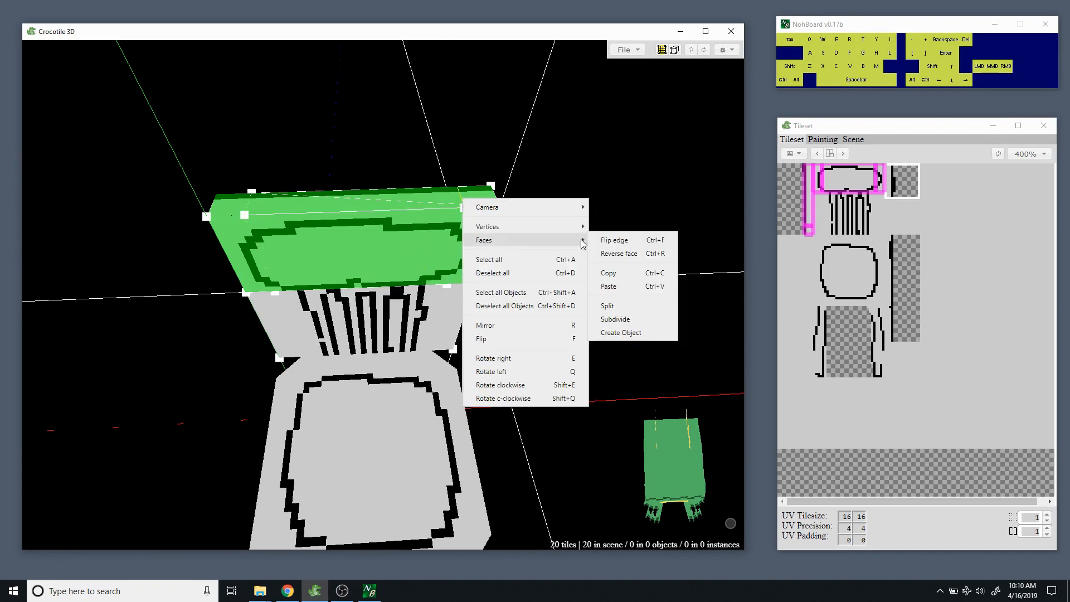
left_click(617, 306)
left_click(429, 210)
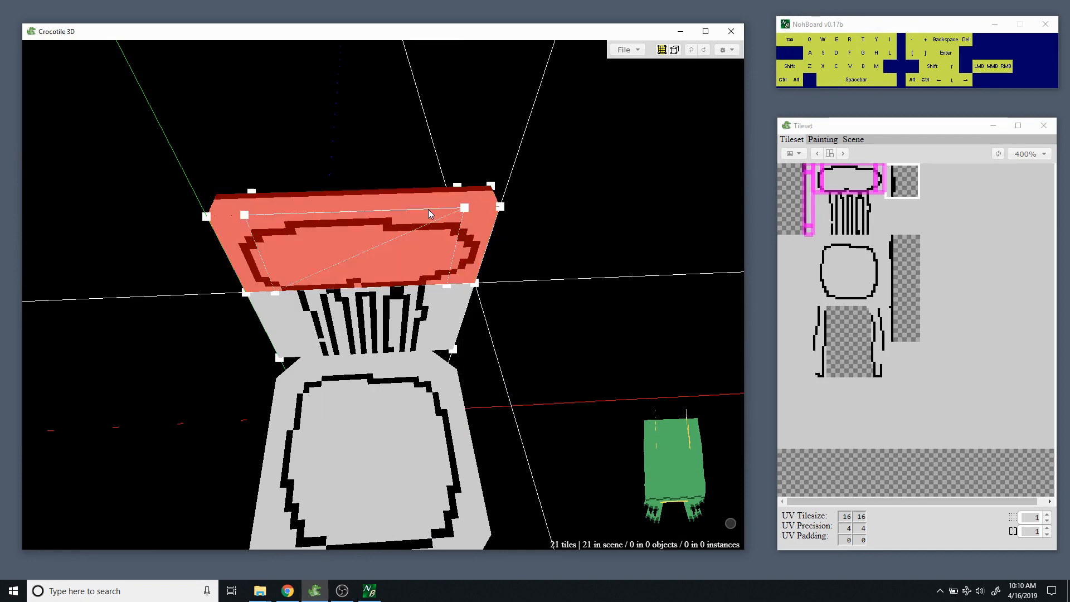
key("space")
left_click_drag(428, 209, 419, 249)
key("ctrl+d")
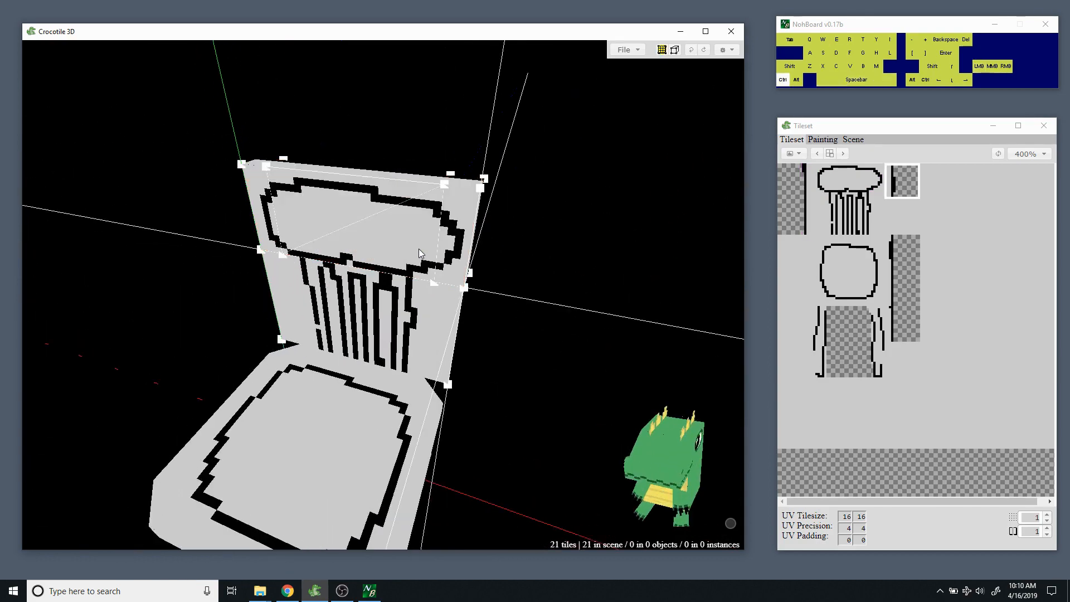
Lower the front and back vertices of the upper backrest's top right corner three grid steps and clear the selection.
key("space")
mouse_move(533, 214)
left_mouse_down()
mouse_move(517, 214)
mouse_move(535, 218)
mouse_move(526, 215)
left_mouse_up()
left_click(468, 204)
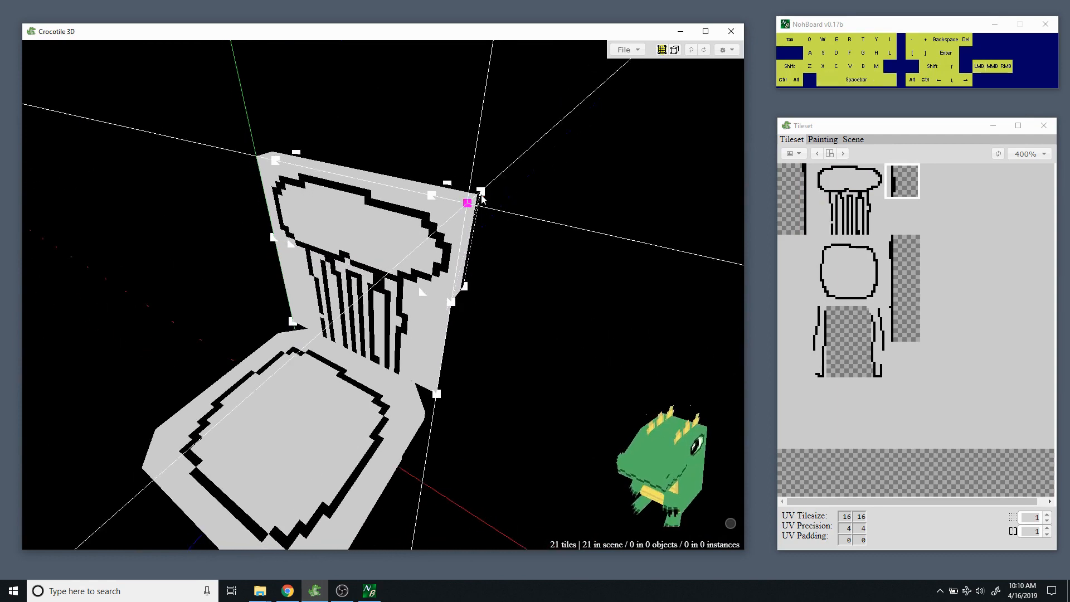
key("space")
left_click_drag(521, 263, 513, 263)
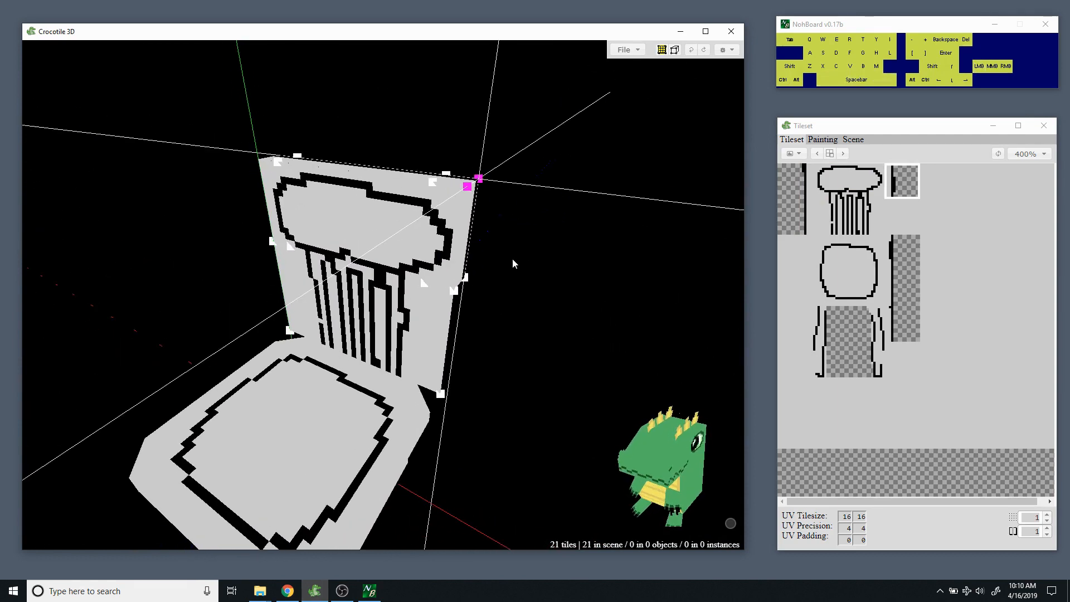
key("s")
key("s")
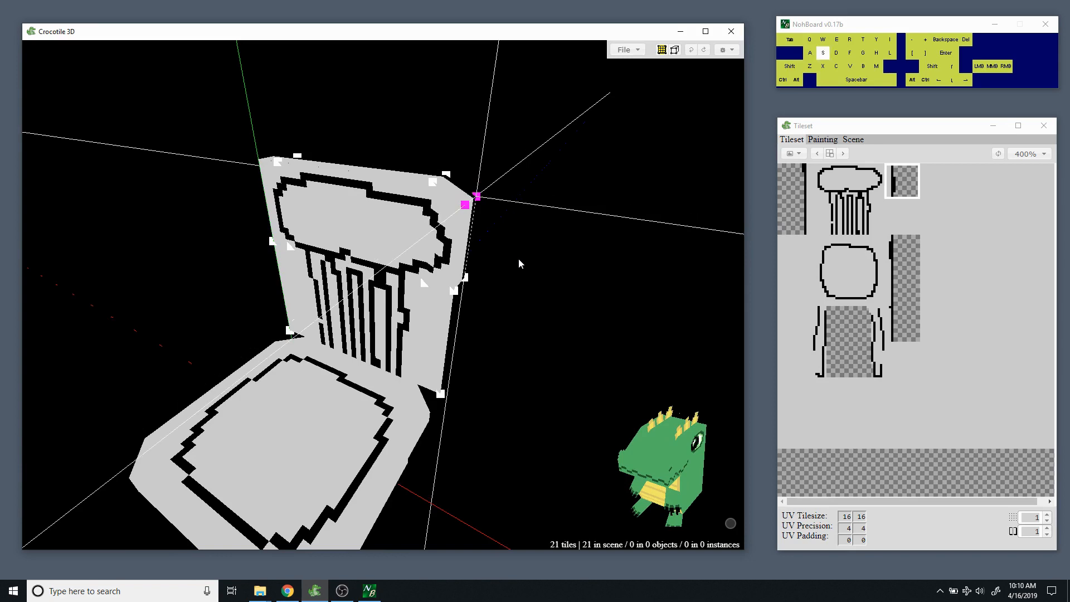
key("s")
key("space")
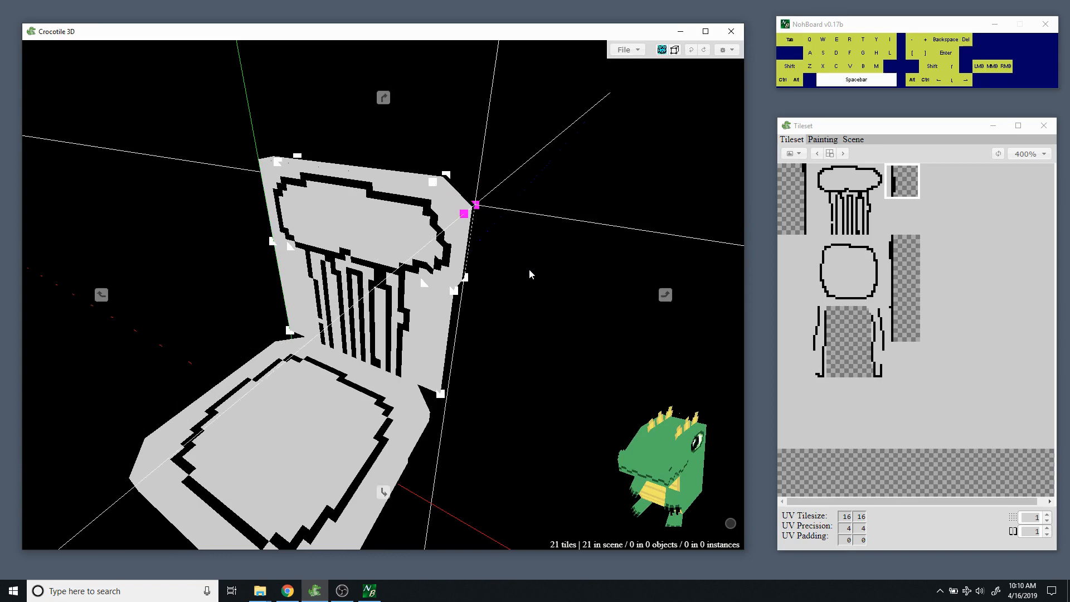
left_click_drag(530, 269, 456, 229)
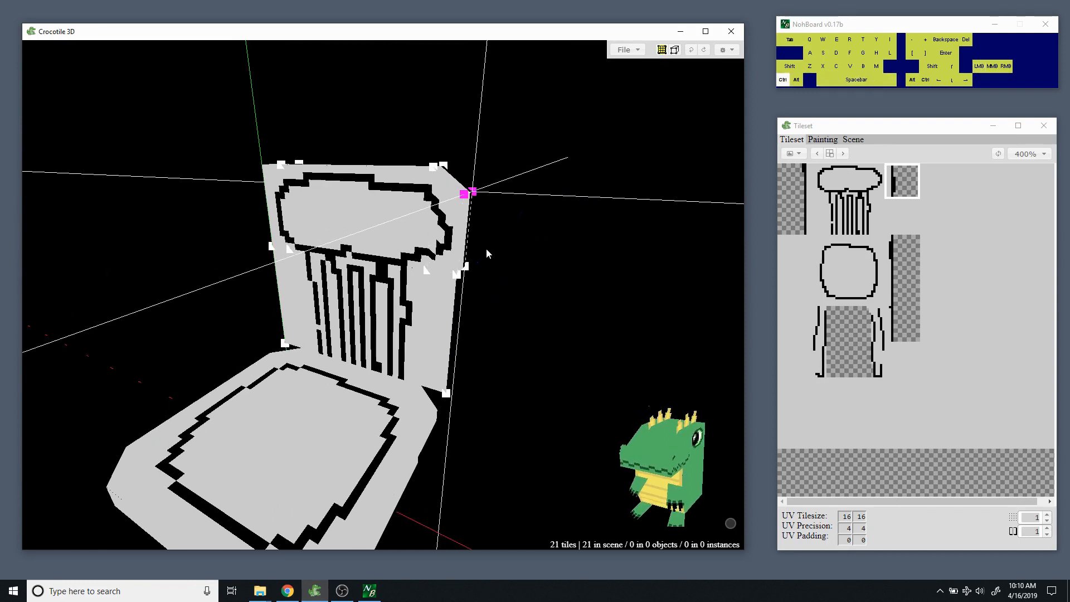
key("ctrl+d")
Lower the front and back vertices of the upper backrest's top left corner to match the right corner and clear the selection.
key("space")
left_click_drag(482, 269, 310, 258)
left_click(234, 177)
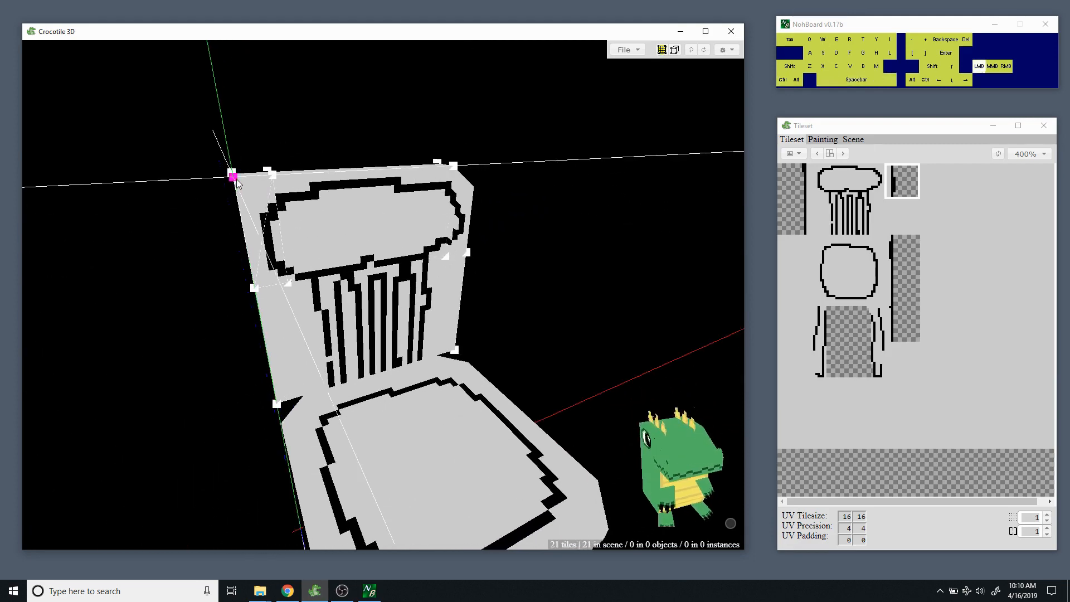
left_click_drag(236, 184, 267, 213)
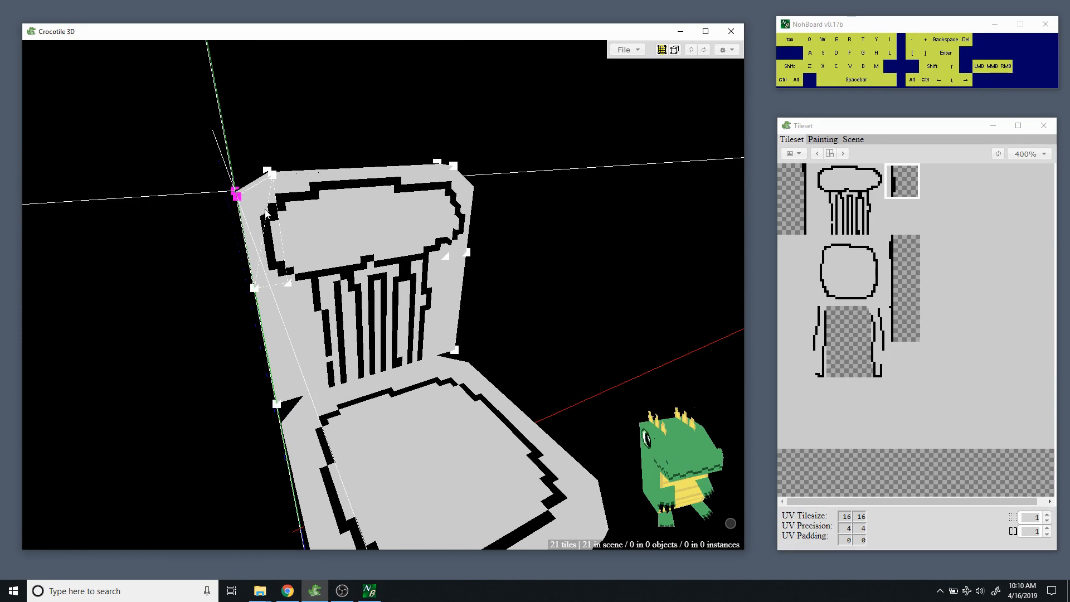
key("space")
left_click_drag(320, 235, 287, 268)
key("ctrl+d")
Move the slatted lower backrest tile down two grid steps and clear the selection.
key("space")
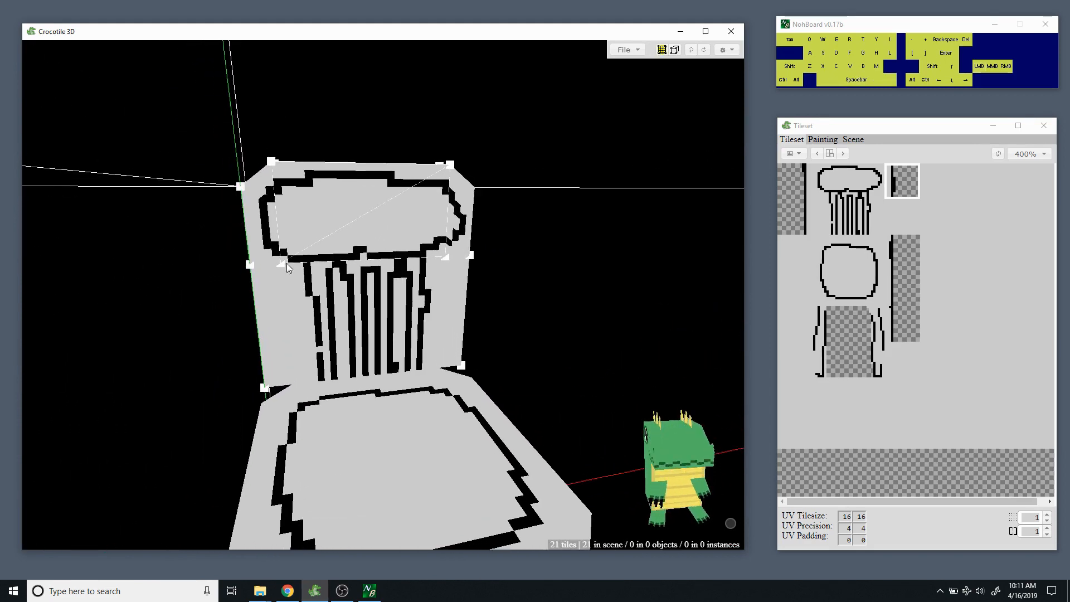
left_click(302, 302)
left_click_drag(231, 311, 240, 308)
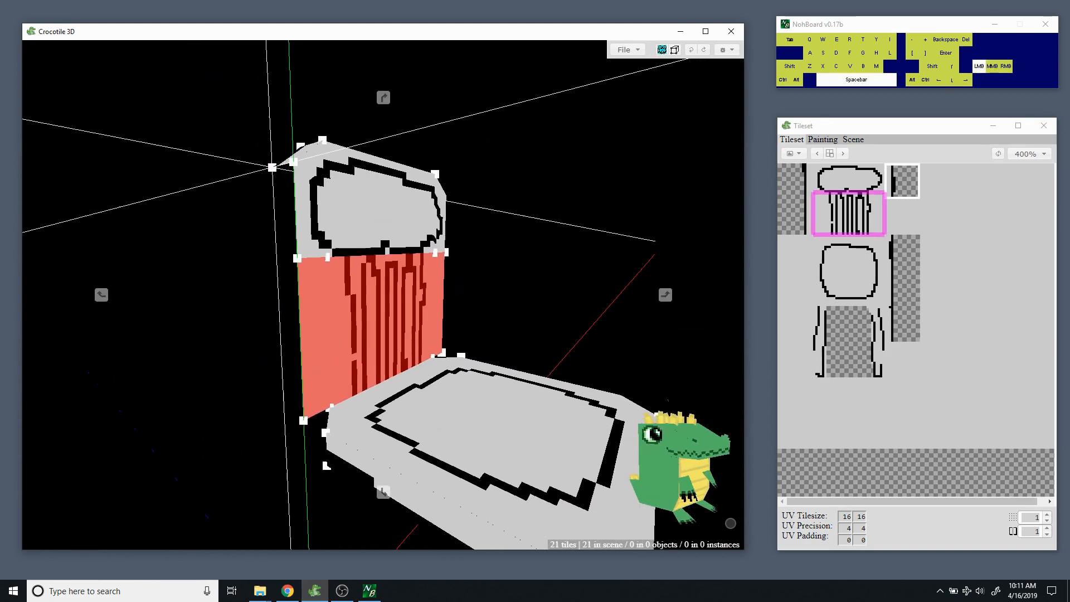
key("s")
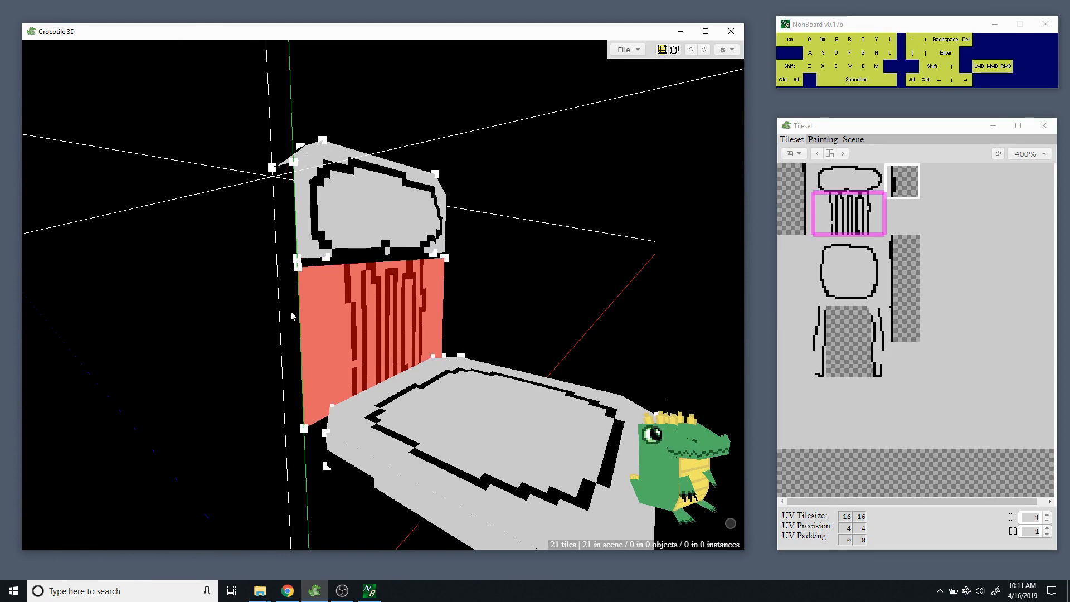
key("s")
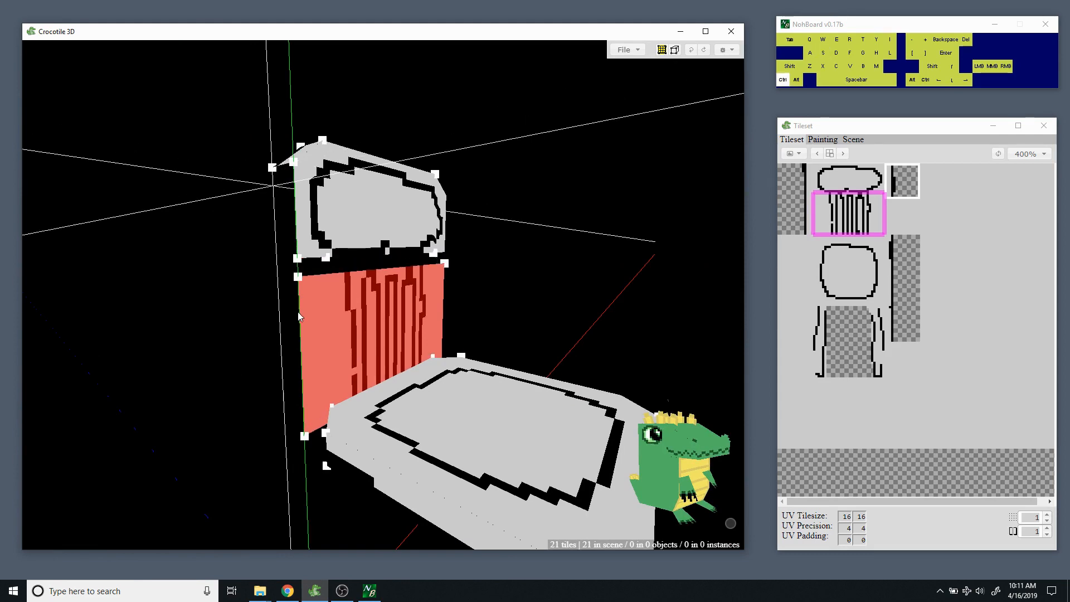
key("ctrl+d")
Raise the outer bottom corner vertices on both sides of the upper backrest three grid steps and clear the selection.
left_click_drag(310, 245, 286, 254)
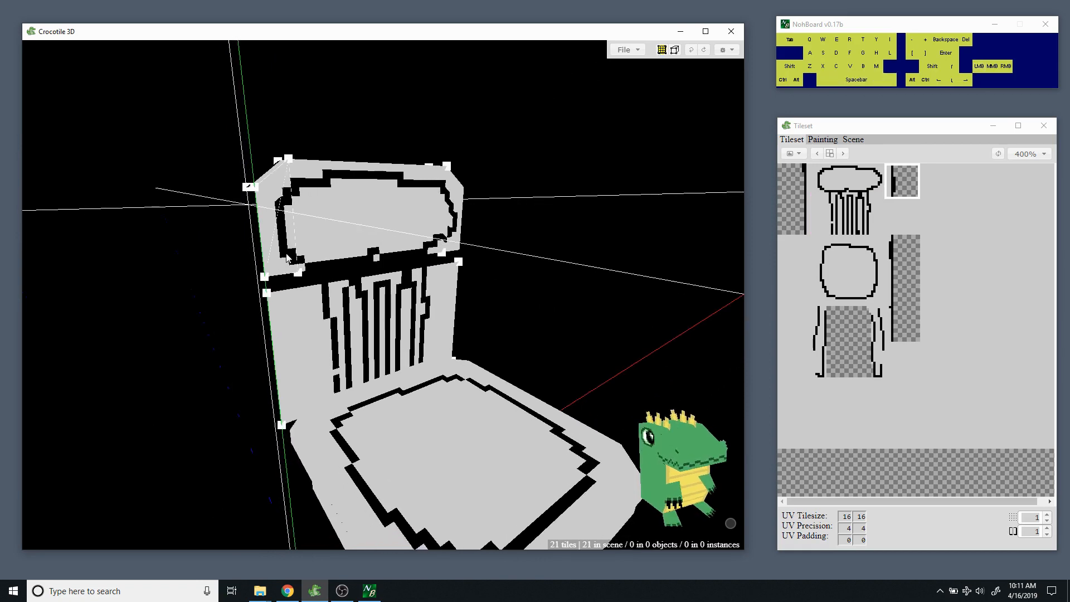
left_click(265, 279)
left_click_drag(244, 183, 520, 255)
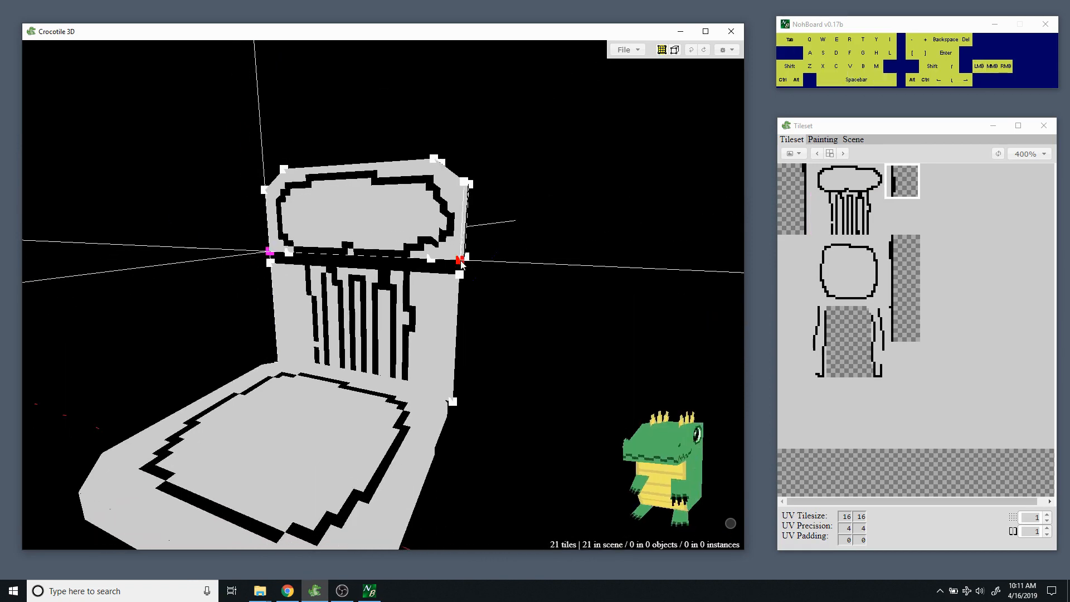
left_click(460, 261)
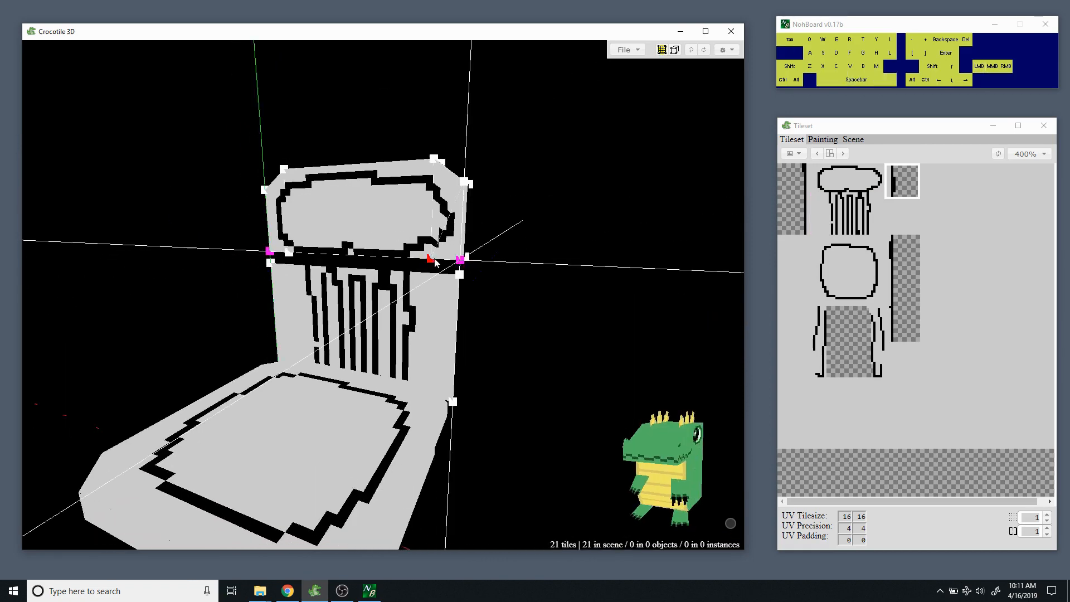
left_click(469, 259)
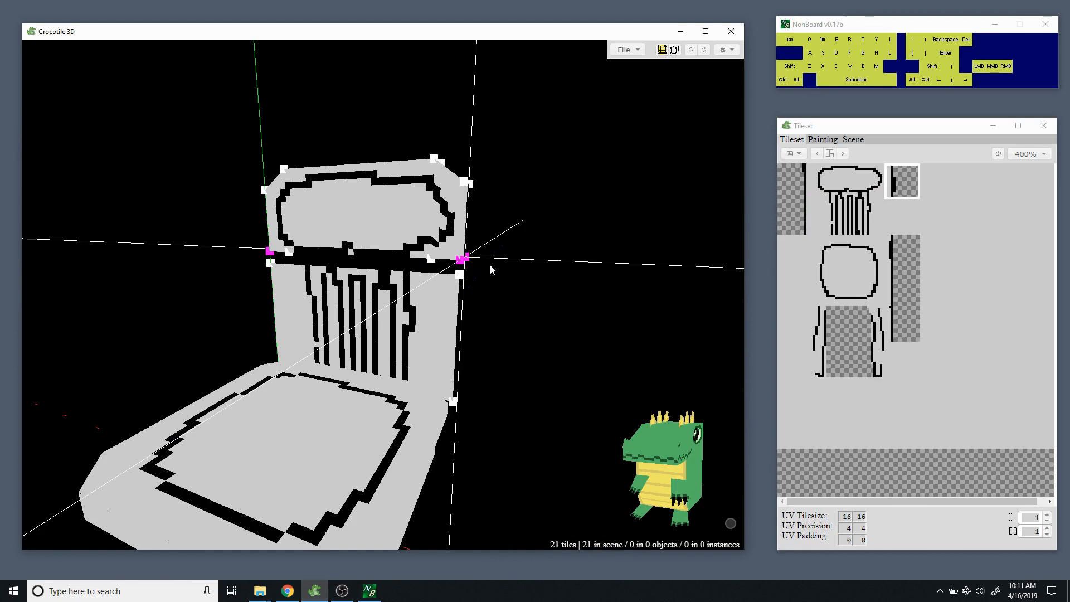
key("r")
key("r")
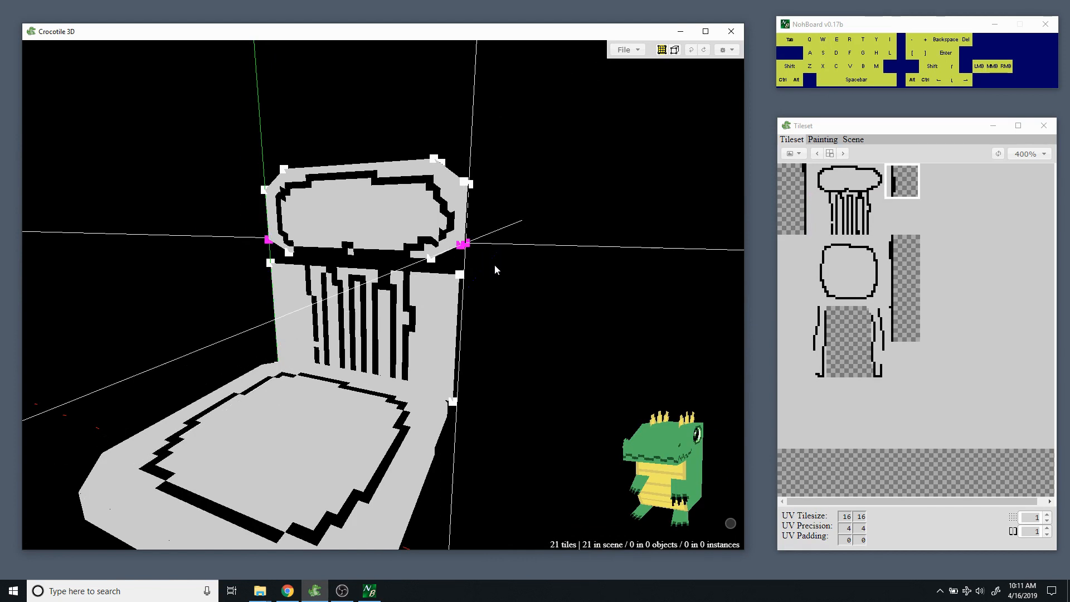
key("r")
key("ctrl+d")
mouse_move(499, 268)
left_mouse_down()
mouse_move(446, 262)
mouse_move(493, 272)
left_mouse_up()
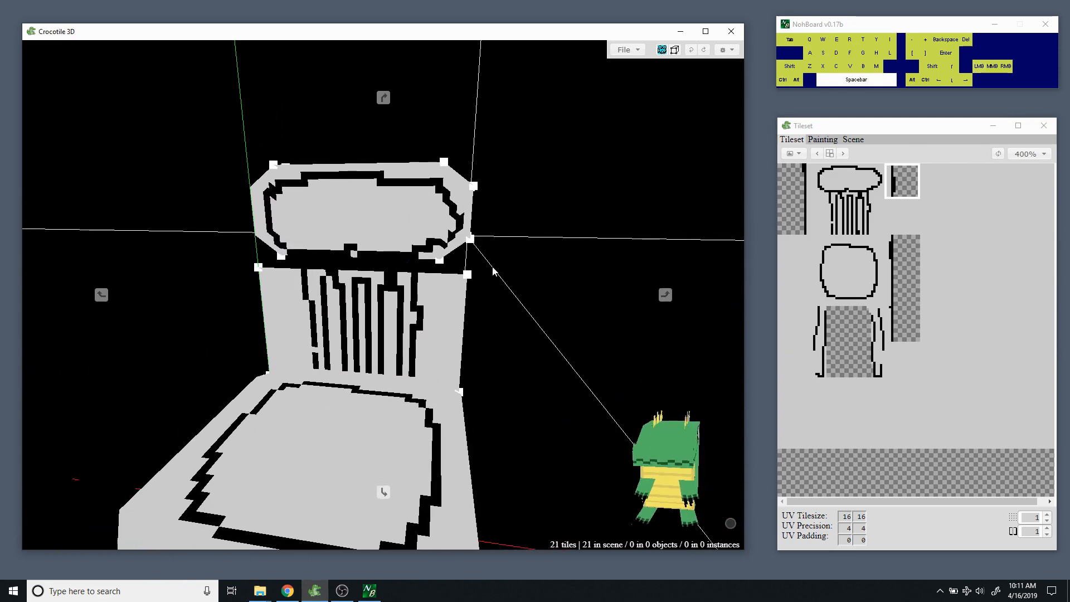
Try shifting the right end tile of the upper backrest's front one grid step sideways and back, and clear the selection.
middle_click_drag(494, 271, 493, 256)
left_click_drag(477, 241, 489, 131)
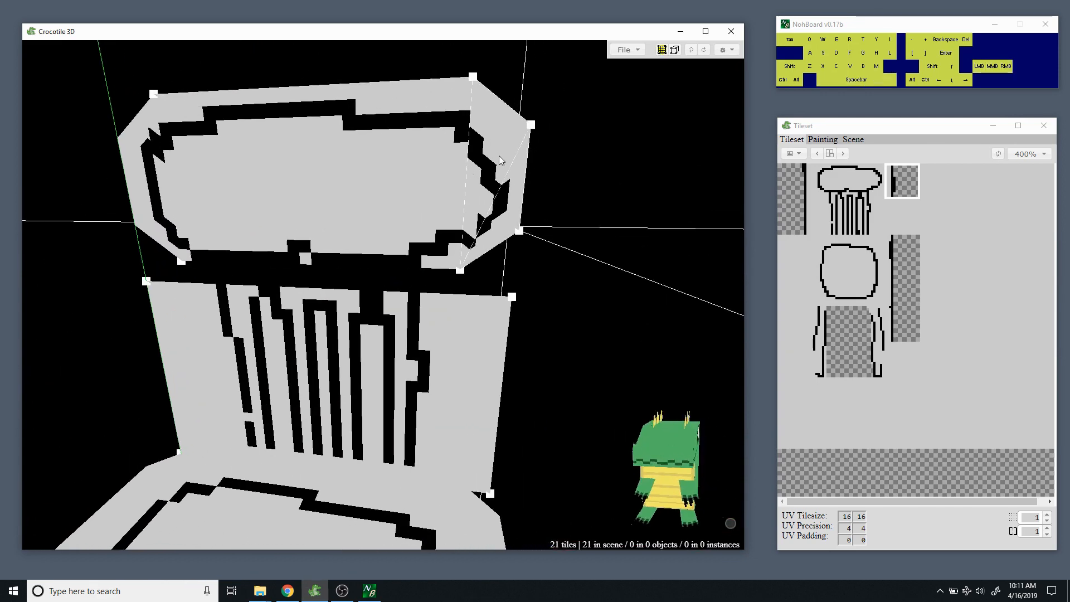
left_click(499, 185)
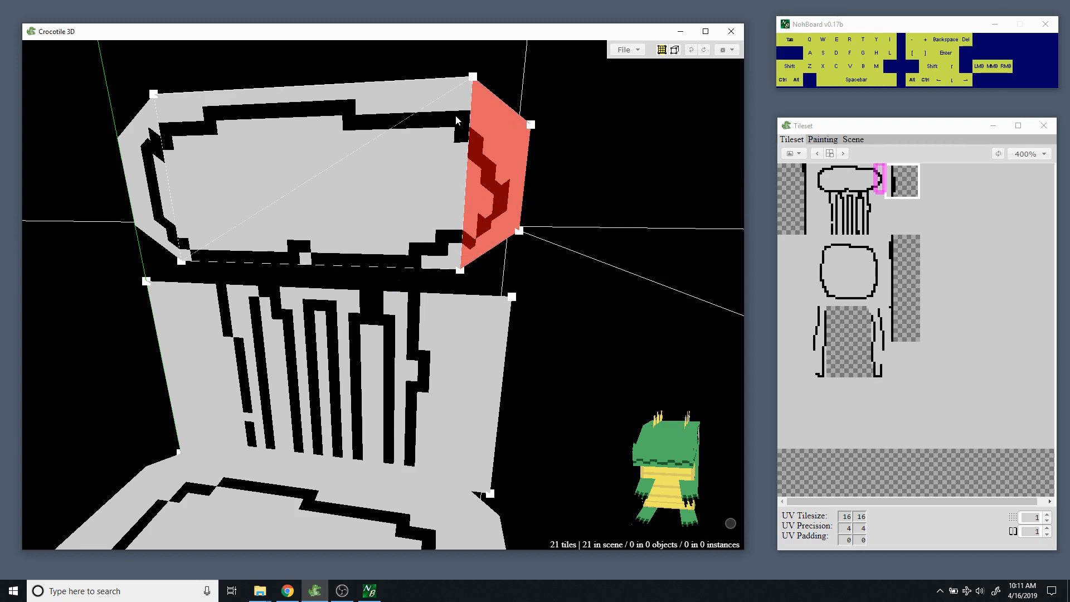
key("space")
left_click_drag(440, 146, 433, 194)
key("space")
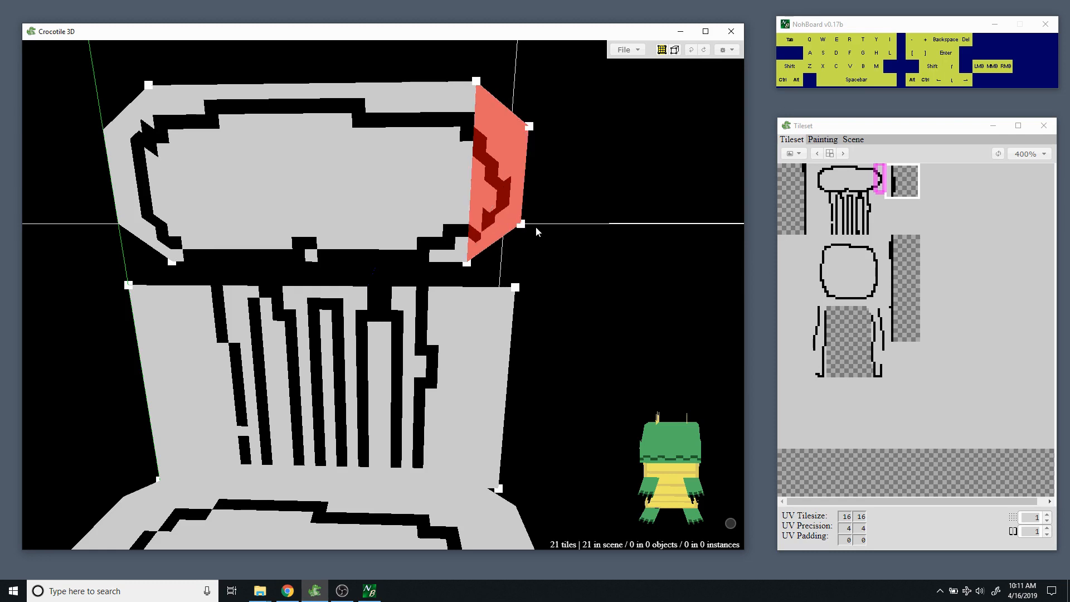
key("d")
key("a")
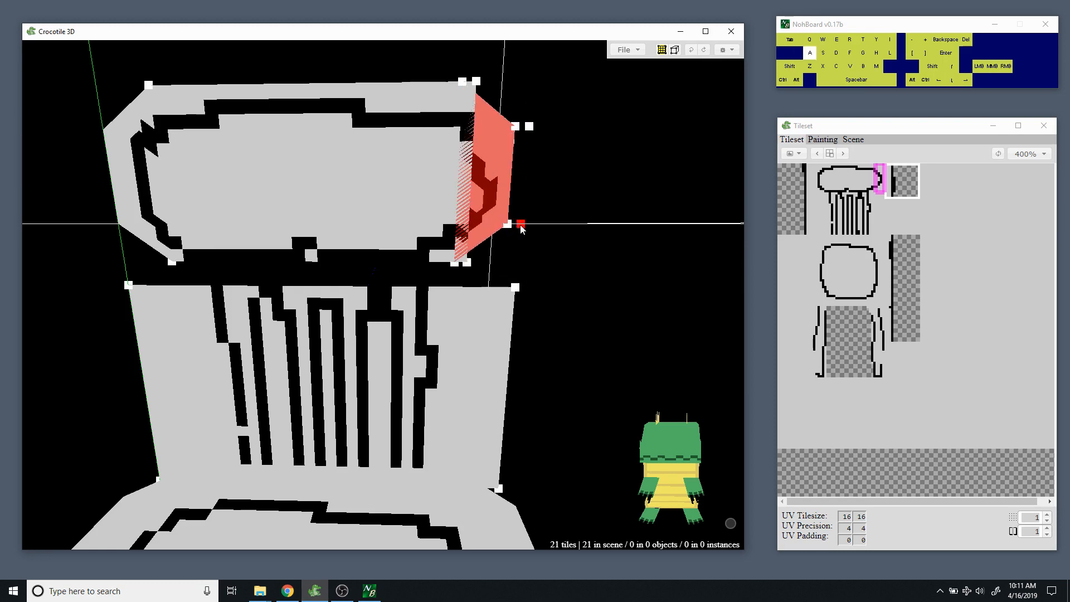
key("d")
key("a")
key("space")
left_click_drag(531, 227, 446, 229)
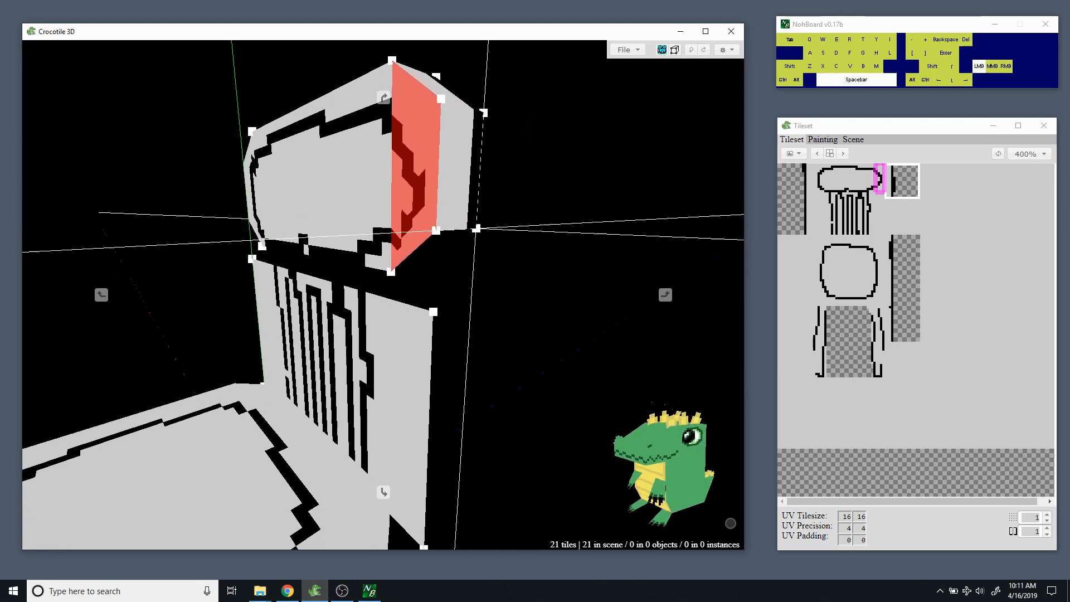
left_click_drag(552, 237, 512, 249)
middle_click_drag(513, 248, 537, 204)
mouse_move(452, 234)
left_mouse_down()
mouse_move(429, 234)
mouse_move(468, 234)
mouse_move(434, 233)
left_mouse_up()
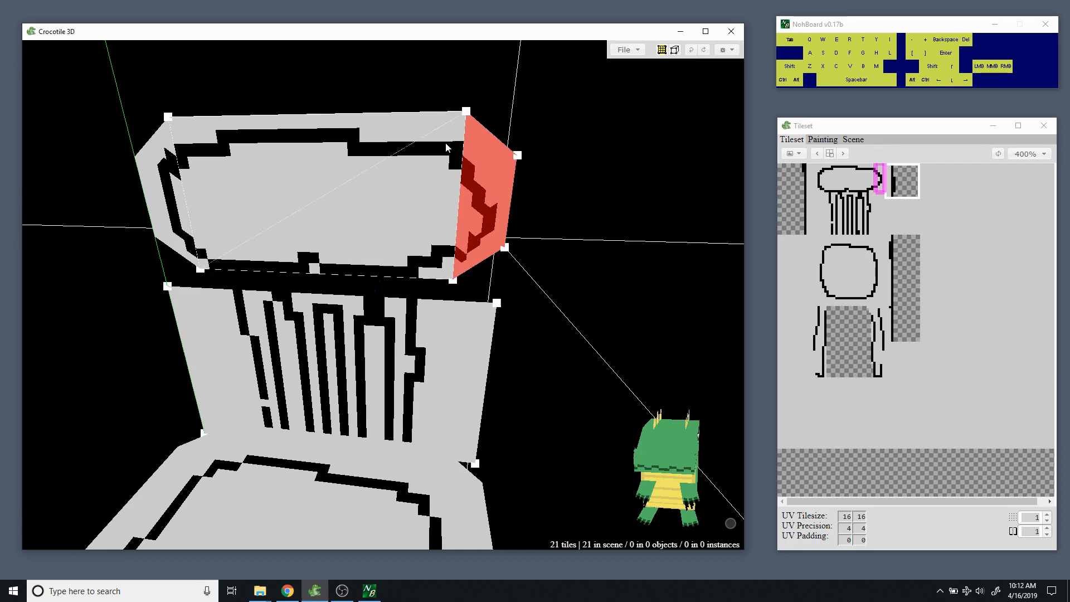
key("space")
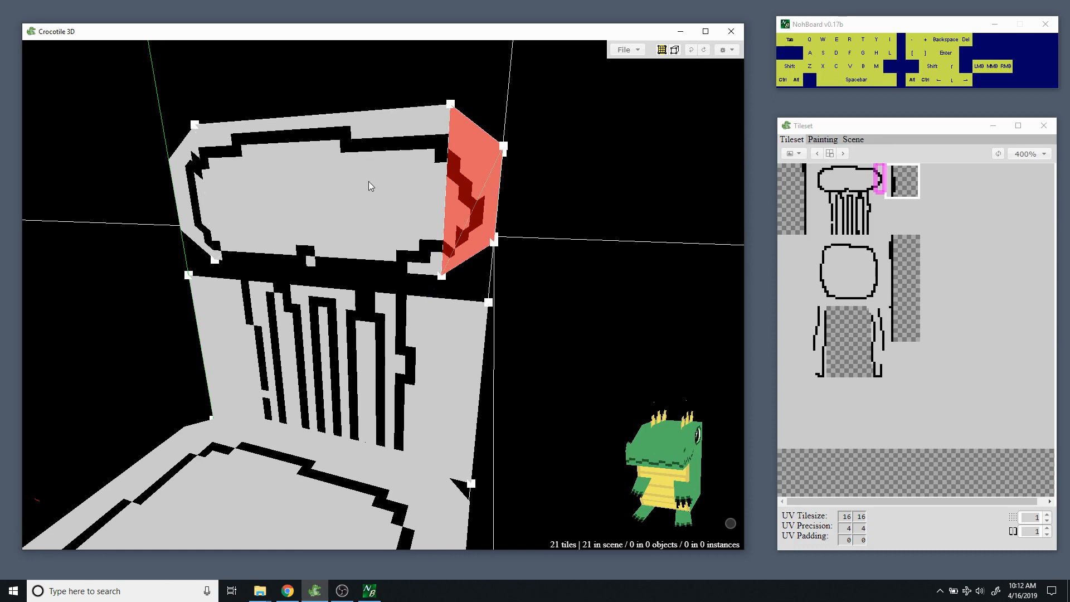
key("space")
left_click_drag(369, 183, 344, 193)
key("ctrl+d")
Move the front and back vertices of the upper backrest's top right corner three grid steps inward and clear the selection.
left_click(478, 132)
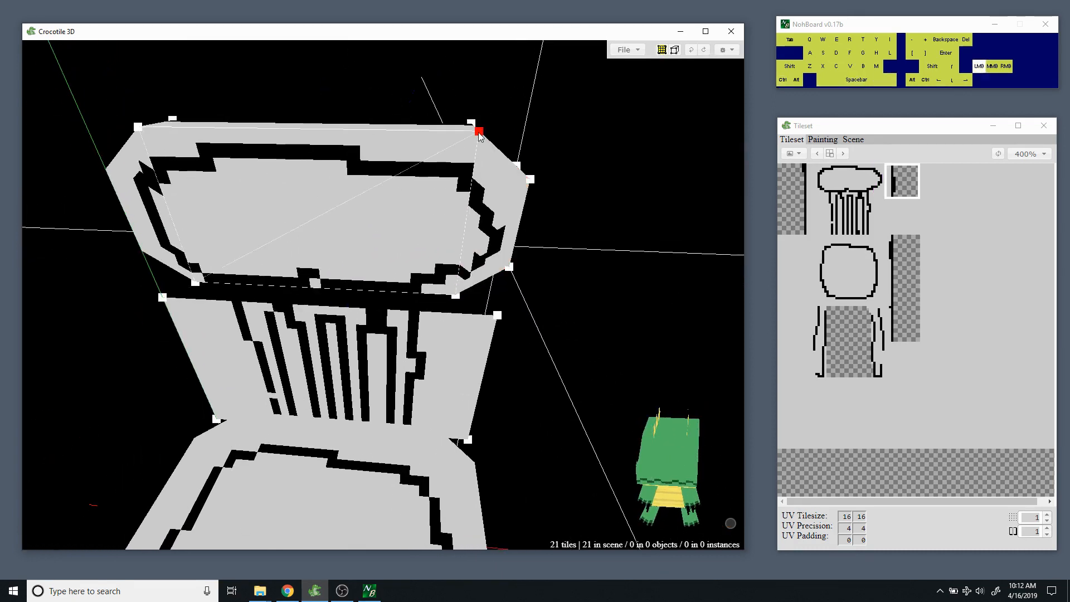
left_click(472, 122)
key("space")
left_click_drag(340, 107, 343, 116)
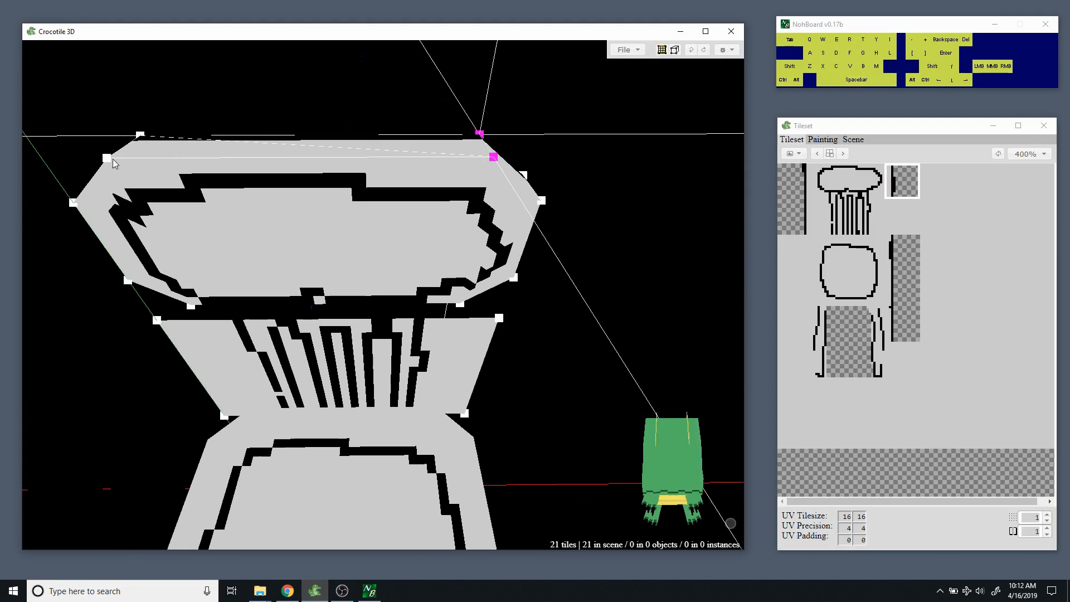
key("a")
key("a")
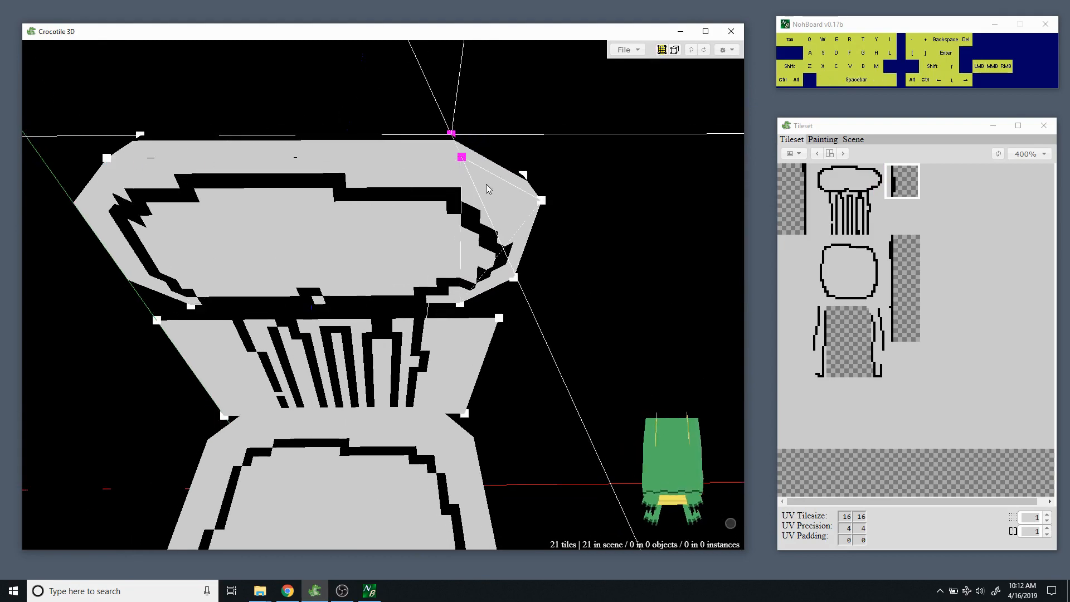
key("space")
left_click_drag(528, 228, 461, 232)
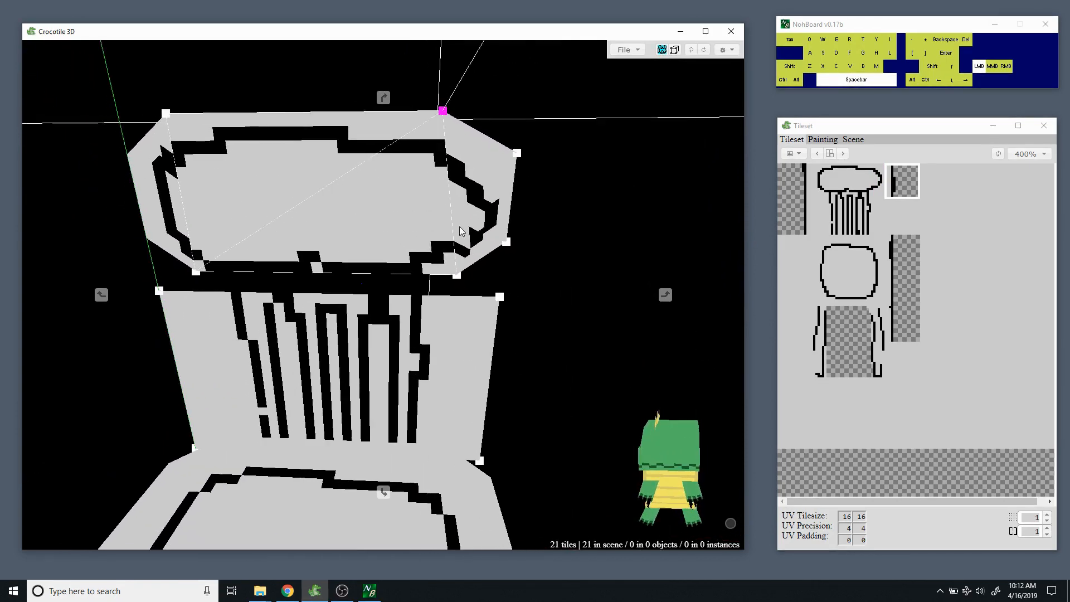
key("space")
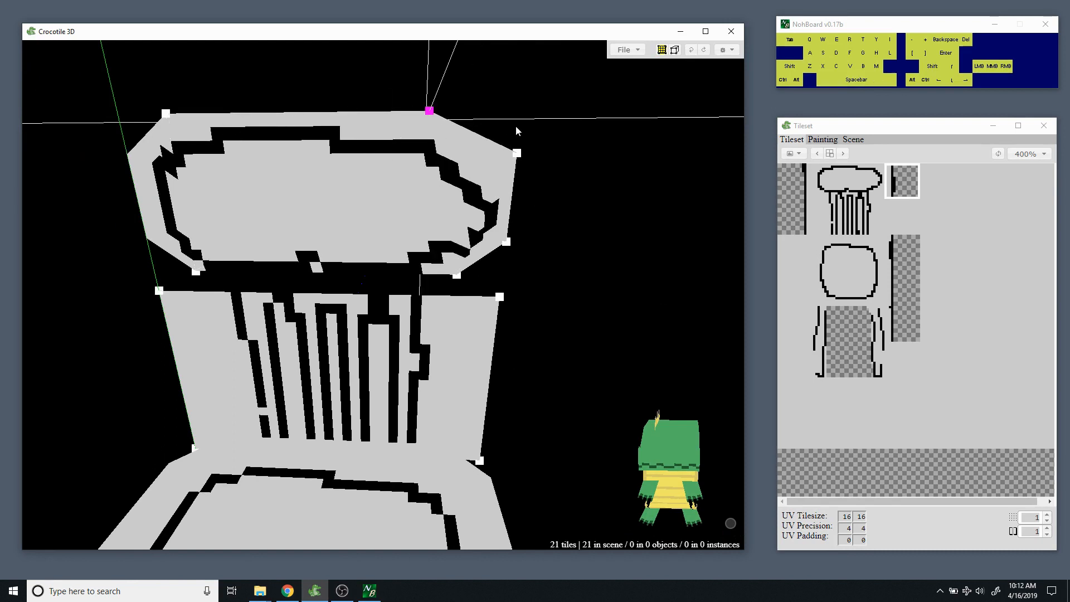
key("ctrl+d")
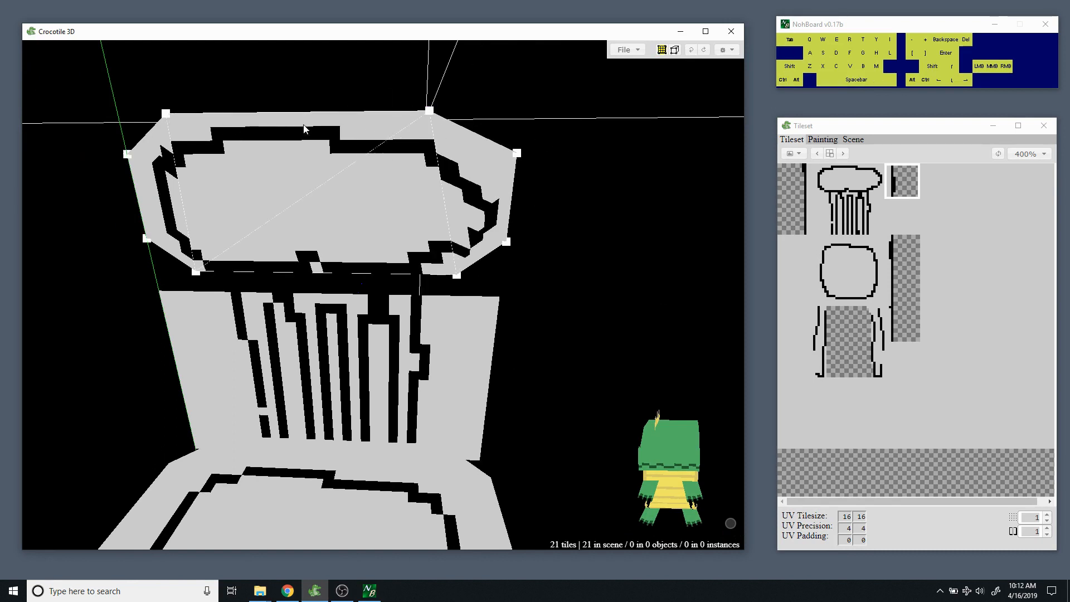
Move the front and back vertices of the upper backrest's top left corner three grid steps inward and clear the selection.
key("space")
left_click_drag(173, 115, 35, 137)
left_click(113, 149)
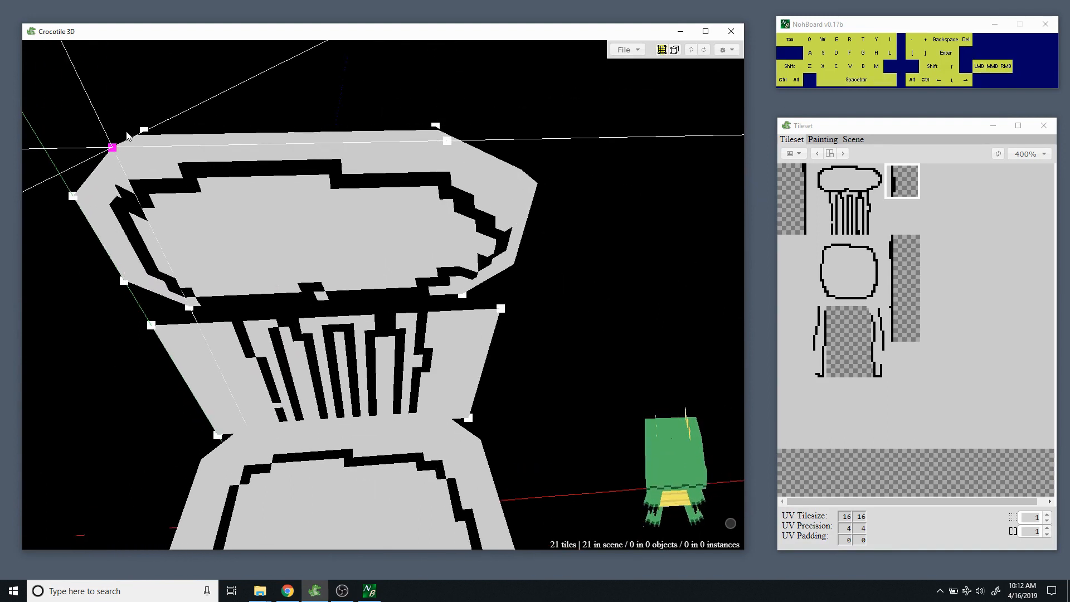
left_click(144, 131)
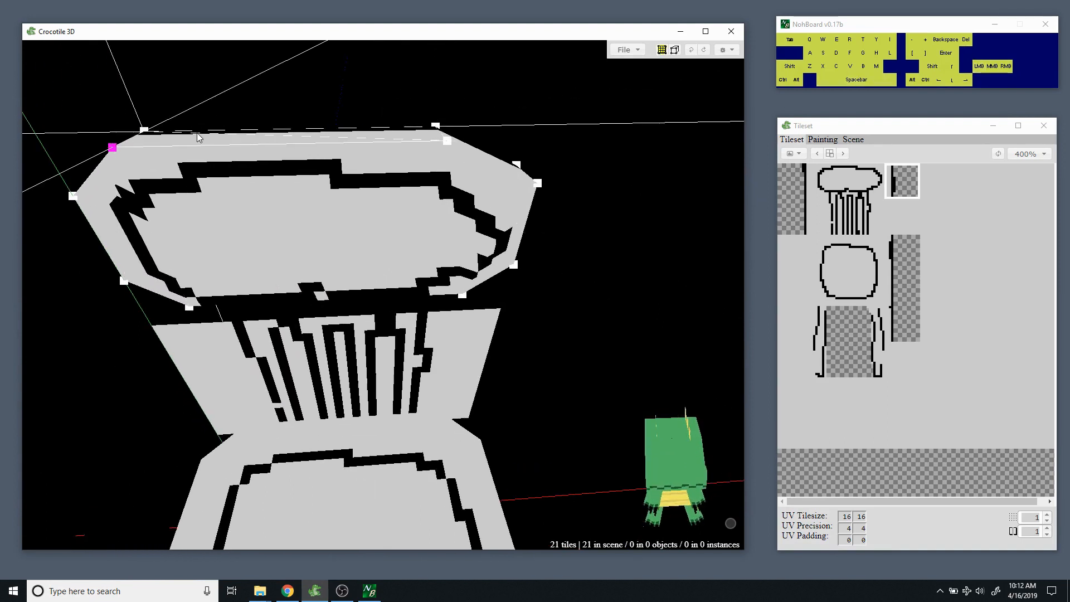
key("d")
key("d")
key("d")
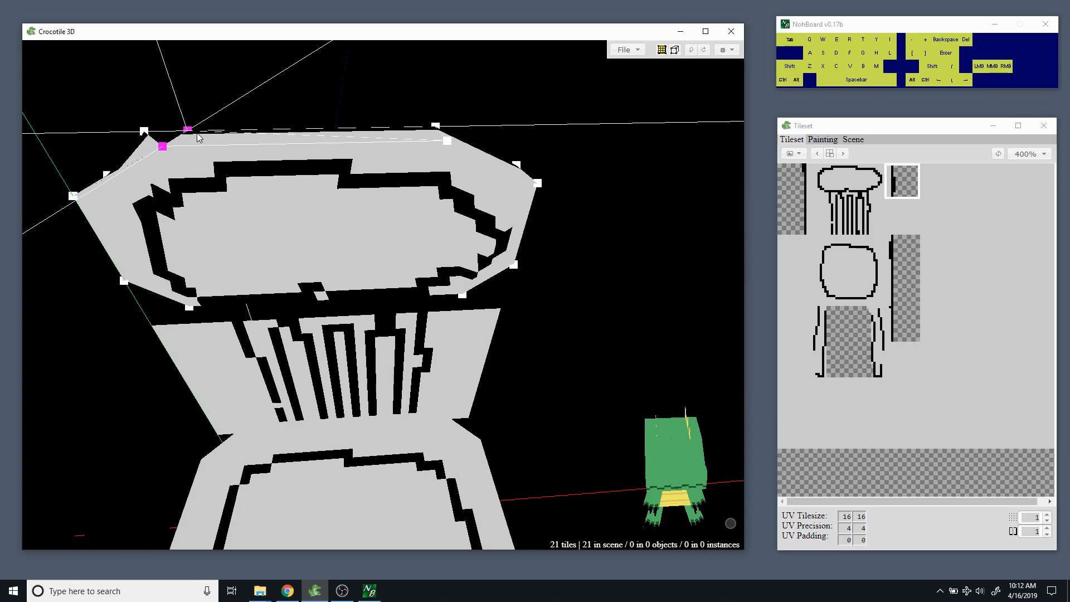
key("ctrl+d")
Move the leftover back vertices at the upper backrest's top left corner onto the shifted corner to close the gap.
key("space")
left_click_drag(246, 126, 241, 195)
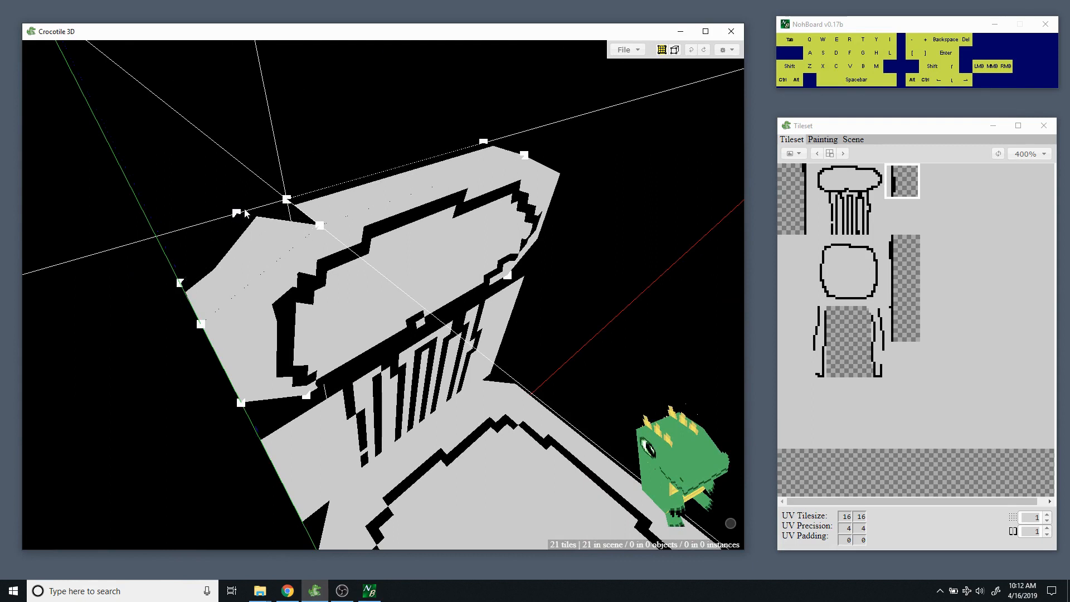
mouse_move(238, 218)
left_mouse_down()
mouse_move(231, 189)
mouse_move(144, 211)
mouse_move(240, 147)
mouse_move(222, 135)
mouse_move(252, 98)
mouse_move(220, 174)
mouse_move(288, 204)
mouse_move(253, 213)
mouse_move(289, 202)
mouse_move(281, 179)
mouse_move(301, 218)
mouse_move(235, 249)
mouse_move(487, 145)
mouse_move(254, 209)
mouse_move(291, 203)
mouse_move(262, 217)
mouse_move(286, 210)
left_mouse_up()
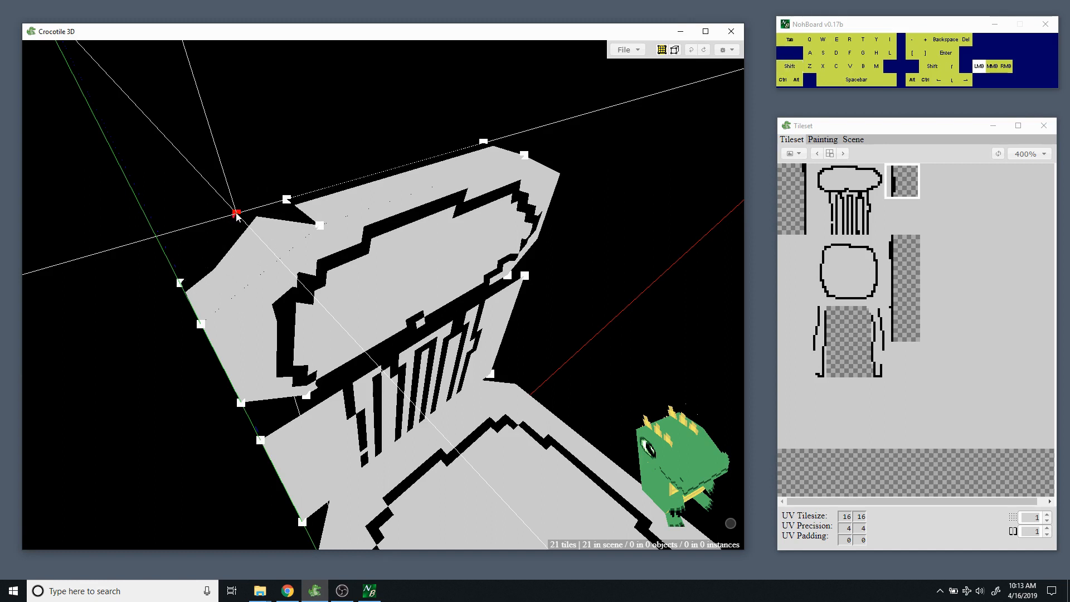
left_click_drag(293, 198, 268, 181)
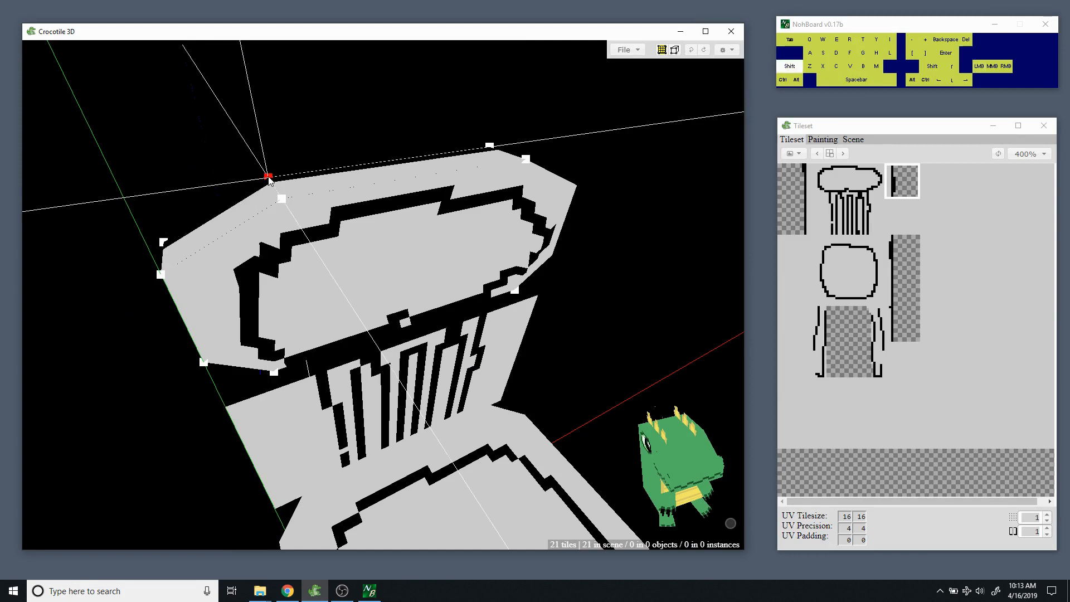
key("space")
mouse_move(323, 158)
left_mouse_down()
mouse_move(278, 158)
mouse_move(318, 156)
mouse_move(323, 189)
mouse_move(322, 157)
left_mouse_up()
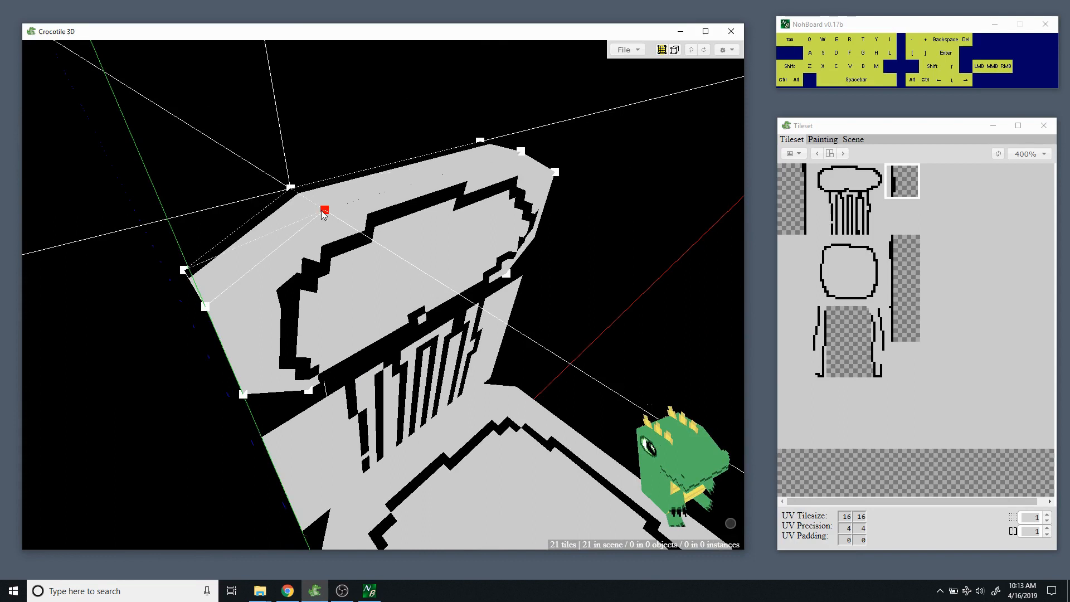
left_click_drag(324, 212, 486, 234)
key("Caps_Lock")
key("Caps_Lock")
key("space")
key("space")
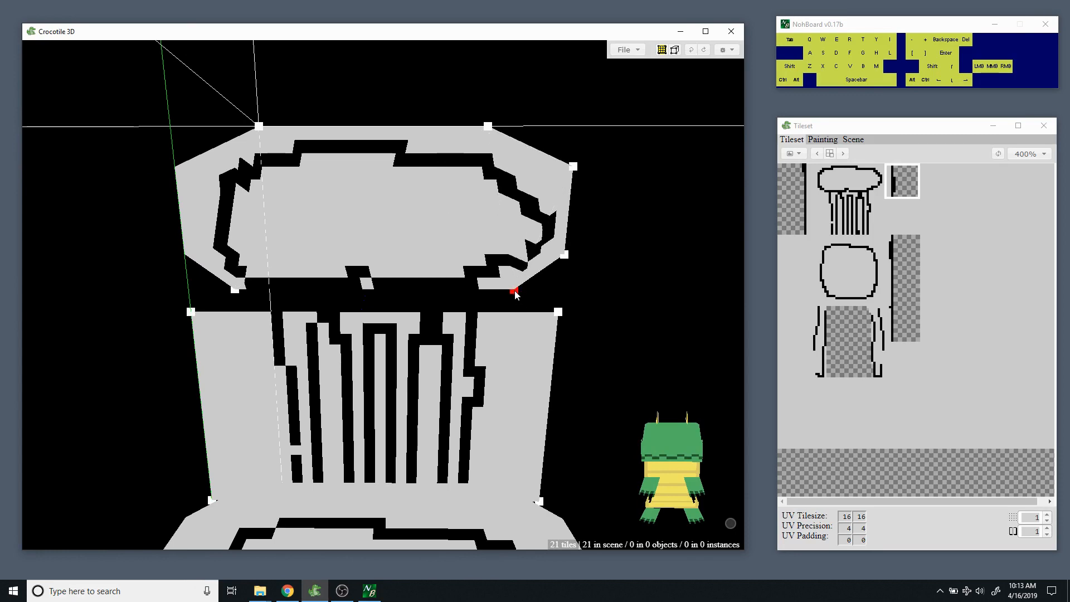
Lower the front and back bottom vertices of the upper backrest's right side tile three grid steps.
left_click_drag(516, 296, 431, 225)
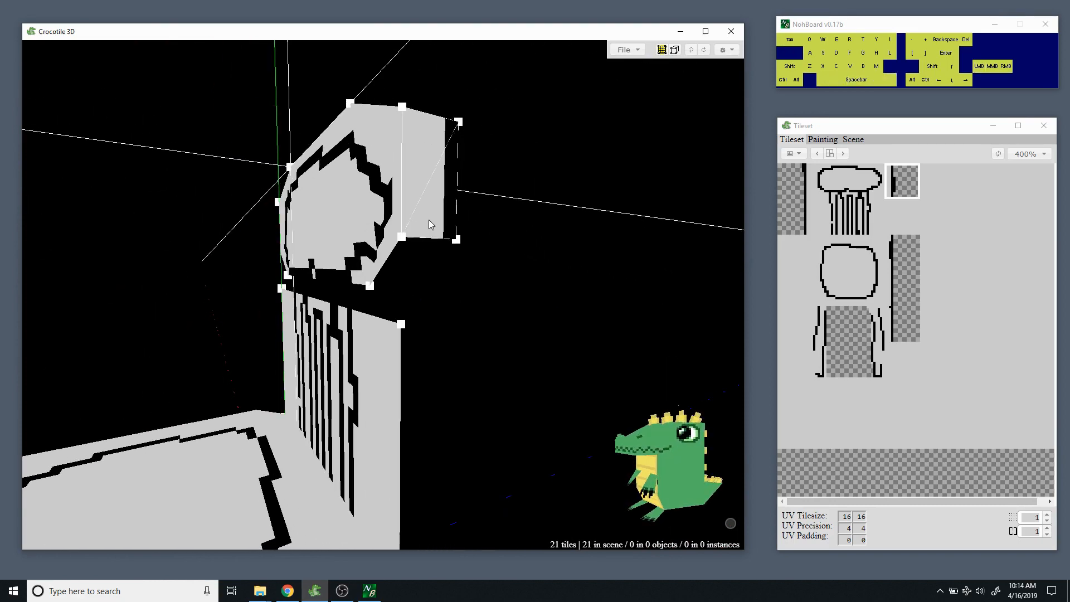
left_click(435, 230)
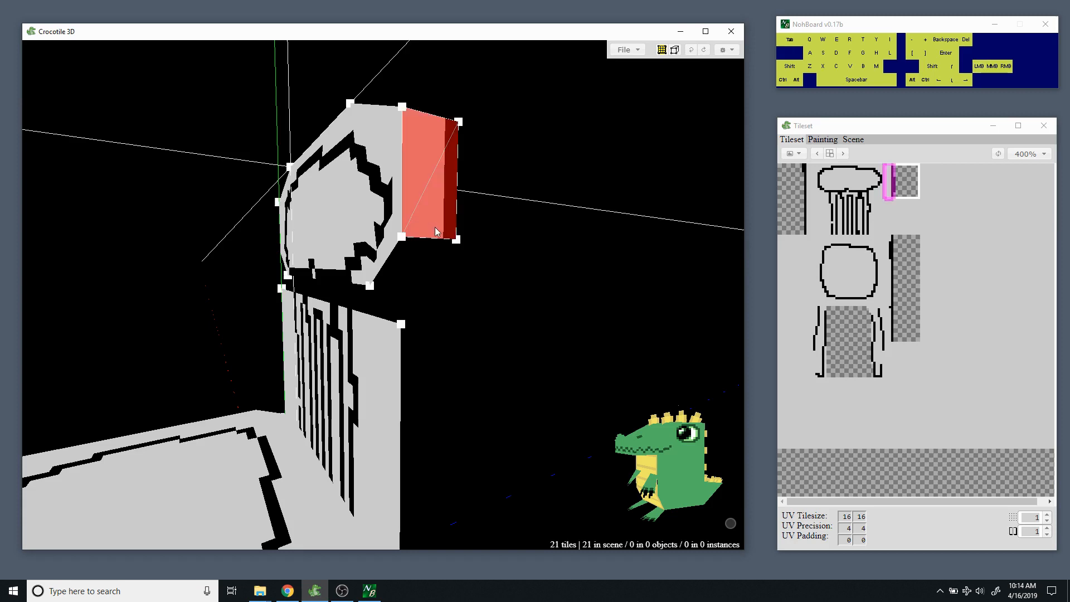
left_click_drag(431, 231, 344, 228)
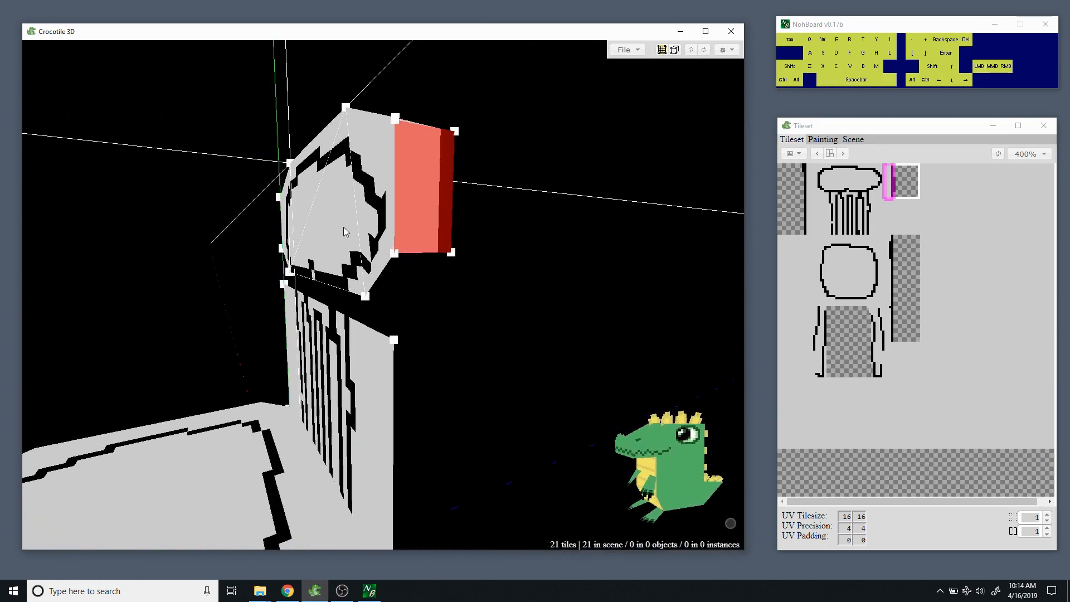
left_click(440, 248)
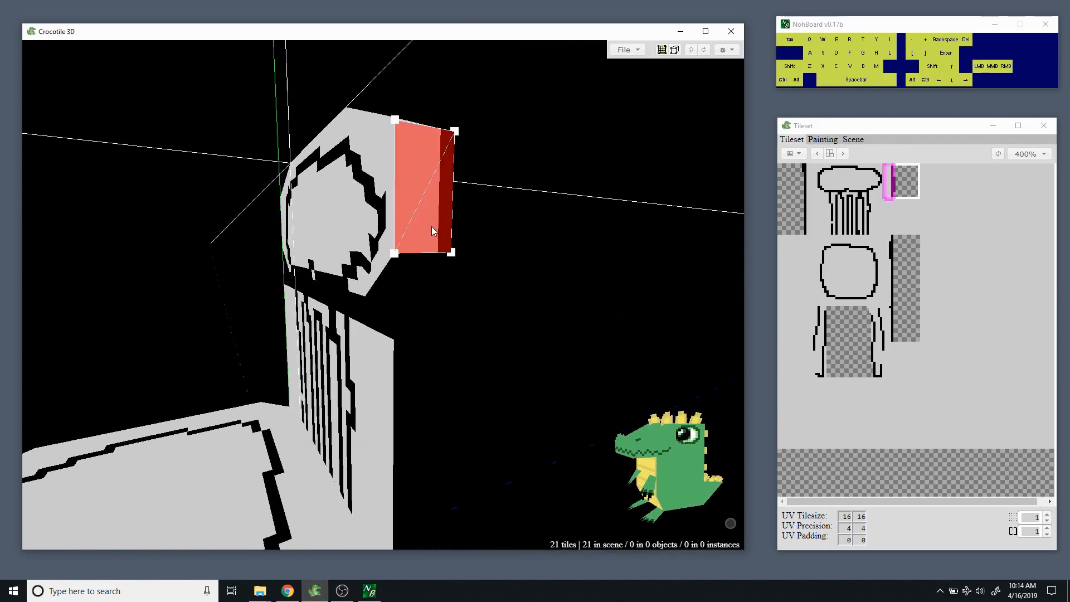
key("d")
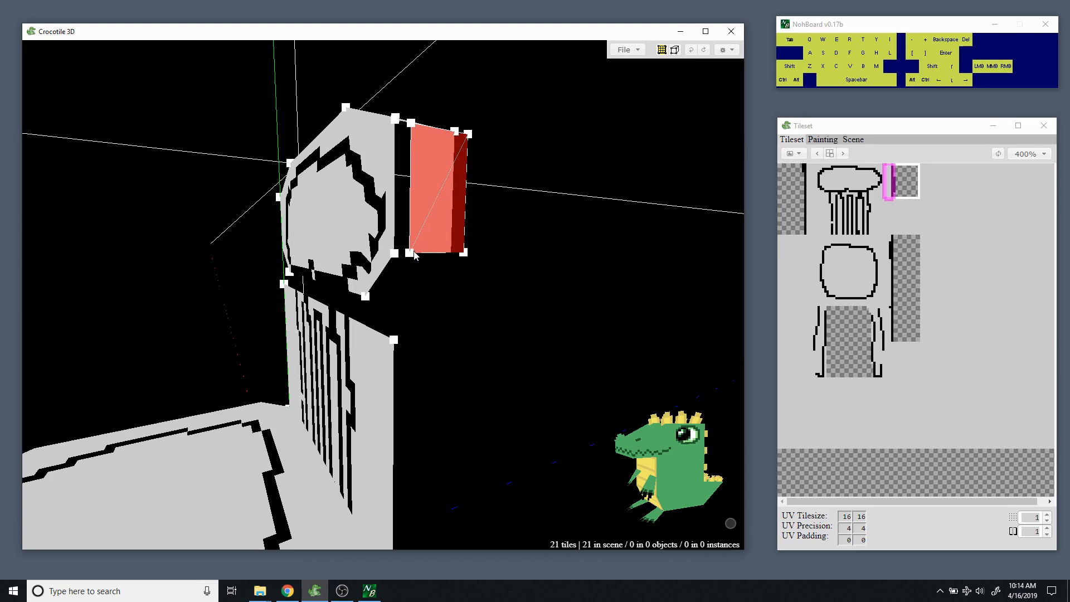
right_click(411, 253)
right_click(465, 254)
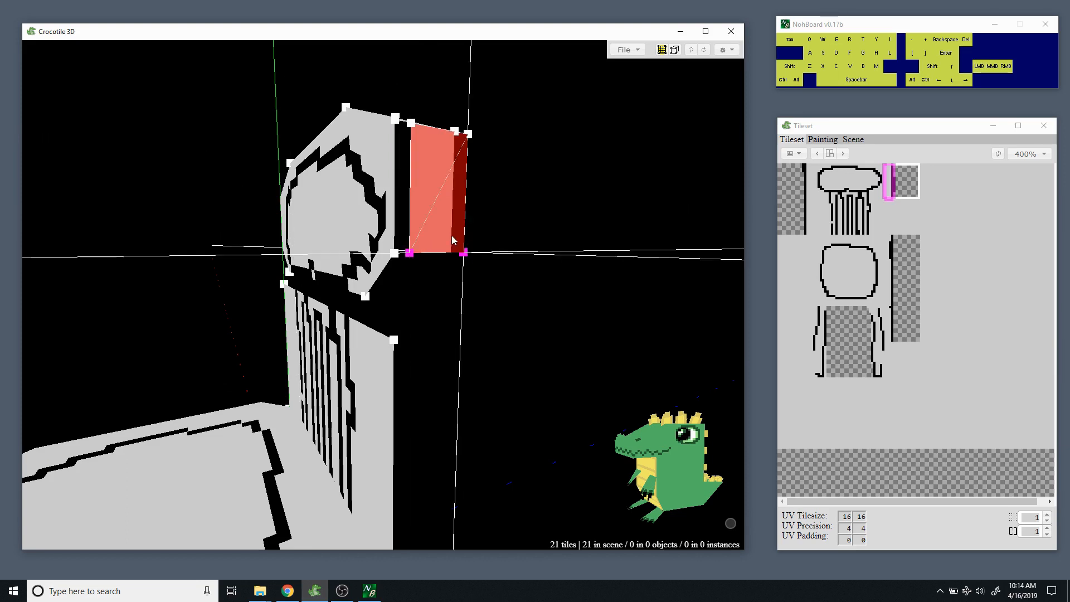
left_click(453, 241)
key("s")
key("s")
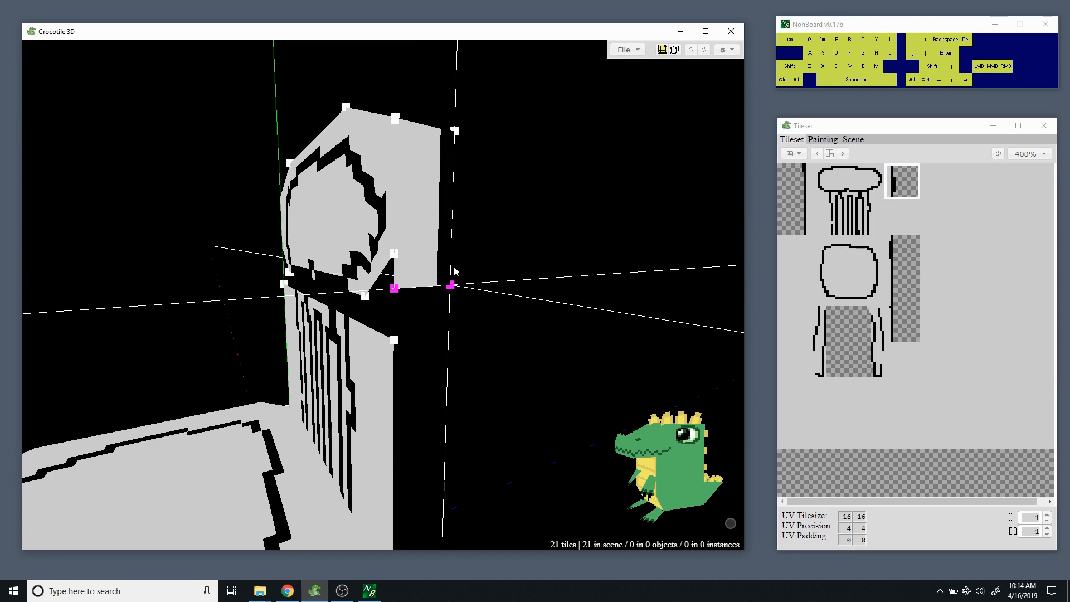
left_click_drag(455, 268, 474, 276)
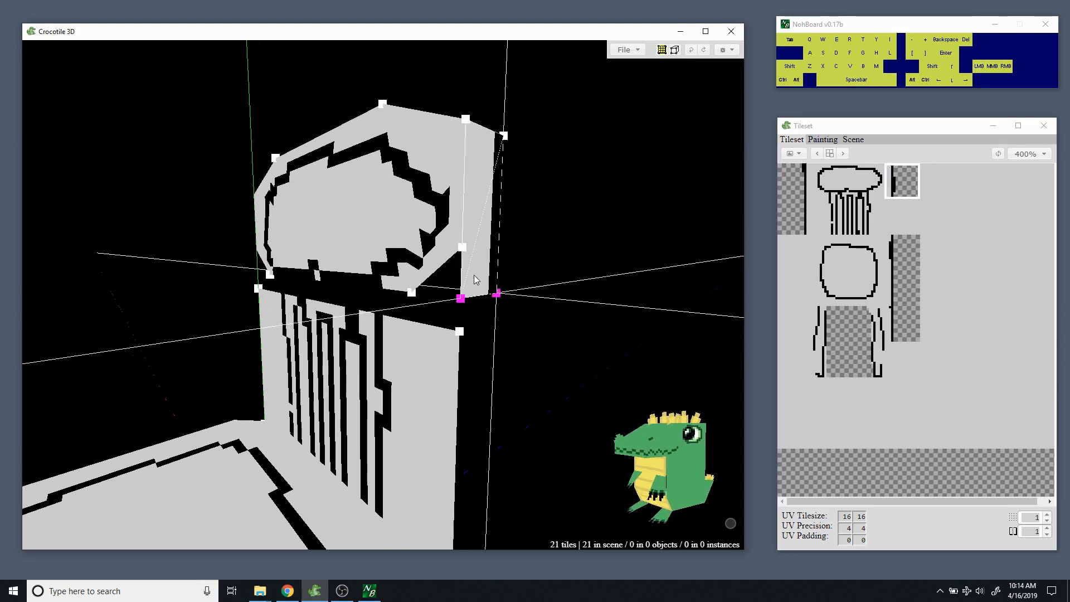
Split the upper backrest's right side tile horizontally at the vertex where the lower right bevel begins.
middle_click(478, 272)
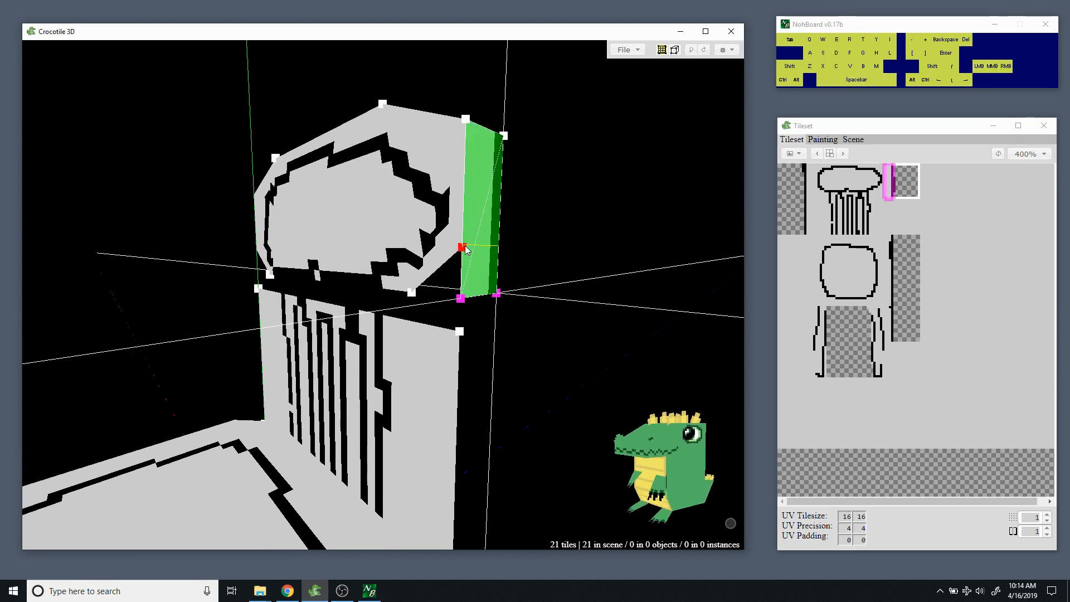
left_click_drag(486, 260, 468, 253)
right_click(420, 247)
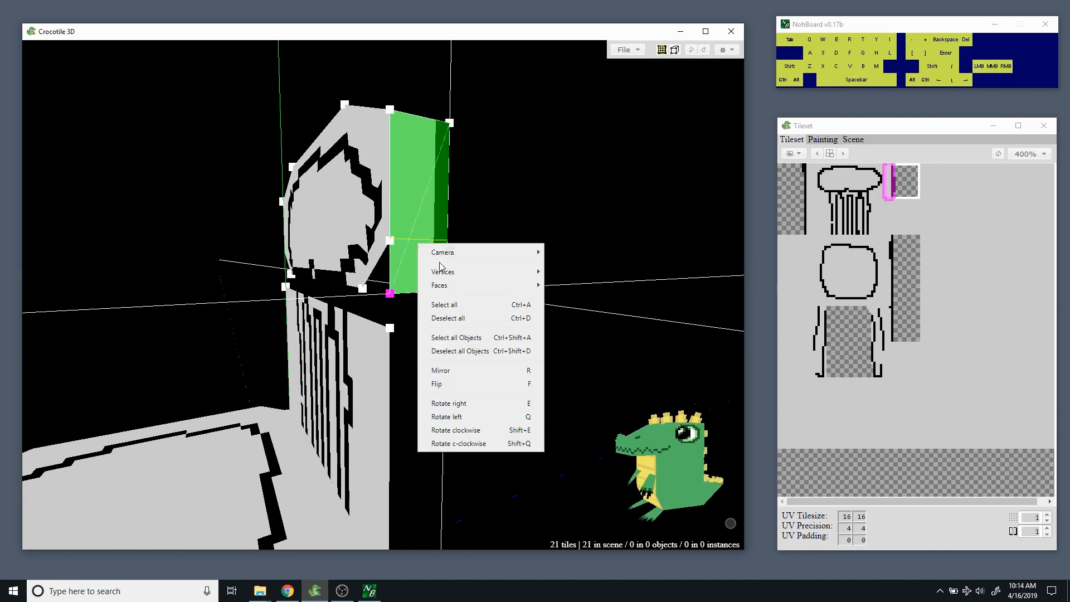
mouse_move(529, 285)
left_click(573, 350)
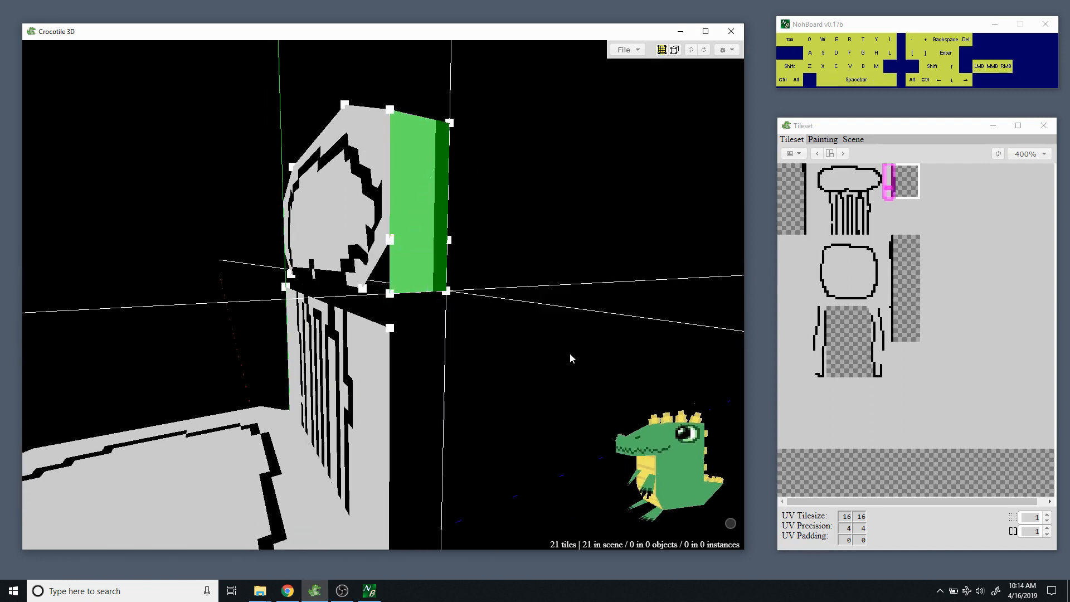
middle_click(438, 269)
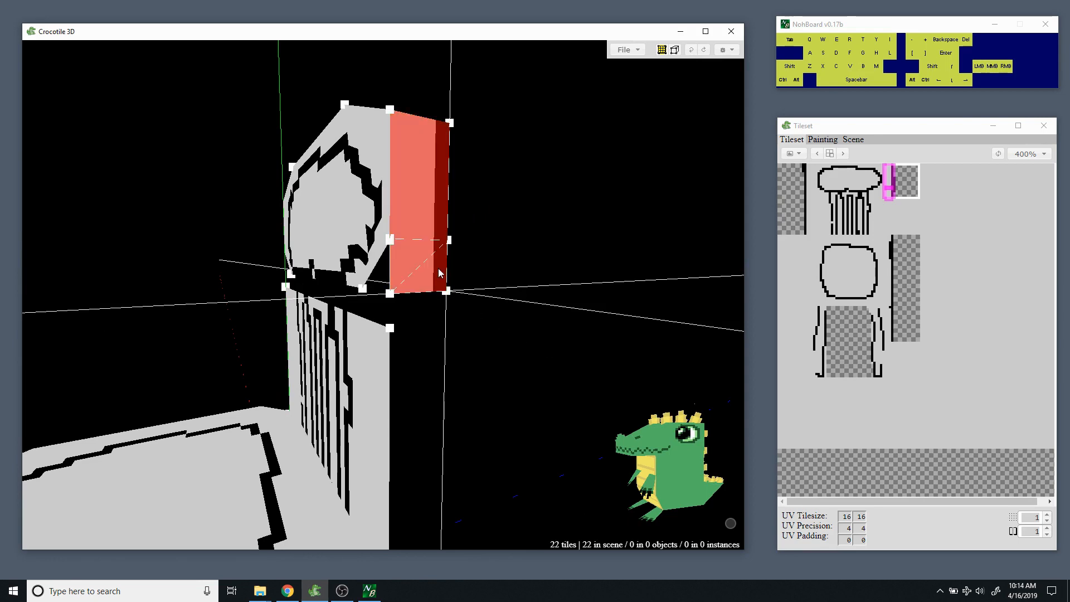
left_click(412, 219)
Move the bottom vertices of the split right side tile four grid steps inward to cover the lower bevel, and clear the selection.
left_click_drag(412, 234, 471, 273)
left_click(488, 268)
left_click(549, 305)
left_click_drag(518, 342, 535, 311)
key("a")
key("a")
key("a")
key("a")
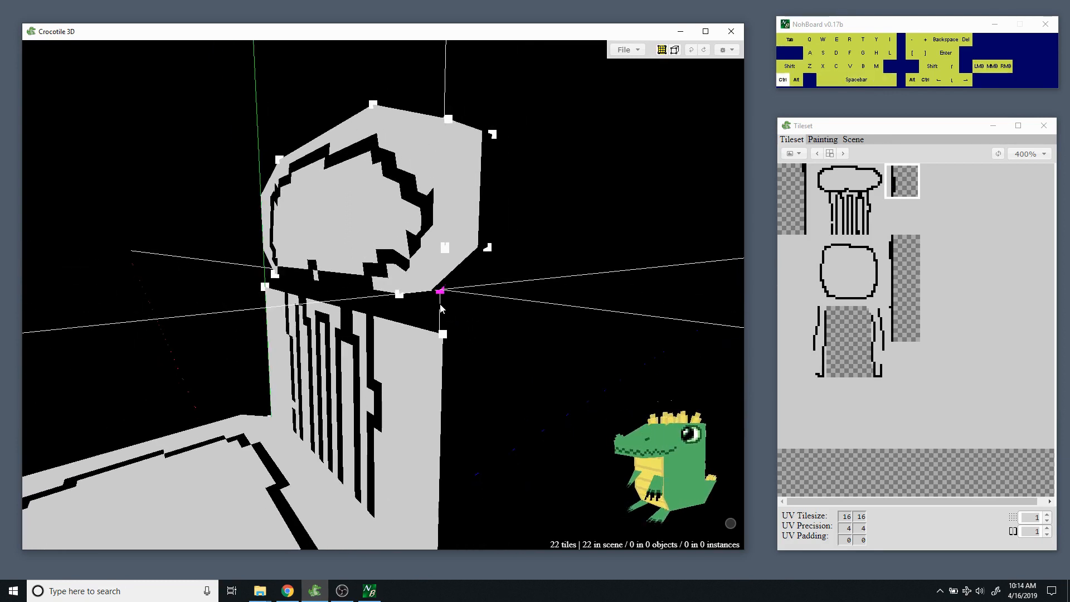
left_click_drag(455, 322, 485, 324)
left_click_drag(523, 262, 479, 260)
left_click_drag(375, 221, 549, 198)
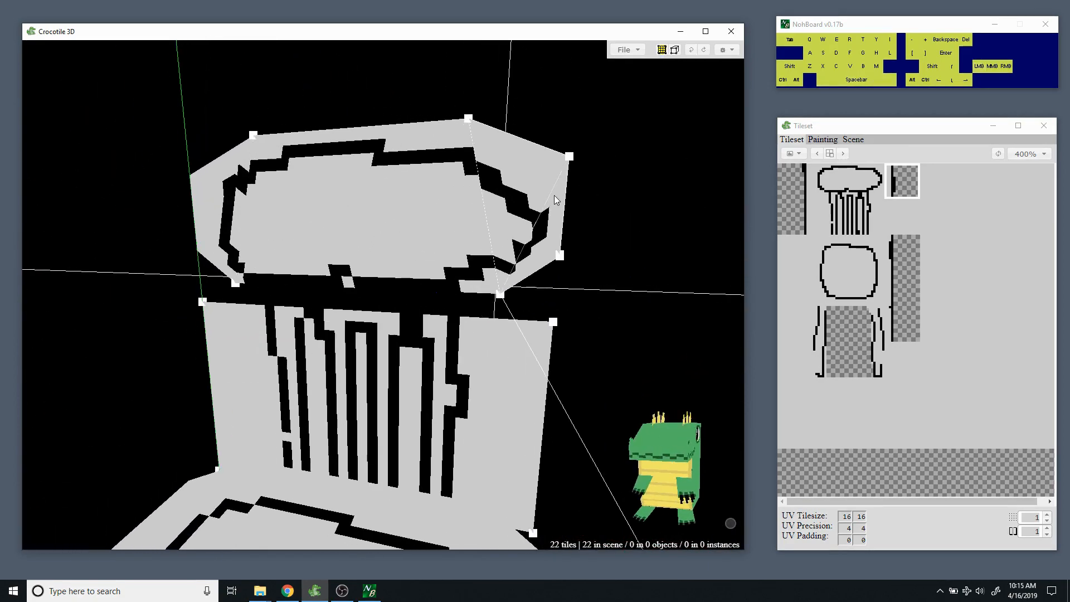
Move the vertices of the upper backrest's lower right bevel tile one grid step inward and clear the selection.
left_click_drag(413, 242, 483, 259)
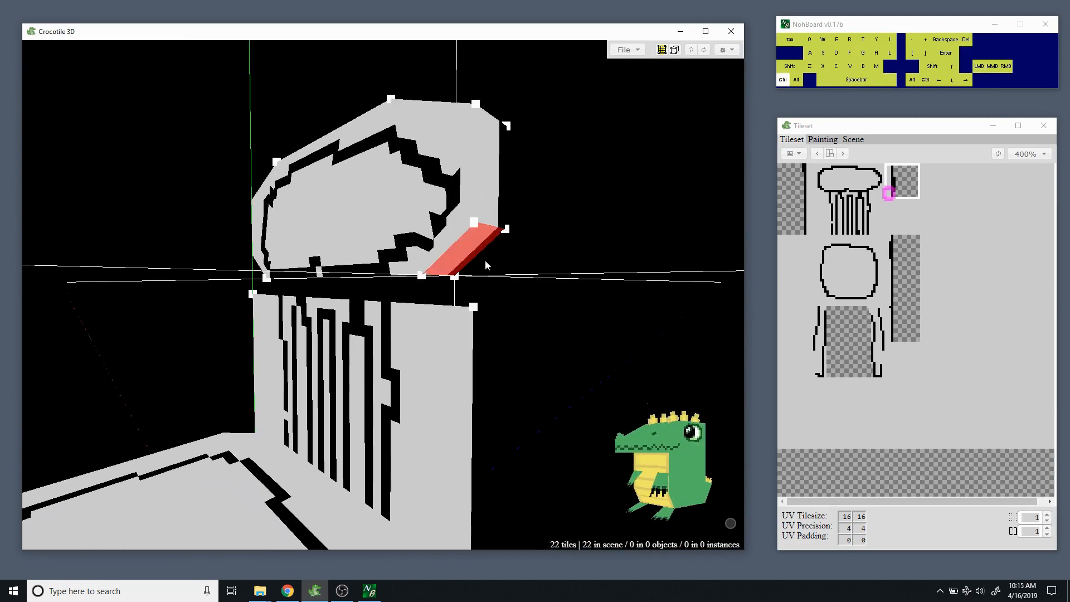
key("ctrl+a")
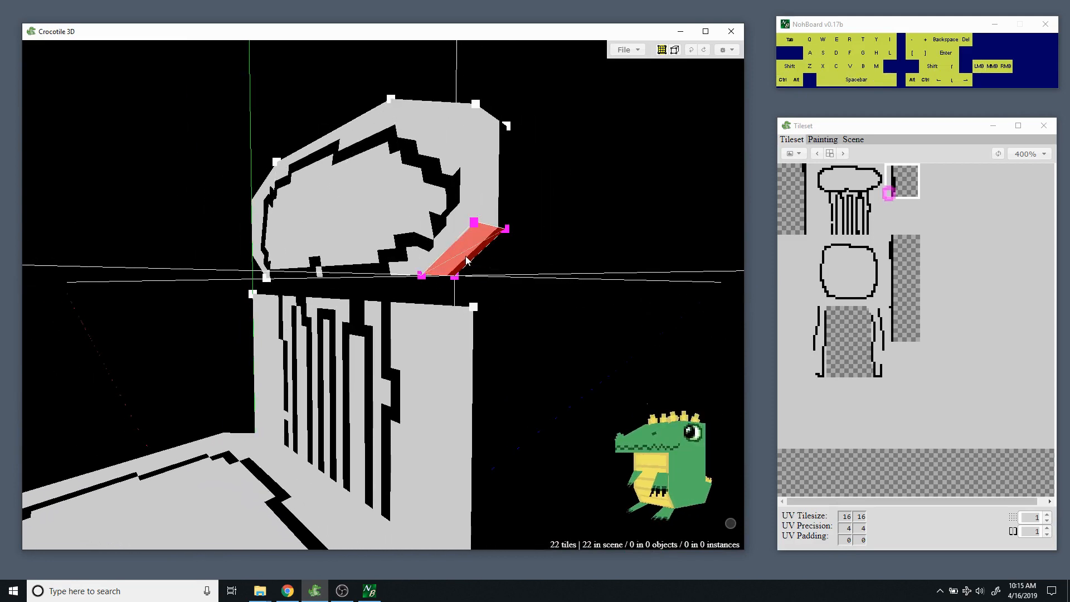
key("d")
left_click_drag(469, 258, 532, 258)
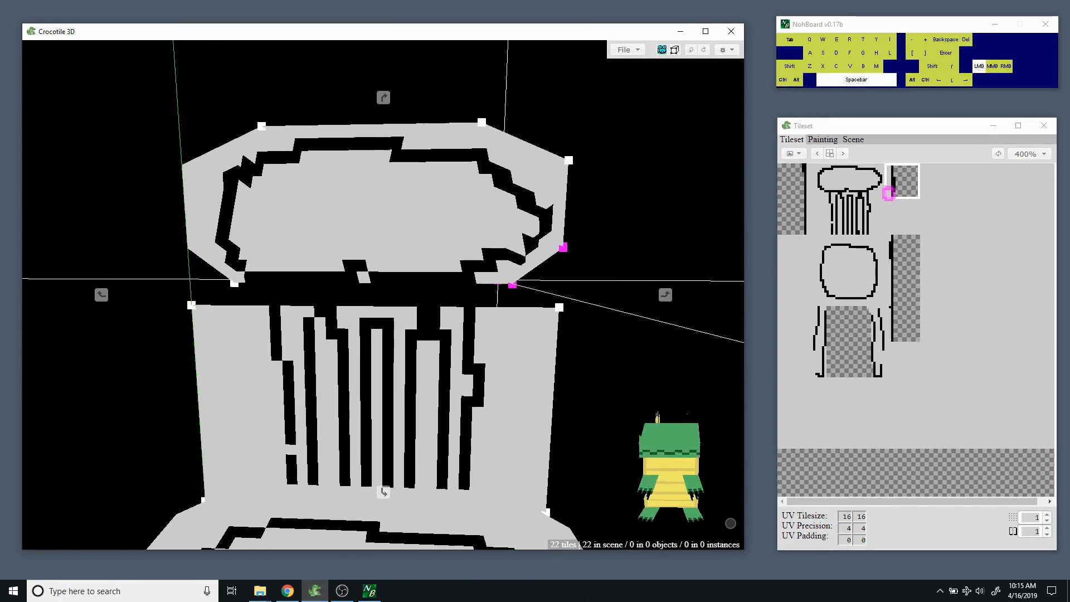
key("a")
key("a")
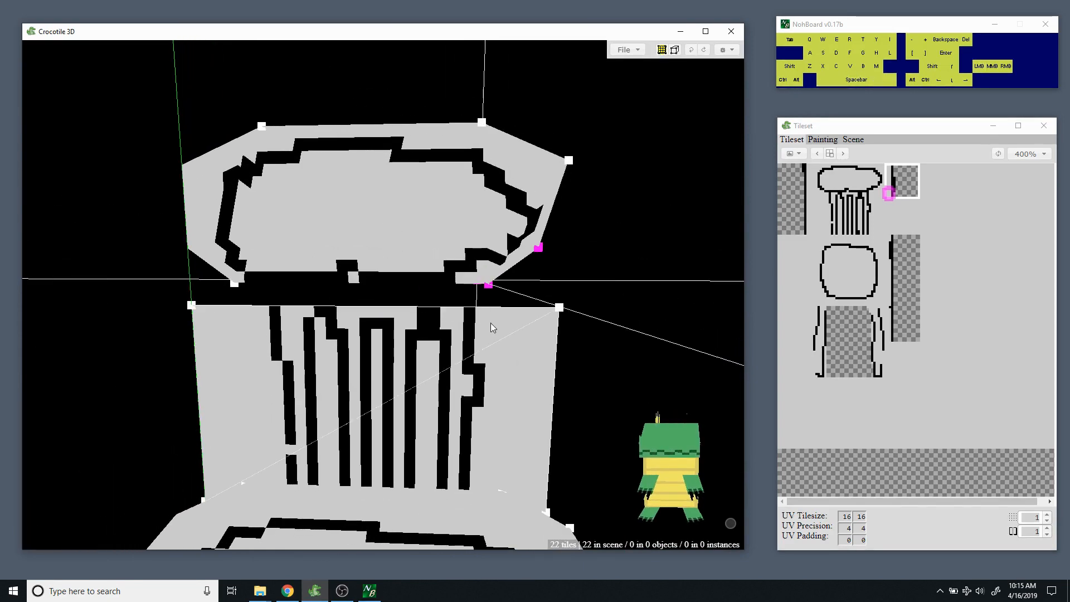
key("d")
key("d")
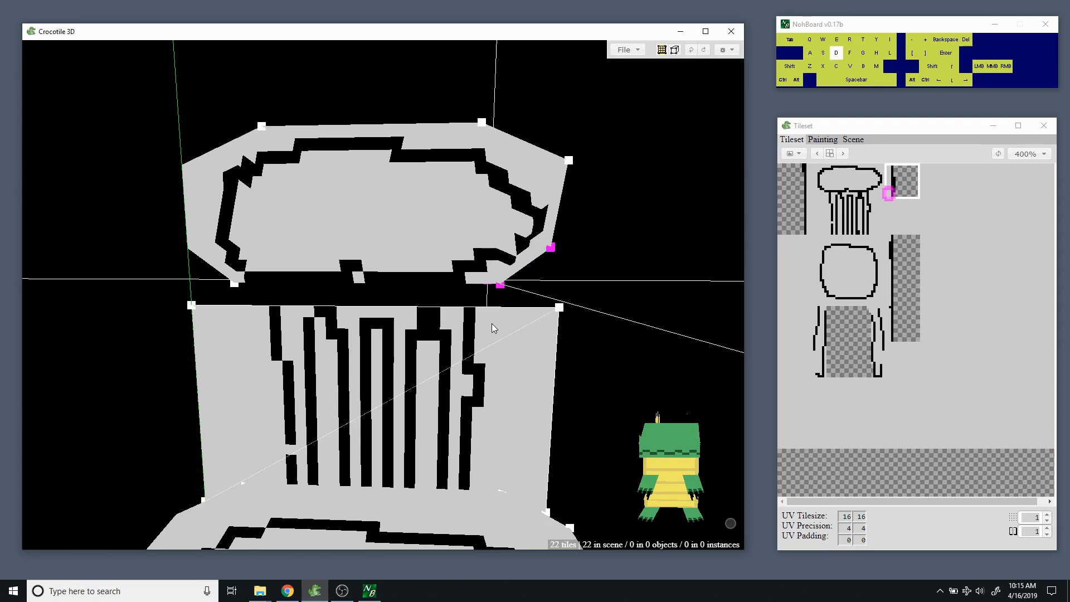
key("ctrl+d")
left_click_drag(519, 314, 532, 334)
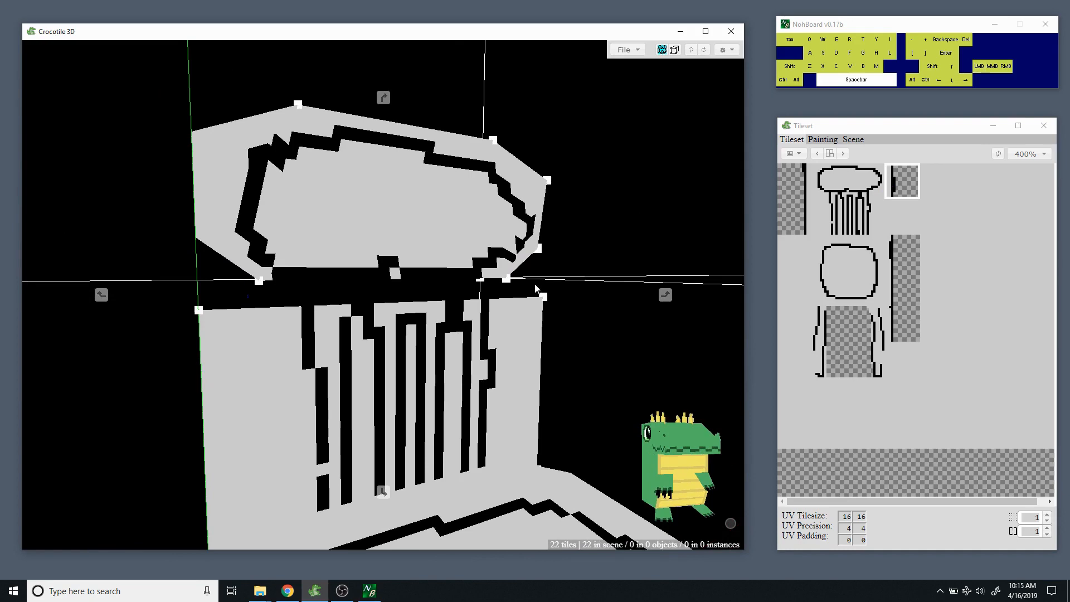
Move the two vertices of the upper backrest's lower left bevel one grid step inward and clear the selection.
left_click(196, 237)
left_click(258, 280)
key("d")
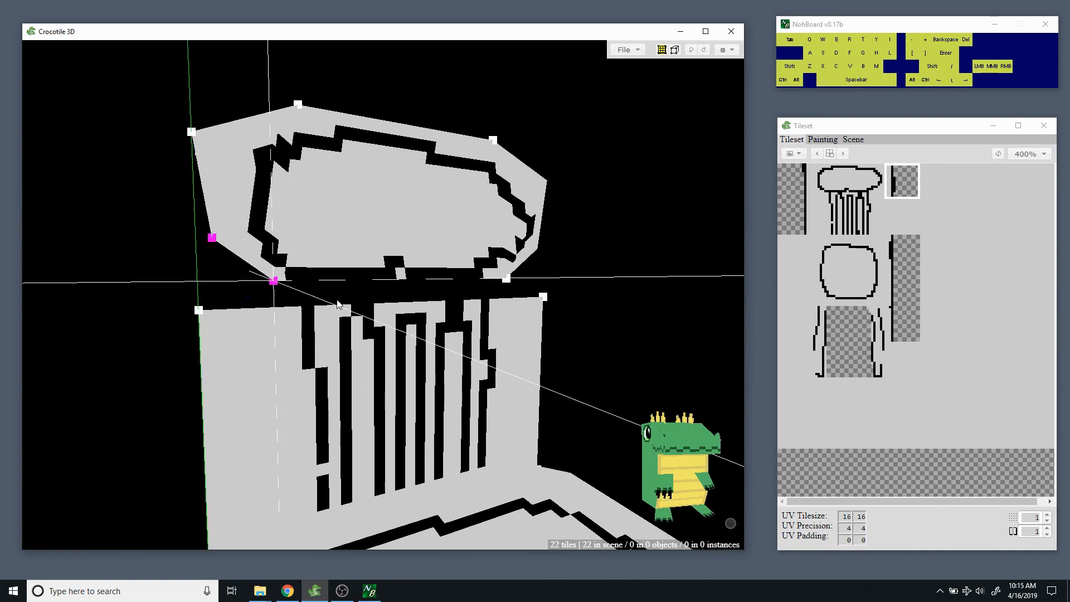
left_click_drag(345, 310, 413, 316)
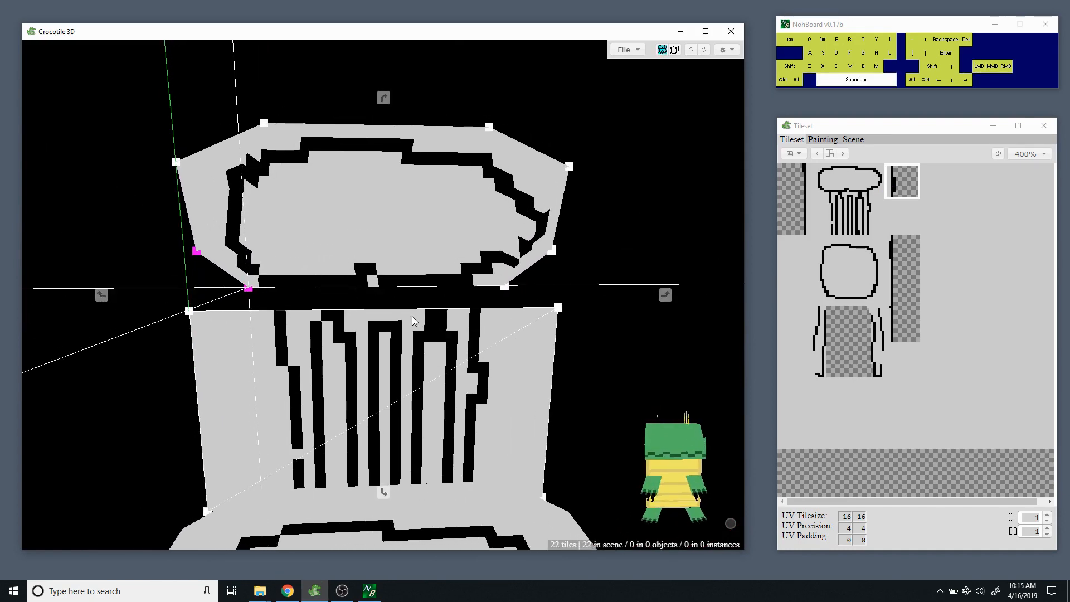
key("ctrl+d")
key("space")
Select the center, left and right front tiles of the upper backrest for editing their texture mapping.
middle_click_drag(396, 295, 394, 357)
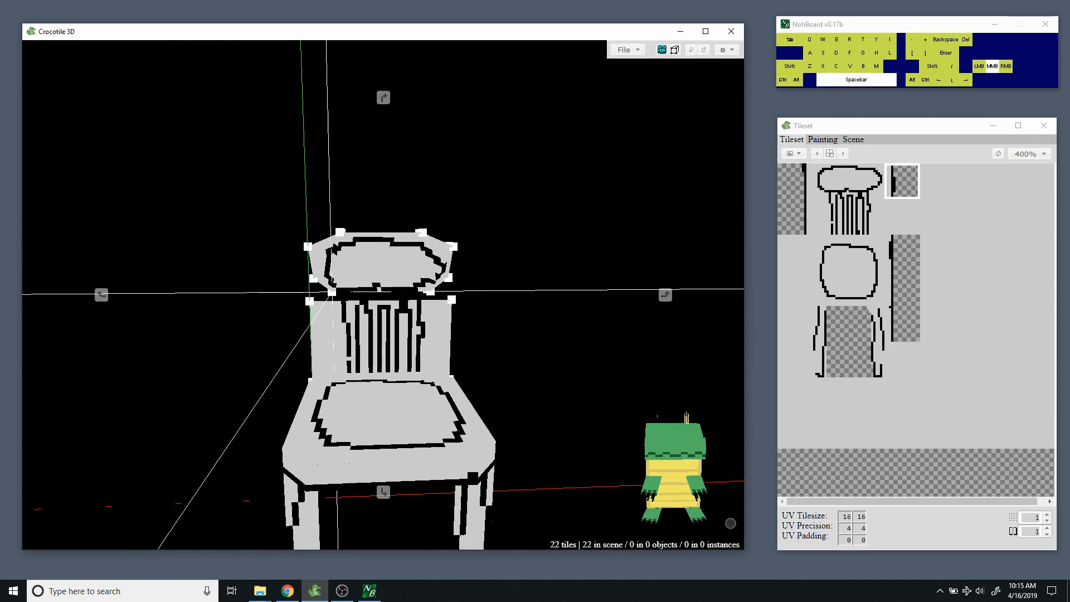
left_click_drag(395, 357, 475, 370)
middle_click_drag(475, 367, 477, 312)
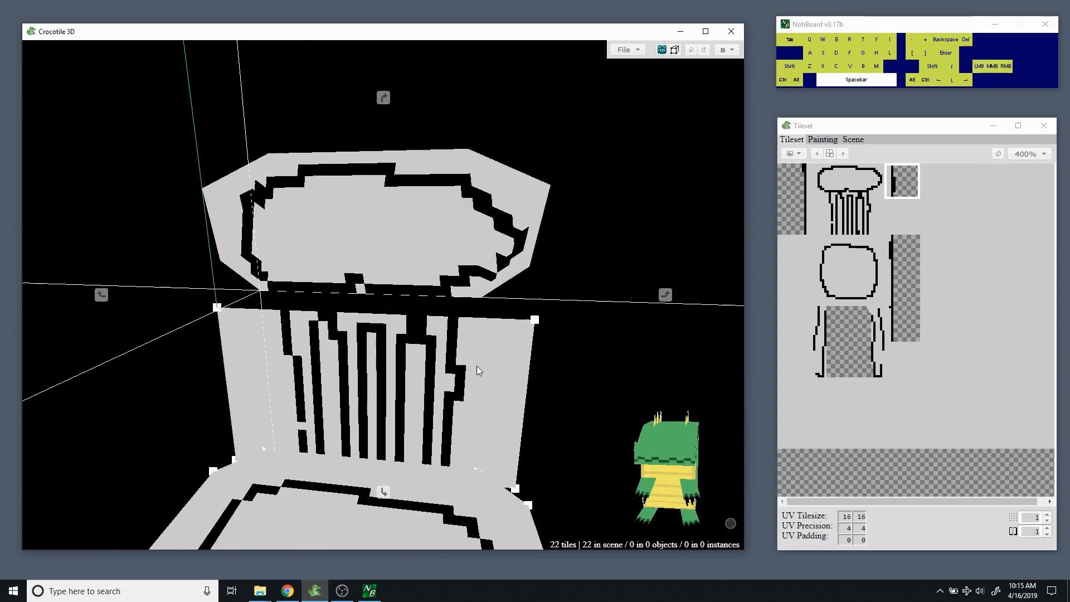
left_click_drag(463, 369, 438, 366)
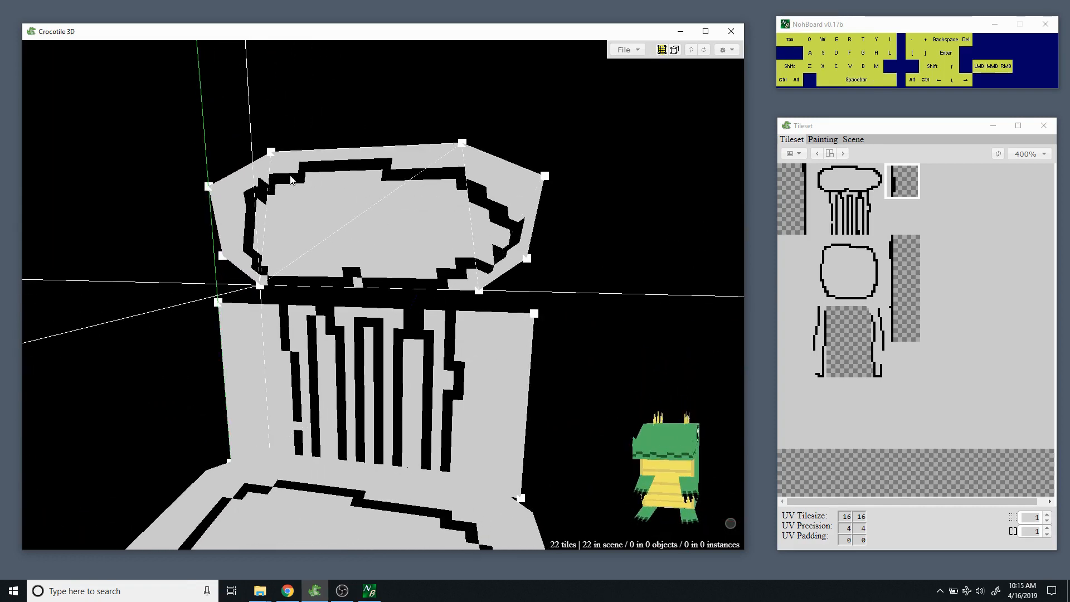
left_click(500, 204)
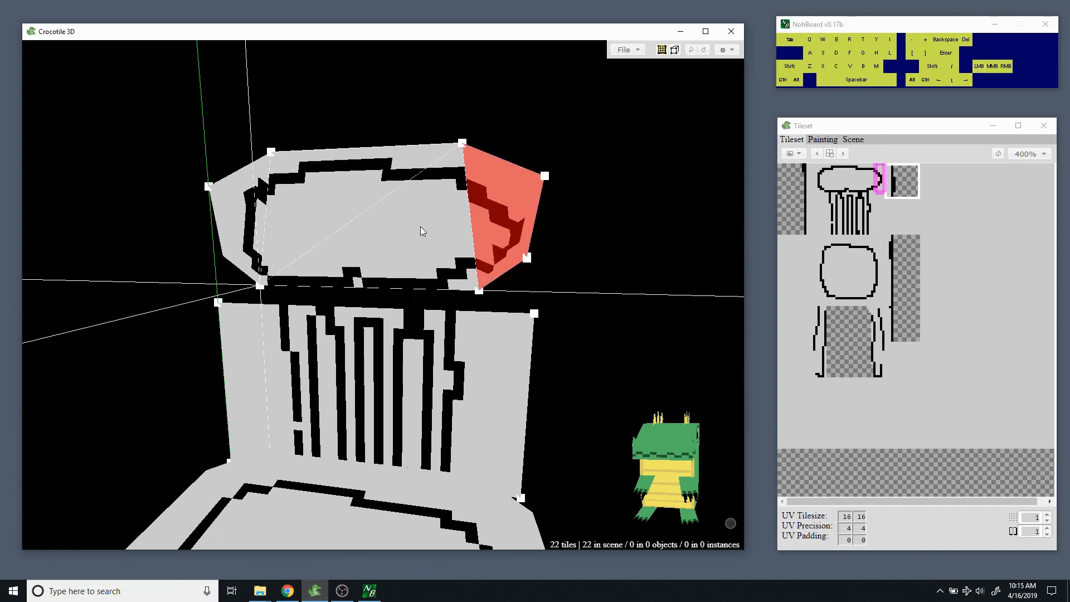
left_click(470, 205, "shift")
left_click(239, 223, "shift")
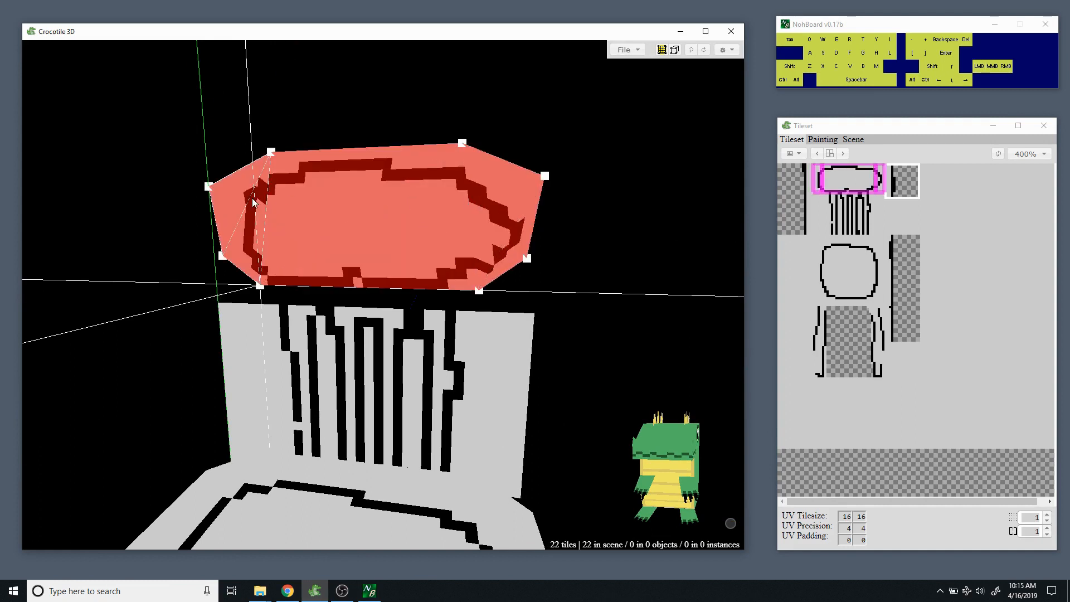
key("space")
right_click_drag(617, 202, 606, 235)
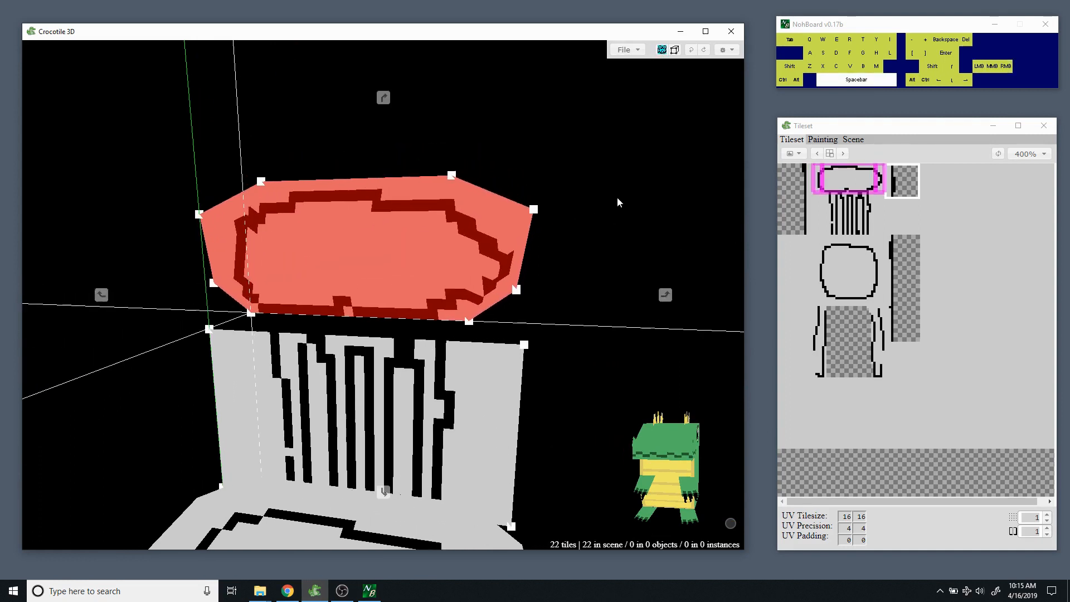
key("space")
left_click_drag(507, 166, 490, 180)
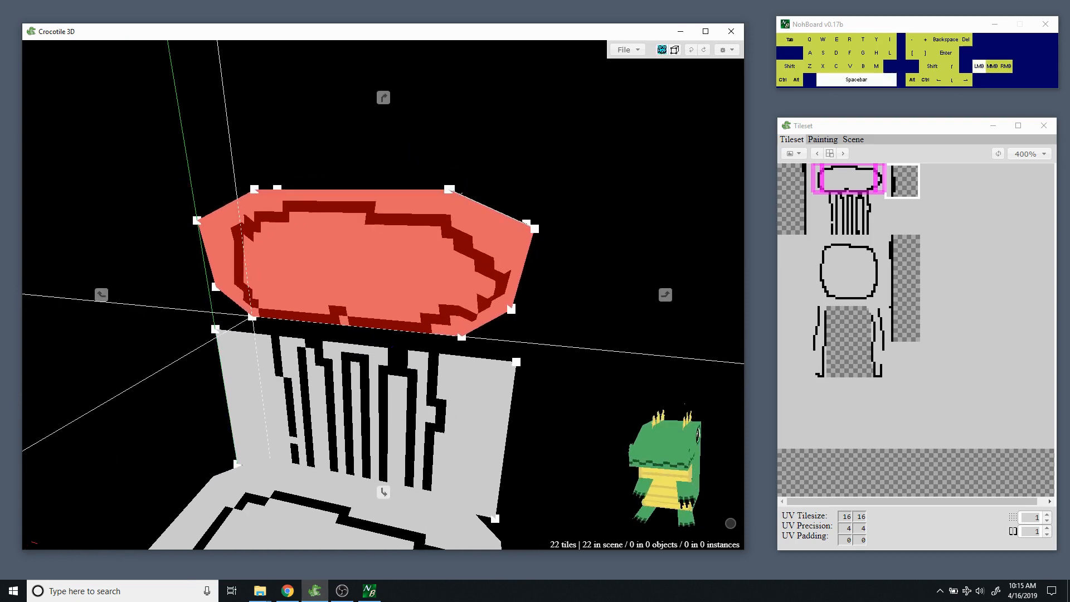
Try shifting the texture coordinate of the upper backrest's top right vertex sideways at the current UV precision.
left_click(450, 188)
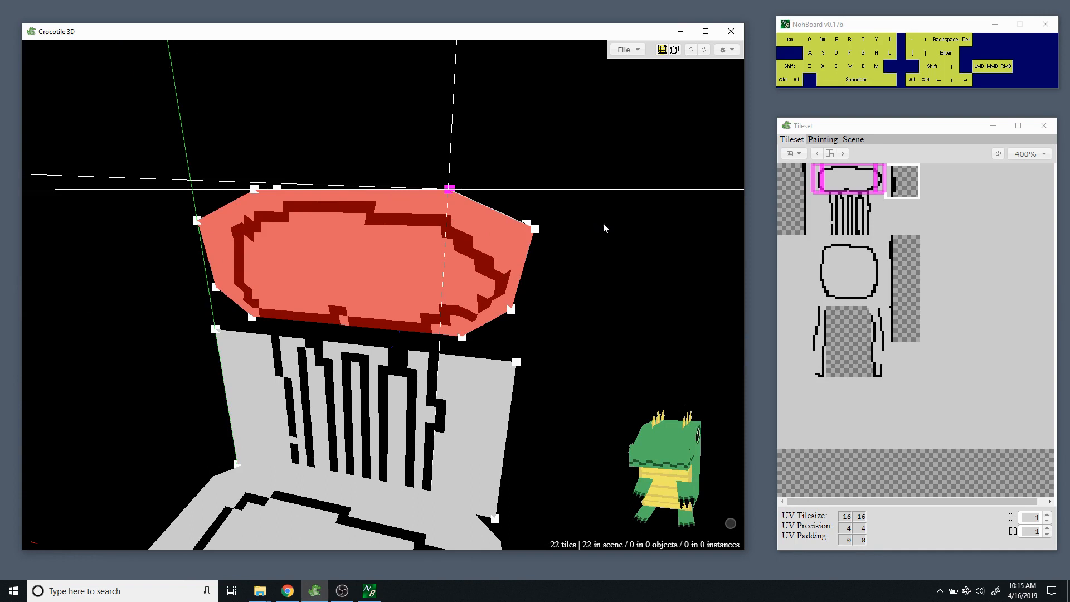
key("Right")
key("Left")
key("Left")
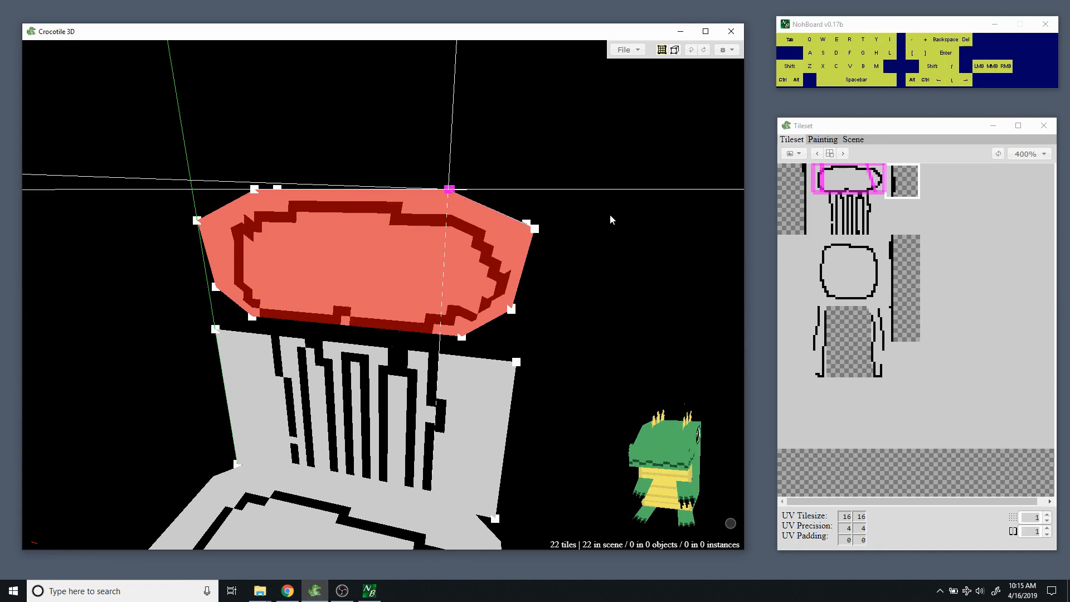
key("Left")
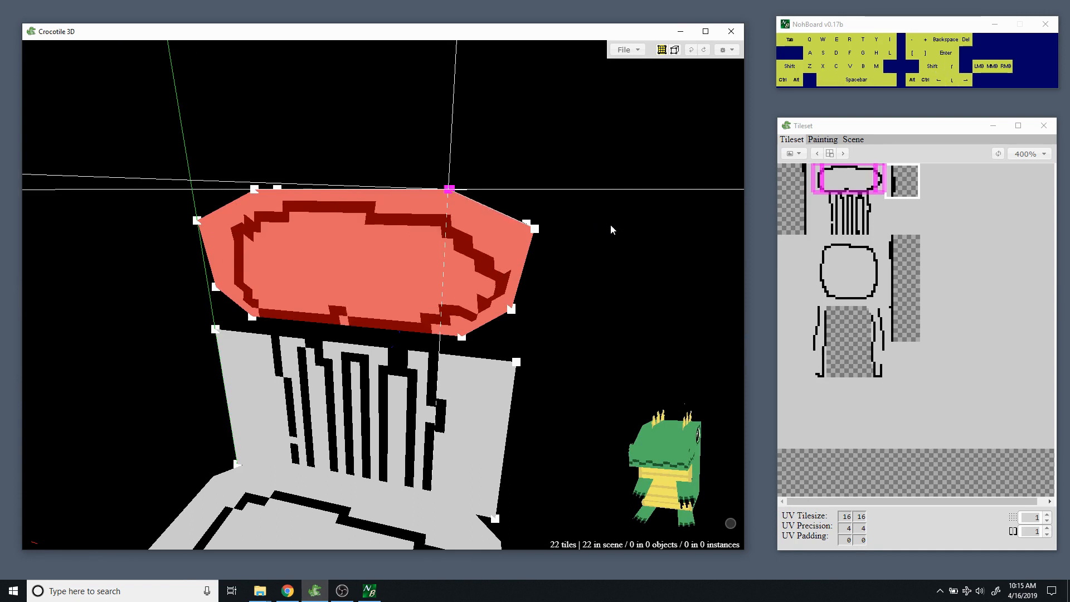
key("Left")
key("Right")
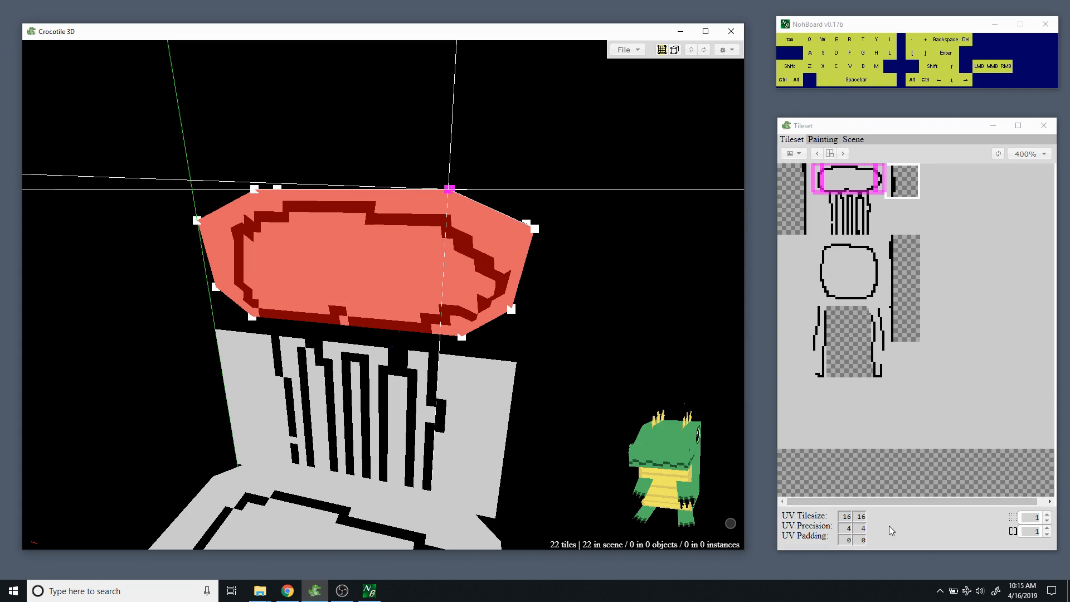
Set the UV precision to 1 and shift the texture coordinate of the upper backrest's top left vertex to the right.
left_click(848, 529)
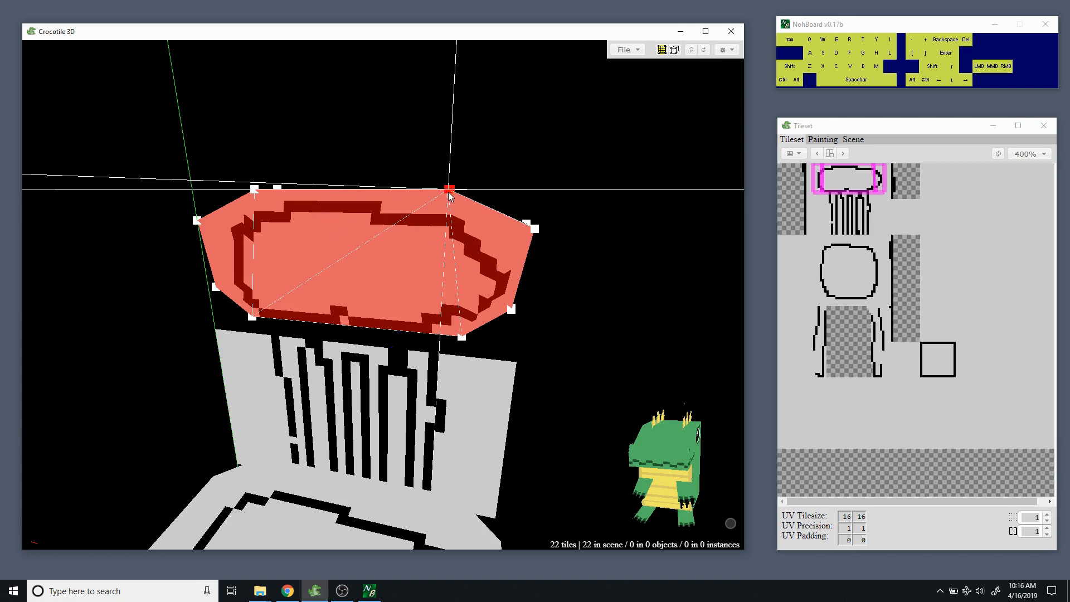
left_click(254, 189)
key("Right")
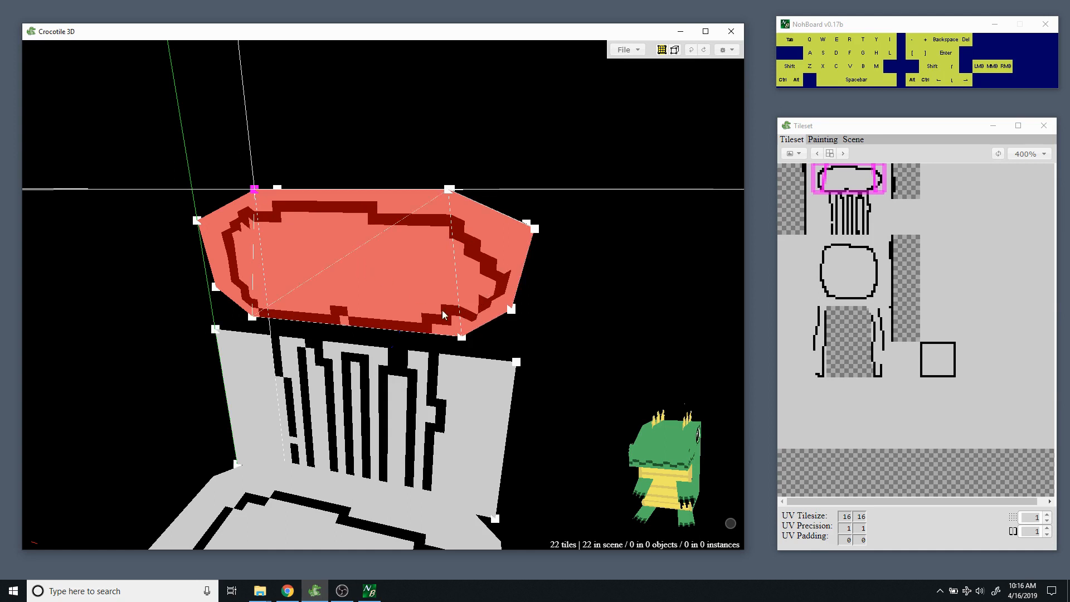
key("space")
left_click_drag(371, 384, 397, 288)
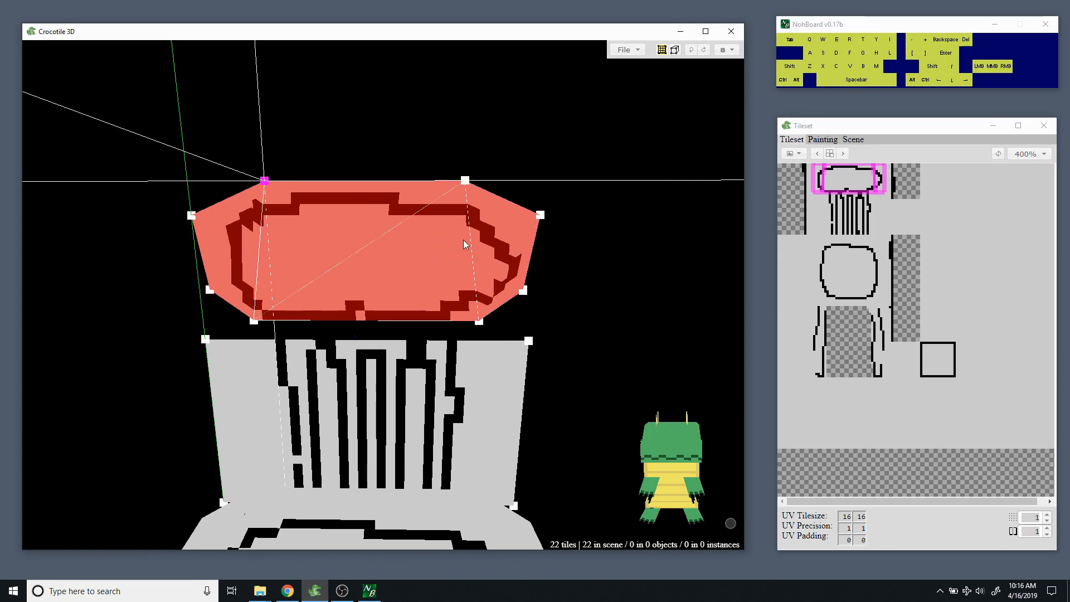
key("Right")
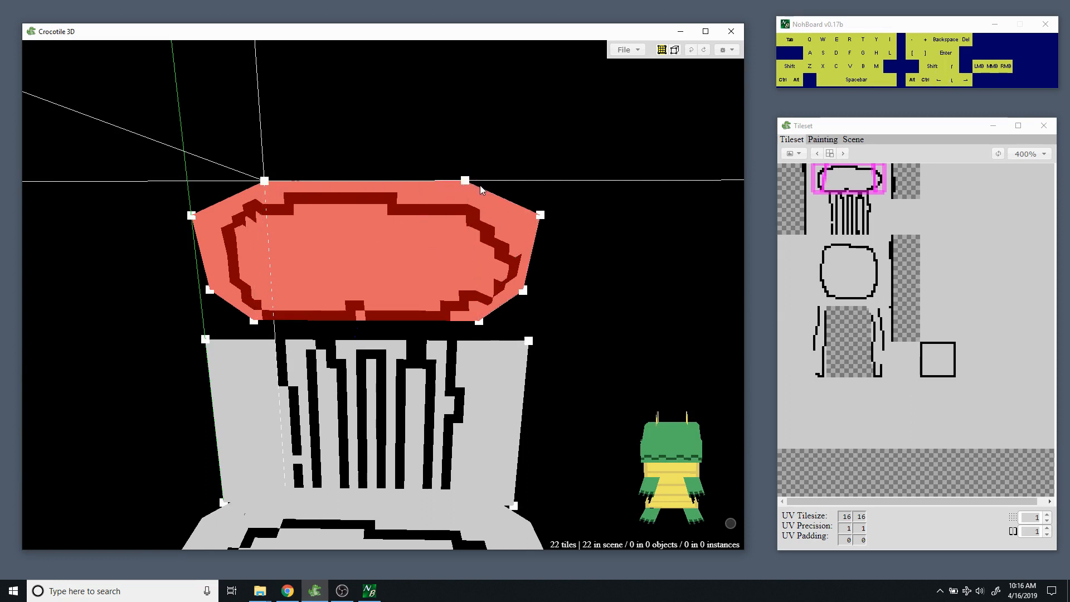
Shift the texture coordinate of the upper backrest's top right vertex left and the outer right corner's coordinate three steps down, clearing the vertex selection.
left_click(466, 181)
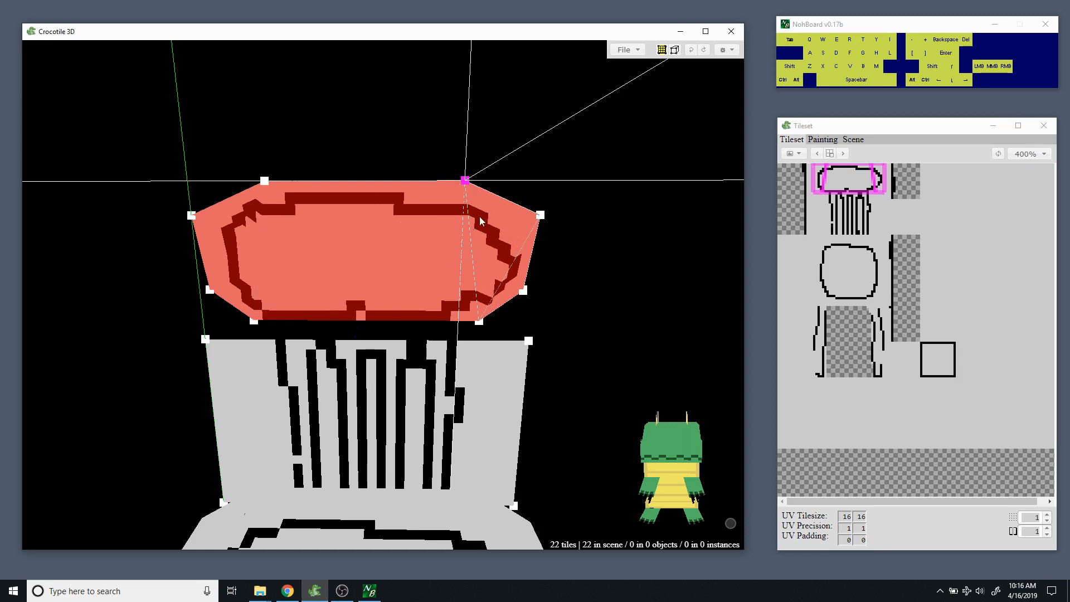
left_click(540, 216)
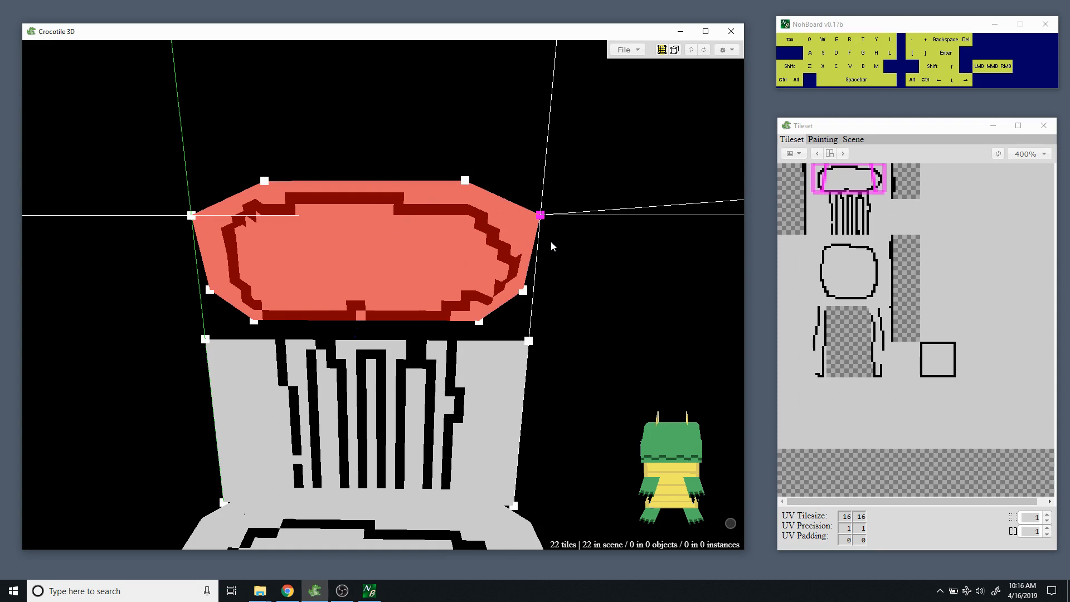
key("Down")
key("Down")
key("Down")
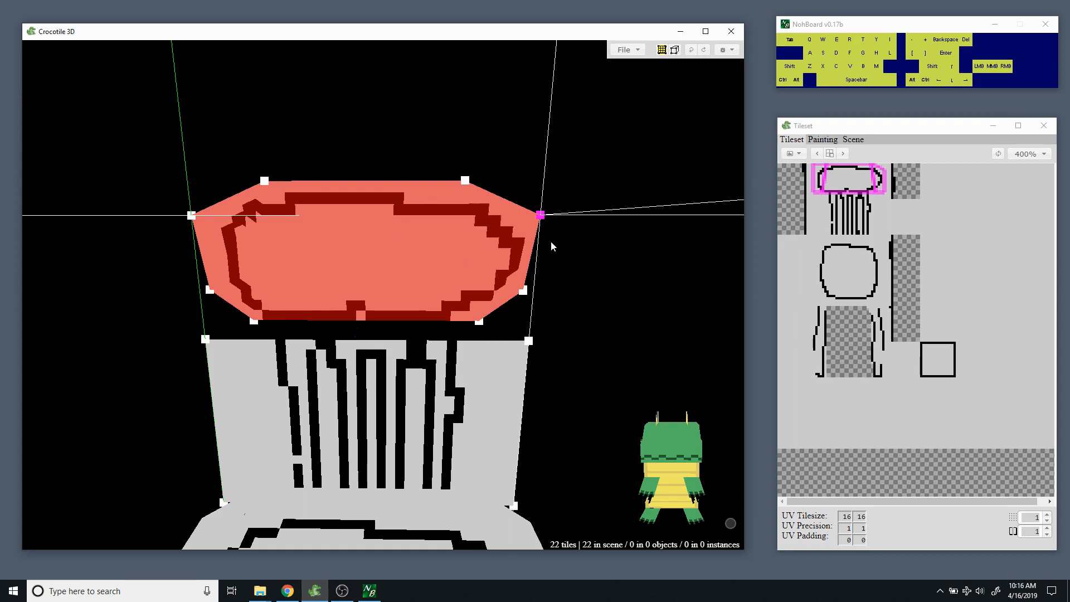
left_click(540, 216)
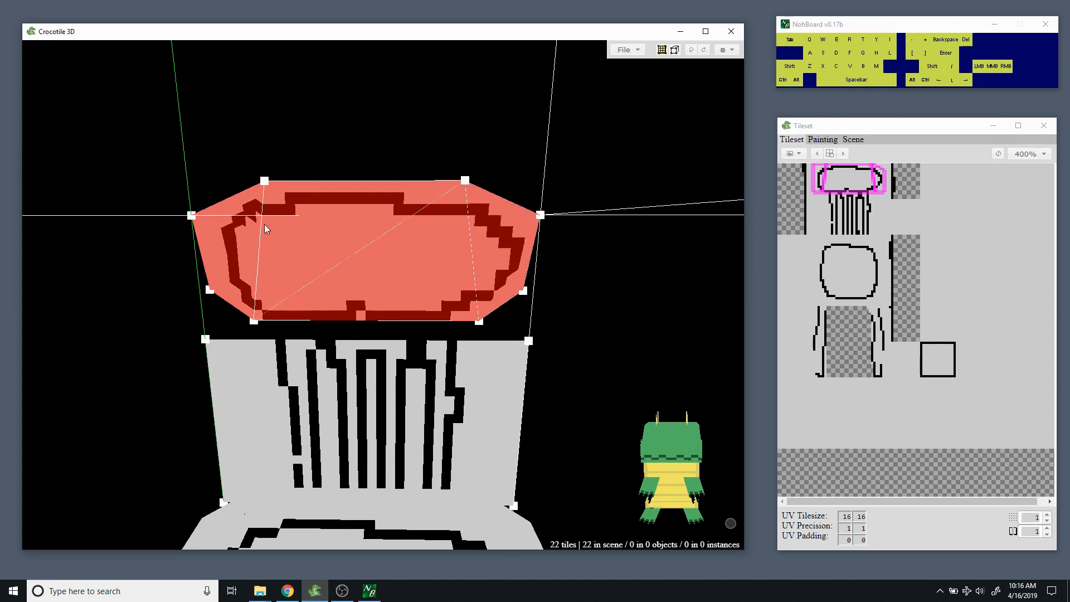
Adjust the texture coordinates of the headrest's upper outer vertex and the pair of lower outer vertices to smooth the outline.
left_click(191, 215)
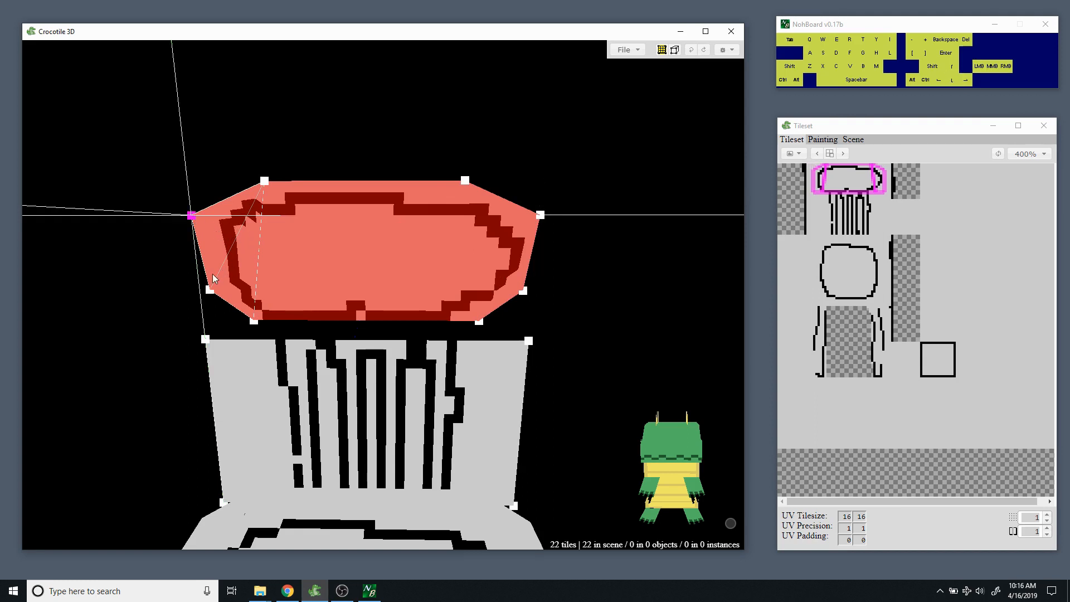
left_click(192, 215)
left_click(210, 291)
left_click(522, 291)
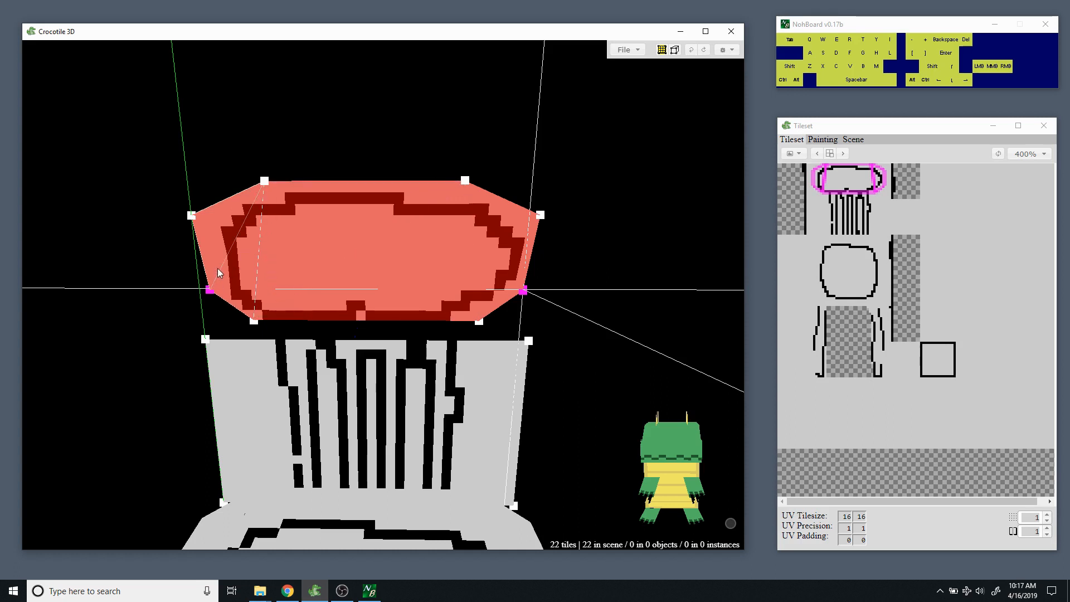
key("ctrl+d")
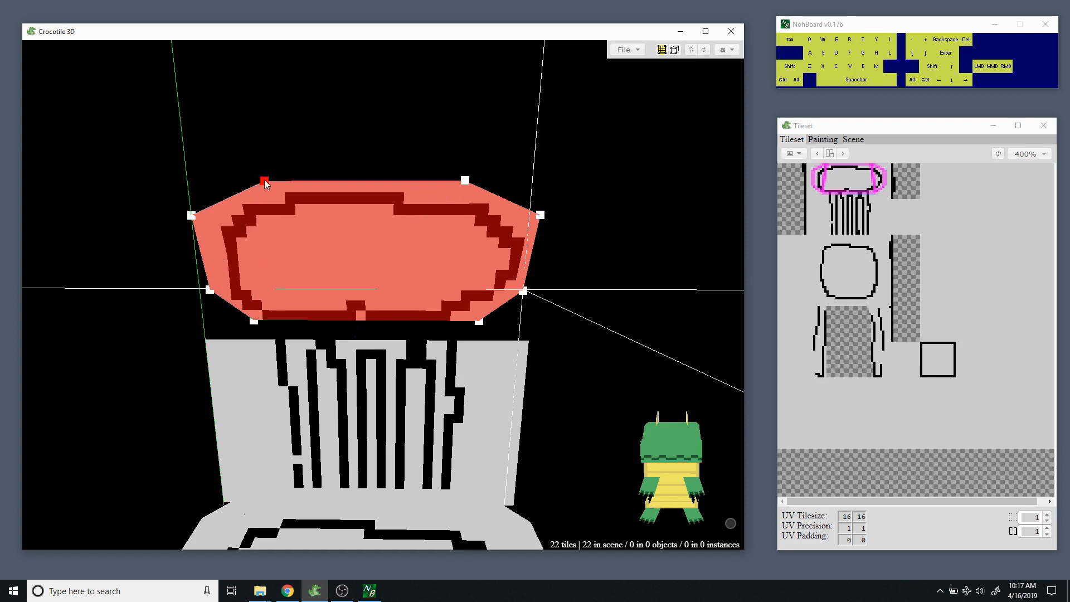
Shift the texture coordinates of the headrest's left inner vertex pair one pixel to the right, and clear the selection.
left_click(264, 181)
left_click(254, 321)
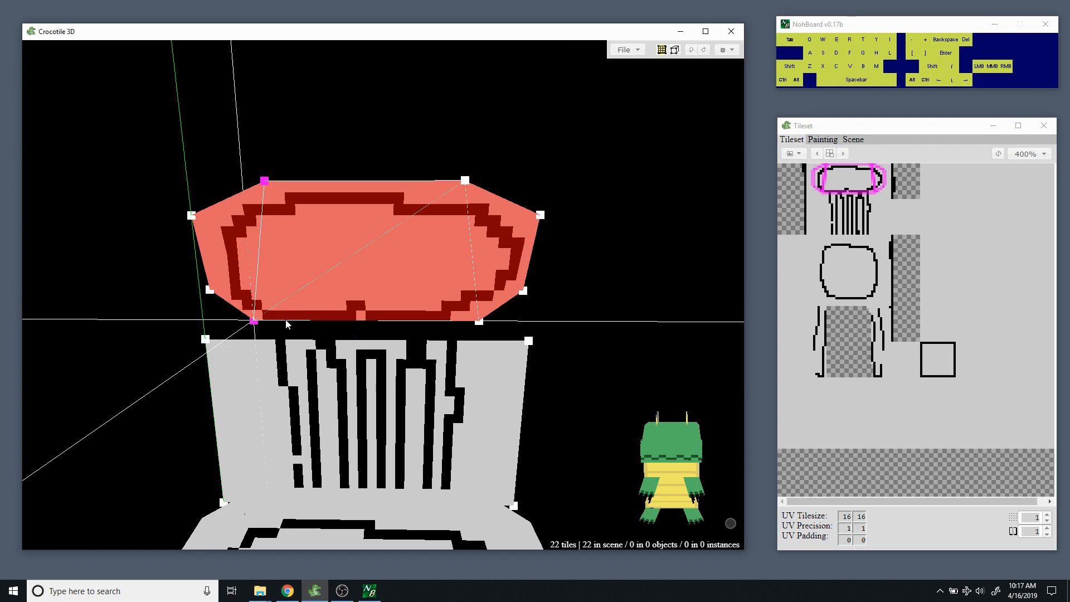
key("Right")
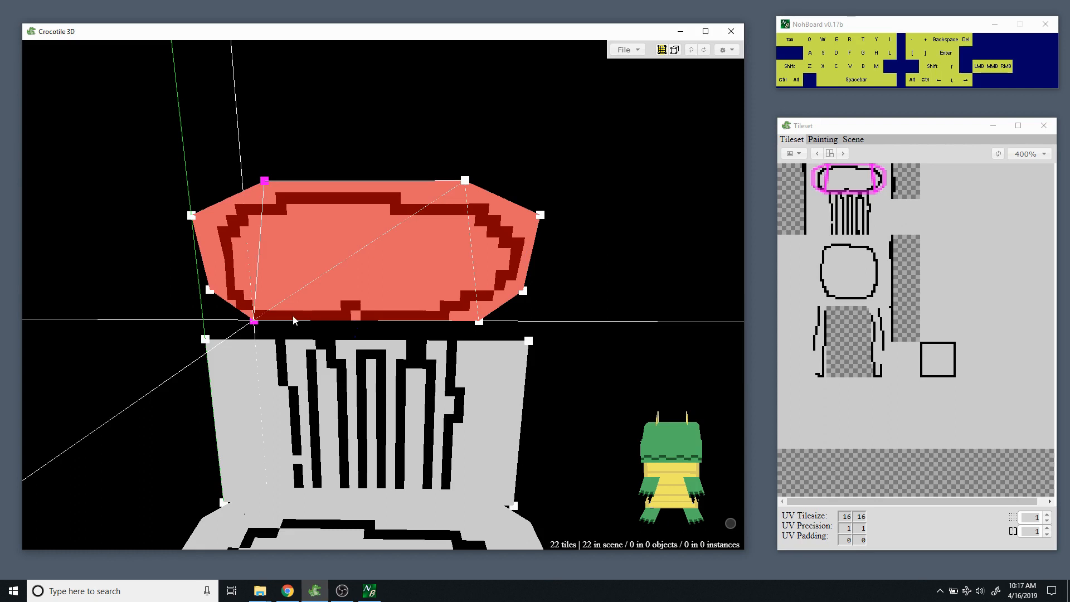
key("Right")
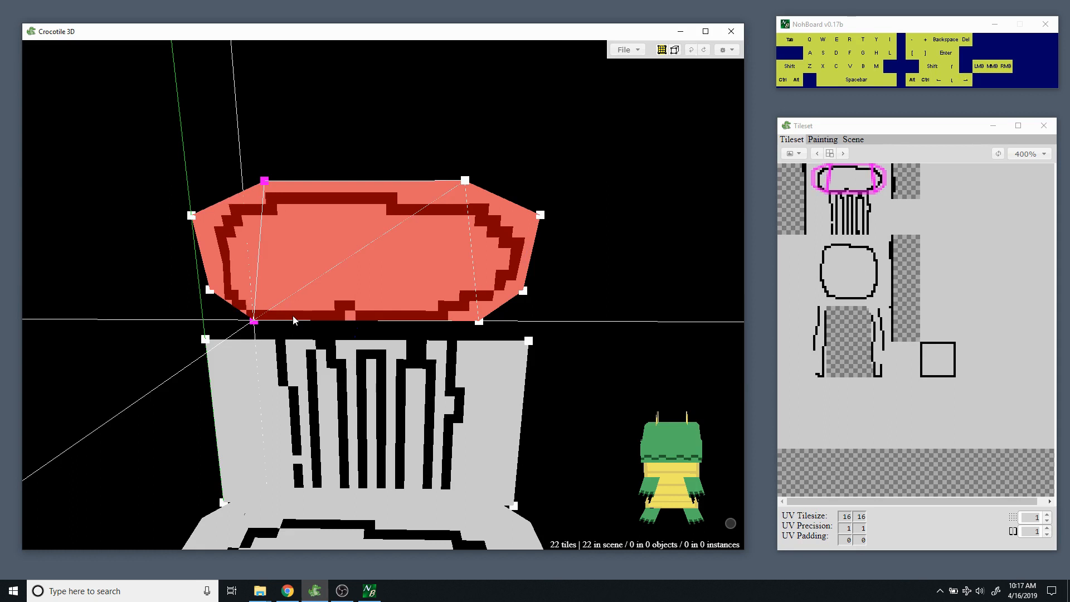
key("Left")
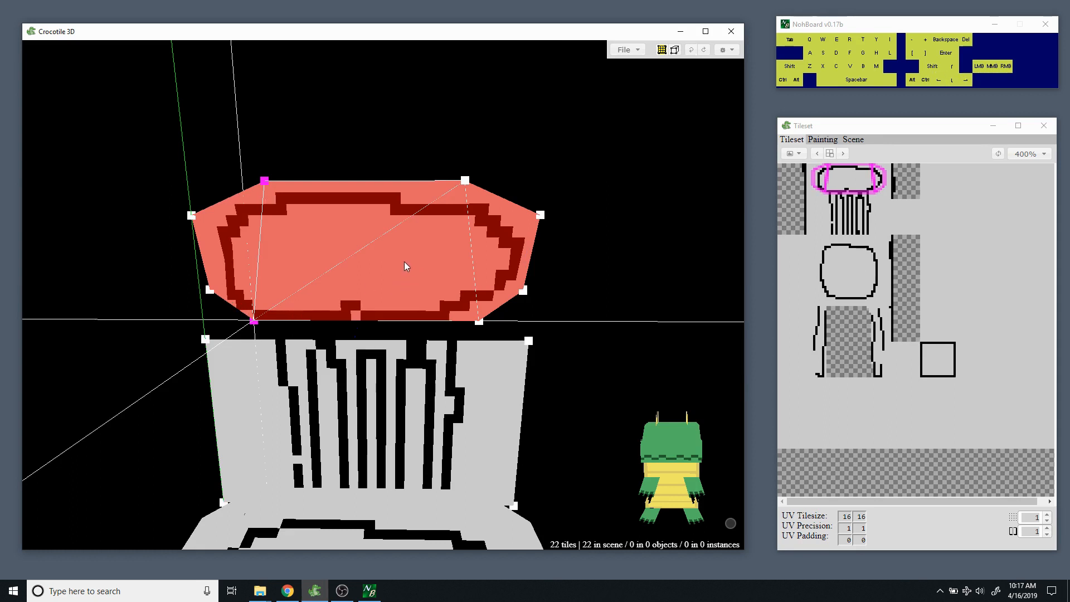
key("ctrl+d")
Shift the texture coordinates of the headrest's right inner vertex pair one pixel to the left, and clear the selection.
left_click(465, 180)
left_click(478, 322)
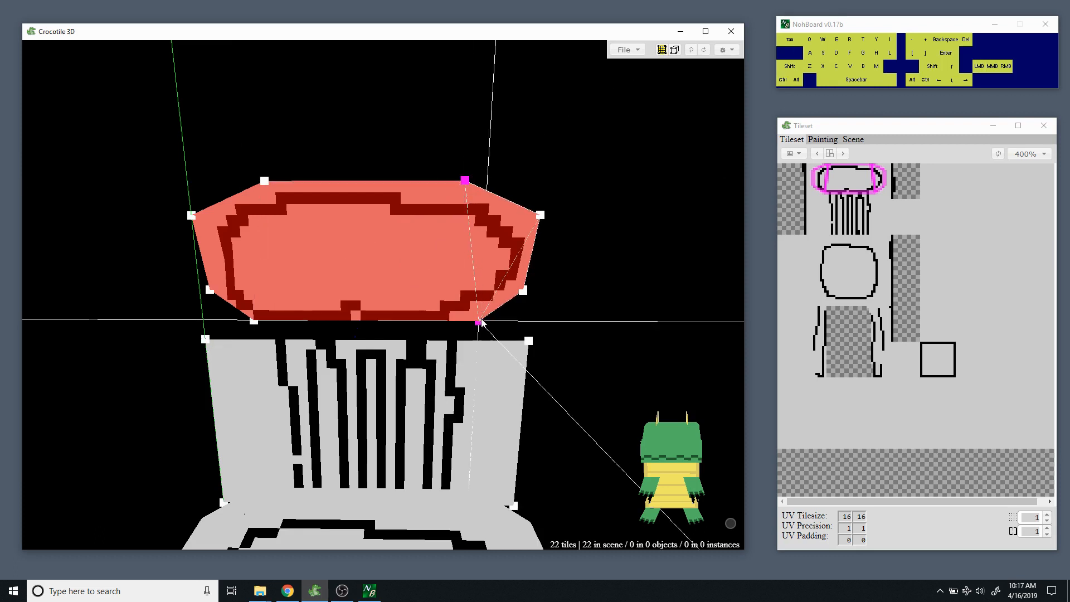
key("Left")
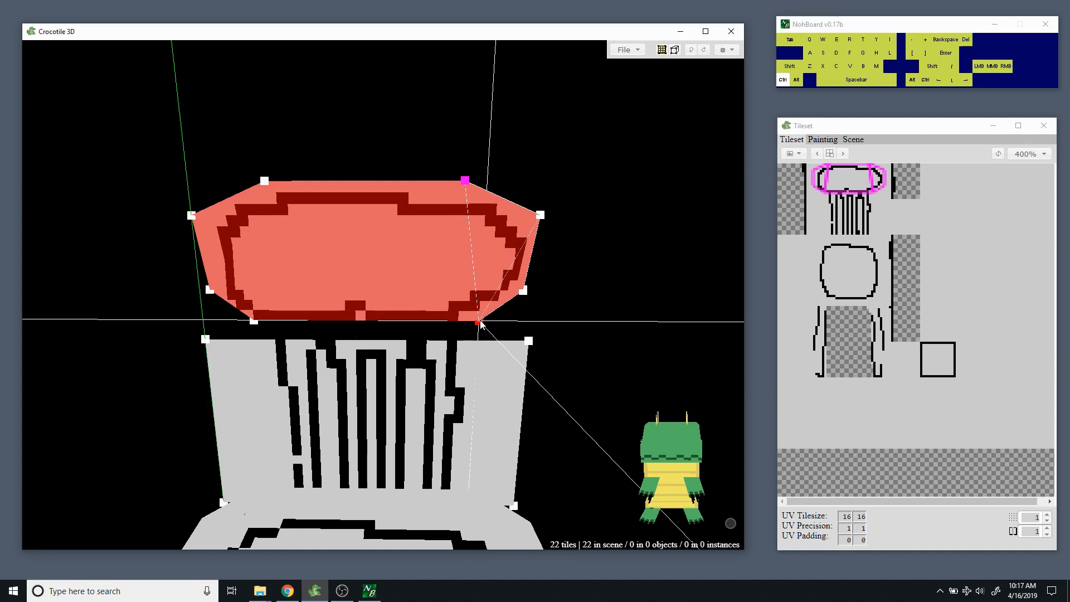
key("ctrl+d")
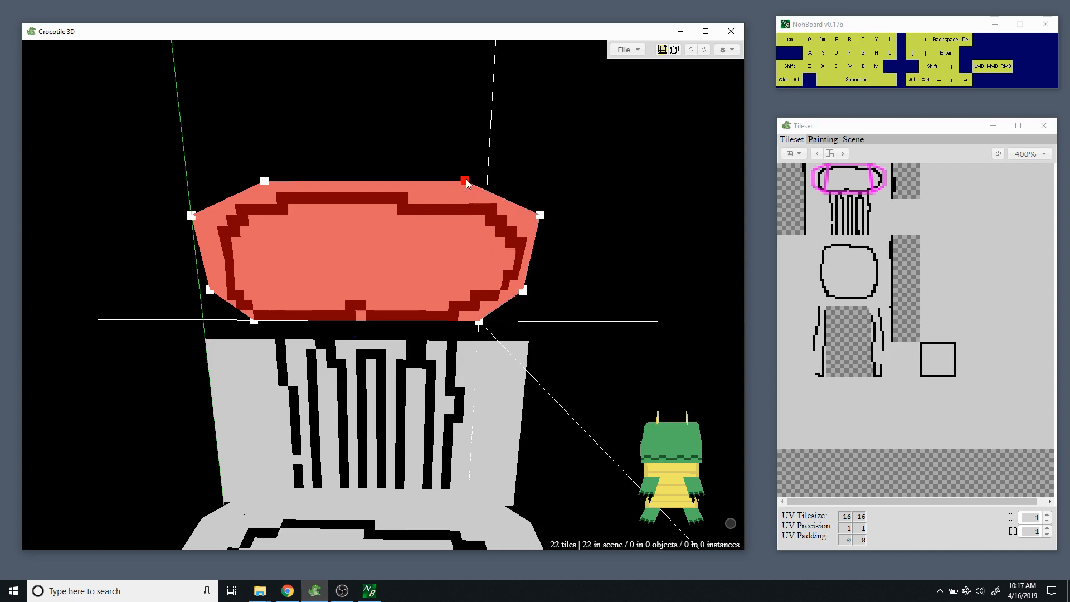
Toggle the diagonal of the headrest's left end tile, leaving it running from the upper outer corner to the lower inner corner, and deselect.
left_click(235, 255)
left_click(316, 249)
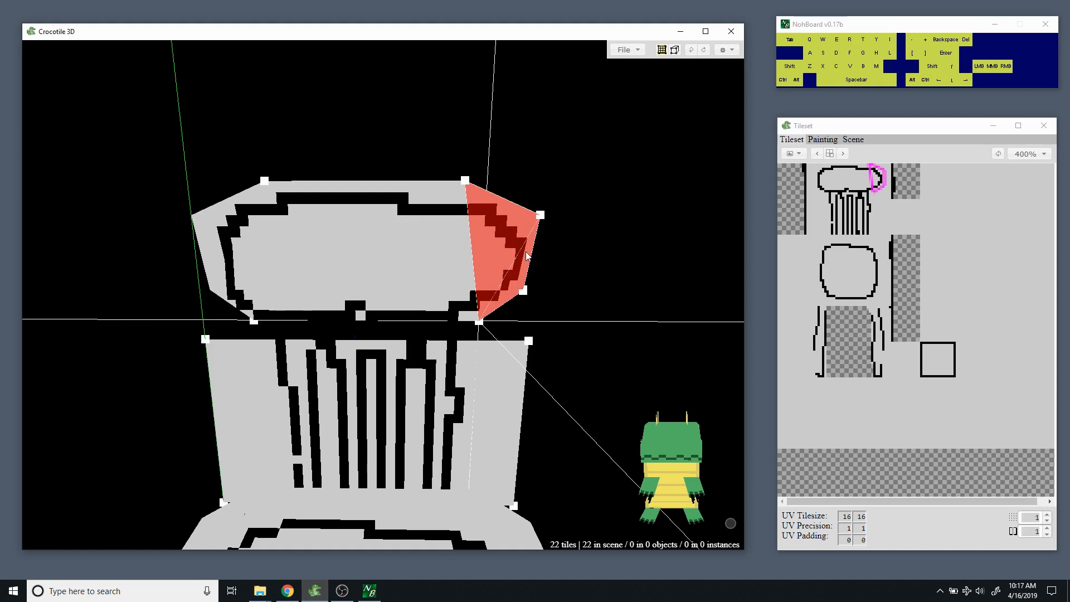
left_click(492, 254)
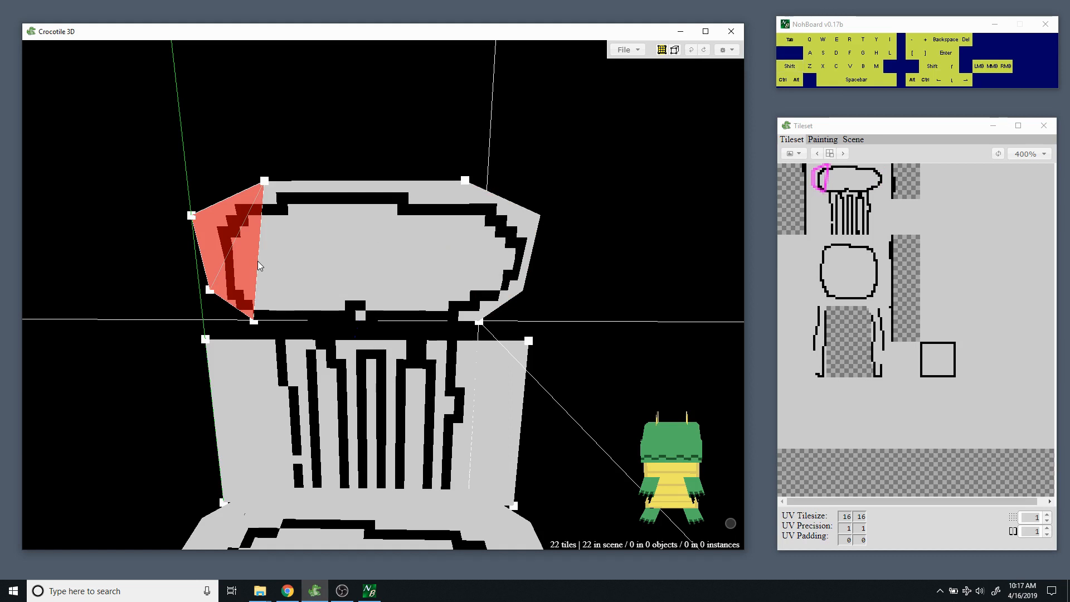
key("f")
key("f")
key("shift+f")
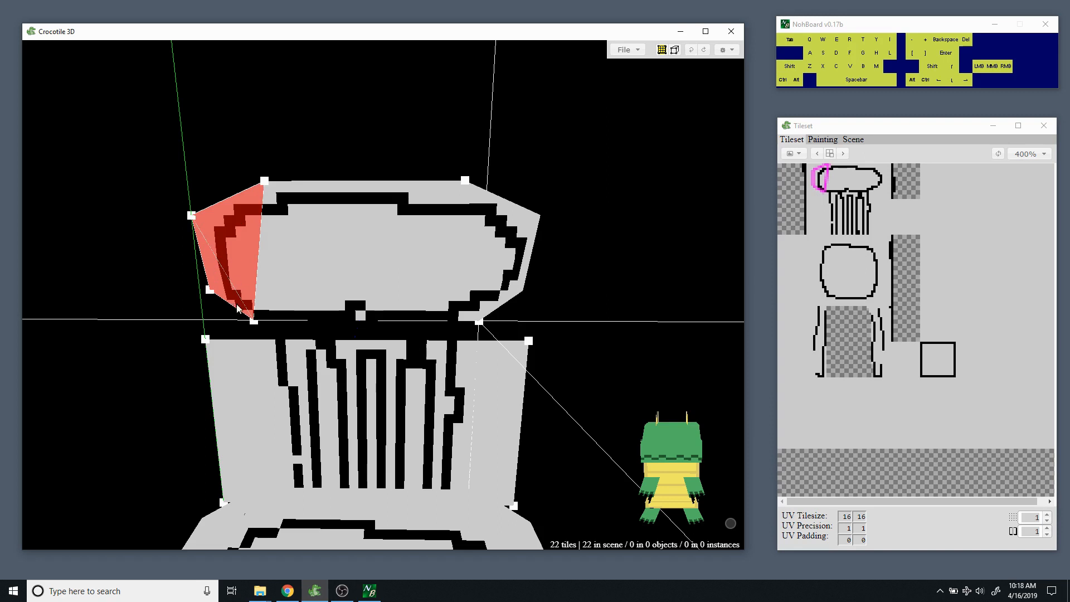
key("shift+f")
key("shift+f")
key("shift+f")
key("shift+f")
key("shift+f")
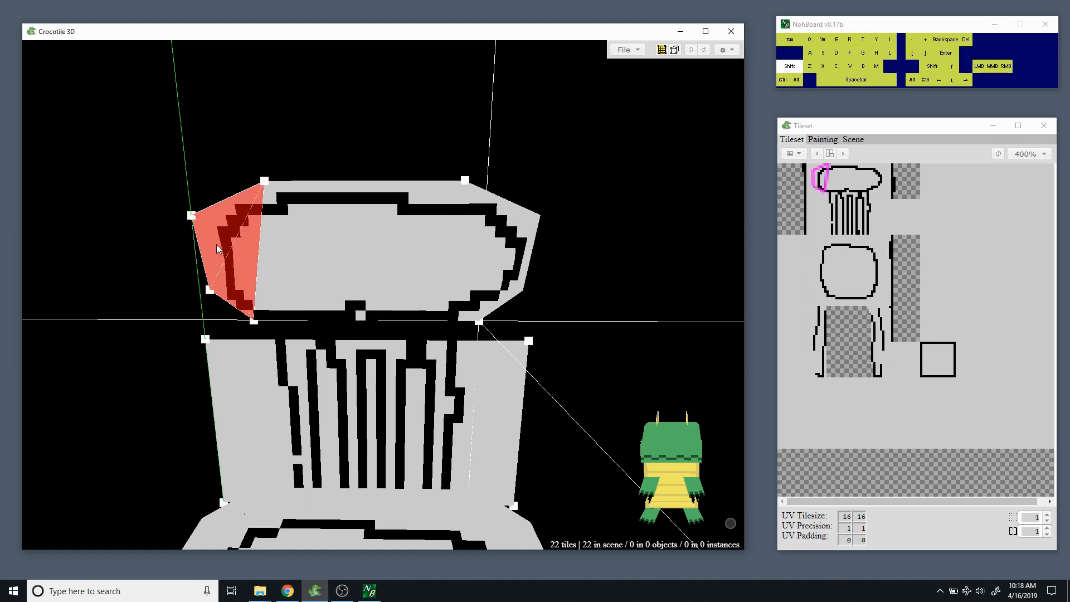
key("shift+f")
key("shift+f")
key("shift+f")
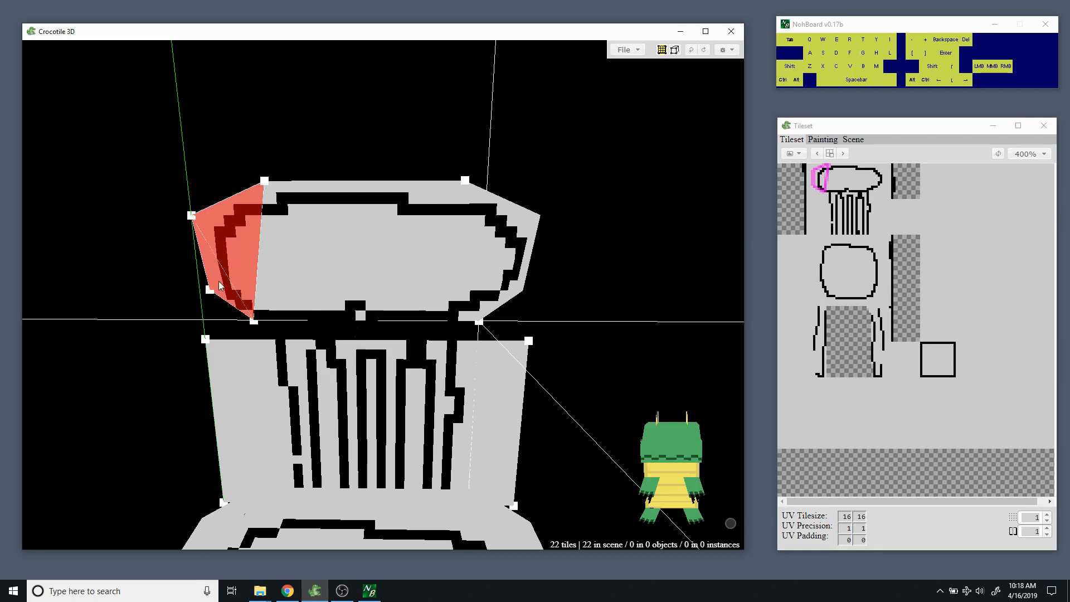
key("shift+f")
key("shift+f")
key("shift+f")
key("shift+f")
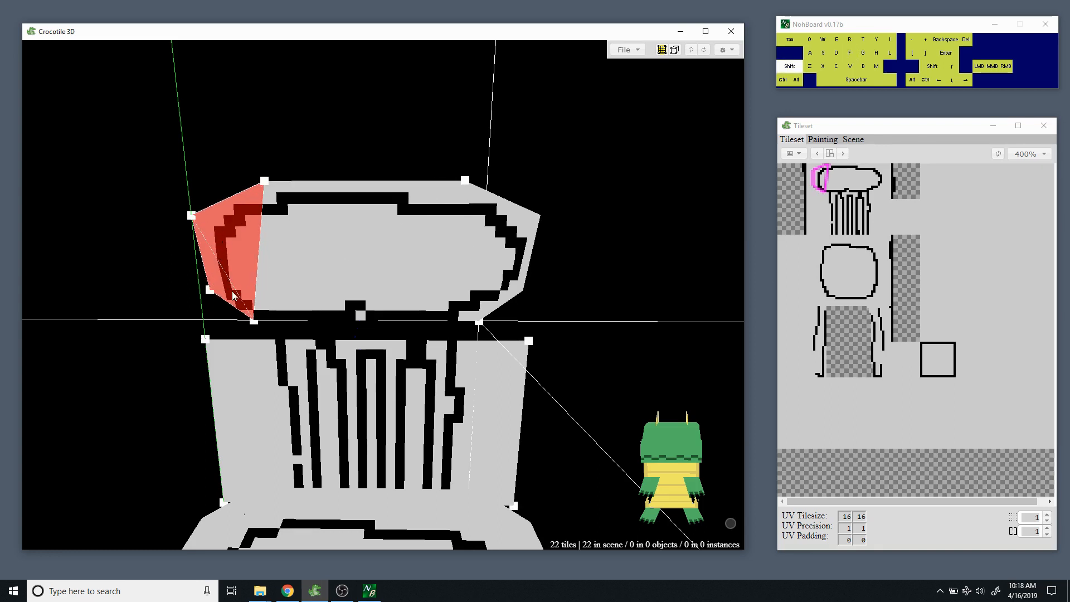
key("shift+f")
key("shift+f")
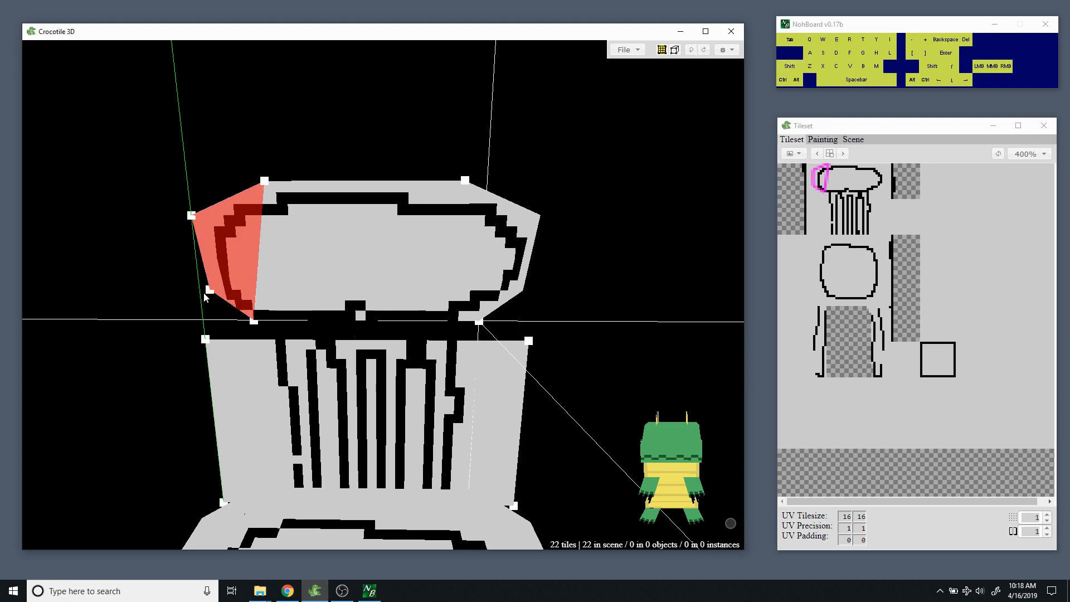
key("shift+f")
key("shift+f")
key("shift+f")
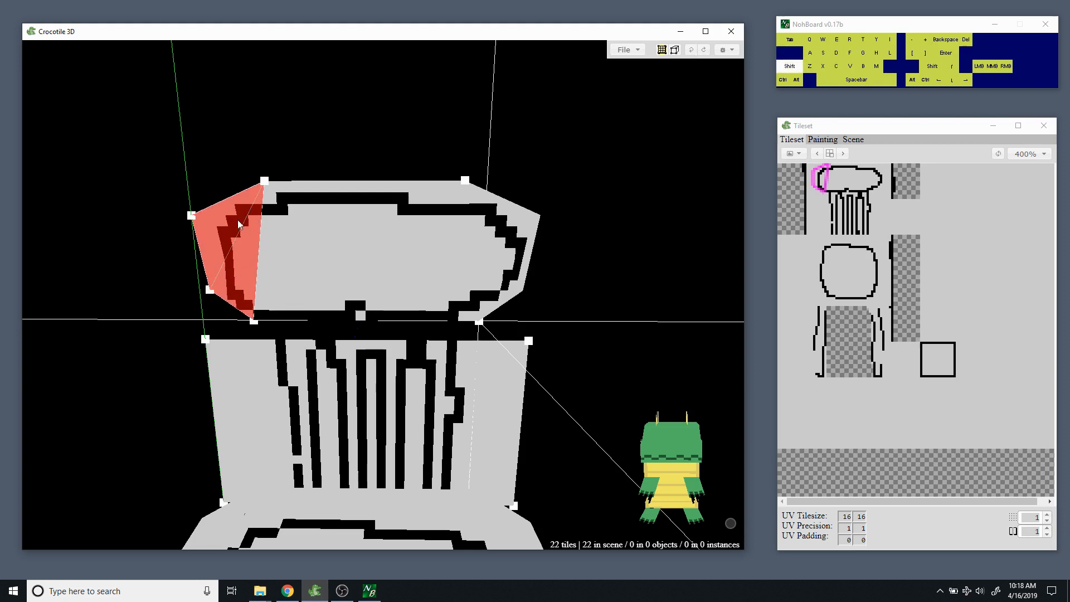
key("shift+f")
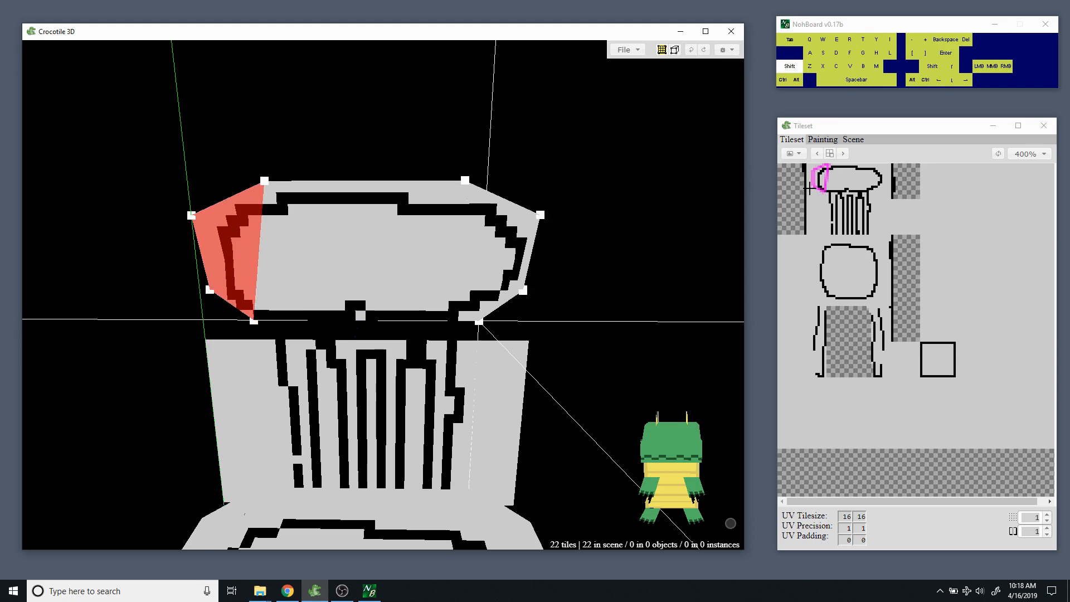
key("shift+f")
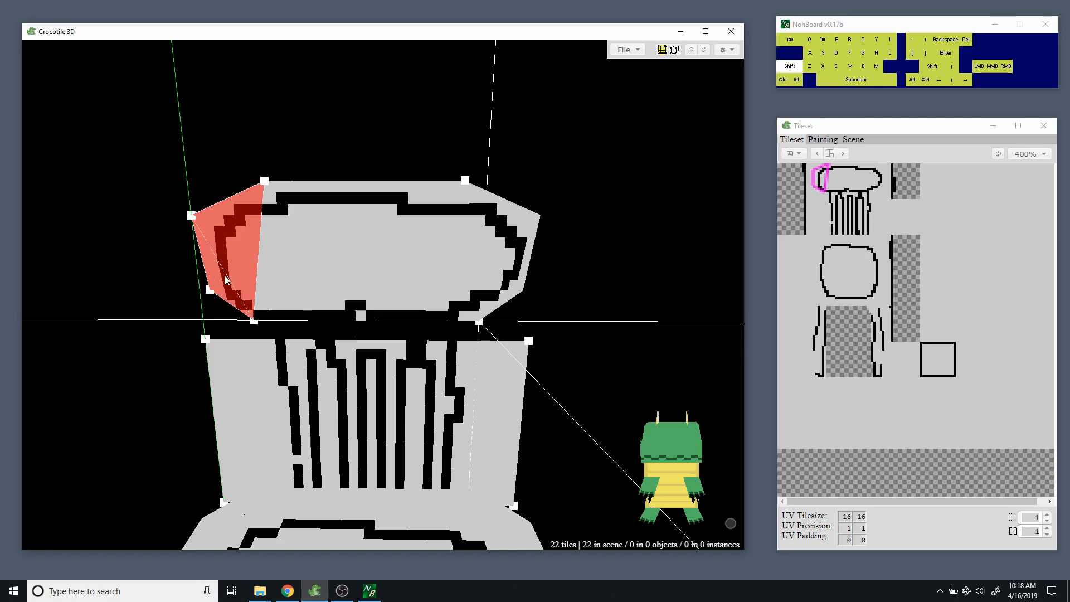
key("shift+f")
key("shift+f")
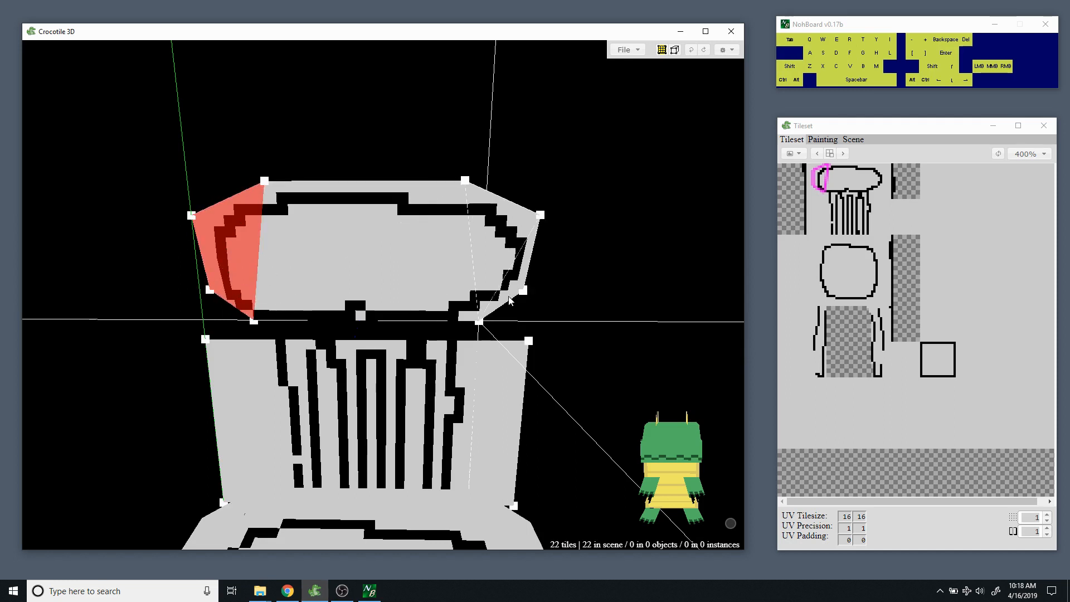
key("ctrl+d")
Examine the headrest and backrest close up from the front and from an angle.
key("space")
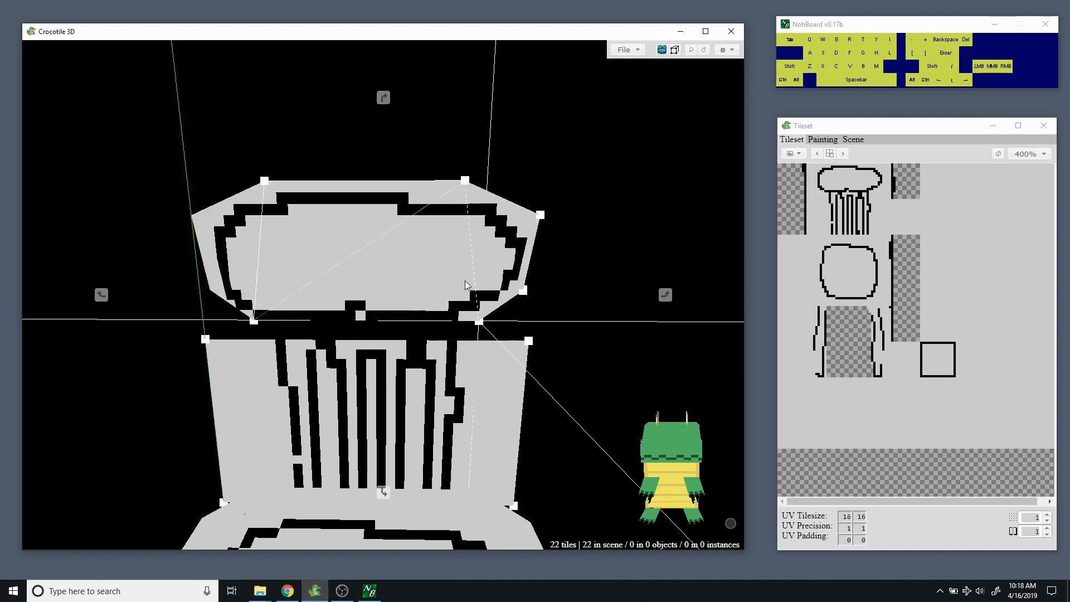
mouse_move(465, 280)
left_mouse_down()
mouse_move(467, 251)
mouse_move(471, 285)
left_mouse_up()
mouse_move(463, 258)
middle_mouse_down()
mouse_move(461, 295)
mouse_move(454, 270)
middle_mouse_up()
key("space")
left_click_drag(407, 270, 325, 289)
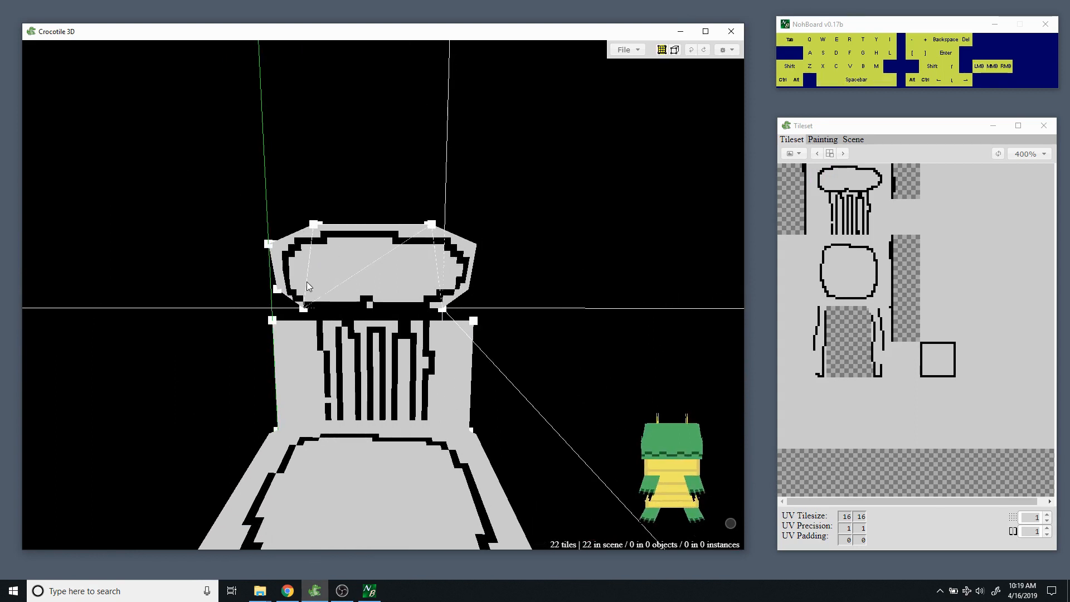
mouse_move(515, 309)
left_mouse_down()
mouse_move(390, 309)
mouse_move(542, 313)
mouse_move(529, 267)
mouse_move(529, 310)
mouse_move(518, 312)
mouse_move(543, 315)
mouse_move(528, 315)
left_mouse_up()
key("space")
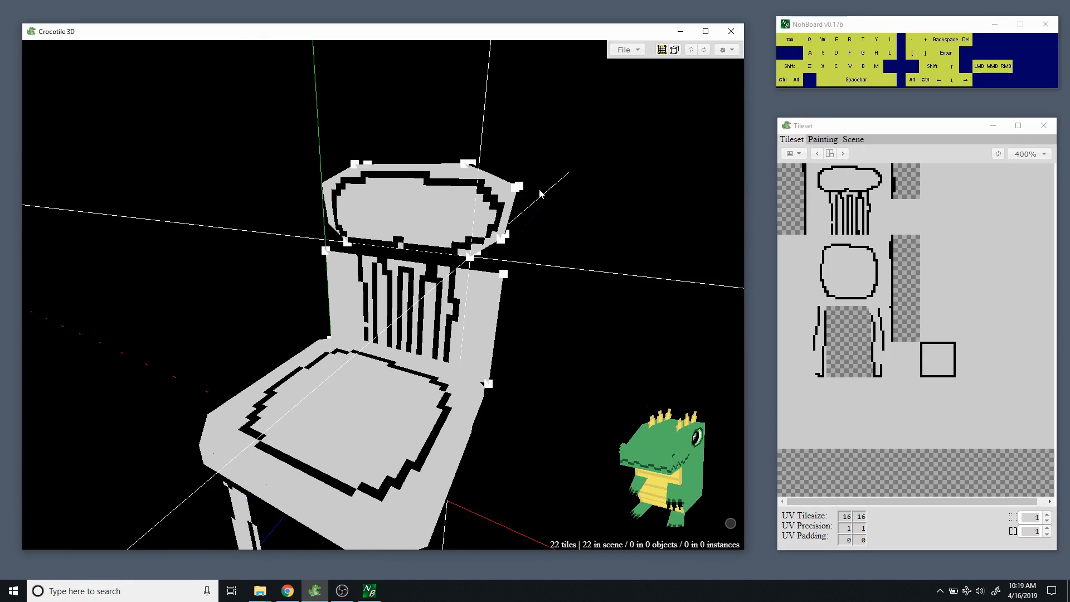
key("space")
left_click_drag(413, 207, 425, 226)
scroll(426, 223, "up", 3)
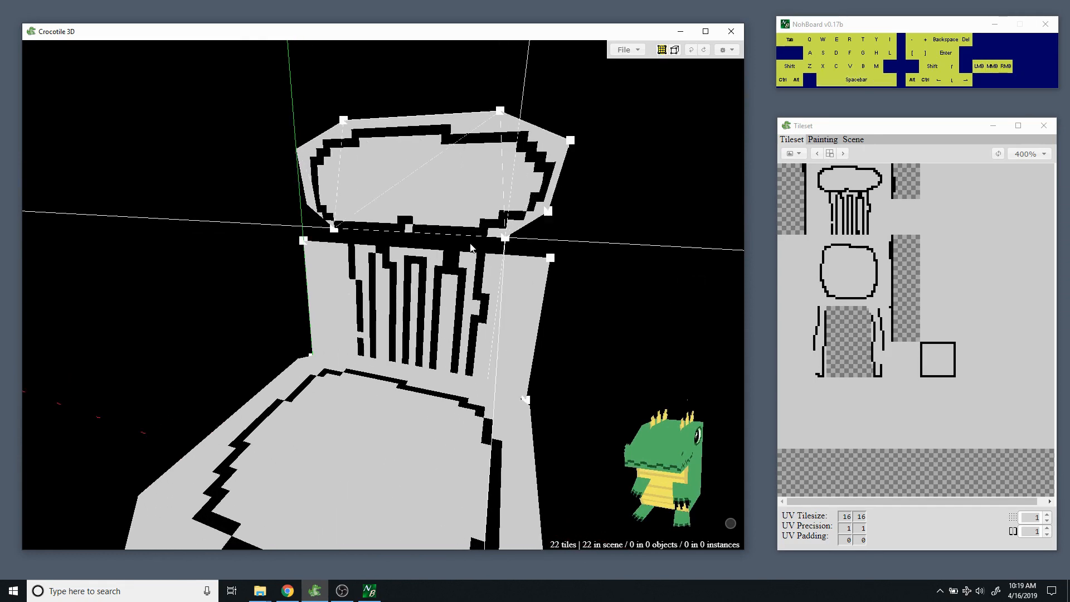
key("space")
left_click_drag(384, 153, 382, 189)
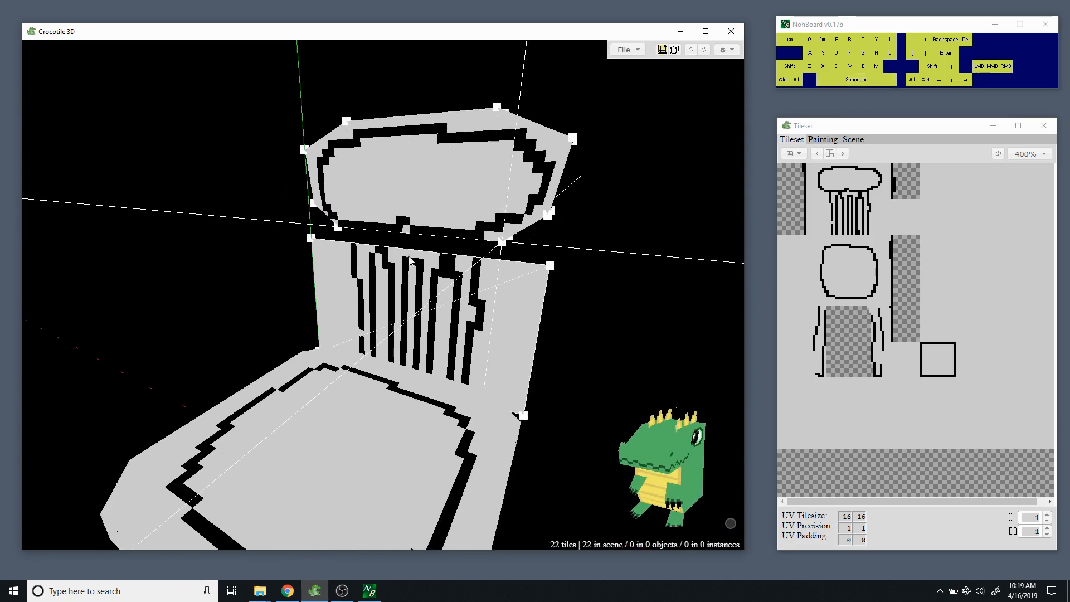
Examine the whole chair, including its seat, legs and backrest, from several angles.
key("space")
left_click_drag(412, 290, 424, 284)
middle_click_drag(415, 261, 415, 346)
right_click_drag(414, 347, 405, 315)
key("space")
mouse_move(426, 419)
left_mouse_down()
mouse_move(348, 418)
mouse_move(530, 418)
mouse_move(417, 415)
left_mouse_up()
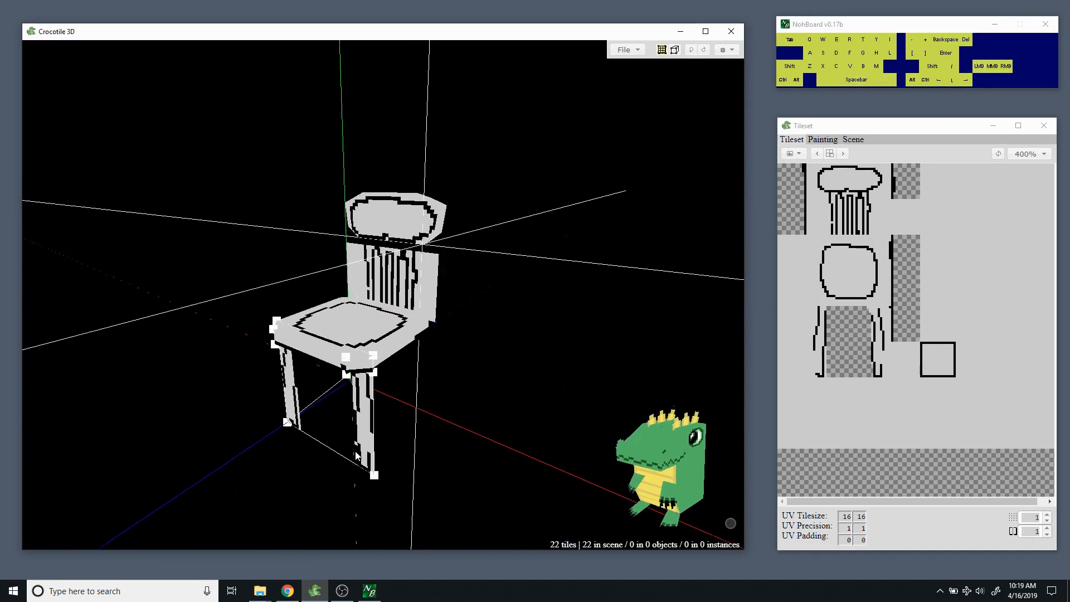
key("space")
middle_click_drag(445, 359, 445, 318)
key("space")
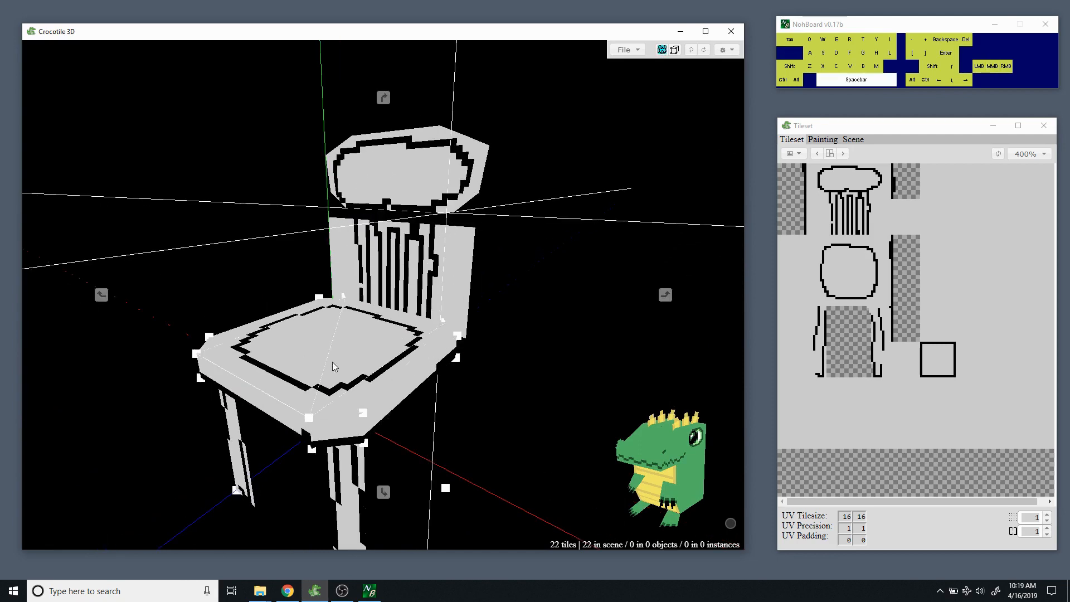
left_click_drag(334, 366, 402, 365)
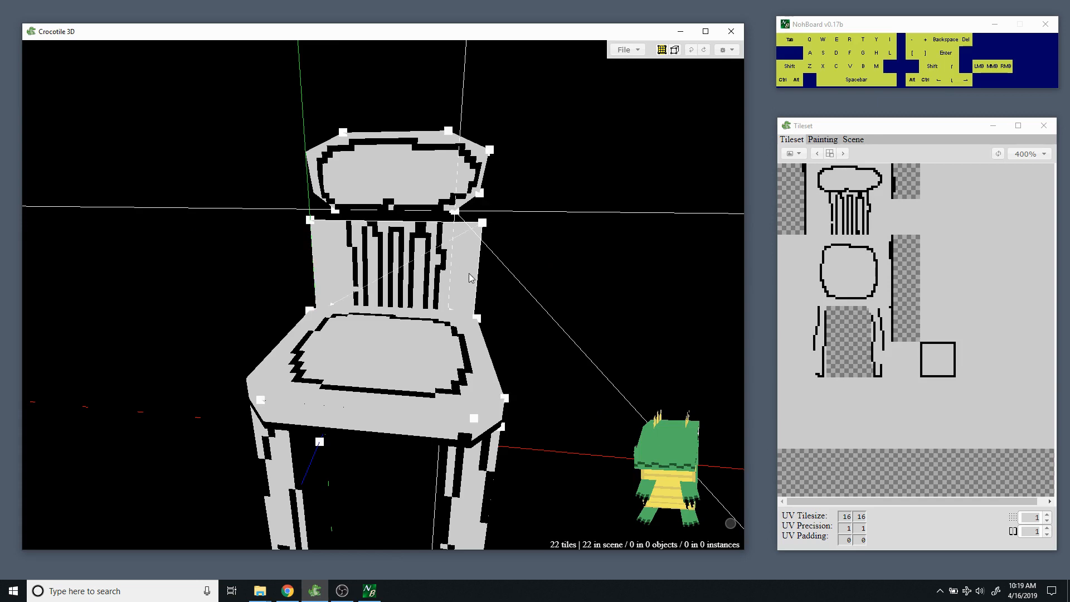
key("space")
left_click_drag(497, 321, 443, 316)
right_click_drag(497, 321, 506, 336)
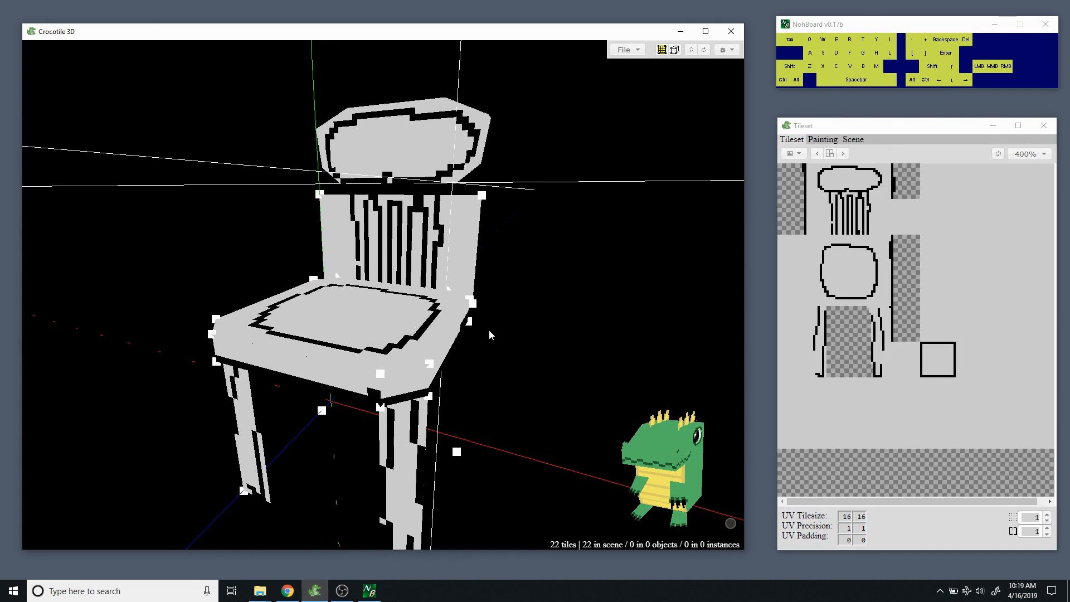
key("space")
left_click_drag(533, 318, 482, 310)
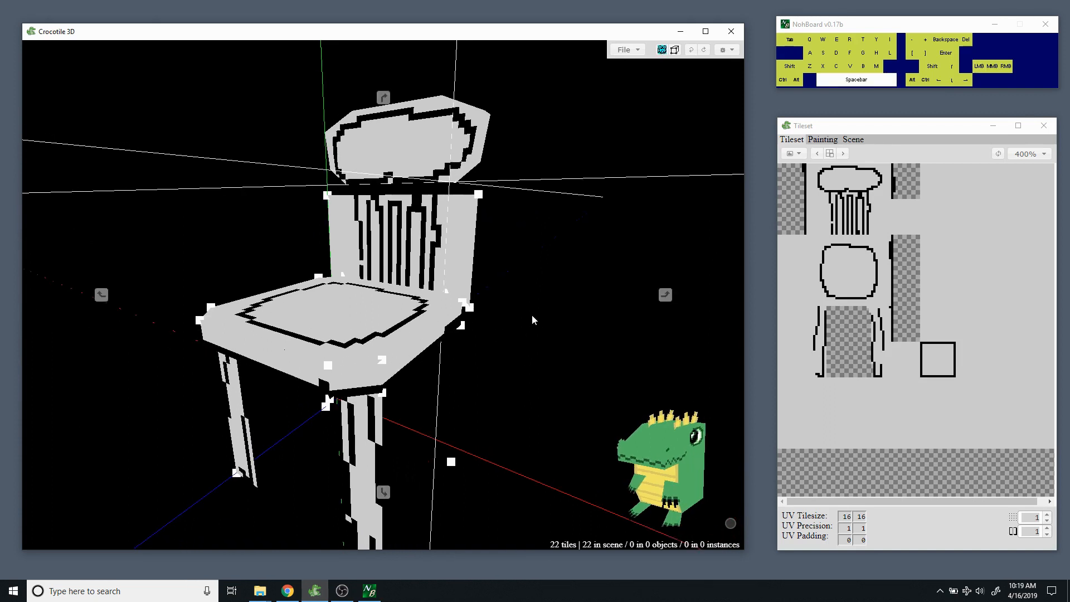
right_click_drag(533, 318, 532, 313)
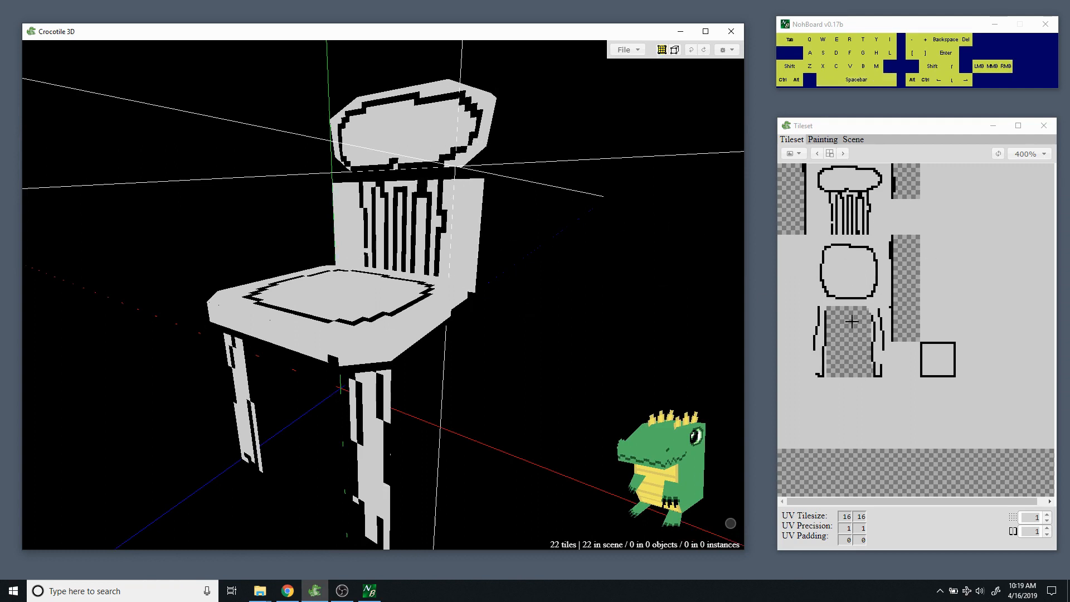
key("space")
left_click_drag(557, 277, 572, 282)
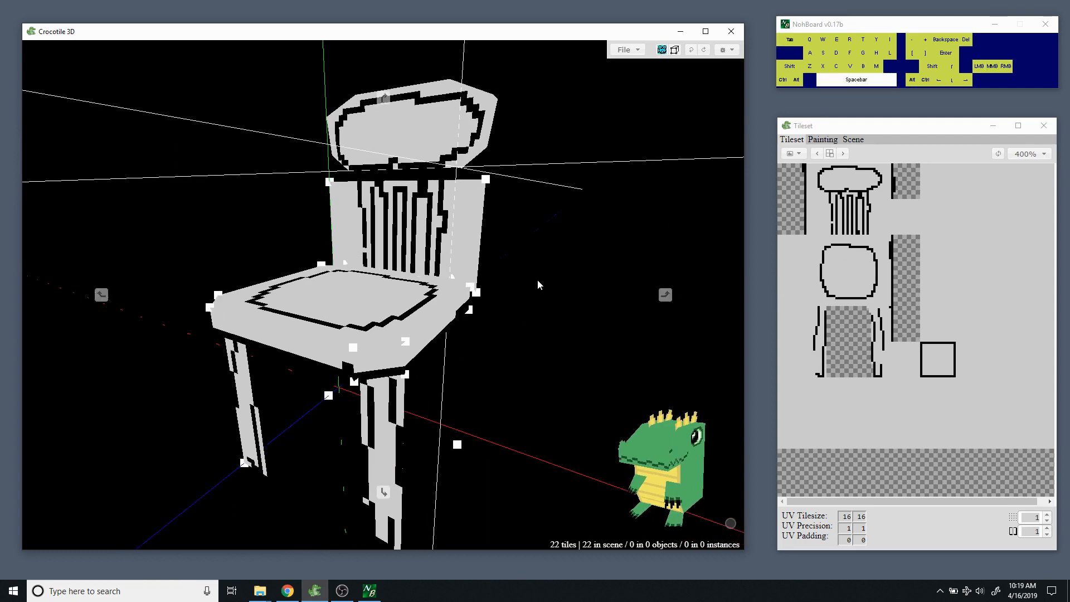
key("space")
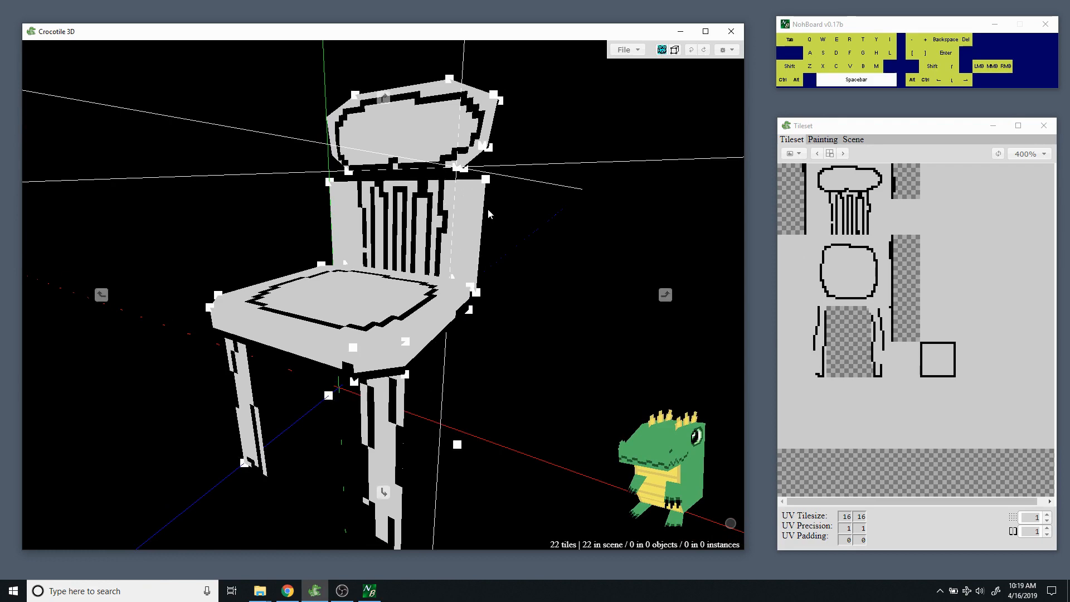
key("space")
left_click_drag(445, 435, 419, 412)
left_click_drag(549, 209, 563, 208)
key("ctrl+d")
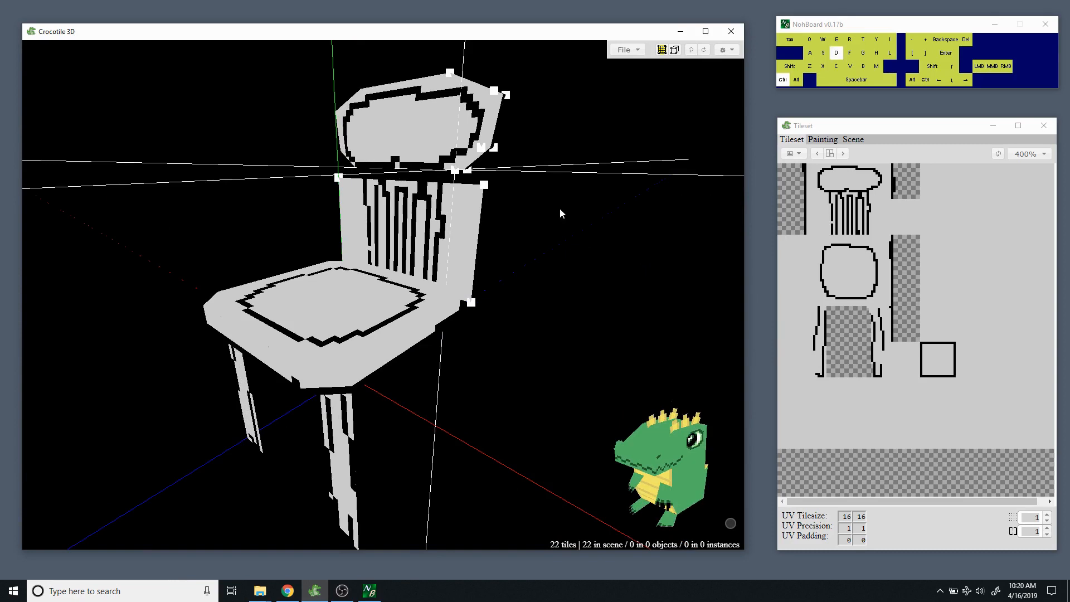
Select the headrest's top rim tile together with the two upper corner rim tiles beside it.
key("space")
right_click_drag(583, 174, 433, 209)
left_click(406, 249)
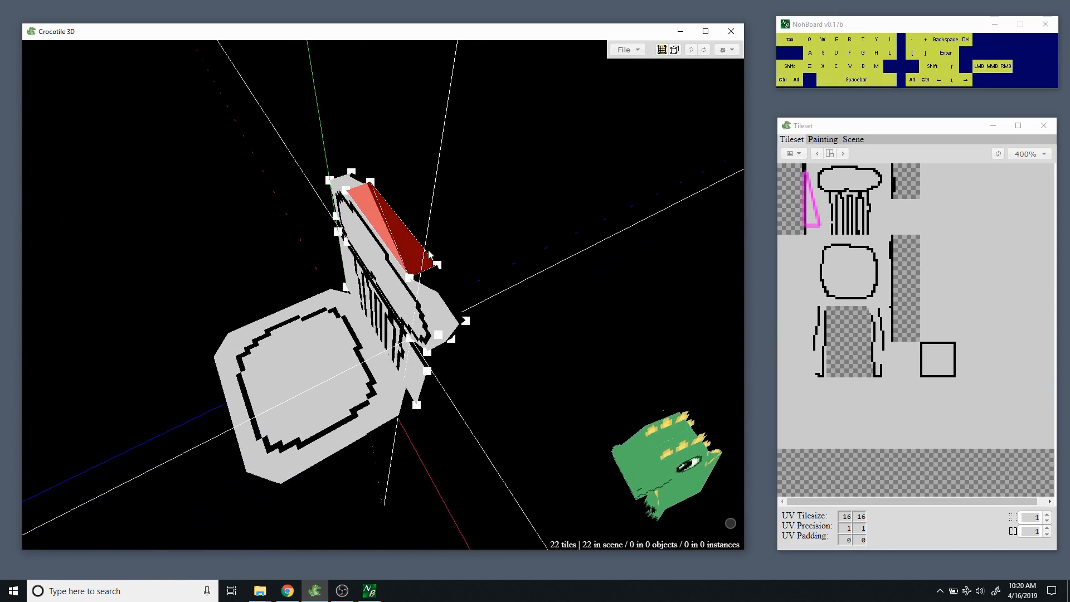
left_click(436, 296, "shift")
right_click_drag(352, 187, 274, 223)
left_click(315, 259)
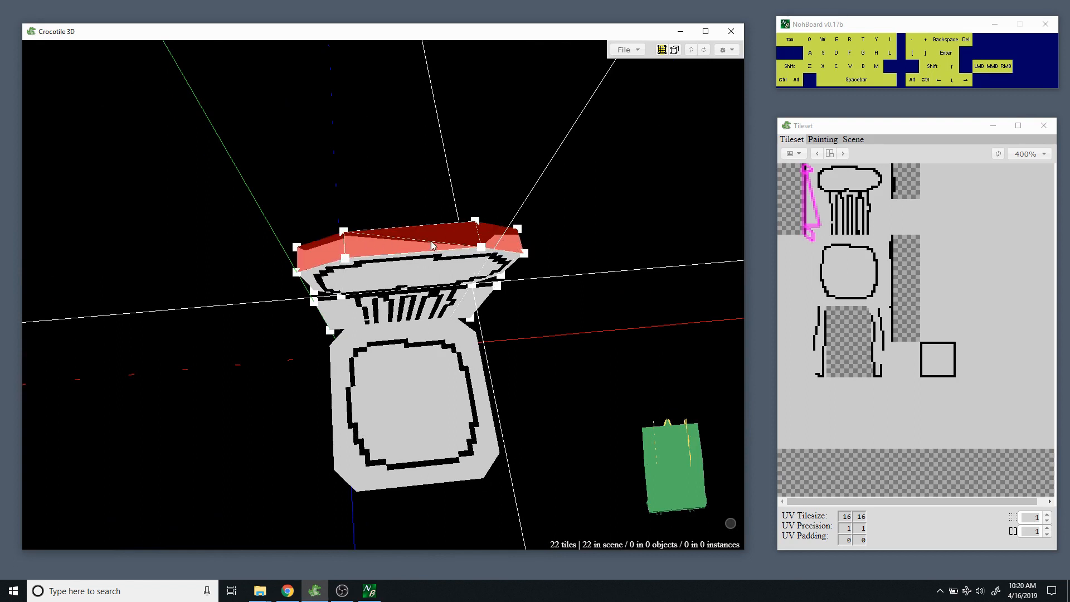
key("space")
middle_click_drag(430, 233, 430, 189)
key("space")
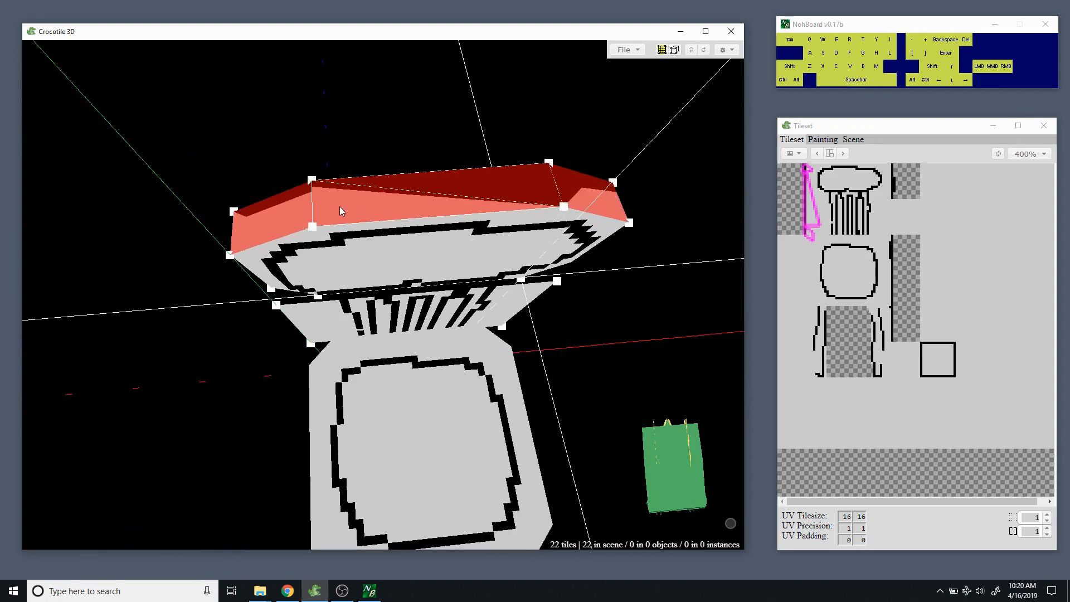
Add the headrest's right side and lower corner rim tiles to the selection.
key("space")
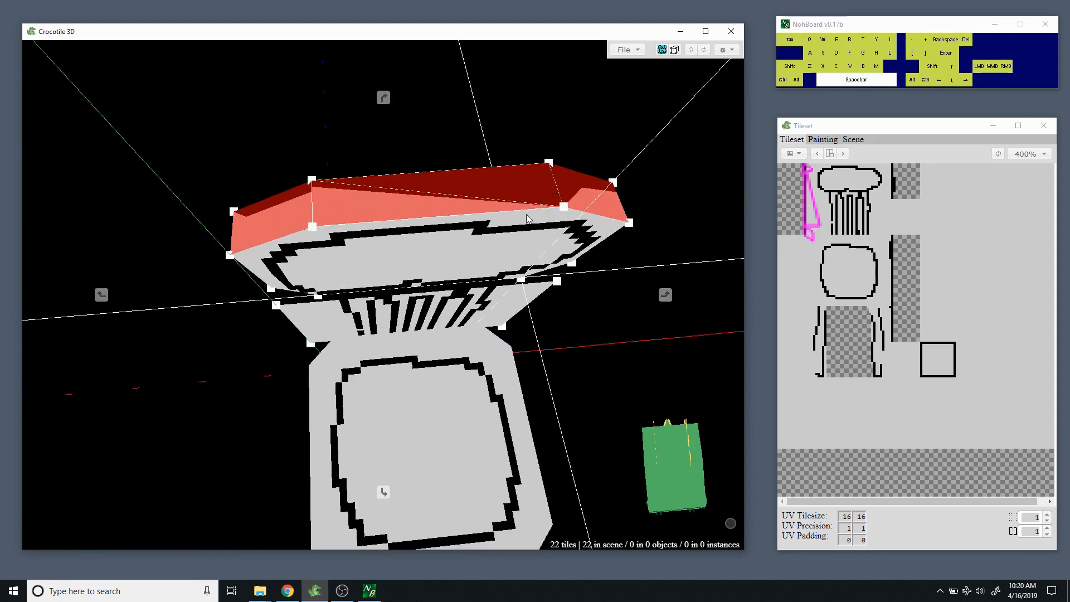
left_click_drag(528, 215, 434, 152)
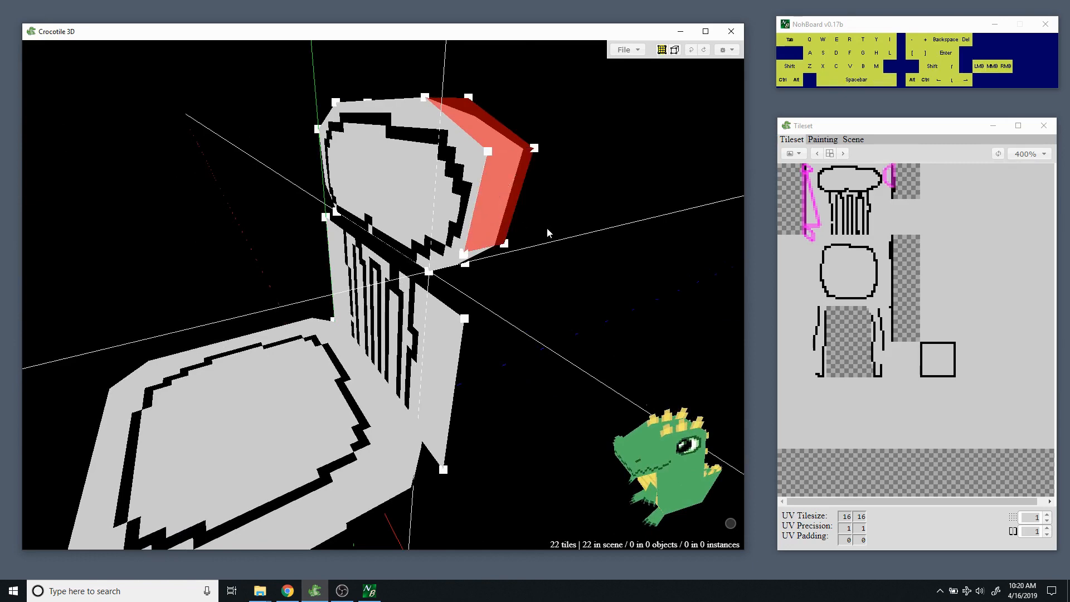
key("space")
left_click_drag(544, 256, 539, 252)
left_click(436, 197)
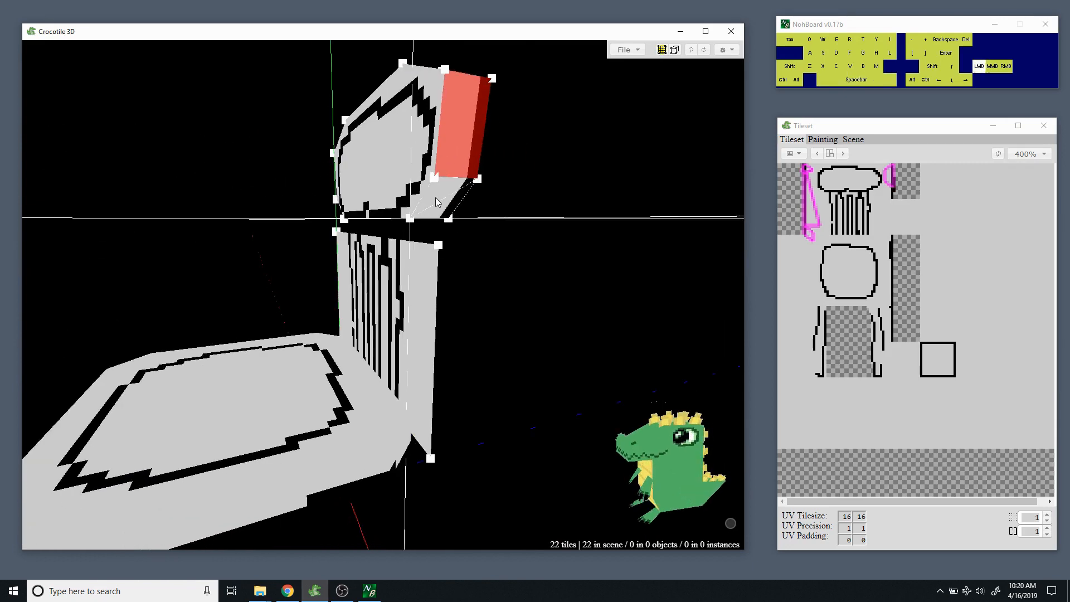
key("space")
mouse_move(454, 235)
left_mouse_down()
mouse_move(435, 356)
mouse_move(460, 242)
left_mouse_up()
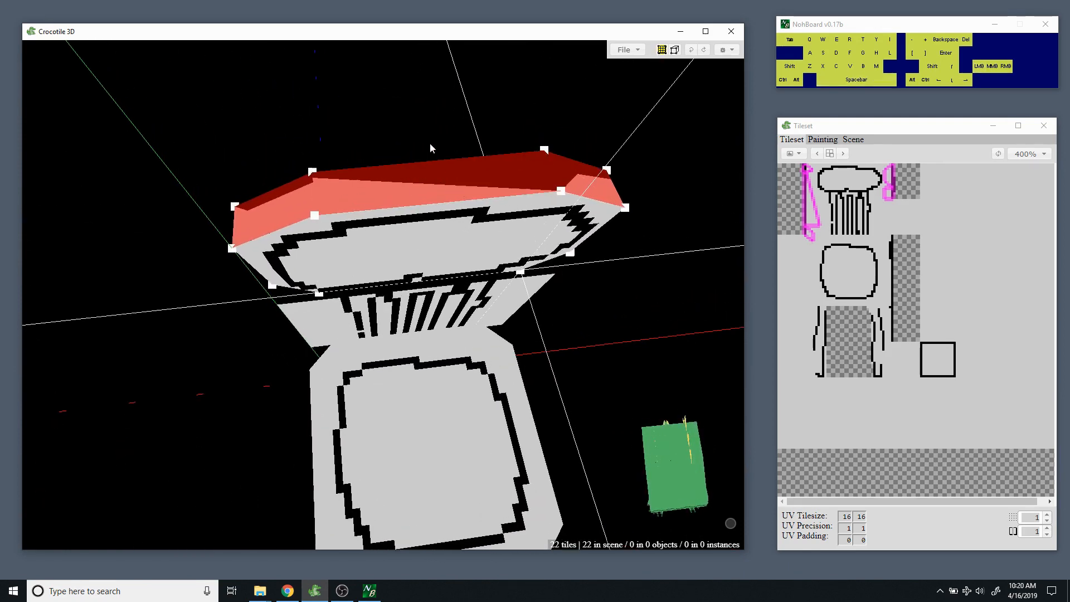
key("space")
left_click_drag(310, 196, 373, 207)
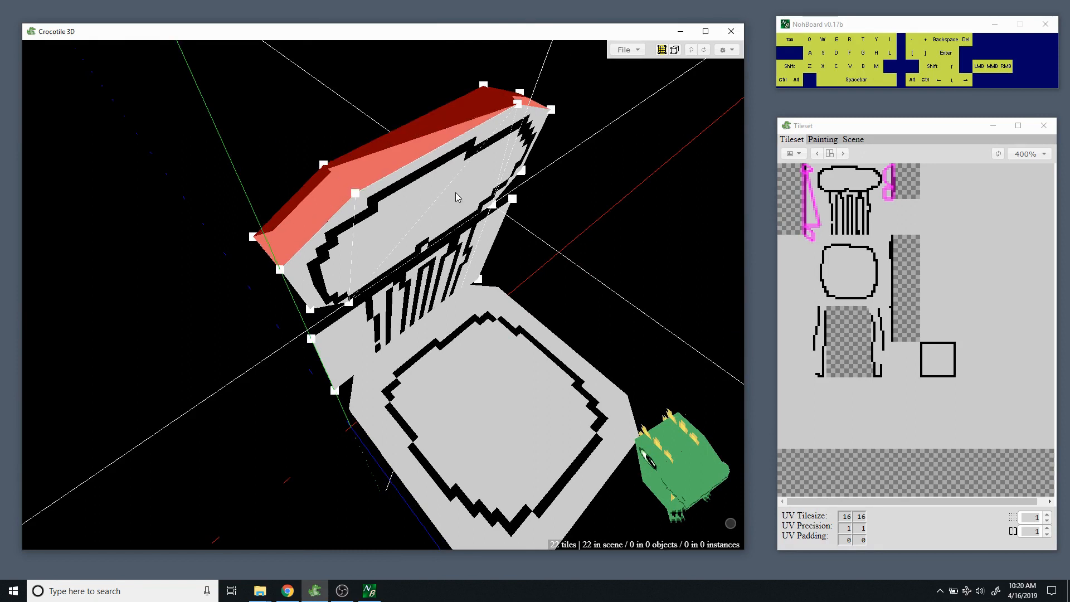
Straighten the texture coordinates of the headrest's top rim tile into a narrow upright rectangle along the tileset's black vertical strip.
mouse_move(819, 224)
right_mouse_down()
mouse_move(819, 206)
mouse_move(819, 223)
right_mouse_up()
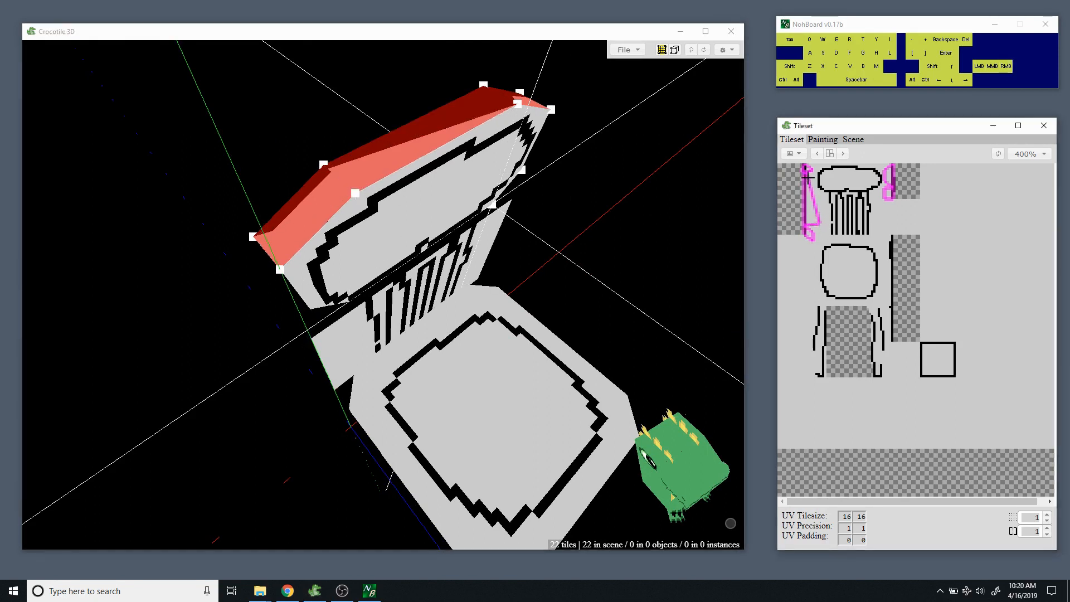
right_click_drag(807, 177, 804, 176)
left_click(1029, 153)
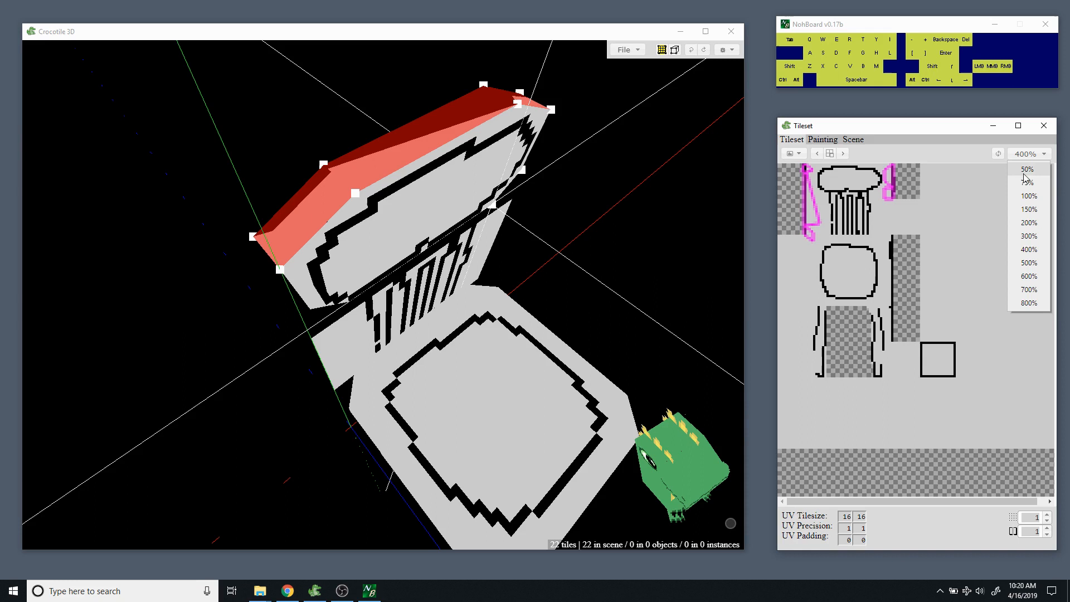
left_click(1030, 303)
right_click_drag(847, 179, 848, 183)
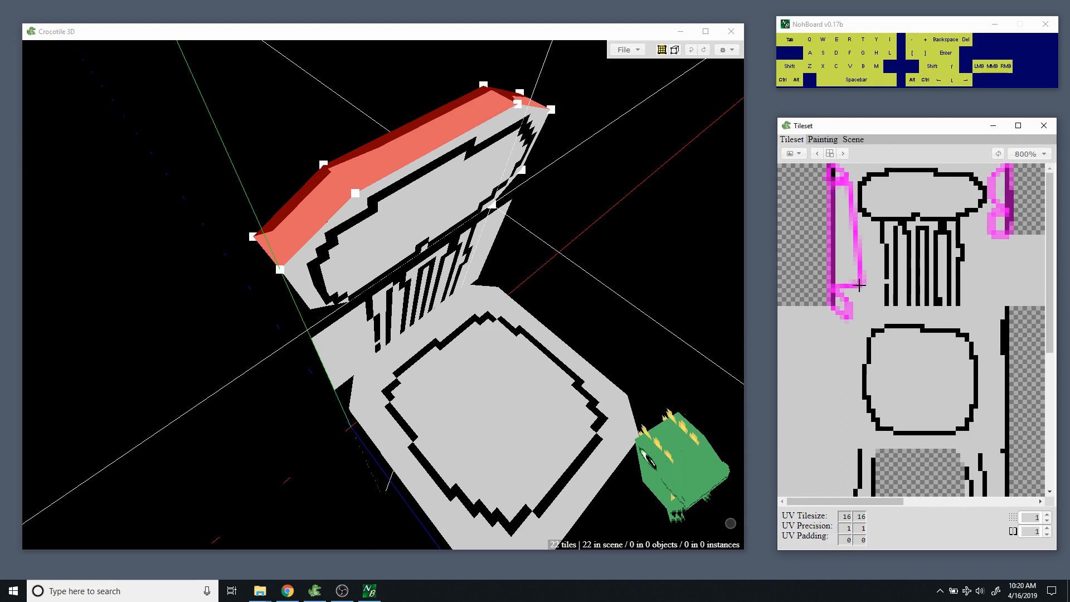
right_click_drag(859, 286, 848, 280)
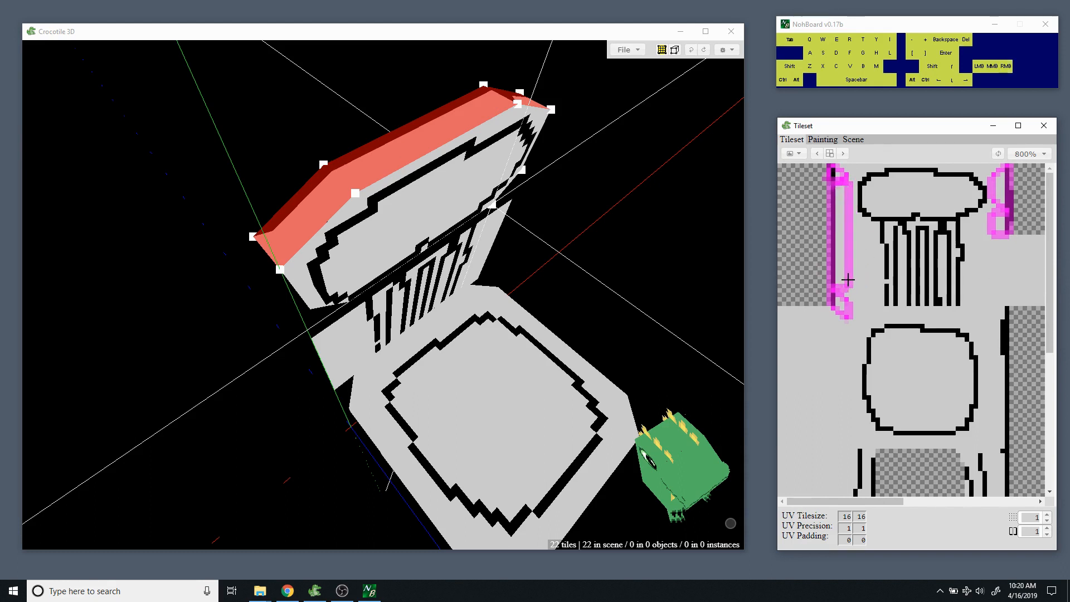
mouse_move(842, 170)
right_mouse_down()
mouse_move(849, 198)
mouse_move(830, 176)
mouse_move(848, 180)
right_mouse_up()
Deselect the headrest's top rim tile and square up the texture coordinates of the two upper corner rim tiles.
left_click(397, 147)
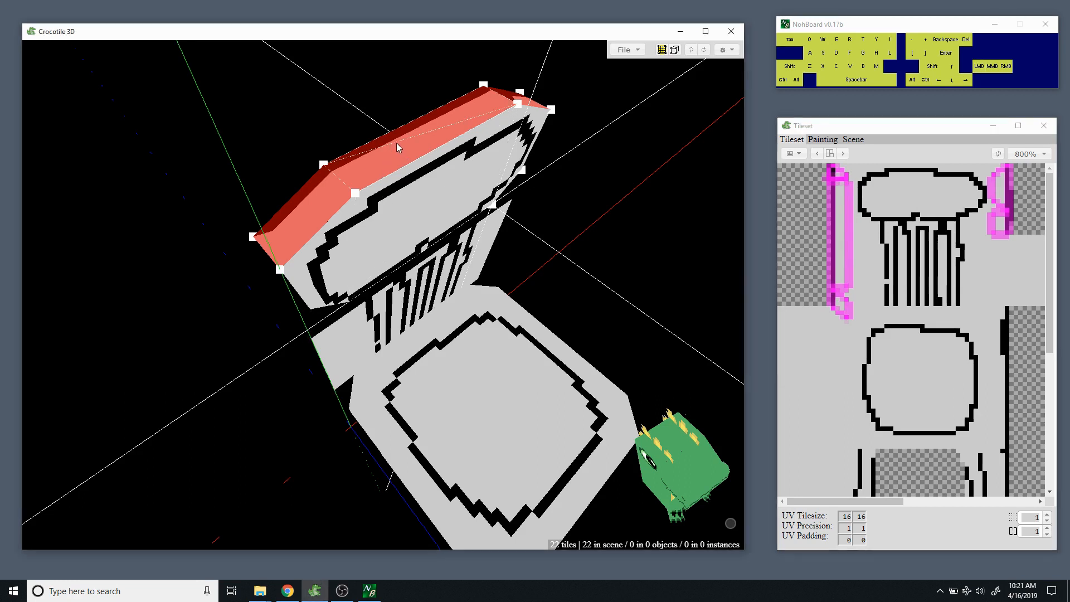
left_click(399, 147, "ctrl")
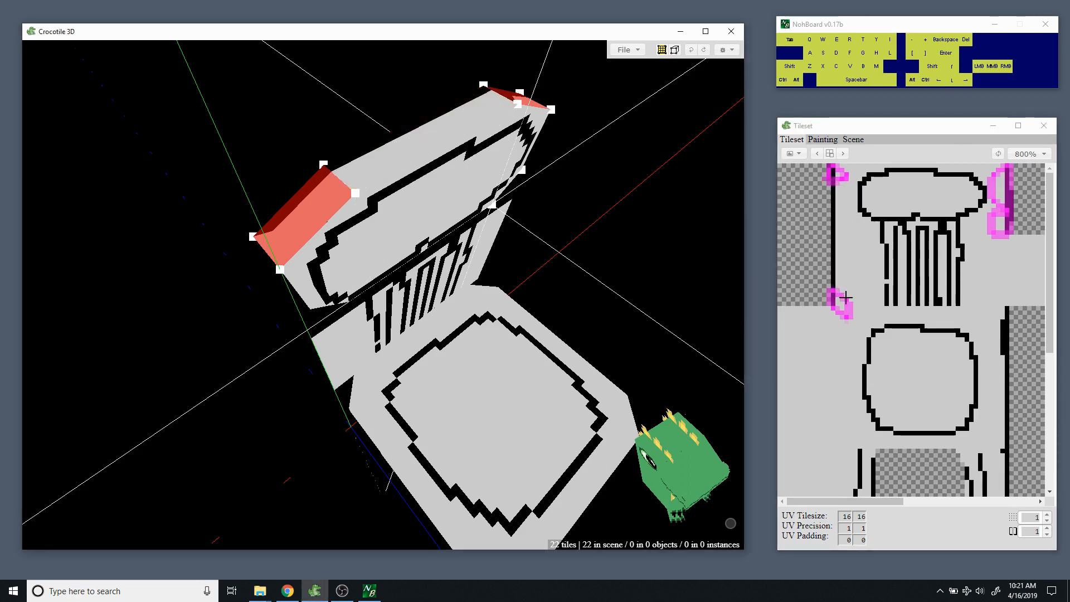
mouse_move(845, 296)
right_mouse_down()
mouse_move(848, 316)
mouse_move(850, 307)
right_mouse_up()
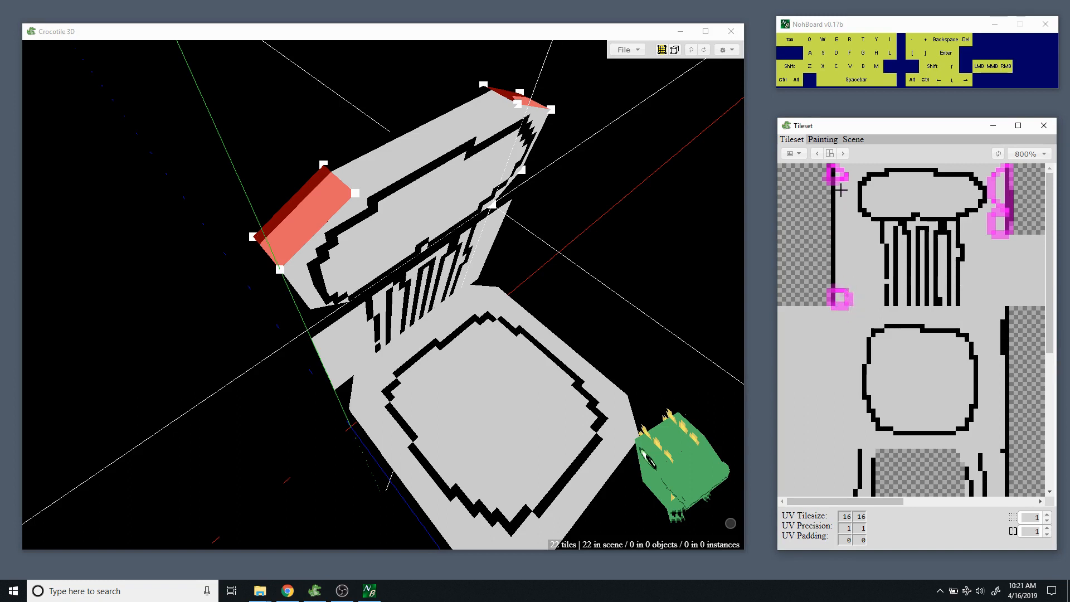
right_click_drag(845, 180, 830, 163)
mouse_move(848, 173)
right_mouse_down()
mouse_move(846, 190)
mouse_move(847, 167)
mouse_move(847, 180)
right_mouse_up()
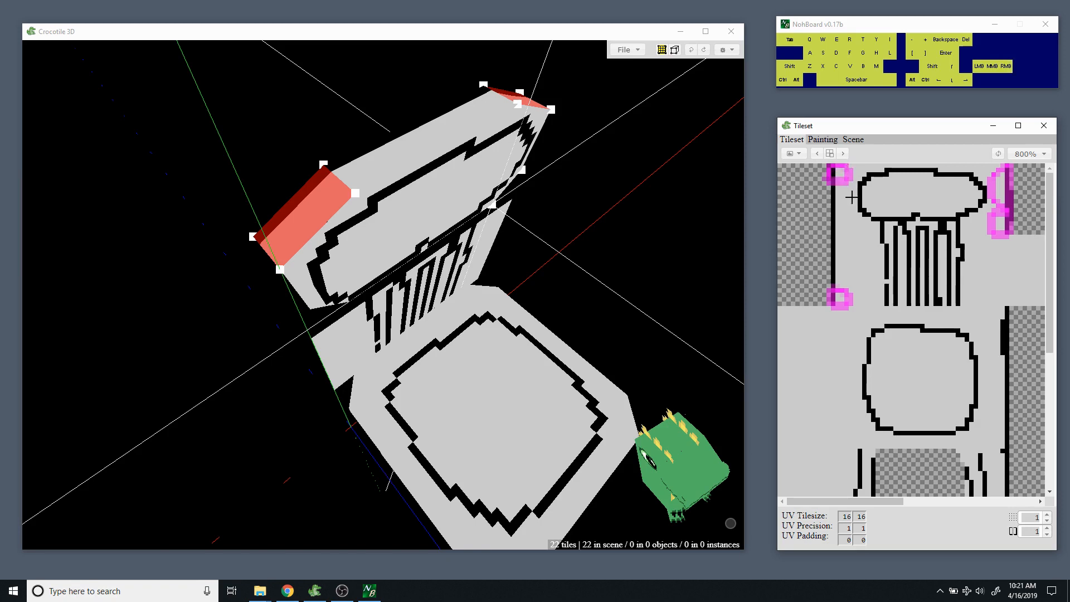
Straighten the texture coordinates of the headrest's side and lower corner rim tiles into stacked upright rectangles.
key("space")
left_click_drag(609, 208, 461, 239)
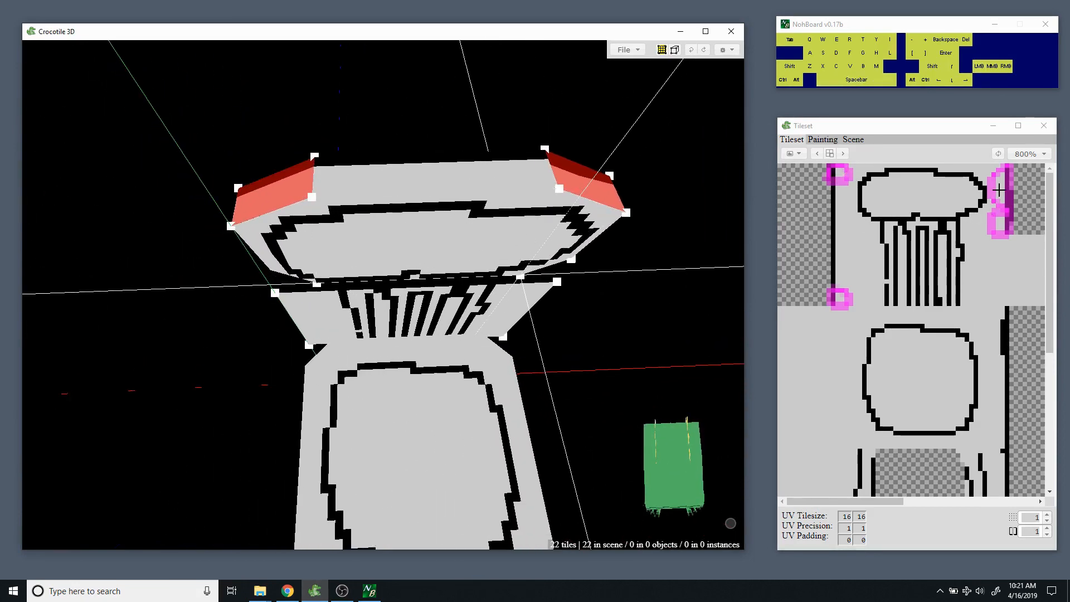
right_click_drag(993, 177, 991, 208)
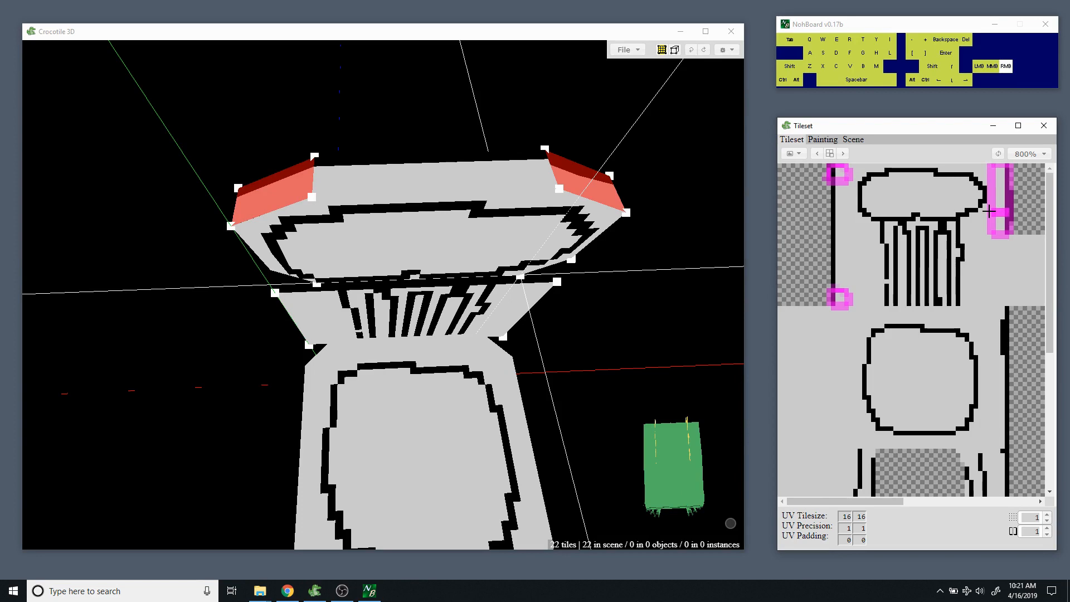
Select only the headrest's right upper corner rim tile, move it backward, return it to its place, and clear the selection.
key("space")
left_click_drag(734, 273, 443, 282)
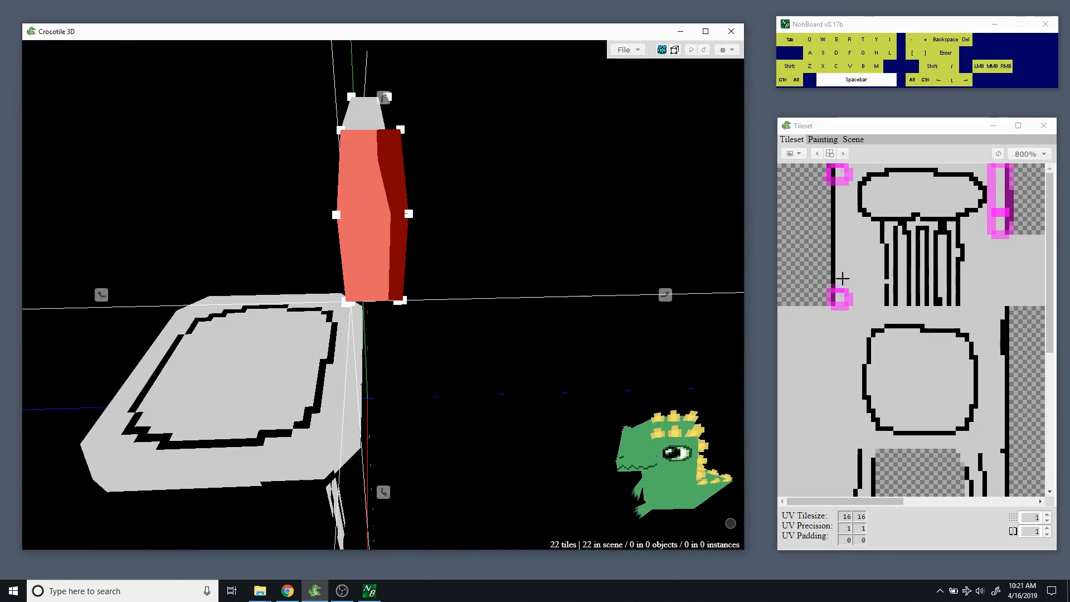
left_click(430, 175)
left_click(390, 183)
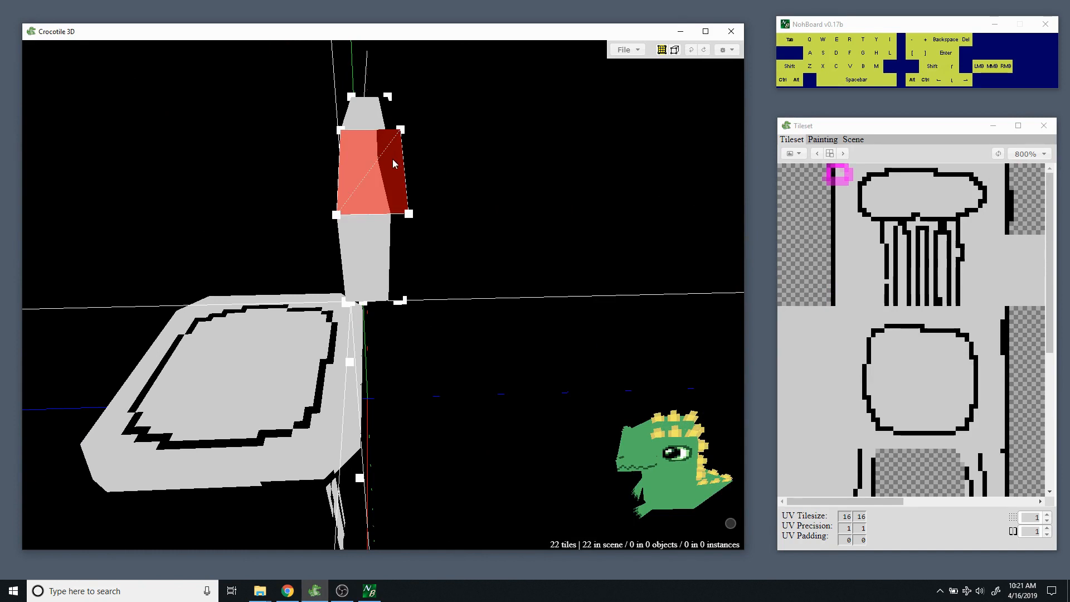
left_click_drag(389, 159, 413, 159)
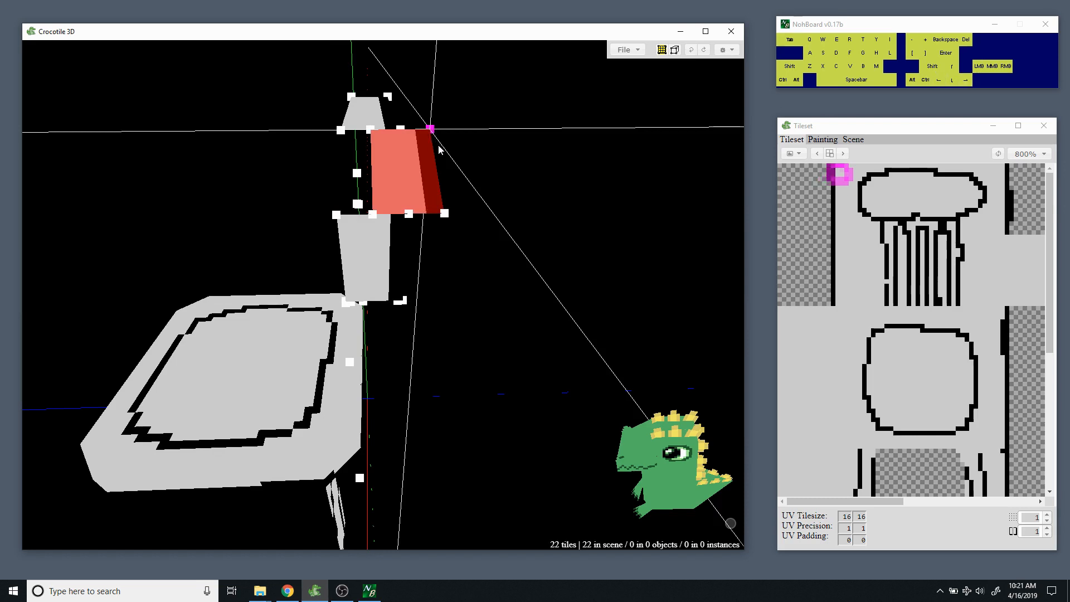
key("a")
key("a")
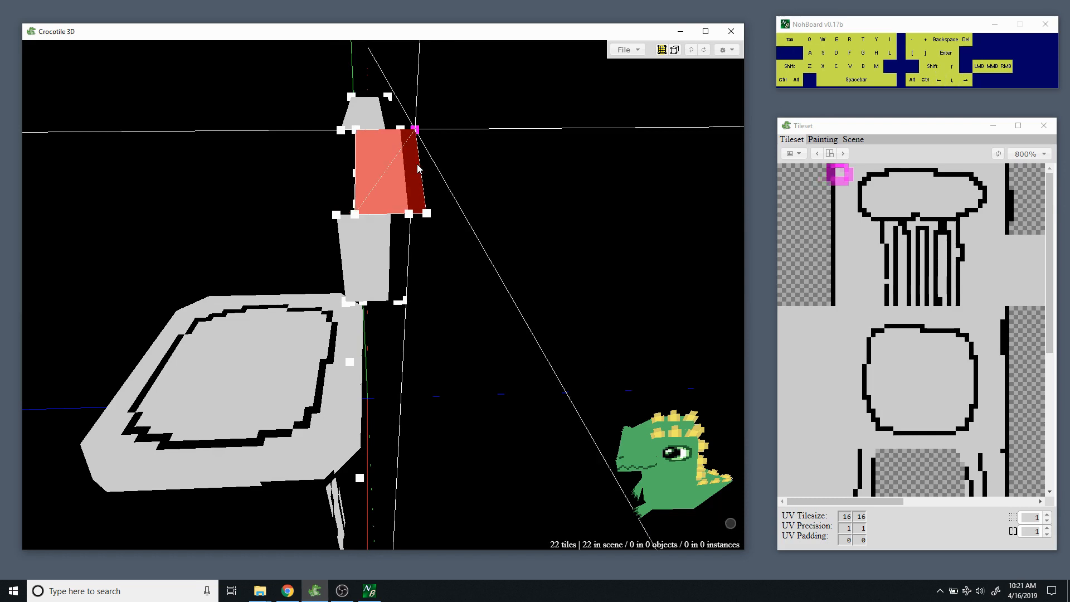
key("ctrl+d")
Examine the headrest, backrest and seat from the front and from several angles.
key("space")
left_click_drag(421, 170, 535, 192)
right_click_drag(421, 170, 376, 180)
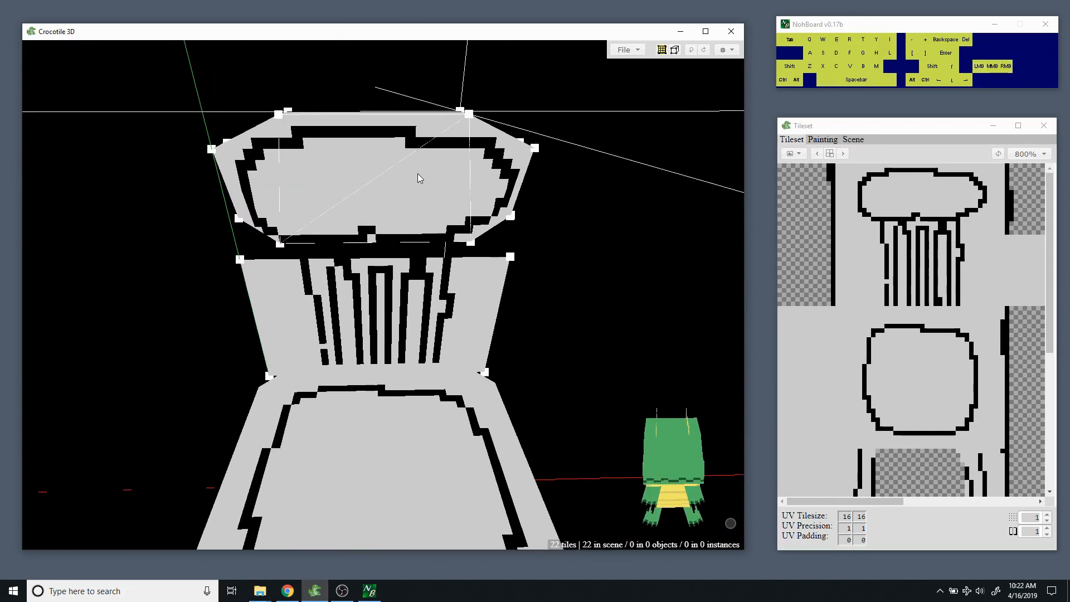
key("space")
key("space")
left_click_drag(412, 152, 599, 156)
key("space")
key("space")
left_click_drag(391, 184, 170, 252)
key("space")
key("space")
left_click_drag(318, 294, 399, 227)
Select the backrest tile and open the tileset region with the headrest outline and backrest slats for painting.
left_click(399, 227)
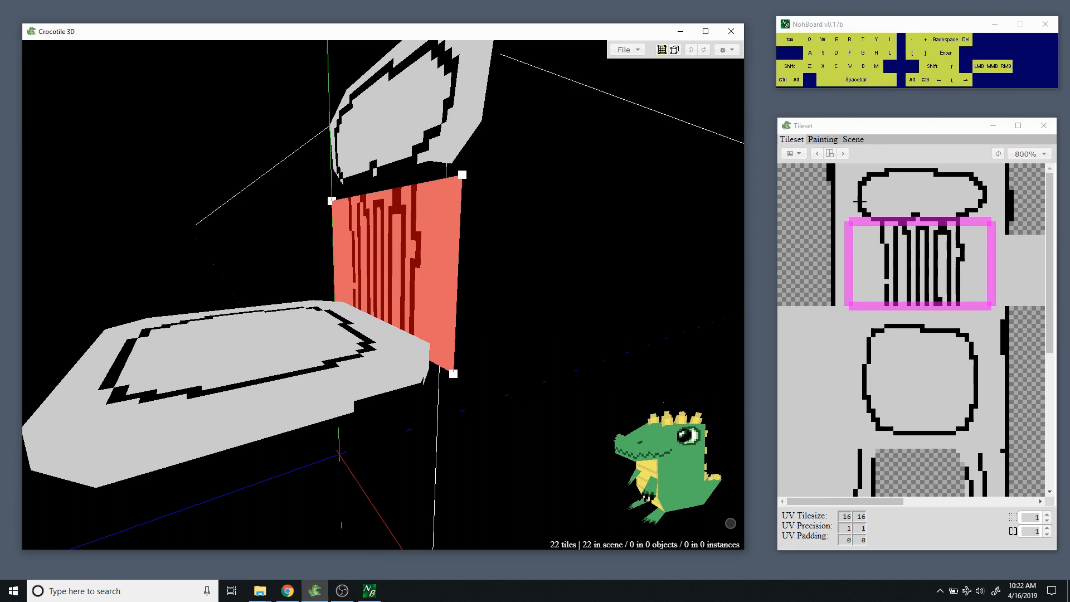
left_click(903, 254)
left_click(946, 262)
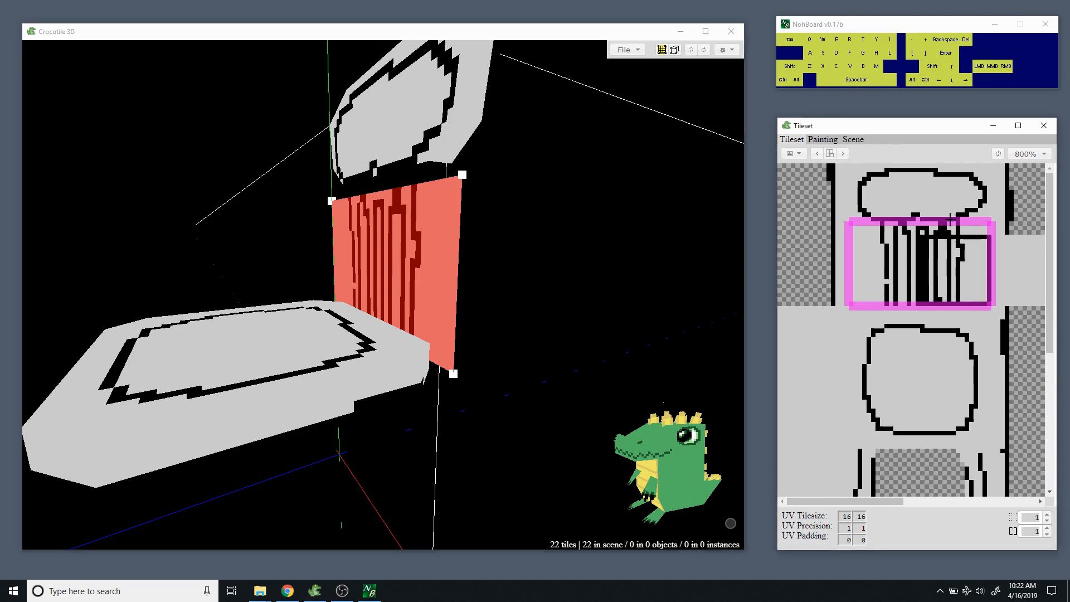
left_click(824, 140)
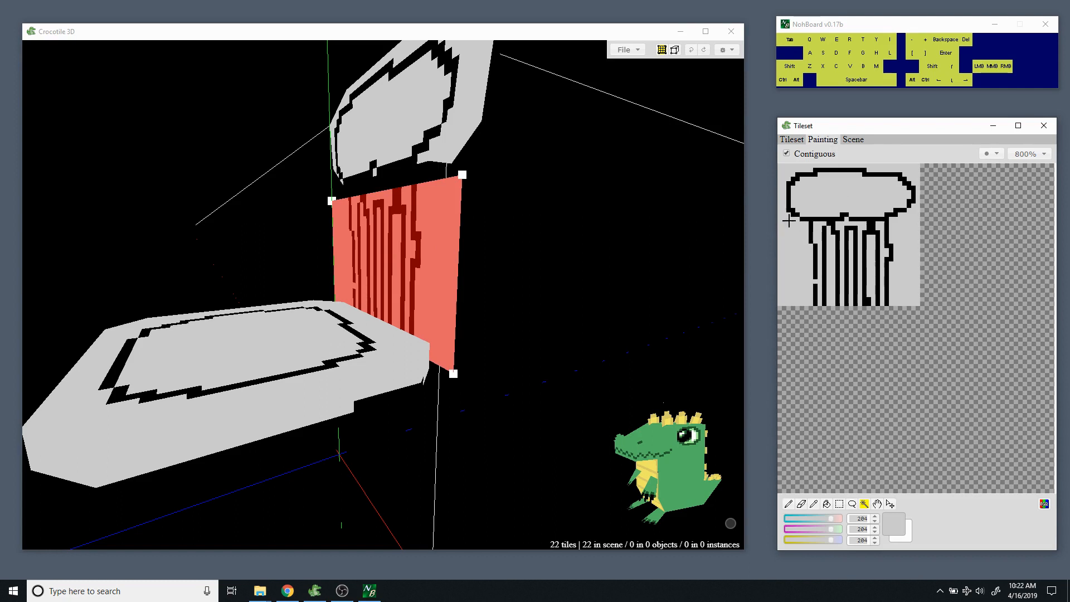
Select a rectangle around the slats below the headrest outline, and choose the magic wand.
left_click(840, 503)
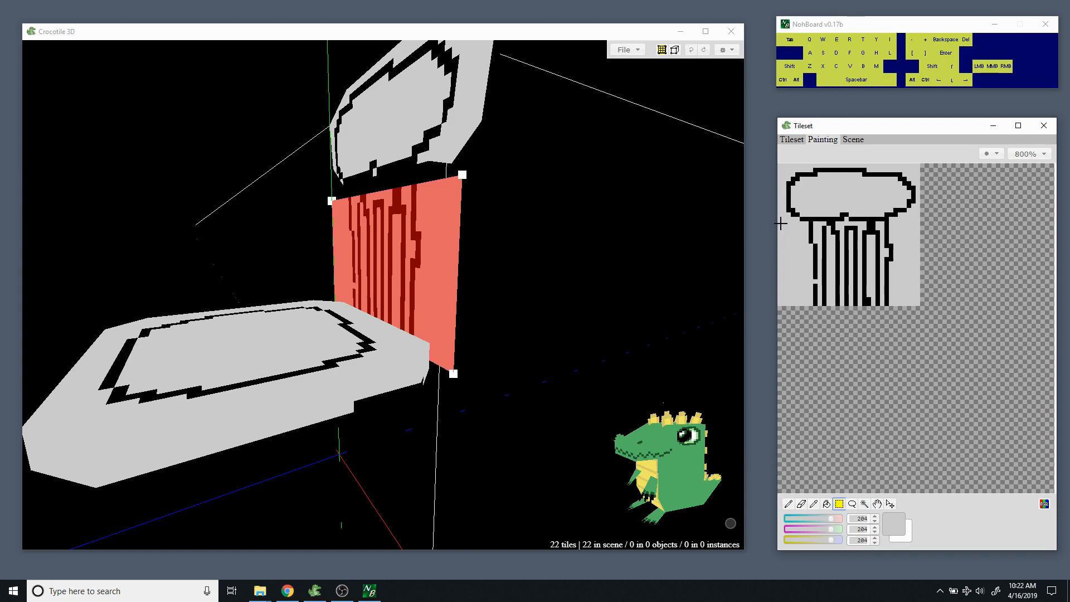
left_click_drag(781, 224, 920, 305)
left_click(864, 503)
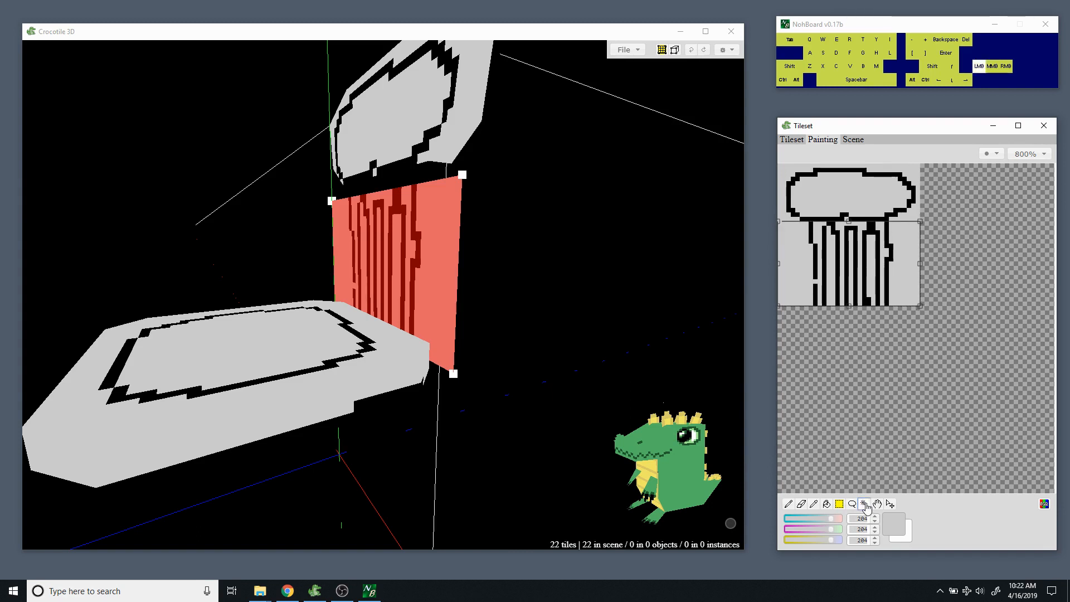
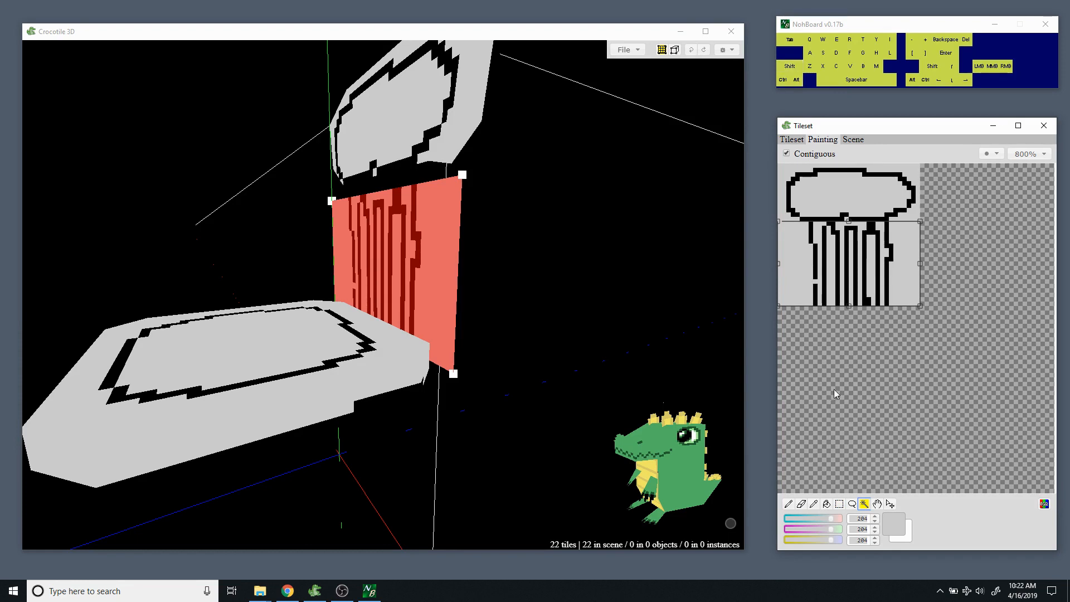
Close the gap in the leftmost backrest slat with the pencil, using black sampled from the slat.
left_click(788, 504)
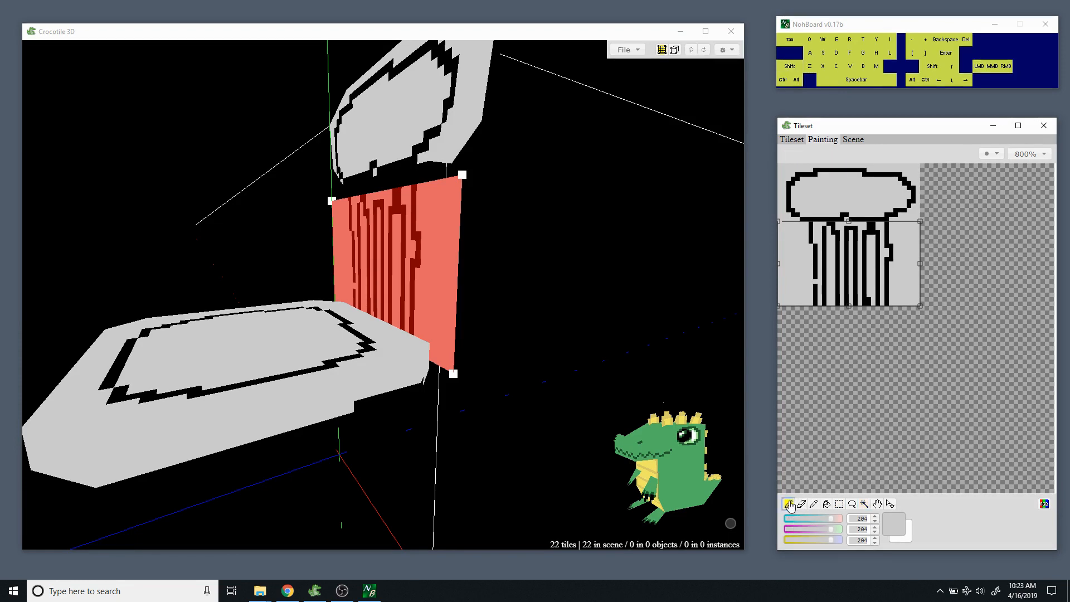
left_click(815, 287, "alt")
left_click(817, 287, "alt")
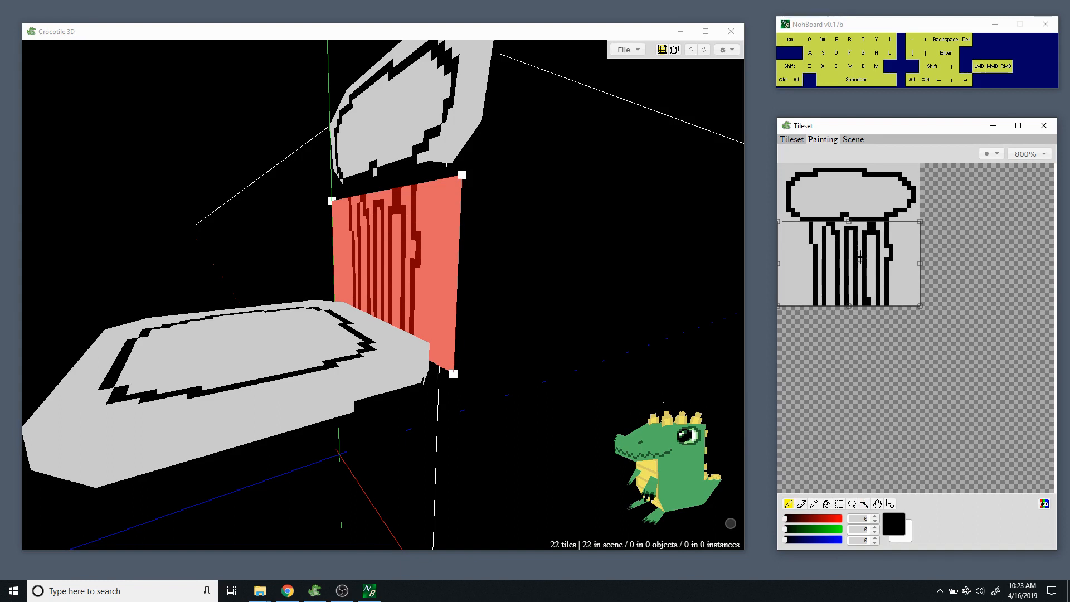
Try to subtract the grey background beside the leftmost slat from the selection with the magic wand.
left_click(866, 505)
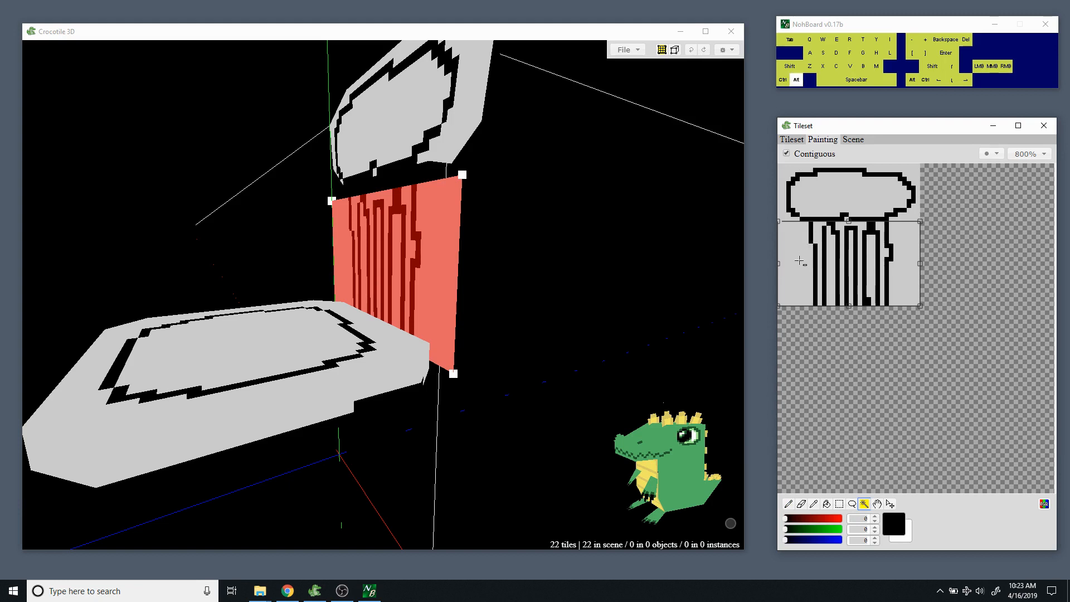
left_click(797, 260, "alt")
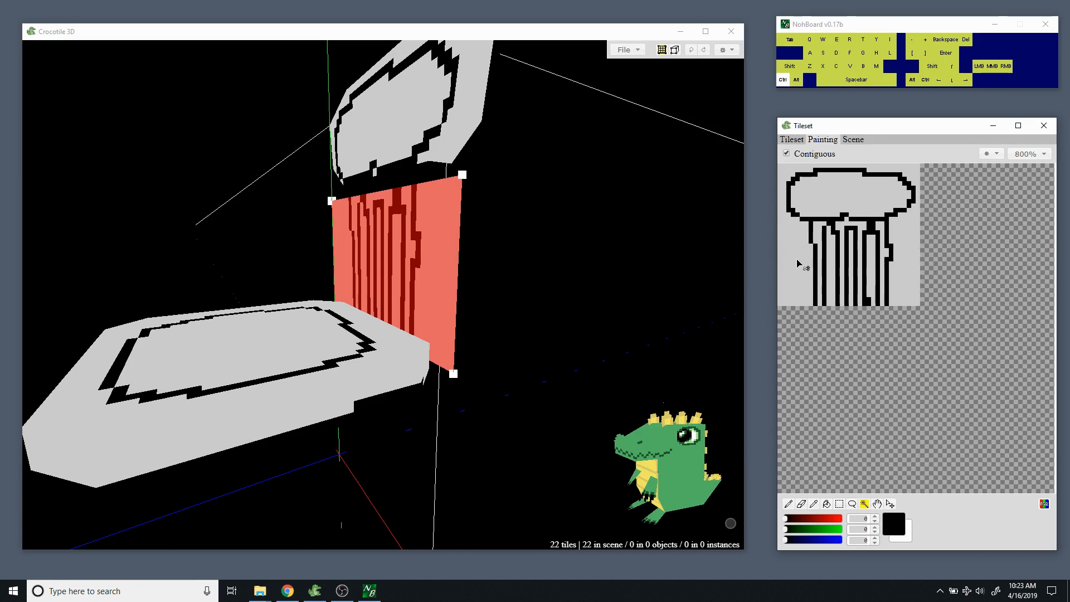
key("ctrl+y")
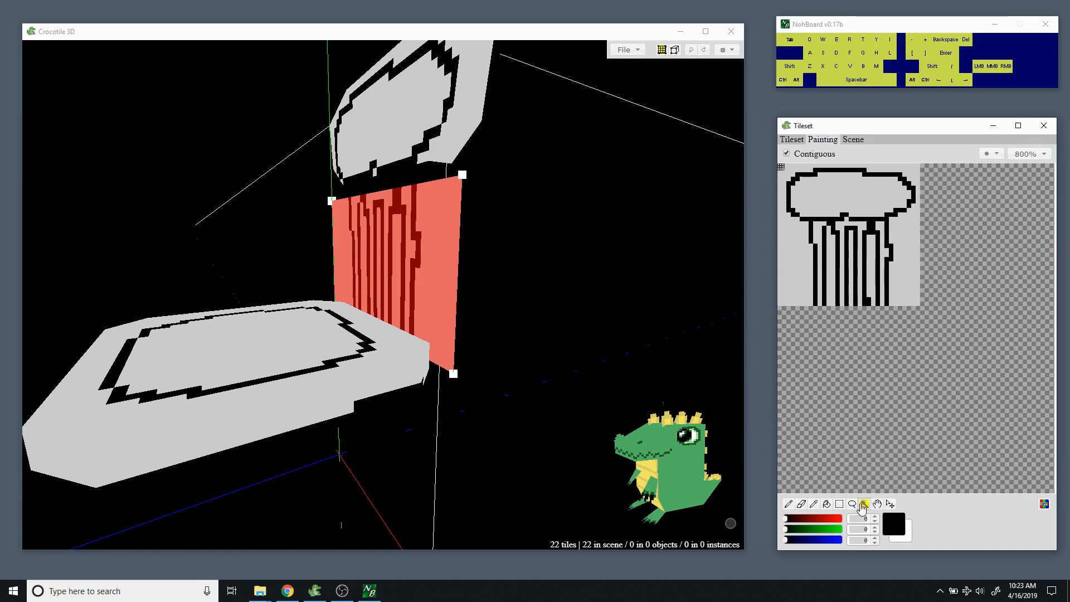
left_click(839, 503)
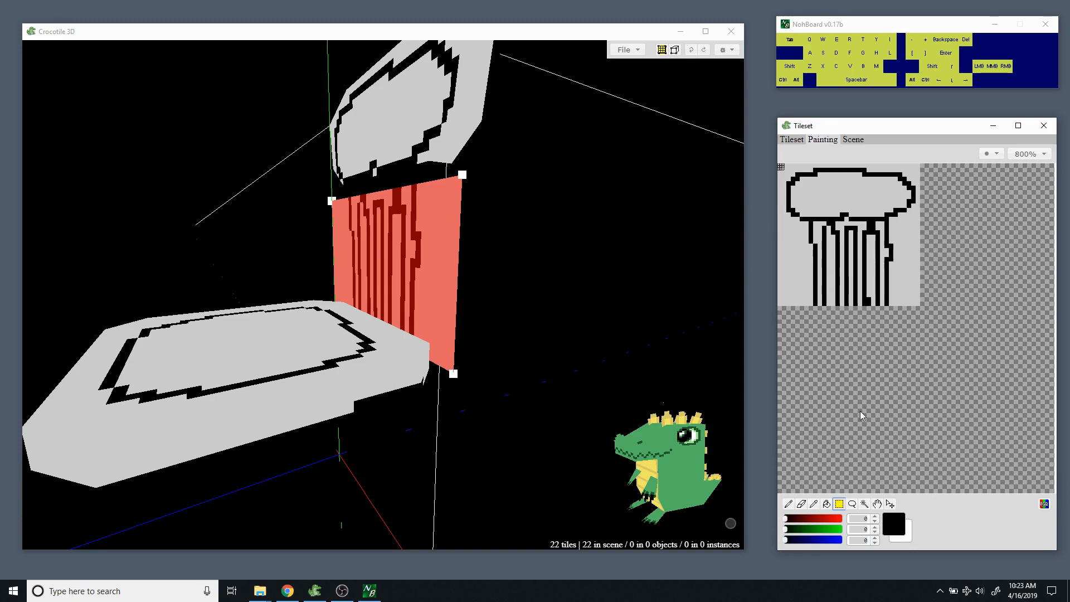
Choose the fill tool and set its colour to brown with red 147, green 94 and blue 0.
left_click(826, 505)
left_click(811, 530)
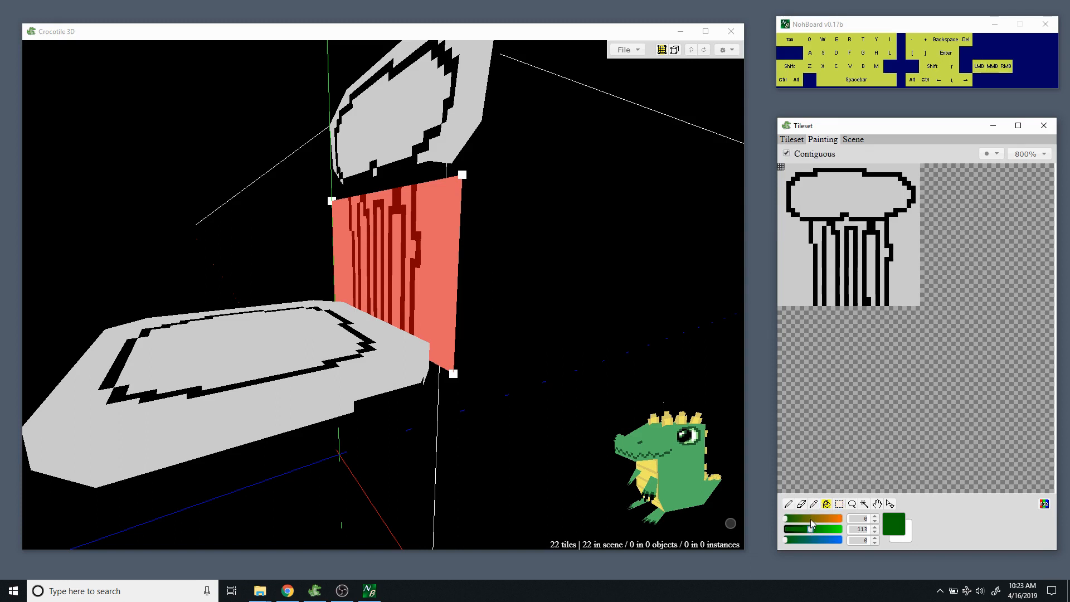
left_click(812, 518)
left_click(818, 518)
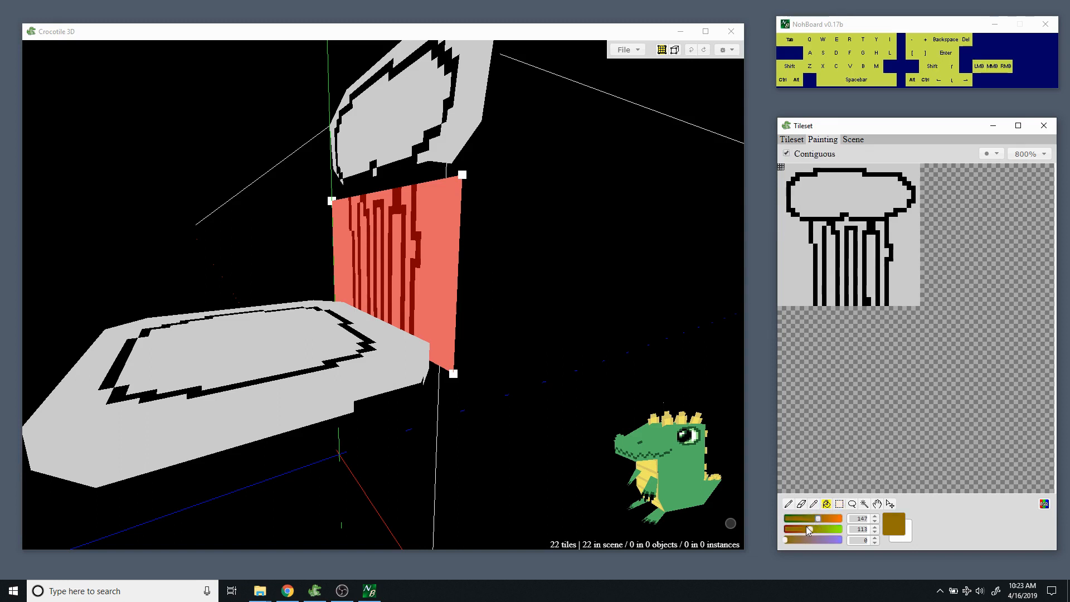
left_click(806, 530)
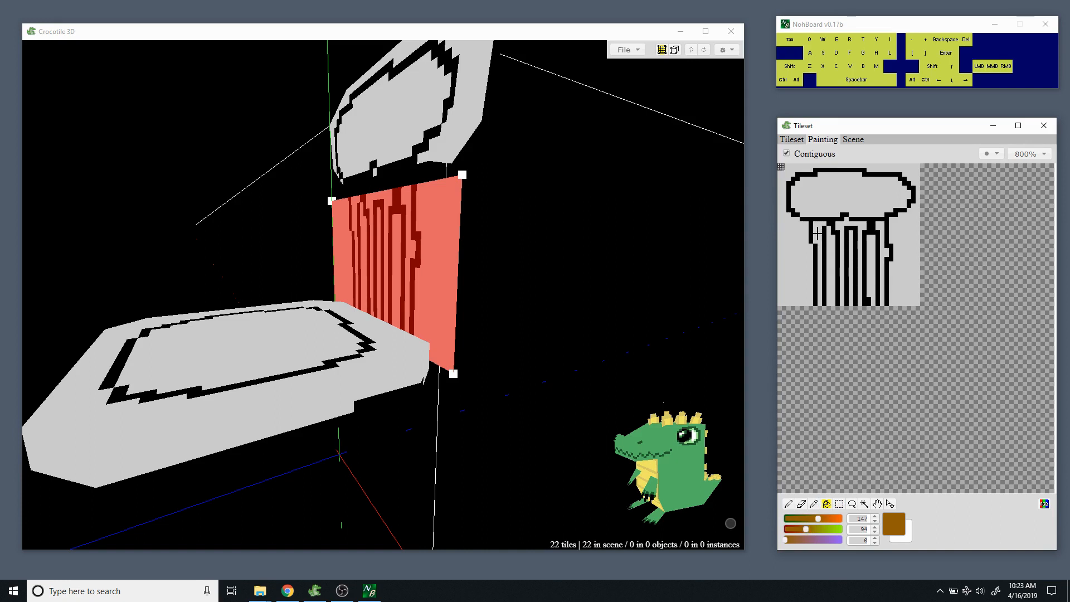
Fill the insides of the backrest slats and the headrest outline with the brown.
left_click(818, 227)
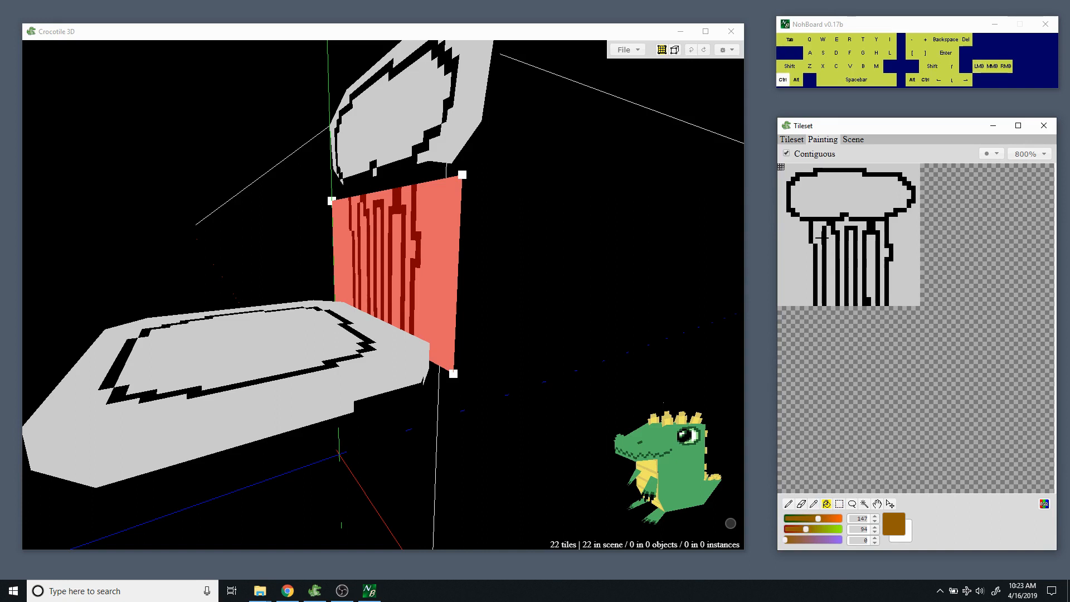
left_click(818, 234)
left_click(842, 240)
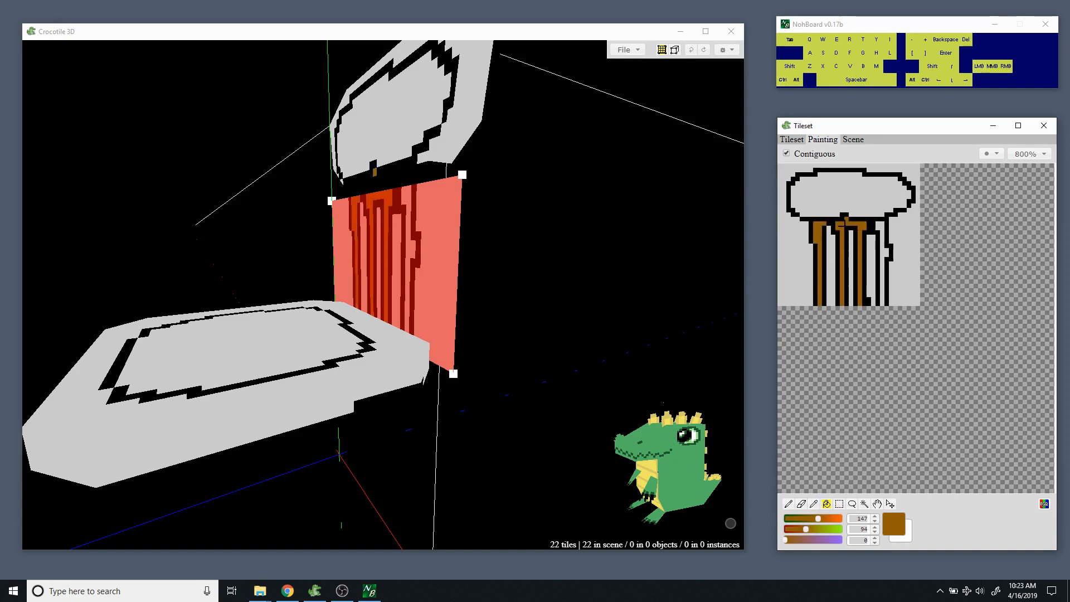
left_click(878, 229)
left_click(874, 211)
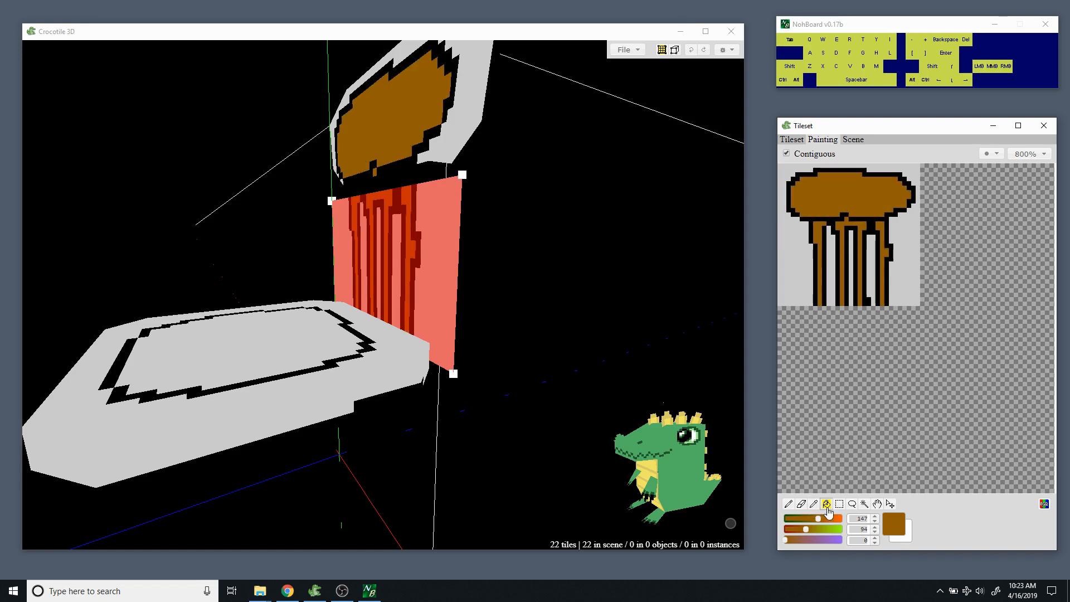
Select a rectangle around the slats below the headrest, spanning the tile's full width.
left_click(809, 264)
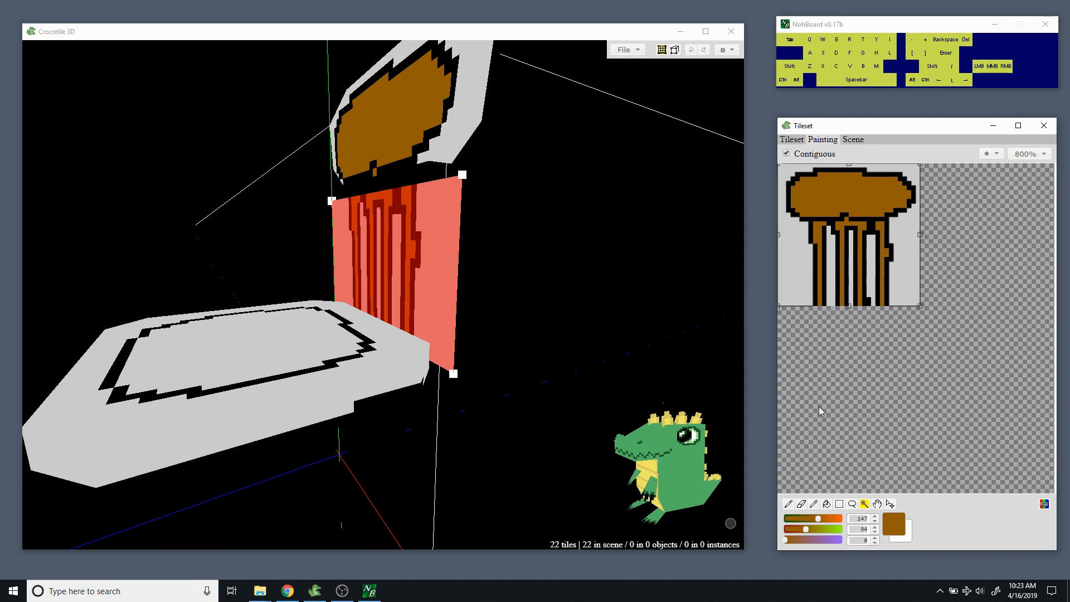
key("ctrl+d")
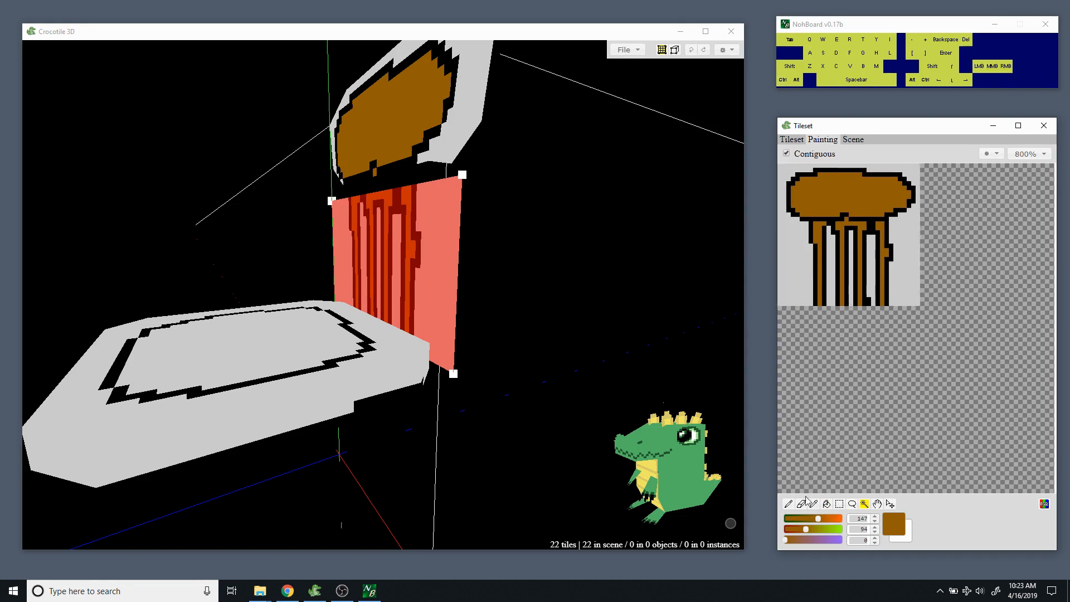
left_click(838, 505)
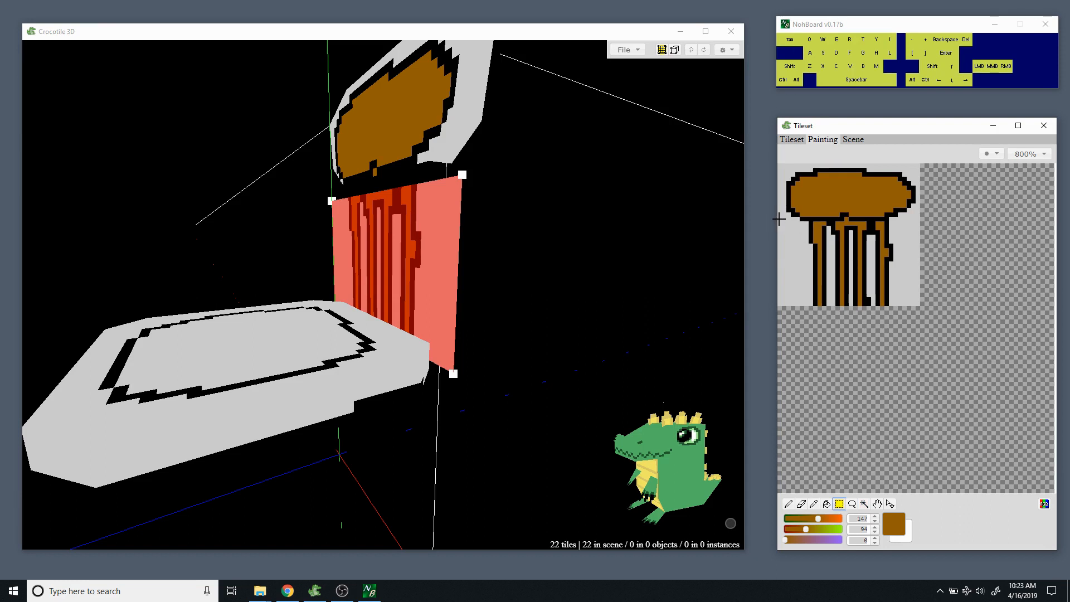
left_click_drag(780, 224, 871, 266)
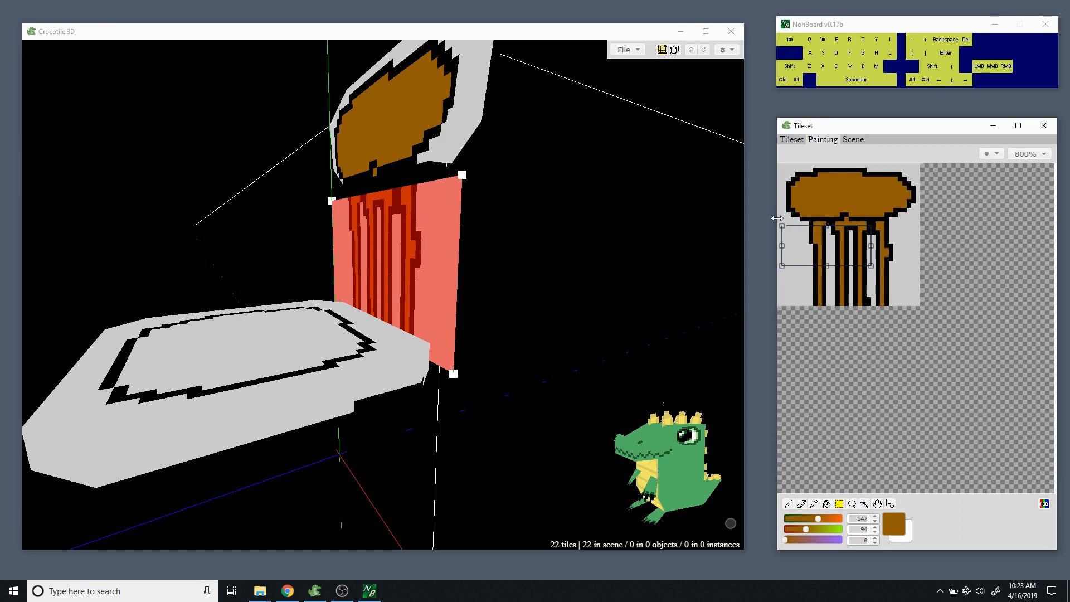
left_click_drag(832, 236, 879, 280)
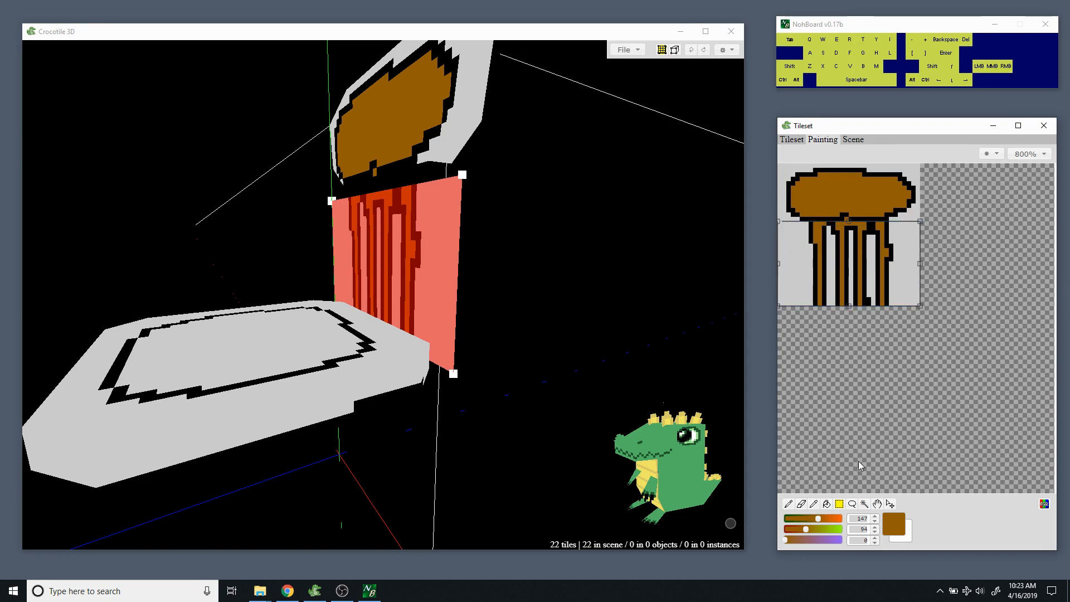
Try to intersect the slat selection with the grey background beside the slats using the magic wand.
left_click(863, 504)
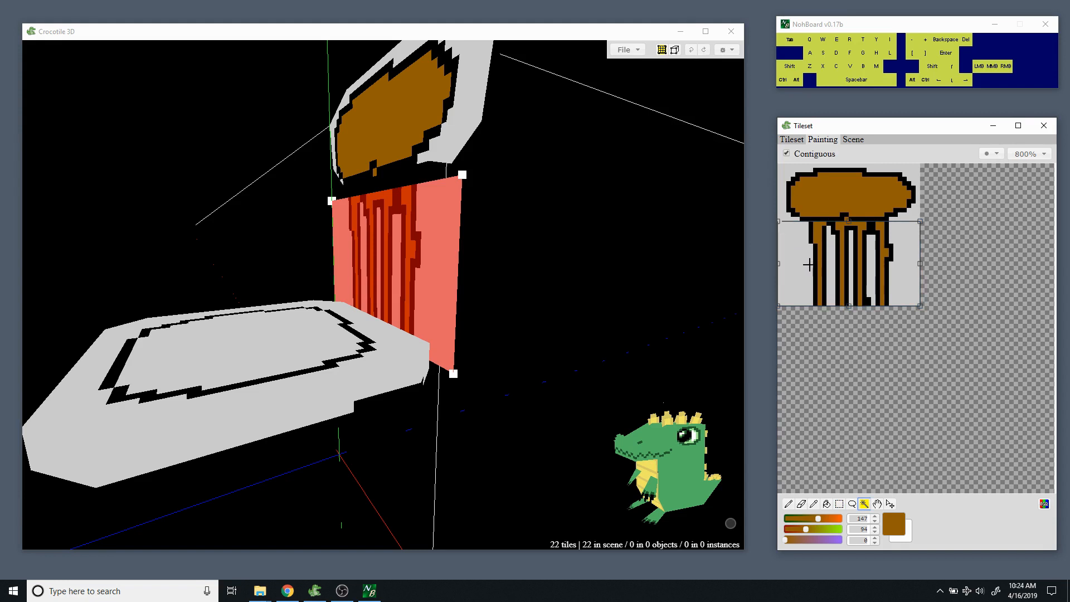
key("shift")
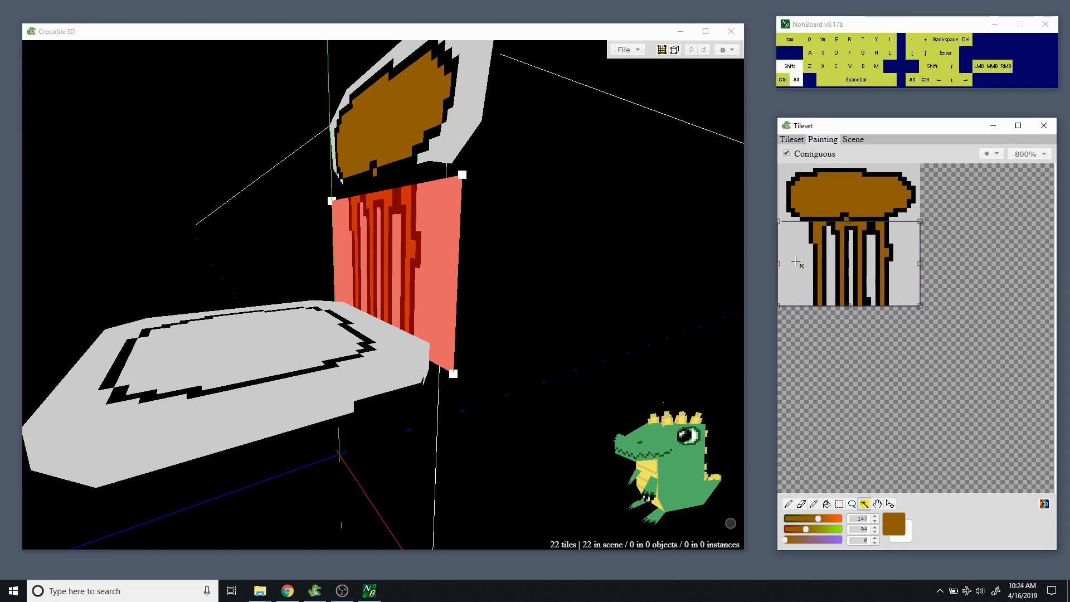
left_click(796, 261, "alt+shift")
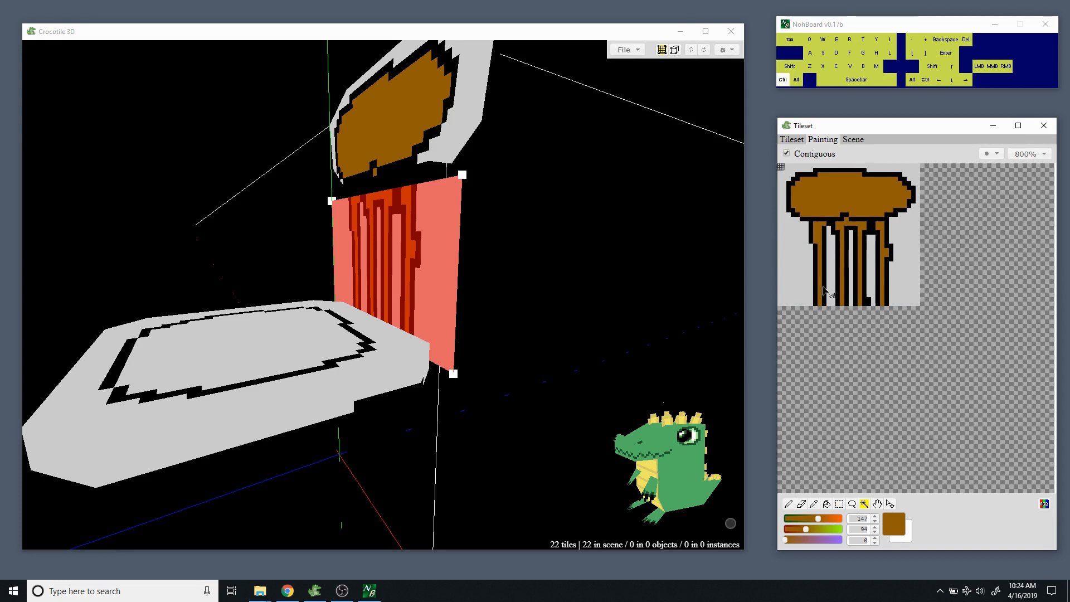
key("ctrl+z")
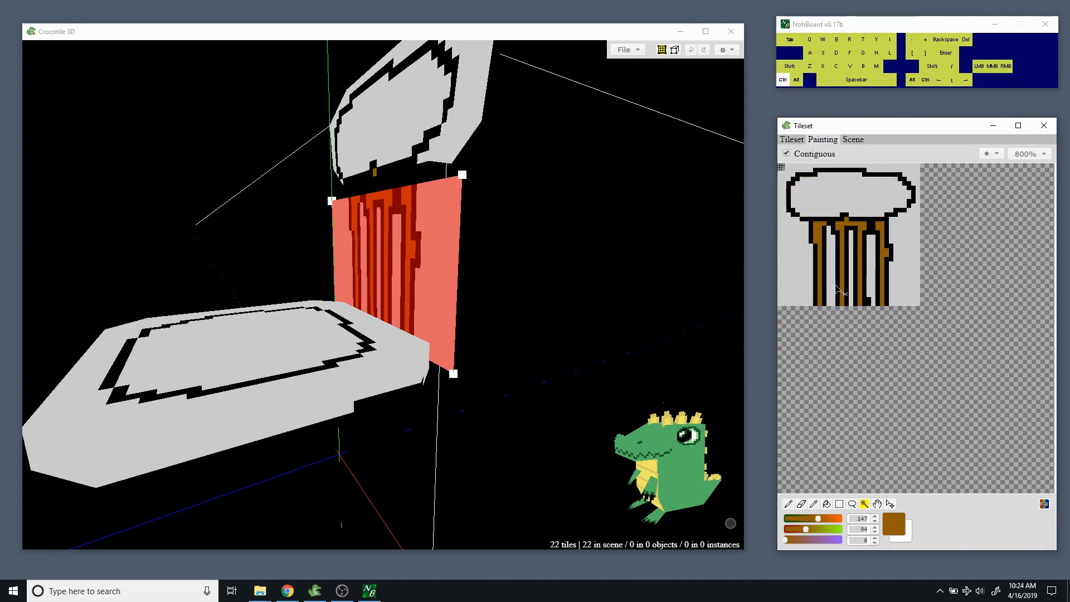
key("ctrl+y")
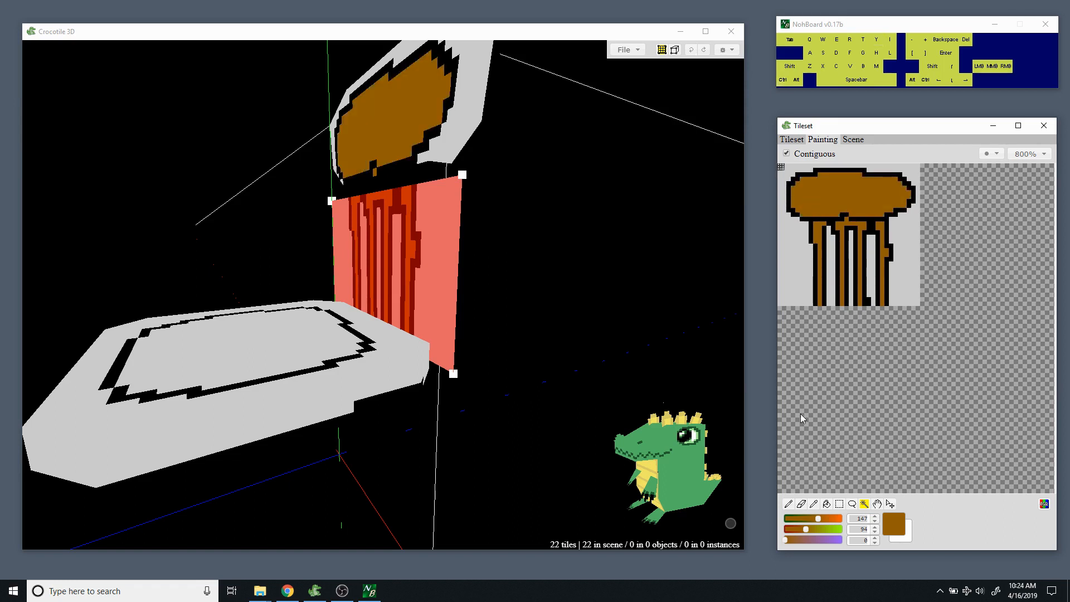
Select a rectangle around the headrest and fill its grey background with paler brown, red 147, green 122 and blue 87.
left_click(838, 504)
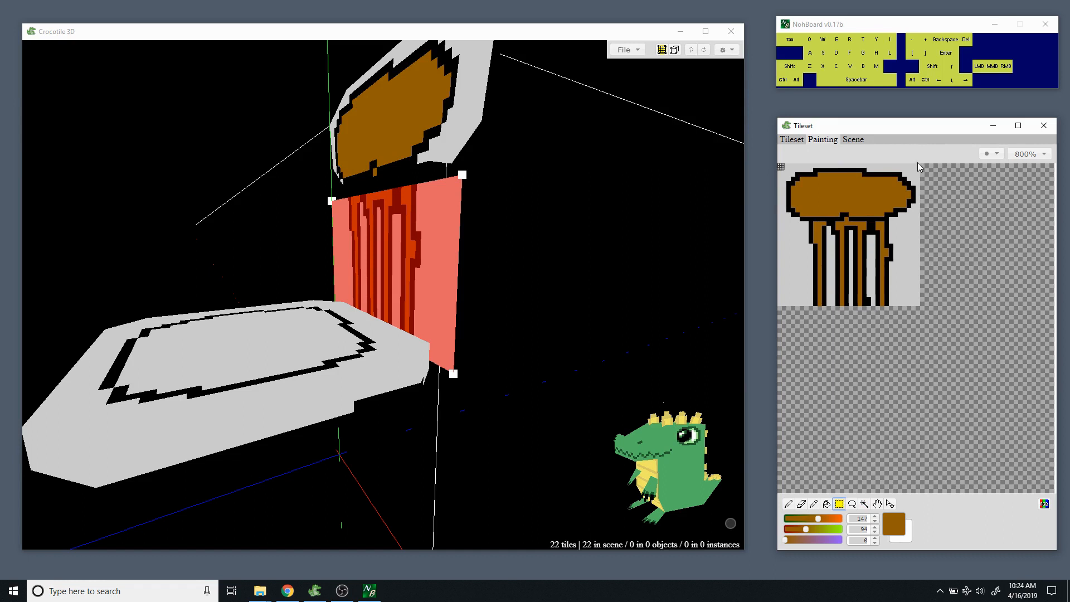
left_click_drag(919, 164, 778, 220)
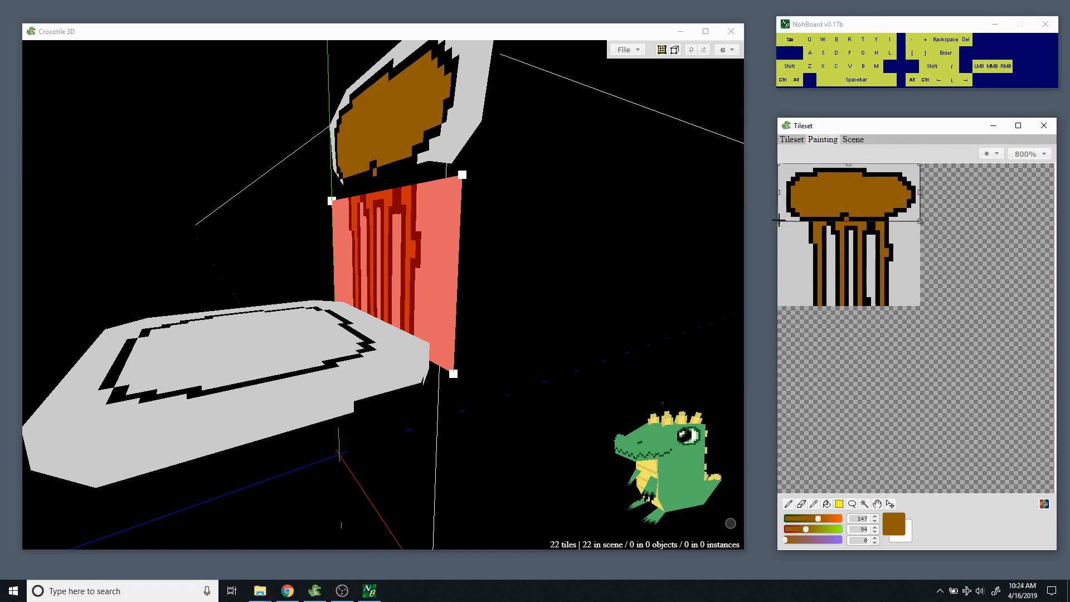
left_click(828, 505)
left_click_drag(806, 529, 813, 532)
left_click(804, 541)
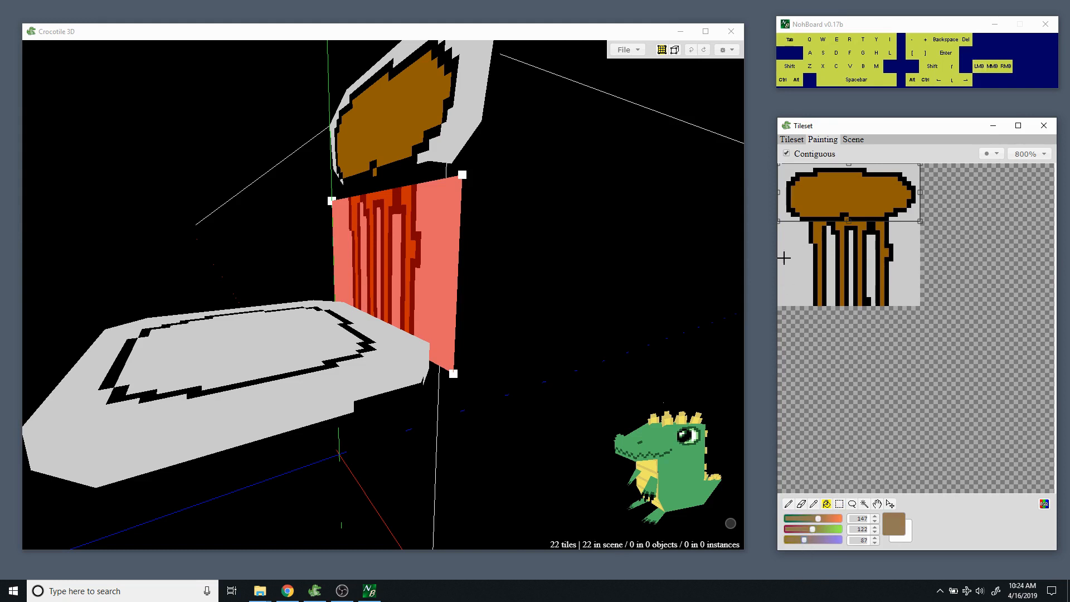
left_click(785, 217)
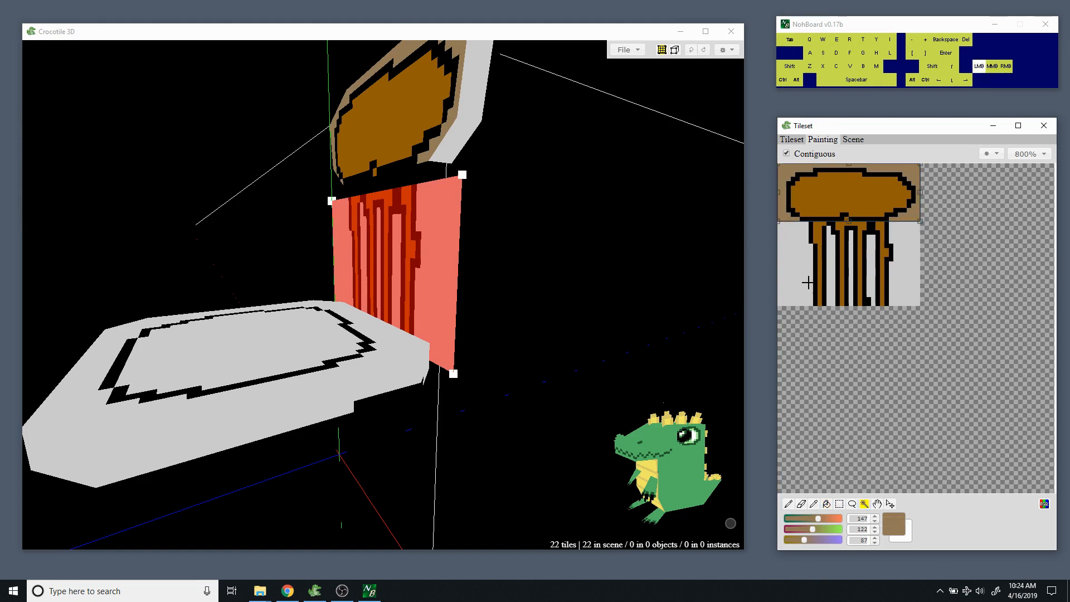
Select the grey background beside the leftmost slat with the magic wand and delete it.
left_click(800, 266)
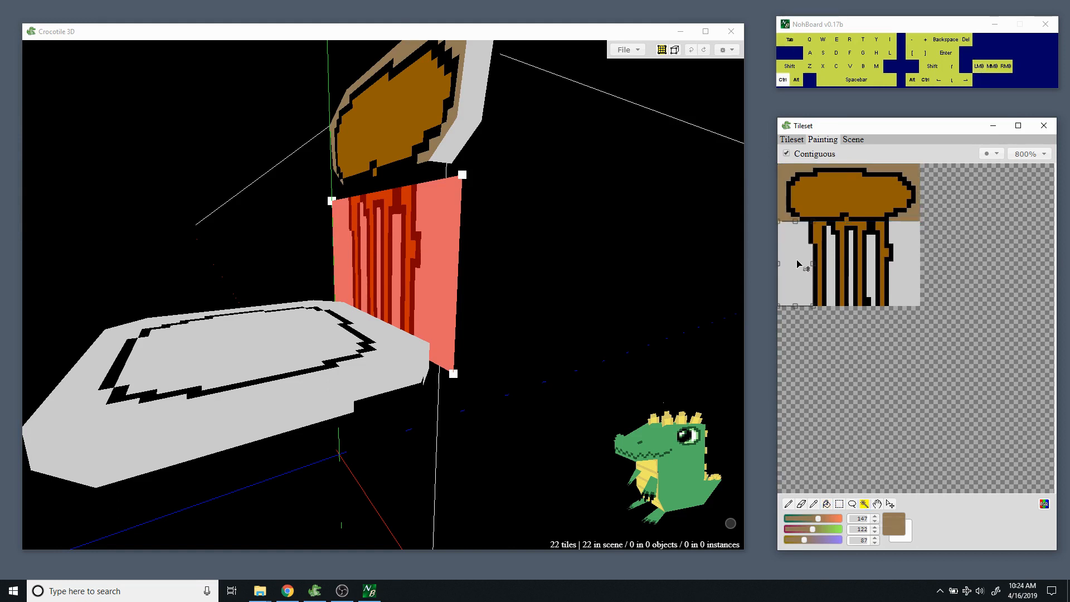
left_click_drag(798, 264, 797, 287)
key("Delete")
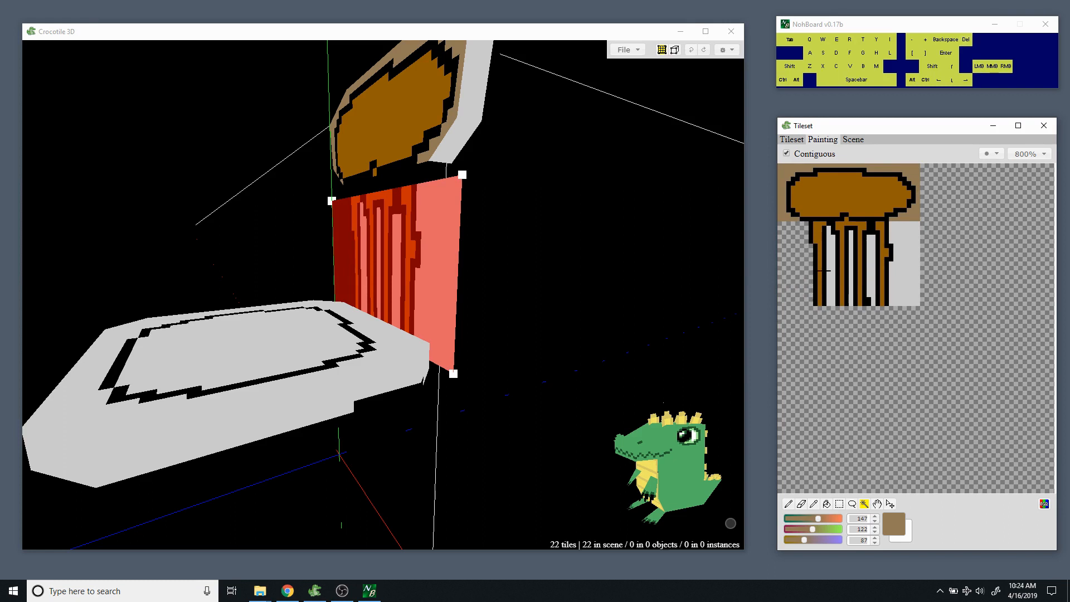
Select the three grey gaps between the slats plus the grey area beside the rightmost slat, and delete them.
left_click(831, 265)
left_click(852, 260, "shift")
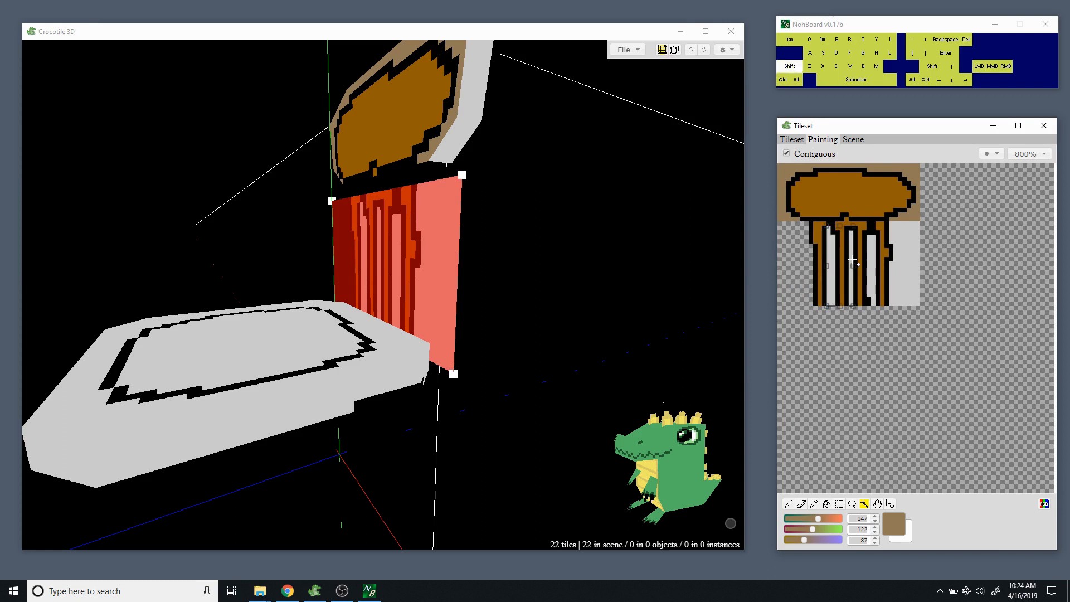
left_click(872, 256, "shift")
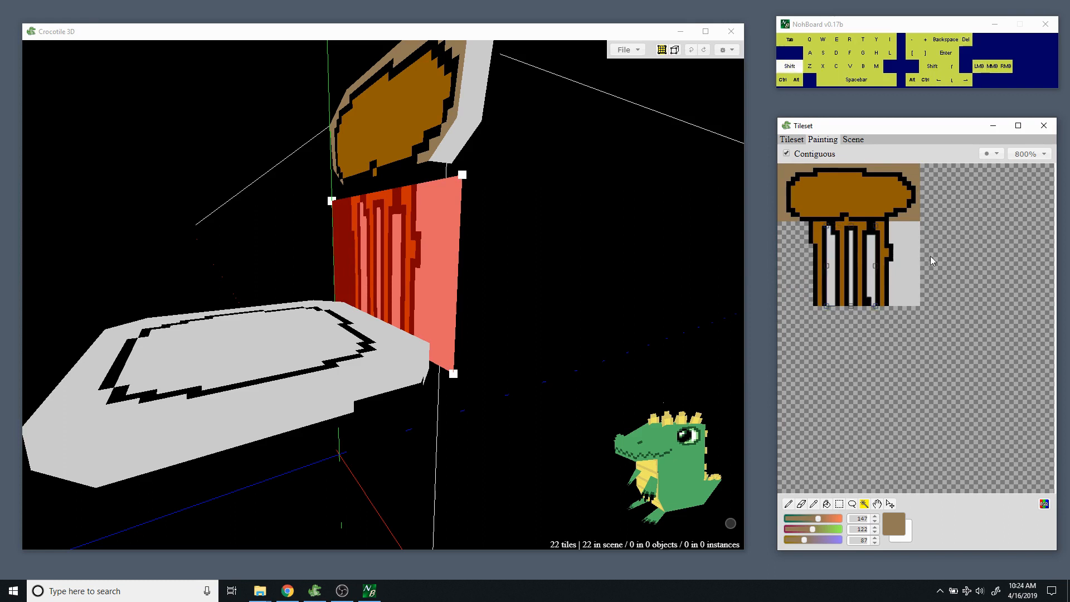
left_click(903, 255, "shift")
left_click_drag(910, 262, 908, 301, "ctrl")
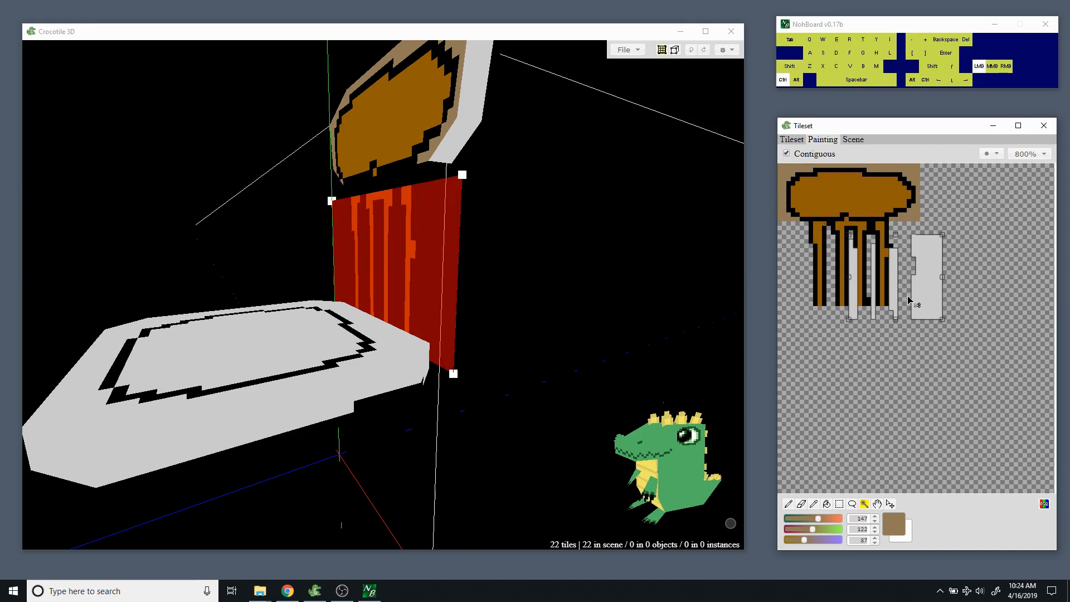
key("Delete")
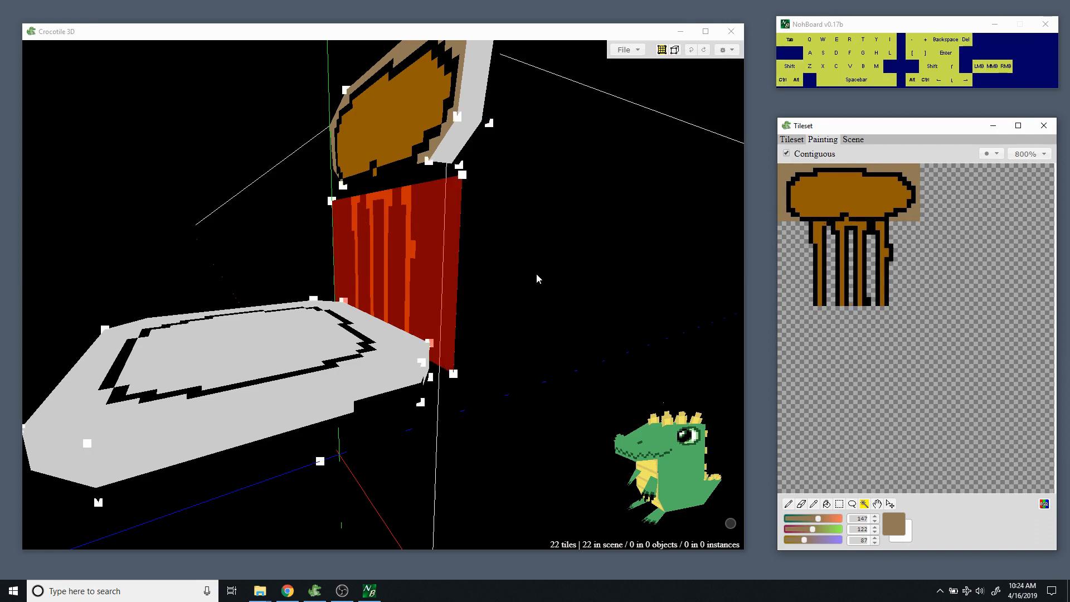
Deselect the backrest tile in the 3D scene to show its painted texture.
key("space")
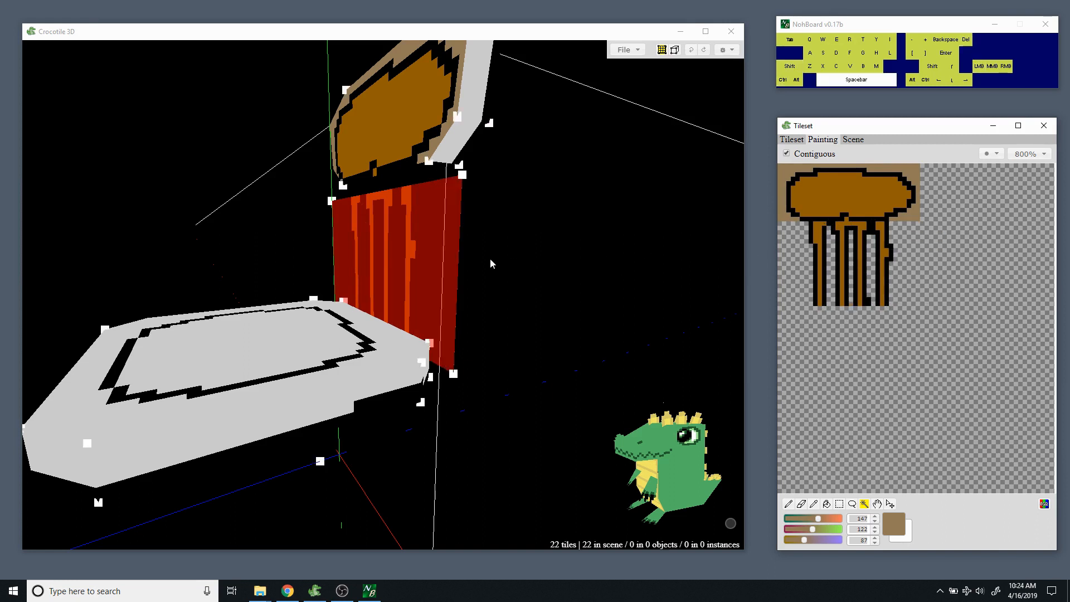
mouse_move(490, 259)
left_mouse_down()
mouse_move(552, 281)
mouse_move(507, 260)
left_mouse_up()
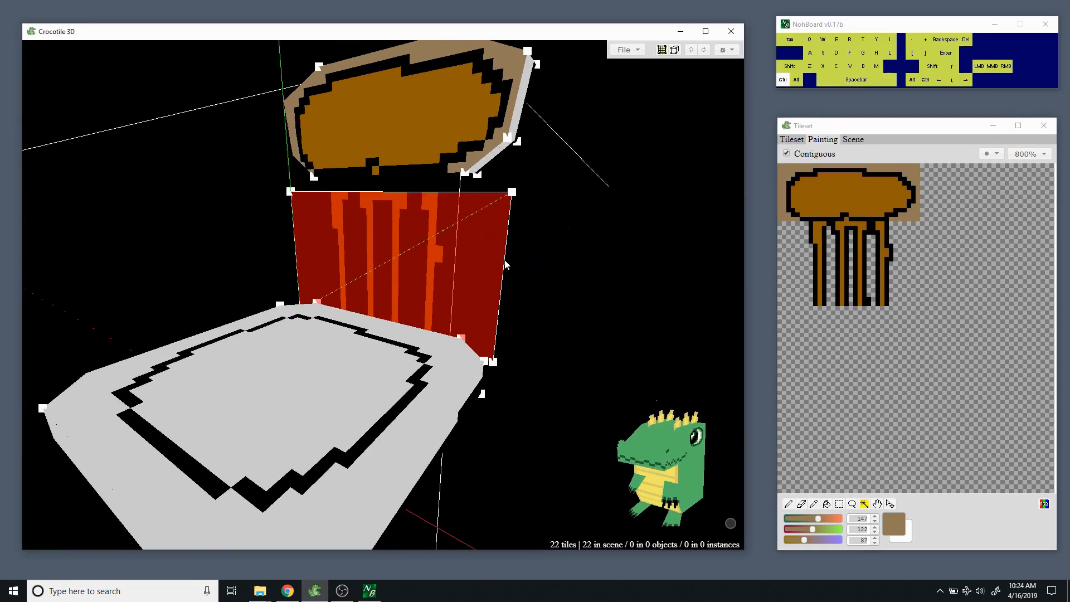
key("ctrl+d")
key("space")
mouse_move(560, 300)
left_mouse_down()
mouse_move(496, 268)
mouse_move(613, 298)
mouse_move(549, 320)
mouse_move(532, 287)
mouse_move(605, 312)
mouse_move(661, 296)
mouse_move(556, 295)
left_mouse_up()
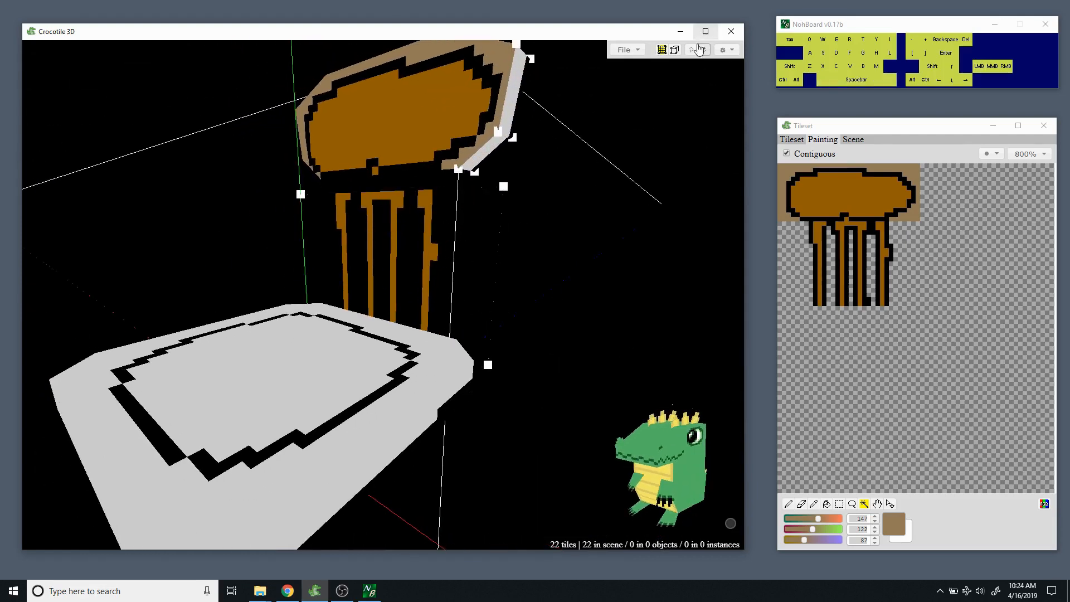
Show the skybox behind the chair in the 3D scene.
left_click(727, 50)
mouse_move(731, 93)
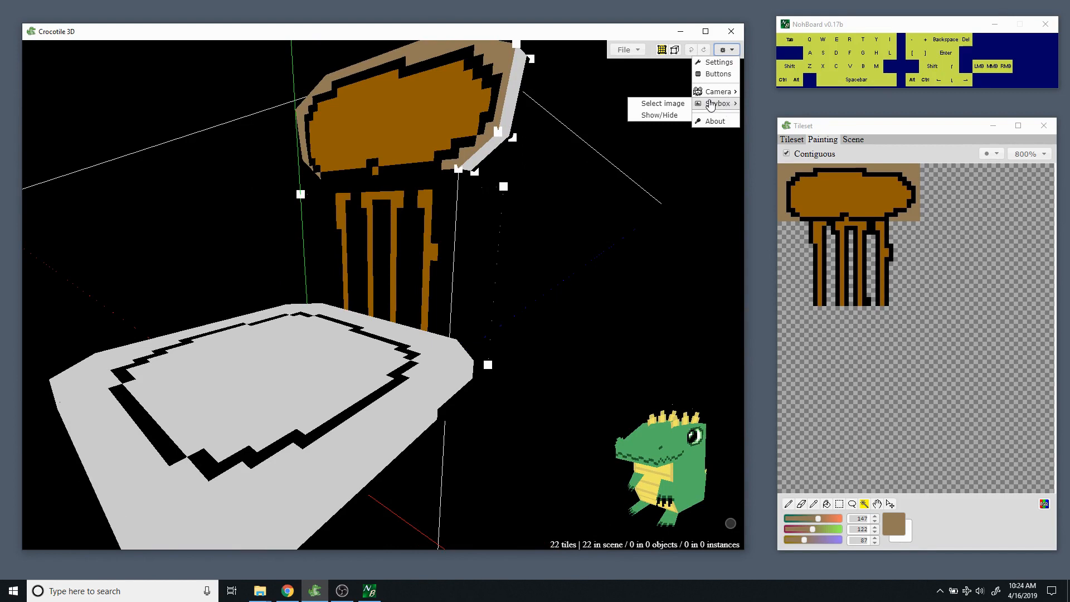
left_click(672, 117)
key("space")
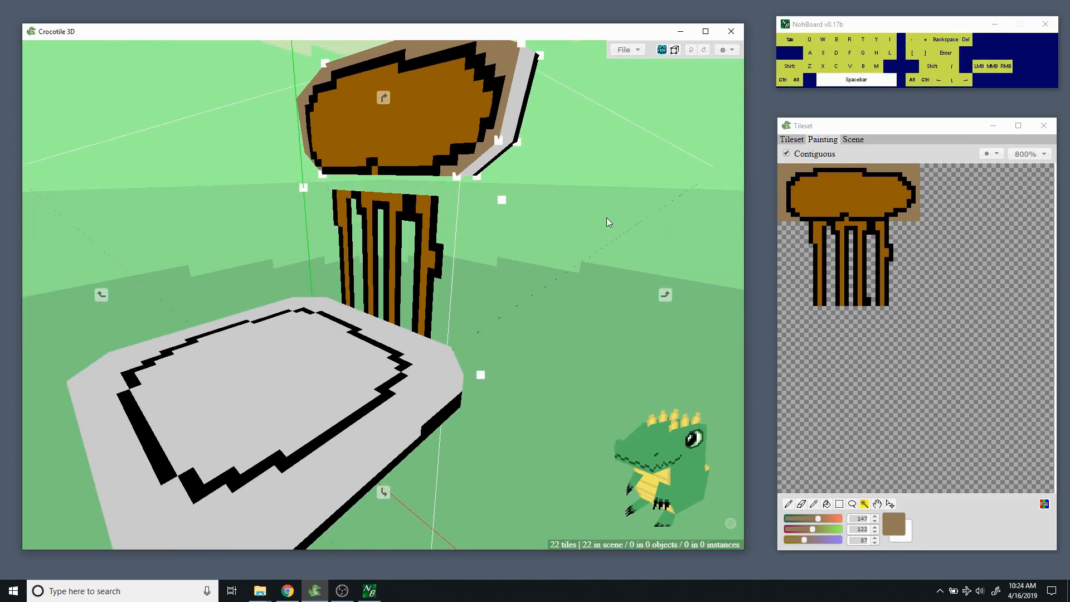
Examine the chair and its transparent backrest slats from several angles and distances.
right_click_drag(609, 222, 609, 246)
middle_click_drag(609, 246, 602, 262)
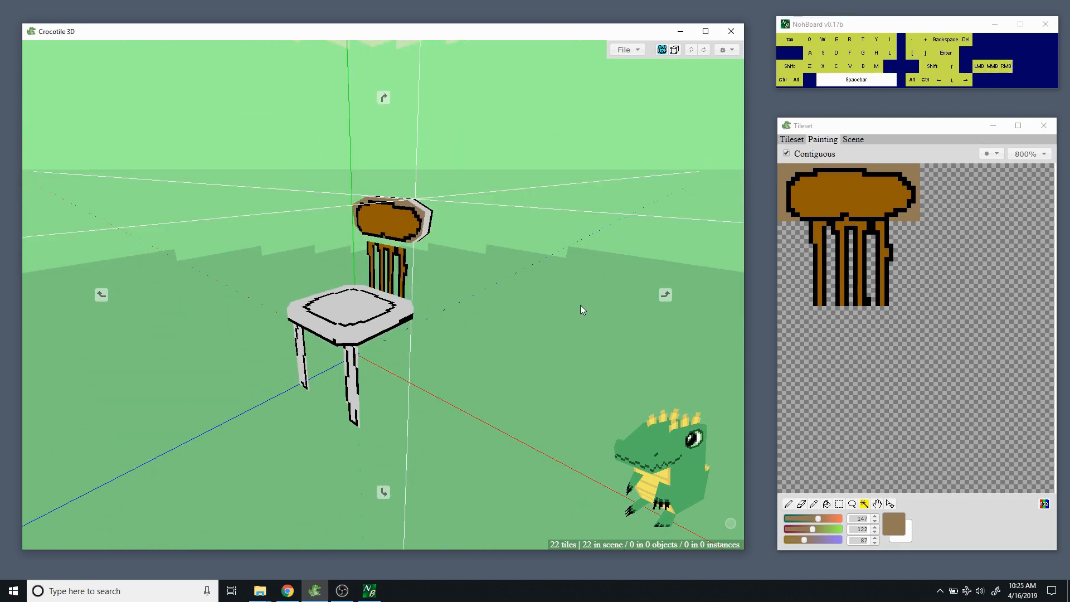
middle_click_drag(581, 306, 574, 292)
key("space")
left_click_drag(574, 292, 484, 282)
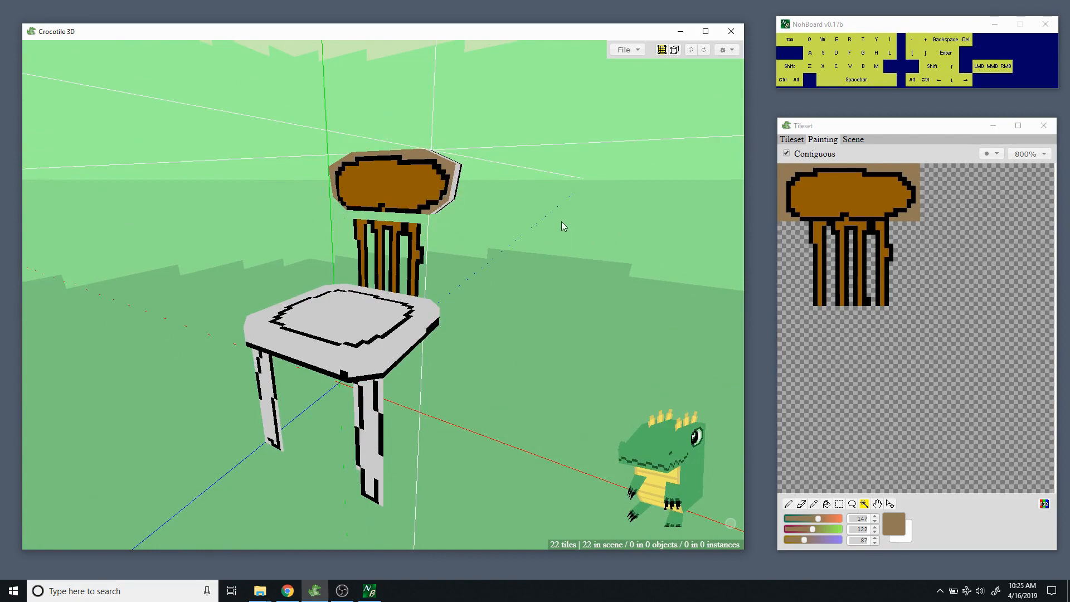
key("space")
middle_click_drag(537, 246, 536, 237)
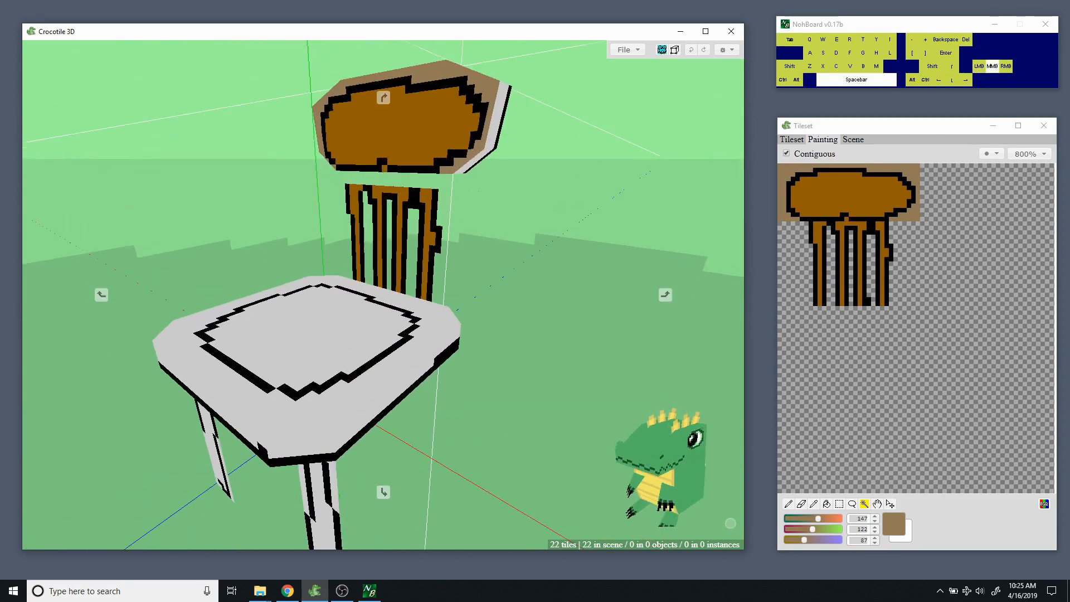
key("space")
mouse_move(526, 272)
left_mouse_down()
mouse_move(474, 247)
mouse_move(635, 277)
mouse_move(526, 275)
left_mouse_up()
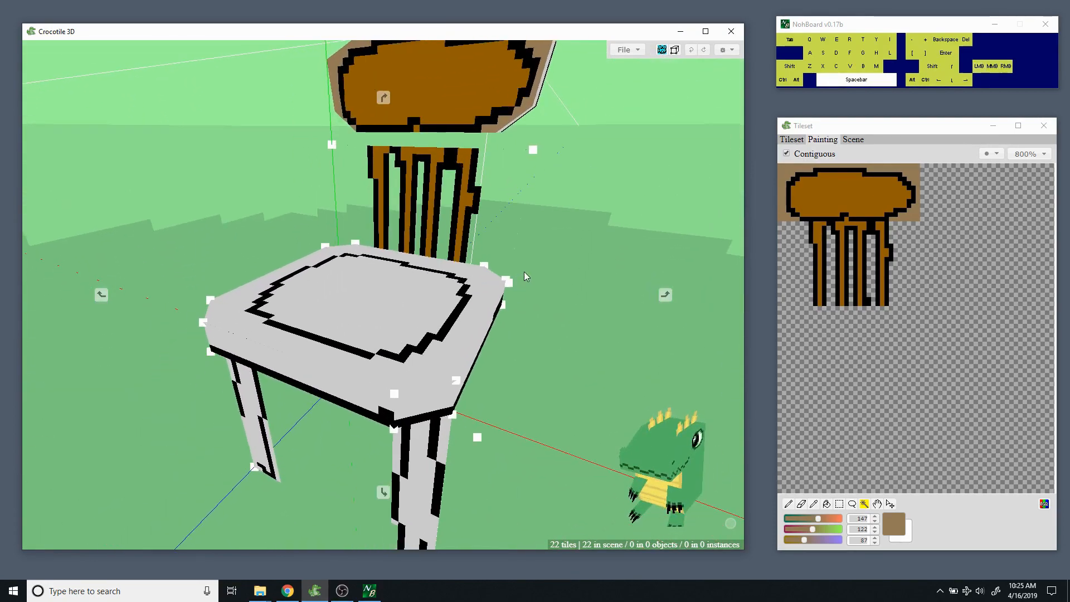
middle_click_drag(524, 276, 490, 385)
key("space")
left_click_drag(489, 385, 498, 337)
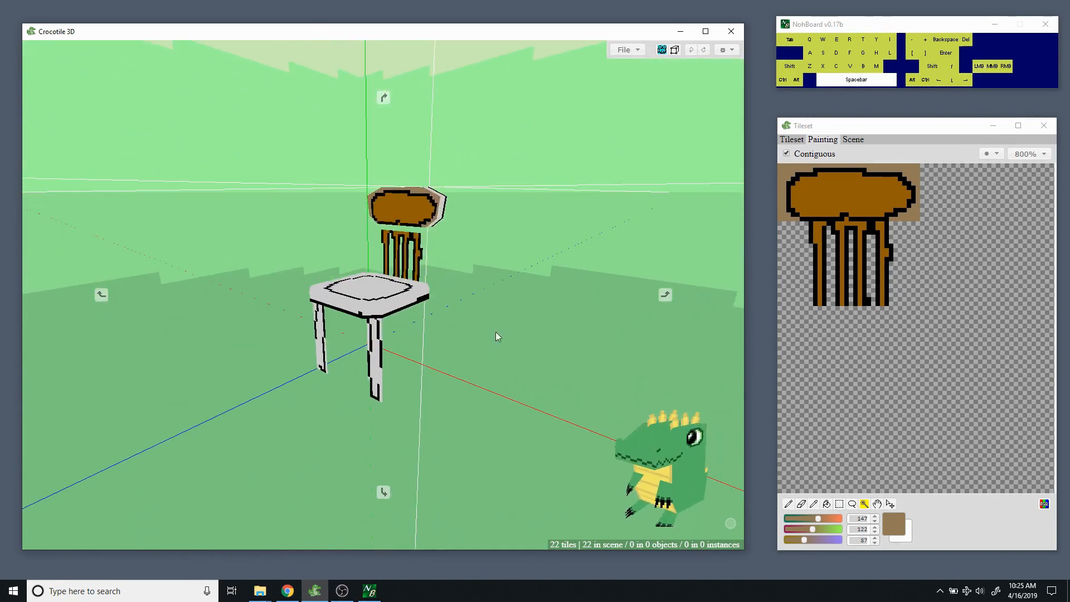
middle_click_drag(517, 313, 519, 309)
key("space")
left_click_drag(519, 308, 513, 269)
Raise the backrest slat tile to meet the headrest's underside and shift it slightly back toward the seat's rear edge.
left_click(446, 234)
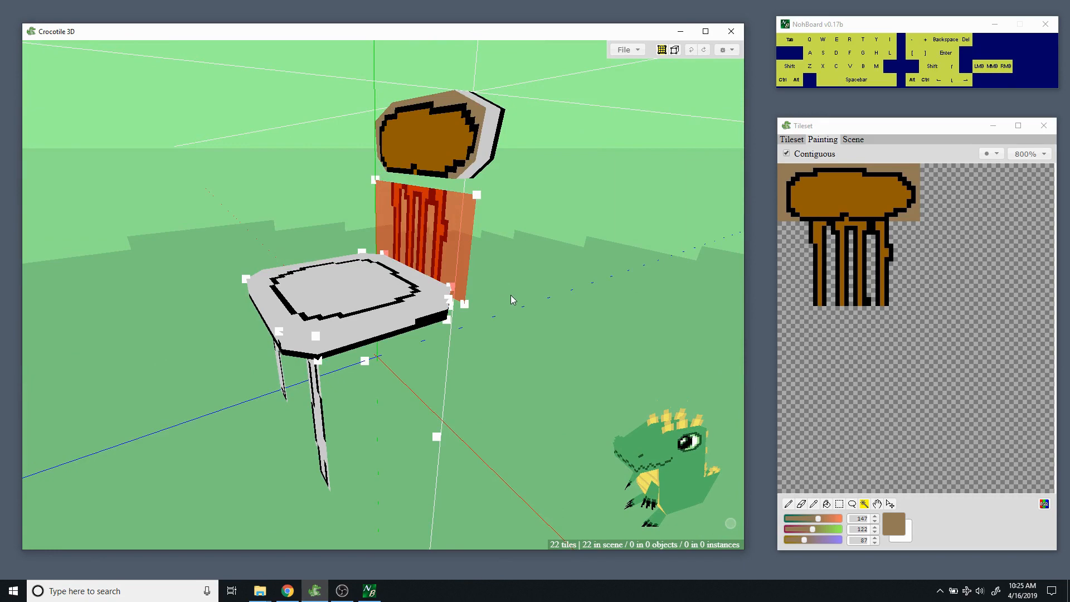
key("w")
key("w")
key("space")
left_click_drag(510, 298, 451, 266)
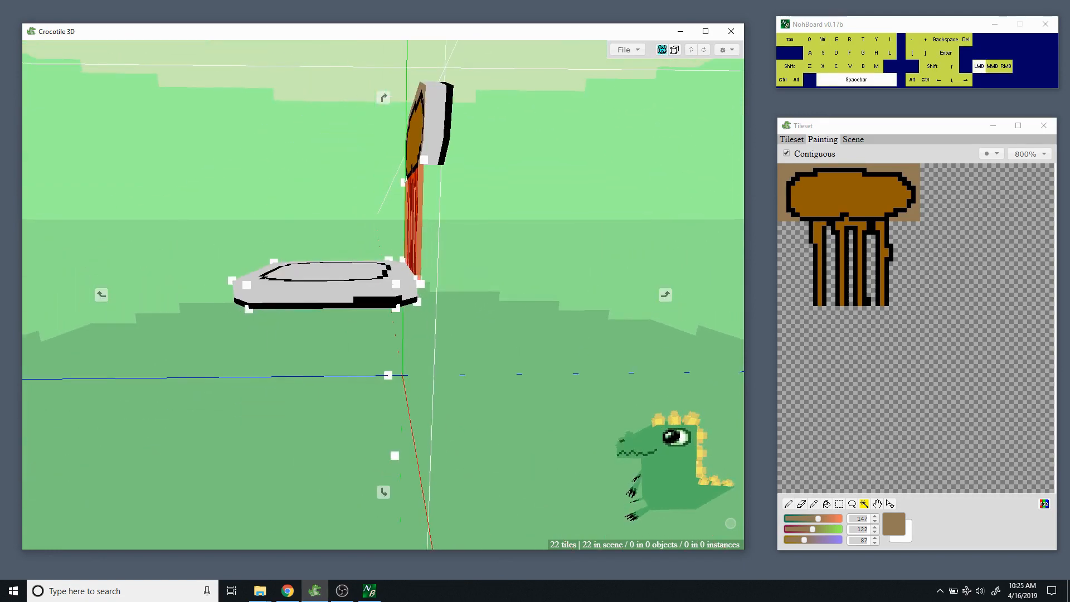
key("d")
key("d")
key("a")
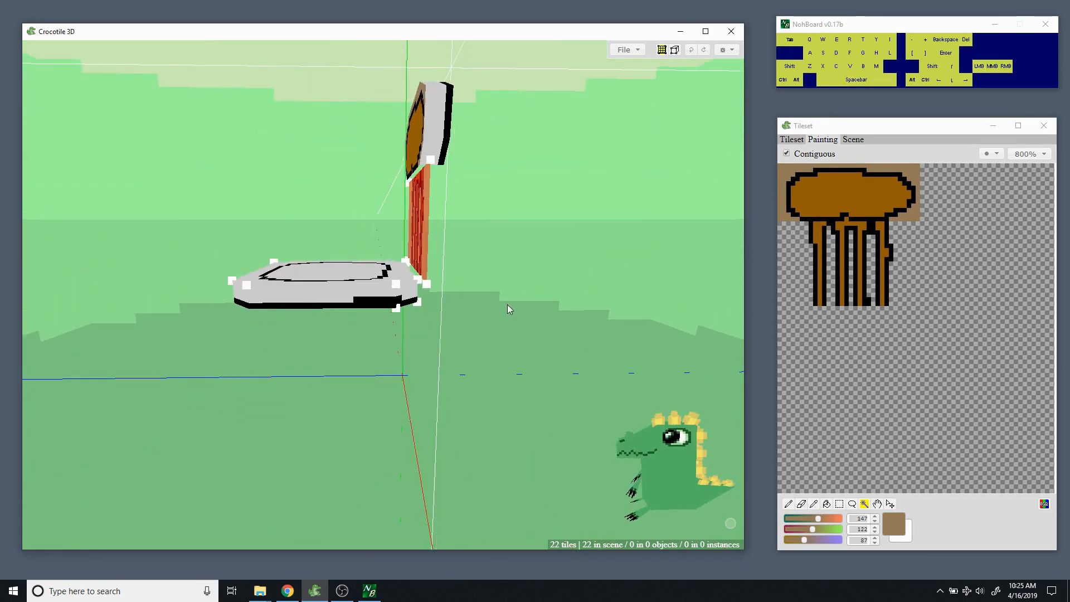
key("d")
key("a")
key("d")
Tilt the slats by moving the tile's two lower vertices forward onto the seat, and deselect them.
key("space")
left_click_drag(517, 303, 245, 326)
left_click(470, 291)
key("space")
key("space")
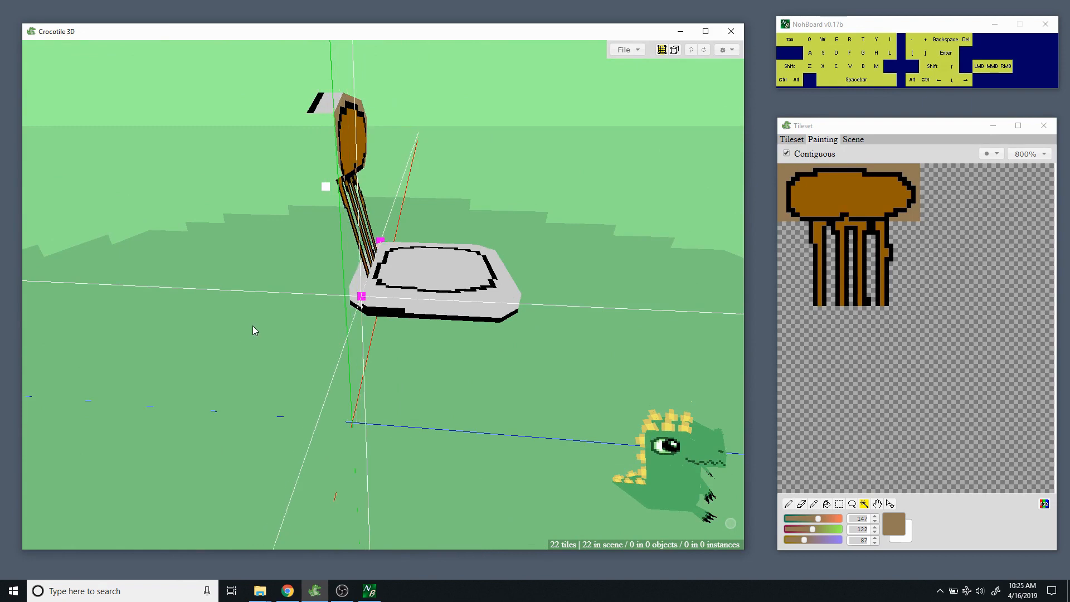
key("ctrl+d")
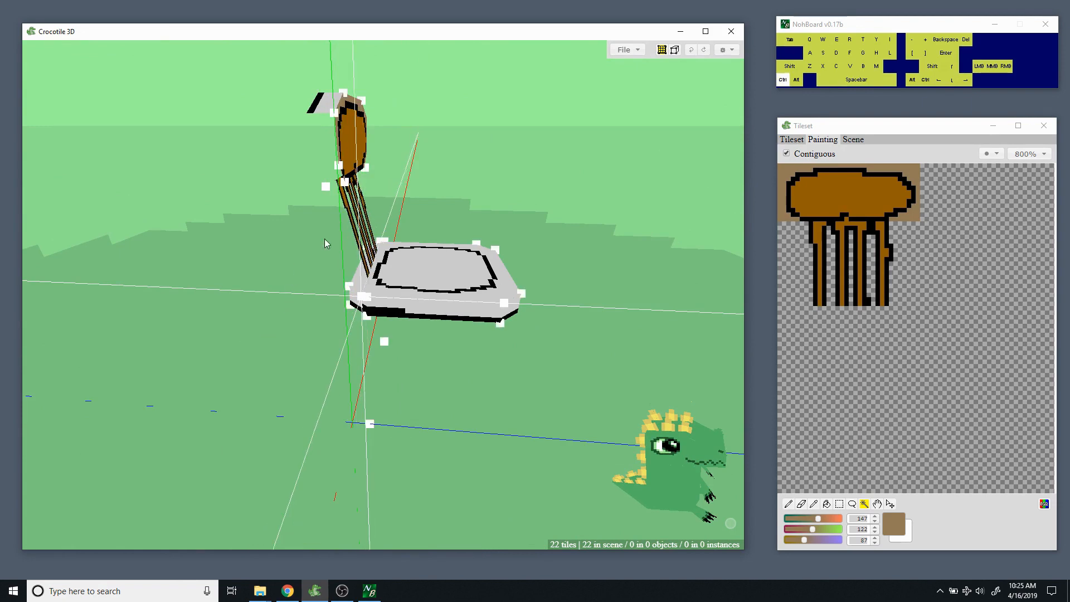
Inspect the tilted backrest slats against the headrest and seat from the side, front and above.
key("space")
left_click_drag(325, 238, 491, 206)
left_click_drag(543, 329, 553, 336)
key("space")
middle_click_drag(553, 336, 507, 367)
left_click_drag(506, 366, 509, 293)
key("space")
key("space")
left_click_drag(536, 259, 457, 251)
middle_click_drag(538, 248, 538, 285)
left_click_drag(538, 284, 463, 279)
middle_click_drag(463, 279, 462, 240)
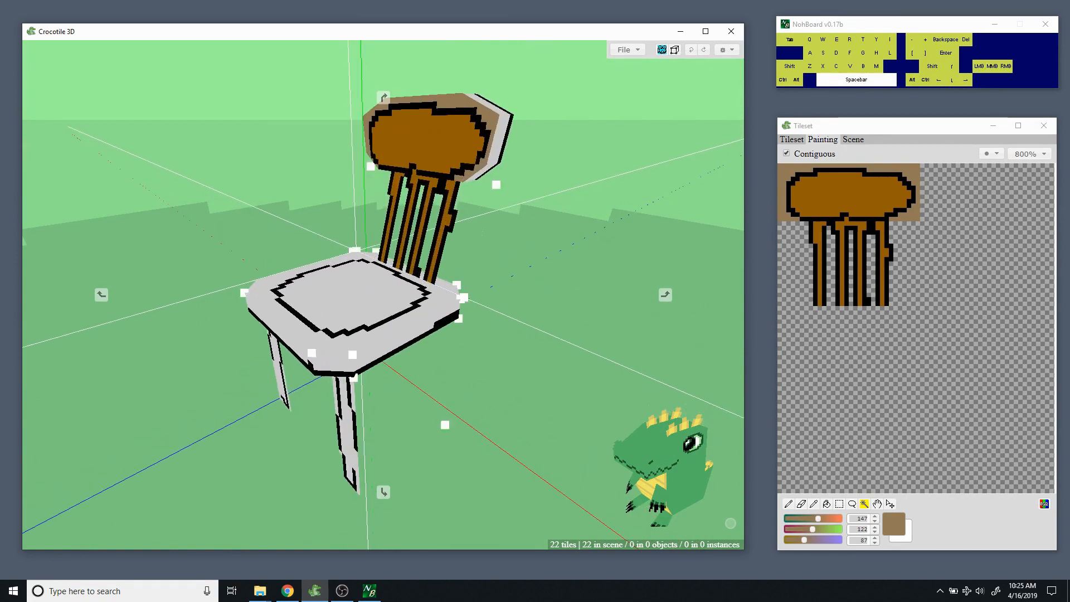
left_click_drag(463, 239, 357, 366)
left_click_drag(491, 304, 499, 268)
Select the slat tile and set the tileset's grid value to 4 for finer movement steps.
left_click(421, 243)
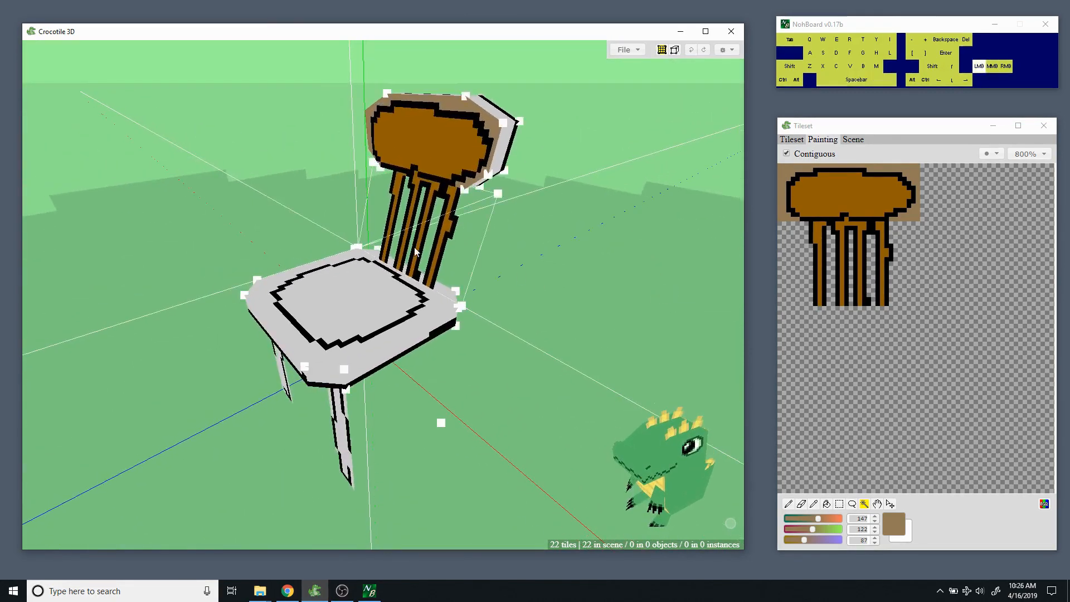
left_click_drag(422, 243, 453, 219)
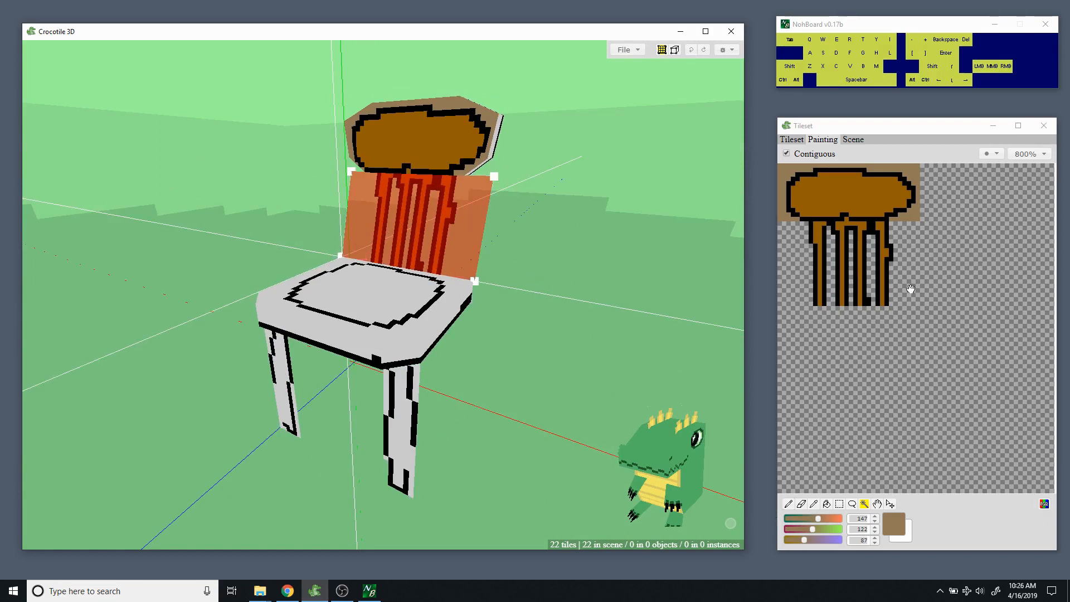
left_click(803, 141)
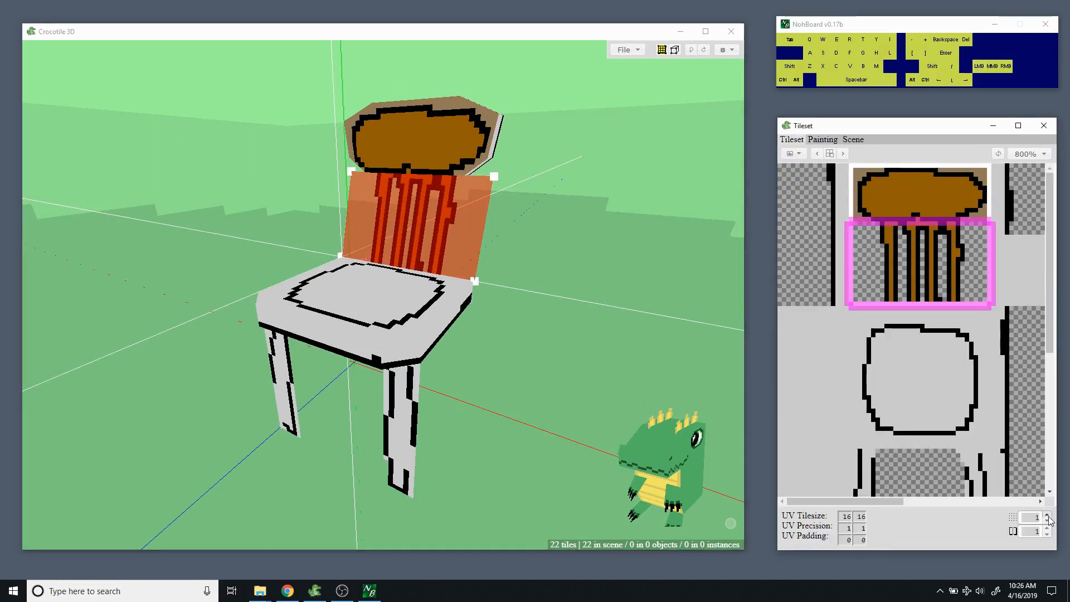
left_click(574, 309)
left_click_drag(549, 320, 563, 331)
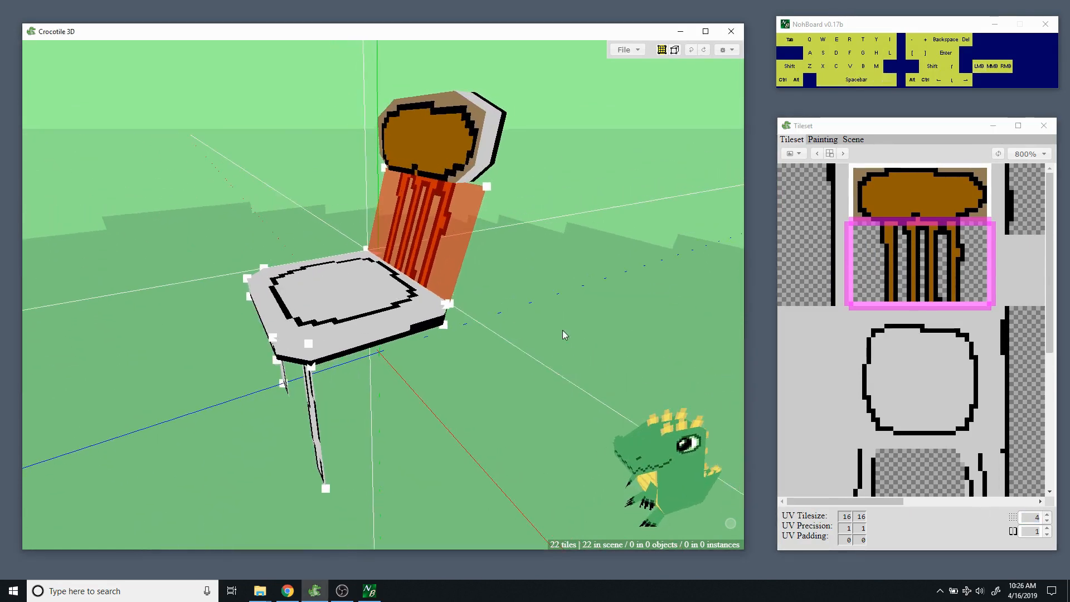
Move the slat tile backward and down so it stands clear of the headrest and seat.
key("d")
key("d")
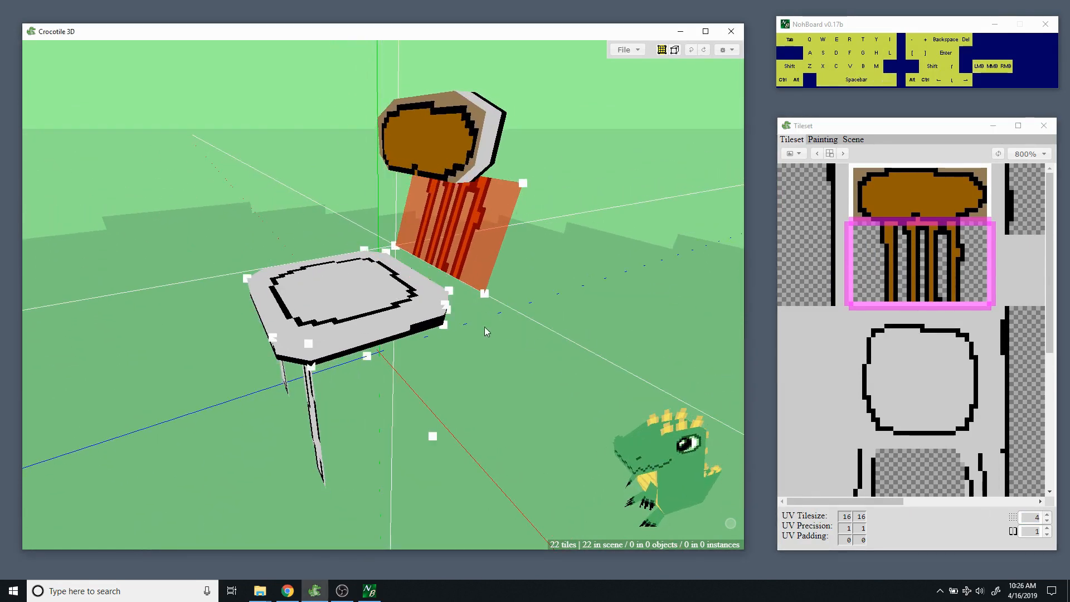
left_click_drag(487, 322, 524, 333)
scroll(523, 333, "up", 5)
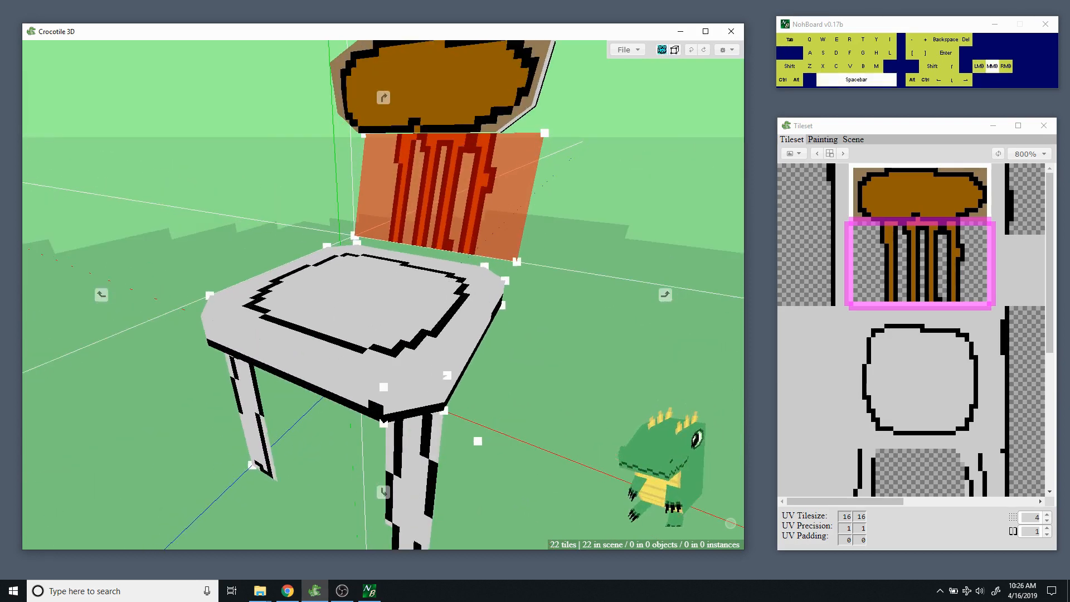
key("s")
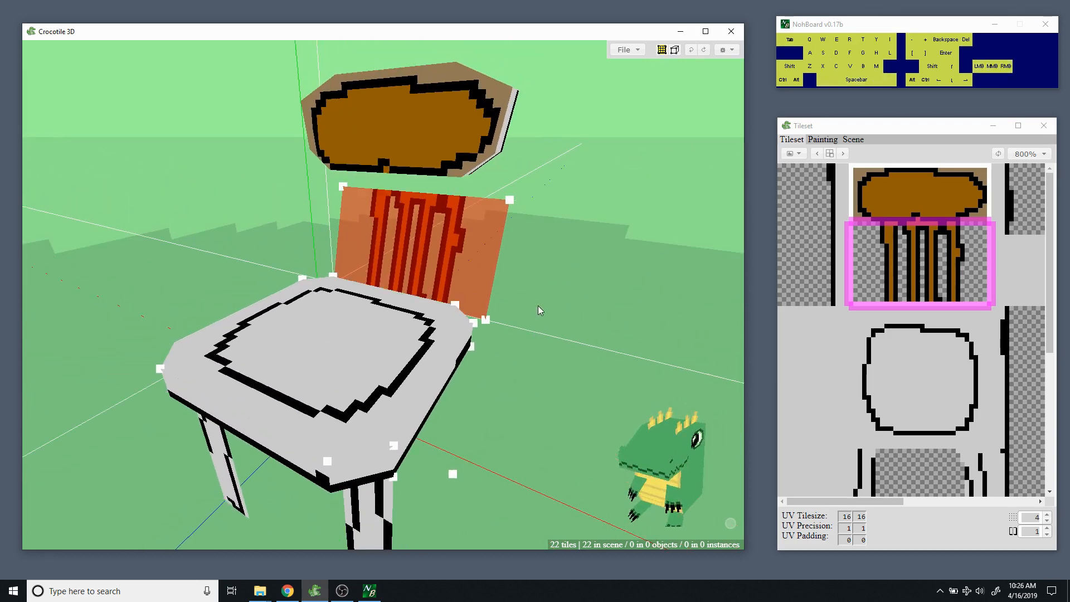
key("w")
key("s")
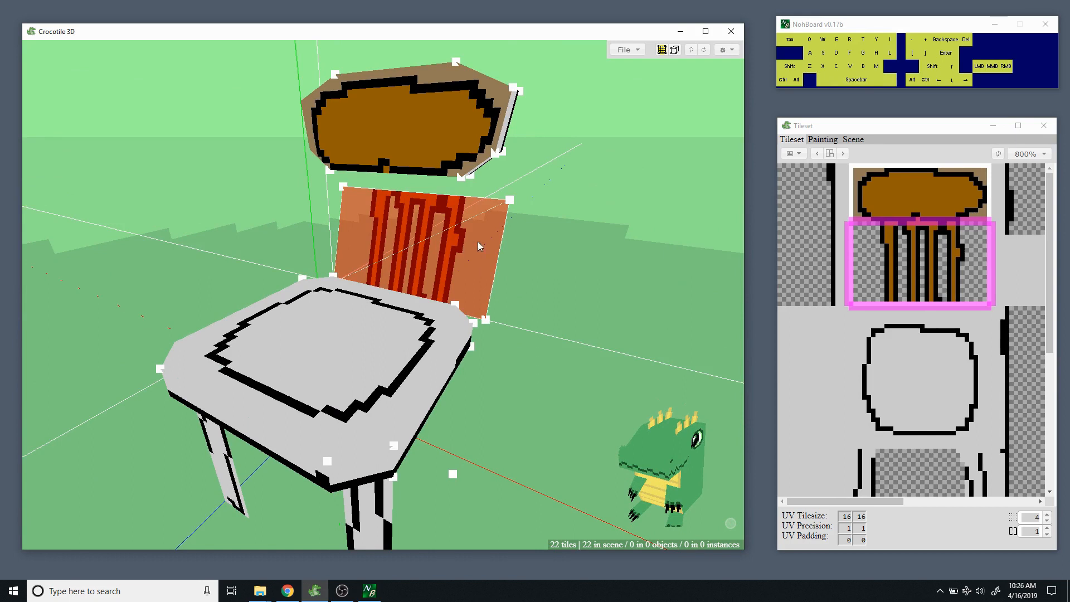
Split the slat tile vertically through the empty area just outside the rightmost slat.
key("c")
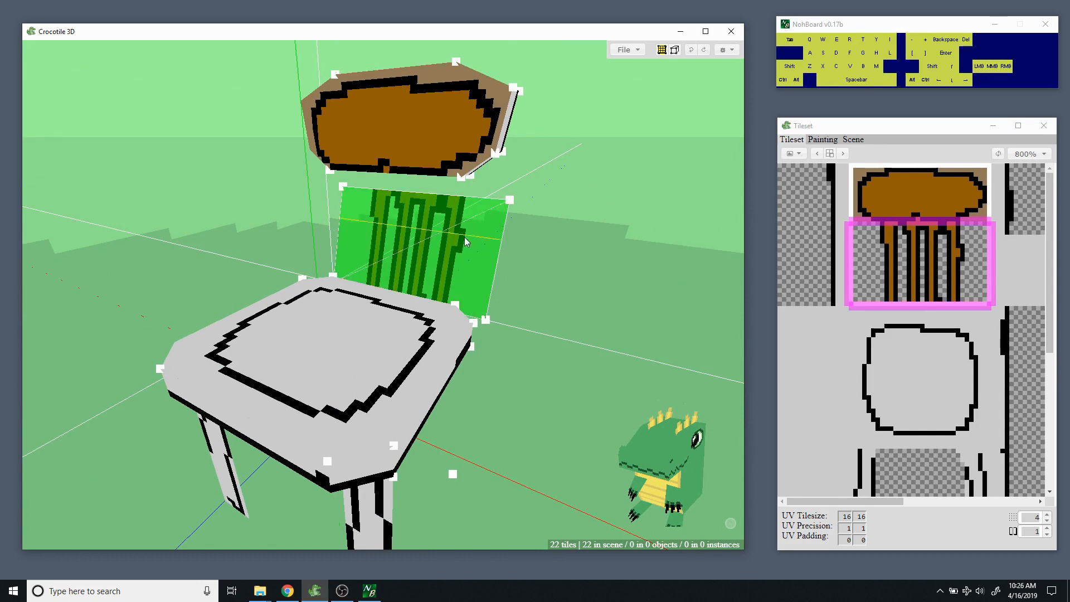
right_click(486, 199)
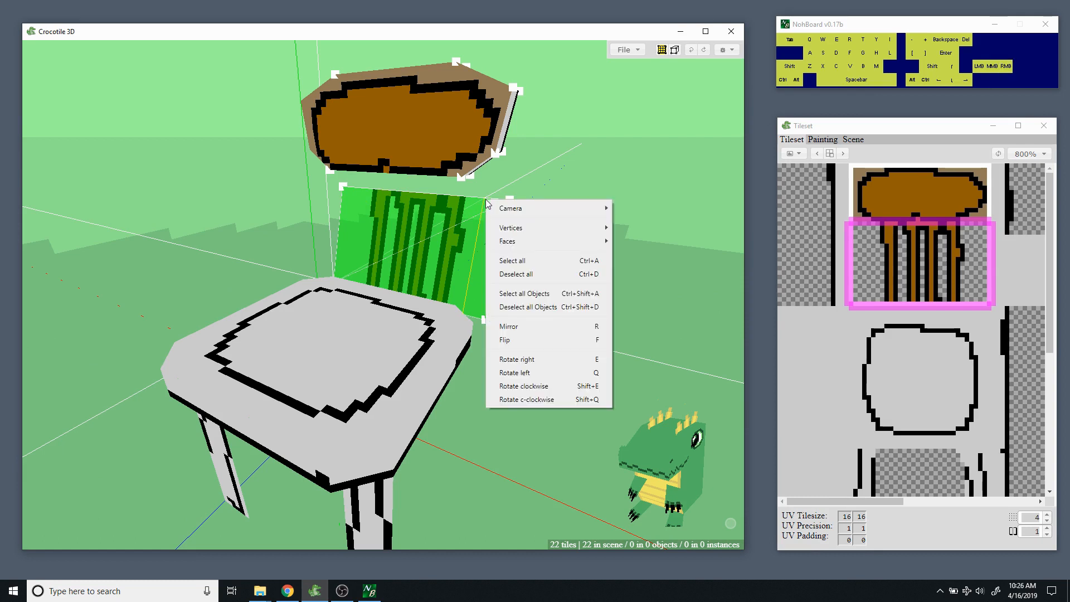
mouse_move(509, 242)
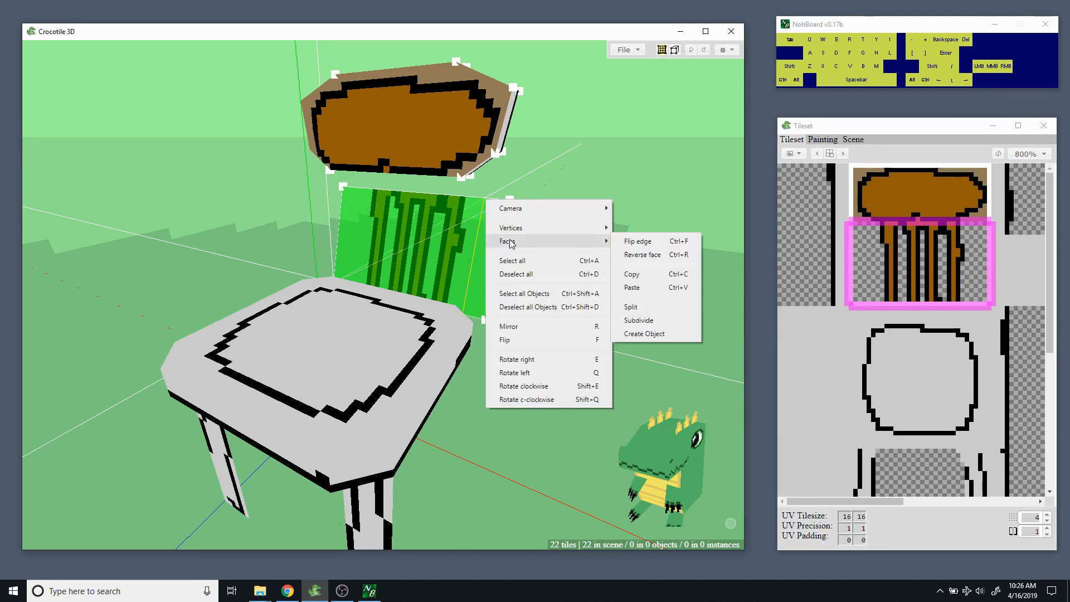
left_click(630, 307)
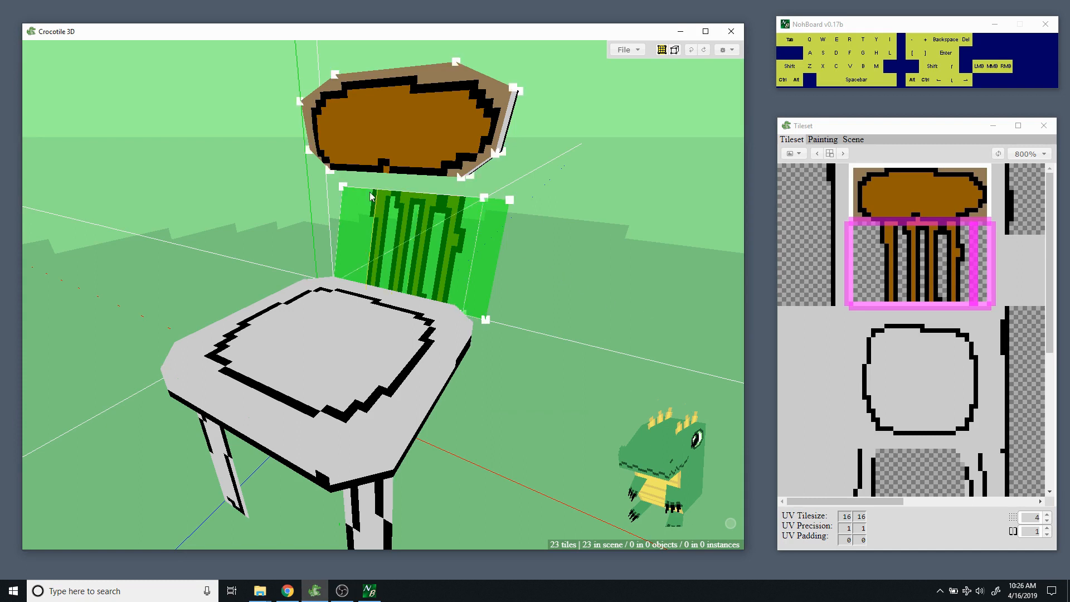
Split the slat tile vertically just outside the leftmost slat and delete both empty outer strips, keeping the middle face.
left_click(348, 189)
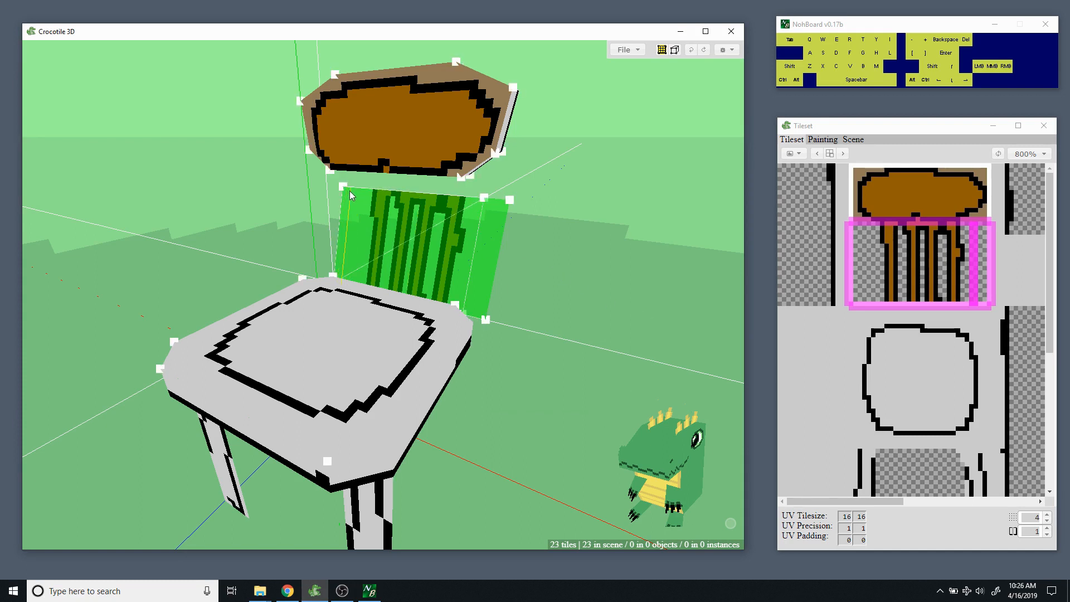
left_click(355, 194)
right_click(360, 191)
mouse_move(390, 234)
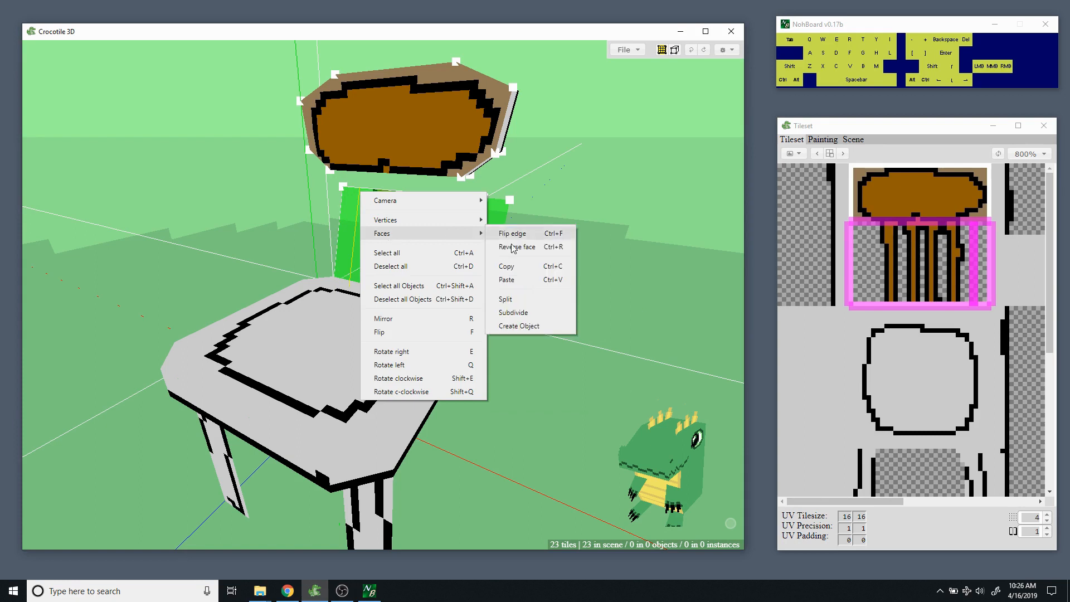
left_click(505, 298)
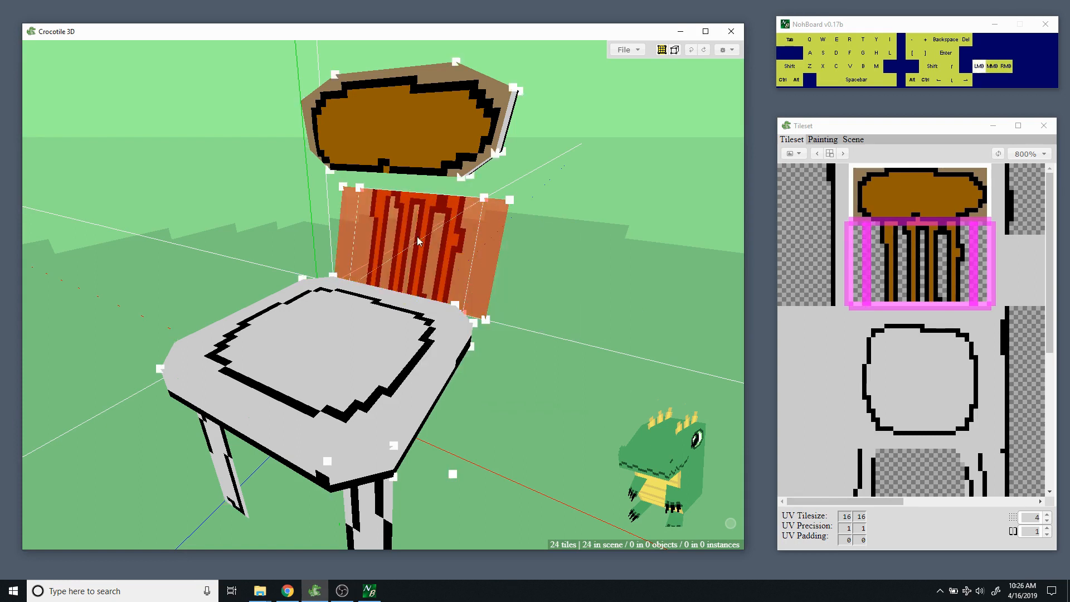
left_click(436, 251, "ctrl")
key("Delete")
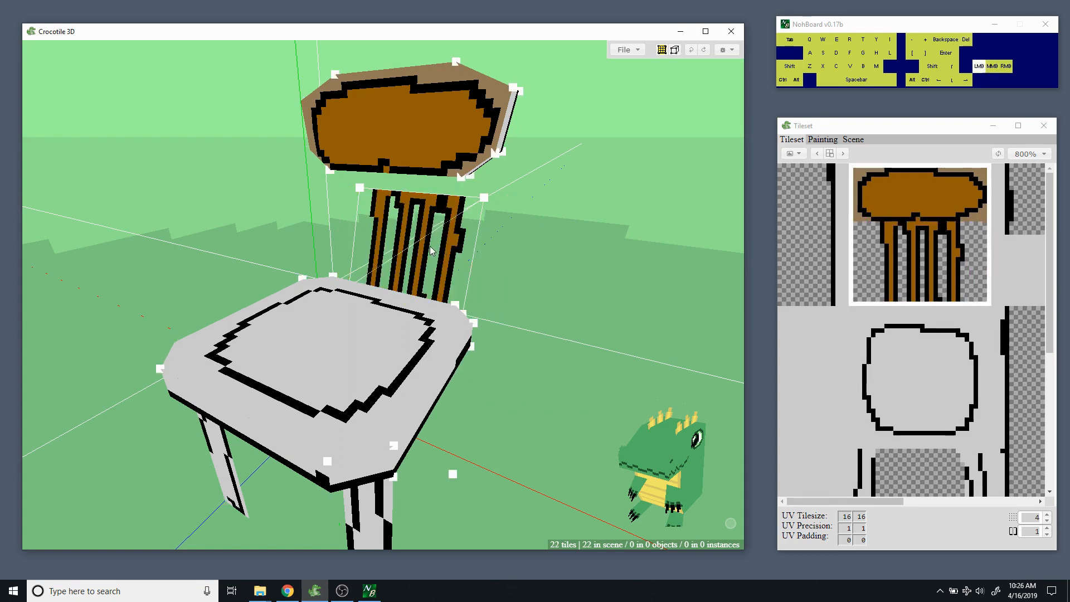
Move the trimmed slat tile back up and forward between the headrest and seat, and deselect it.
left_click(483, 273)
left_click_drag(483, 273, 508, 299)
key("w")
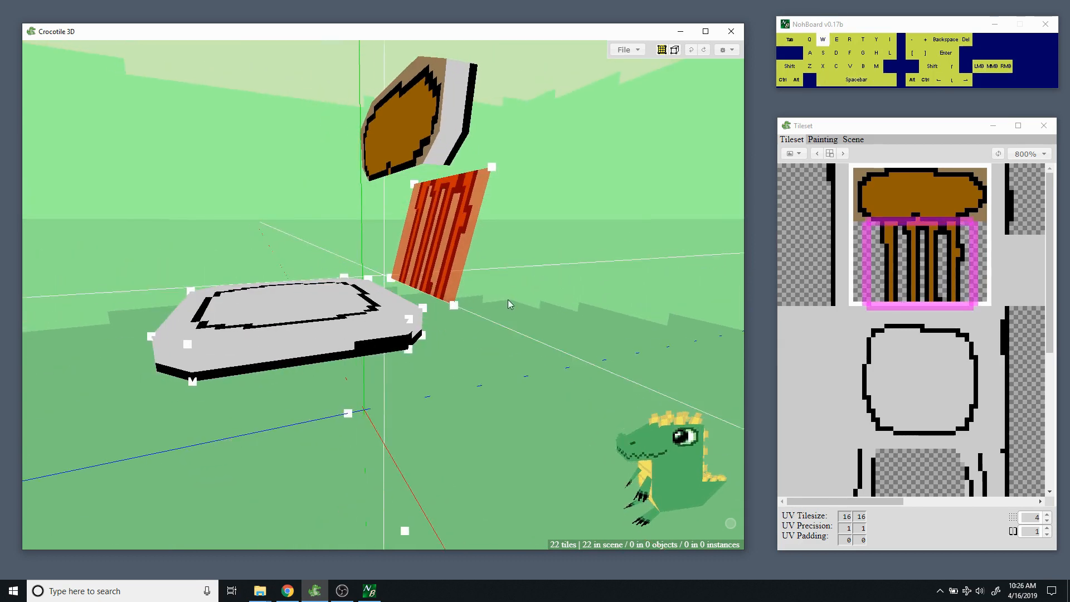
key("s")
key("a")
key("a")
key("space")
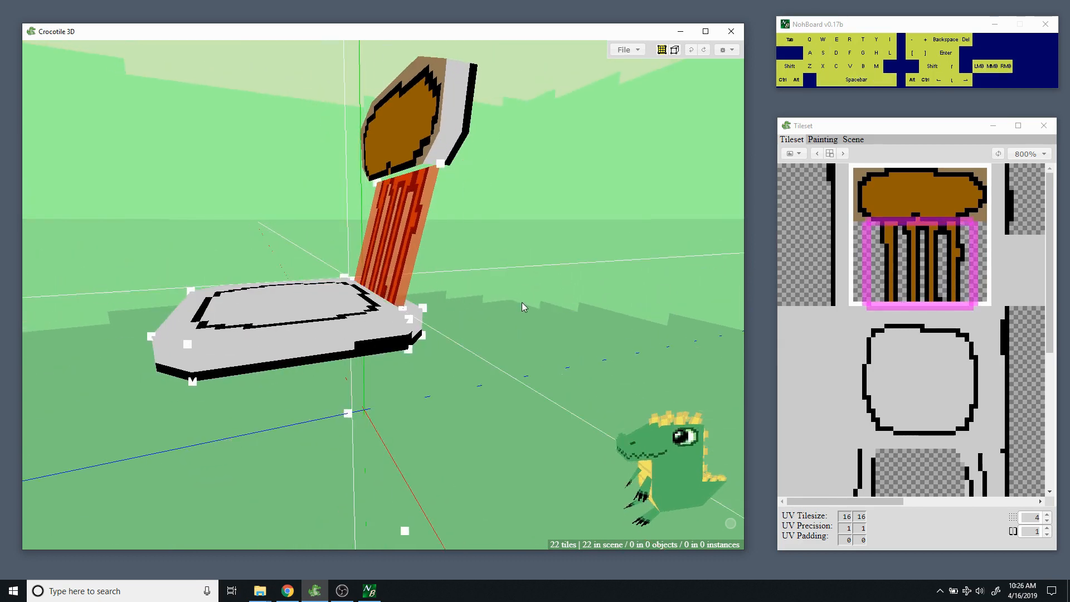
key("ctrl+d")
Check the trimmed slats' fit between the headrest and seat from above, from the front and at seat level.
key("space")
left_click_drag(540, 297, 465, 237)
key("space")
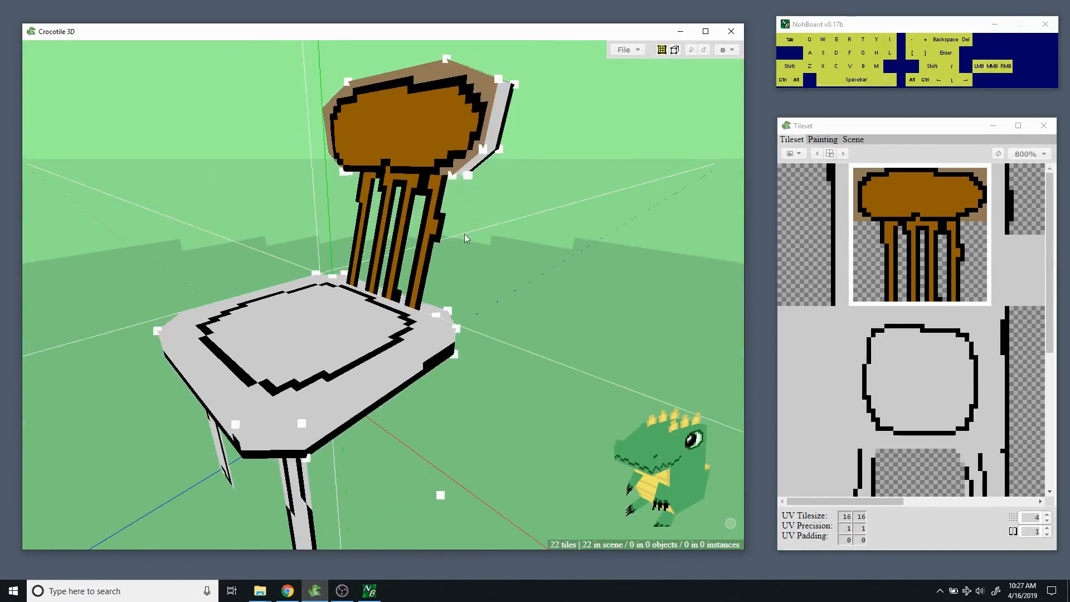
middle_click_drag(464, 234, 519, 242)
left_click_drag(520, 242, 489, 289)
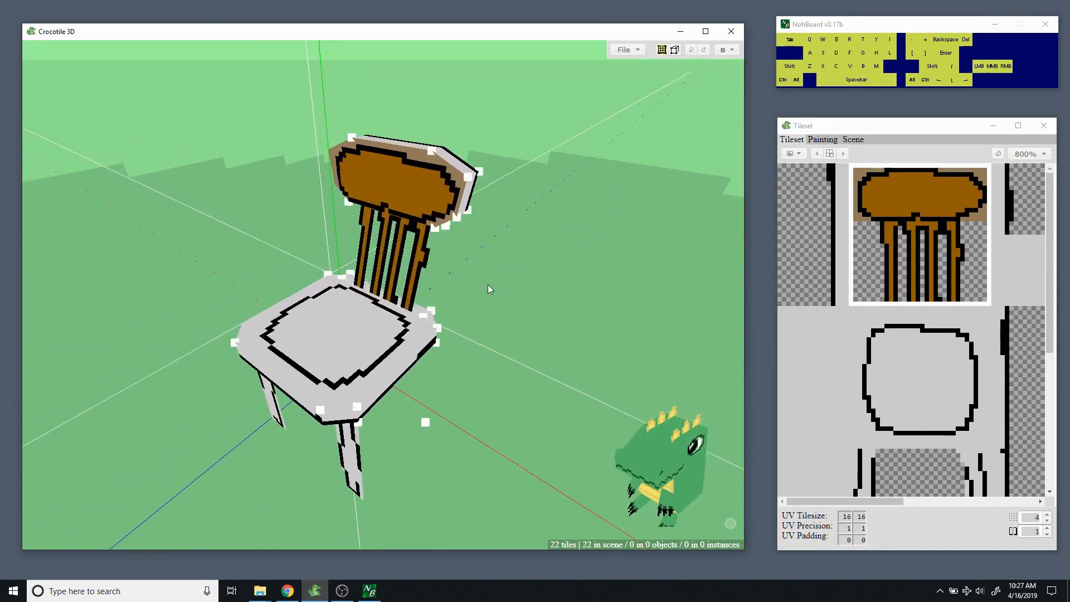
left_click_drag(247, 308, 146, 330)
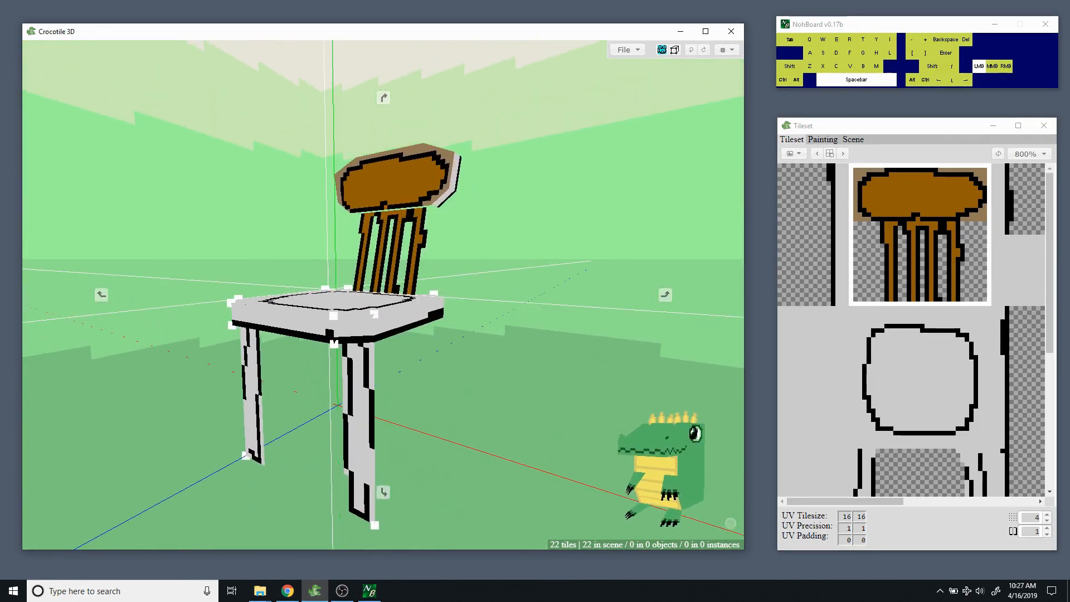
key("space")
left_click_drag(381, 366, 446, 249)
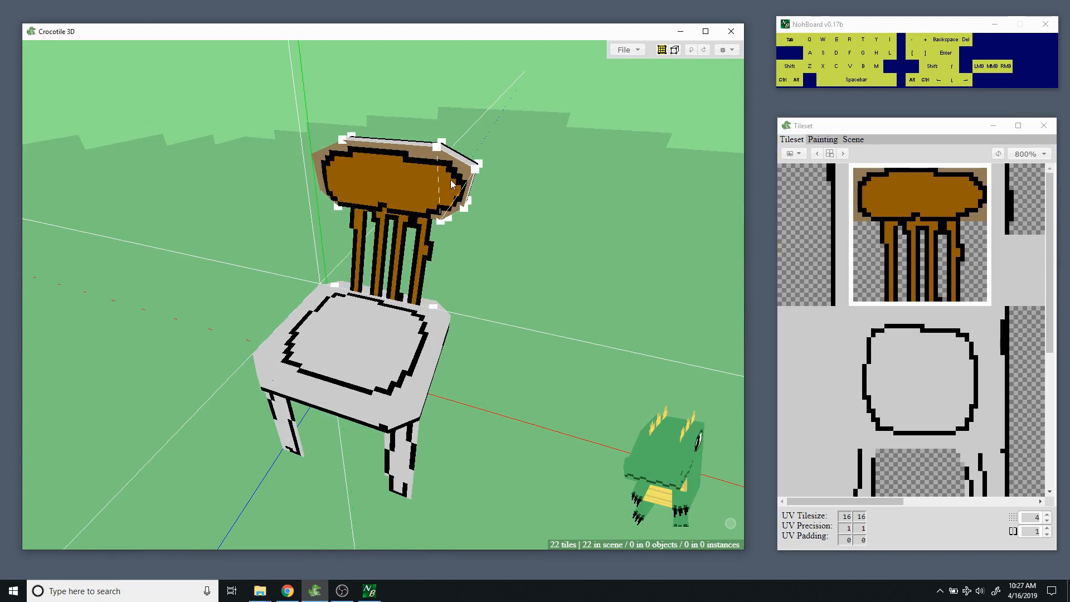
Select the headrest's three front faces and duplicate them in place.
left_click(451, 180)
left_click(416, 177)
left_click(336, 172)
key("space")
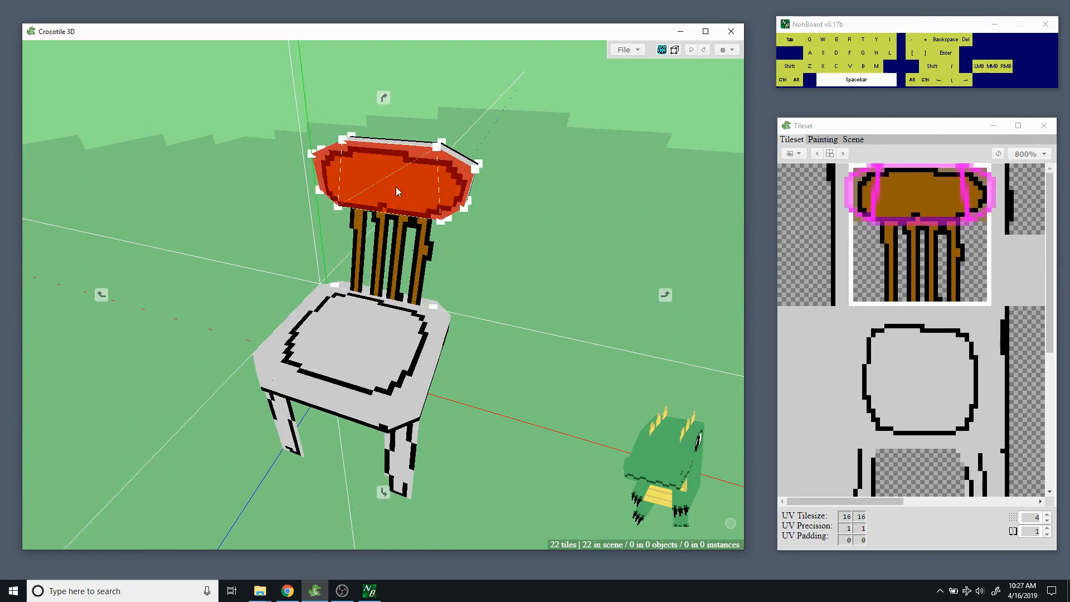
mouse_move(396, 186)
left_mouse_down()
mouse_move(284, 197)
mouse_move(379, 209)
mouse_move(390, 248)
mouse_move(397, 185)
left_mouse_up()
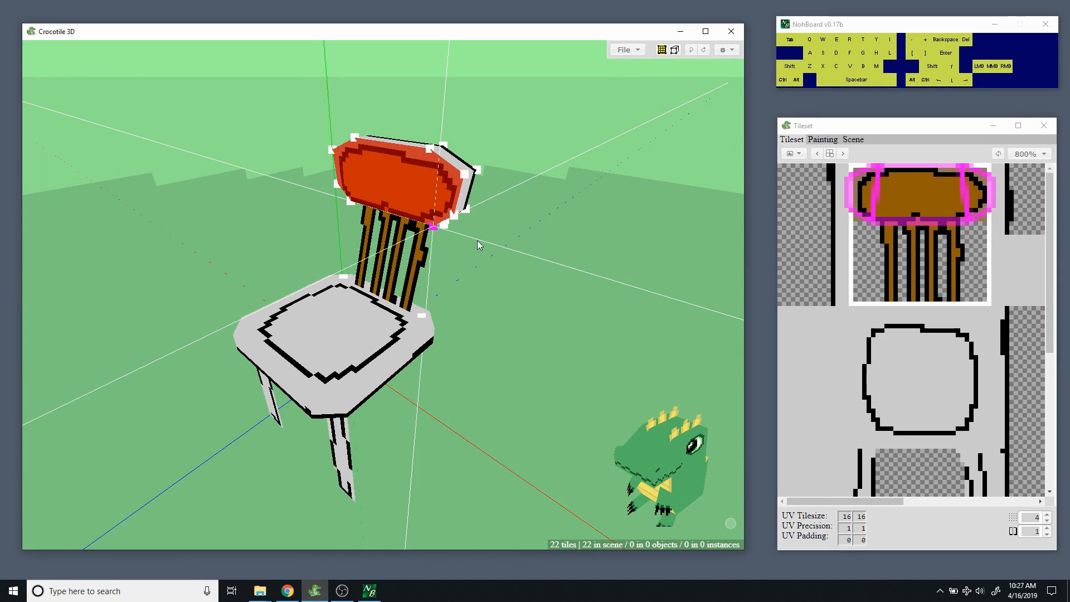
key("ctrl+d")
left_click_drag(487, 237, 359, 214)
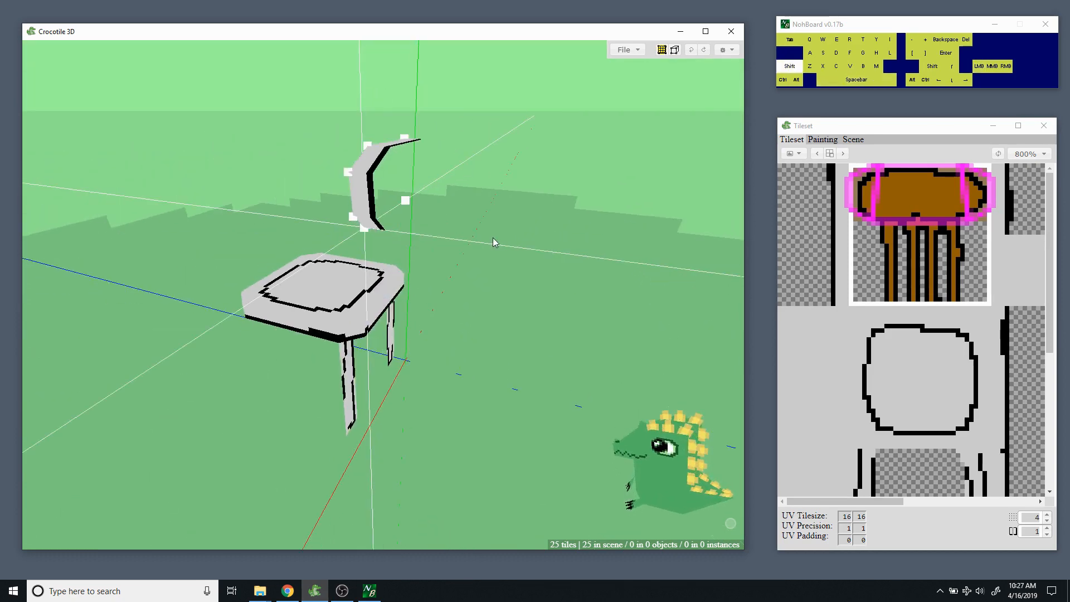
Flip the duplicated headrest faces to face backward and move them back to close the headrest's rear.
key("shift+f")
mouse_move(483, 244)
left_mouse_down()
mouse_move(591, 262)
mouse_move(485, 240)
left_mouse_up()
key("d")
key("d")
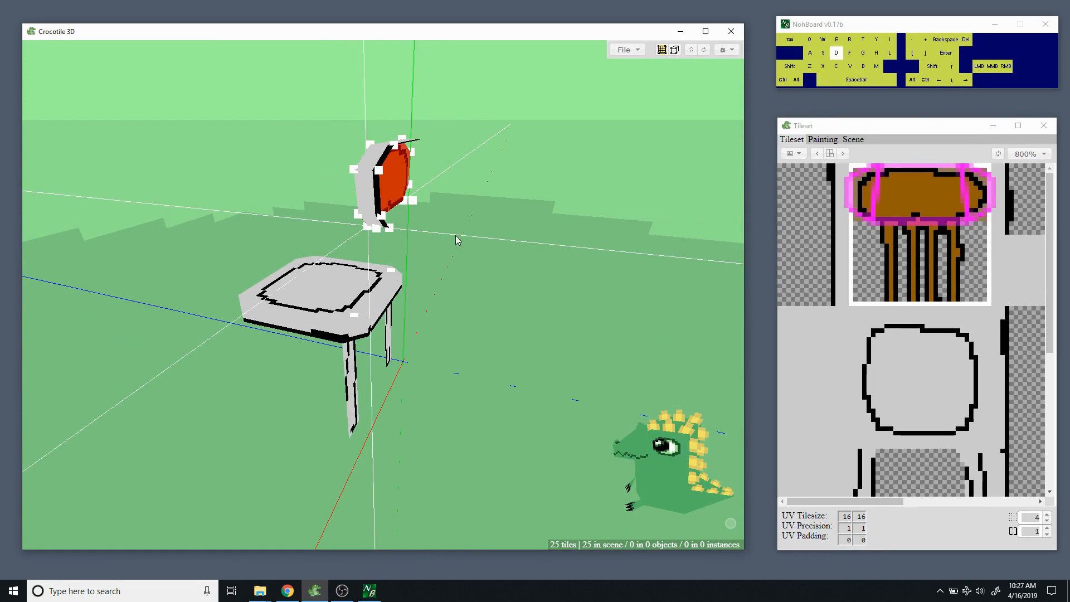
key("a")
left_click_drag(463, 236, 347, 226)
key("space")
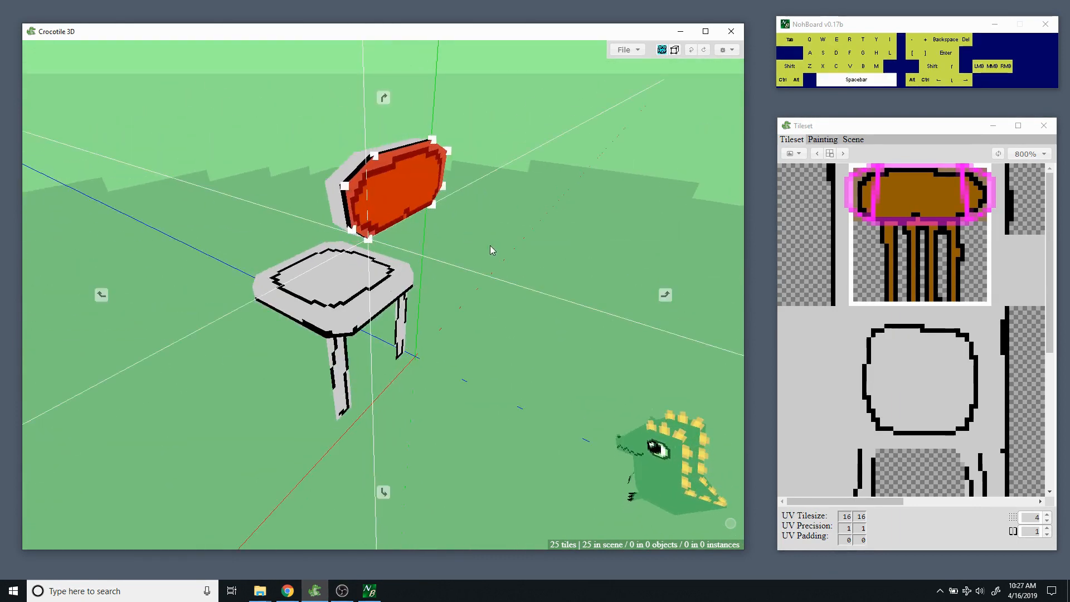
left_click_drag(490, 246, 223, 162)
key("space")
key("space")
left_click_drag(513, 222, 546, 222)
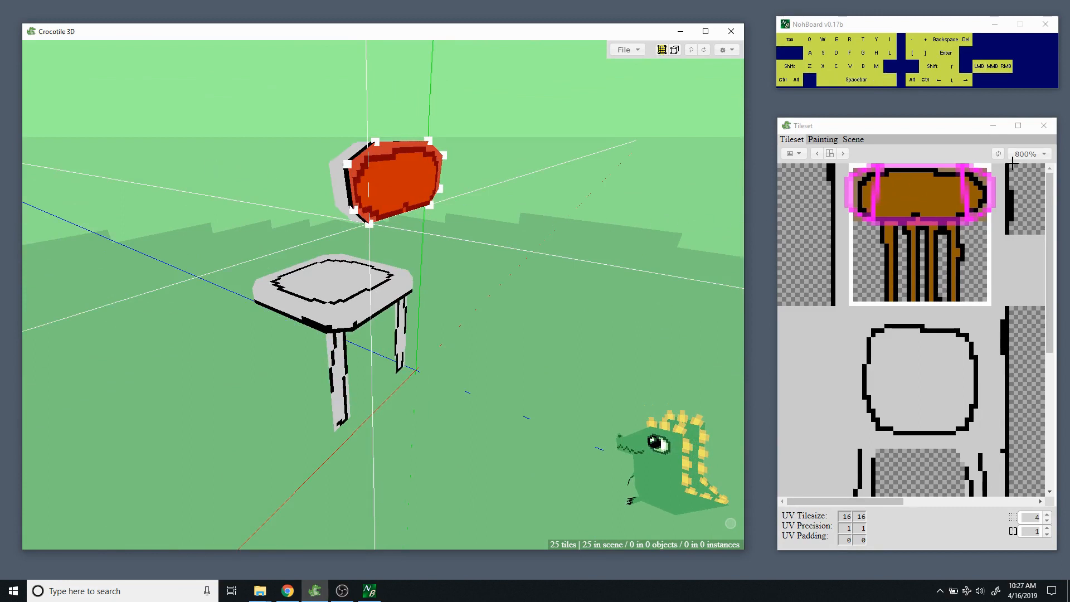
Set the UV precision to 16 by 16 so UVs shift by whole tiles.
key("ctrl+minus")
key("ctrl+minus")
key("ctrl+minus")
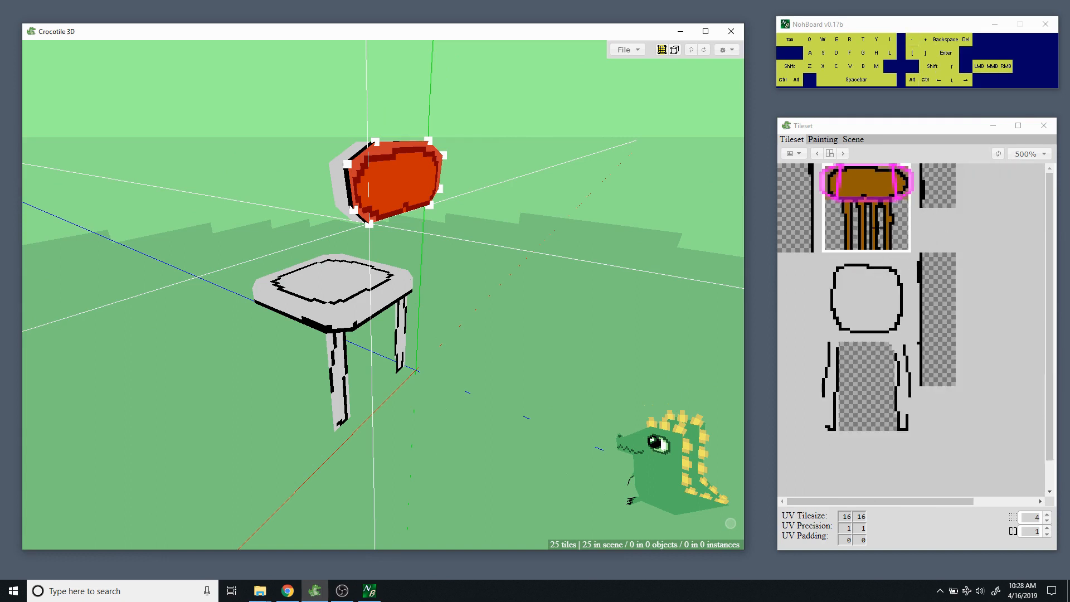
double_click(849, 528)
type("16")
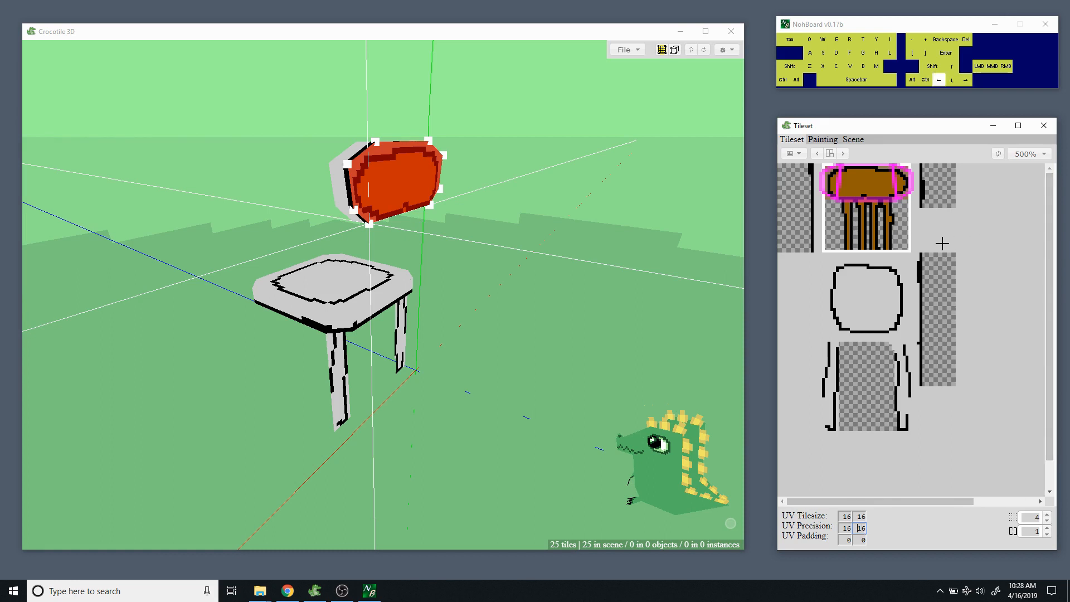
key("ctrl+a")
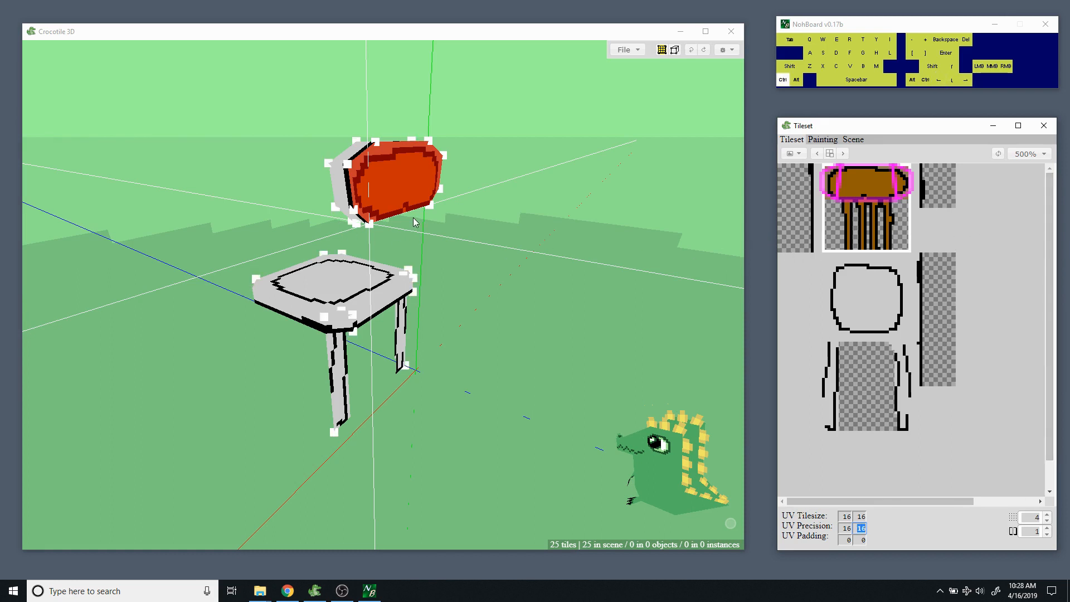
Select all vertices of the rear headrest faces and shift their UVs to the blank tiles at the tileset's upper-right end.
key("space")
left_click(451, 244)
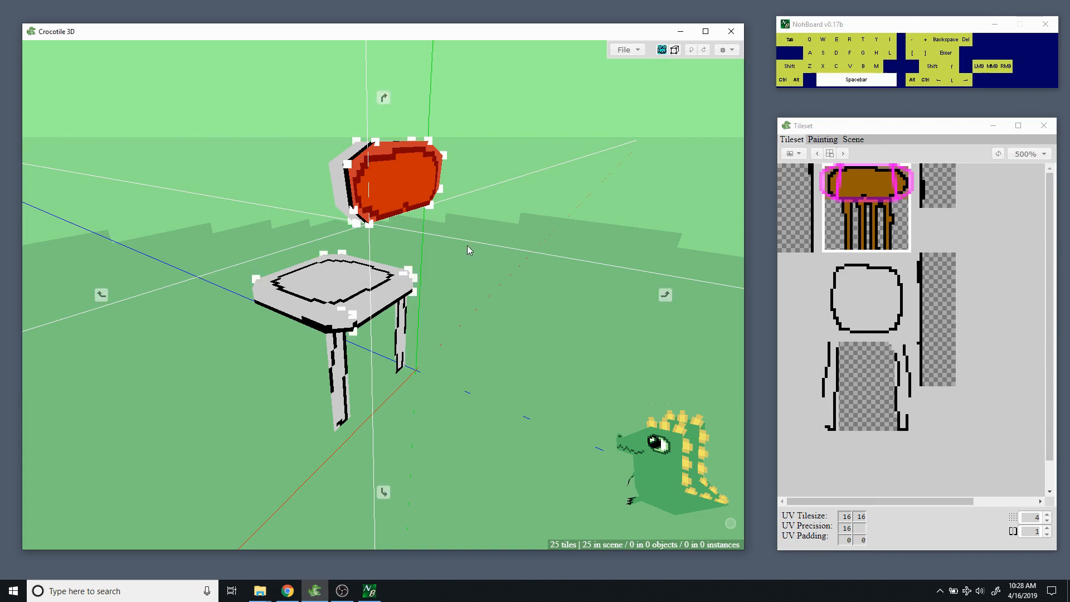
mouse_move(467, 245)
left_mouse_down()
mouse_move(535, 278)
mouse_move(473, 245)
mouse_move(530, 228)
mouse_move(470, 259)
left_mouse_up()
key("ctrl+a")
key("space")
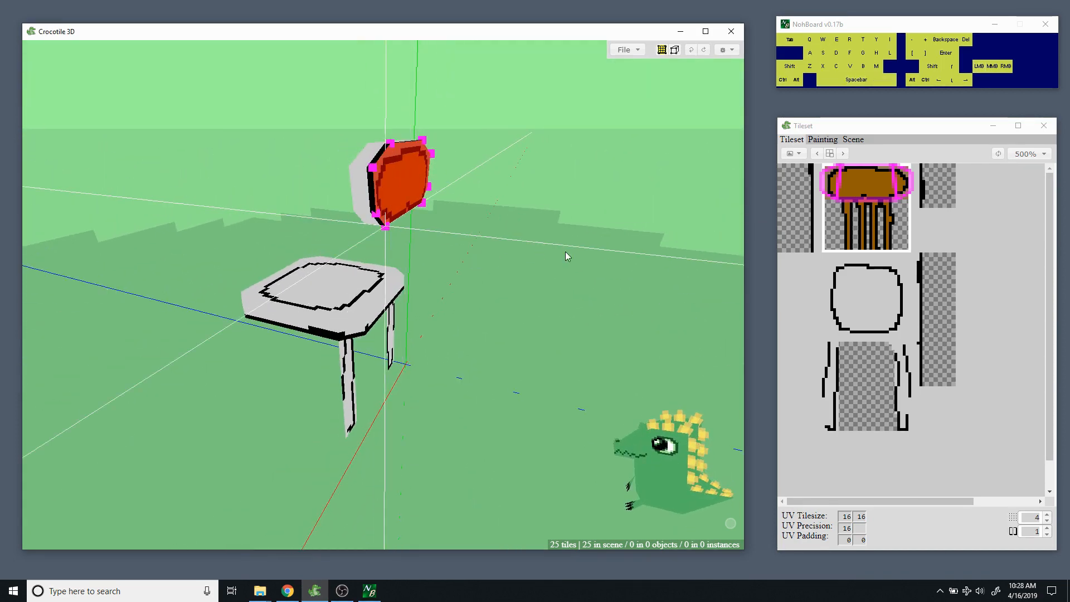
key("Right")
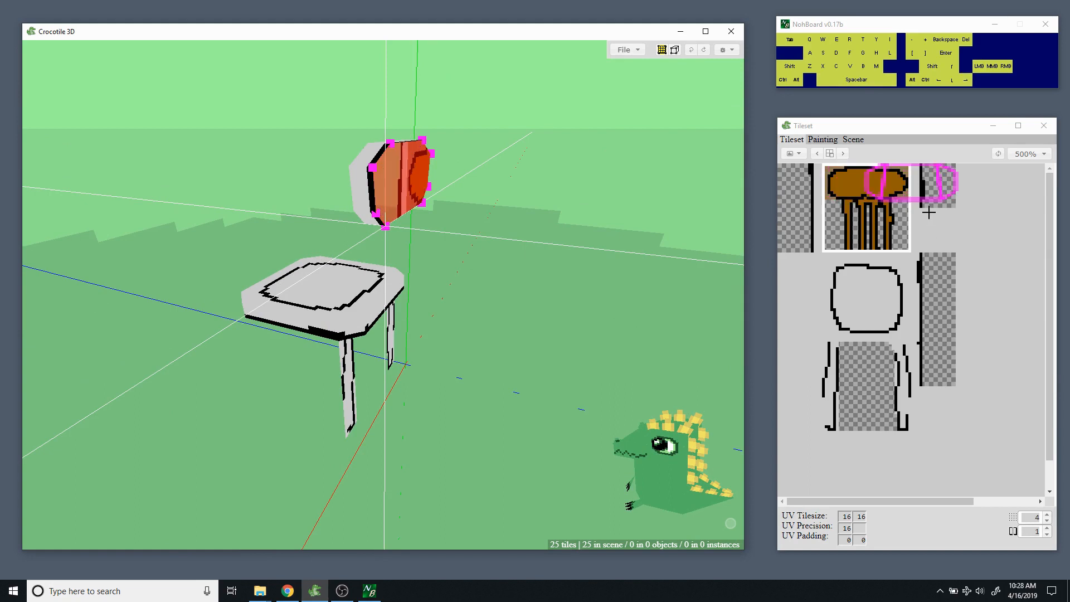
key("Right")
key("Down")
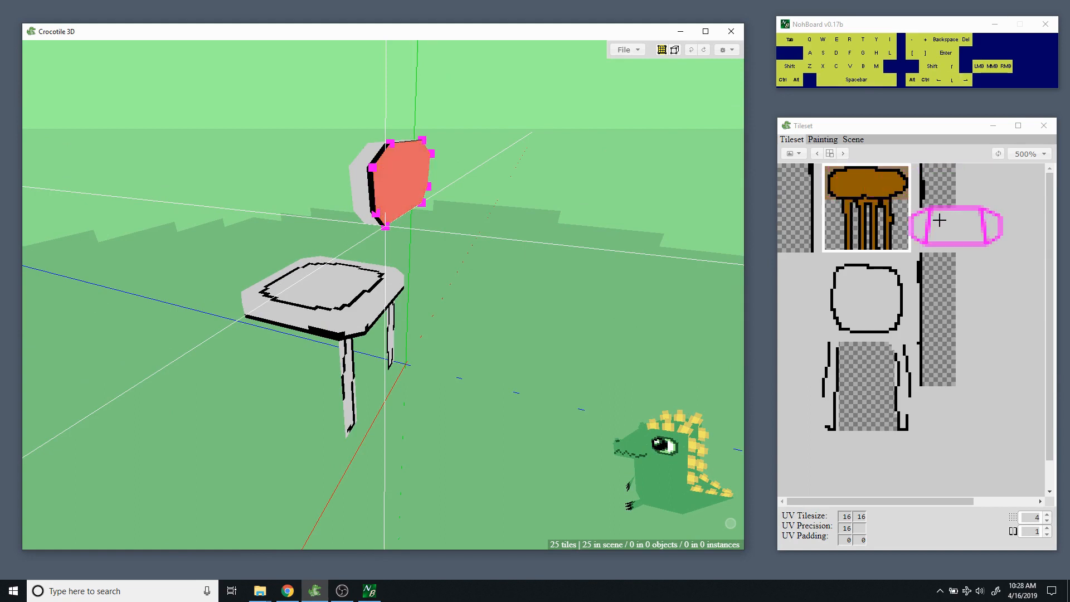
key("Right")
key("Up")
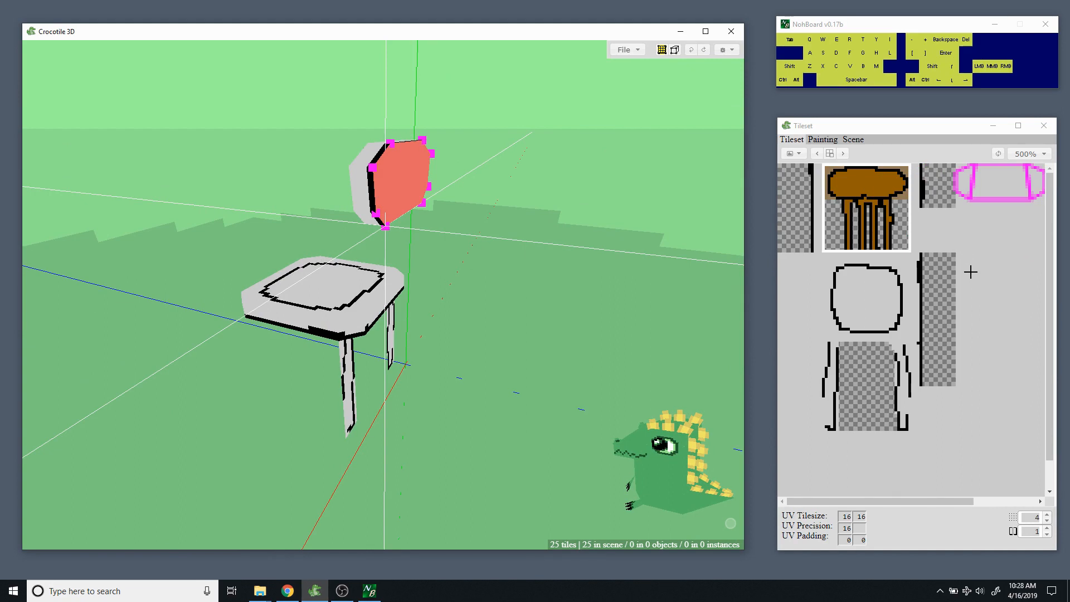
Open the blank area two tiles wide and one tile high under the moved UVs for painting and fill it with brown (147, 122, 87).
left_click_drag(951, 500, 988, 517)
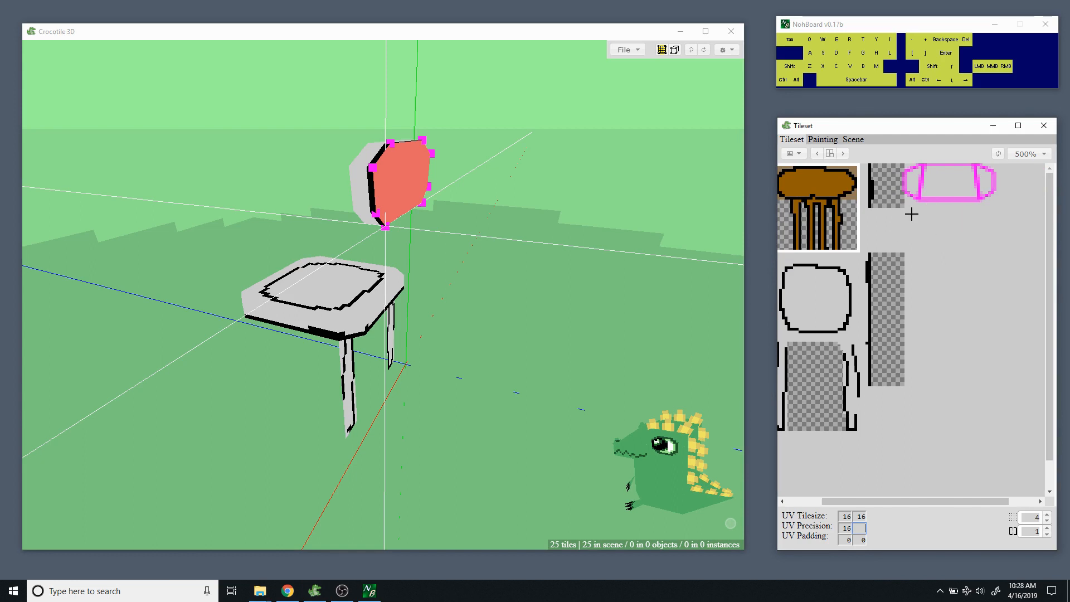
left_click_drag(920, 193, 965, 197)
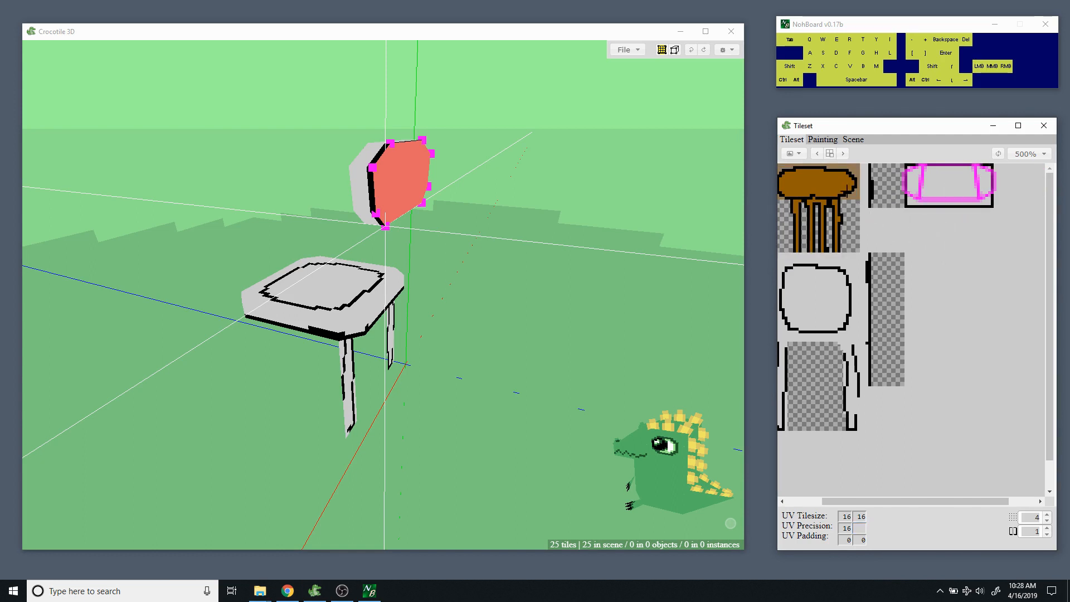
left_click_drag(867, 501, 848, 501)
left_click_drag(803, 187, 859, 186)
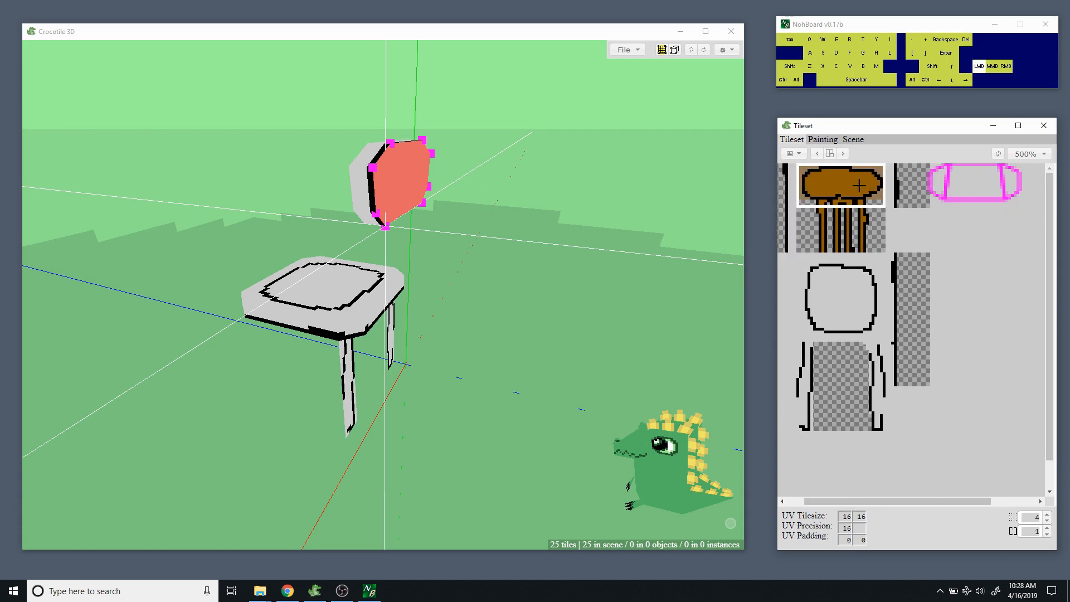
left_click(940, 186)
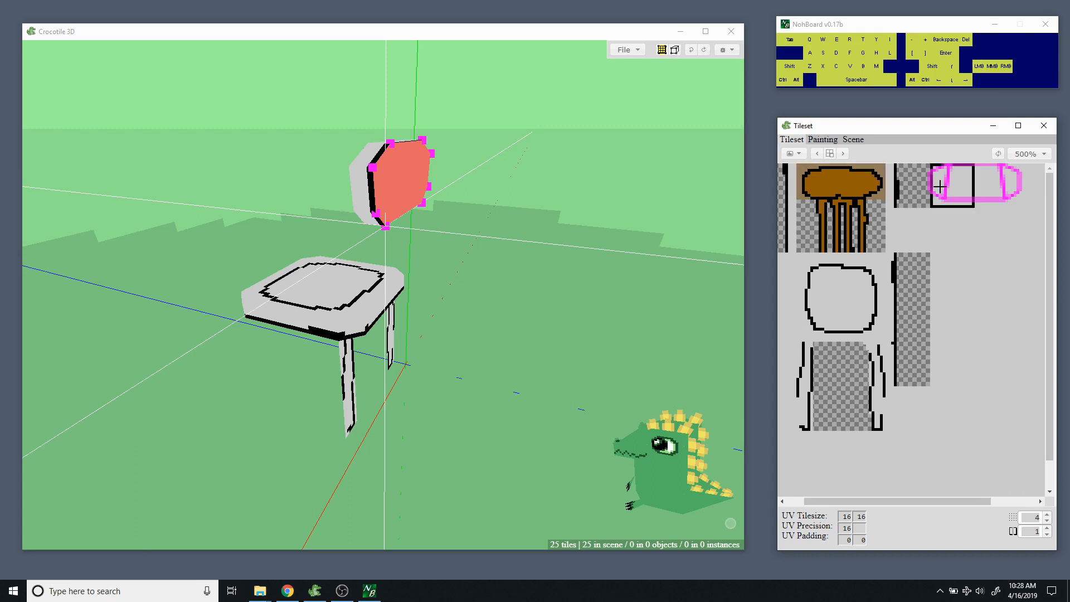
left_click_drag(940, 186, 988, 189)
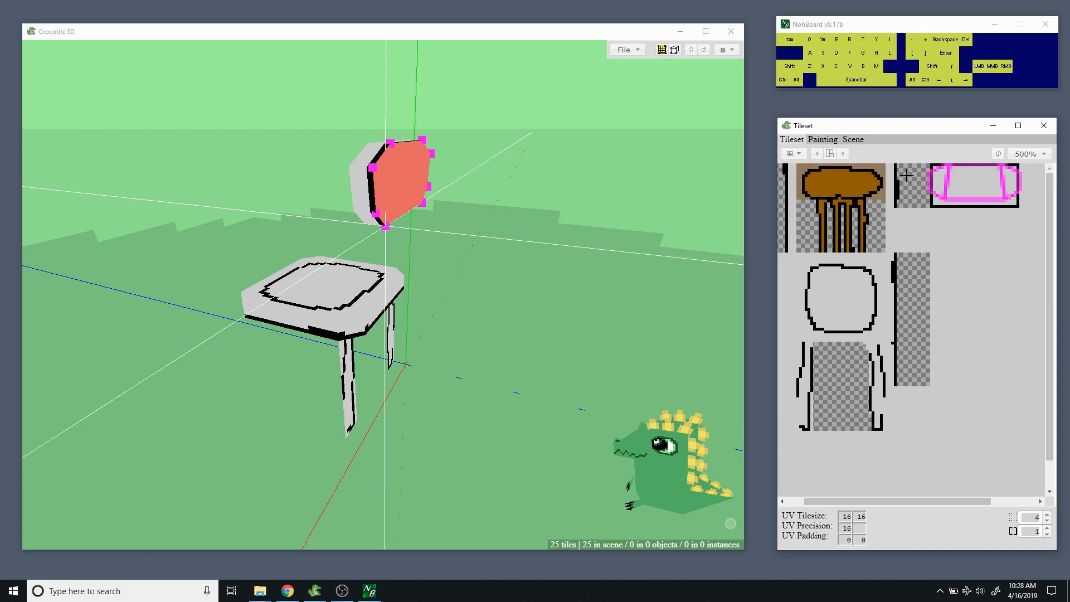
left_click(828, 140)
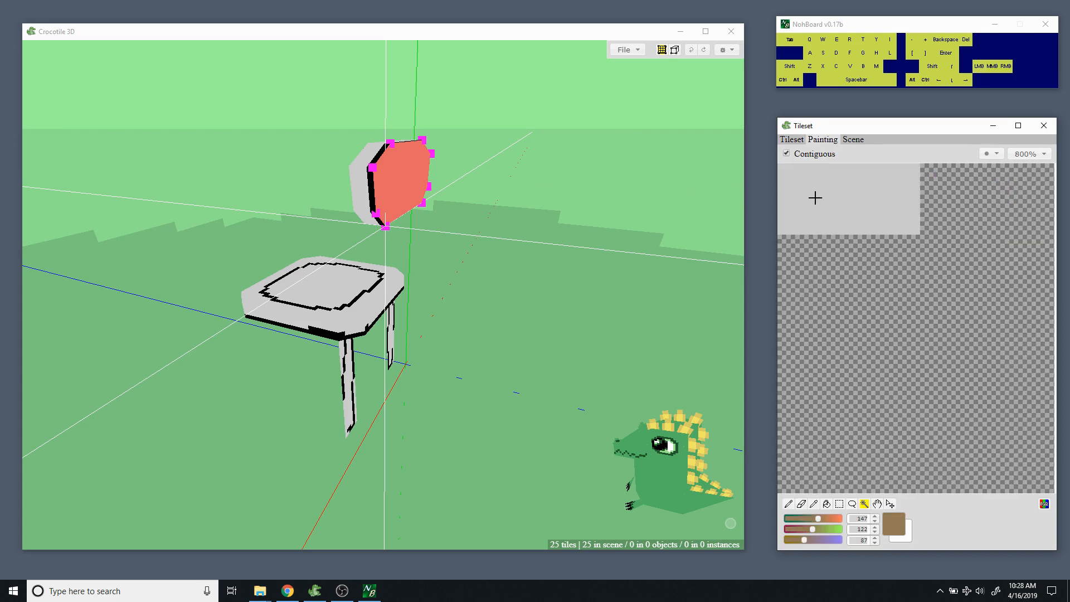
left_click(794, 179)
key("ctrl+d")
left_click(828, 504)
left_click(838, 202)
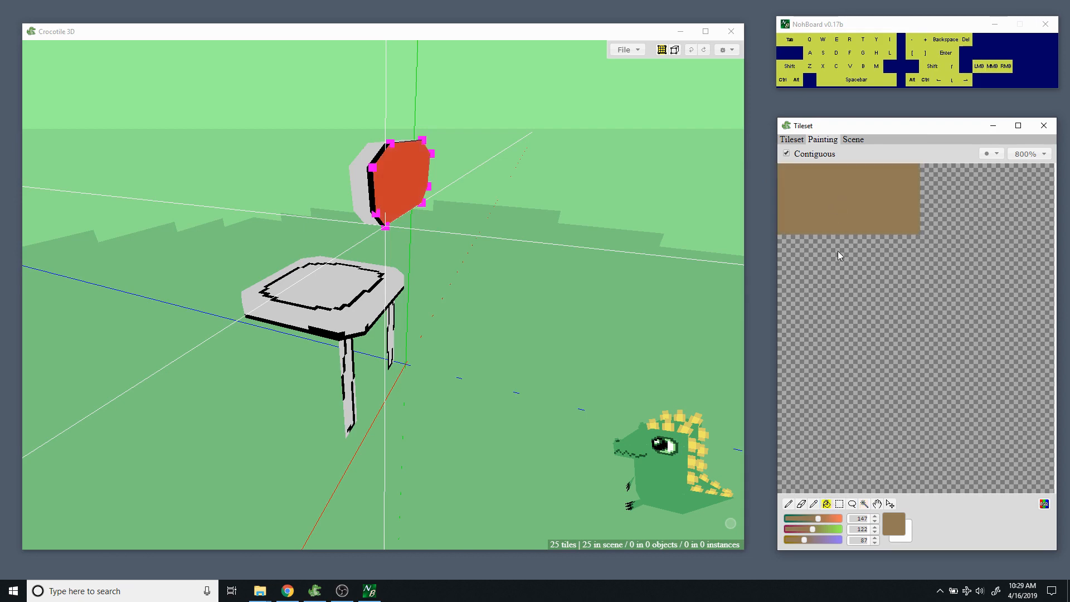
Return to the tileset, deselect the rear headrest faces and inspect the chair from behind and from the front.
mouse_move(563, 210)
left_mouse_down()
mouse_move(658, 211)
mouse_move(508, 200)
left_mouse_up()
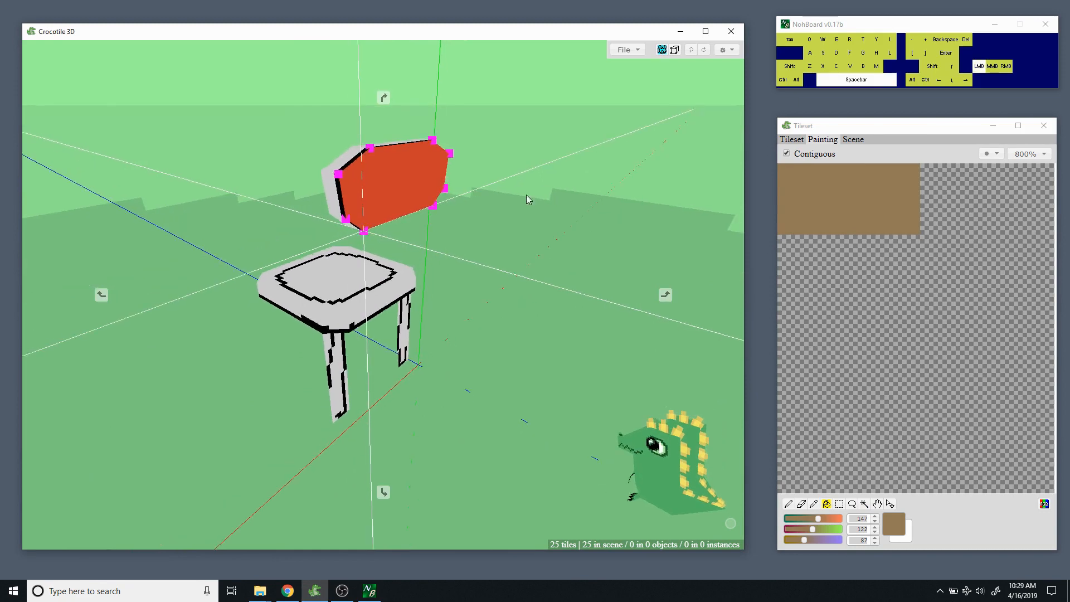
left_click(790, 505)
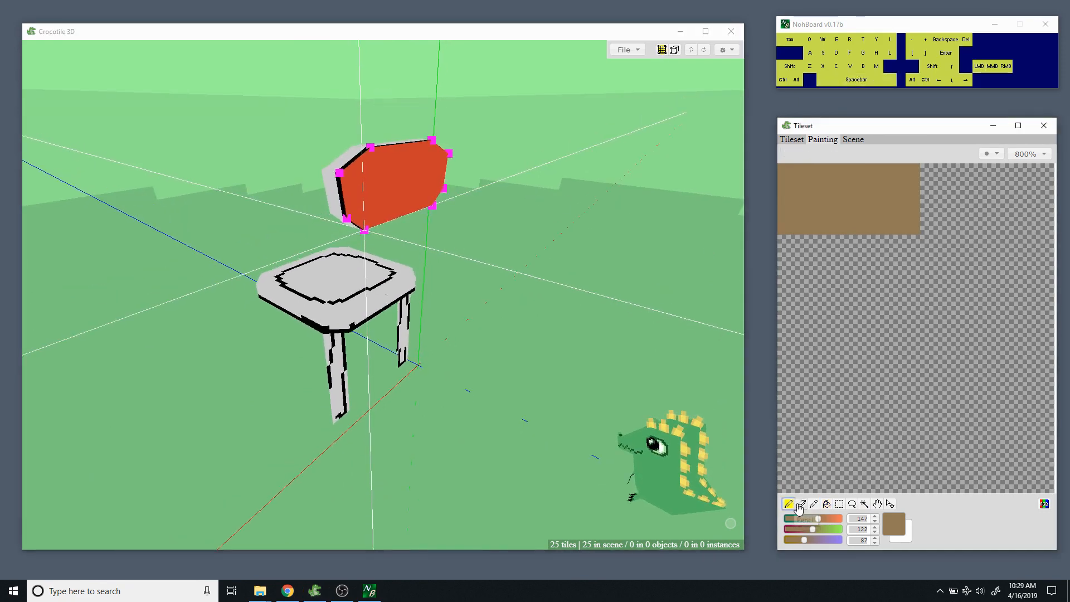
left_click(790, 140)
left_click(689, 198)
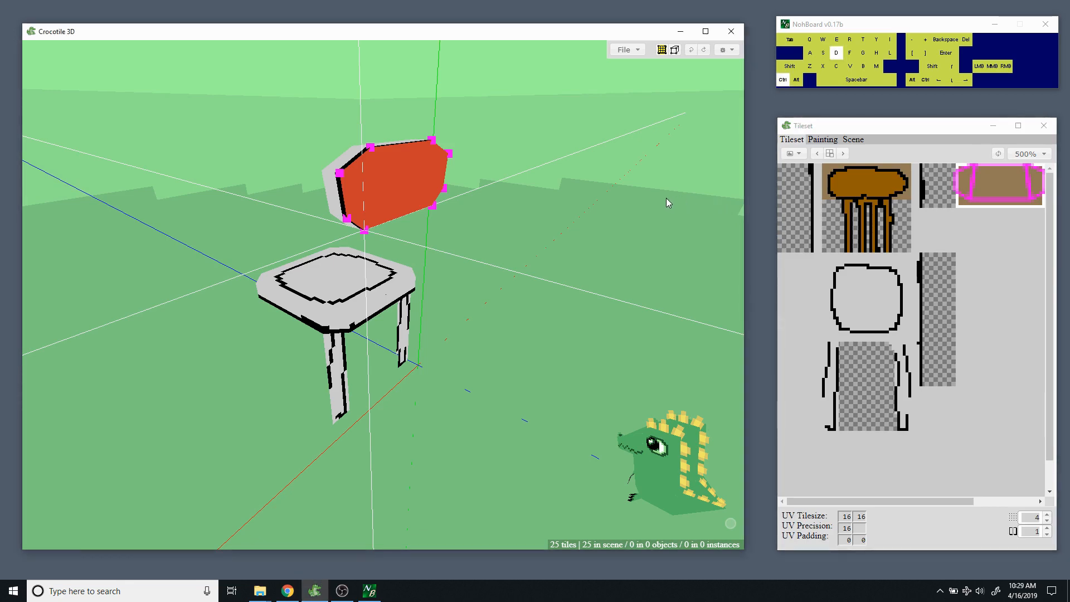
key("ctrl+d")
key("ctrl+d")
key("space")
left_click_drag(524, 243, 407, 133)
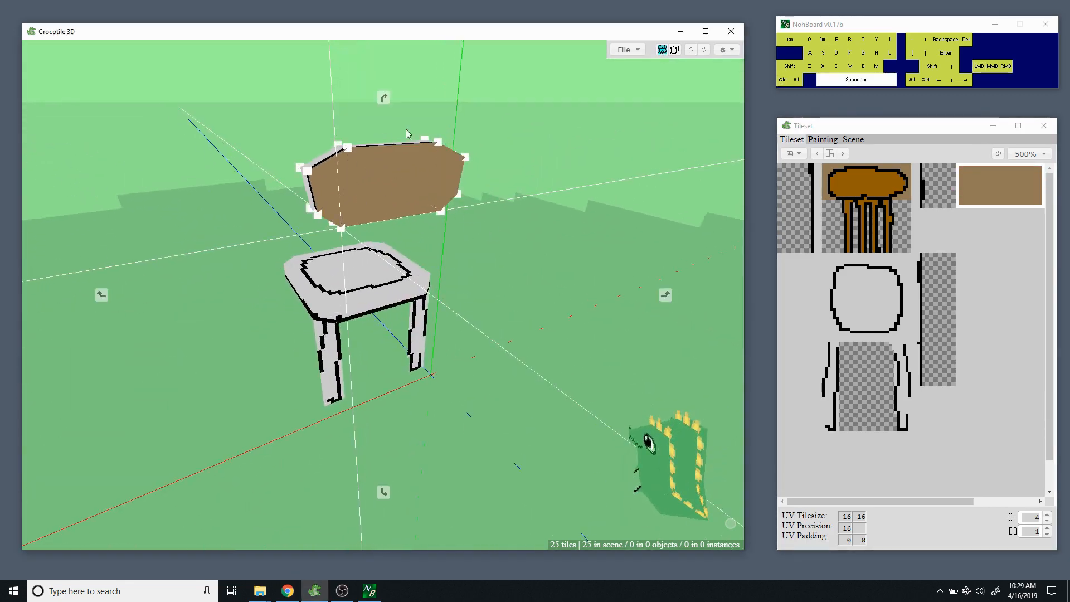
left_click_drag(535, 217, 363, 232)
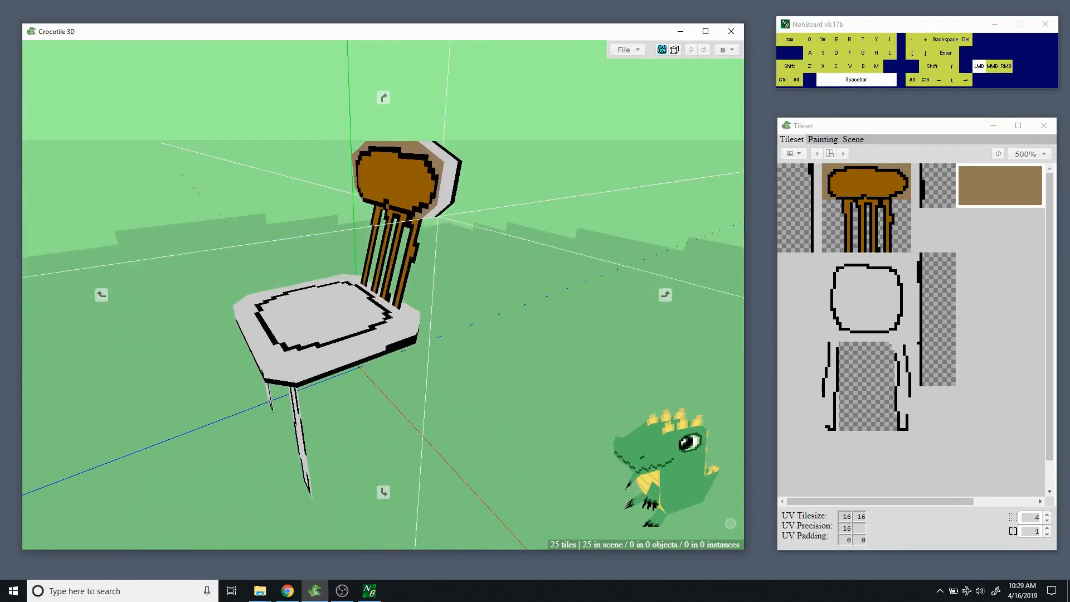
left_click_drag(318, 184, 296, 167)
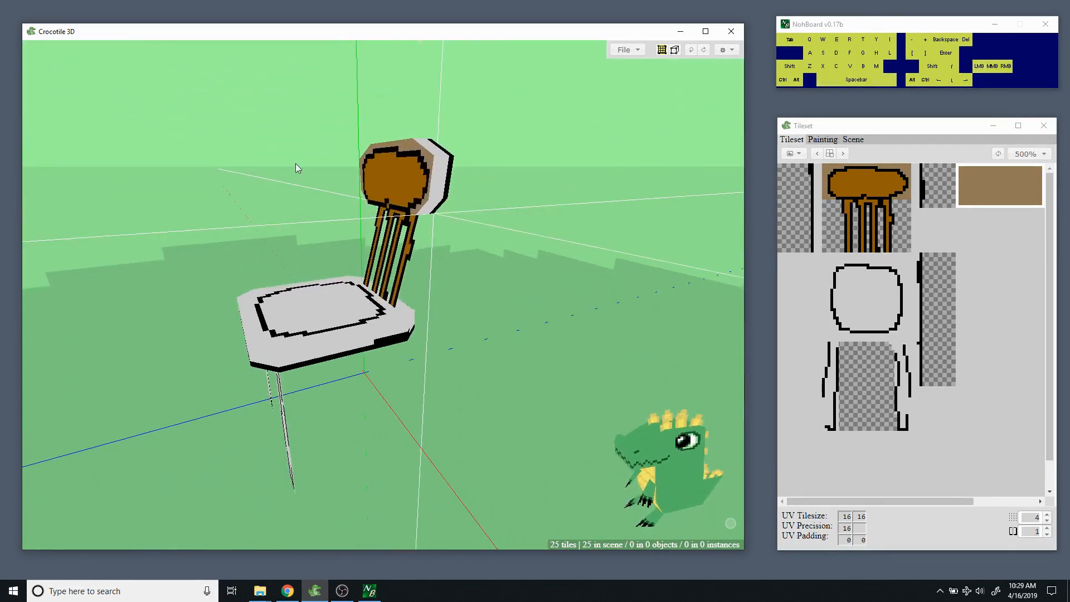
Select the headrest's outer side face and the adjoining lower corner face and duplicate both.
left_click(446, 199)
left_click(441, 214)
mouse_move(446, 219)
left_mouse_down()
mouse_move(489, 206)
mouse_move(446, 195)
mouse_move(451, 234)
mouse_move(457, 203)
left_mouse_up()
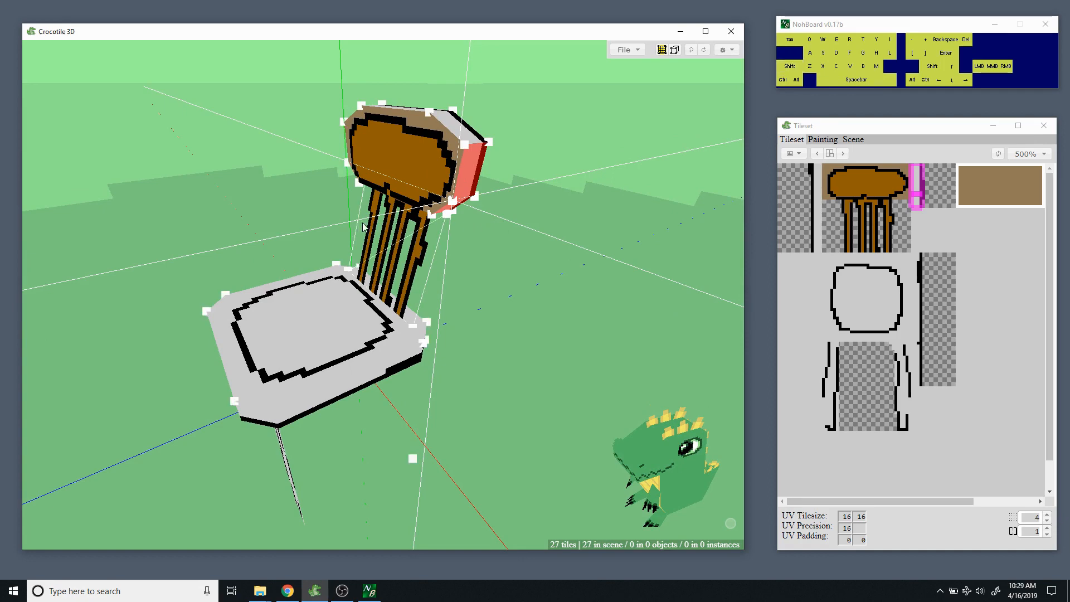
Mirror the two duplicated edge faces and move them across to the headrest's open opposite side.
left_click_drag(440, 234, 236, 217)
key("Tab")
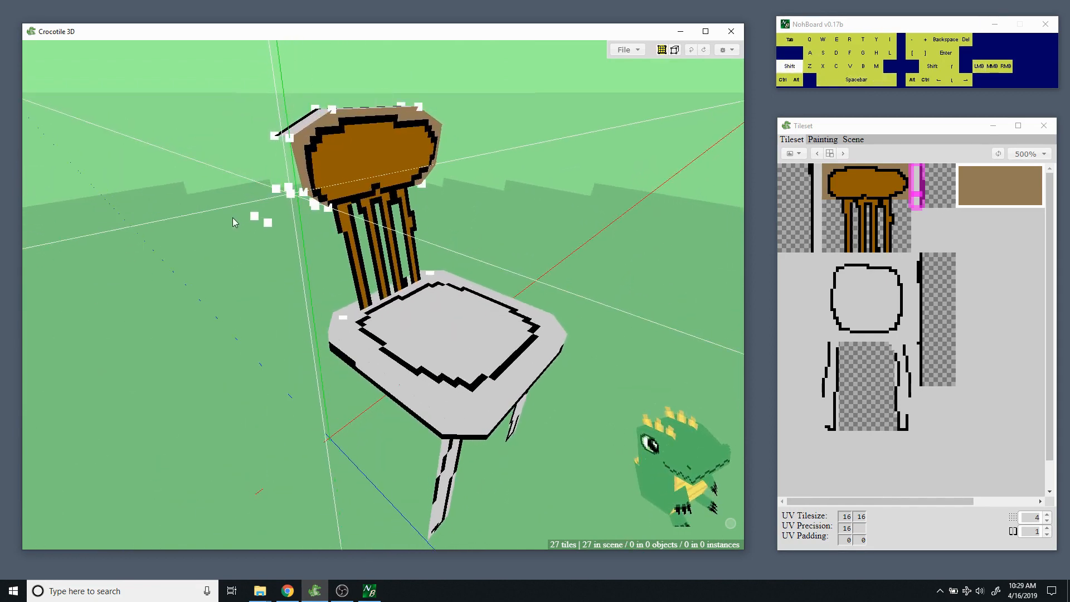
key("r")
left_click_drag(237, 230, 245, 241)
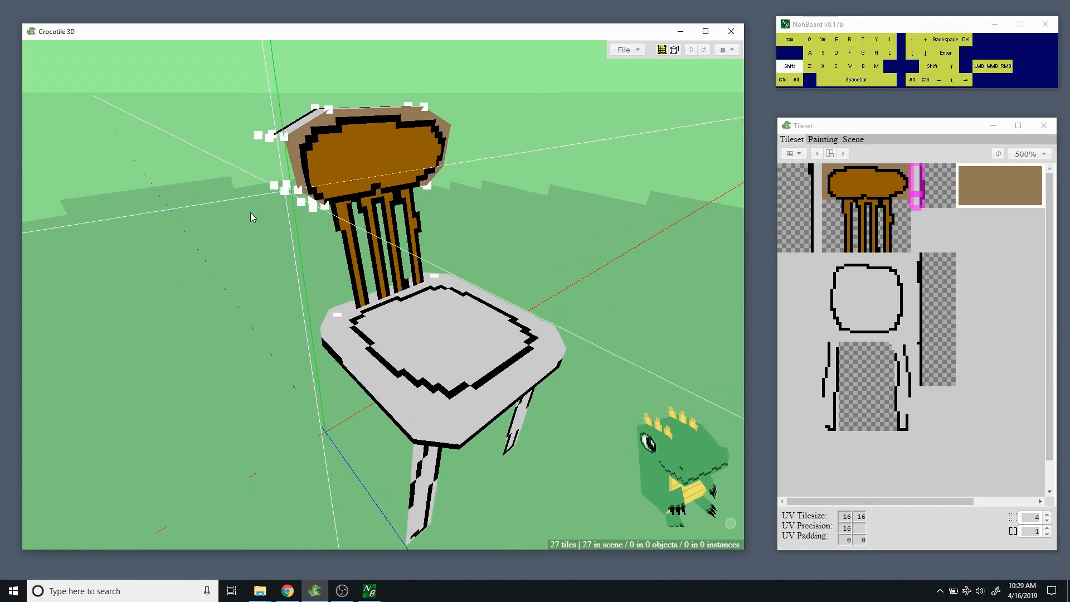
key("space")
mouse_move(247, 213)
left_mouse_down()
mouse_move(345, 206)
mouse_move(253, 223)
left_mouse_up()
key("d")
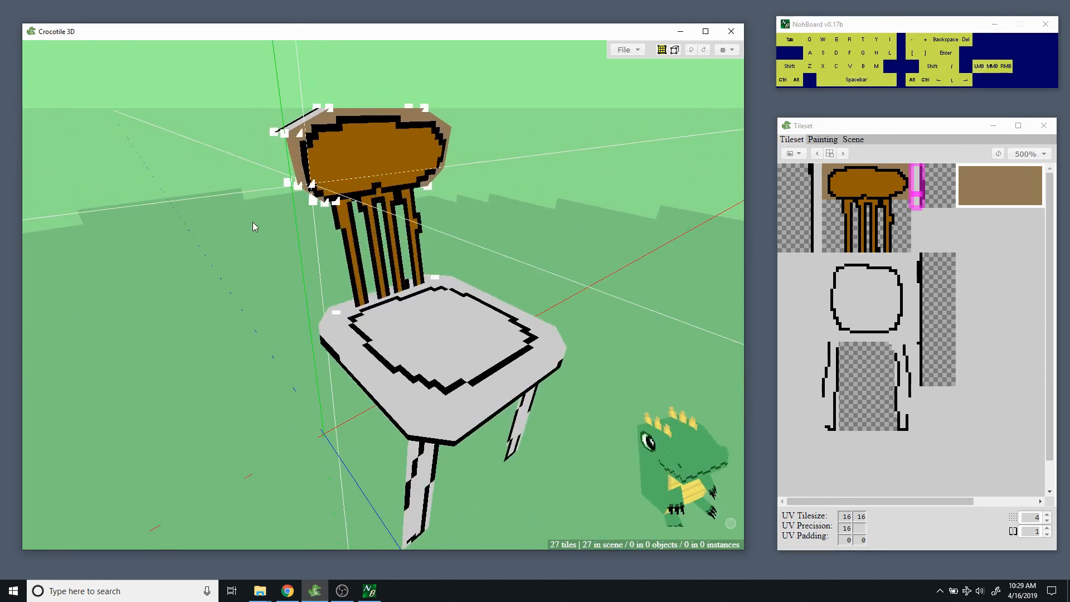
key("a")
Reduce the grid movement step to 1, move the mirrored edge faces flush against the headrest's side and deselect them.
key("space")
scroll(256, 214, "up", 3)
scroll(256, 214, "down", 1)
right_click_drag(256, 214, 319, 280)
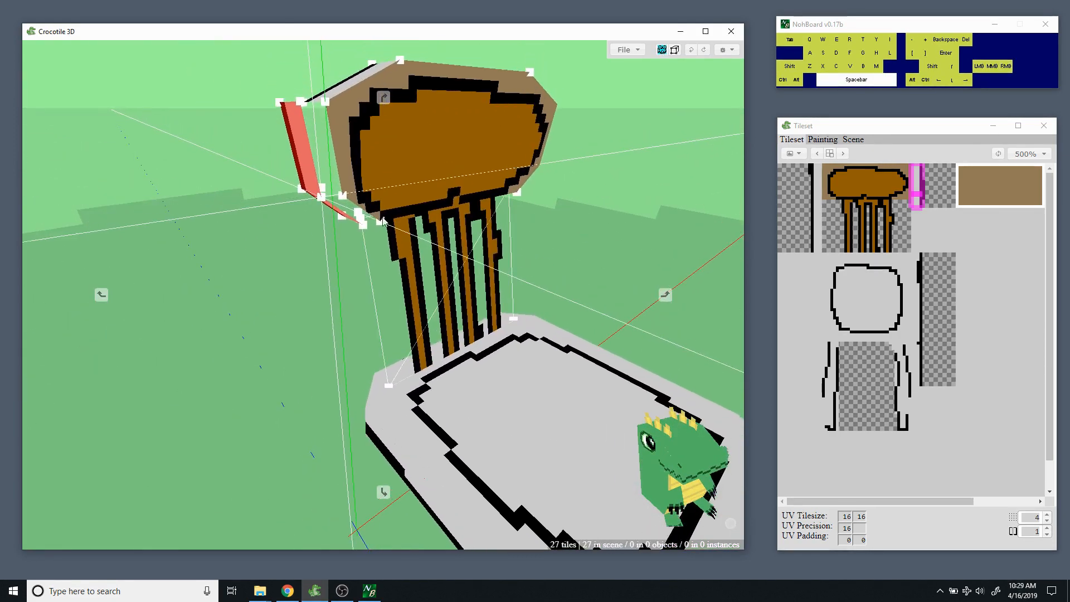
left_click(1047, 521)
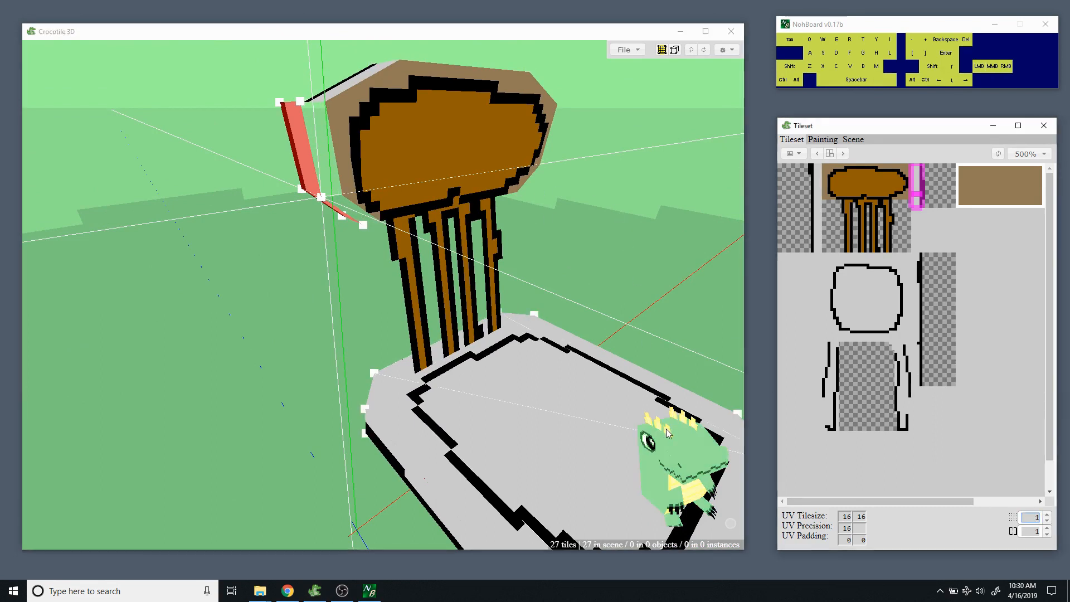
right_click_drag(630, 264, 607, 233)
key("d")
key("d")
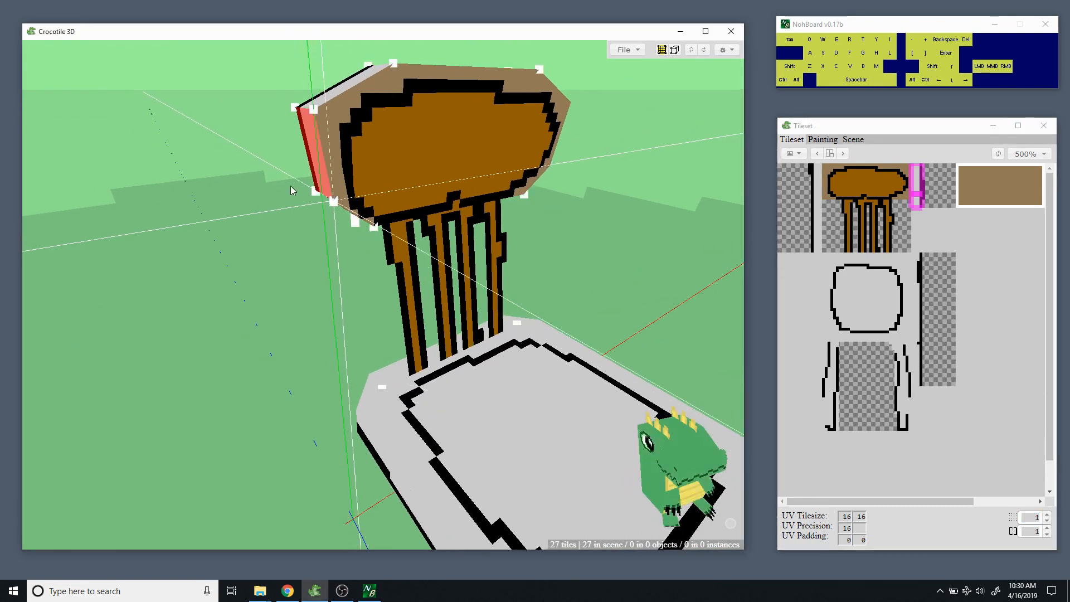
left_click_drag(292, 189, 272, 181)
key("ctrl")
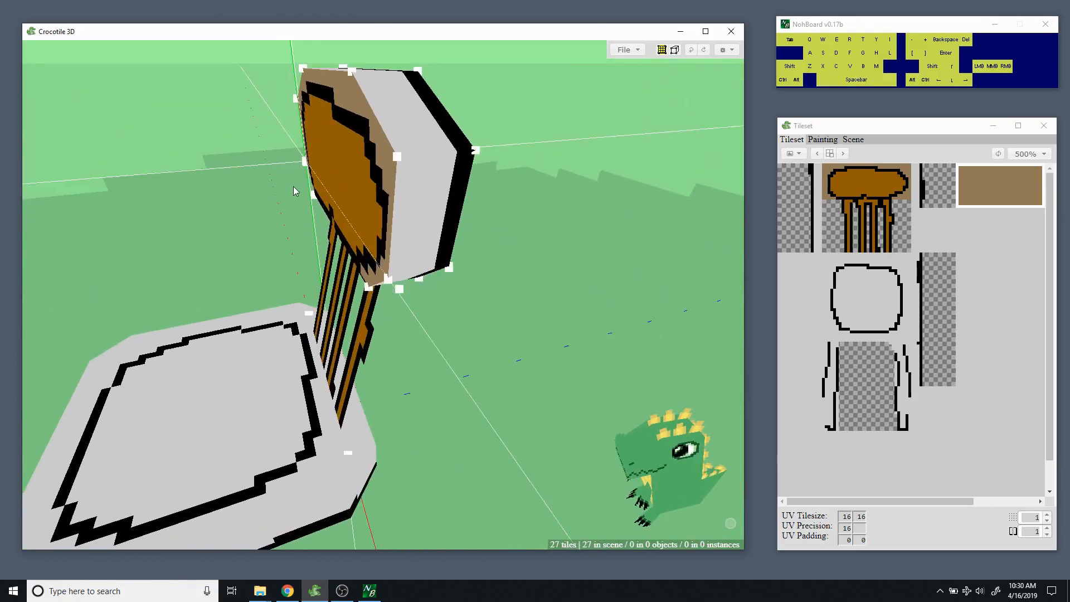
Inspect the headrest's closed side and look up the camera's Center to selection command.
left_click(272, 187)
left_click(624, 404)
left_click_drag(624, 404, 558, 367)
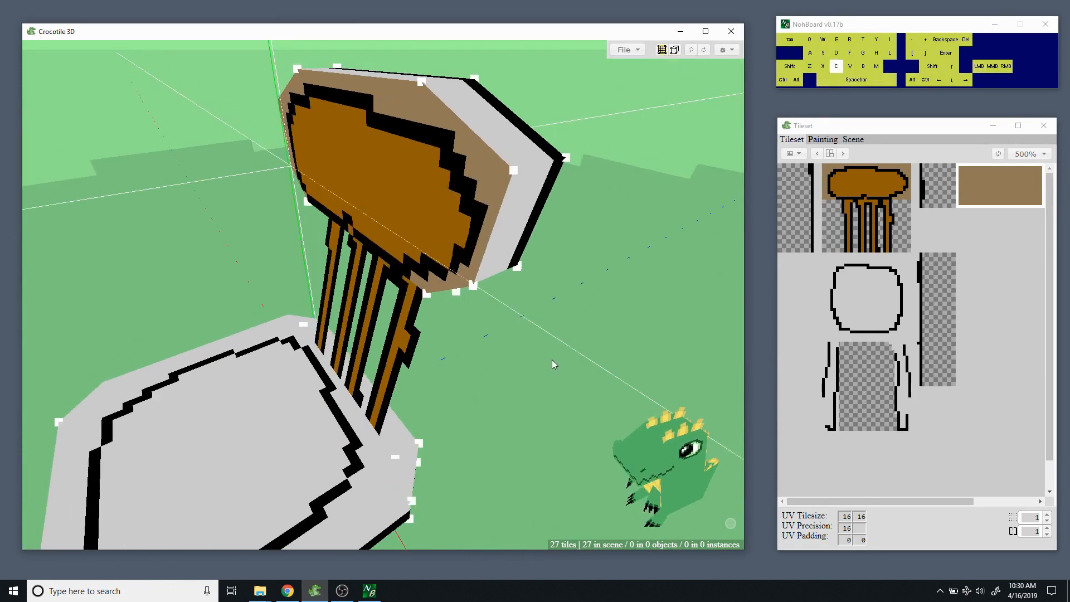
key("space")
middle_click_drag(572, 323, 572, 322)
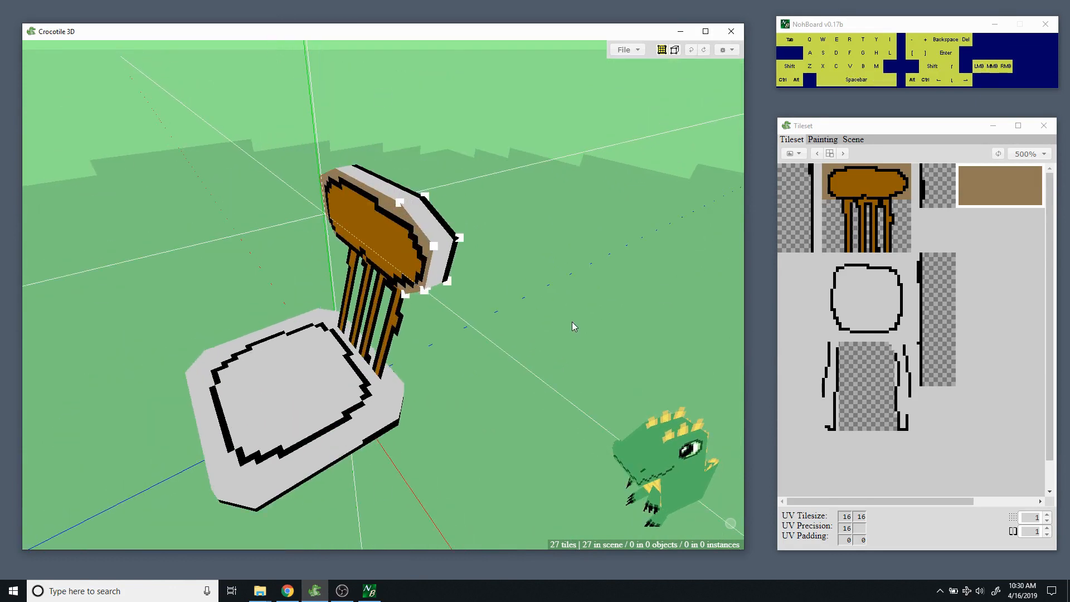
key("space")
key("space")
right_click(506, 284)
mouse_move(538, 296)
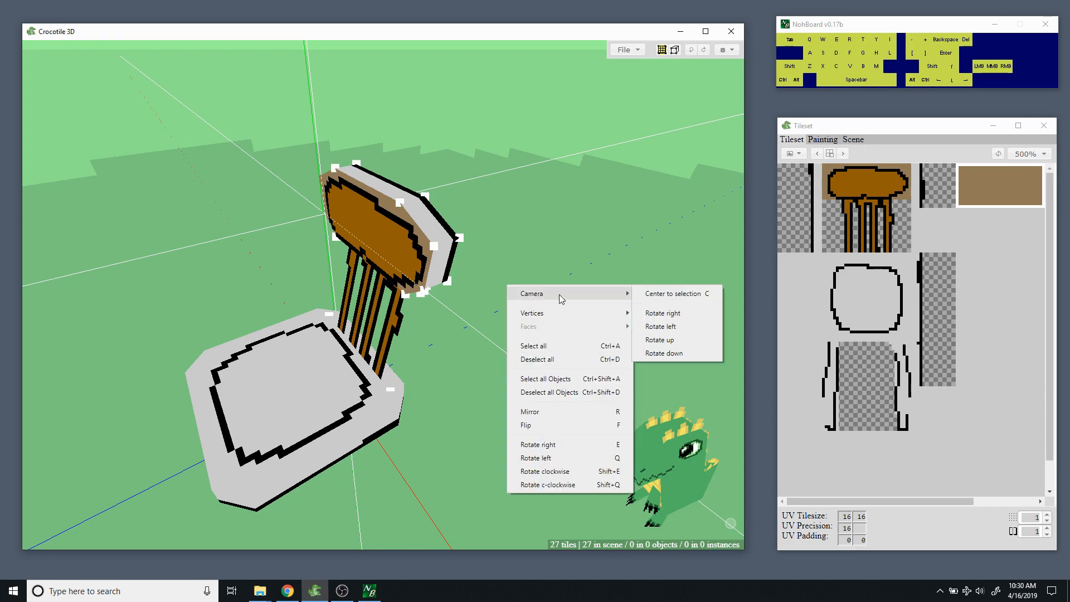
left_click(610, 271)
key("space")
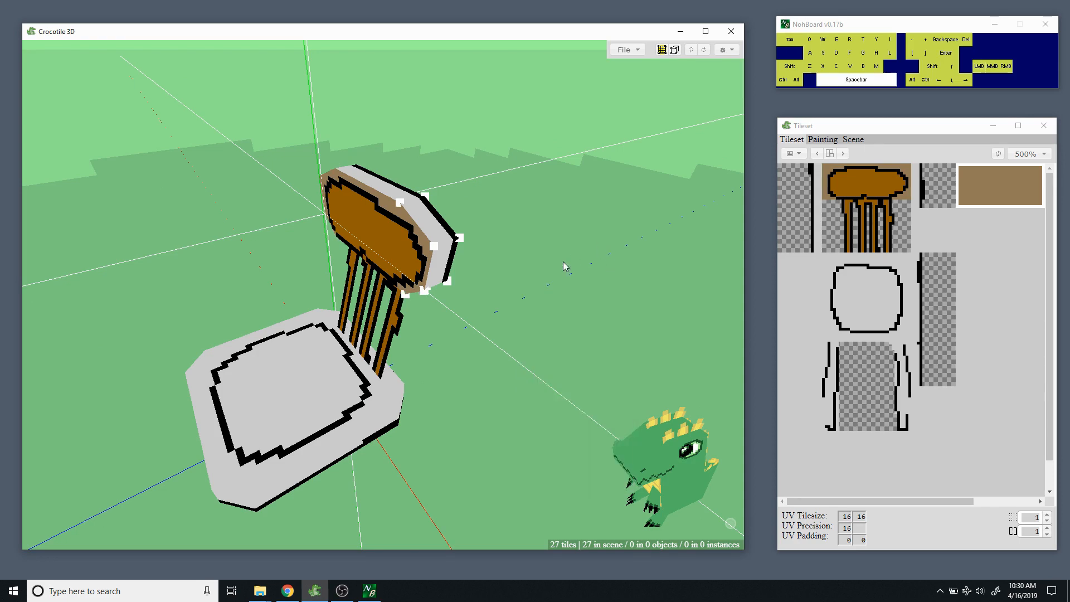
Center the camera on the headrest's middle front face, and then on the seat's top face.
left_click_drag(563, 262, 387, 242)
left_click(375, 223)
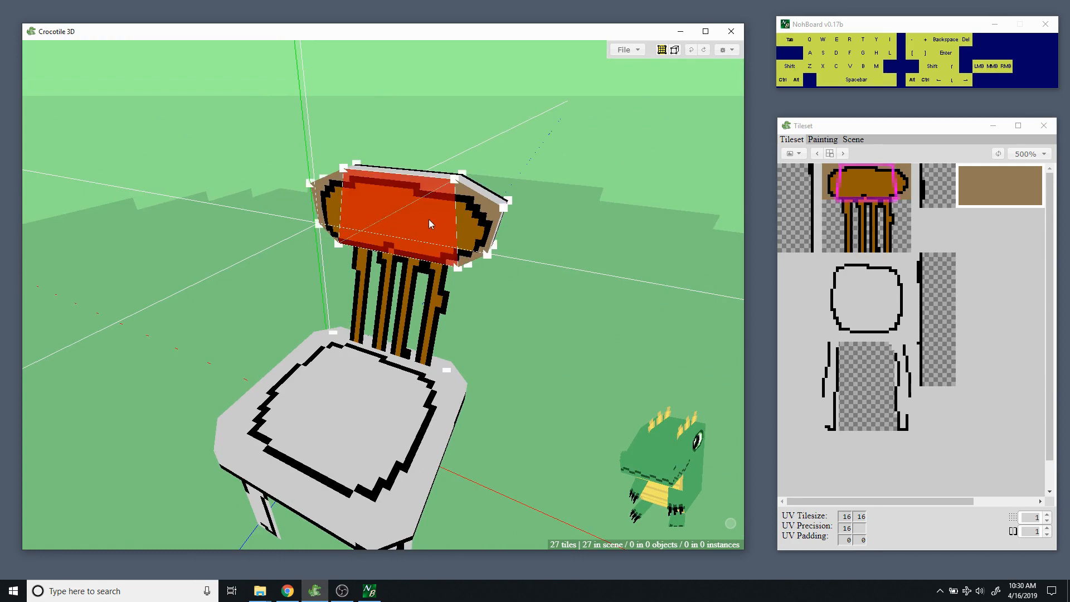
key("c")
key("space")
left_click_drag(509, 262, 534, 317)
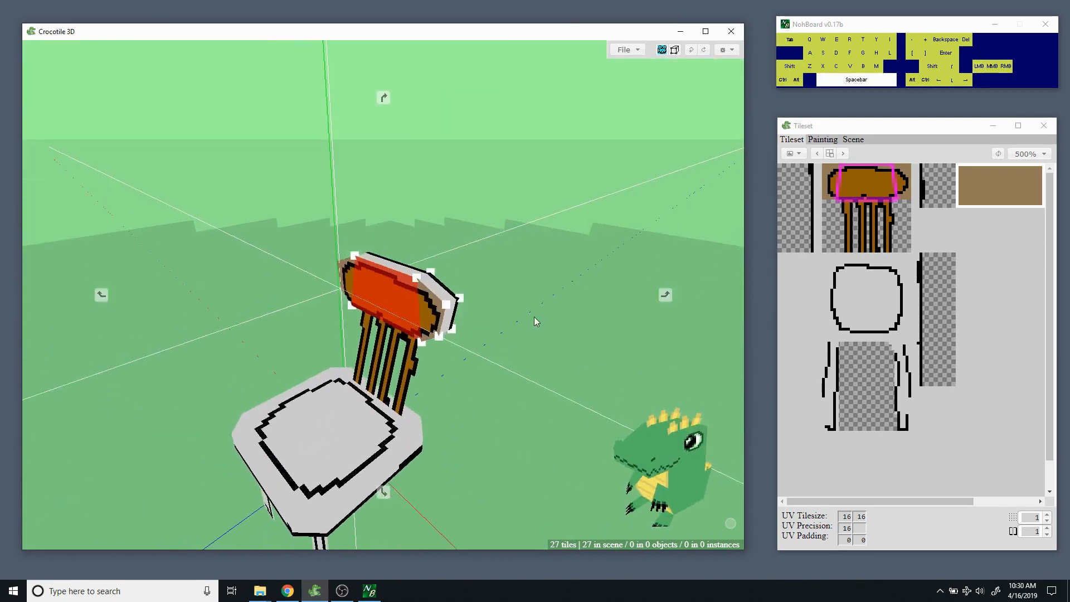
left_click(342, 411)
key("c")
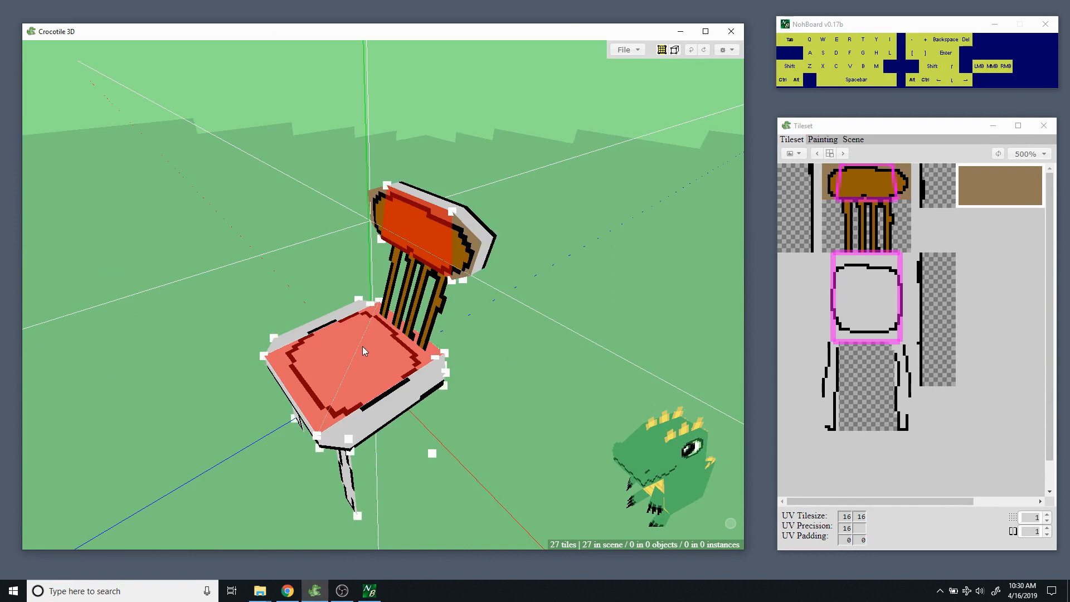
mouse_move(323, 352)
left_mouse_down()
mouse_move(279, 312)
mouse_move(335, 356)
mouse_move(322, 351)
left_mouse_up()
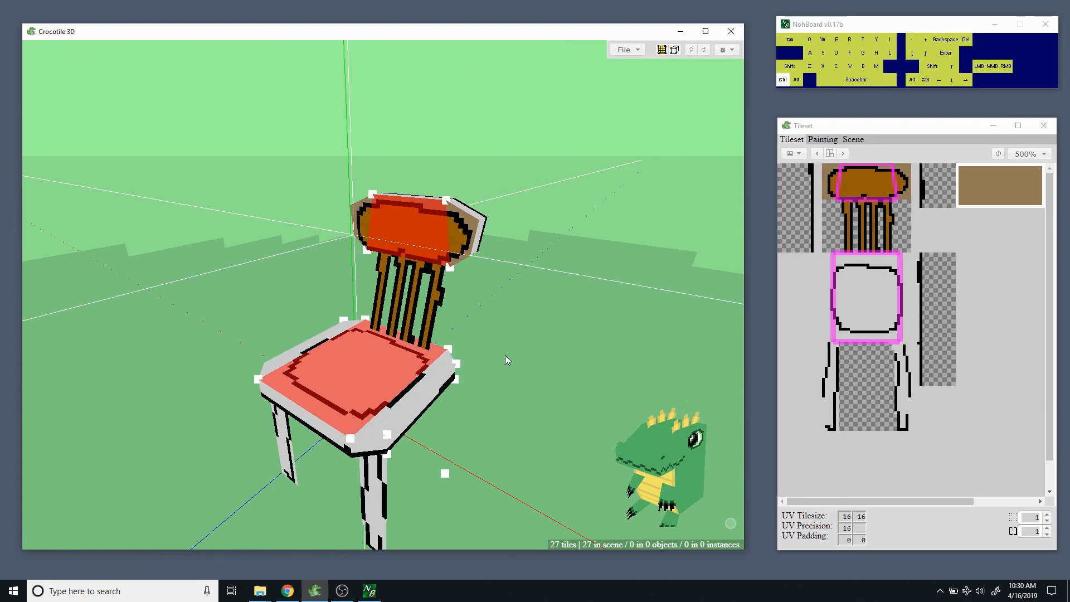
Deselect the headrest and seat faces and inspect the headrest from the front and above.
key("ctrl+d")
key("space")
left_click_drag(415, 351, 253, 292)
middle_click_drag(253, 293, 271, 262)
right_click_drag(271, 262, 259, 298)
right_click_drag(375, 183, 375, 186)
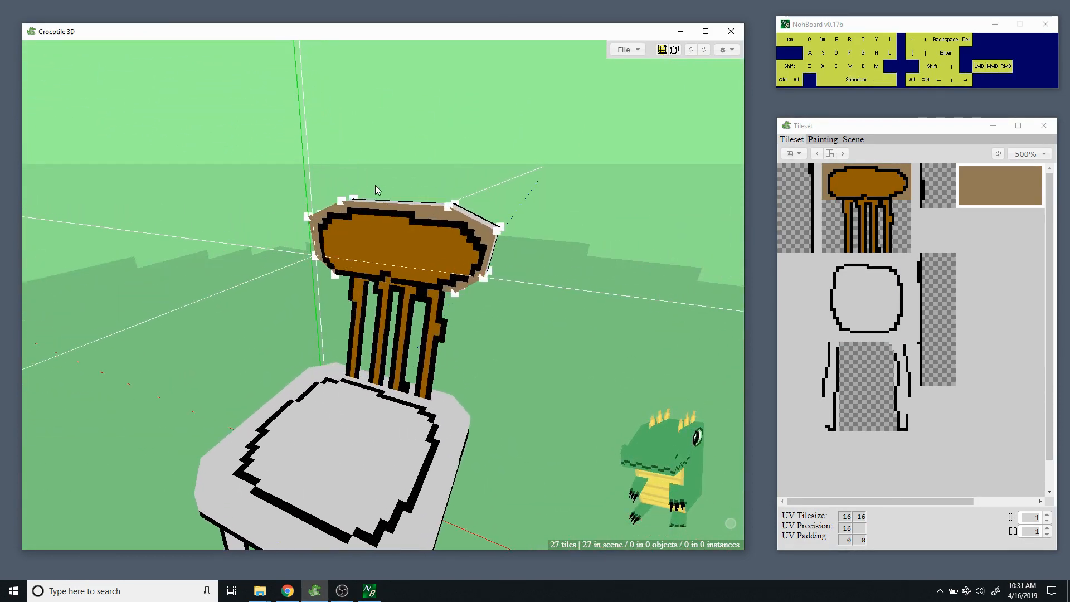
left_click_drag(299, 168, 255, 190)
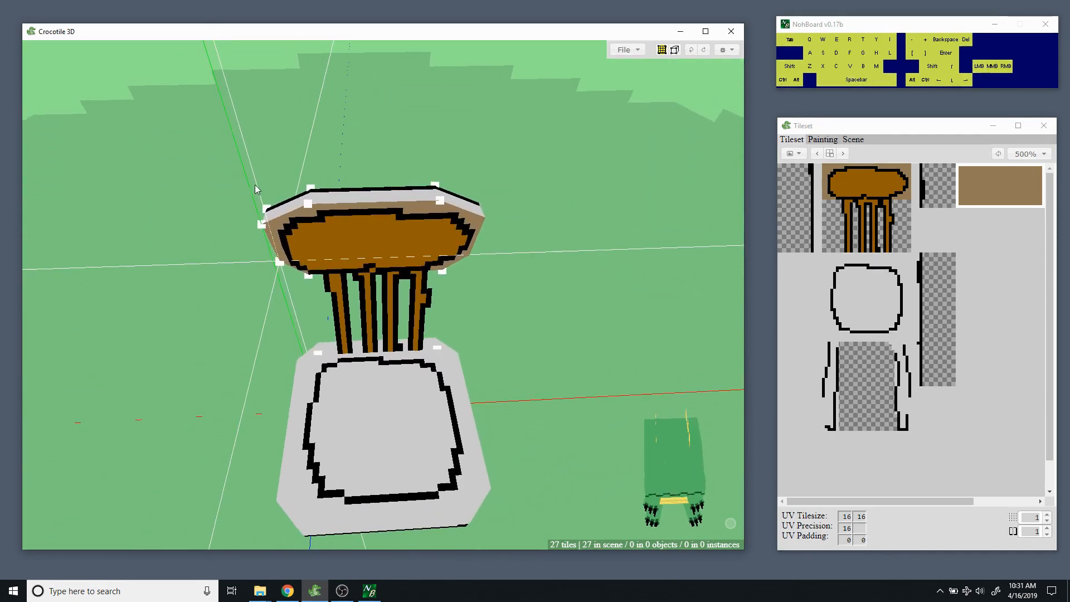
Select the four middle vertices along the top and bottom edges of the headrest's front.
left_click_drag(502, 226, 439, 140)
left_click_drag(340, 244, 453, 286)
left_click_drag(452, 287, 410, 327)
scroll(493, 318, "up", 4)
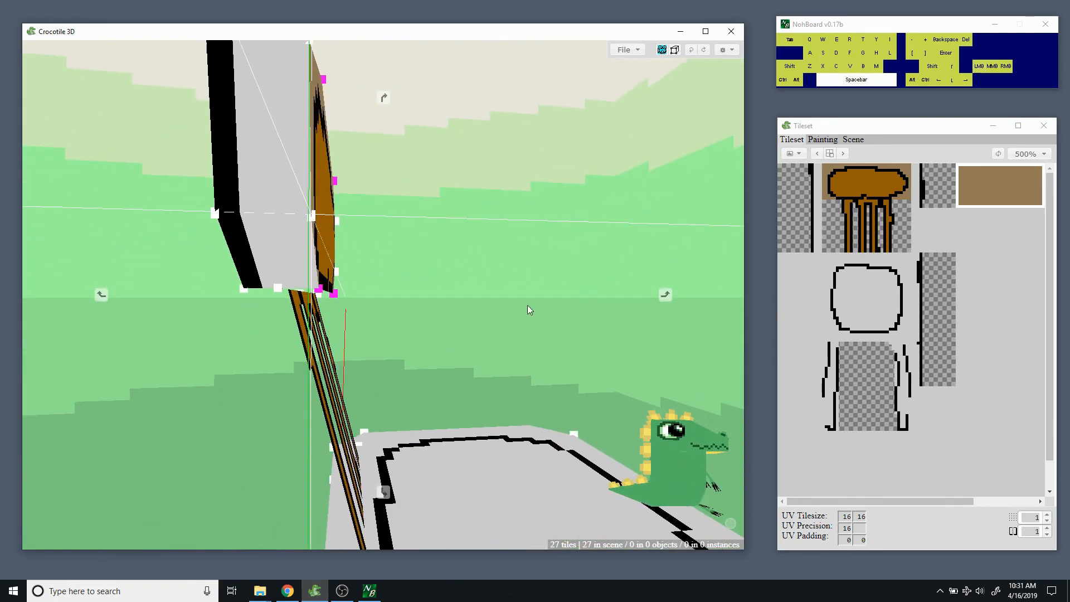
left_click_drag(332, 302, 243, 317)
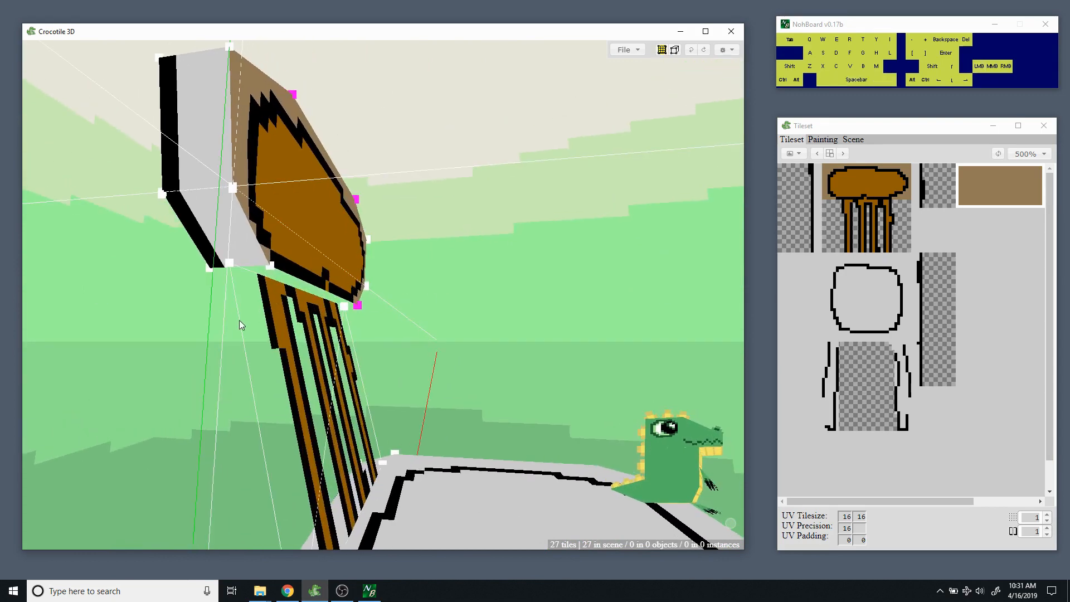
left_click_drag(221, 359, 291, 275)
left_click_drag(231, 310, 305, 329)
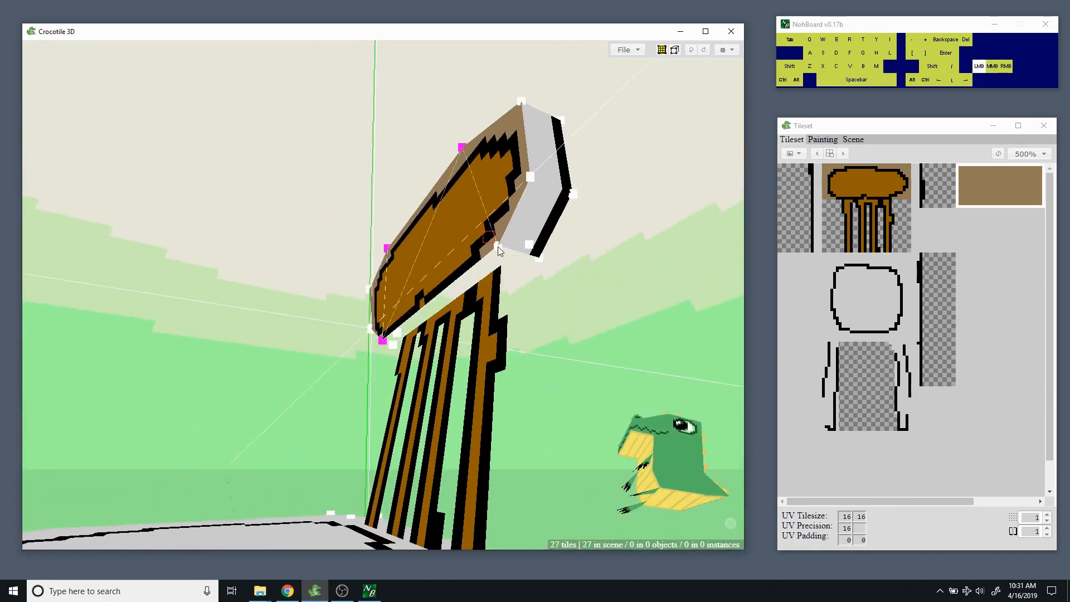
Add the headrest's two rear top middle vertices to the selection and try to shift the set backward.
left_click_drag(533, 273, 507, 356)
left_click_drag(570, 204, 583, 202)
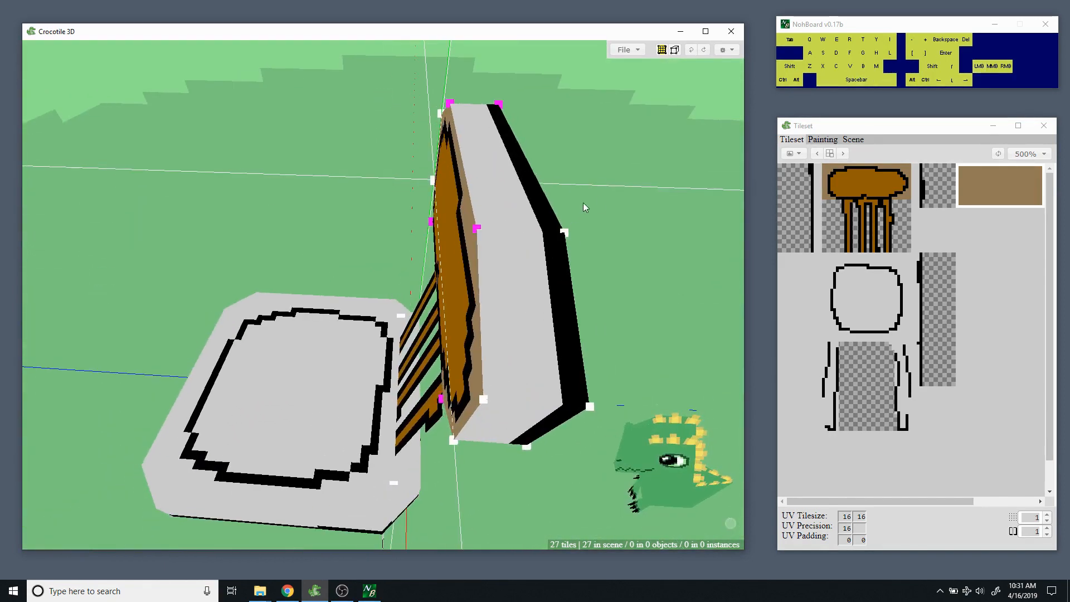
left_click_drag(540, 254, 499, 228)
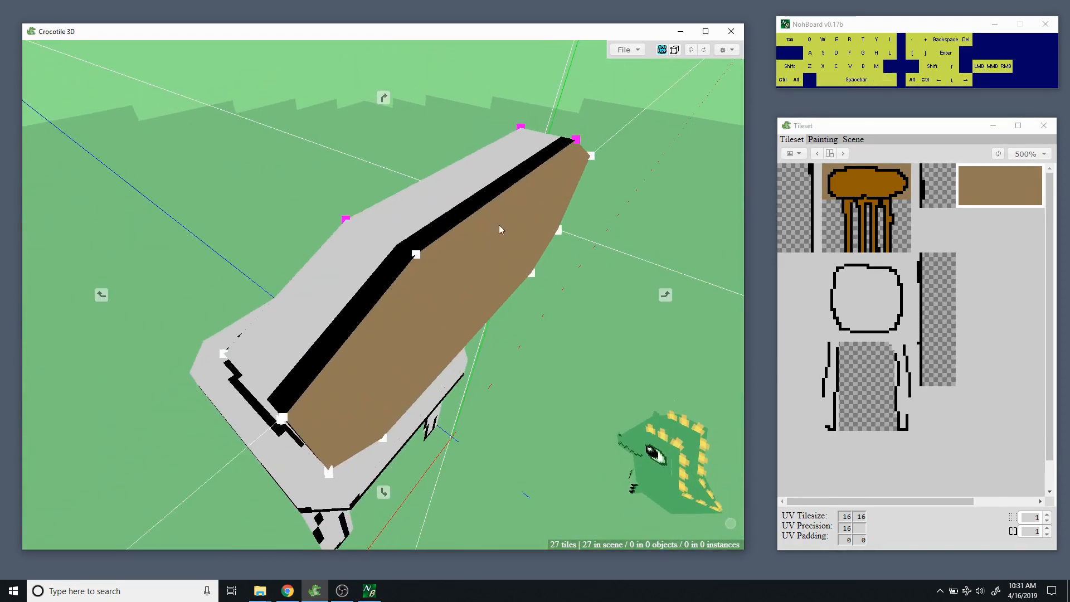
left_click_drag(432, 271, 431, 270)
left_click_drag(381, 244, 381, 199)
key("a")
key("a")
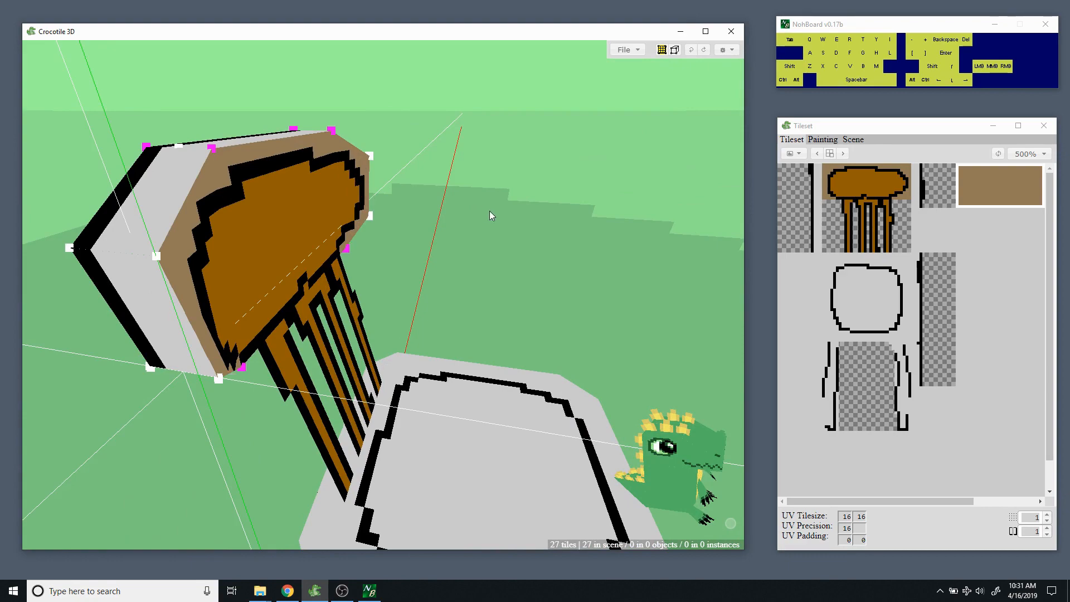
key("a")
key("d")
Add the headrest's rear bottom middle vertices so that all eight middle vertices are selected.
key("space")
left_click_drag(401, 225, 491, 79)
scroll(403, 223, "down", 1, "ctrl")
scroll(406, 223, "up", 3, "ctrl")
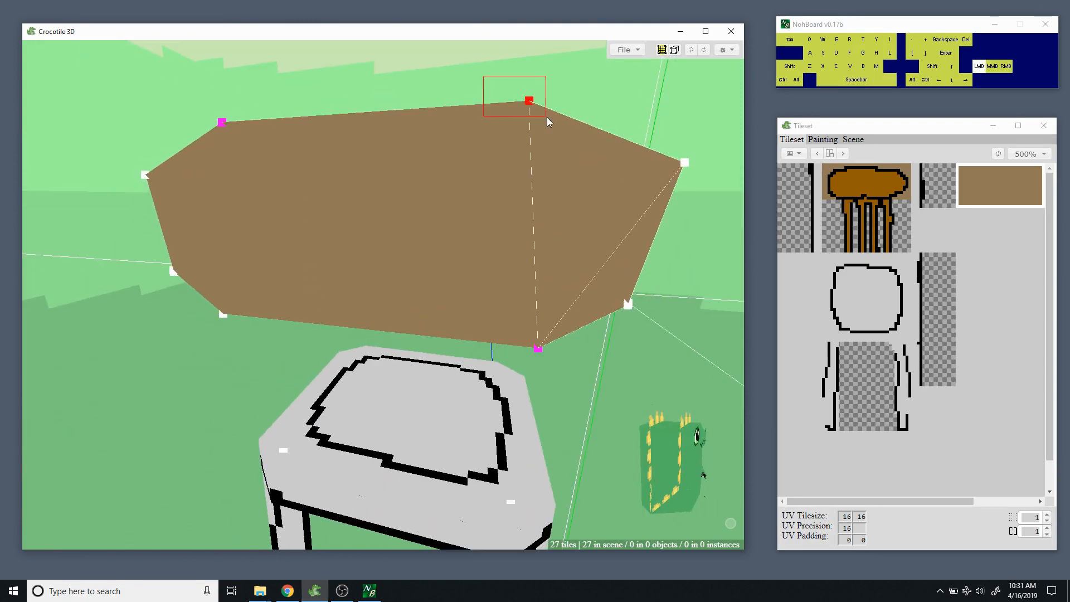
key("s")
key("w")
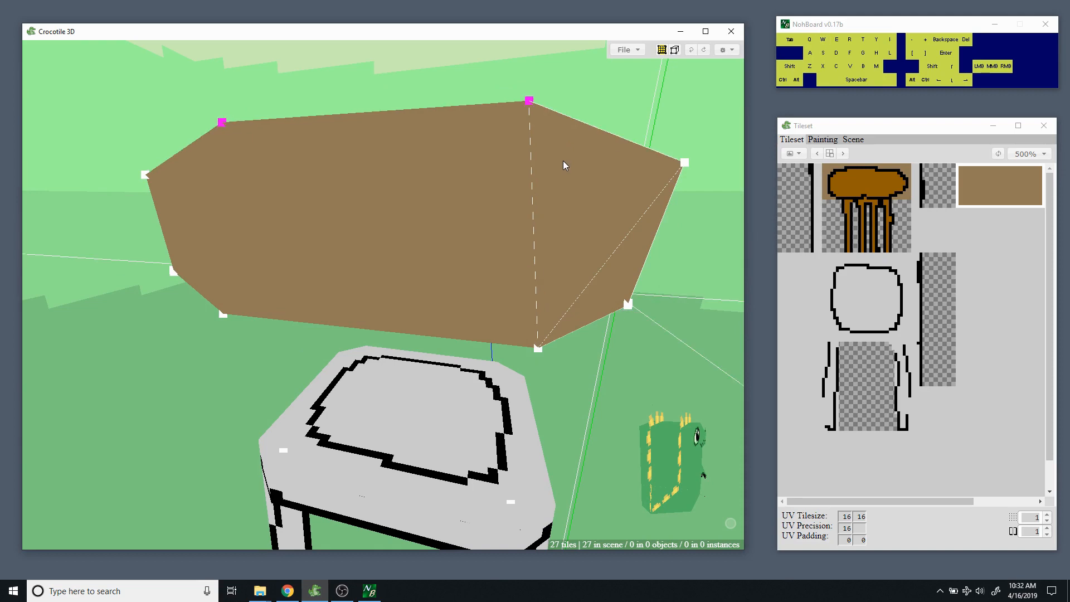
left_click_drag(321, 333, 262, 344)
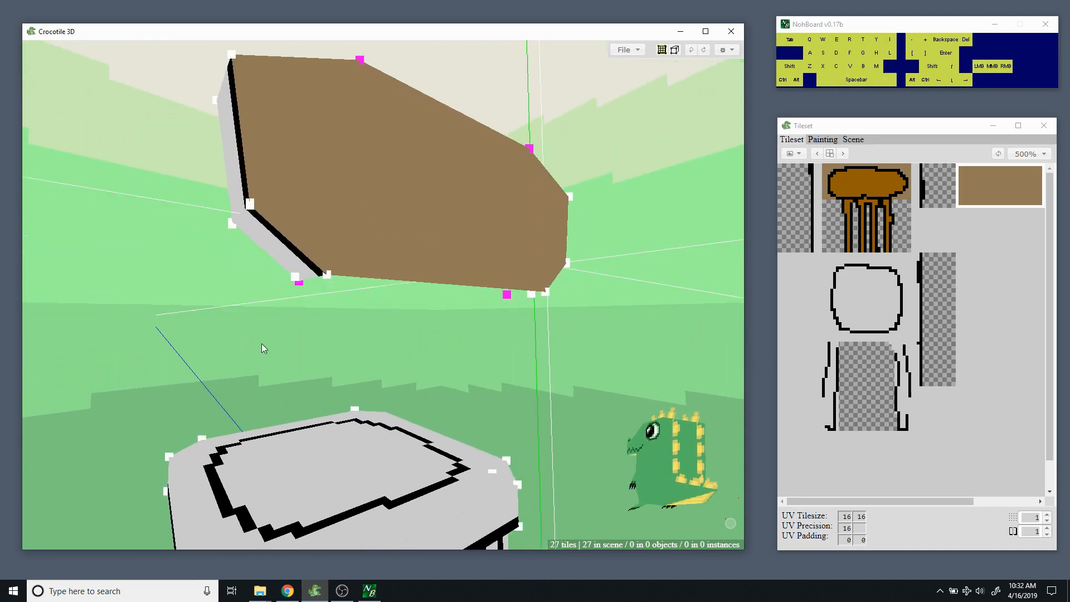
left_click_drag(348, 240, 453, 332)
left_click(418, 269)
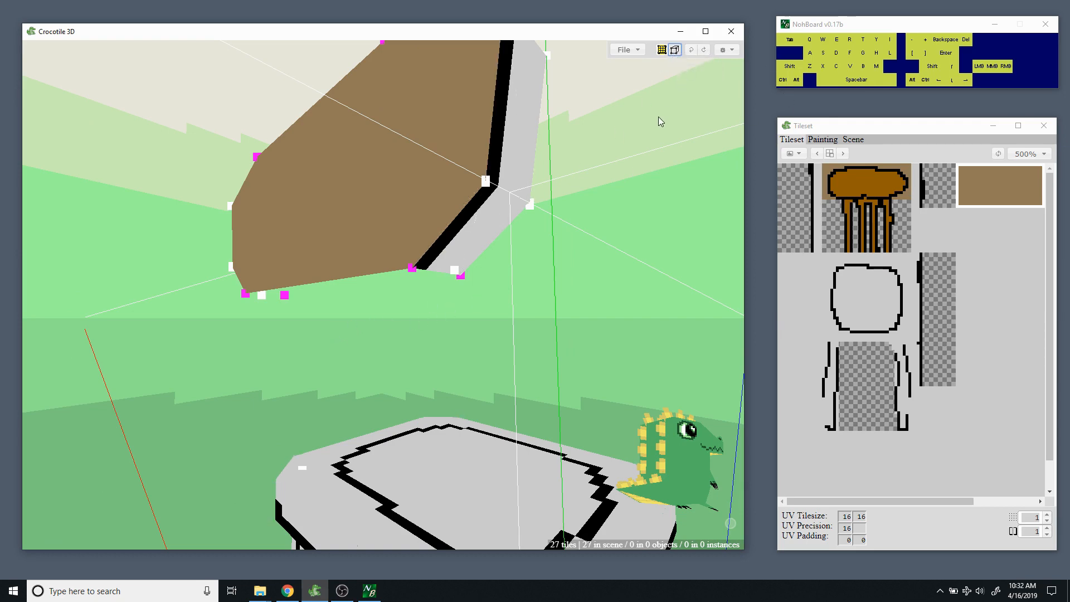
Try to bend the headrest by moving its eight middle vertices backward, away from the seat.
key("space")
mouse_move(658, 118)
left_mouse_down()
mouse_move(608, 89)
mouse_move(552, 98)
mouse_move(524, 125)
left_mouse_up()
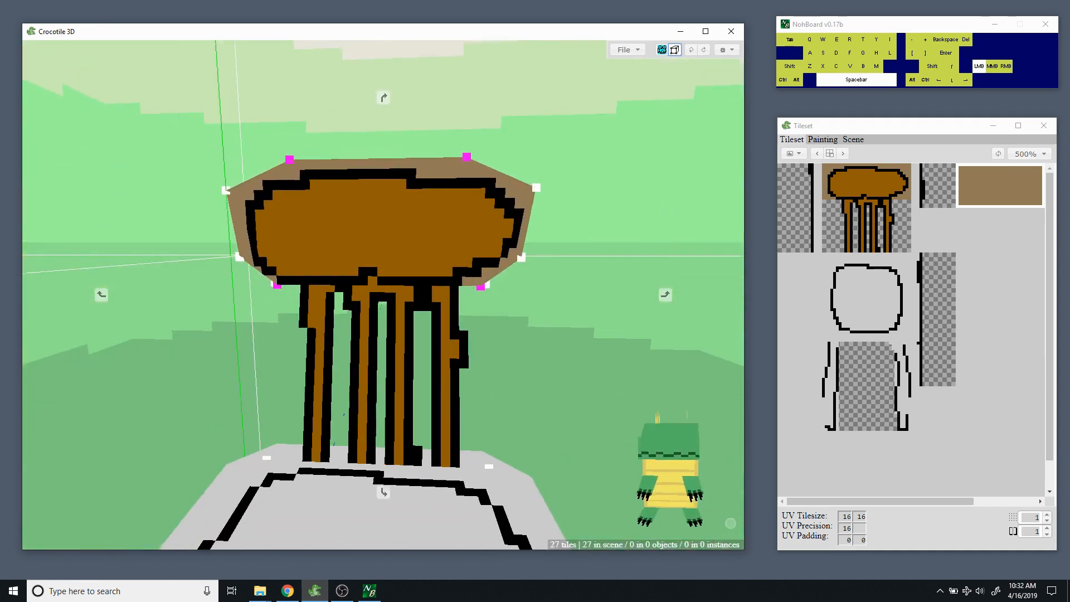
left_click_drag(637, 192, 574, 156)
key("space")
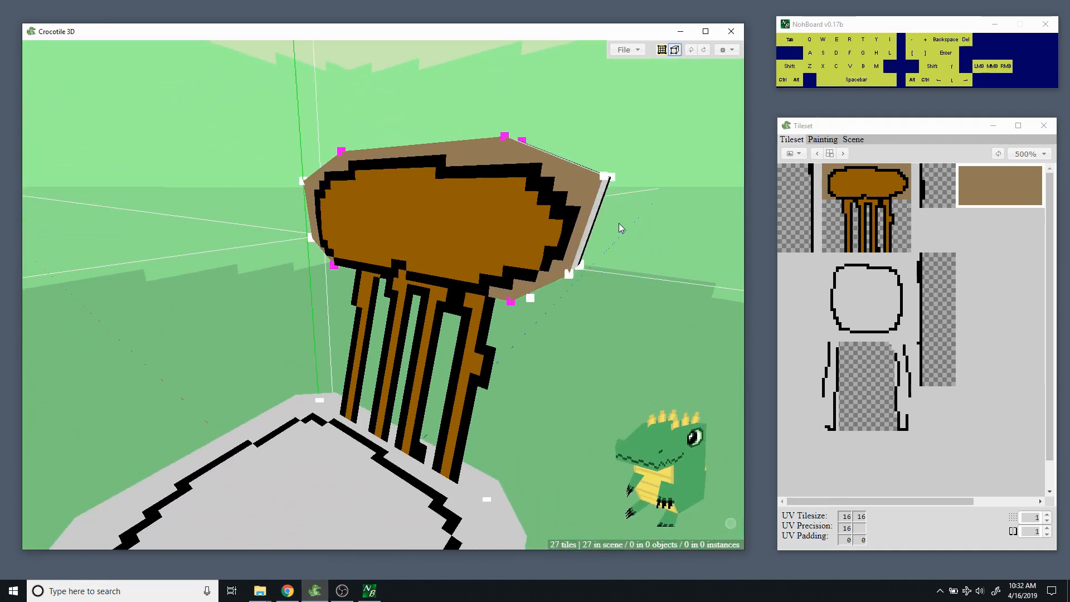
key("a")
key("space")
left_click_drag(691, 289, 612, 260)
key("d")
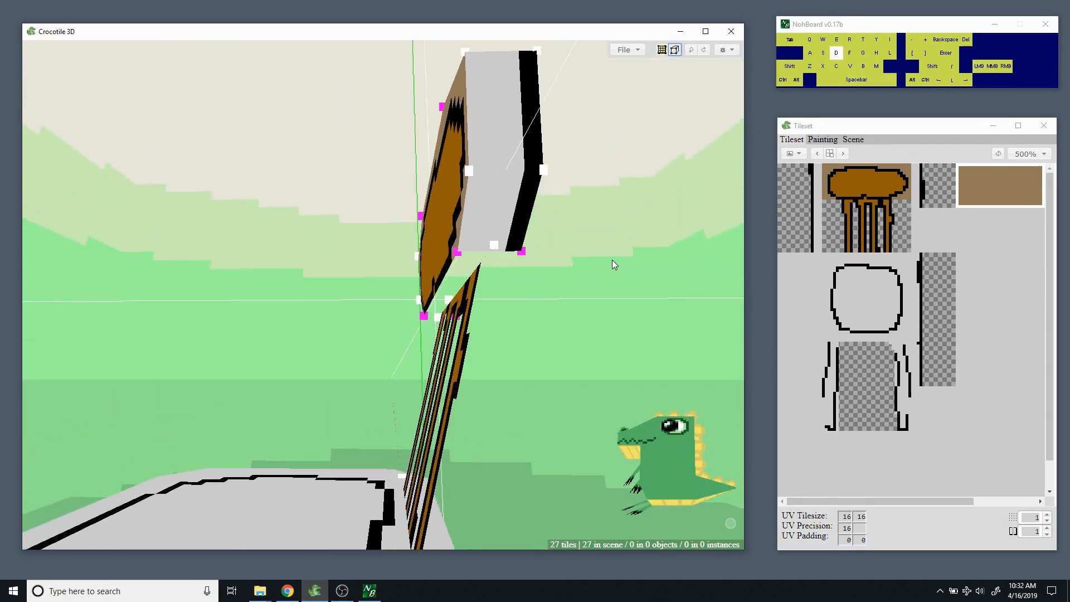
key("a")
key("space")
left_click_drag(691, 279, 386, 263)
key("d")
key("a")
key("d")
key("a")
key("space")
key("a")
key("d")
key("a")
key("space")
Inspect the bent headrest from the side and undo the last vertex changes.
left_click_drag(611, 229, 630, 165)
key("space")
key("space")
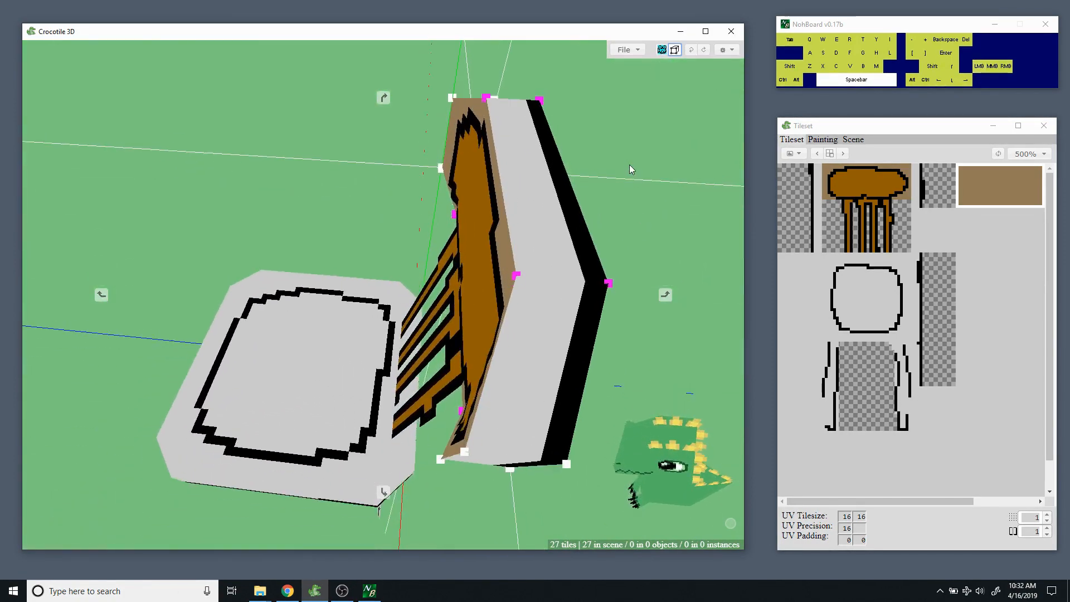
middle_click_drag(630, 165, 630, 223)
left_click_drag(630, 223, 502, 296)
key("ctrl+z")
key("ctrl+z")
key("ctrl+z")
Select only the four bottom middle vertices of the headrest, two at the rear and two at the front.
scroll(534, 230, "up", 3)
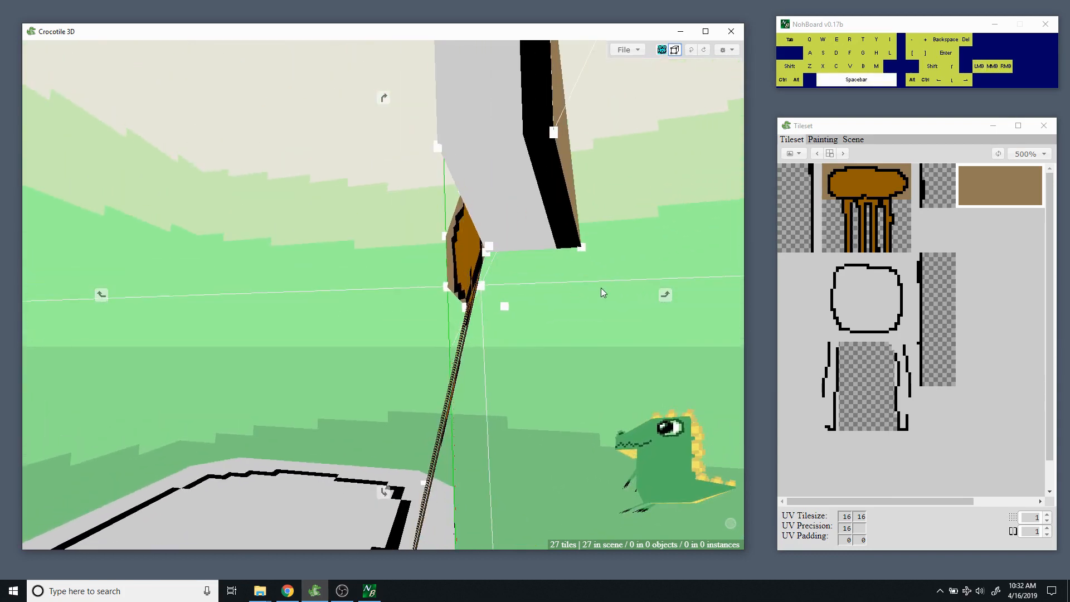
left_click_drag(620, 246, 425, 273)
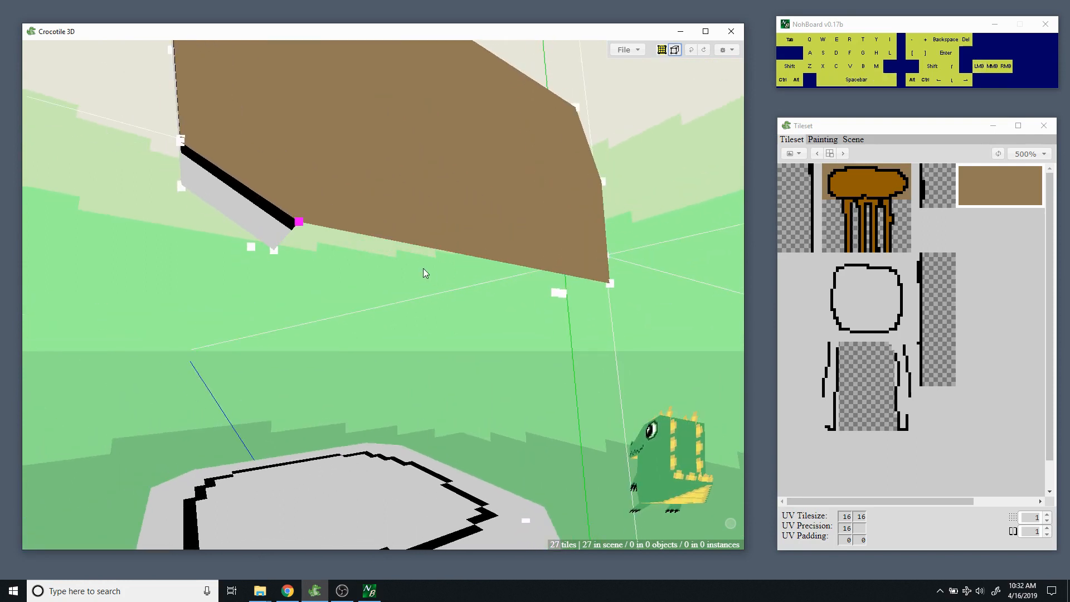
left_click_drag(291, 237, 266, 270)
left_click_drag(267, 272, 220, 272)
left_click_drag(558, 184, 413, 161)
left_click_drag(511, 211, 483, 245)
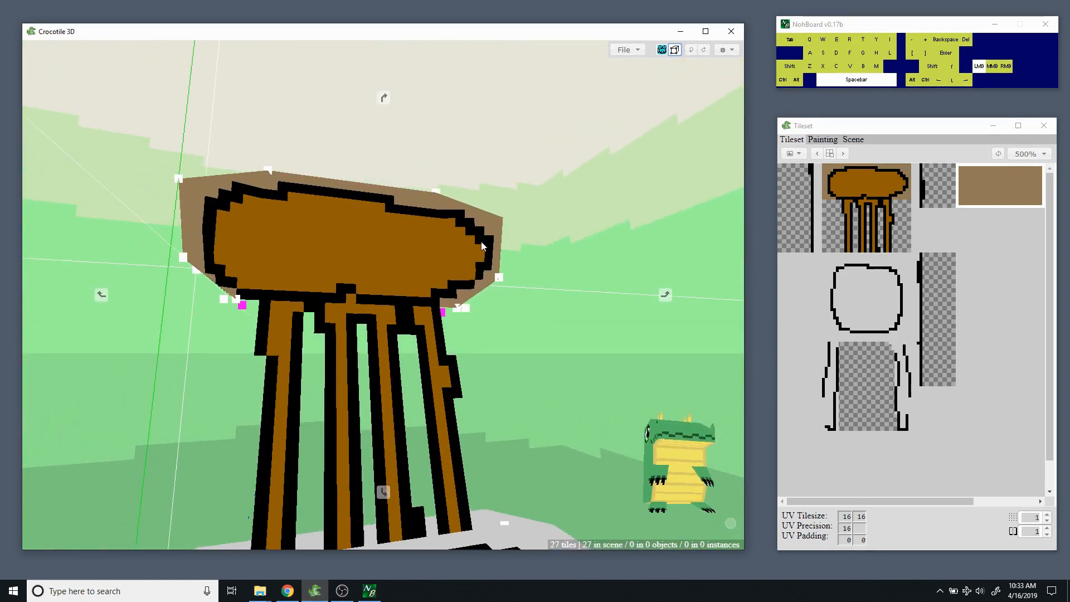
left_click_drag(583, 280, 272, 289)
left_click_drag(175, 292, 206, 241)
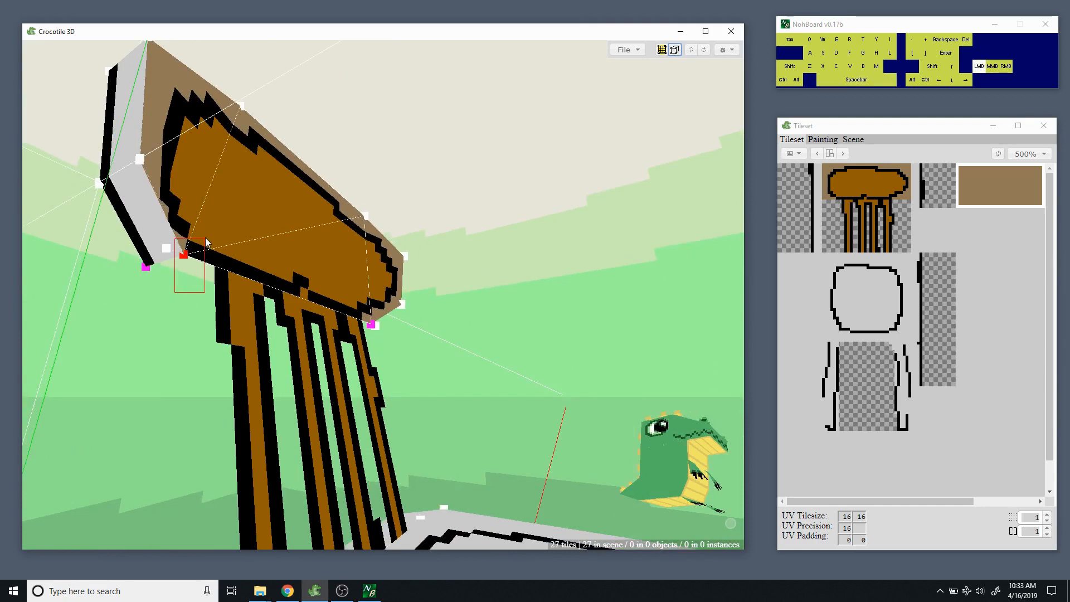
Move the headrest's bottom middle vertices forward toward the seat in single grid steps and deselect them.
key("d")
key("d")
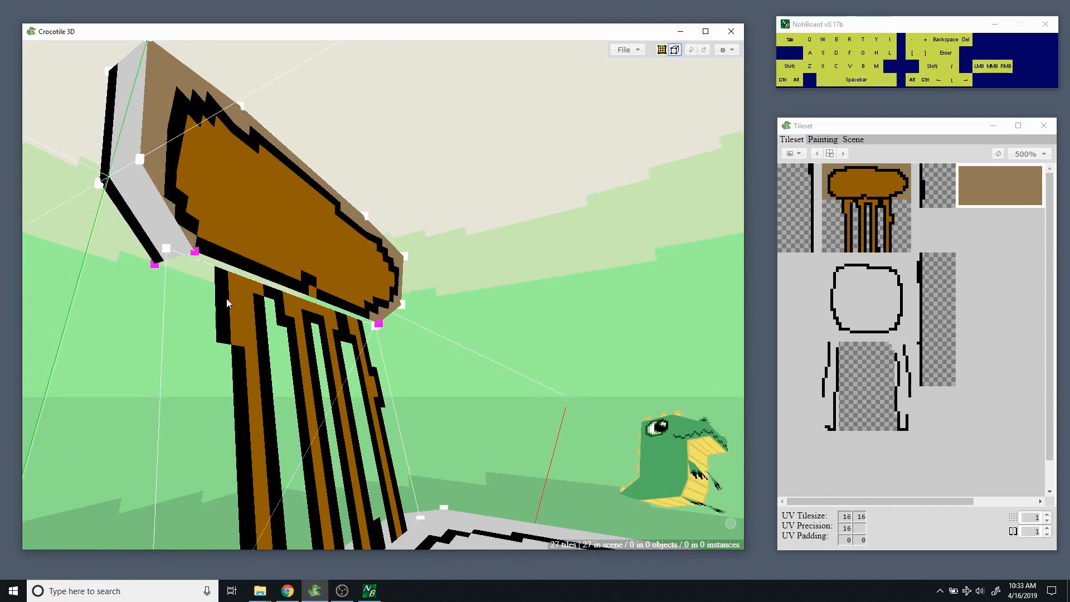
left_click_drag(229, 301, 368, 306)
key("d")
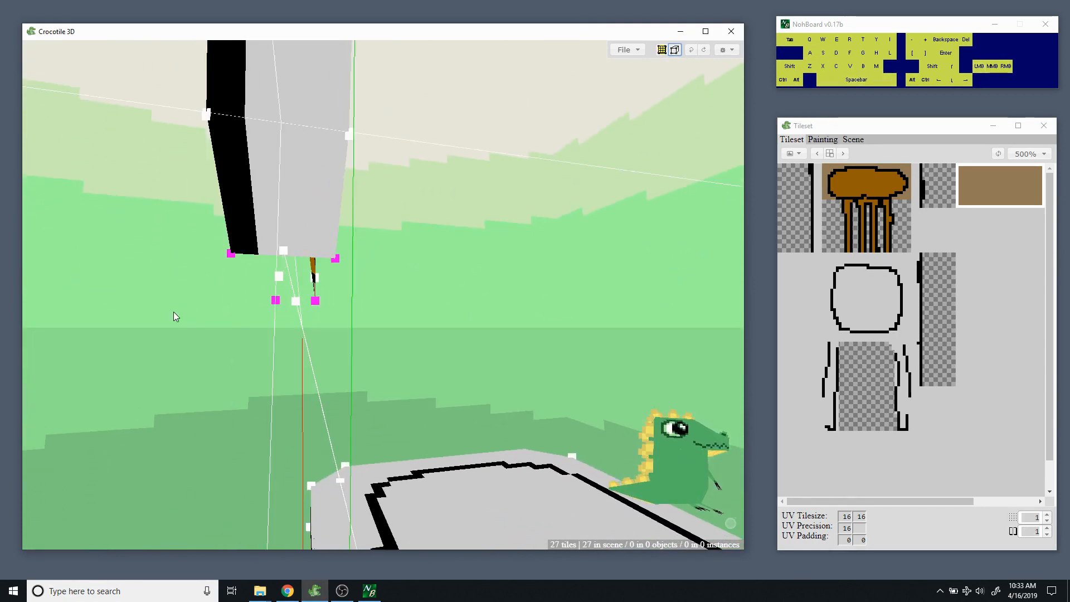
left_click_drag(342, 236, 245, 334)
scroll(343, 236, "down", 5)
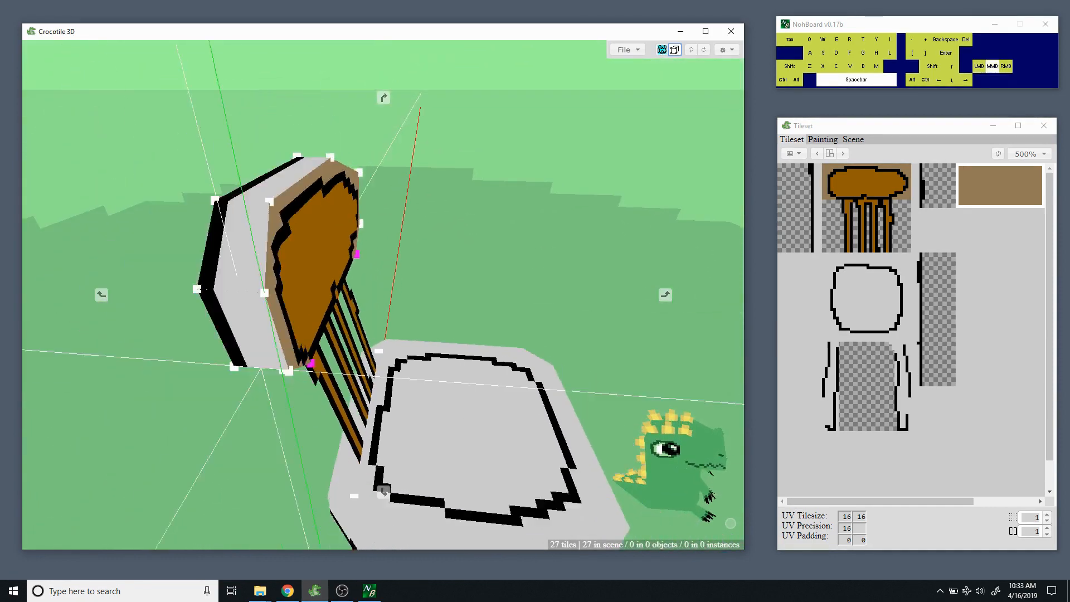
left_click_drag(343, 236, 390, 301)
left_click_drag(390, 408, 329, 231)
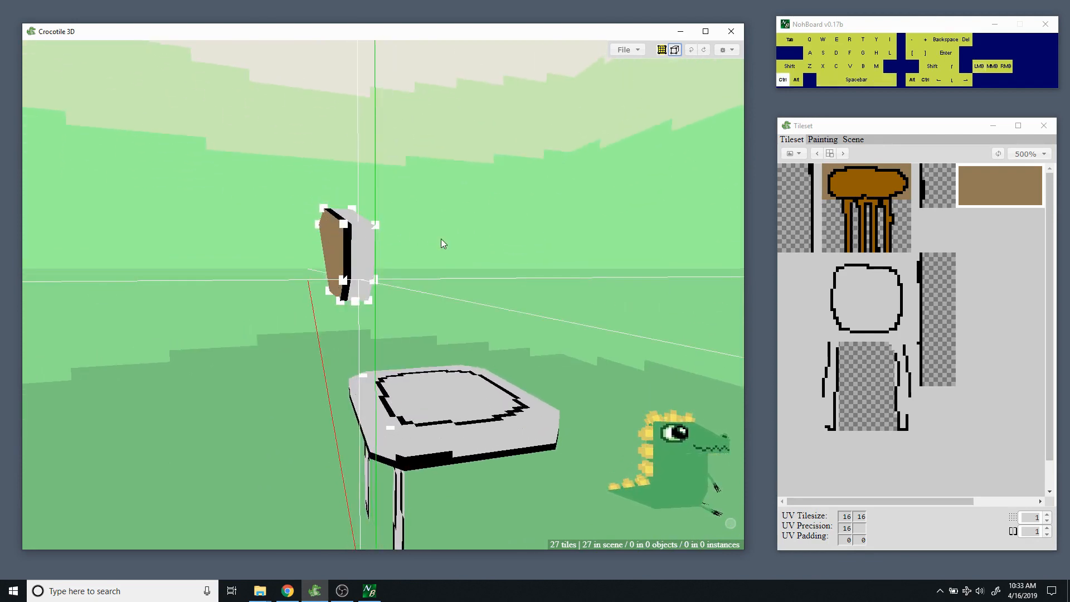
Inspect the whole chair from both sides and the front to check the headrest's shape.
left_click_drag(443, 244, 518, 194)
mouse_move(517, 194)
middle_mouse_down()
mouse_move(517, 234)
mouse_move(517, 204)
middle_mouse_up()
mouse_move(543, 369)
left_mouse_down()
mouse_move(537, 319)
mouse_move(543, 379)
mouse_move(437, 387)
mouse_move(454, 289)
mouse_move(471, 292)
mouse_move(449, 259)
mouse_move(538, 360)
left_mouse_up()
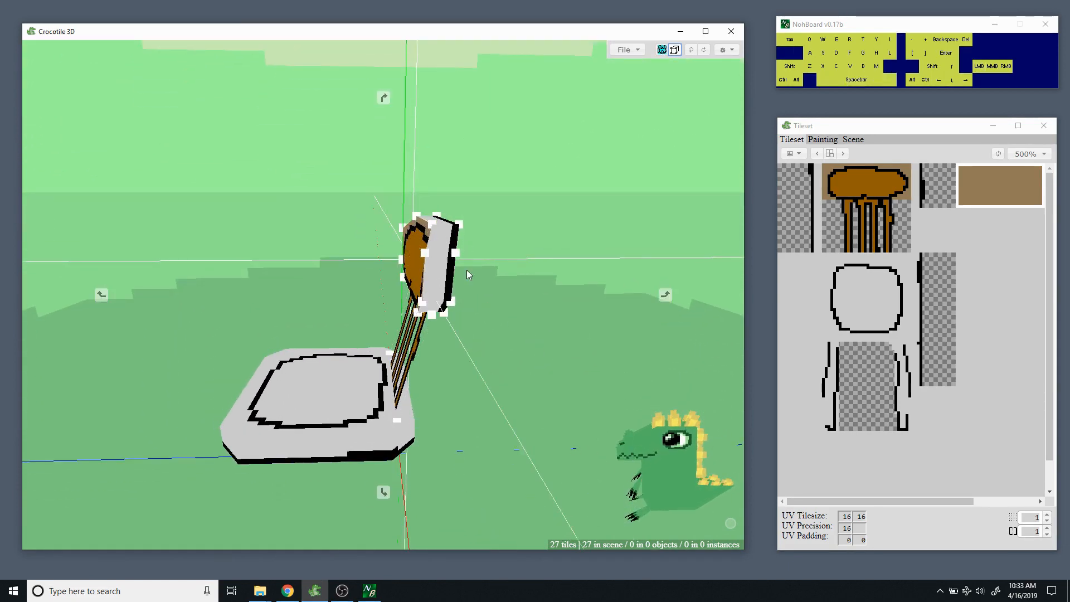
left_click_drag(467, 270, 453, 339)
right_click_drag(454, 339, 454, 276)
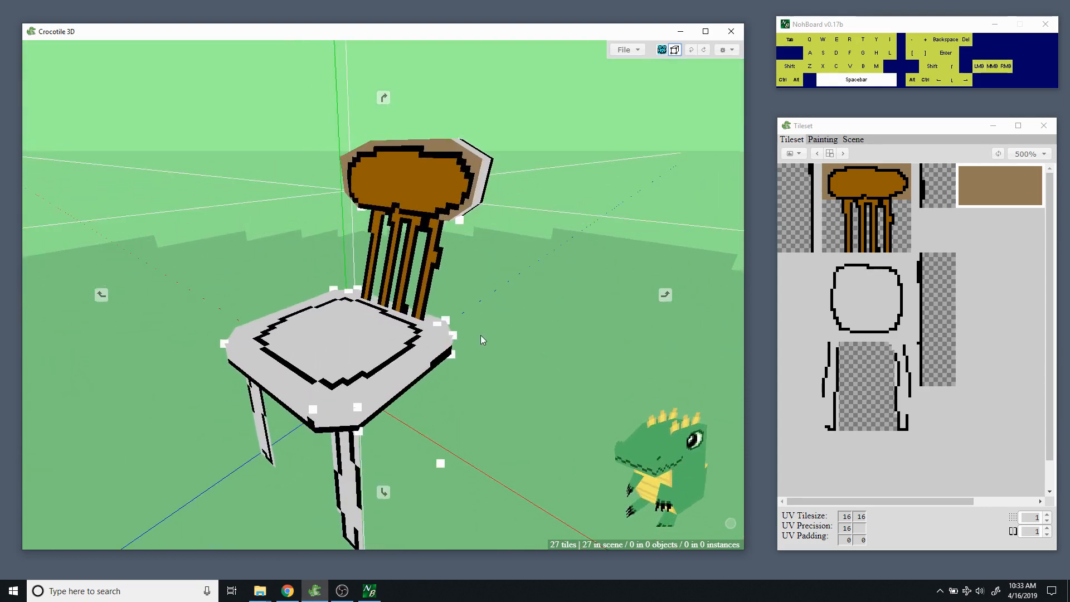
middle_click_drag(483, 340, 450, 418)
left_click_drag(449, 420, 438, 391)
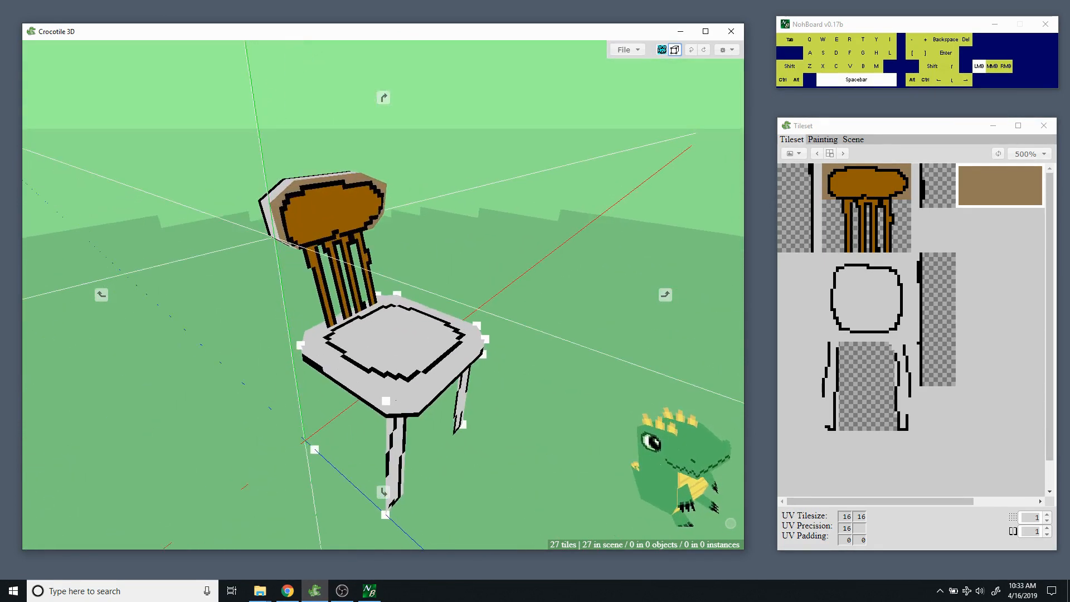
Select the two bottom vertices of the backrest slats, move them slightly toward the seat's rear edge and deselect them.
middle_click_drag(438, 390, 438, 418)
left_click_drag(437, 418, 510, 409)
middle_click_drag(510, 409, 510, 362)
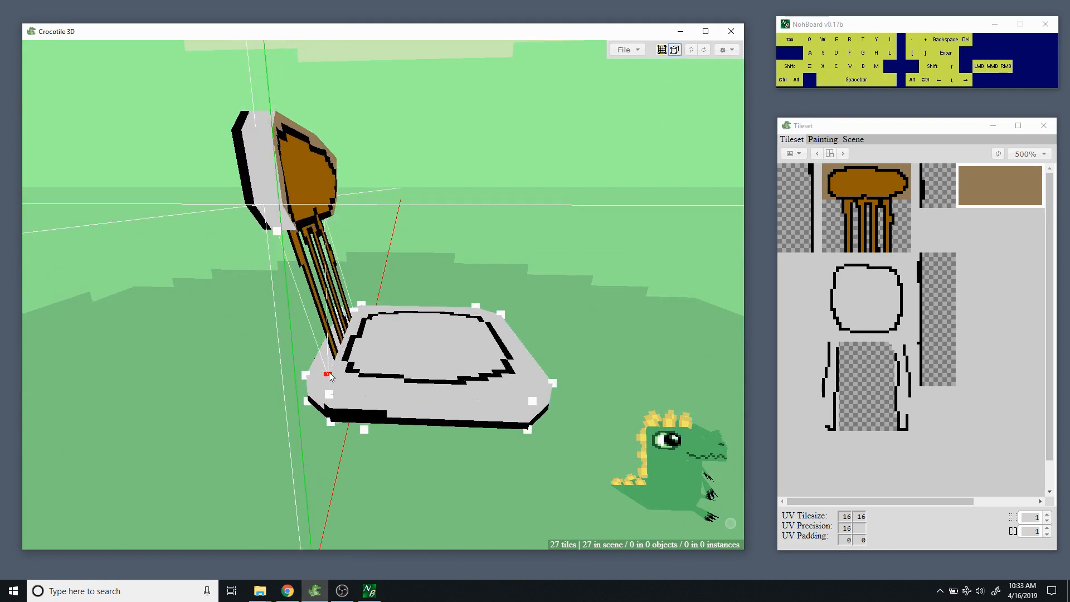
left_click(328, 367)
left_click_drag(328, 366, 340, 351)
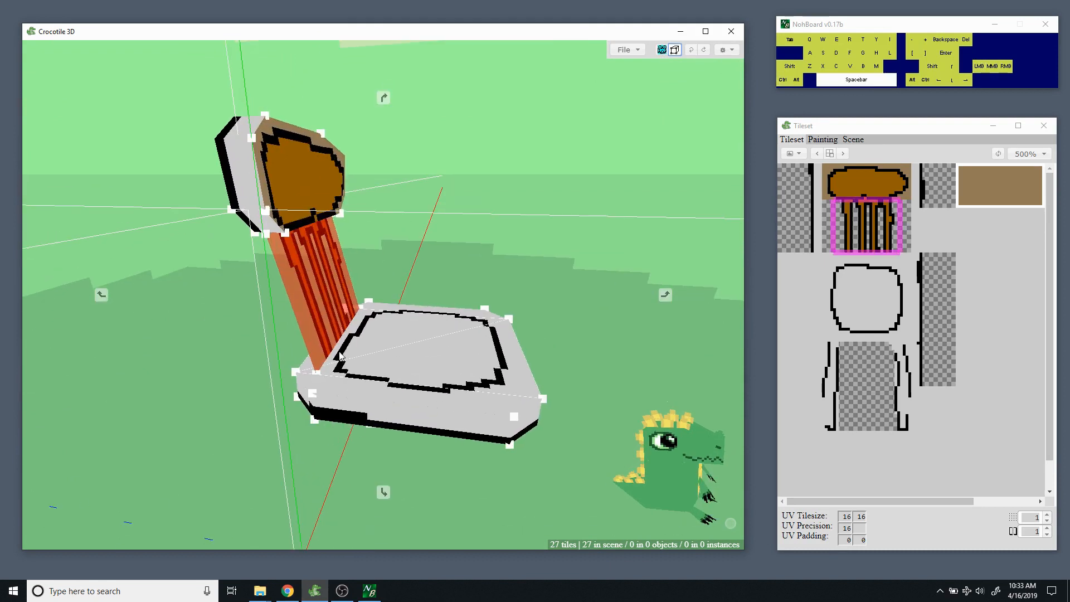
left_click(342, 338)
left_click(346, 342)
left_click(326, 336)
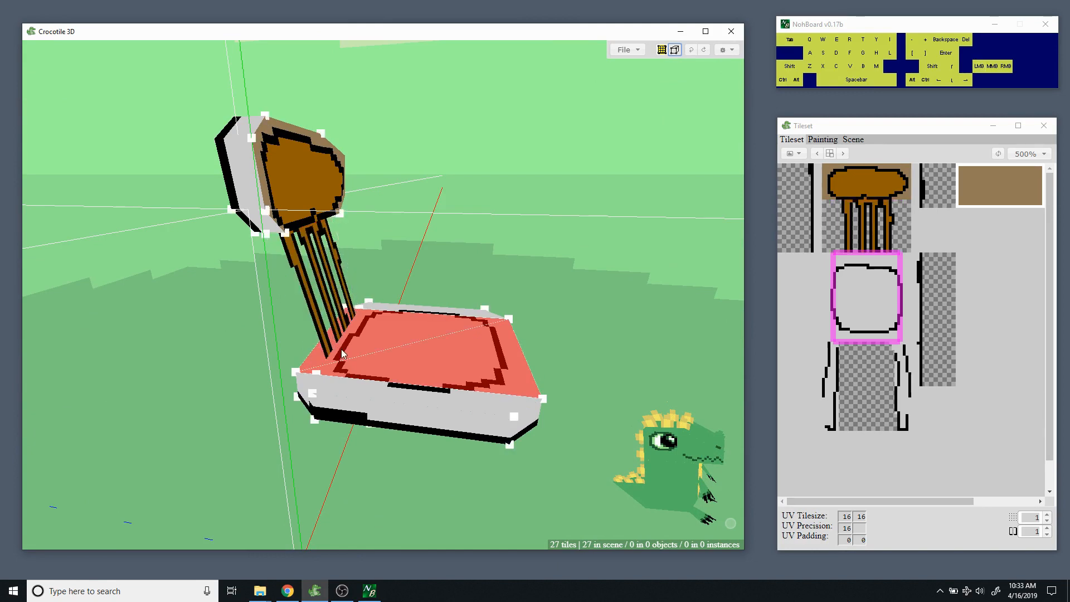
left_click(330, 373)
left_click_drag(328, 348, 285, 355)
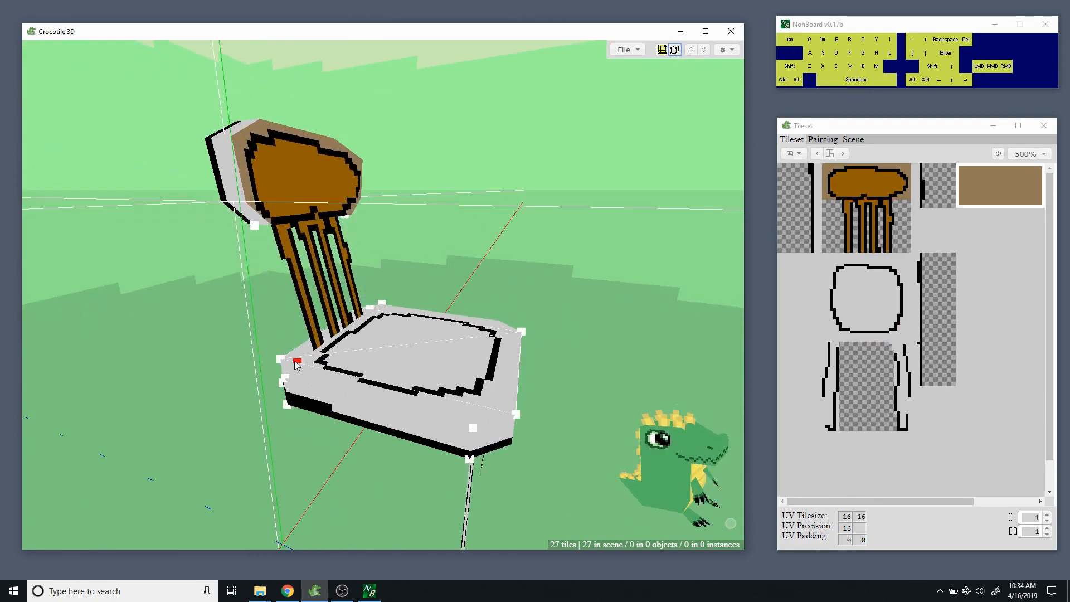
left_click(295, 361)
left_click_drag(446, 328, 361, 343)
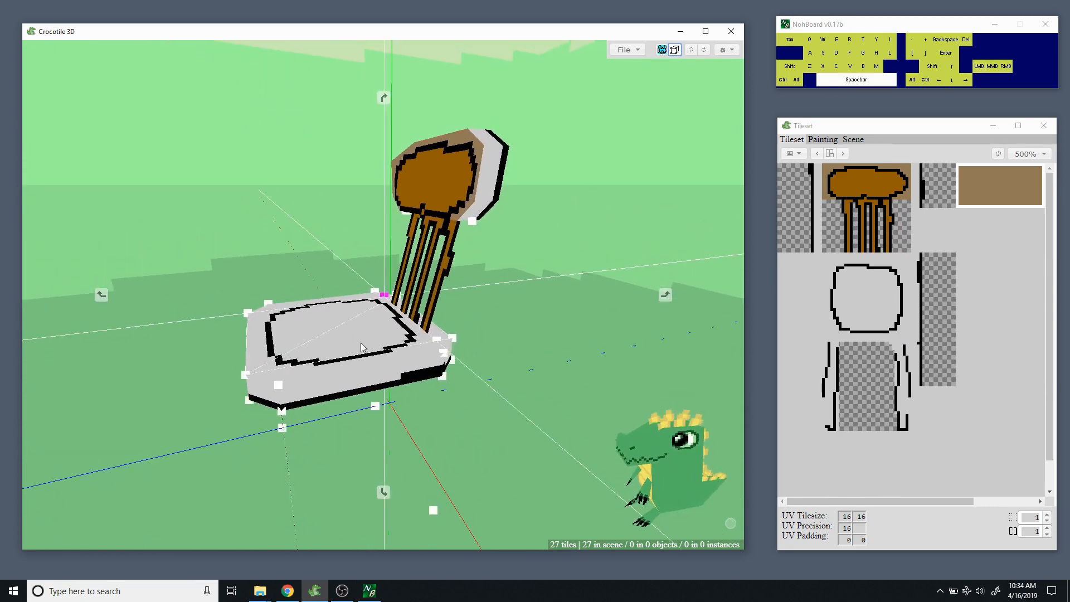
left_click(437, 339)
key("d")
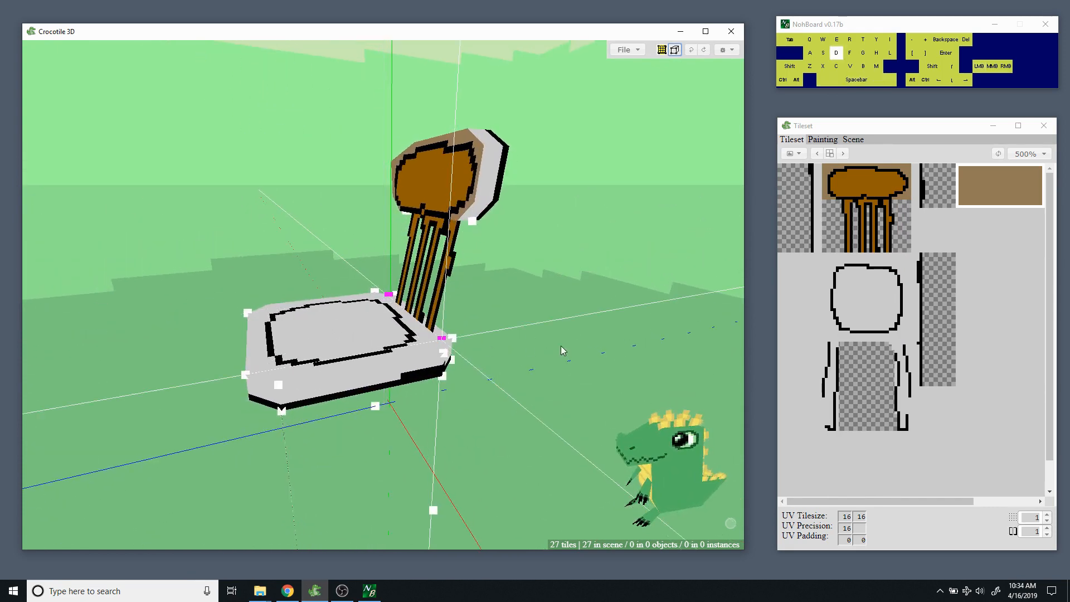
key("ctrl+d")
Examine the reshaped backrest, the seat and the front legs from several angles.
mouse_move(563, 339)
left_mouse_down()
mouse_move(446, 304)
mouse_move(550, 336)
left_mouse_up()
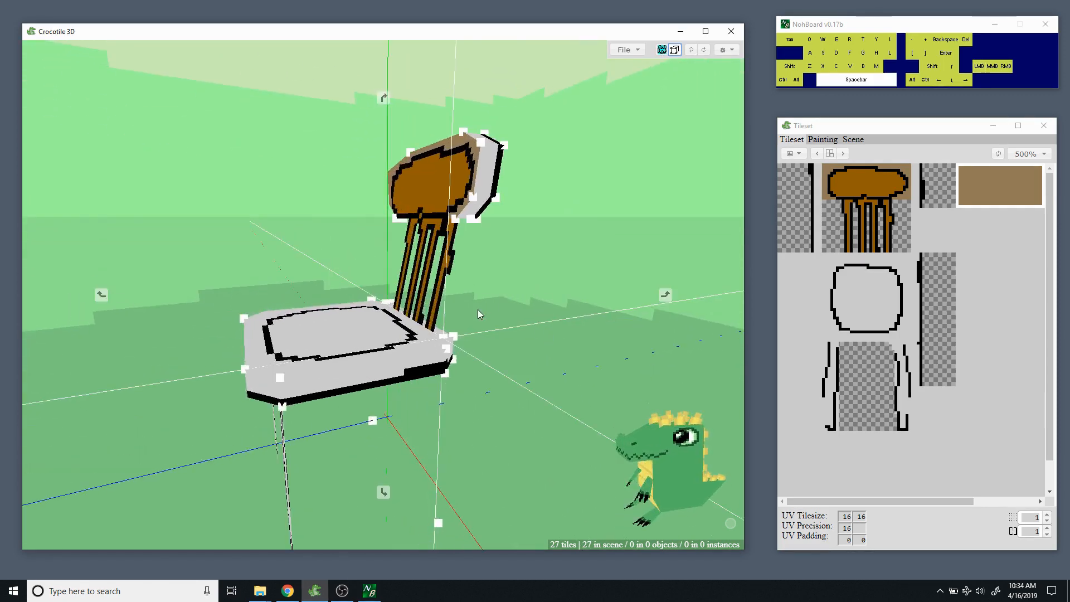
left_click_drag(477, 309, 515, 286)
right_click_drag(513, 299, 559, 261)
left_click_drag(558, 261, 520, 306)
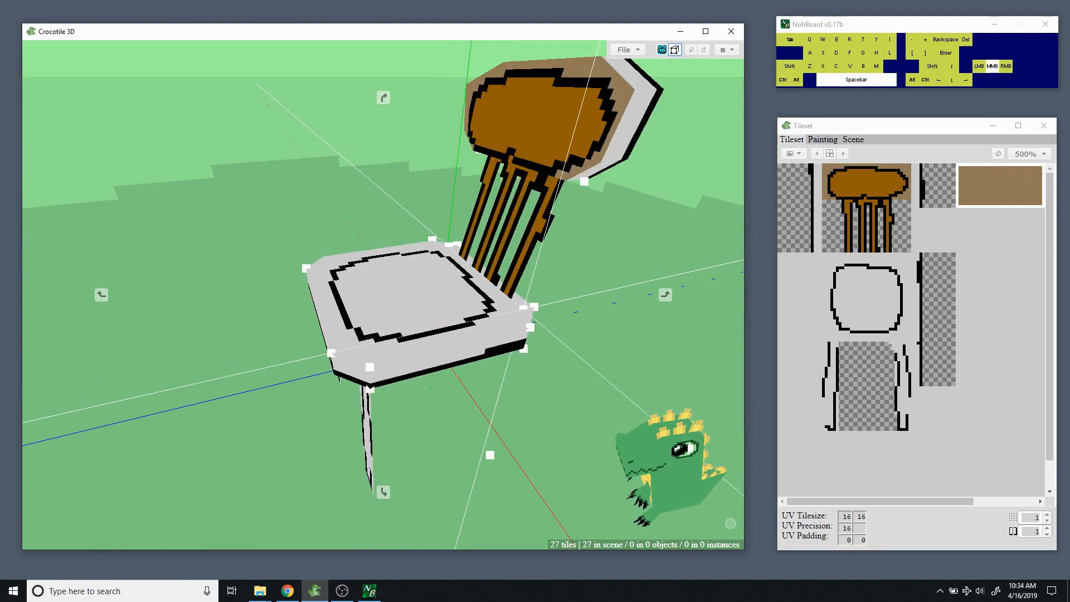
left_click_drag(509, 386, 490, 414)
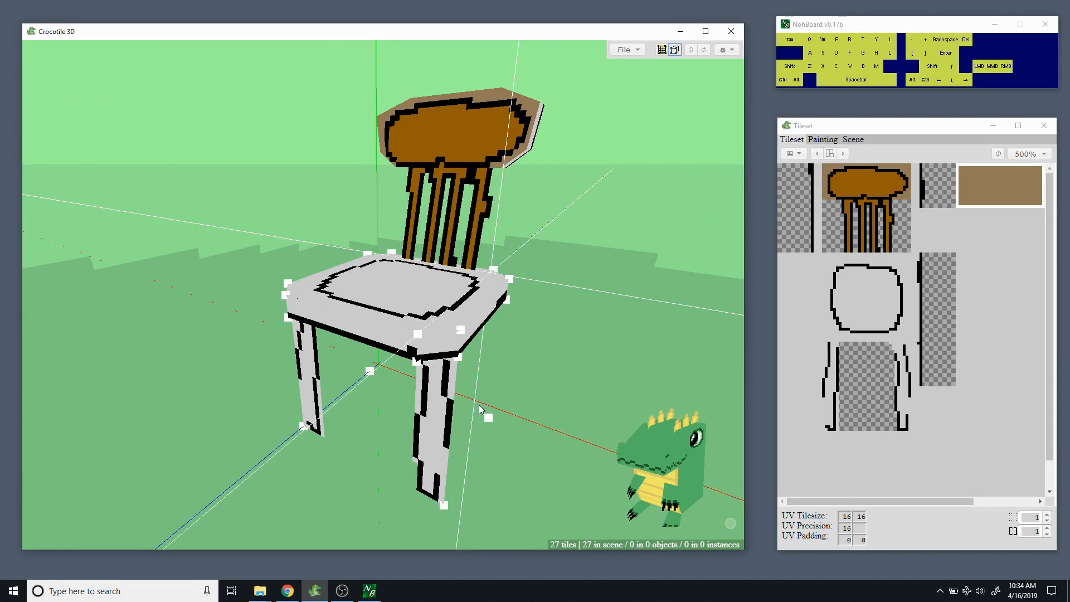
key("space")
left_click_drag(455, 413, 504, 390)
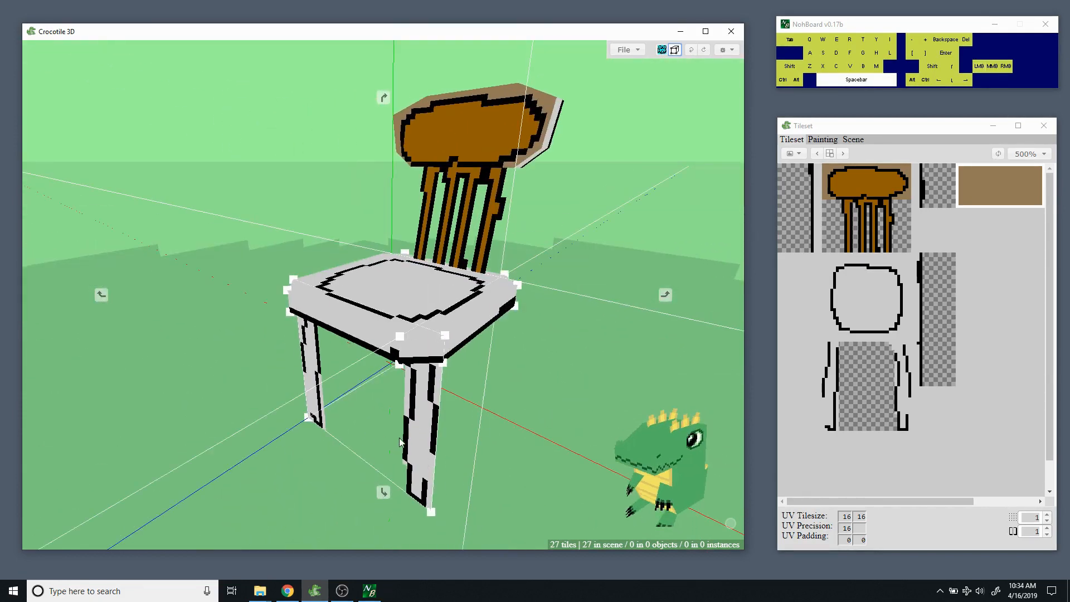
left_click_drag(400, 442, 326, 386)
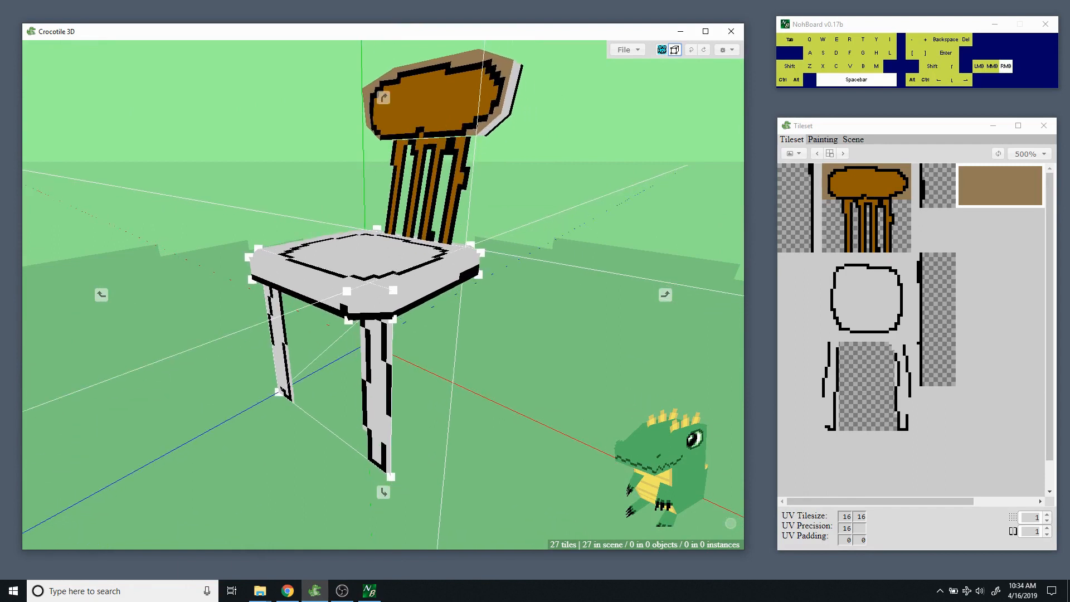
Select the light grey tileset region beside the front-legs tile and paint a black vertical line along it for the leg's side.
left_click(368, 383)
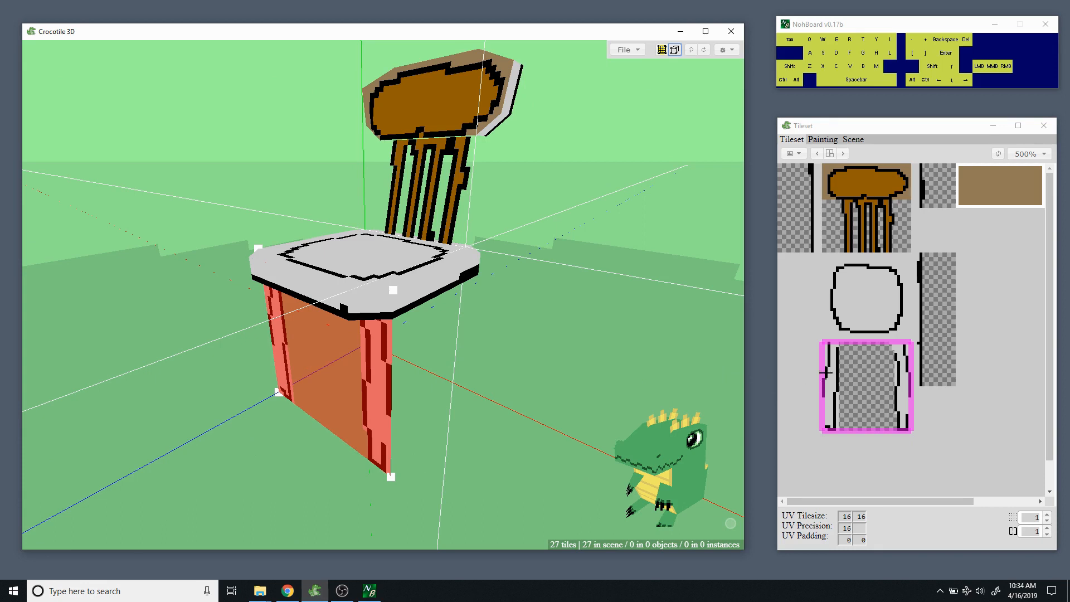
left_click(810, 404)
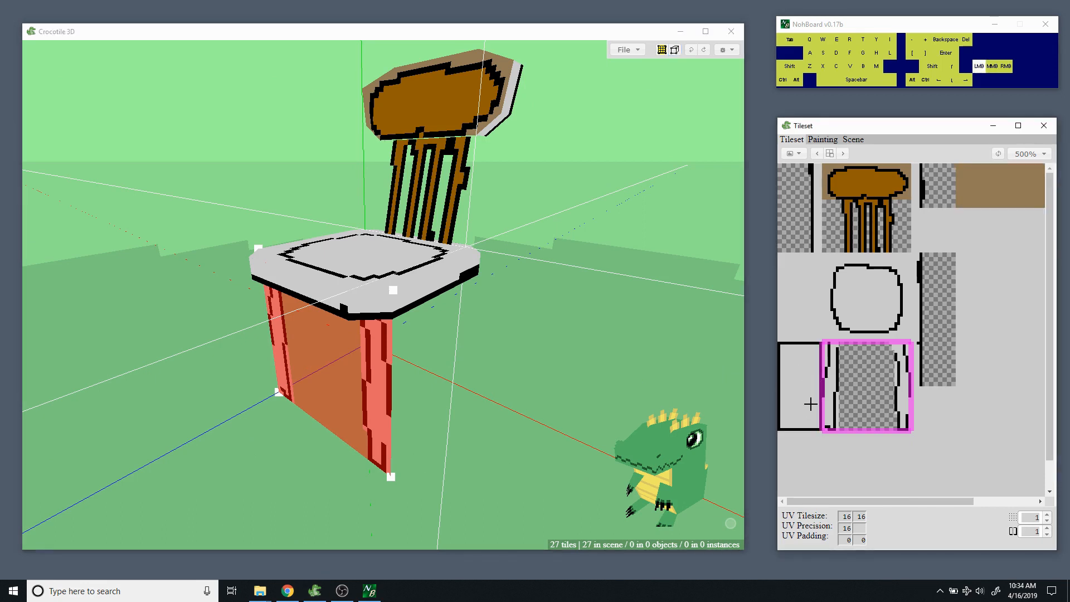
left_click(823, 140)
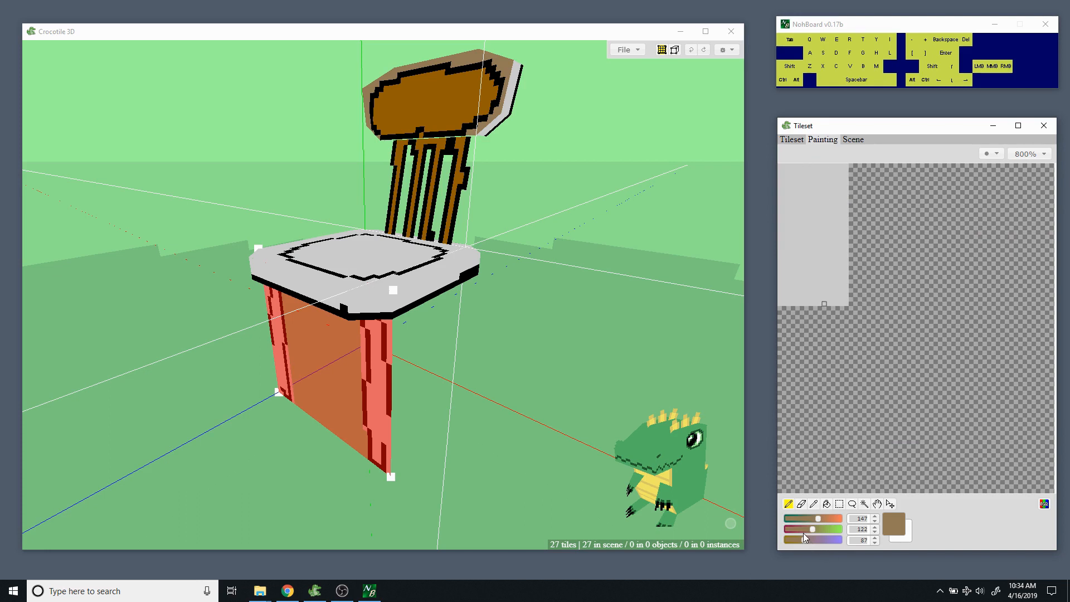
mouse_move(803, 530)
left_mouse_down()
mouse_move(784, 530)
mouse_move(802, 518)
mouse_move(784, 519)
mouse_move(784, 540)
left_mouse_up()
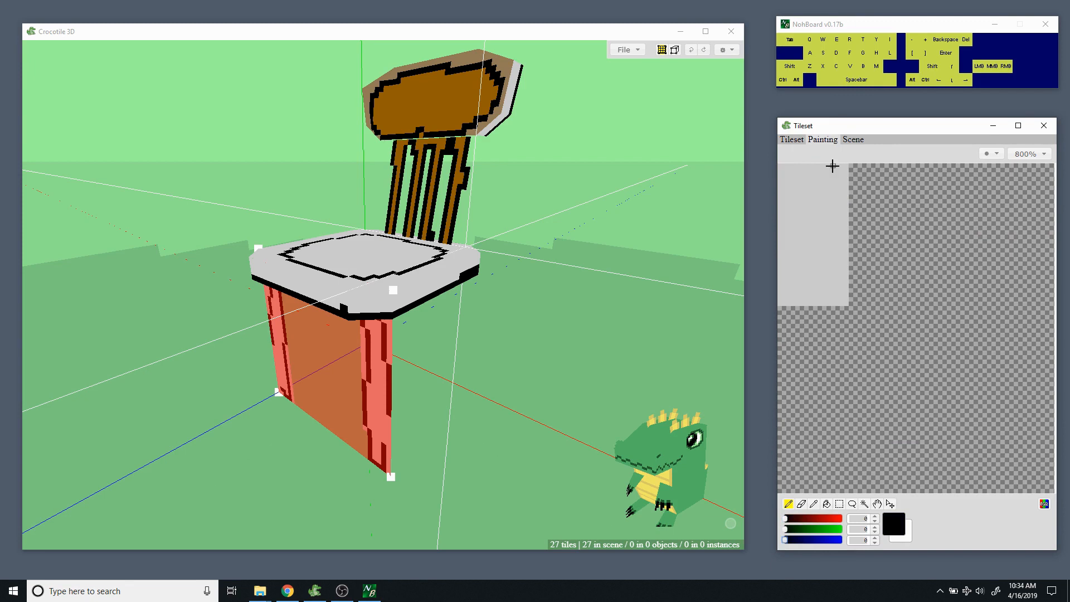
left_click_drag(833, 275, 833, 305)
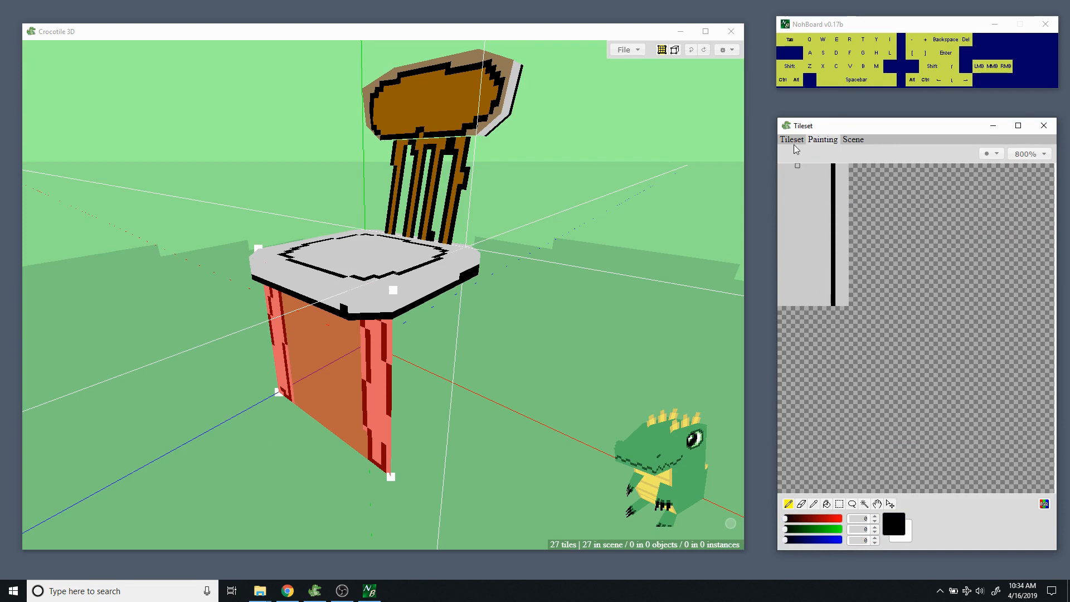
left_click(793, 144)
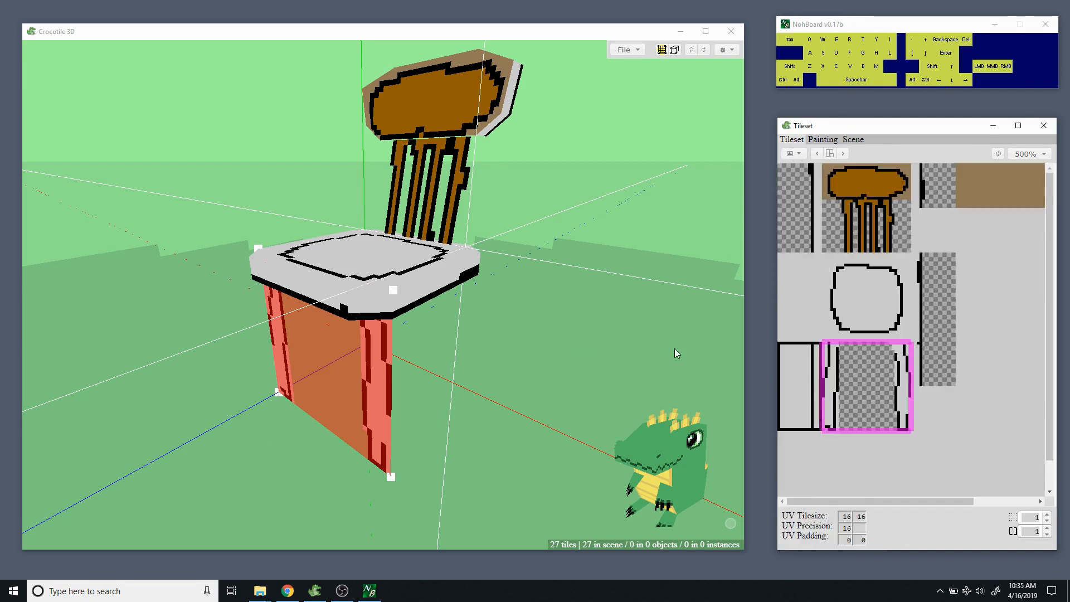
Set the 3D cursor on the front-legs tile's nearest bottom corner and preview the painted side tile in the scene.
left_click(389, 380)
key("Tab")
key("space")
mouse_move(454, 432)
left_mouse_down()
mouse_move(398, 384)
mouse_move(441, 409)
left_mouse_up()
key("Tab")
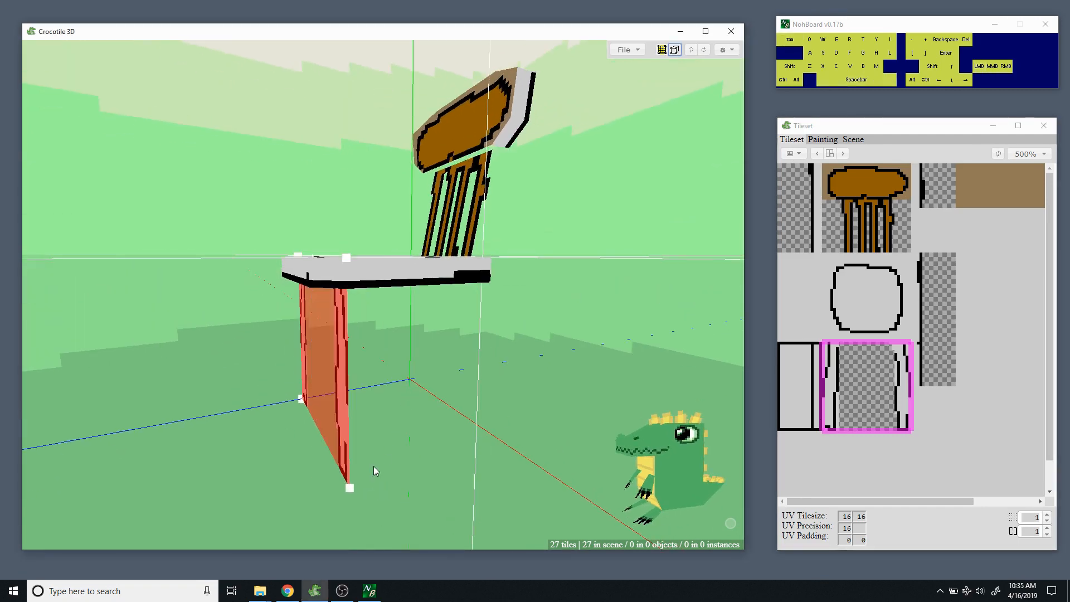
key("Tab")
key("space")
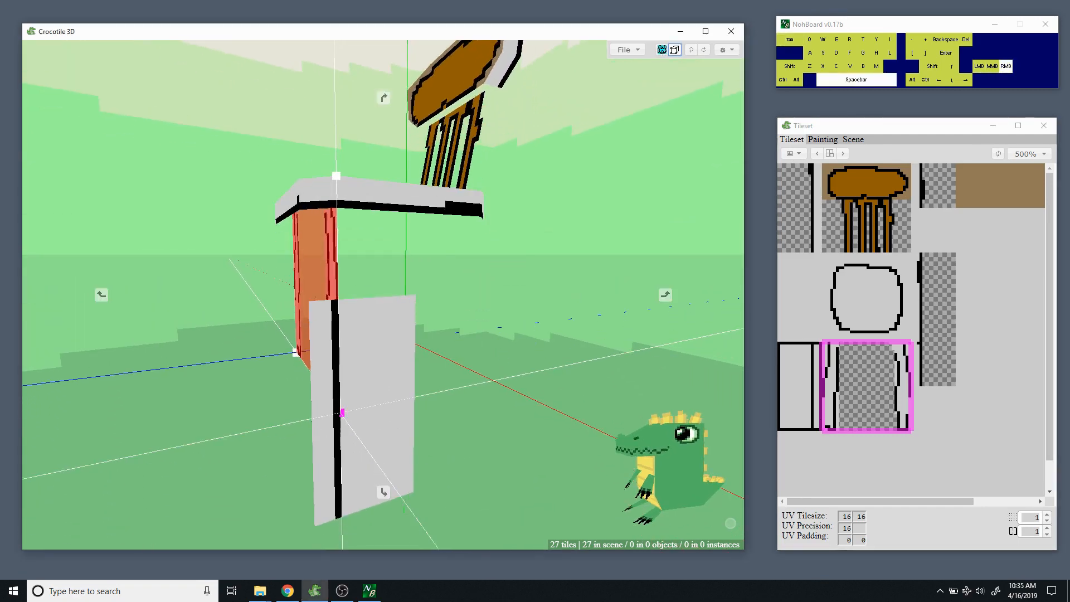
middle_click_drag(426, 405, 426, 408)
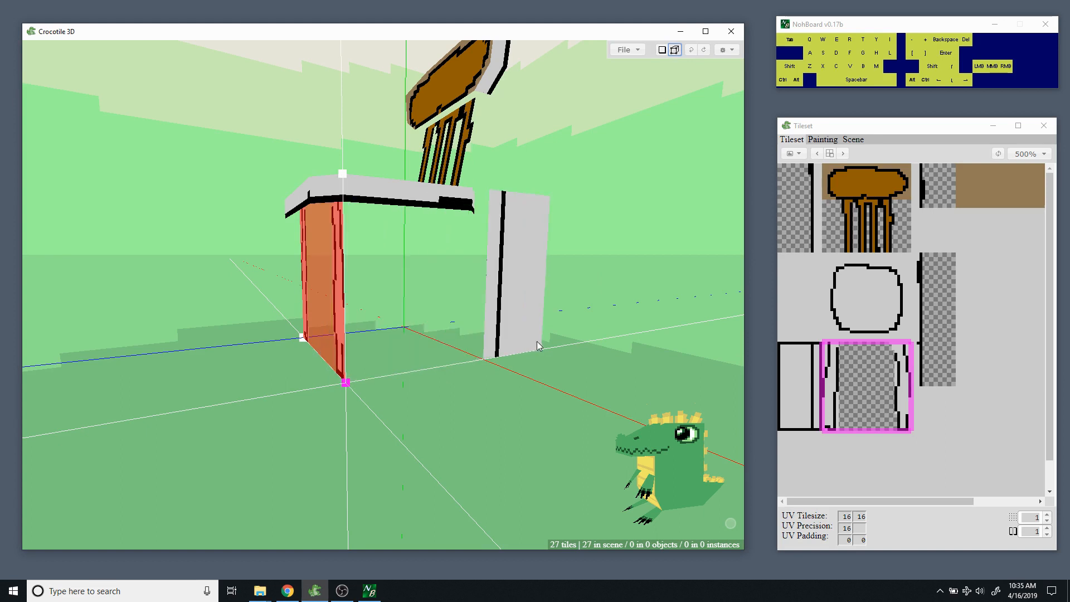
Paint a short black horizontal mark from the vertical line to the side tile's edge, near the bottom.
left_click(821, 140)
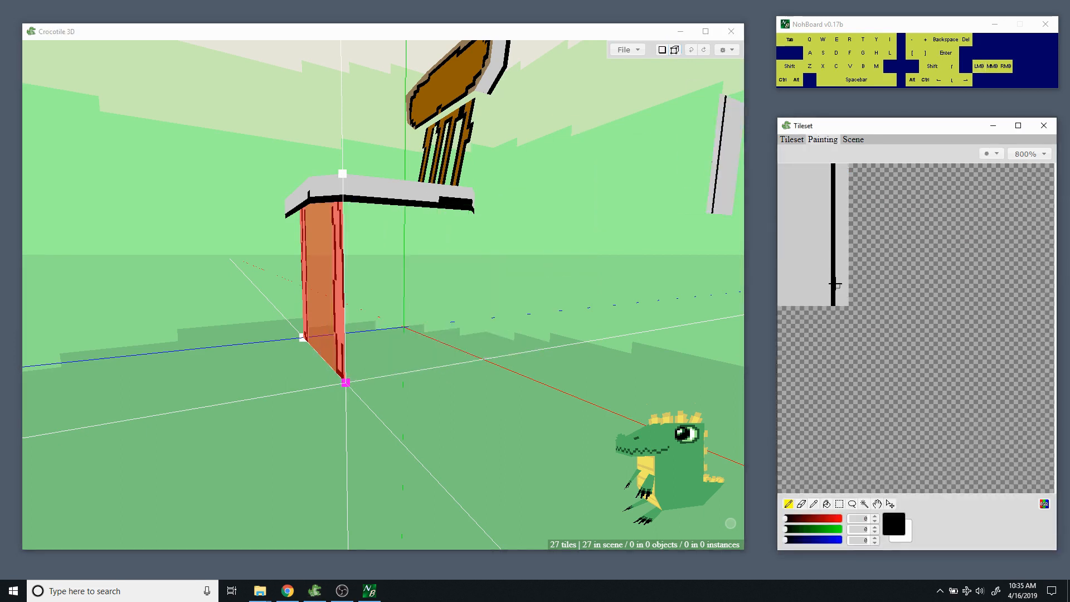
left_click_drag(835, 284, 843, 285)
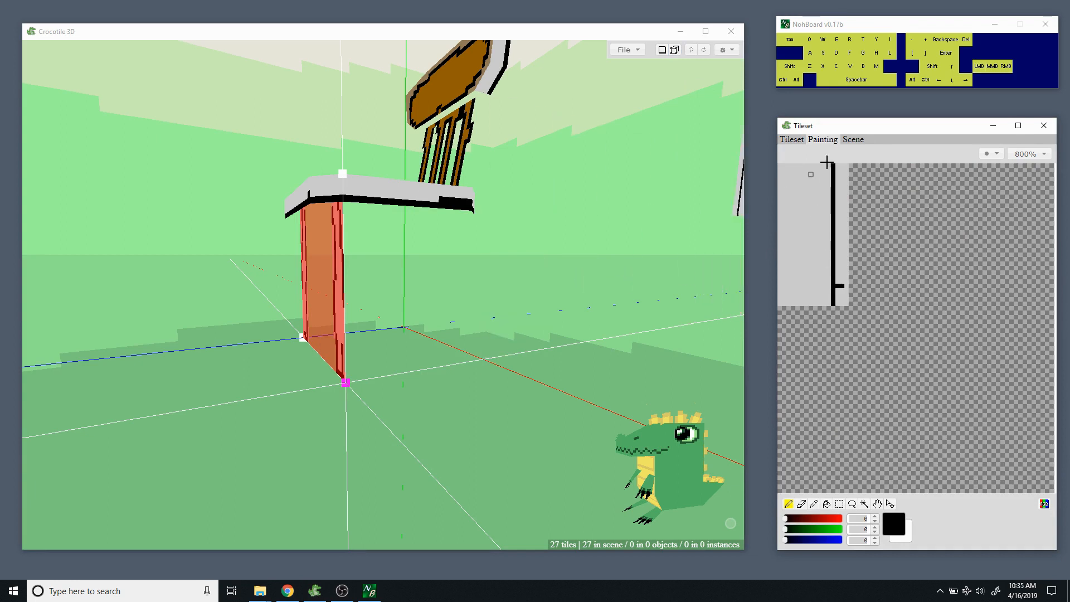
left_click(792, 139)
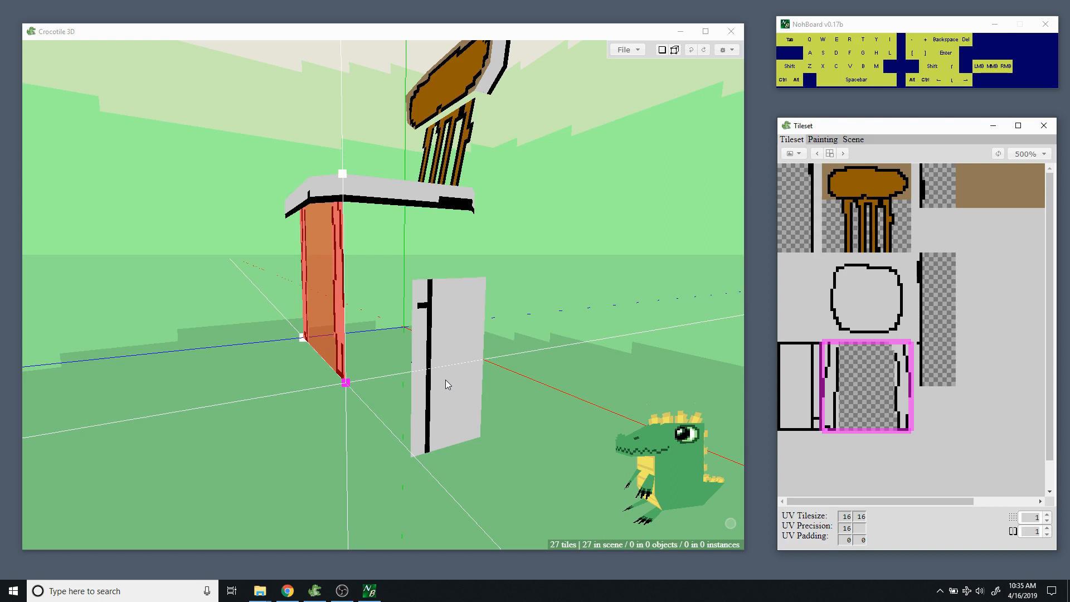
Flip the side tile so its leg outline faces the front legs and place it under the seat's side.
left_click(446, 380)
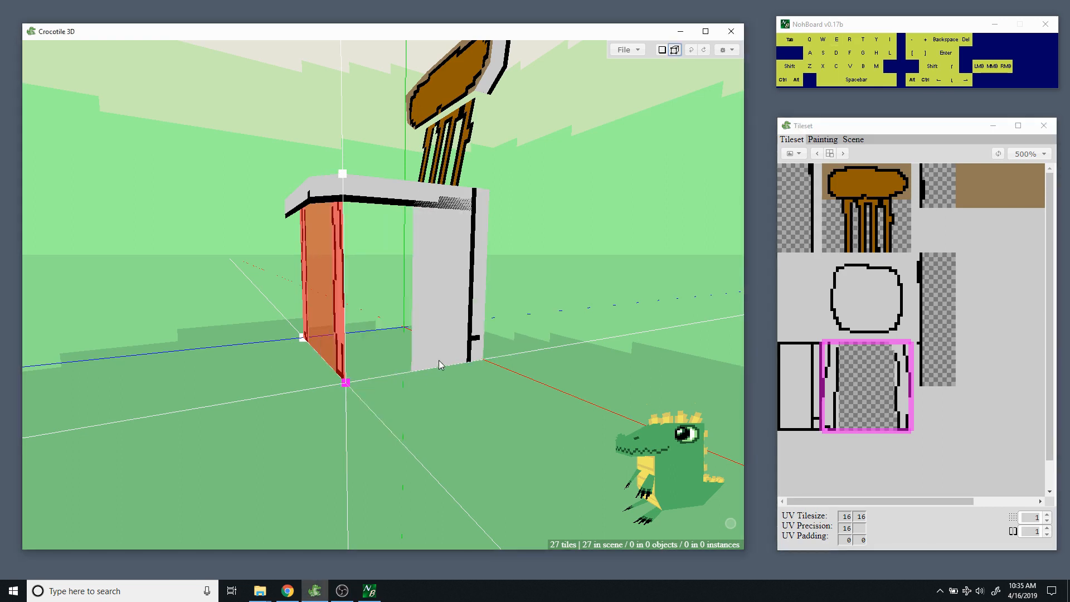
key("r")
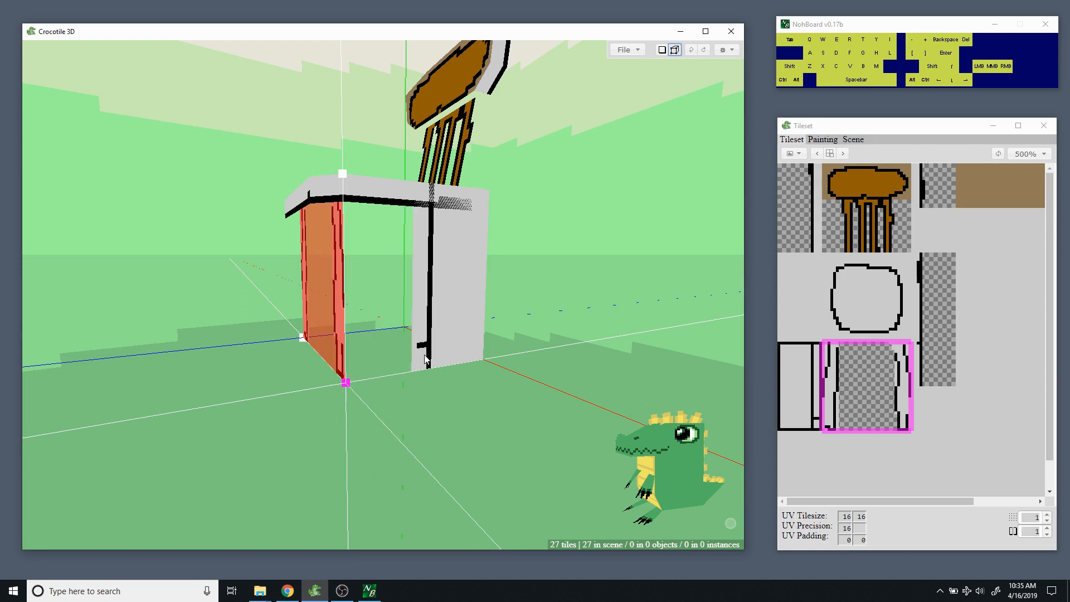
left_click(418, 366)
key("Tab")
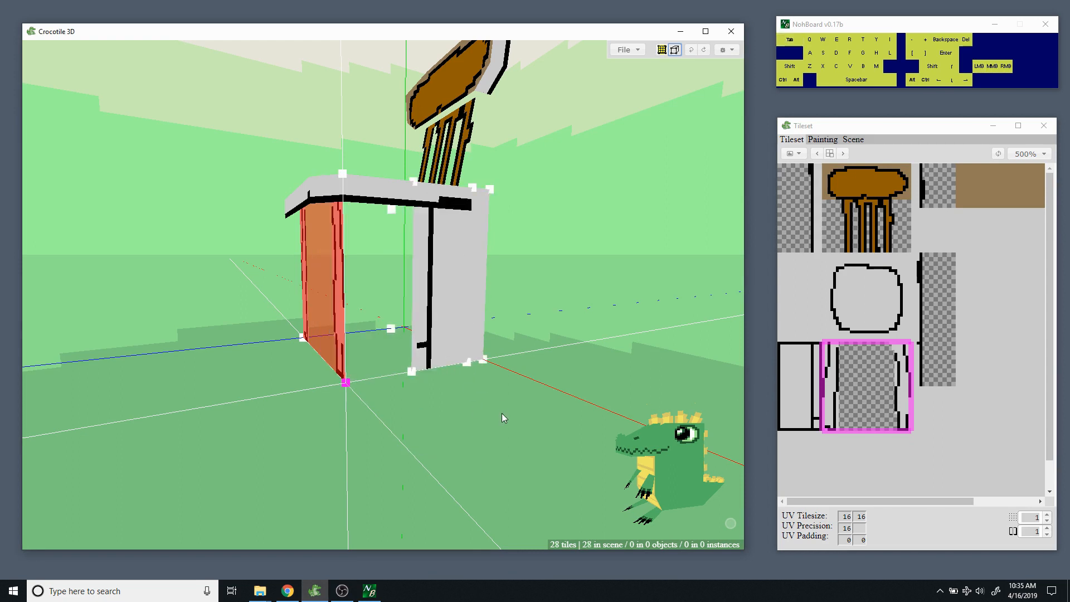
Select only the new side tile and move it forward in grid steps until it meets the front-legs tile's edge.
key("ctrl+d")
left_click(456, 346)
key("a")
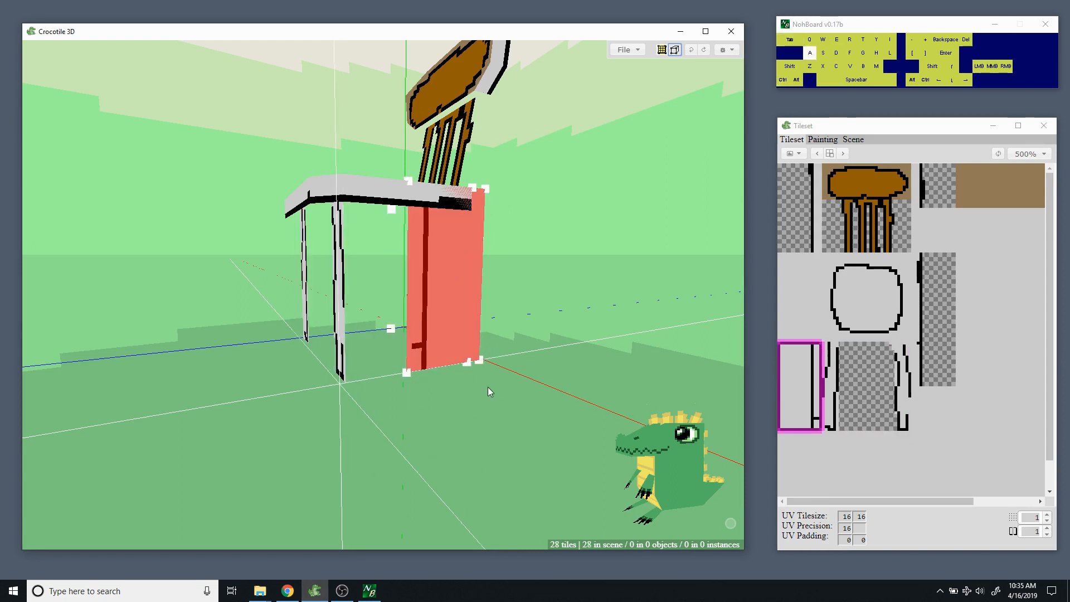
key("a")
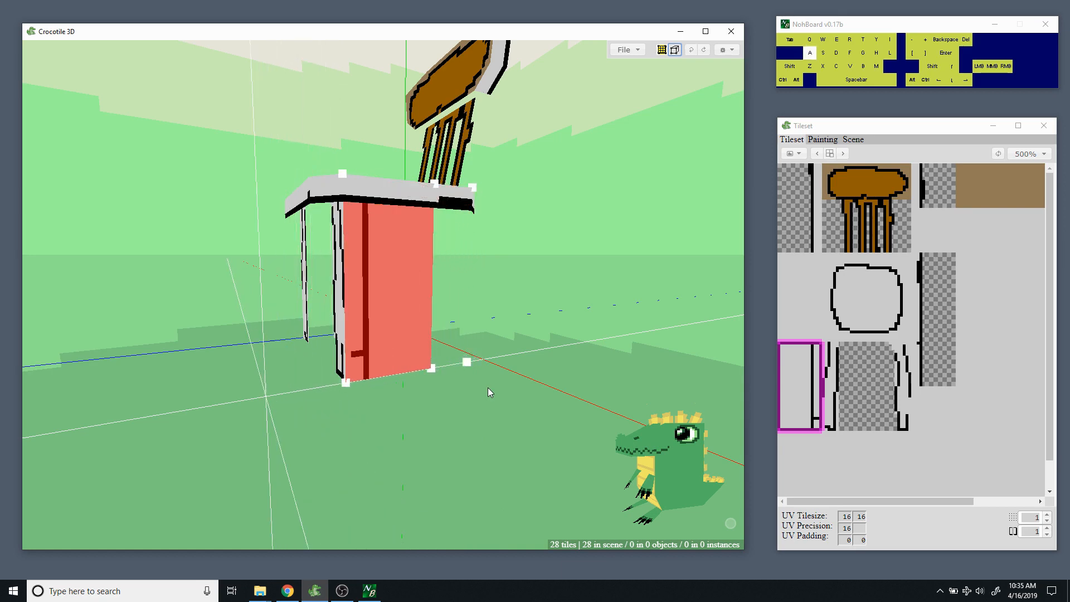
Add the front-legs tile to the selection and adjust the height of both leg tiles against the seat's underside.
key("space")
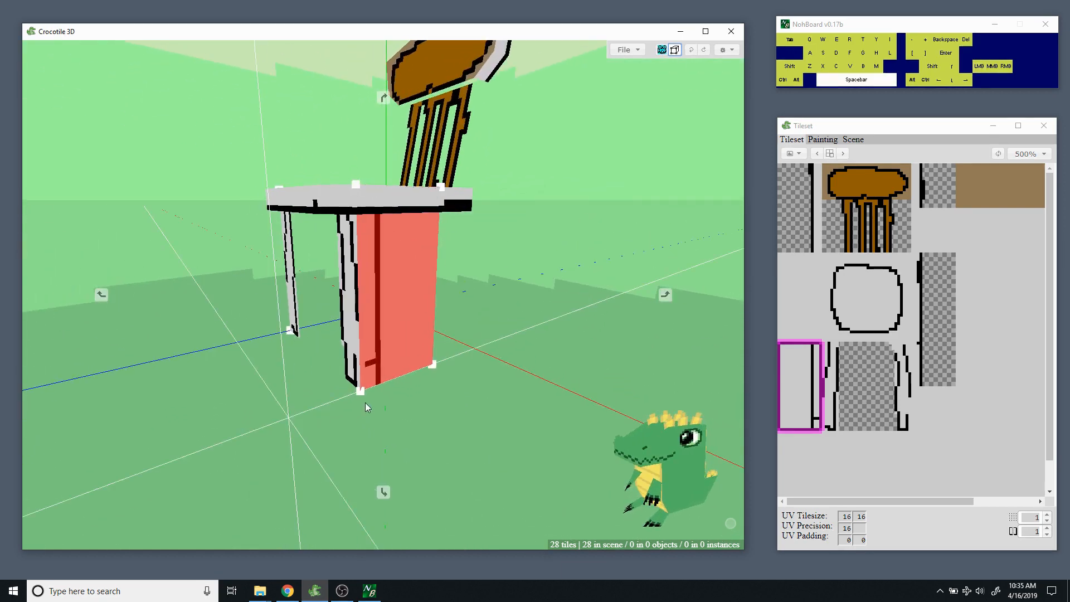
left_click(341, 290, "shift")
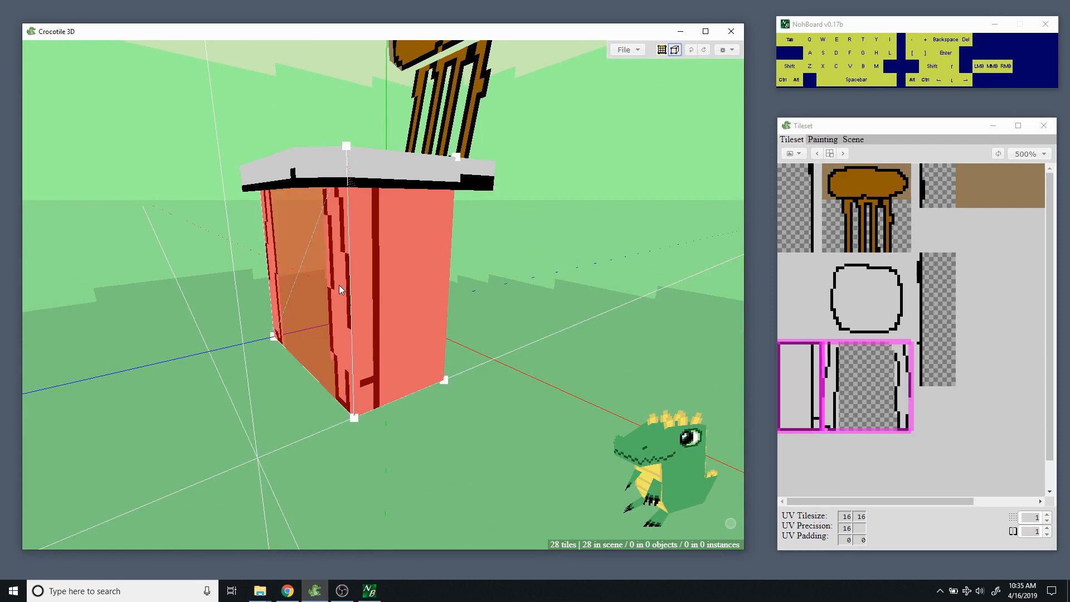
key("space")
key("s")
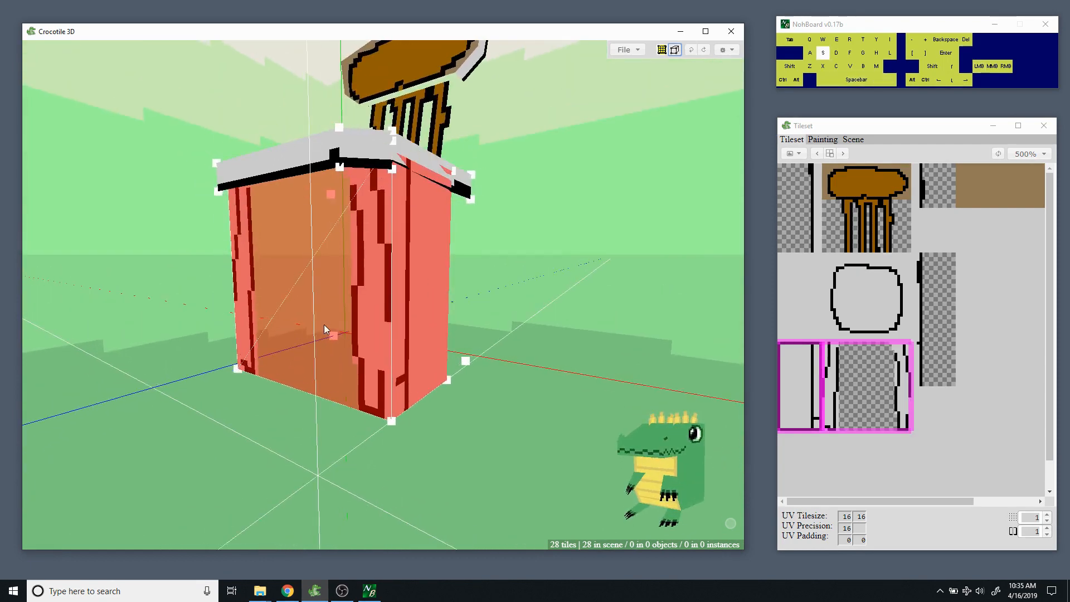
key("space")
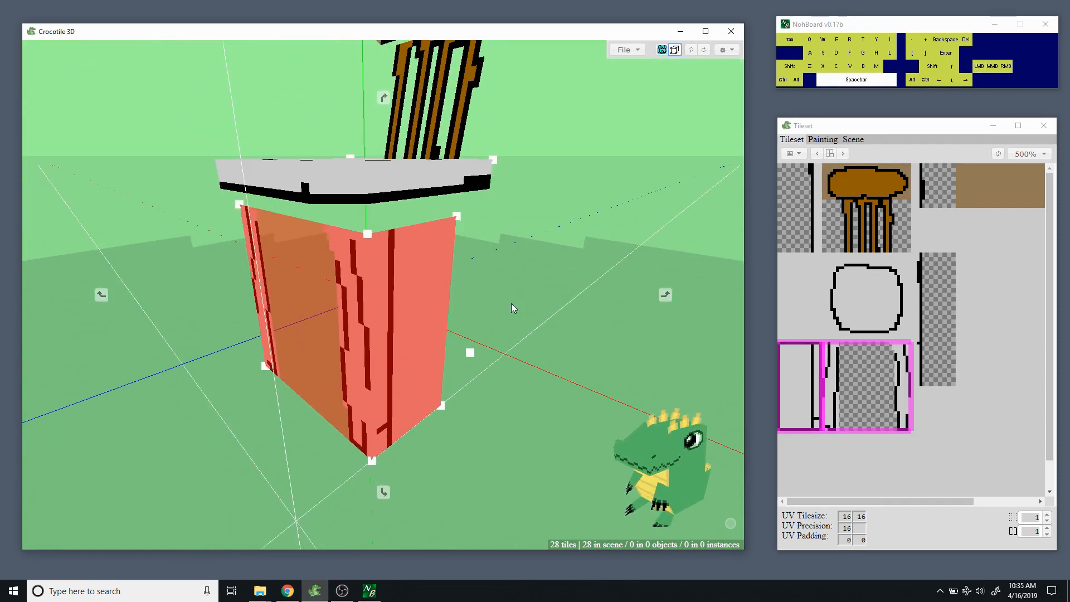
key("space")
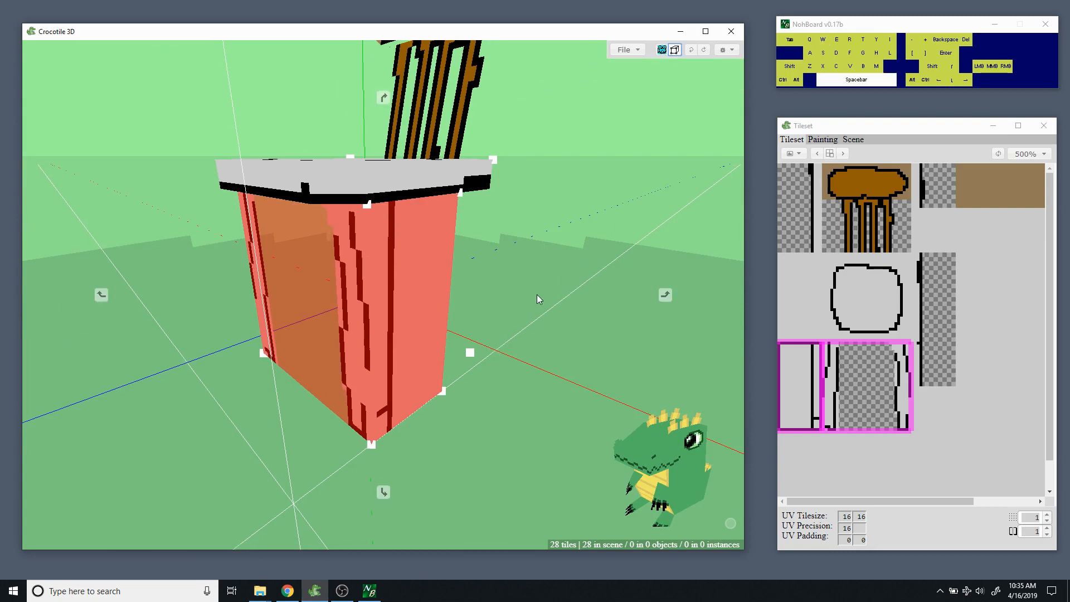
Lower the front-legs and side tiles to just below the seat and deselect them.
mouse_move(540, 299)
left_mouse_down()
mouse_move(540, 346)
mouse_move(537, 282)
mouse_move(540, 296)
left_mouse_up()
key("space")
left_click_drag(549, 350, 540, 315)
key("s")
key("ctrl+d")
key("space")
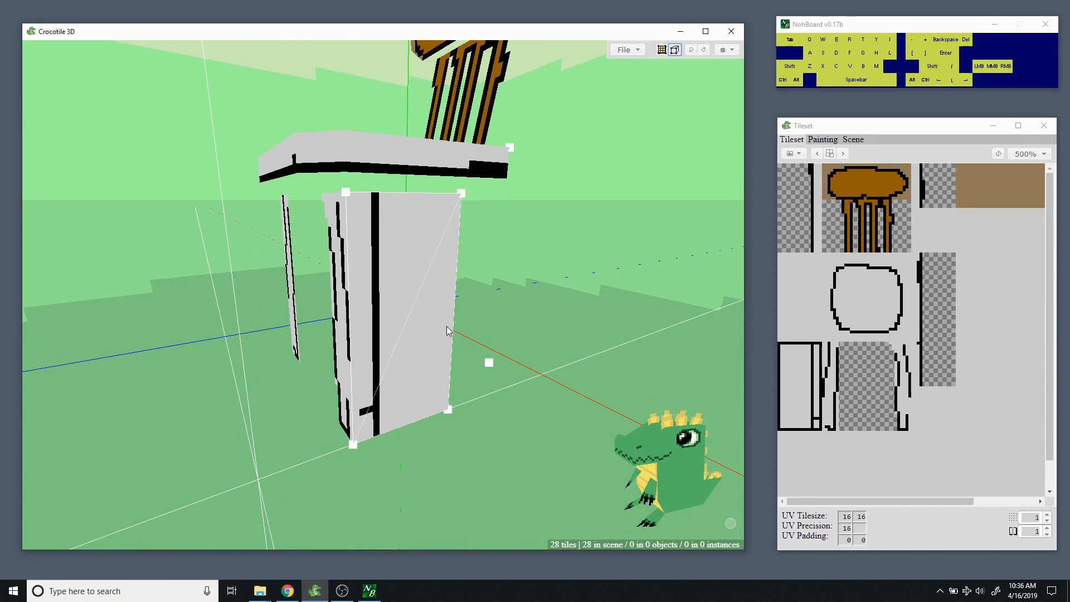
scroll(863, 362, "down", 1)
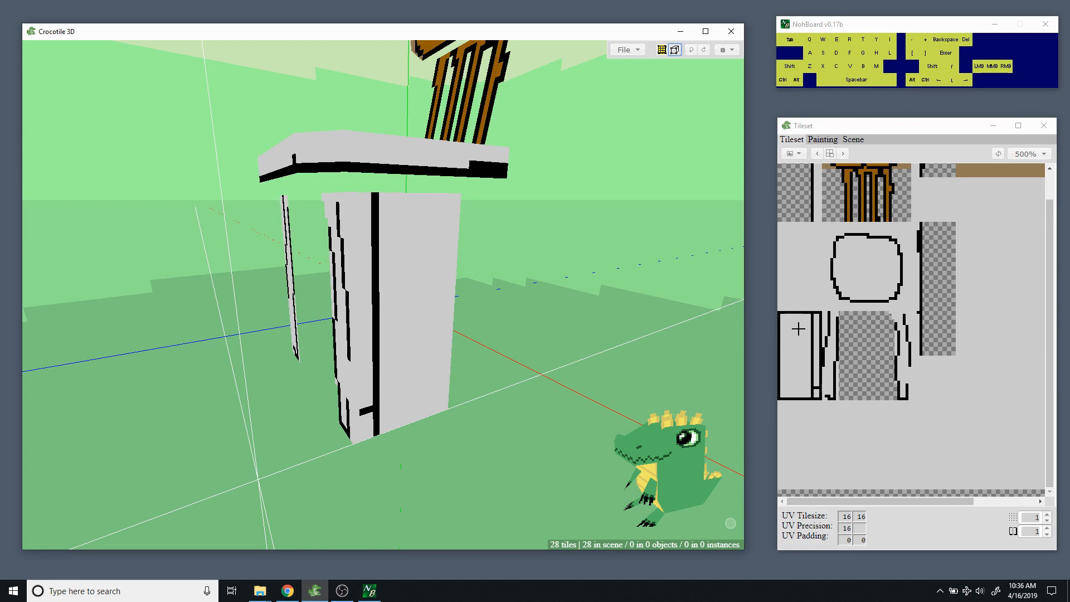
Paint the rear leg's black outline down the side tile, with a thickened stretch and a short foot mark.
left_click(822, 140)
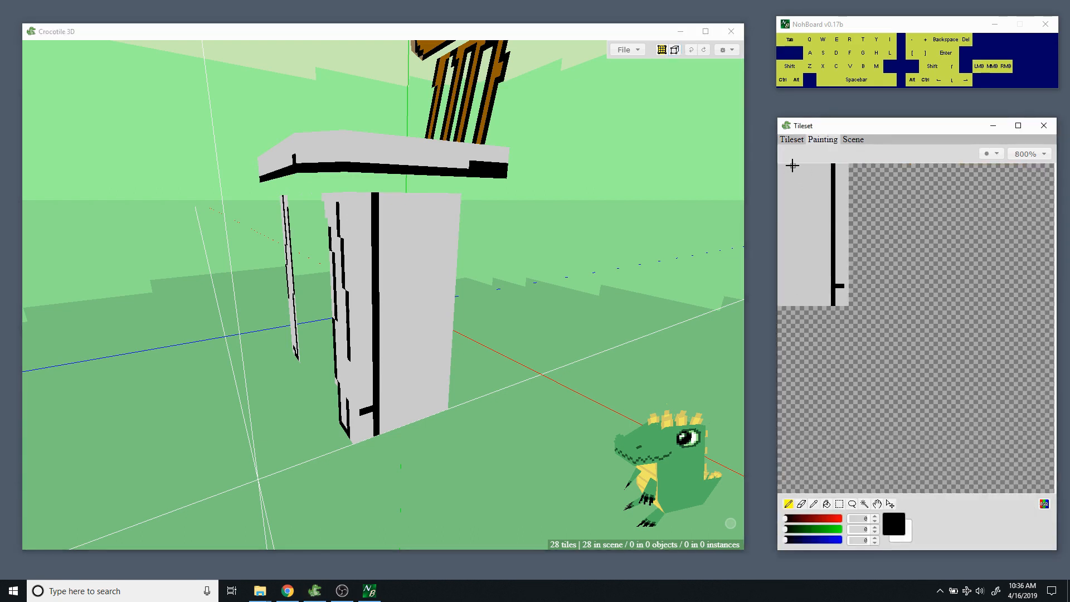
left_click_drag(795, 189, 792, 273)
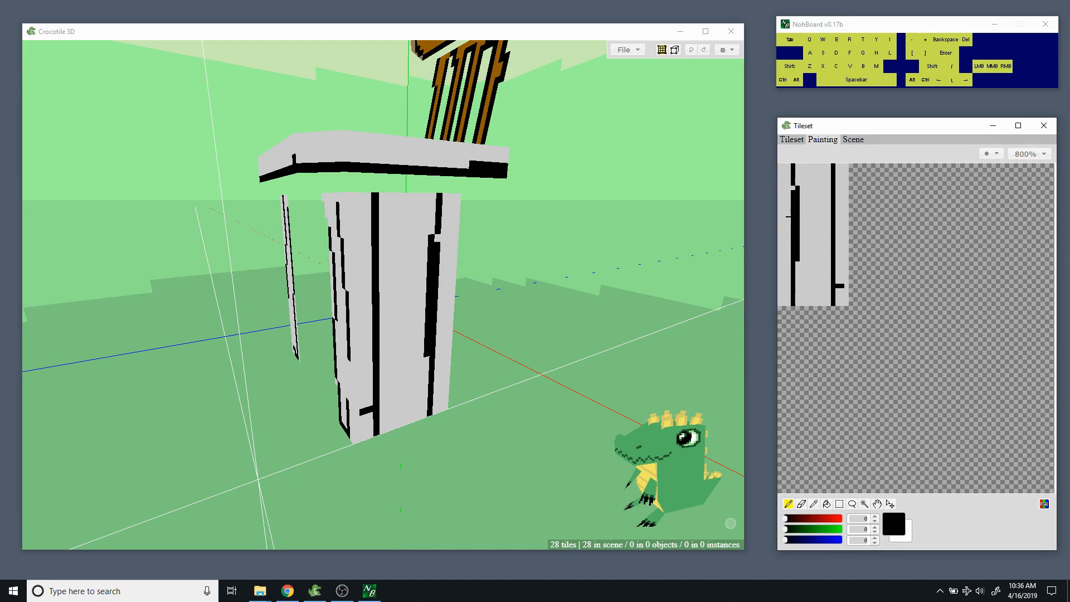
left_click(791, 140)
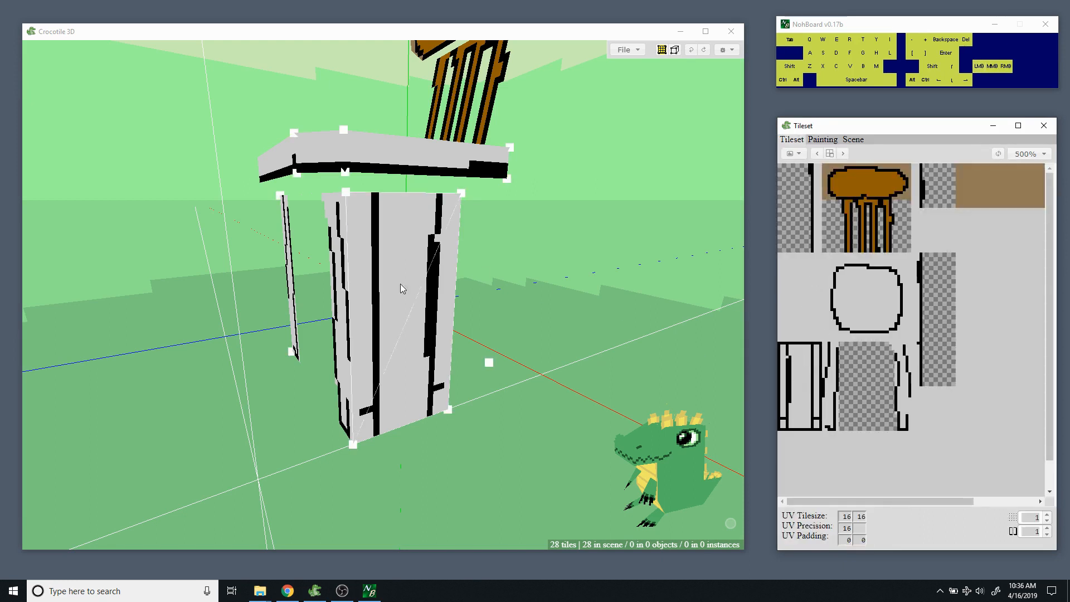
Select the side tile in the scene and split its face vertically along the rear leg's outline.
left_click(353, 334)
left_click(408, 312)
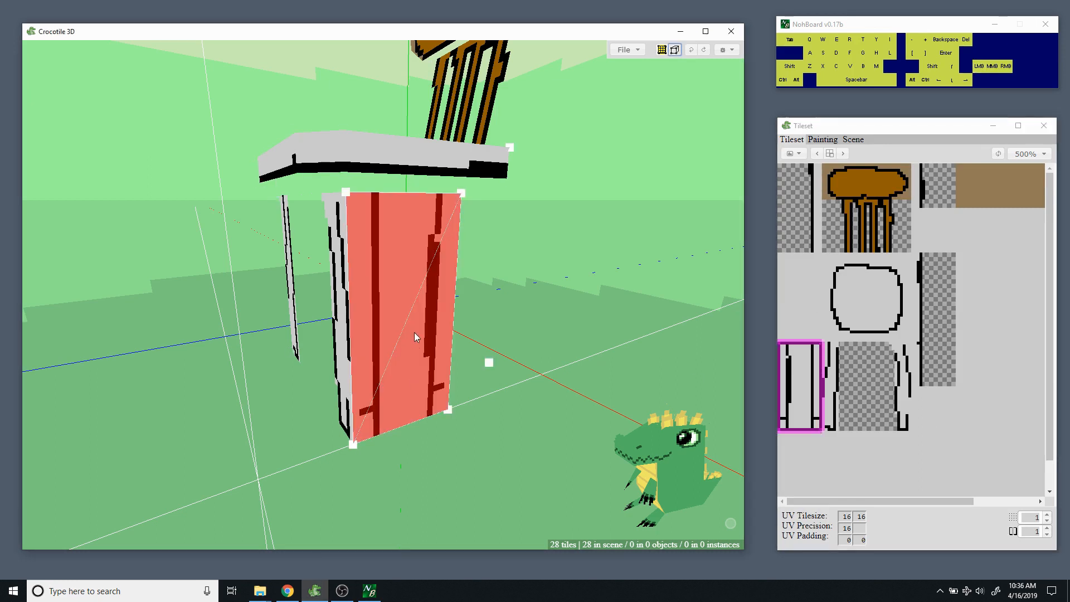
key("Return")
middle_click(411, 314)
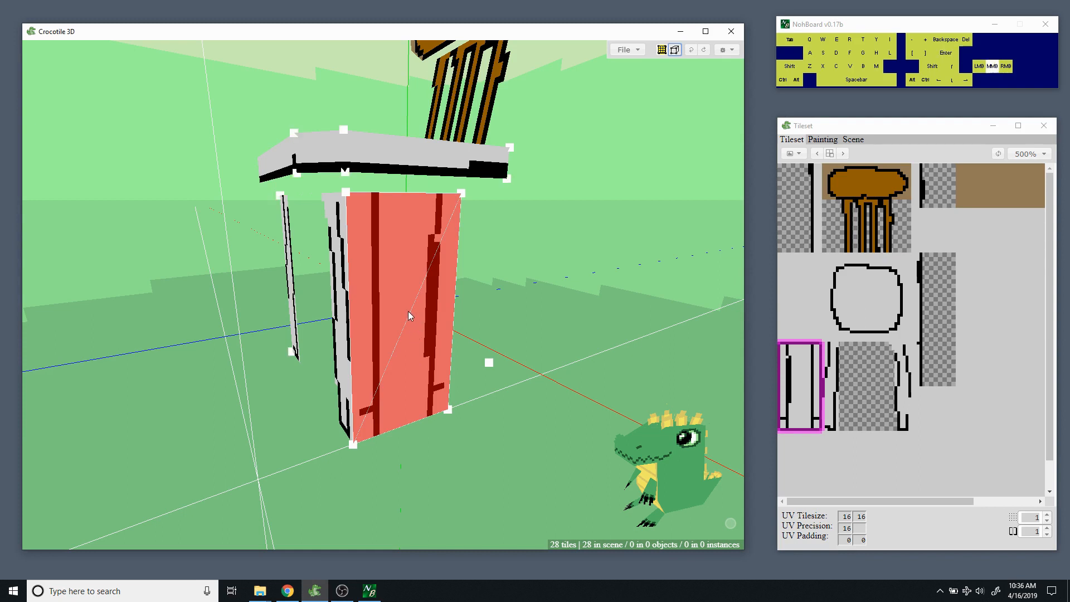
right_click(435, 207)
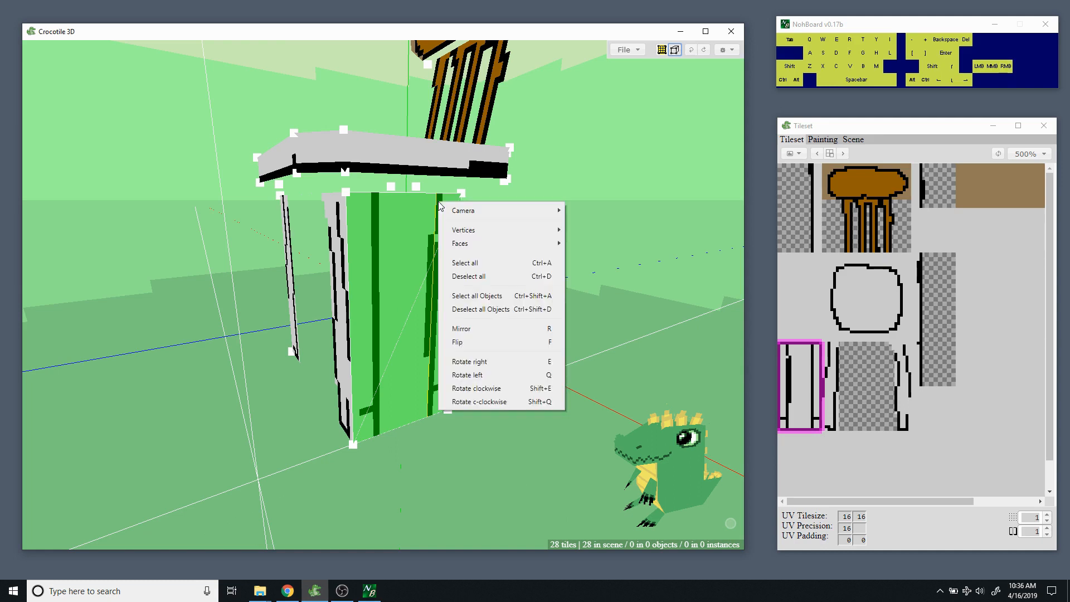
mouse_move(464, 251)
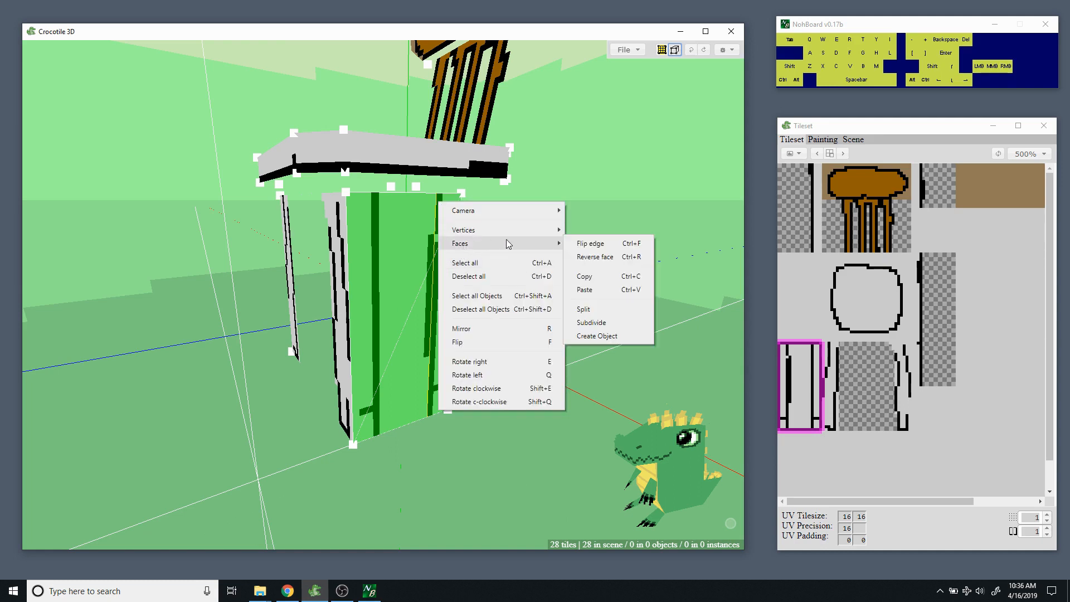
left_click(604, 312)
Split the side tile's face vertically along the front leg's outline.
right_click(382, 203)
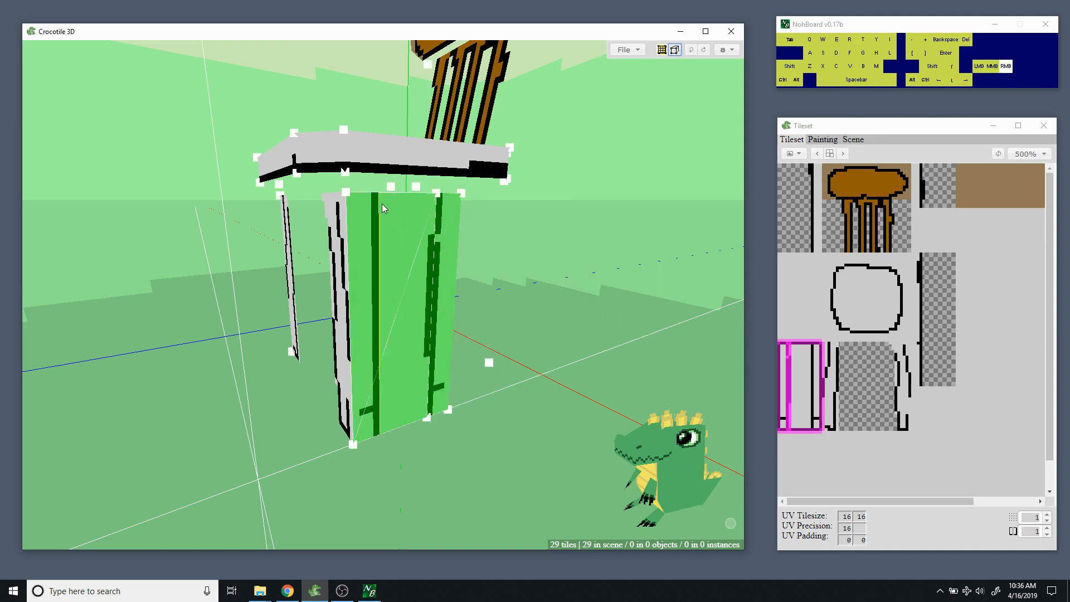
mouse_move(392, 216)
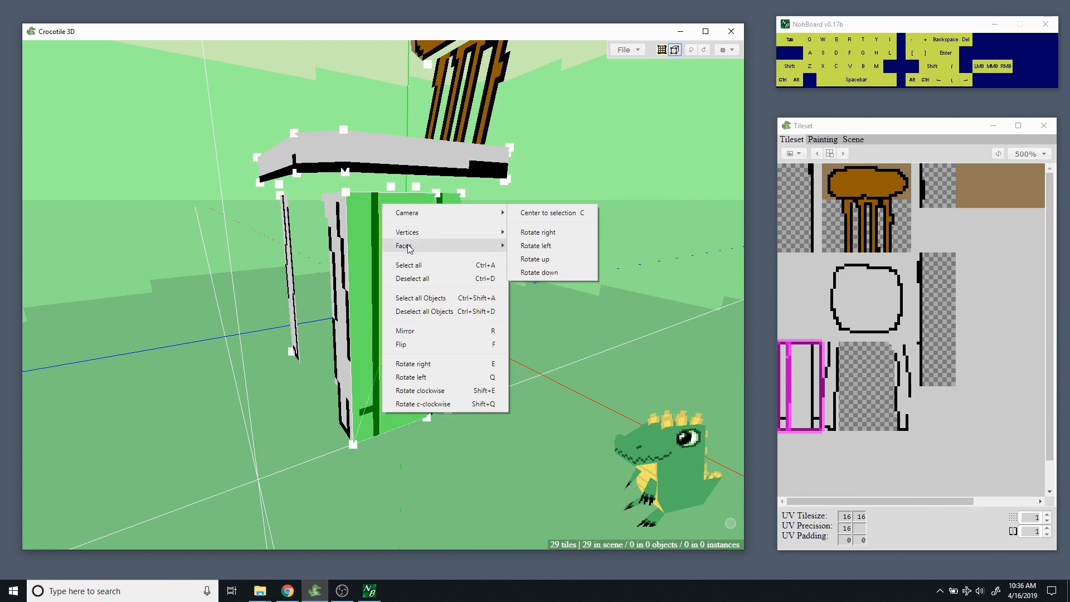
mouse_move(406, 246)
left_click(540, 313)
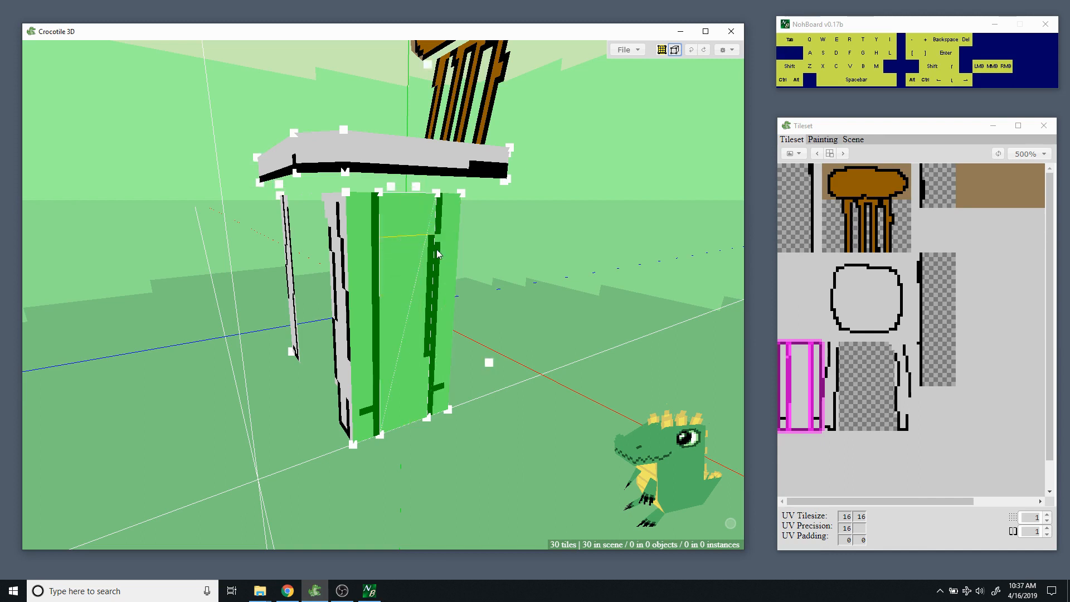
Paint an uneven black vertical line down the middle section of the side tile, thickened near its upper end.
left_click(830, 139)
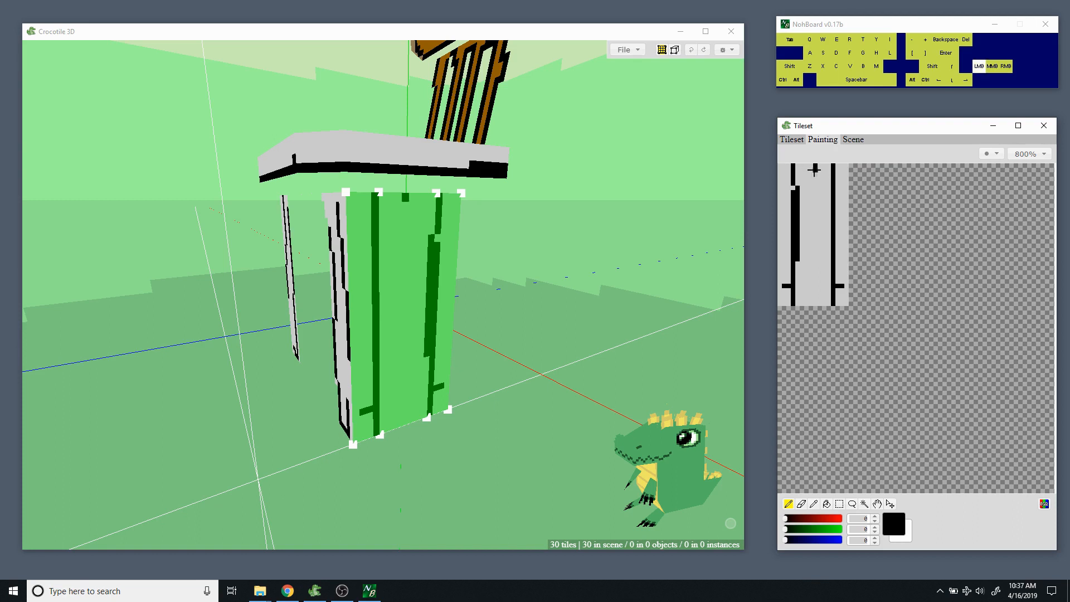
mouse_move(815, 170)
left_mouse_down()
mouse_move(812, 311)
mouse_move(816, 241)
left_mouse_up()
left_click_drag(813, 191, 808, 162)
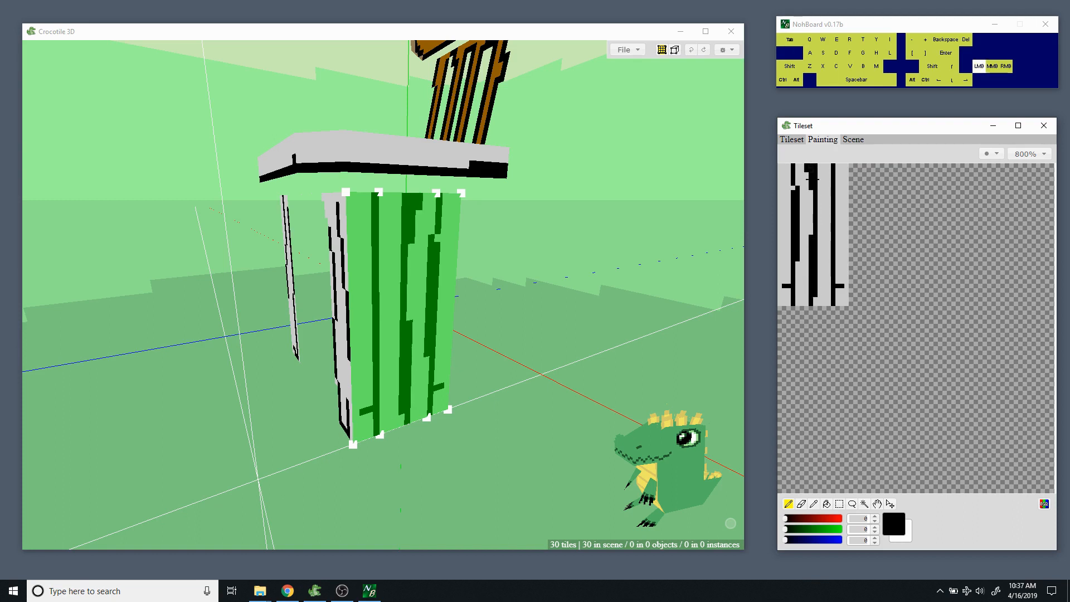
left_click_drag(813, 216, 811, 239)
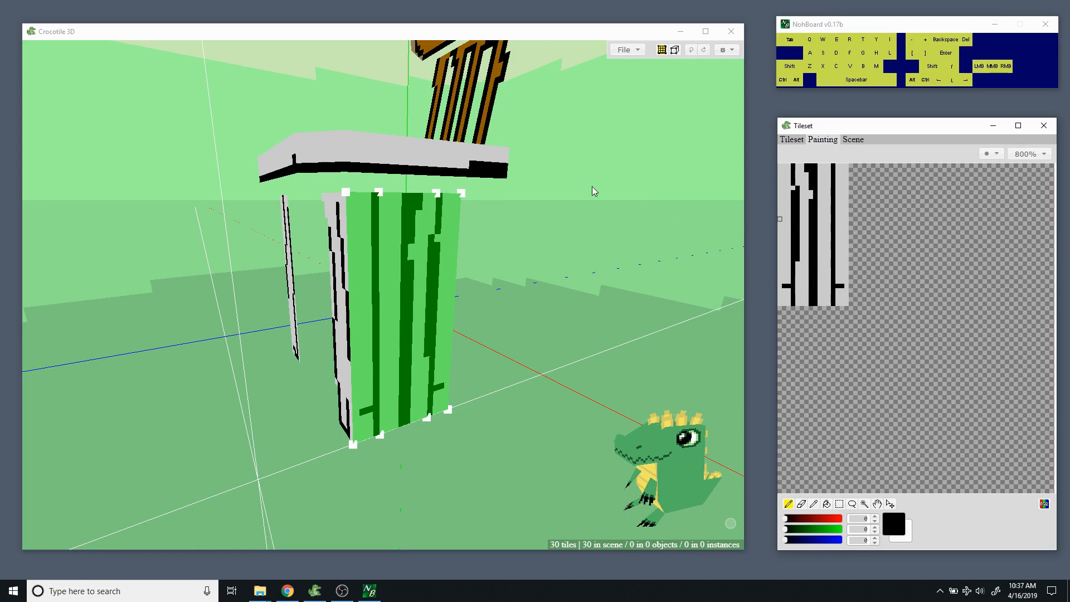
Split the side tile's middle section vertically along the newly painted centre line.
key("c")
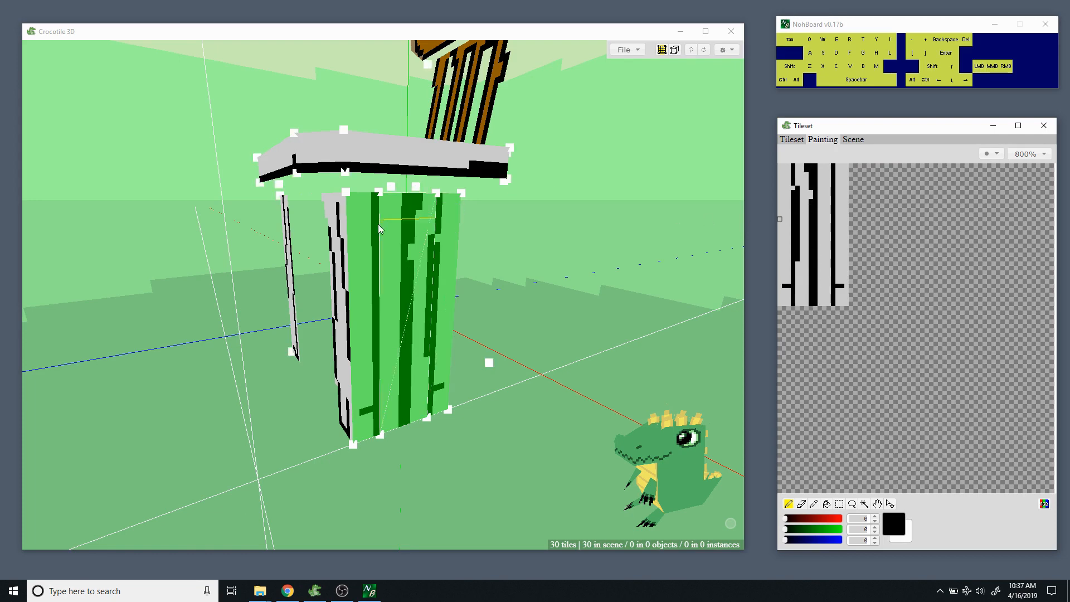
right_click(409, 203)
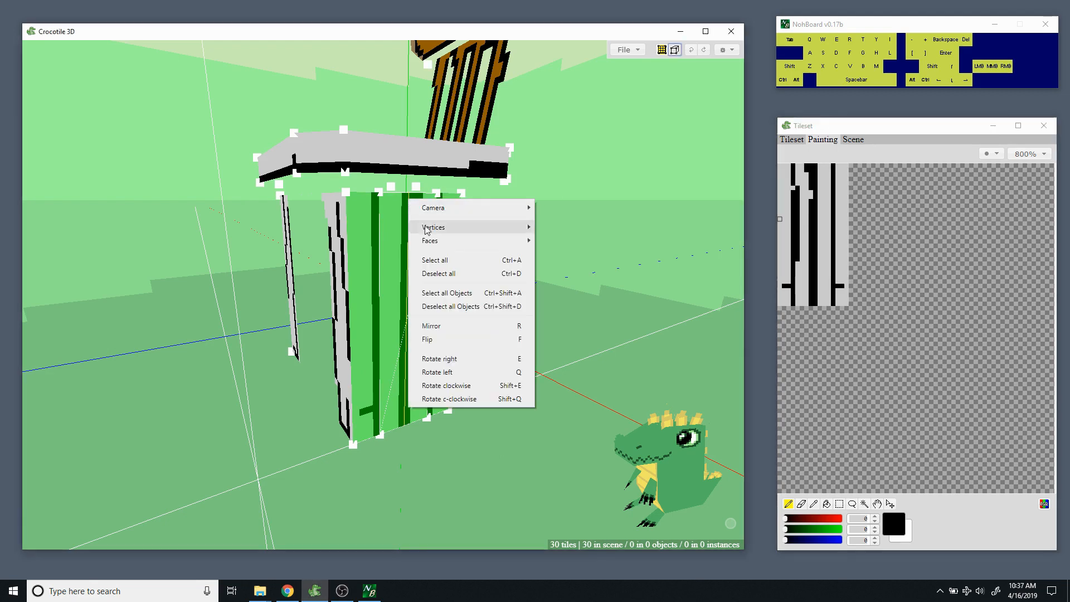
mouse_move(433, 241)
left_click(566, 307)
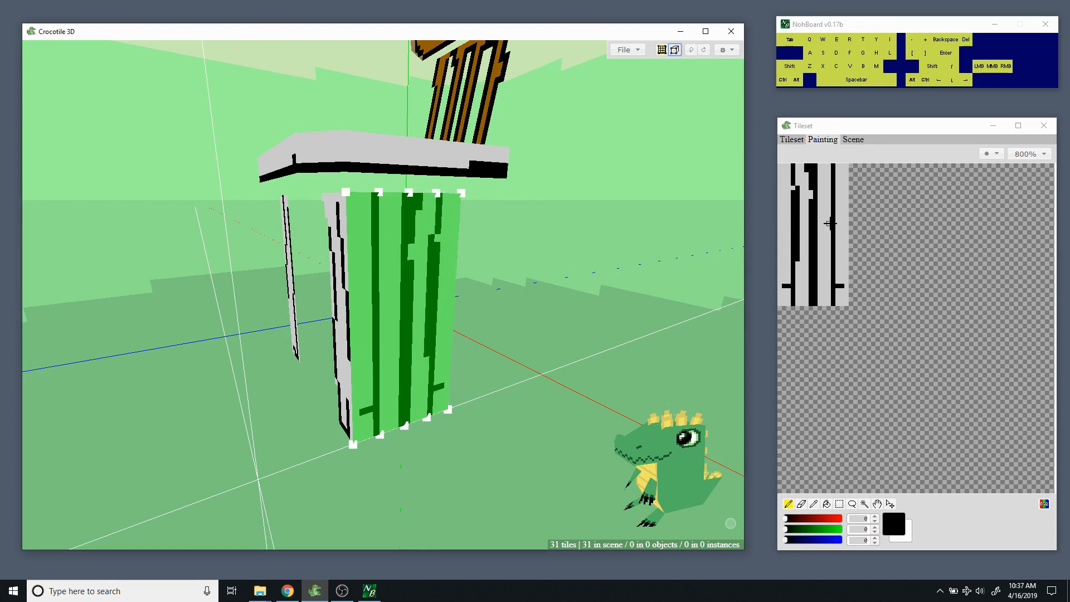
Select only the middle strip beside the rear leg and rotate it inward a quarter turn about the leg's edge.
left_click(791, 139)
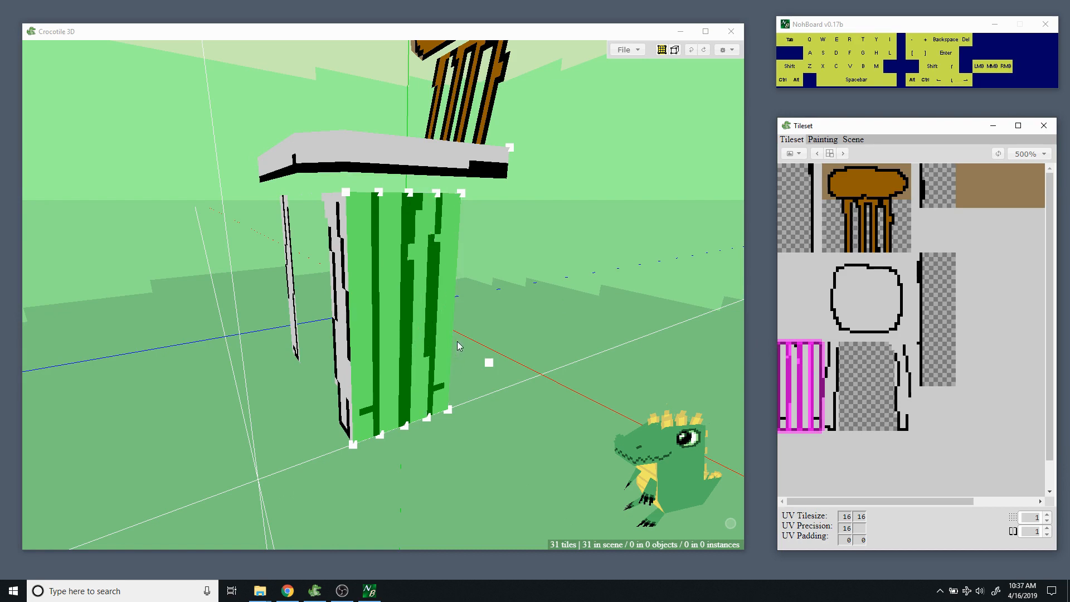
left_click(425, 297)
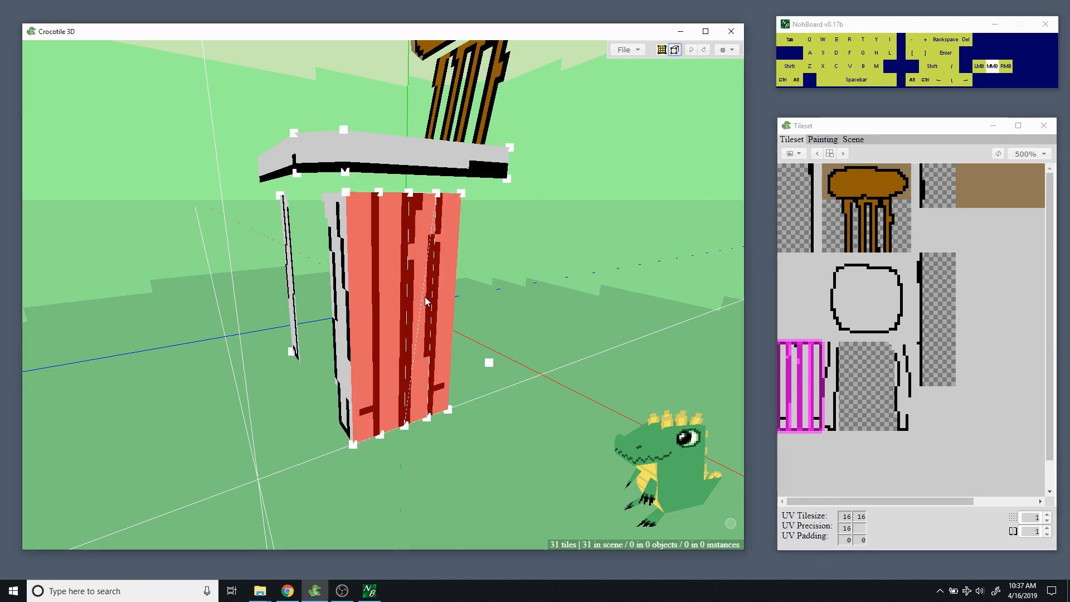
key("space")
left_click_drag(405, 230, 397, 208)
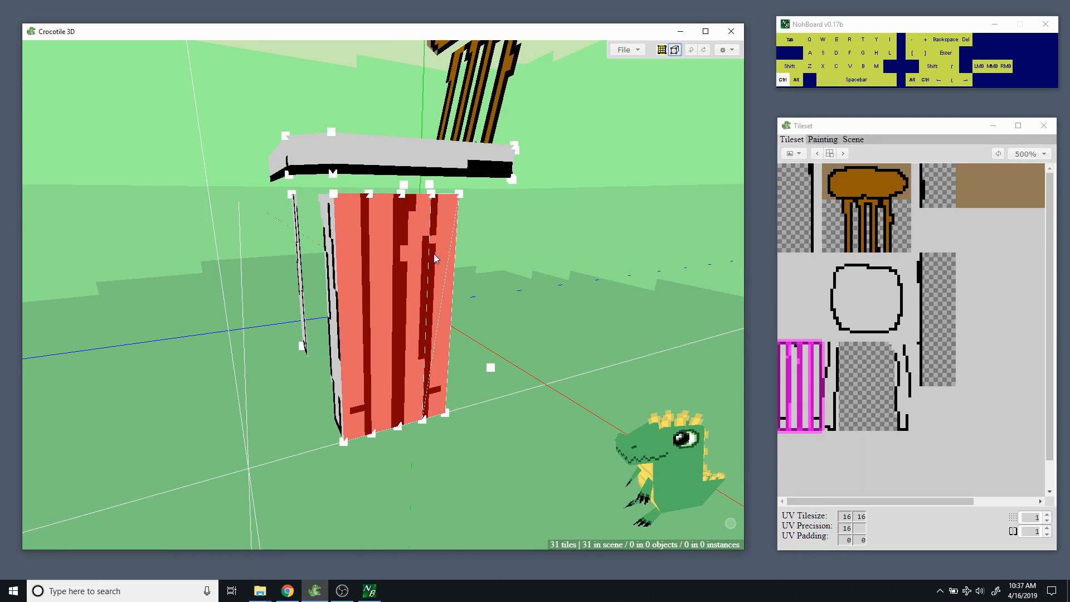
left_click(434, 253, "ctrl")
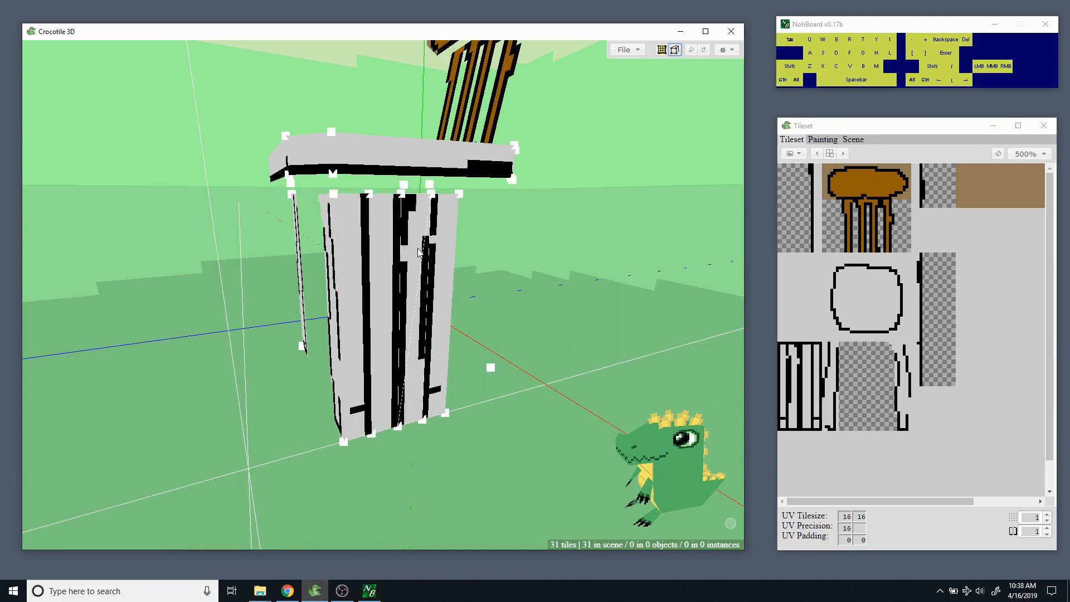
left_click(420, 252)
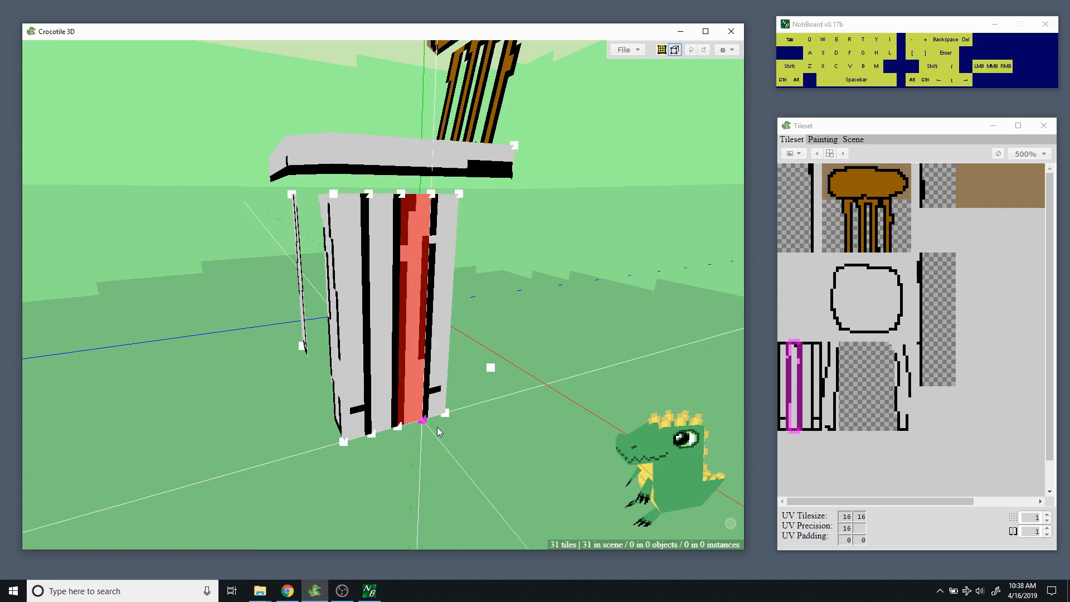
key("space")
left_click_drag(497, 327, 470, 354)
key("e")
key("space")
key("q")
key("q")
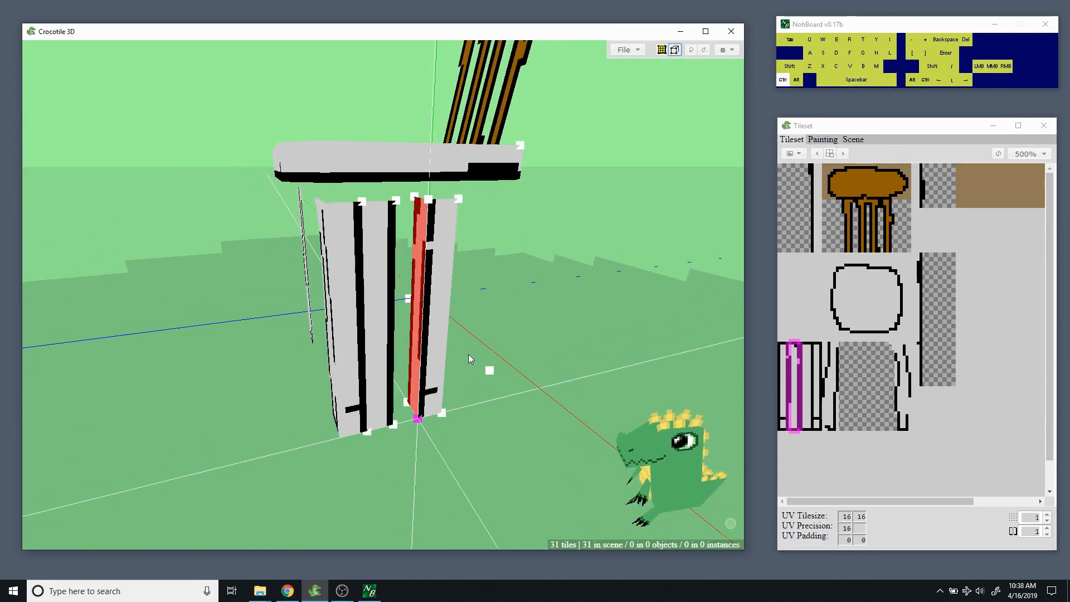
Select the other middle strip and rotate it inward about the front leg's edge, then deselect it.
key("ctrl+d")
left_click(378, 384)
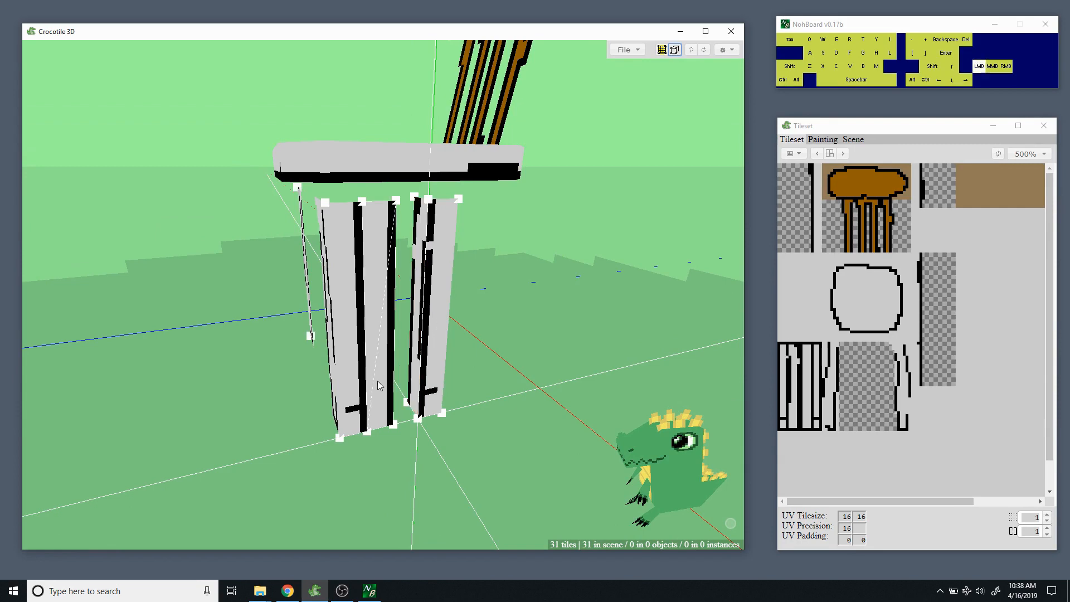
right_click(369, 431)
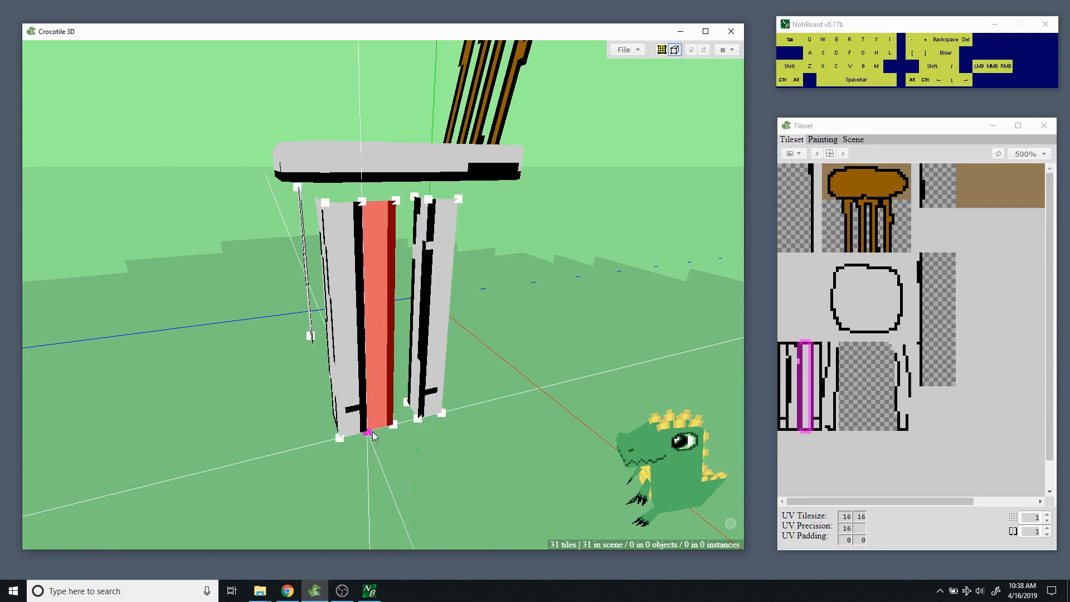
key("space")
left_click_drag(426, 432, 368, 345)
key("ctrl+d")
key("space")
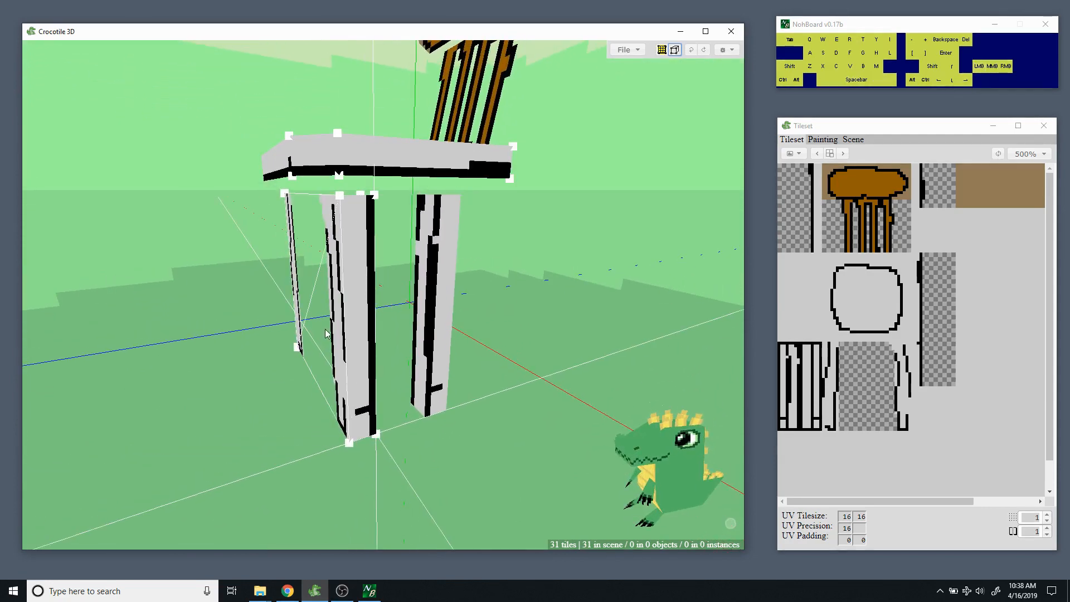
Duplicate the front-legs tile, flip the copy and move it back to the rear edge of the front legs.
left_click(330, 330)
key("ctrl+c")
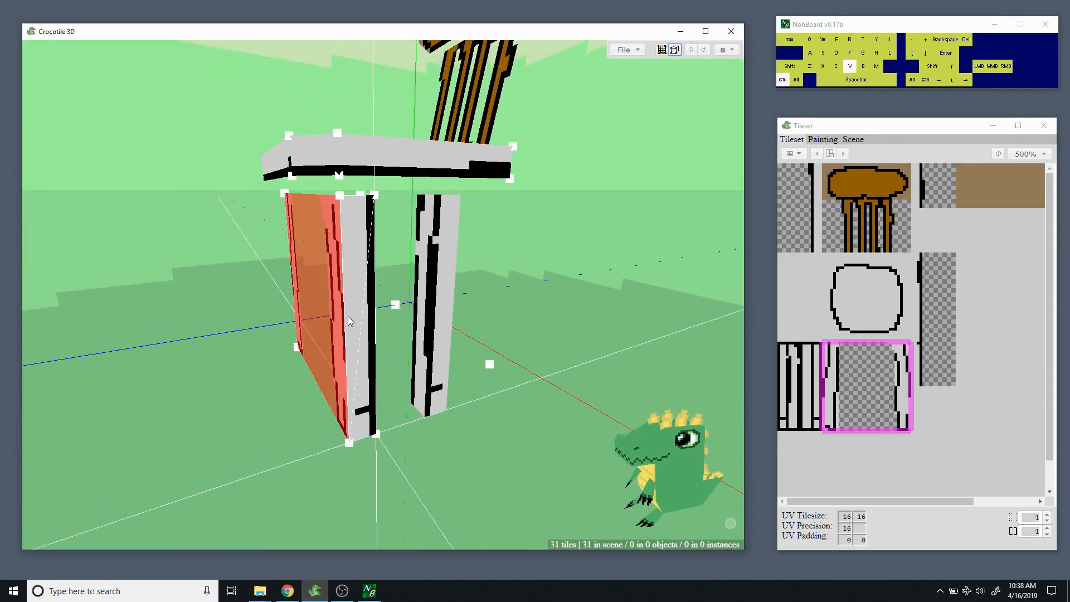
key("ctrl+v")
key("shift+f")
key("d")
key("d")
key("d")
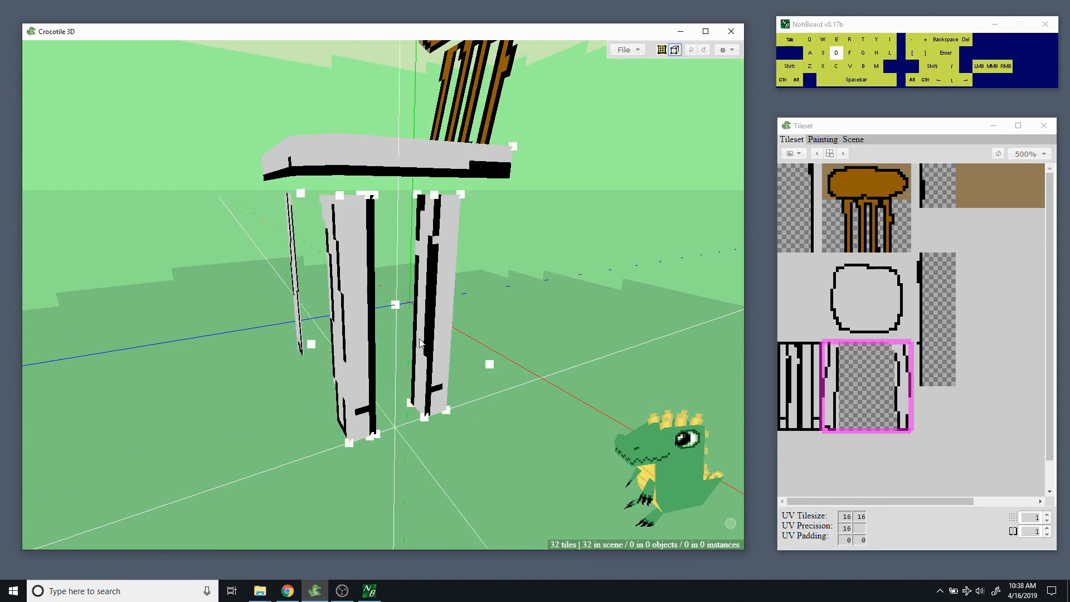
left_click_drag(490, 362, 487, 384)
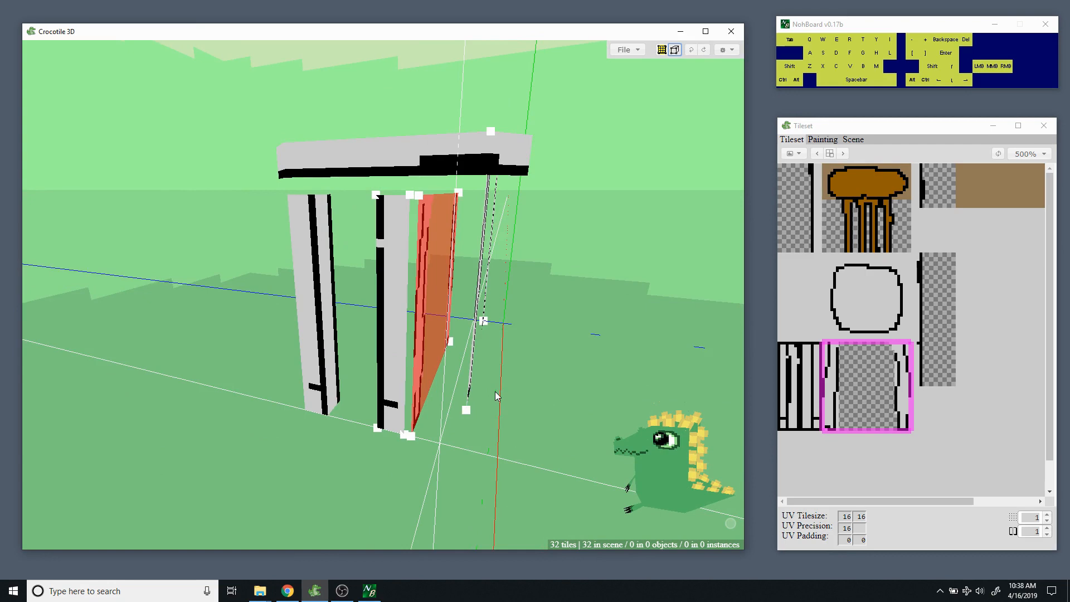
key("ctrl+d")
Duplicate the outer side strips of the front and rear legs and move the copies inward to the legs' inner sides.
left_click_drag(495, 391, 365, 366)
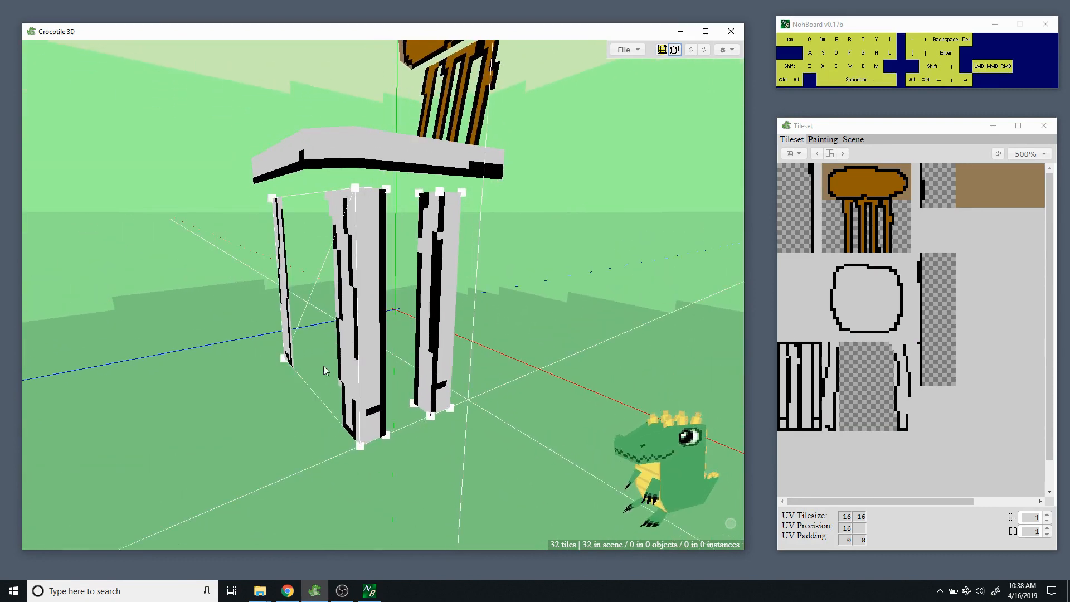
left_click(373, 378)
left_click(448, 355)
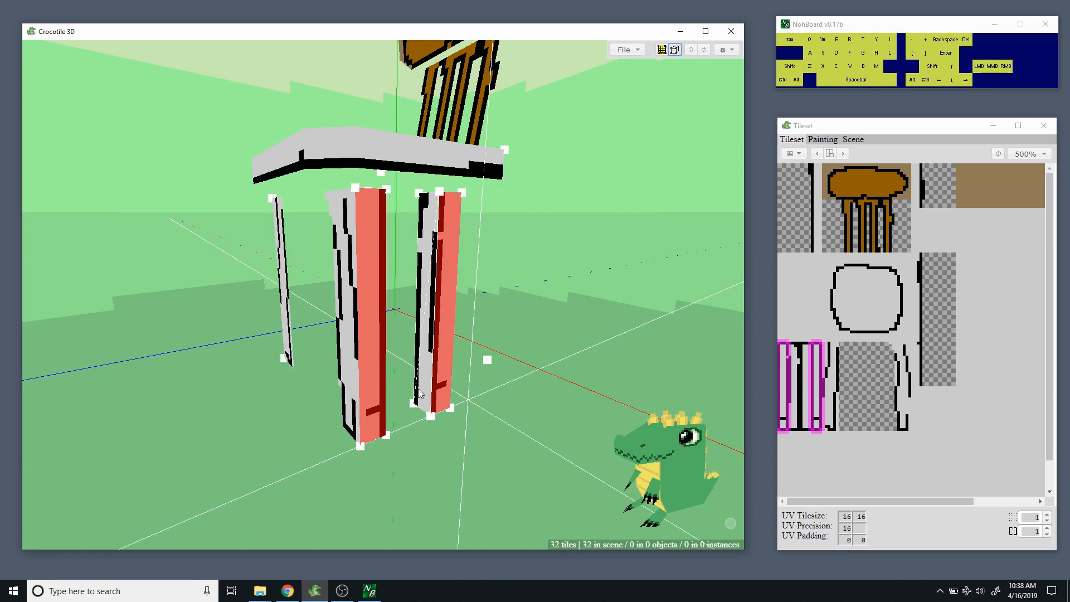
left_click(435, 418)
key("ctrl+d")
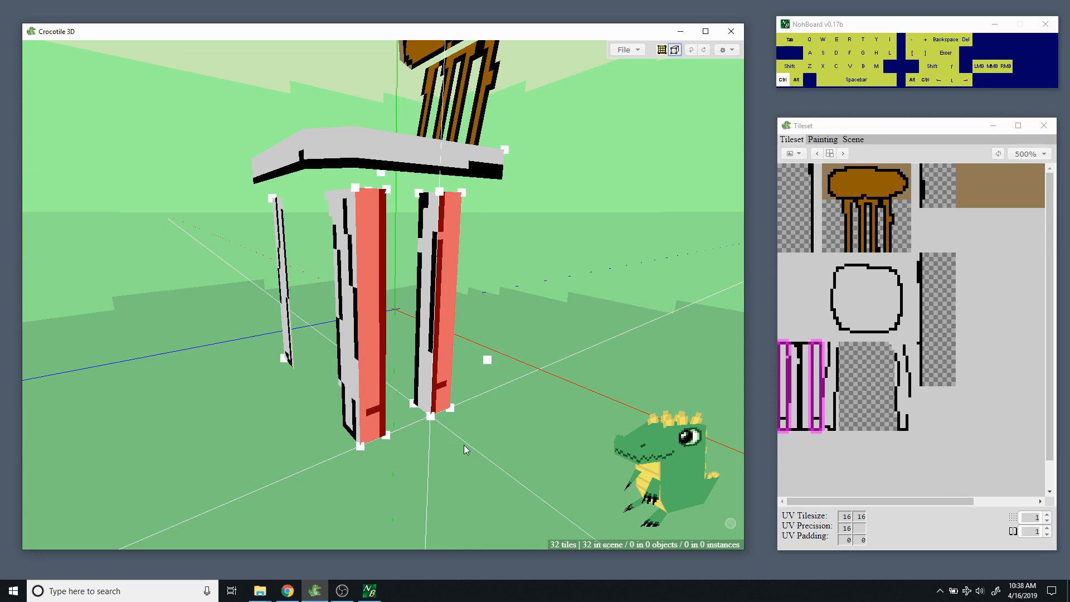
key("space")
left_click_drag(383, 474, 446, 472)
key("a")
key("a")
key("a")
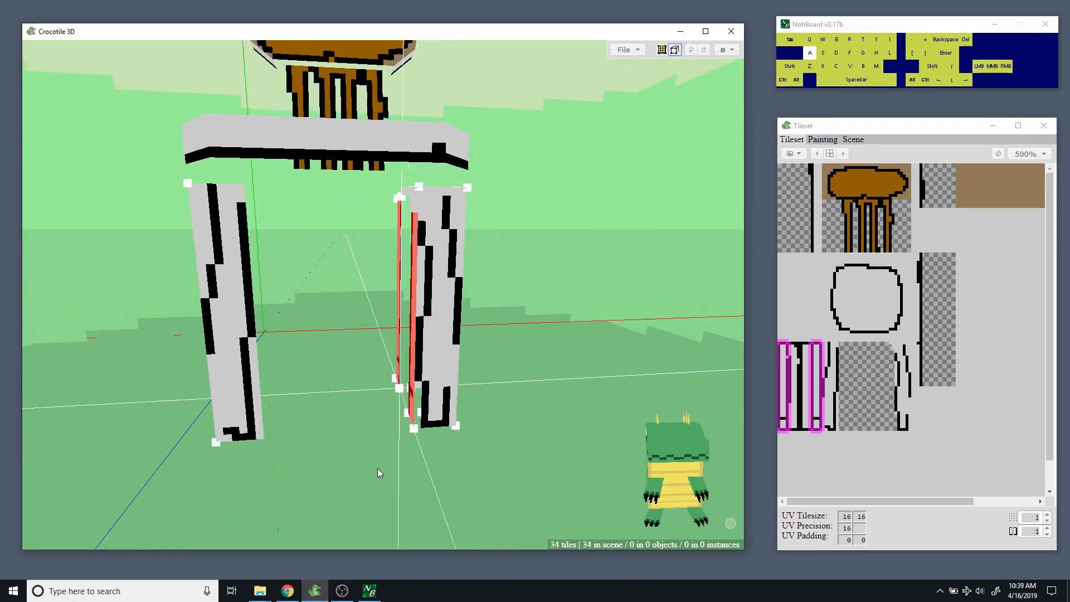
key("d")
key("ctrl+d")
Examine the front and rear legs from all around, checking how the inner side strips meet at the edges.
key("space")
left_click_drag(342, 459, 427, 390)
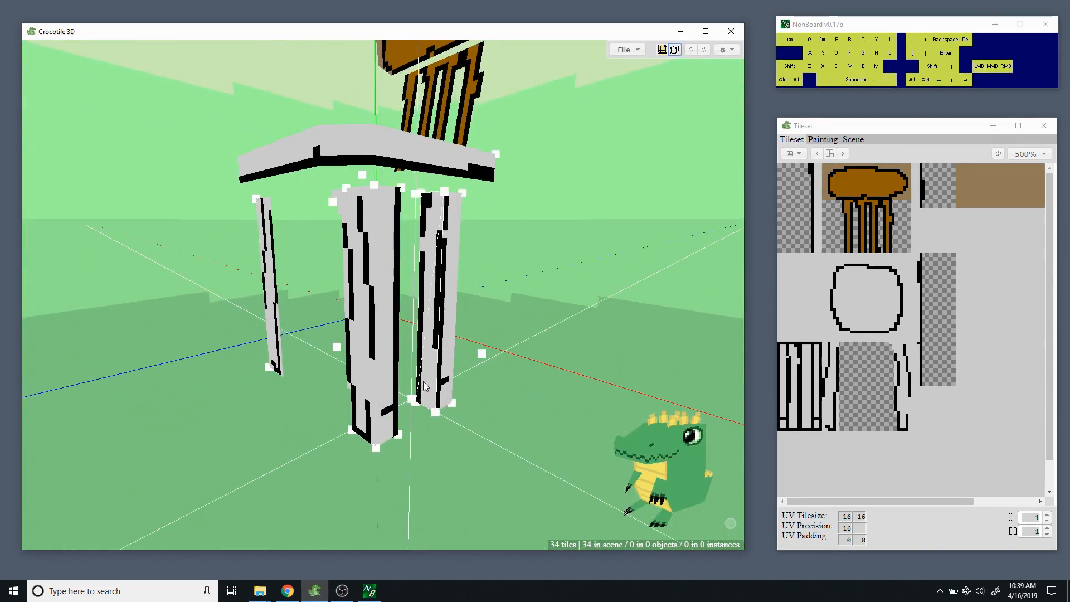
left_click(430, 386)
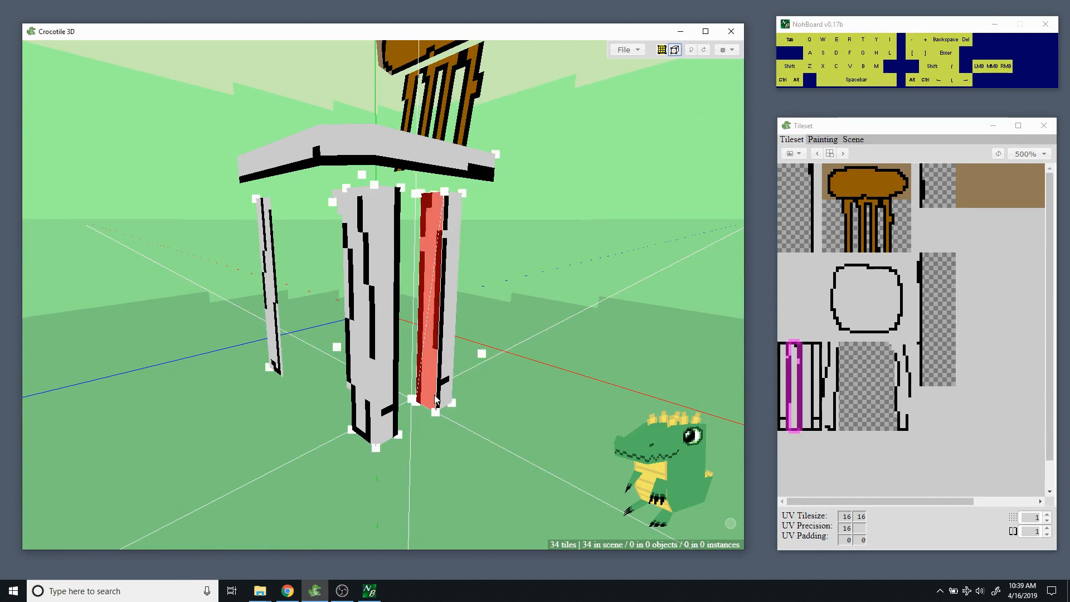
mouse_move(437, 425)
left_mouse_down()
mouse_move(449, 457)
mouse_move(432, 479)
mouse_move(455, 487)
mouse_move(468, 457)
mouse_move(519, 429)
mouse_move(557, 438)
mouse_move(597, 418)
mouse_move(491, 415)
mouse_move(440, 434)
left_mouse_up()
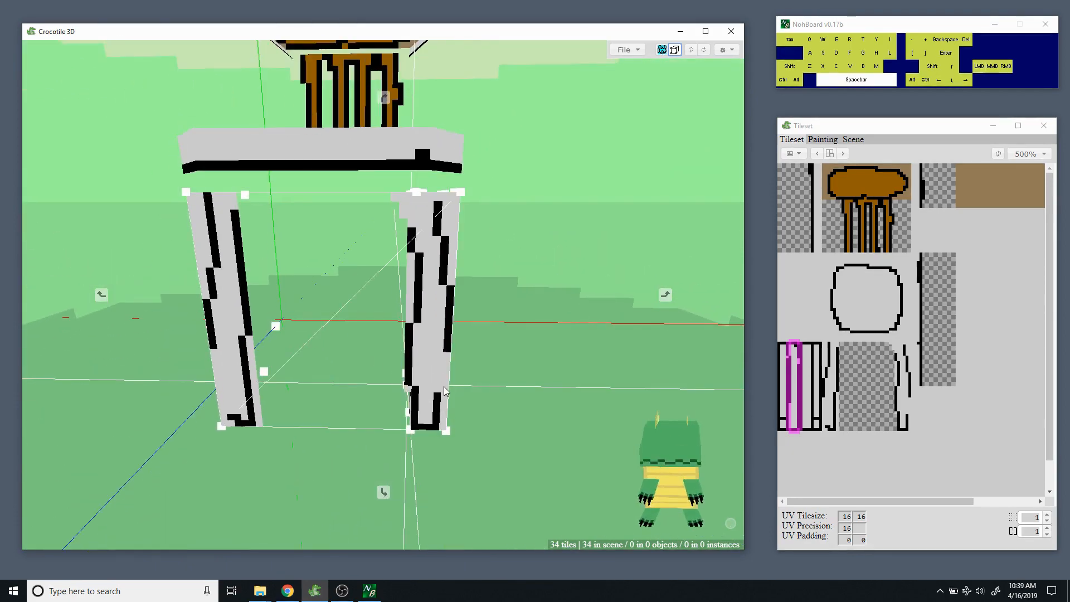
middle_click_drag(440, 434, 440, 390)
left_click_drag(430, 441, 352, 452)
key("d")
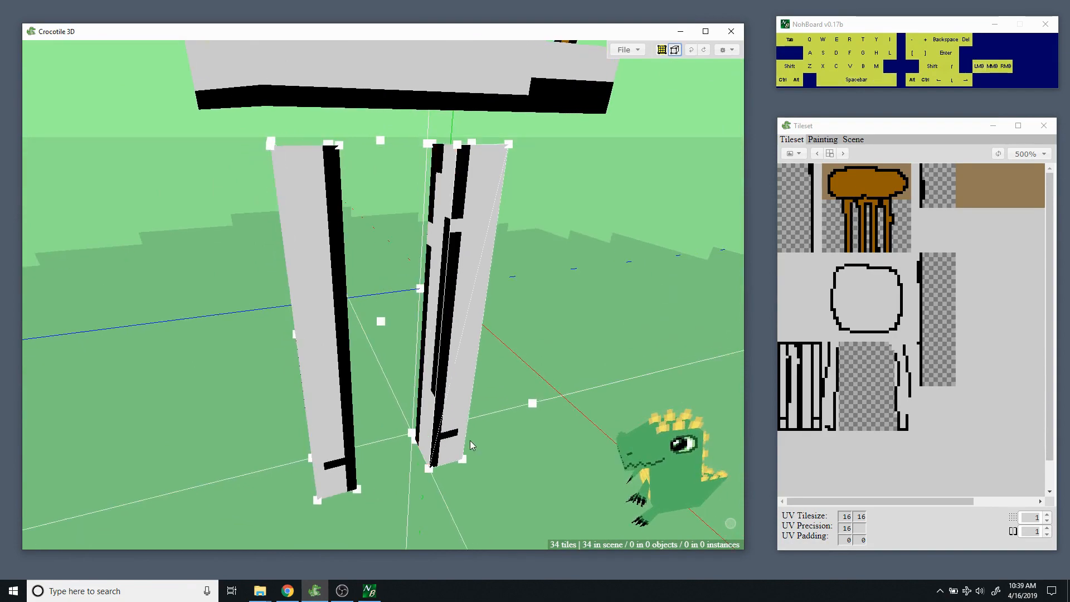
left_click_drag(470, 440, 412, 407)
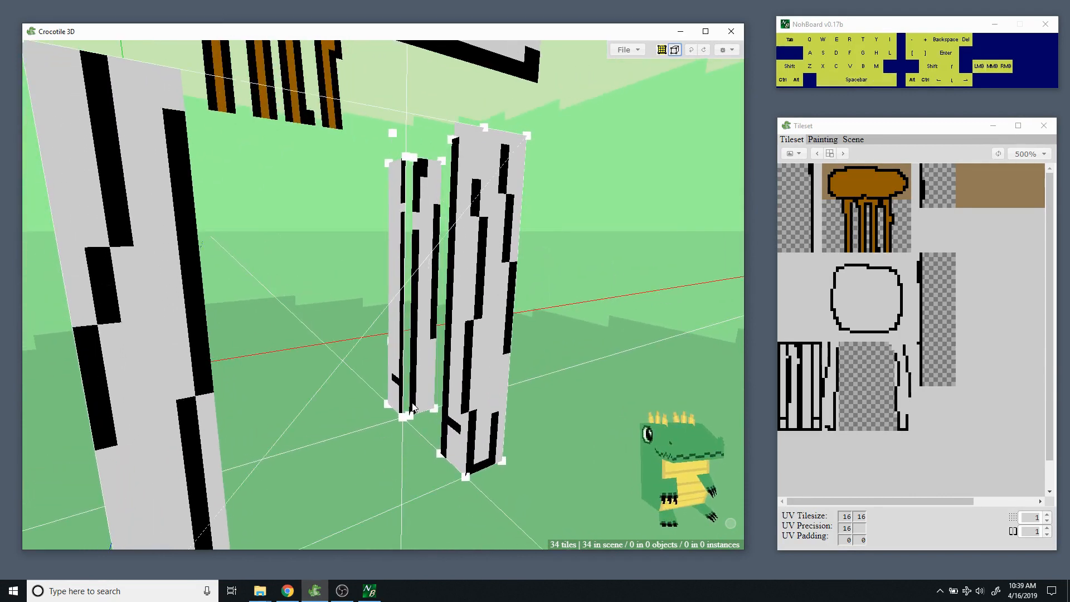
left_click(475, 455)
left_click(421, 466, "ctrl")
left_click(399, 393)
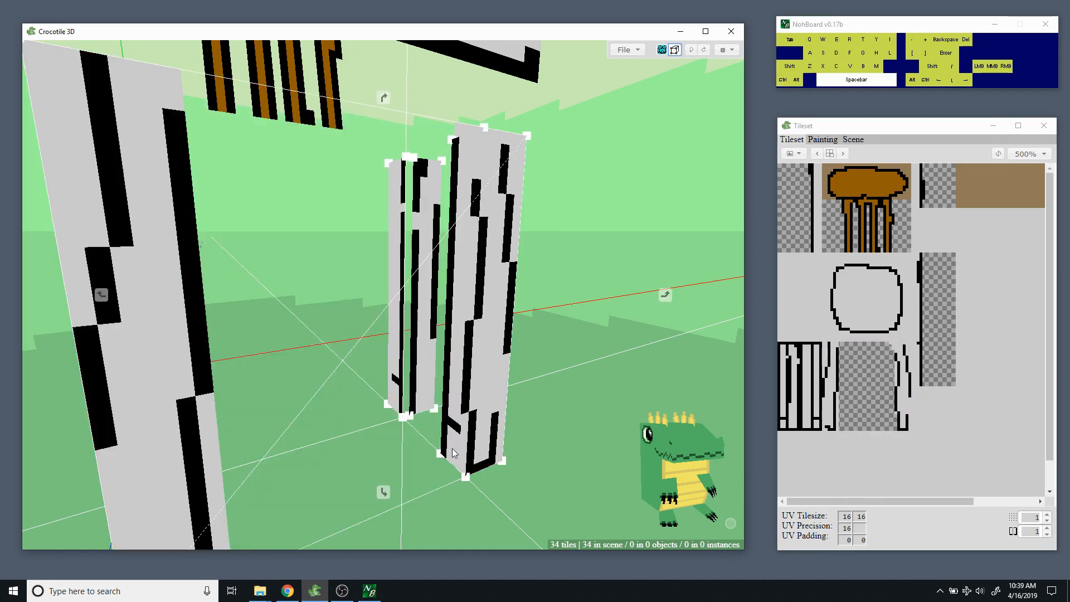
left_click_drag(504, 443, 455, 439)
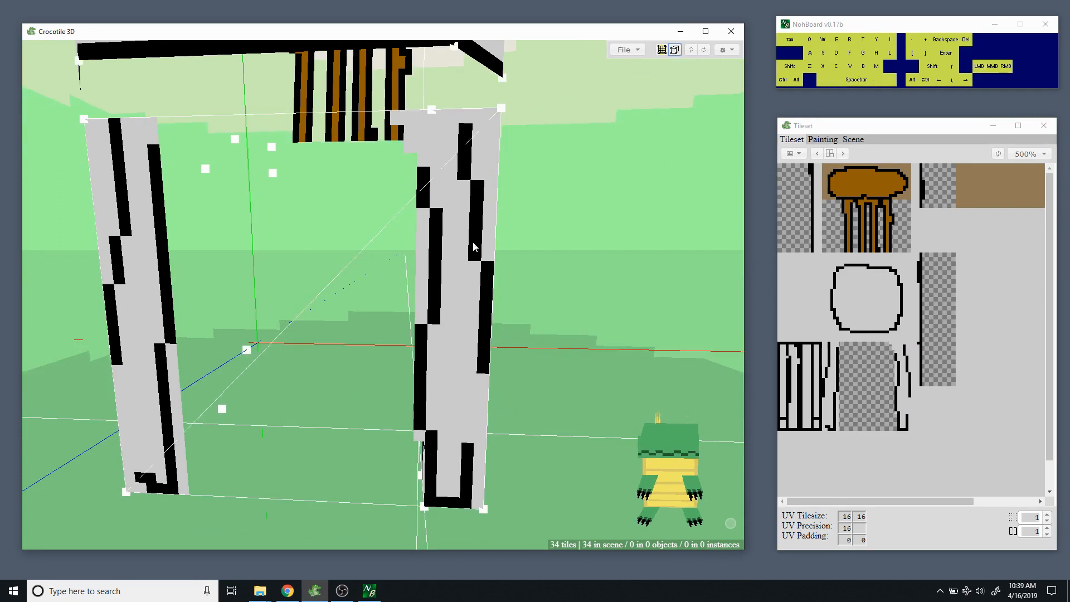
left_click_drag(472, 247, 473, 330)
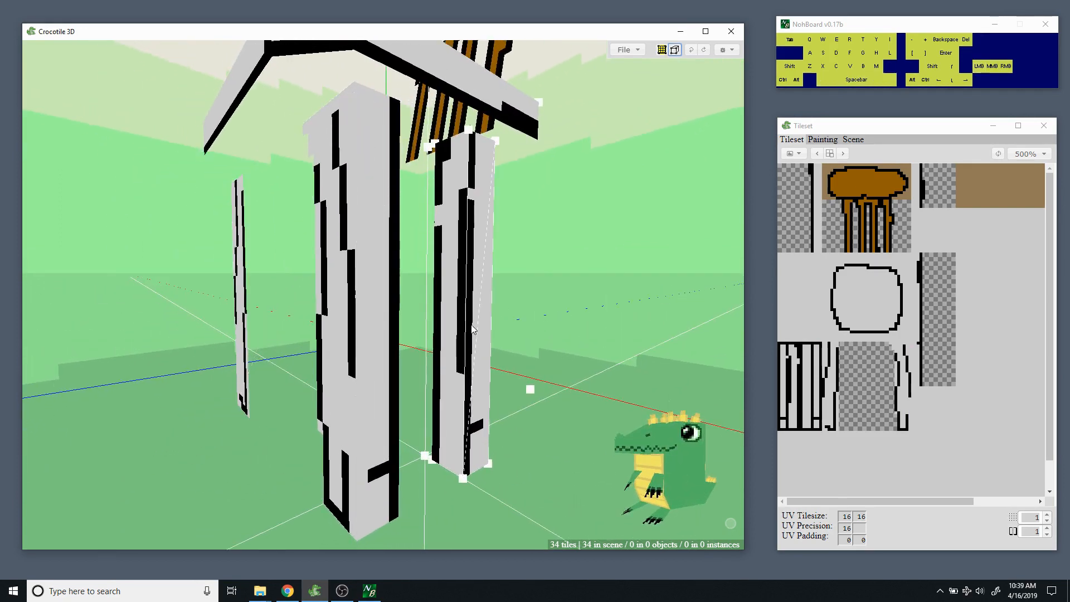
key("space")
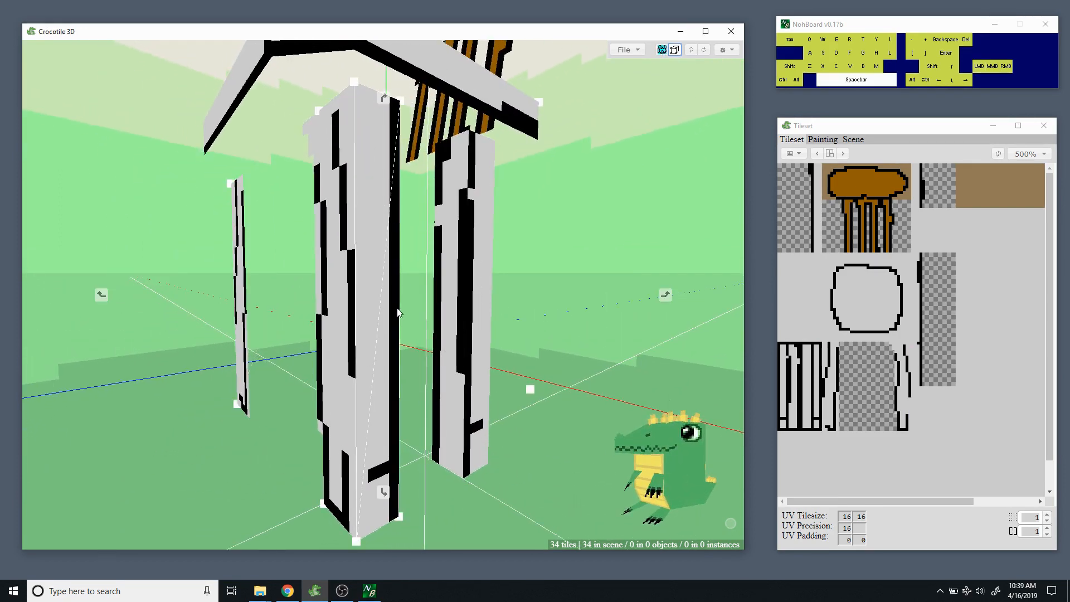
middle_click_drag(397, 313, 397, 341)
key("space")
Select the wide front-legs tile and split it vertically along the inner edge of the leg that already has side strips.
left_click_drag(346, 286, 418, 291)
left_click(347, 285)
key("space")
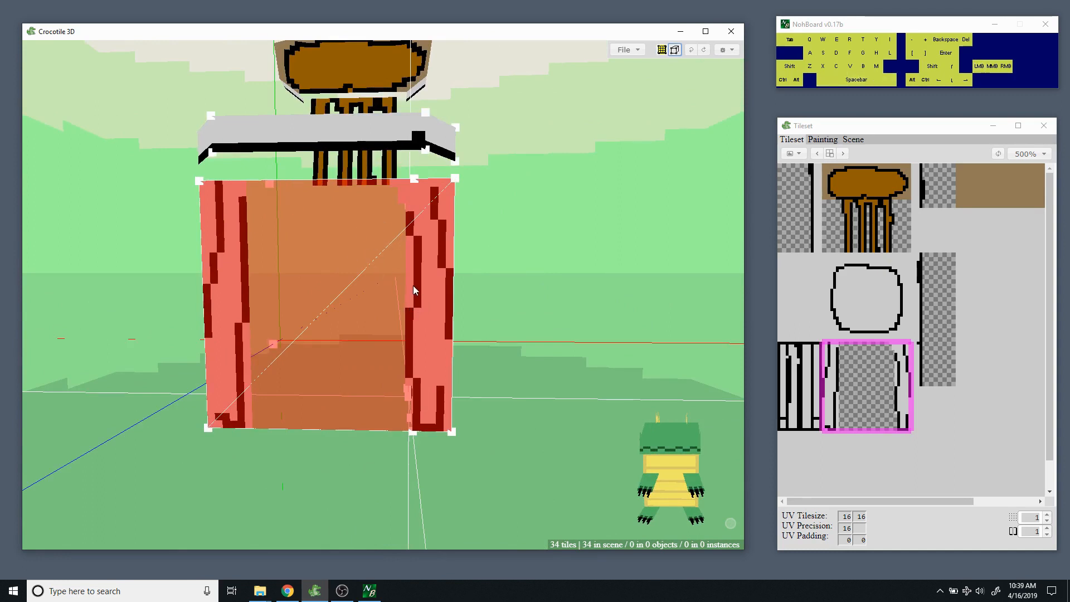
left_click(401, 289)
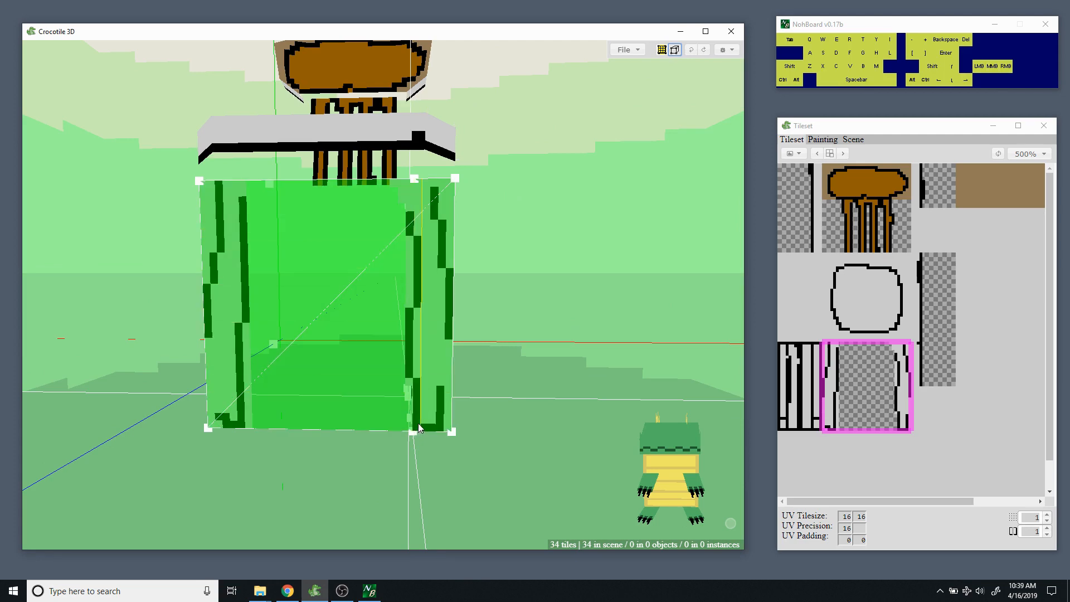
left_click_drag(419, 428, 375, 420)
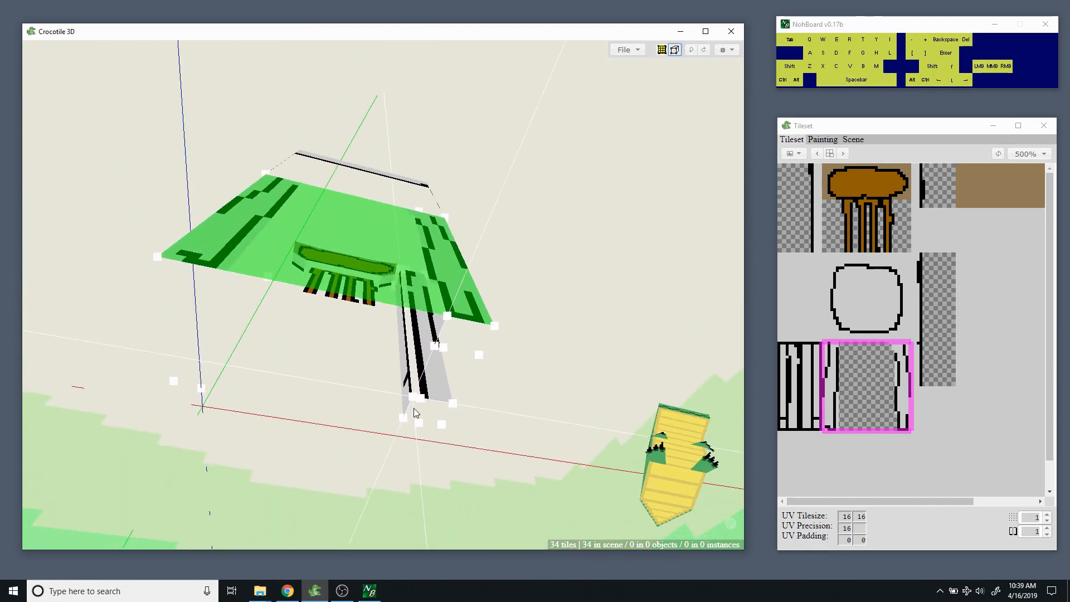
left_click_drag(427, 355, 414, 312)
right_click(428, 322)
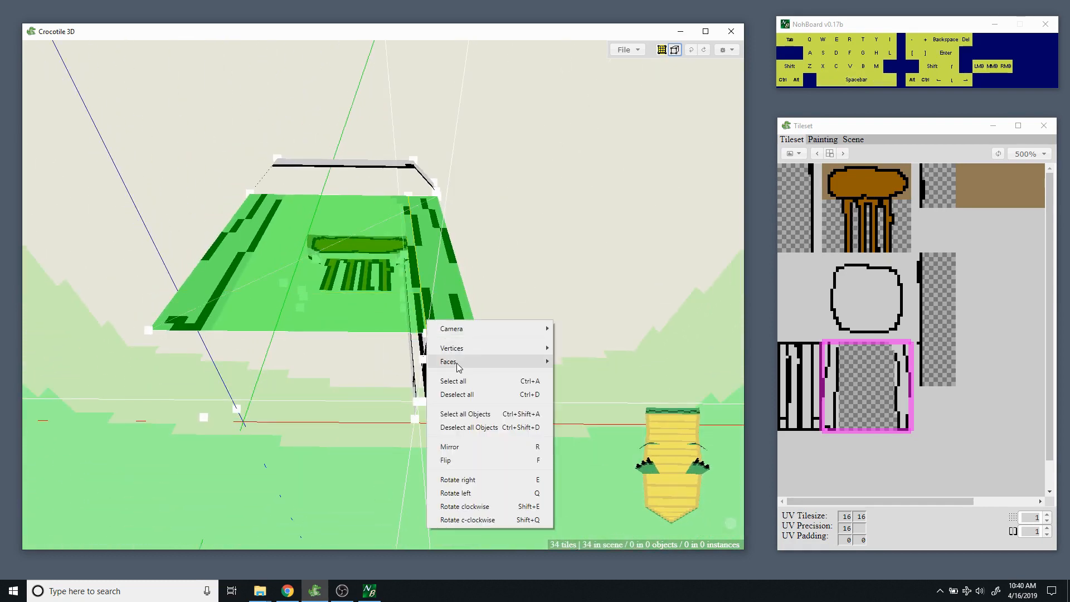
mouse_move(460, 363)
left_click(578, 429)
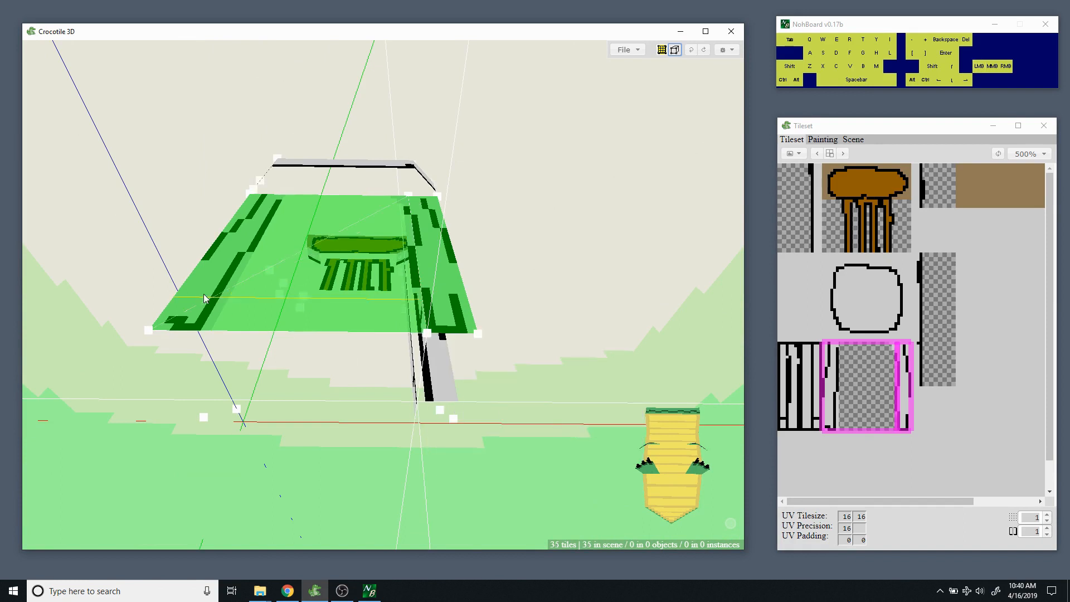
Split the same front-legs tile vertically along the inner edge of the opposite leg.
right_click(204, 326)
mouse_move(238, 368)
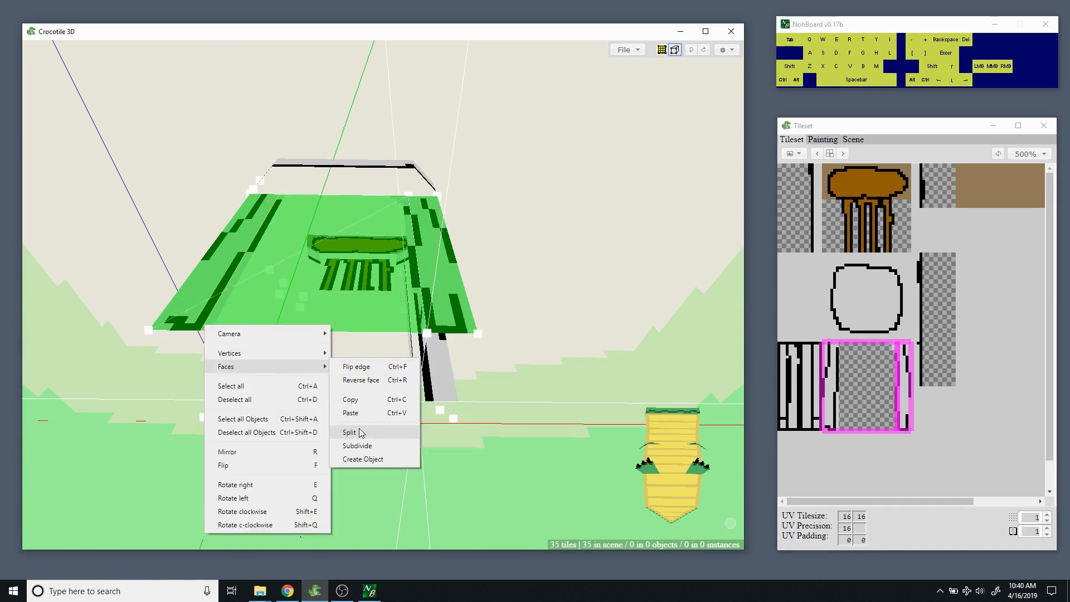
left_click(359, 435)
middle_click(326, 342)
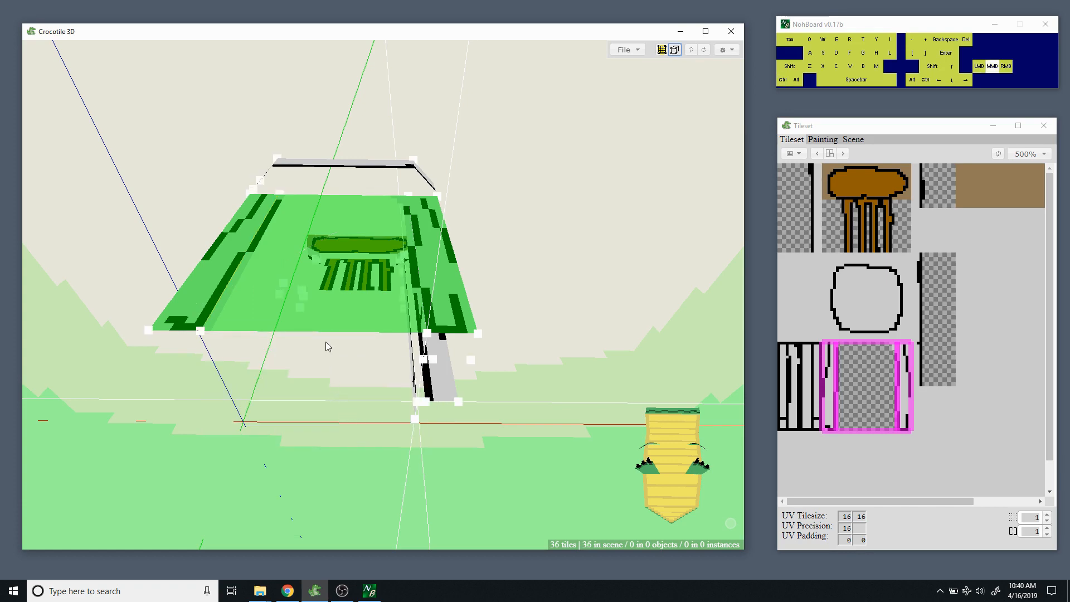
Deselect the split pieces, then delete only the transparent middle piece between the two front legs.
key("space")
left_click_drag(357, 234, 373, 319)
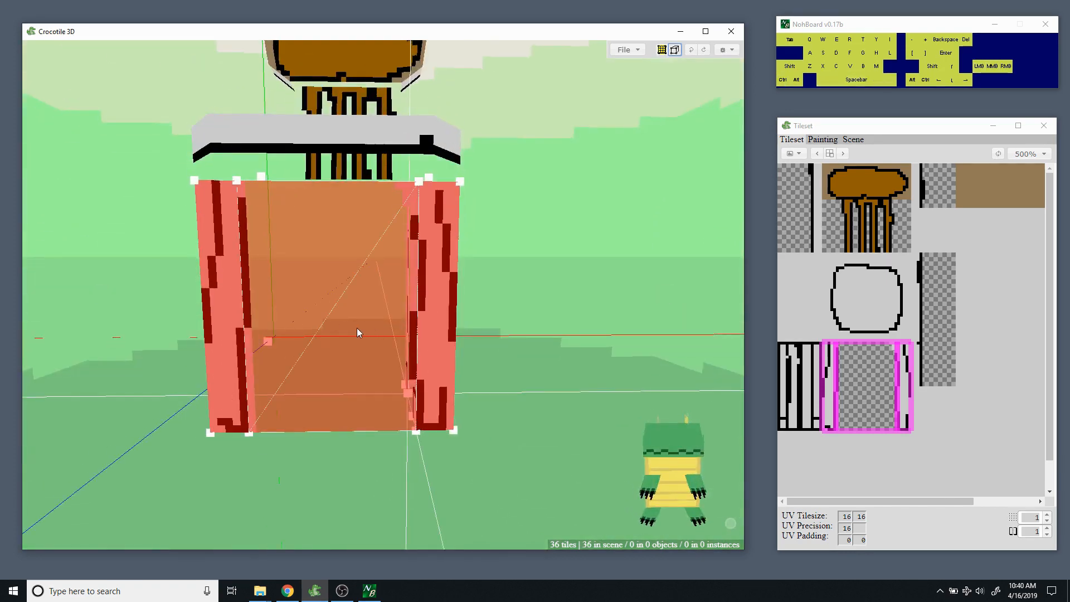
key("ctrl+d")
left_click(333, 349)
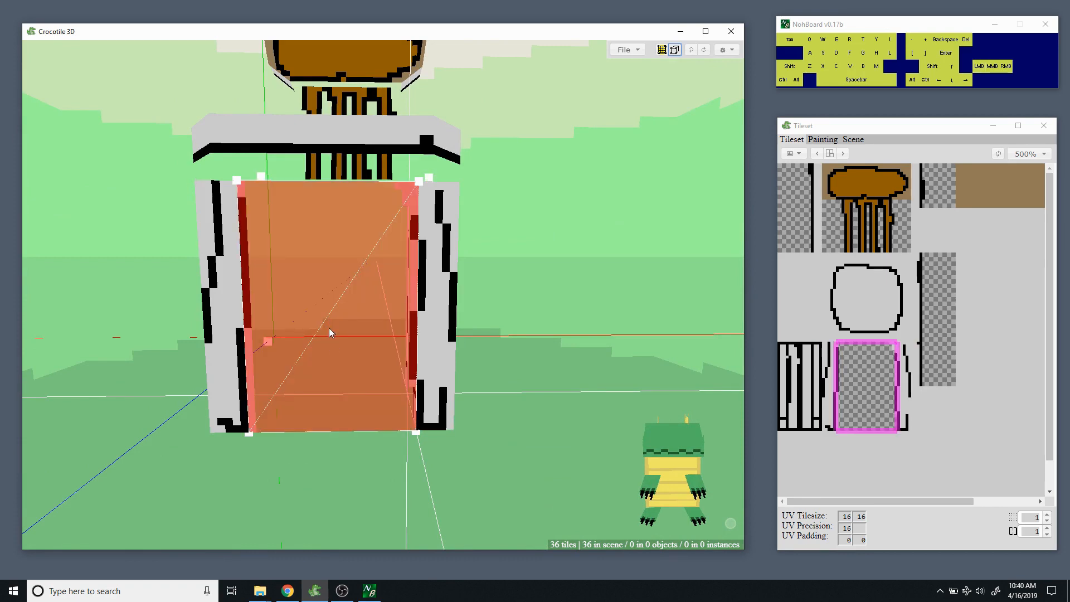
key("Delete")
Delete the unsplit full-width leg tile that still spans the gap behind the nearer leg.
key("space")
left_click_drag(354, 366, 386, 376)
key("space")
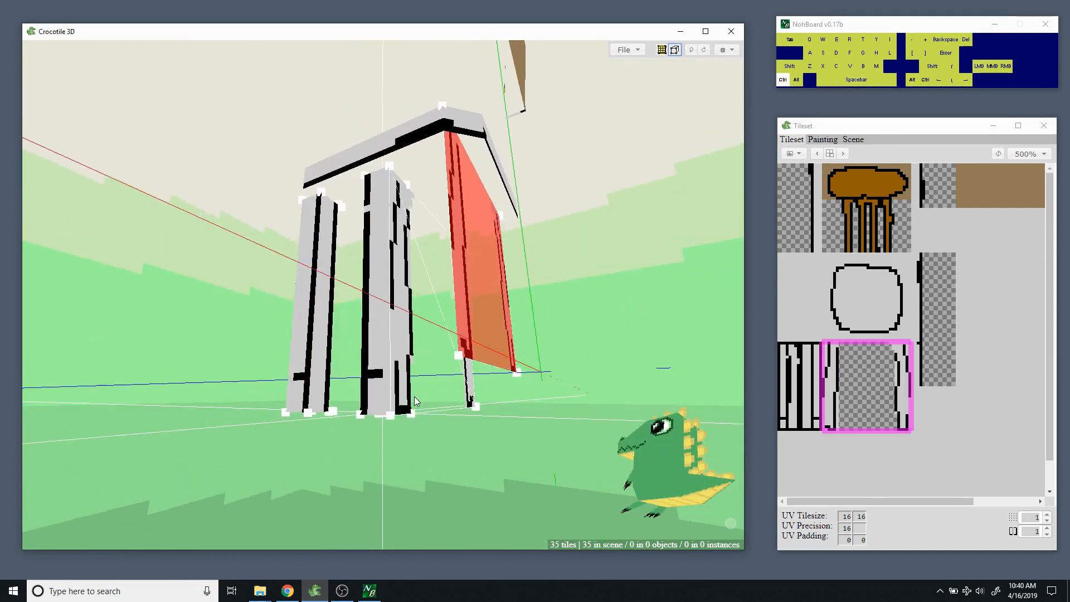
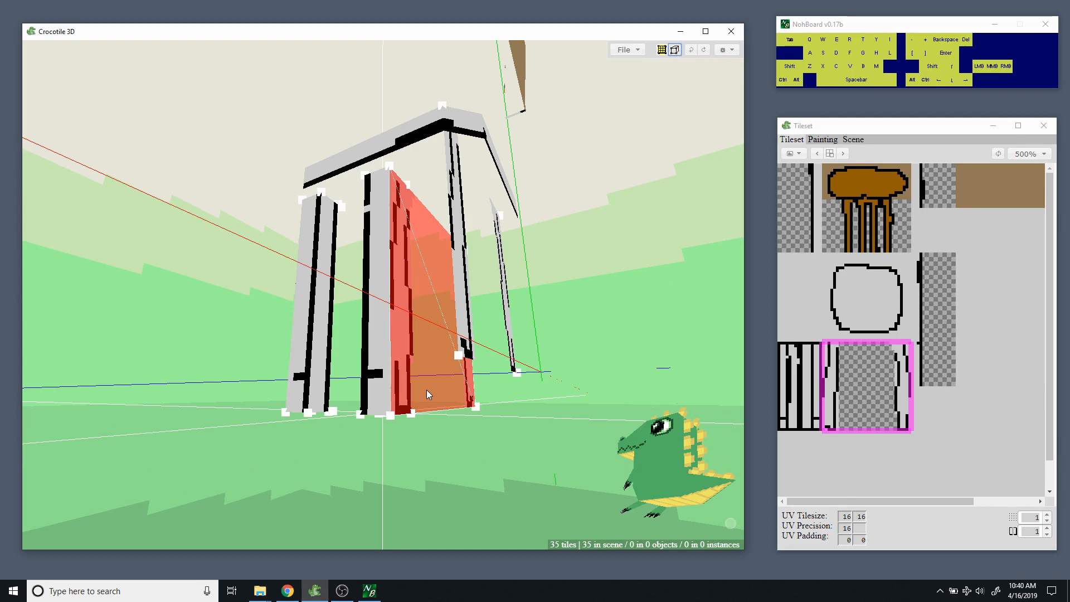
right_click(424, 376)
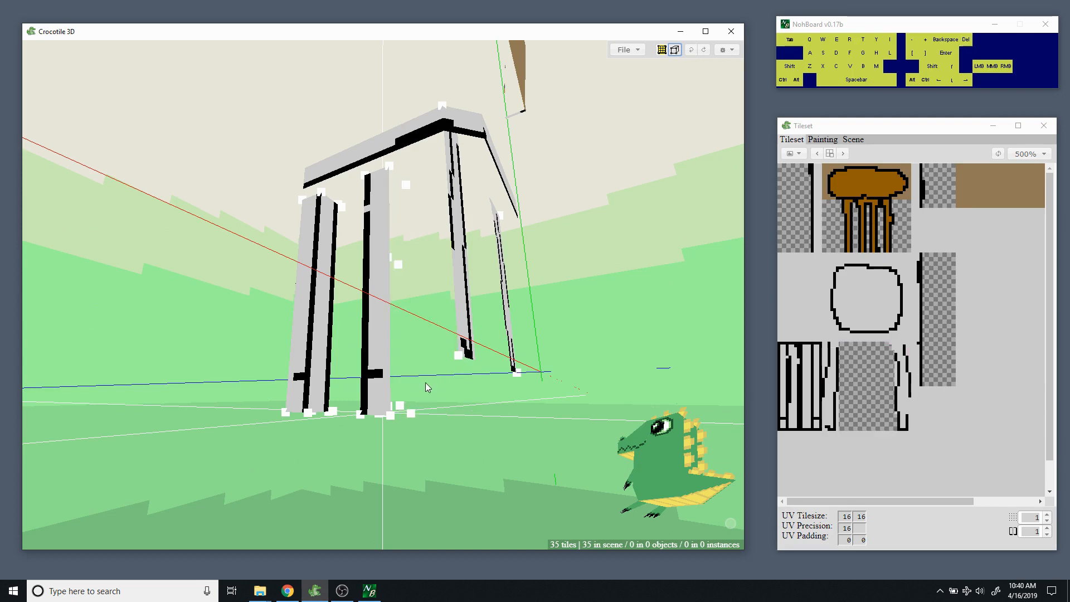
Select the top and bottom corner vertices on the leg strip's open edge and move them onto the neighbouring corner vertices.
key("space")
left_click_drag(426, 383, 335, 380)
middle_click_drag(336, 379, 319, 524)
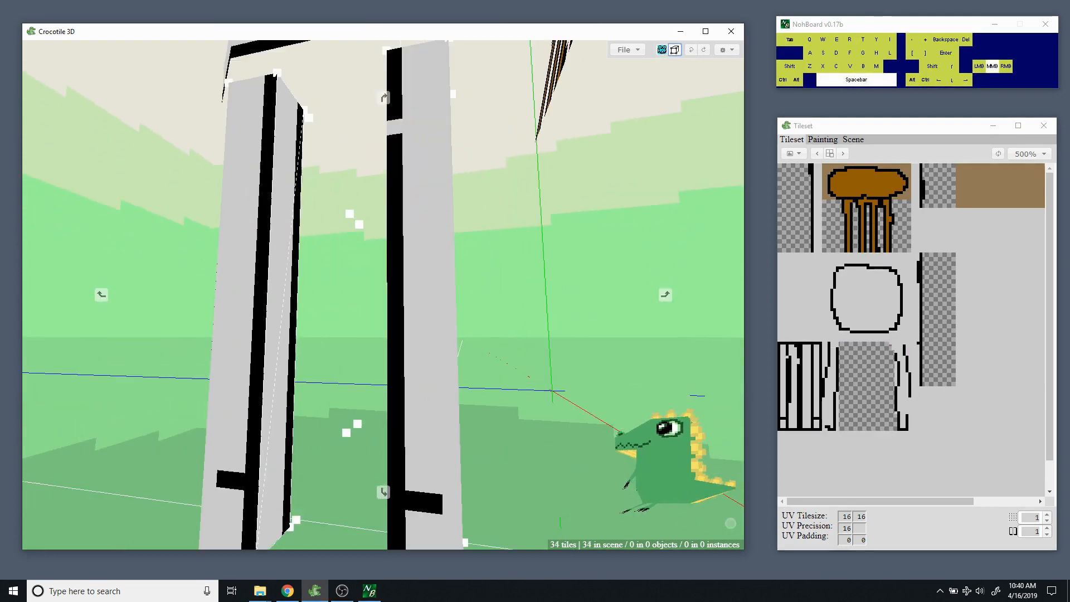
right_click_drag(319, 524, 326, 456)
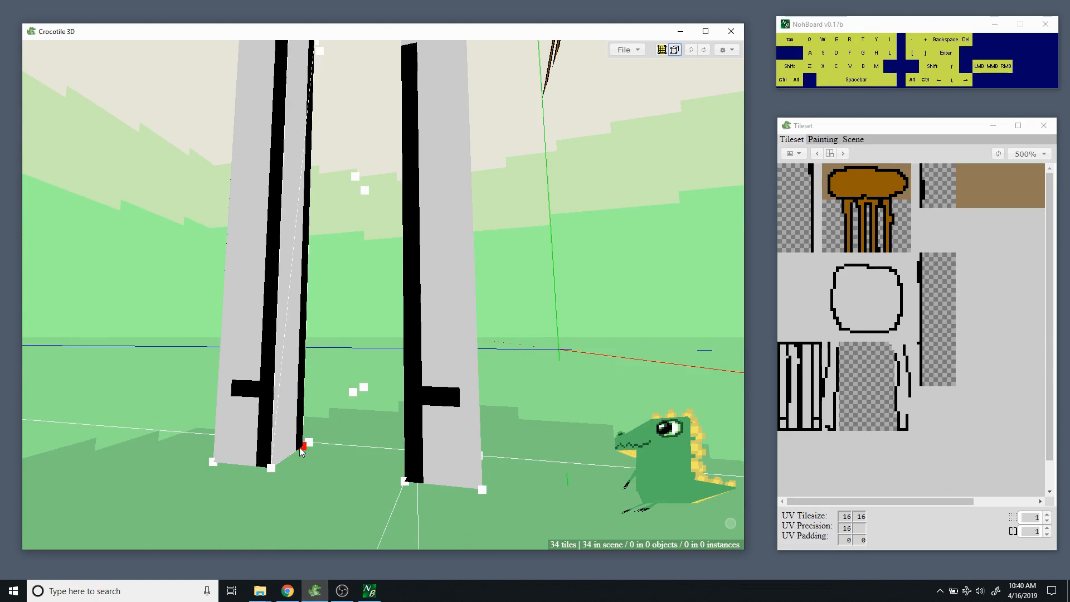
left_click(300, 448)
key("space")
left_click_drag(308, 442, 320, 369)
right_click_drag(320, 369, 326, 425)
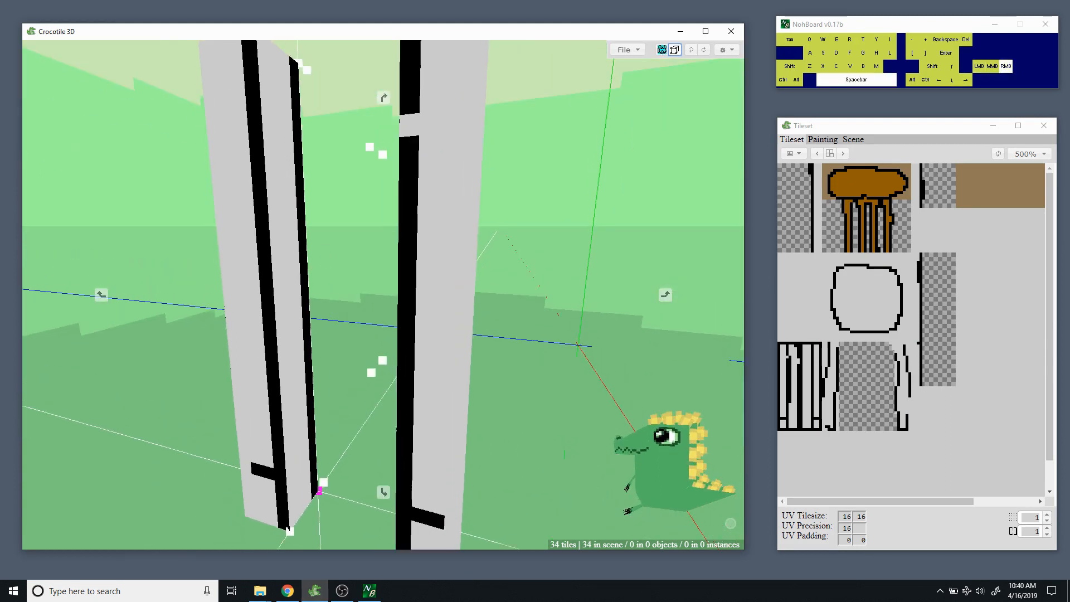
right_click_drag(305, 38, 311, 64)
key("space")
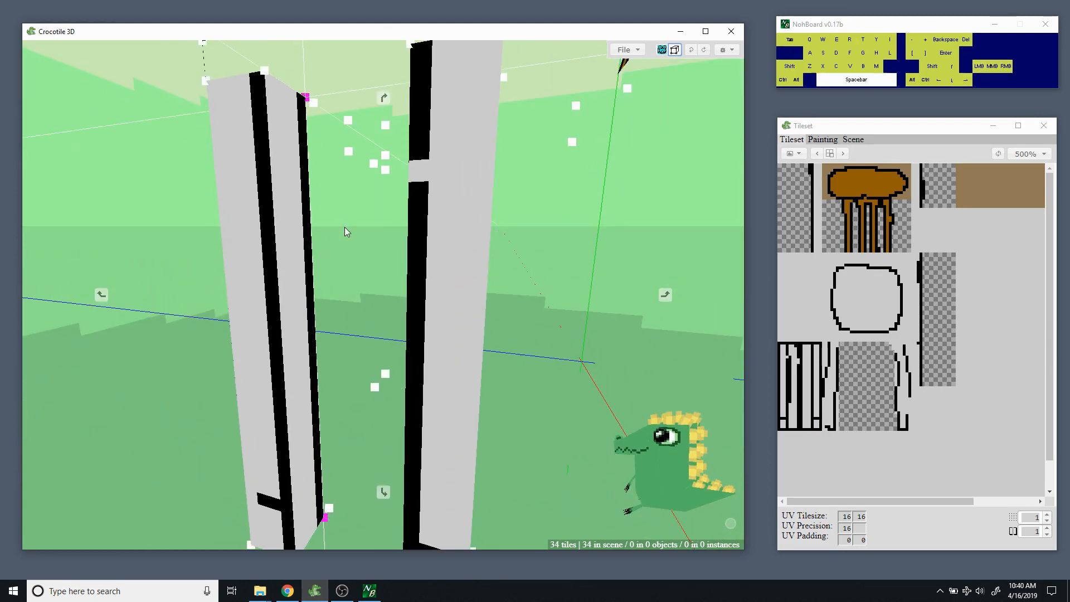
left_click_drag(345, 226, 342, 230)
key("a")
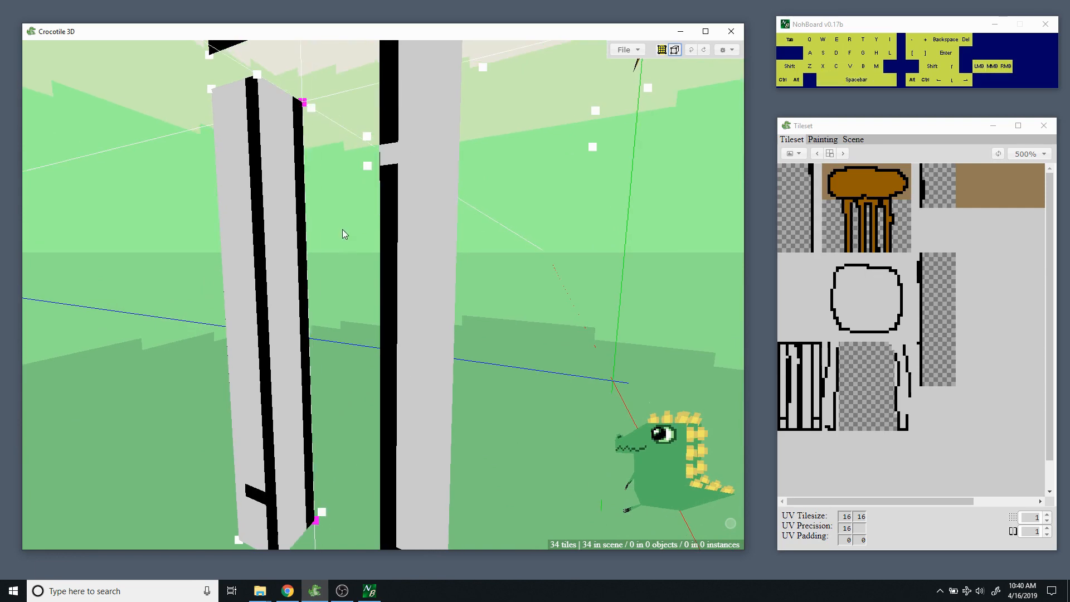
key("space+w")
key("space")
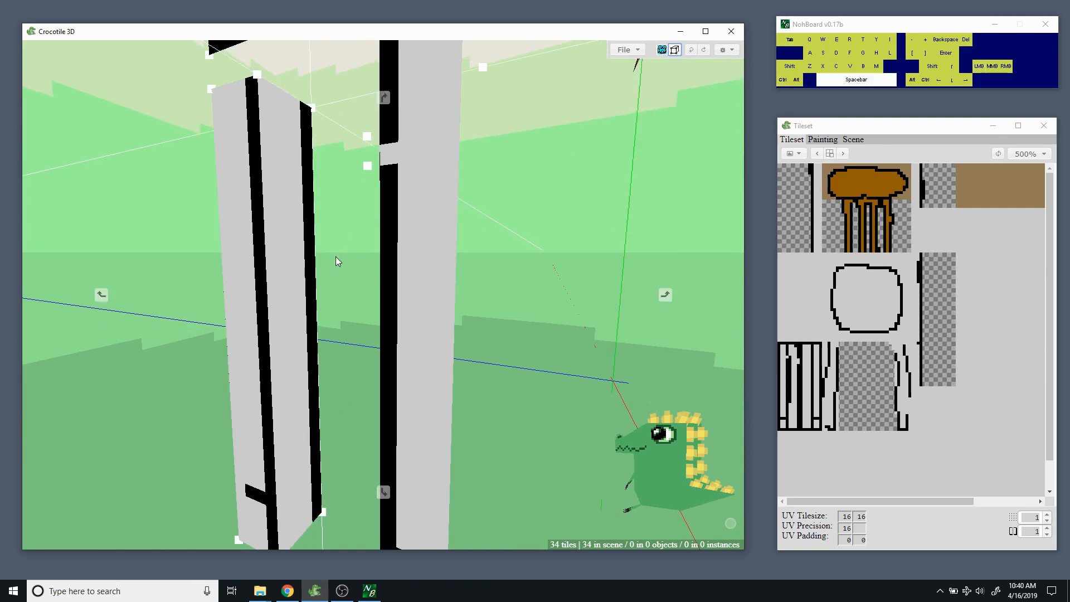
left_click_drag(335, 256, 368, 259)
right_click_drag(434, 291, 404, 251)
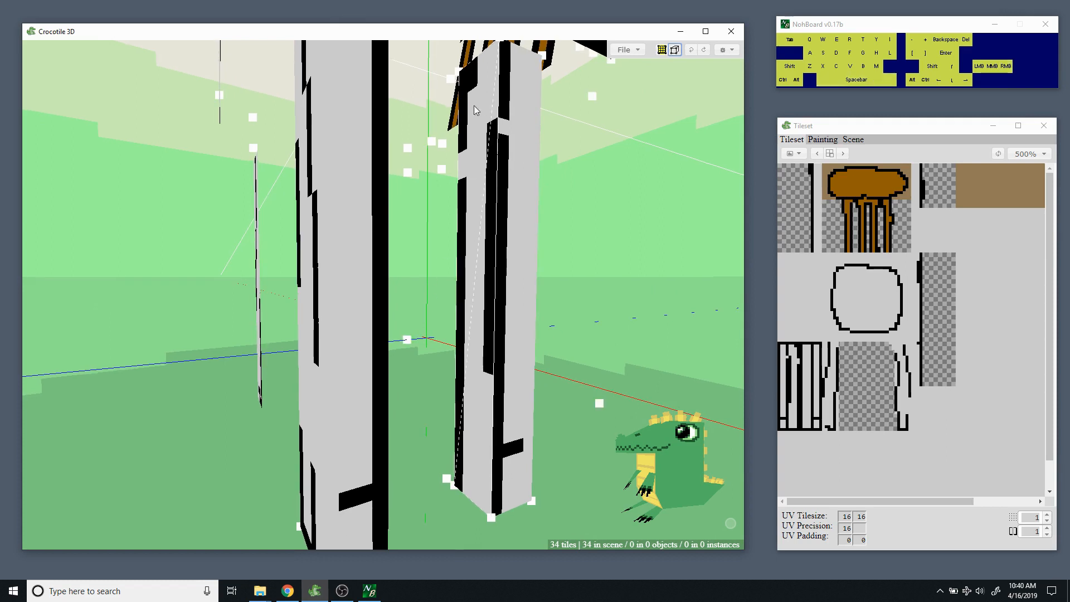
Move the gapped vertical edge of the corner pillar's face onto the adjacent corner vertices.
left_click(465, 69)
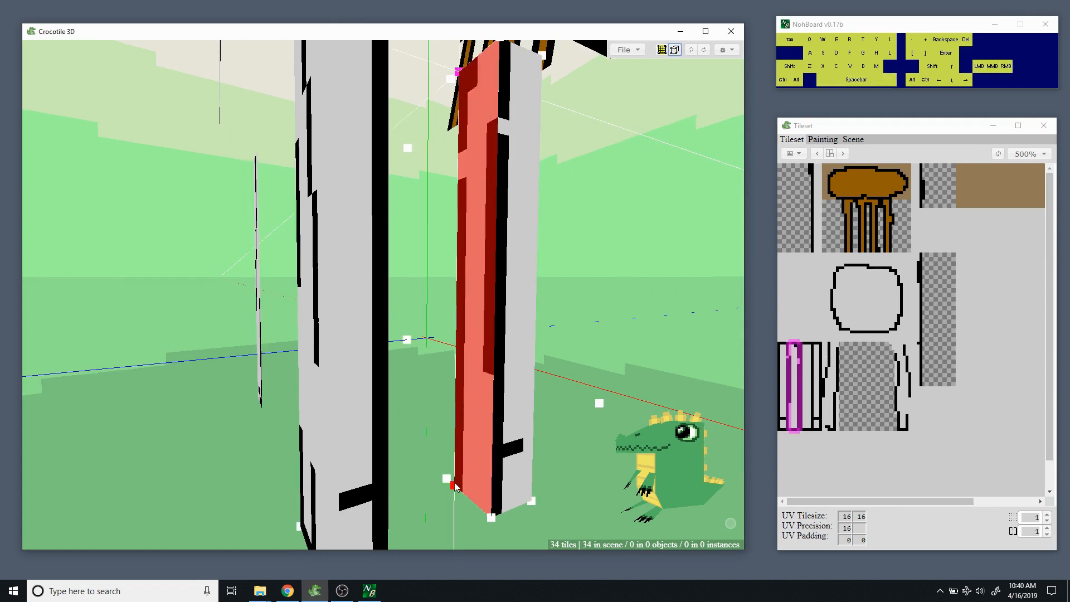
key("space")
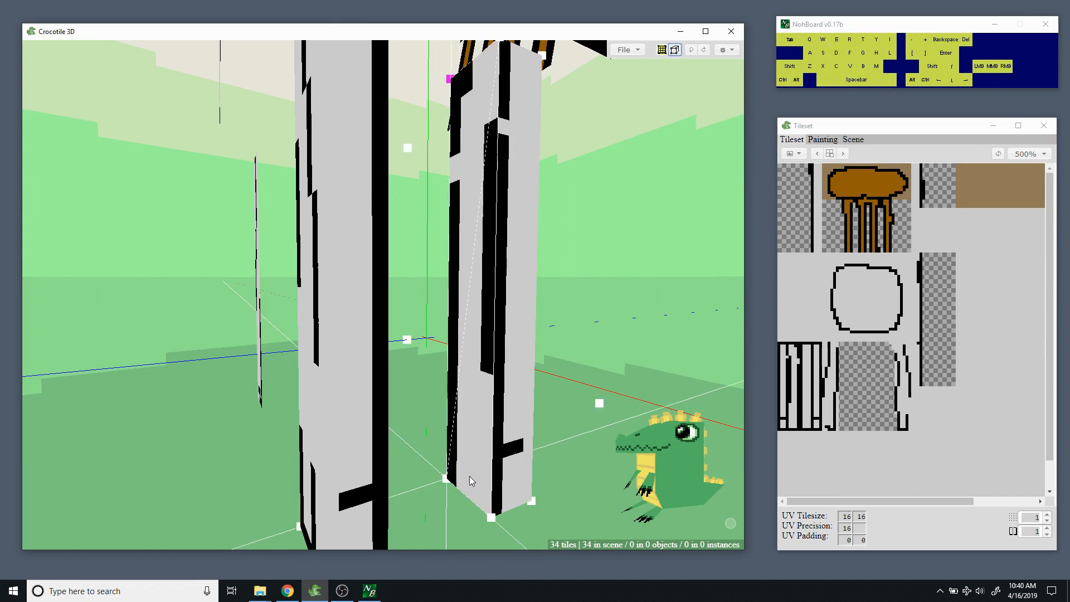
key("ctrl+z")
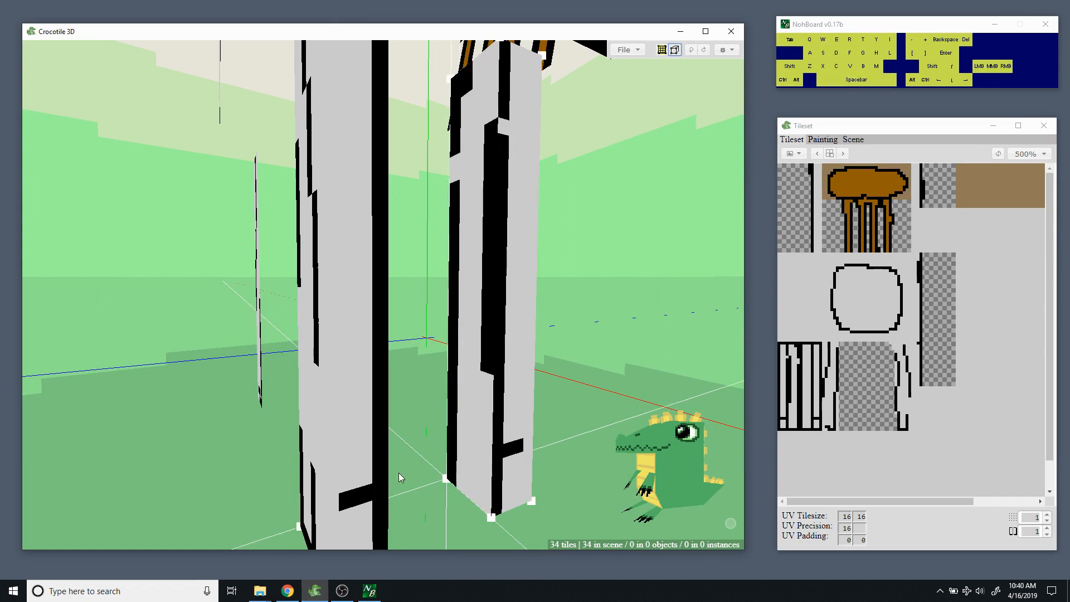
Delete the full-width wall face with the transparent middle that spans the side beneath the roof piece.
key("space")
left_click_drag(399, 473, 502, 473)
left_click_drag(501, 368, 313, 396)
scroll(372, 418, "down", 3)
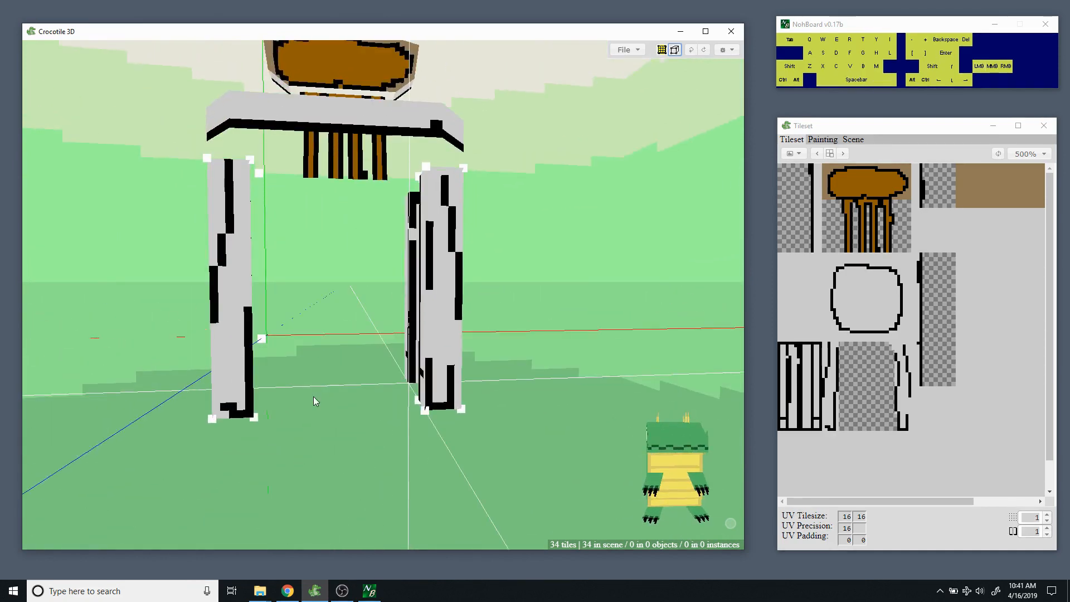
left_click_drag(336, 389, 410, 268)
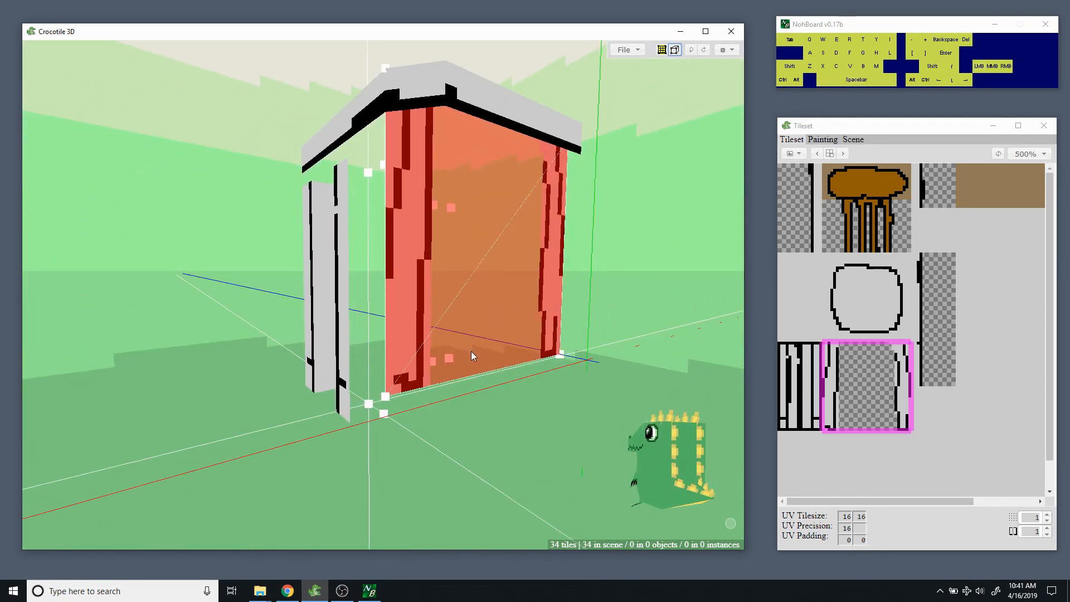
key("Delete")
Shift the two faces of the rear corner pillar sideways beneath the roof piece and deselect them.
left_click_drag(443, 351, 398, 383, "space")
left_click_drag(389, 457, 126, 360, "shift")
left_click_drag(497, 430, 450, 439)
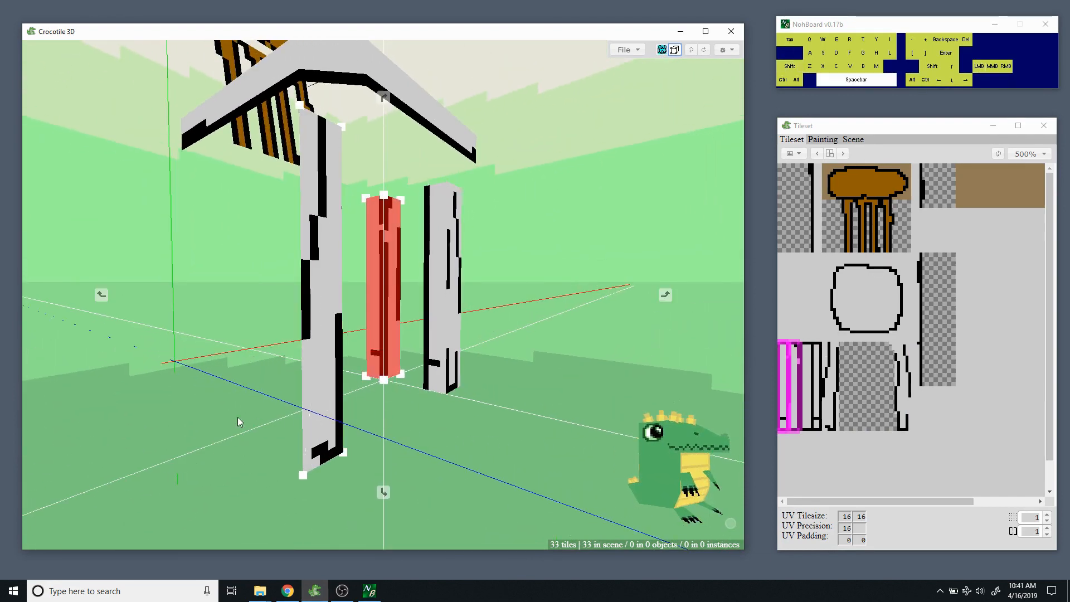
left_click_drag(238, 417, 397, 280)
key("a")
key("a")
key("a")
key("a")
key("a")
key("a")
key("a")
key("d")
key("ctrl+d")
Select all the faces of the three pillars, leaving the roof piece unselected.
scroll(206, 367, "up", 2)
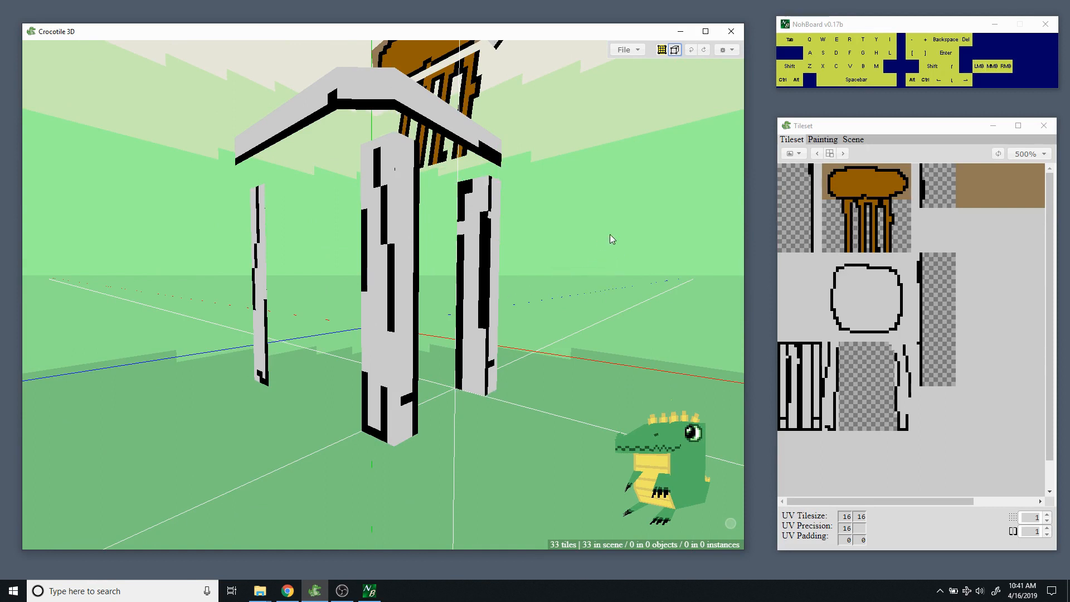
key("Caps_Lock")
left_click_drag(605, 249, 235, 345, "shift")
left_click_drag(611, 305, 188, 468, "shift")
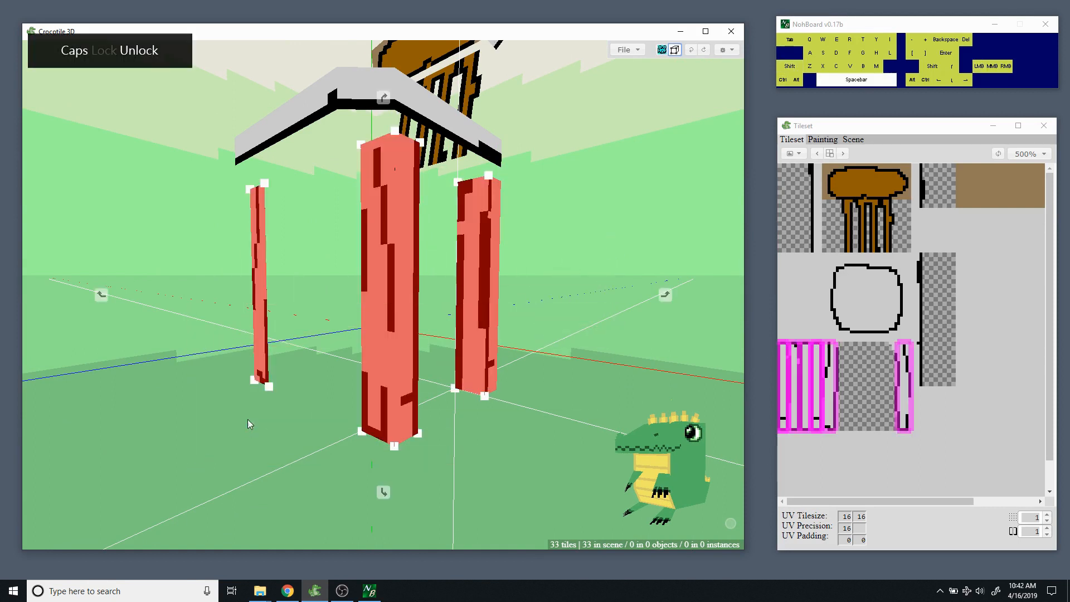
mouse_move(248, 419)
left_mouse_down()
mouse_move(446, 423)
mouse_move(379, 410)
mouse_move(156, 418)
mouse_move(151, 384)
mouse_move(83, 410)
mouse_move(66, 404)
mouse_move(45, 434)
mouse_move(233, 412)
left_mouse_up()
Split the two outward faces of the nearest corner pillar horizontally at mid-height.
key("space")
left_click_drag(342, 383, 448, 376)
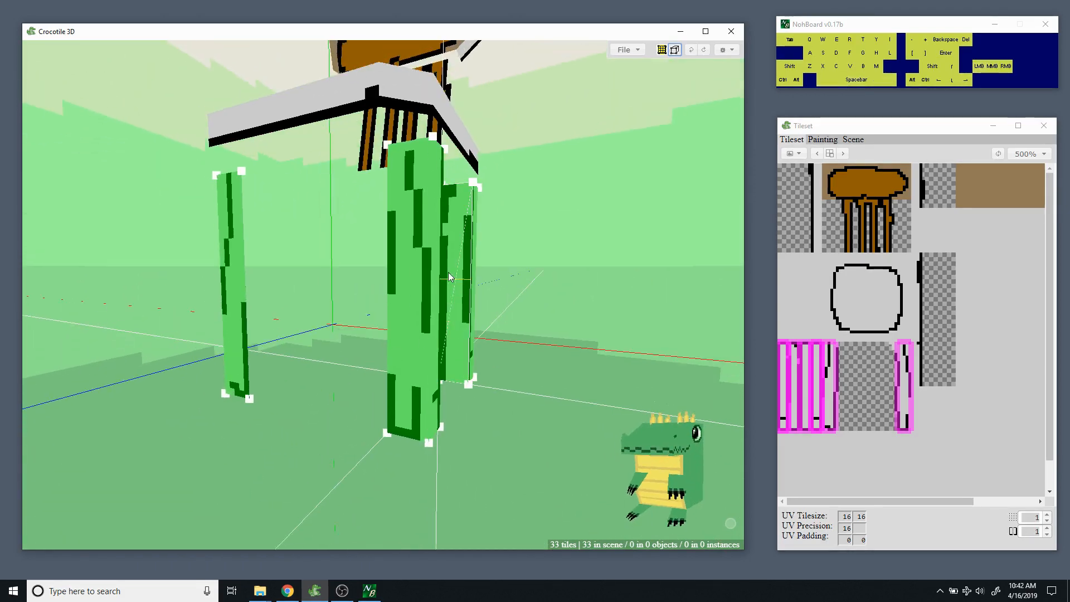
right_click(427, 250)
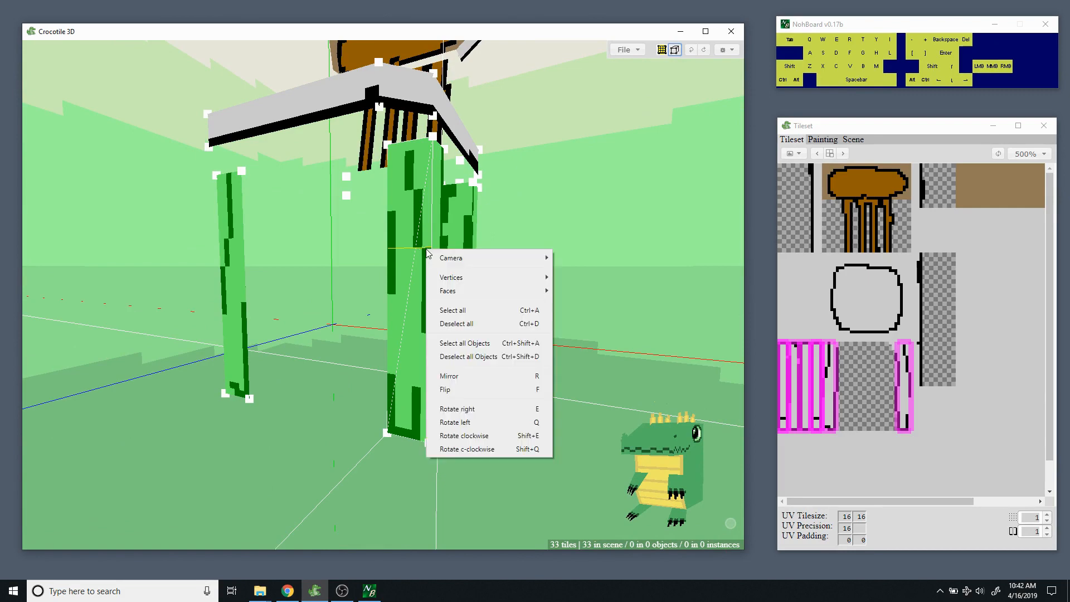
mouse_move(469, 286)
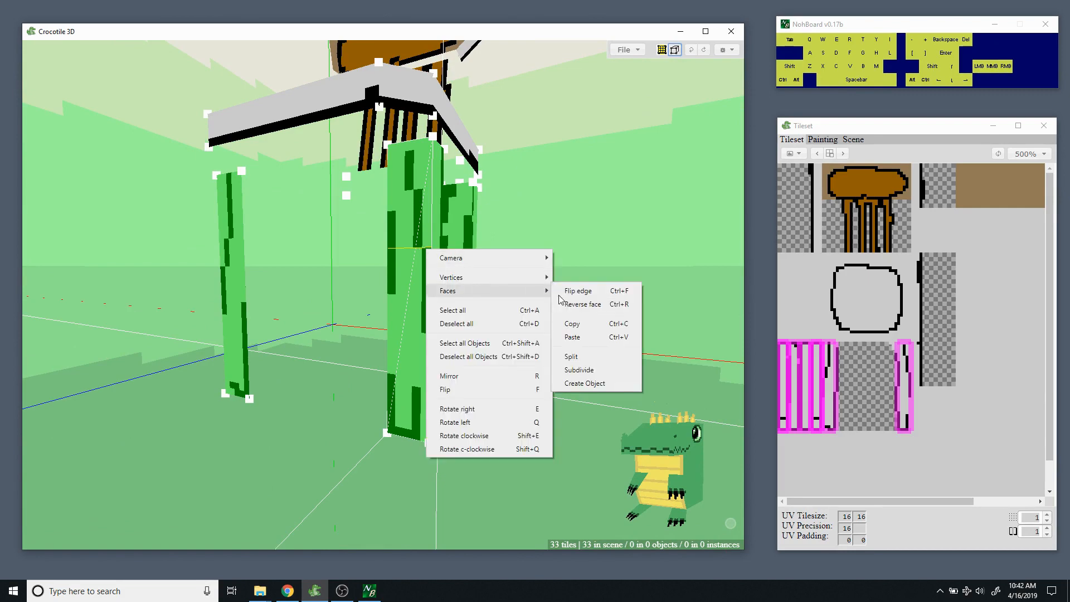
left_click(571, 356)
key("space")
left_click_drag(391, 279, 366, 269)
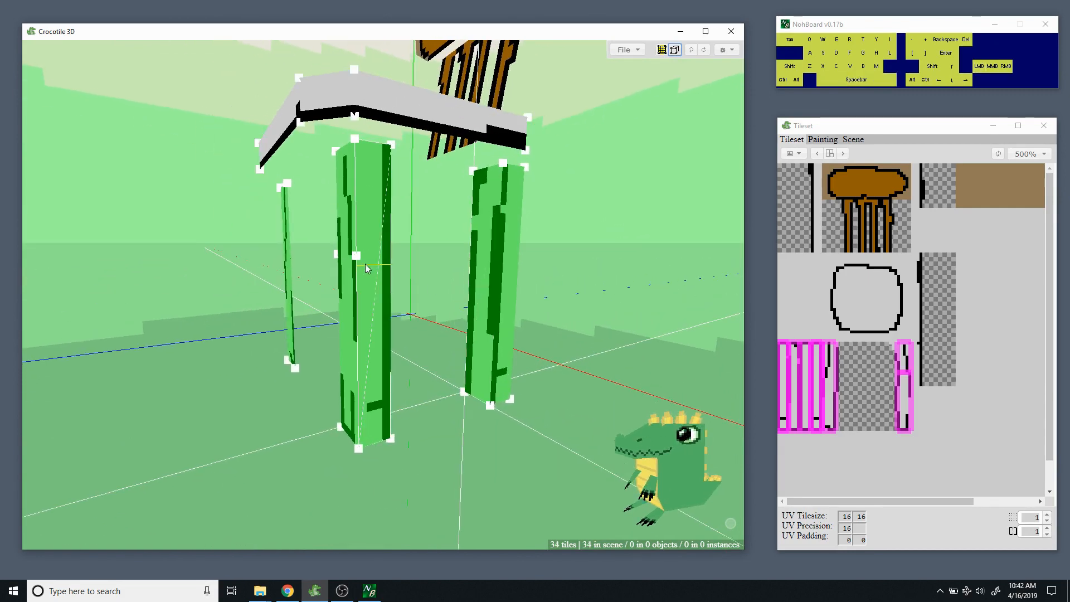
right_click(365, 265)
mouse_move(449, 304)
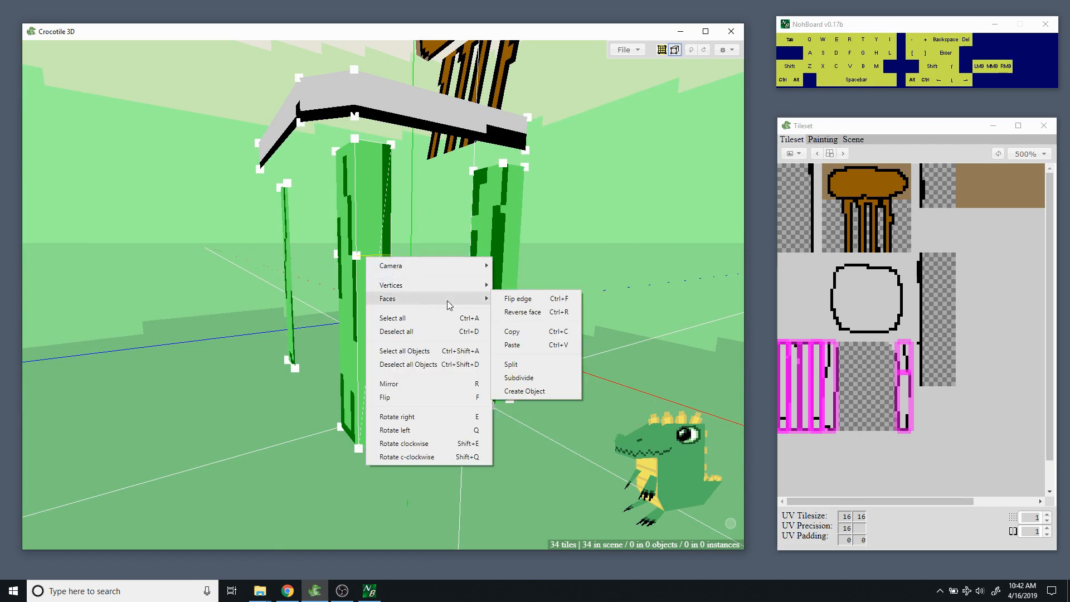
left_click(537, 362)
Split the remaining two faces of the same four-sided corner pillar horizontally at mid-height.
key("space")
left_click_drag(356, 274, 336, 264)
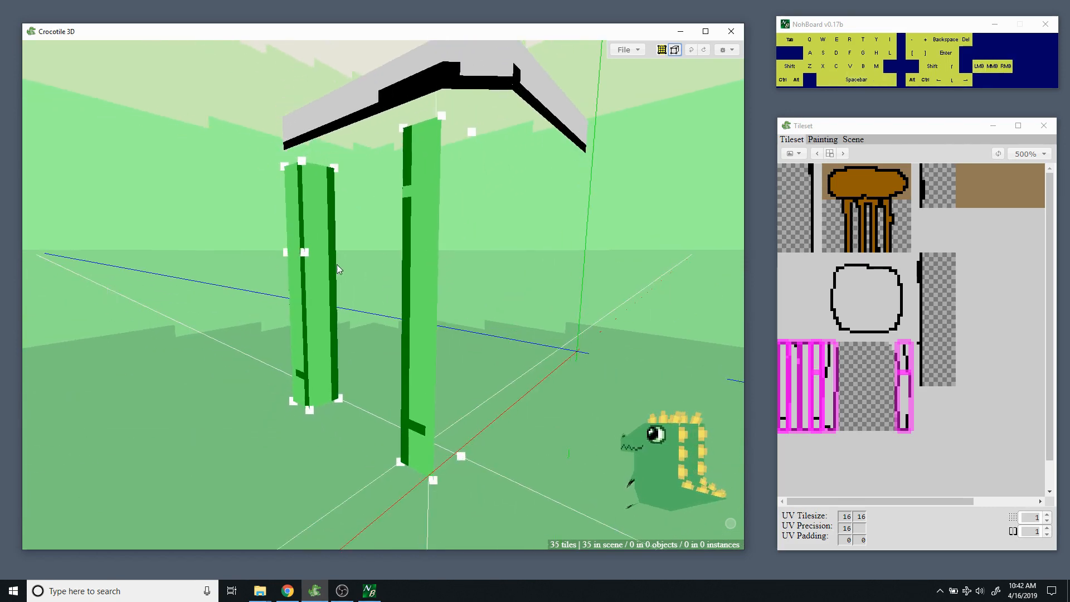
right_click(323, 252)
mouse_move(360, 296)
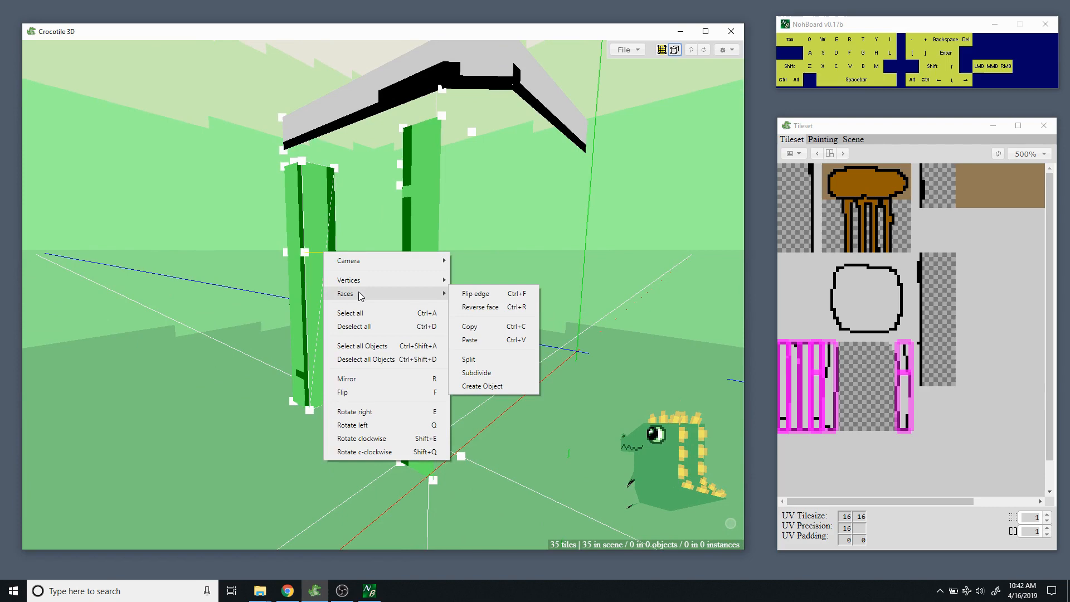
left_click(475, 360)
key("space")
left_click_drag(476, 360, 453, 273)
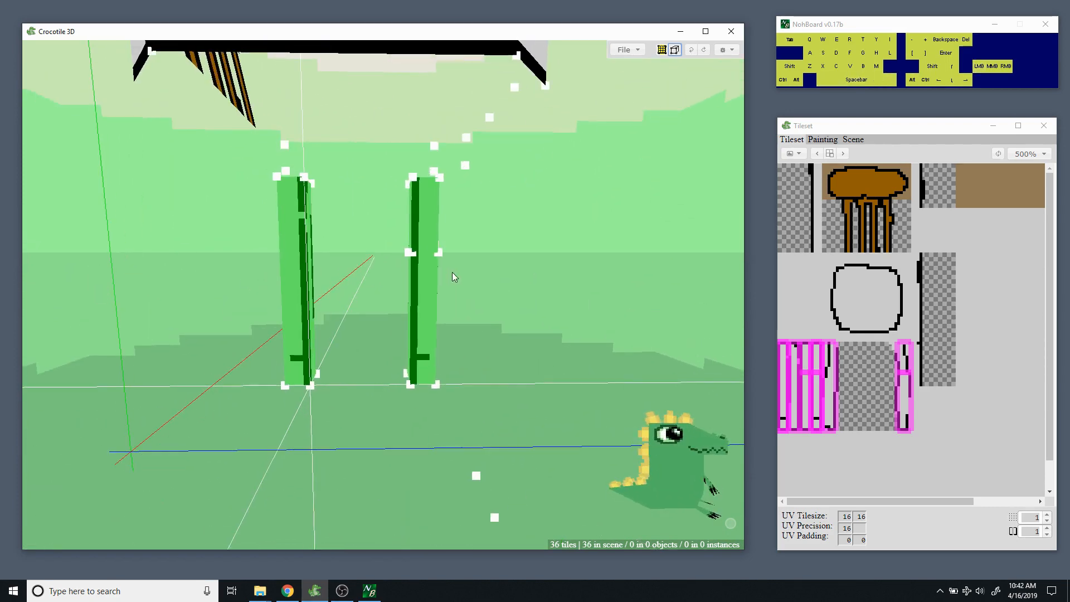
scroll(456, 253, "up", 5)
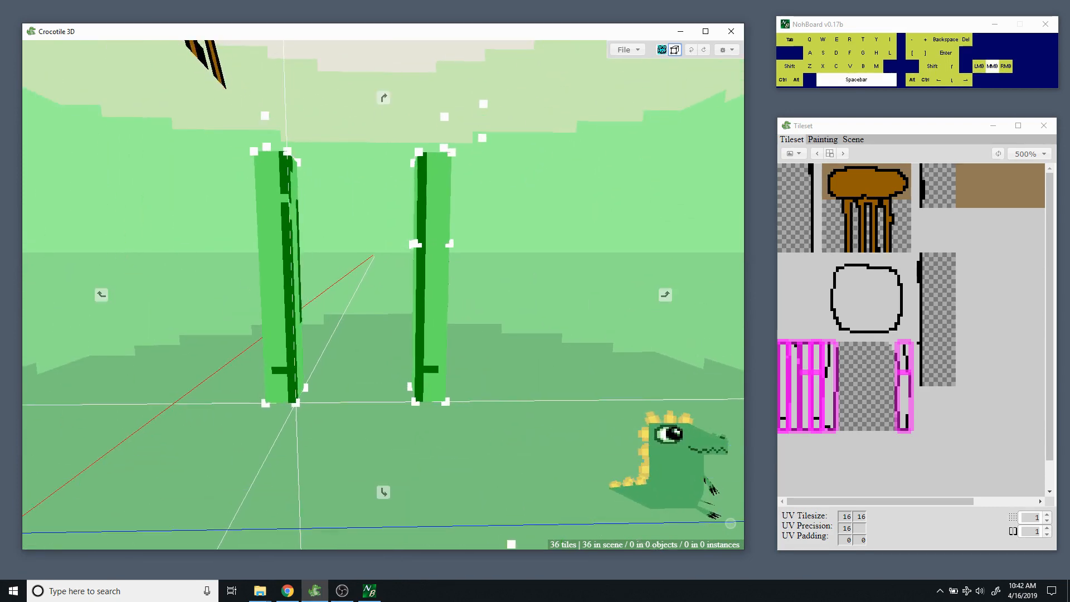
right_click(458, 225)
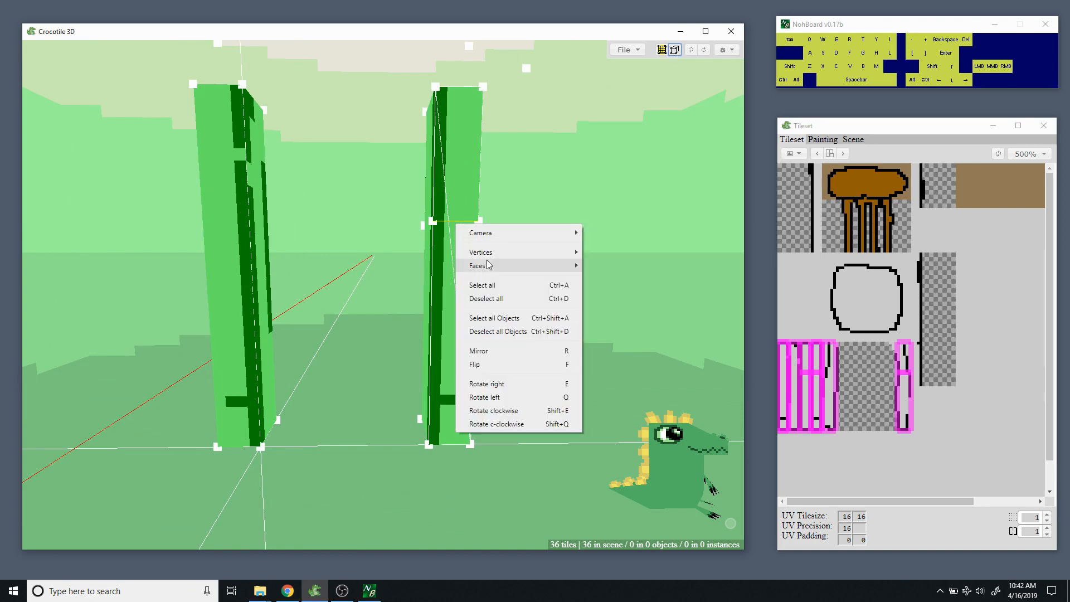
mouse_move(496, 265)
left_click(626, 332)
Split two adjoining faces of the second, three-sided pillar horizontally at about half its height.
key("space")
left_click_drag(591, 288, 573, 225)
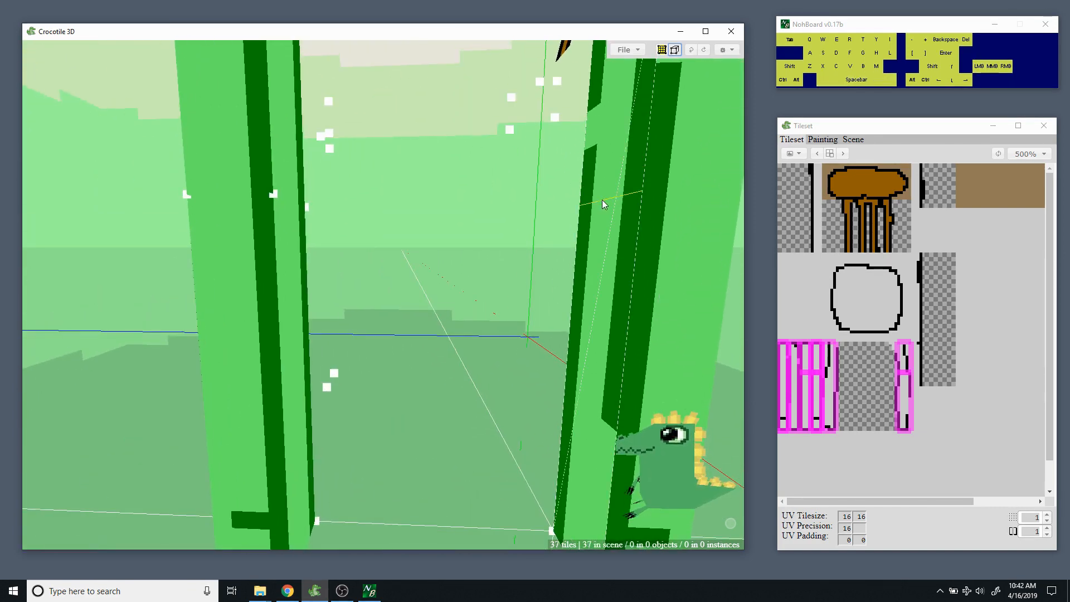
middle_click_drag(602, 200, 602, 289)
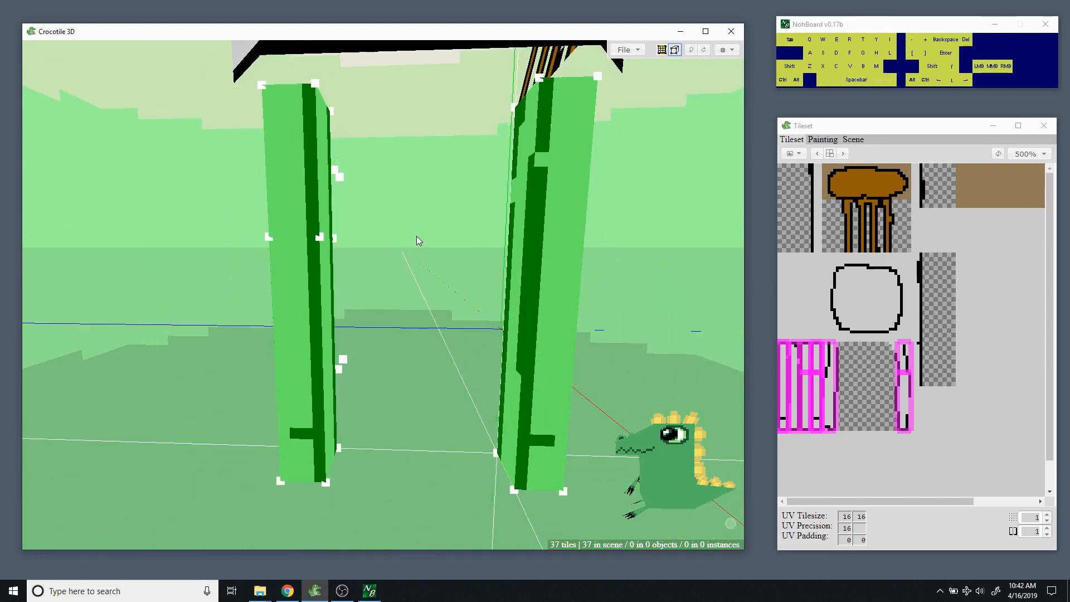
right_click(552, 233)
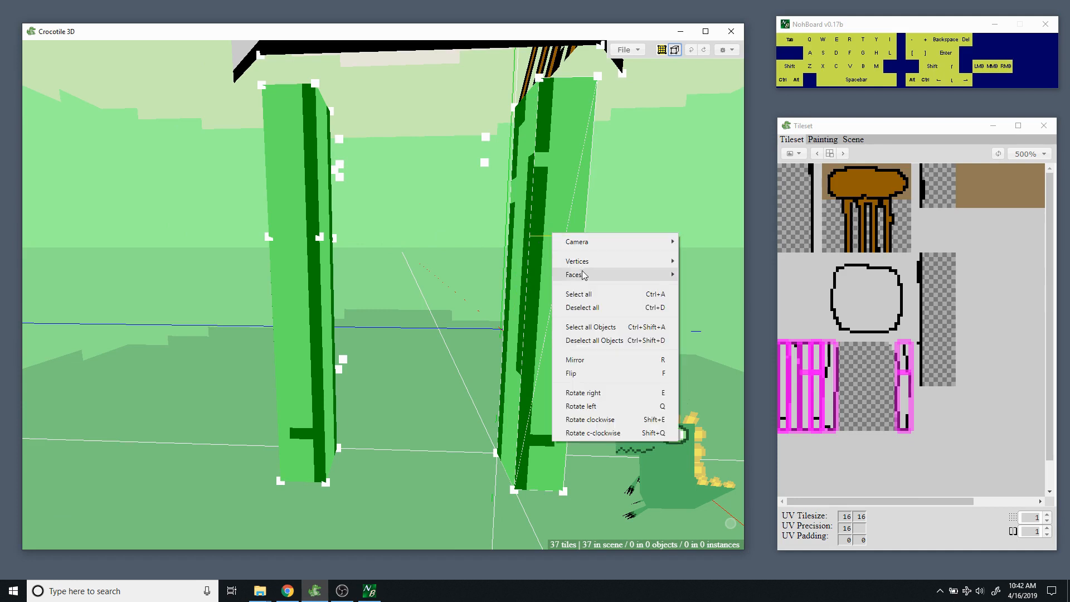
mouse_move(585, 277)
left_click(724, 340)
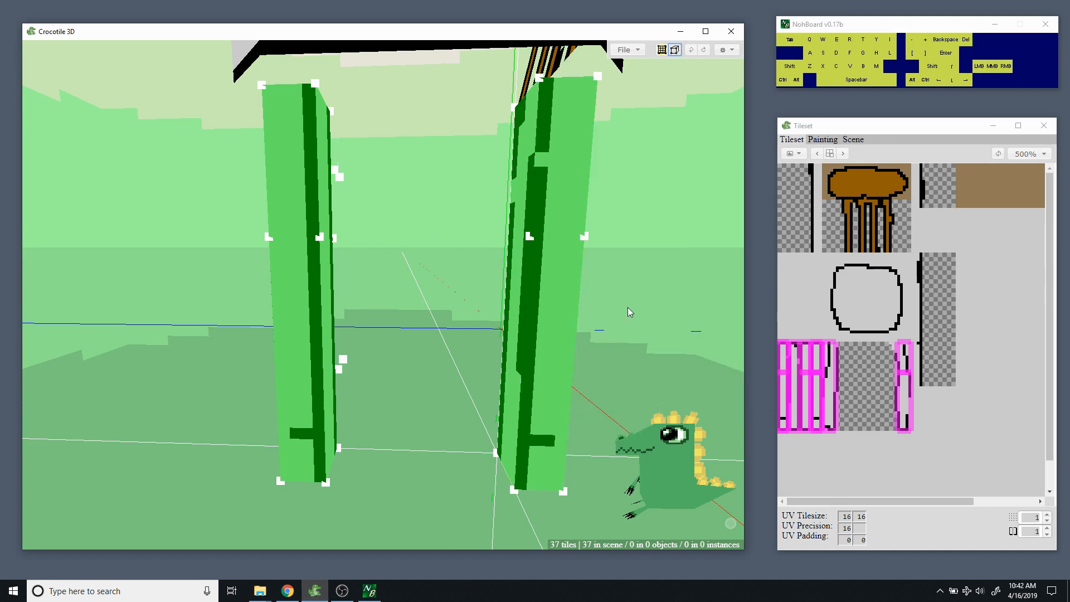
right_click(518, 244)
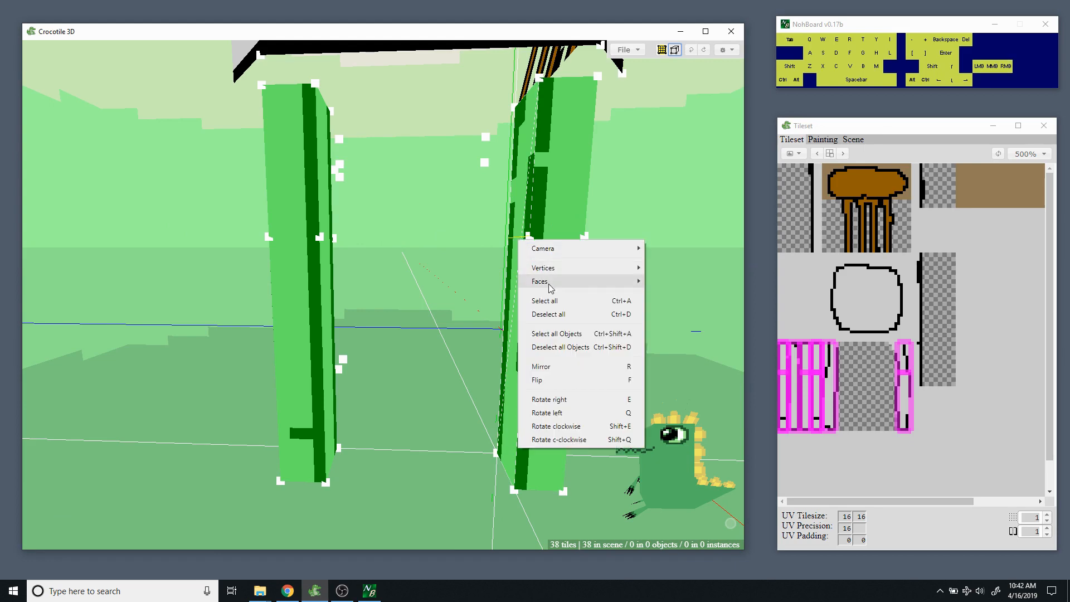
mouse_move(628, 281)
left_click(663, 347)
Split the third face of the three-sided pillar horizontally at mid-height.
key("space")
left_click_drag(657, 342, 510, 280)
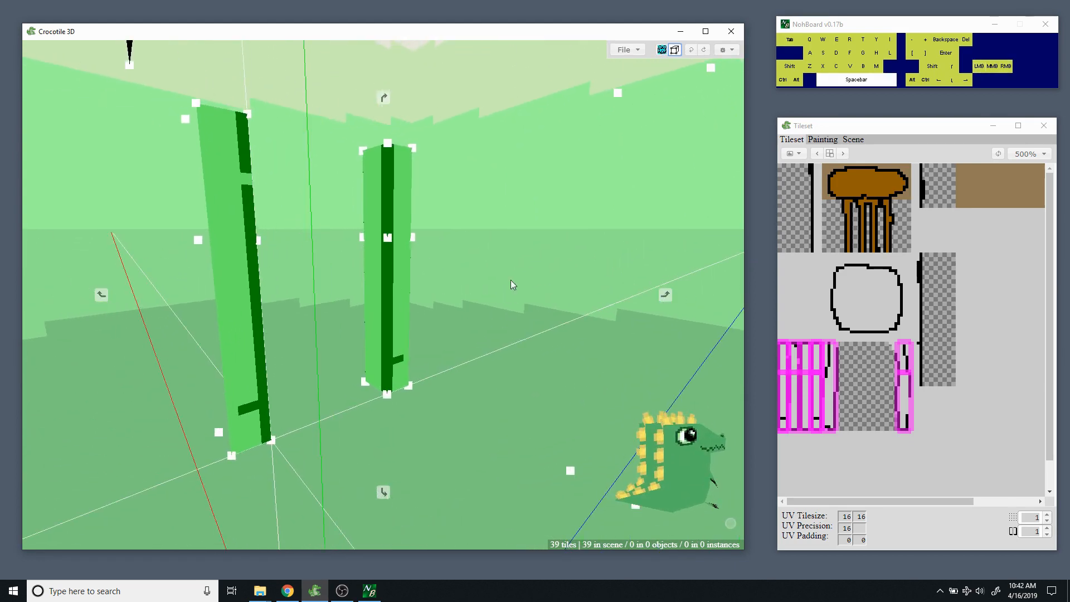
right_click(245, 248)
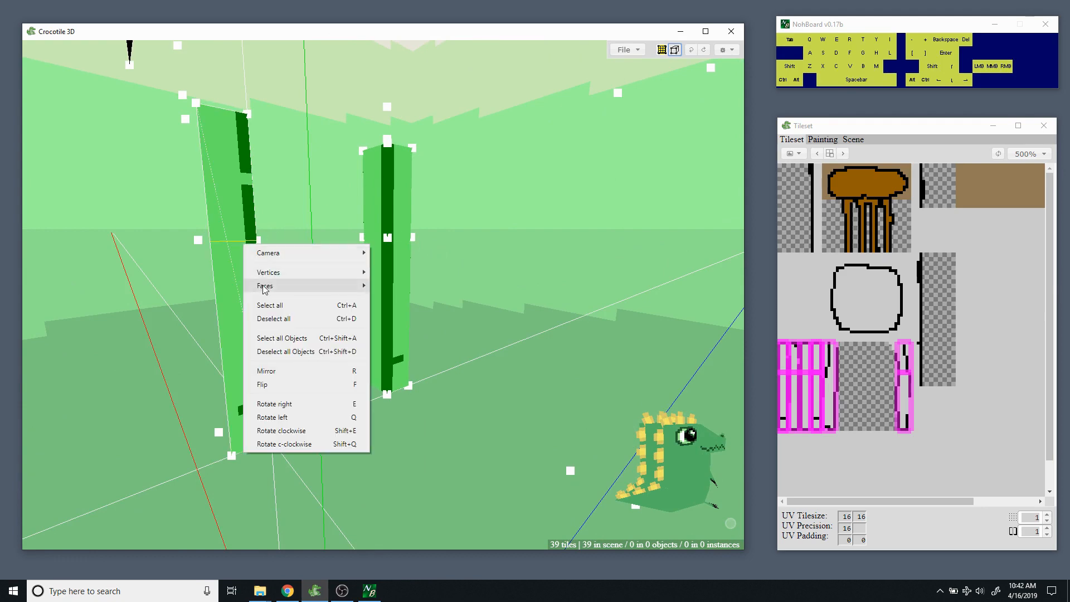
mouse_move(262, 287)
left_click(403, 350)
Examine the pillars from several sides for faces that still lack a mid-height split.
key("space")
left_click_drag(406, 345, 614, 302)
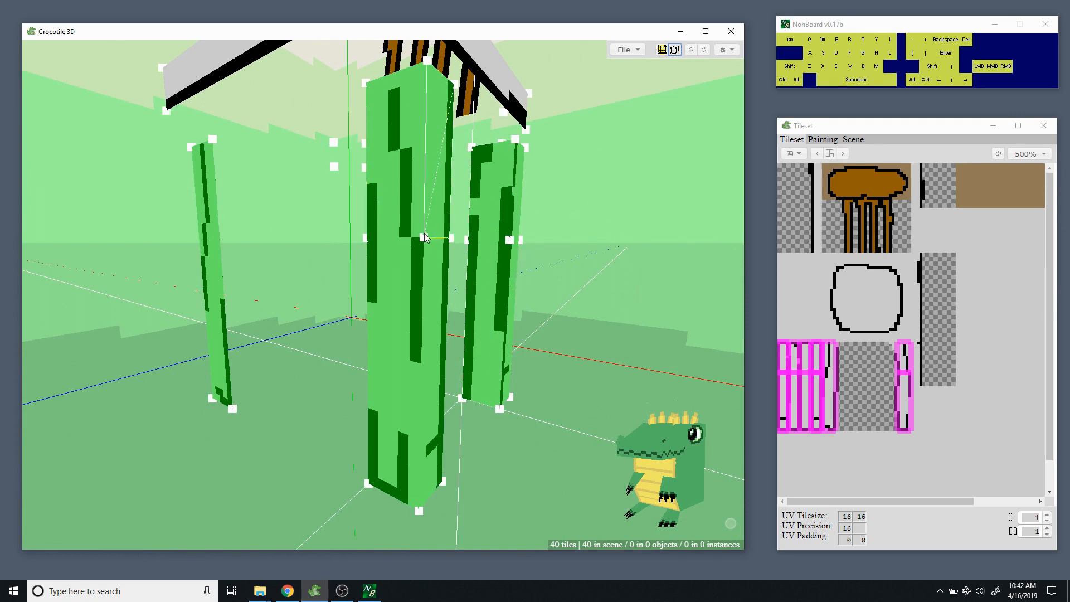
key("space")
left_click_drag(359, 266, 412, 206)
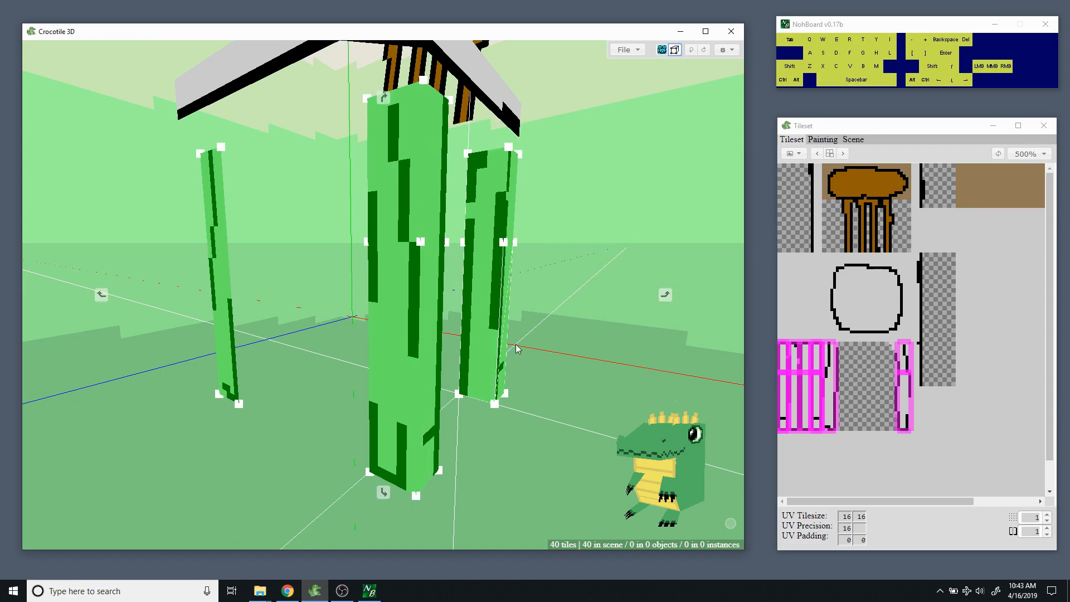
left_click_drag(517, 349, 529, 343)
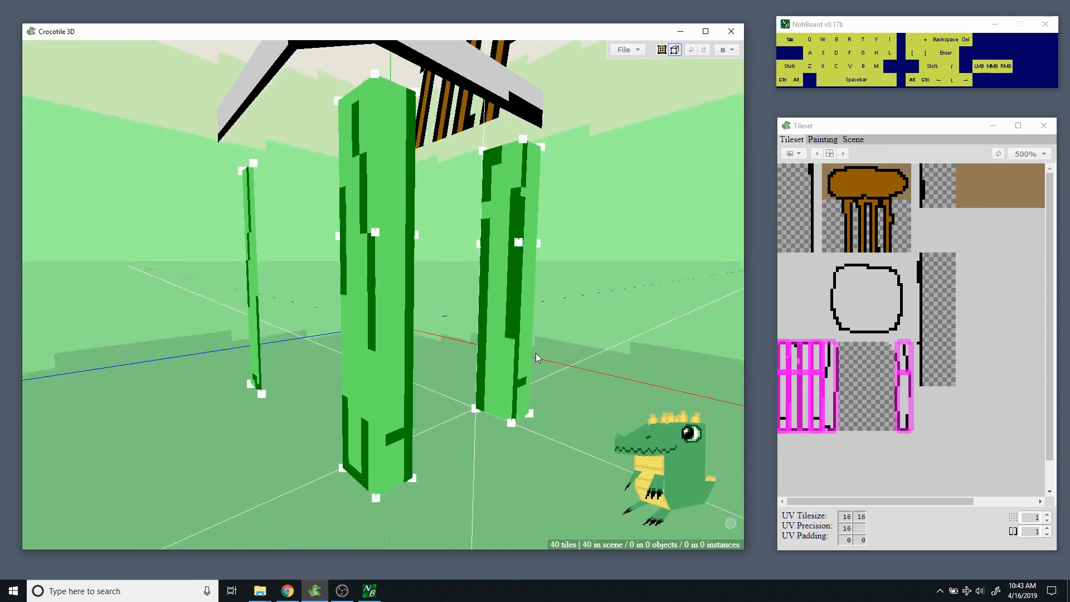
key("space")
left_click_drag(452, 336, 471, 309)
key("space")
left_click_drag(449, 299, 490, 323)
right_click_drag(490, 324, 463, 305)
left_click_drag(472, 316, 288, 265)
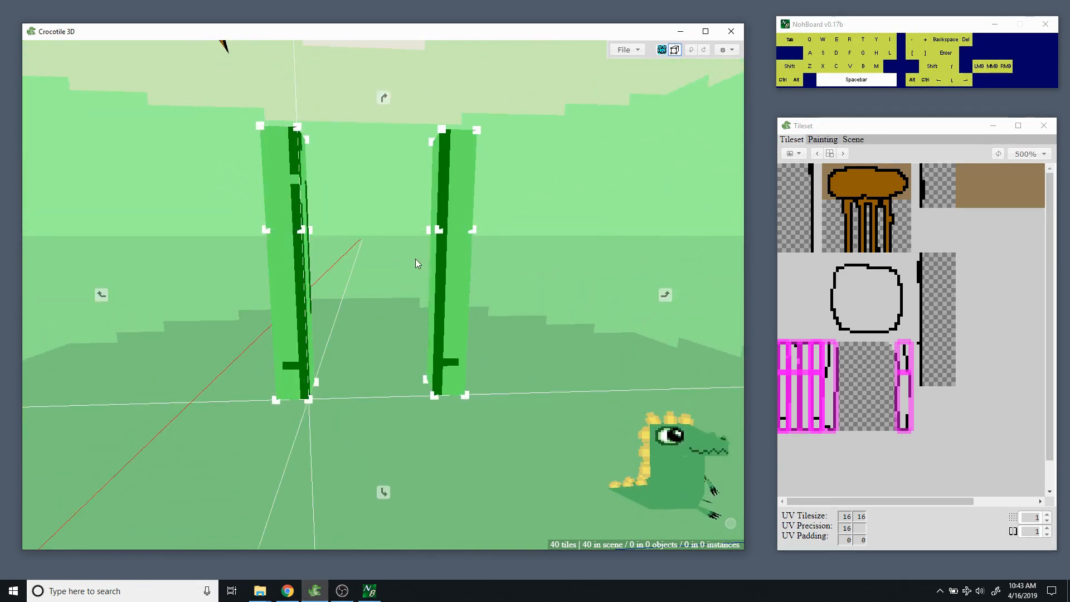
left_click_drag(416, 259, 383, 259)
right_click_drag(383, 260, 347, 260)
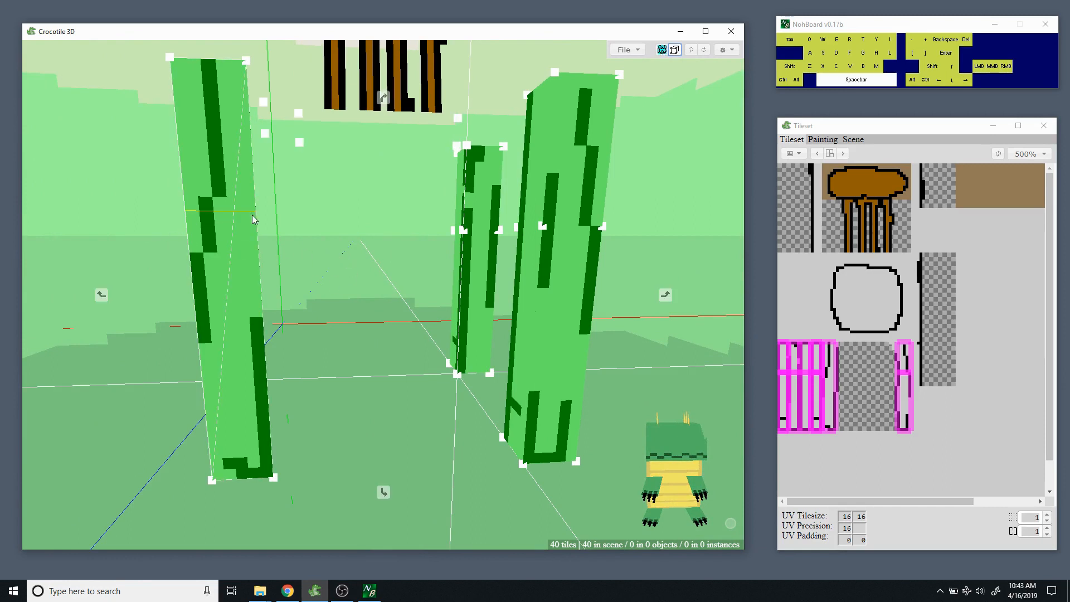
Split the single-faced pillar horizontally at mid-height and deselect all the pillar faces.
left_click_drag(252, 219, 254, 221)
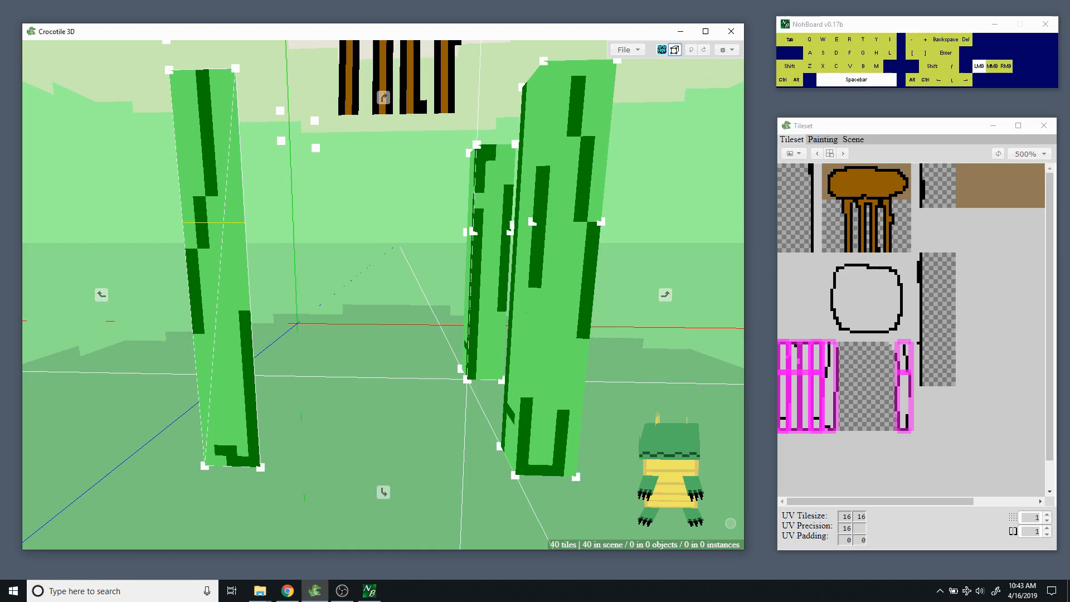
right_click(237, 232)
mouse_move(269, 272)
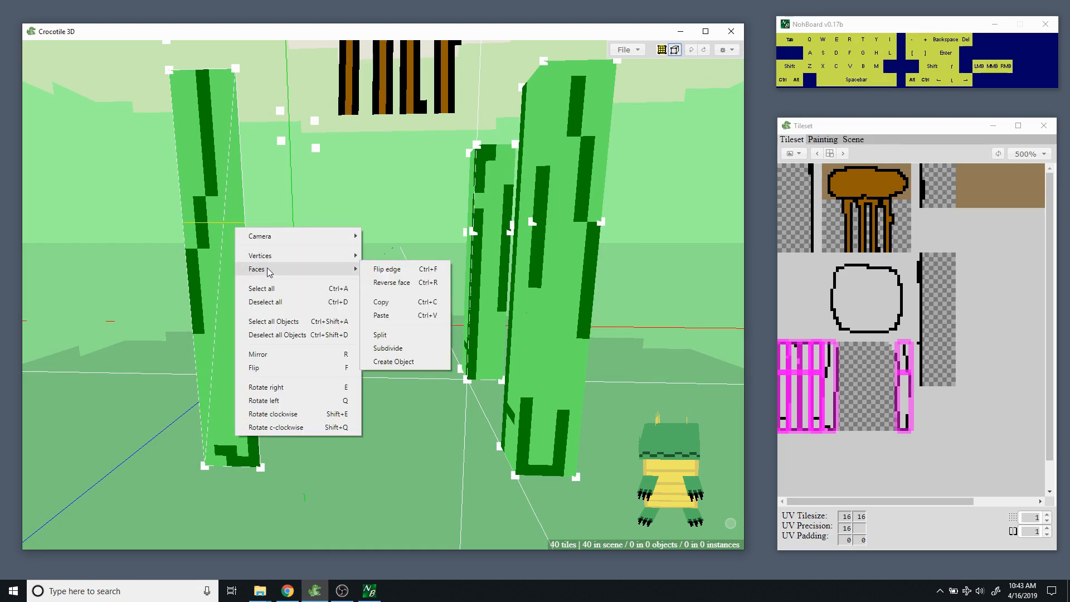
left_click(374, 332)
left_click_drag(375, 330, 502, 315)
middle_click(300, 290)
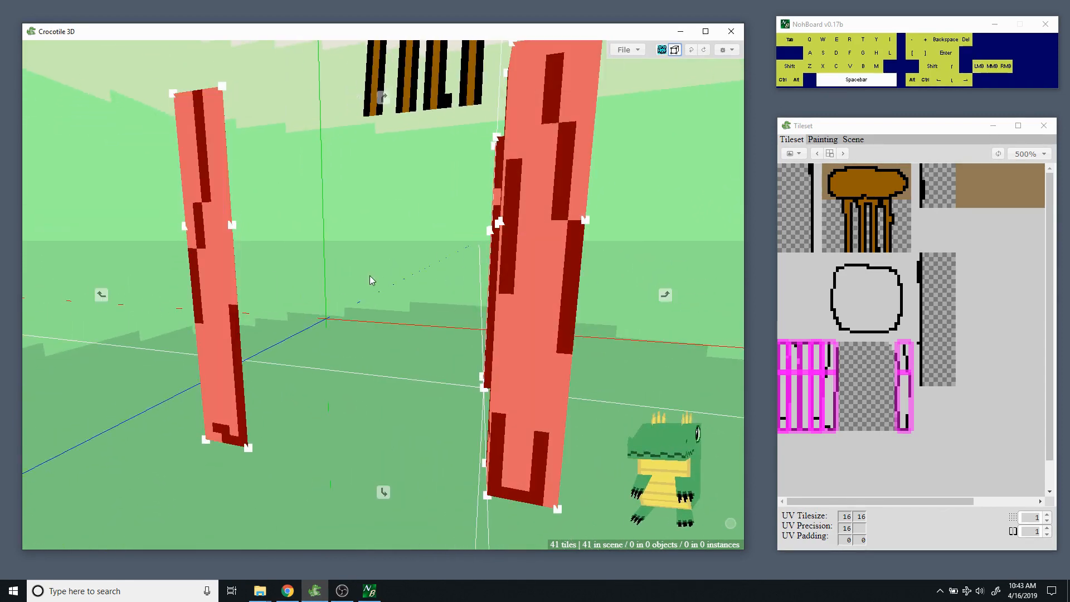
mouse_move(369, 275)
left_mouse_down()
mouse_move(463, 278)
mouse_move(374, 274)
left_mouse_up()
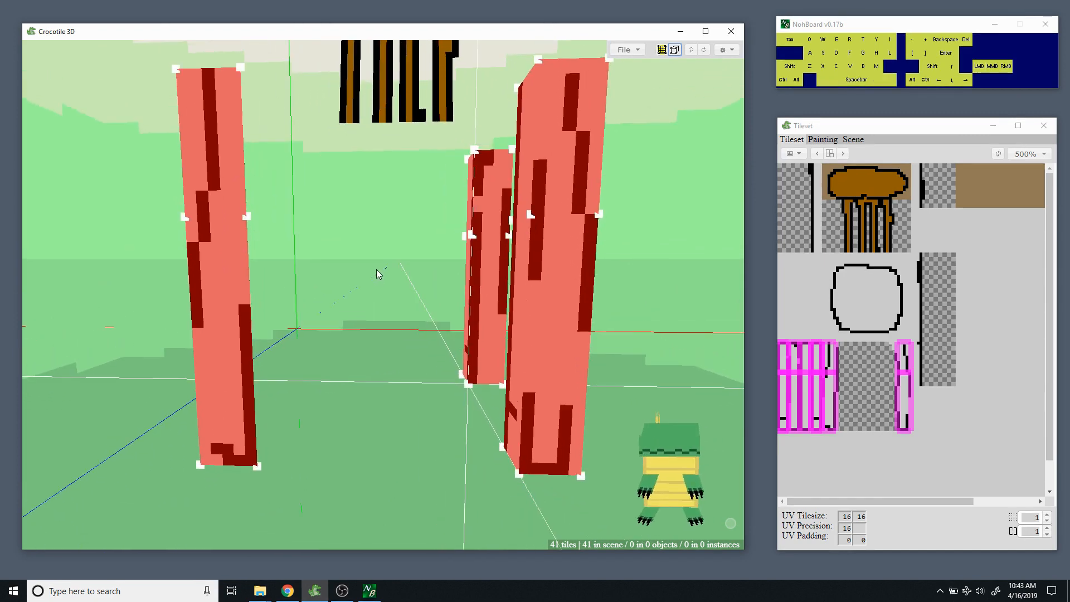
key("ctrl+d")
left_click_drag(618, 292, 524, 292)
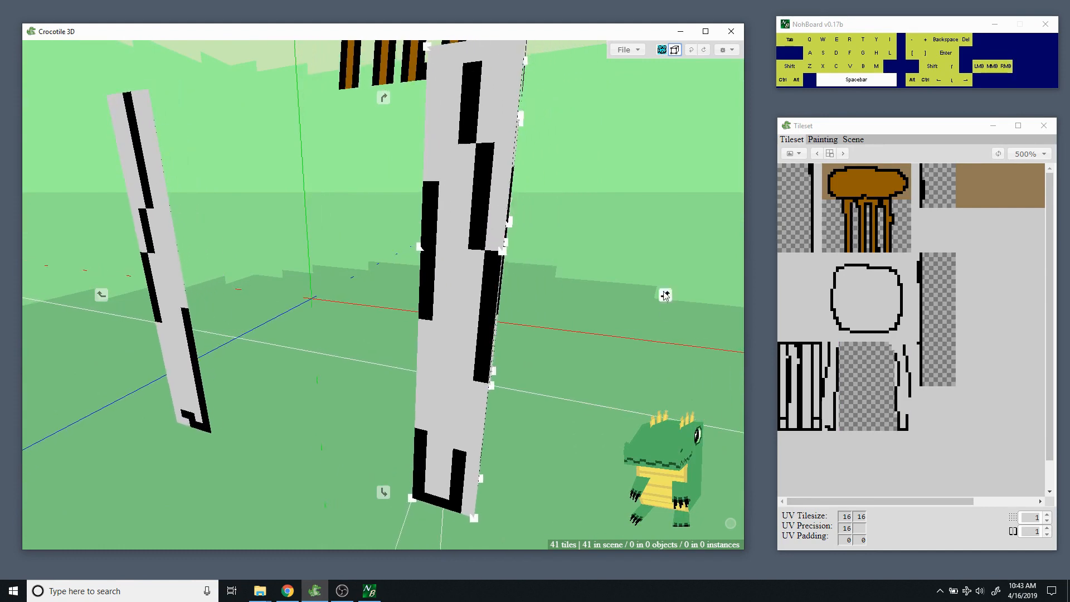
Shift the top vertices of both three-sided pillars inward, toward the side of the single-faced pillar.
middle_click_drag(524, 292, 524, 340)
left_click_drag(558, 312, 616, 312)
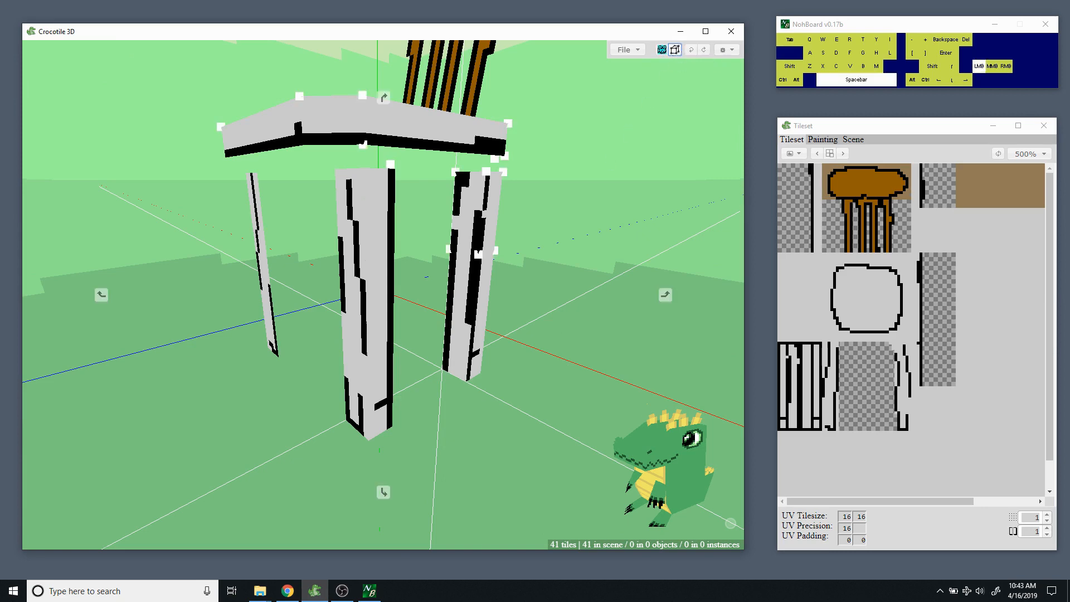
left_click_drag(372, 187, 269, 201)
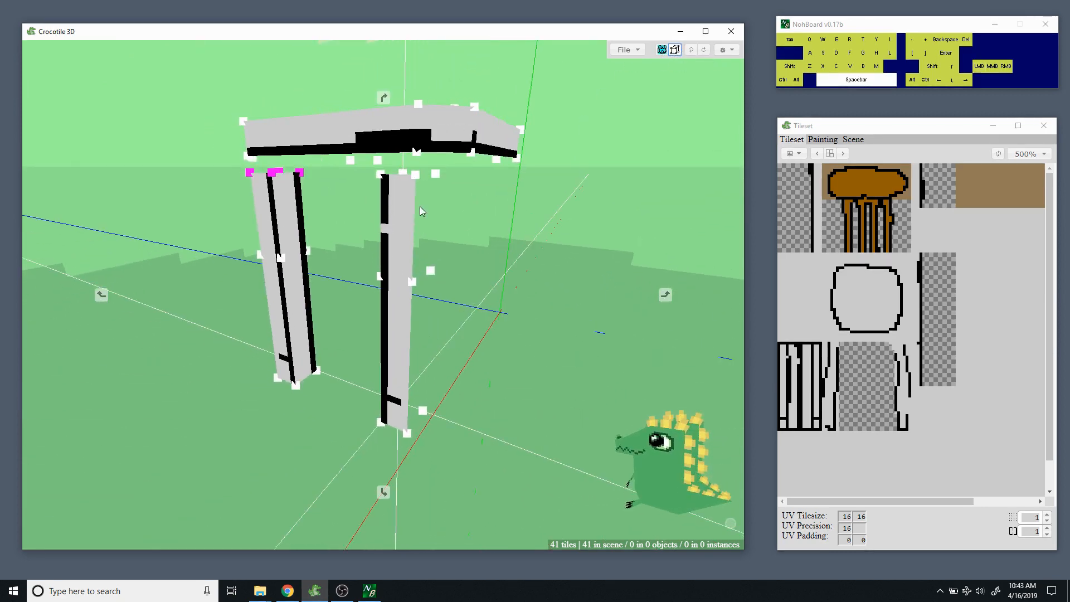
left_click_drag(411, 200, 433, 206)
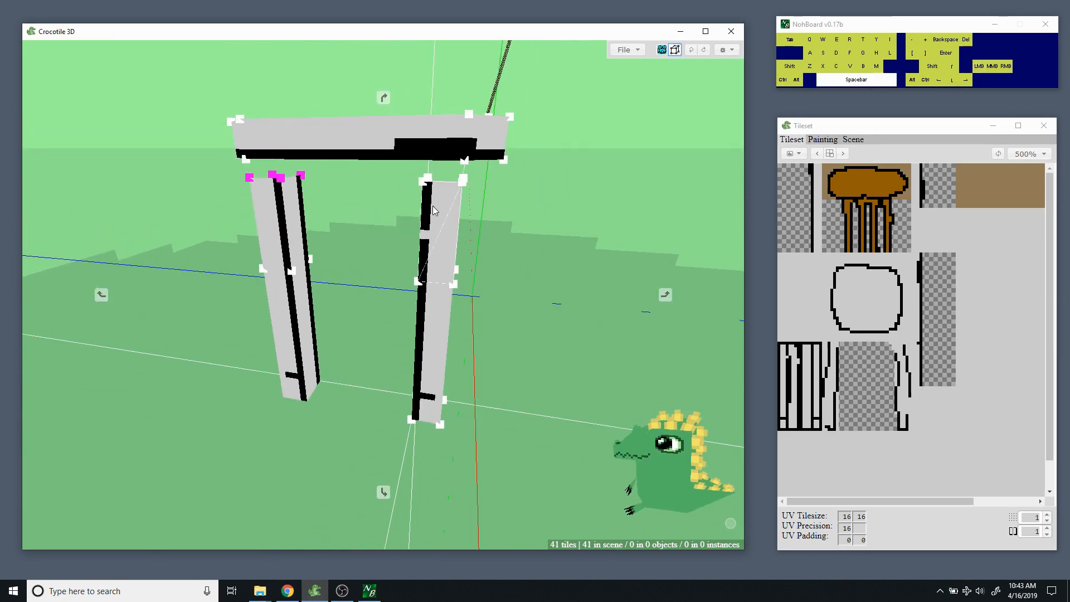
left_click_drag(482, 177, 596, 181)
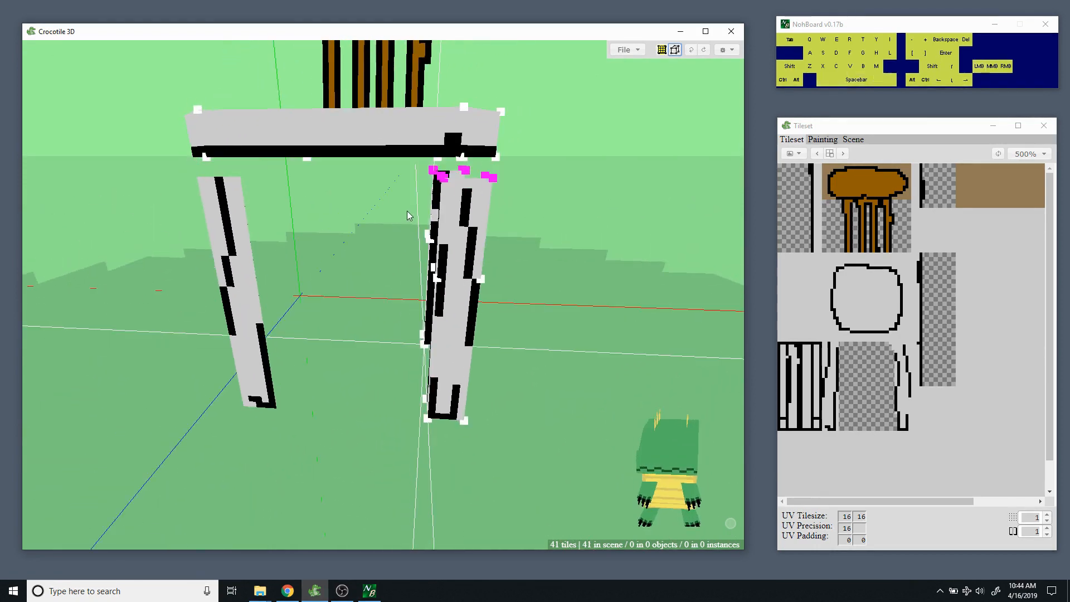
key("a")
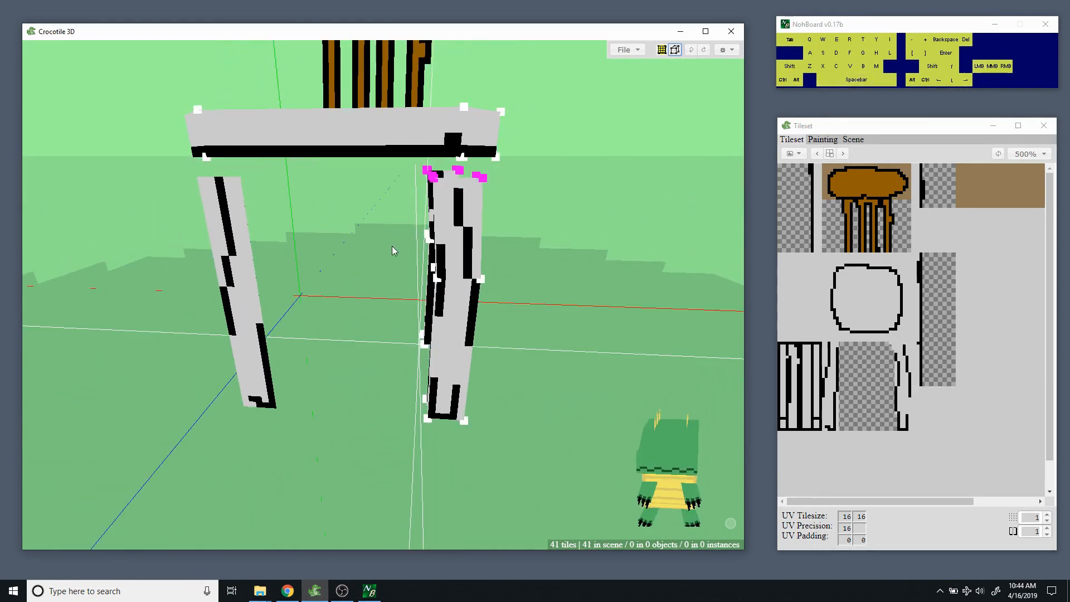
key("a")
key("d")
Move the top and mid-height vertices of both three-sided pillars together toward the single-faced pillar's side and deselect them.
left_click_drag(392, 245, 492, 266)
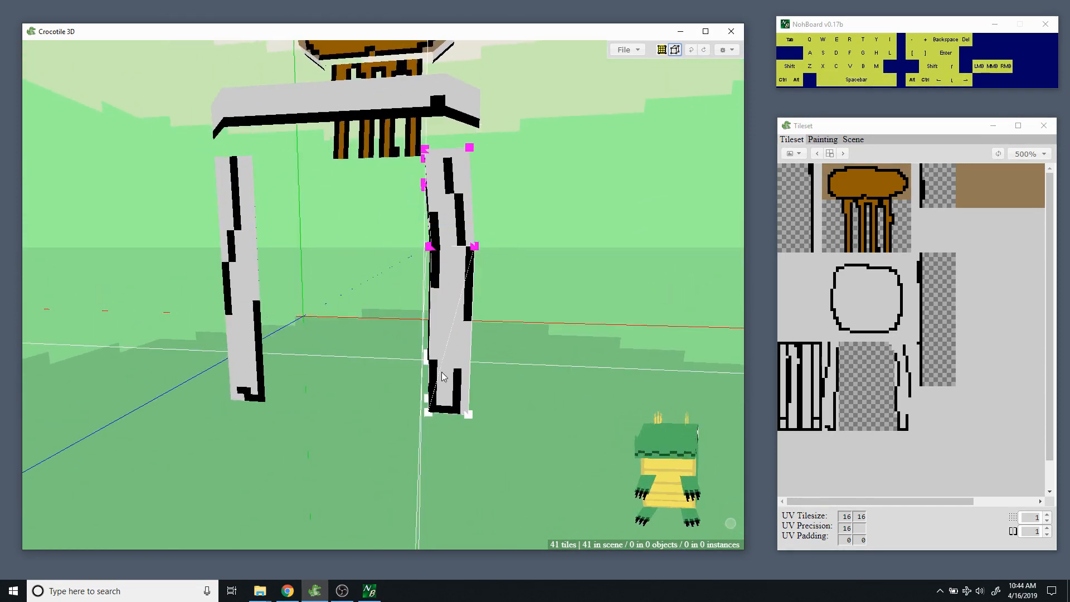
key("a")
mouse_move(392, 351)
left_mouse_down()
mouse_move(424, 413)
mouse_move(392, 343)
mouse_move(245, 335)
mouse_move(394, 353)
left_mouse_up()
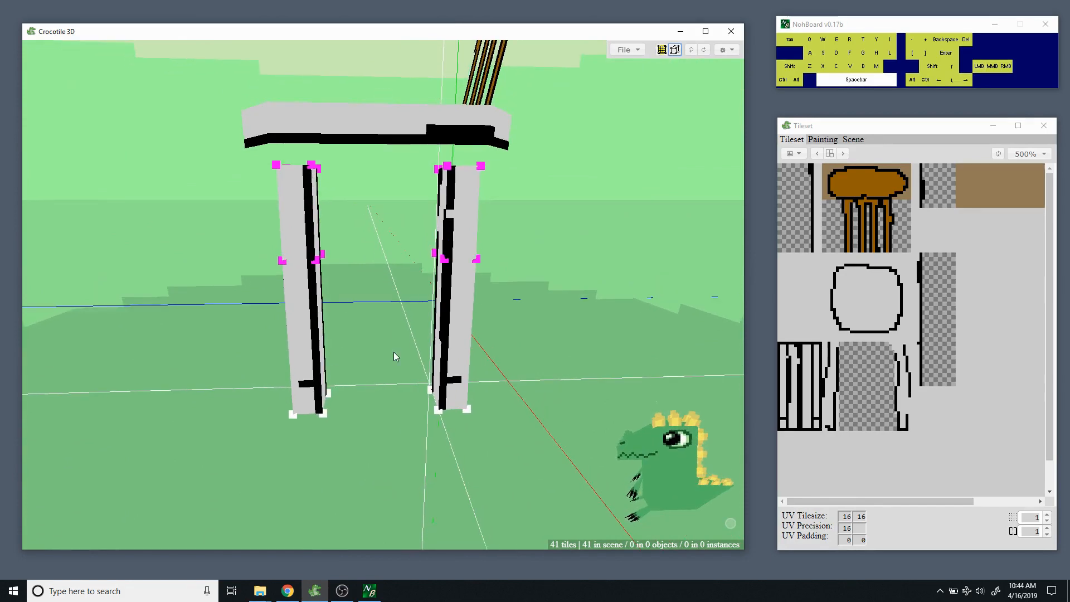
key("ctrl+d")
Shift the single-faced pillar's top vertices inward, and move its top and mid-height vertices together in the same direction.
left_click_drag(368, 251, 380, 276)
left_click_drag(195, 269, 231, 249)
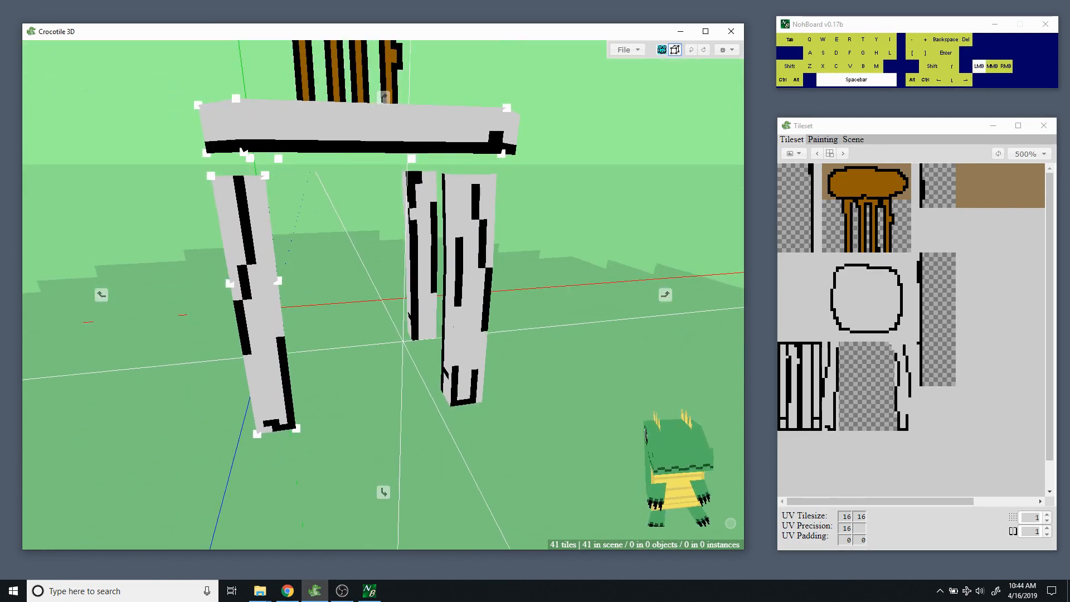
left_click_drag(295, 174, 181, 191)
key("d")
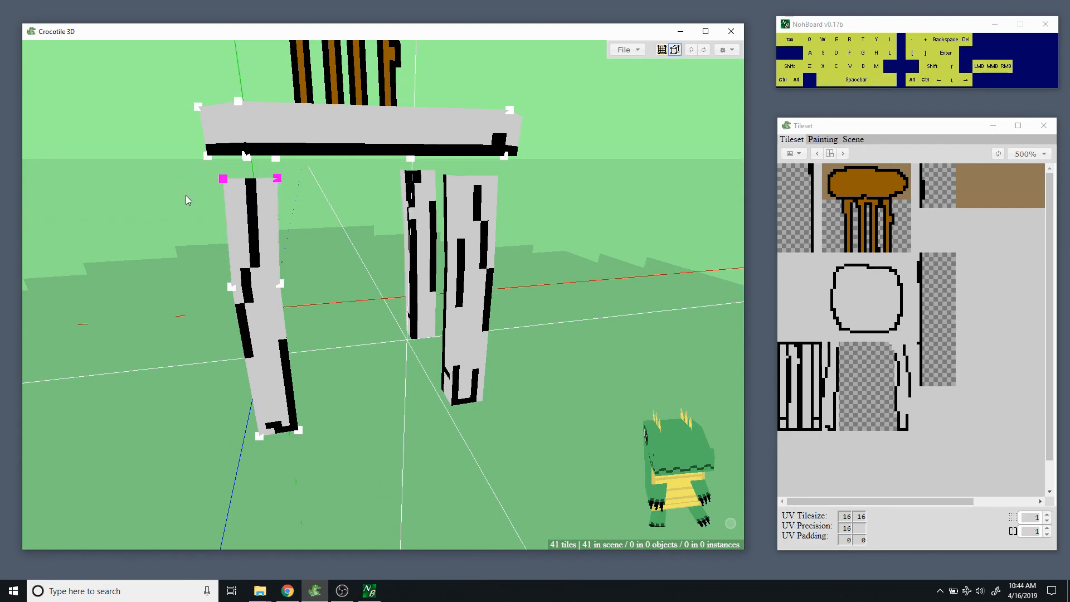
left_click_drag(225, 302, 210, 310)
key("d")
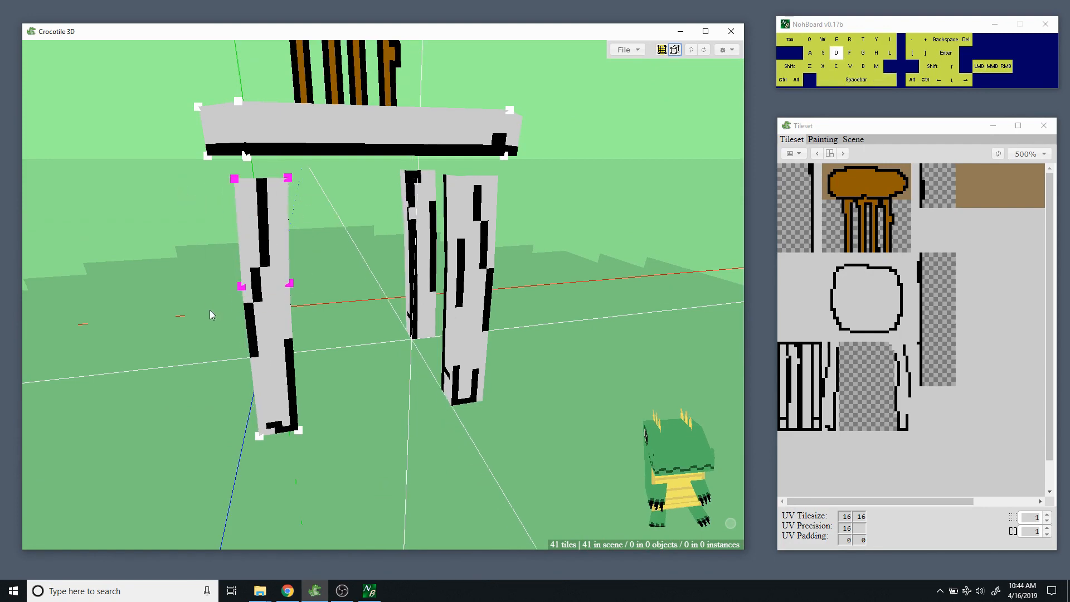
key("space")
Move one three-sided pillar's mid-height and foot vertices away from the other three-sided pillar, and its foot vertices farther outward.
mouse_move(306, 311)
left_mouse_down()
mouse_move(334, 287)
mouse_move(326, 298)
mouse_move(315, 281)
mouse_move(340, 316)
mouse_move(313, 301)
mouse_move(322, 316)
mouse_move(337, 312)
mouse_move(321, 307)
left_mouse_up()
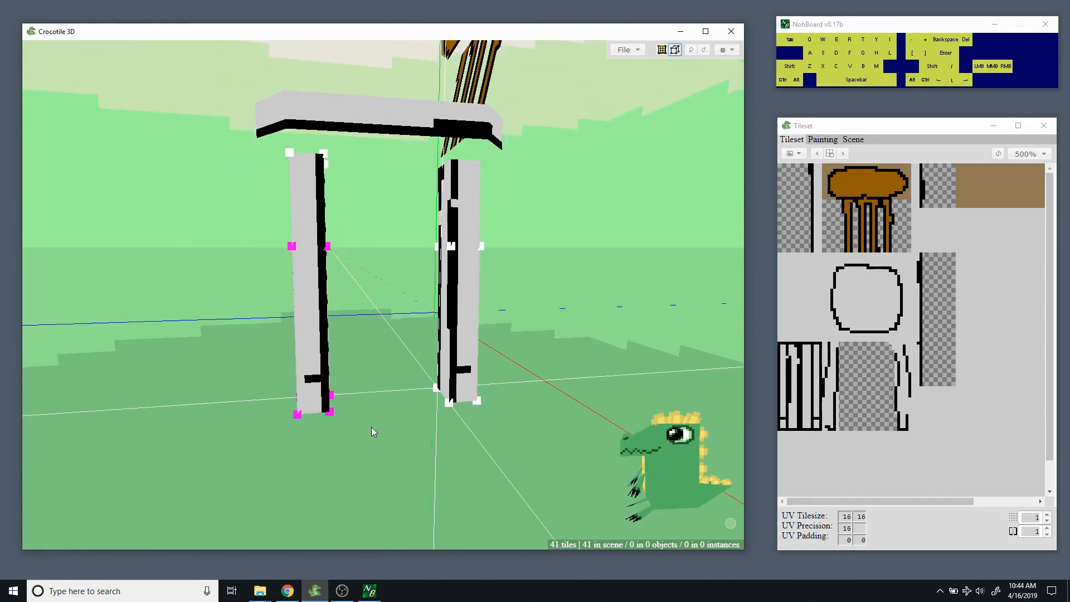
key("Left")
key("a")
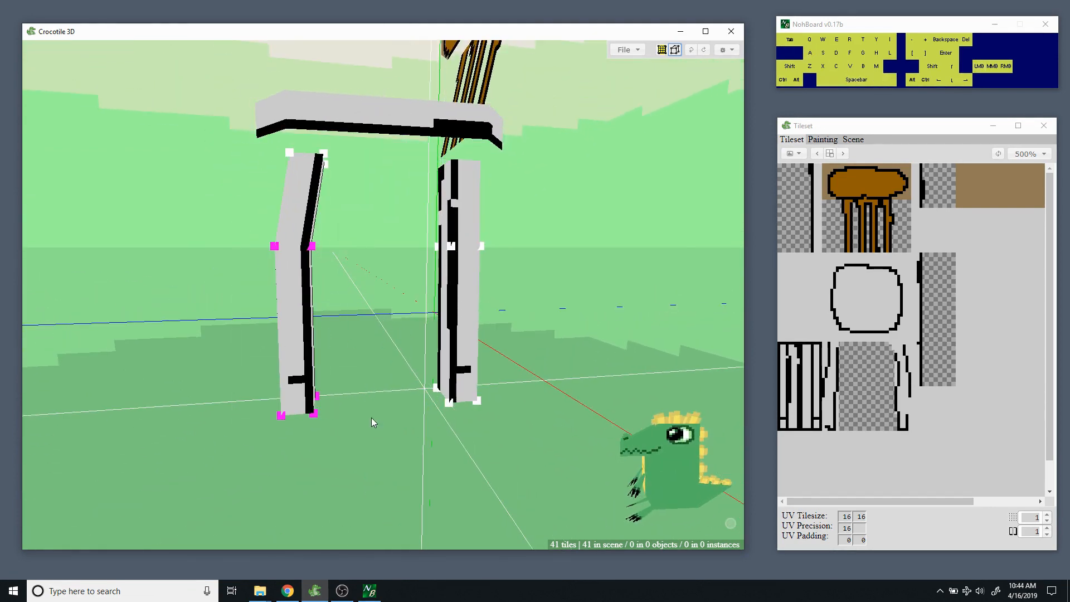
key("ctrl+d")
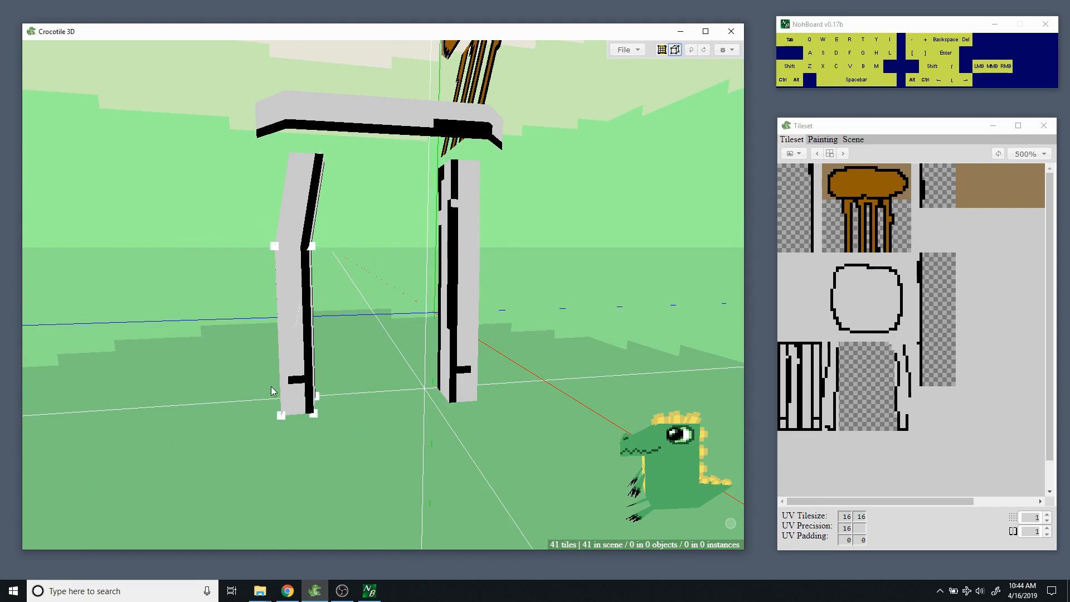
left_click_drag(215, 353, 234, 340)
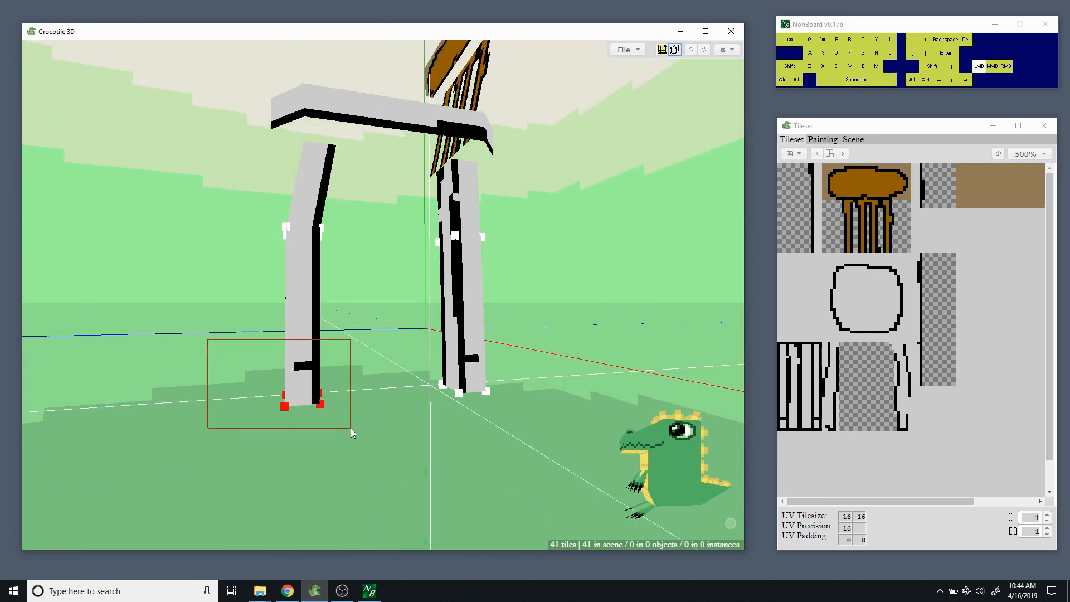
left_click_drag(350, 429, 353, 428)
key("a")
key("ctrl+d")
Bend the other three-sided pillar to match by moving its mid-height and foot vertices outward in the opposite direction.
mouse_move(198, 327)
left_mouse_down()
mouse_move(262, 349)
mouse_move(312, 342)
mouse_move(357, 356)
mouse_move(206, 343)
left_mouse_up()
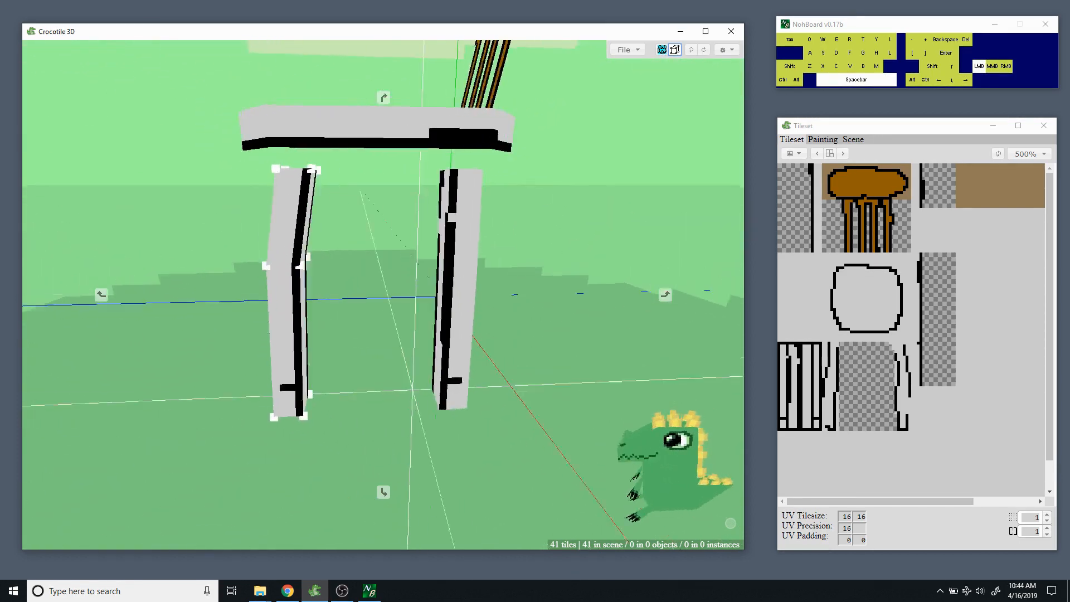
left_click_drag(479, 295, 442, 276)
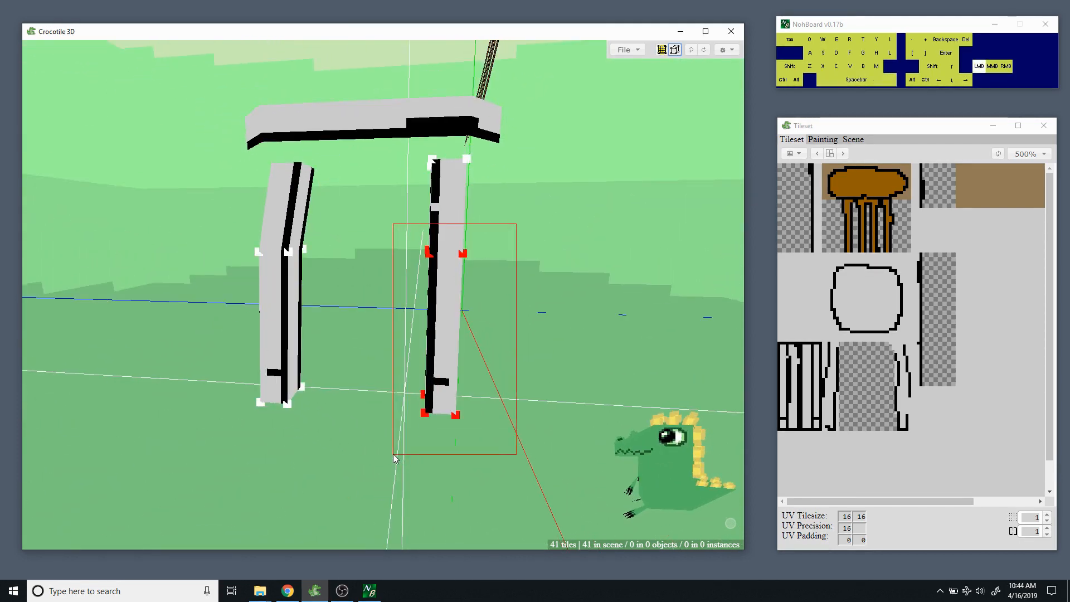
left_click_drag(393, 454, 392, 449)
key("d")
key("d")
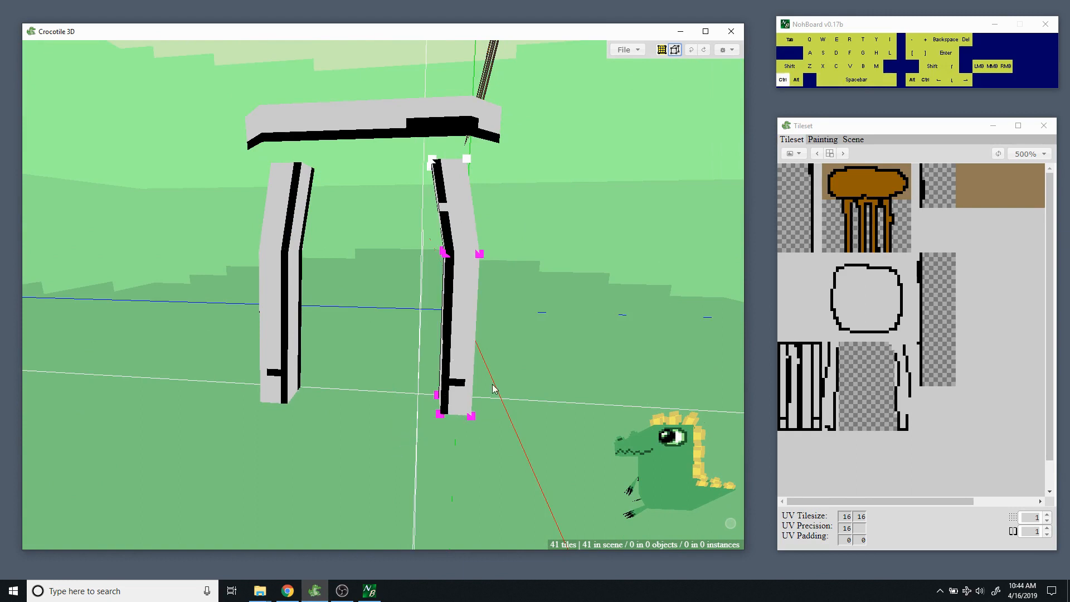
key("d")
left_click_drag(411, 442, 551, 420)
key("ctrl+d")
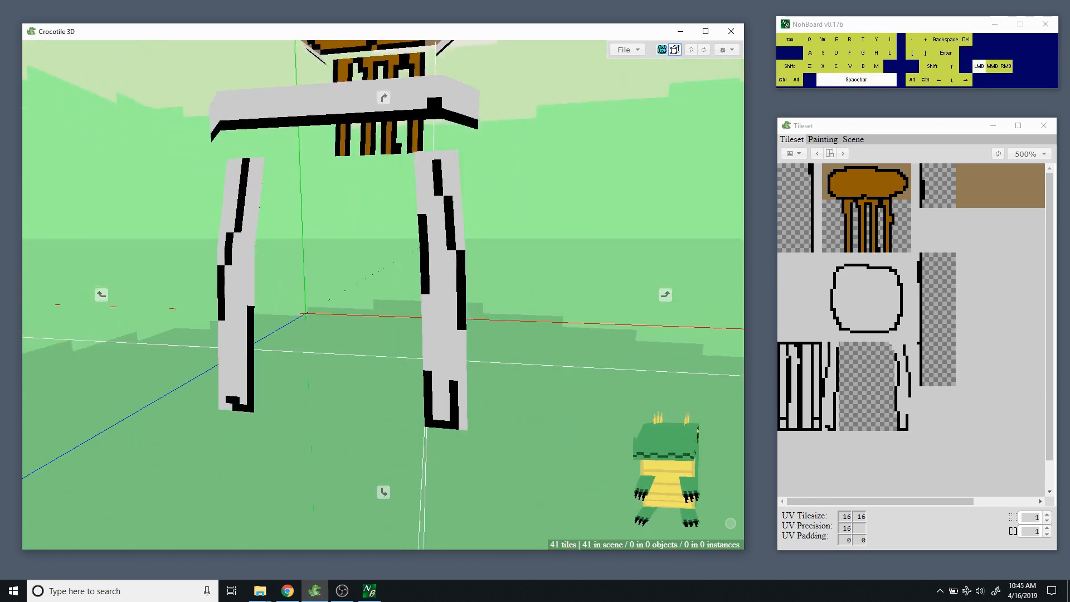
Examine the shape of the bent pillars from several sides and heights.
left_click_drag(391, 351, 360, 351)
middle_click_drag(360, 351, 360, 423)
left_click_drag(346, 314, 346, 368)
left_click_drag(545, 385, 473, 344)
right_click_drag(473, 345, 462, 336)
middle_click_drag(462, 335, 462, 394)
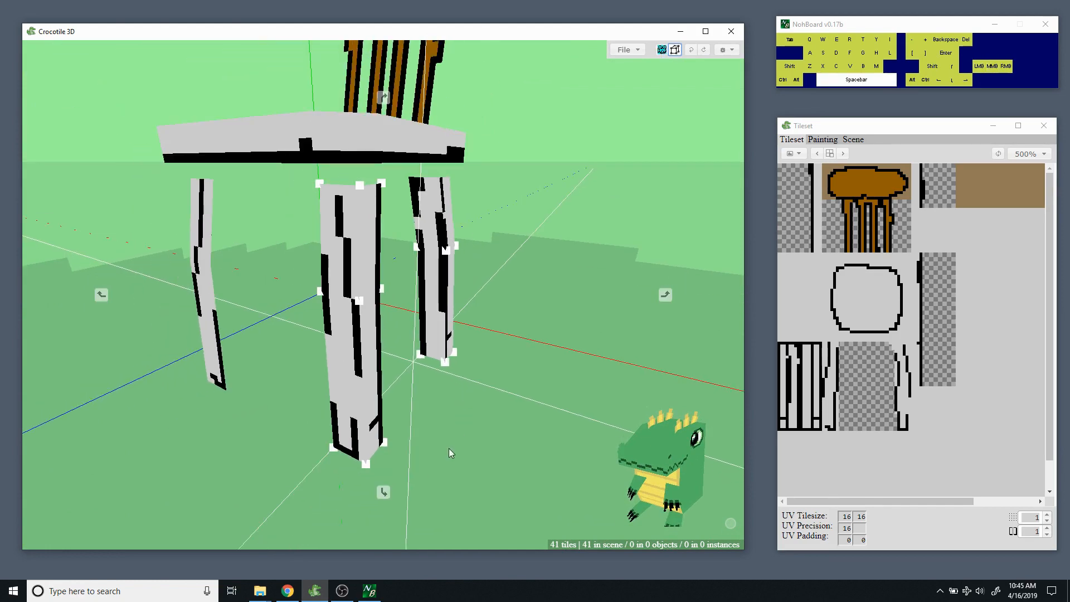
left_click_drag(449, 448, 439, 402)
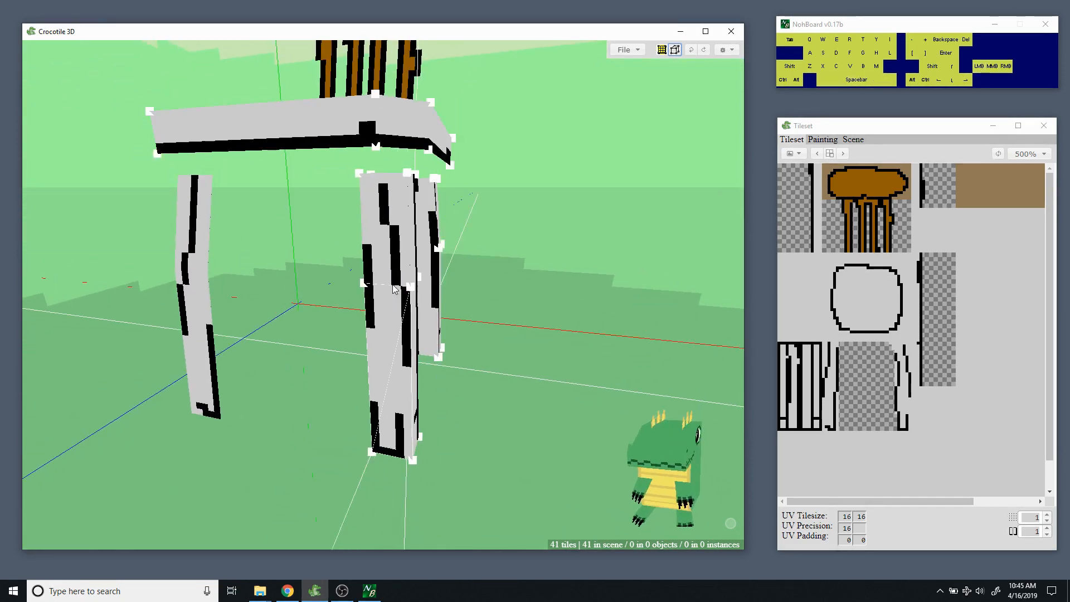
left_click_drag(320, 356, 289, 313)
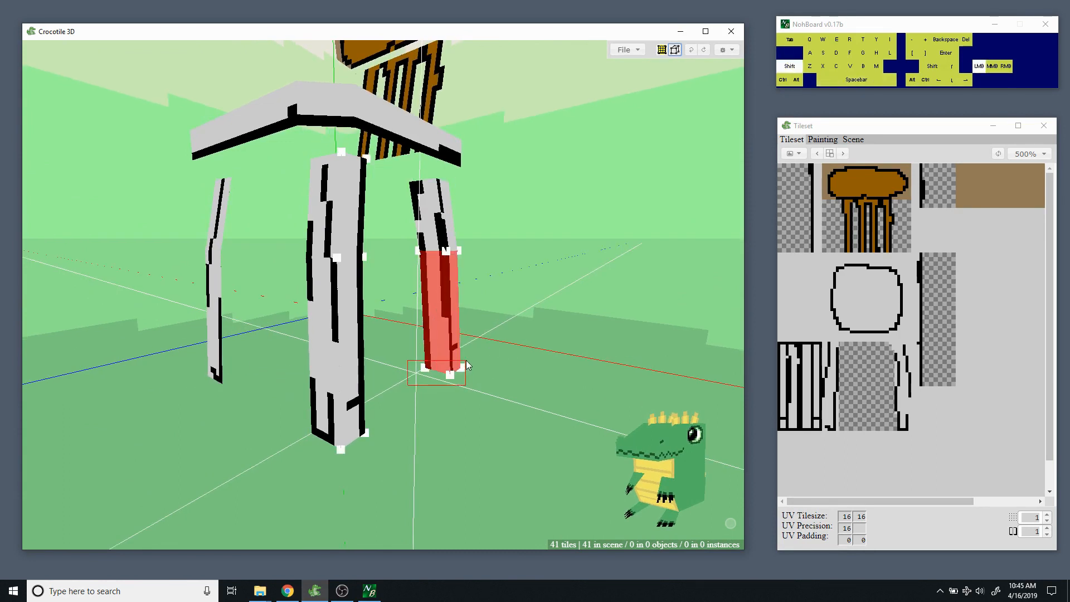
Select the upper and lower faces of both three-sided pillars.
left_click_drag(467, 361, 495, 330, "shift")
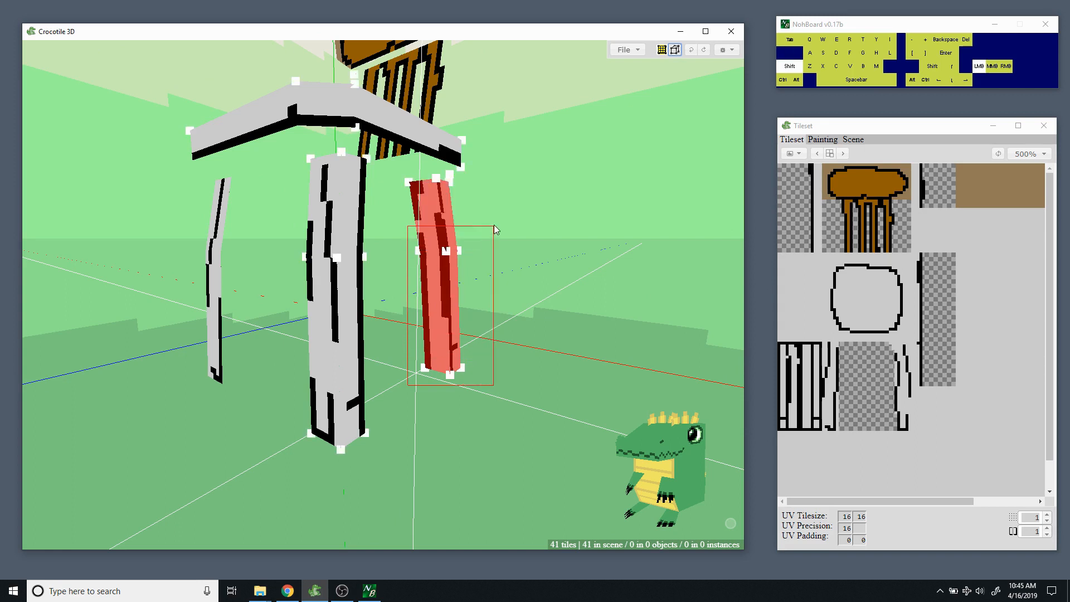
left_click_drag(427, 432, 412, 430)
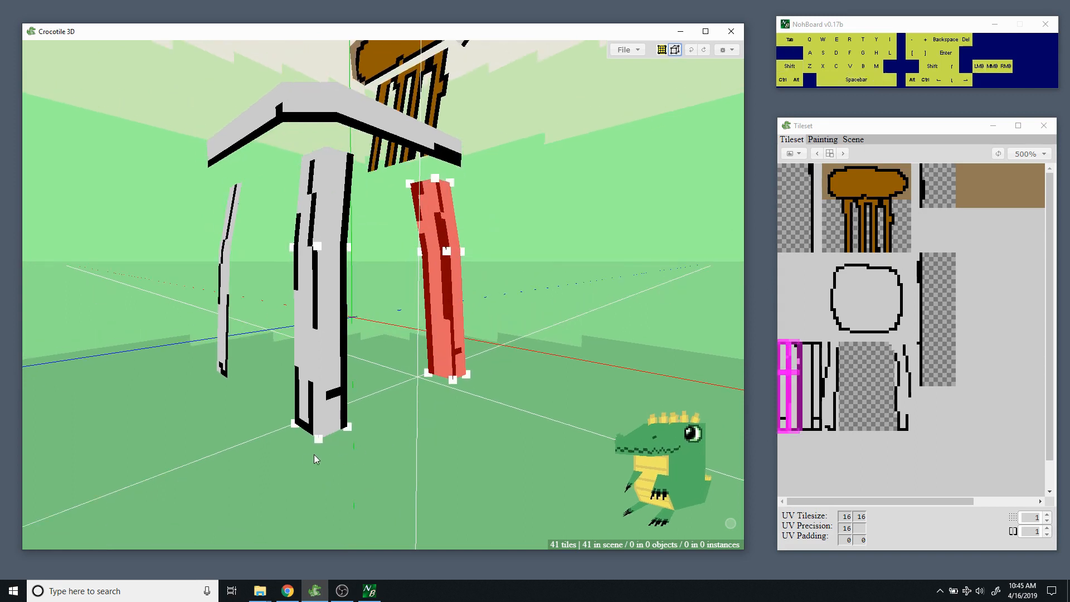
left_click_drag(296, 462, 375, 220, "shift")
key("space")
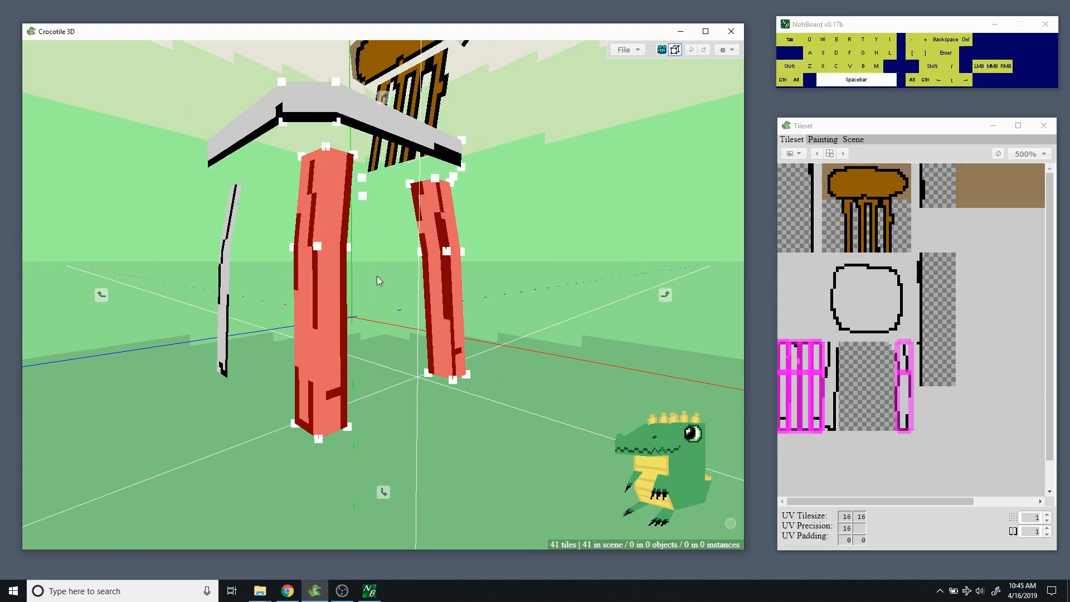
Remove the upper and lower front faces of the nearer three-sided pillar from the selection, keeping the remaining faces selected.
left_click_drag(377, 276, 361, 336)
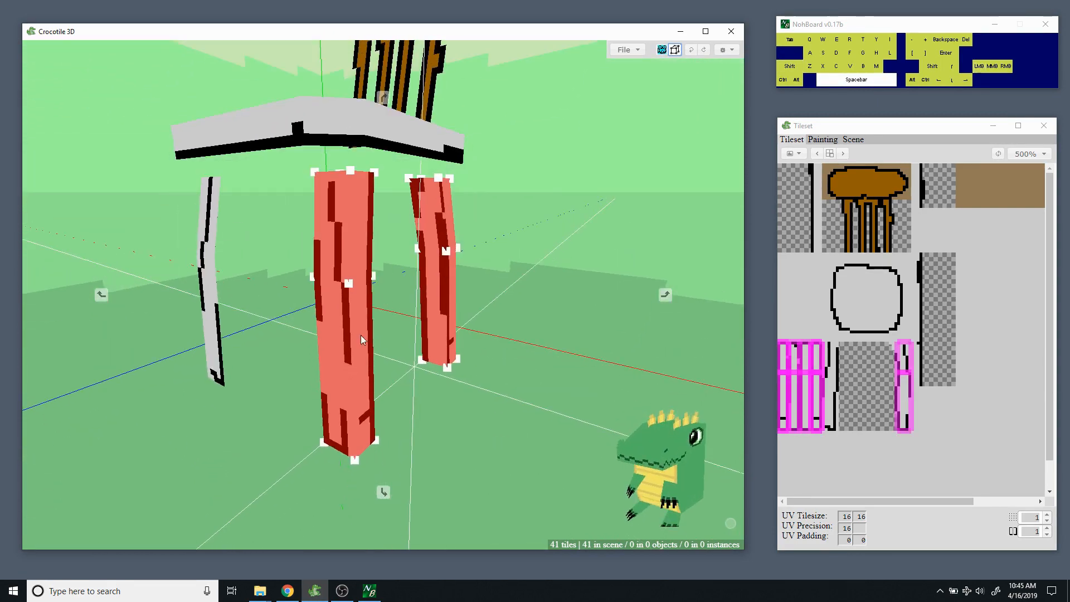
left_click(335, 389)
key("space")
left_click_drag(283, 393, 341, 365)
left_click(455, 261)
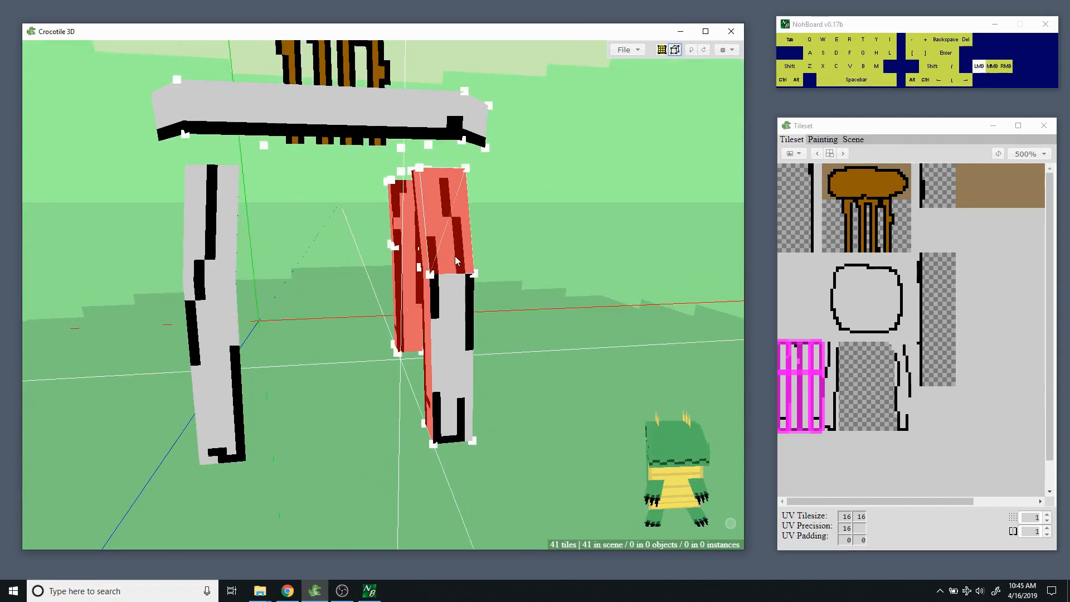
key("space")
left_click_drag(455, 261, 454, 367)
Duplicate the selected pillar faces and move the copy across to the single-faced pillar.
key("ctrl")
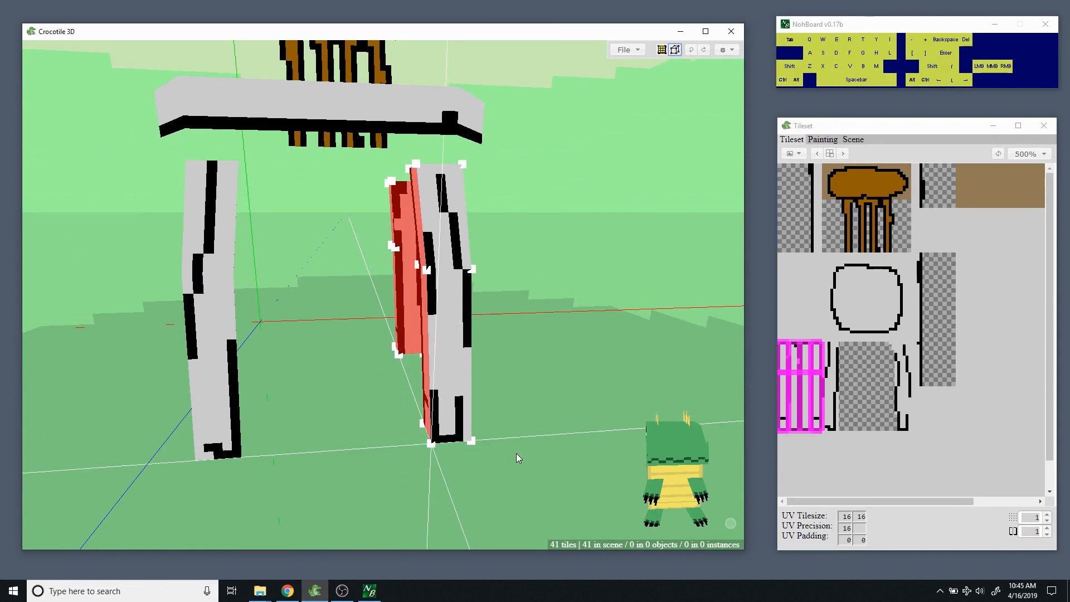
key("ctrl+v")
key("a")
key("a")
key("a")
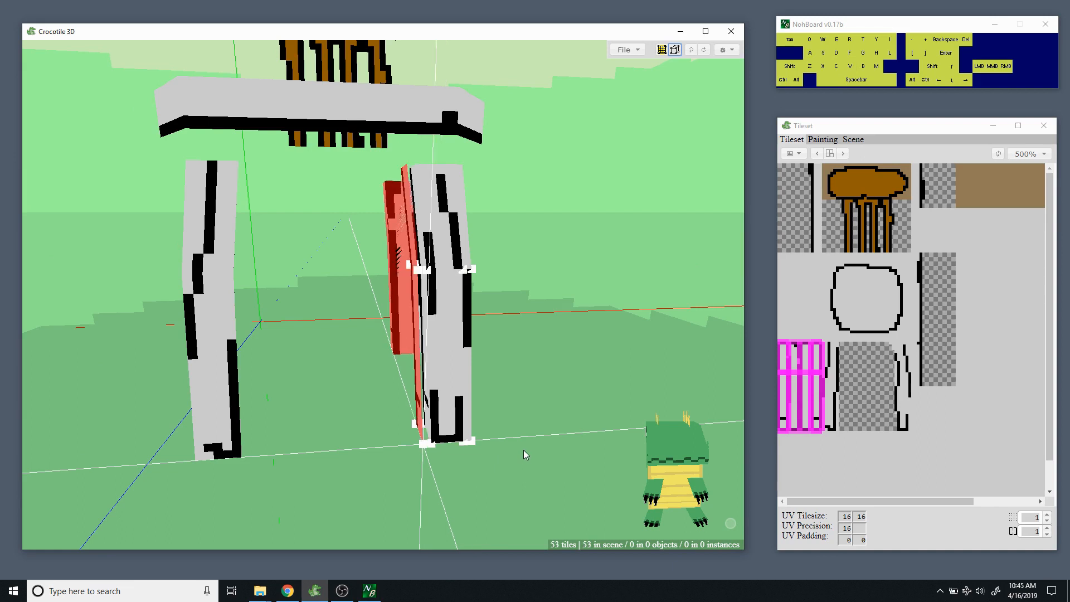
key("a")
key("a")
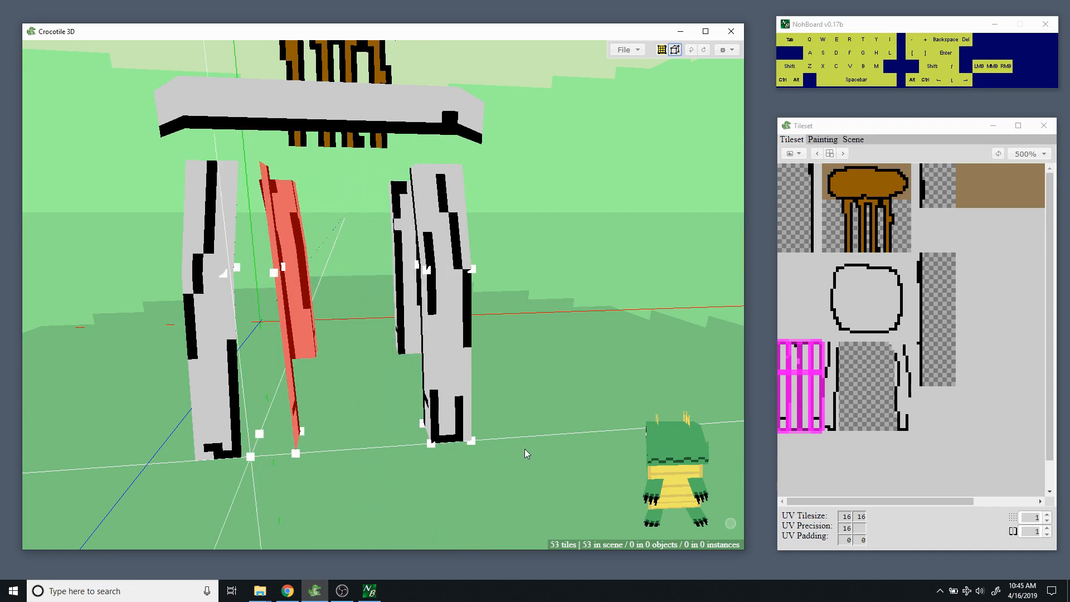
Flip and rotate the copied faces to mirror the originals, shift them against the single-faced pillar and deselect them.
key("f")
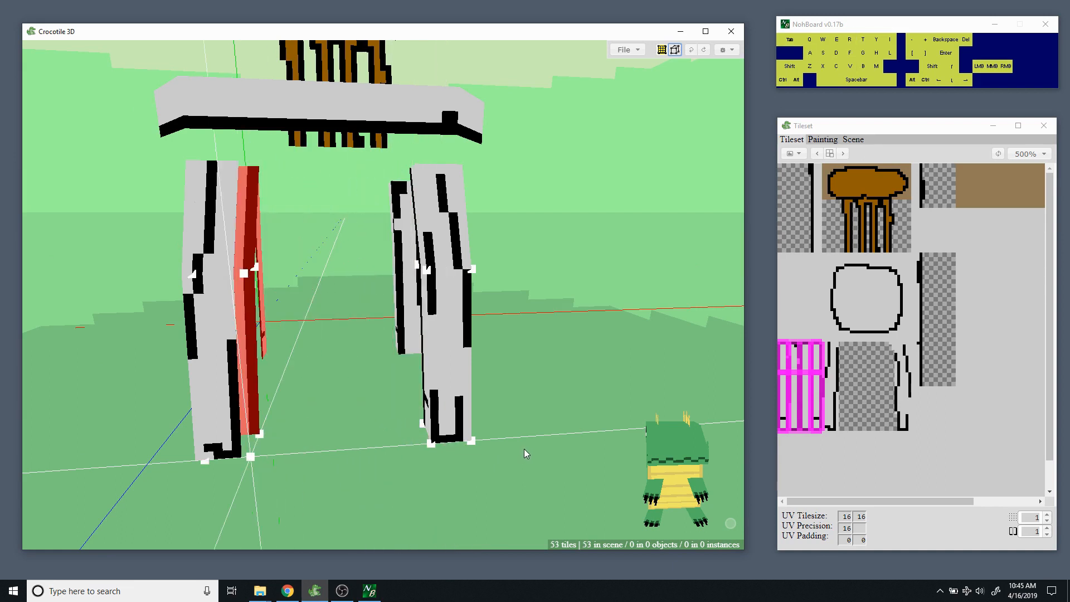
key("r")
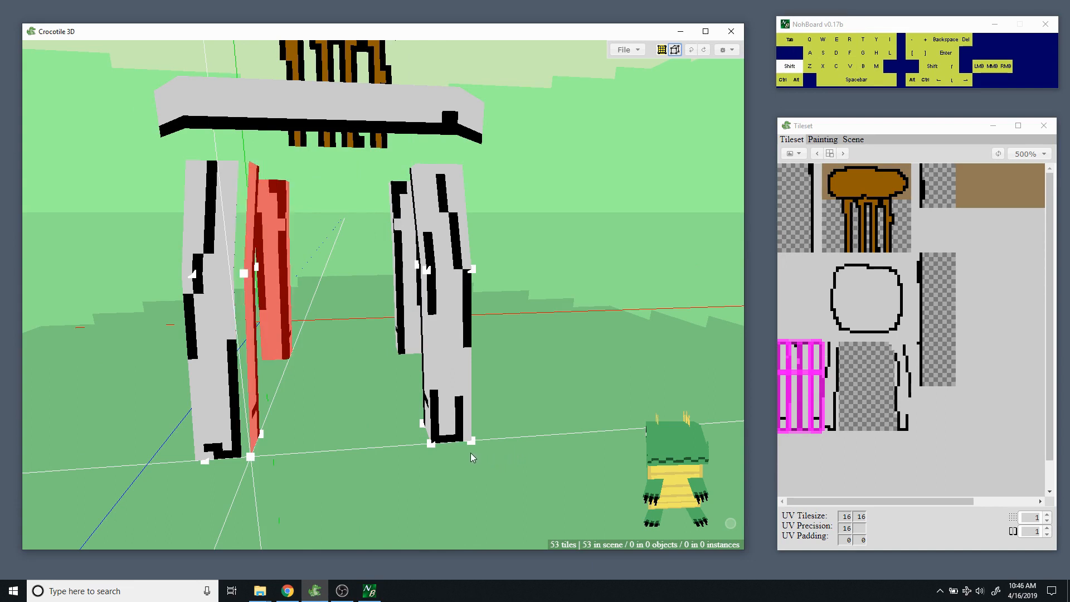
key("Left")
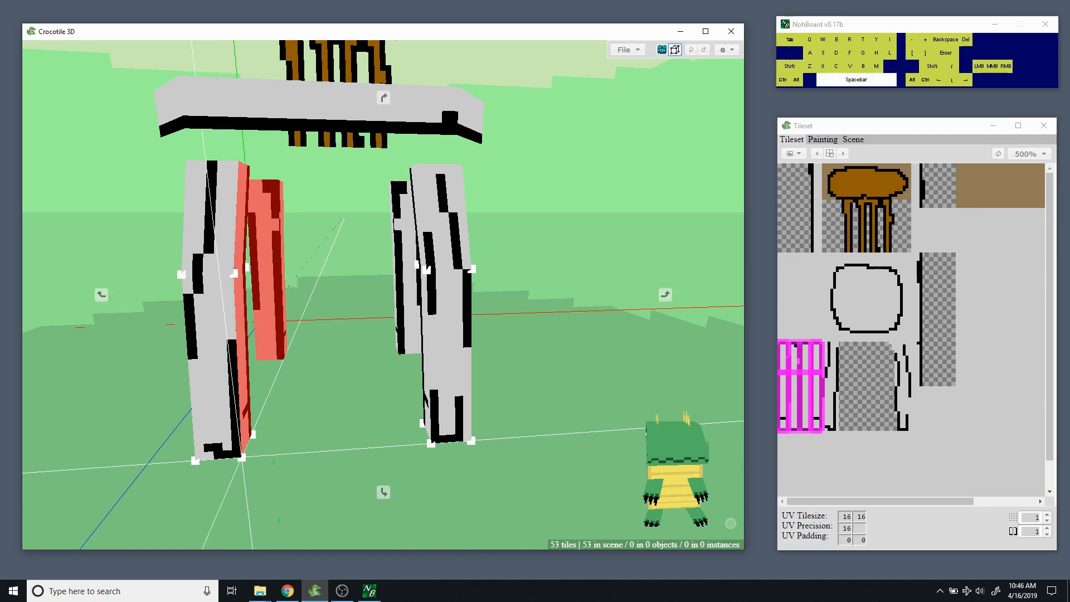
left_click_drag(383, 295, 323, 346)
key("ctrl+d")
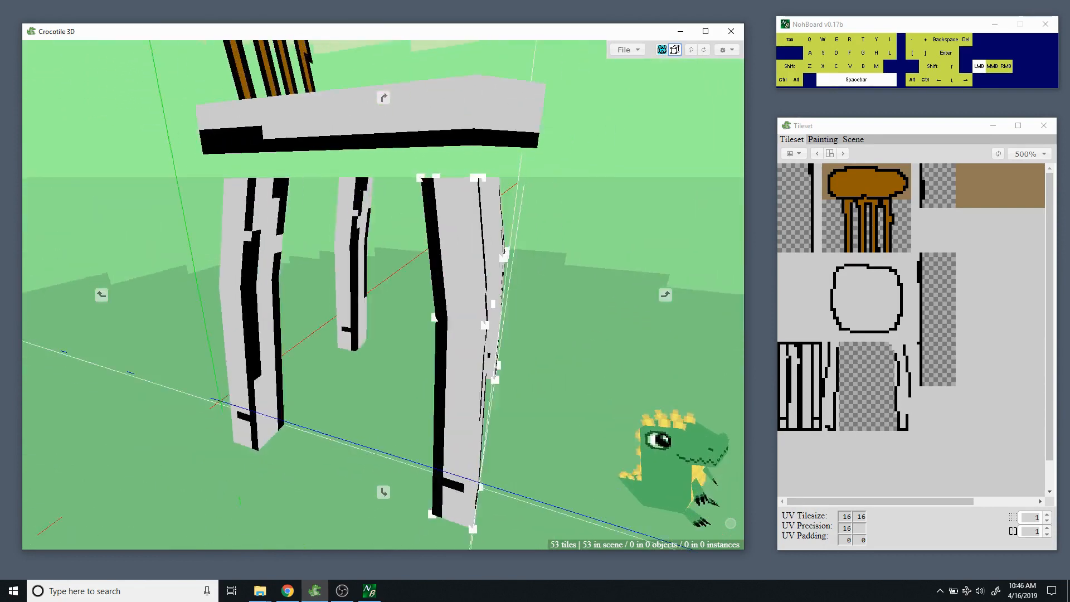
Select the upper and lower faces on the outer side of both pillars on one side of the chair.
left_click_drag(434, 318, 426, 465)
left_click(467, 301)
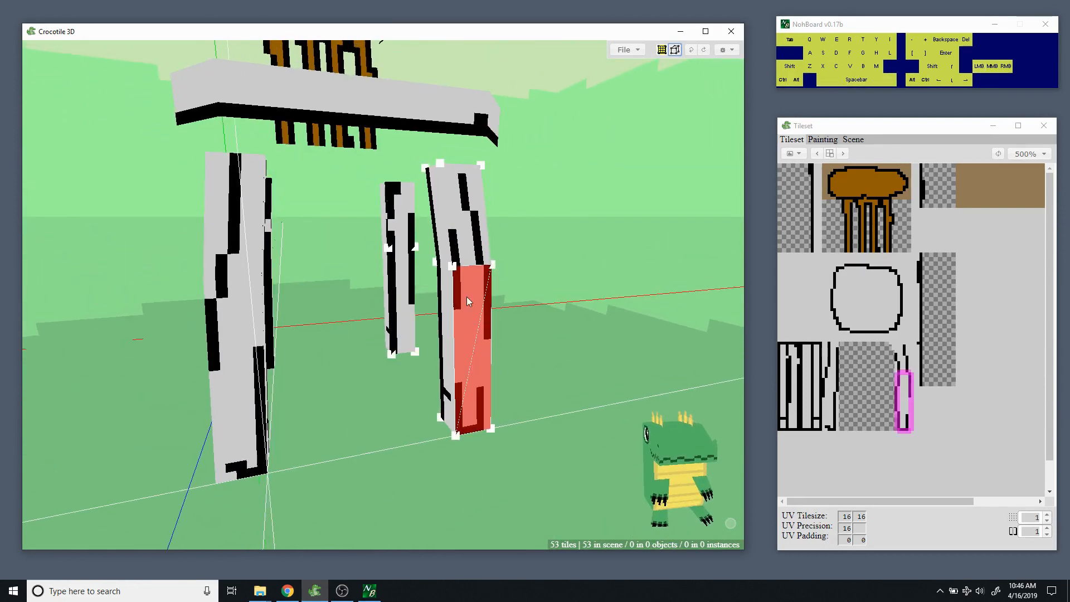
left_click(238, 221)
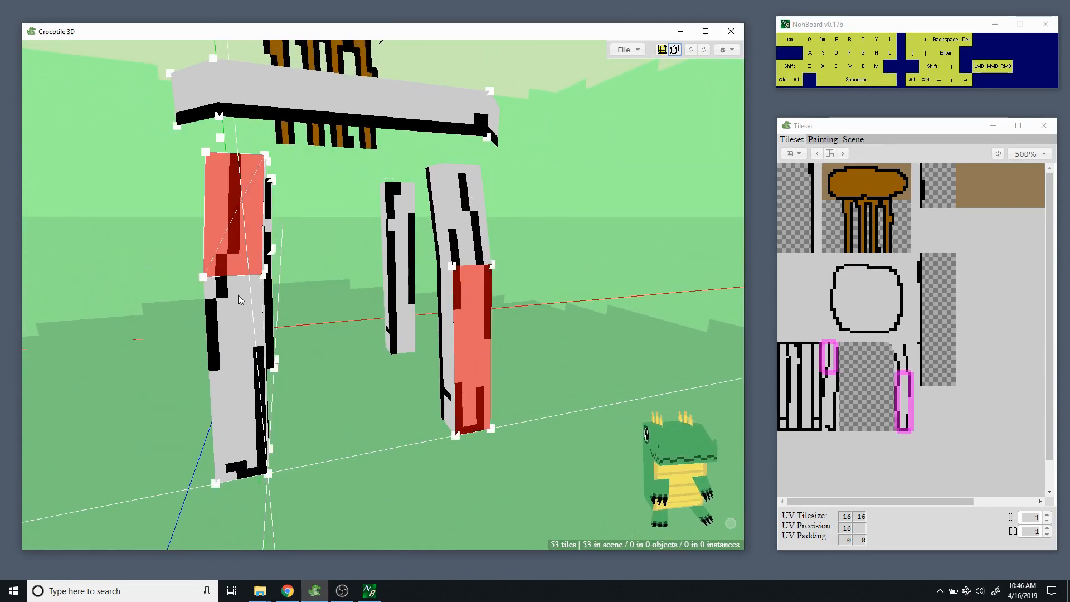
left_click(240, 304)
left_click(470, 239)
left_click_drag(468, 226, 326, 237)
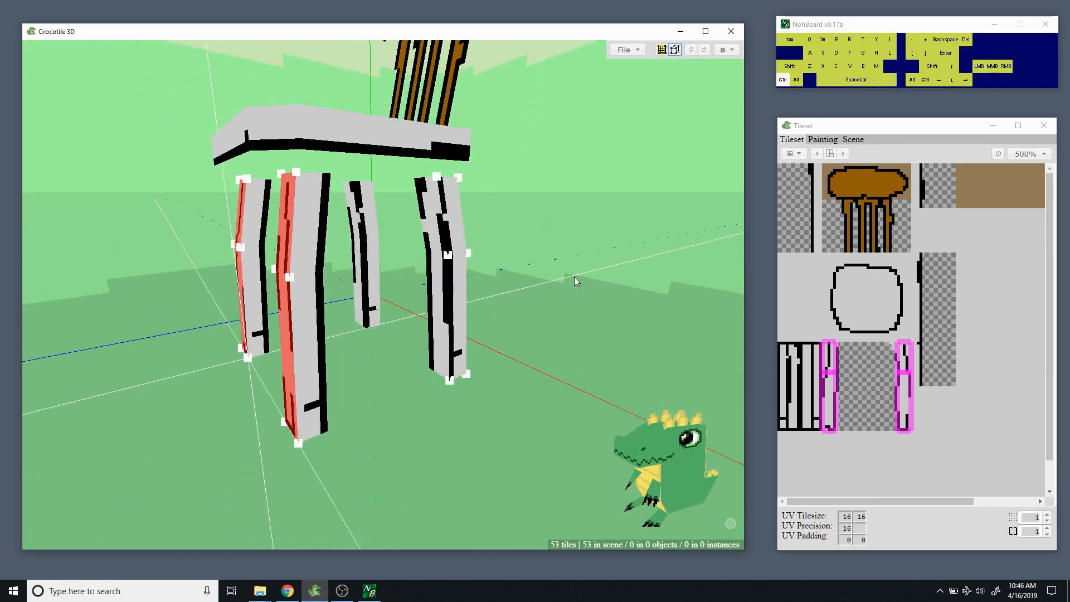
Duplicate the four selected leg faces, move the copies across onto the opposite pair of legs and deselect them.
left_click_drag(578, 275, 580, 268)
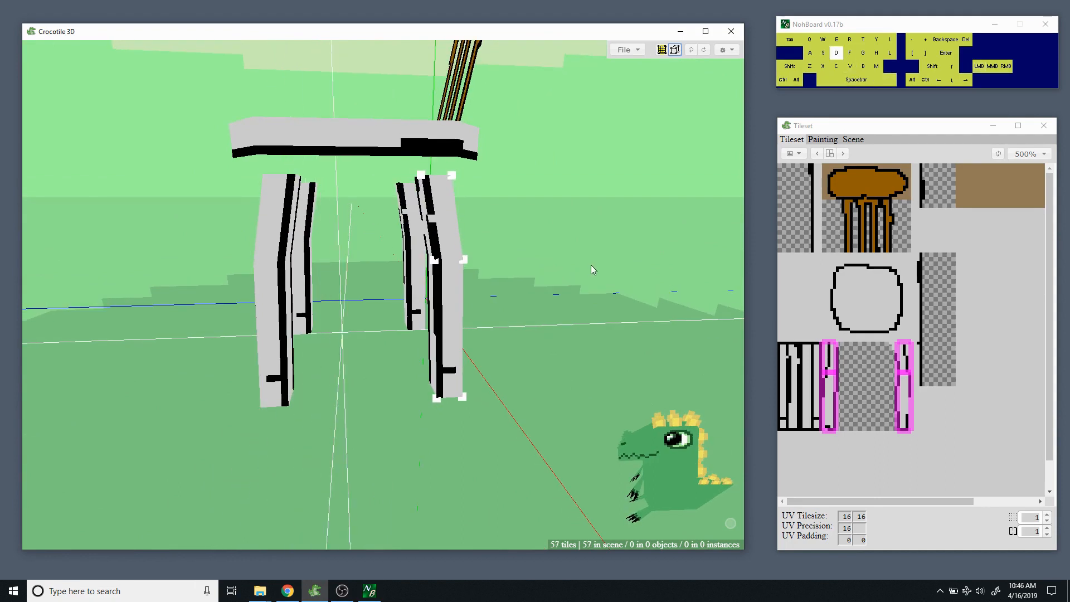
key("d")
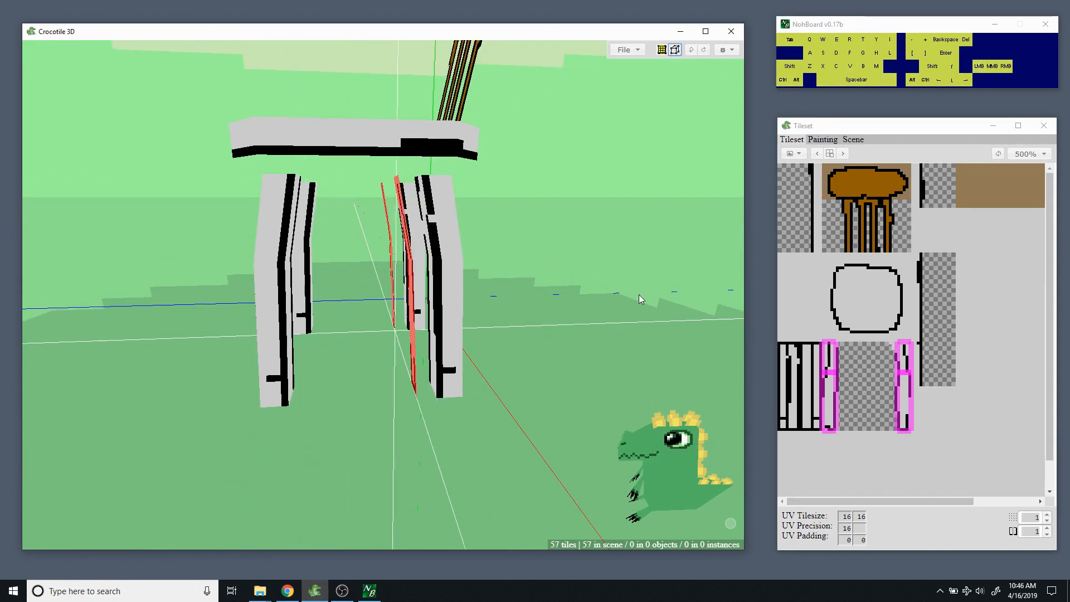
left_click_drag(639, 293, 618, 291)
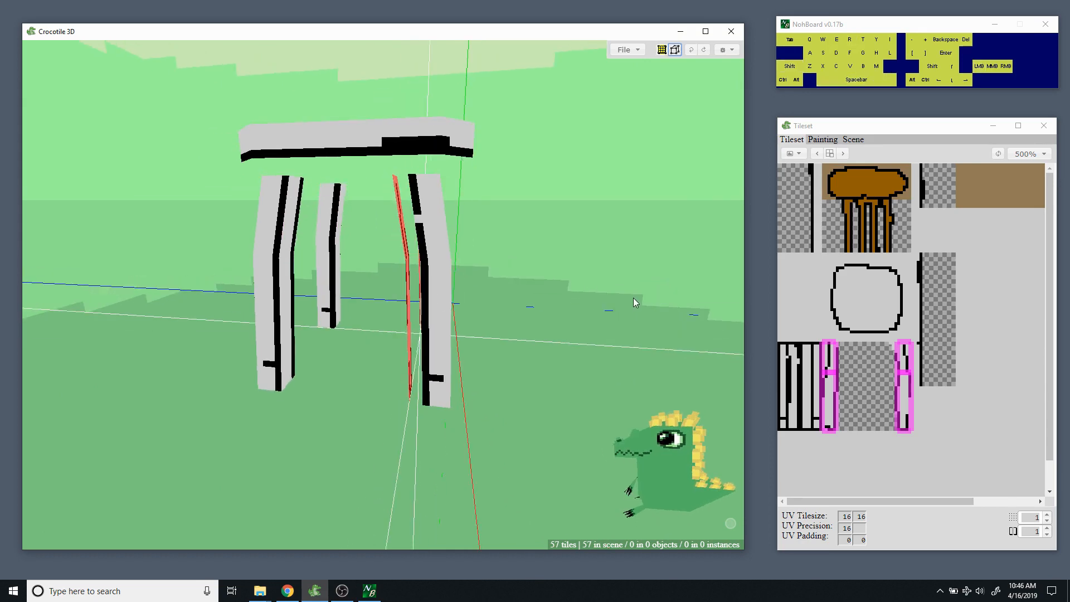
key("d")
left_click_drag(640, 297, 390, 301)
key("ctrl+d")
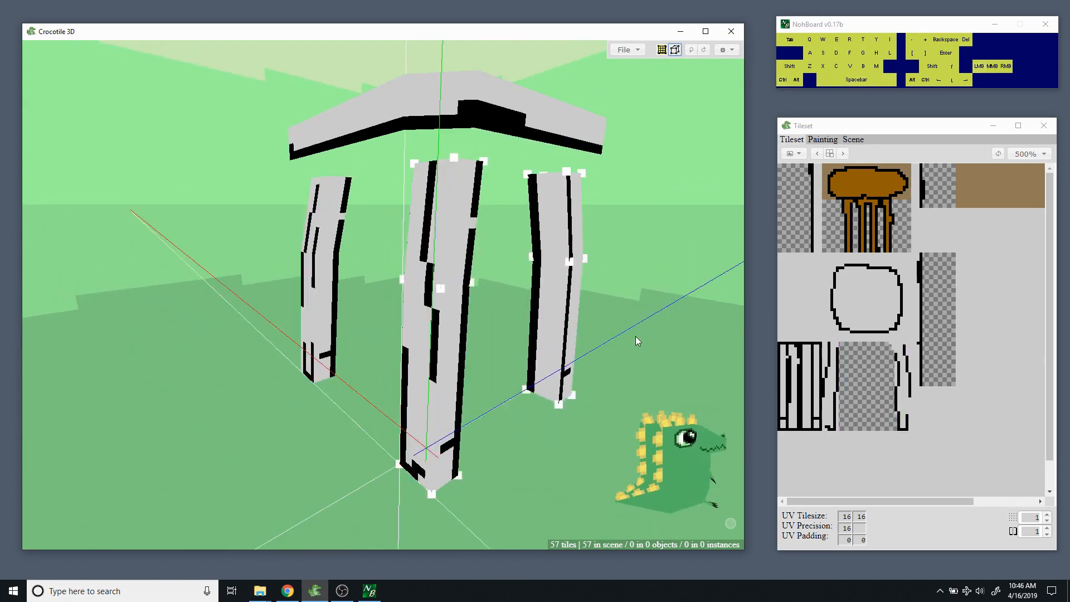
Duplicate the backrest's slat tile in place, reverse the copy to face backward and deselect it.
left_click_drag(643, 302, 591, 301)
middle_click_drag(383, 295, 383, 390)
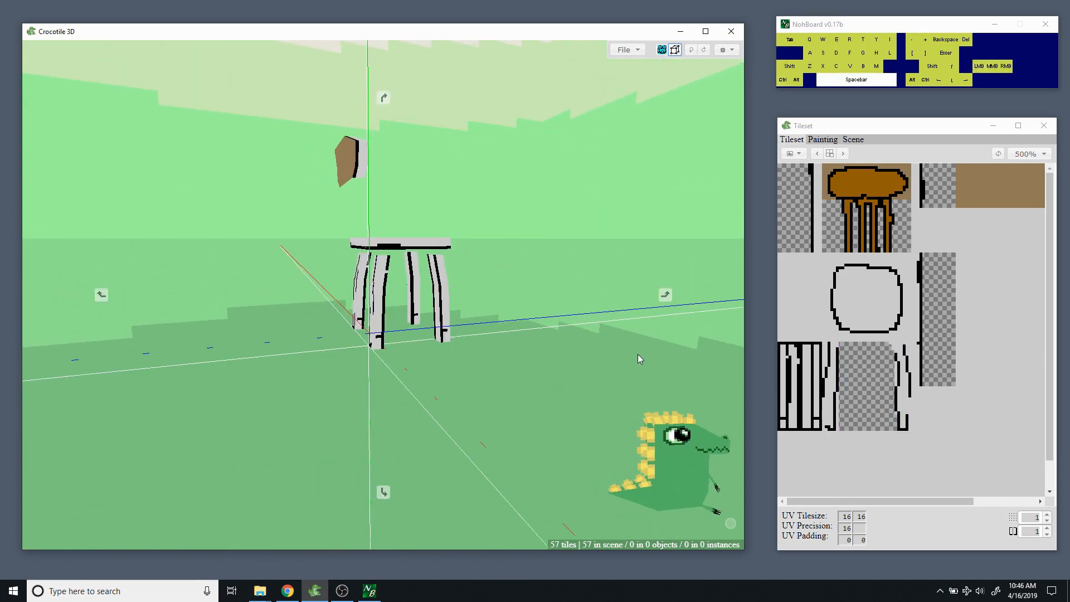
right_click_drag(638, 354, 589, 296)
left_click_drag(589, 296, 366, 144)
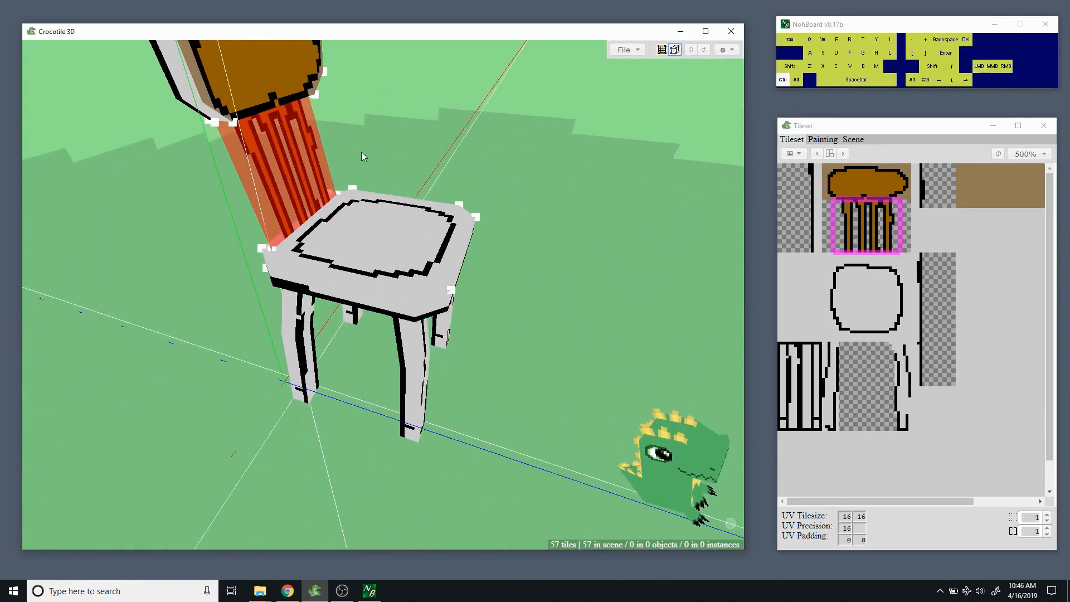
key("ctrl+v")
left_click_drag(375, 153, 389, 124)
key("shift+r")
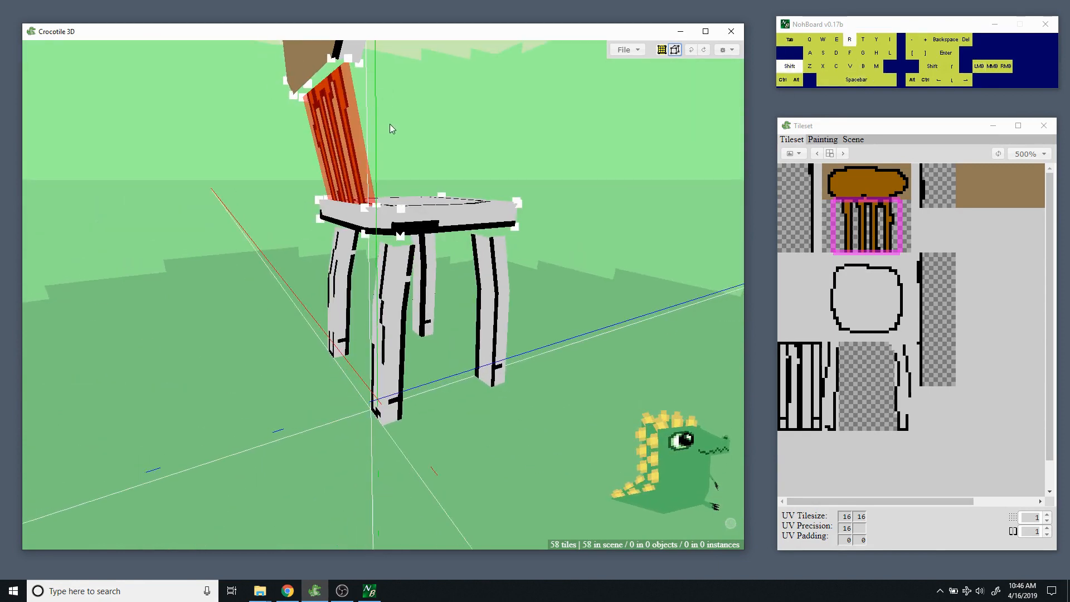
key("ctrl+d")
Select the chair's leg tiles, move them up against the underside of the seat and deselect them.
key("space")
left_click_drag(418, 122, 201, 218)
scroll(487, 259, "down", 4)
key("Tab")
key("space")
left_click_drag(446, 268, 440, 240)
middle_click_drag(440, 240, 441, 206)
middle_click_drag(309, 312, 309, 261)
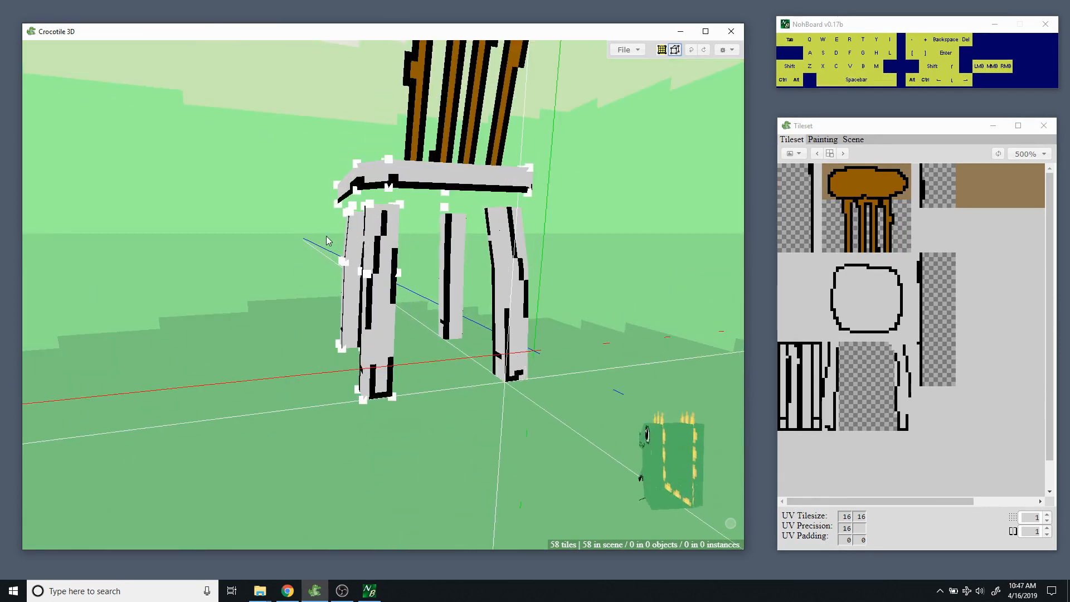
mouse_move(296, 242)
left_mouse_down("shift")
mouse_move(400, 298)
mouse_move(560, 418)
mouse_move(658, 424)
mouse_move(509, 423)
mouse_move(491, 385)
mouse_move(474, 392)
left_mouse_up("shift")
key("w")
key("ctrl+d")
Inspect the assembled chair from several angles, checking how the legs, seat and backrest fit together.
middle_click_drag(580, 289, 610, 303)
left_click_drag(610, 303, 507, 188)
left_click_drag(547, 241, 514, 246)
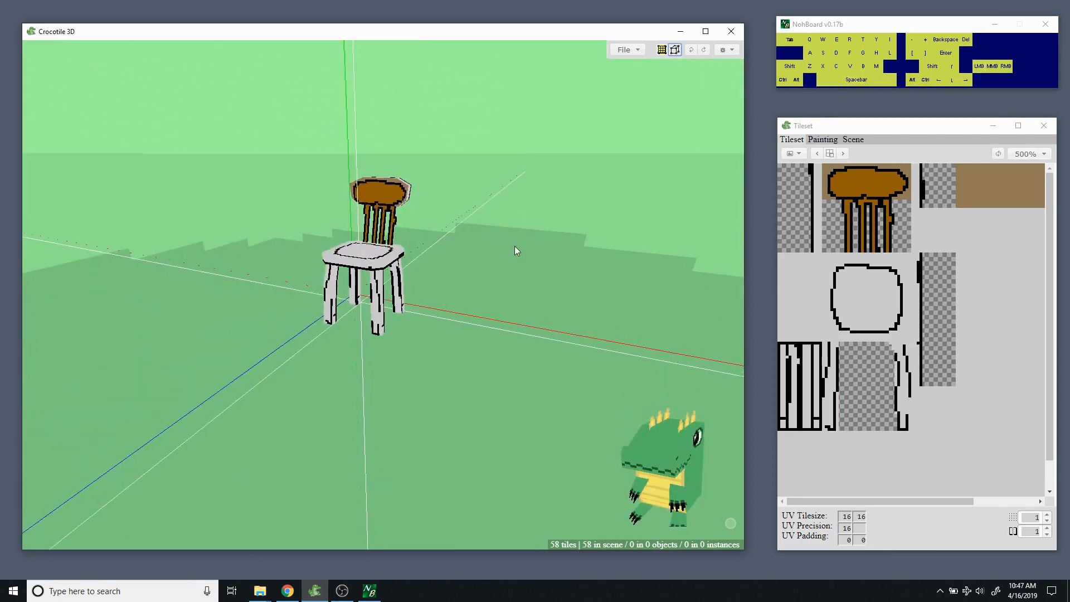
mouse_move(514, 246)
middle_mouse_down()
mouse_move(514, 233)
mouse_move(493, 244)
middle_mouse_up()
left_click_drag(467, 251, 301, 279)
left_click_drag(535, 273, 500, 228)
middle_click_drag(501, 228, 500, 201)
left_click_drag(329, 184, 279, 215)
middle_click_drag(279, 216, 256, 232)
left_click_drag(256, 232, 452, 162)
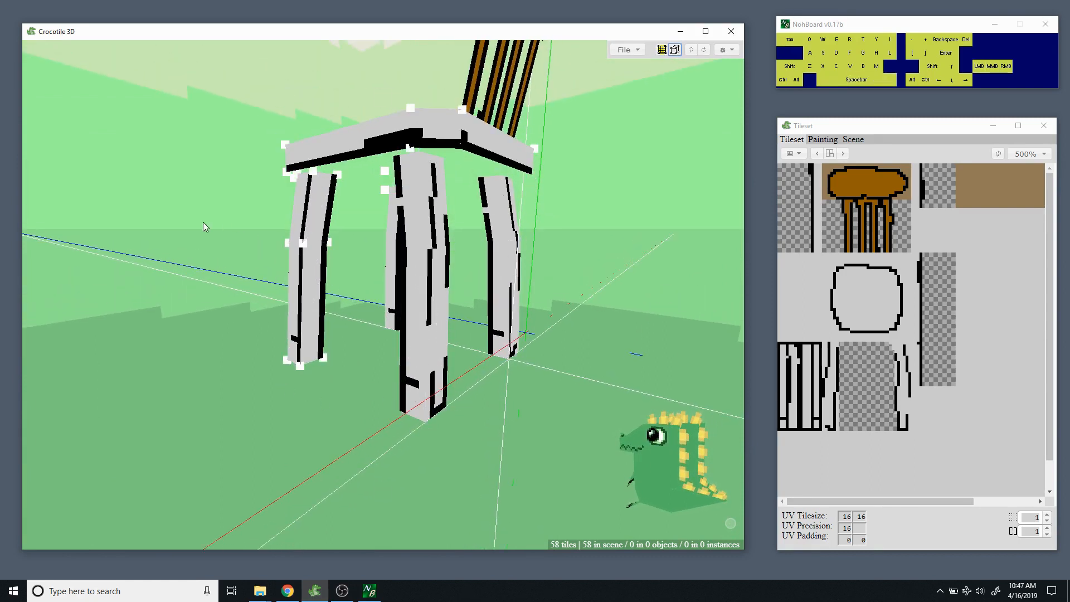
Select the angled rear corner face of the seat, above one back leg, together with its connected vertices.
left_click_drag(203, 223, 144, 346)
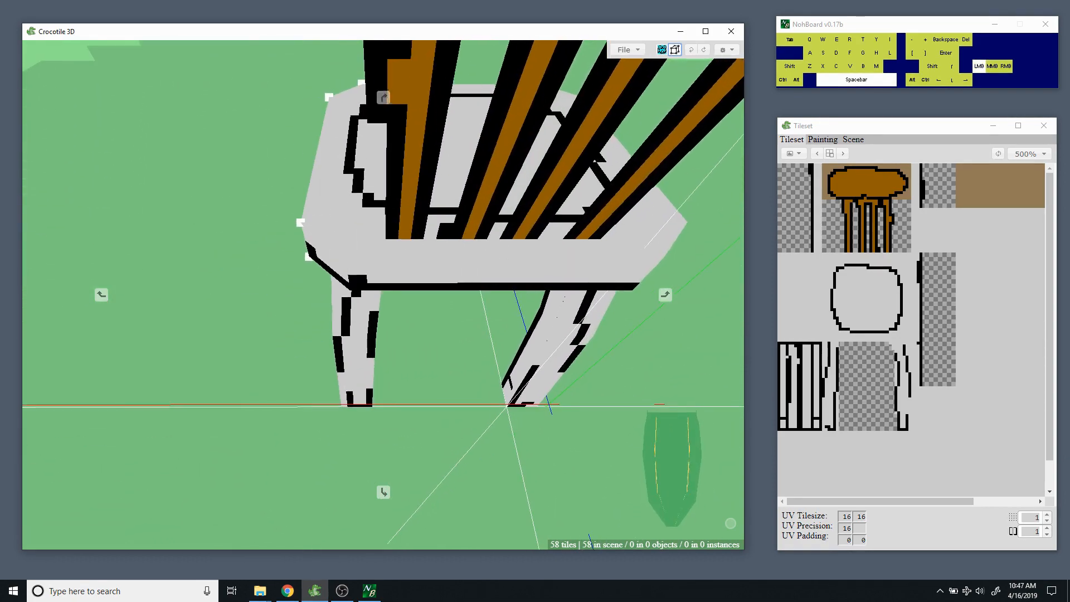
left_click_drag(283, 220, 285, 224)
left_click(339, 261)
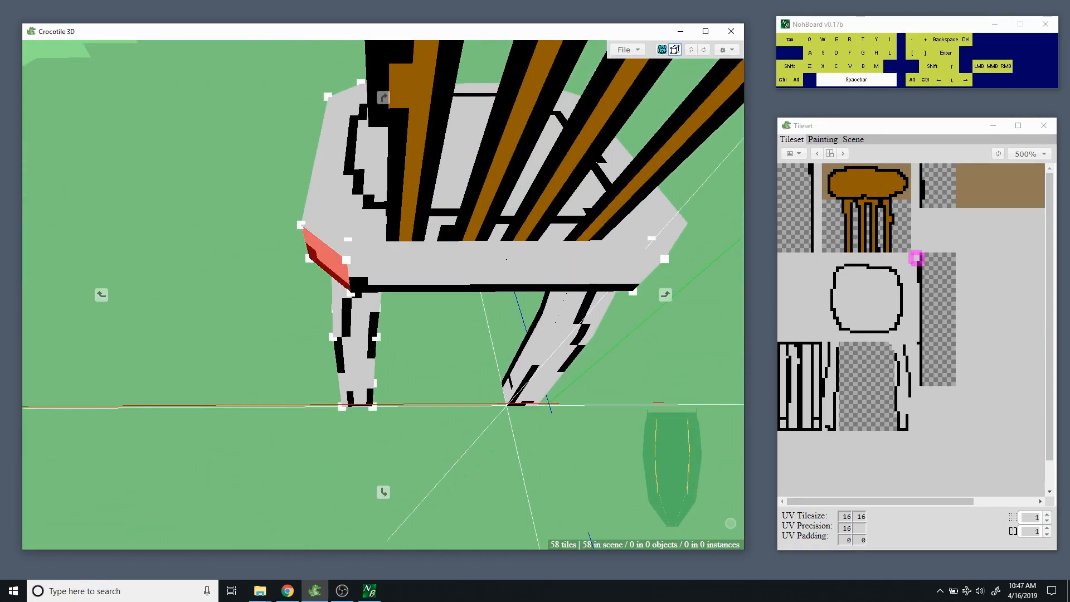
left_click_drag(338, 262, 379, 240)
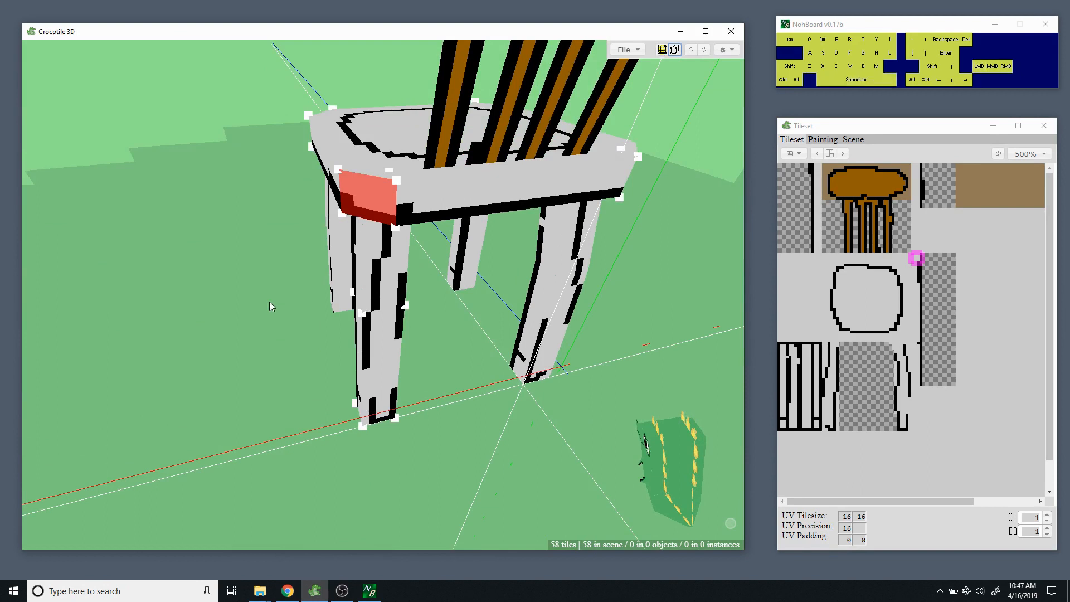
left_click(339, 191, "ctrl")
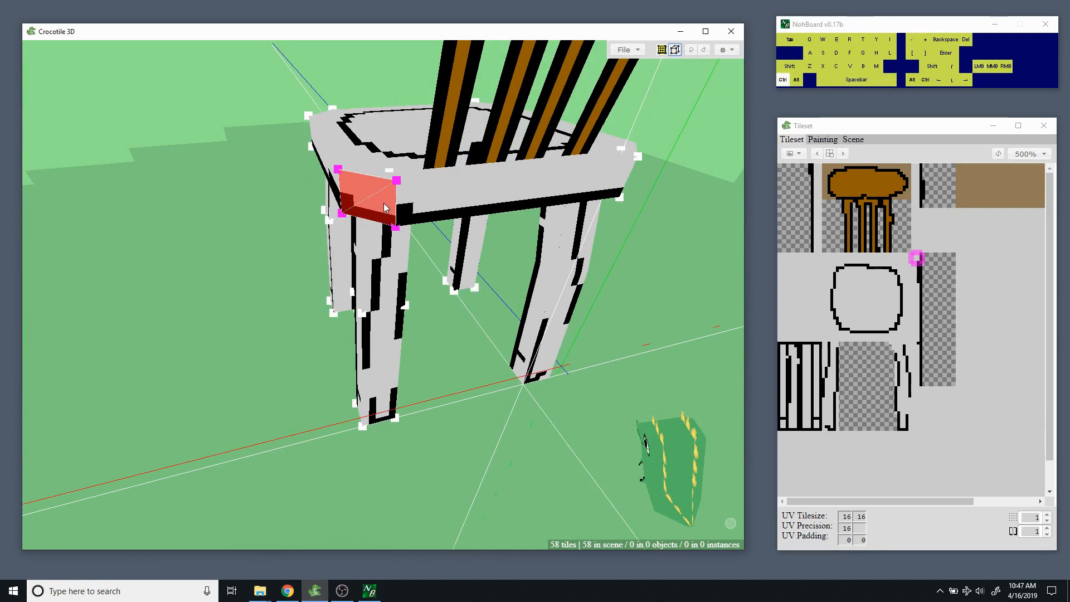
key("ctrl+d")
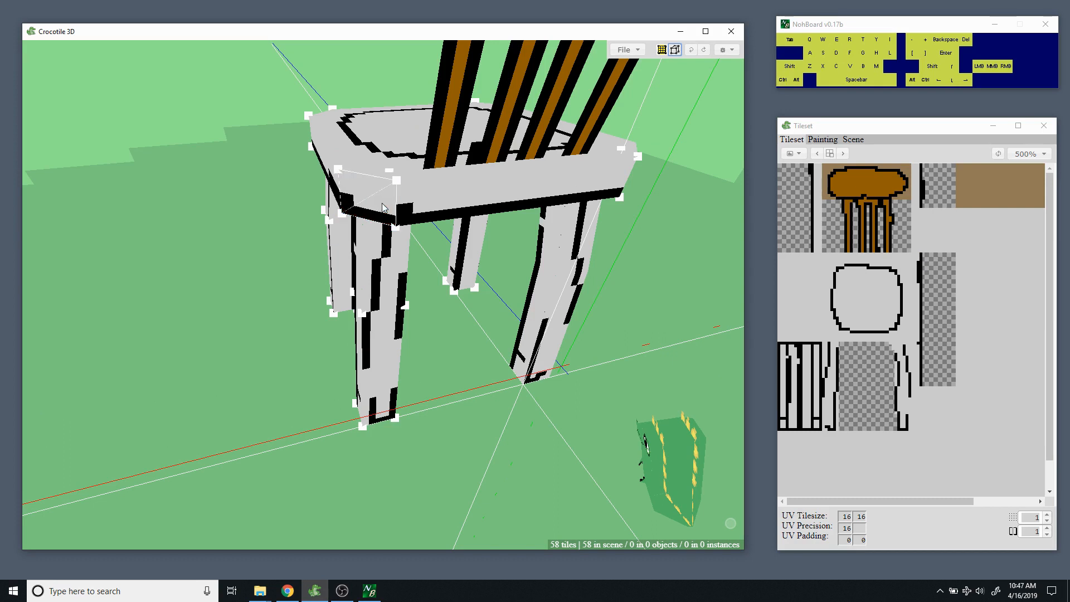
left_click(381, 202)
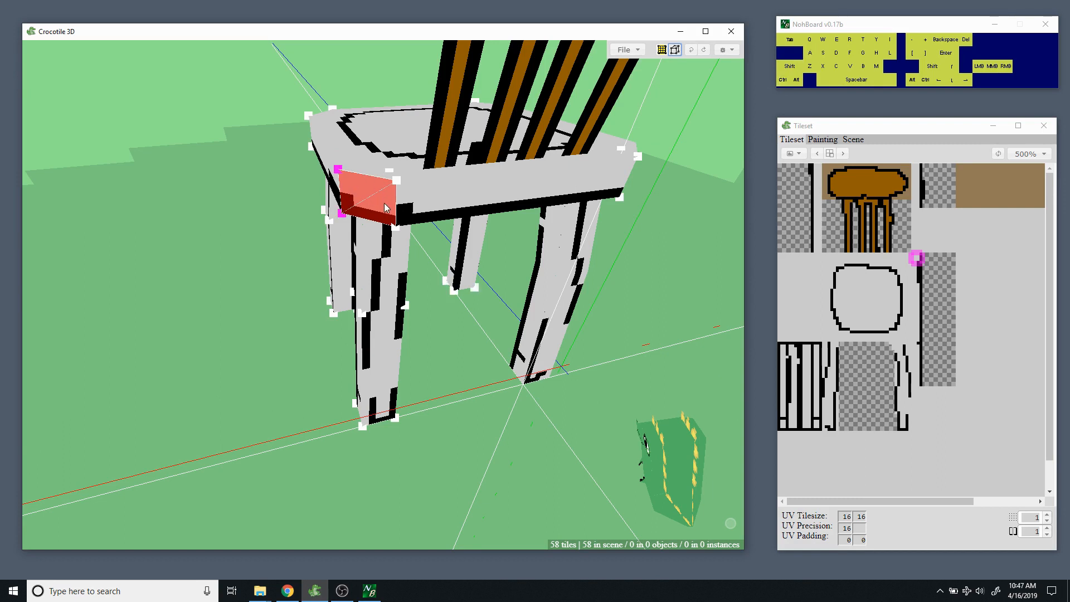
Try shifting the selected rear seat corner outward and back again.
key("a")
key("a")
key("d")
key("d")
key("a")
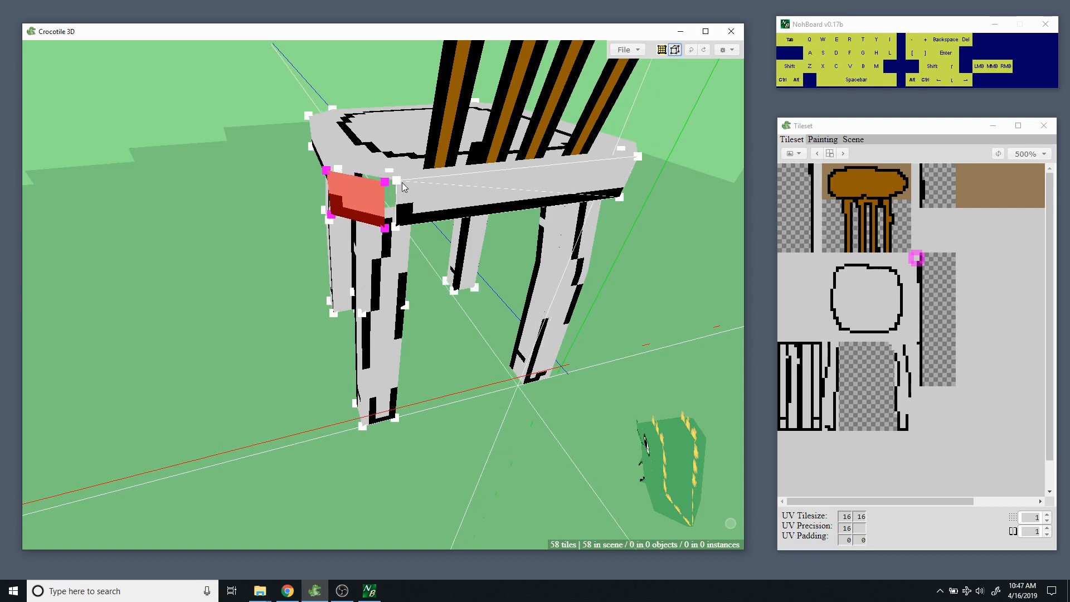
key("d")
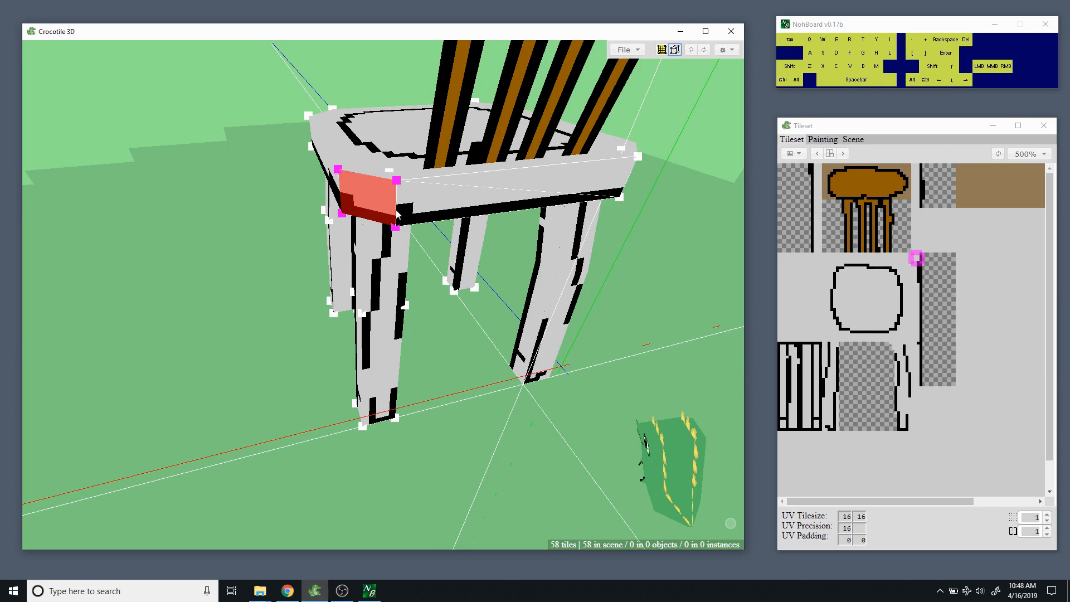
key("a")
key("d")
Move the selected rear seat corner inward to narrow the seat toward the backrest, then deselect it.
key("space")
left_click_drag(363, 222, 457, 334)
key("d")
key("d")
key("space")
mouse_move(249, 219)
left_mouse_down()
mouse_move(262, 262)
mouse_move(249, 219)
left_mouse_up()
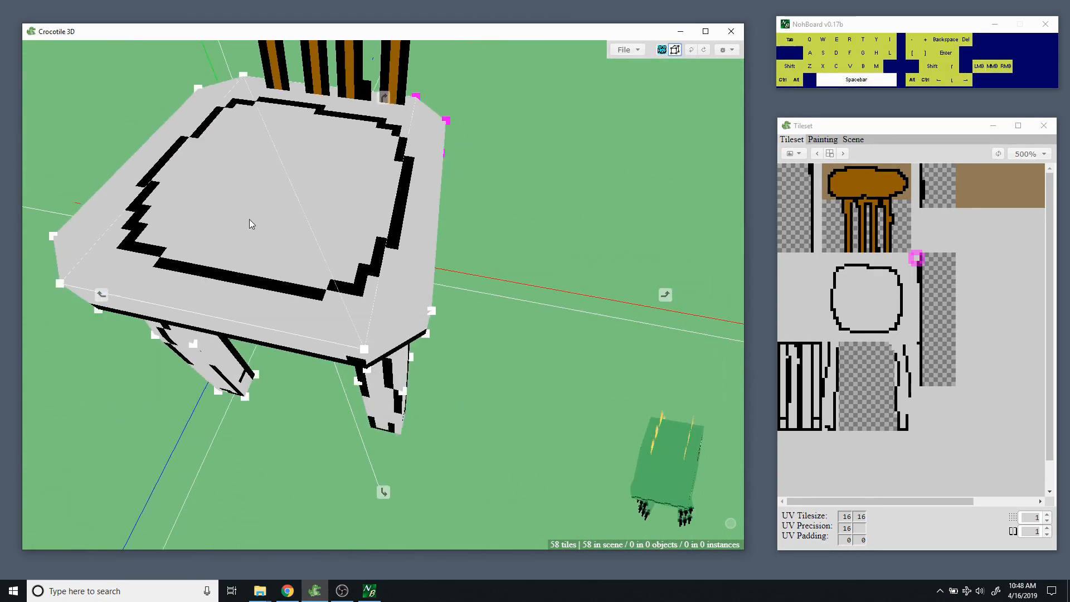
middle_click_drag(250, 219, 249, 278)
middle_click_drag(370, 291, 370, 324)
key("space")
left_click_drag(369, 323, 534, 339)
scroll(535, 339, "up", 6)
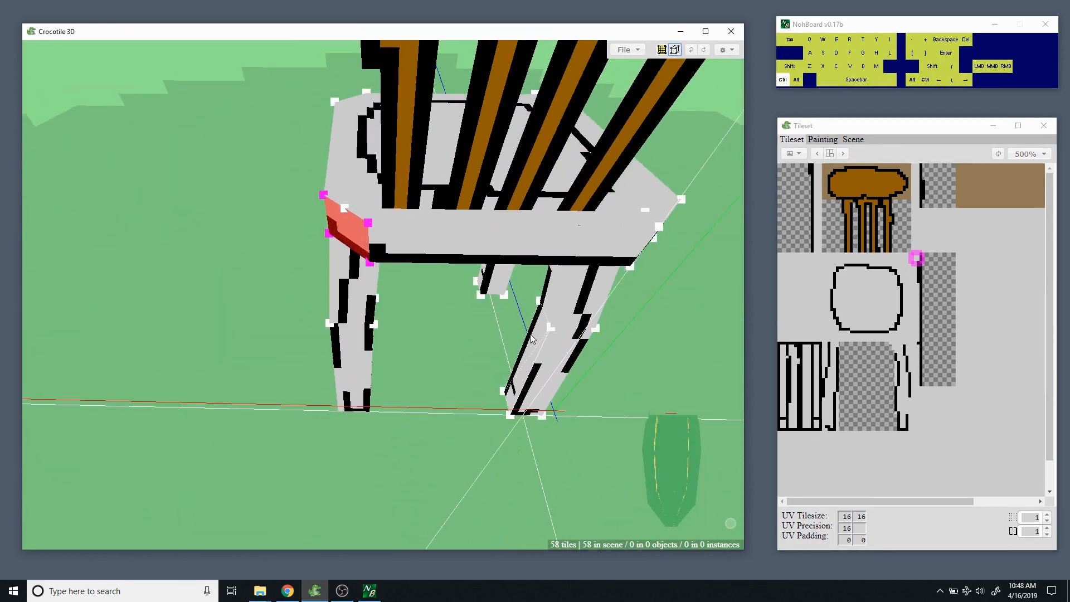
Select the opposite rear corner face of the seat with its connected vertices, move it inward and deselect it.
key("space")
left_click_drag(528, 344, 527, 297)
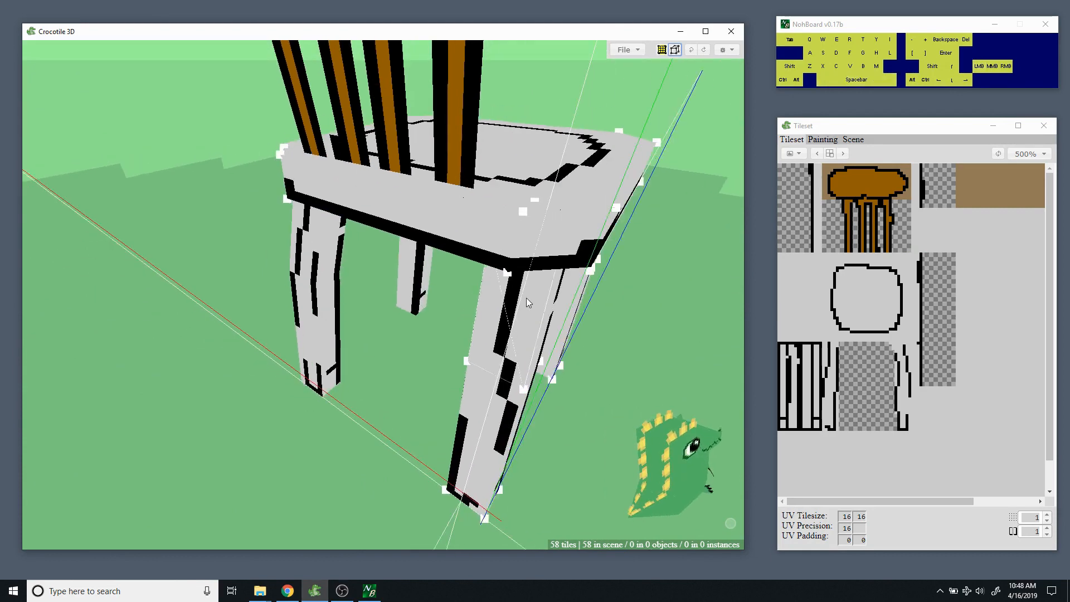
left_click(534, 242)
key("ctrl")
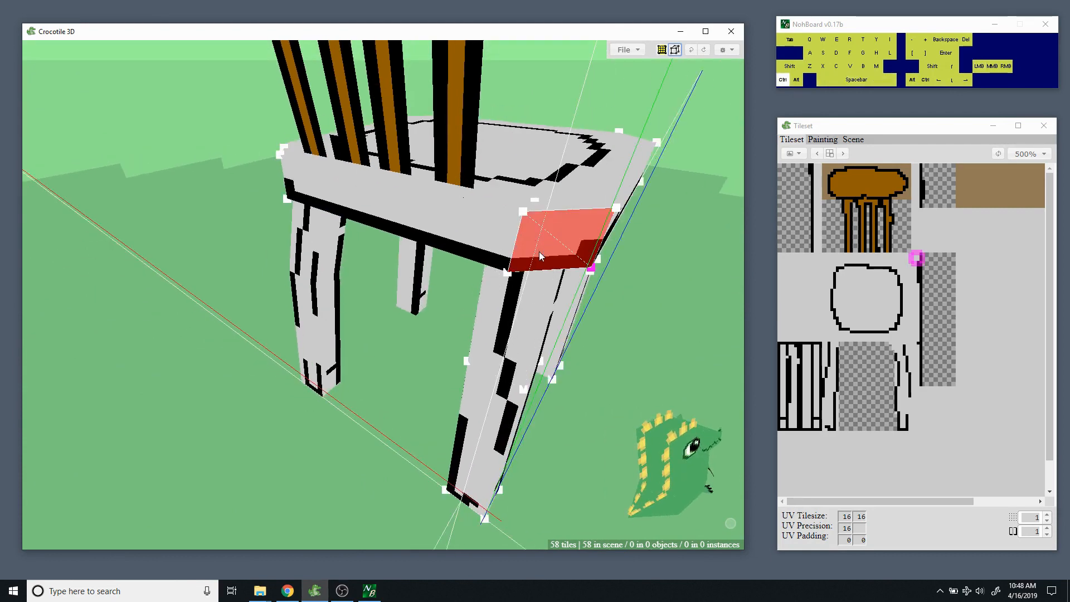
left_click(540, 252, "ctrl")
key("space")
left_click_drag(423, 266, 441, 273)
key("a")
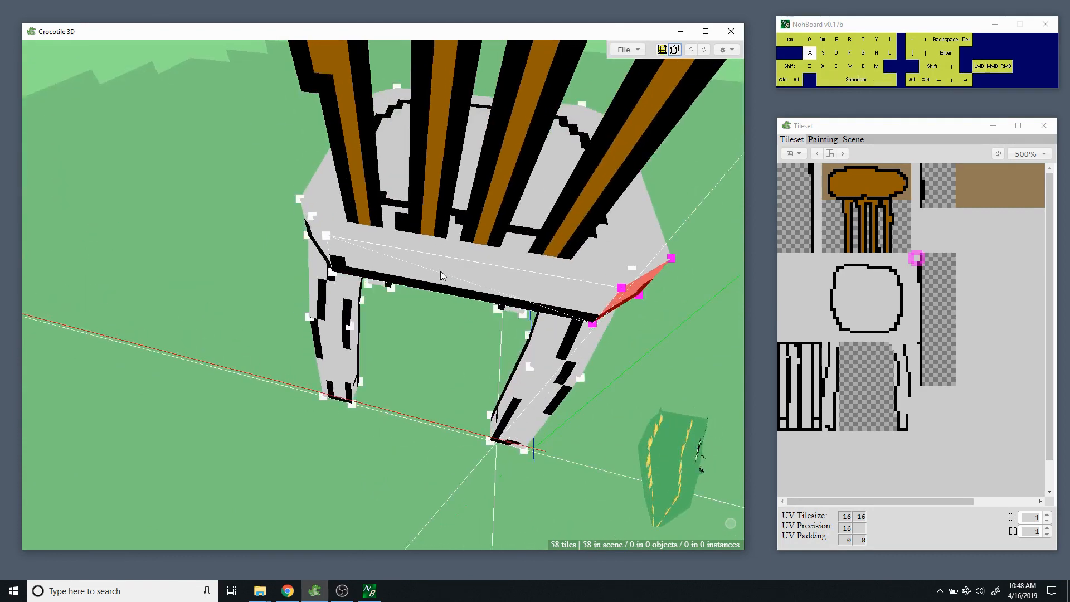
key("a")
key("space")
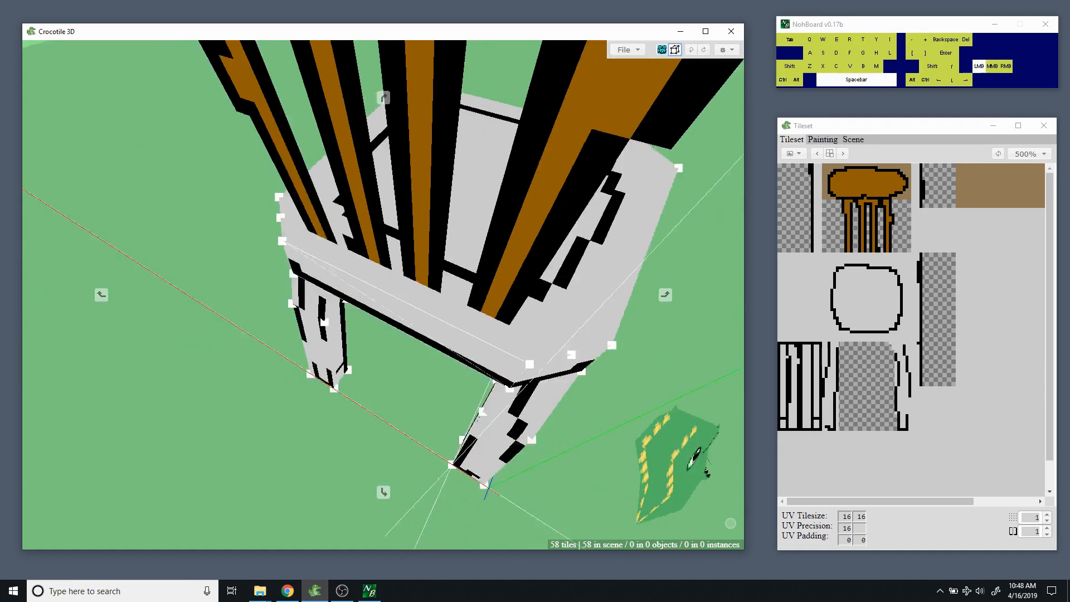
Examine the tapered seat from the back, above and front to compare both rear corners.
middle_click_drag(446, 260, 446, 312)
left_click_drag(445, 312, 384, 292)
right_click_drag(385, 293, 384, 282)
middle_click_drag(436, 306, 436, 245)
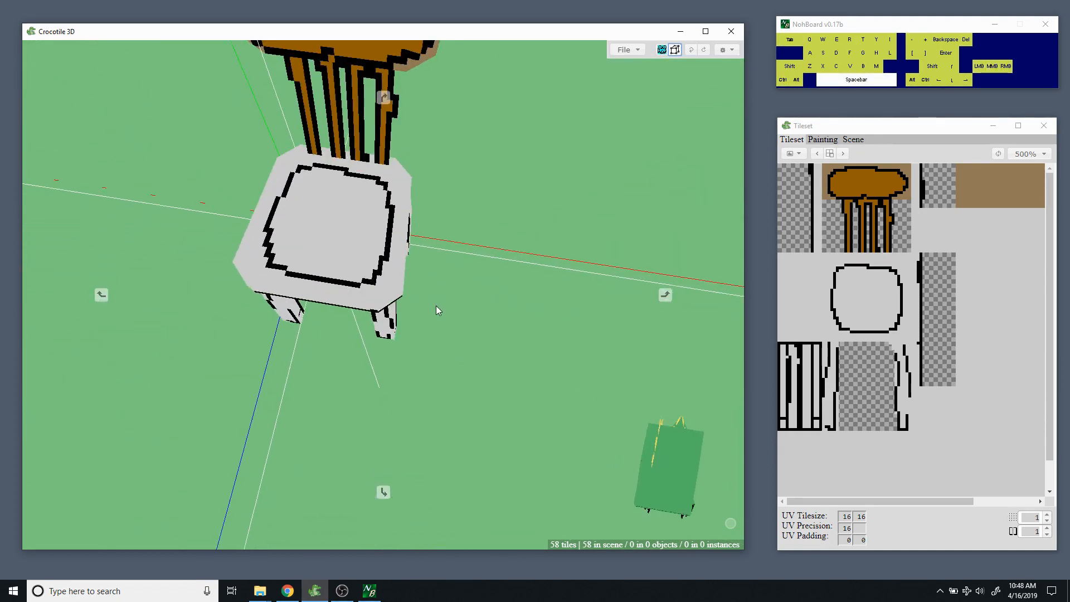
right_click_drag(436, 306, 537, 285)
right_click_drag(388, 268, 383, 270)
key("space")
left_click_drag(383, 270, 366, 293)
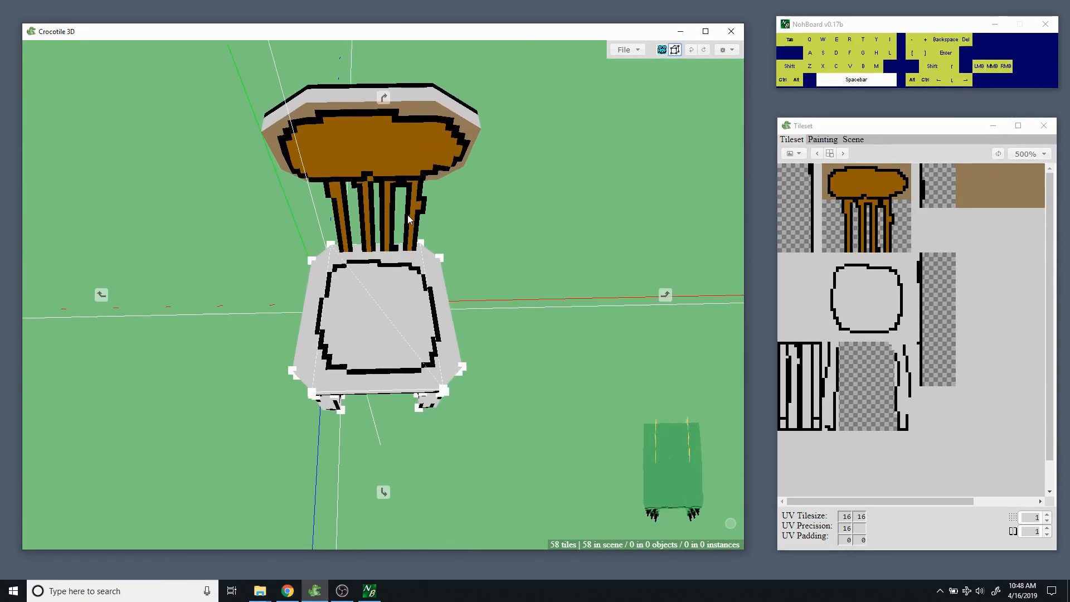
Select the seat's central top tile to examine its area in the tileset, then deselect it.
left_click(393, 285)
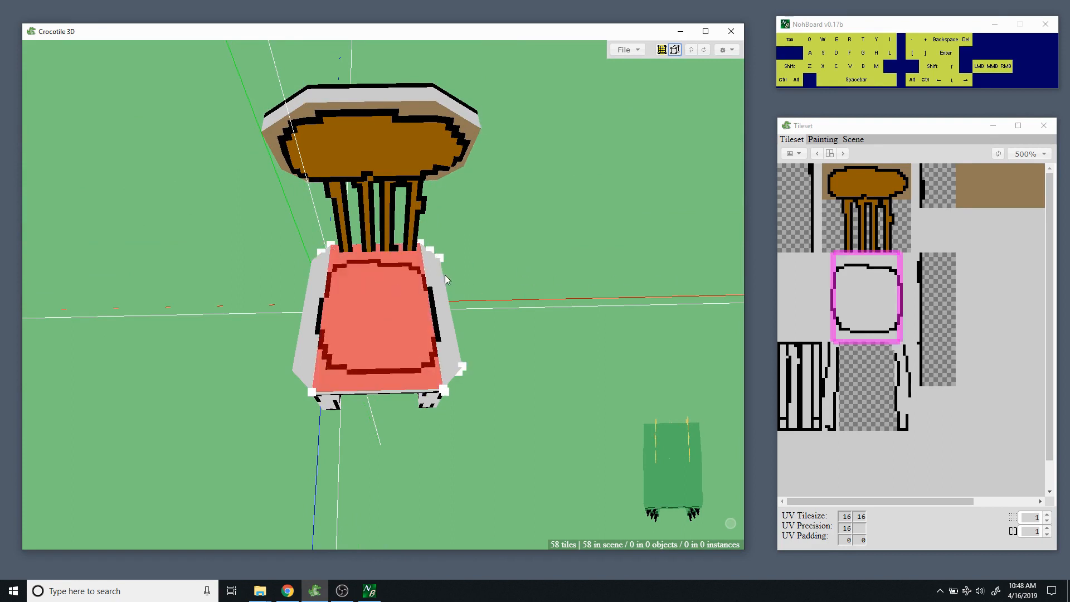
scroll(519, 274, "up", 5)
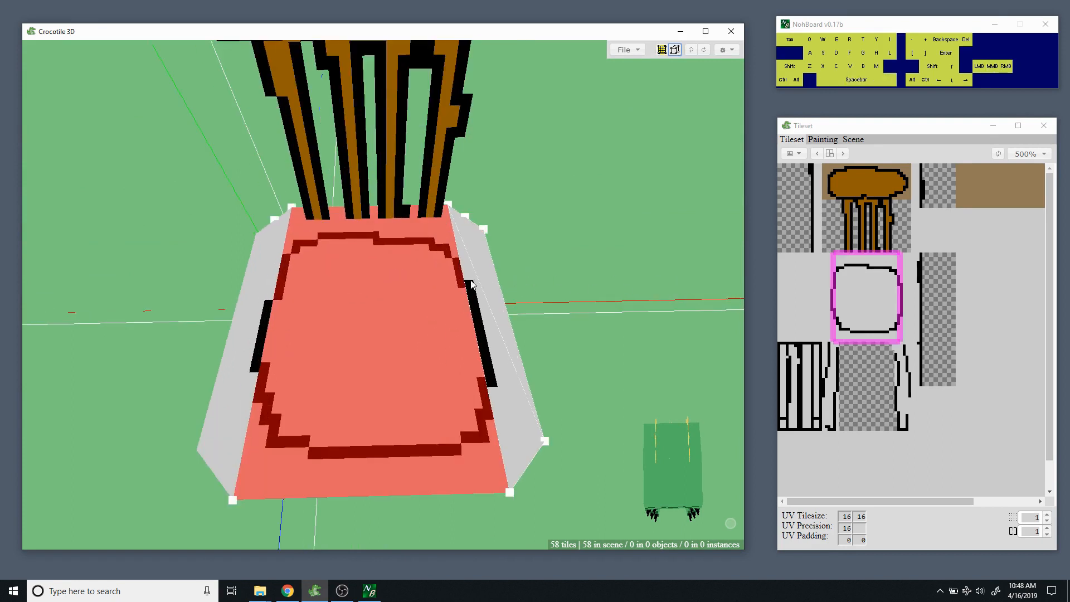
key("space")
left_click_drag(437, 286, 447, 349)
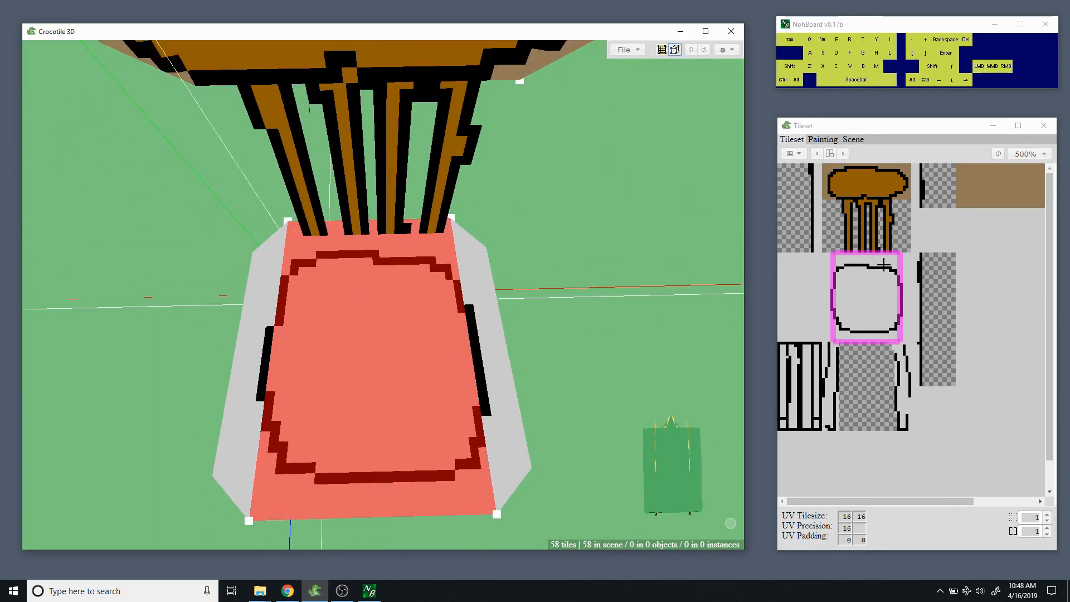
left_click(467, 328)
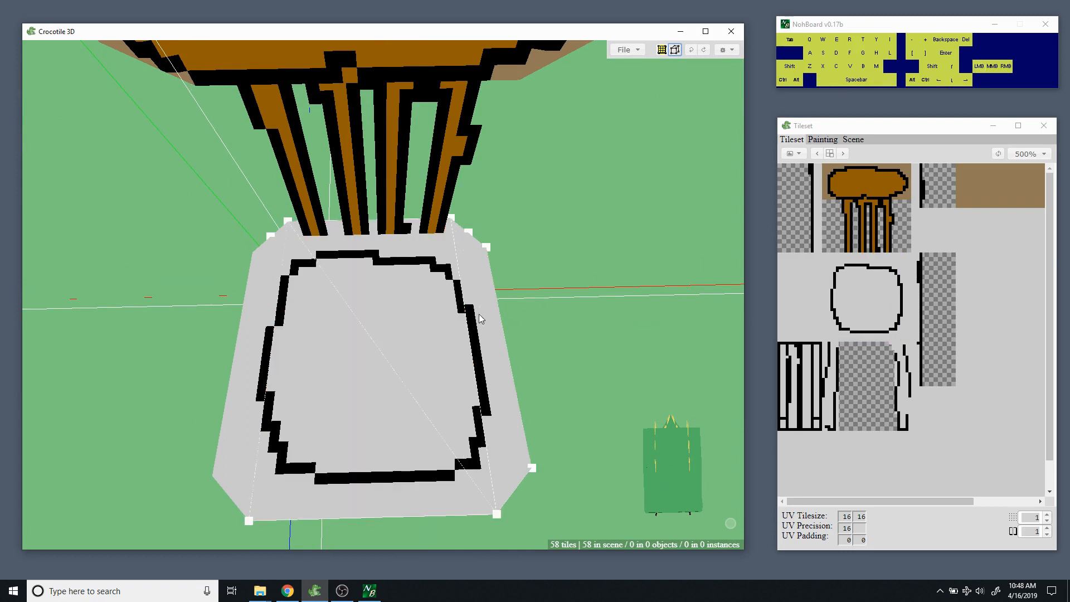
Select the seat's central top tile together with both side tiles.
left_click(481, 316)
left_click(494, 347)
left_click(407, 328)
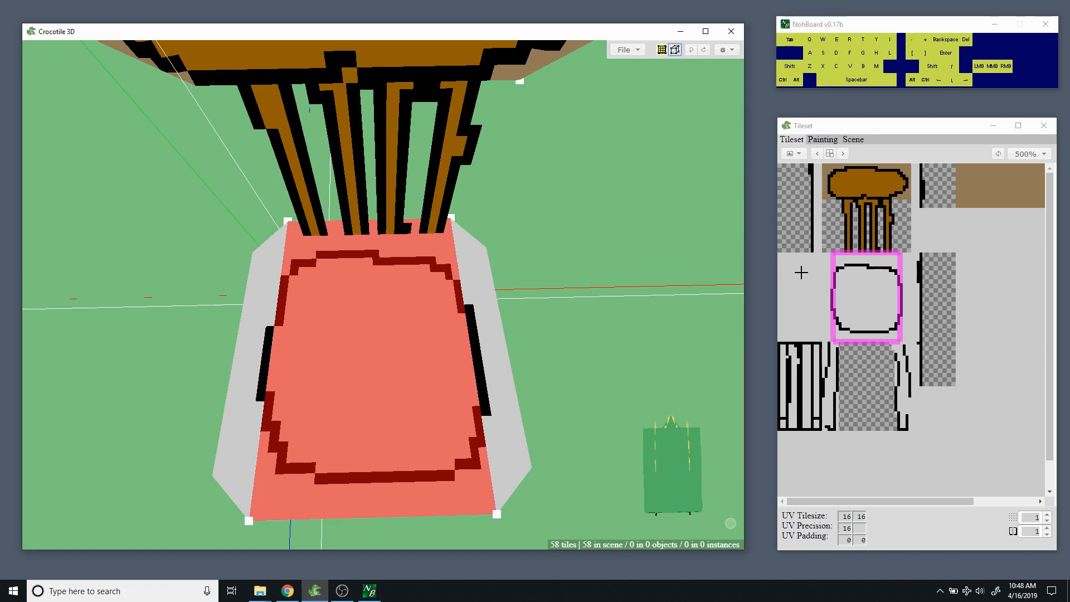
left_click(270, 306, "shift")
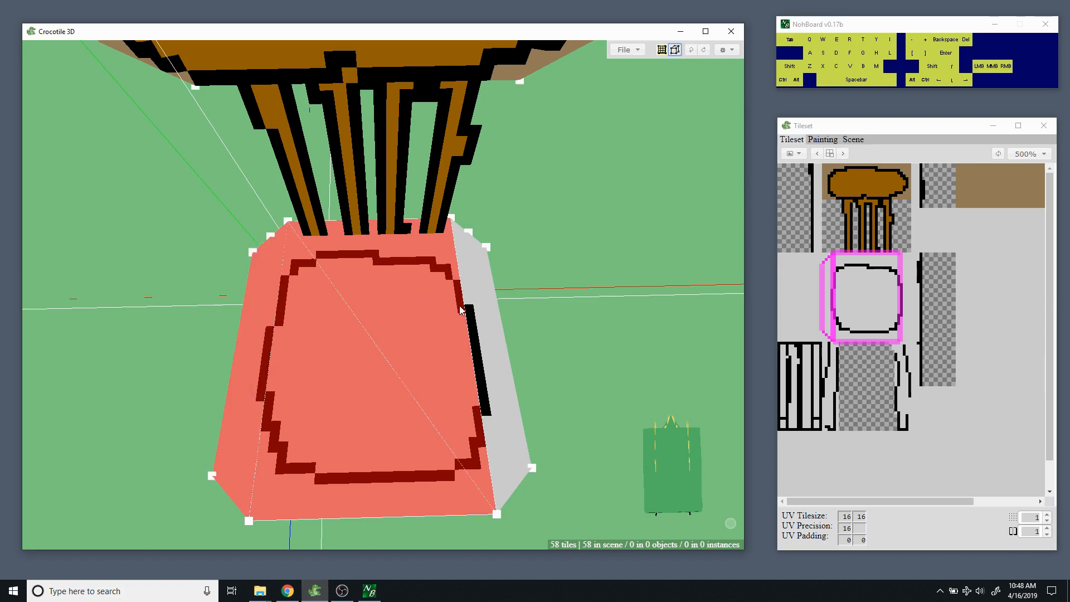
left_click(478, 312)
Raise the three selected top tiles slightly above the seat frame.
key("space")
left_click_drag(482, 322, 448, 341)
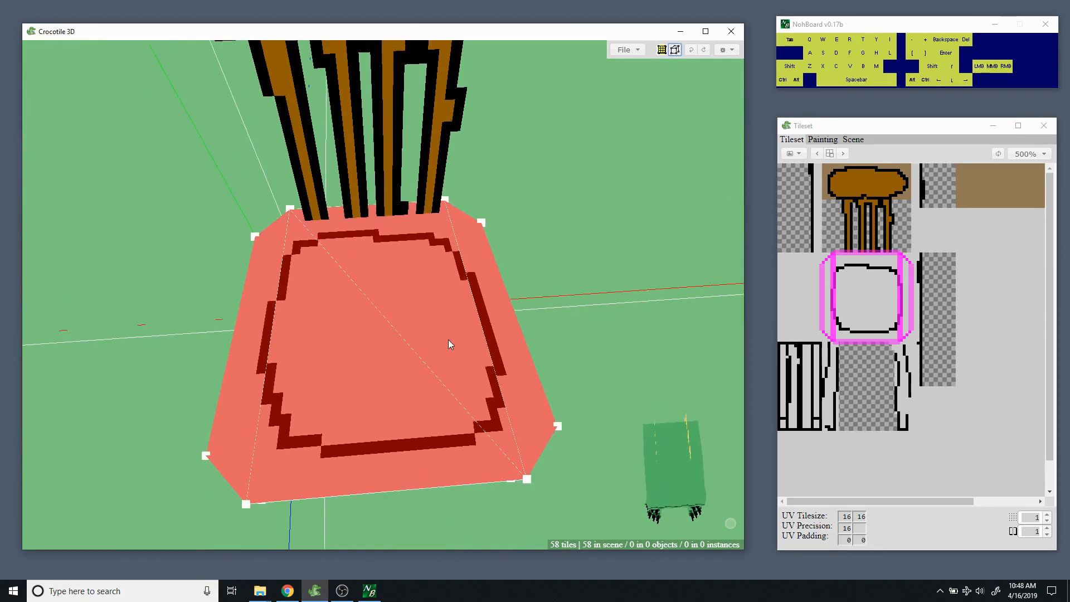
key("space")
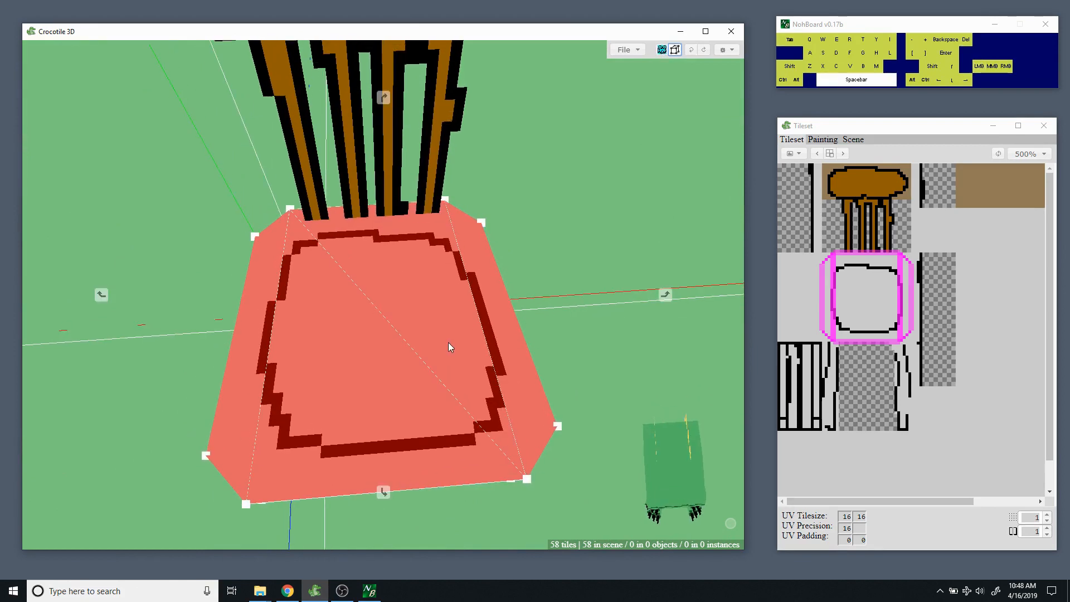
key("space")
left_click_drag(521, 306, 580, 324)
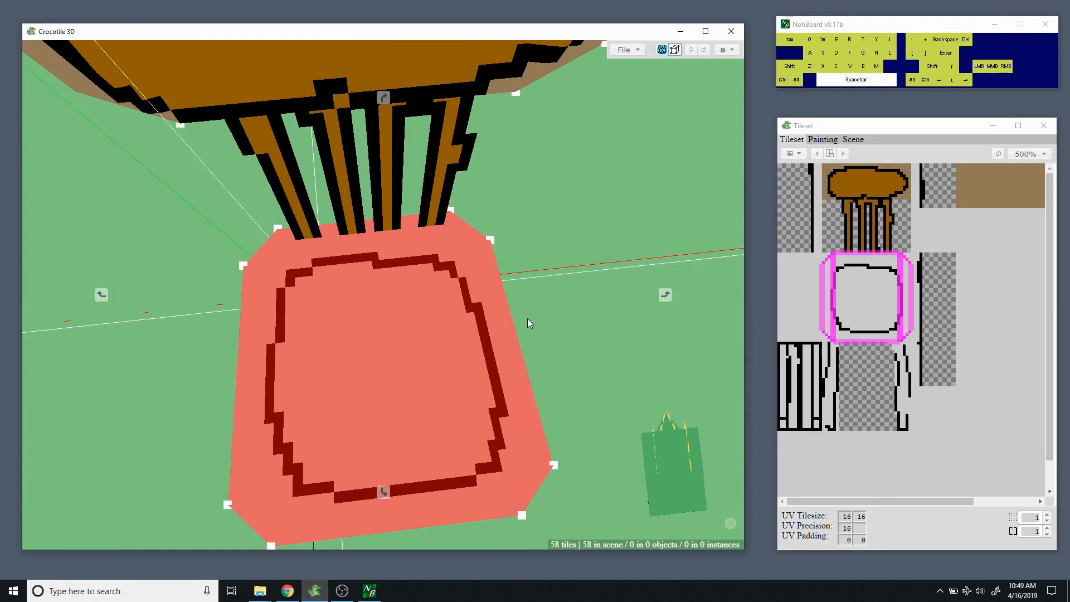
Try to reposition the selected top tiles' UV corners in the tileset, then undo the change.
scroll(529, 322, "up", 5)
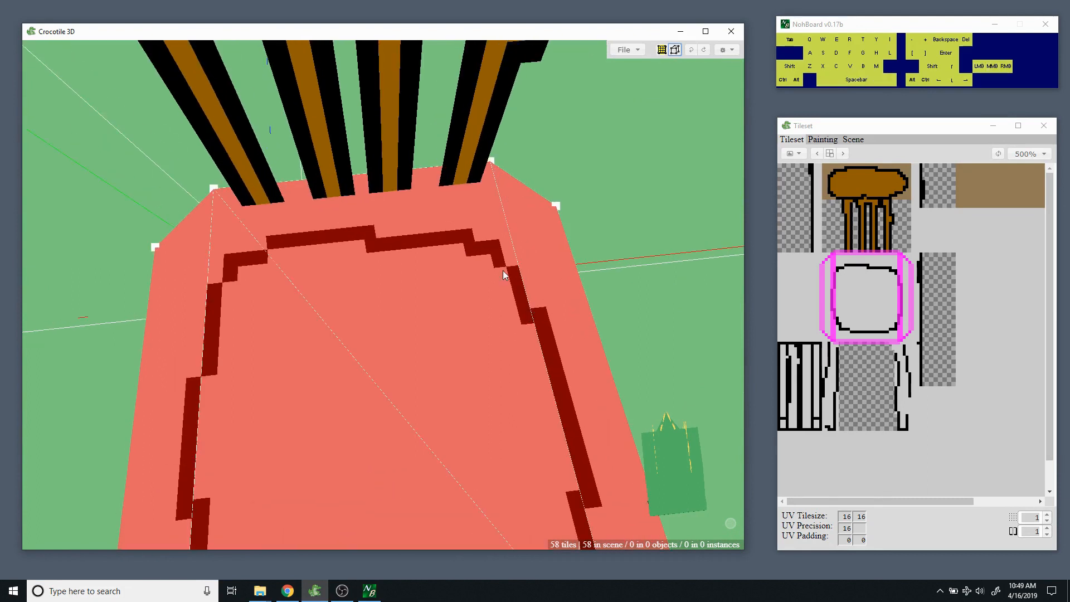
right_click(837, 252)
right_click(797, 282)
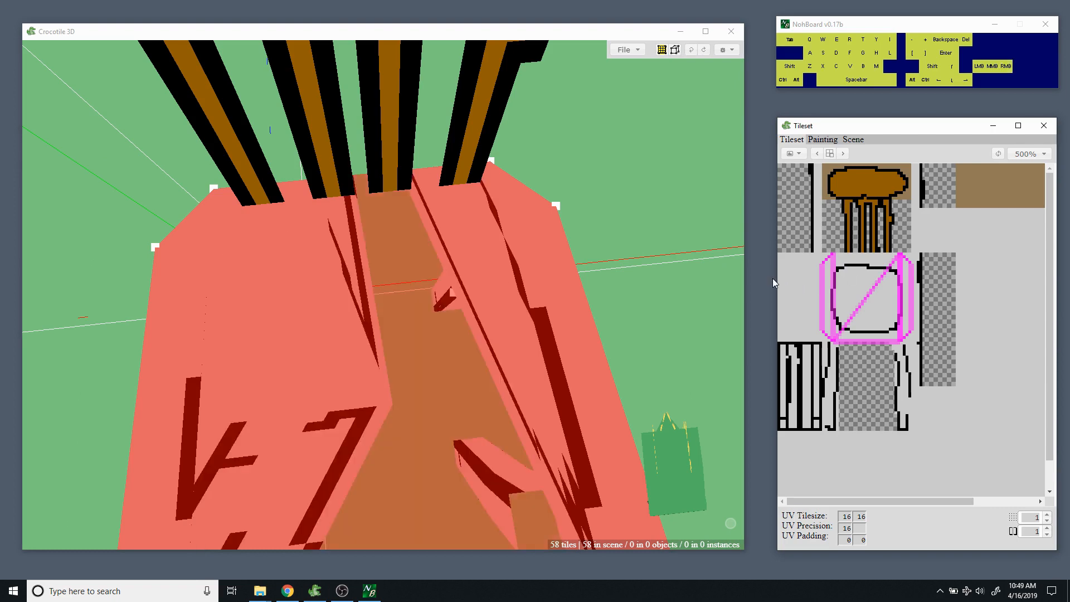
left_click_drag(662, 295, 523, 222)
key("ctrl+z")
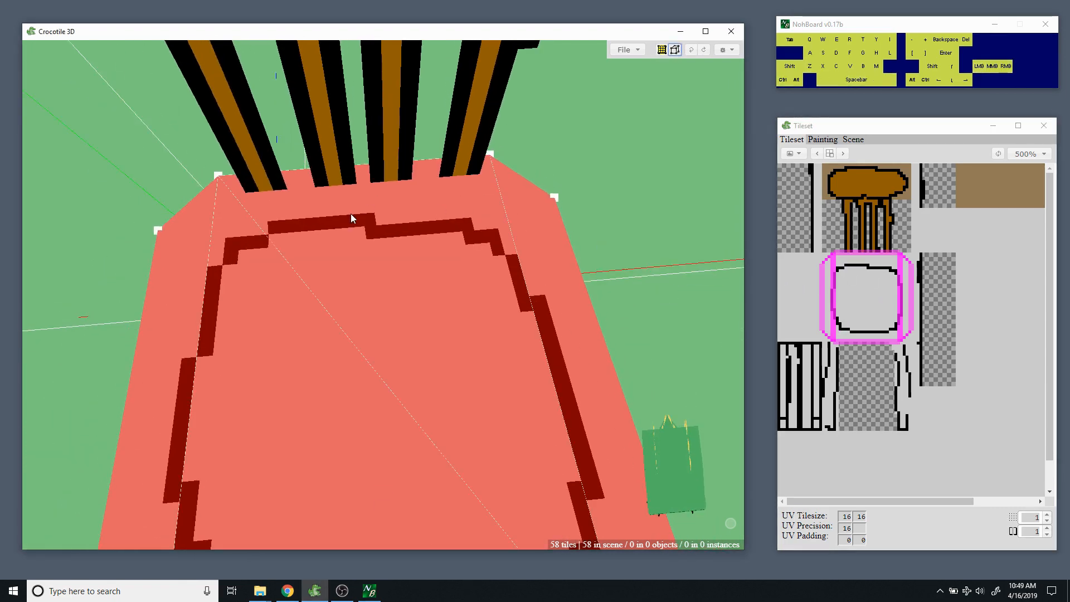
Select the vertex at one rear corner of the seat's central top tile.
left_click(217, 180)
left_click(222, 179)
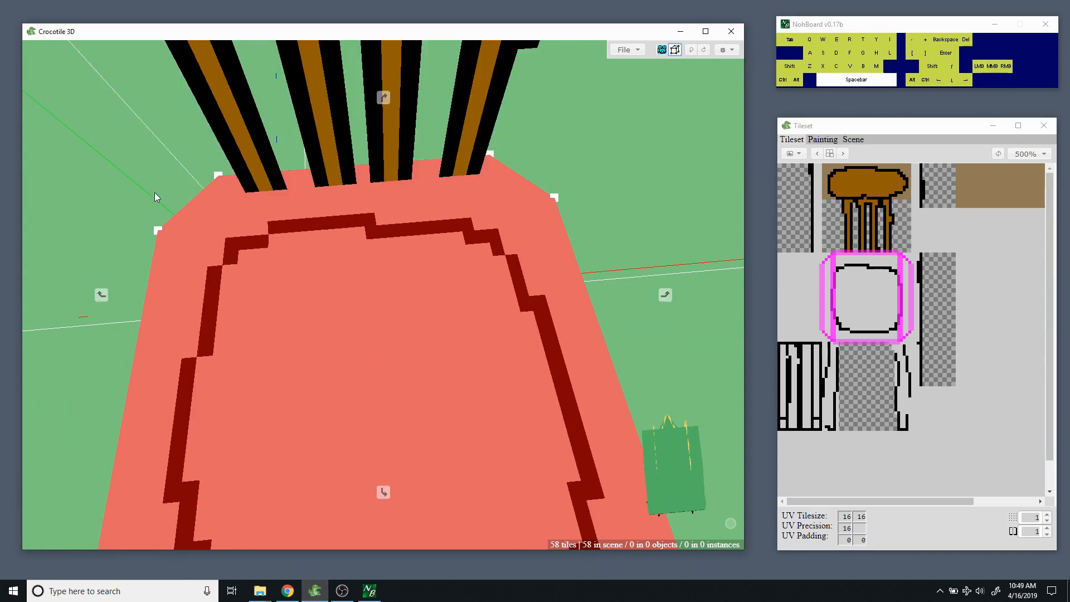
right_click_drag(155, 192, 191, 190)
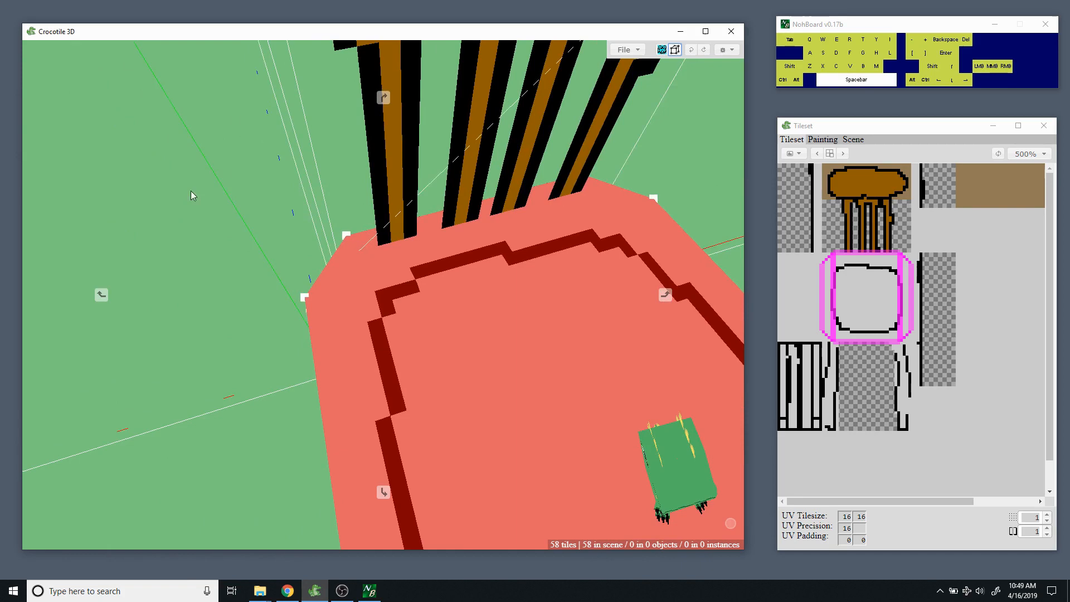
left_click(347, 237)
left_click(403, 213)
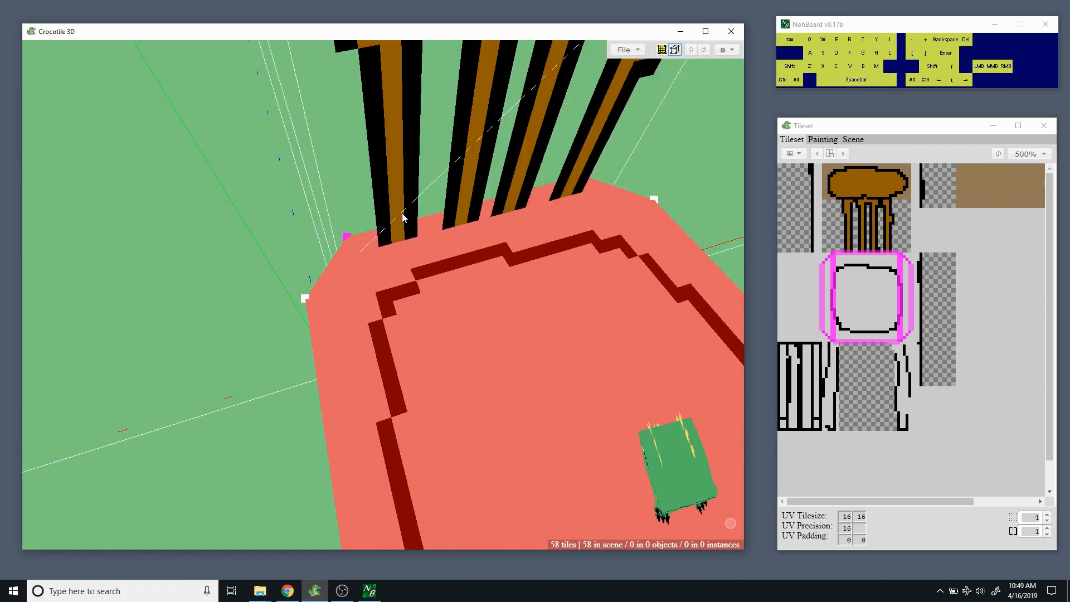
key("space")
Try adding the opposite rear corner vertex to the selection, removing the backrest faces picked with it, then deselect that vertex.
right_click_drag(416, 222, 506, 204)
left_click(507, 250)
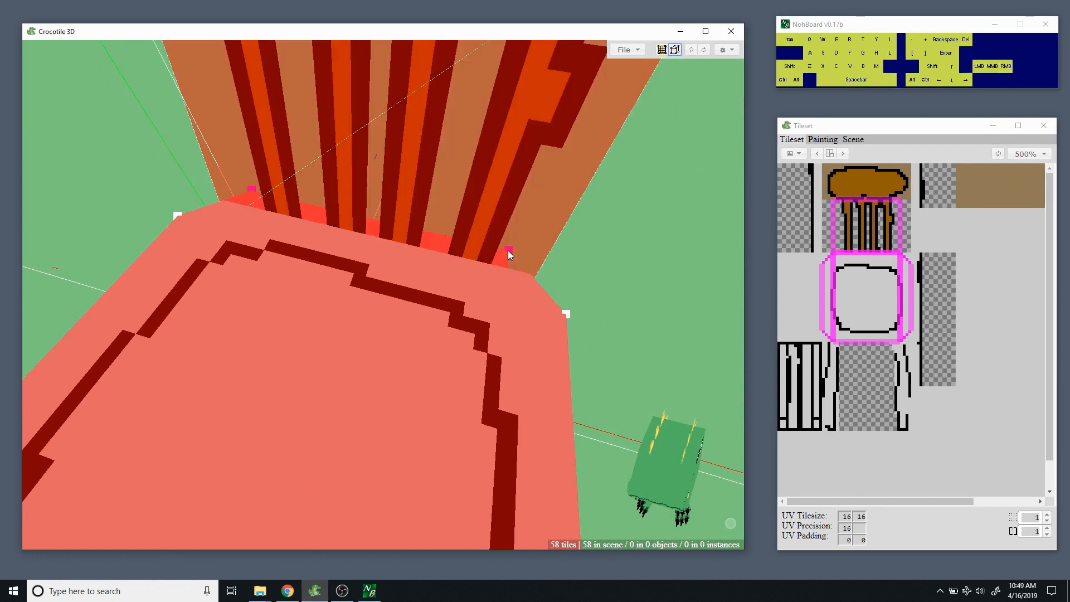
left_click(487, 193)
key("space")
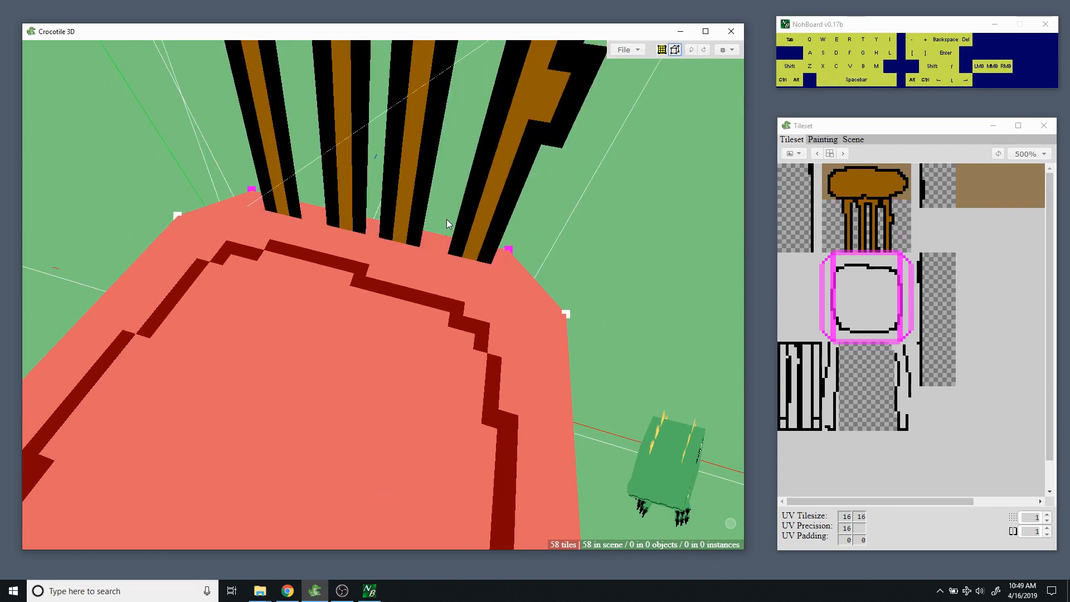
left_click(510, 249)
left_click(479, 212)
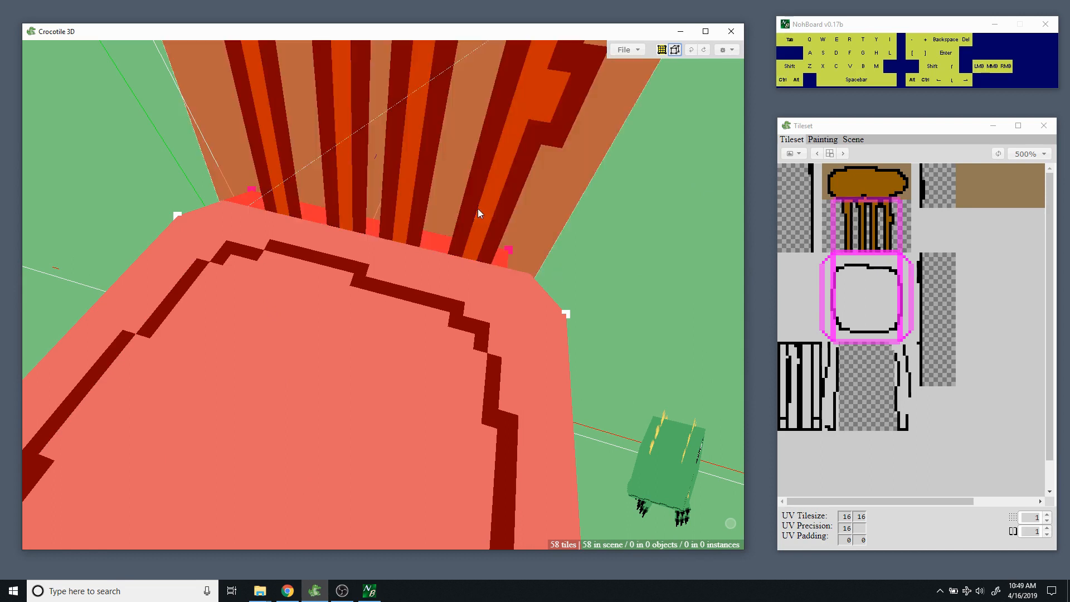
left_click(510, 249)
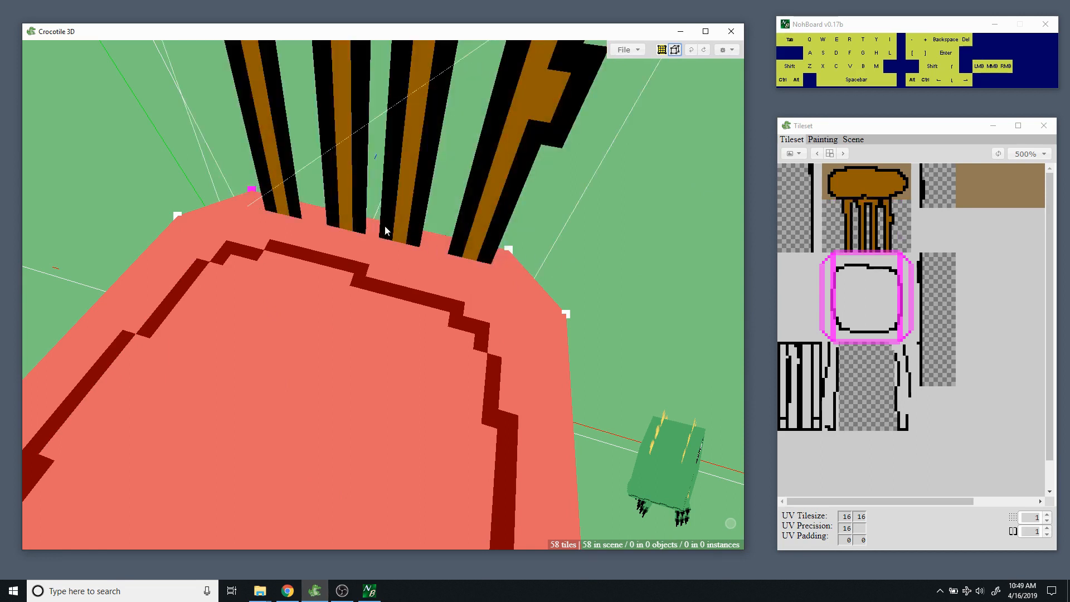
left_click_drag(384, 225, 345, 243)
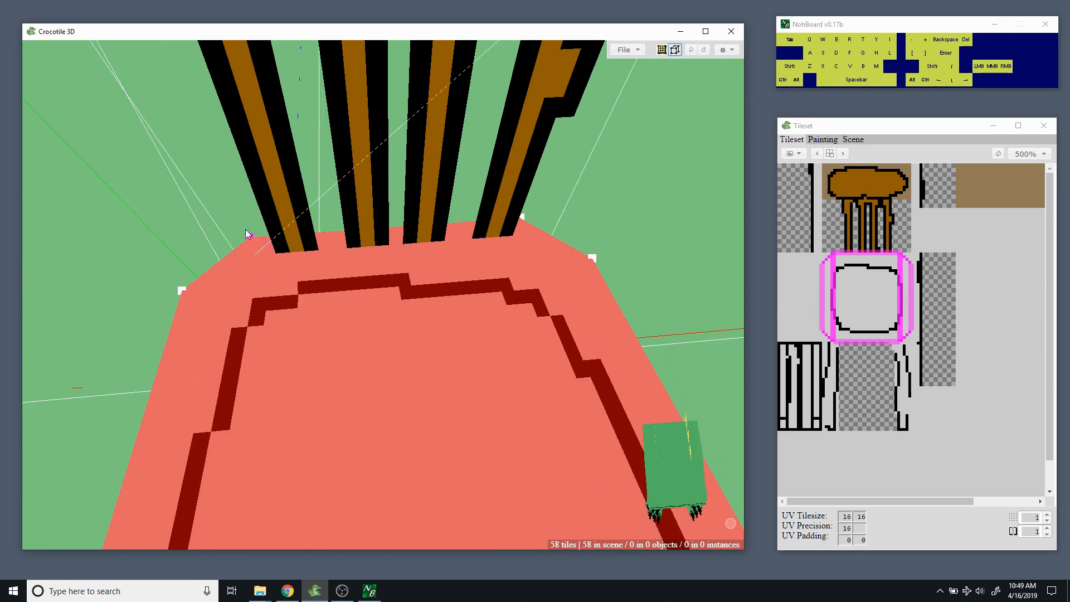
Set the UV precision to 1 by 1.
key("Left")
double_click(846, 527)
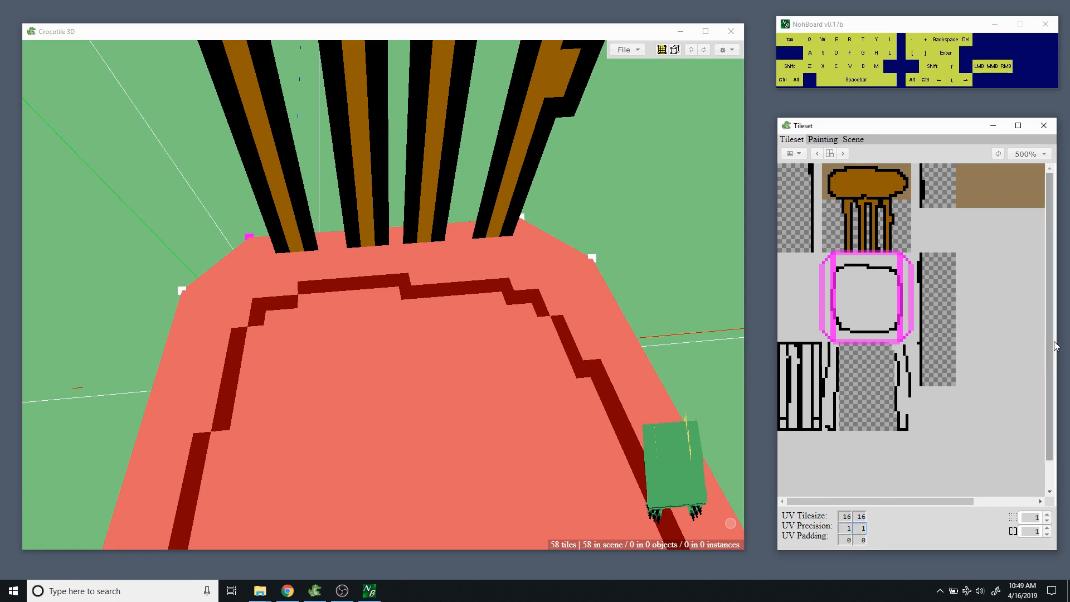
left_click(981, 330)
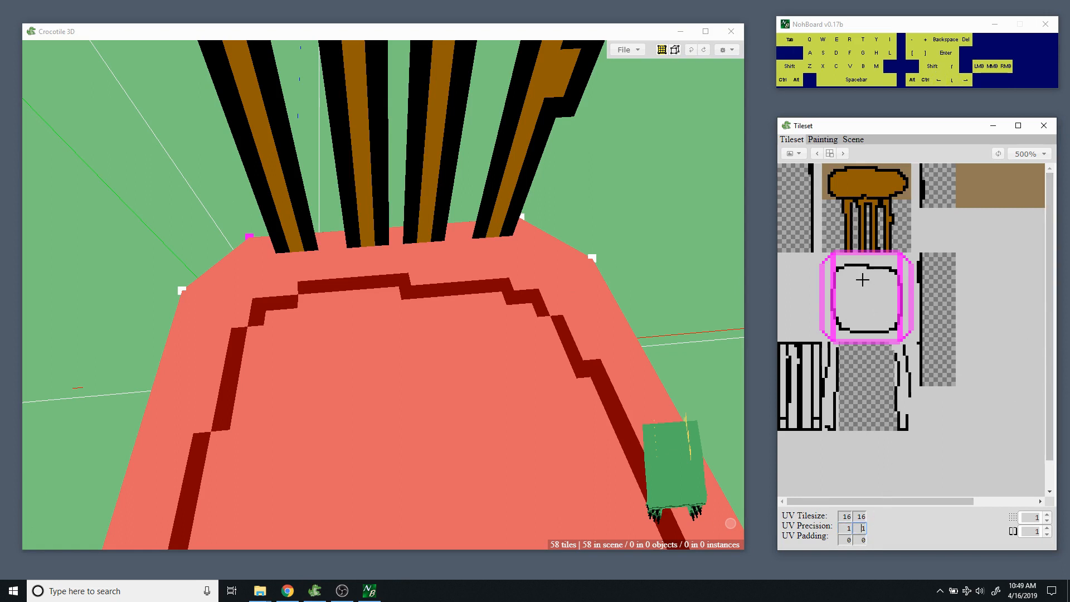
Nudge the selected rear corner's UV point inward in the tileset, then deselect the vertex.
left_click(946, 290)
key("Right")
key("Left")
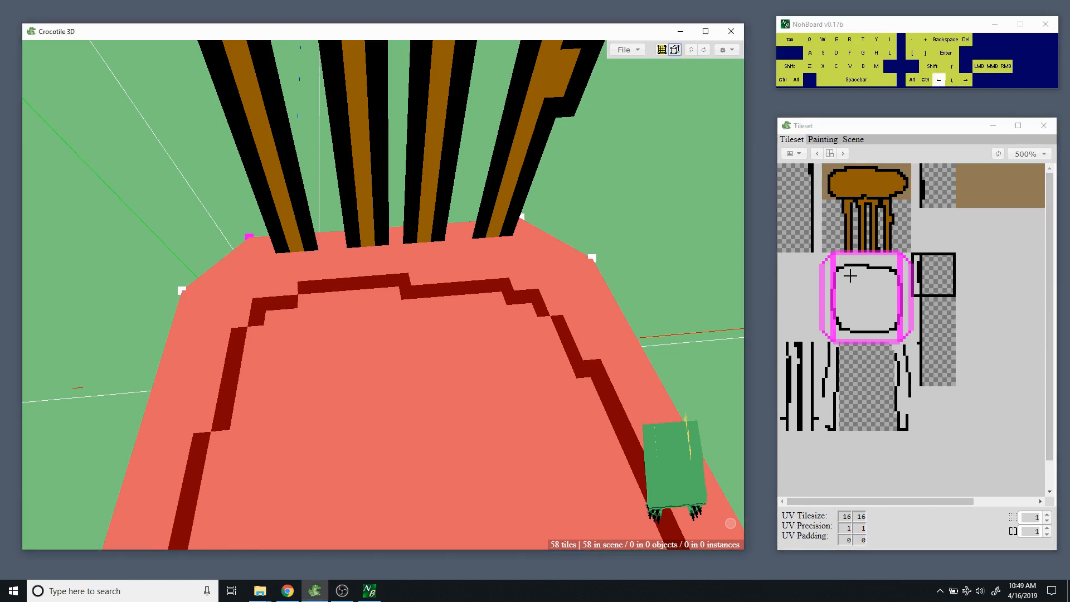
key("Right")
key("Right")
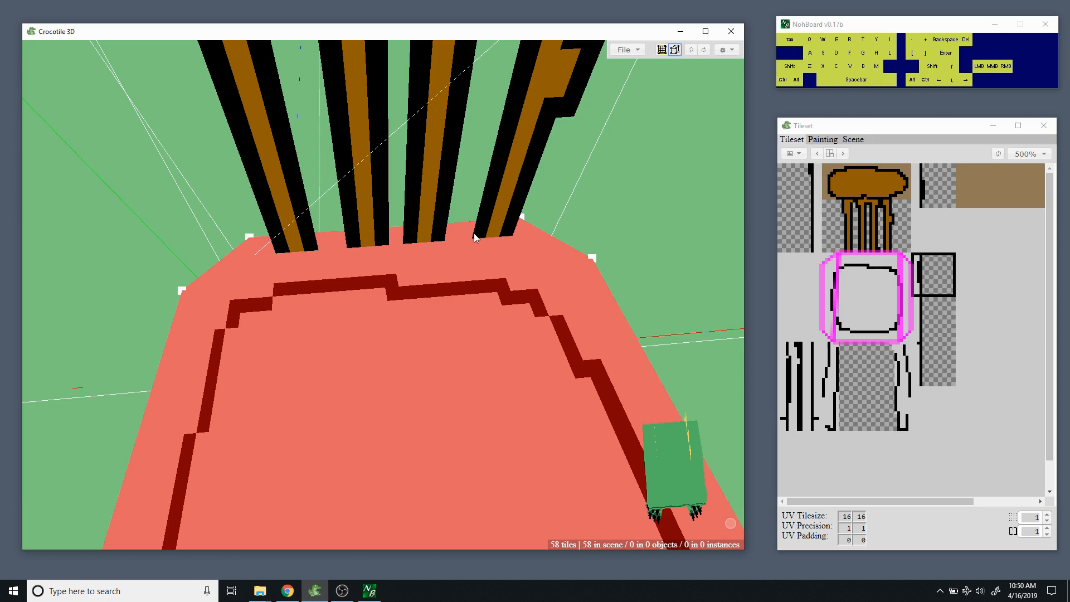
Select the central tile's opposite rear corner vertex and nudge its UV point inward, then deselect the vertex.
left_click(522, 222)
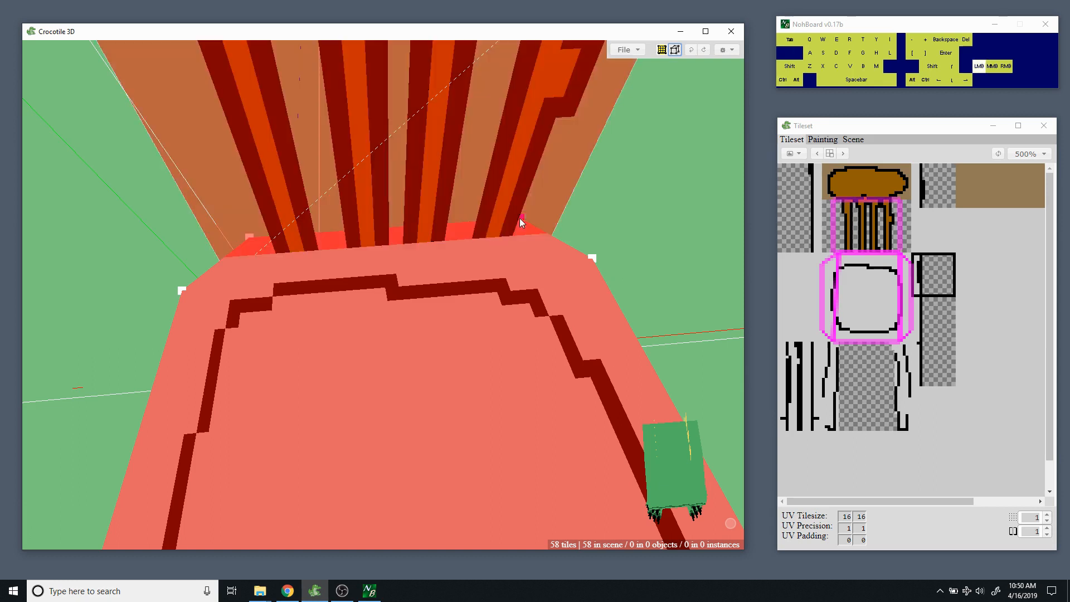
left_click(452, 202)
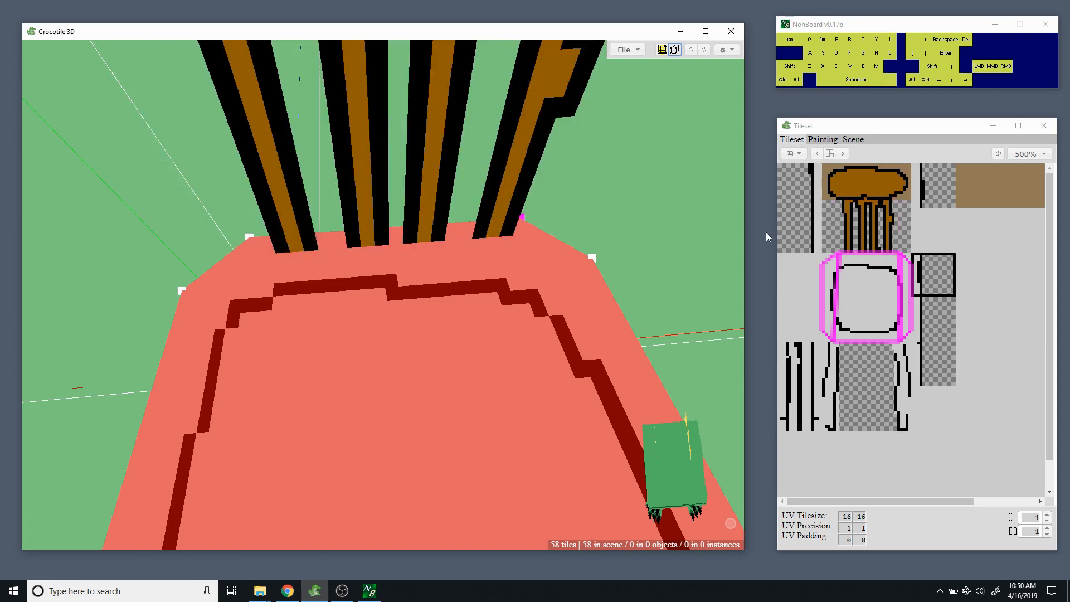
key("Left")
key("Left")
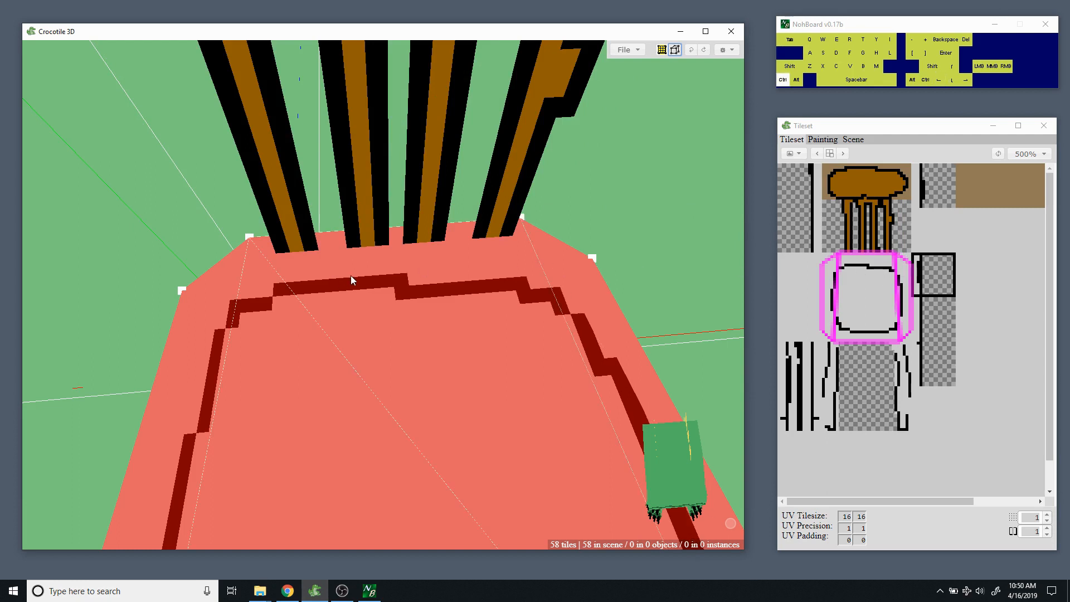
Select the outer rear vertex of the adjoining left side tile and nudge its UV point inward in the tileset.
left_click(182, 290)
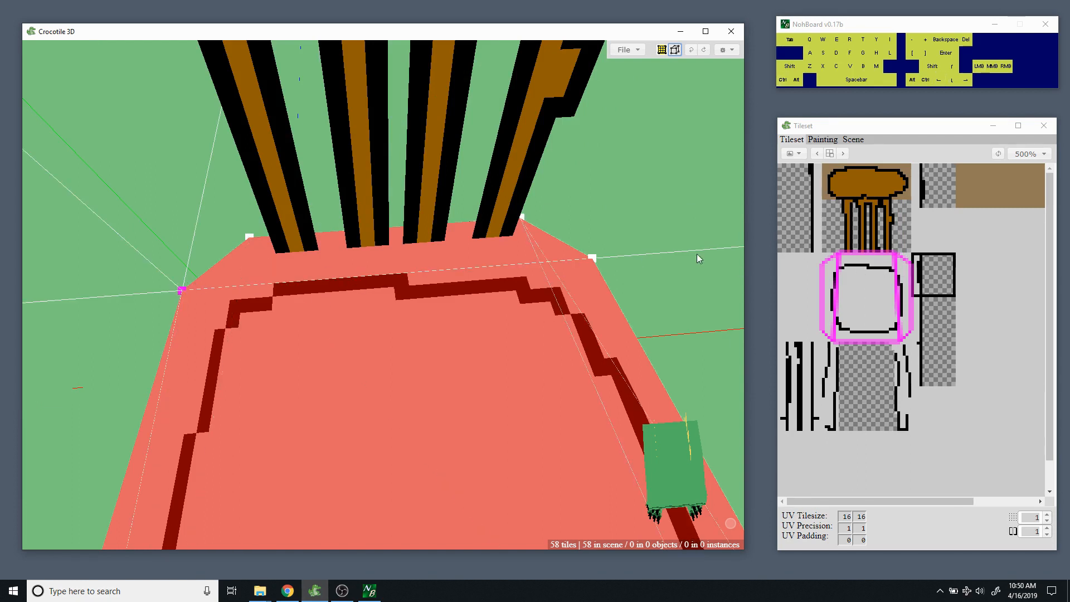
key("Right")
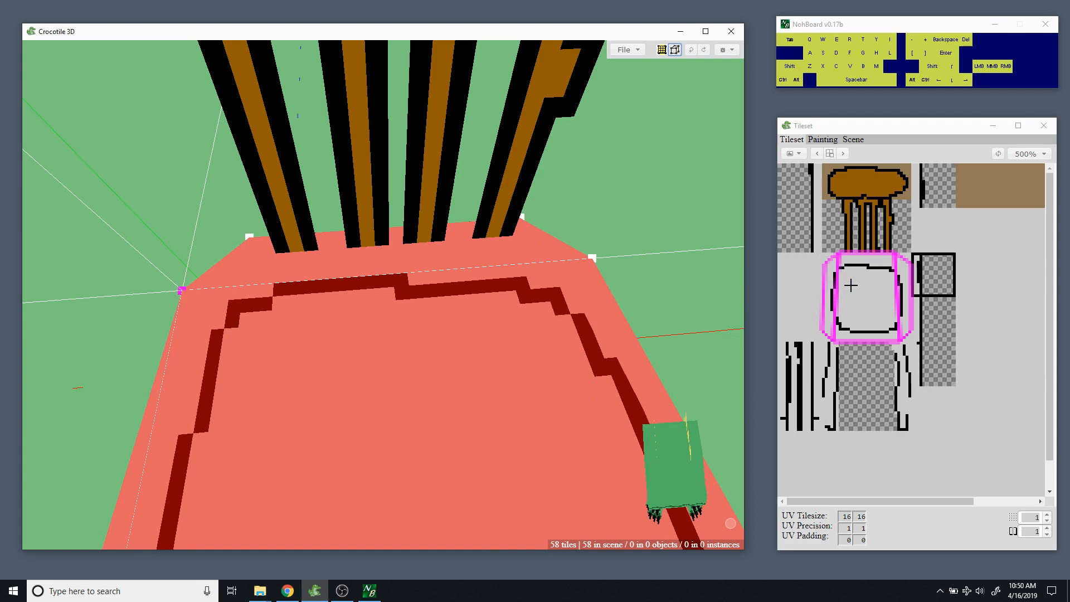
key("Right")
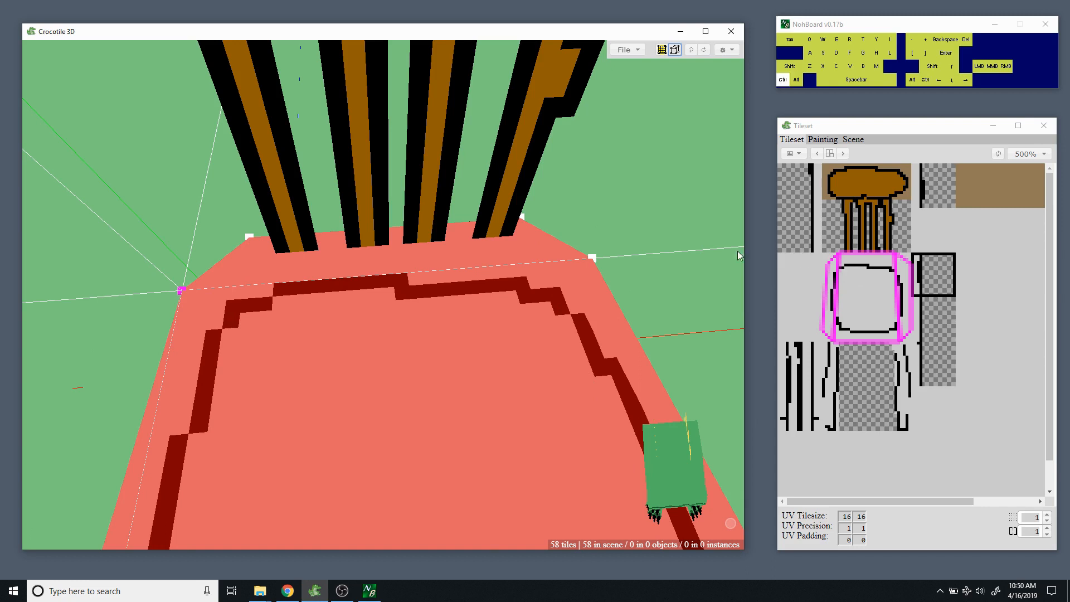
Select the right side tile and its outer rear vertex for UV adjustment, then deselect both.
left_click(585, 276)
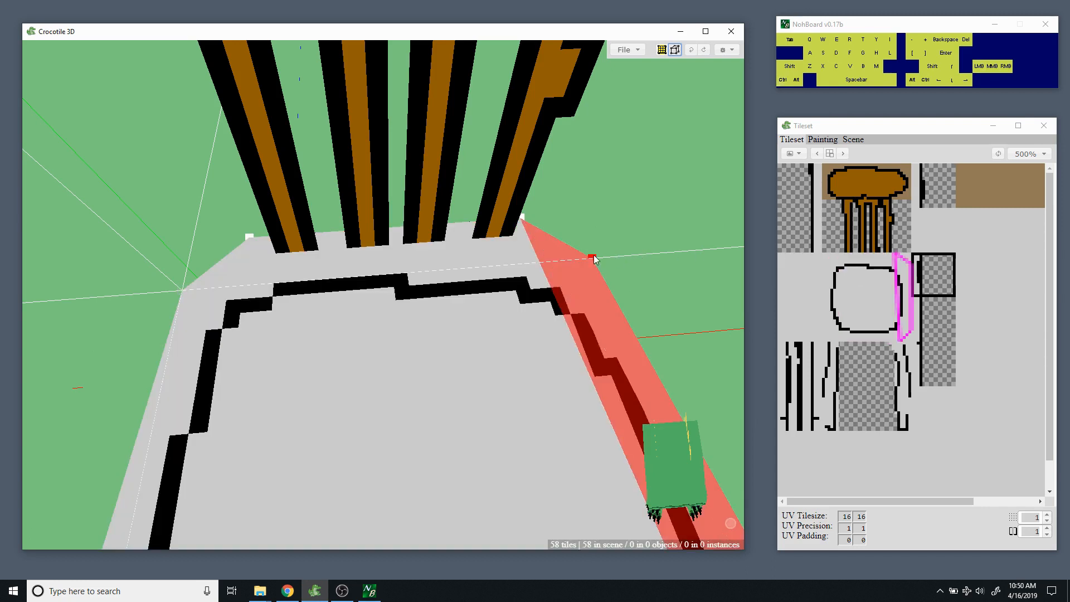
left_click(592, 257)
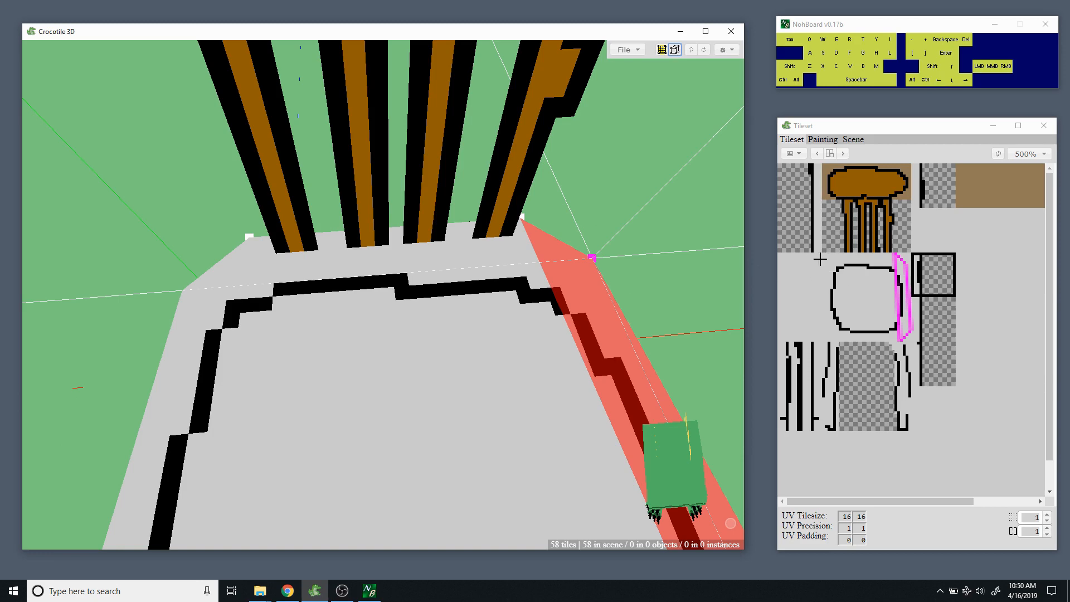
key("ctrl+d")
key("space")
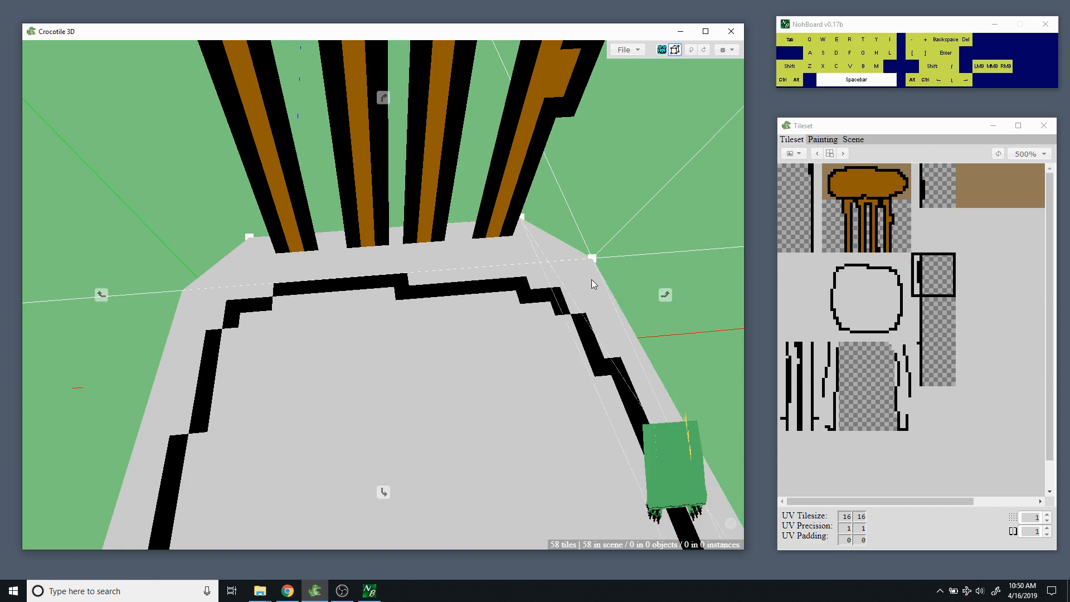
Examine the whole chair and the seat's adjusted outline from the front and above.
scroll(591, 280, "down", 3)
left_click_drag(591, 280, 590, 337)
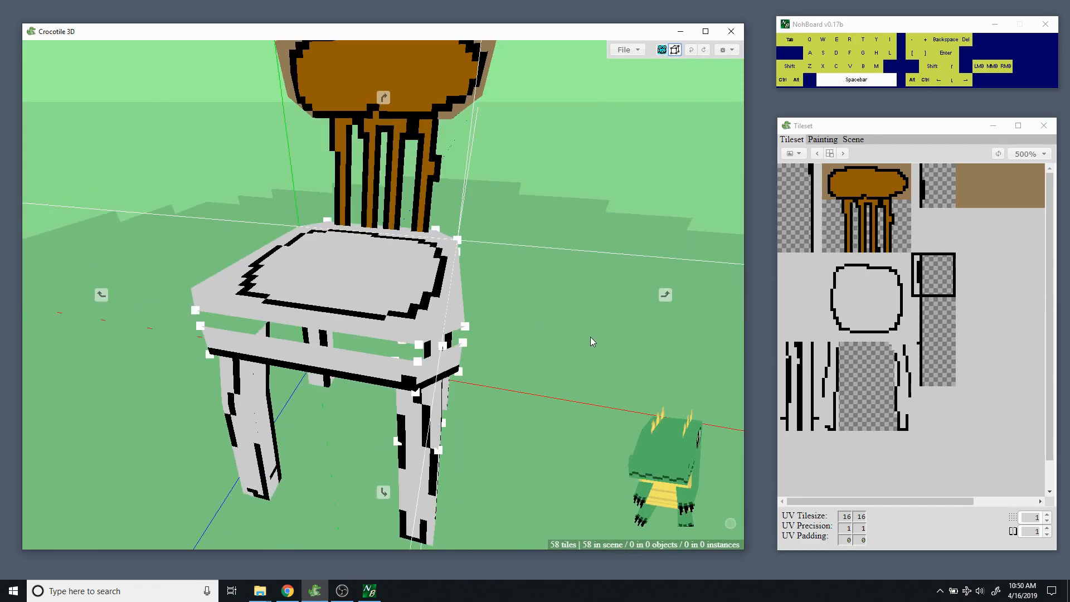
middle_click_drag(591, 336, 553, 330)
left_click_drag(551, 329, 503, 318)
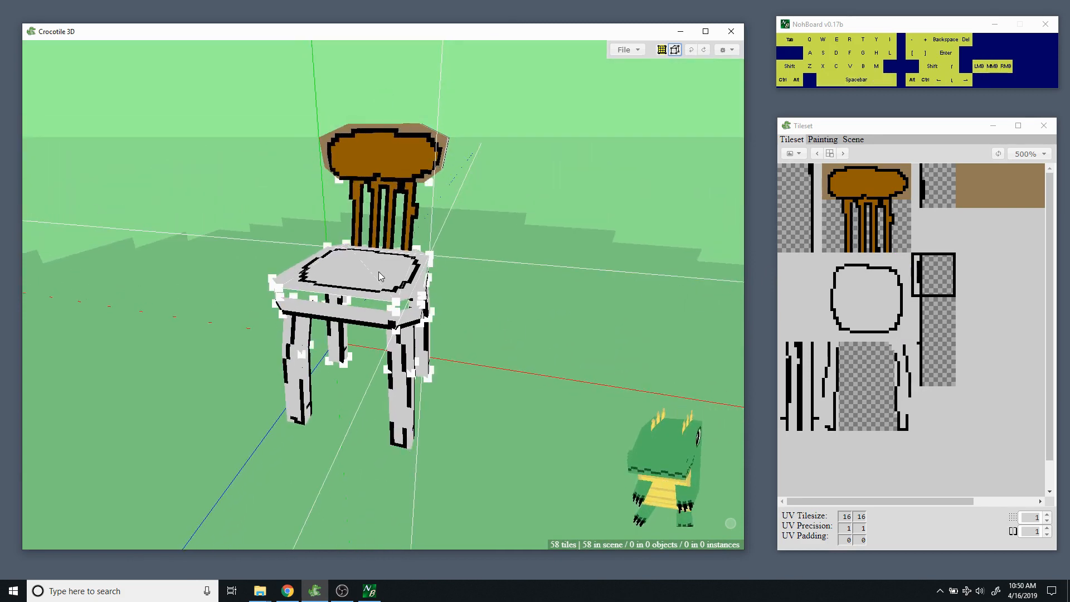
key("space")
left_click_drag(379, 272, 412, 276)
scroll(352, 291, "up", 5)
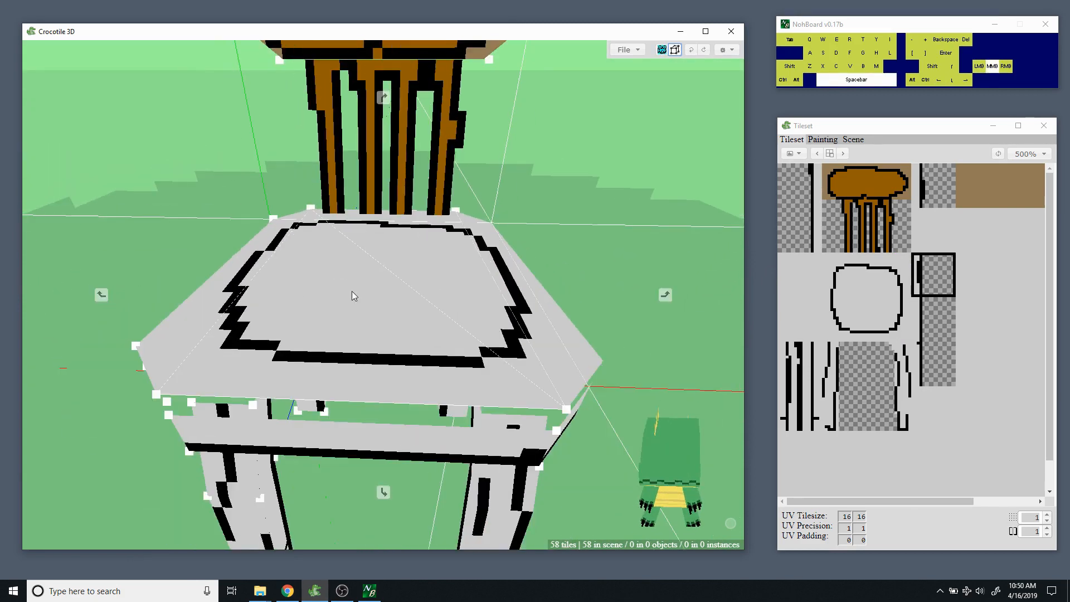
Select the seat's three top tiles and lower them back onto the seat frame.
left_click(230, 291)
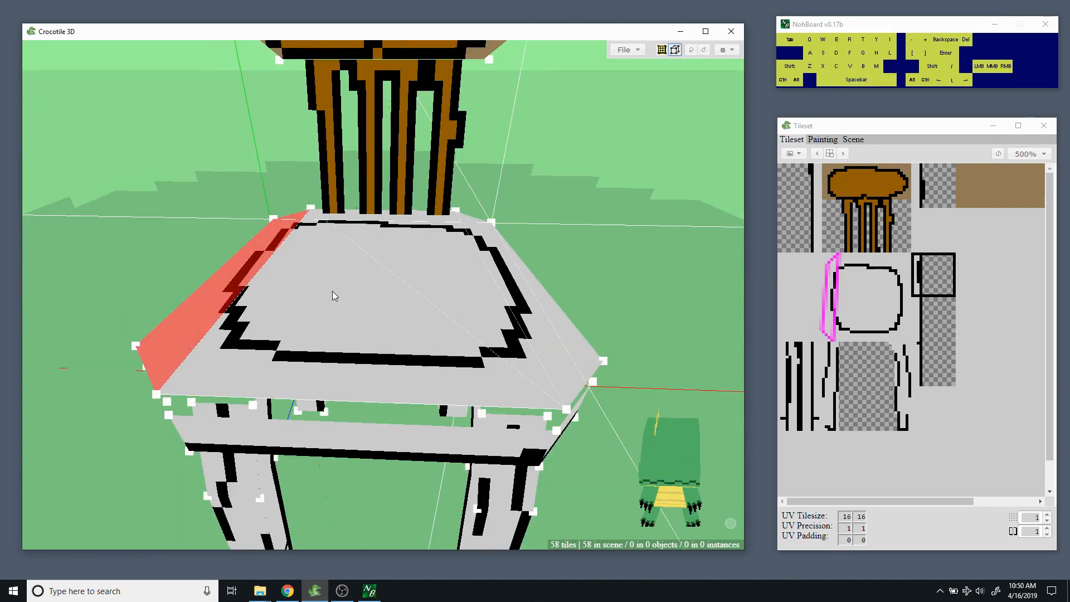
left_click(513, 301, "shift")
left_click(428, 305, "shift")
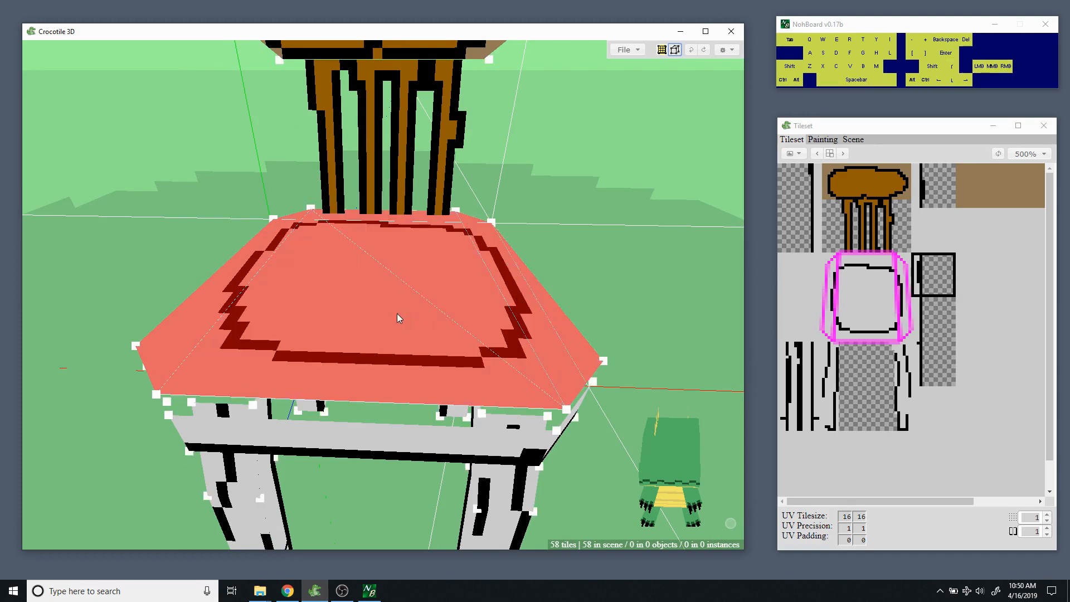
key("ctrl+z")
key("ctrl+z")
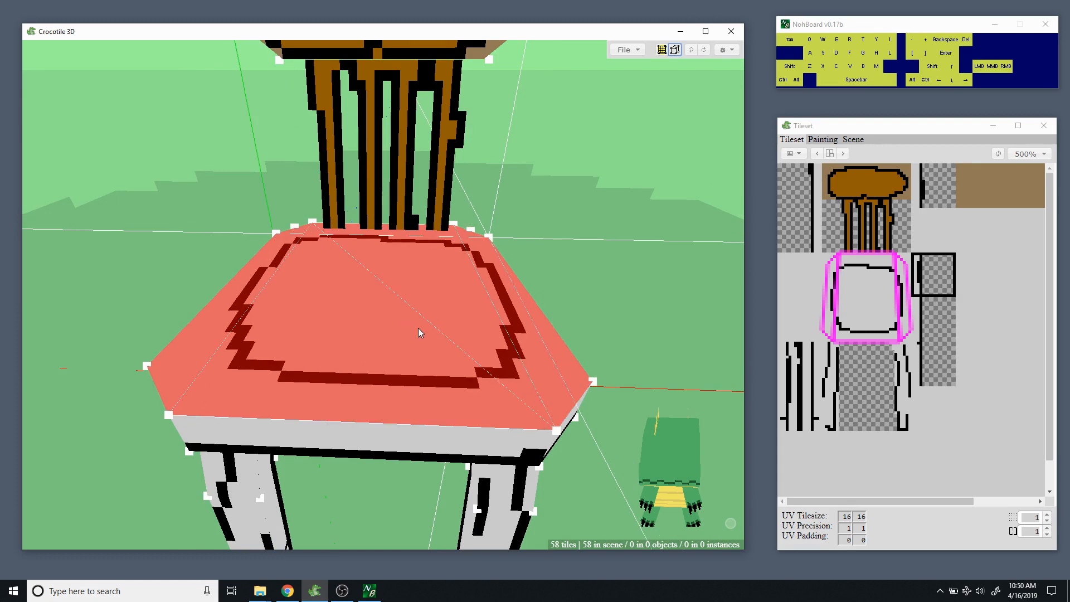
Deselect the seat tiles, open the seat's tileset area for painting and thicken the black outline at its upper-left corner.
key("ctrl+d")
left_click_drag(439, 339, 439, 390)
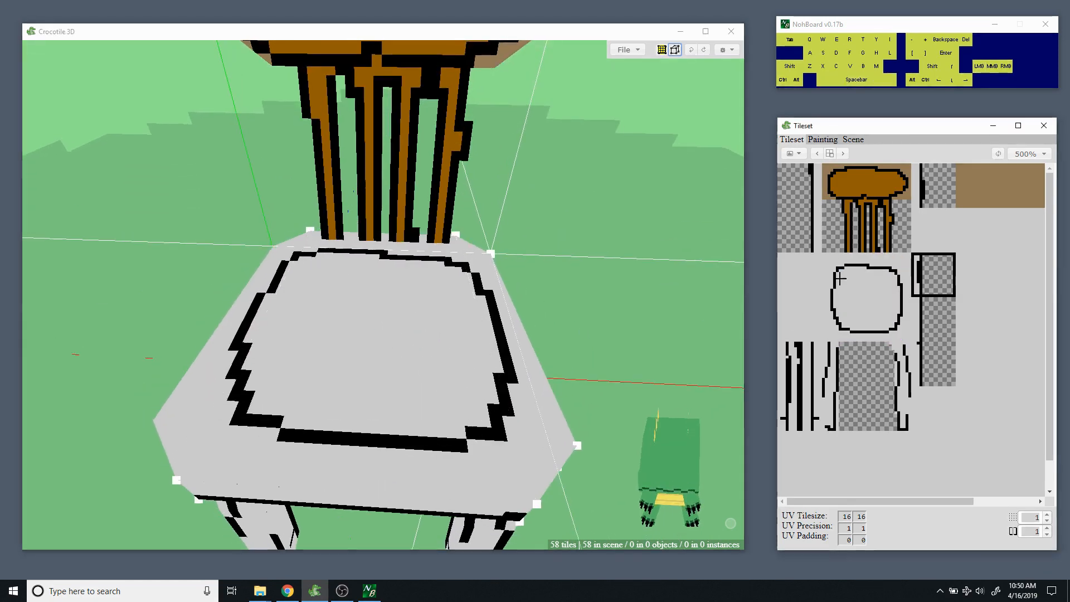
left_click_drag(840, 278, 895, 319)
left_click(823, 139)
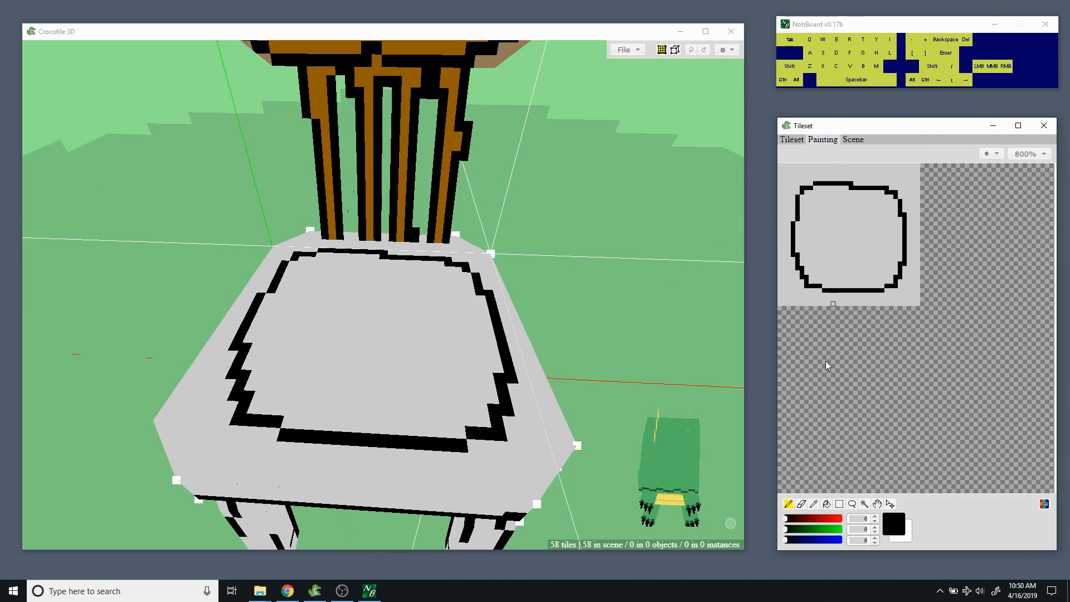
left_click_drag(804, 206, 813, 174)
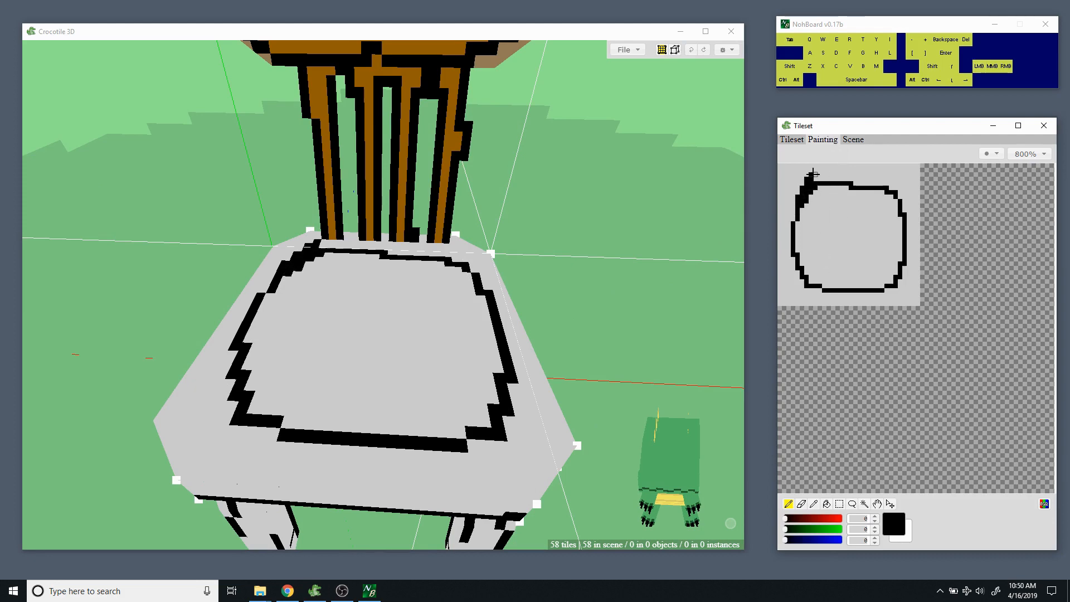
Fill the area inside the seat's outline with dark red, using red 161, green 0 and blue 0.
left_click_drag(817, 519, 821, 519)
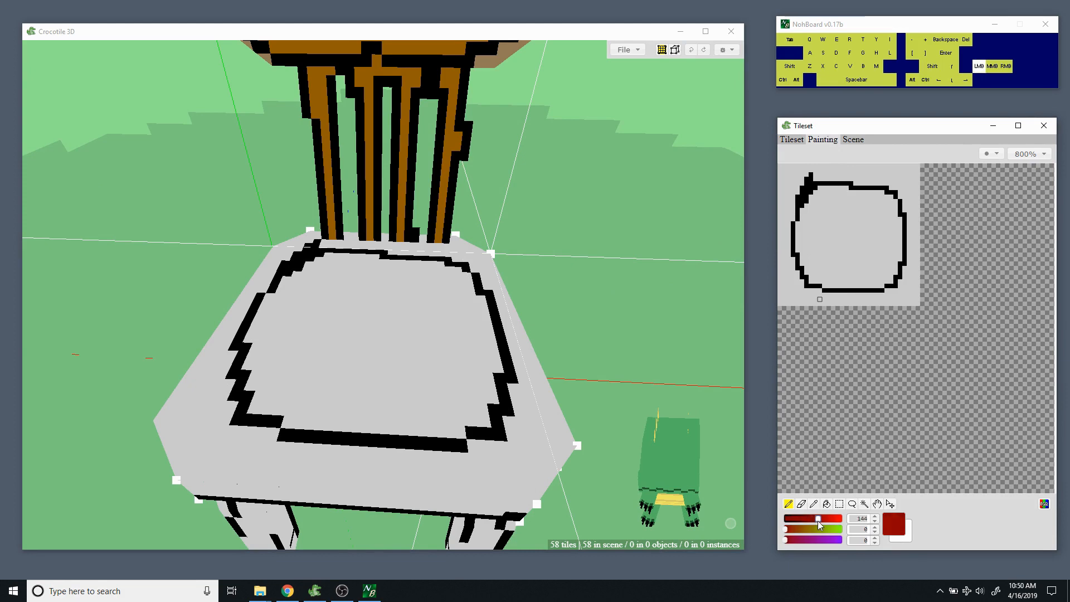
left_click(827, 503)
left_click(845, 254)
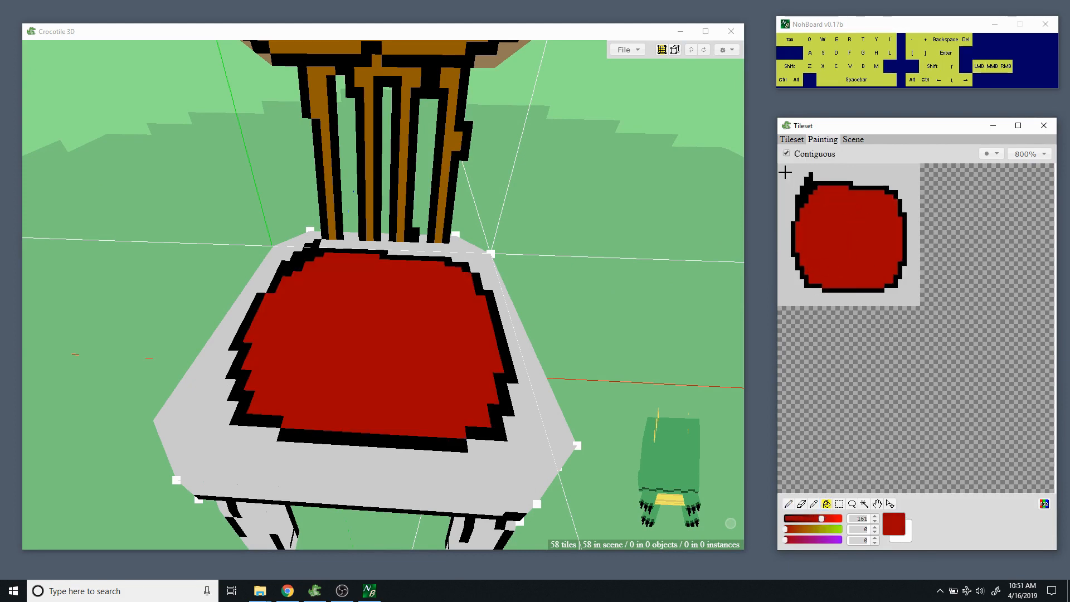
Select the entire tileset image area and open it for painting.
left_click(792, 139)
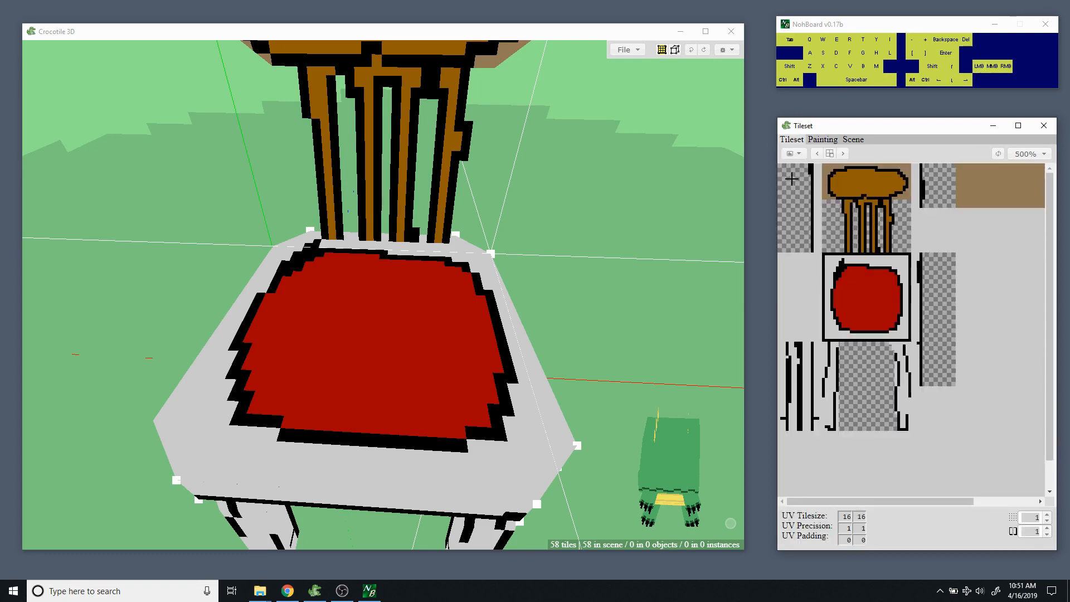
left_click_drag(791, 179, 1010, 415)
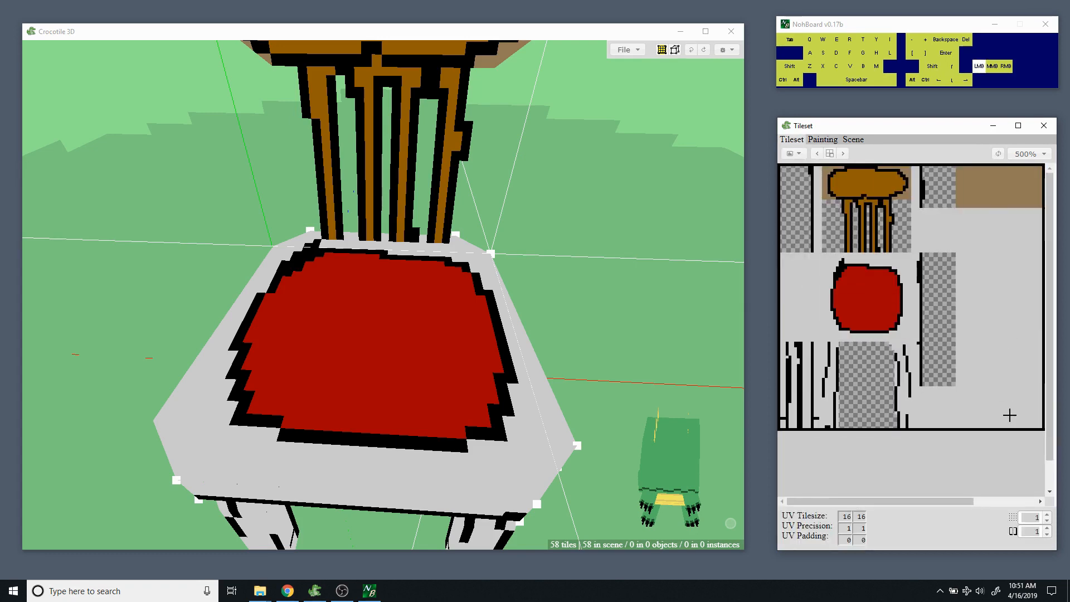
left_click(823, 139)
mouse_move(906, 312)
left_mouse_down()
mouse_move(909, 323)
mouse_move(900, 244)
mouse_move(951, 372)
mouse_move(975, 375)
left_mouse_up()
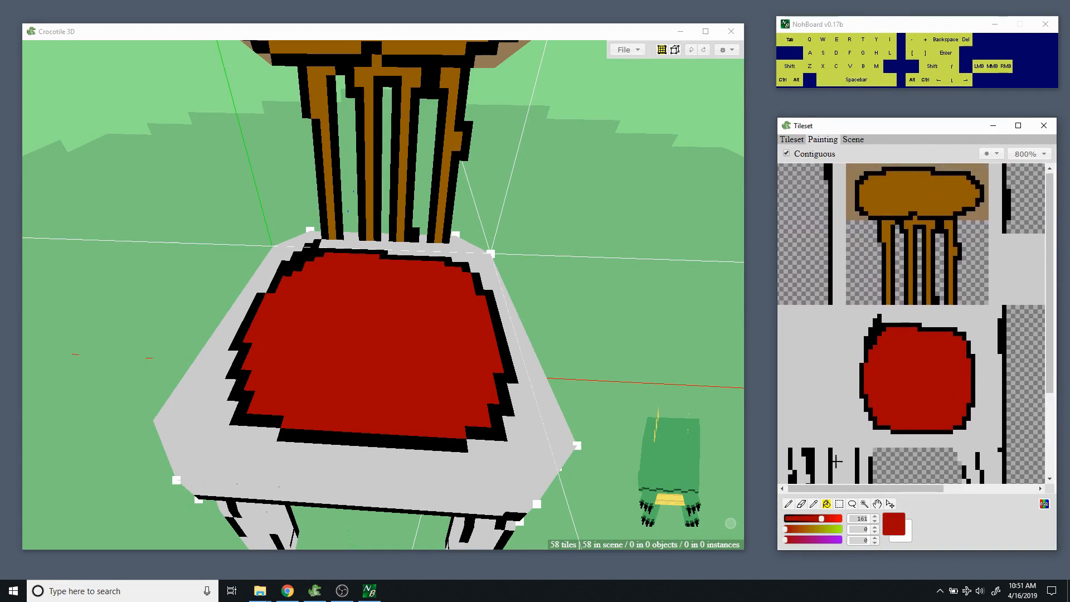
Sample the brown surrounding the backrest and fill the grey seat frame and leg areas of the tileset with it.
left_click(855, 206, "alt")
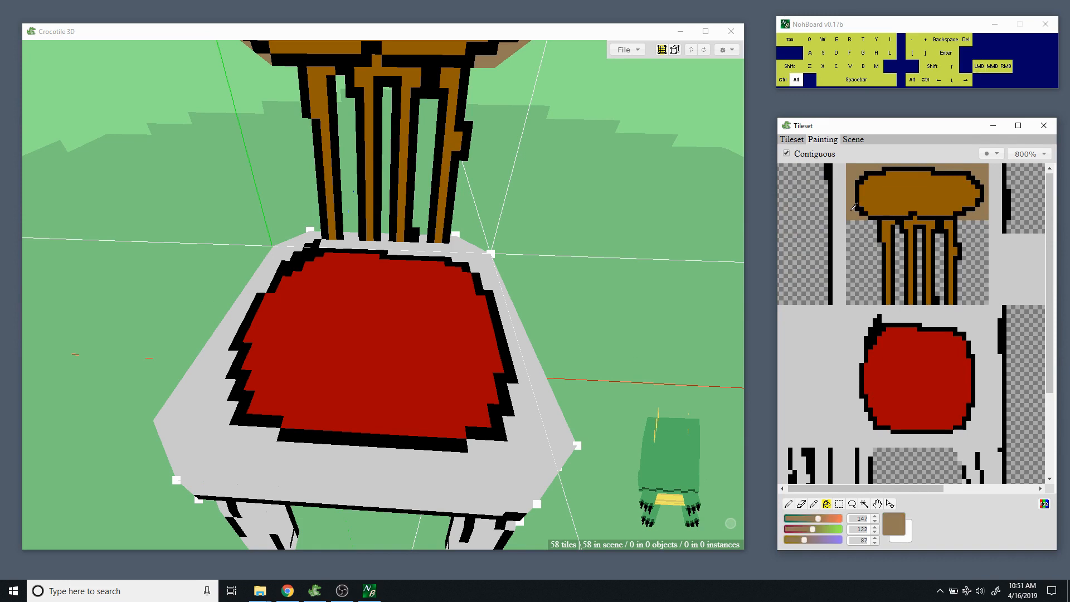
left_click(846, 322)
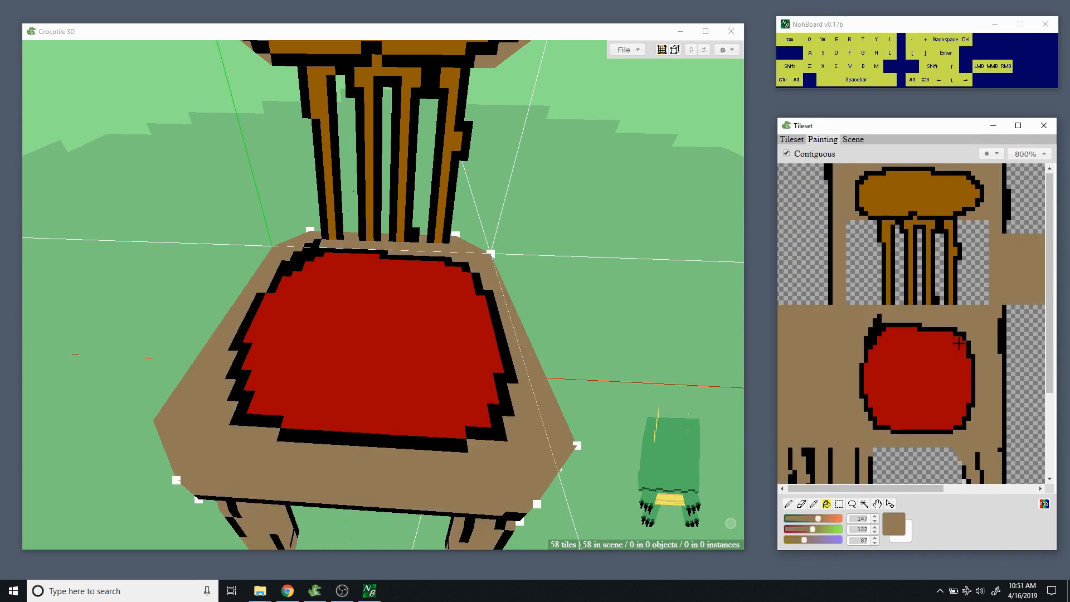
left_click_drag(939, 354, 920, 237)
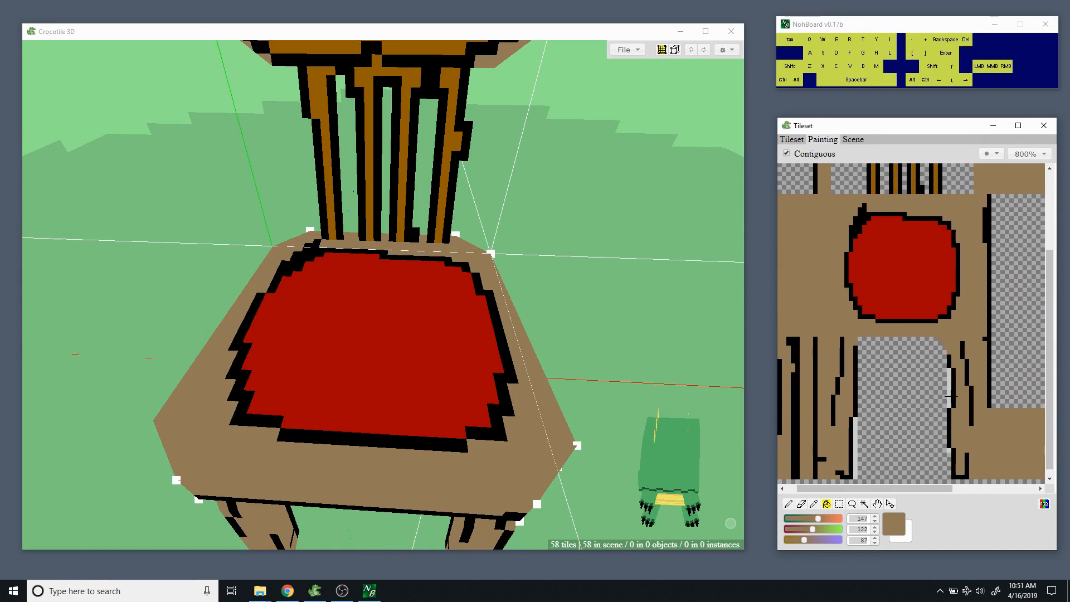
left_click(854, 437)
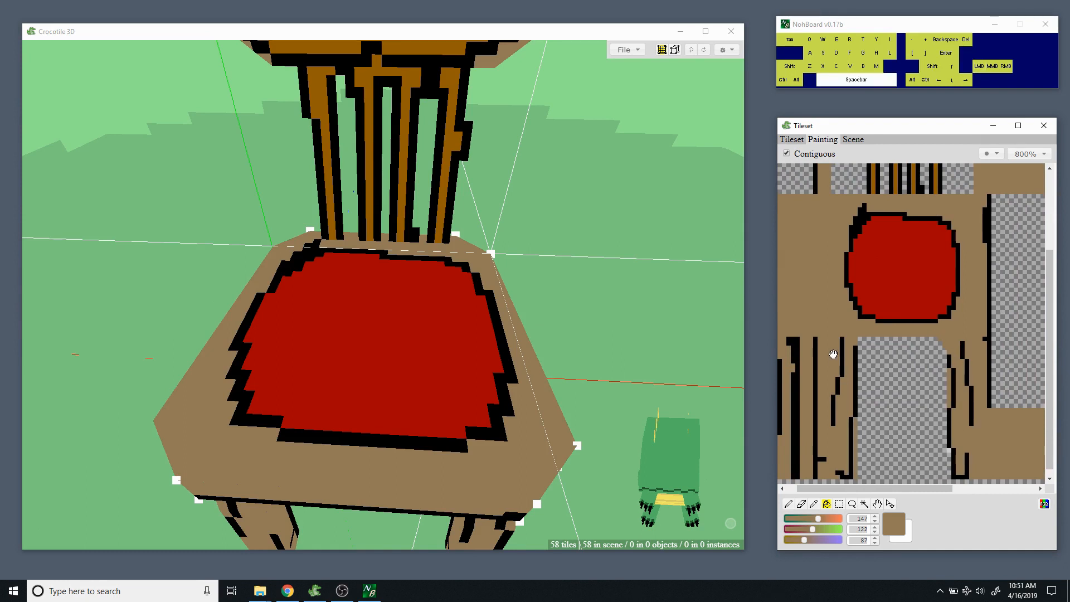
Try filling the red seat cushion with the sampled brown and undo the fill.
left_click_drag(834, 355, 891, 353)
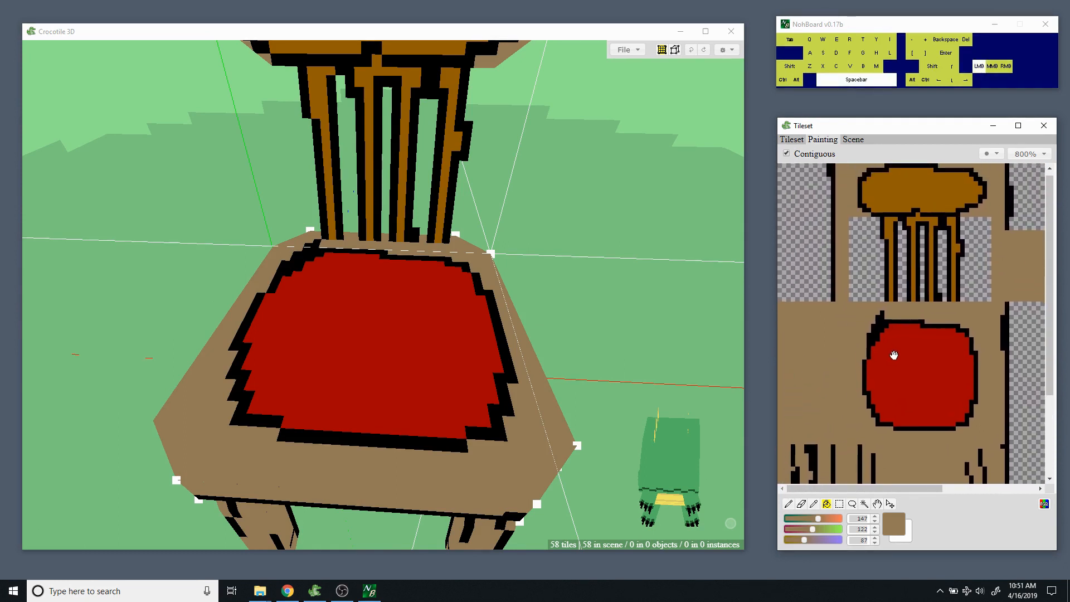
left_click(895, 357)
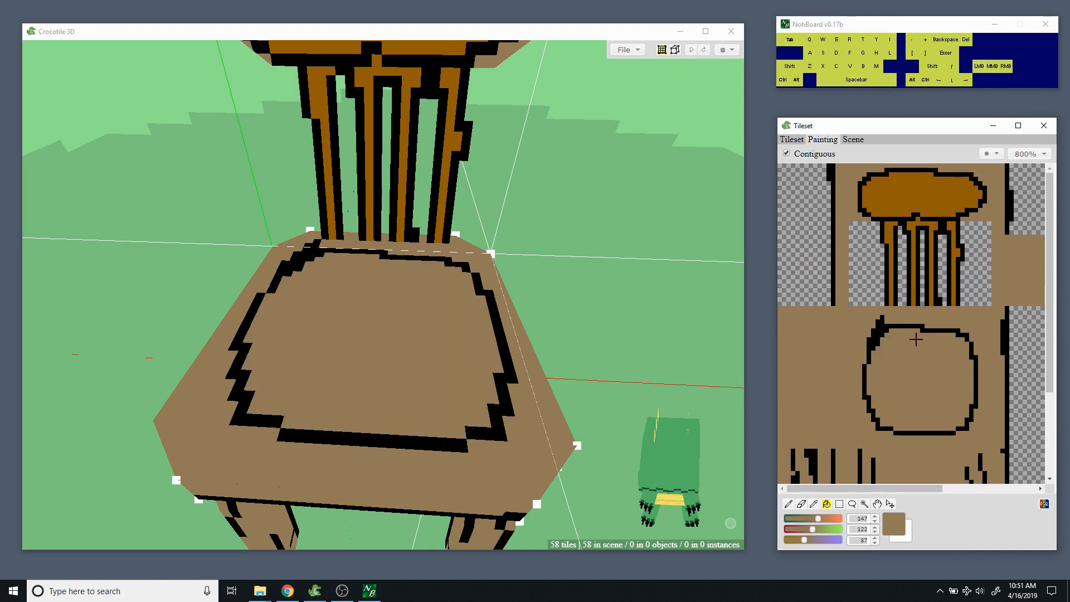
key("ctrl+z")
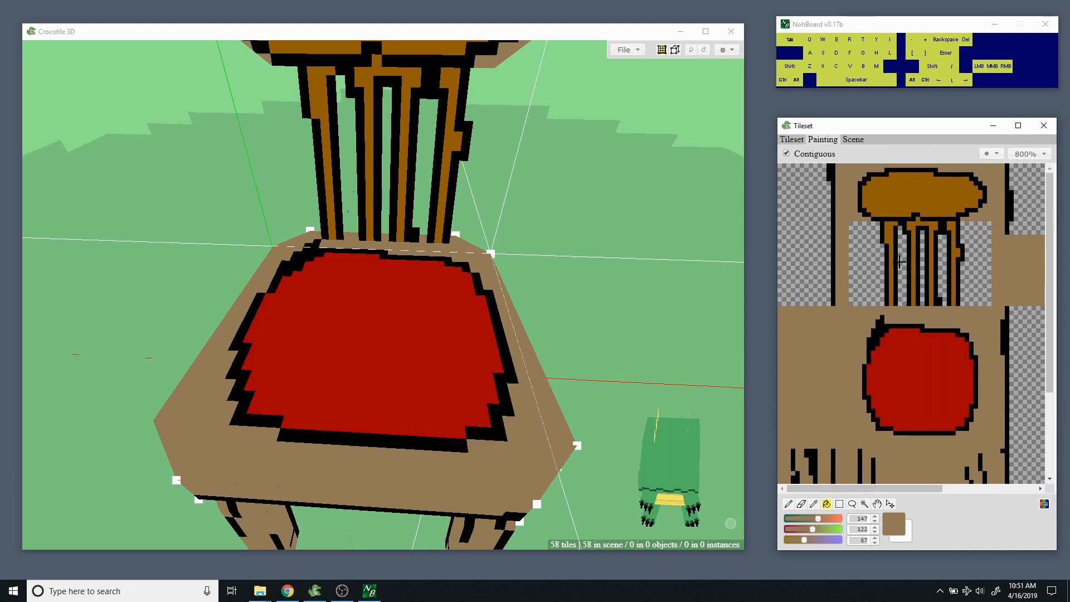
Examine the coloured chair from the front, from below around the legs, and from a distance.
left_click_drag(584, 310, 563, 296)
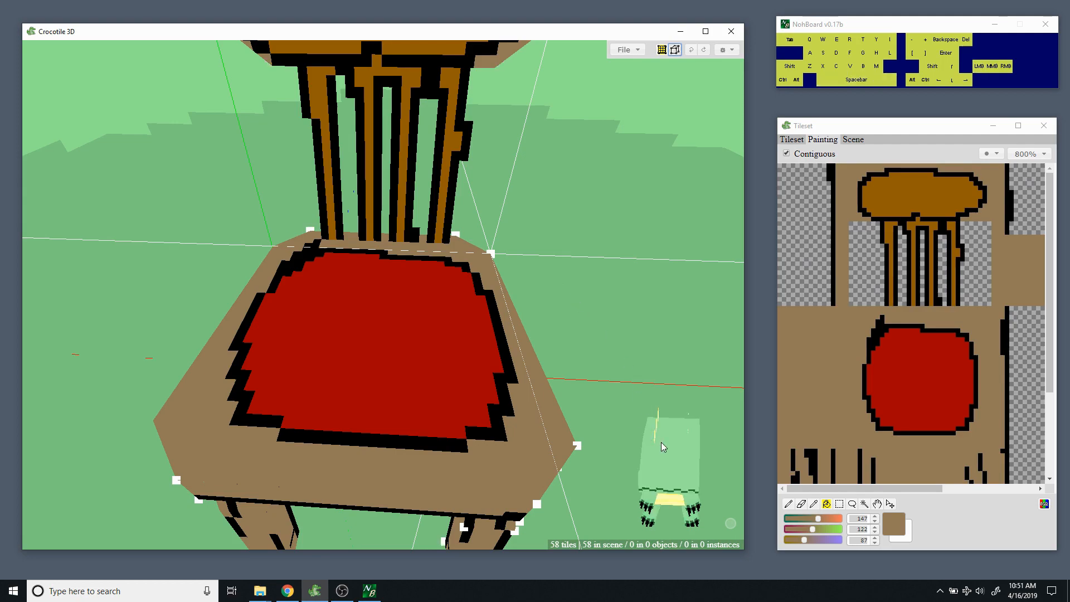
left_click_drag(662, 446, 624, 340)
key("space")
mouse_move(625, 340)
middle_mouse_down()
mouse_move(625, 423)
mouse_move(627, 343)
middle_mouse_up()
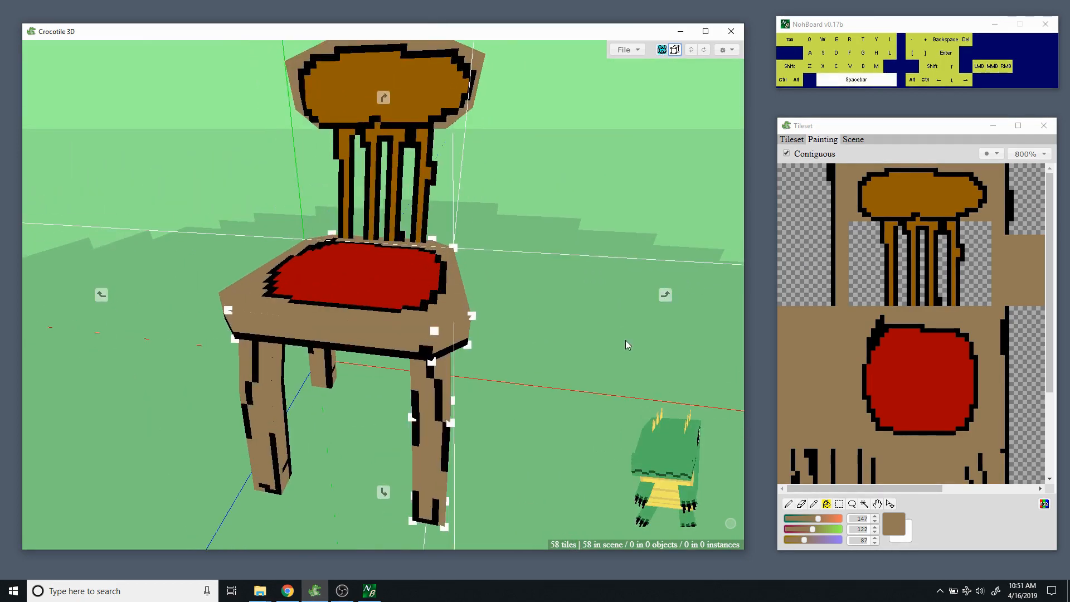
mouse_move(627, 343)
left_mouse_down()
mouse_move(538, 337)
mouse_move(585, 348)
mouse_move(675, 326)
mouse_move(707, 351)
mouse_move(664, 315)
mouse_move(618, 385)
mouse_move(618, 347)
left_mouse_up()
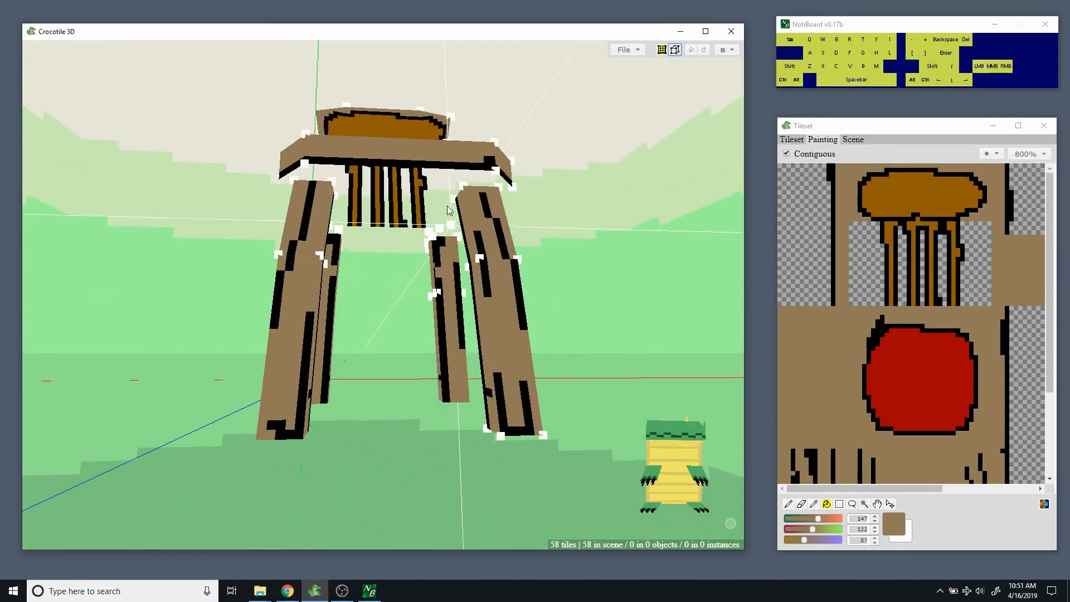
key("space")
left_click_drag(613, 159, 537, 249)
key("space")
left_click(588, 265)
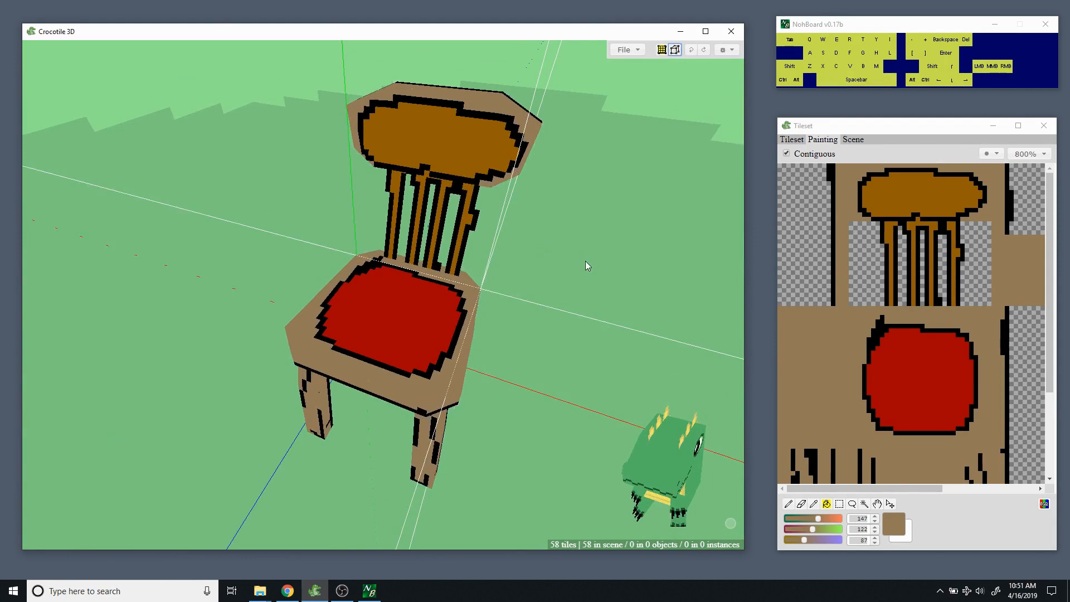
key("space")
right_click_drag(587, 265, 583, 267)
scroll(593, 268, "down", 5)
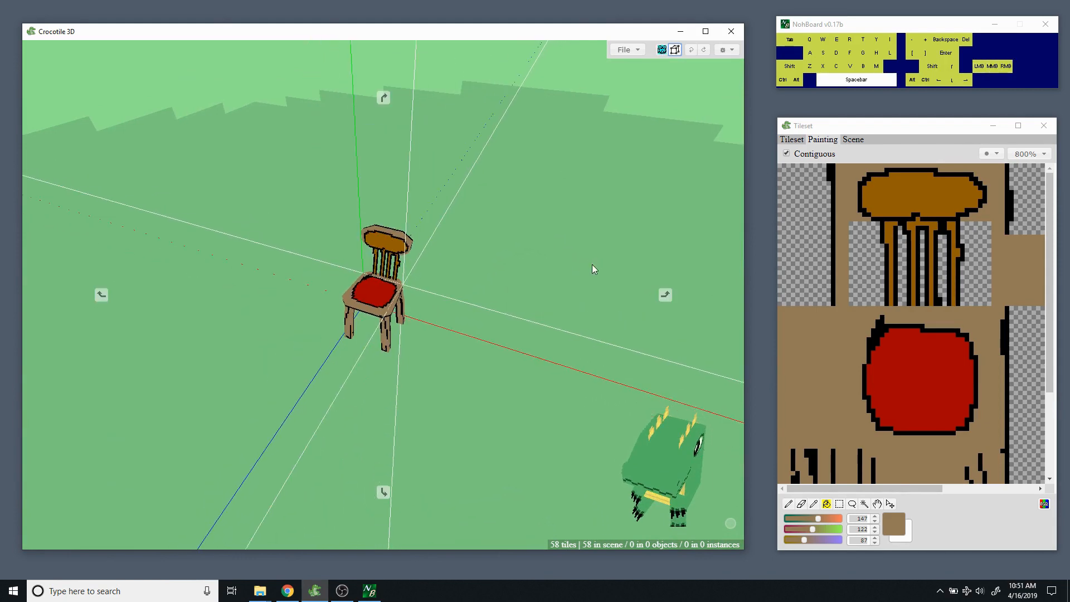
left_click_drag(592, 268, 508, 333)
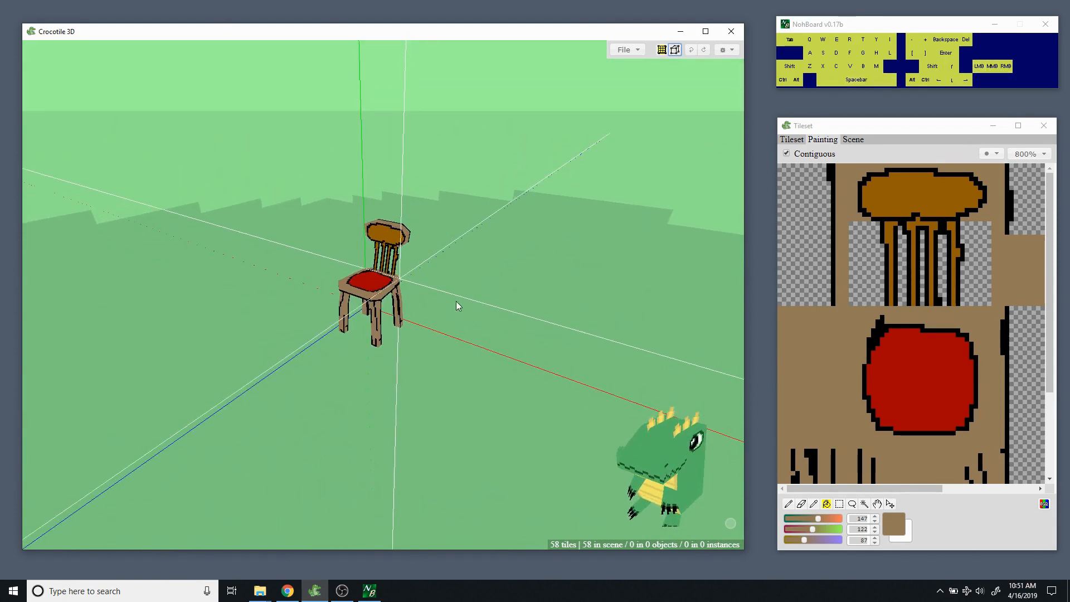
Inspect the chair's backrest, seat cushion and legs from several sides, both close up and as a whole.
key("space")
left_click_drag(456, 305, 312, 315)
middle_click_drag(332, 321, 256, 283)
left_click_drag(256, 284, 250, 258)
middle_click_drag(483, 372, 466, 348)
left_click_drag(466, 348, 524, 356)
right_click_drag(560, 368, 509, 368)
left_click_drag(408, 315, 543, 280)
middle_click_drag(502, 312, 502, 279)
right_click_drag(535, 226, 497, 277)
left_click_drag(474, 312, 412, 351)
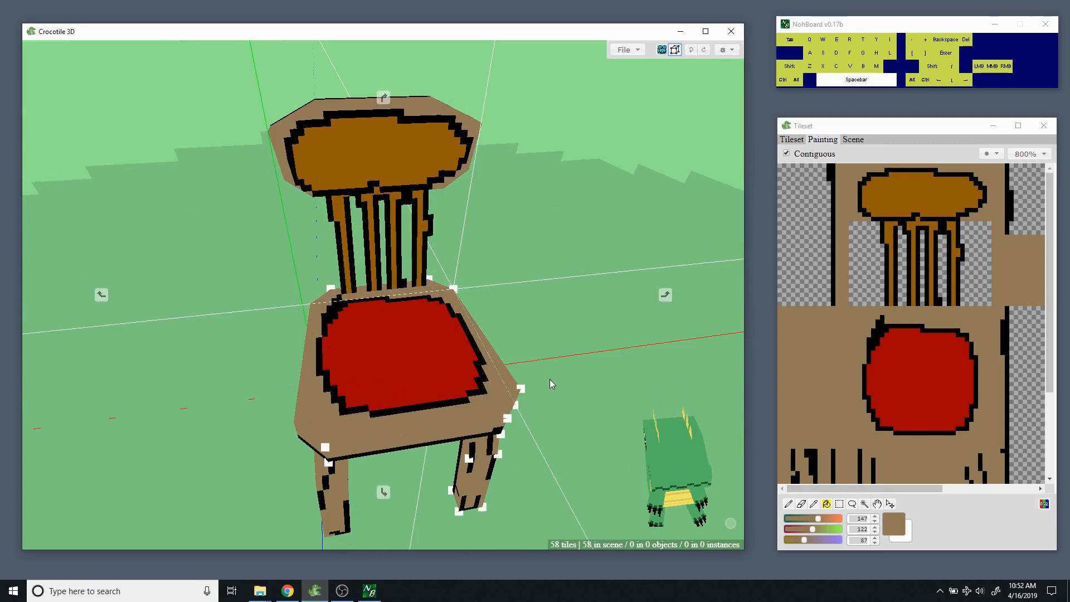
scroll(413, 318, "up", 3)
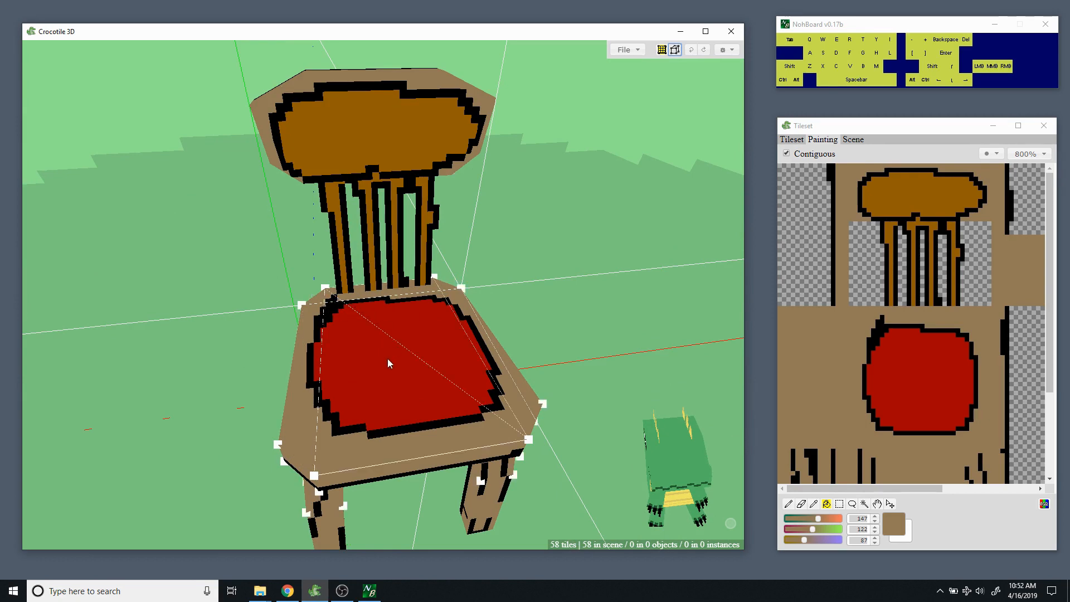
key("space")
left_click_drag(394, 369, 437, 391)
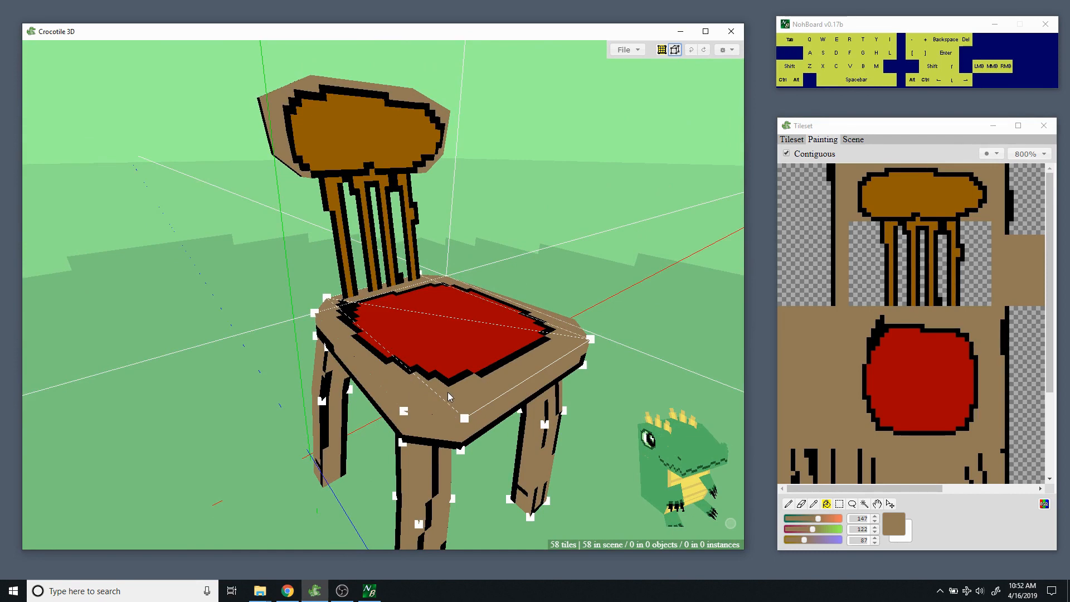
key("space")
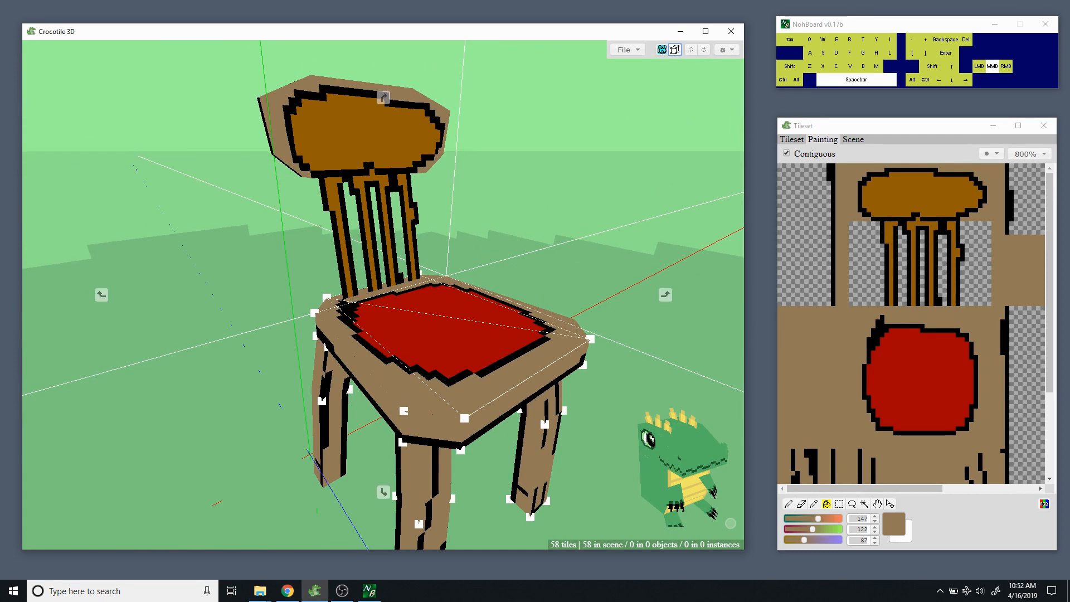
scroll(448, 397, "up", 3)
left_click_drag(448, 397, 456, 405)
scroll(456, 406, "down", 5)
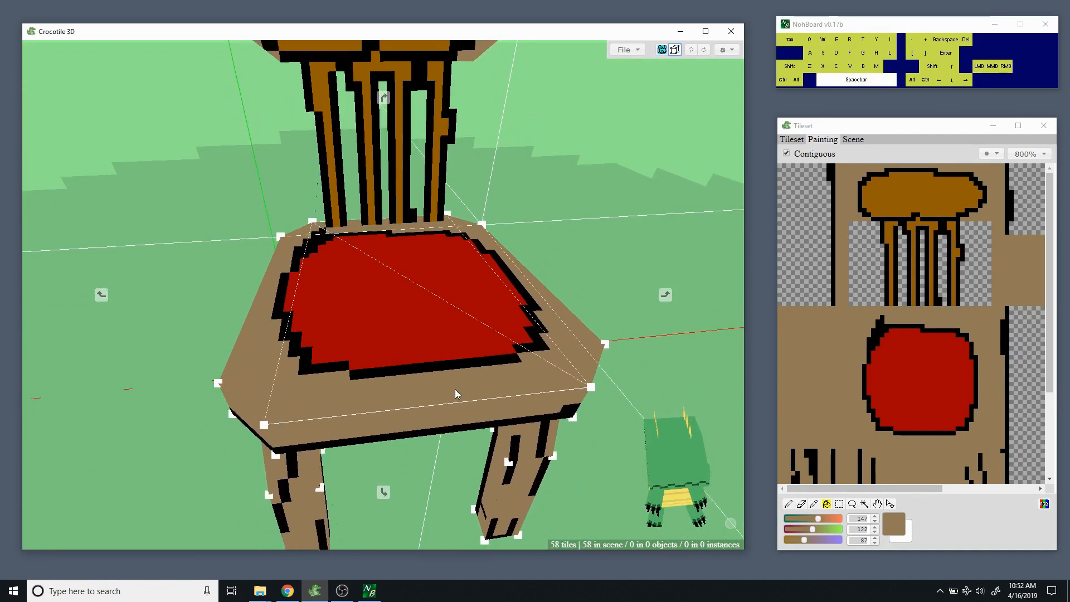
key("space")
left_click_drag(456, 396, 463, 311)
key("space")
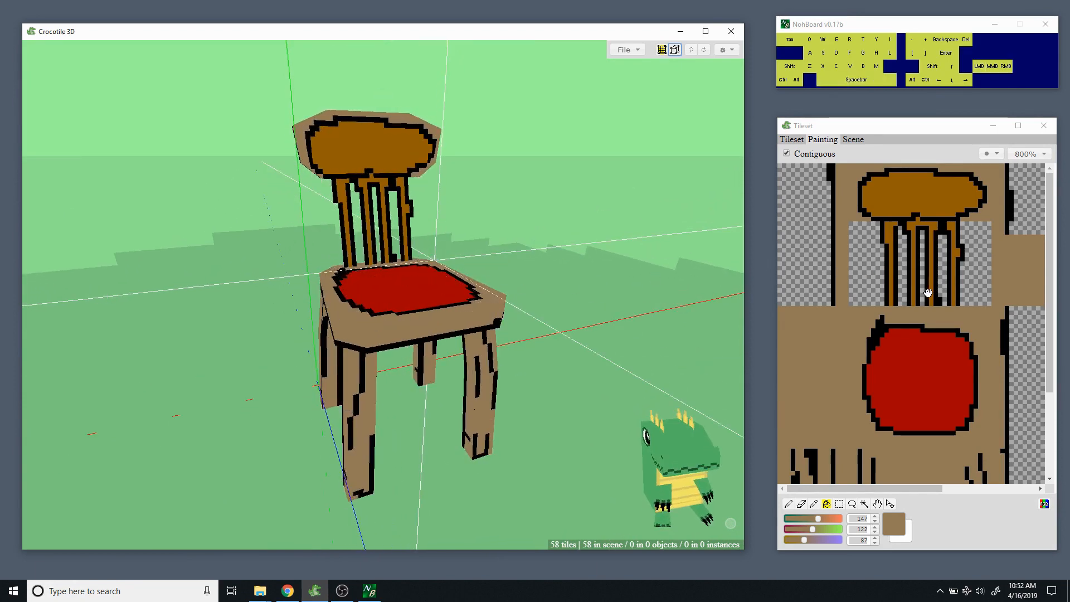
Recolour the seat cushion with a light beige fill of red 188, green 183 and blue 154, and review it on the chair.
left_click(826, 529)
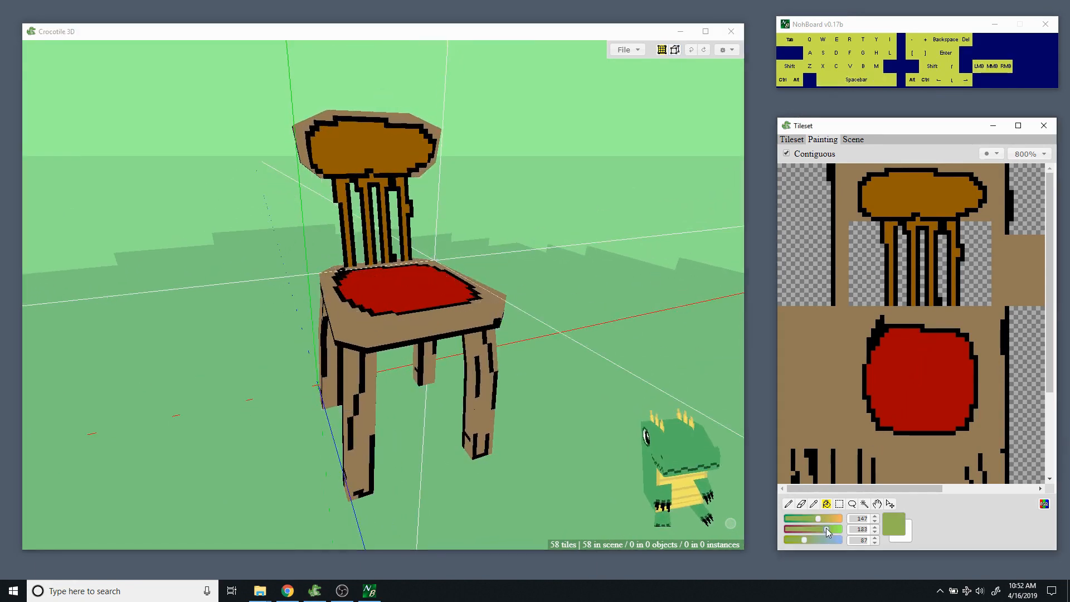
left_click(827, 518)
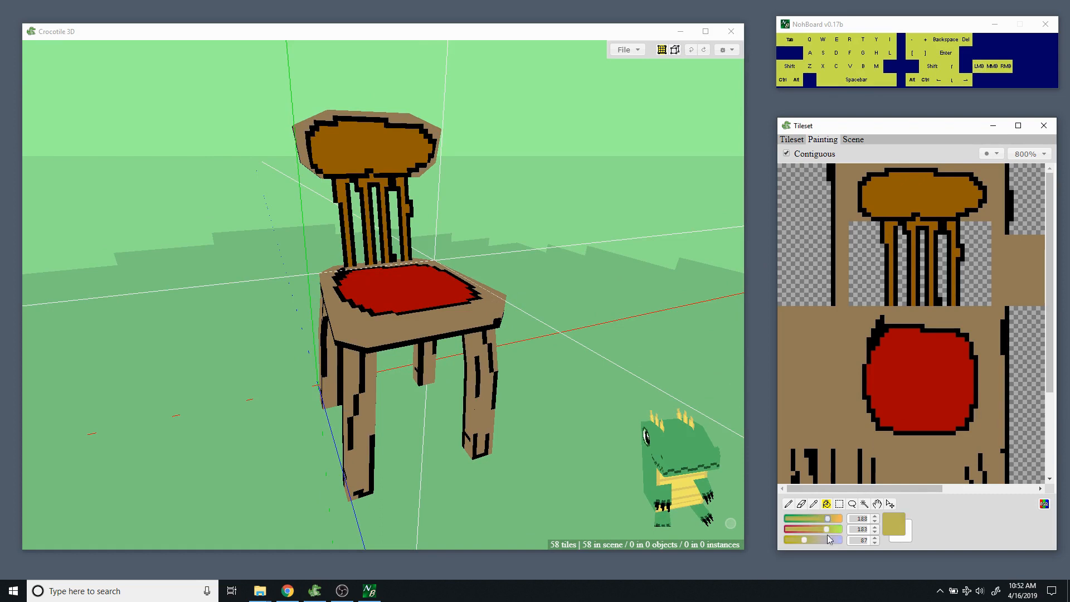
left_click(901, 401)
key("space")
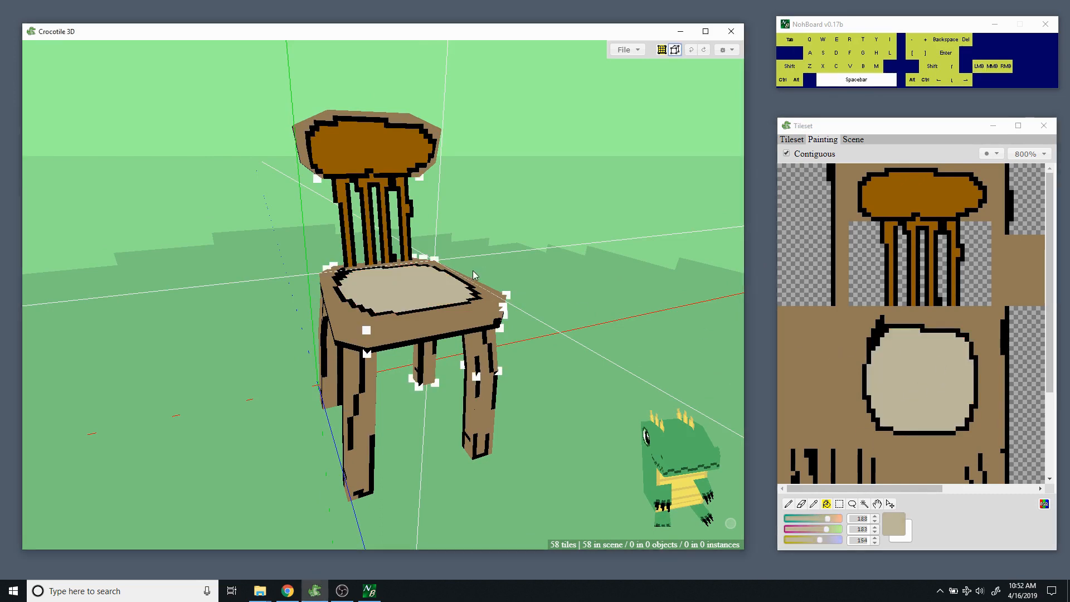
right_click_drag(524, 239, 419, 273)
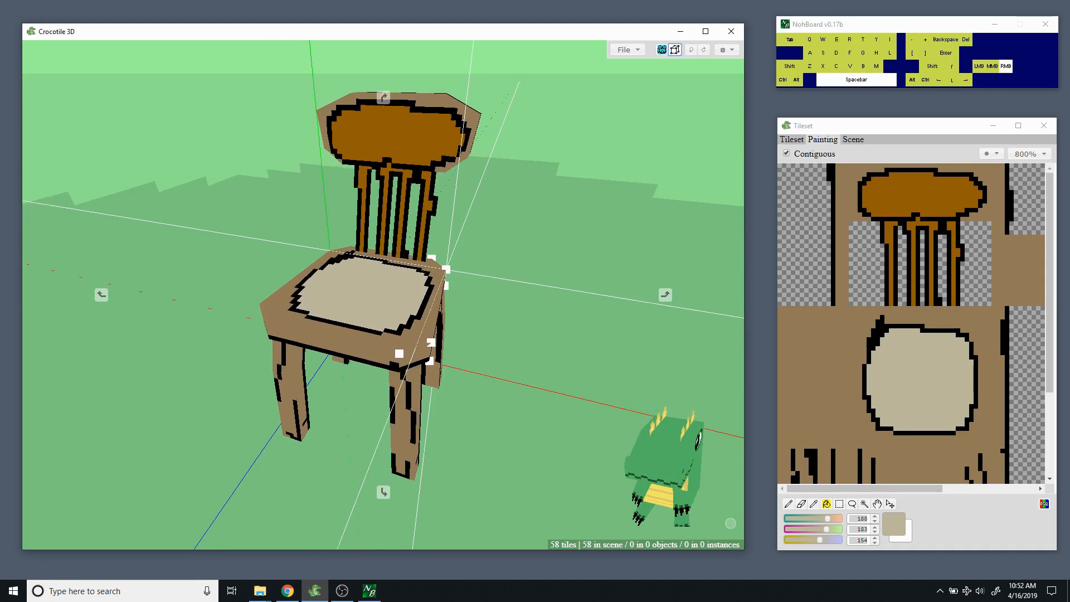
right_click_drag(520, 270, 521, 248)
mouse_move(522, 250)
left_mouse_down()
mouse_move(524, 214)
mouse_move(532, 258)
left_mouse_up()
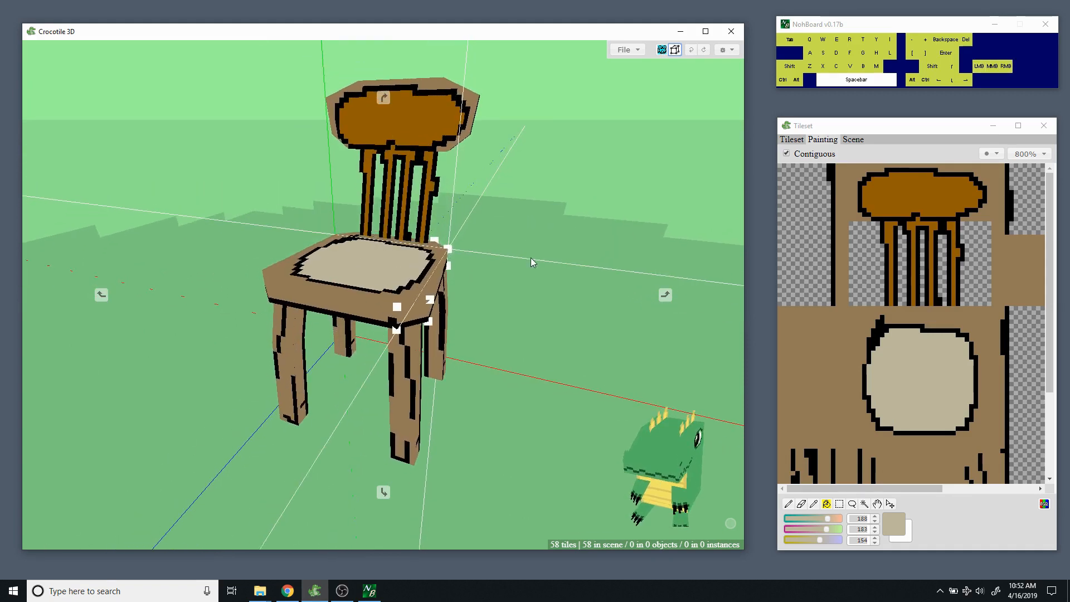
scroll(531, 262, "up", 4)
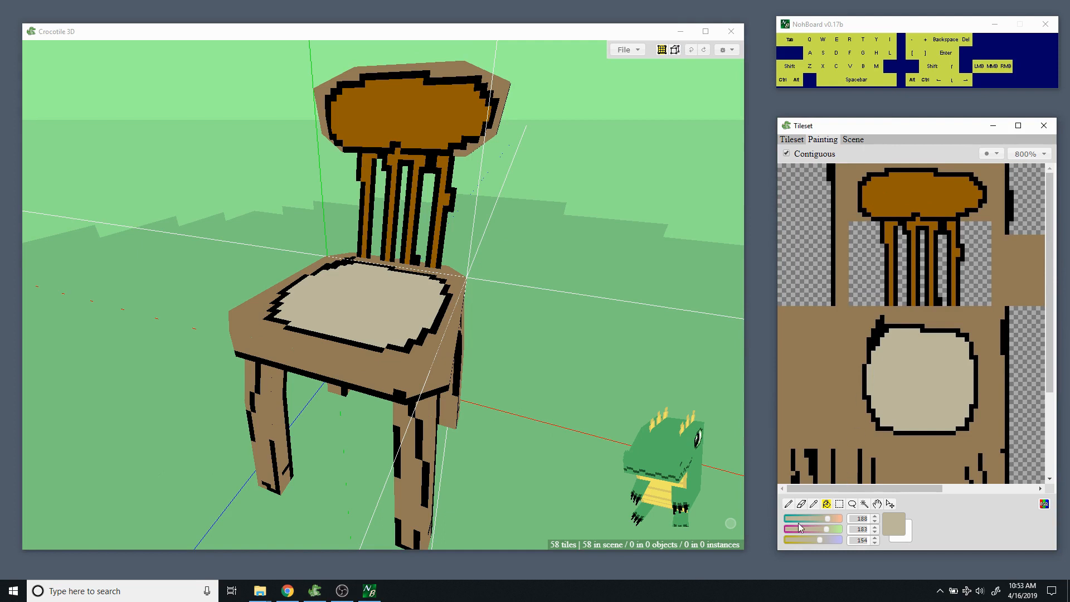
Thin the thick black outline at the cushion's upper-left corner with the Pencil, using the sampled frame brown and cushion beige.
left_click(790, 505)
key("space")
left_click_drag(917, 238, 871, 262)
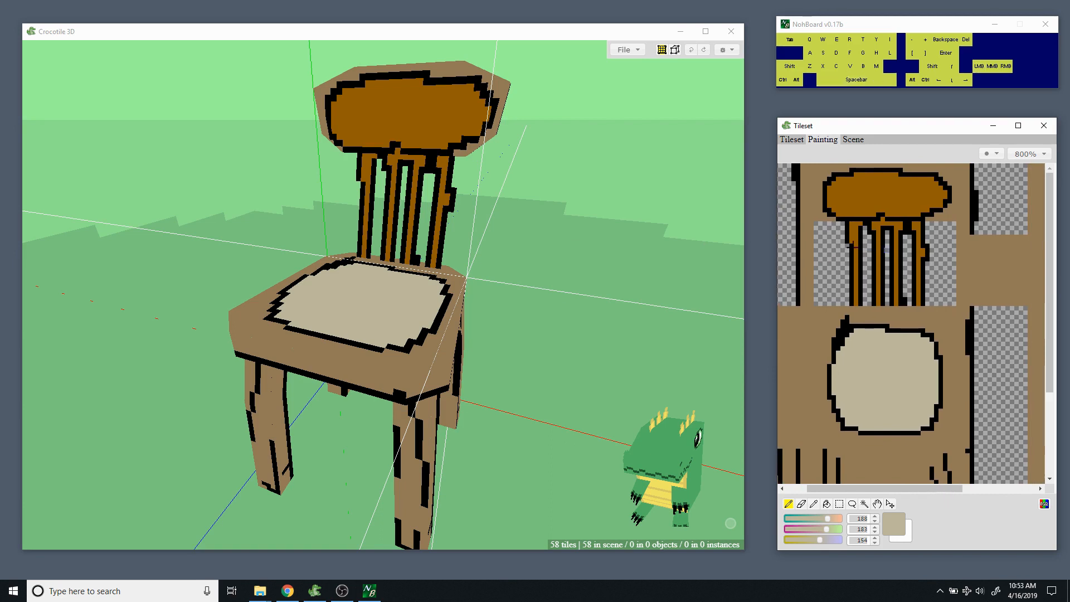
key("ctrl")
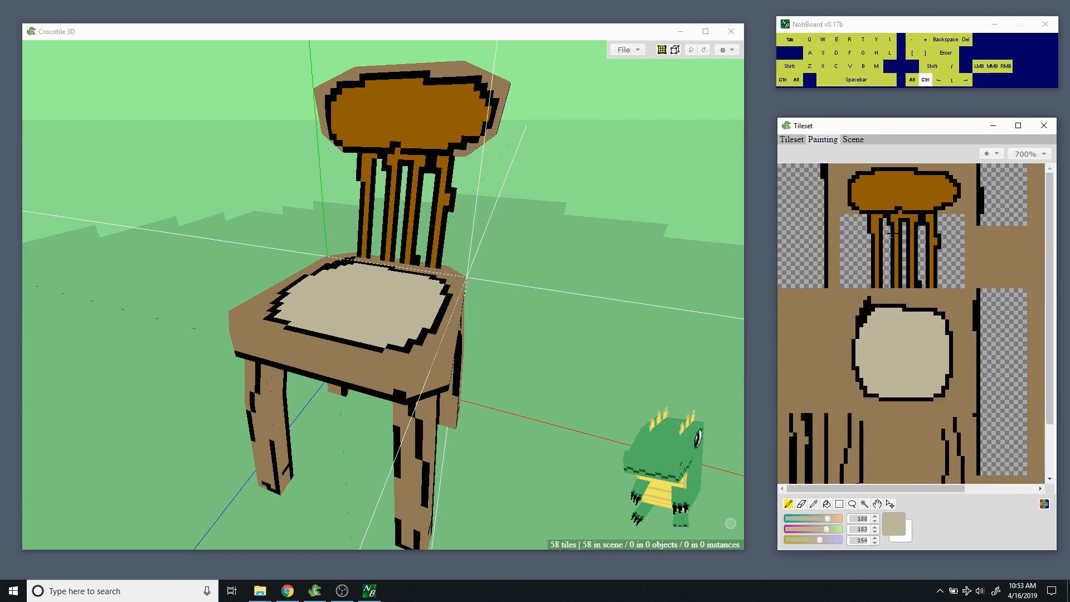
scroll(879, 228, "left", 2, "ctrl")
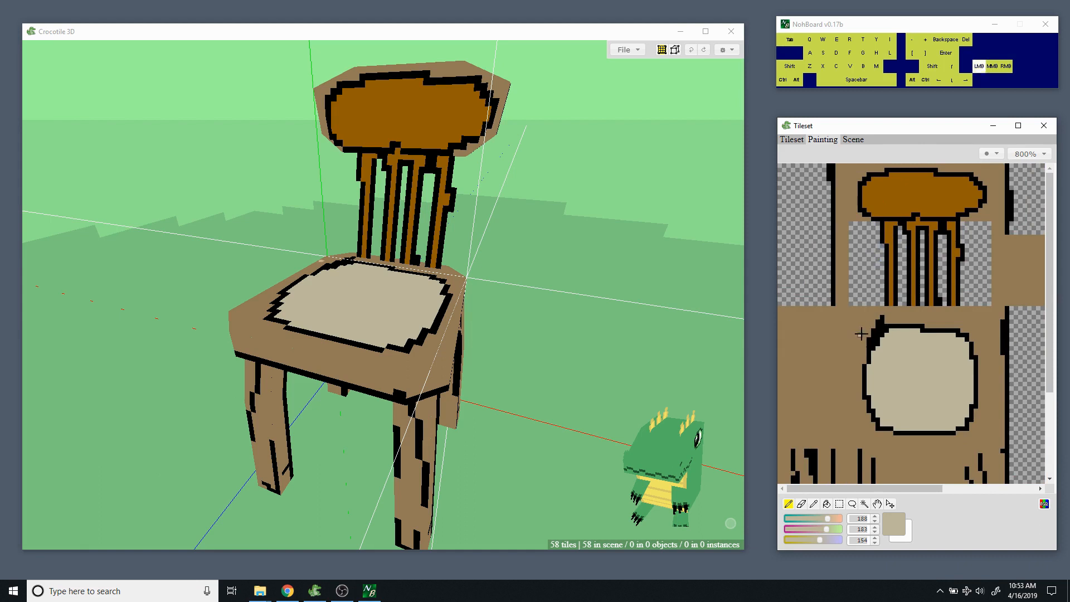
key("super")
key("super")
left_click(867, 326, "ctrl")
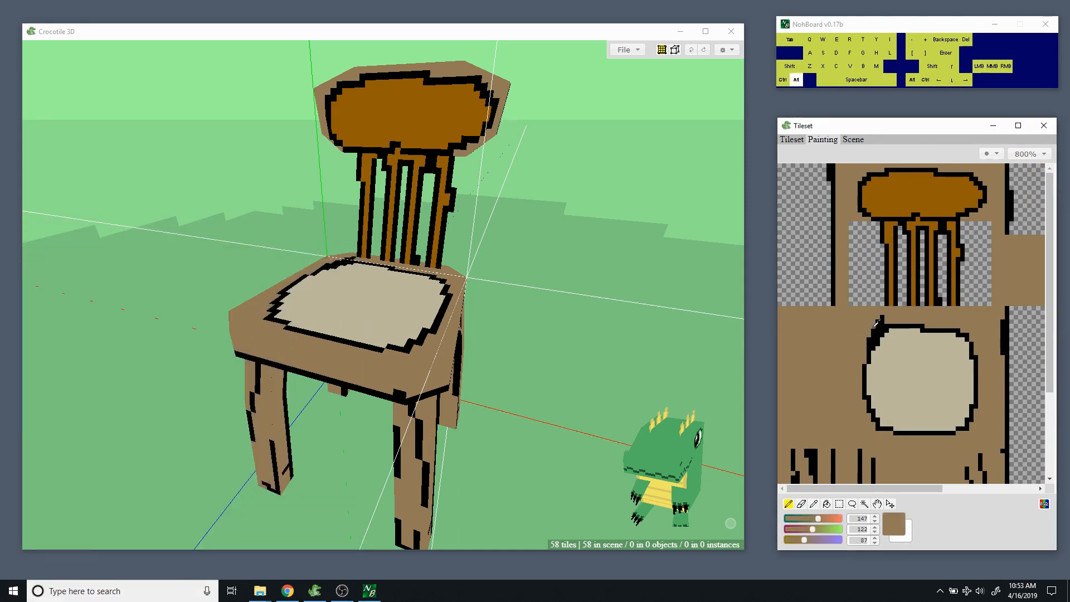
mouse_move(871, 327)
left_mouse_down()
mouse_move(884, 316)
mouse_move(880, 347)
mouse_move(894, 333)
left_mouse_up()
left_click(891, 351, "ctrl")
left_click(879, 328, "ctrl")
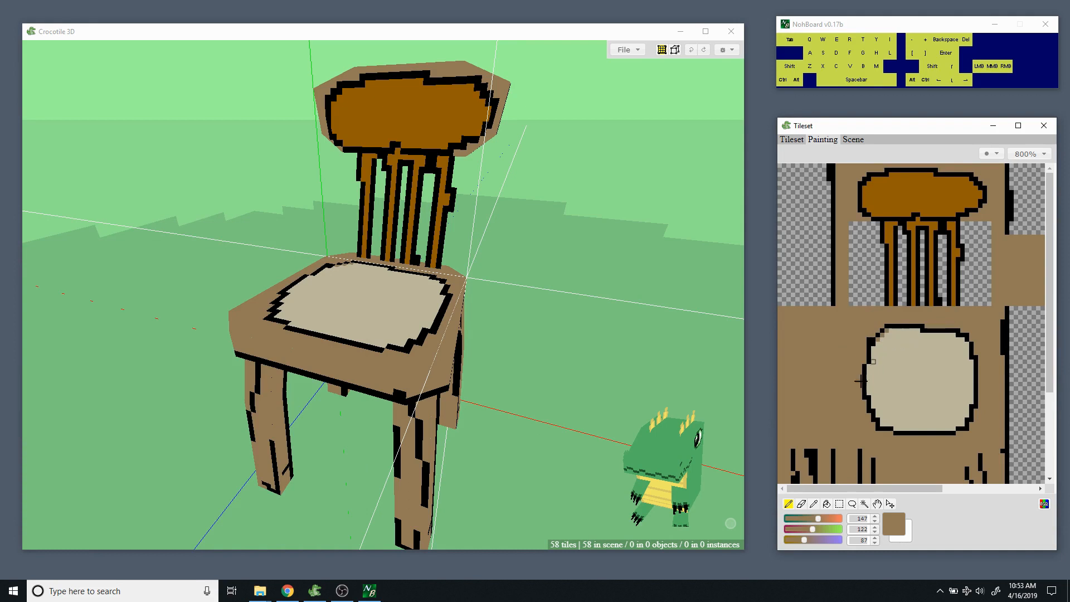
Mix a grey-green of red 147, green 154 and blue 123 and shade the cushion's rim along its back and side edges.
left_click_drag(818, 529, 813, 540)
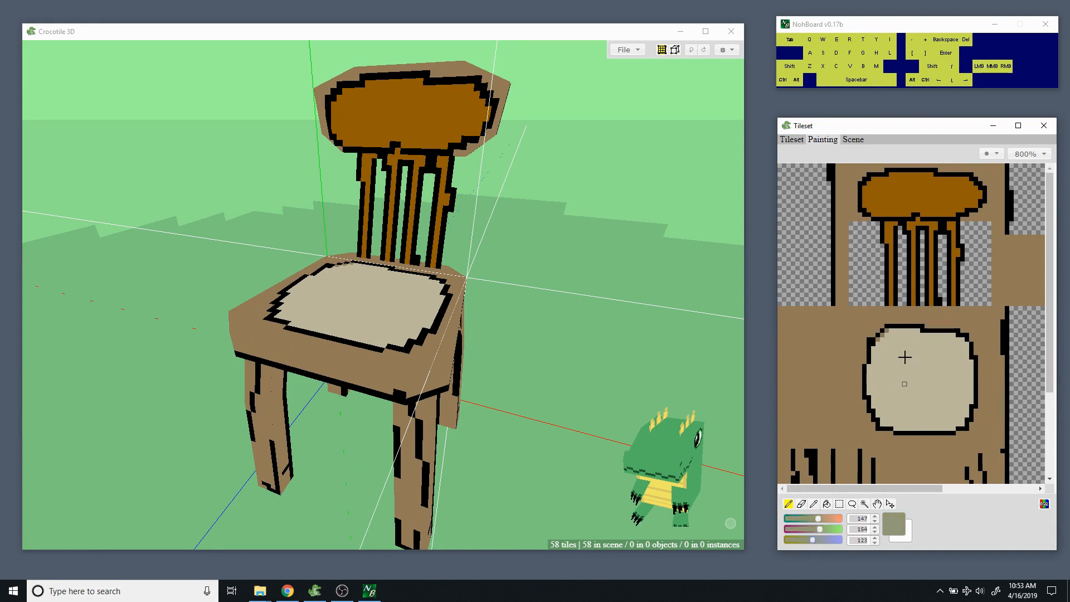
mouse_move(878, 342)
left_mouse_down()
mouse_move(906, 324)
mouse_move(955, 334)
mouse_move(967, 341)
mouse_move(970, 375)
left_mouse_up()
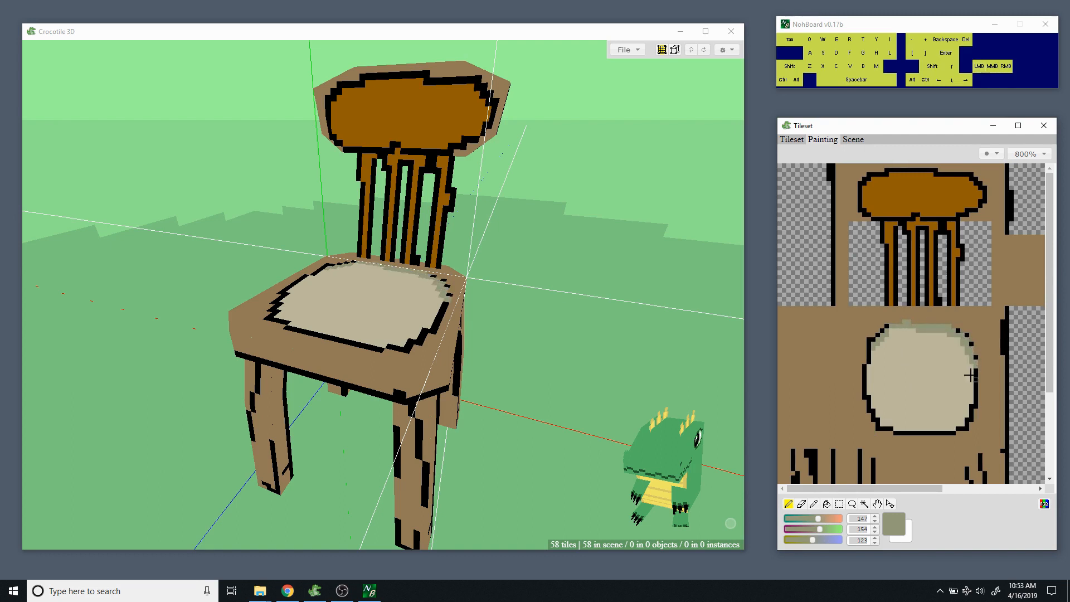
mouse_move(874, 356)
left_mouse_down()
mouse_move(868, 413)
mouse_move(879, 427)
mouse_move(909, 427)
left_mouse_up()
Paint four grey-green tufting dimples on the cushion and accent their centres with the sampled frame brown.
left_click(903, 399)
left_click(947, 401)
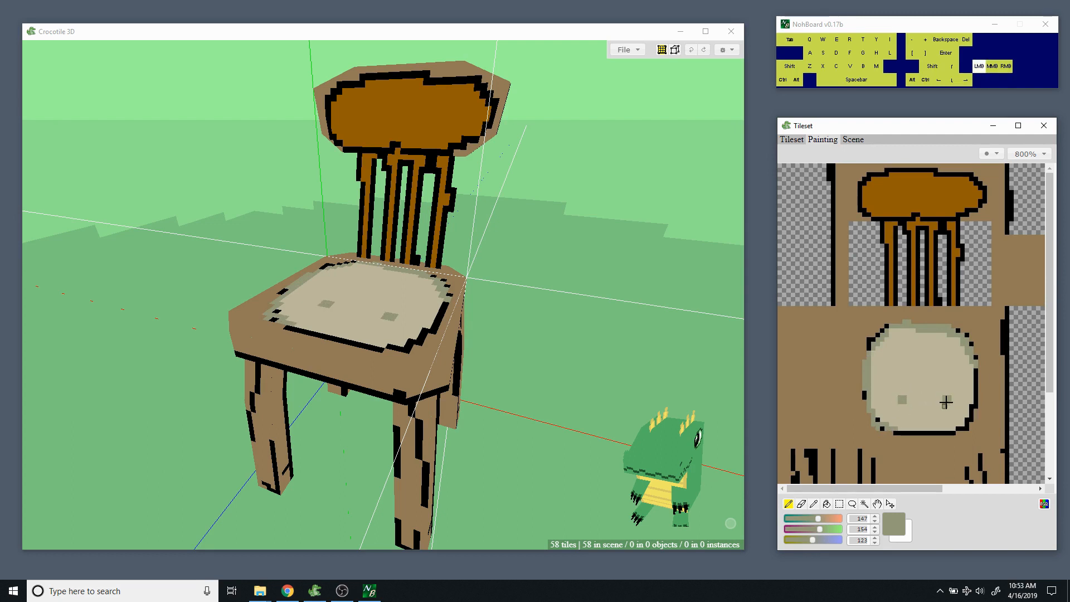
left_click(943, 360)
left_click(903, 358)
left_click(896, 401)
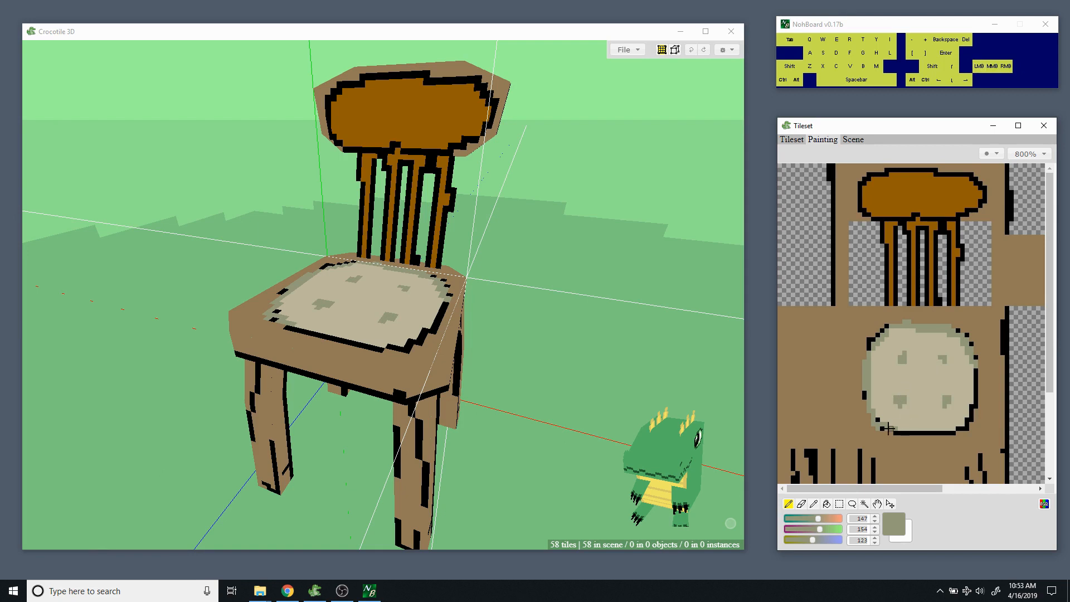
left_click(865, 418, "alt")
left_click(902, 400)
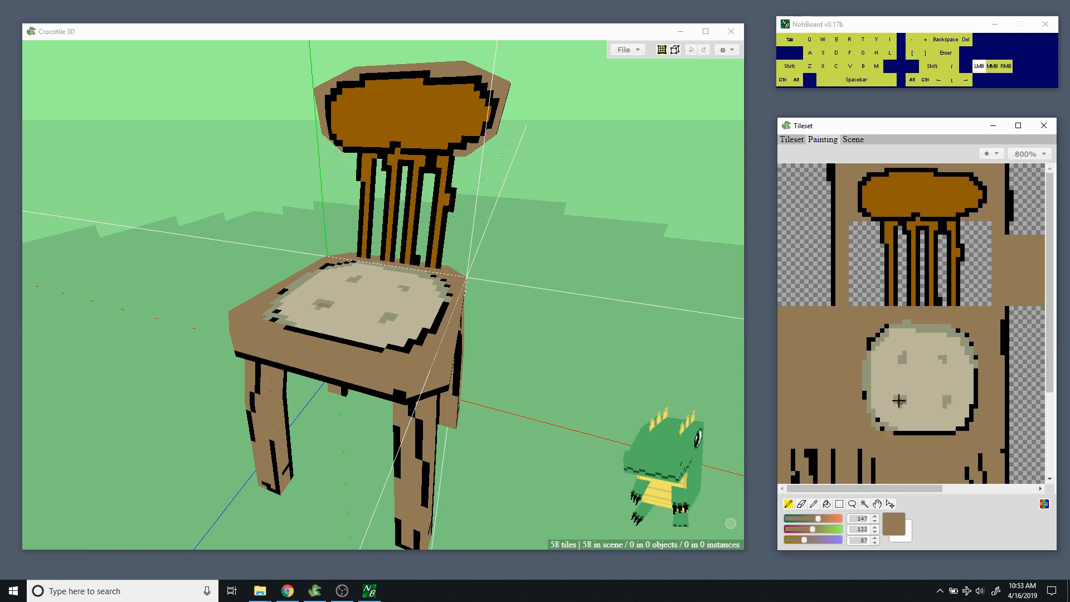
left_click(903, 360)
left_click(947, 399)
Lighten the sampled cushion beige to red 221, green 219 and blue 204, and paint highlights around the dimples across the cushion.
left_click(925, 382, "alt")
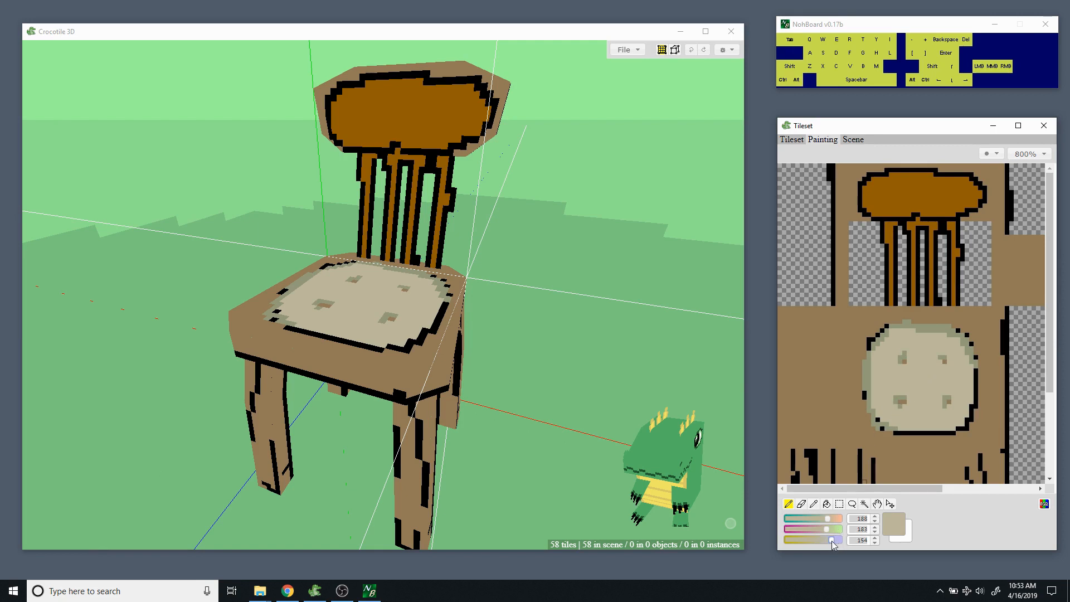
left_click_drag(836, 531, 842, 514)
mouse_move(876, 372)
left_mouse_down()
mouse_move(884, 411)
mouse_move(920, 424)
mouse_move(963, 419)
mouse_move(954, 381)
mouse_move(890, 373)
mouse_move(917, 383)
mouse_move(920, 407)
mouse_move(910, 342)
mouse_move(887, 349)
mouse_move(898, 342)
mouse_move(884, 369)
mouse_move(885, 353)
mouse_move(947, 337)
left_mouse_up()
left_click_drag(953, 338, 961, 375)
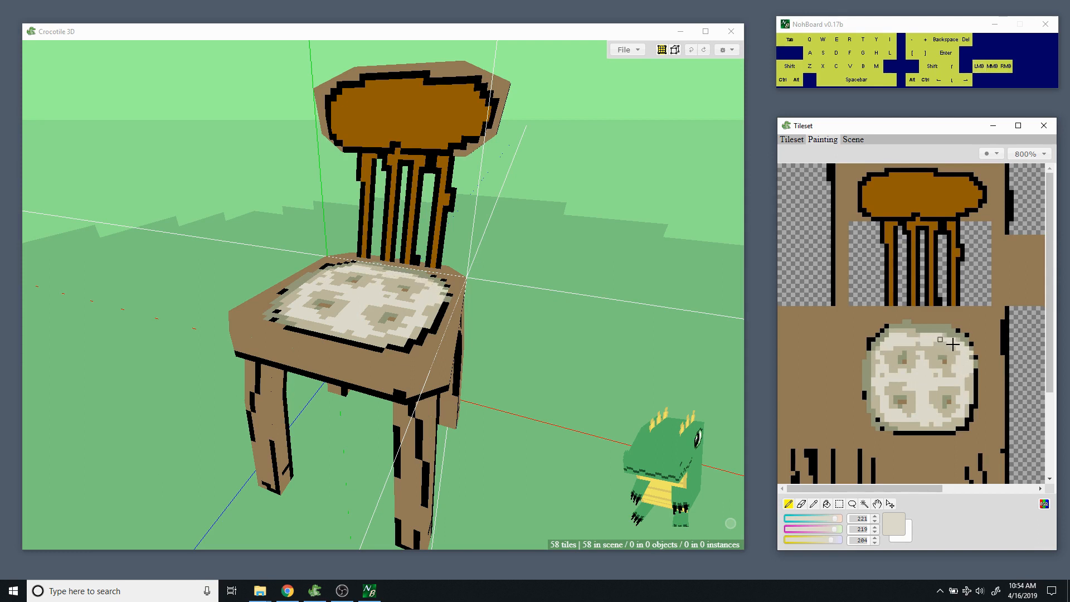
Mix a light brown of red 185, green 164 and blue 135 from the frame colour and highlight the seat's front and side edges.
left_click(859, 418, "alt")
left_click(823, 529)
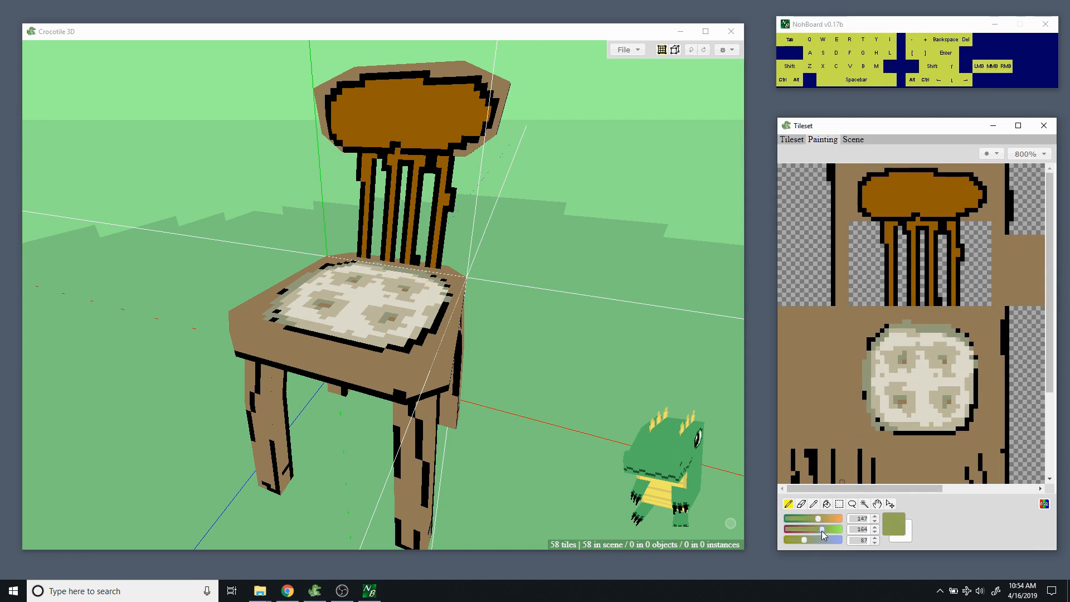
left_click(826, 518)
left_click(815, 540)
mouse_move(852, 430)
left_mouse_down()
mouse_move(880, 443)
mouse_move(981, 440)
left_mouse_up()
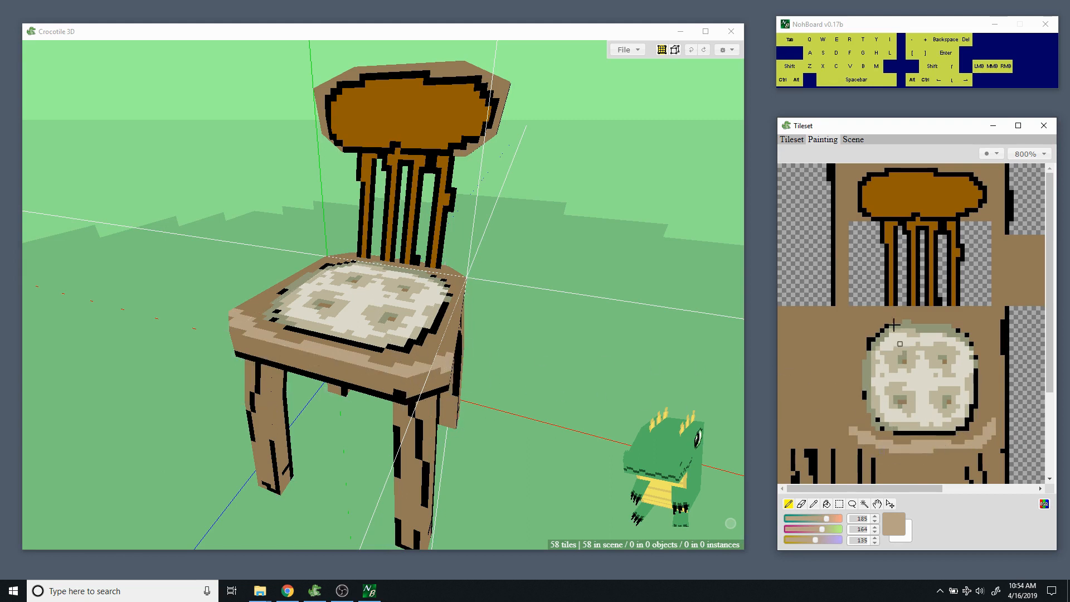
mouse_move(859, 430)
left_mouse_down()
mouse_move(844, 402)
mouse_move(851, 392)
left_mouse_up()
mouse_move(996, 423)
left_mouse_down()
mouse_move(993, 391)
mouse_move(985, 425)
left_mouse_up()
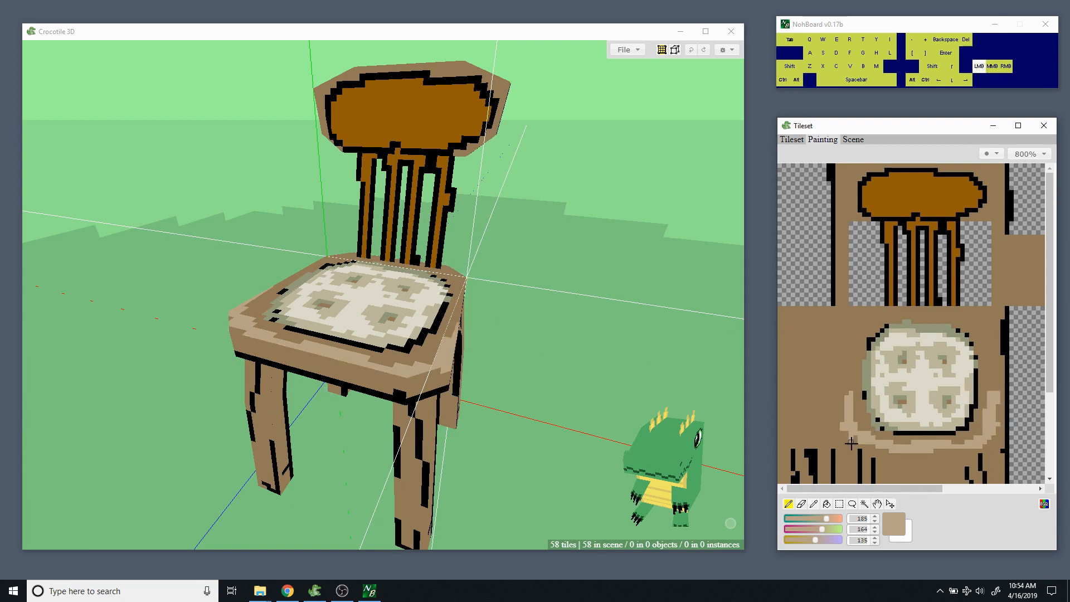
Fill the orange backrest panel and all its slats with the sampled frame brown of red 147, green 122 and blue 87.
left_click(406, 259)
left_click(937, 290, "alt")
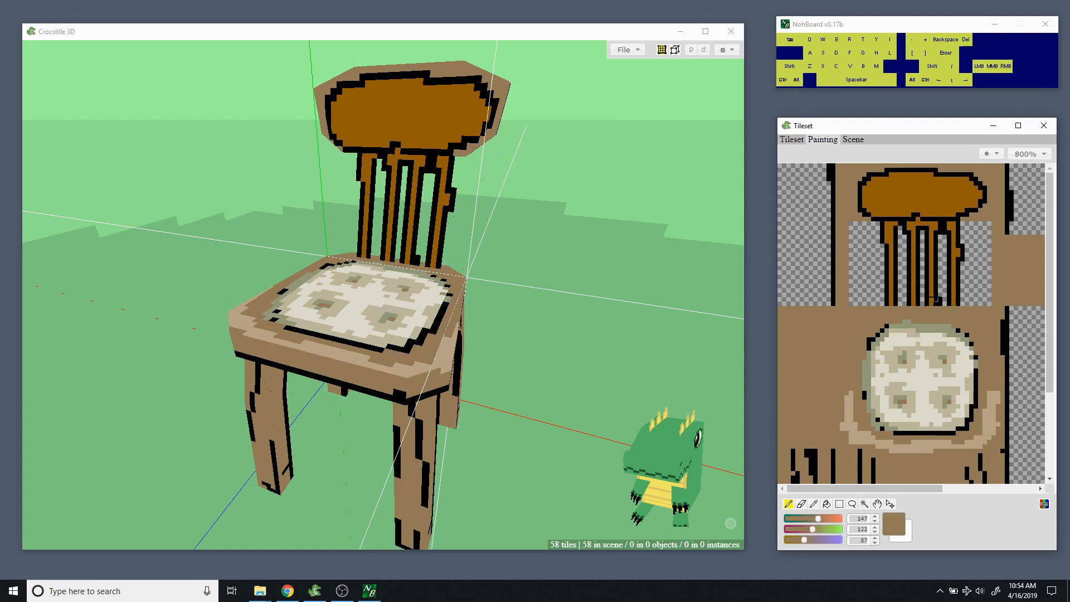
key("g")
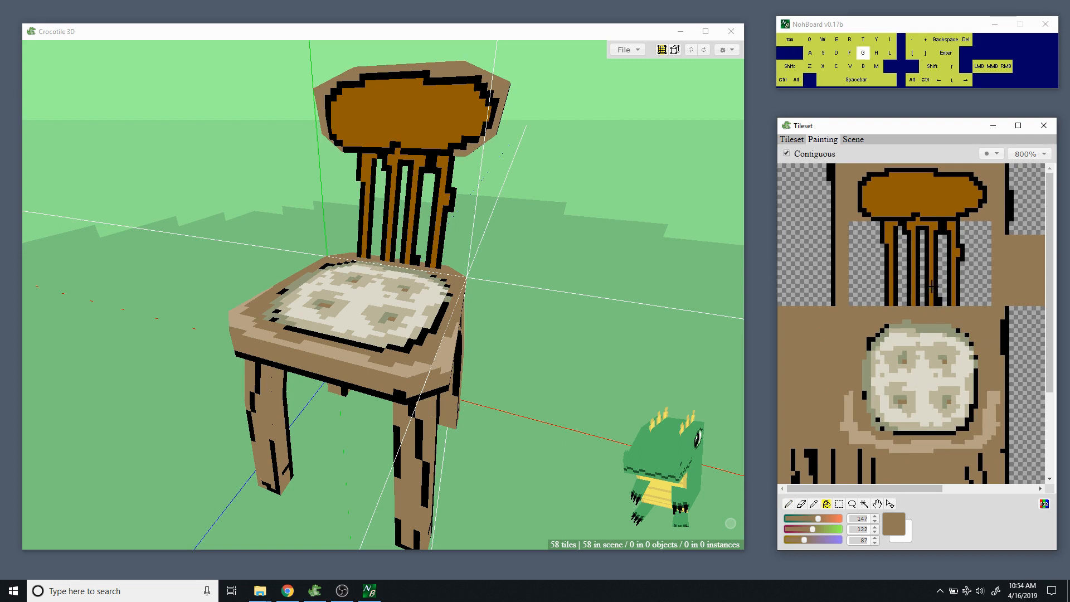
left_click(932, 286)
left_click(954, 281)
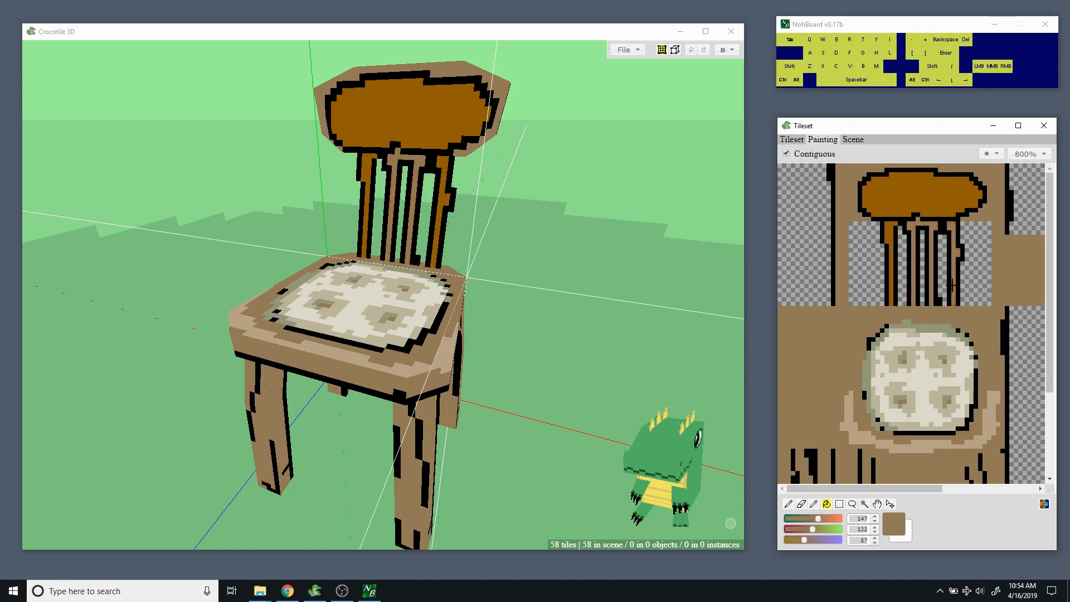
left_click(892, 266)
left_click(890, 208)
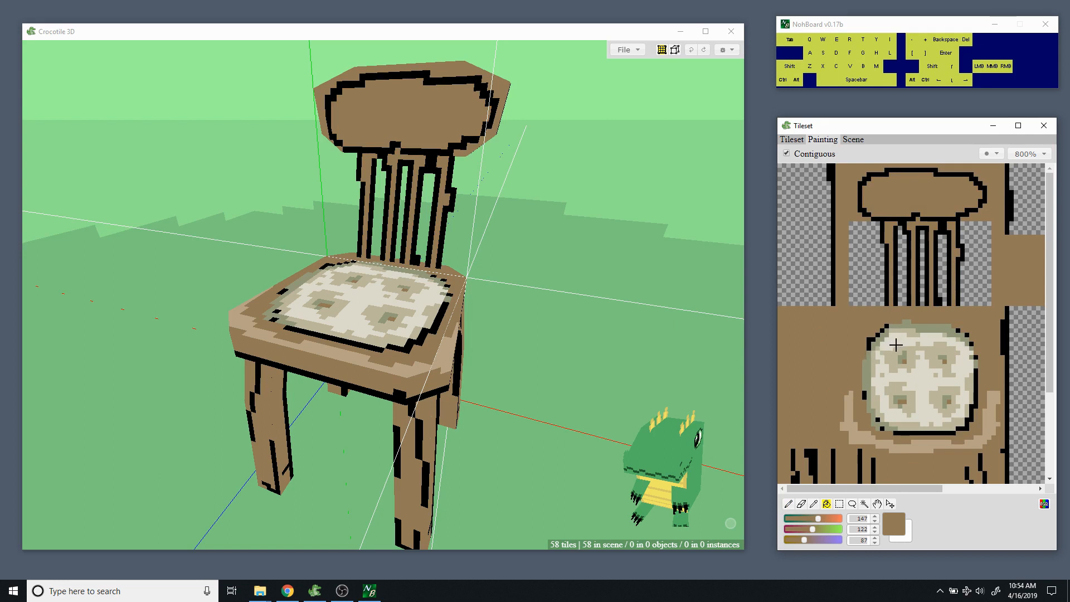
Darken the sampled frame brown and paint shadows across the upper ends of the backrest slats.
key("e")
key("alt")
left_click(901, 313, "alt")
mouse_move(810, 532)
left_mouse_down()
mouse_move(802, 526)
mouse_move(804, 541)
mouse_move(808, 518)
left_mouse_up()
left_click(888, 227)
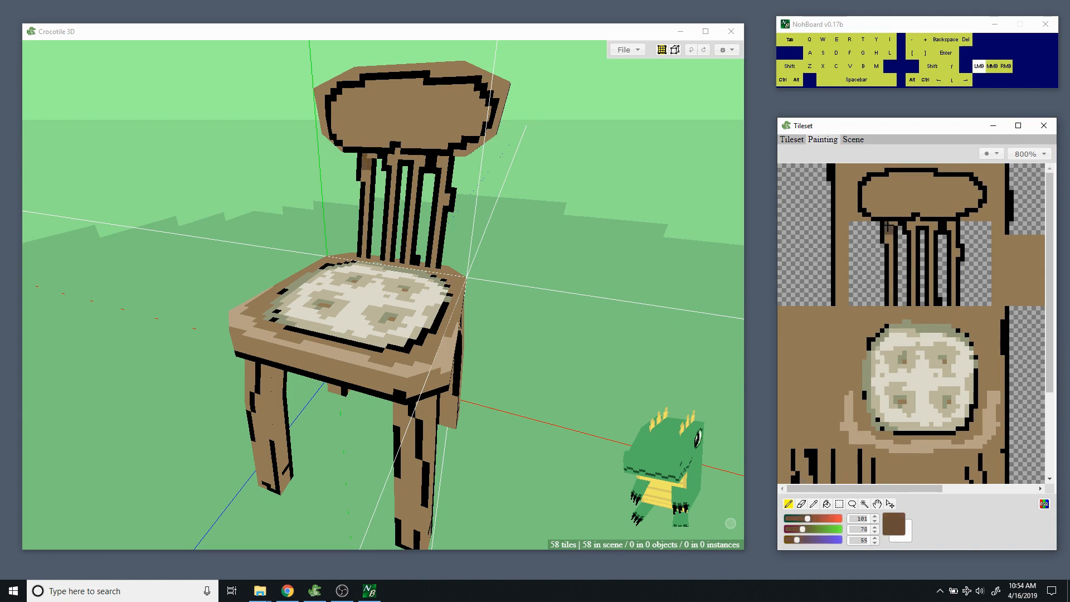
left_click(913, 224)
left_click_drag(911, 238, 912, 227)
left_click_drag(916, 226, 953, 228)
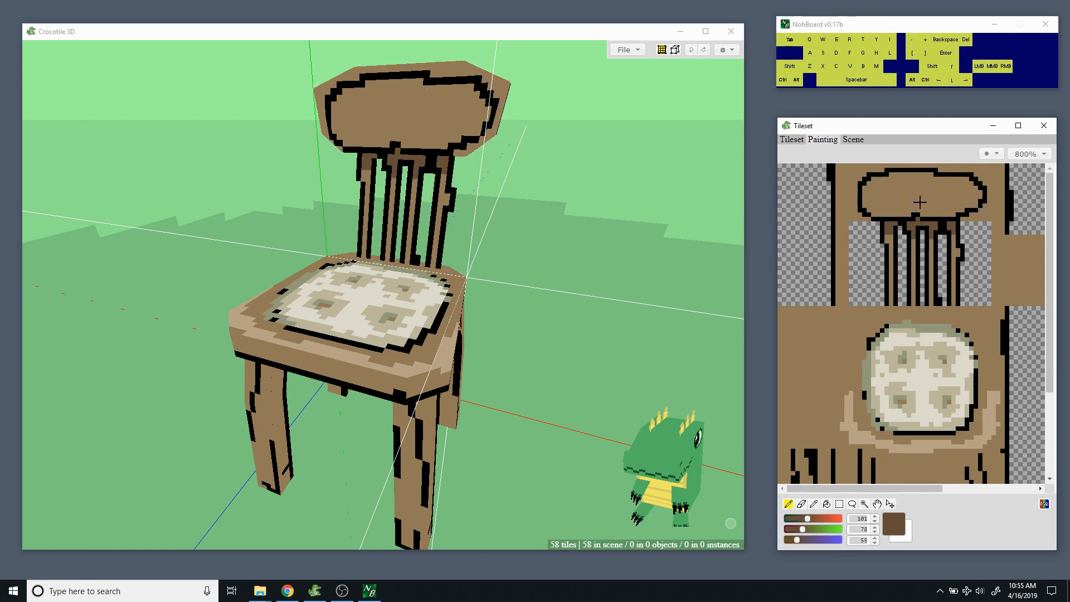
Add dark brown shading to one end of the backrest panel, behind the cushion and around the cushion's corners.
mouse_move(881, 189)
left_mouse_down()
mouse_move(874, 203)
mouse_move(886, 184)
mouse_move(892, 200)
left_mouse_up()
left_click_drag(868, 310, 963, 316)
mouse_move(974, 423)
left_mouse_down()
mouse_move(966, 432)
mouse_move(975, 413)
mouse_move(955, 436)
left_mouse_up()
left_click_drag(877, 429, 868, 409)
mouse_move(980, 353)
left_mouse_down()
mouse_move(970, 333)
mouse_move(980, 350)
left_mouse_up()
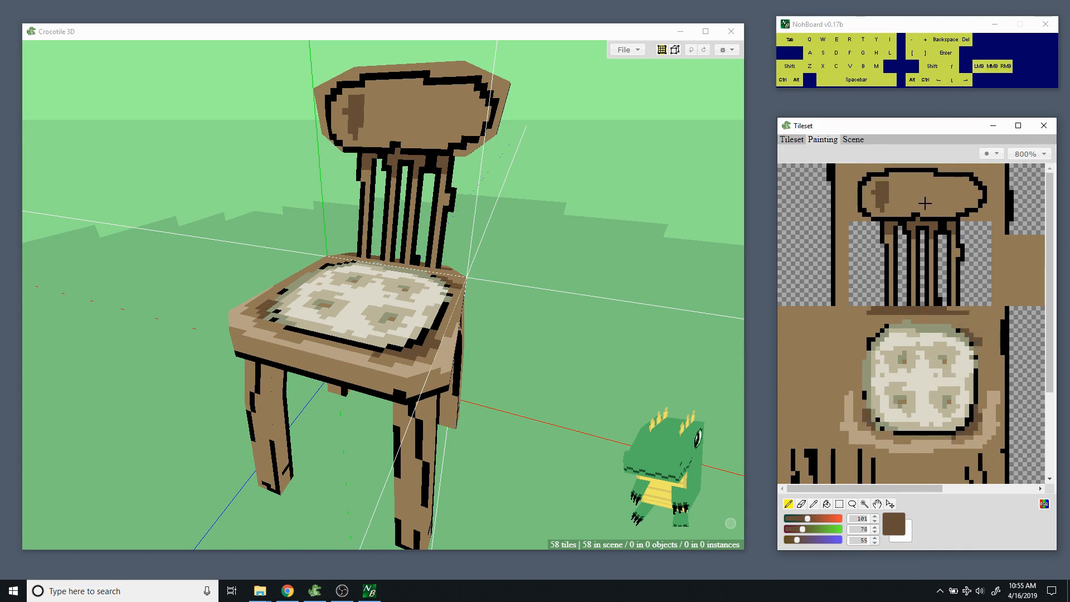
Highlight the backrest panel's upper edge with the sampled light brown of red 185, green 164 and blue 135.
left_click(996, 416, "alt")
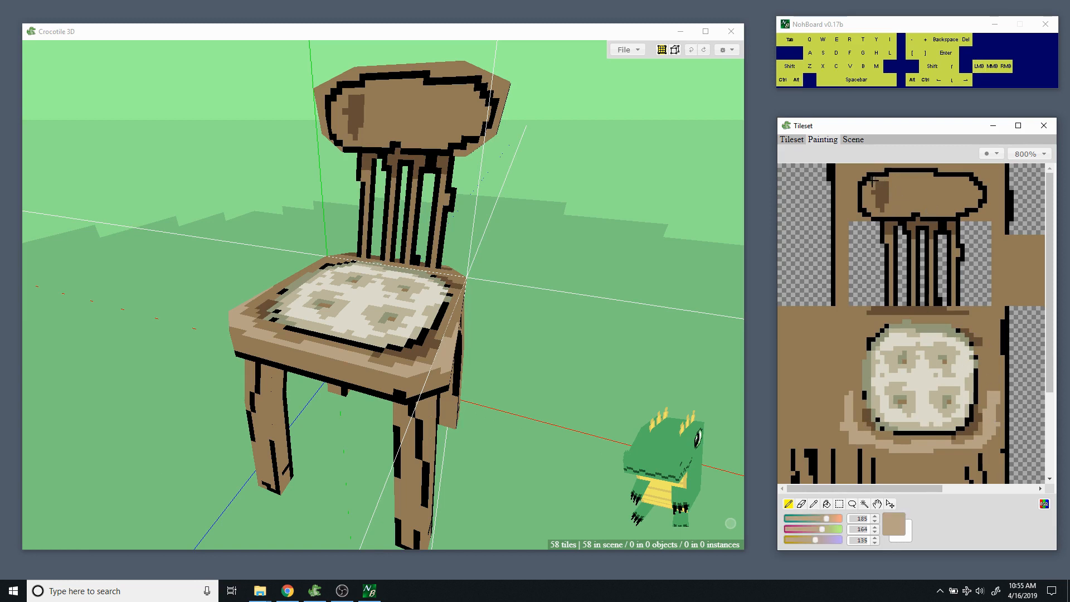
left_click_drag(865, 184, 905, 175)
left_click_drag(901, 179, 938, 177)
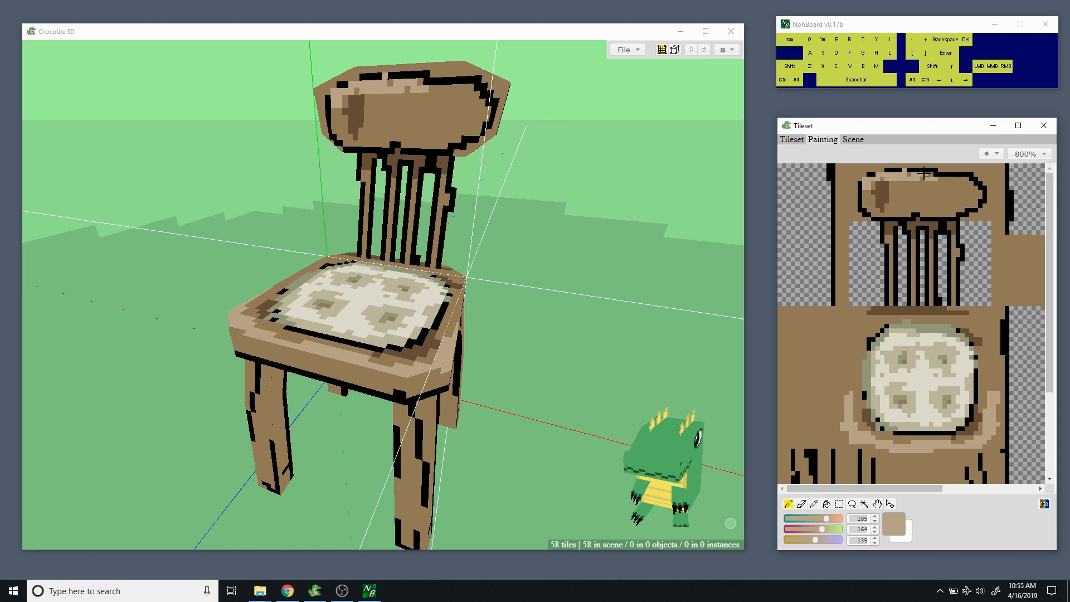
mouse_move(864, 178)
left_mouse_down()
mouse_move(870, 165)
mouse_move(973, 171)
mouse_move(927, 171)
mouse_move(955, 162)
mouse_move(990, 181)
mouse_move(982, 201)
mouse_move(914, 217)
mouse_move(967, 214)
left_mouse_up()
Paint over the backrest panel's black outline with frame brown, and extend its dark shadow and light upper edge.
left_click(979, 189, "alt")
mouse_move(867, 213)
left_mouse_down()
mouse_move(866, 176)
mouse_move(890, 176)
mouse_move(858, 174)
left_mouse_up()
left_click(872, 194, "alt")
left_click(912, 179, "alt")
left_click_drag(949, 178, 892, 171)
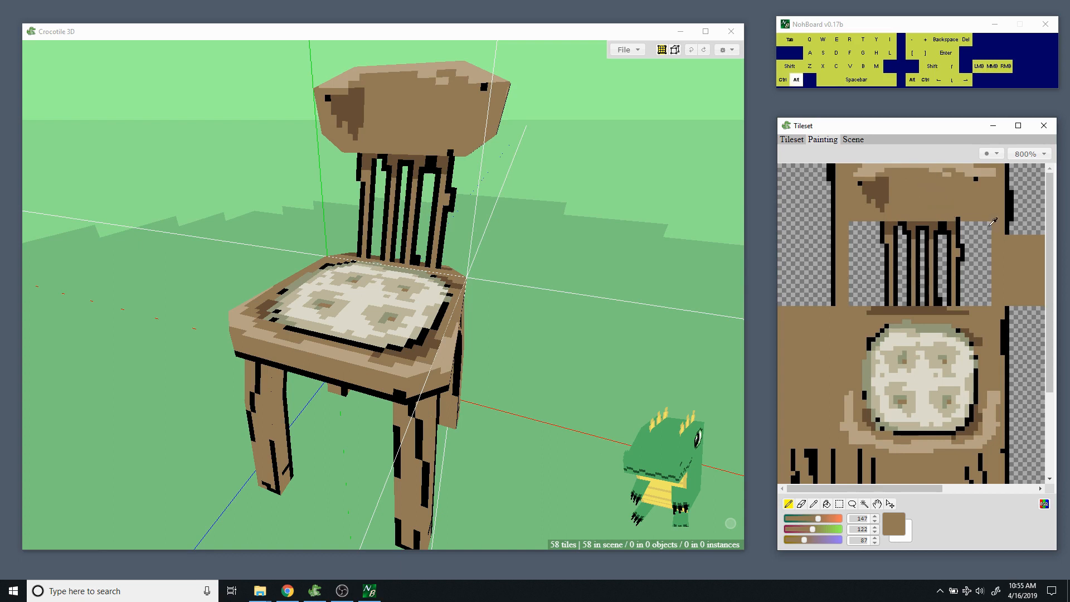
Highlight the backrest slats in light brown and tidy their black outlines, erasing the stray pixels beside and between them.
left_click(971, 169, "alt")
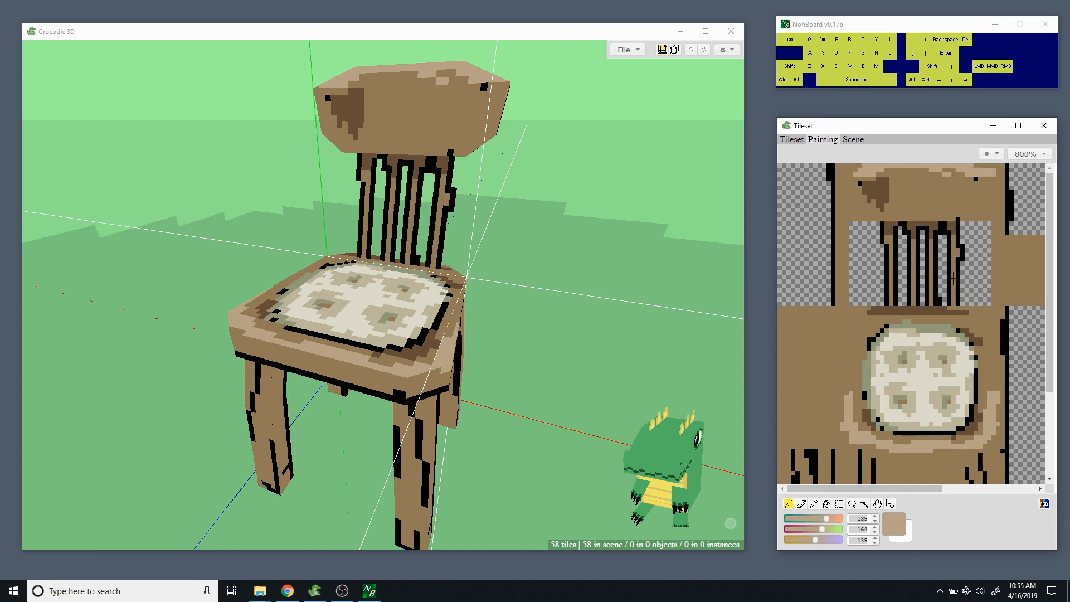
mouse_move(955, 292)
left_mouse_down()
mouse_move(957, 256)
mouse_move(934, 282)
mouse_move(931, 266)
left_mouse_up()
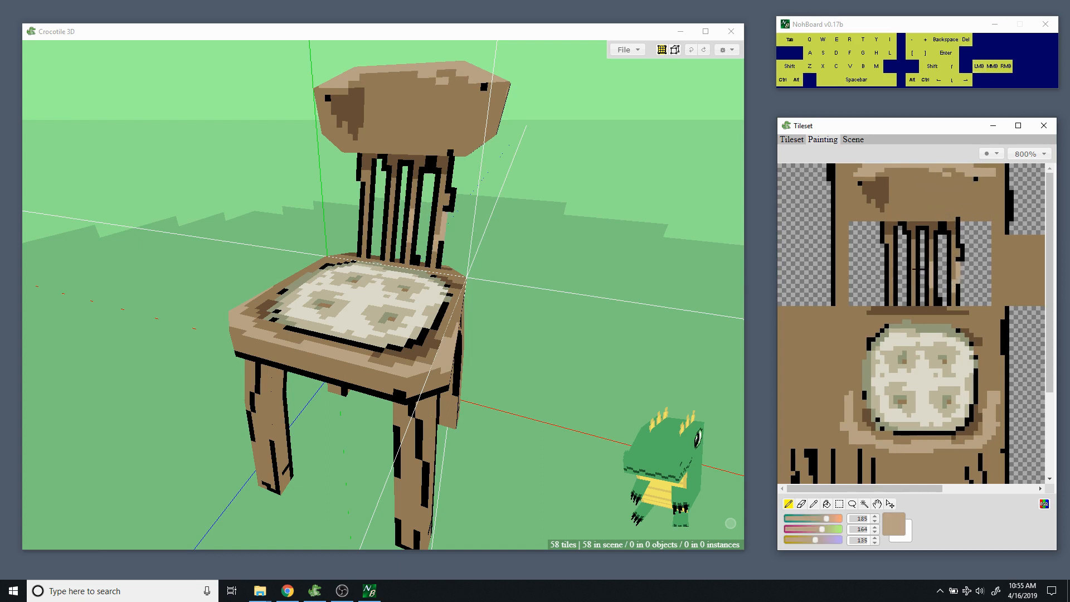
left_click(959, 272, "alt")
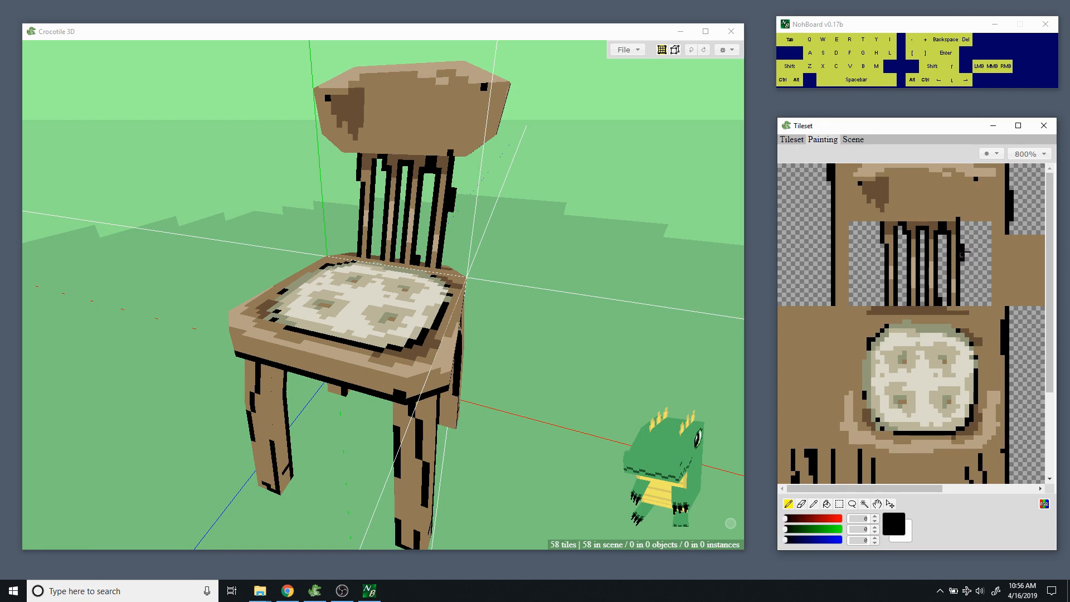
key("e")
left_click_drag(963, 254, 965, 261)
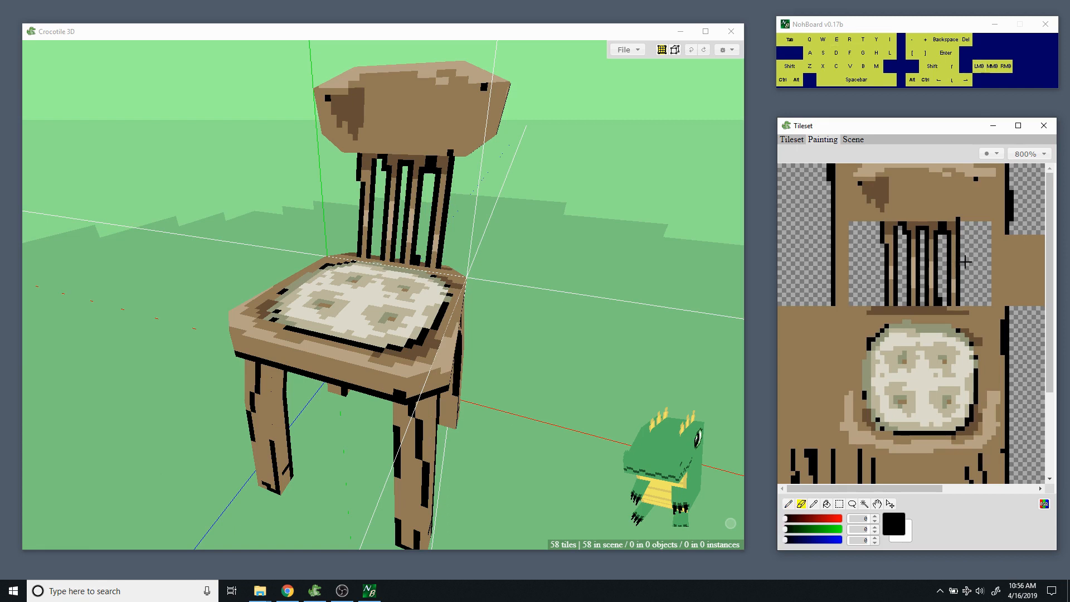
left_click(923, 233)
key("b")
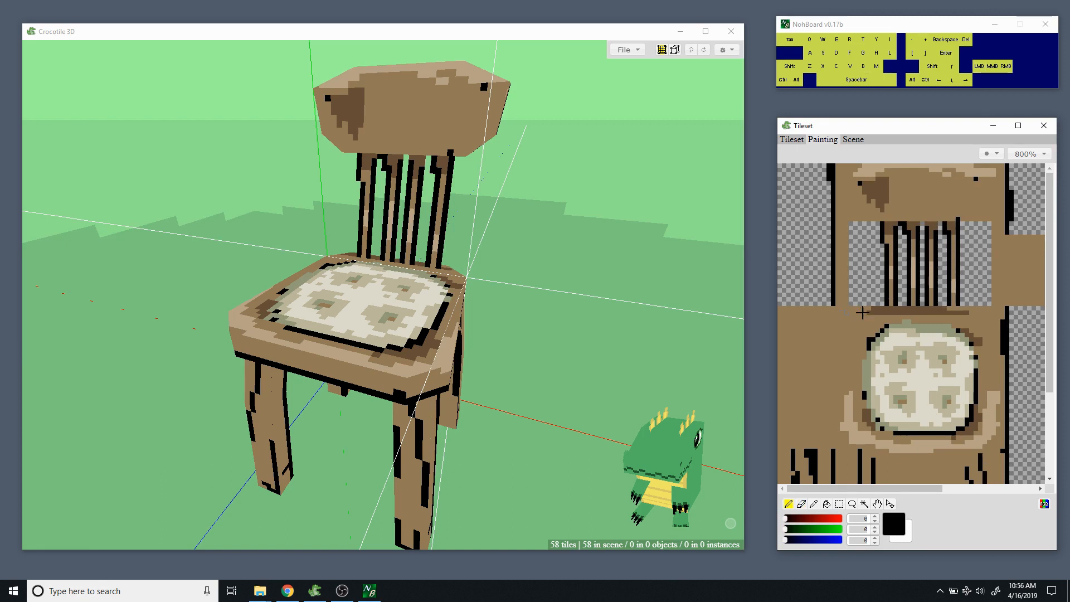
Paint light brown highlights down the front legs in the tileset and cover the black outline pixels at their feet.
key("space")
left_click_drag(849, 408, 882, 245)
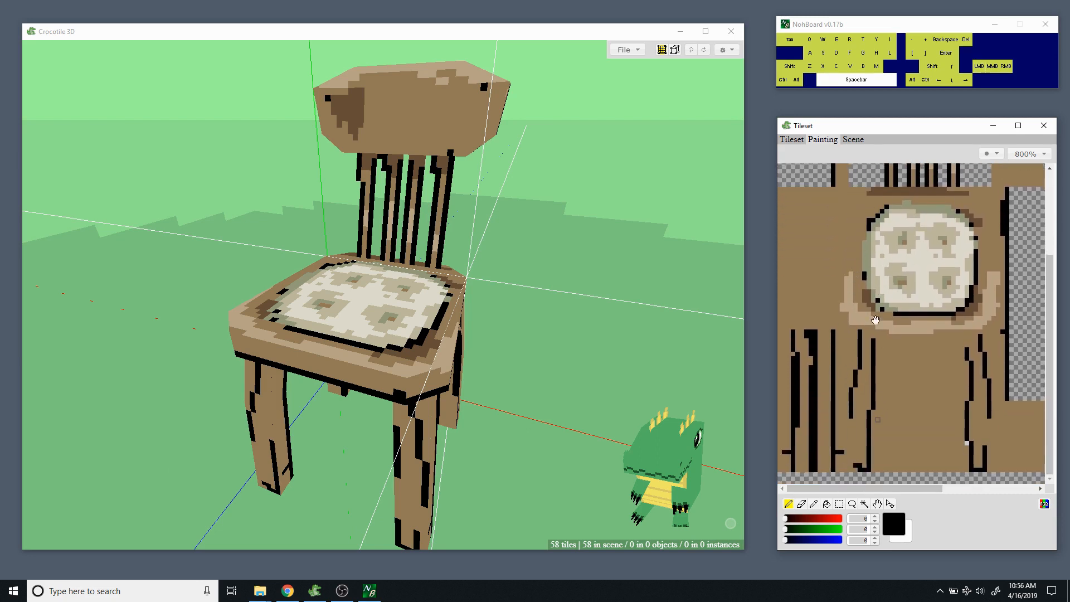
left_click(861, 317, "alt")
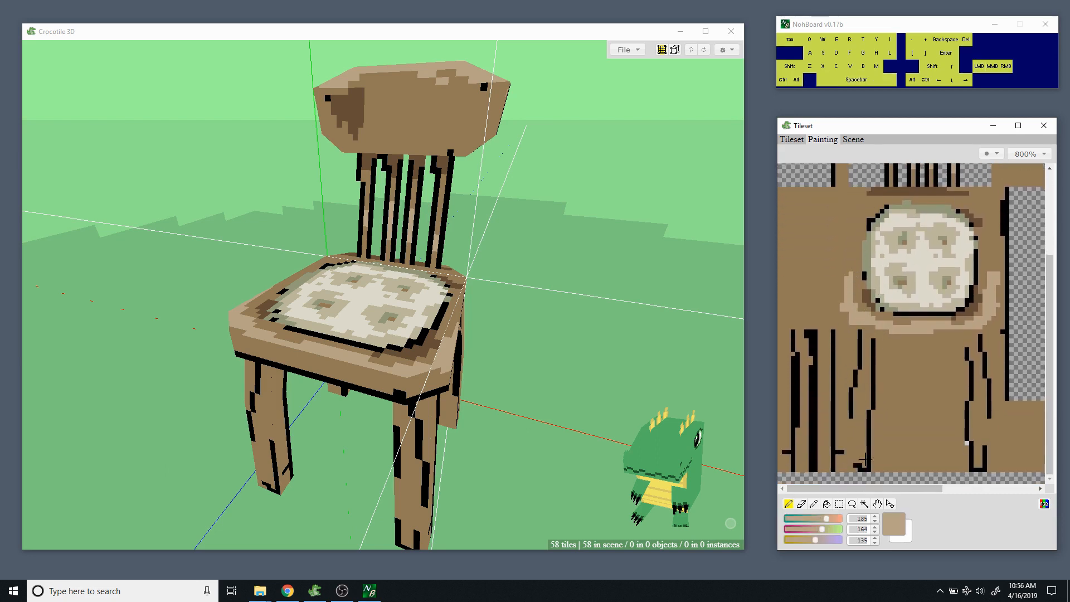
left_click_drag(865, 403, 865, 389)
mouse_move(867, 427)
left_mouse_down()
mouse_move(861, 458)
mouse_move(862, 405)
left_mouse_up()
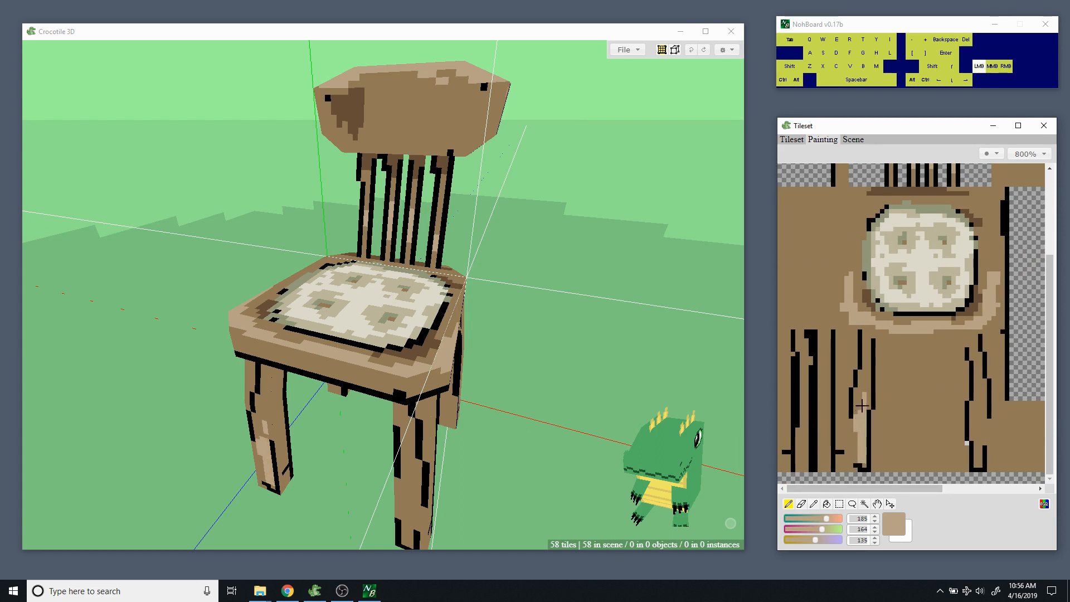
mouse_move(980, 438)
left_mouse_down()
mouse_move(979, 461)
mouse_move(978, 387)
left_mouse_up()
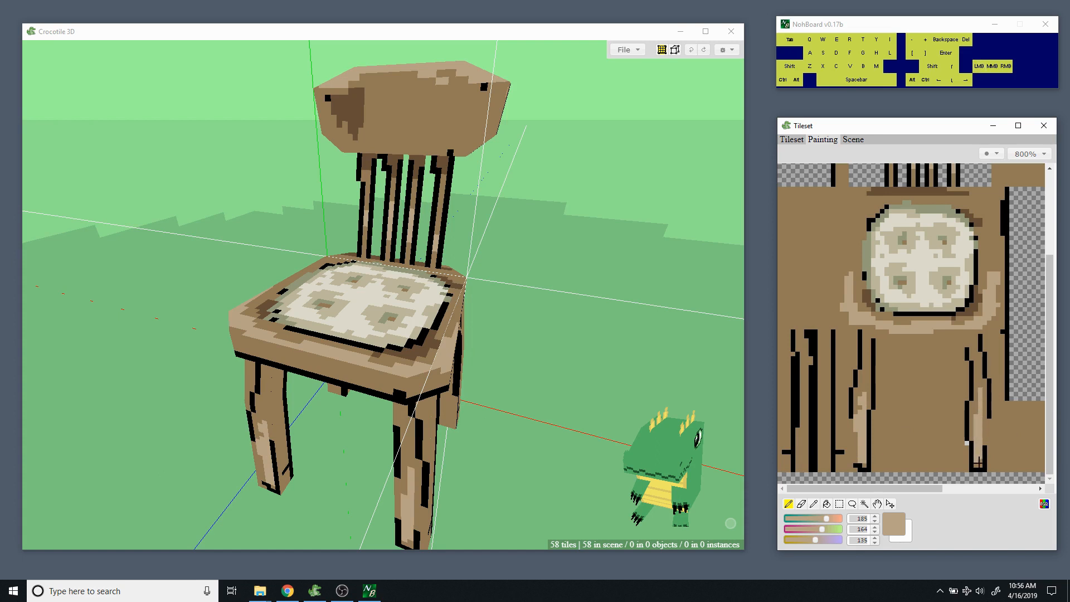
left_click_drag(979, 461, 978, 471)
mouse_move(863, 465)
left_mouse_down()
mouse_move(852, 466)
mouse_move(851, 432)
left_mouse_up()
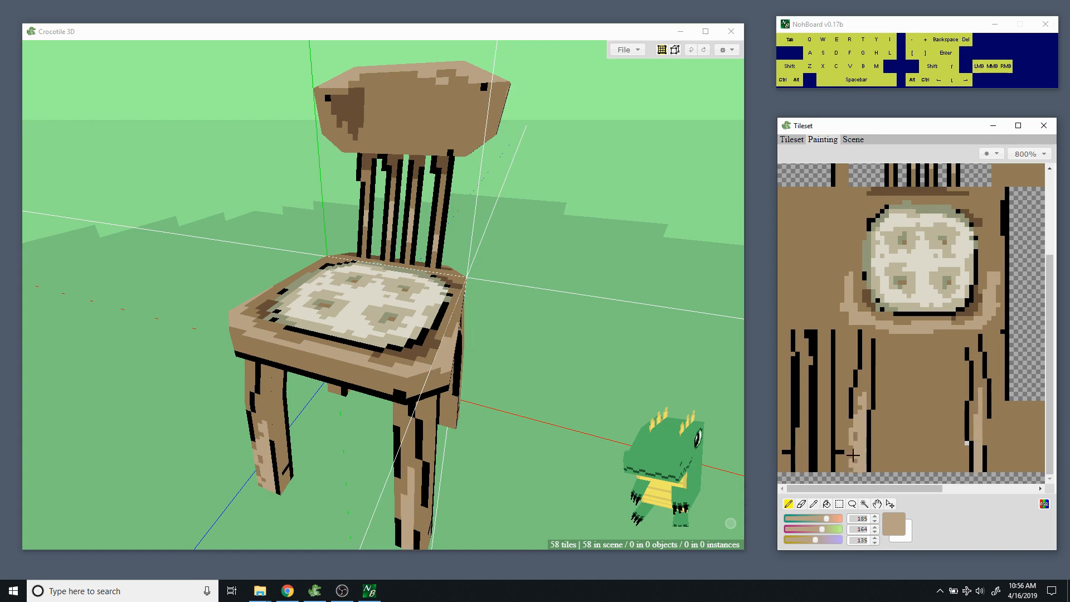
Cover the upper black outline of the left front leg in the tileset with frame brown of red 147, green 122 and blue 87.
mouse_move(860, 386)
left_mouse_down()
mouse_move(862, 356)
mouse_move(867, 392)
mouse_move(864, 371)
left_mouse_up()
left_click(872, 372, "ctrl")
left_click(866, 375, "ctrl")
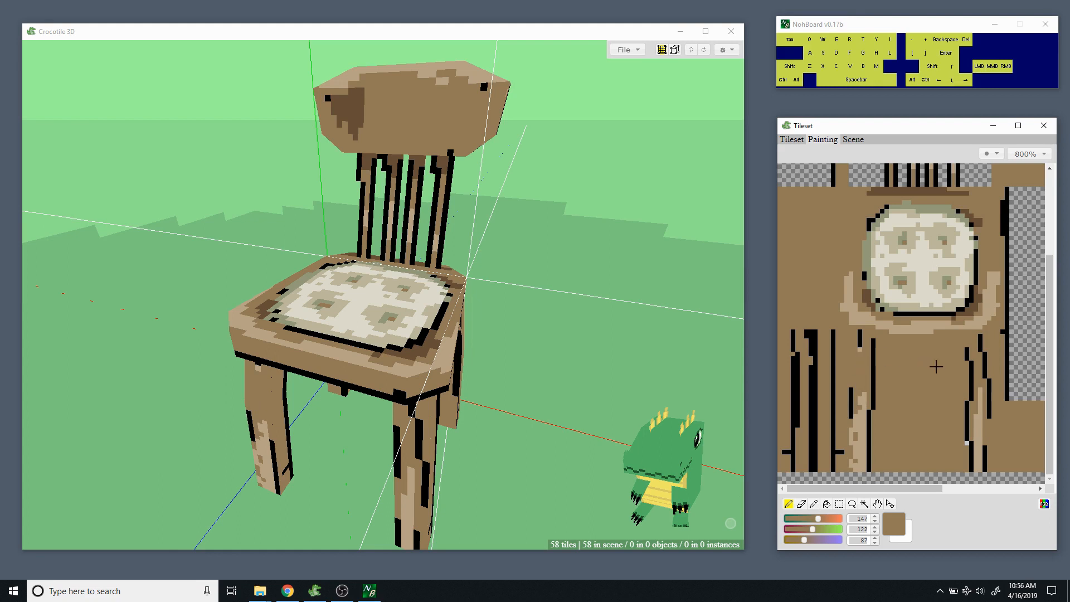
Extend the light brown highlight over the right front leg's outer outline and fill in the highlight on the left leg's foot.
left_click(983, 406, "alt")
left_click_drag(980, 368, 985, 417)
left_click_drag(985, 417, 989, 440)
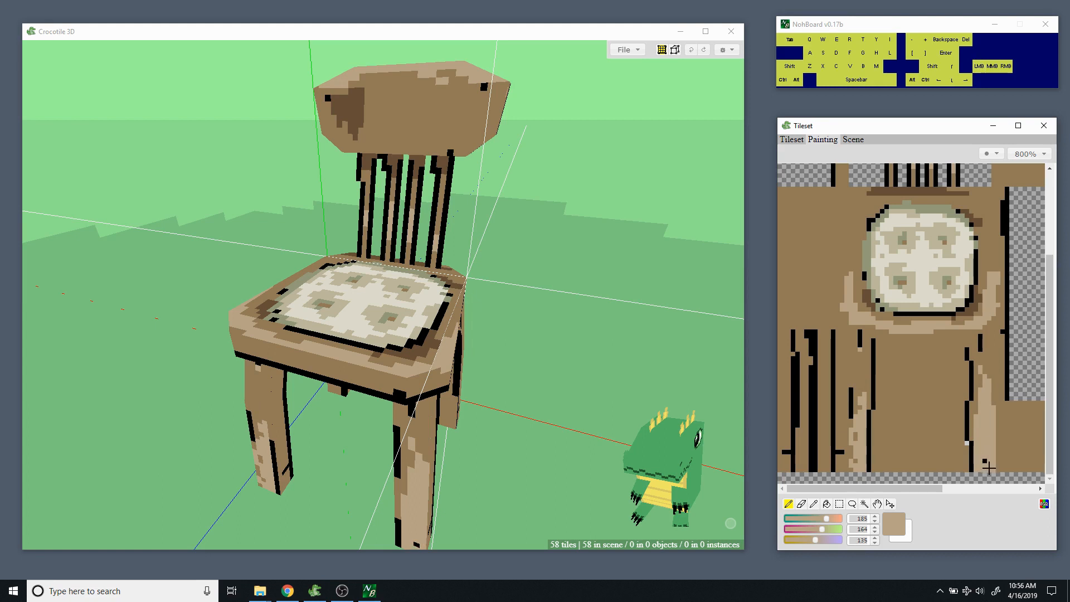
left_click_drag(849, 449, 849, 464)
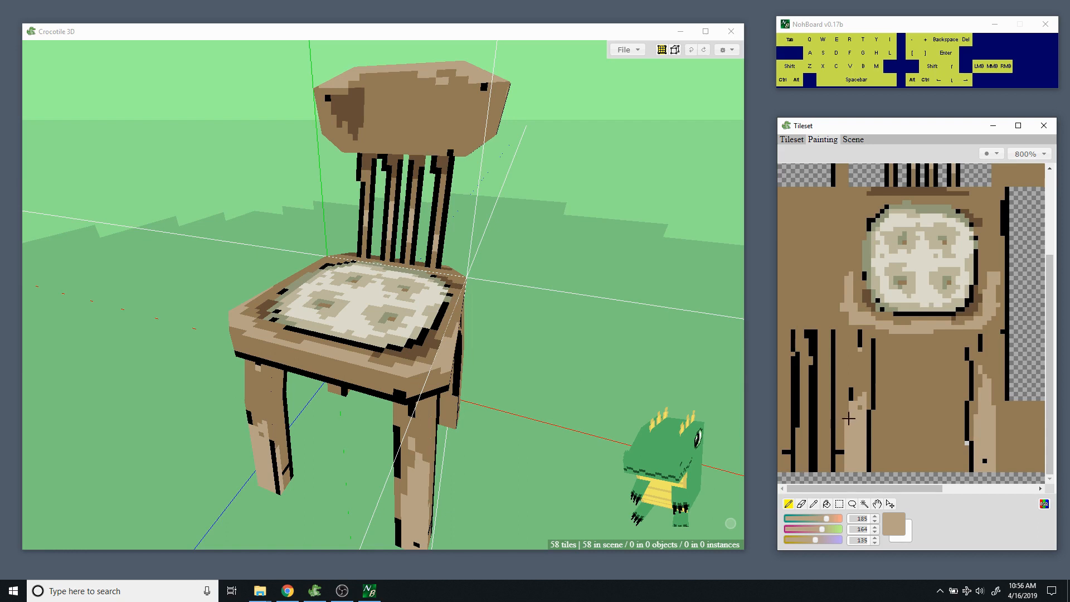
Shade the tops of the legs just below the seat's front edge with the dark brown sampled beside the cushion.
left_click(975, 302, "alt")
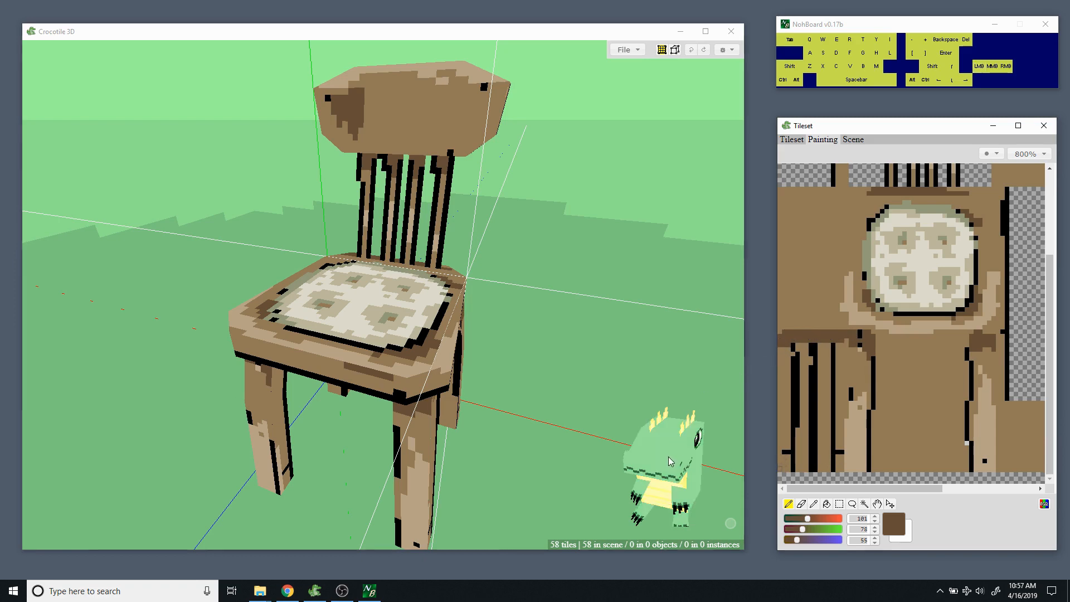
Check the shaded chair from above and from the front, and view the tileset at 500% for comparison.
right_click_drag(670, 461, 671, 417)
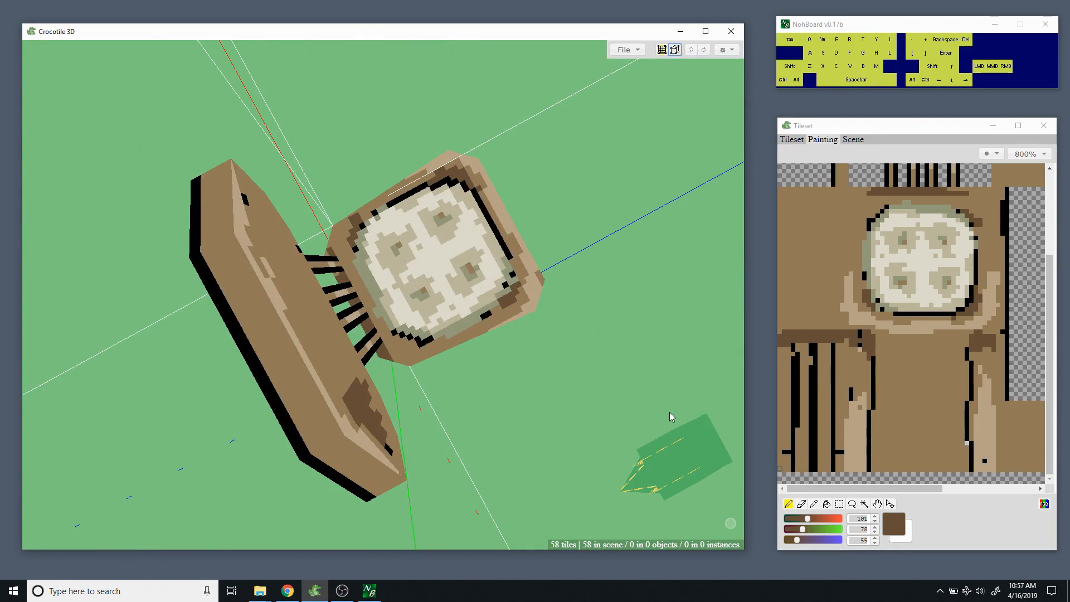
left_click_drag(676, 478, 479, 468)
key("space")
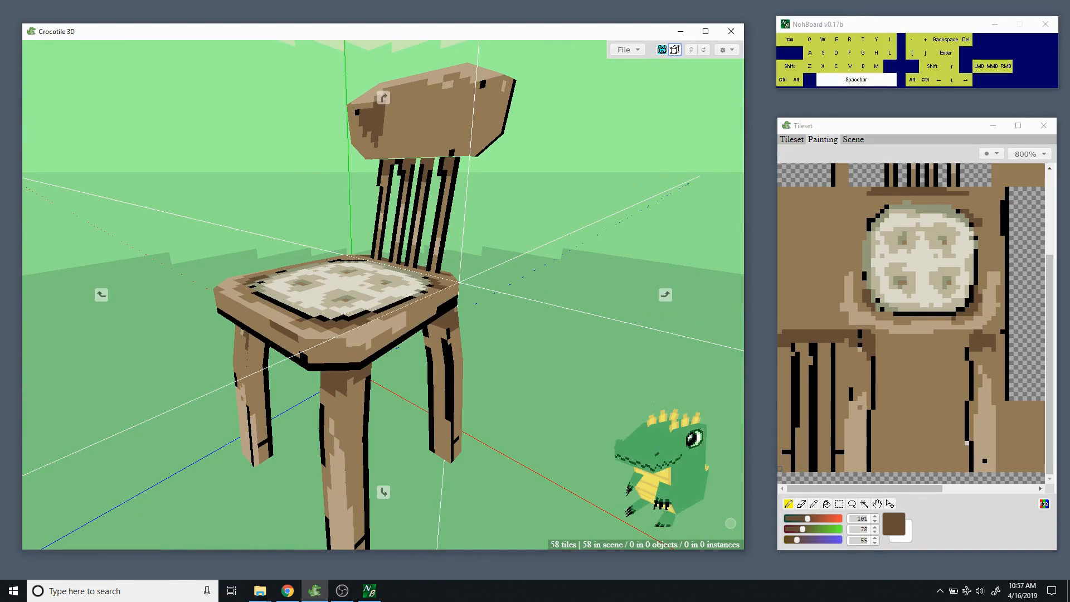
middle_click_drag(582, 313, 581, 349)
mouse_move(581, 349)
left_mouse_down()
mouse_move(641, 390)
mouse_move(616, 340)
mouse_move(354, 340)
mouse_move(487, 335)
mouse_move(418, 340)
mouse_move(395, 290)
mouse_move(552, 368)
mouse_move(613, 337)
mouse_move(669, 329)
mouse_move(636, 374)
mouse_move(585, 390)
mouse_move(501, 342)
mouse_move(357, 341)
mouse_move(343, 320)
left_mouse_up()
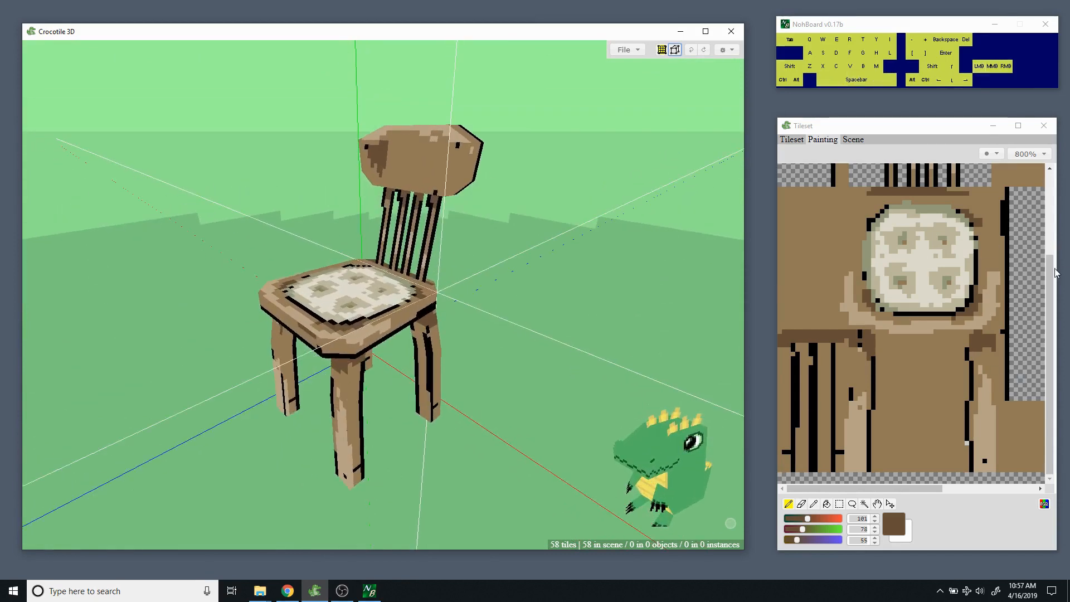
left_click_drag(1055, 273, 1055, 190)
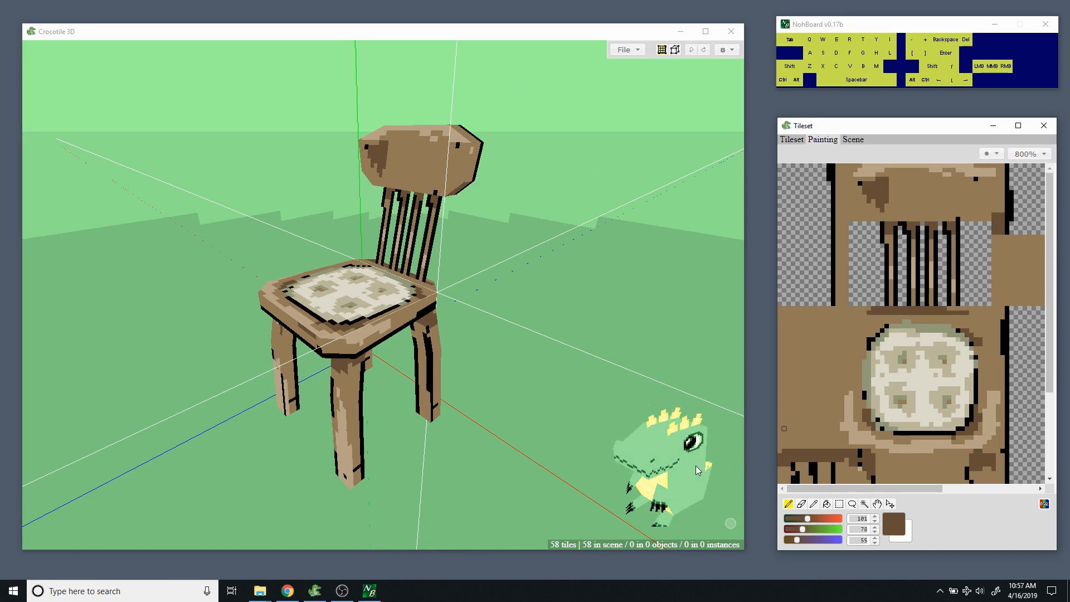
left_click_drag(664, 468, 647, 493)
key("space")
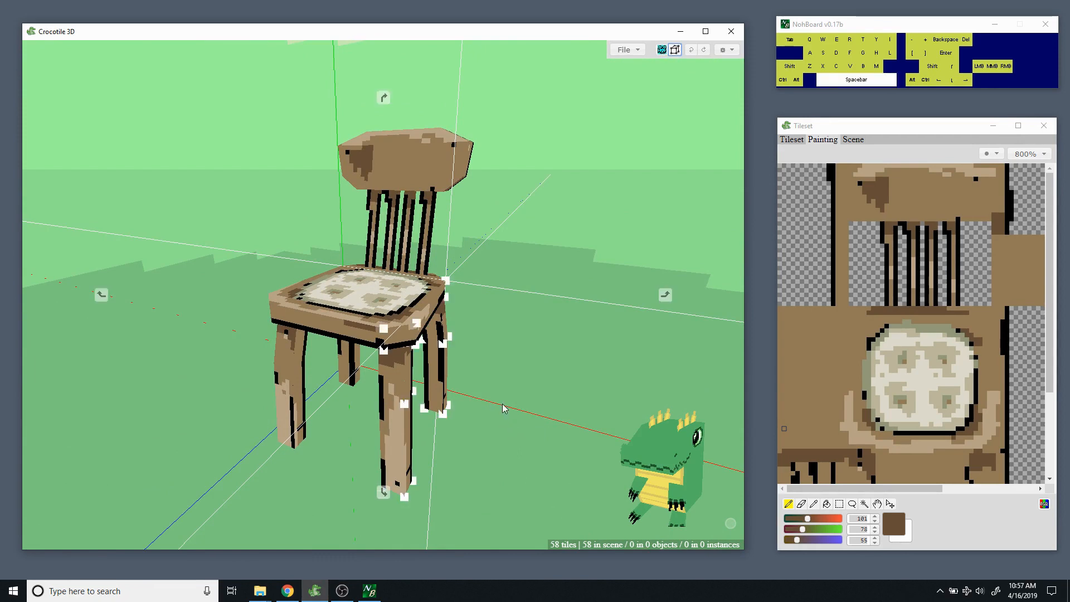
key("space")
right_click_drag(509, 409, 526, 388)
mouse_move(604, 413)
middle_mouse_down()
mouse_move(603, 390)
mouse_move(604, 413)
middle_mouse_up()
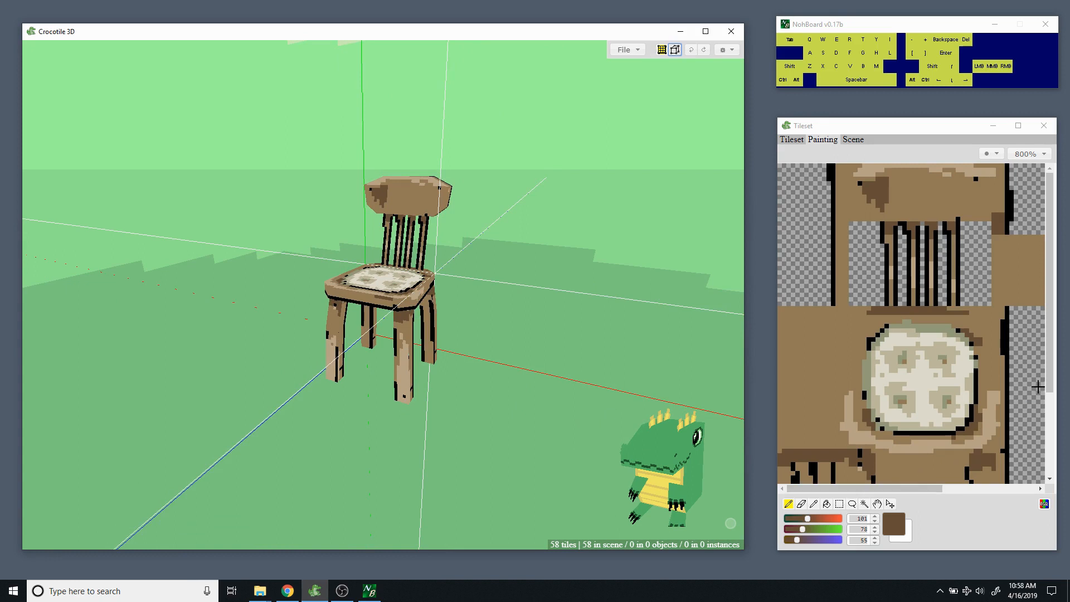
scroll(798, 339, "down", 3)
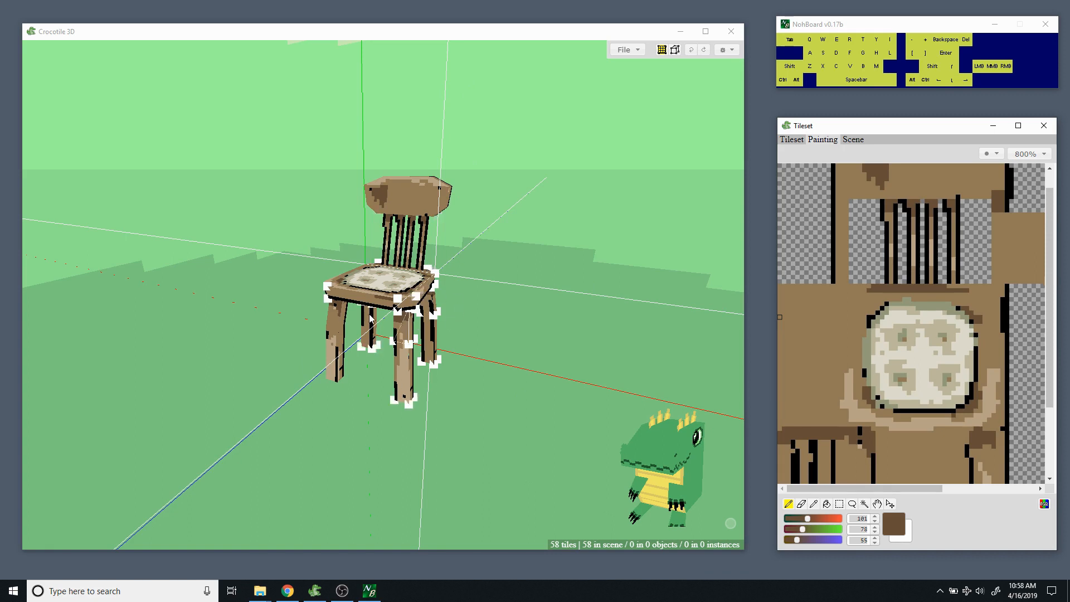
key("minus")
key("minus")
key("minus")
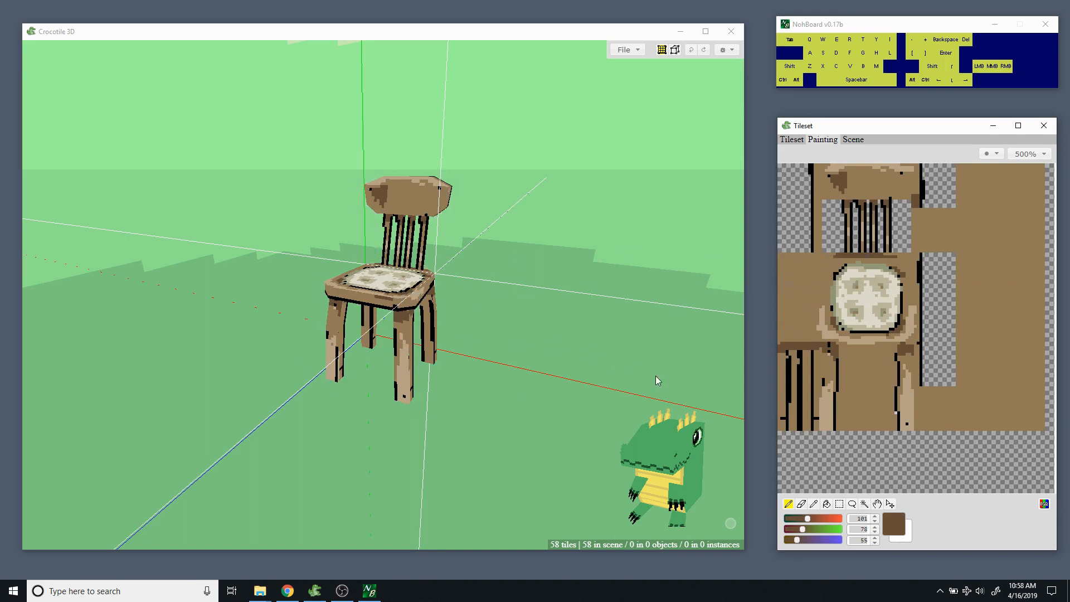
Inspect the chair's legs, seat edge and backrest from the front and from low angles, near and far.
right_click_drag(627, 280, 491, 330)
key("space")
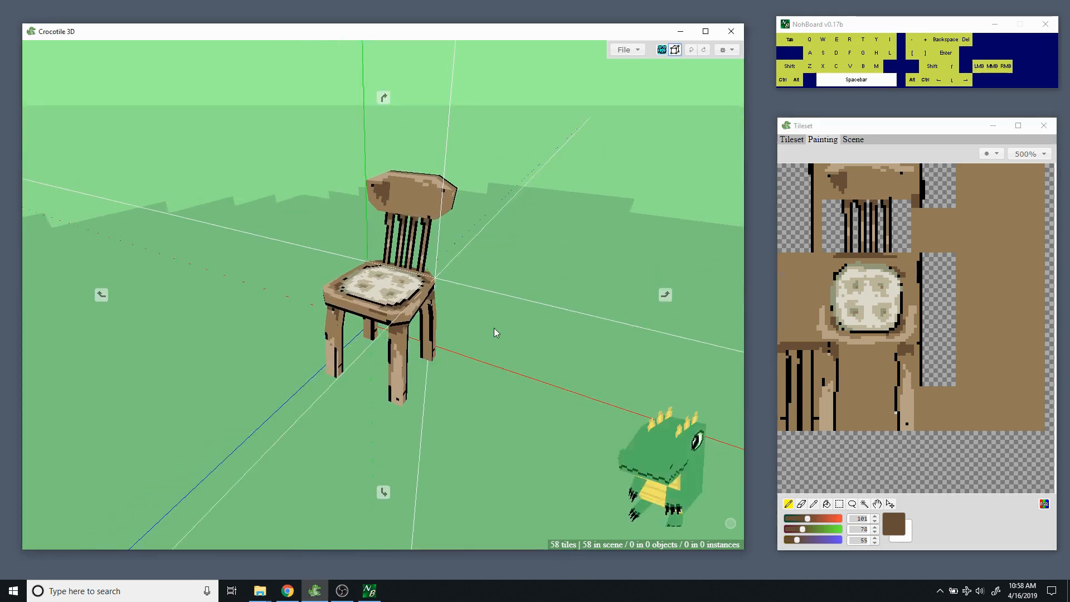
left_click_drag(493, 328, 515, 326)
middle_click_drag(540, 330, 540, 332)
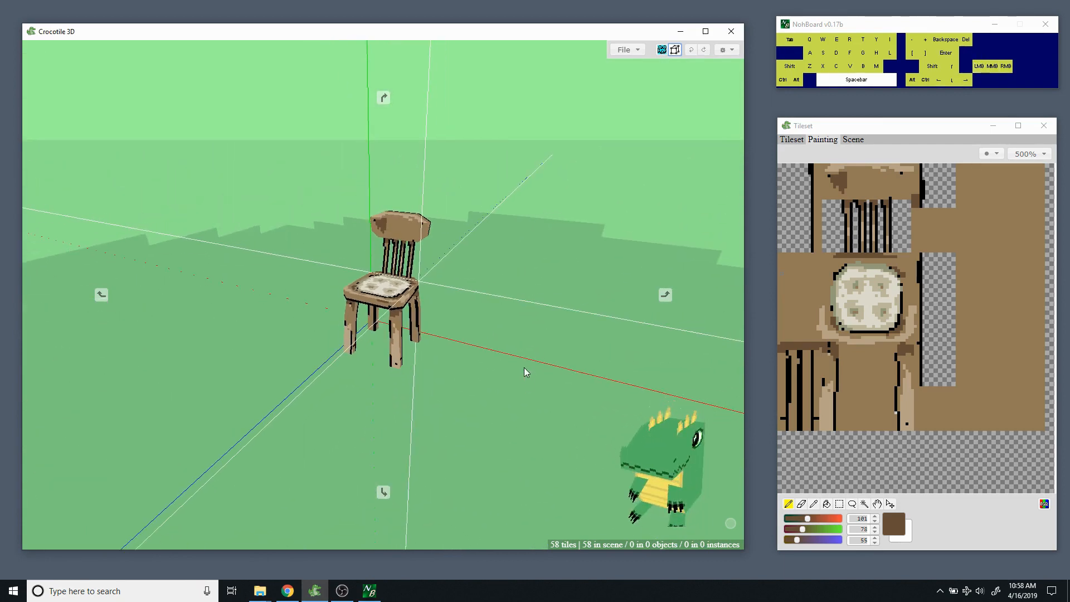
scroll(525, 368, "up", 3)
left_click_drag(524, 368, 417, 397)
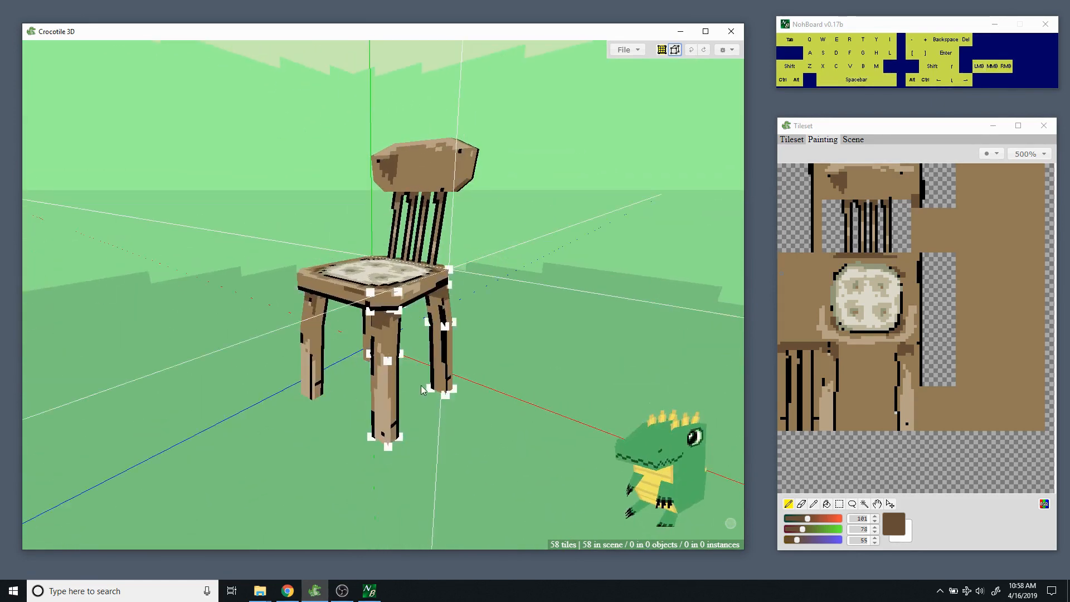
key("space")
mouse_move(536, 370)
left_mouse_down()
mouse_move(516, 372)
mouse_move(530, 370)
left_mouse_up()
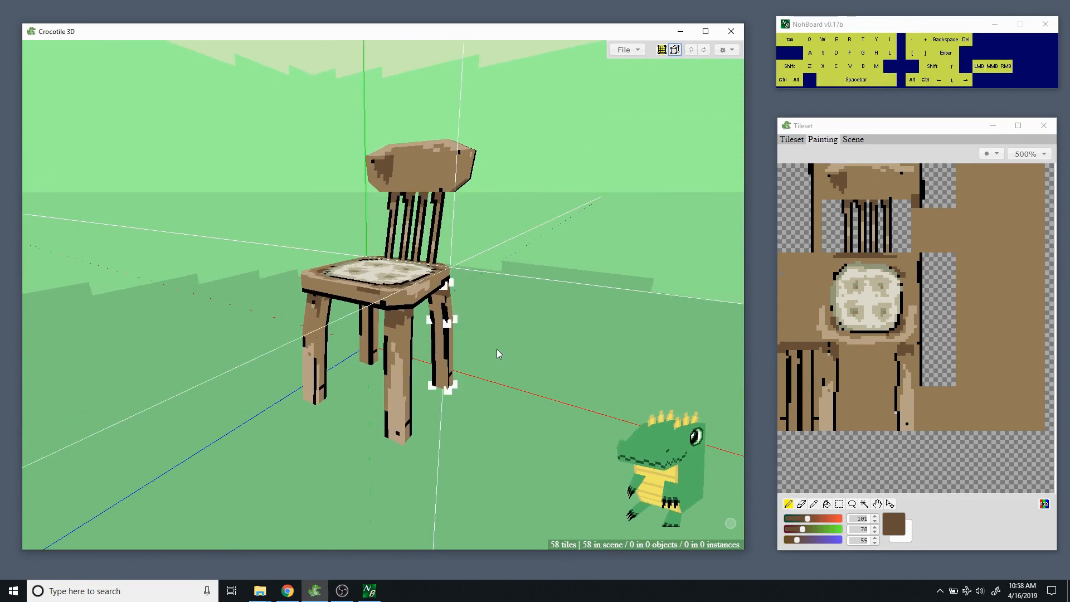
key("space")
left_click_drag(490, 342, 507, 339)
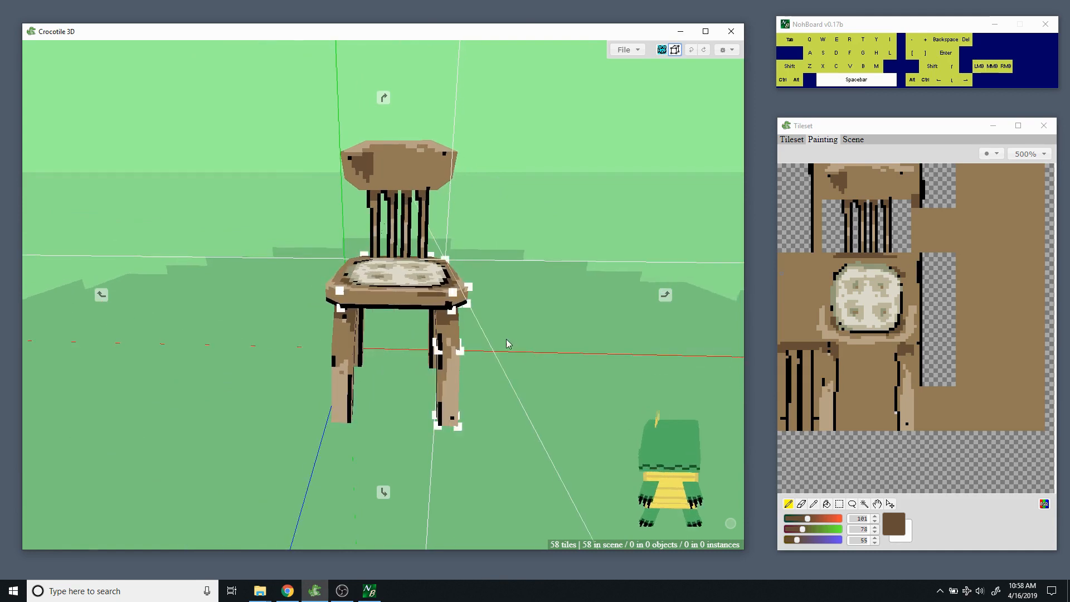
mouse_move(505, 345)
middle_mouse_down()
mouse_move(508, 370)
mouse_move(509, 355)
middle_mouse_up()
mouse_move(508, 354)
left_mouse_down()
mouse_move(398, 338)
mouse_move(522, 357)
left_mouse_up()
middle_click_drag(523, 356, 521, 332)
left_click_drag(314, 404, 379, 385)
left_click_drag(429, 412, 380, 420)
middle_click_drag(357, 403, 332, 428)
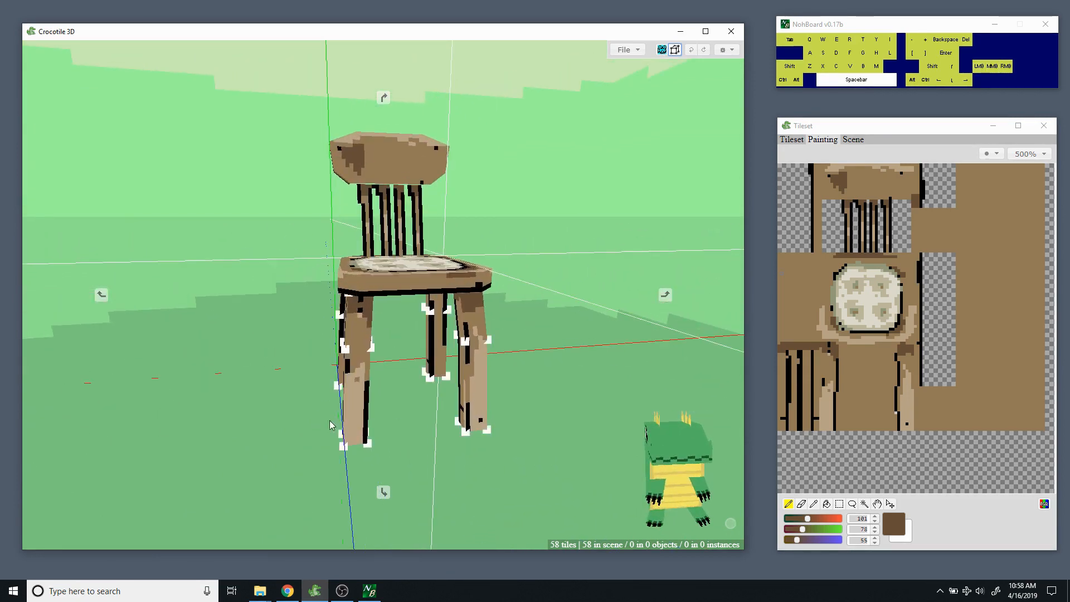
Examine the shading on the cushion, frame and backrest from both front corners and from a raised viewpoint.
left_click_drag(332, 427, 369, 436)
right_click_drag(509, 402, 501, 381)
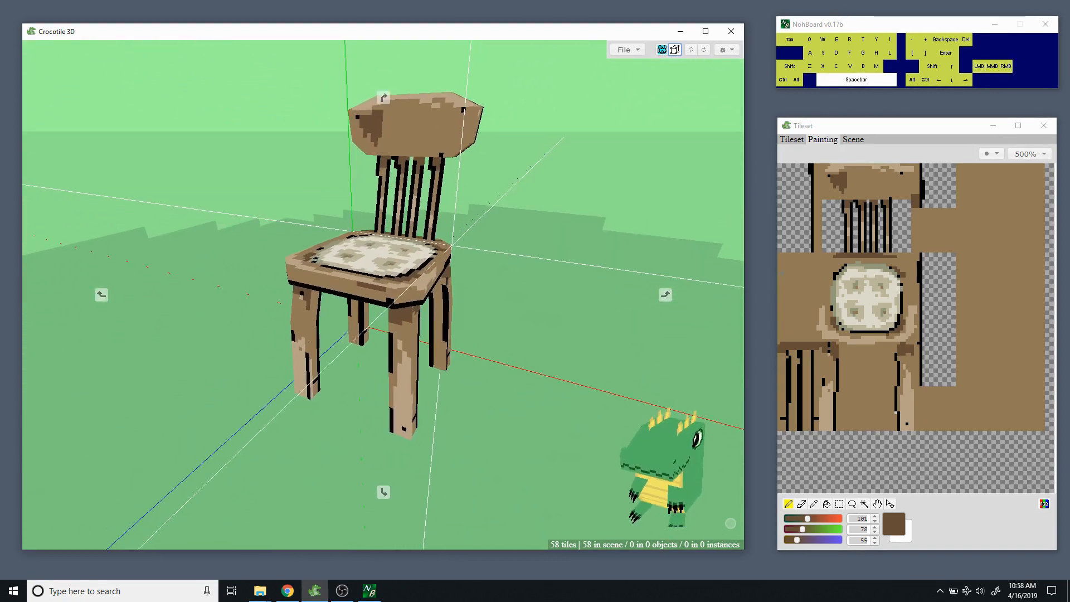
left_click_drag(501, 381, 527, 383)
mouse_move(529, 372)
middle_mouse_down()
mouse_move(528, 350)
mouse_move(527, 372)
middle_mouse_up()
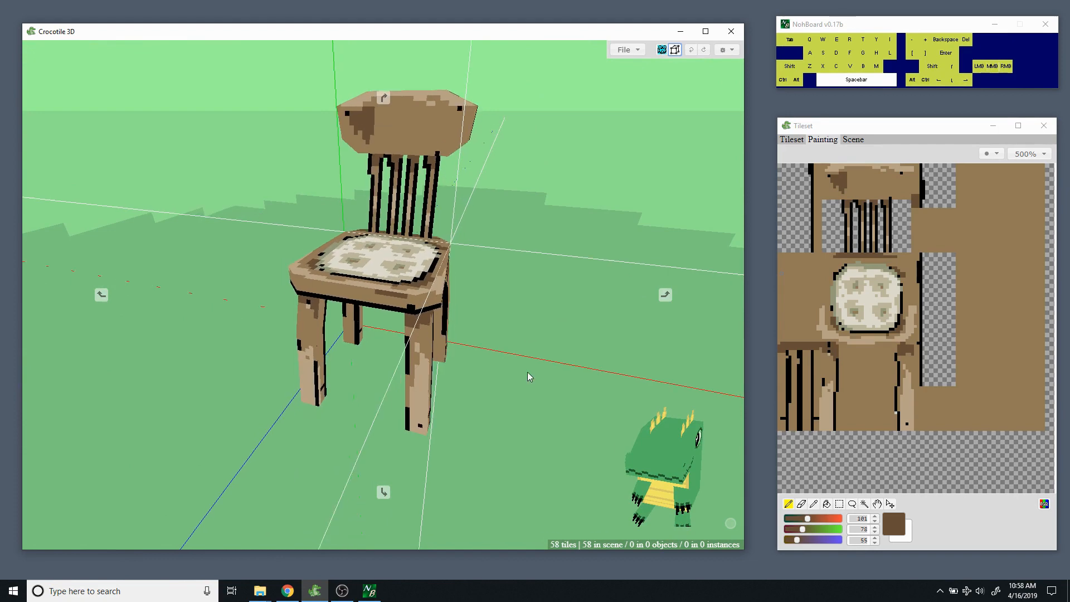
right_click_drag(527, 372, 539, 387)
left_click_drag(509, 390, 470, 399)
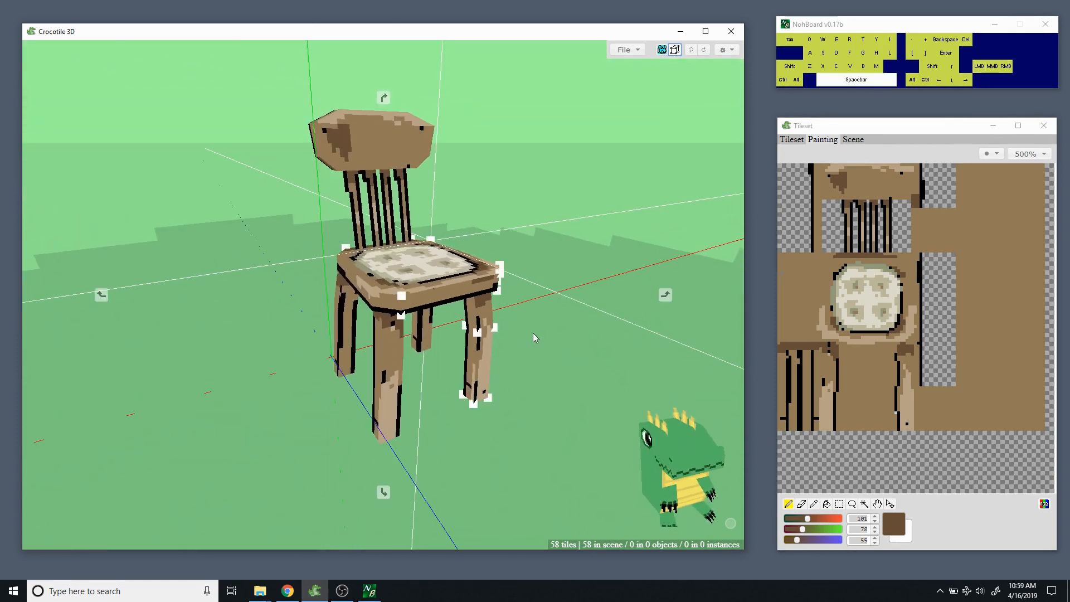
left_click_drag(534, 338, 563, 307)
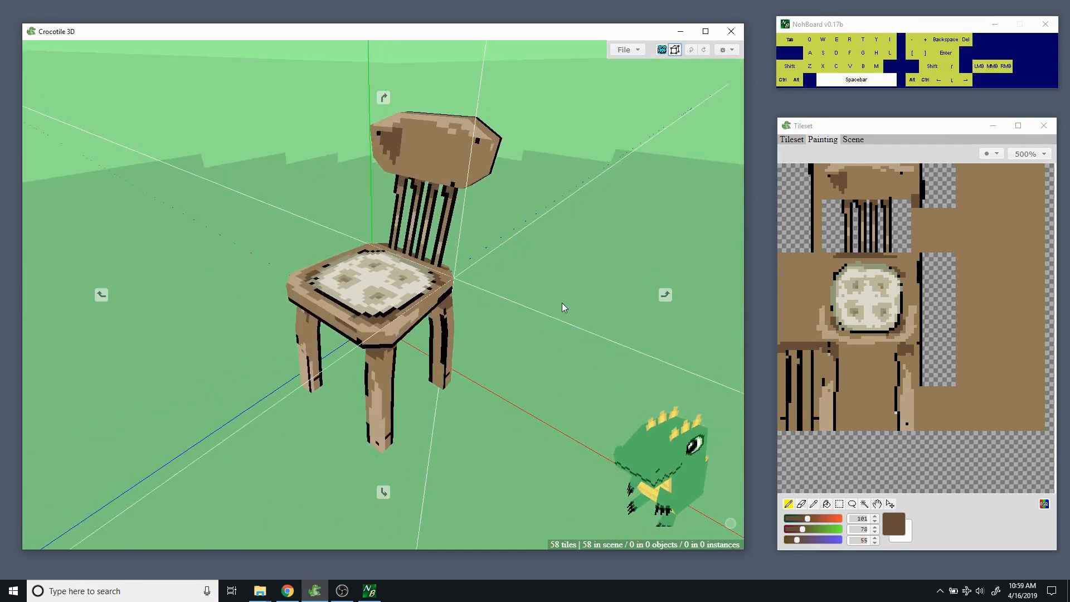
scroll(563, 306, "down", 2)
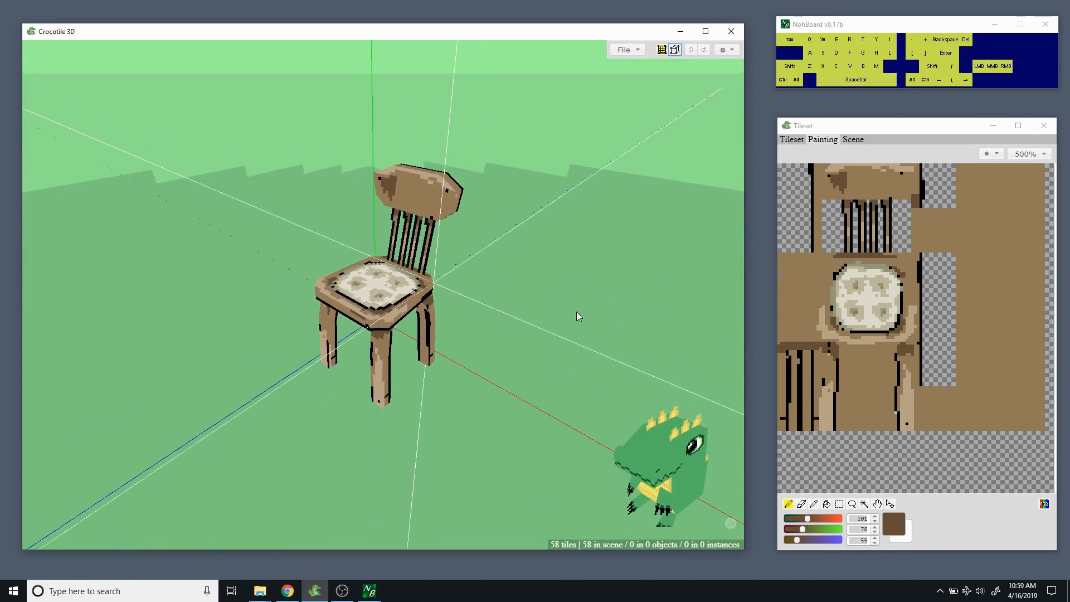
key("space")
middle_click_drag(541, 325, 541, 295)
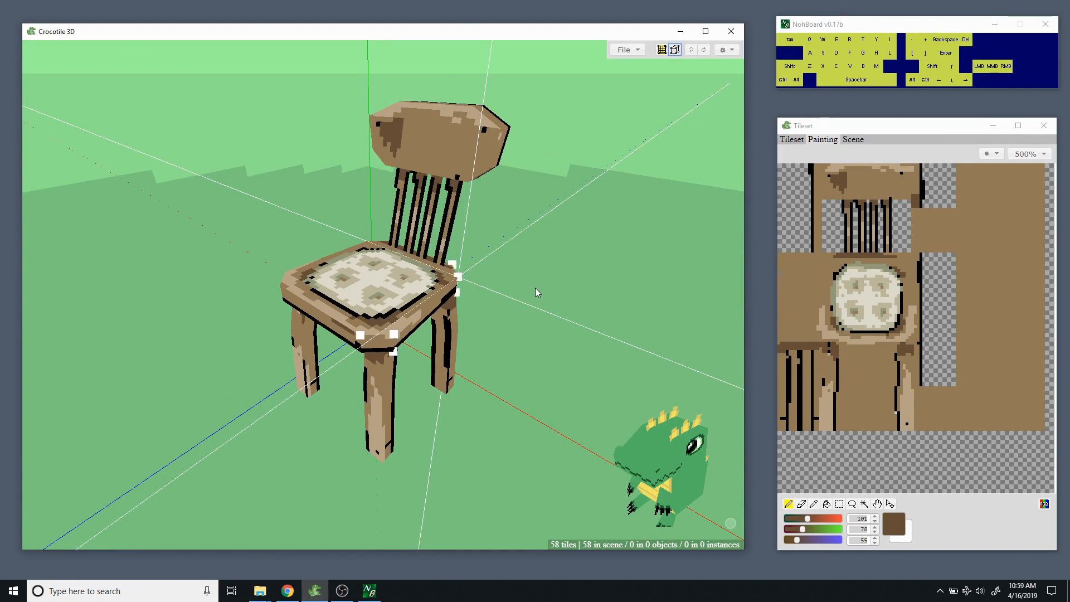
key("space")
mouse_move(535, 288)
left_mouse_down()
mouse_move(474, 251)
mouse_move(543, 223)
mouse_move(599, 284)
mouse_move(669, 239)
mouse_move(619, 284)
mouse_move(549, 251)
mouse_move(530, 288)
left_mouse_up()
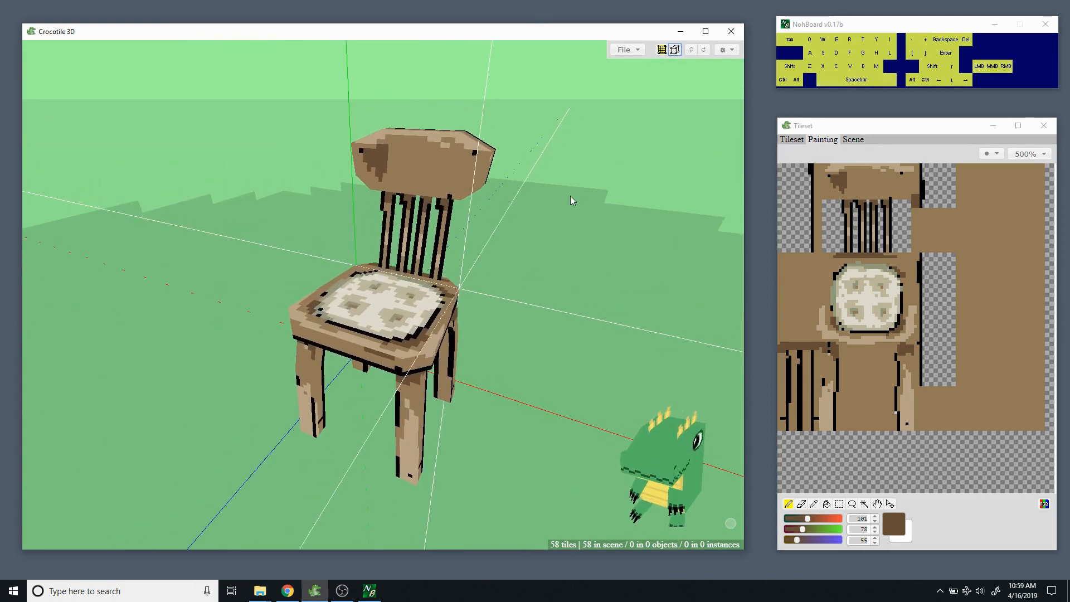
key("space")
middle_click_drag(578, 244, 580, 267)
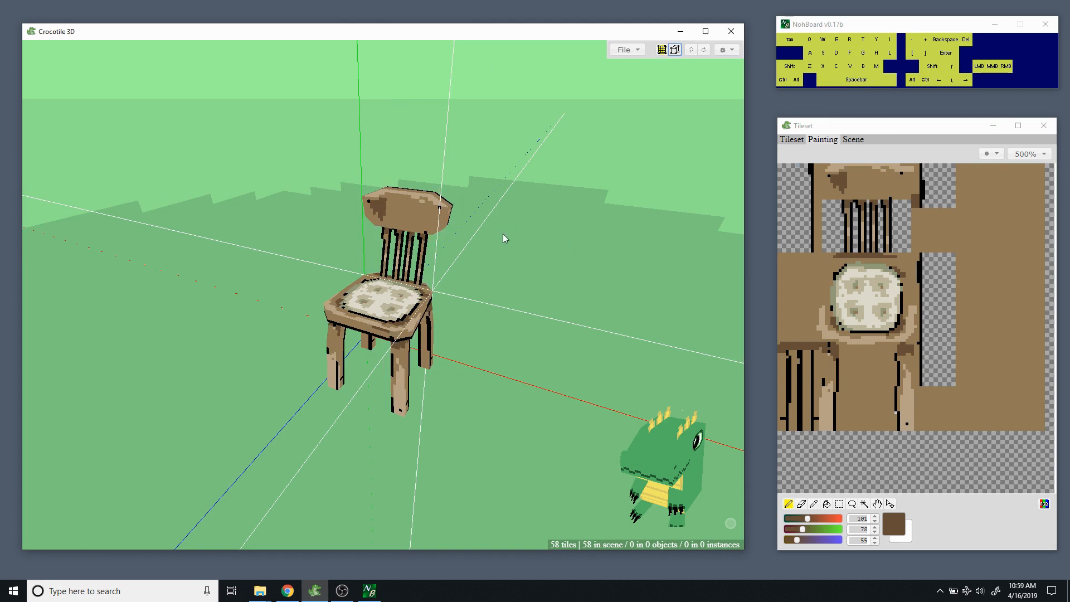
Select all of the chair's faces and create an object from them.
left_click_drag(503, 175, 401, 304, "shift")
key("space")
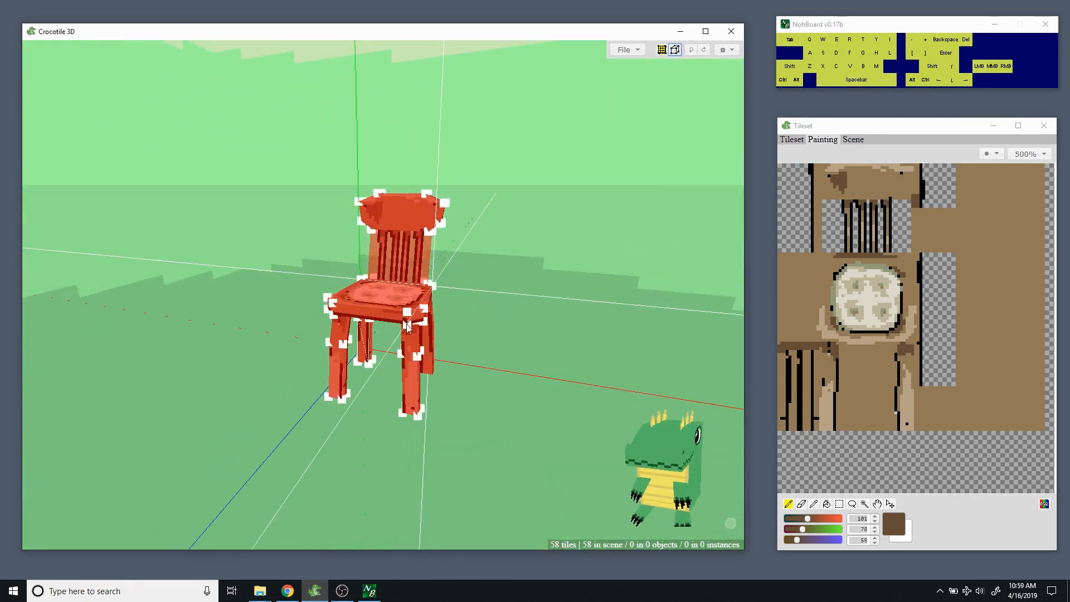
right_click(400, 304)
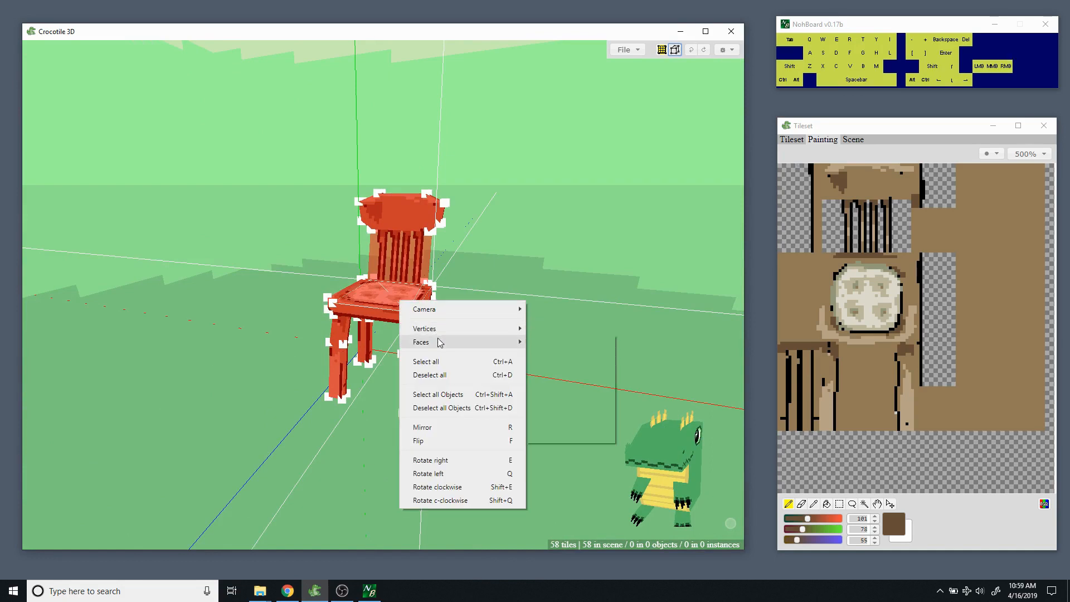
mouse_move(439, 342)
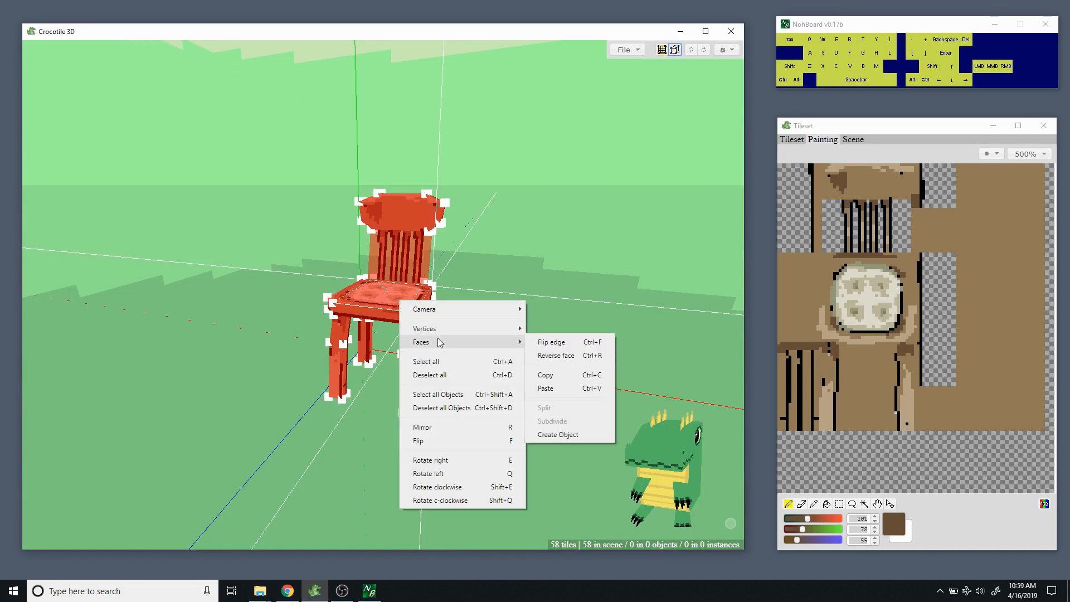
left_click(561, 435)
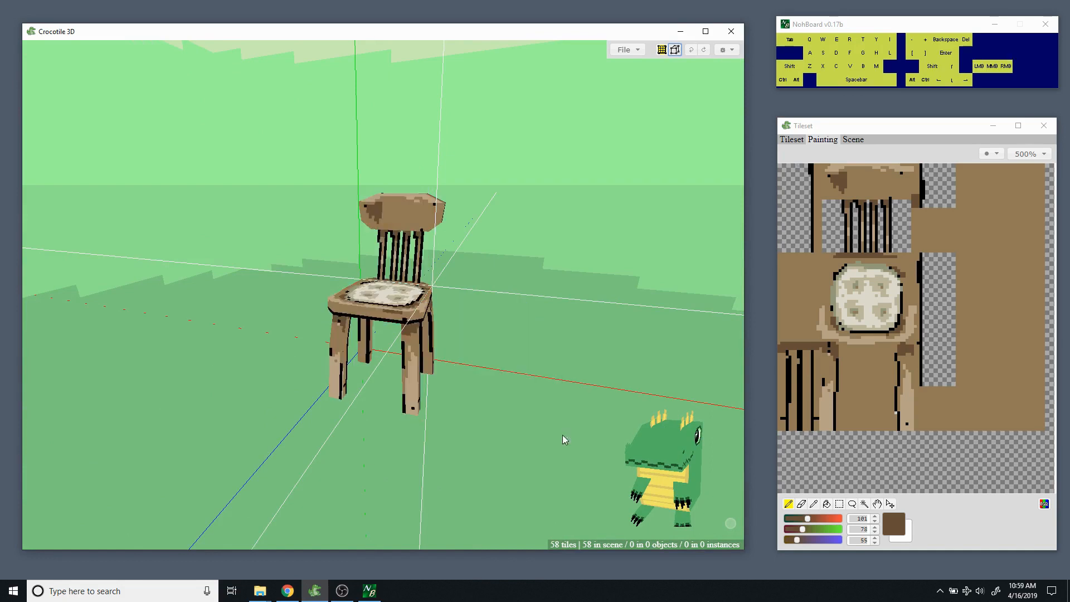
Select the new object in the scene and rename it "chair" in the object list.
left_click(390, 293)
left_click_drag(389, 293, 384, 294)
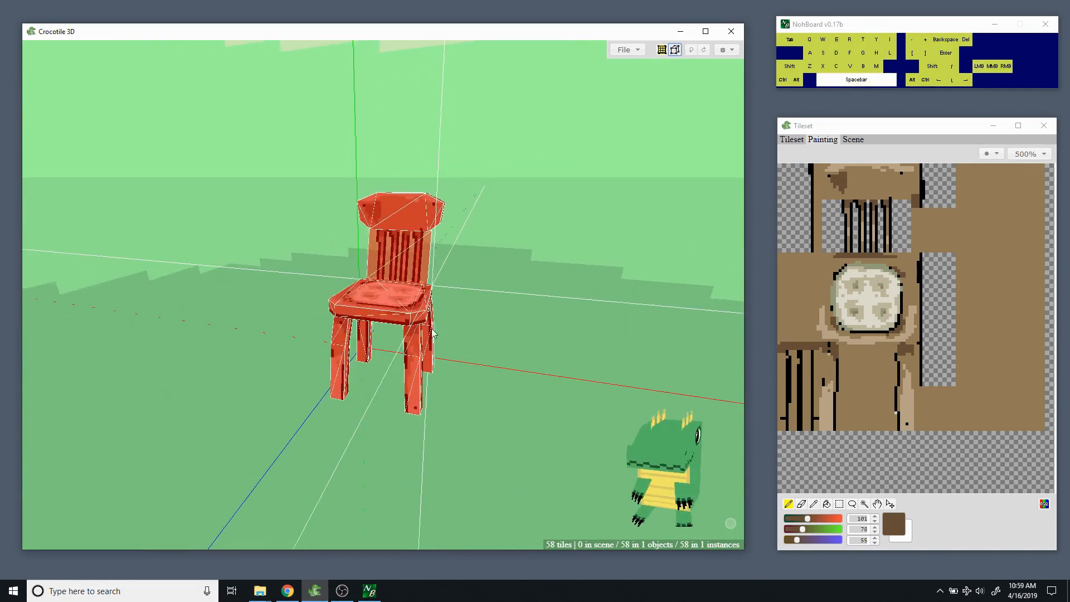
left_click(861, 143)
left_click(859, 140)
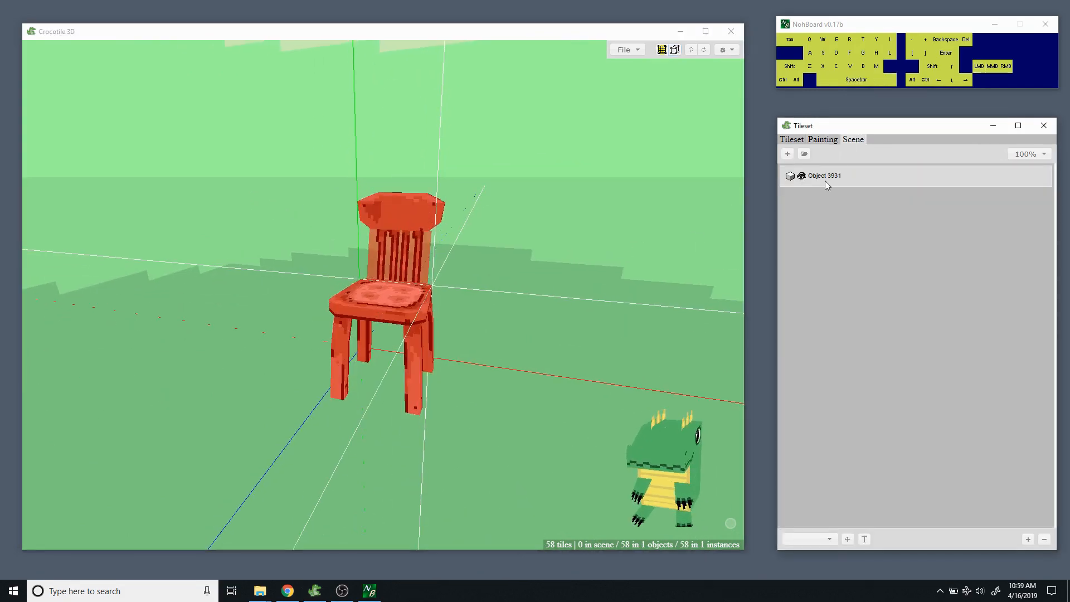
double_click(832, 175)
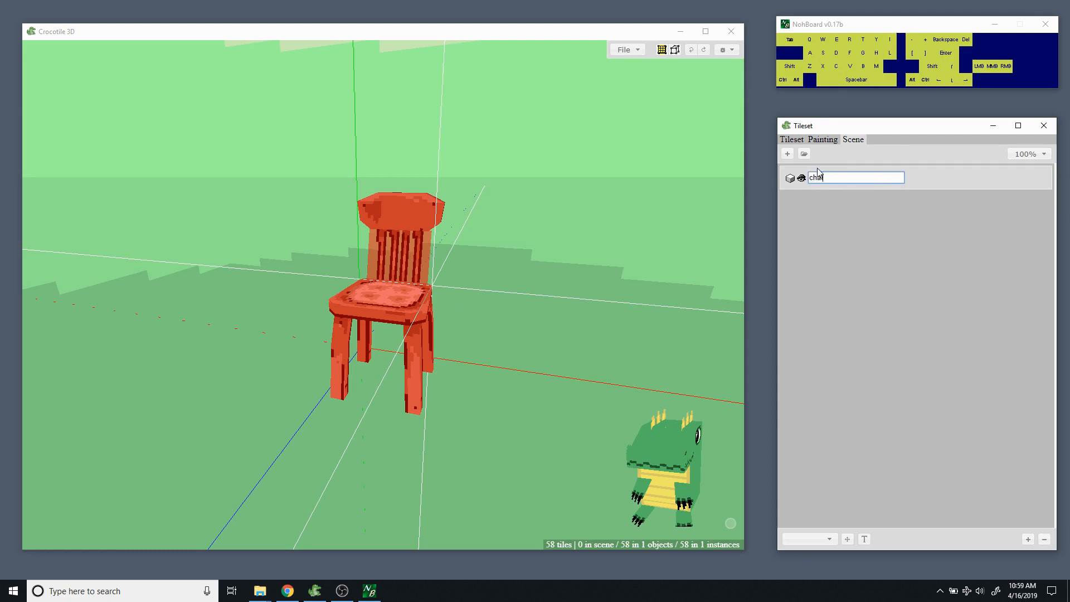
key("Return")
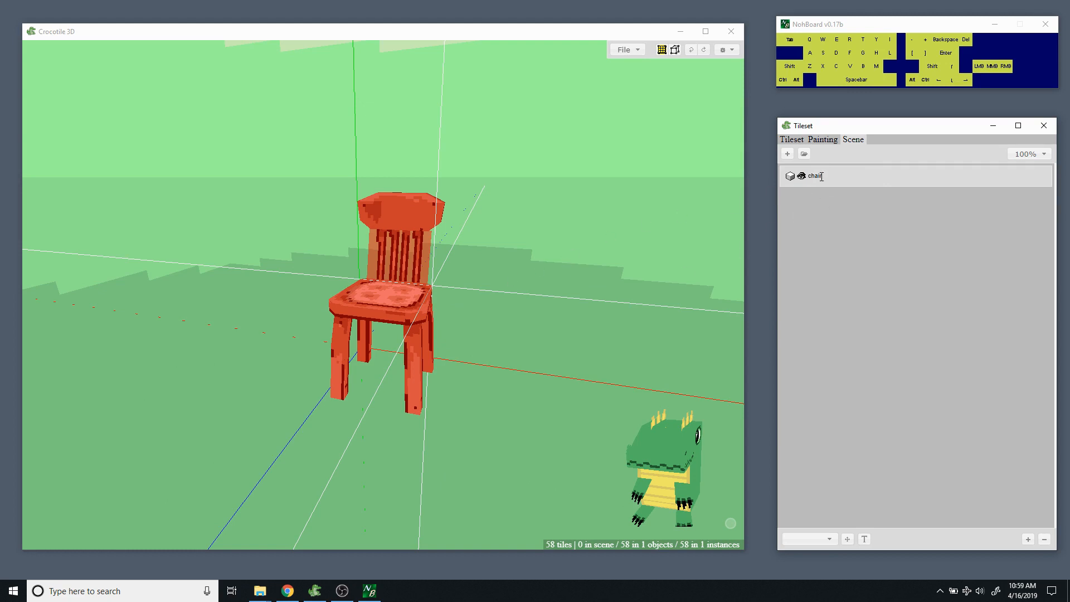
Place two instances of the chair object, one on each side of the original chair.
left_click(512, 246)
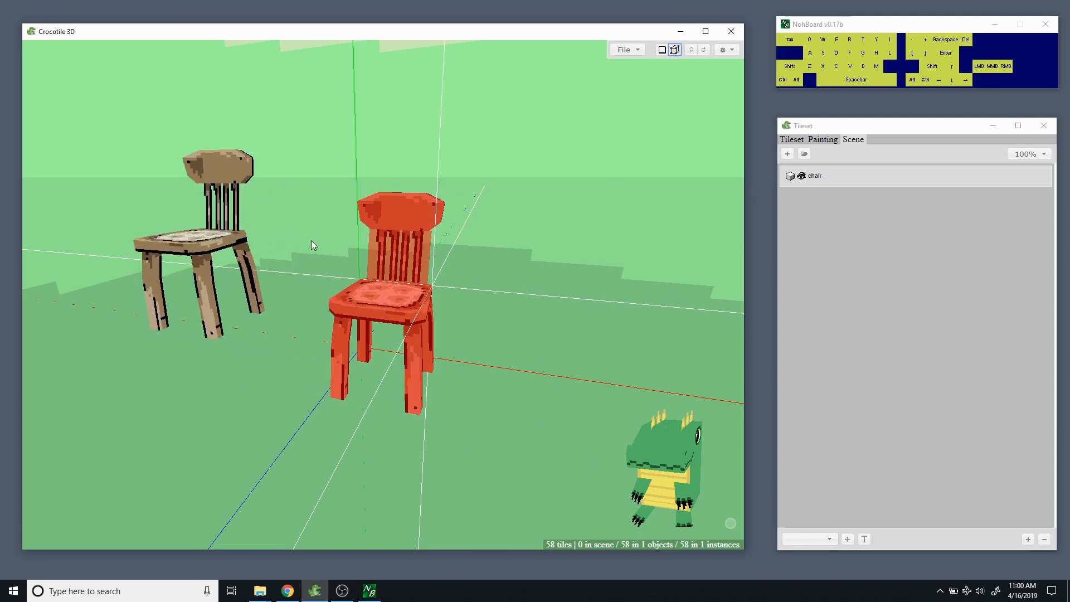
left_click(622, 292)
left_click(292, 255)
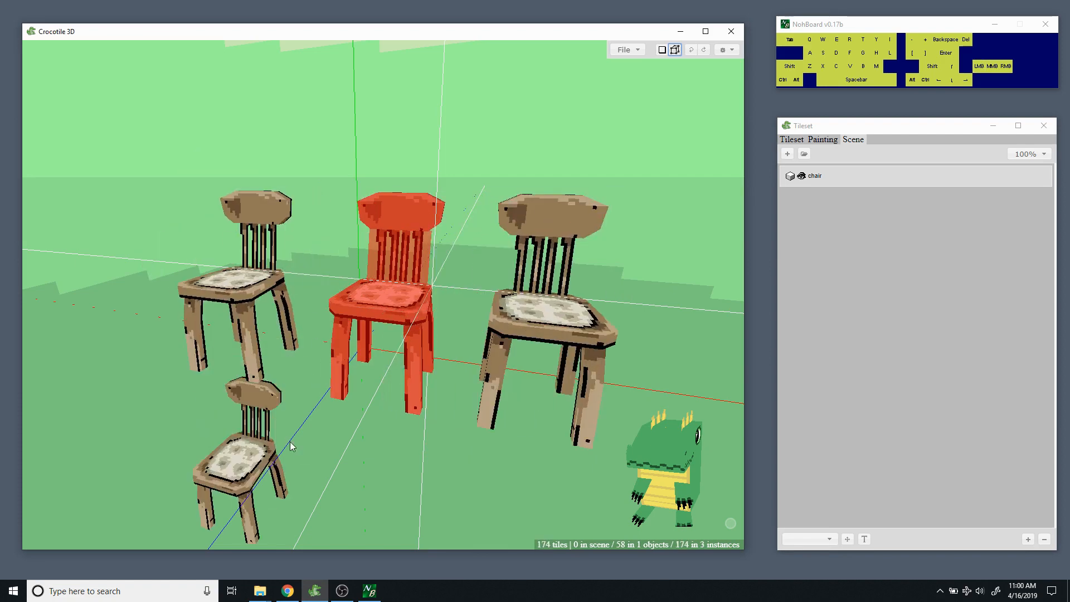
Place another chair instance in front of the left one, angled toward the centre, and stop placing instances.
key("space")
middle_click_drag(326, 337, 326, 379)
left_click_drag(326, 337, 301, 379)
key("e")
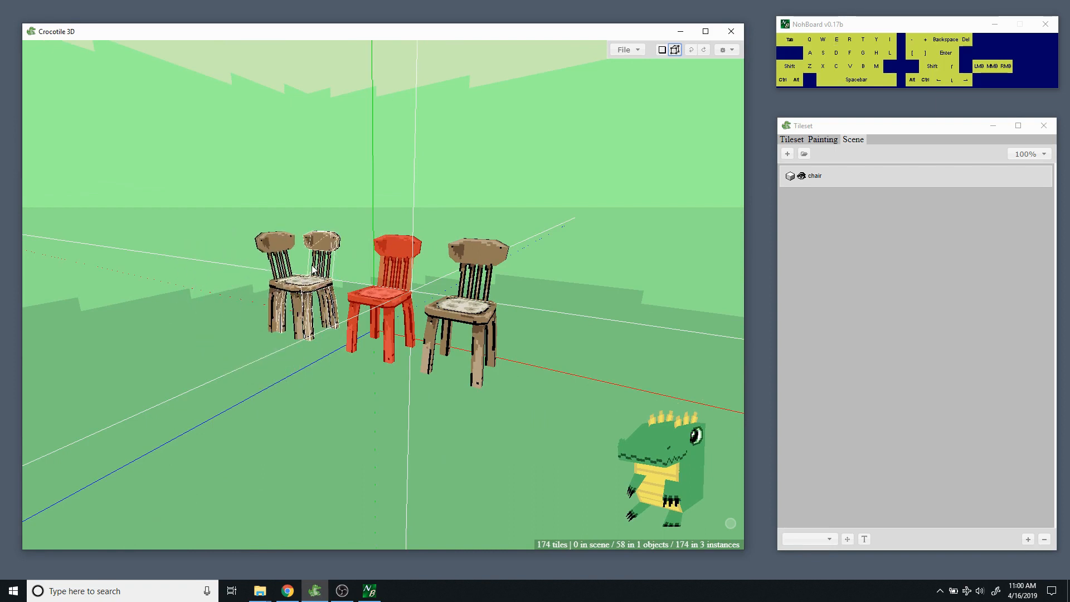
key("space")
key("s")
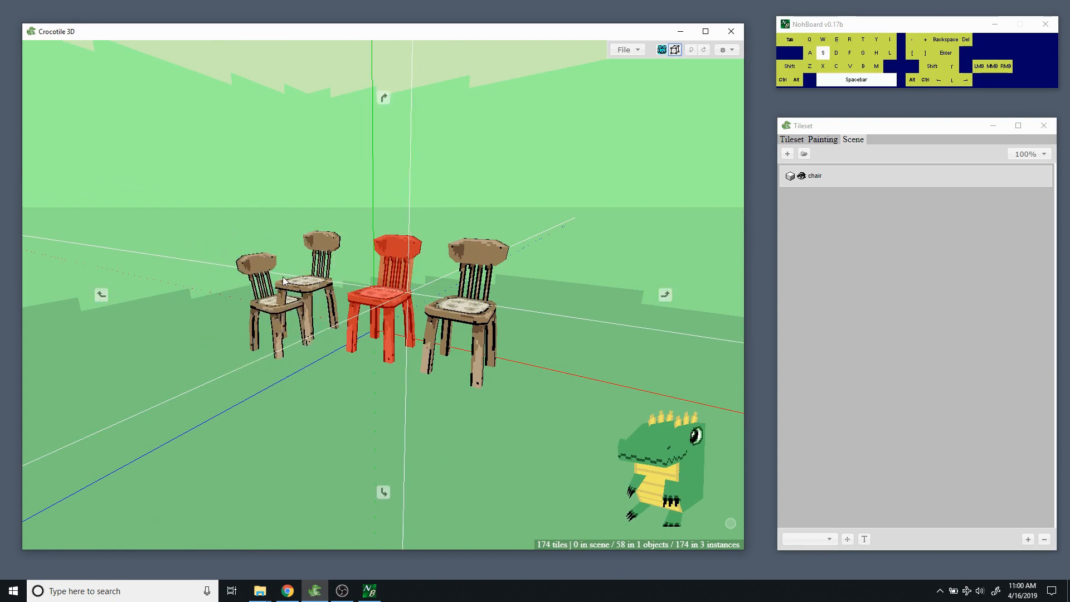
left_click(247, 300)
key("space")
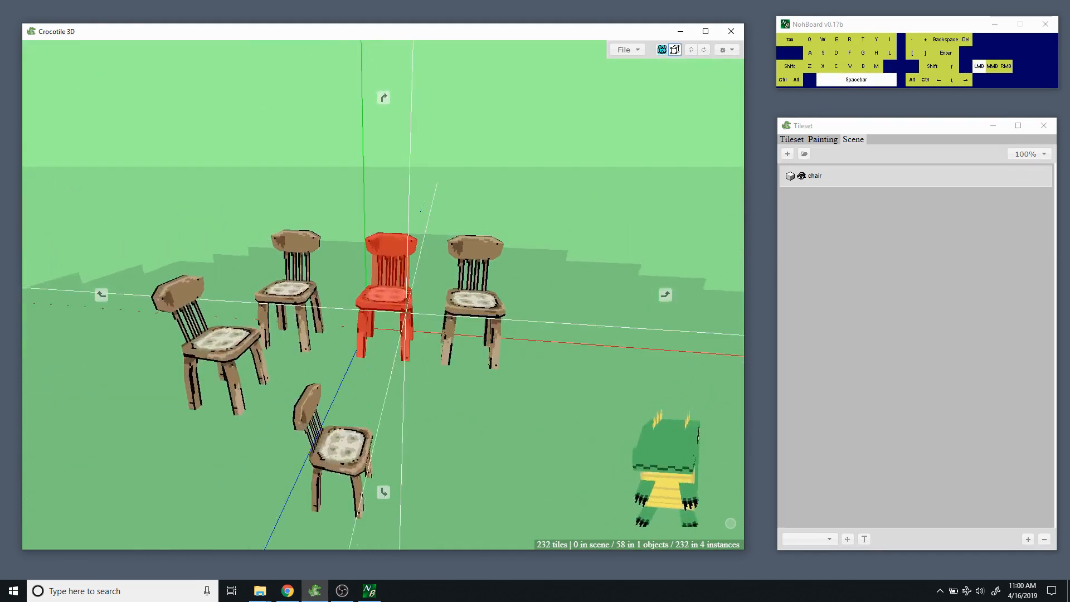
middle_click_drag(323, 400, 306, 408)
right_click_drag(293, 394, 336, 381)
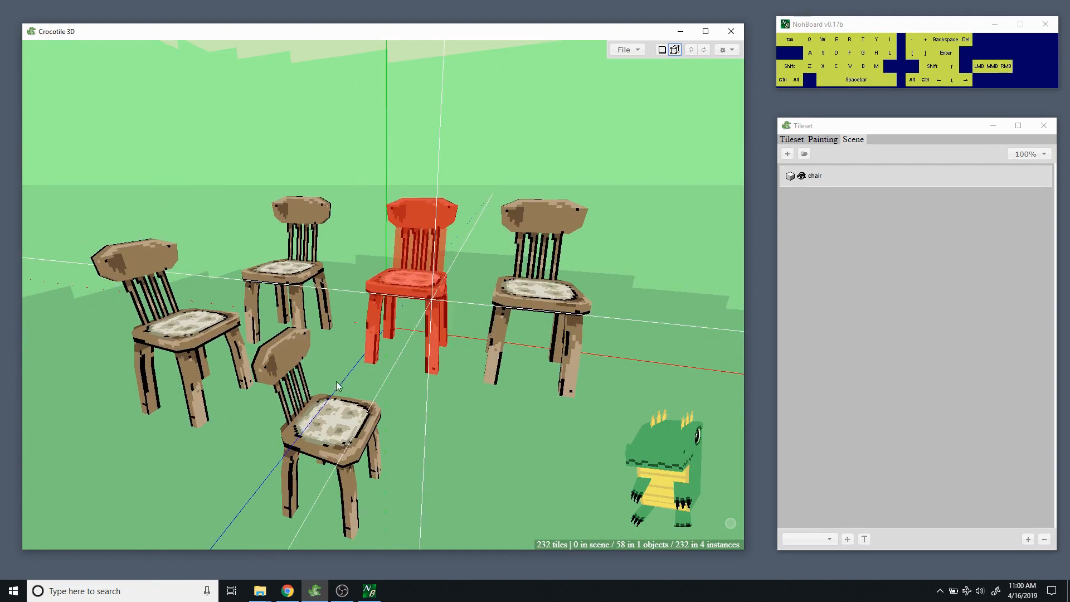
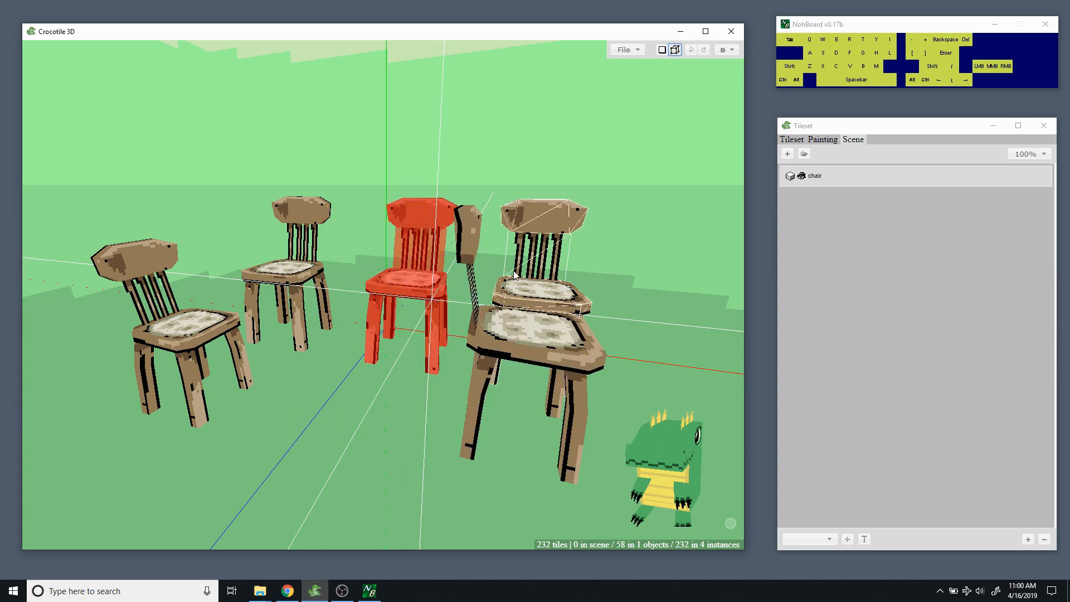
key("Escape")
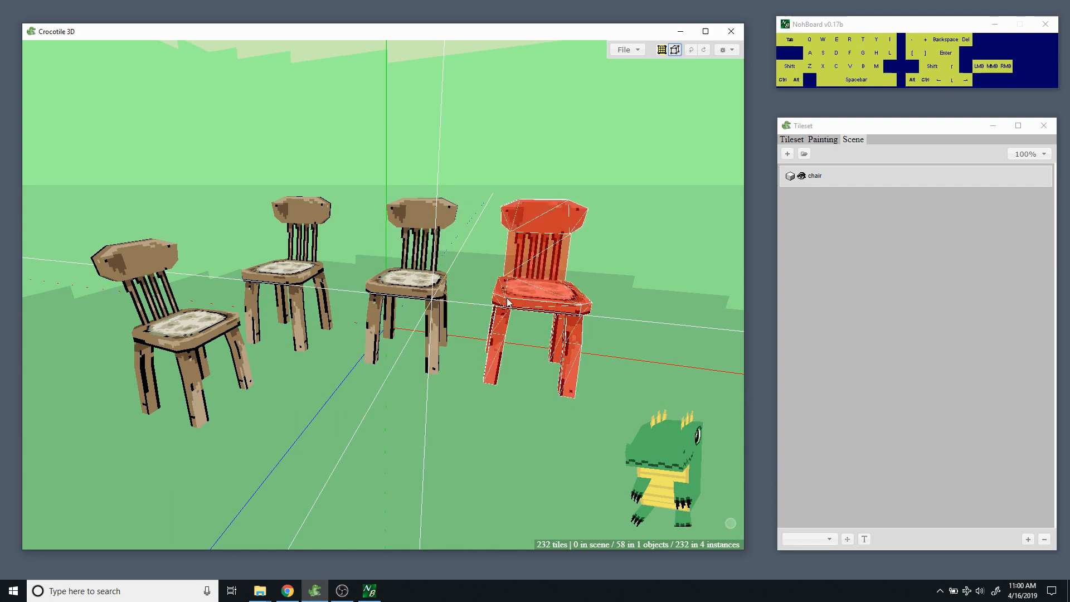
Open the original chair between the side instances for object editing, toggling the editing off and on again.
left_click(405, 277)
right_click(413, 282)
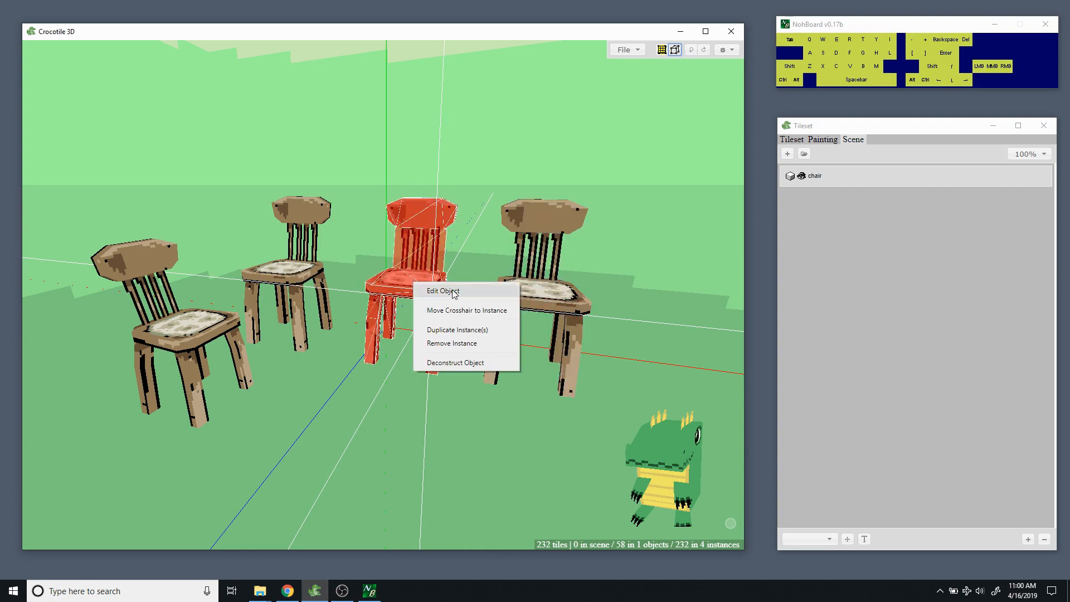
left_click(453, 291)
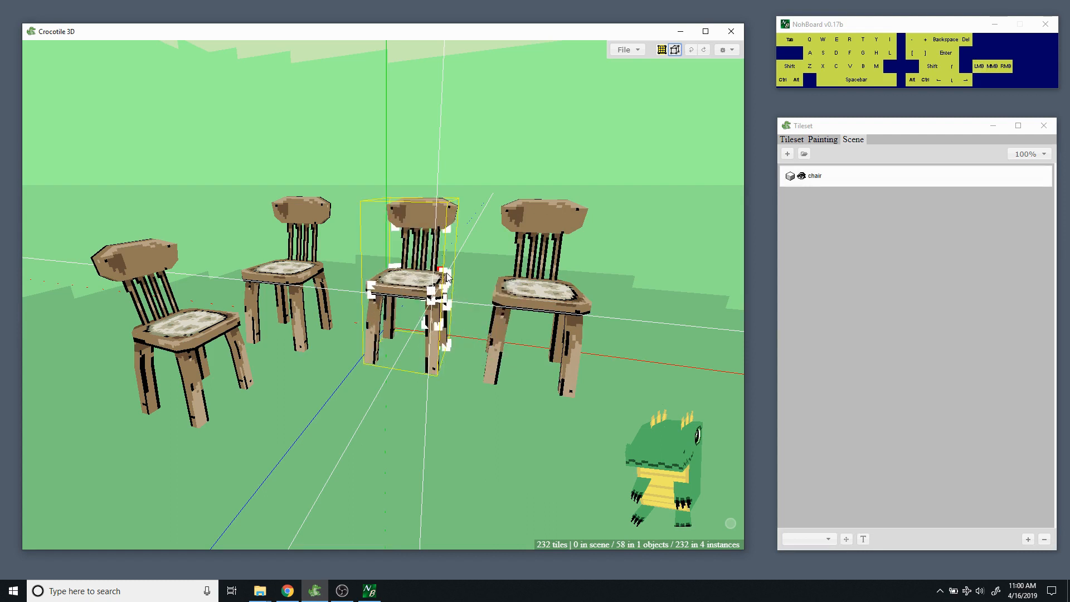
key("Return")
left_click(418, 291)
key("Return")
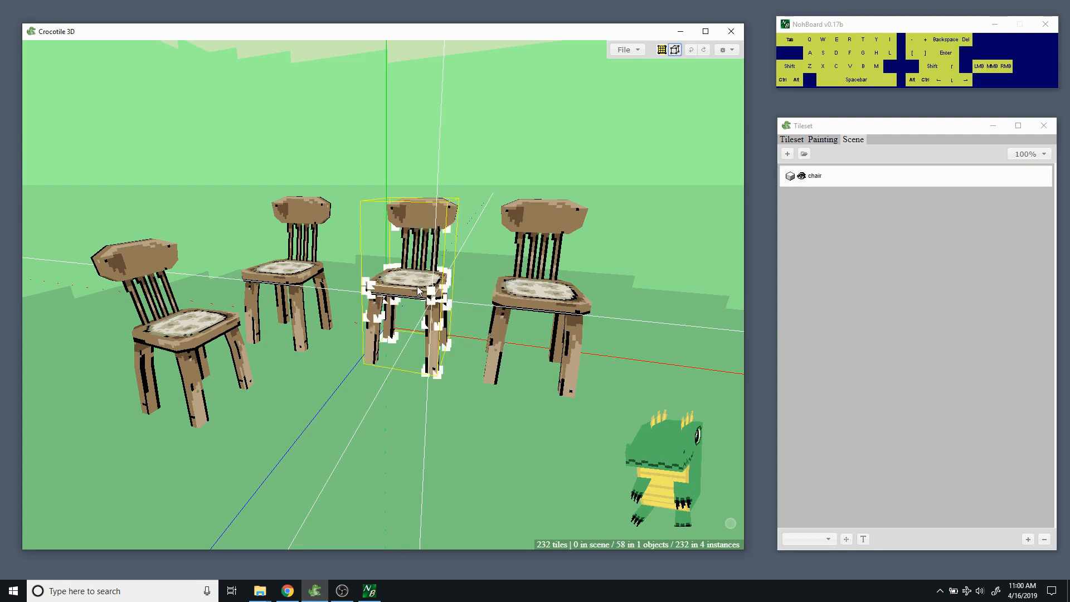
key("Return")
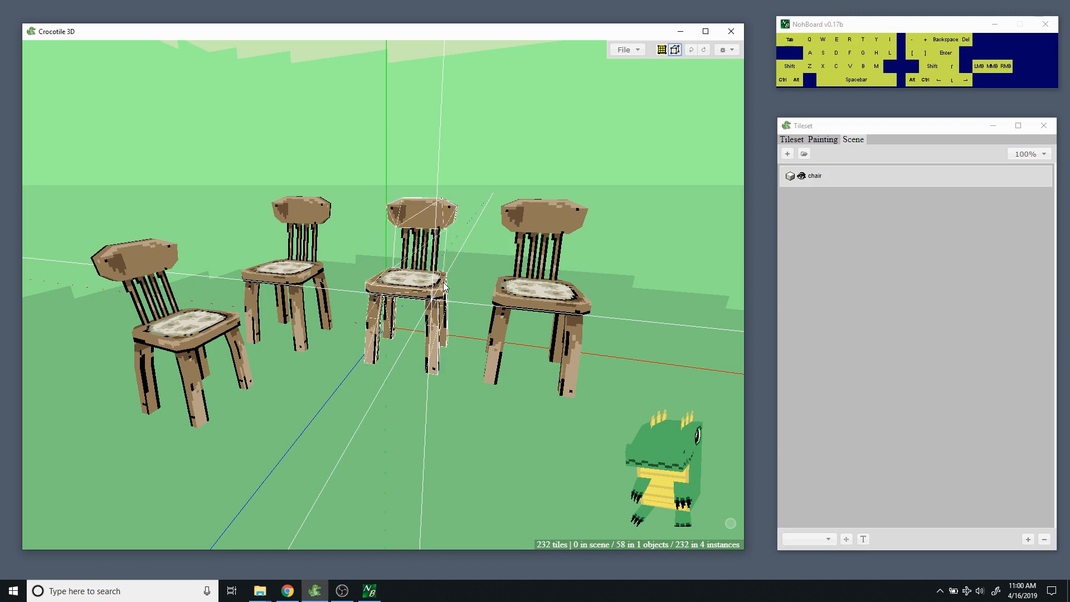
left_click(418, 284)
key("Return")
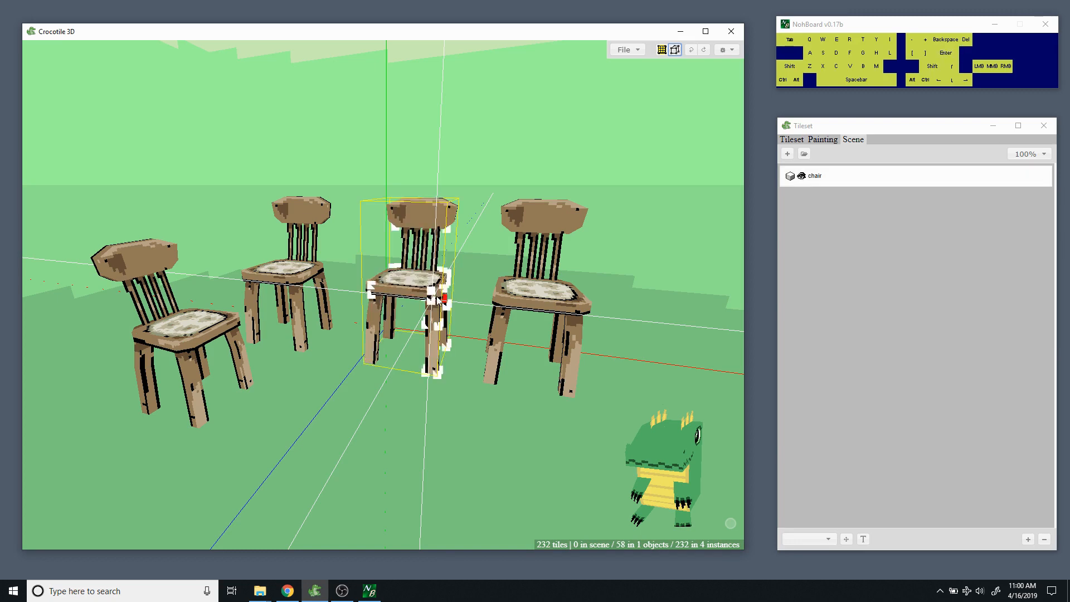
key("space")
left_click_drag(426, 326, 419, 337)
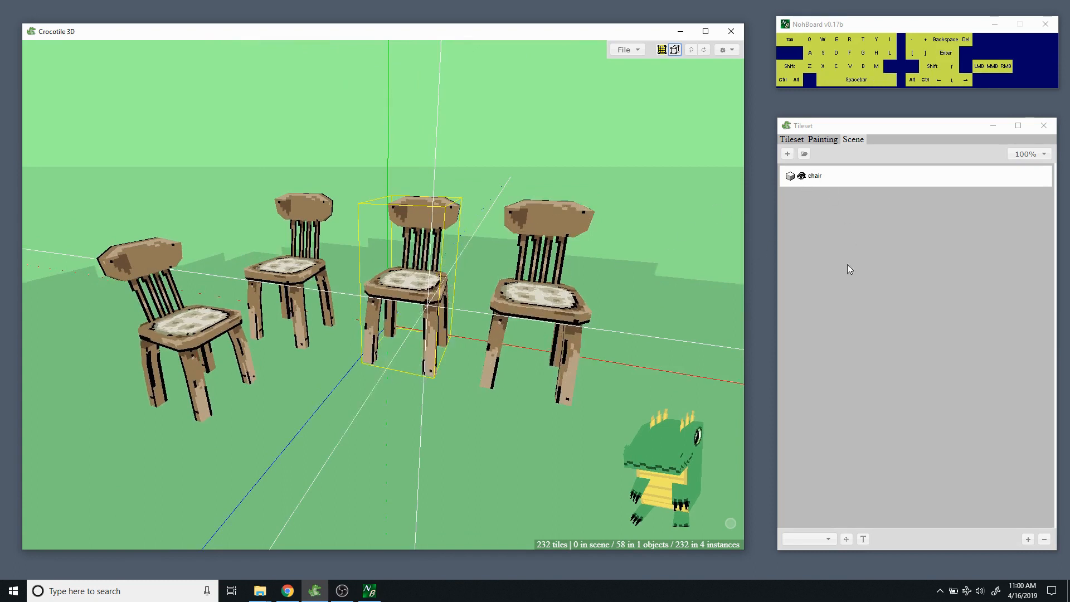
Select the chair object's 0: Origin point and examine where it sits relative to the seat and legs.
left_click(827, 539)
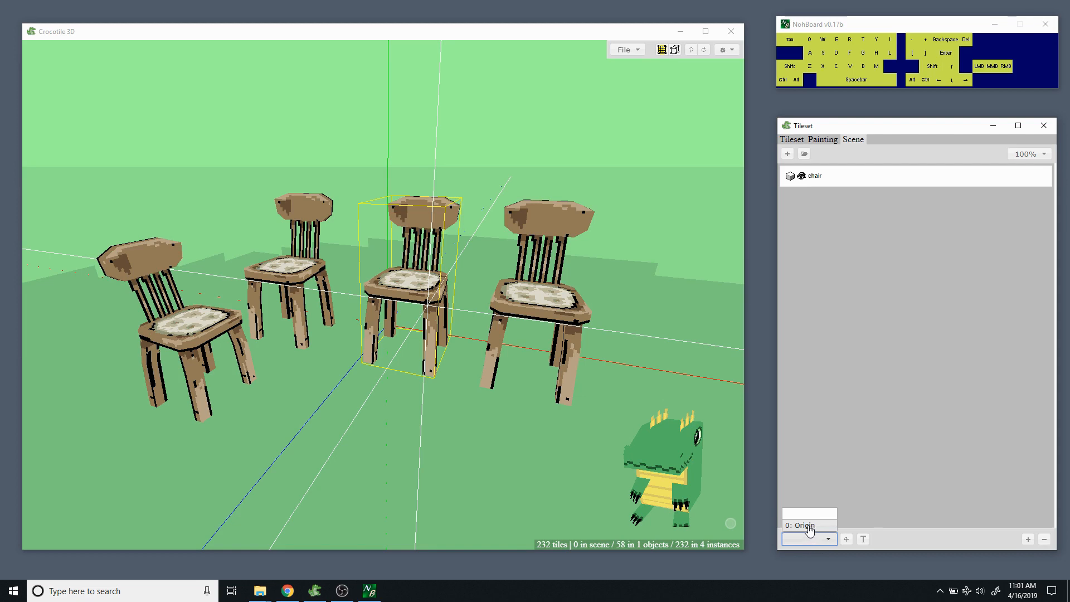
key("space")
left_click_drag(478, 390, 407, 382)
key("space")
middle_click_drag(407, 395, 516, 330)
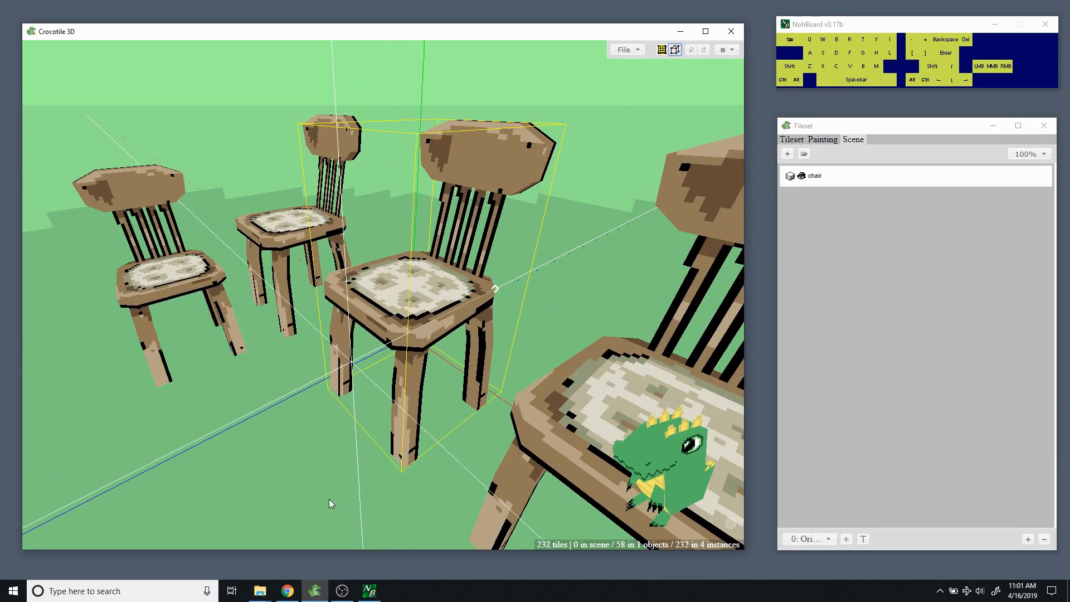
left_click_drag(316, 490, 377, 475)
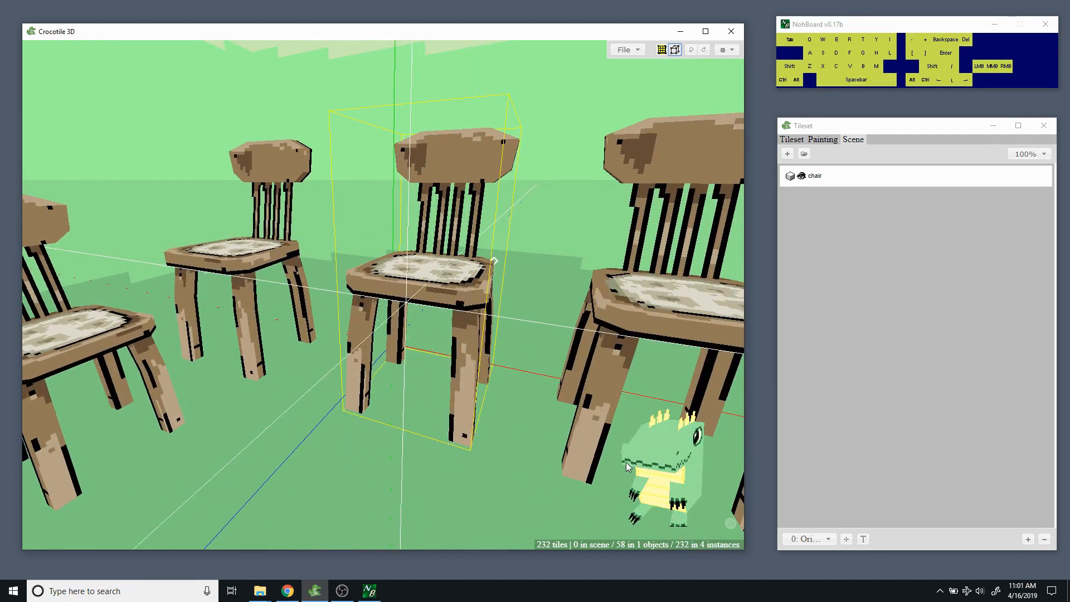
Move the crosshair to floor level, centred between the four legs of the chair being edited.
key("s")
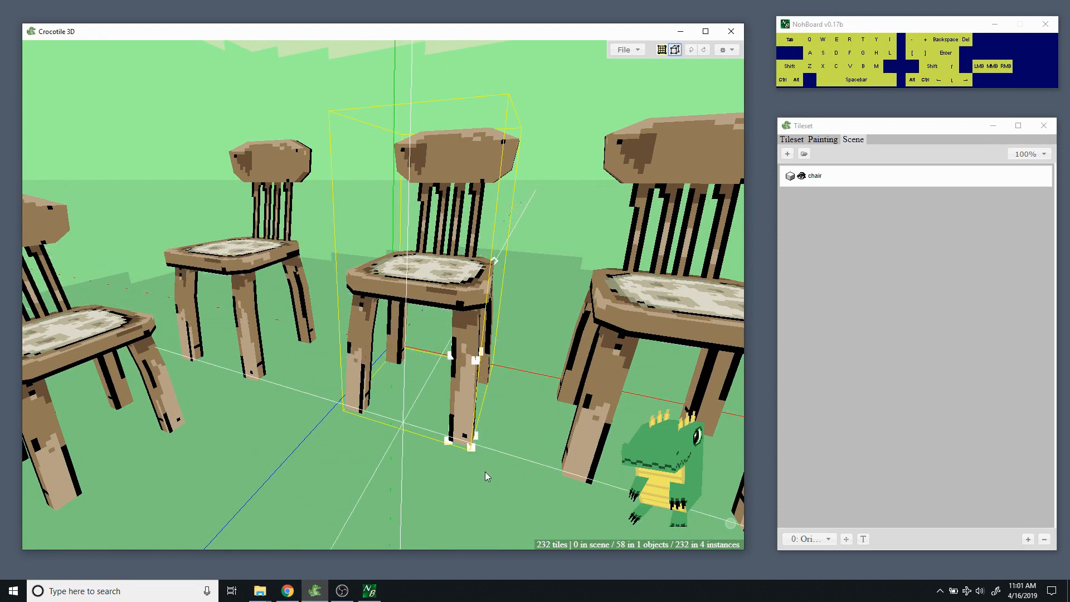
key("c")
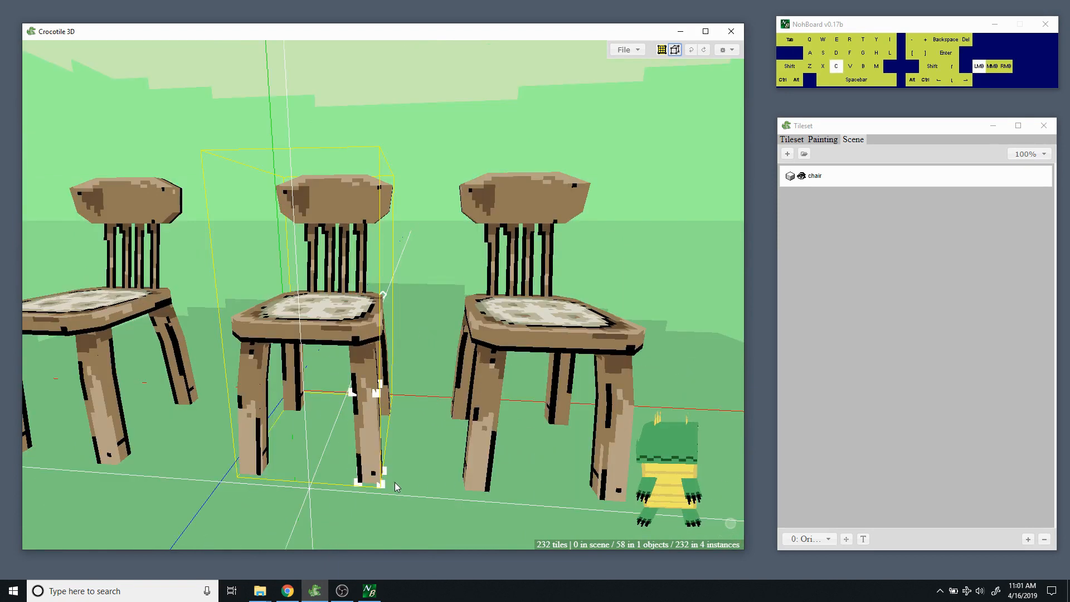
key("space")
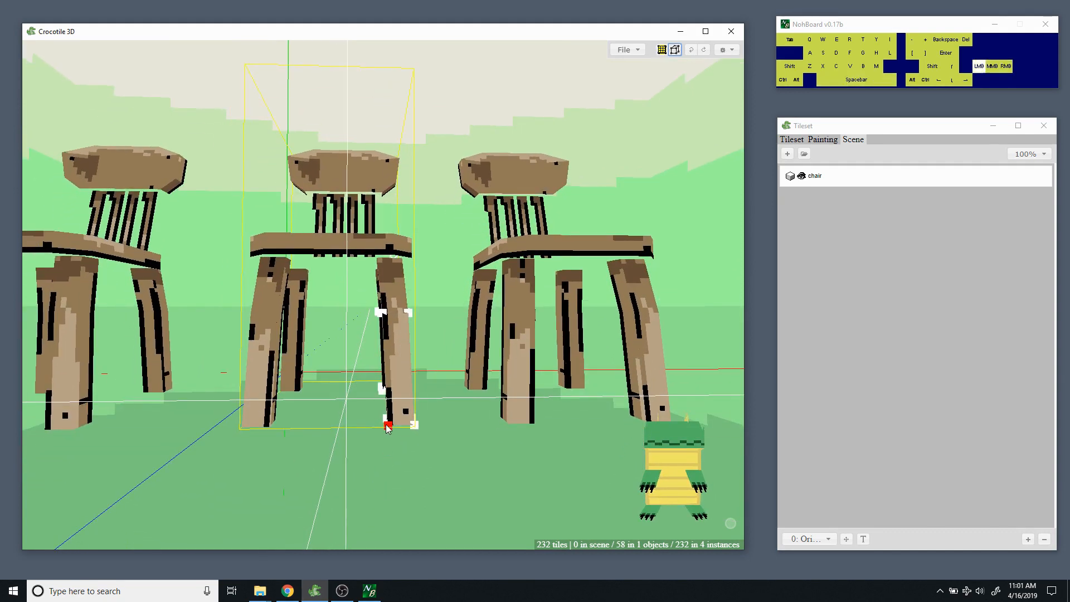
left_click(387, 425)
key("a")
key("a")
key("a")
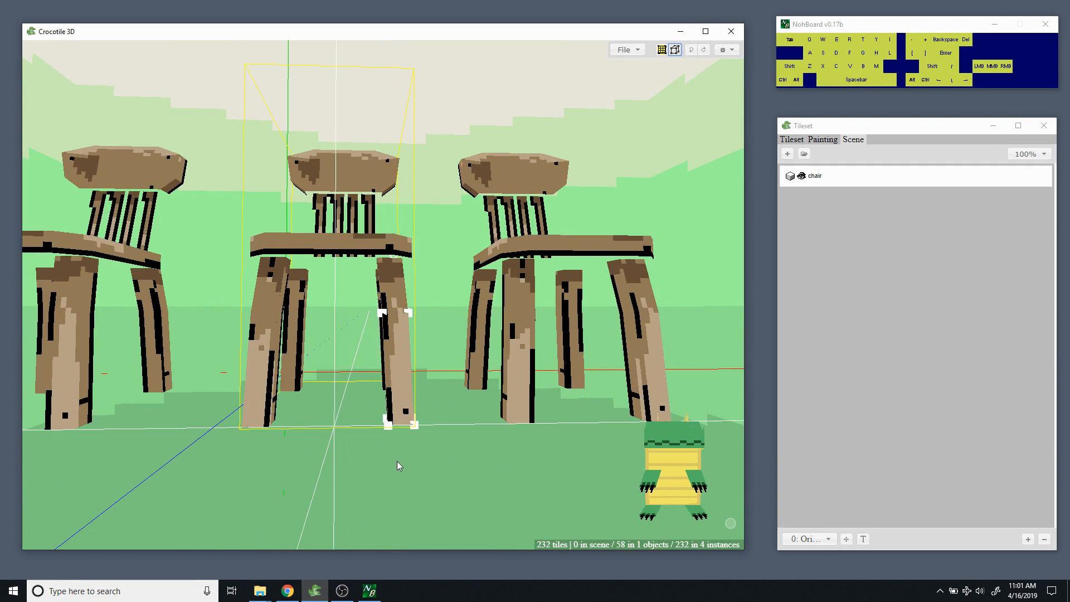
key("space")
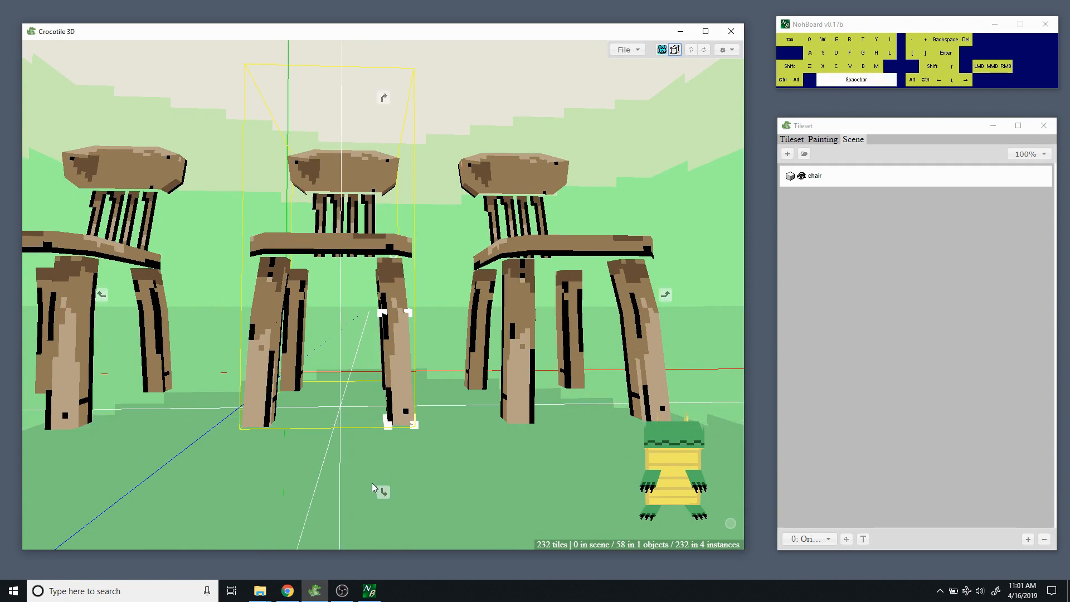
key("space")
left_click_drag(373, 483, 358, 462)
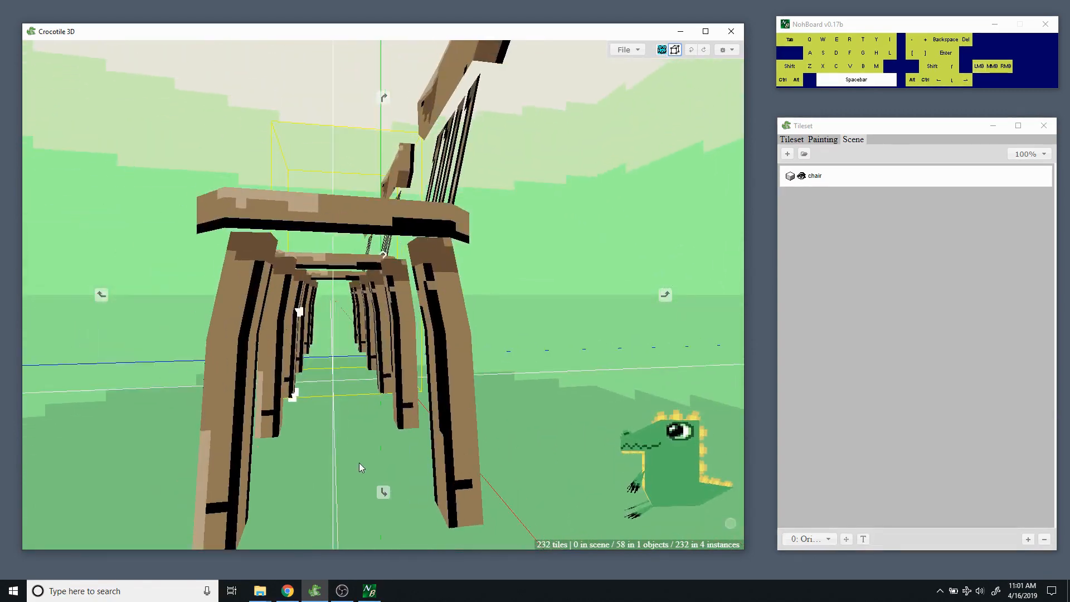
key("space")
left_click_drag(245, 460, 317, 402)
key("space")
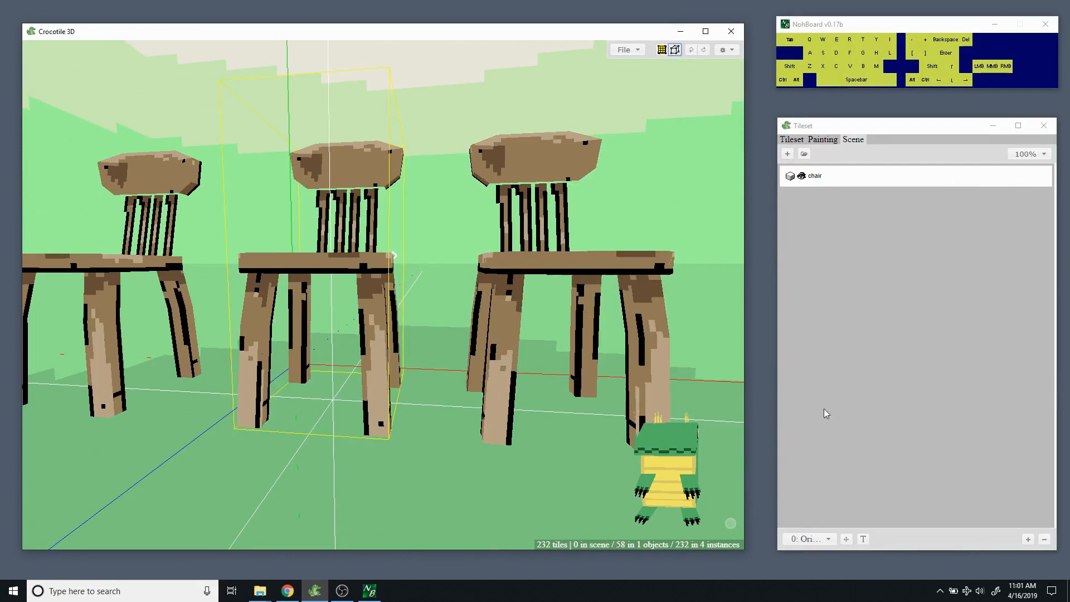
Move the chair object's 0: Origin point to the crosshair and leave object editing.
left_click(827, 540)
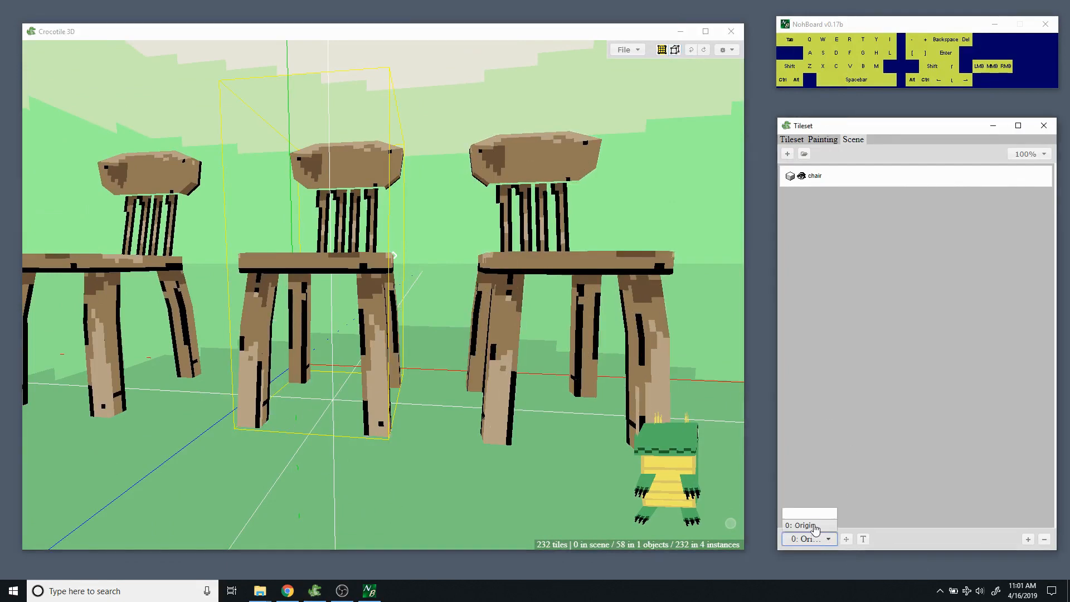
left_click(814, 525)
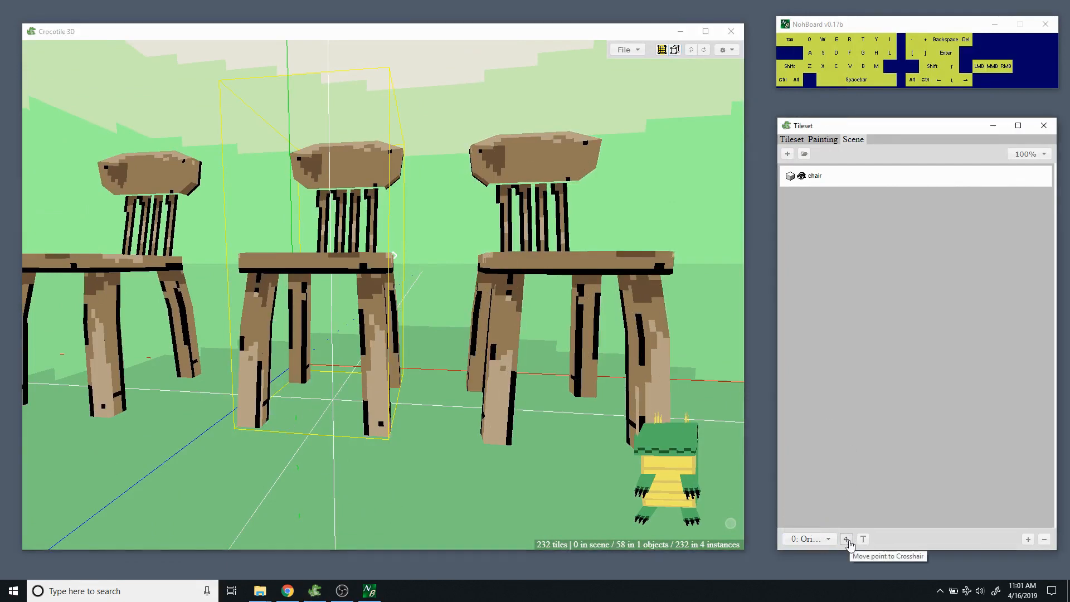
left_click(847, 540)
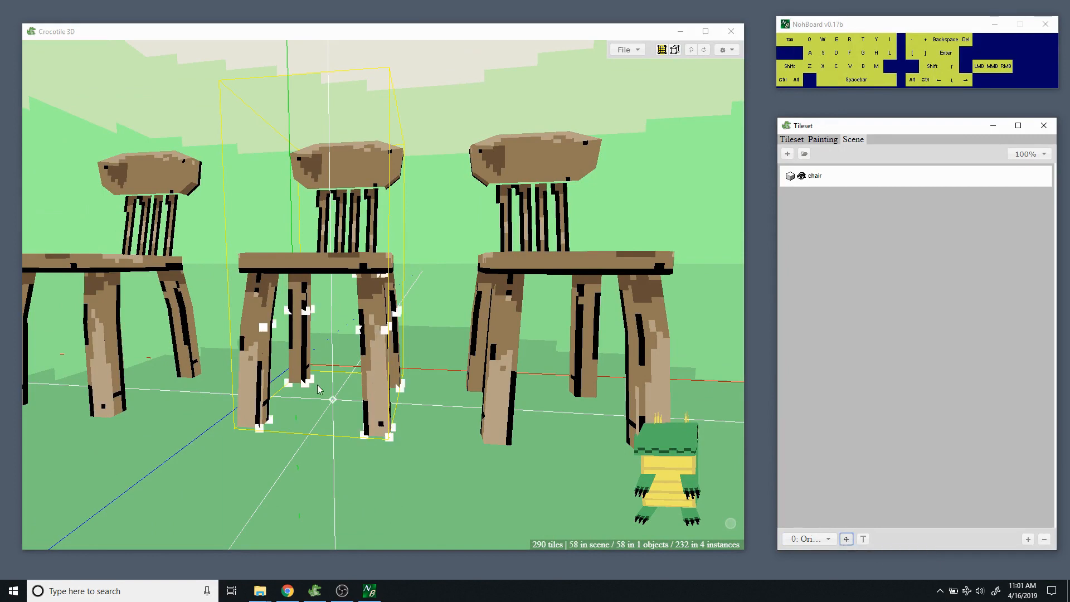
key("space")
left_click_drag(316, 442, 341, 427)
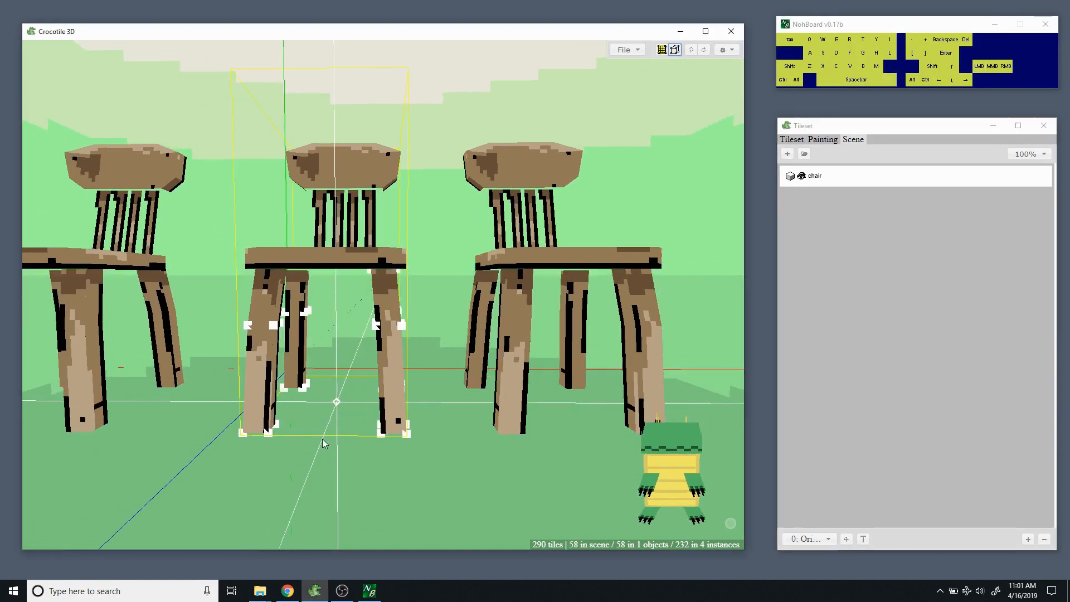
key("space")
right_click_drag(322, 443, 371, 382)
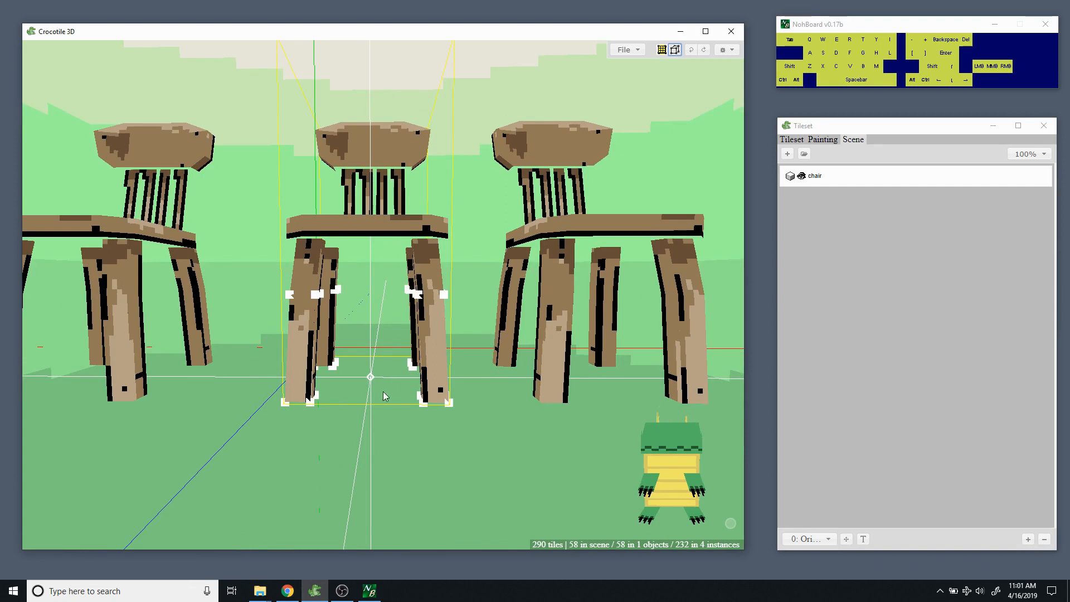
left_click(402, 423)
key("space")
left_click_drag(406, 412, 393, 418)
middle_click_drag(389, 387, 402, 354)
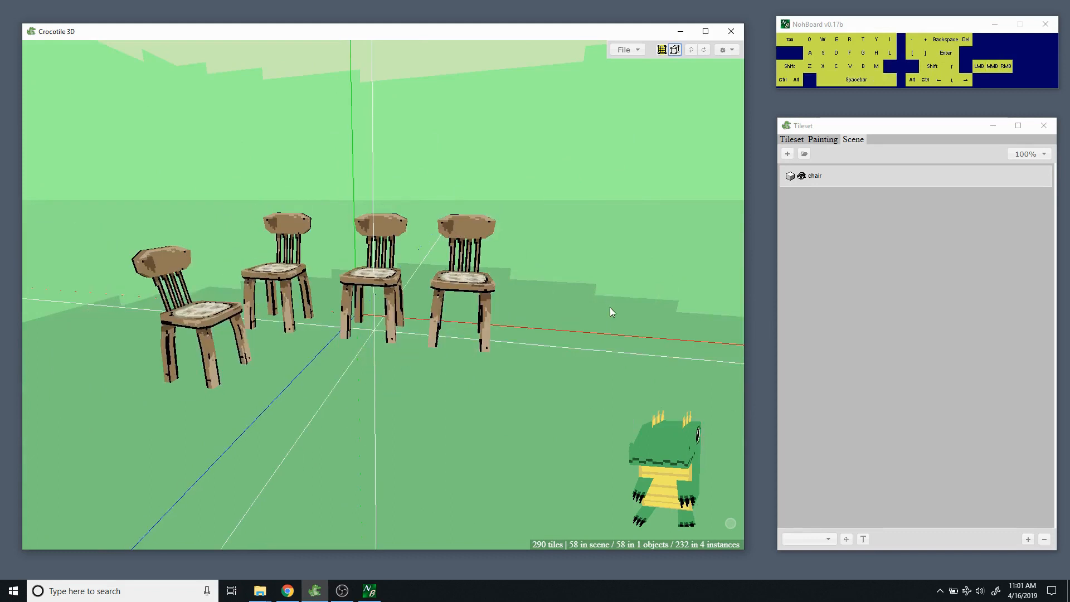
Place one more chair instance at the right end of the row, rotated to face in toward the other chairs.
key("Tab")
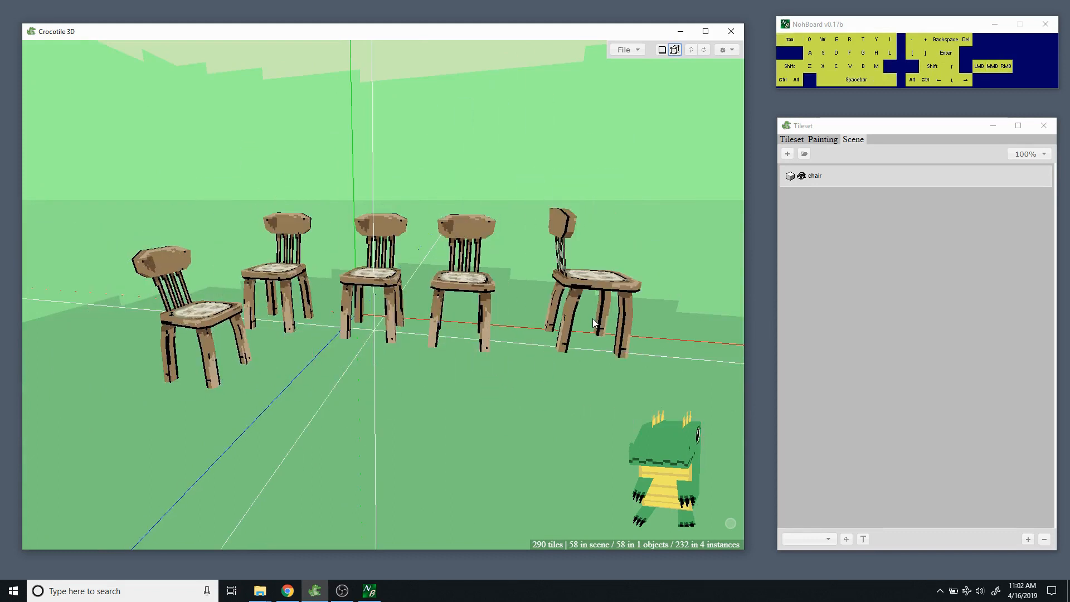
key("e")
key("e")
key("e")
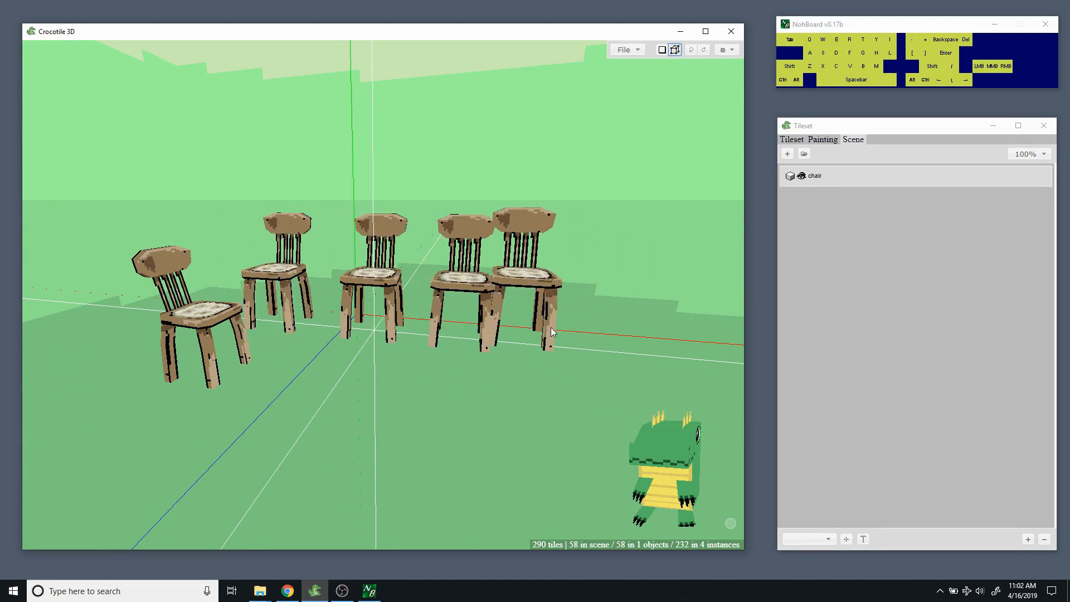
key("e")
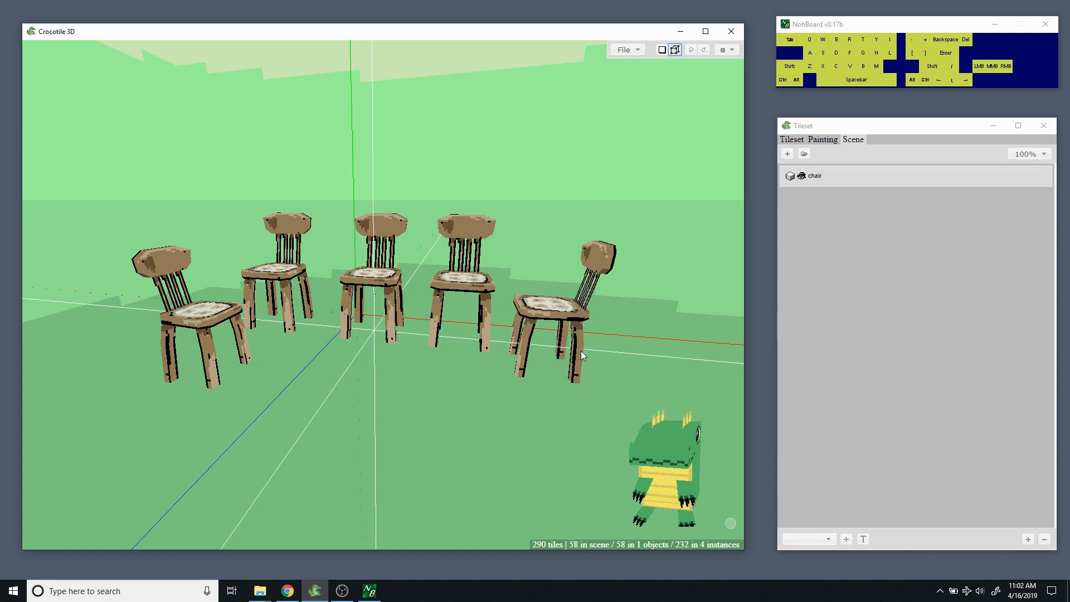
left_click(600, 329)
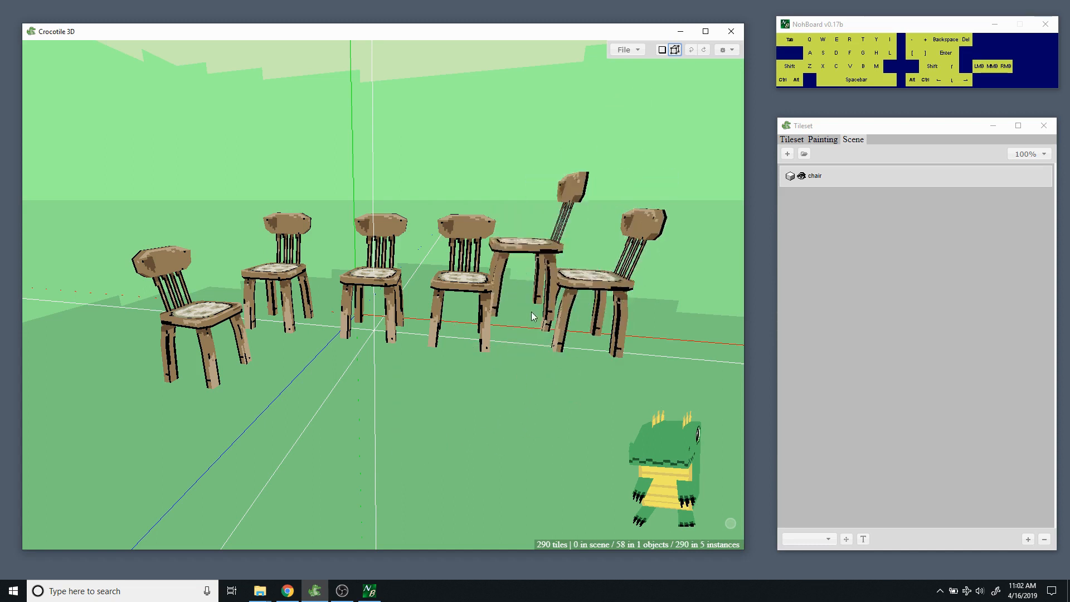
right_click(582, 288)
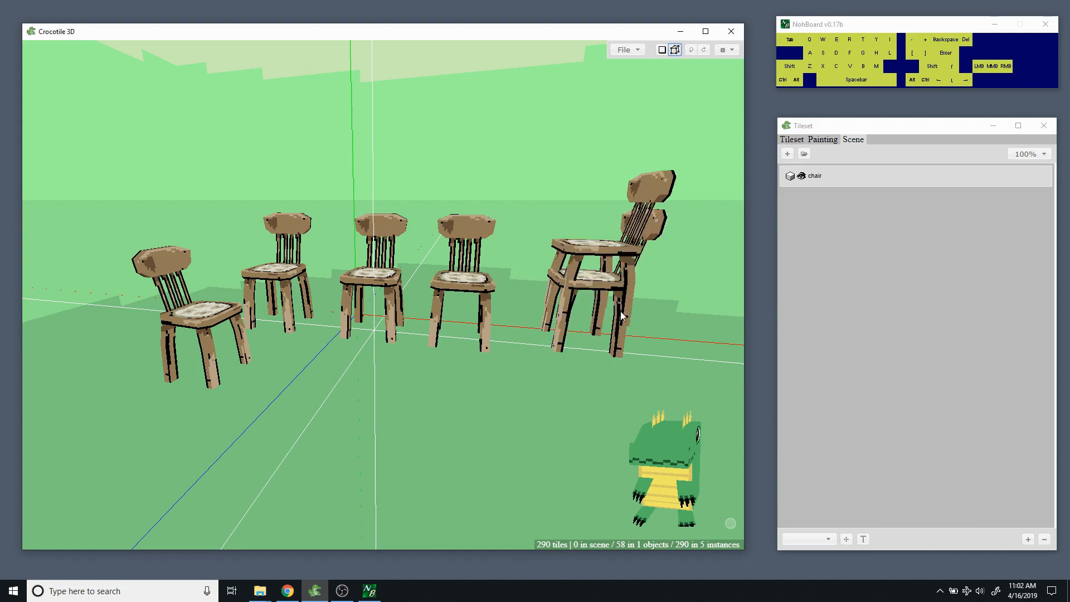
Undo the last chair instance placement and switch from draw mode to edit mode.
key("ctrl+z")
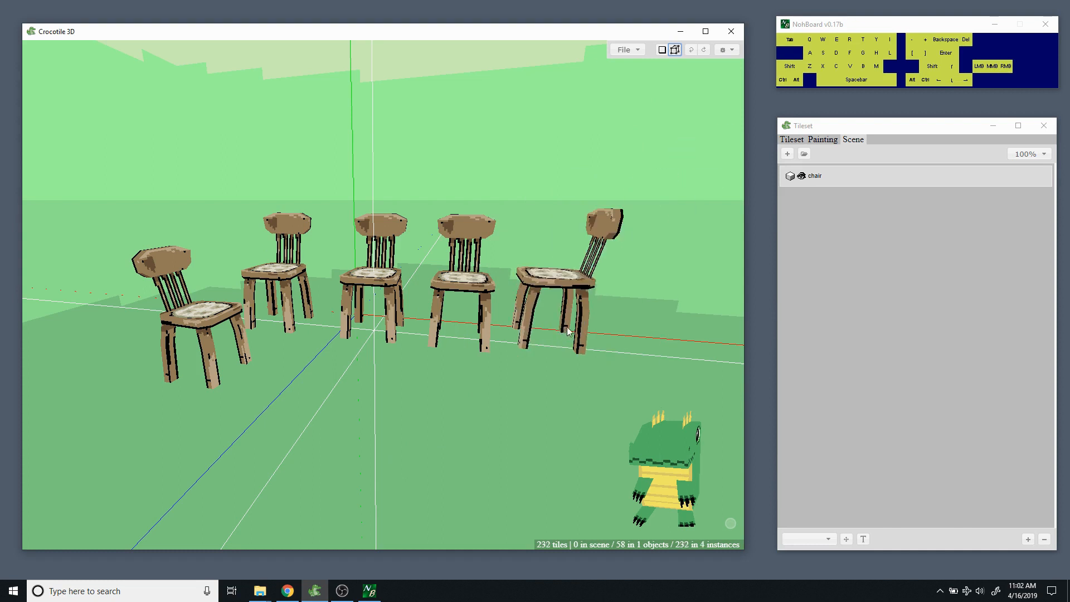
key("Tab")
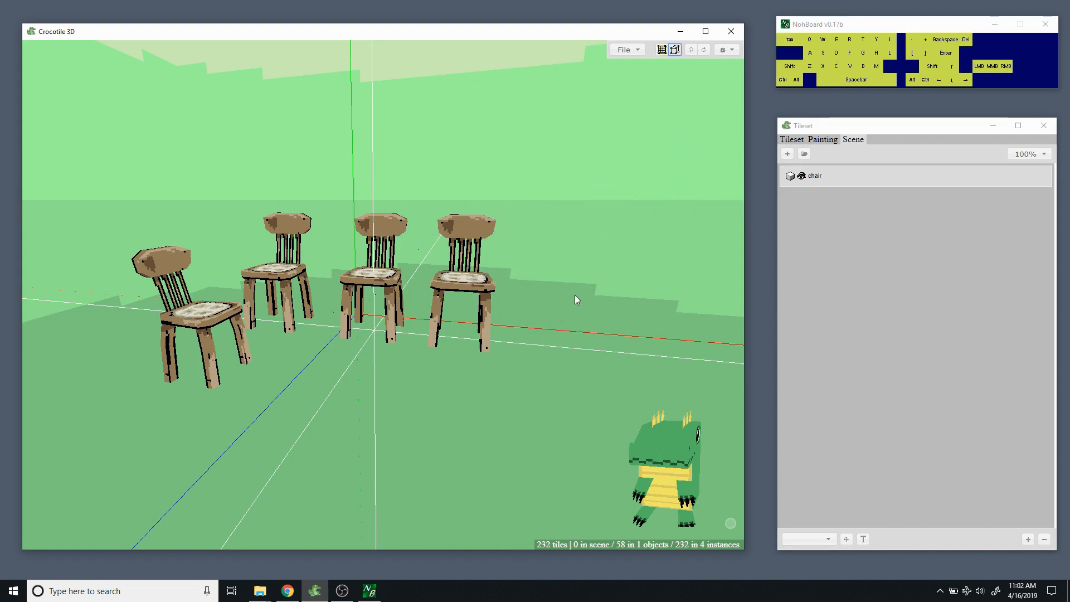
Change the drawing brush to the plain brown tile beside the seat texture, and switch it back to the chair object.
left_click(796, 140)
left_click(801, 272)
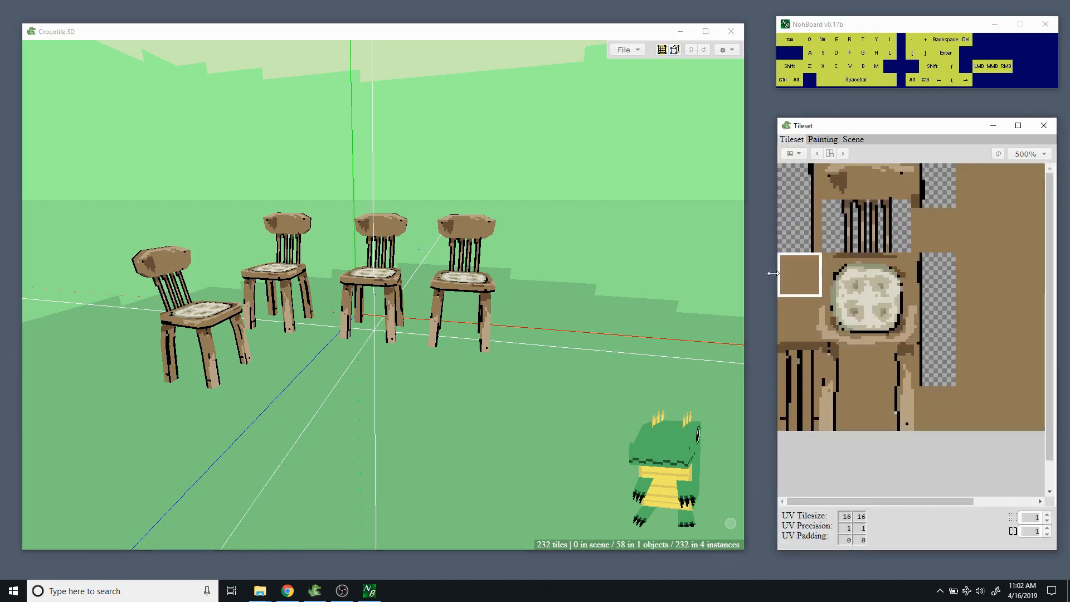
left_click(511, 277)
key("Tab")
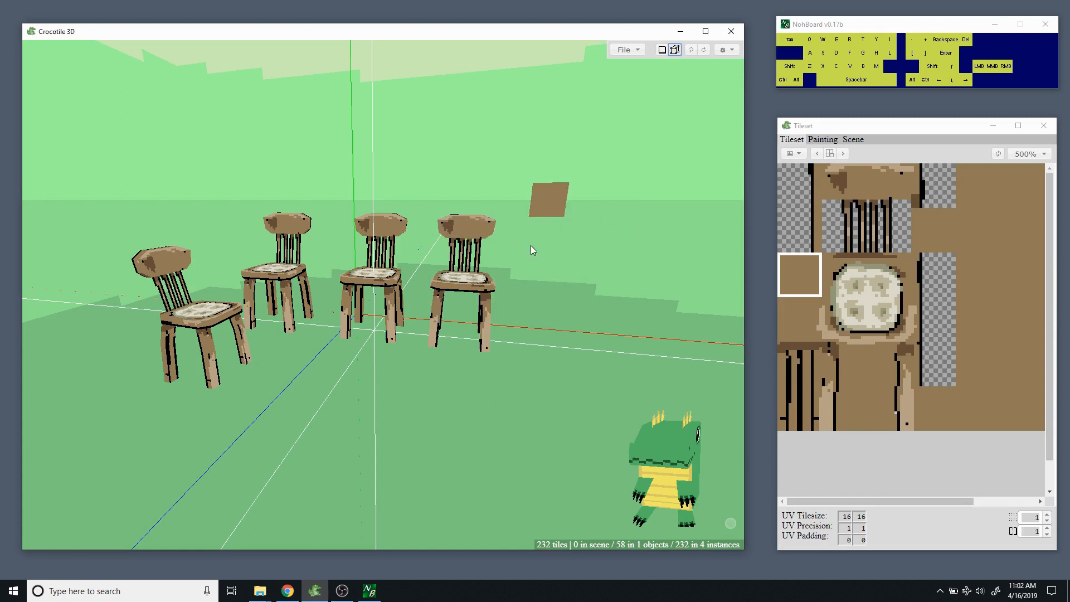
left_click(847, 142)
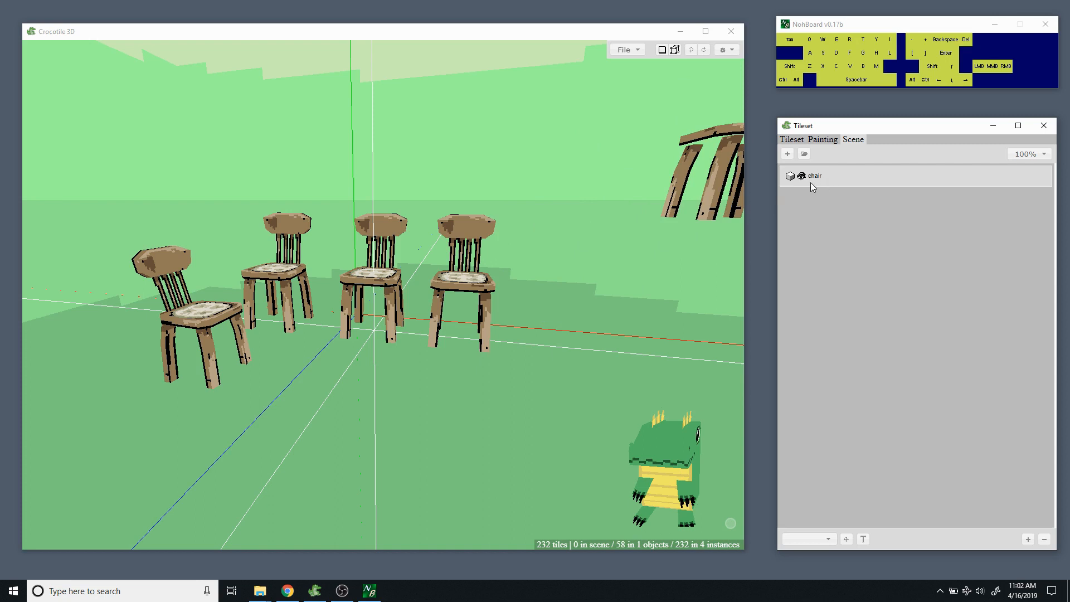
Open the chair instance nearest the origin for object editing, select the backrest's upper-left corner vertex and put the crosshair on it.
left_click(523, 308)
key("space")
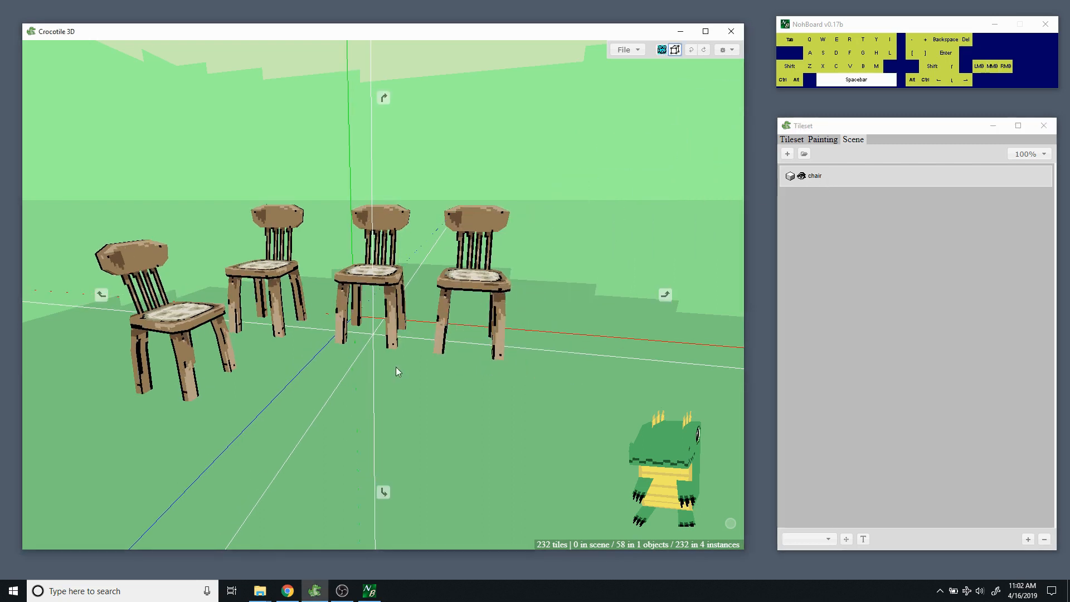
right_click_drag(396, 366, 467, 391)
middle_click_drag(467, 390, 373, 373)
right_click_drag(373, 373, 325, 329)
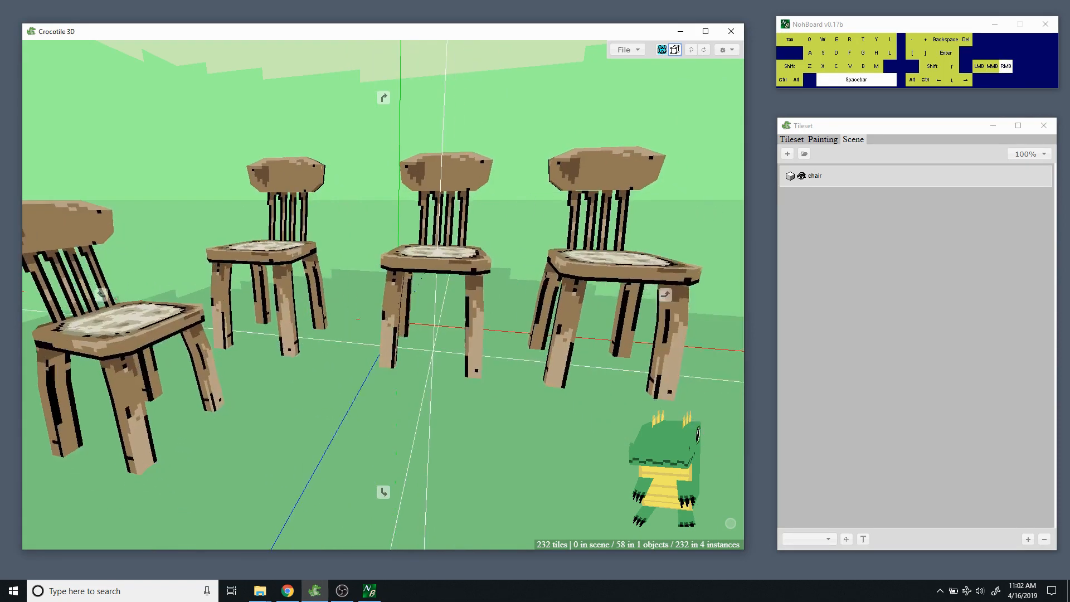
right_click_drag(478, 296, 477, 310)
left_click(407, 277)
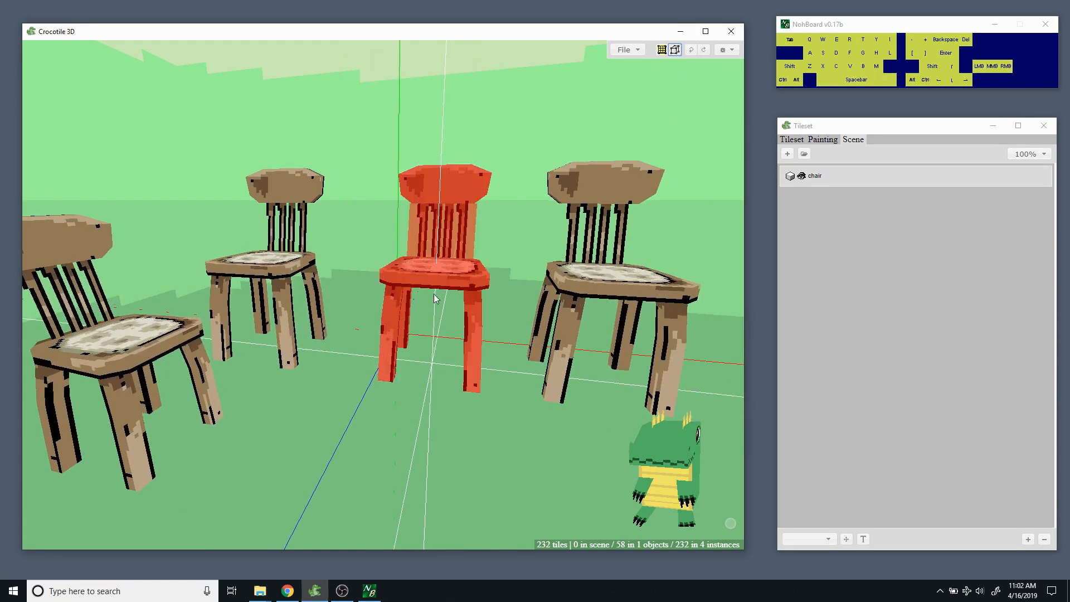
left_click(419, 266)
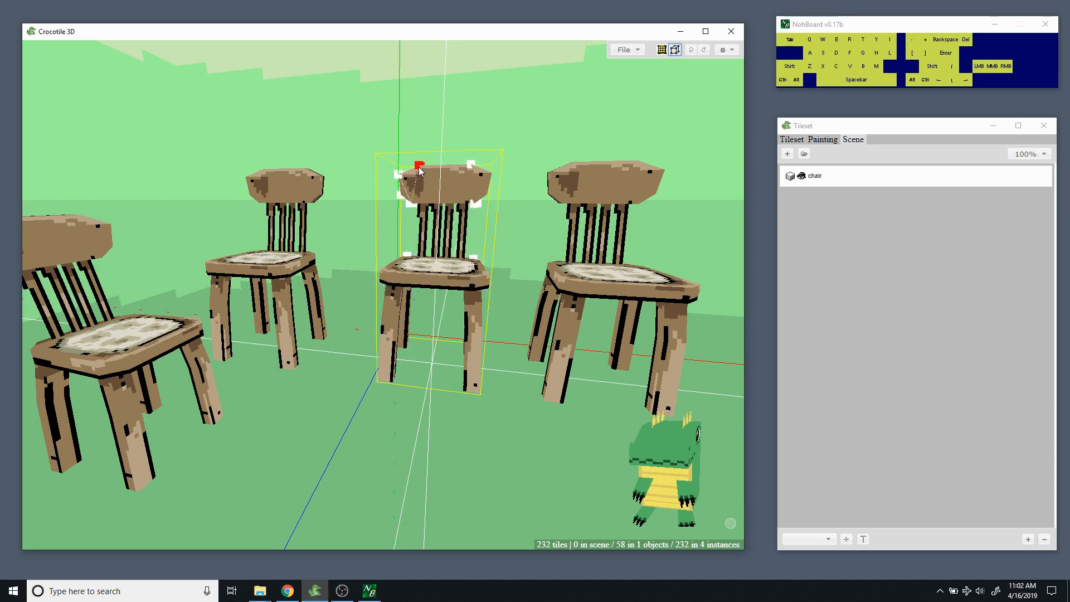
key("Up")
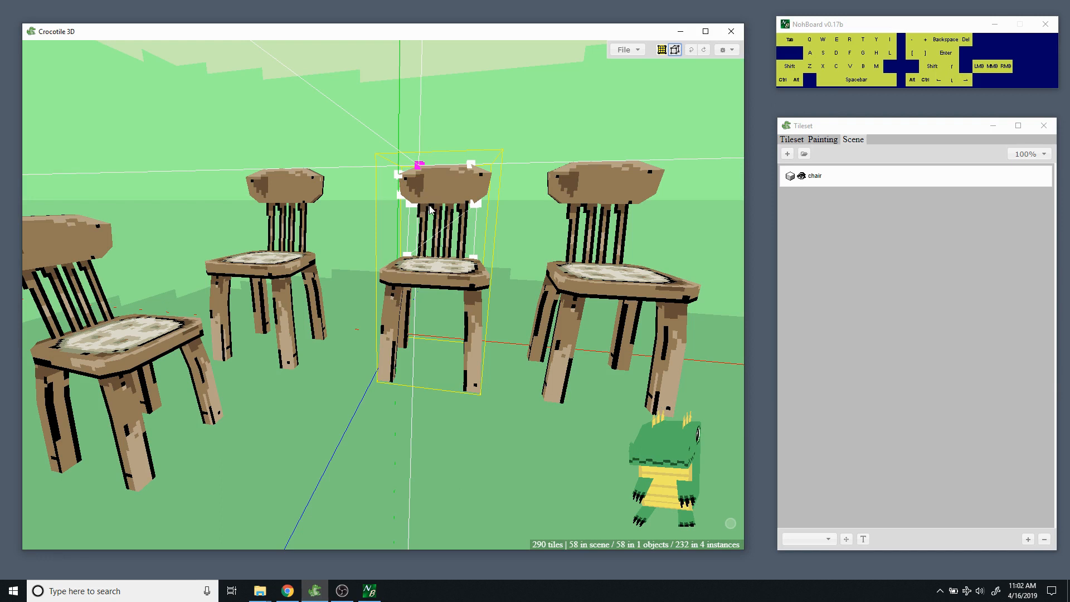
Try raising the selected backrest corner vertex four moves at a grid increment of 4, and leave object editing.
left_click(795, 141)
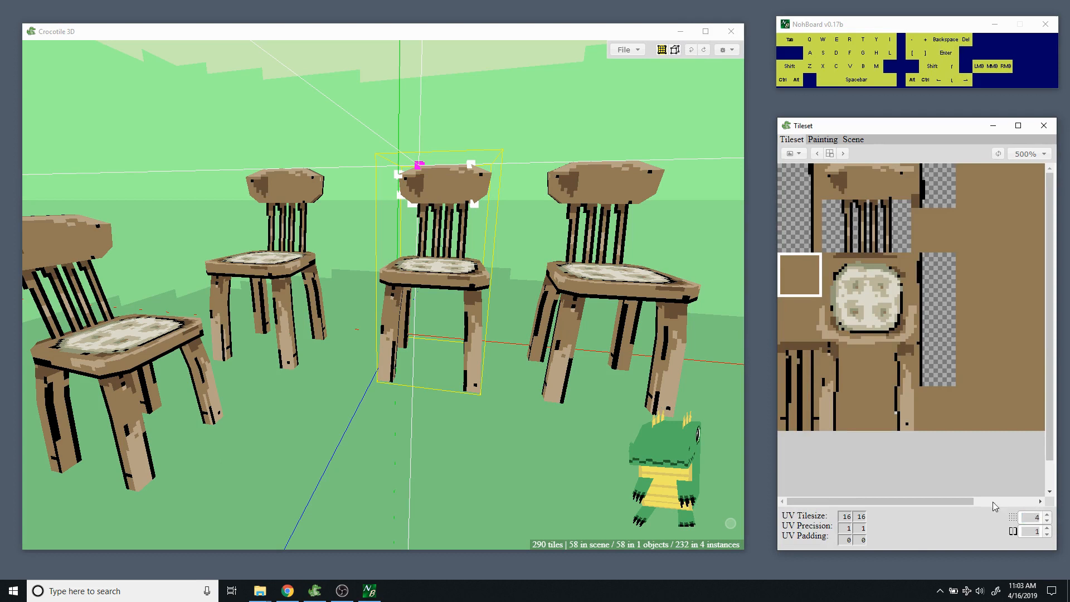
left_click(513, 113)
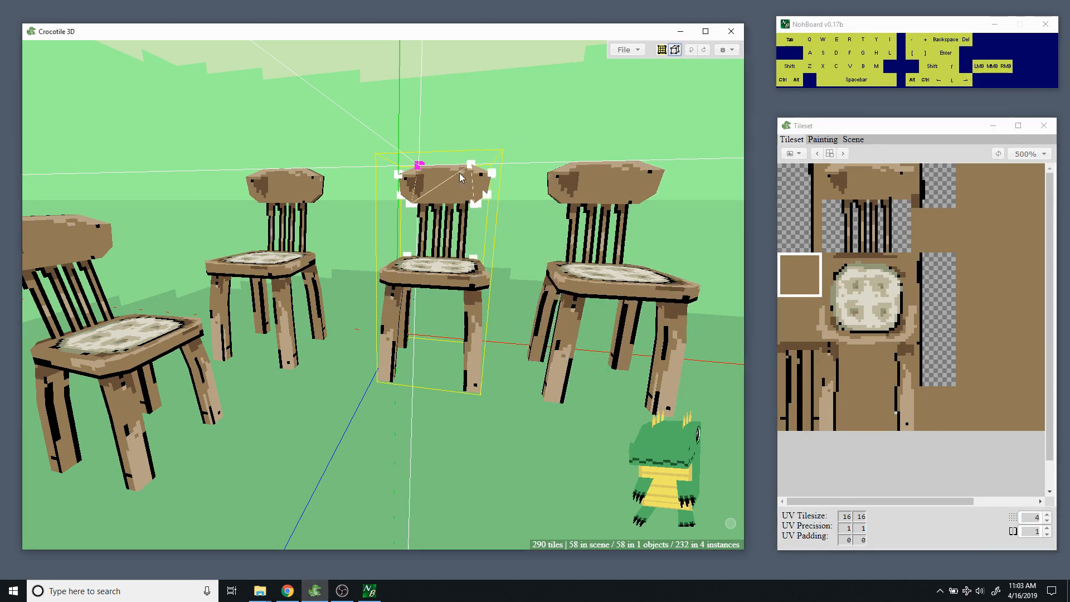
key("w")
key("w")
key("w")
key("w")
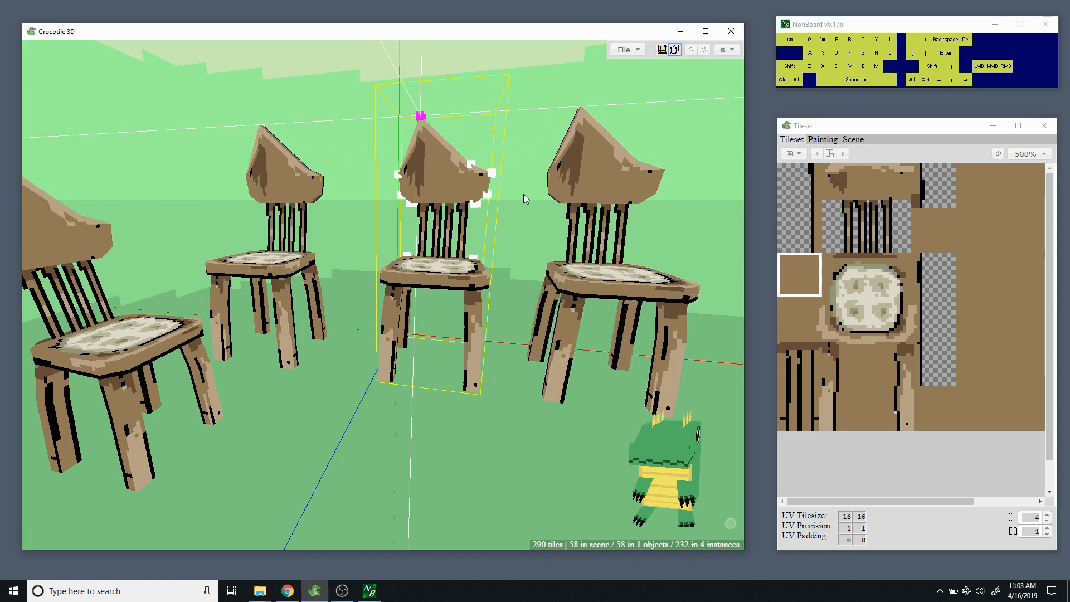
key("Return")
left_click_drag(383, 295, 530, 183)
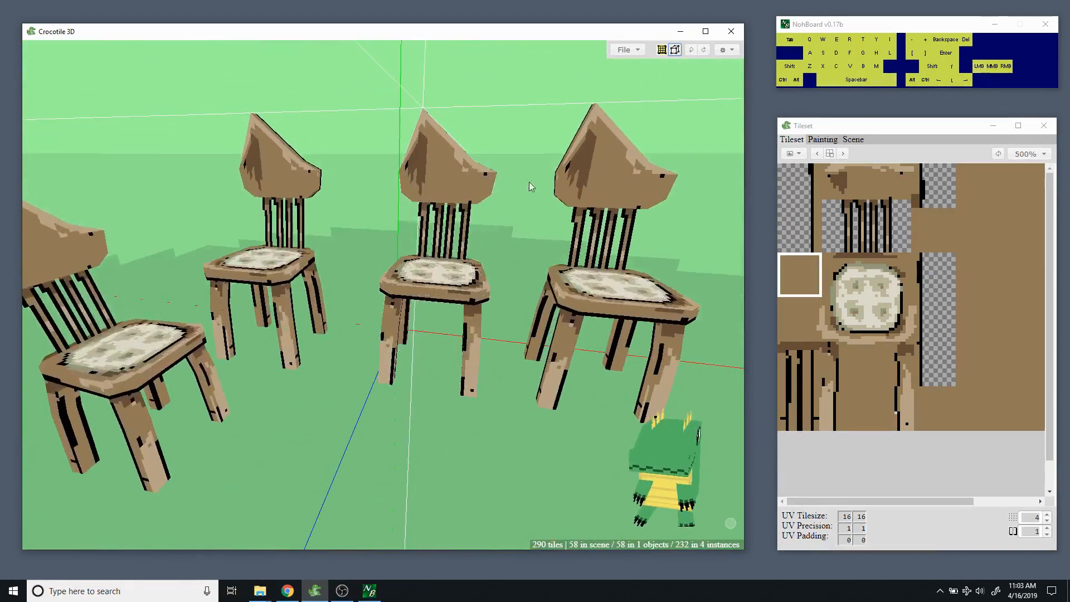
key("d")
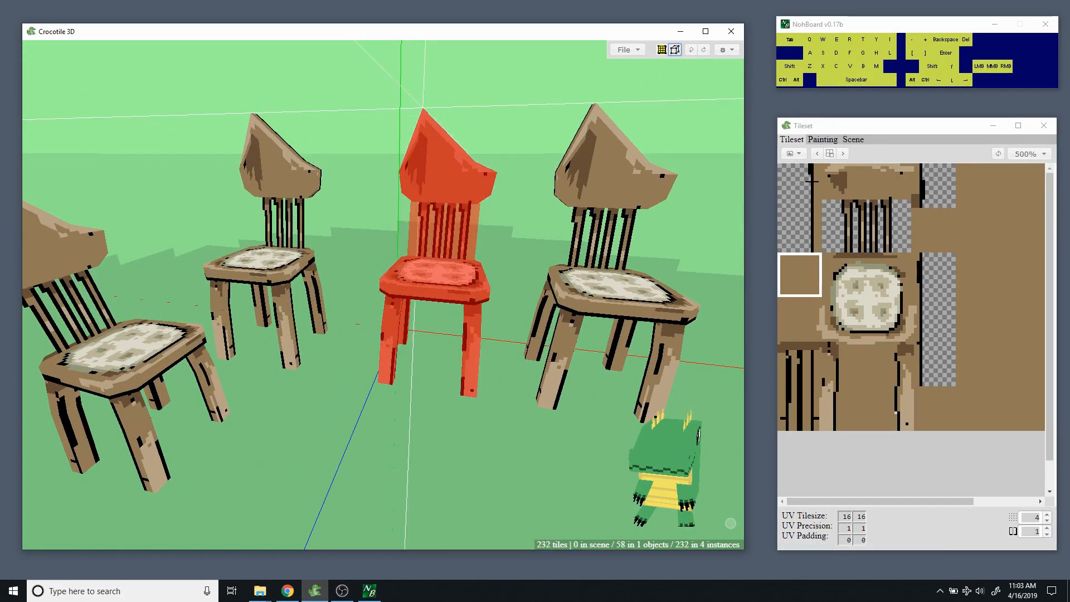
Choose the chair object for drawing and preview the reshaped chair beside the placed instances.
left_click(854, 139)
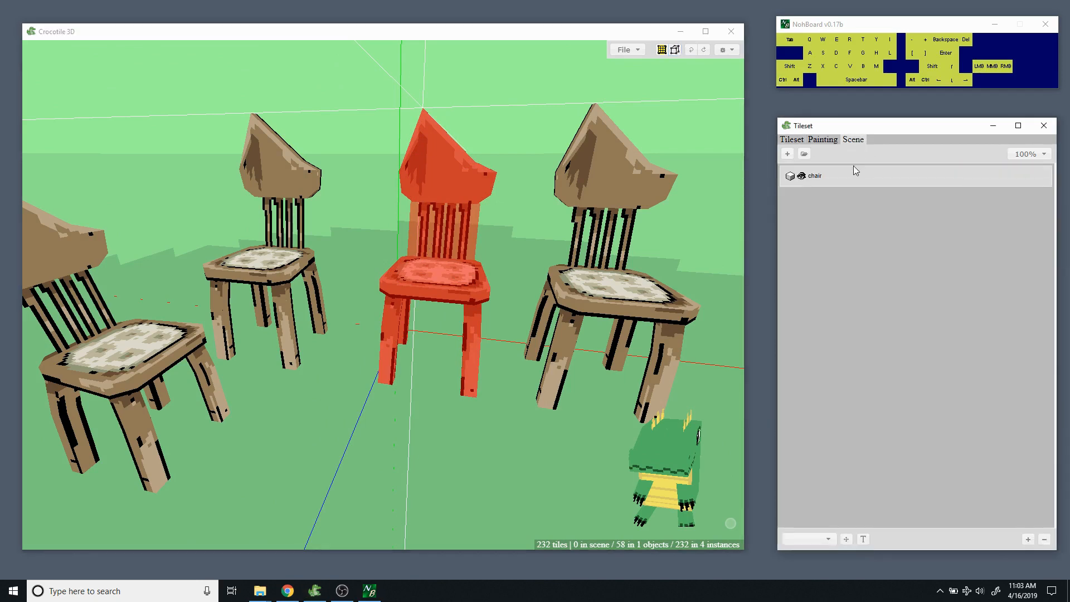
left_click(815, 176)
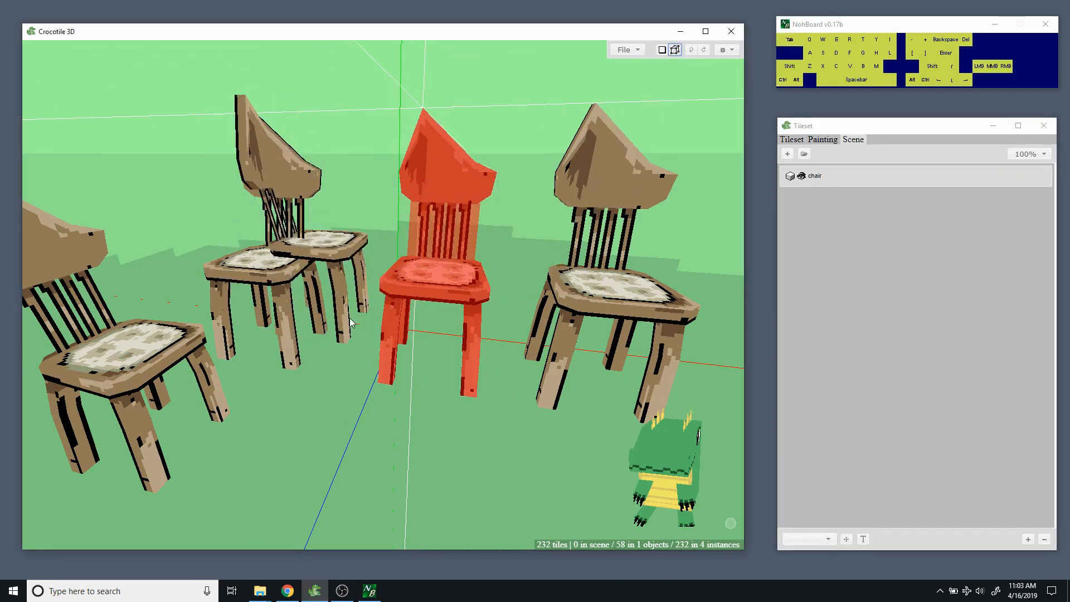
Undo the raised backrest corner and return to edit mode.
left_click(796, 141)
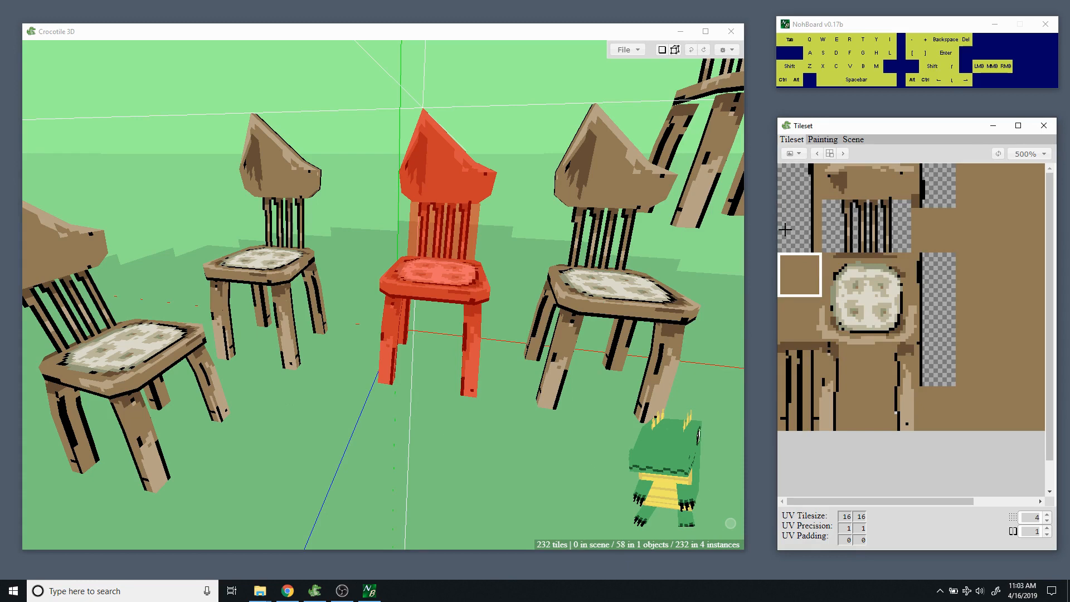
key("ctrl+z")
key("ctrl+z")
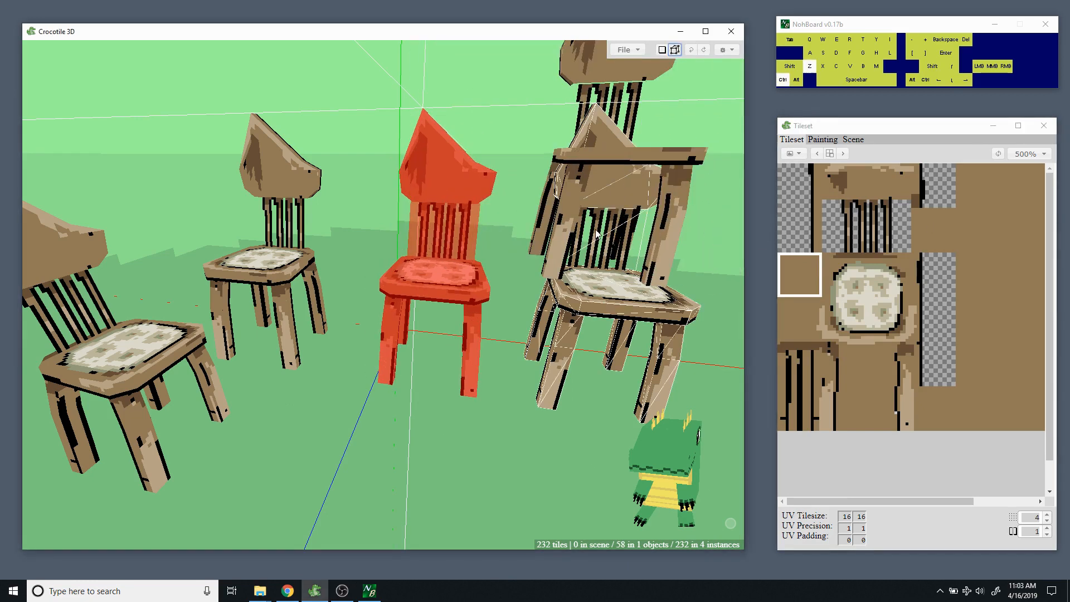
key("ctrl+z")
key("ctrl+z")
key("ctrl+z")
key("ctrl+z")
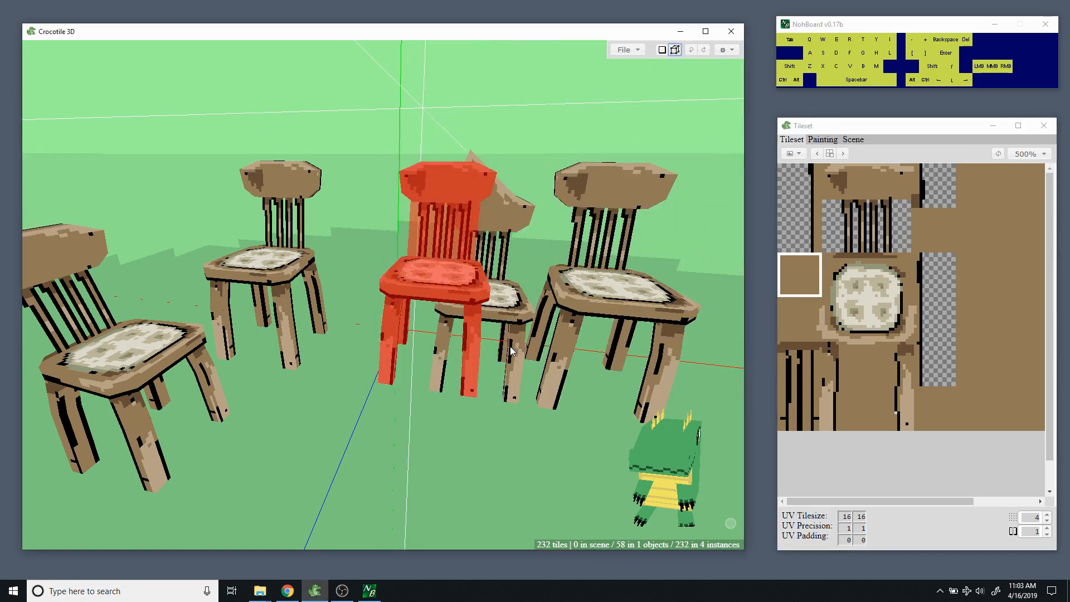
key("Tab")
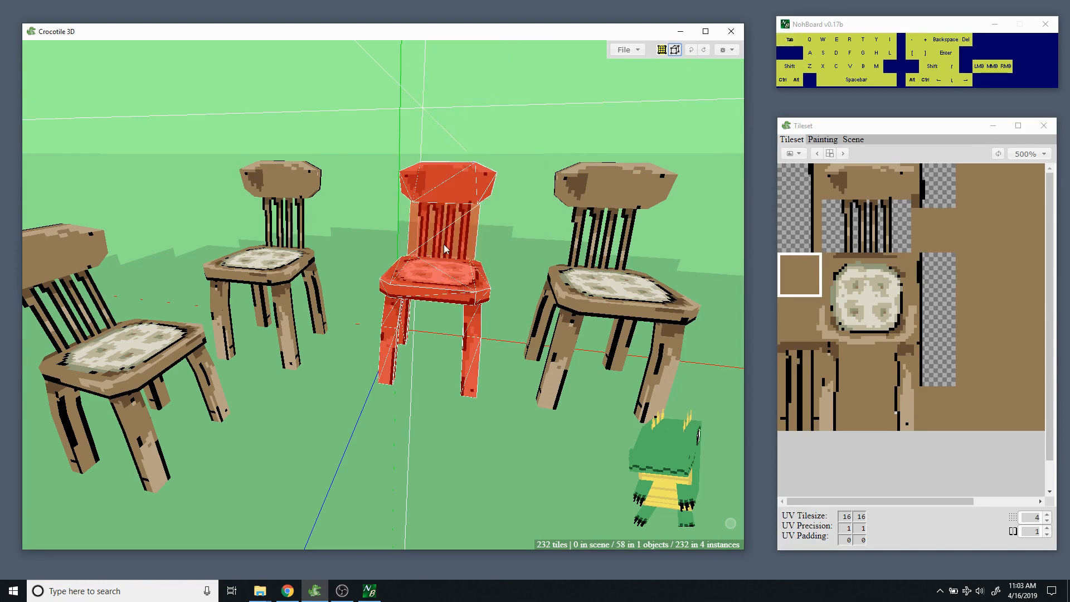
Review the commands offered for the selected chair instance and for the chair object in the scene list, and deselect the instance.
left_click(493, 317)
left_click(461, 251)
right_click(461, 254)
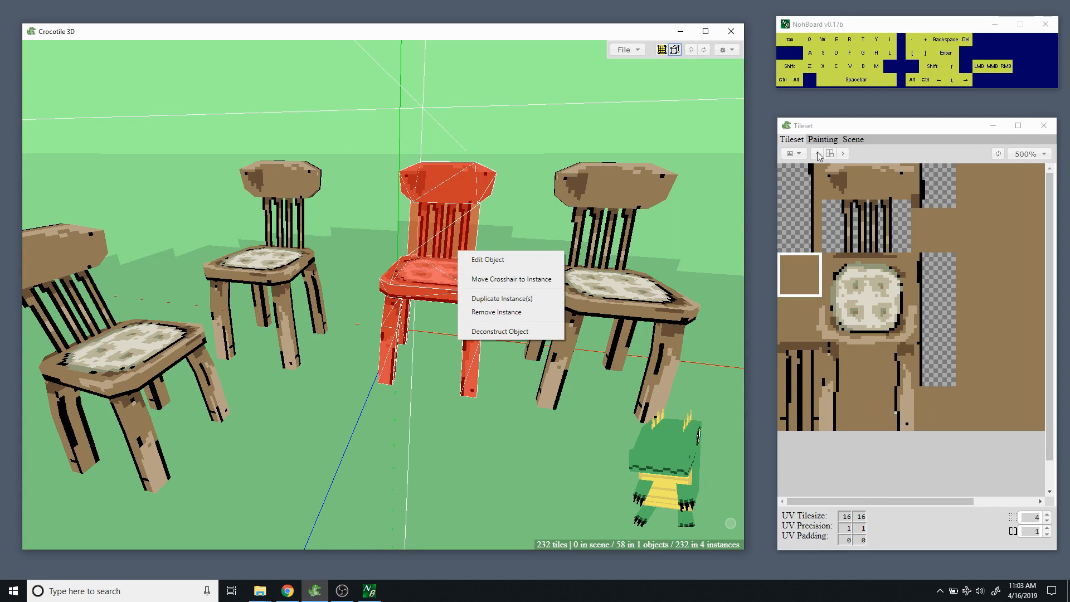
left_click(855, 140)
right_click(817, 183)
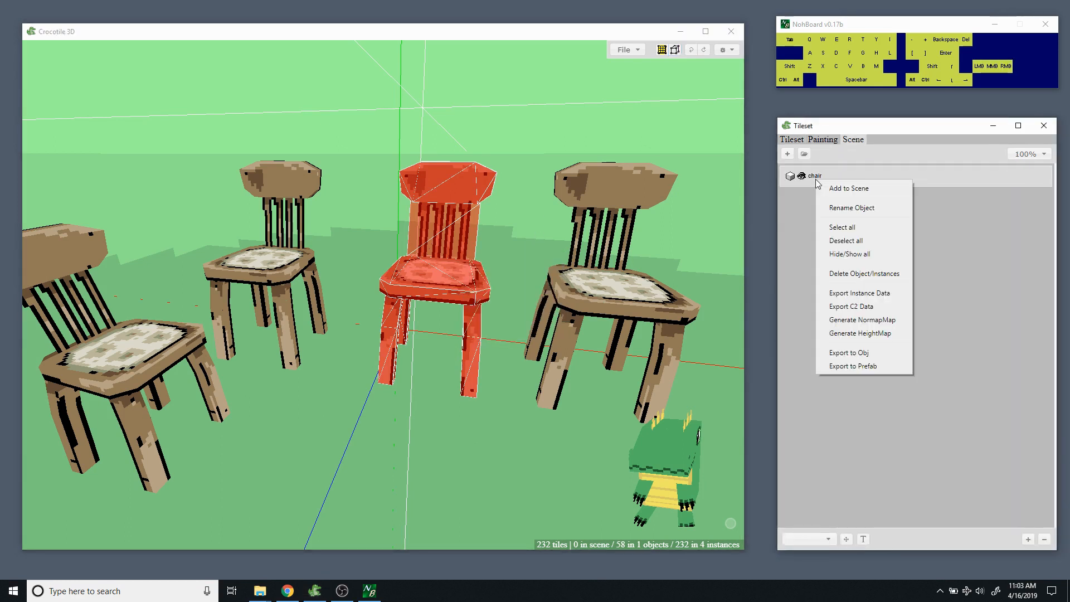
left_click(867, 147)
left_click(483, 230)
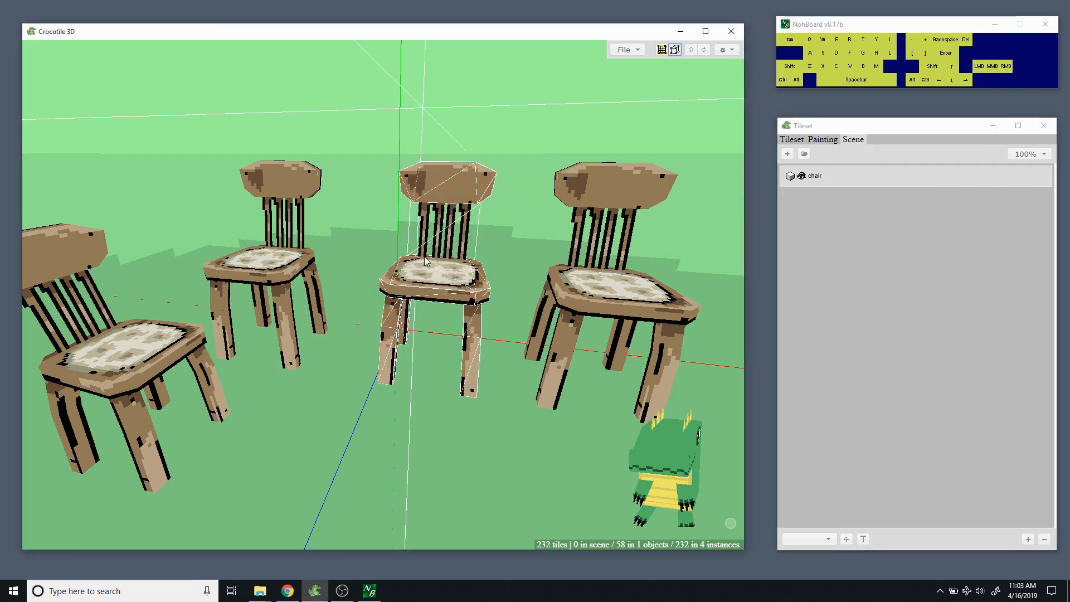
key("space")
left_click_drag(493, 254, 457, 254)
middle_click_drag(492, 254, 493, 288)
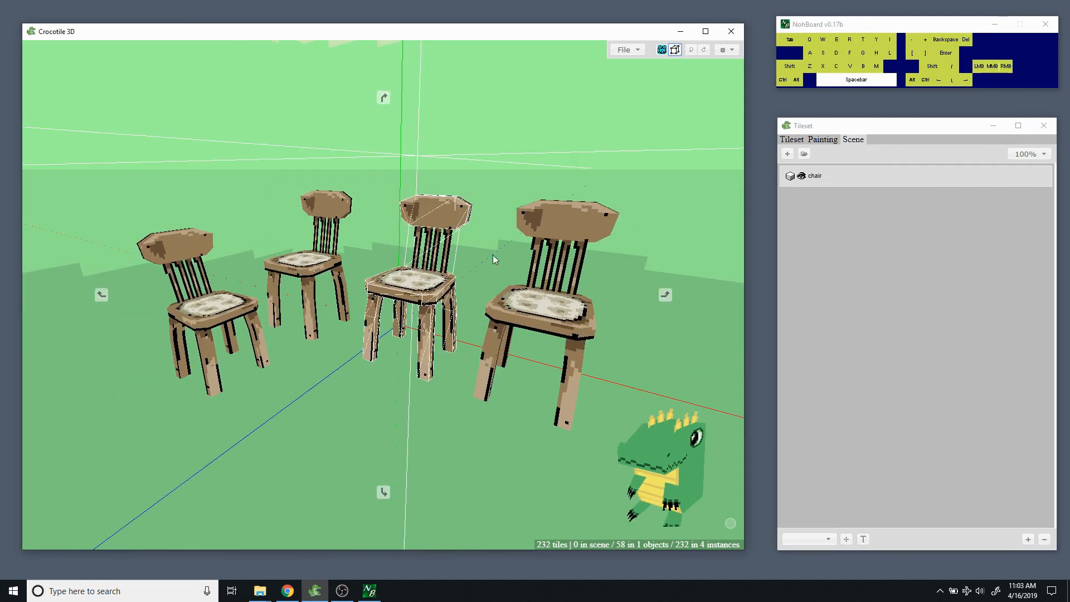
right_click_drag(435, 276, 455, 281)
middle_click_drag(436, 276, 455, 282)
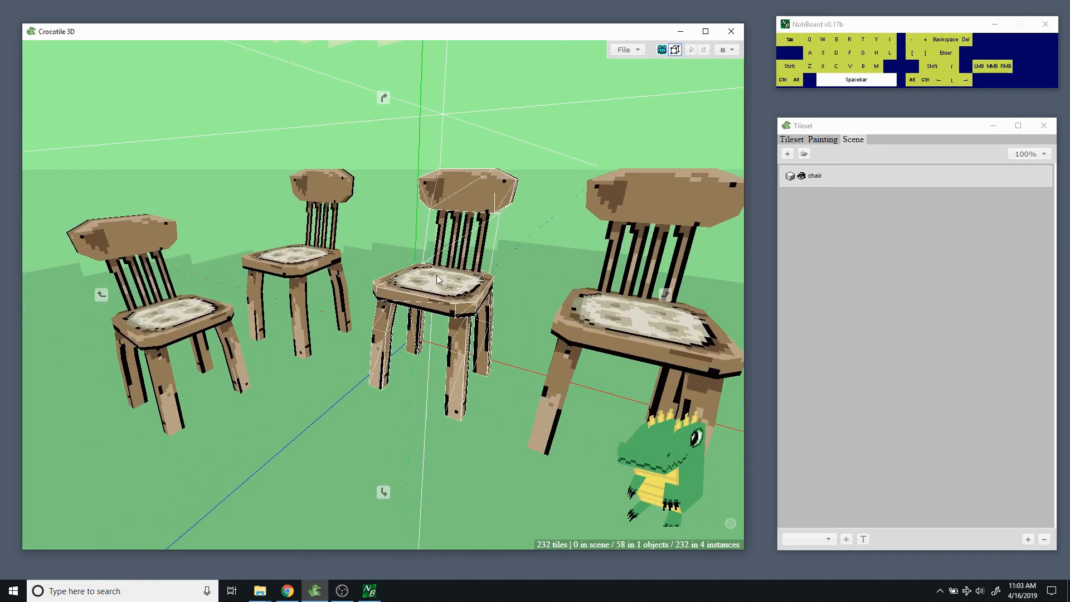
key("space")
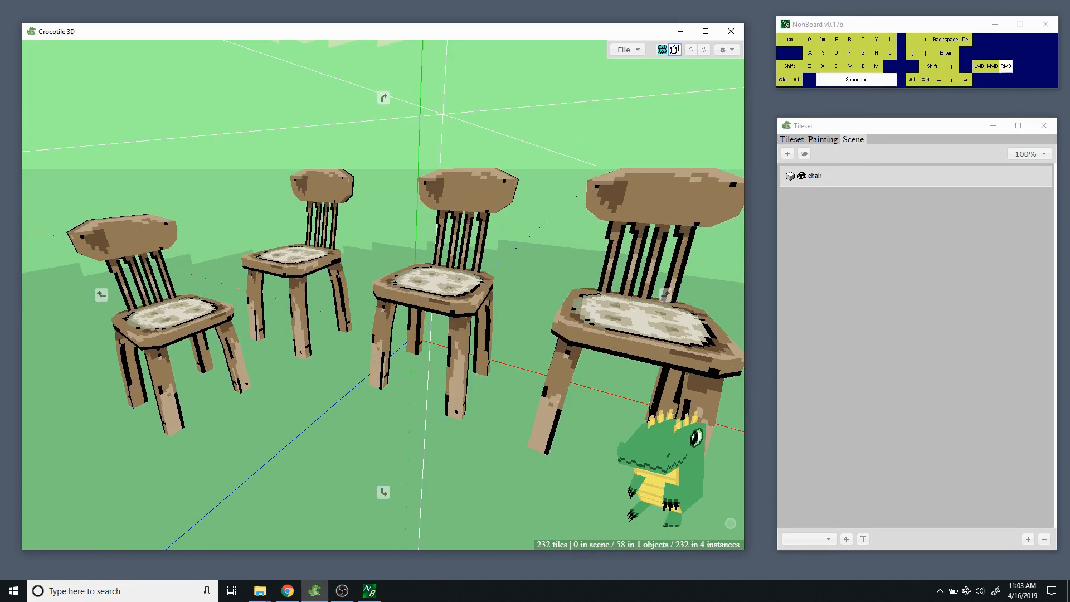